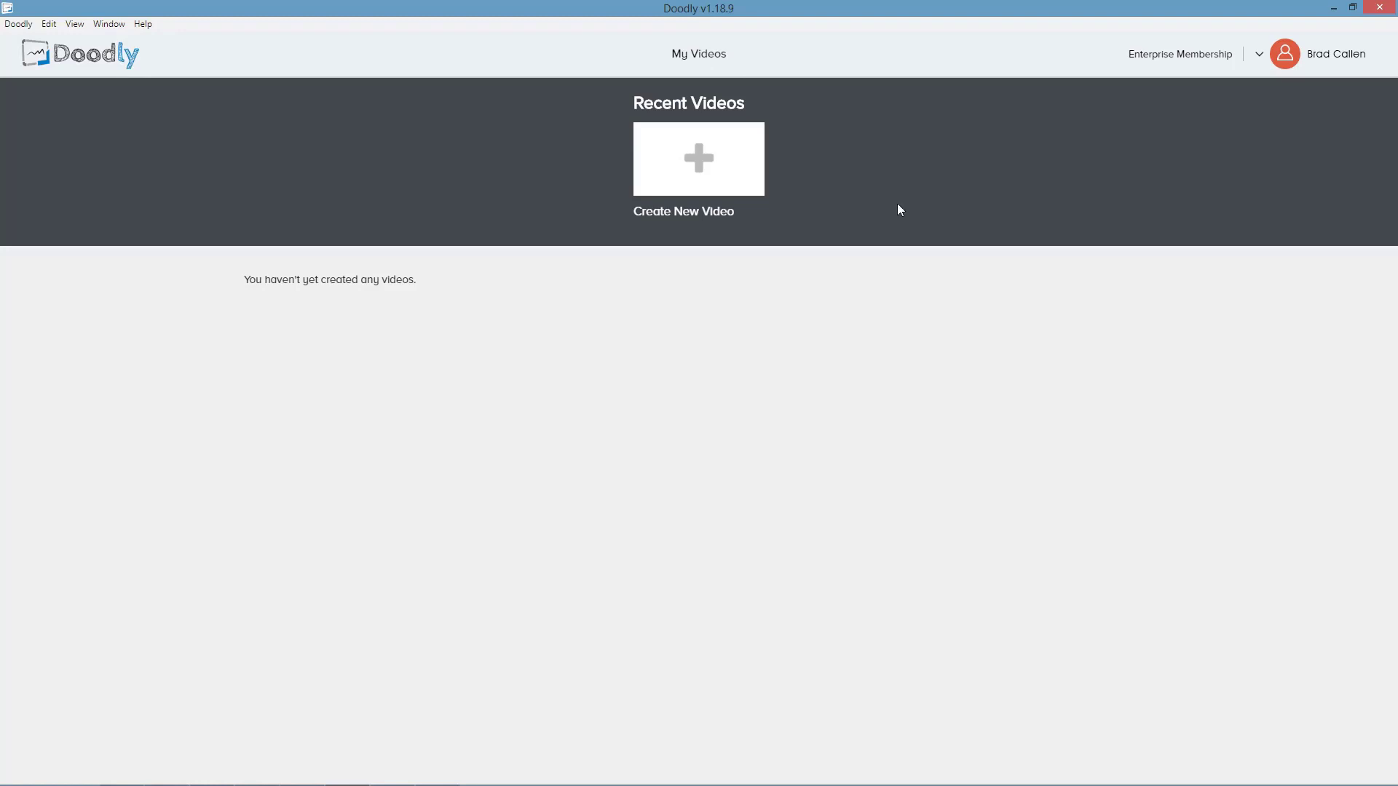
Step: Create a new video titled "Sample 1" with the Whiteboard style
click(710, 172)
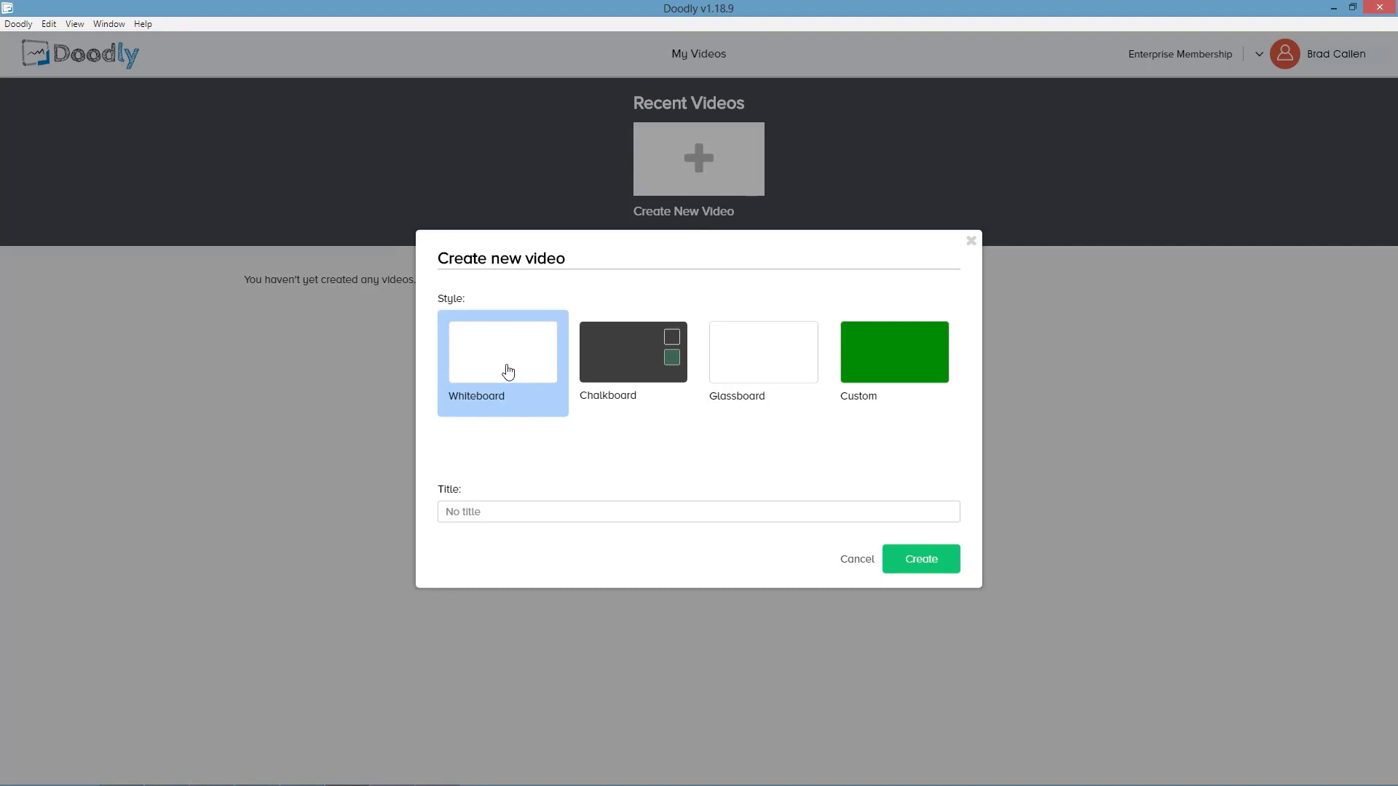
click(616, 372)
click(672, 360)
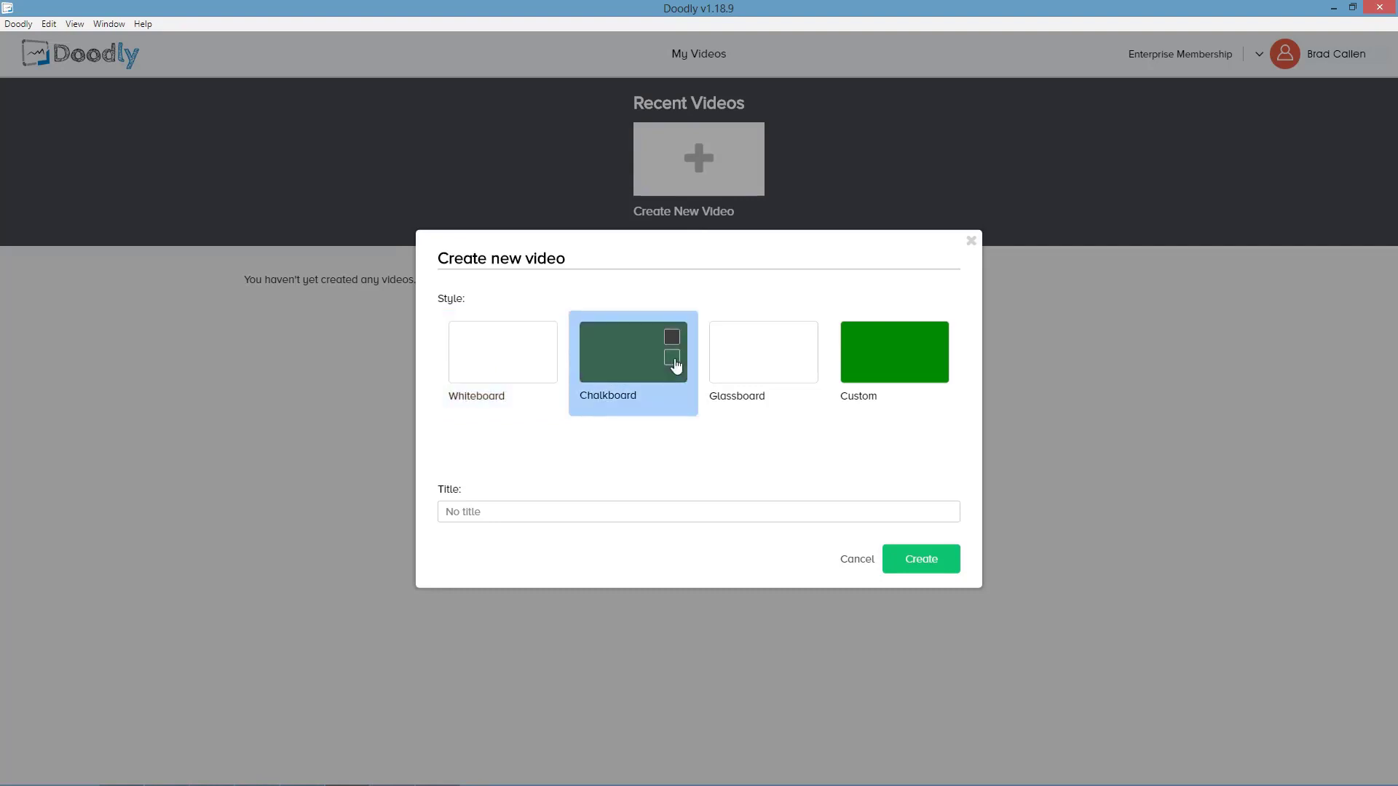
click(774, 367)
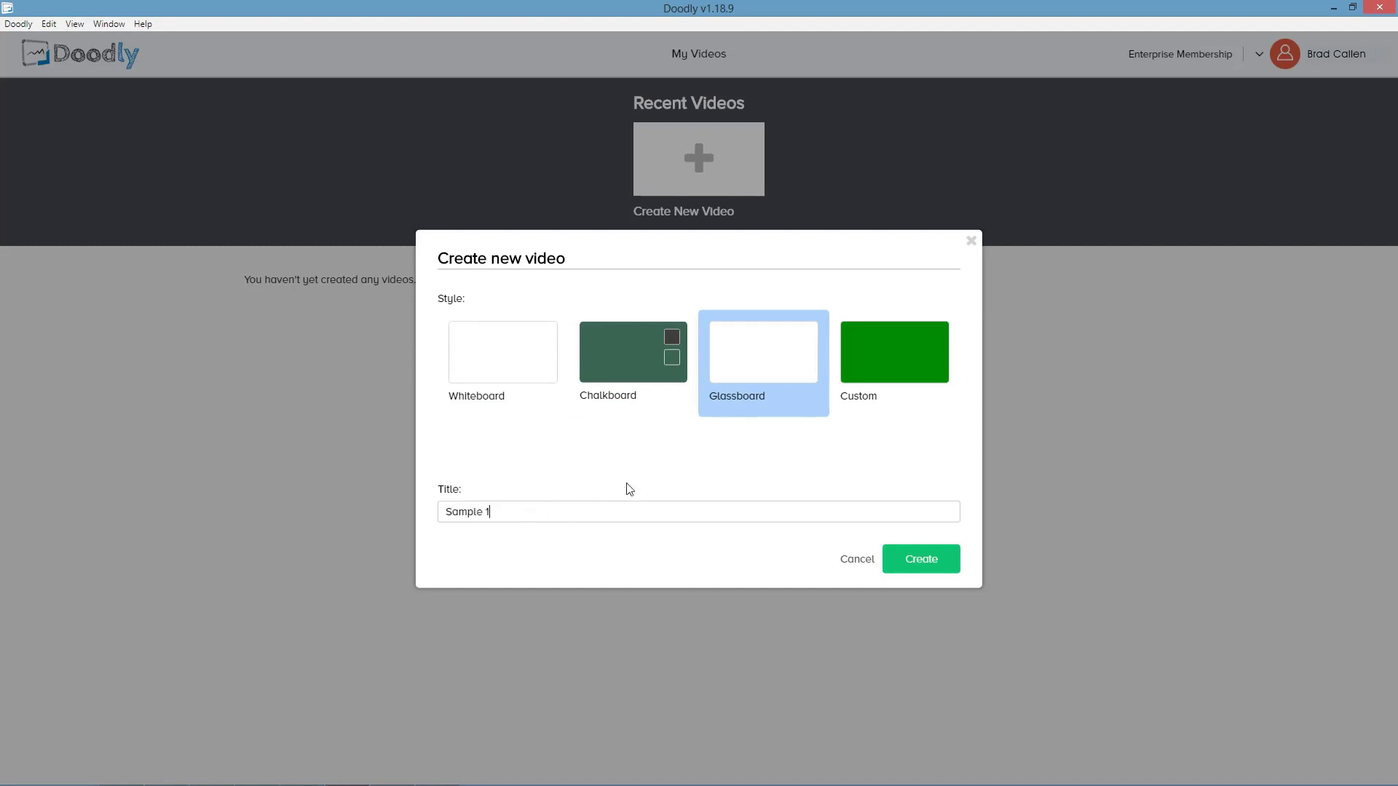
click(488, 364)
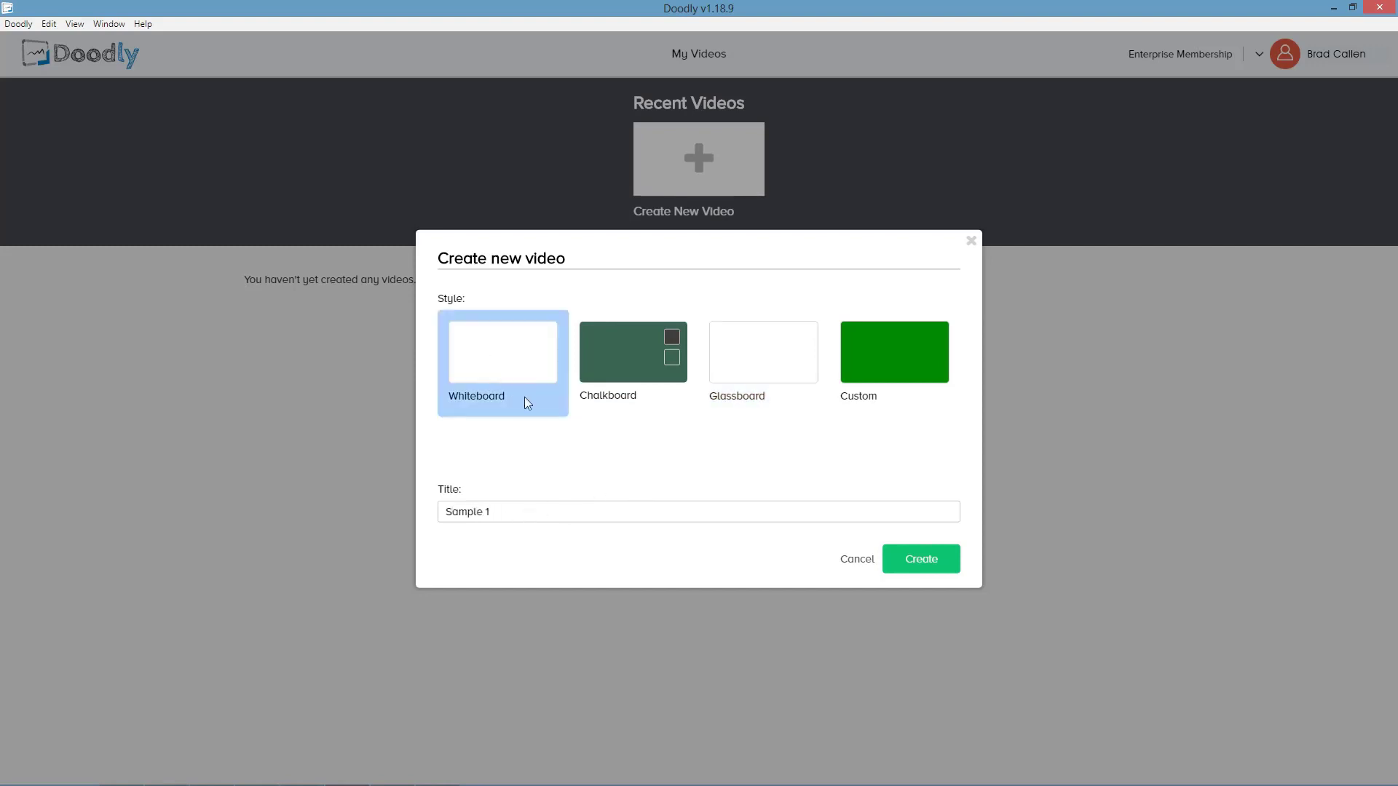
click(939, 564)
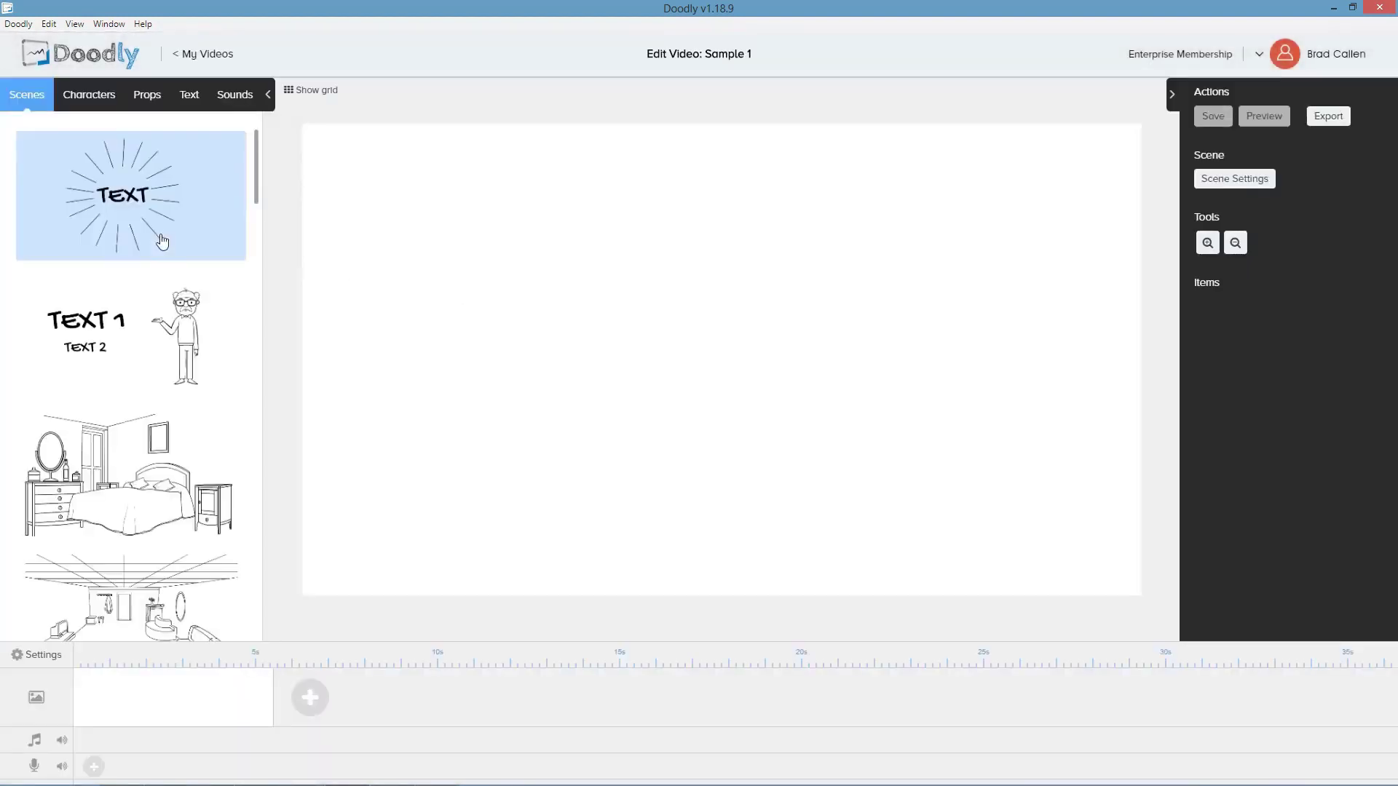
Step: Browse the asset libraries for scenes, characters, props, sounds and text
scroll(162, 241, down, 15)
scroll(165, 264, down, 5)
click(89, 95)
scroll(162, 266, down, 10)
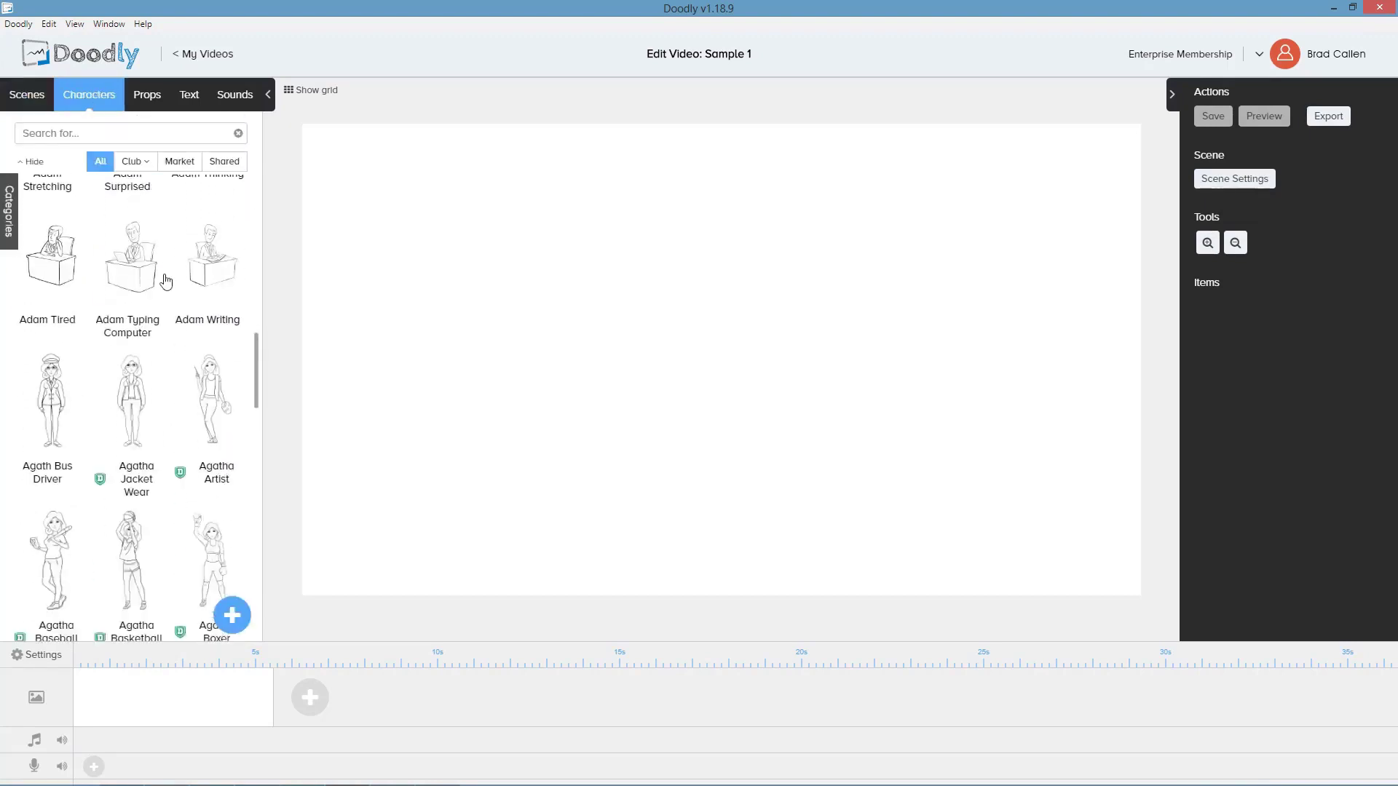
scroll(166, 282, down, 2)
click(155, 103)
scroll(174, 280, down, 15)
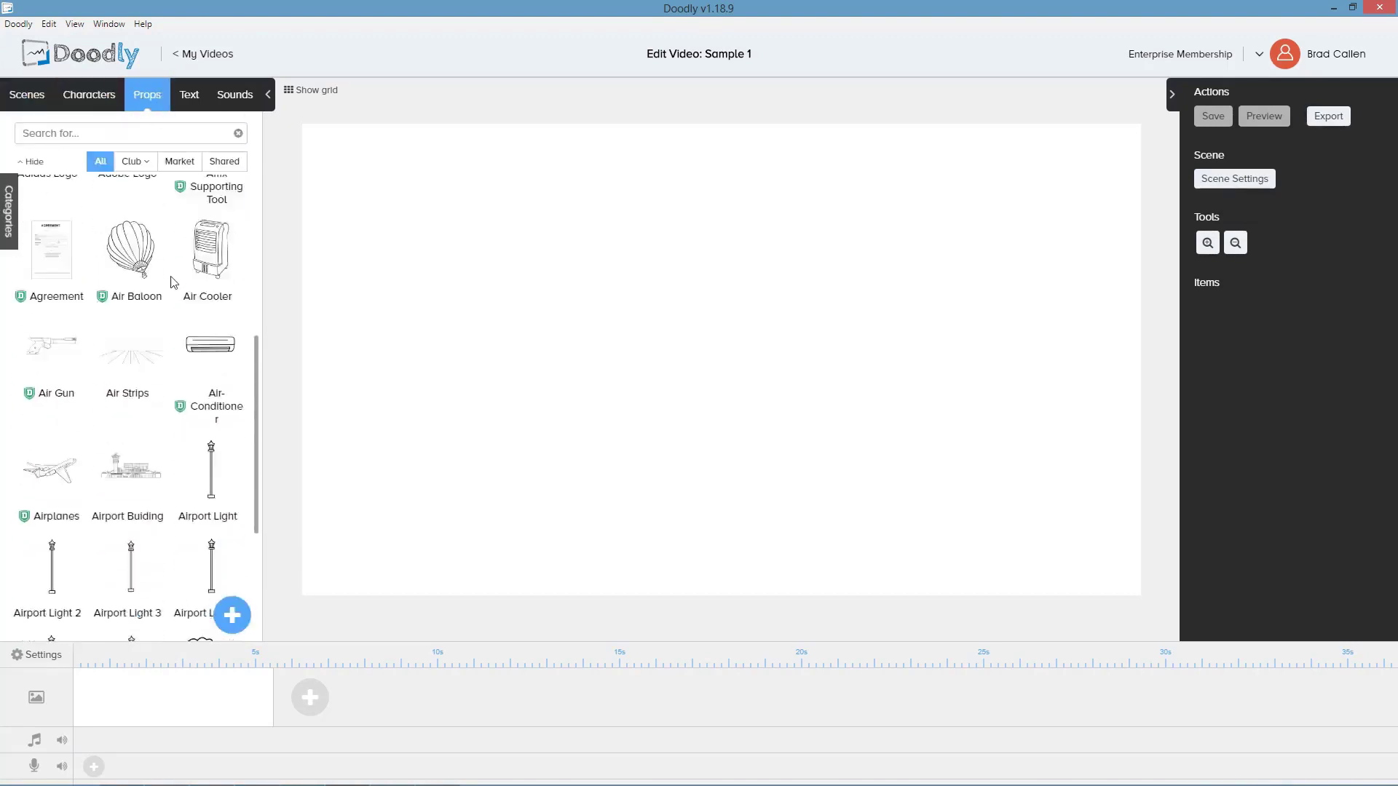
scroll(180, 273, down, 4)
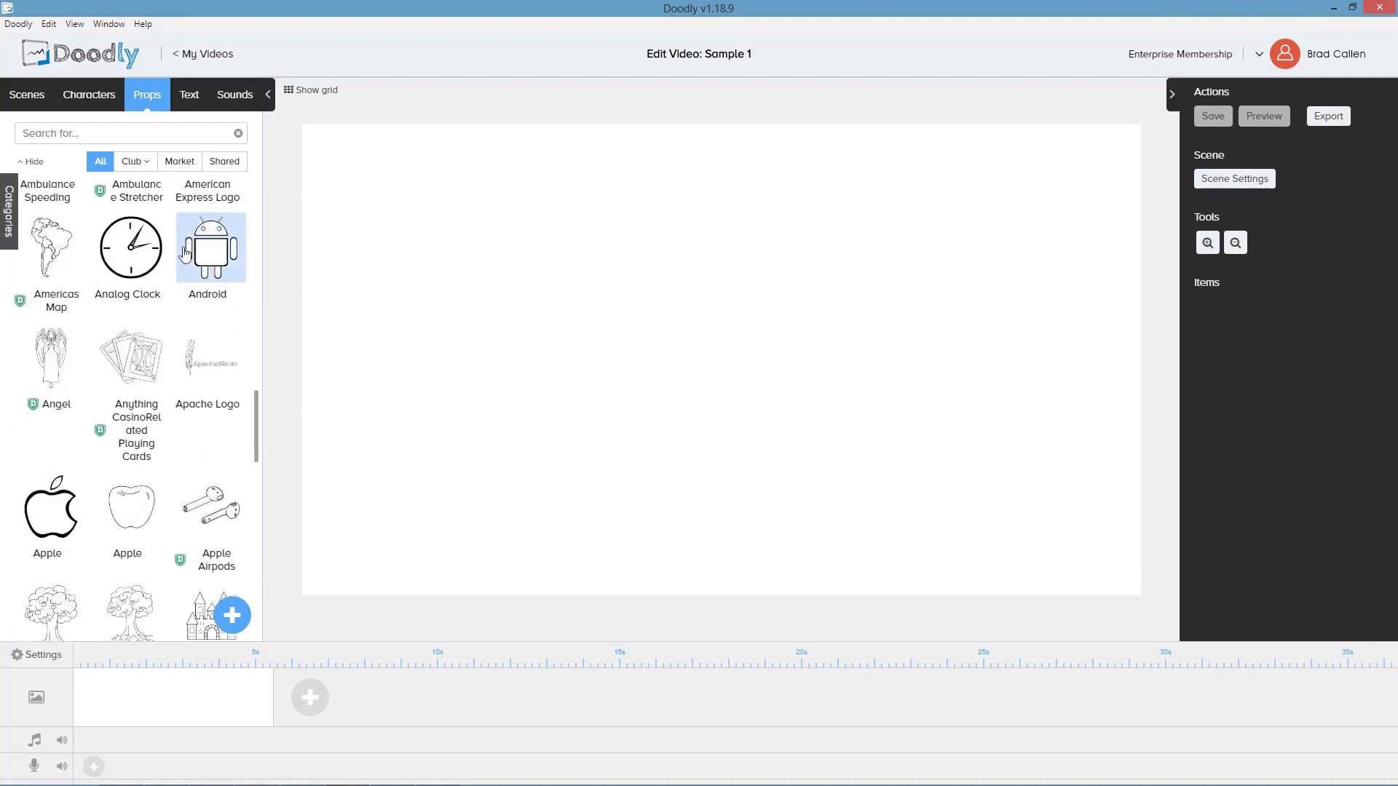
click(235, 100)
scroll(218, 277, down, 15)
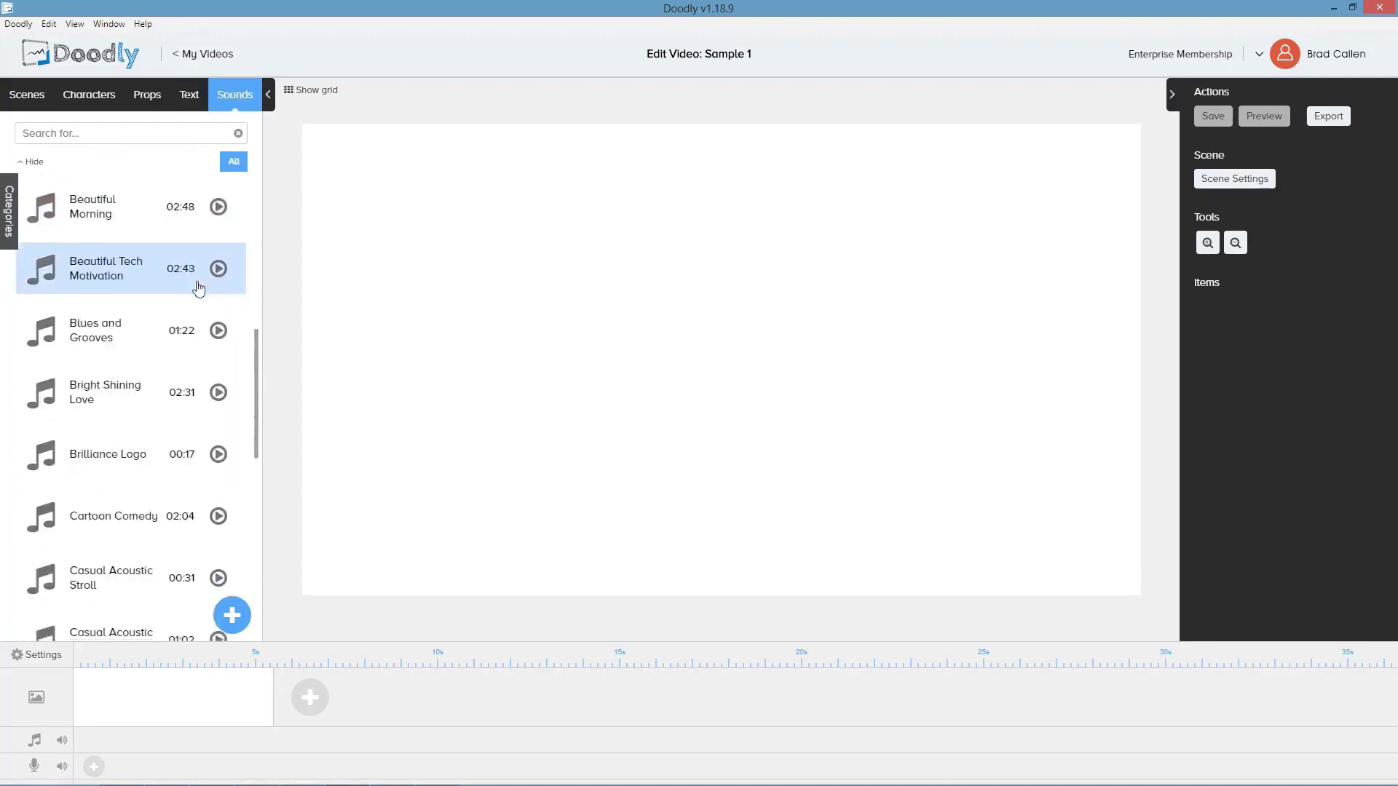
click(190, 103)
click(151, 105)
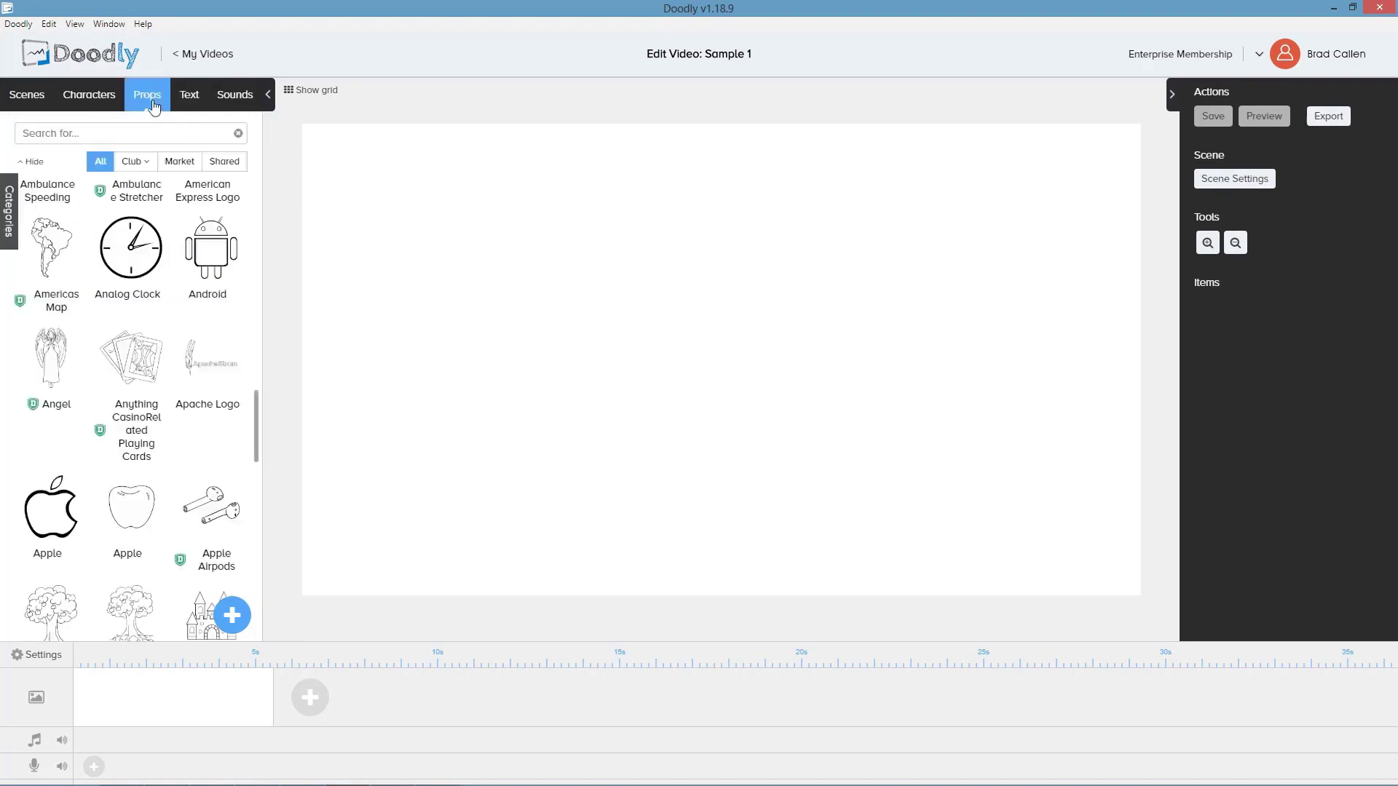
Step: Look at the dialogs for adding custom props, text and sounds, dismissing each one without adding anything
click(234, 619)
click(739, 507)
click(191, 100)
click(233, 615)
click(737, 503)
click(235, 95)
click(232, 615)
click(741, 505)
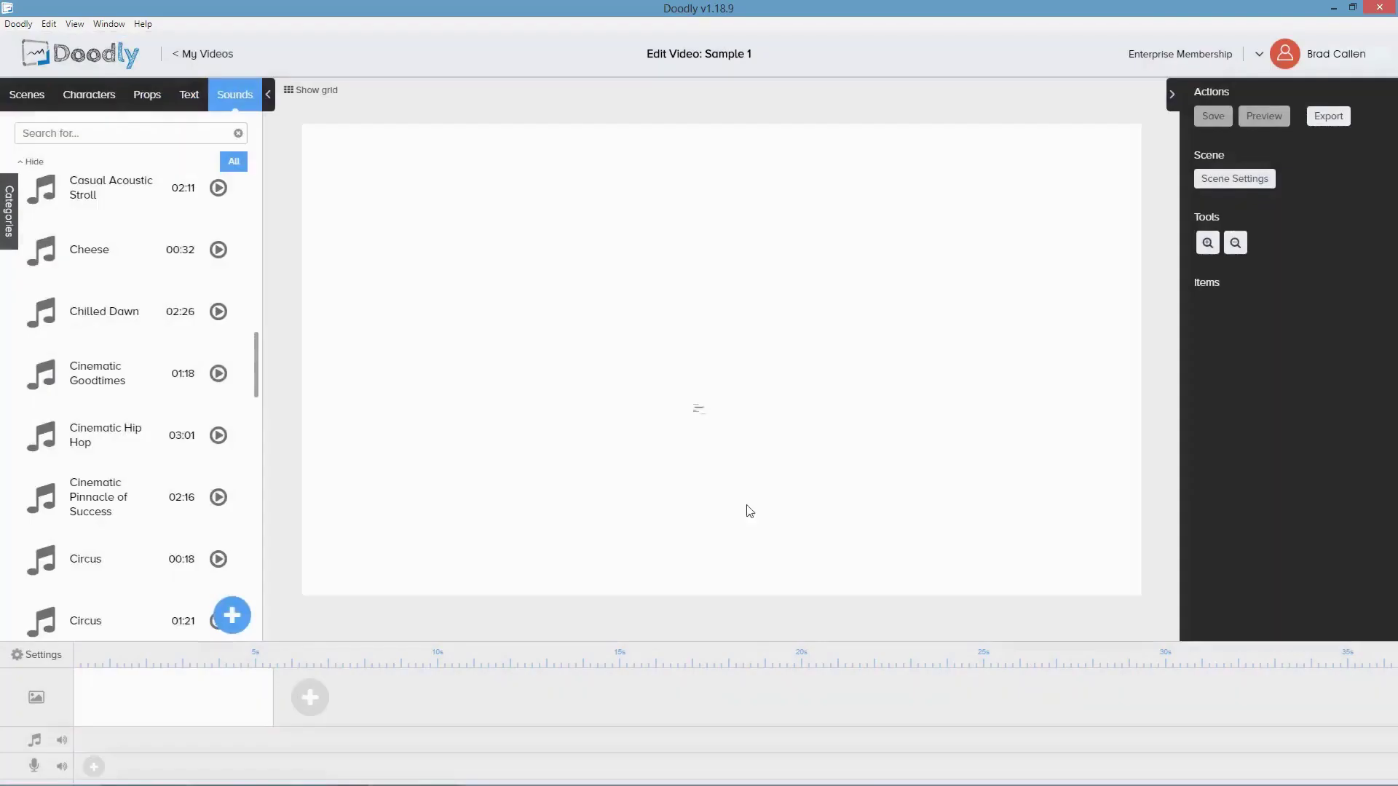
Step: Add the Steve Reading character and a swivel Chair prop to the blank scene, placing the chair beside the character
click(89, 95)
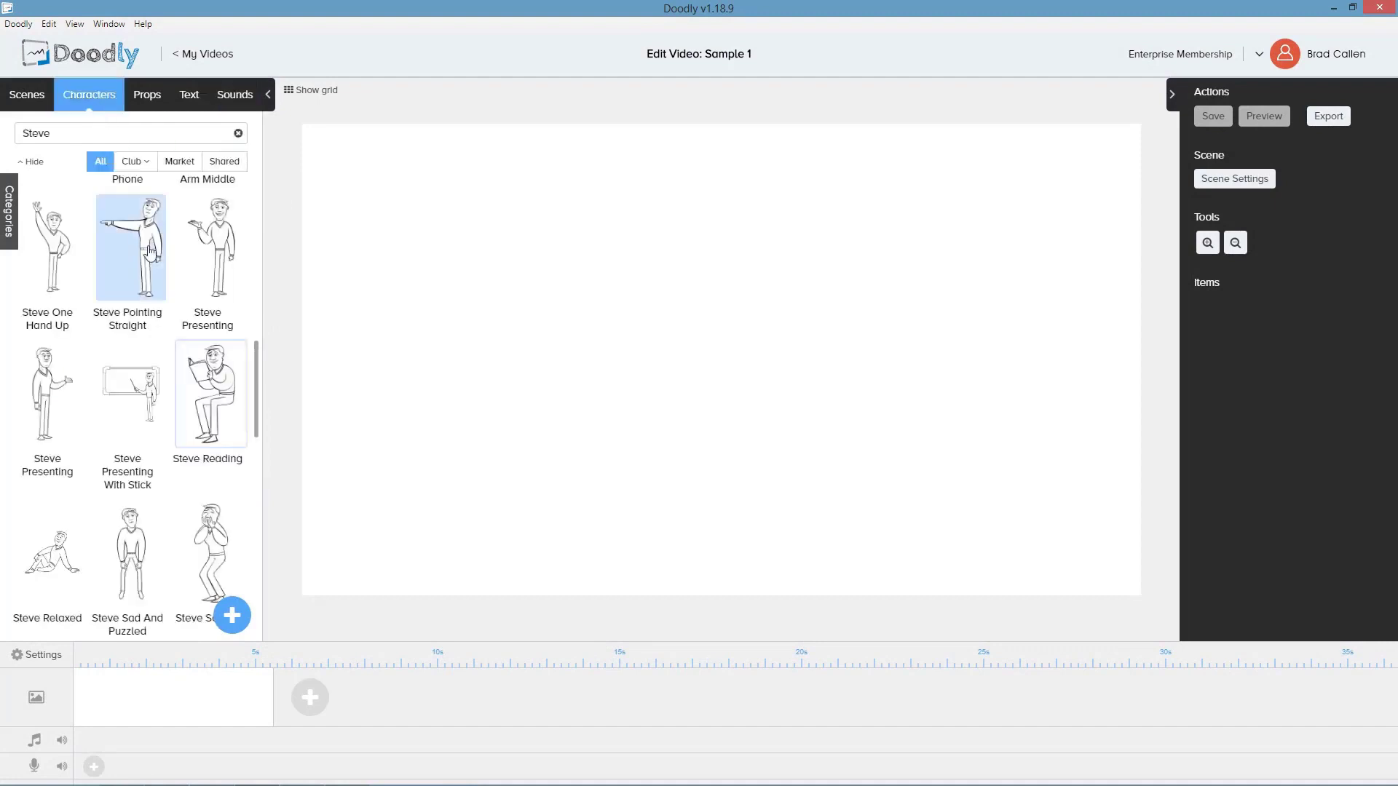
click(207, 396)
click(147, 95)
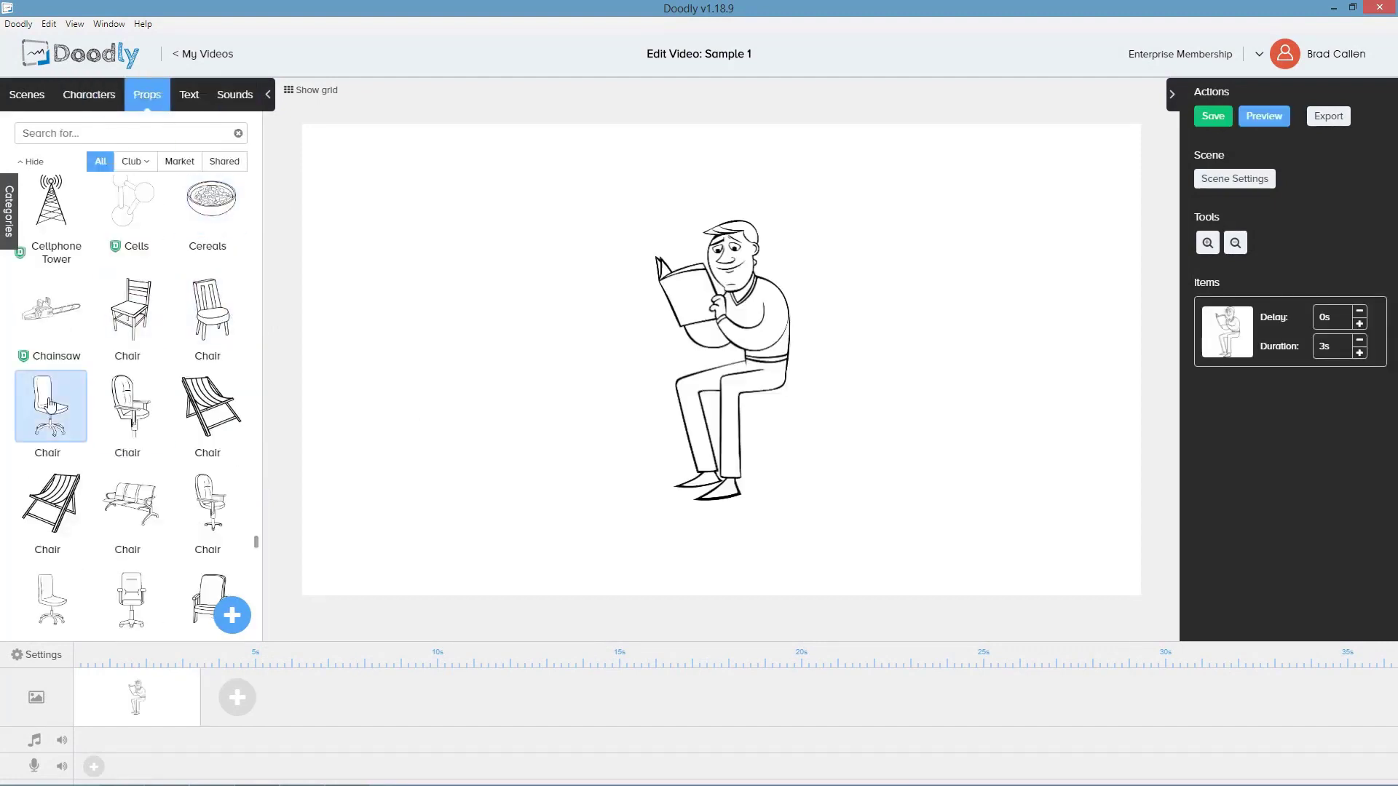
click(51, 405)
drag(728, 364, 852, 364)
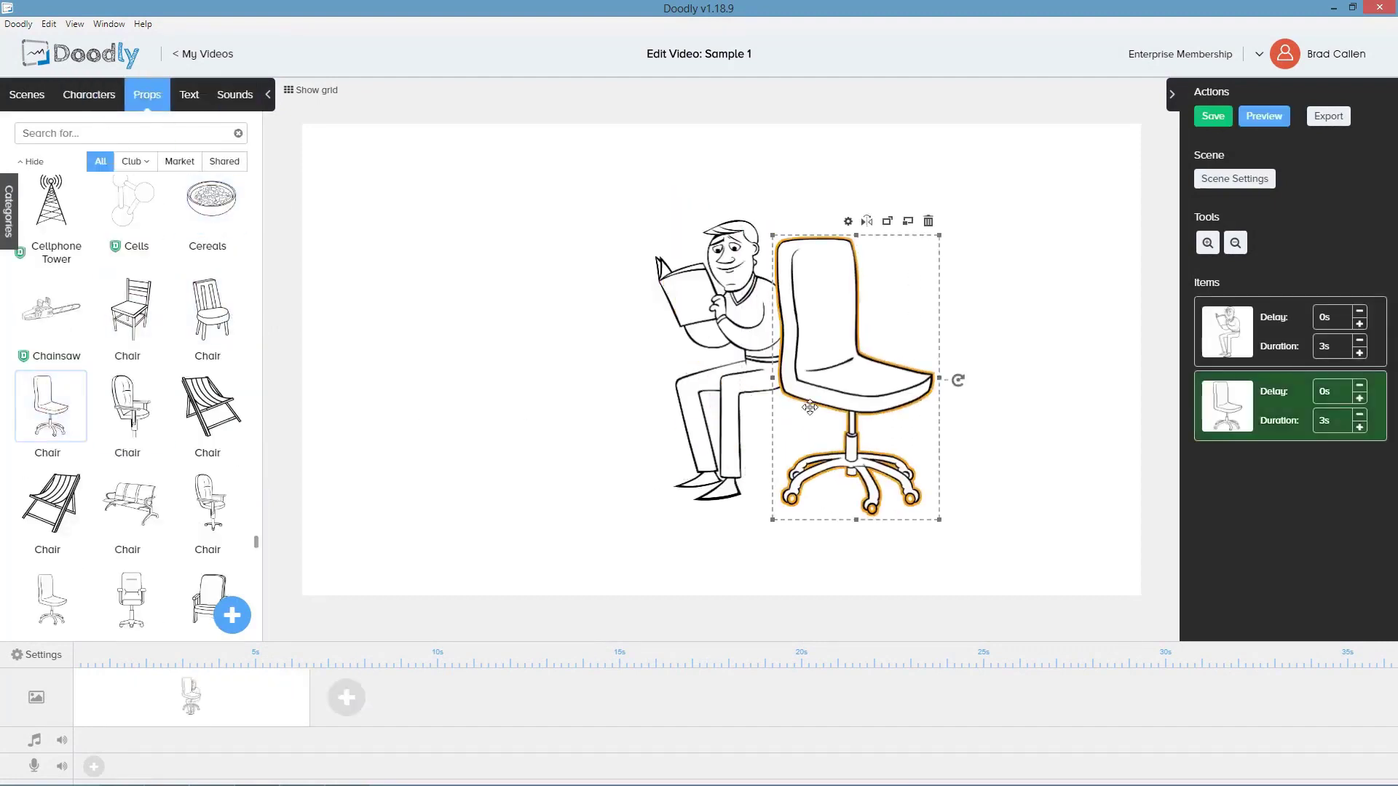
Step: Shrink the chair, mirror it horizontally, and place it behind the reading character so that he sits on it
drag(939, 519, 889, 430)
drag(867, 266, 808, 327)
click(801, 282)
click(899, 337)
Step: Enlarge the character and chair together to nearly fill the canvas height, and preview the video
key(ctrl+a)
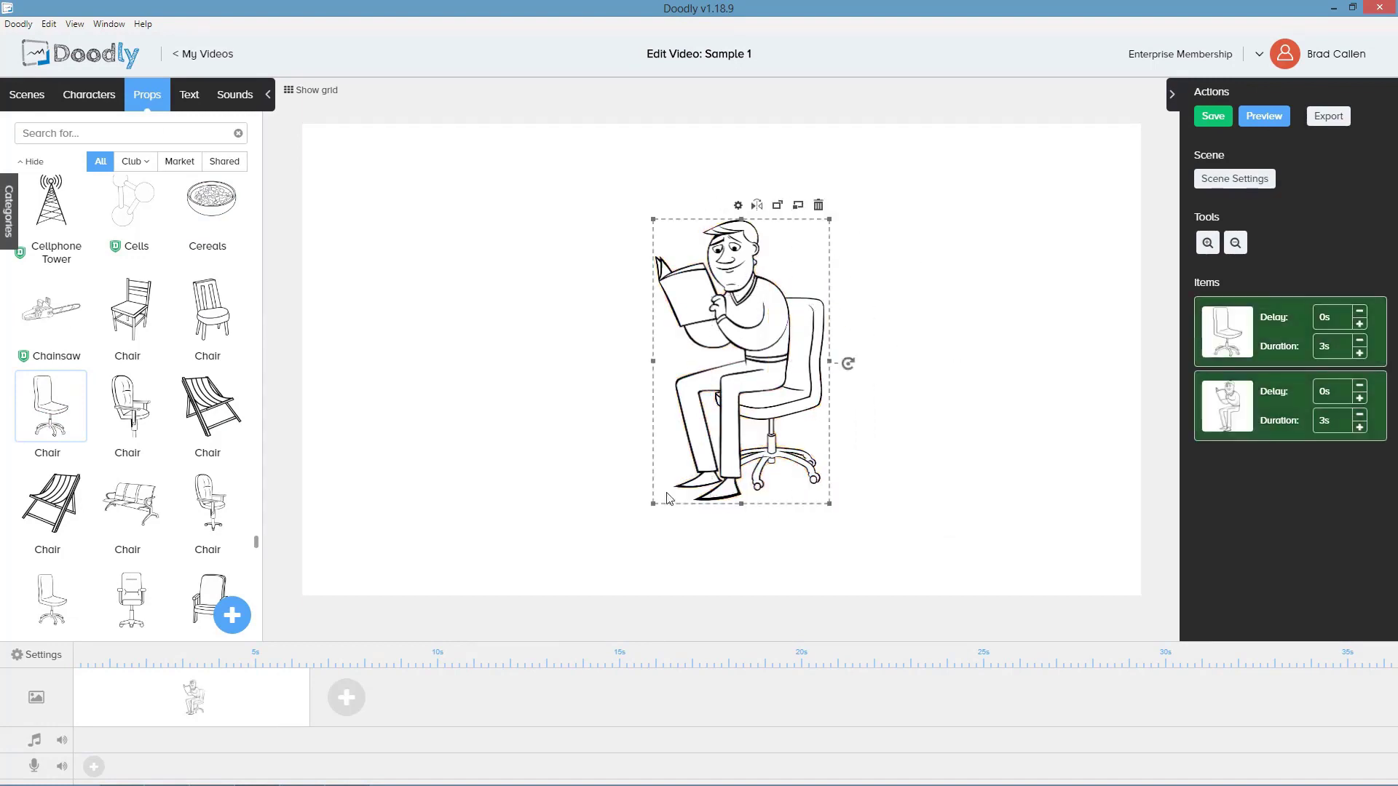
drag(653, 502, 603, 583)
drag(830, 218, 897, 153)
click(1258, 117)
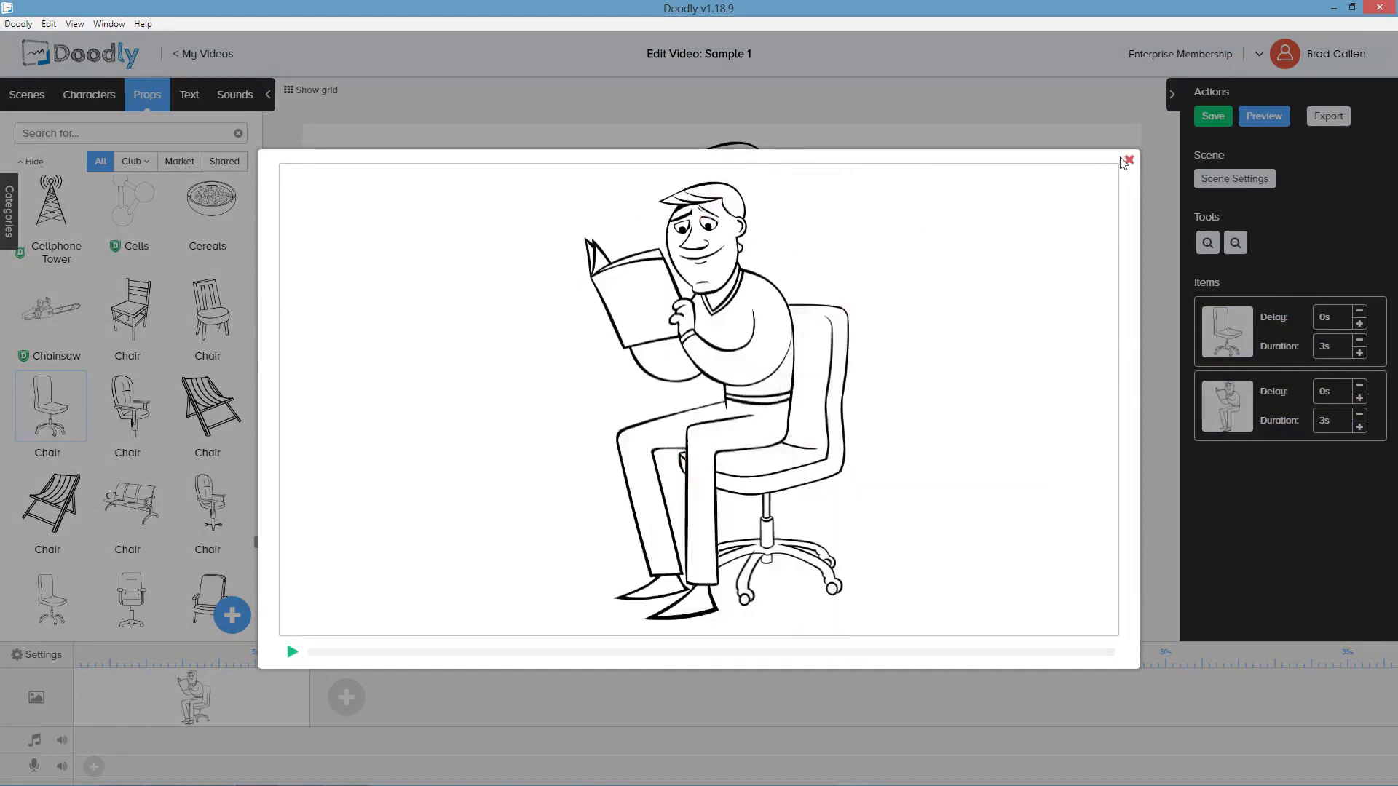
click(1128, 161)
scroll(87, 568, up, 1)
Step: Examine the whiteboard hand styles and the scene transition, erase mode and video ending options in the video settings
click(38, 655)
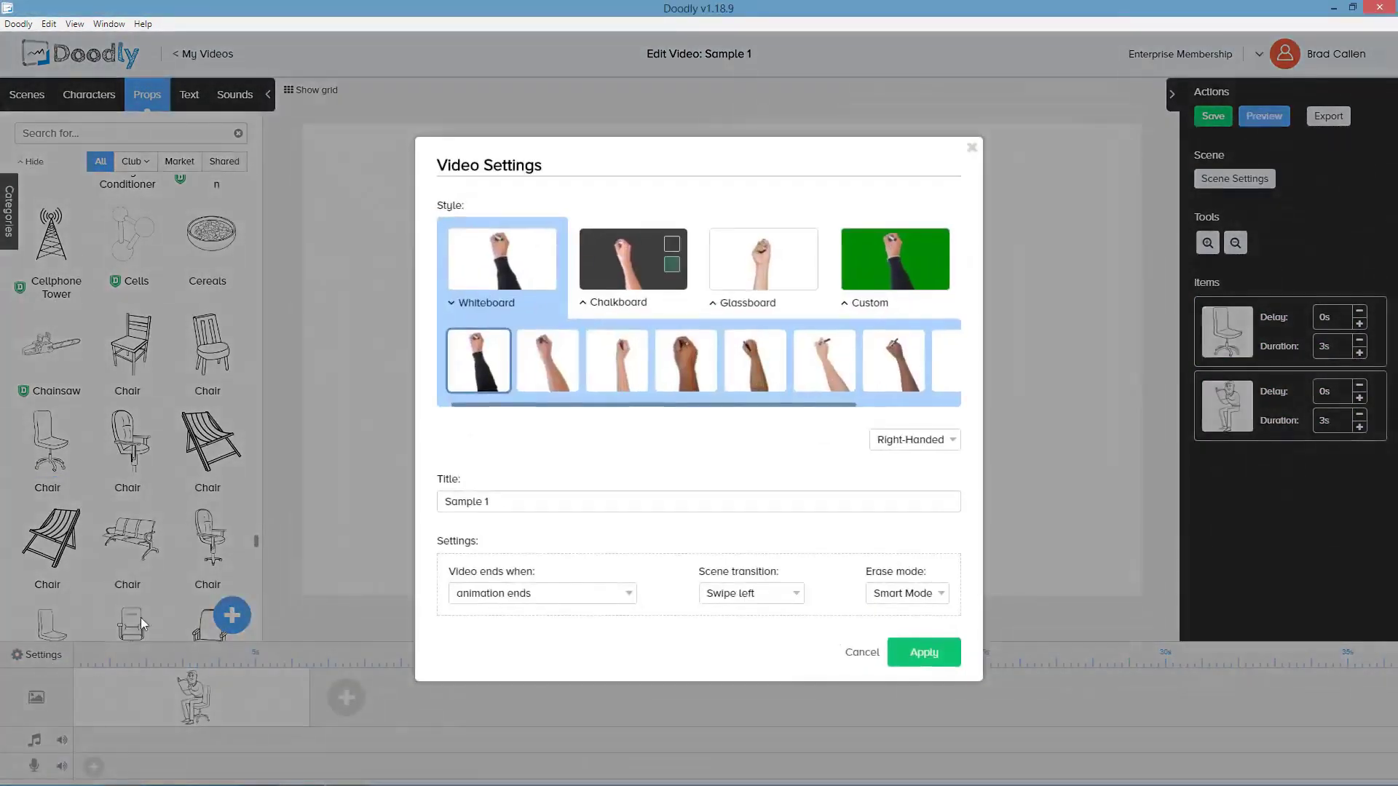
click(617, 370)
click(685, 370)
click(828, 366)
drag(787, 397, 930, 390)
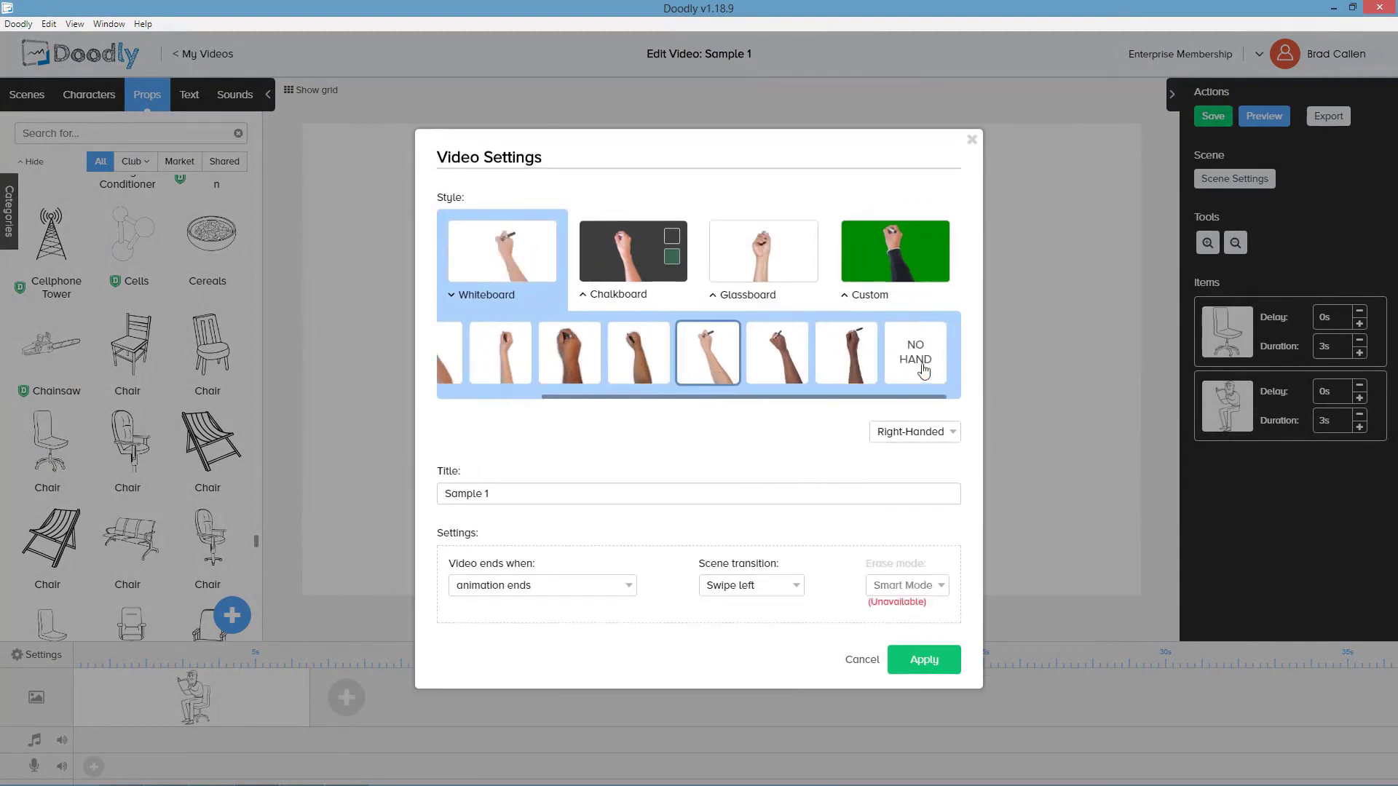
click(548, 361)
click(749, 593)
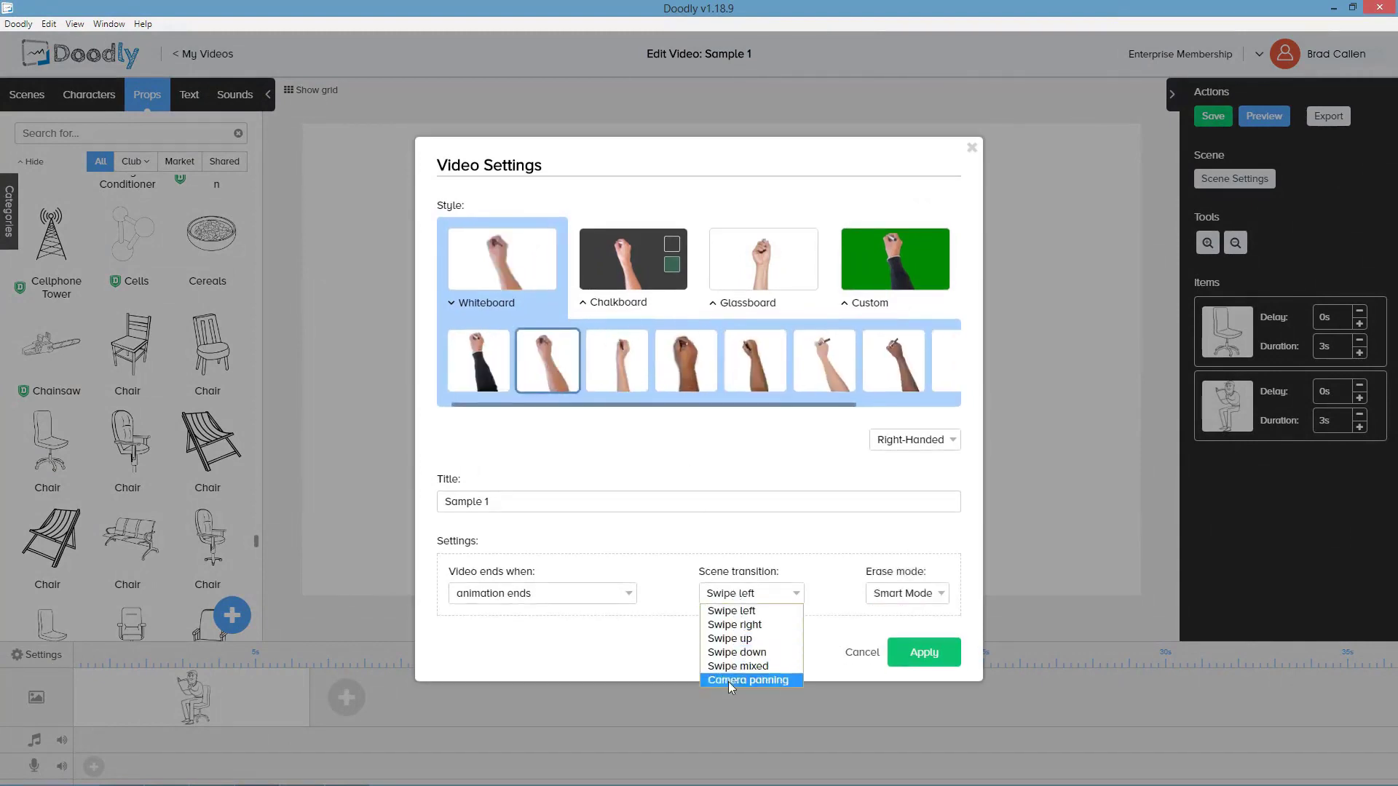
click(897, 598)
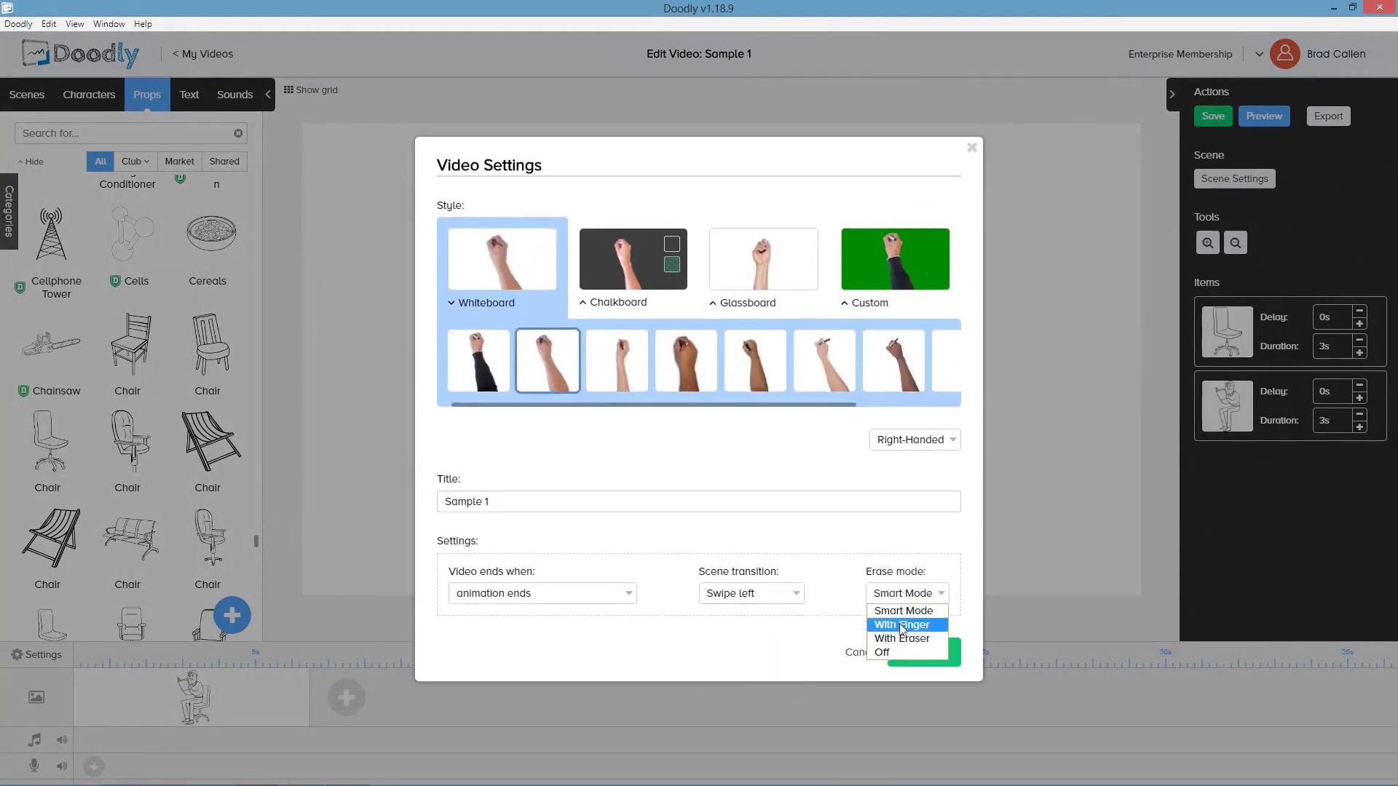
click(900, 594)
click(597, 594)
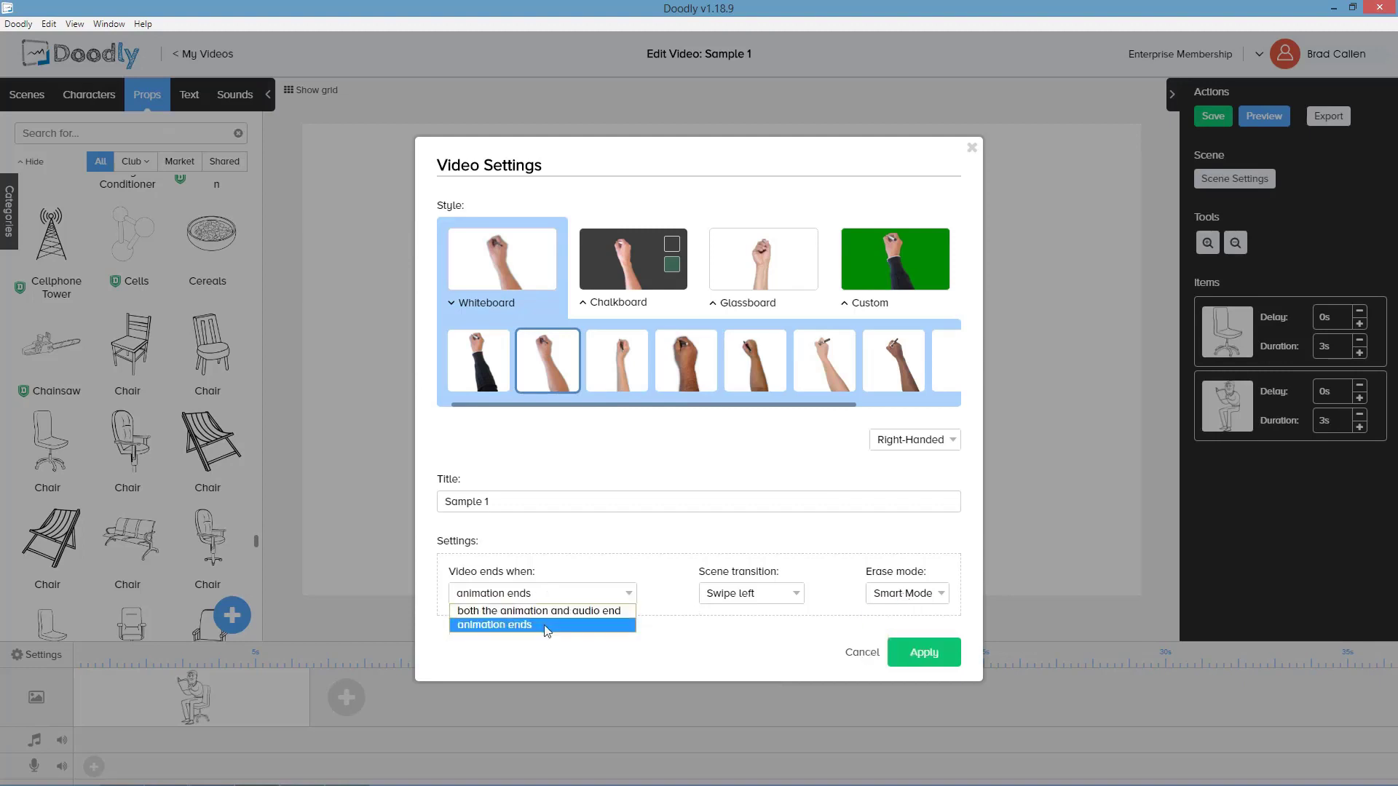
click(978, 148)
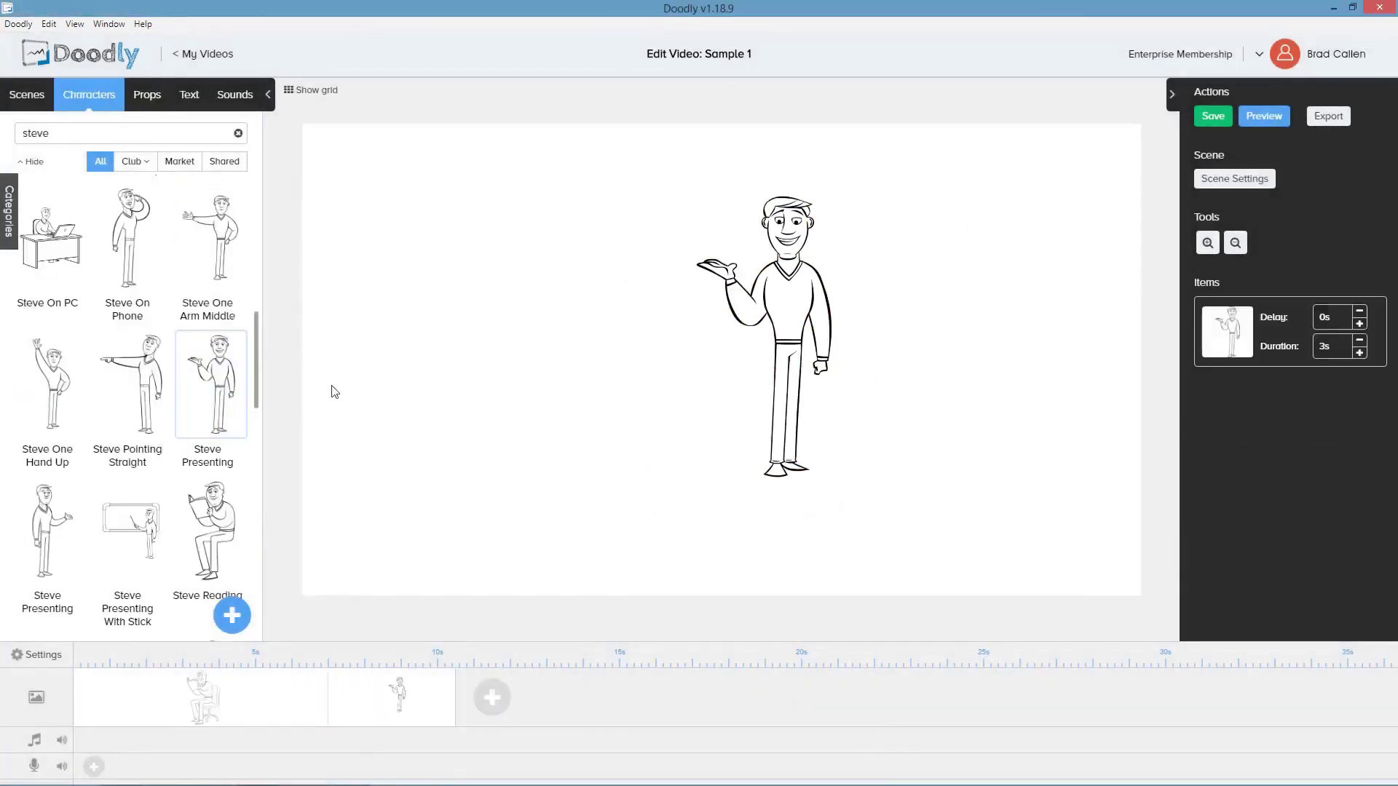
Step: Enlarge the Steve Presenting character to nearly the full canvas height and move it toward the centre
click(788, 306)
drag(696, 479, 646, 580)
drag(837, 194, 851, 160)
drag(786, 320, 733, 325)
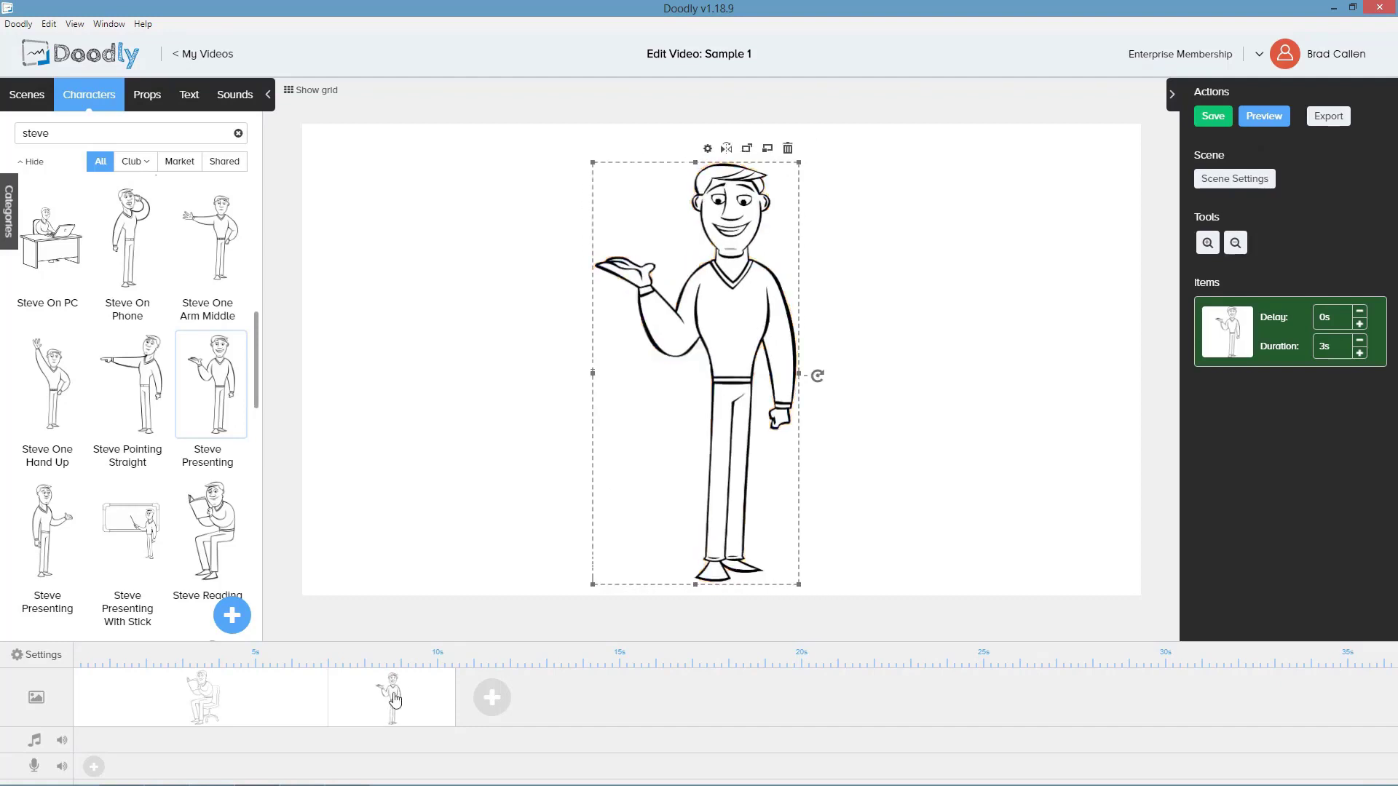
Step: Move the Steve Presenting scene ahead of the reading scene on the timeline
drag(363, 708, 157, 705)
click(305, 703)
click(174, 705)
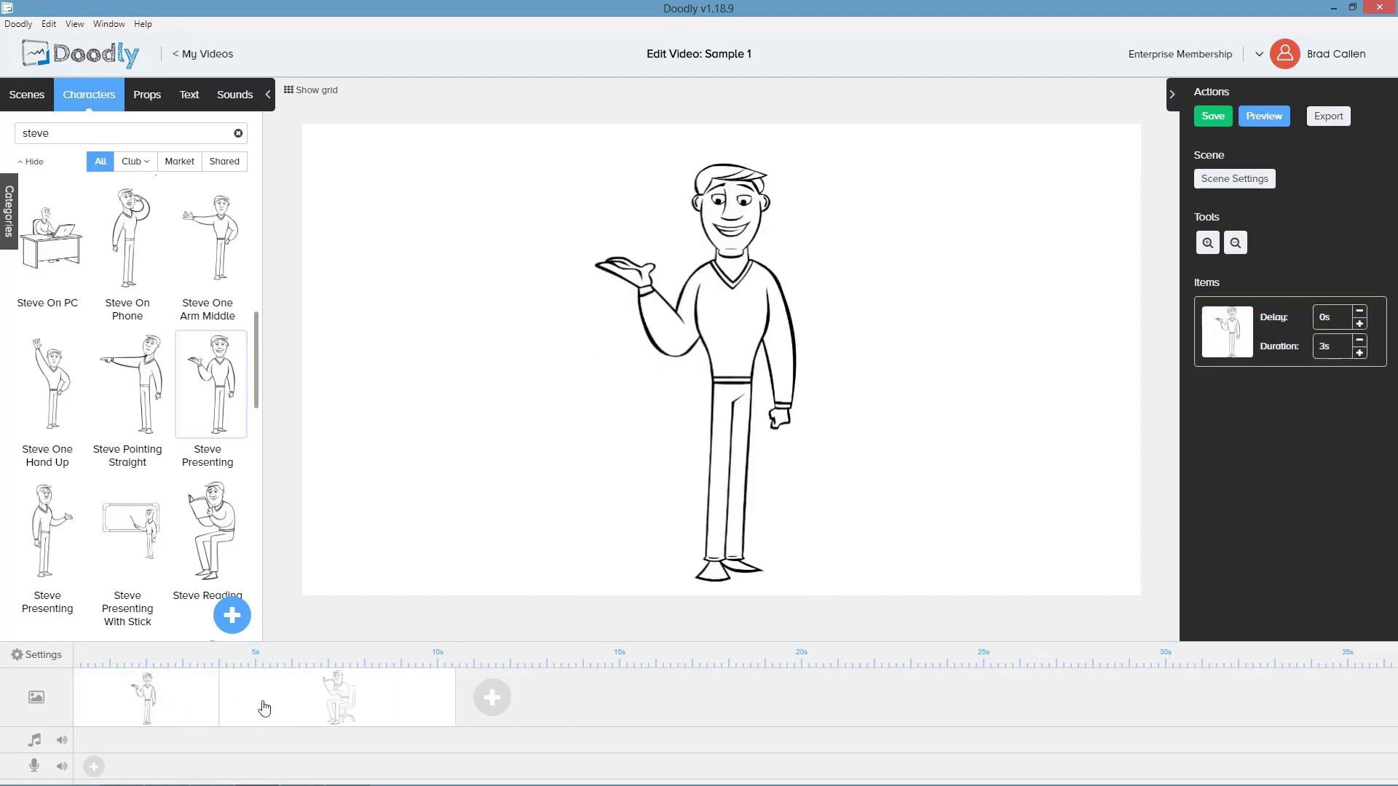
Step: Show the reading scene and add the Cheese sound to the start of the music track
click(291, 707)
click(249, 102)
drag(138, 274, 182, 740)
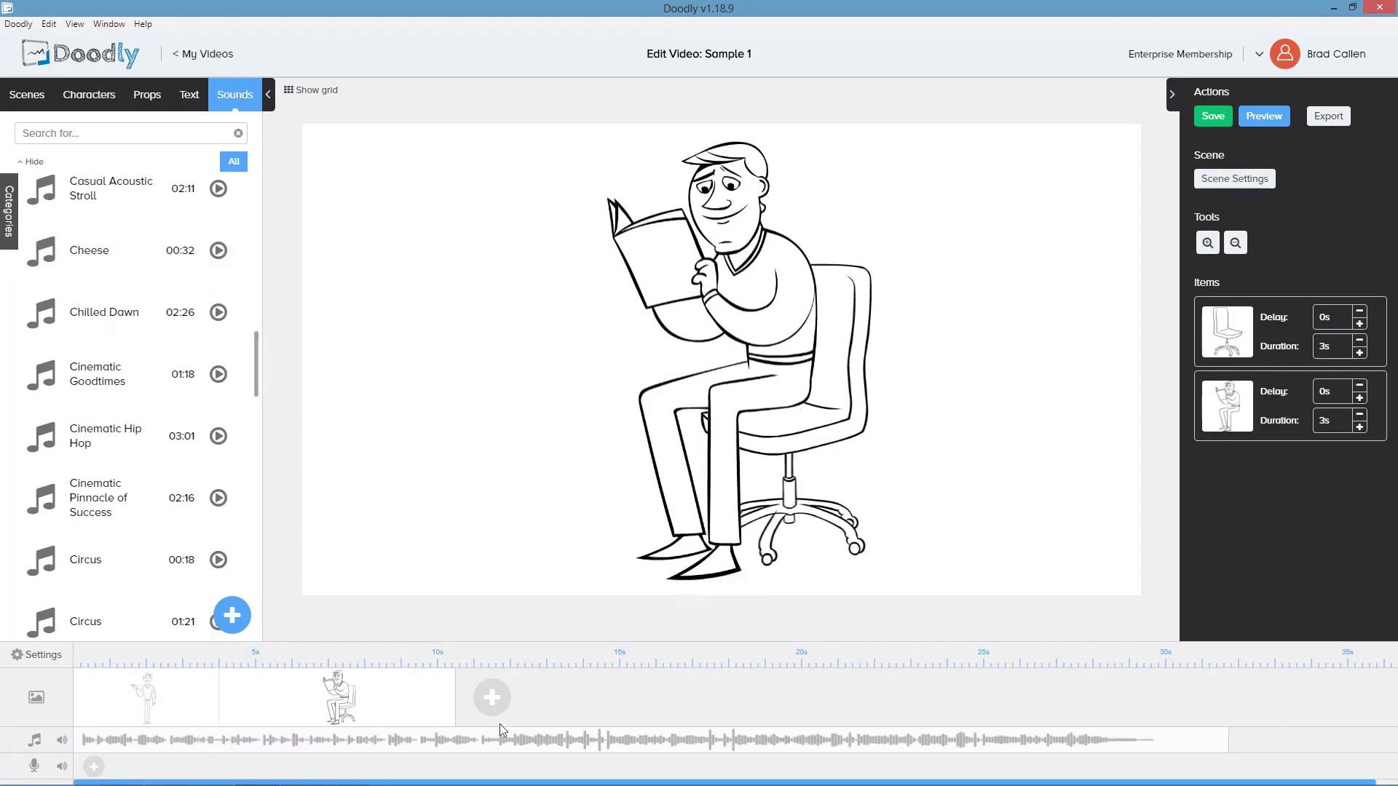
Step: Add the Magic prop to the blank scene and enlarge it to nearly fill the canvas
click(149, 99)
drag(131, 226, 713, 337)
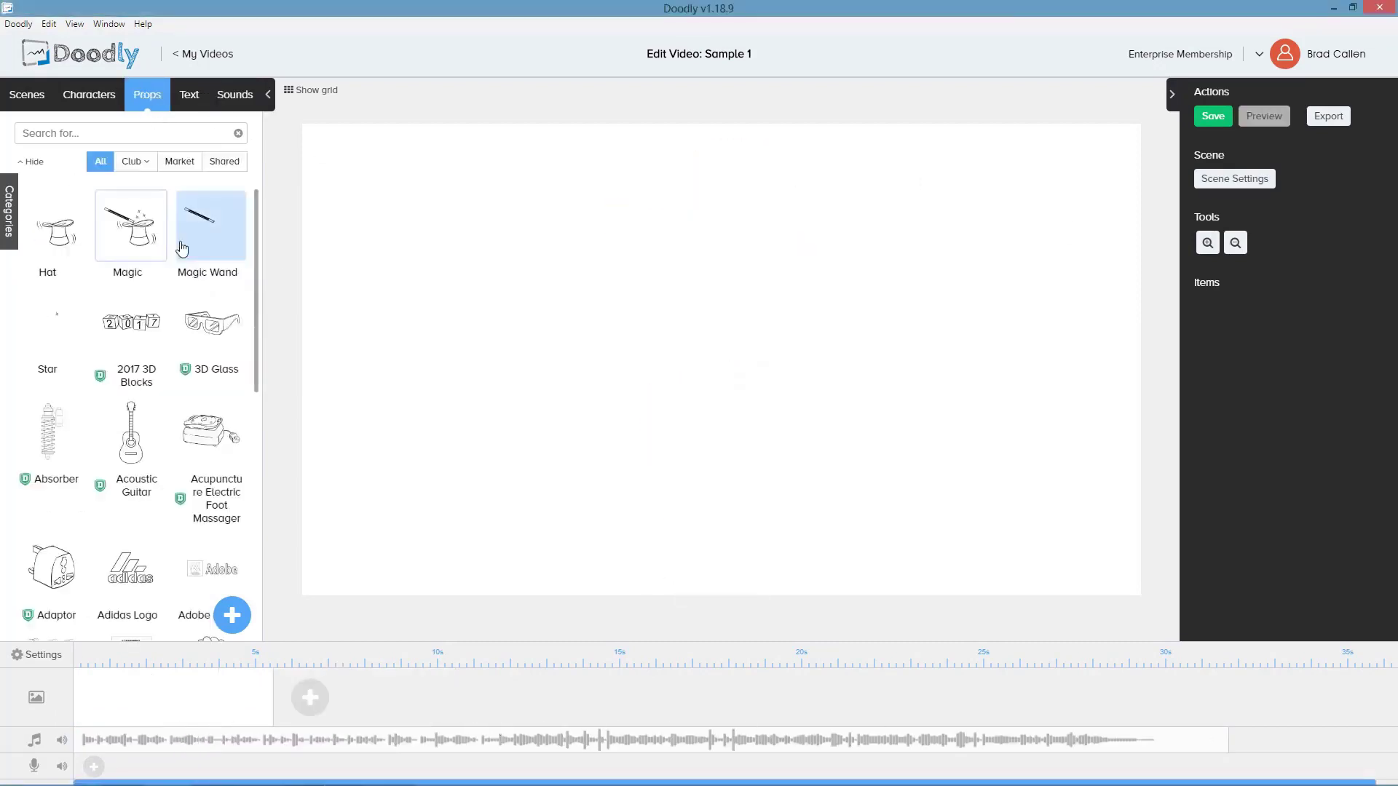
drag(546, 455, 398, 632)
drag(879, 218, 1012, 125)
Step: Edit the Magic prop's drawing paths, increase the path size, and trace the hat's outline and brim as the first reveal path
click(904, 113)
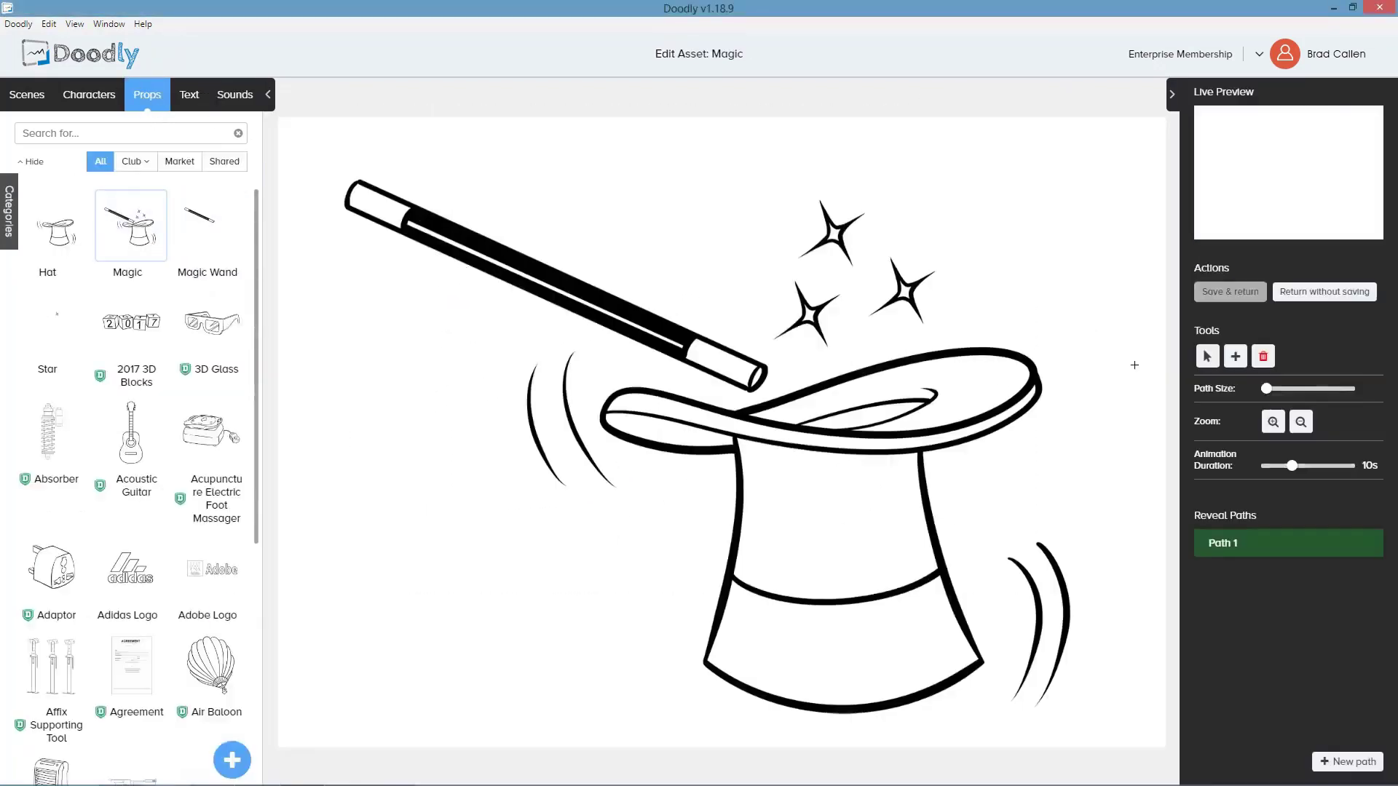
drag(1266, 389, 1318, 389)
mouse_move(924, 458)
mouse_down()
mouse_move(805, 711)
mouse_move(735, 448)
mouse_move(932, 455)
mouse_move(940, 409)
mouse_up()
click(943, 393)
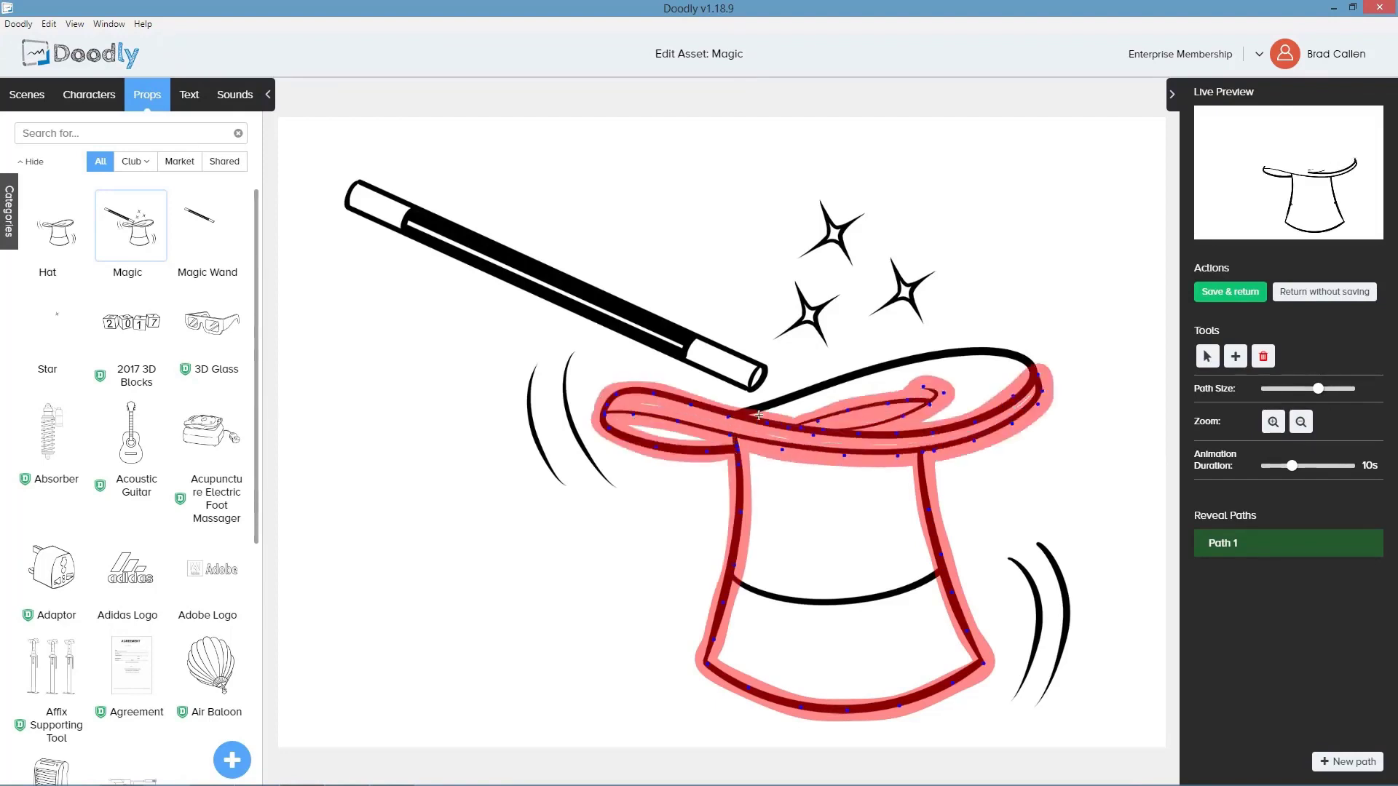
click(920, 361)
Step: Add separate reveal paths over the hat's band and the curved motion lines on both sides of the hat
click(1347, 761)
click(816, 602)
click(1346, 761)
click(1346, 762)
click(1346, 761)
click(1346, 761)
click(574, 347)
click(621, 493)
Step: Add a new reveal path covering the whole magic wand
click(1347, 761)
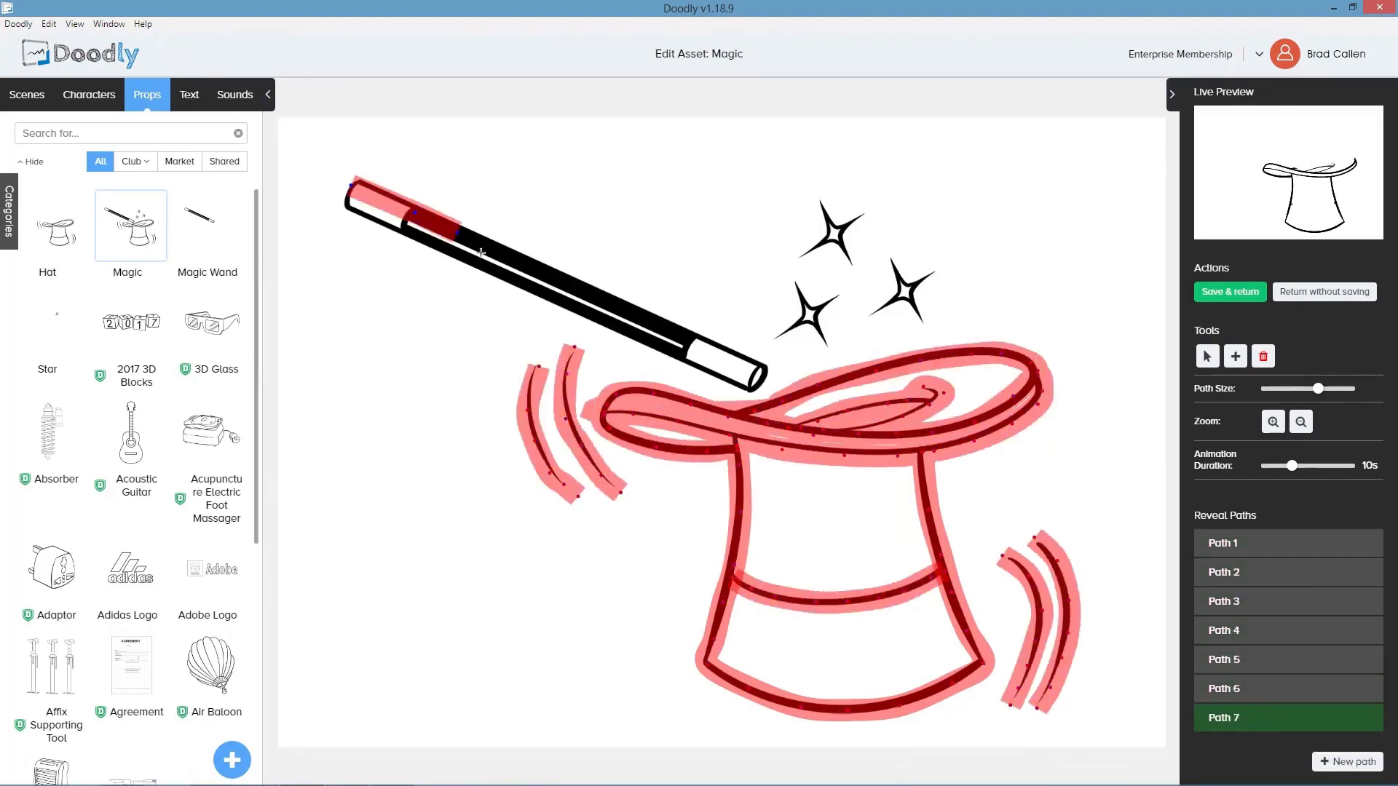
click(538, 272)
click(669, 353)
Step: Reduce the path size, trace each of the three stars with its own reveal path, and save the edited asset
click(1346, 761)
drag(1317, 389, 1300, 388)
click(828, 353)
click(1347, 762)
click(905, 291)
click(1347, 762)
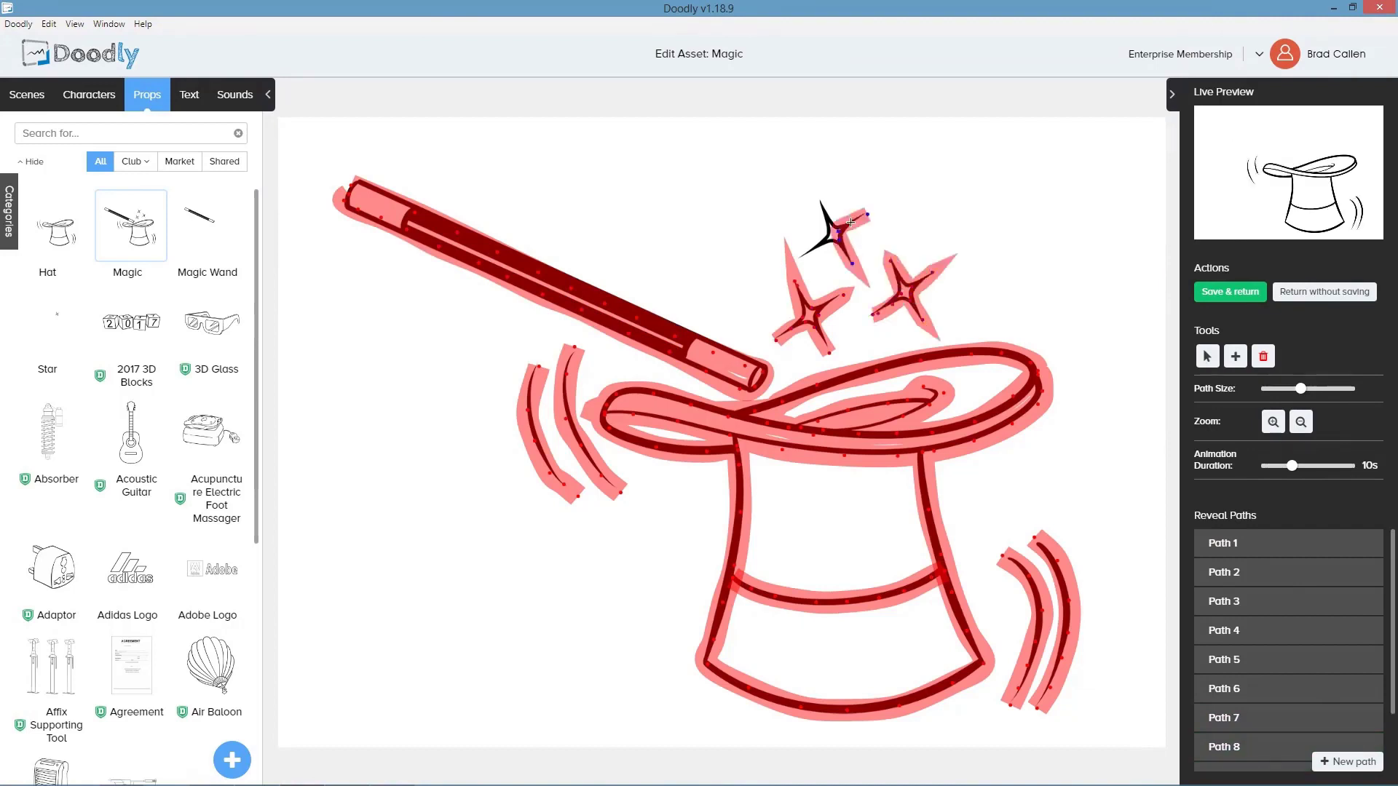
click(835, 234)
click(1233, 291)
Step: Set the Magic prop's duration to 15 s and preview the video
double_click(1327, 346)
text(15)
click(1269, 118)
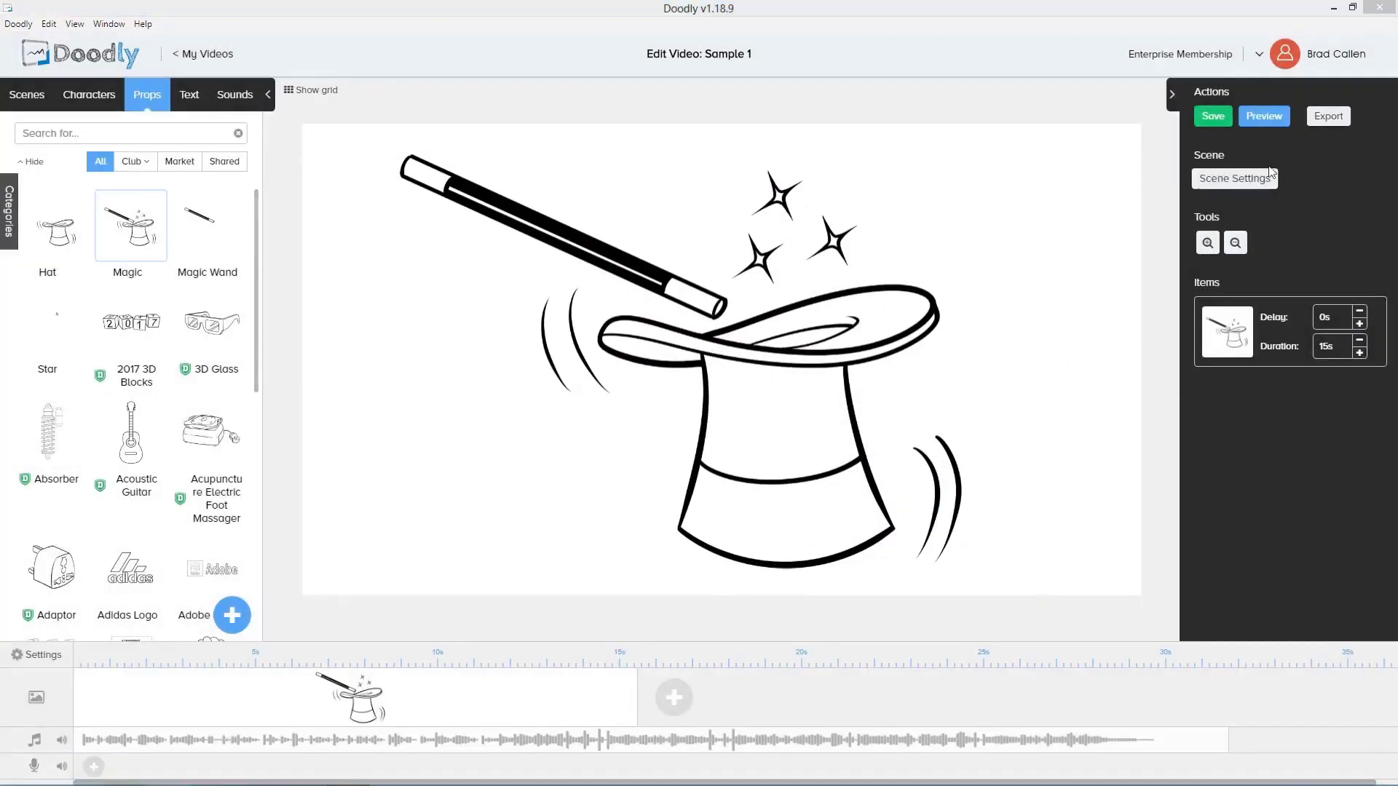
Step: Export the video as Sample 1.mp4 at 1080p (1920x1080), 30 FPS and Maximum (100%) quality
click(1327, 116)
click(609, 405)
click(611, 461)
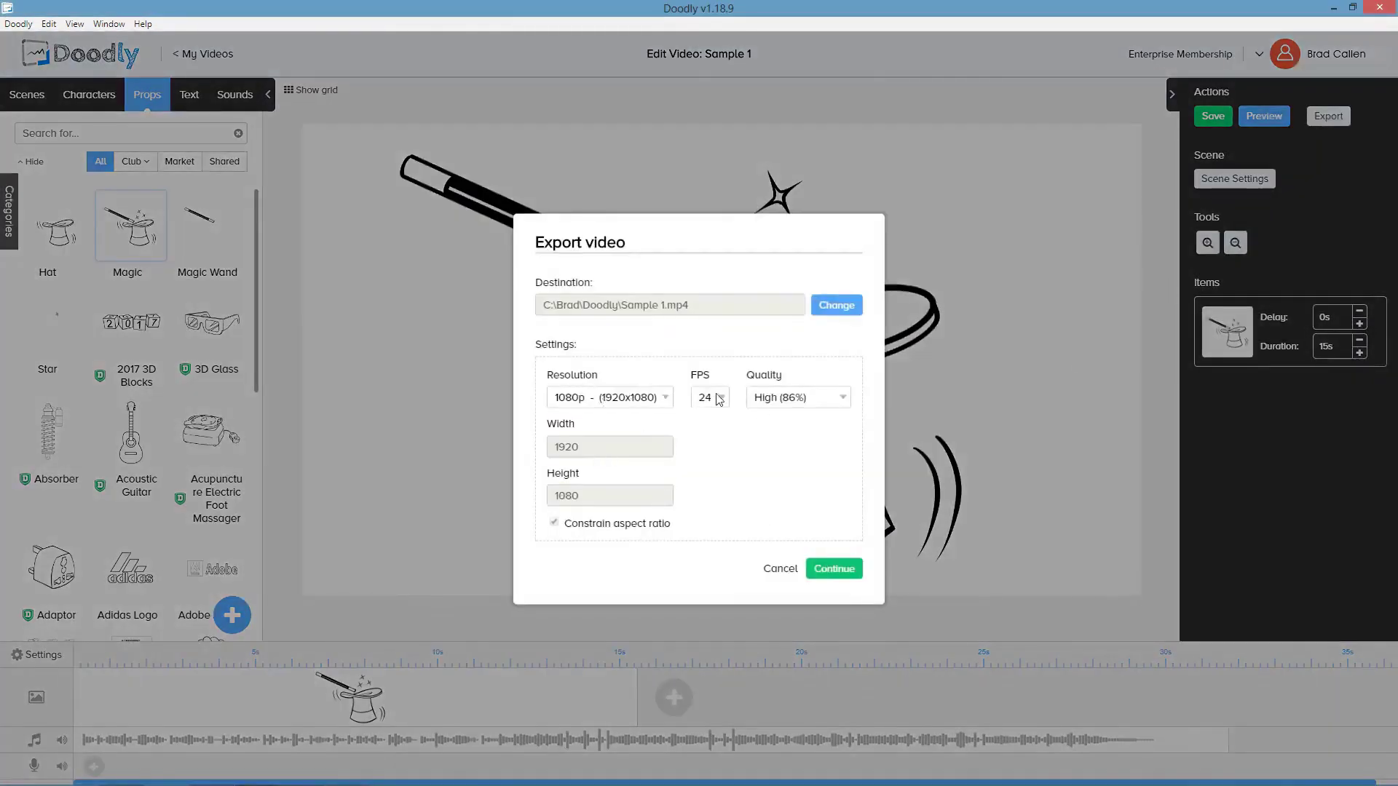
click(706, 444)
click(779, 399)
click(779, 456)
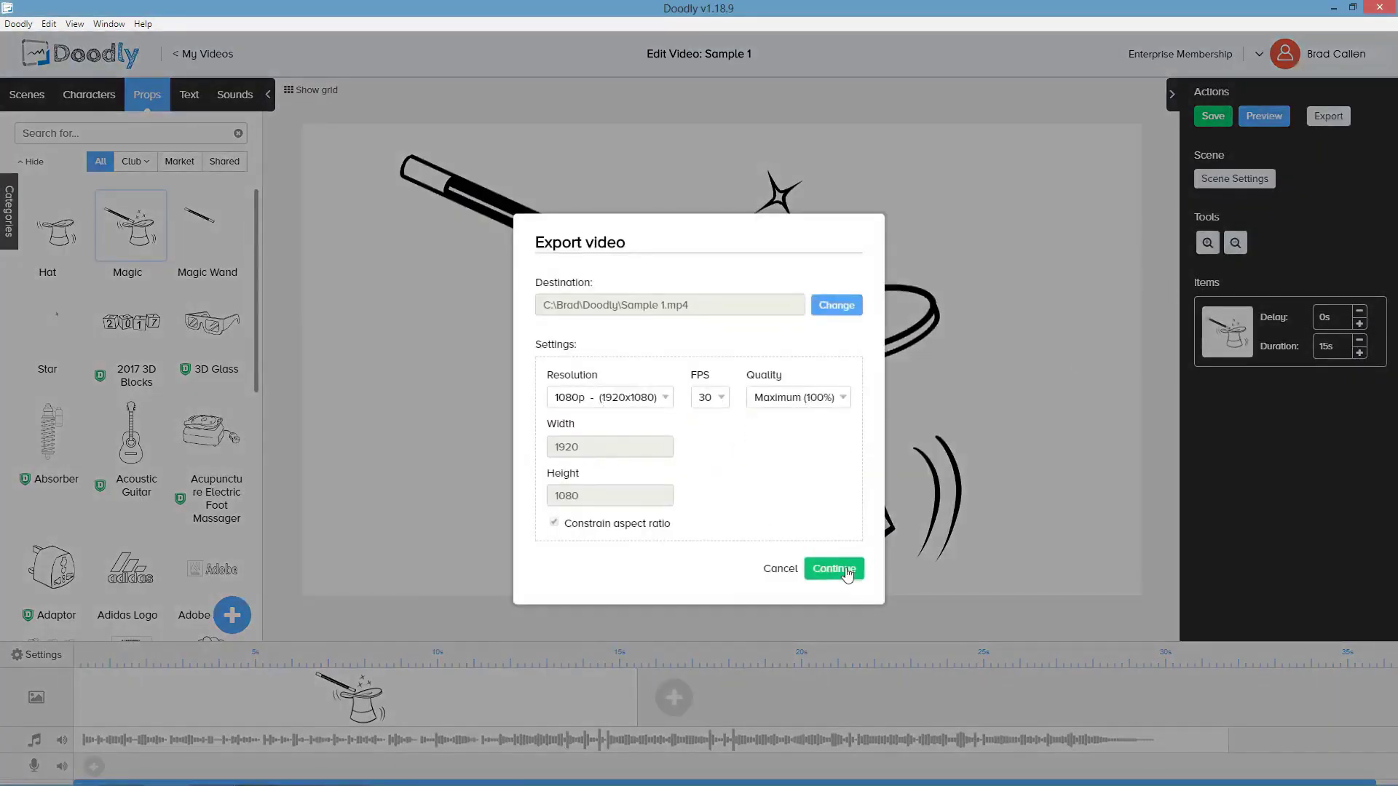
click(836, 570)
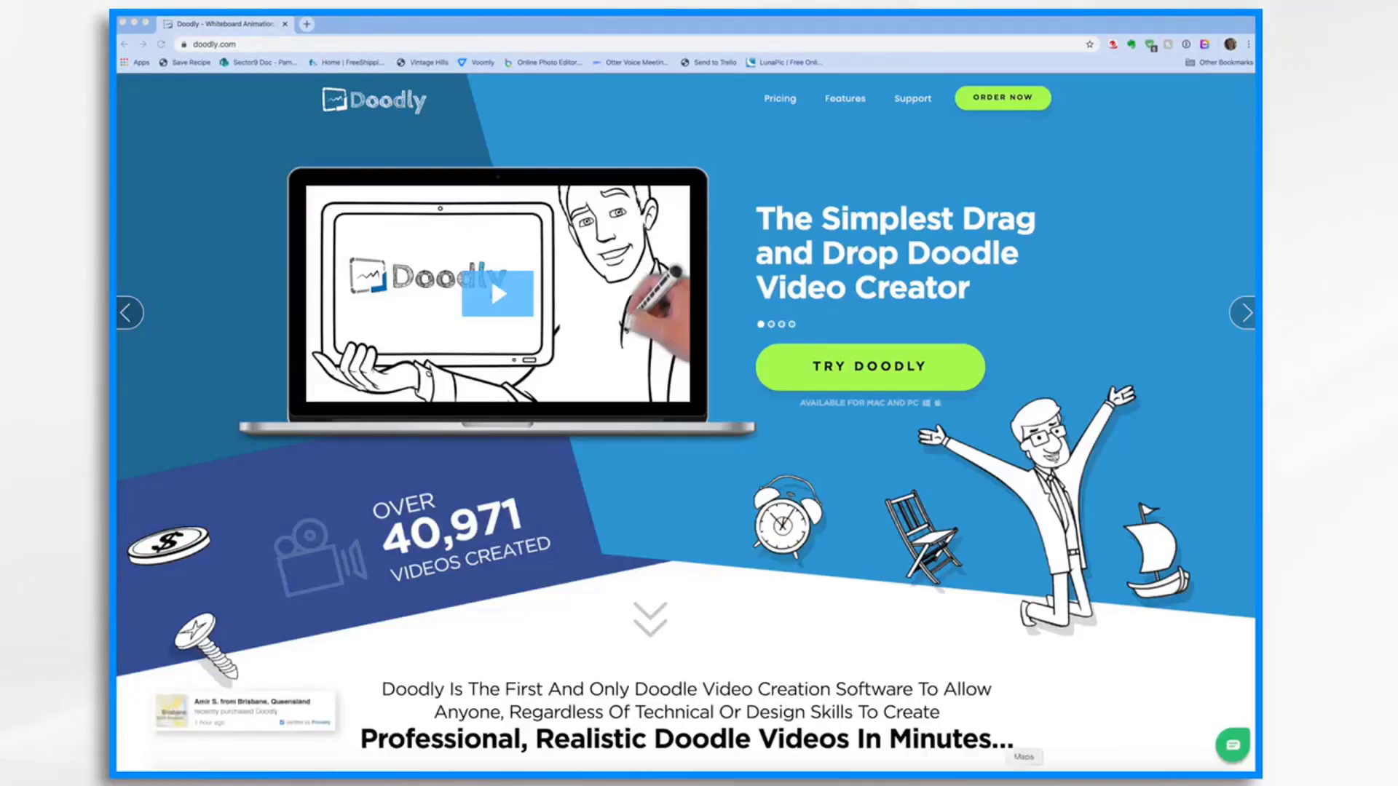
click(1064, 778)
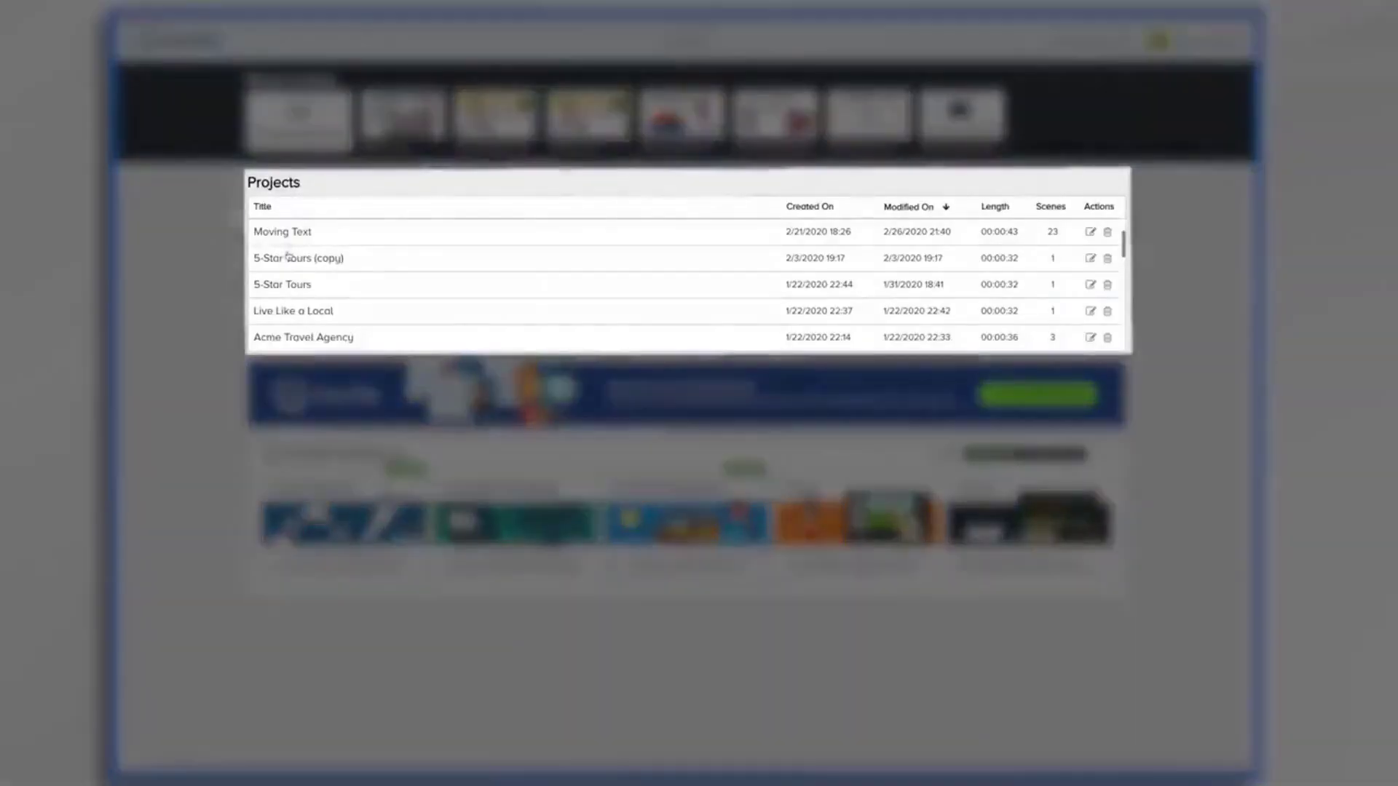
scroll(288, 270, down, 6)
scroll(289, 270, up, 6)
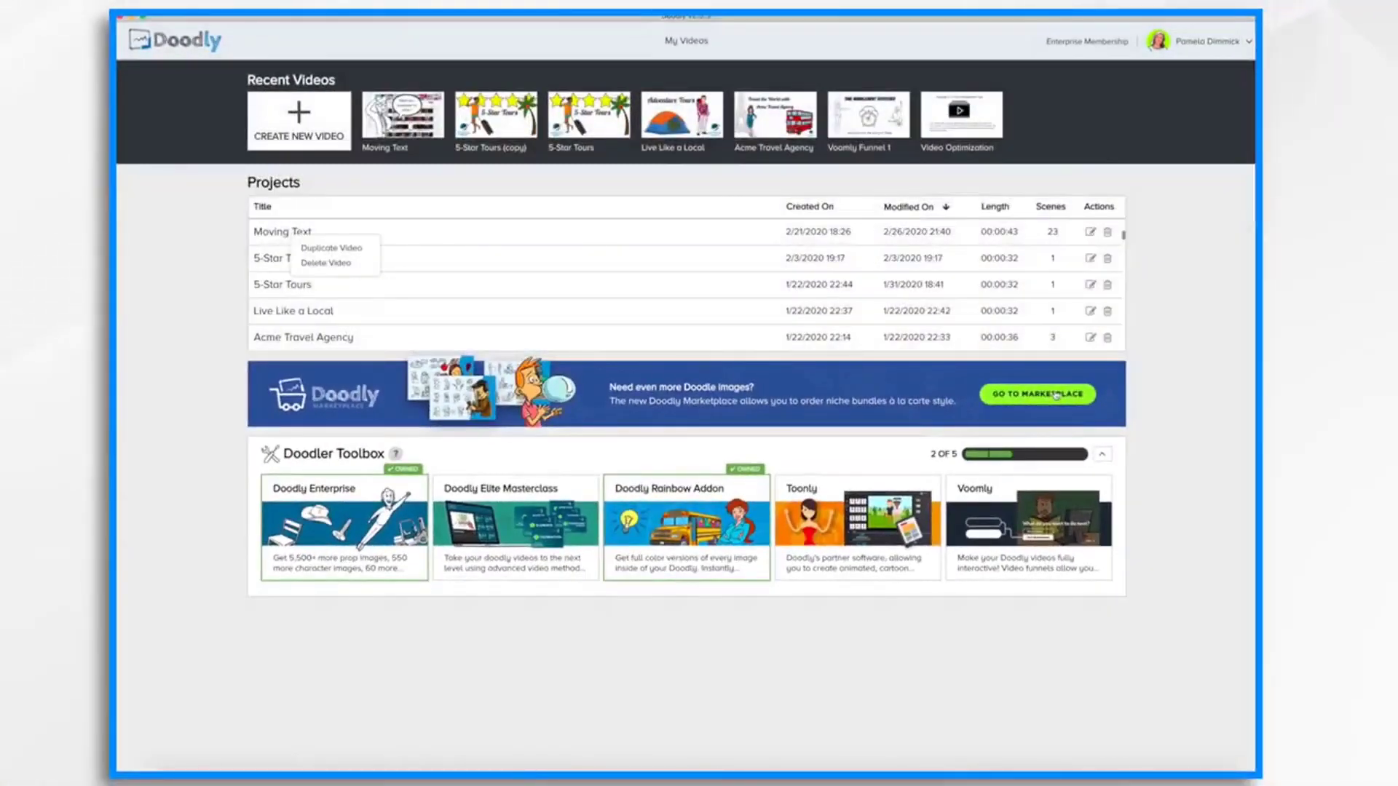
mouse_move(1012, 538)
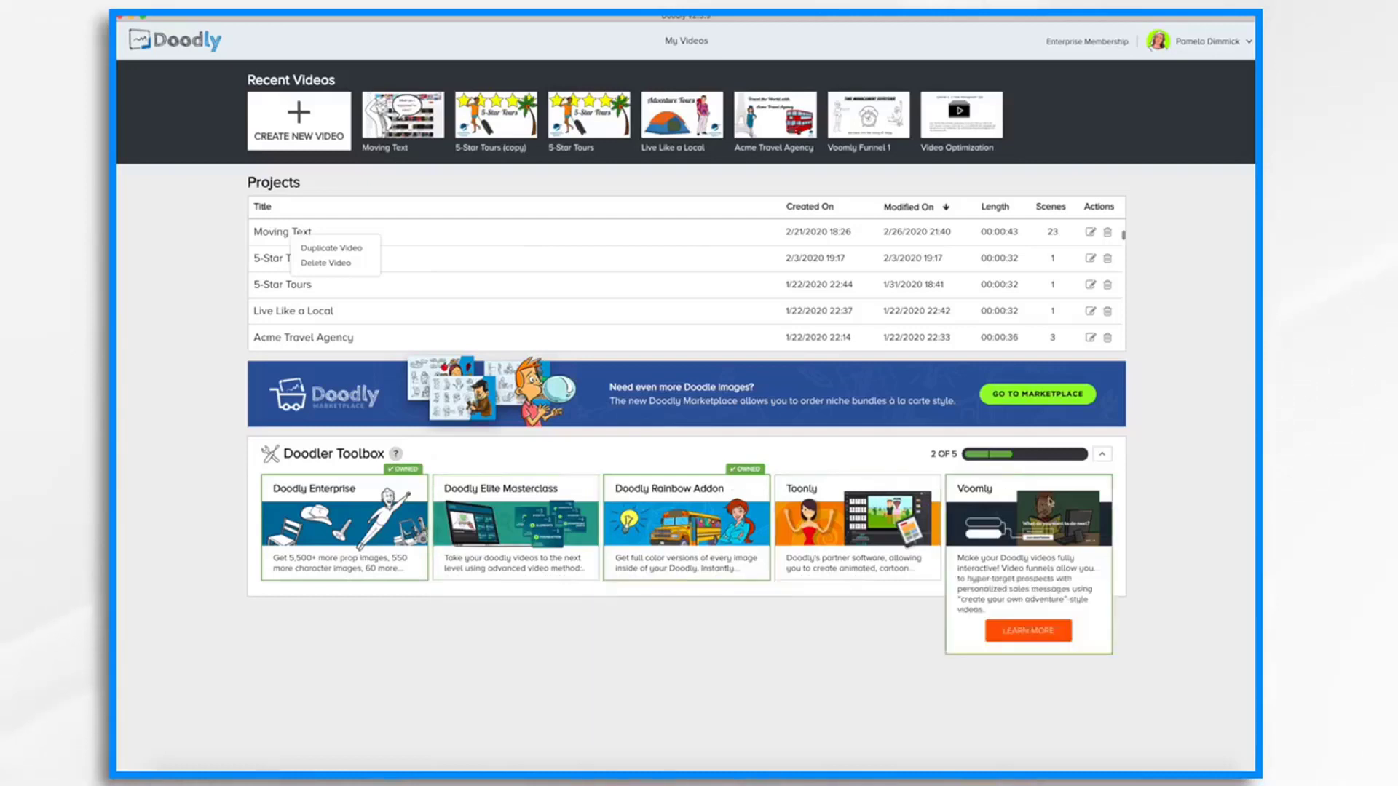
Step: Create a new Whiteboard-style video titled Doodly Interface Tour
click(313, 128)
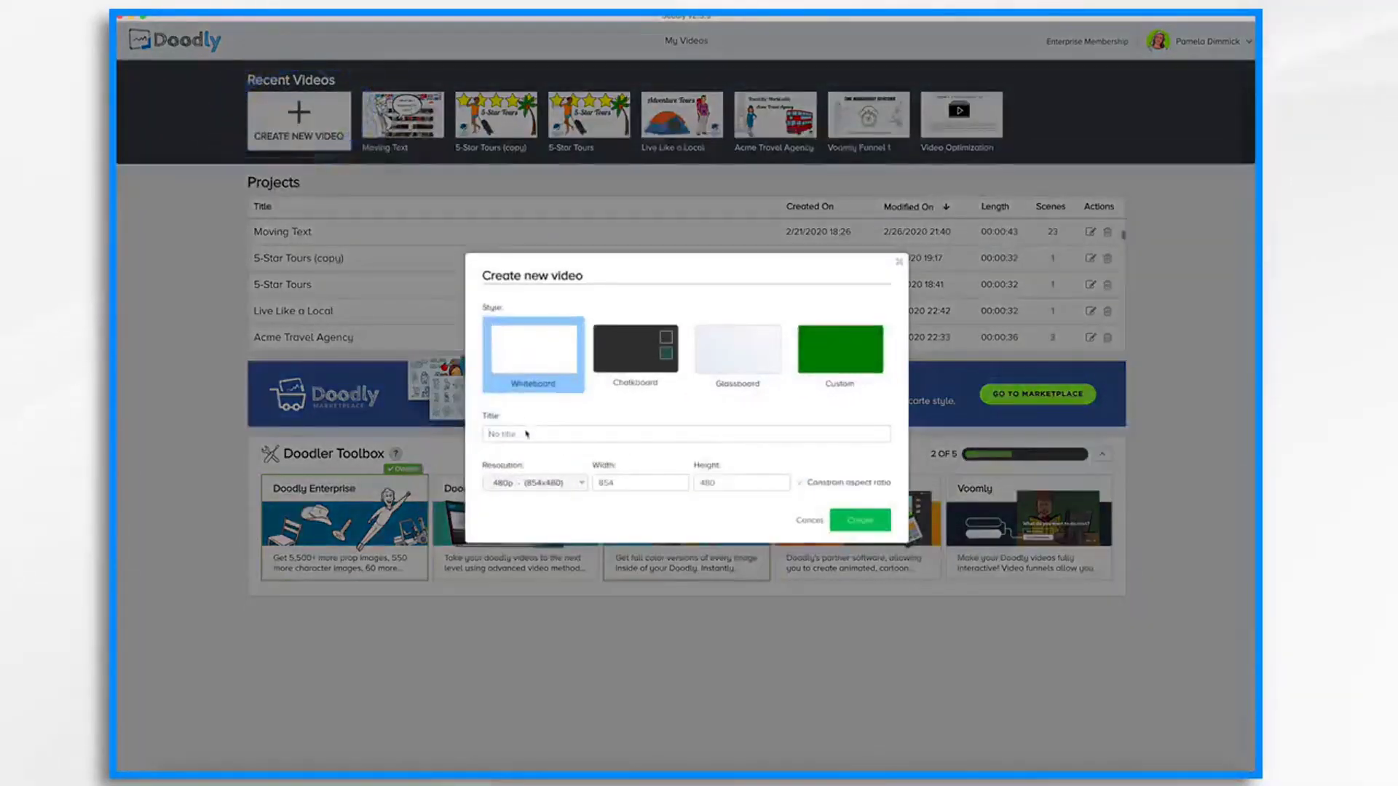
click(527, 433)
text(Doodly Interface Tour)
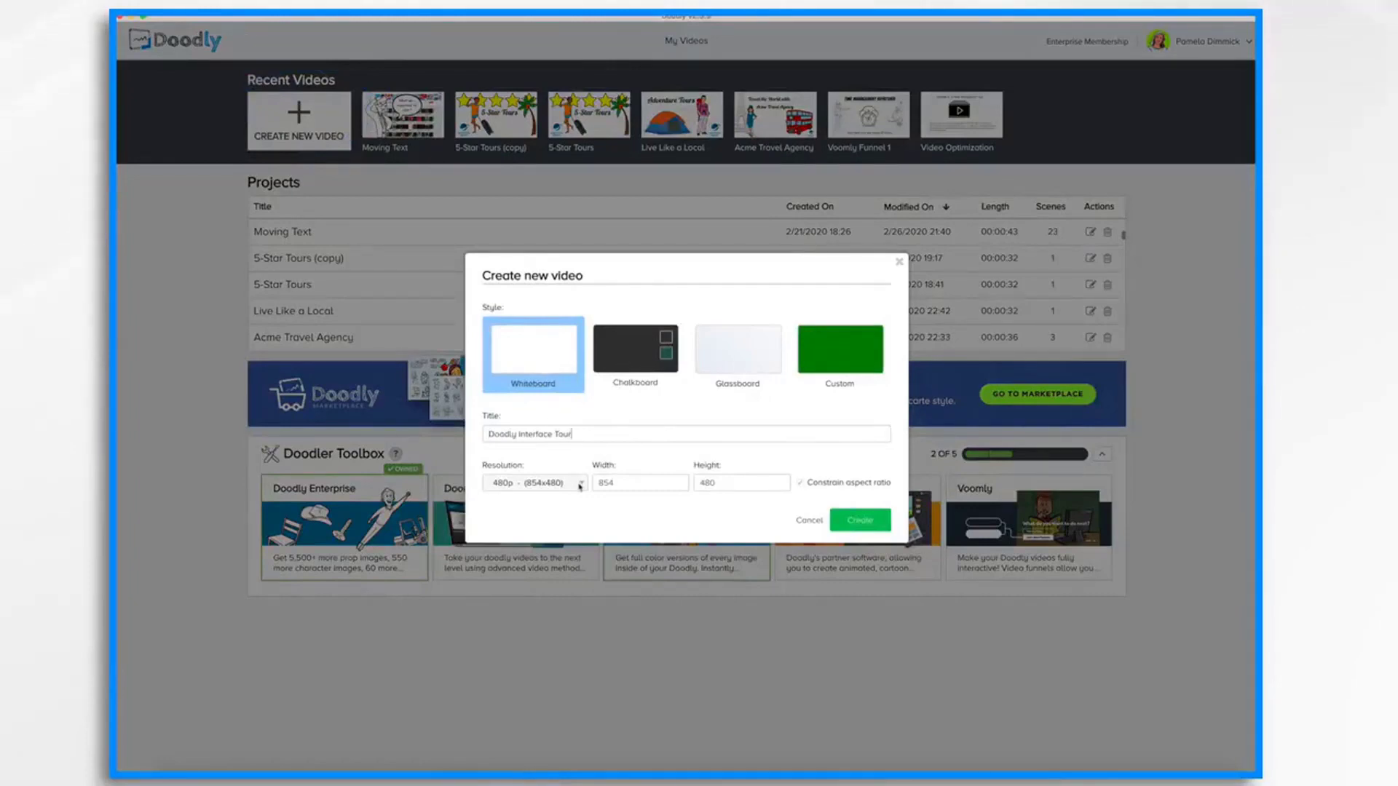
click(866, 521)
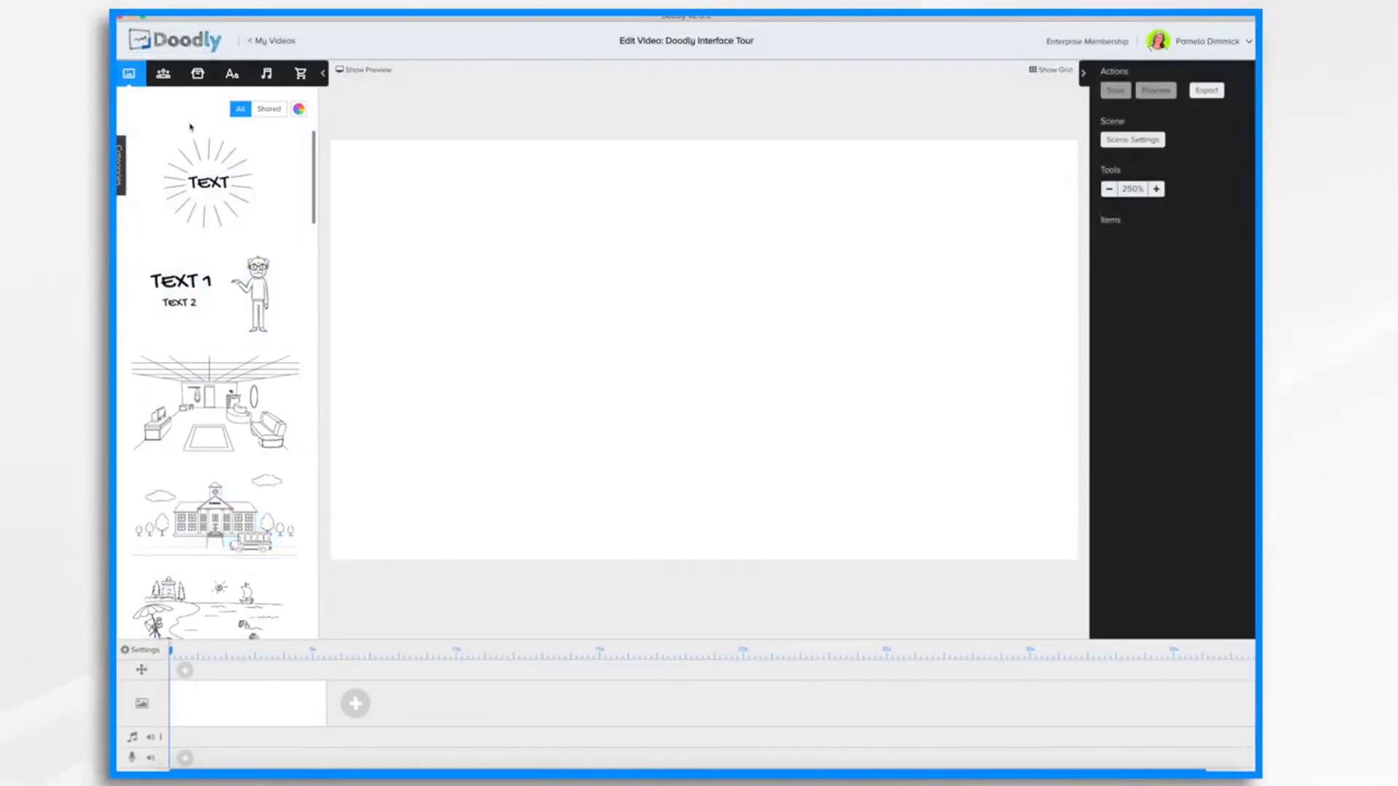
Step: Look through the character, prop, text, sound and marketplace asset libraries
click(164, 76)
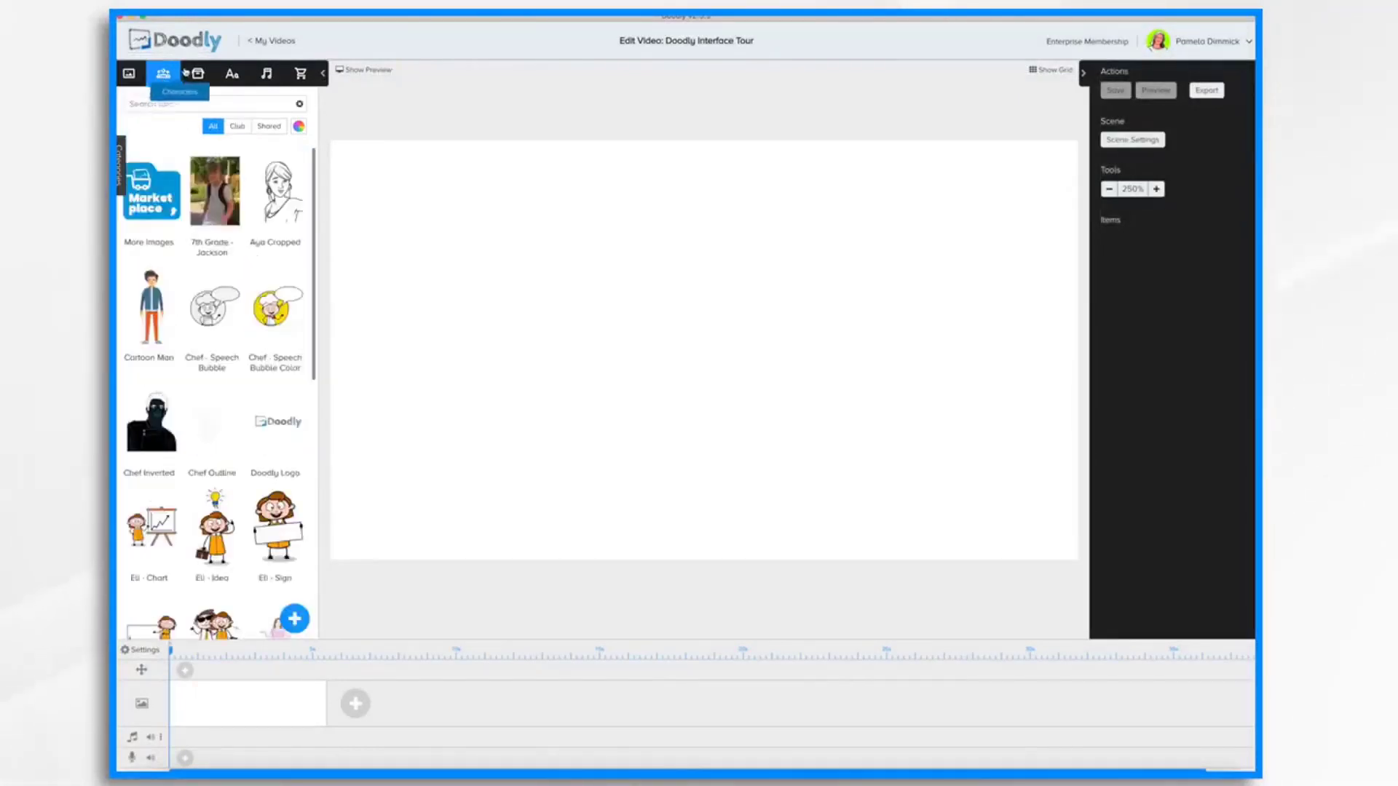
click(198, 75)
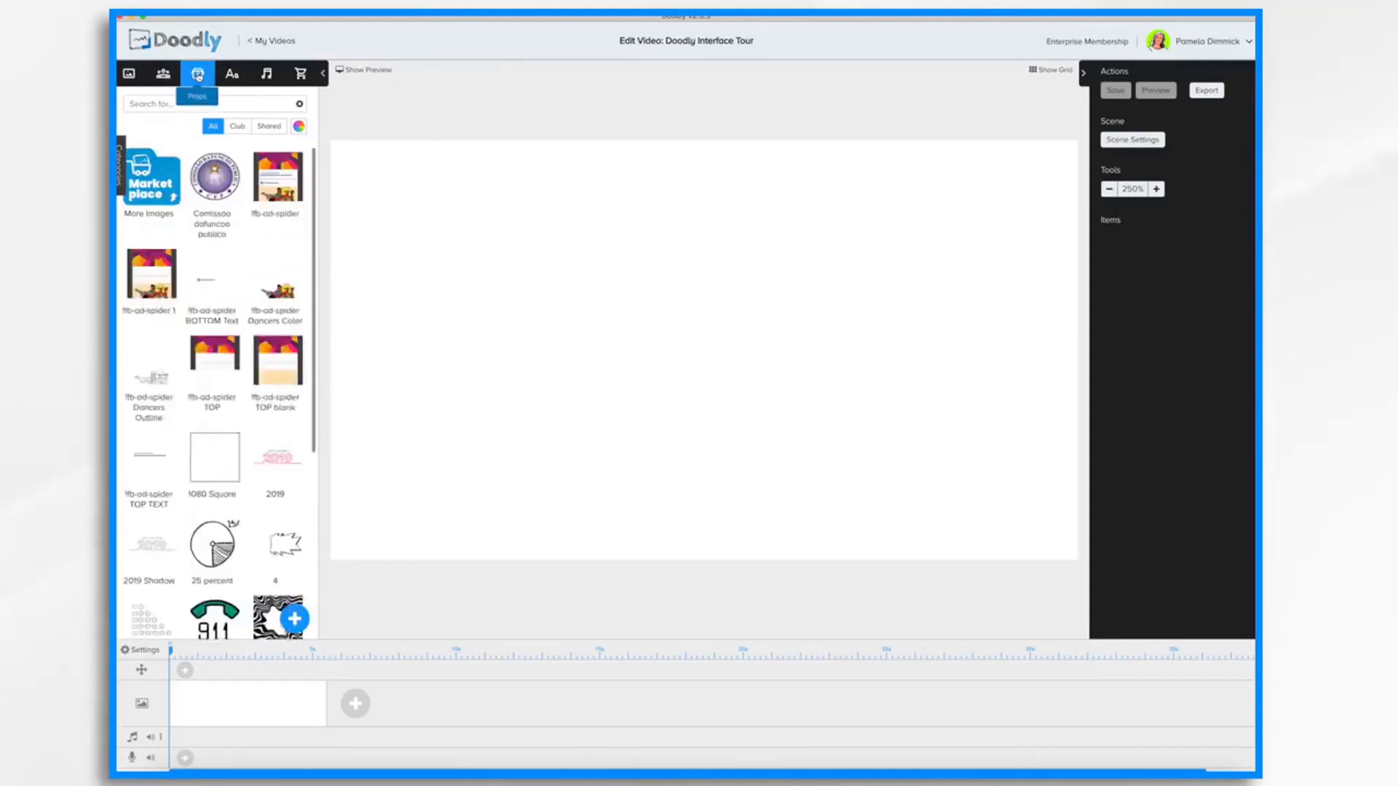
click(231, 75)
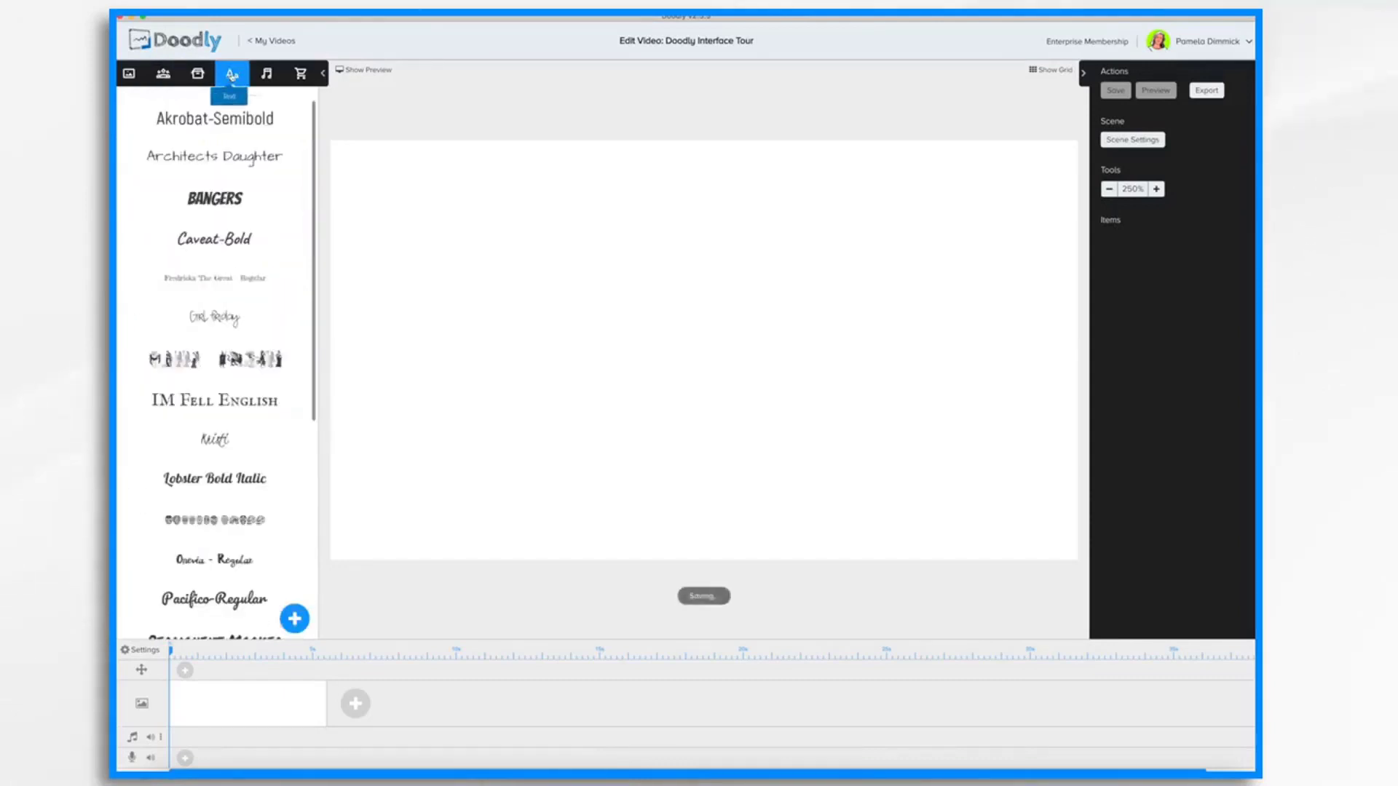
click(267, 75)
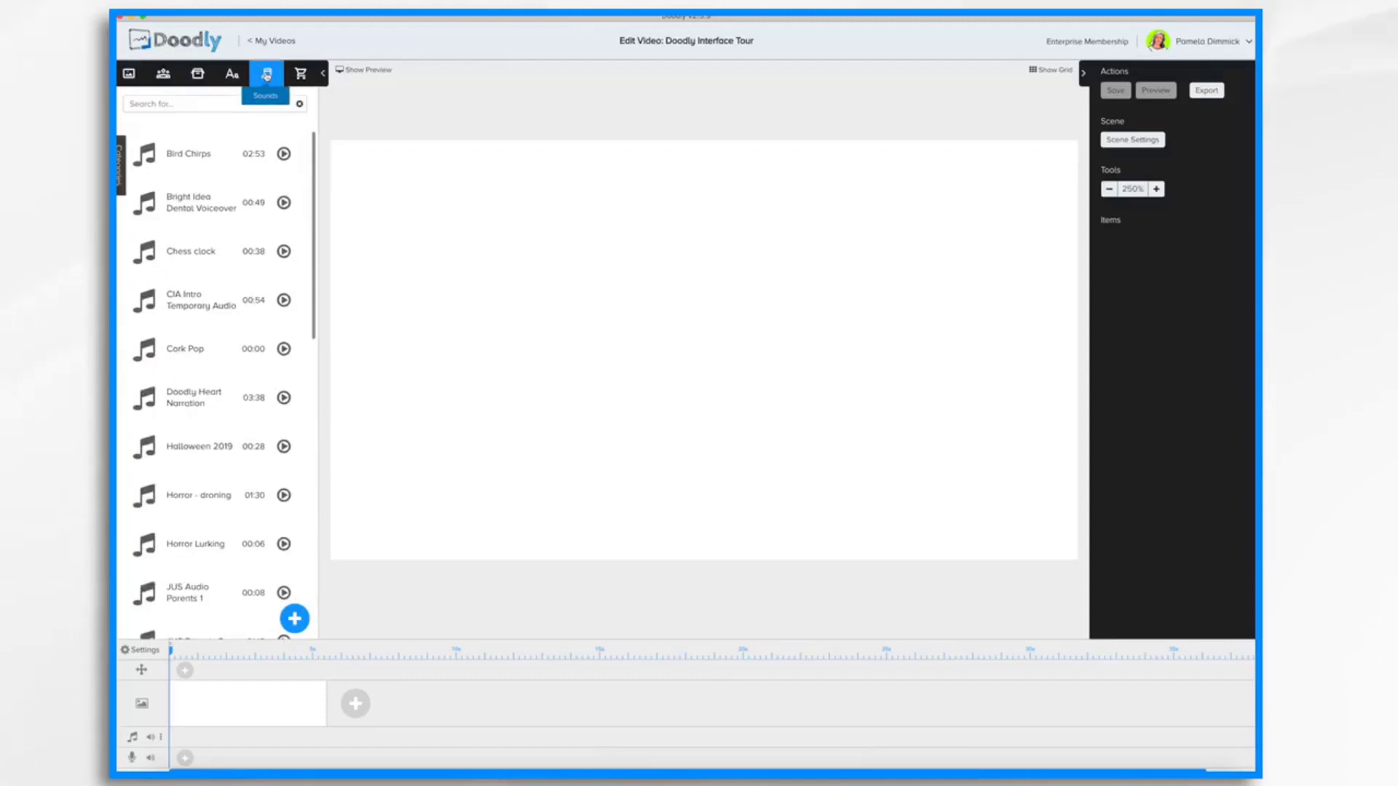
click(300, 74)
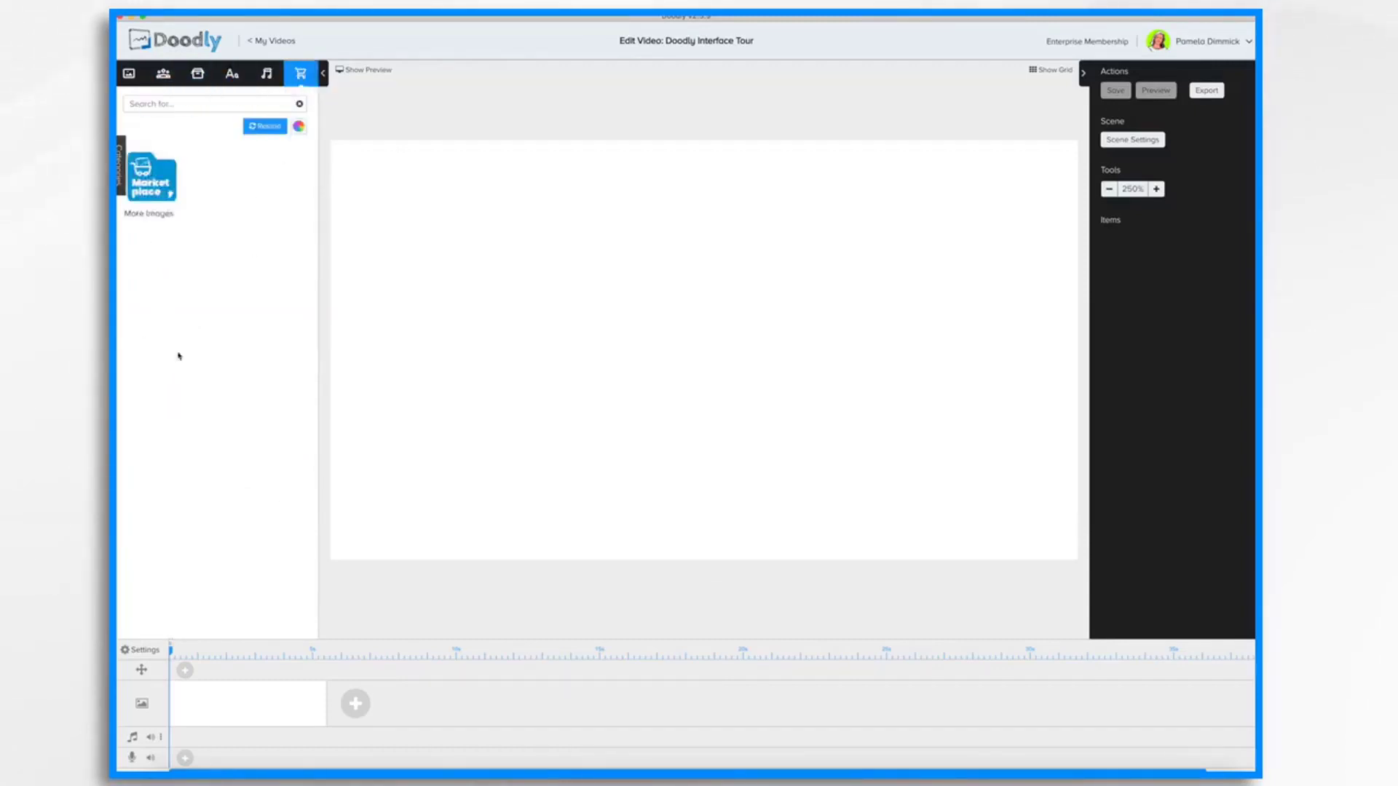
Step: Filter the character library by the Business category and by the Casual category
click(163, 74)
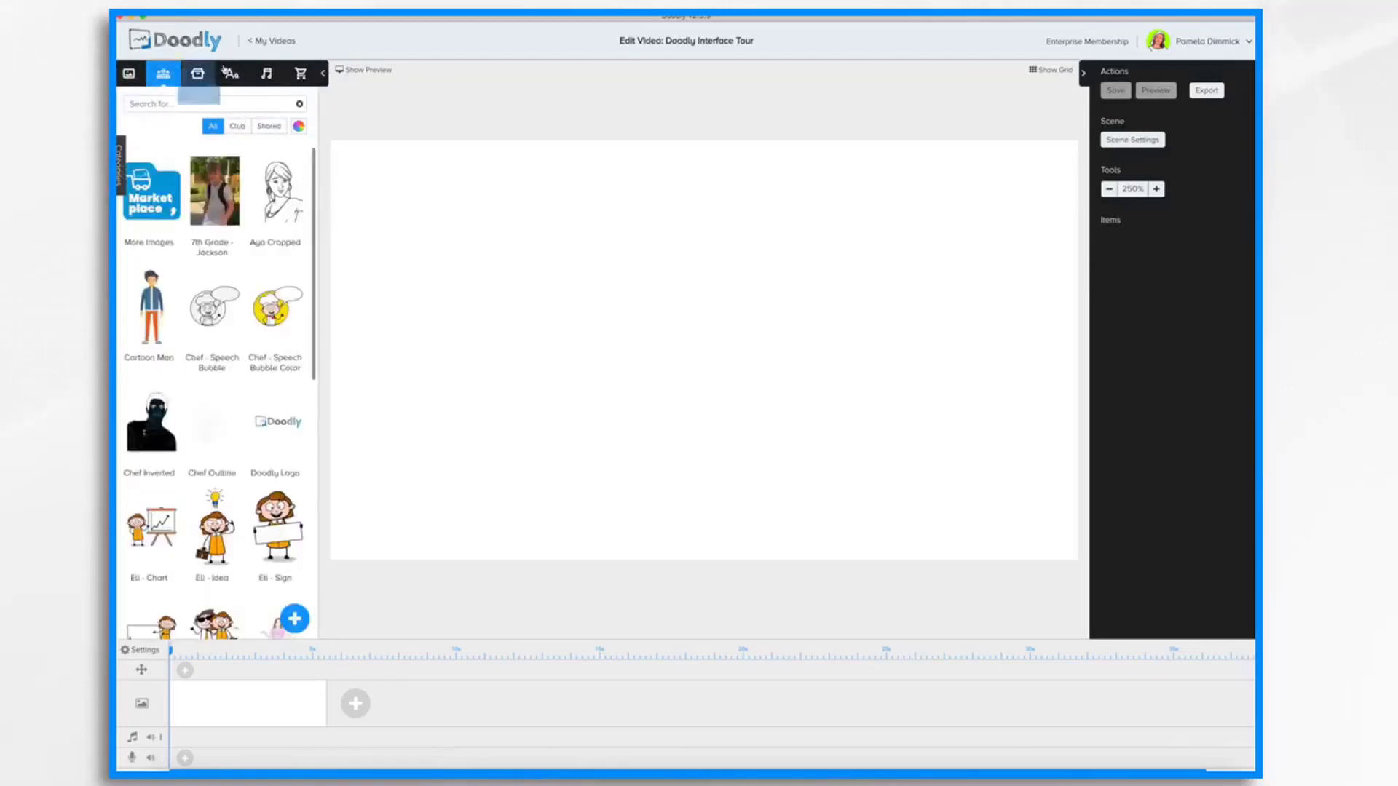
click(121, 166)
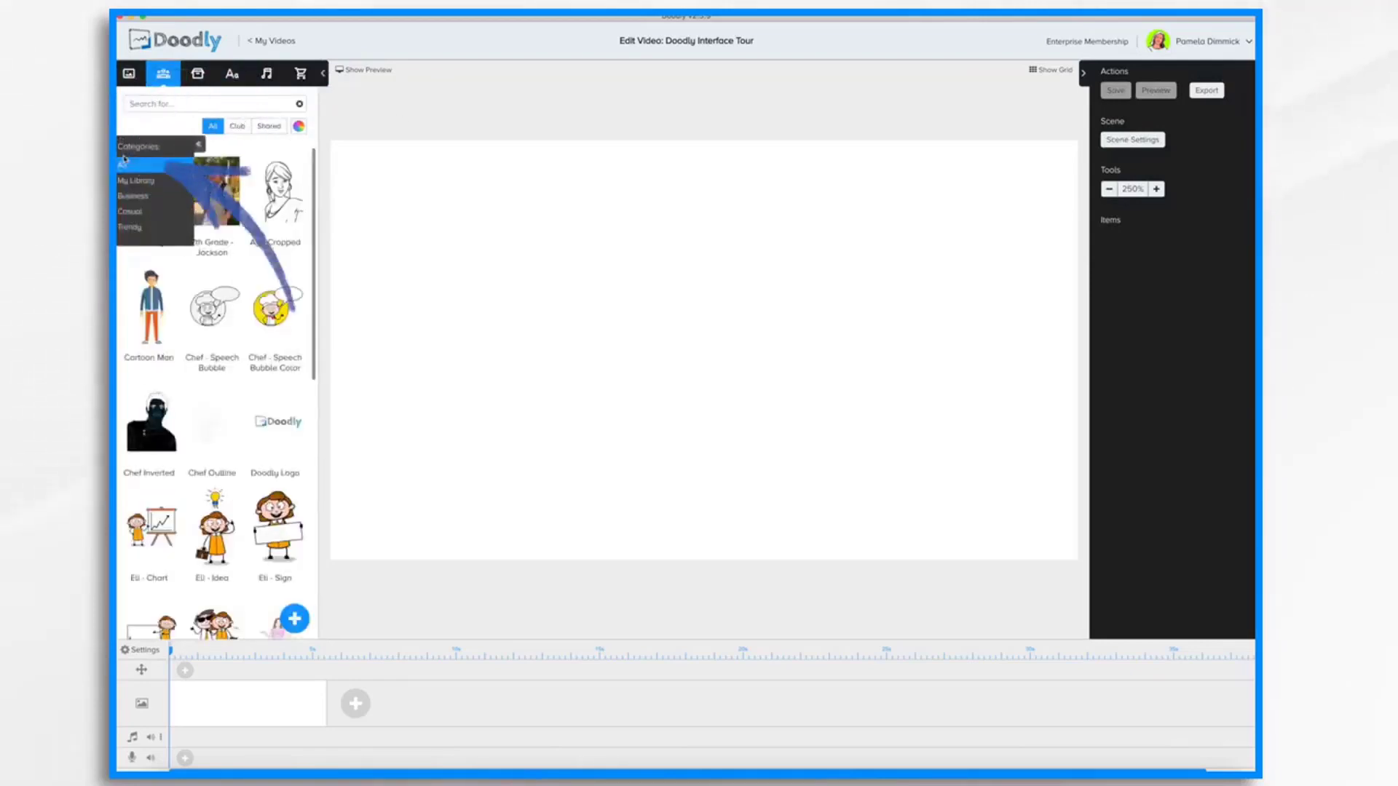
click(141, 197)
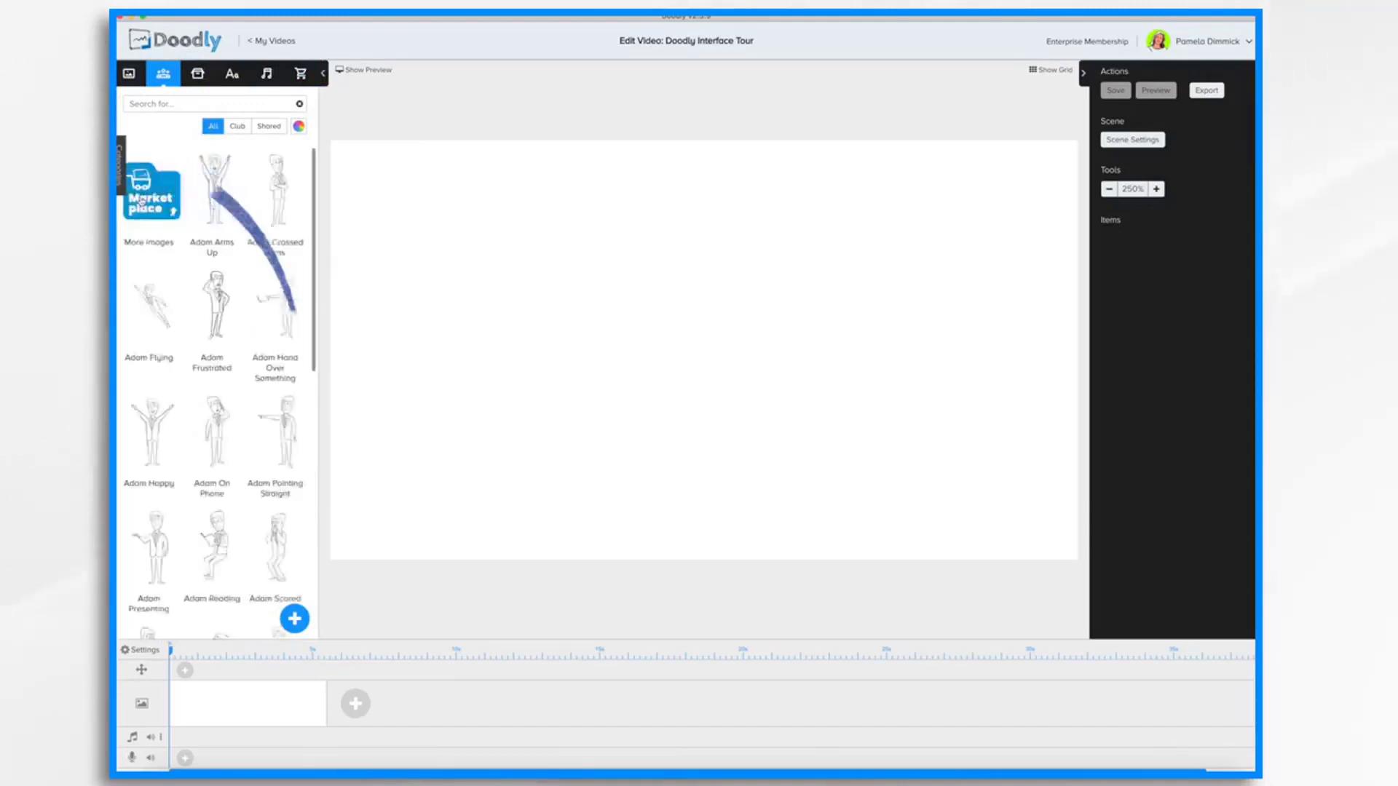
click(121, 166)
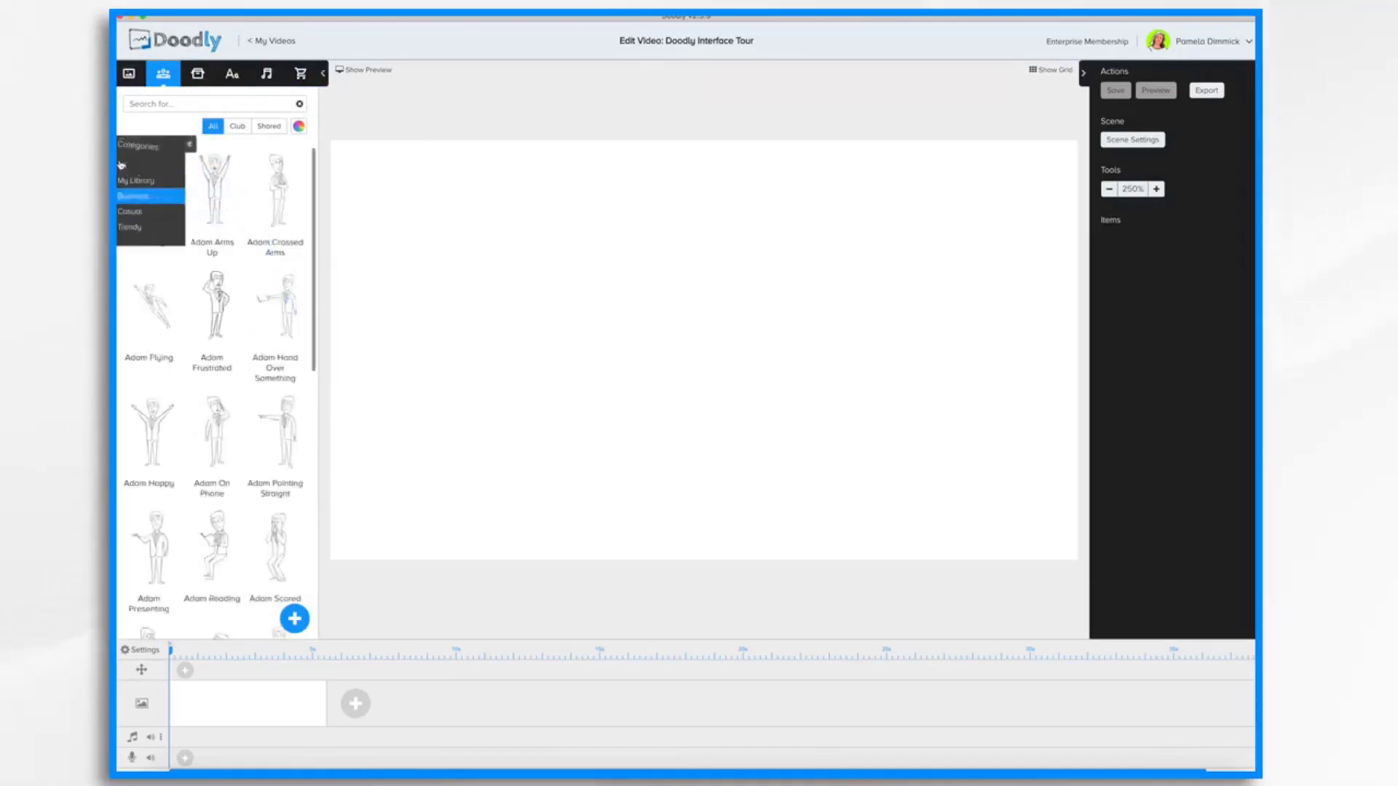
click(133, 215)
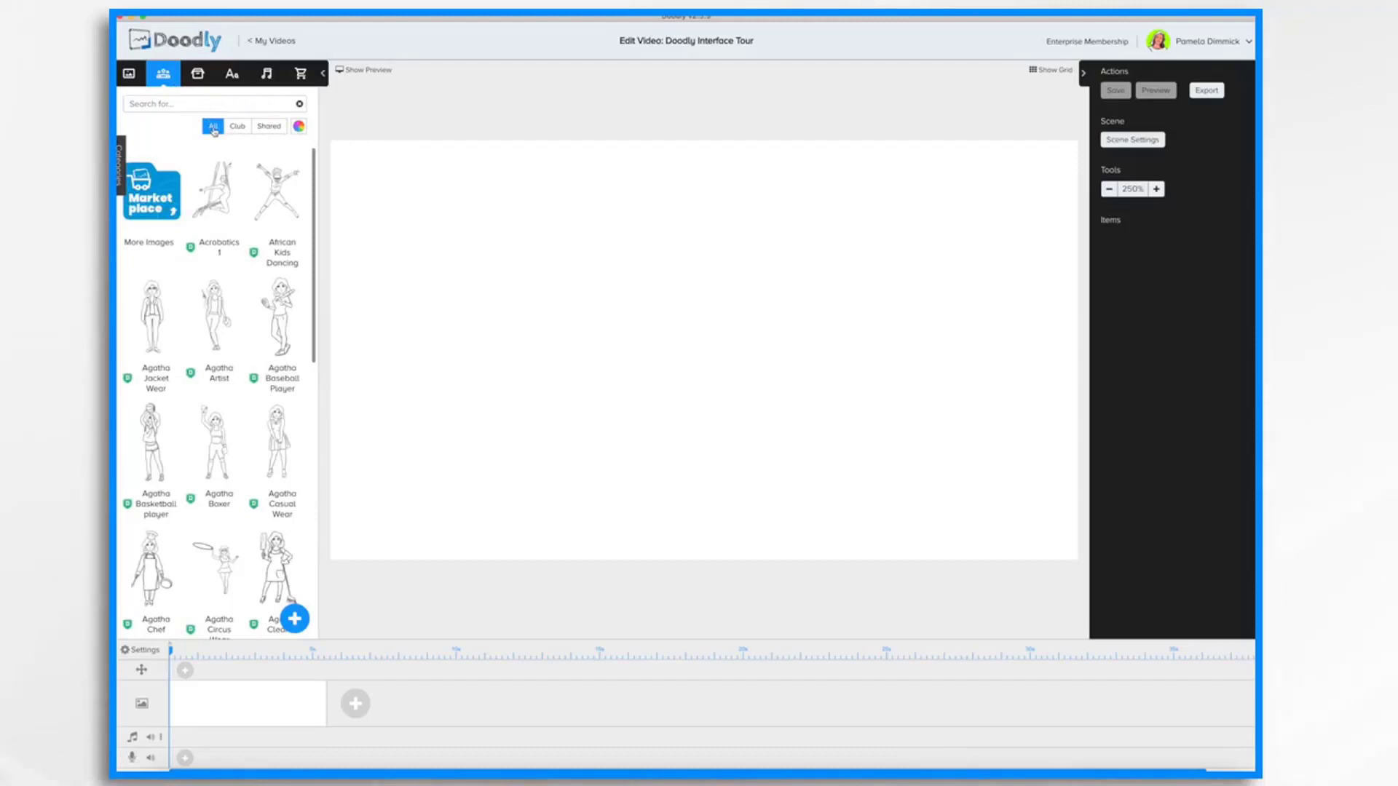
Step: Browse only the Club characters, check the Shared ones, and return to showing all characters
mouse_move(194, 249)
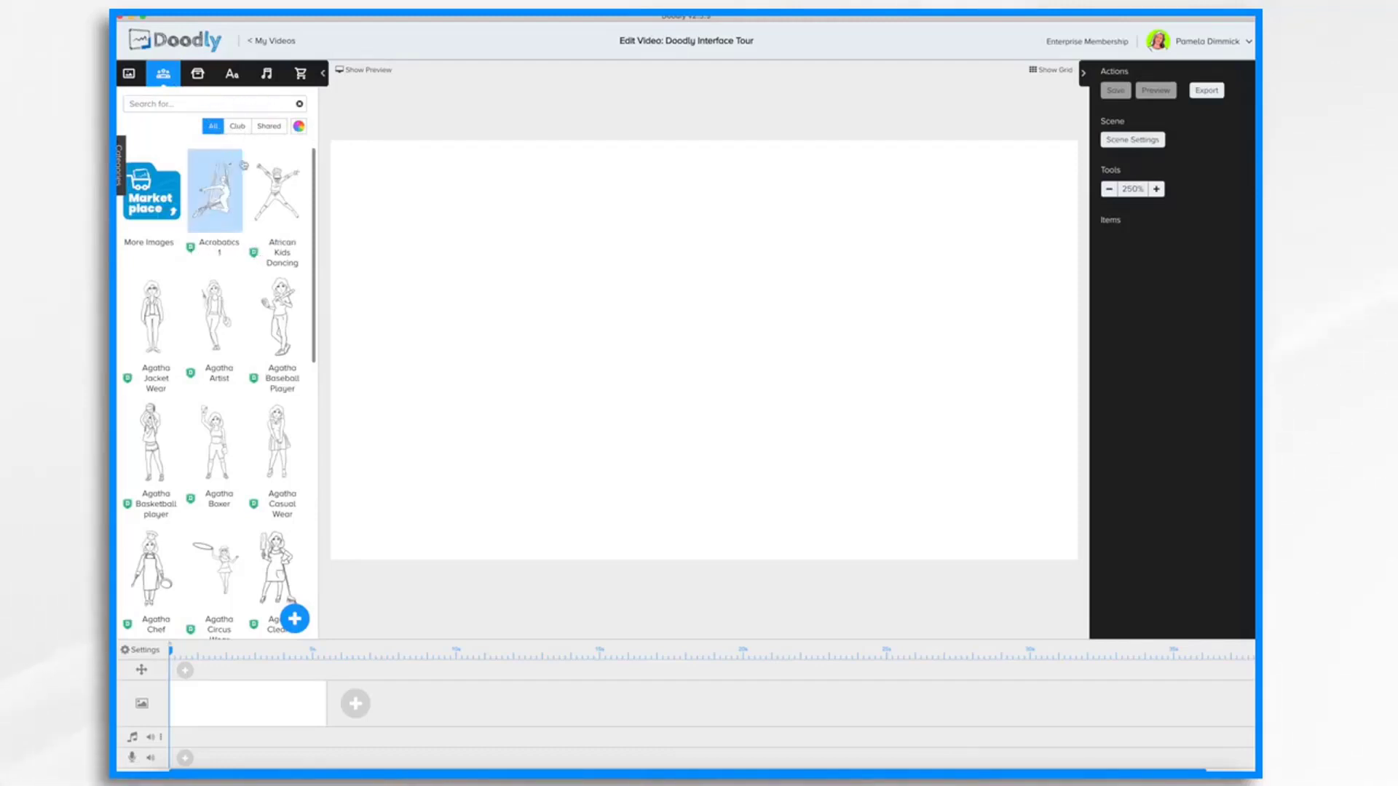
click(240, 128)
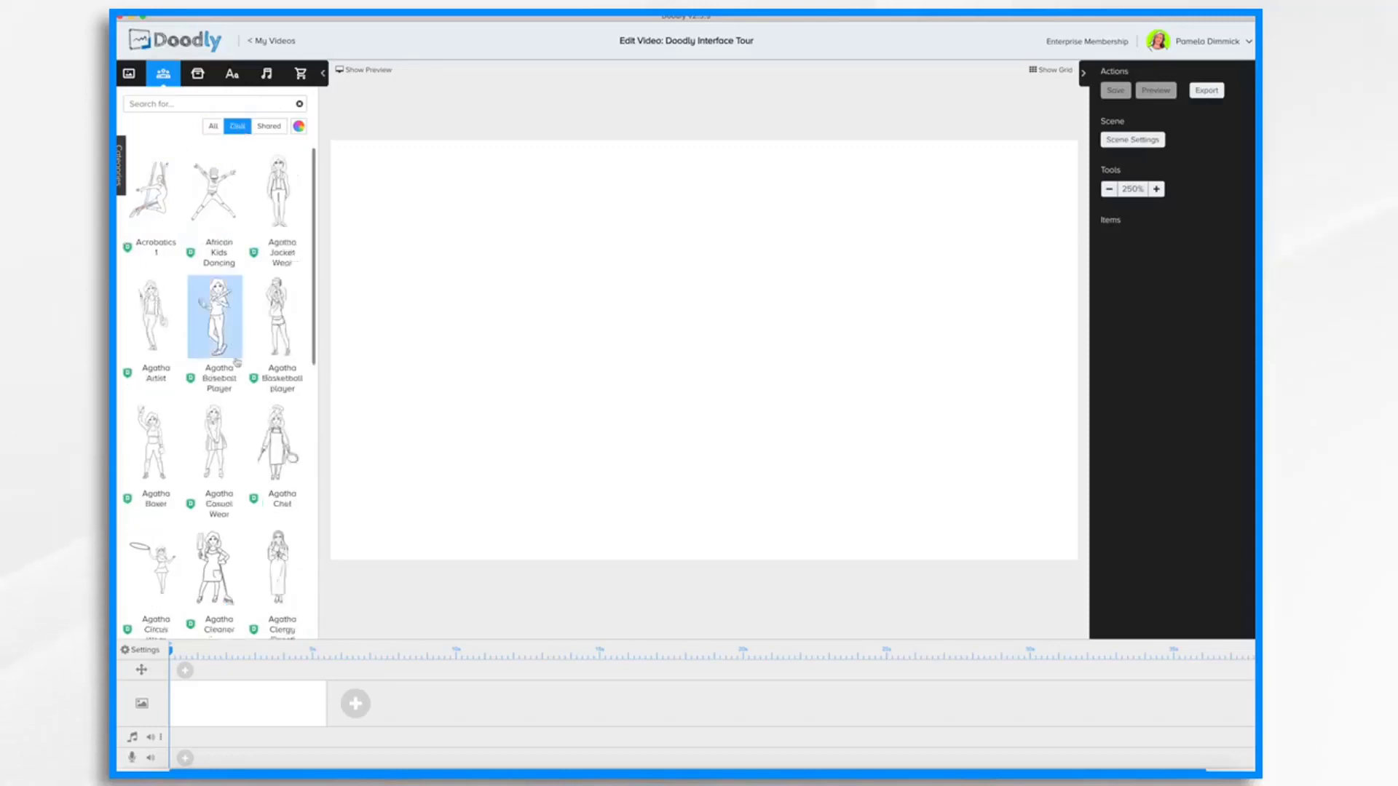
scroll(225, 361, down, 10)
scroll(238, 362, down, 10)
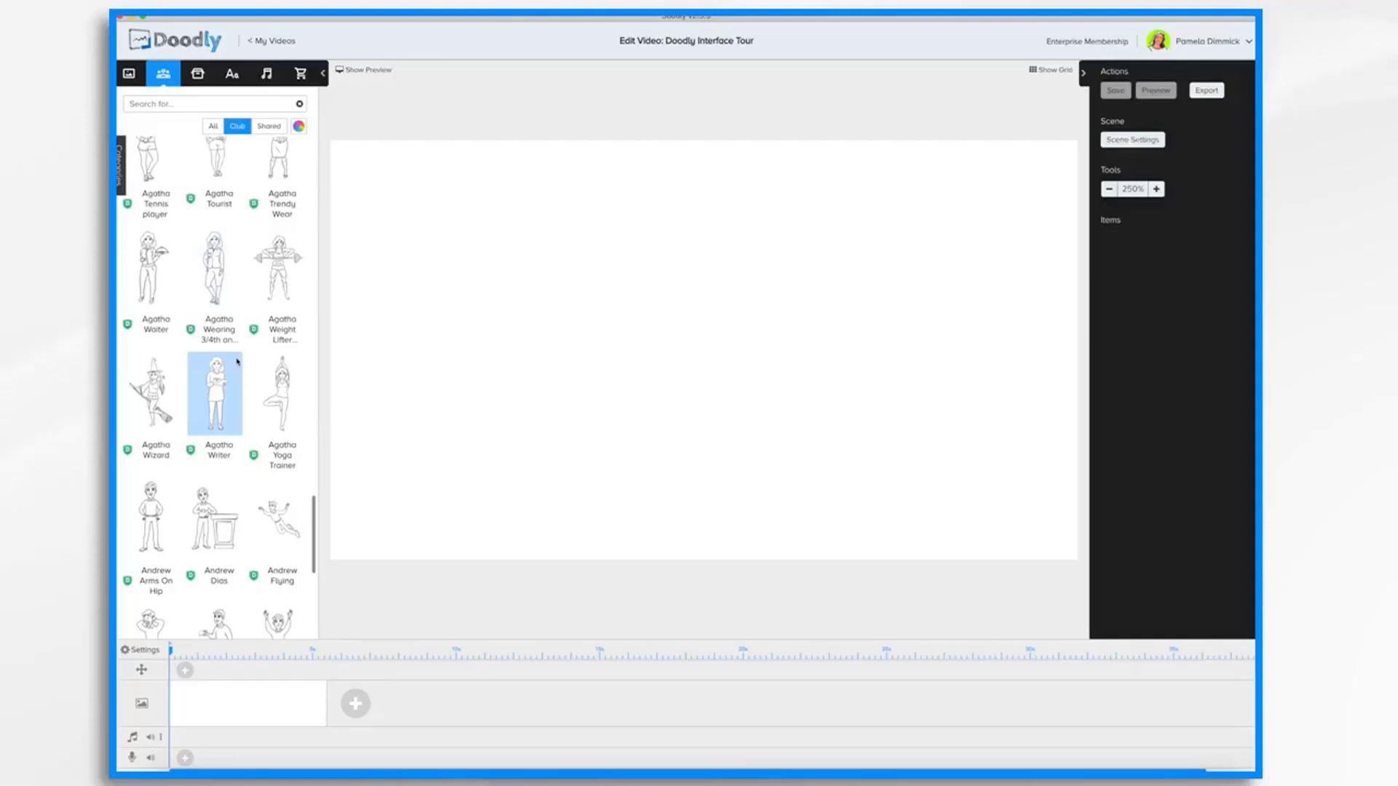
click(269, 126)
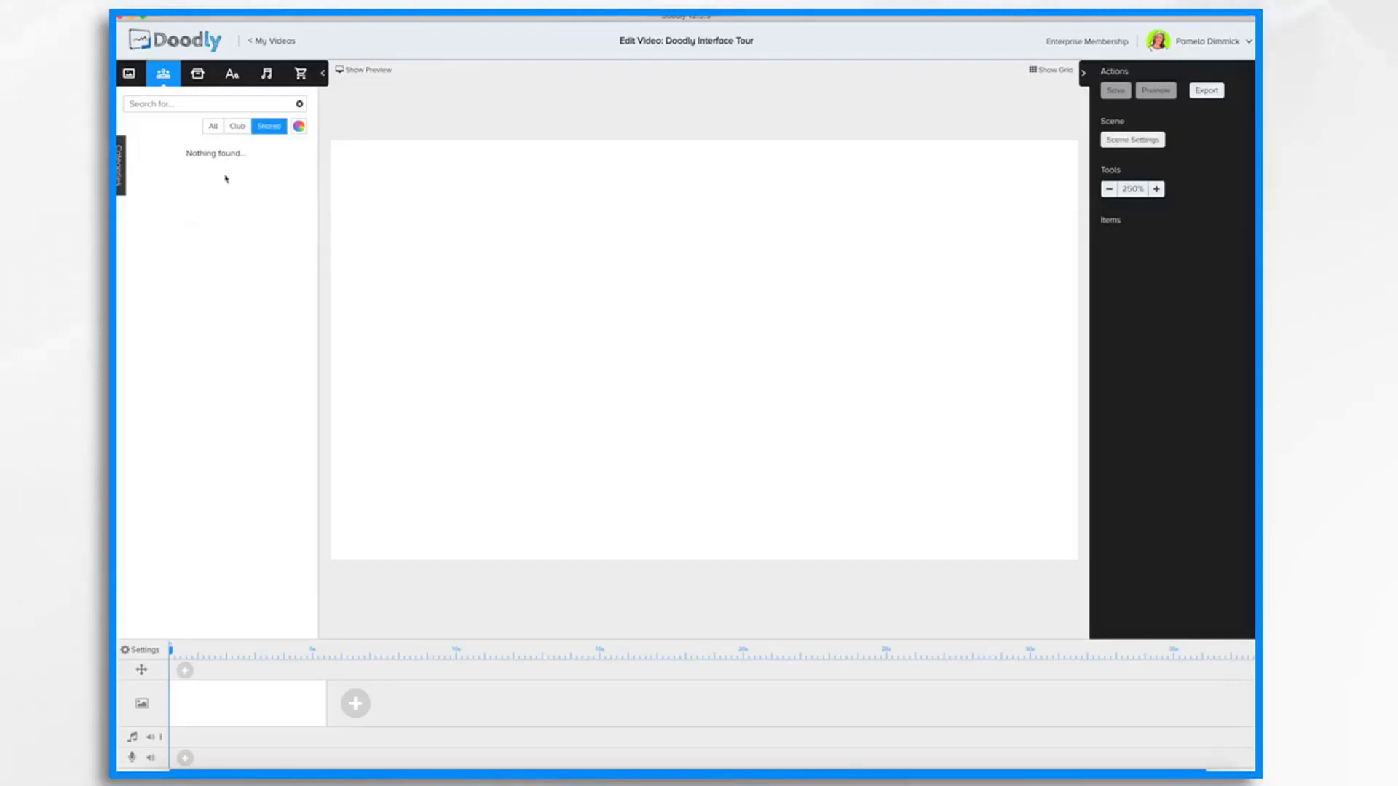
click(212, 126)
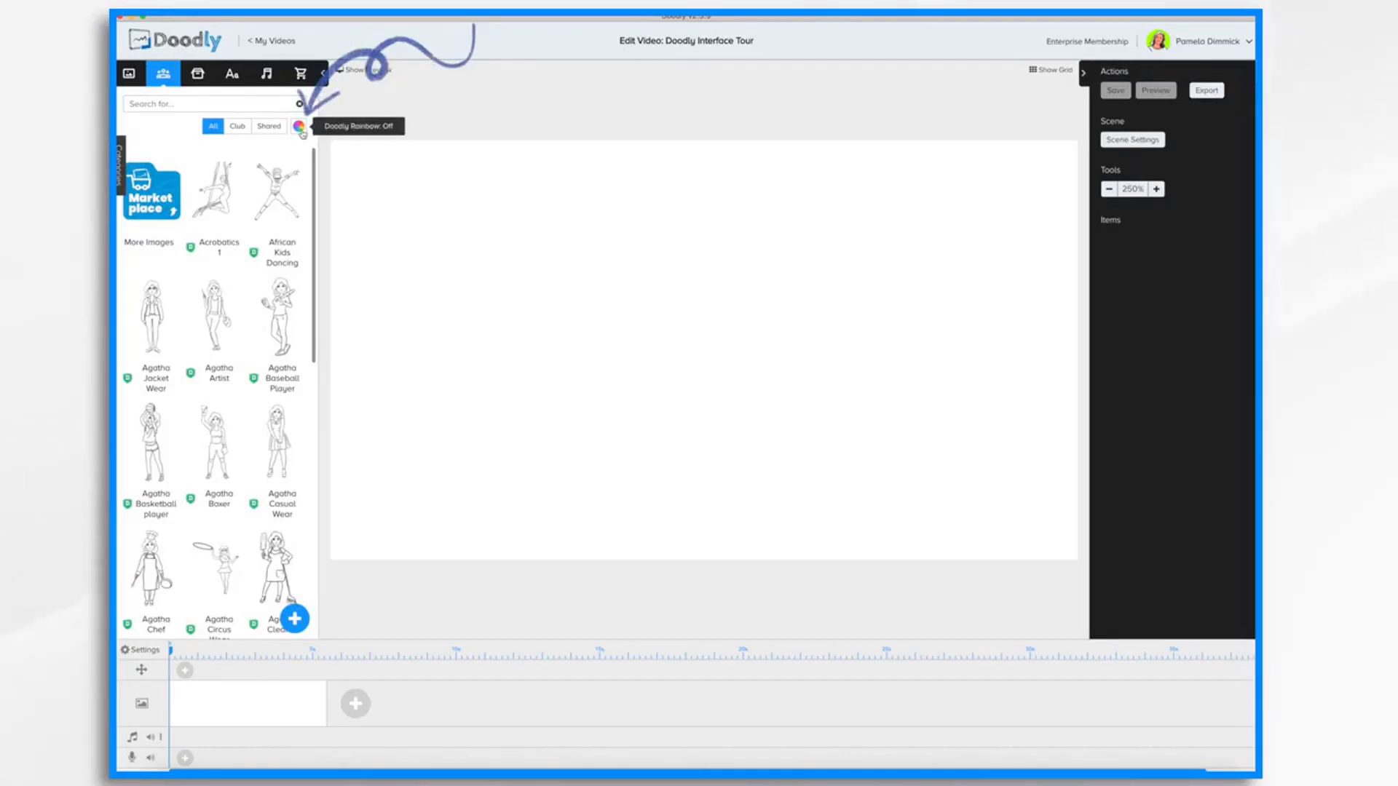
Step: Turn on Doodly Rainbow and browse the full-color versions of the characters
click(299, 127)
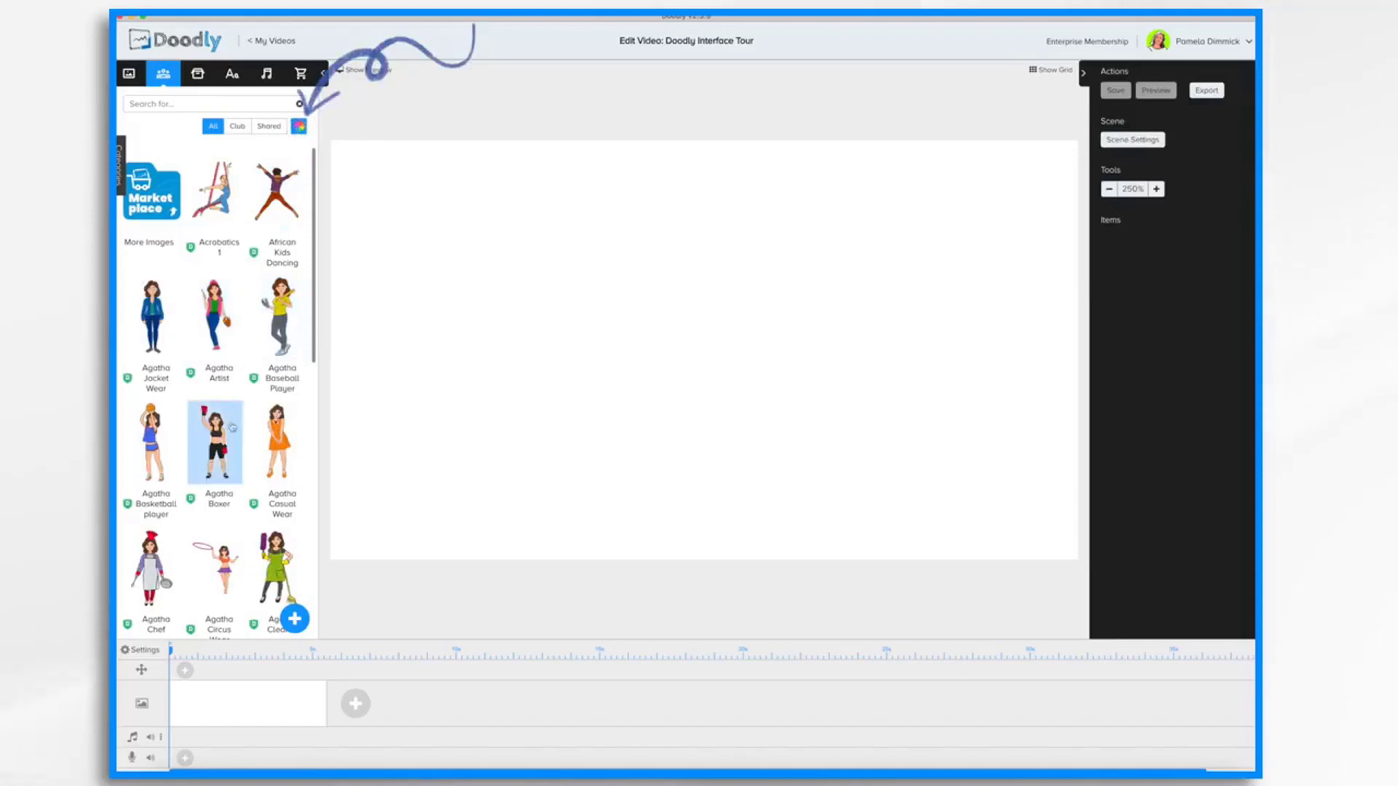
scroll(232, 430, down, 4)
scroll(232, 427, down, 10)
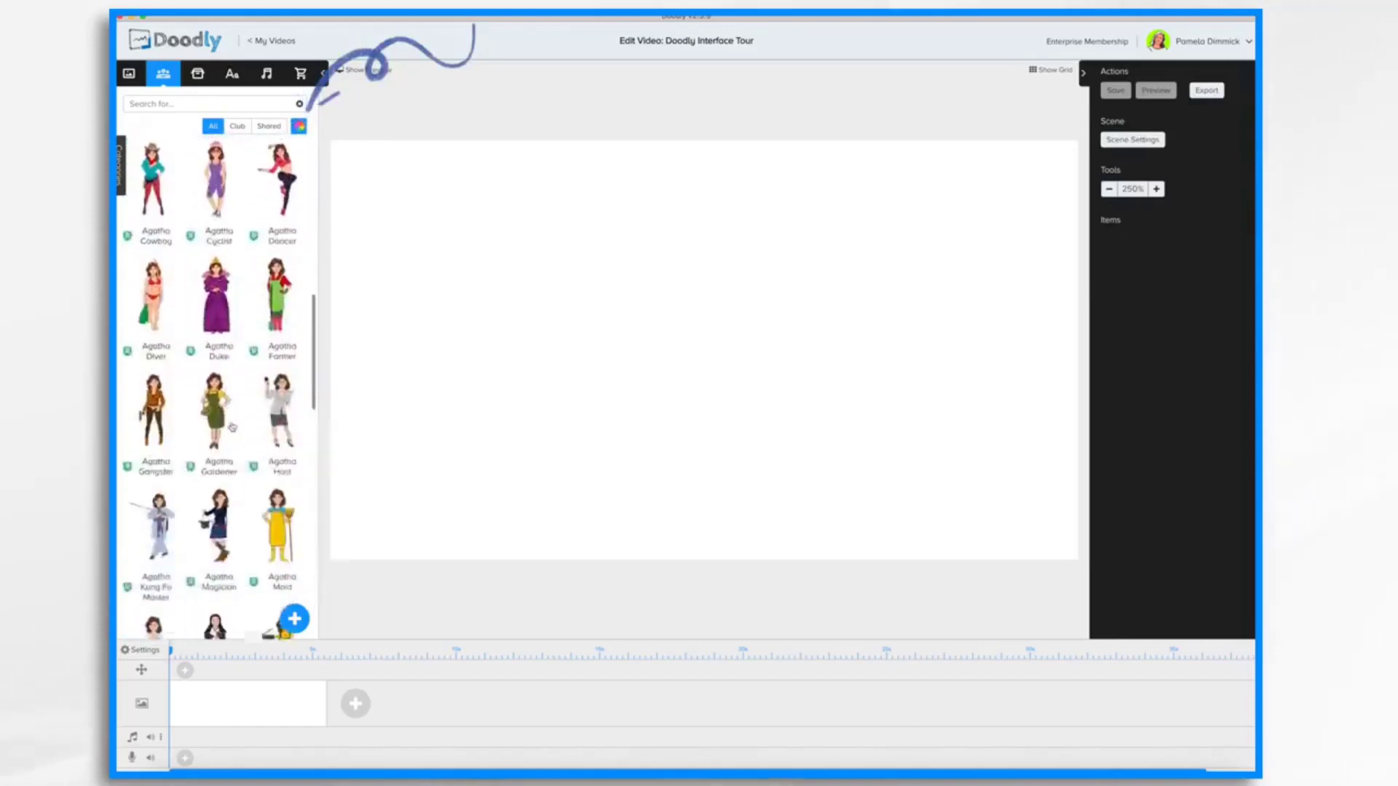
Step: Add the TEXT 1 / TEXT 2 presenter scene template to the canvas and shift the old man and TEXT 1 to the right
click(129, 73)
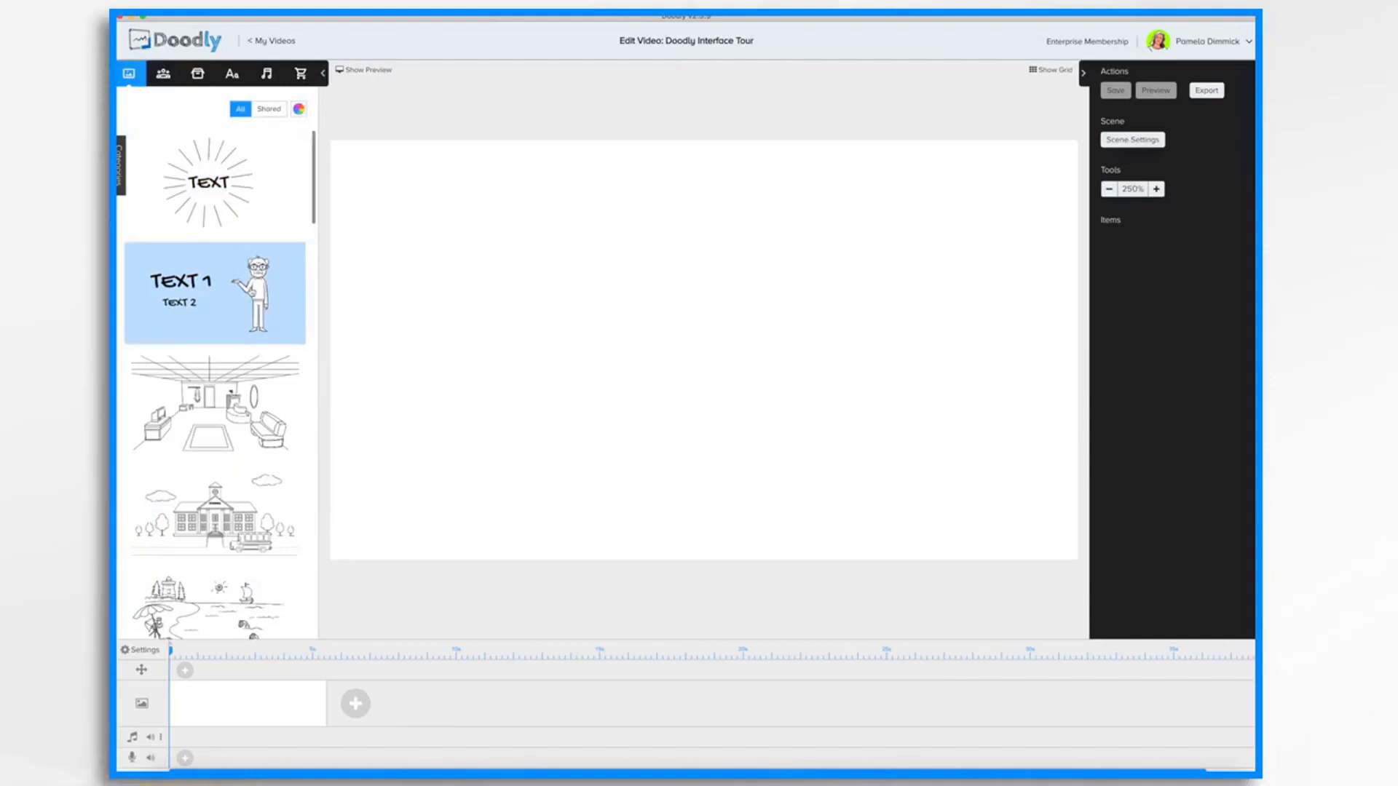
drag(221, 286, 651, 307)
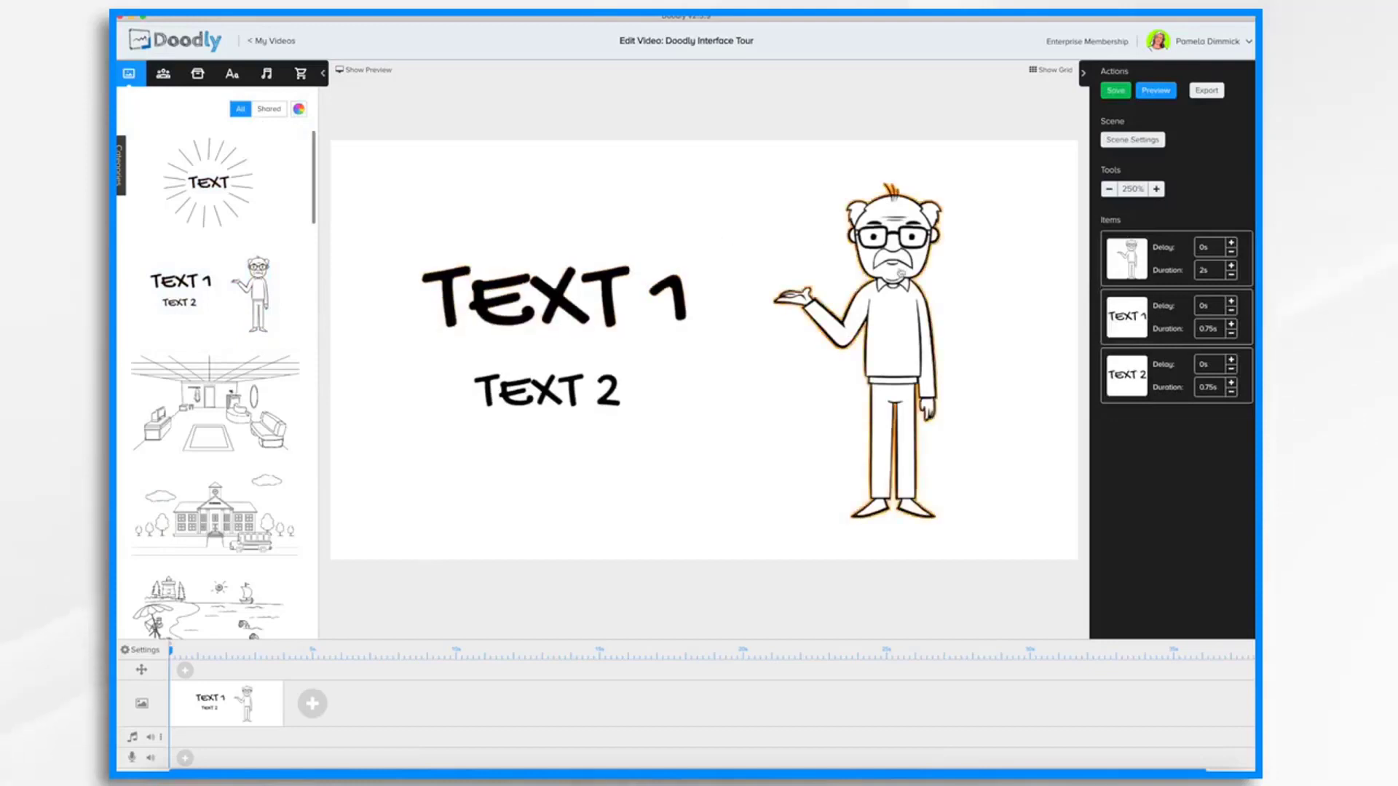
drag(900, 275, 990, 272)
drag(548, 313, 578, 305)
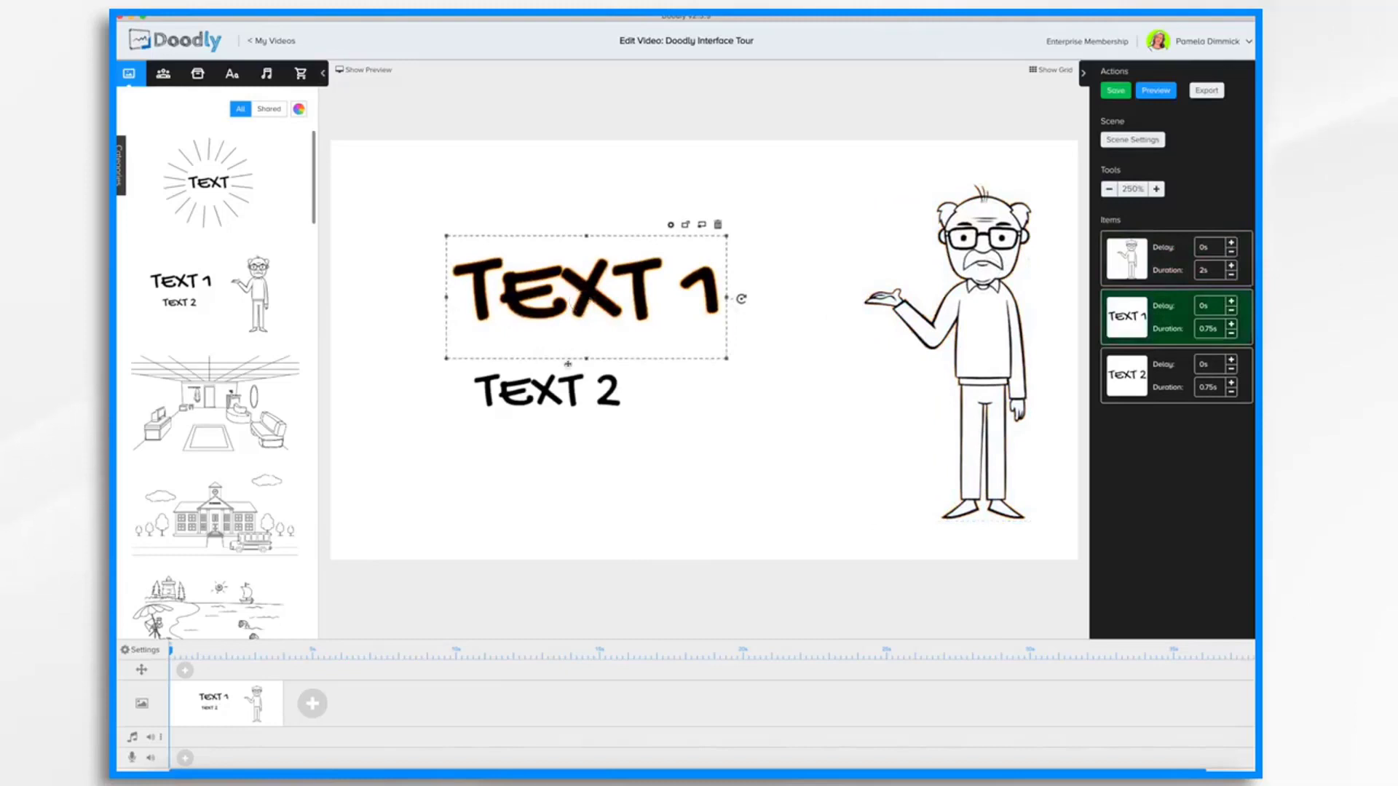
Step: Line up the left edges of TEXT 1 and TEXT 2 using the canvas grid, and hide the grid when done
click(1051, 70)
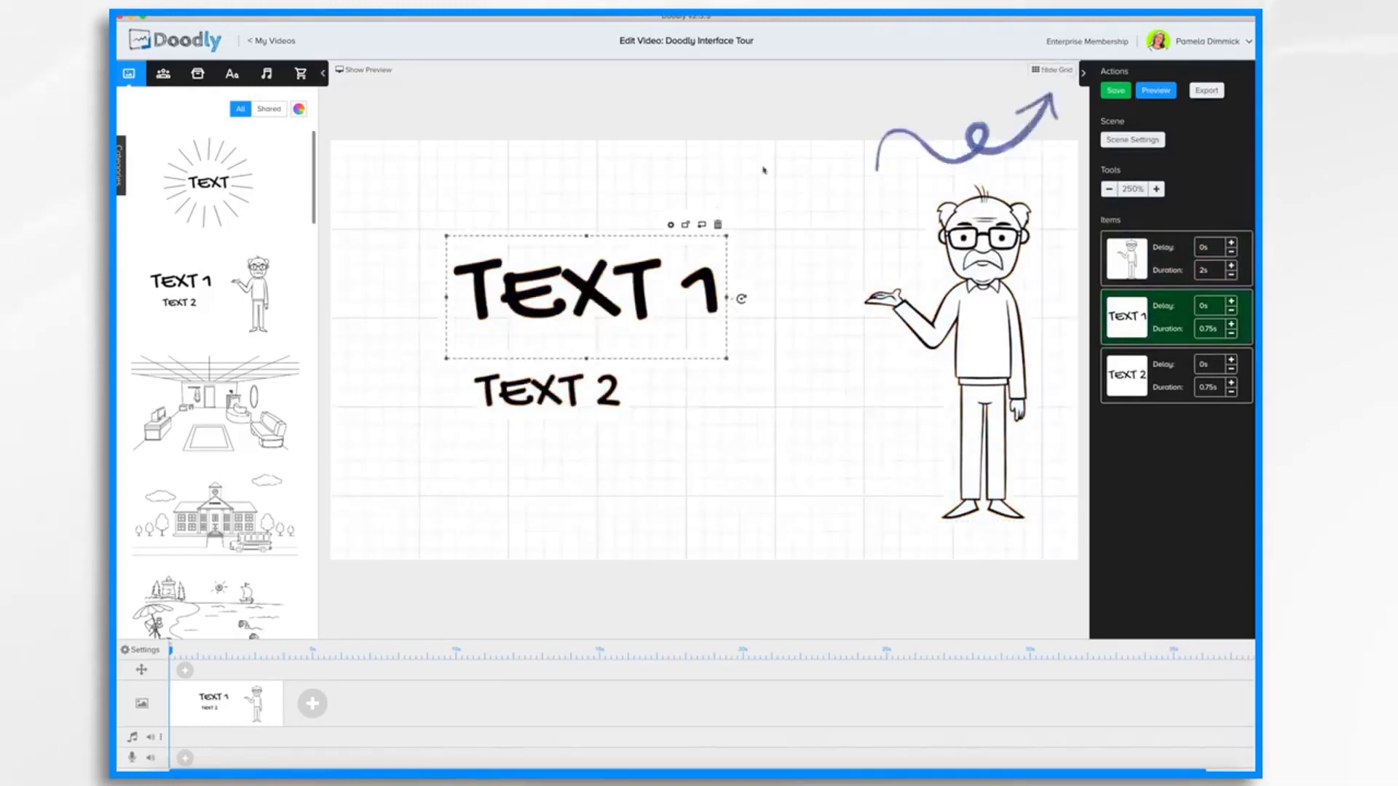
drag(584, 297, 636, 286)
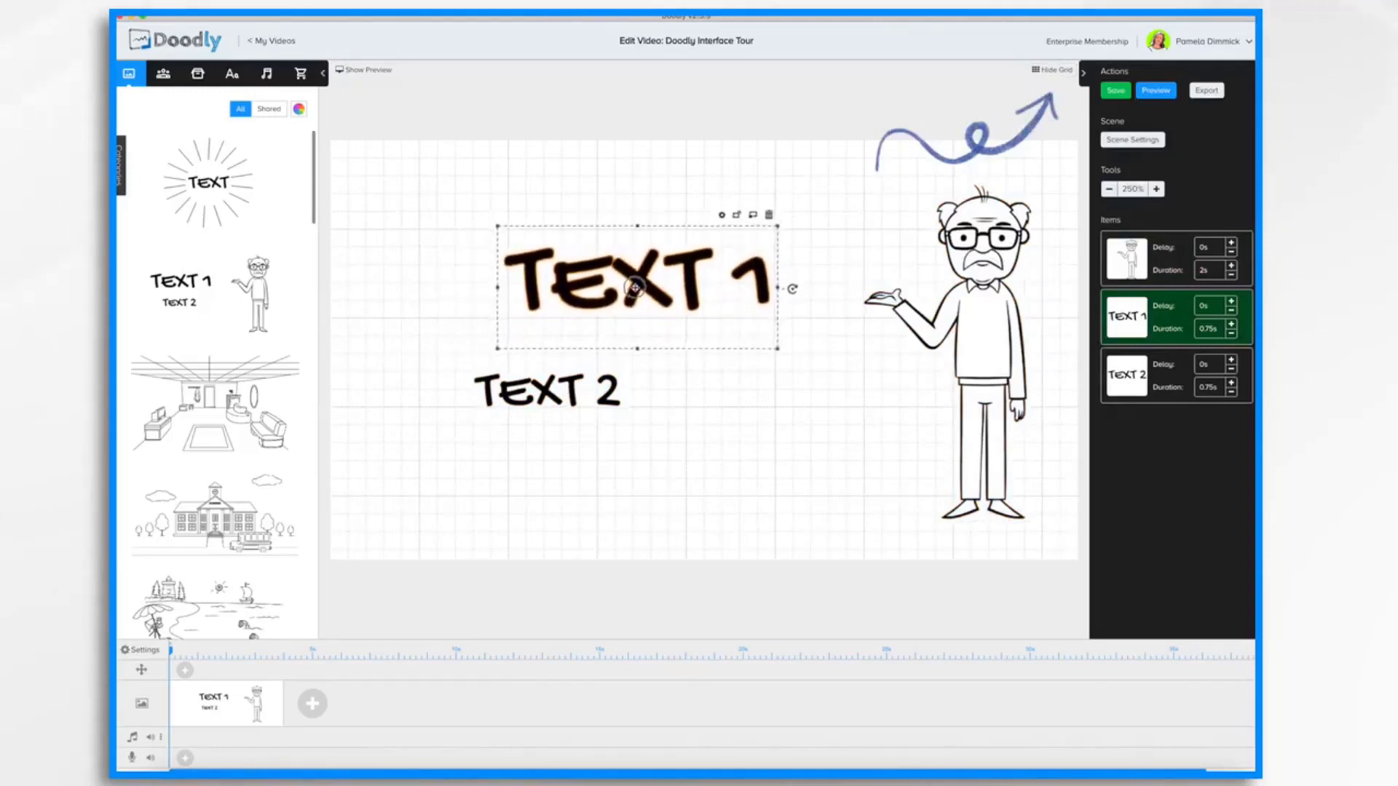
click(570, 389)
drag(570, 390, 608, 385)
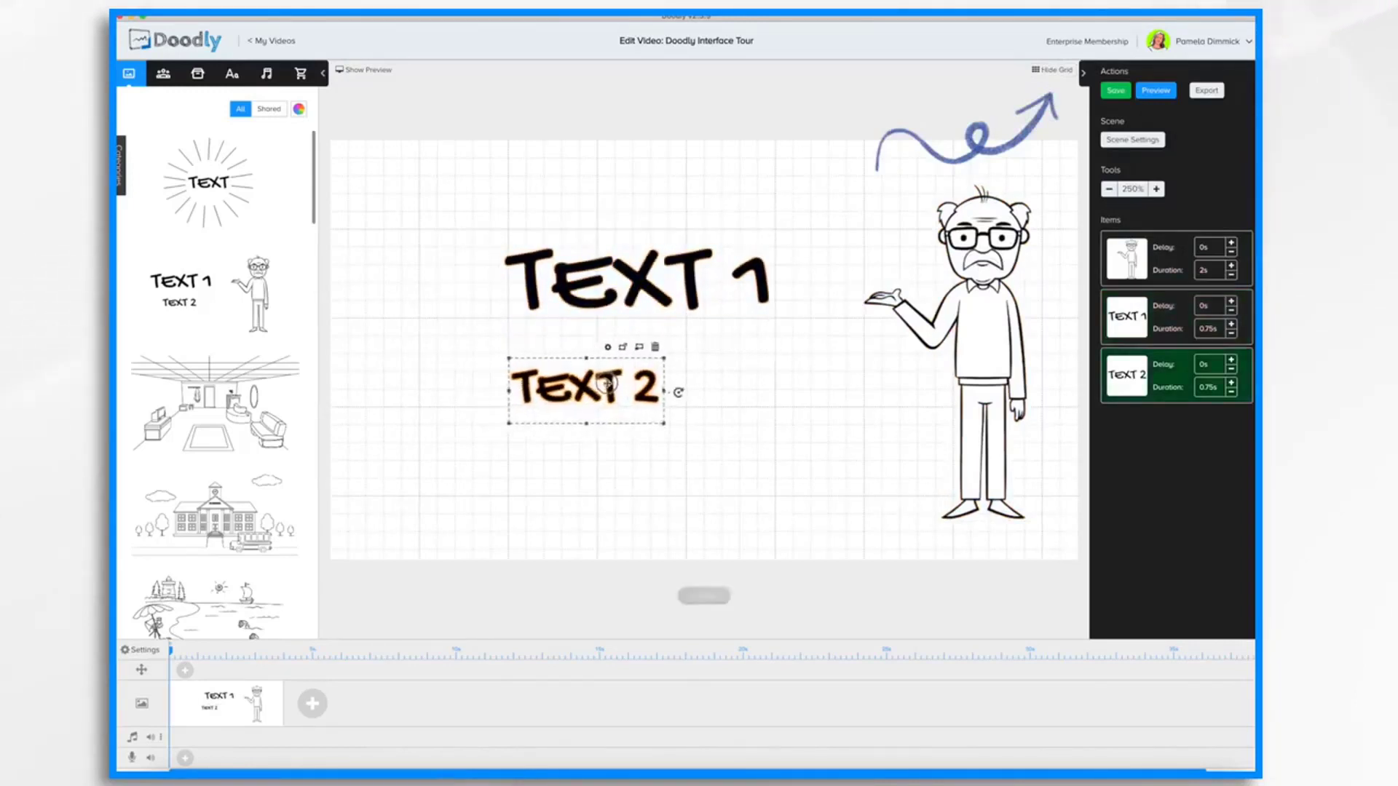
click(1056, 70)
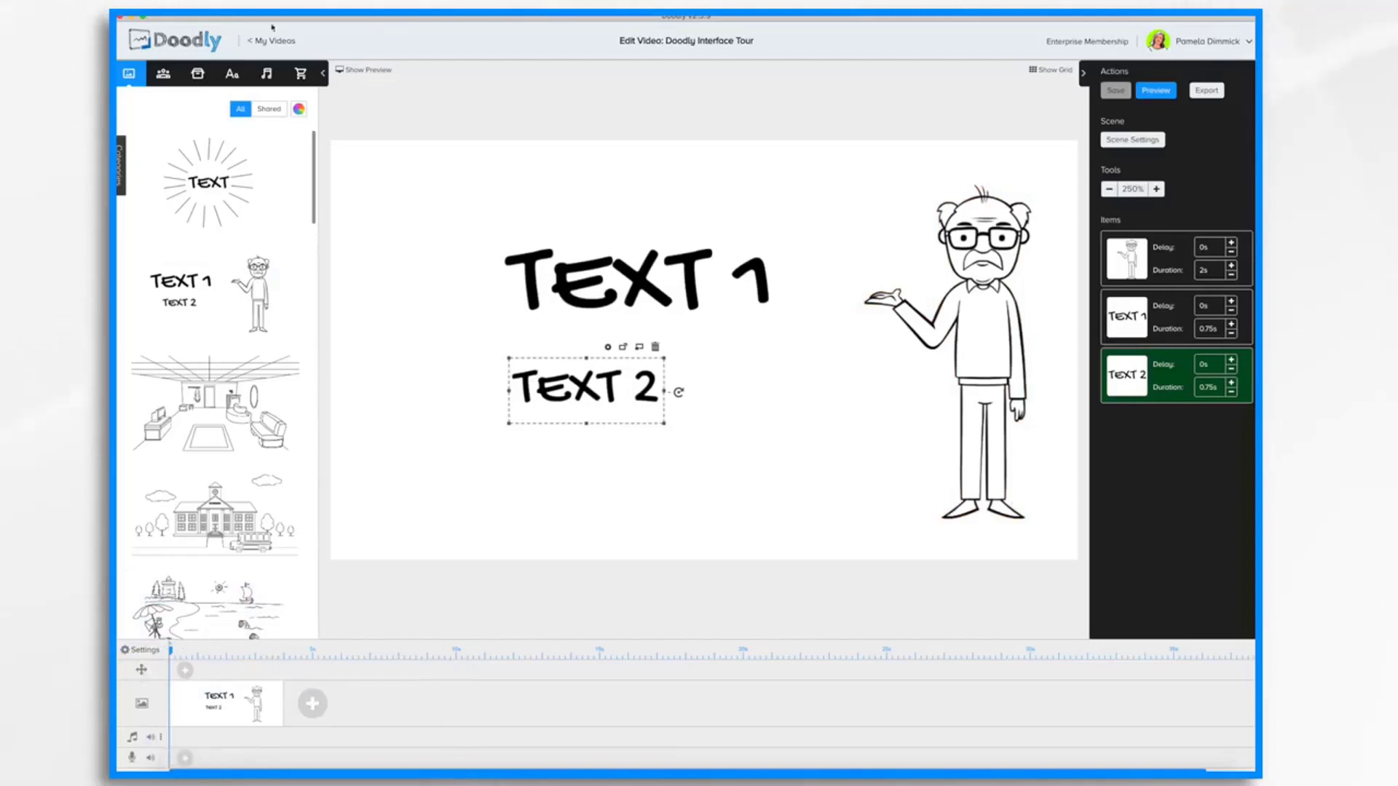
Step: Add the Dance With Me song to the start of the music track and check where it ends on the timeline
click(268, 75)
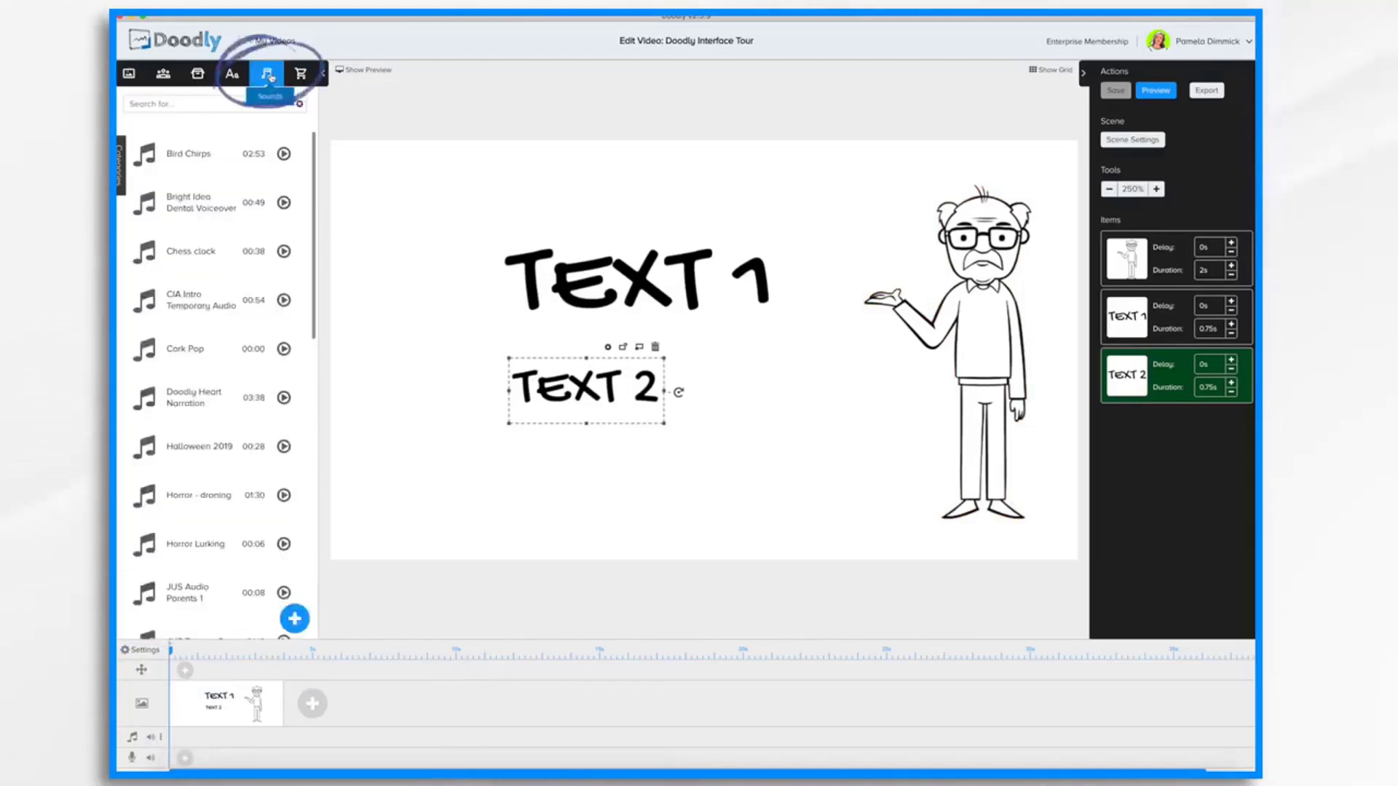
scroll(219, 437, down, 7)
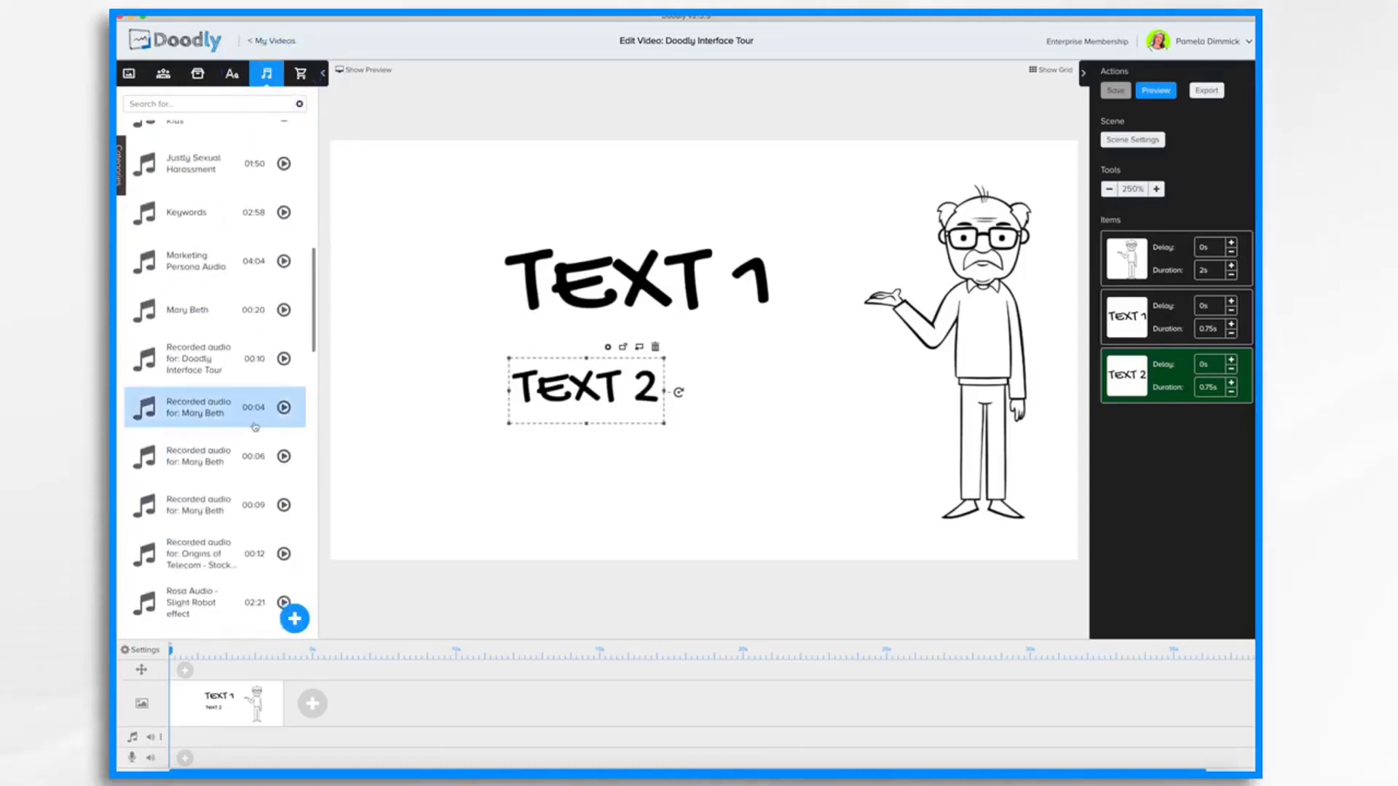
scroll(233, 444, down, 10)
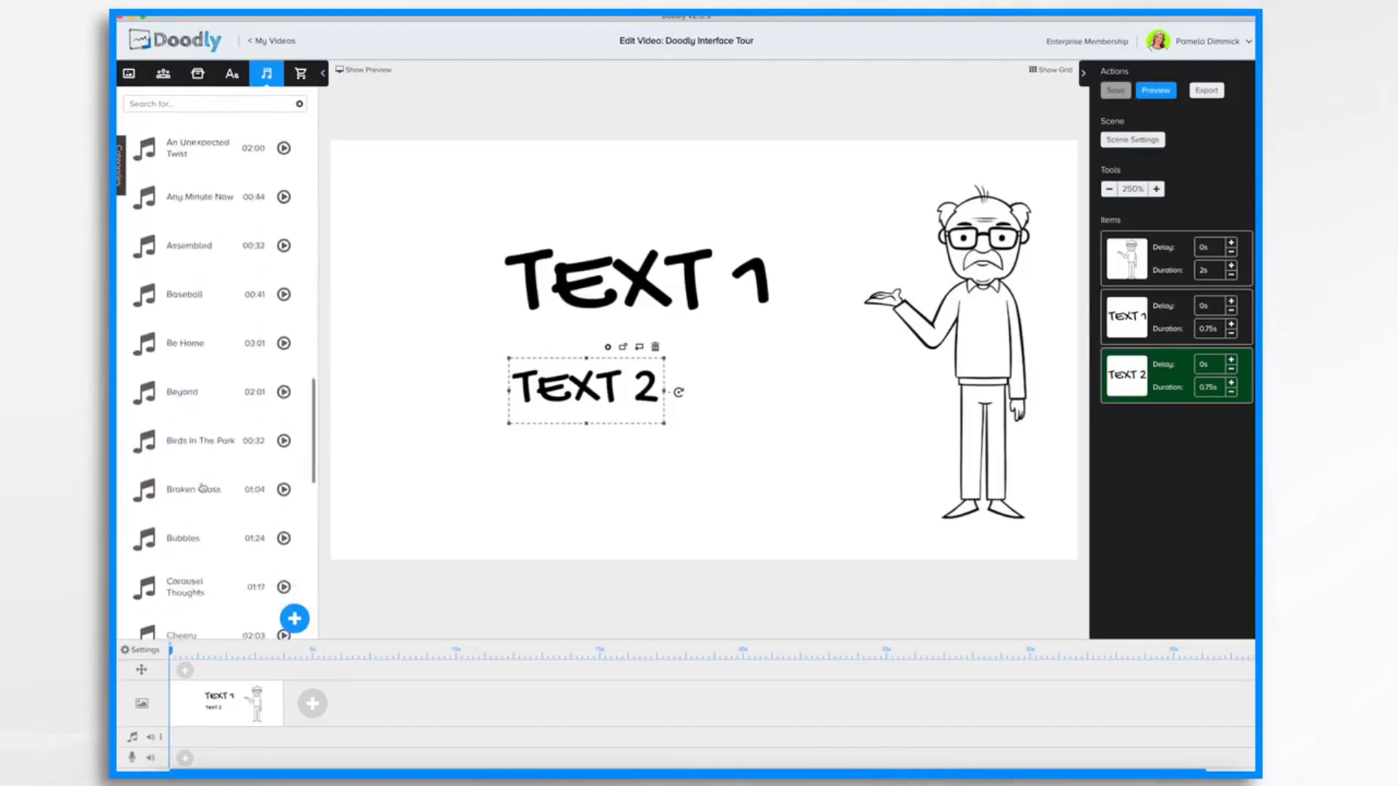
scroll(202, 473, down, 10)
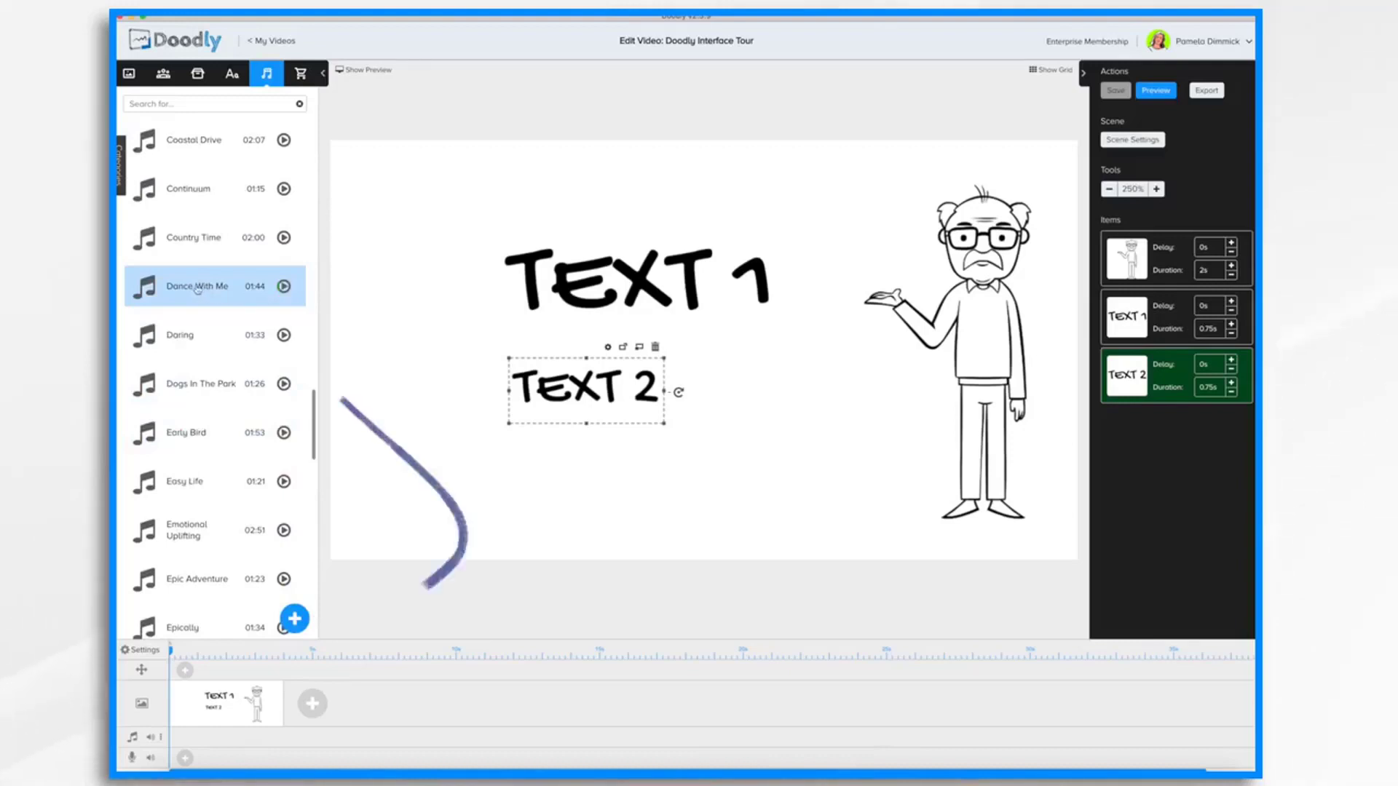
drag(197, 289, 267, 457)
drag(285, 723, 266, 736)
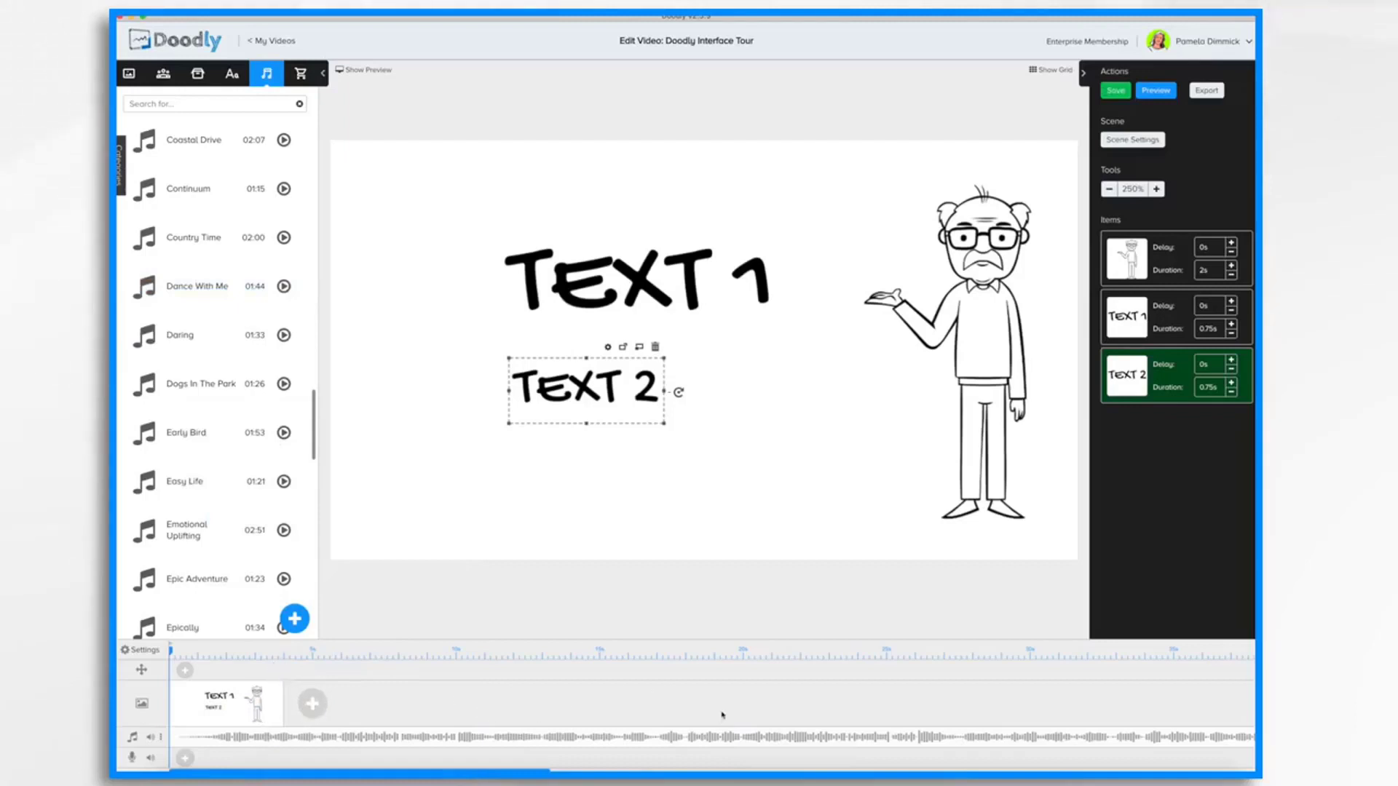
scroll(722, 715, right, 20)
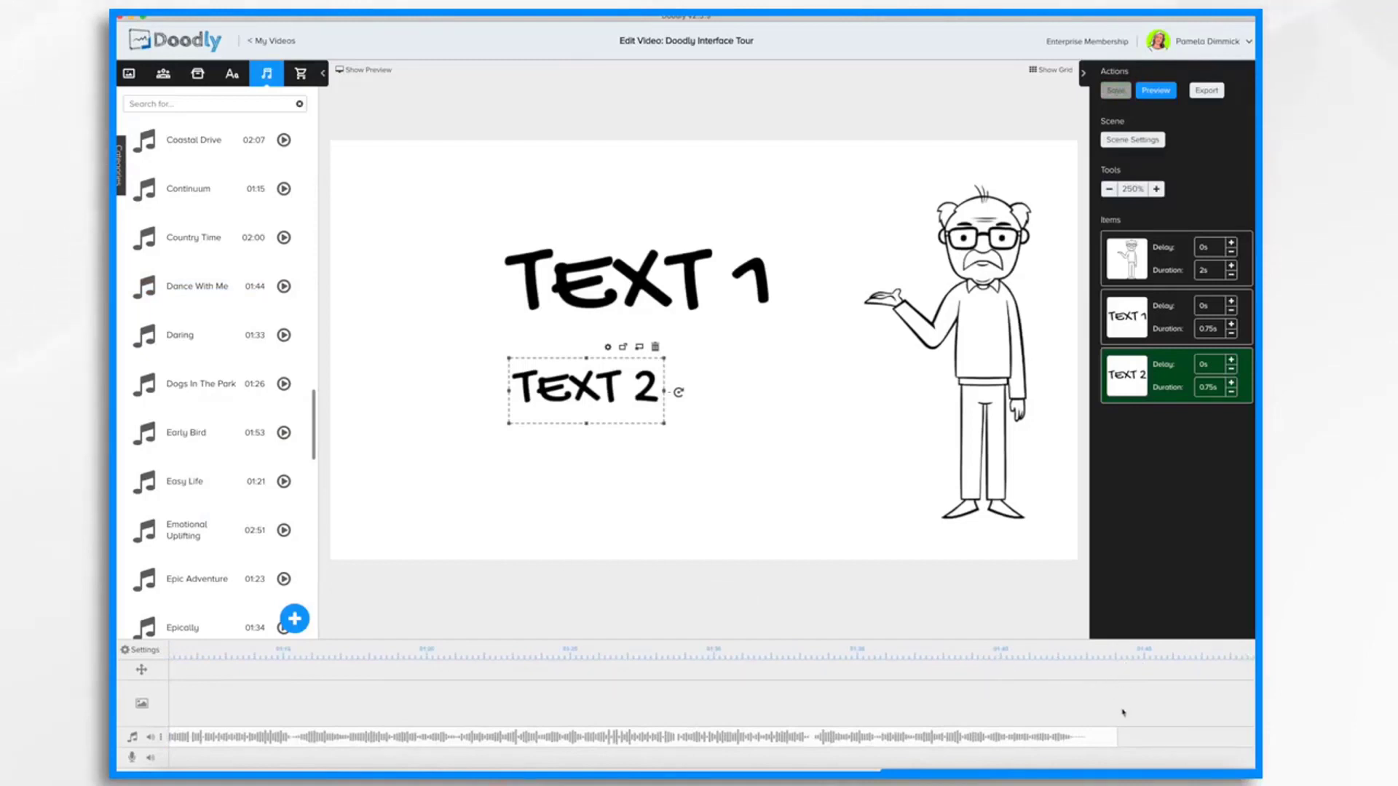
Step: Add a new blank scene after the TEXT 1 / TEXT 2 scene on the timeline
scroll(785, 706, left, 2)
scroll(785, 706, left, 20)
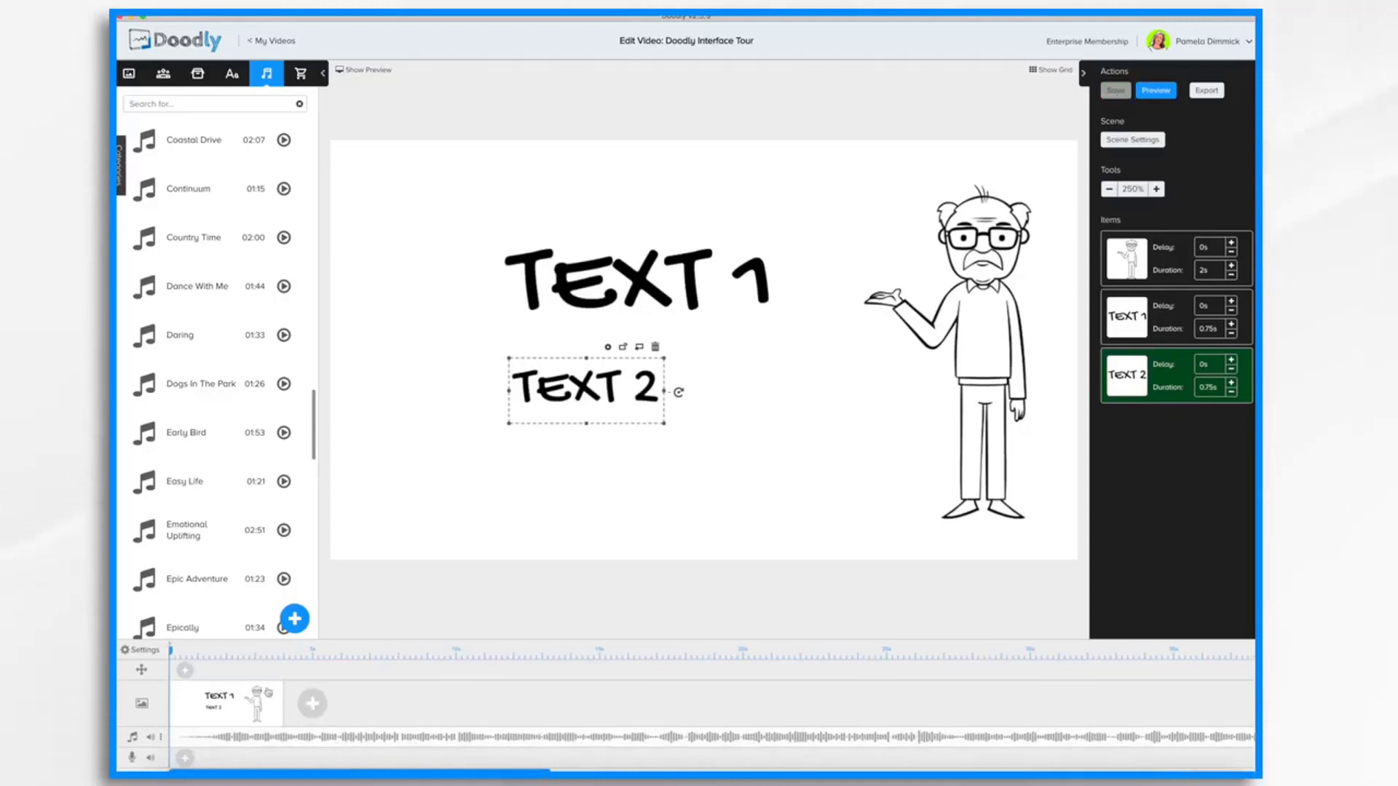
click(313, 705)
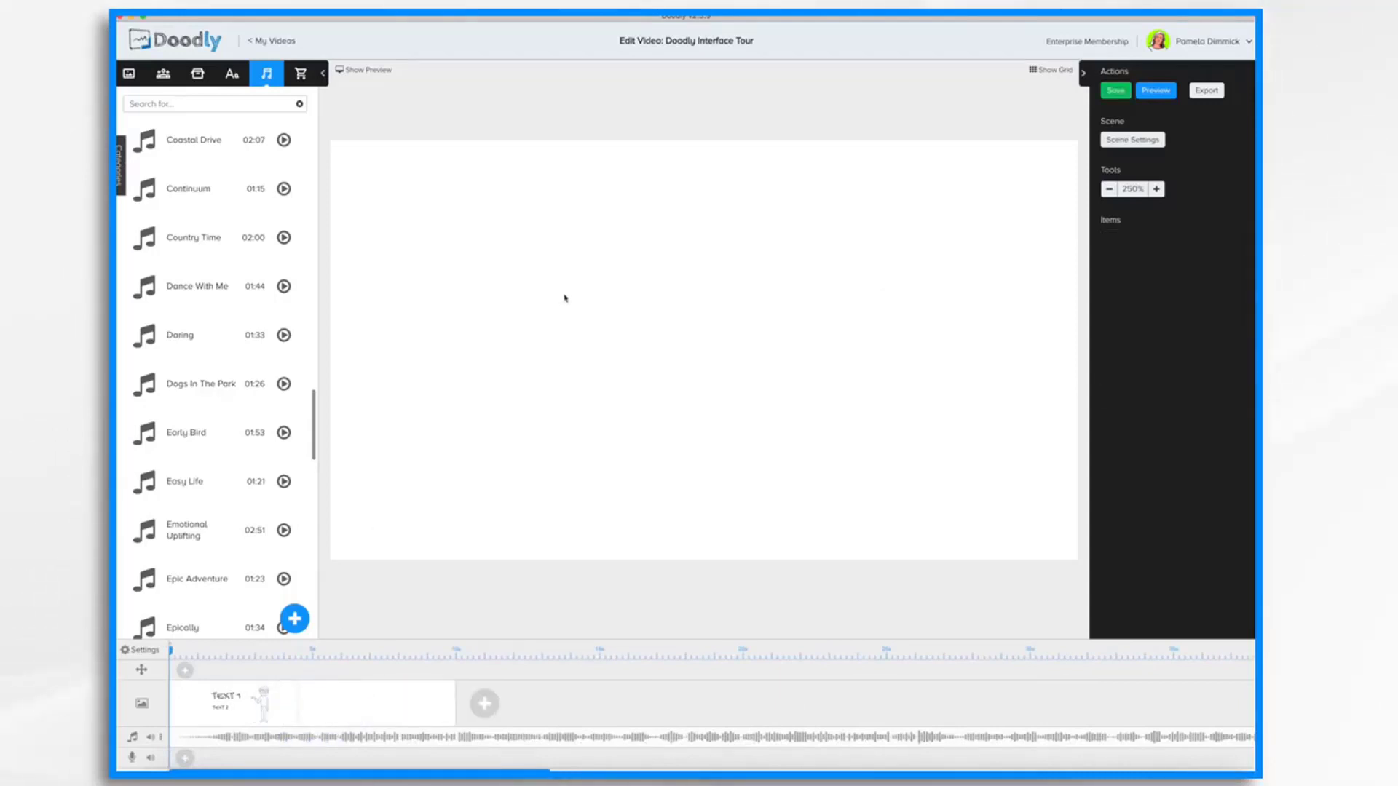
Step: Place Agatha Martial Artist on the left half of the new scene and Agatha Magician near its right edge
click(165, 75)
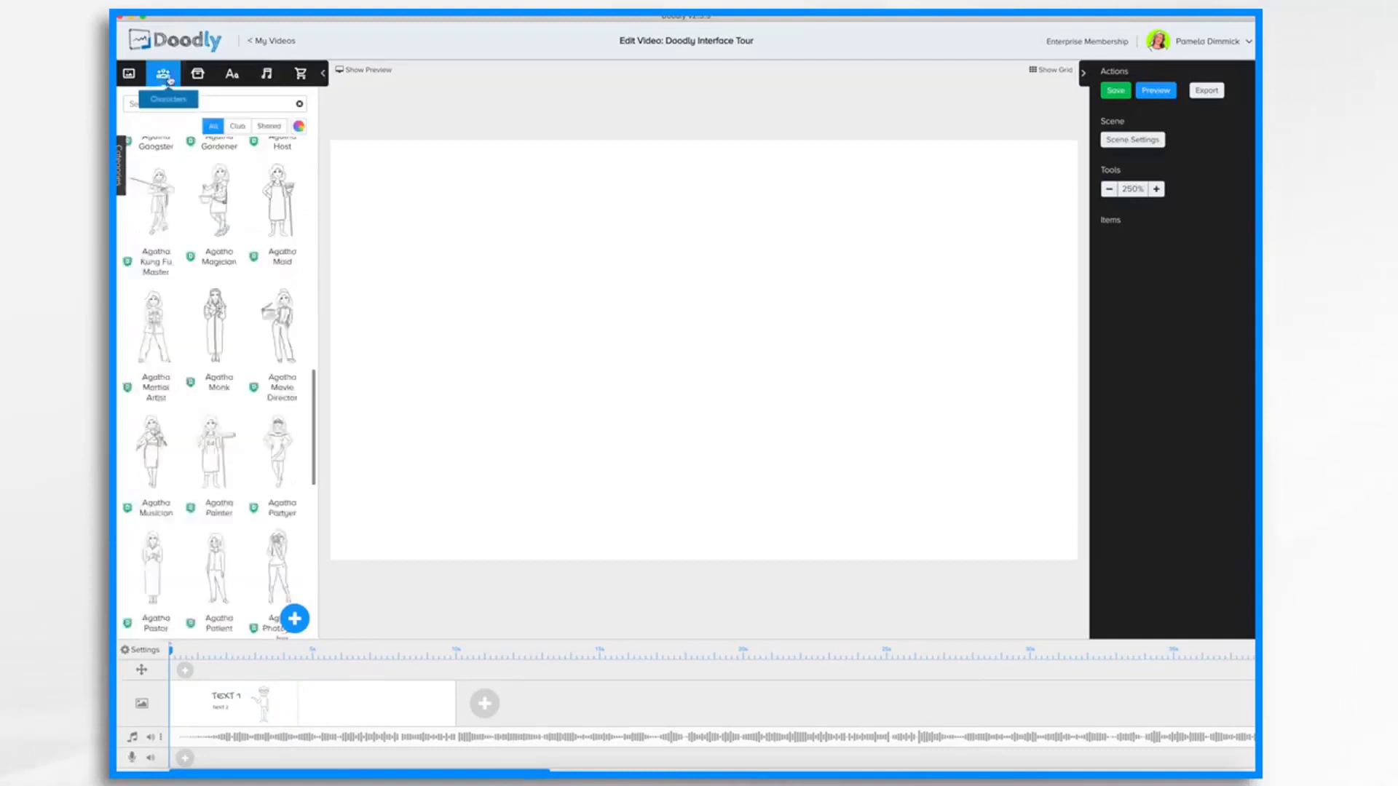
click(218, 200)
drag(153, 324, 513, 335)
drag(977, 231, 1040, 136)
drag(955, 259, 963, 283)
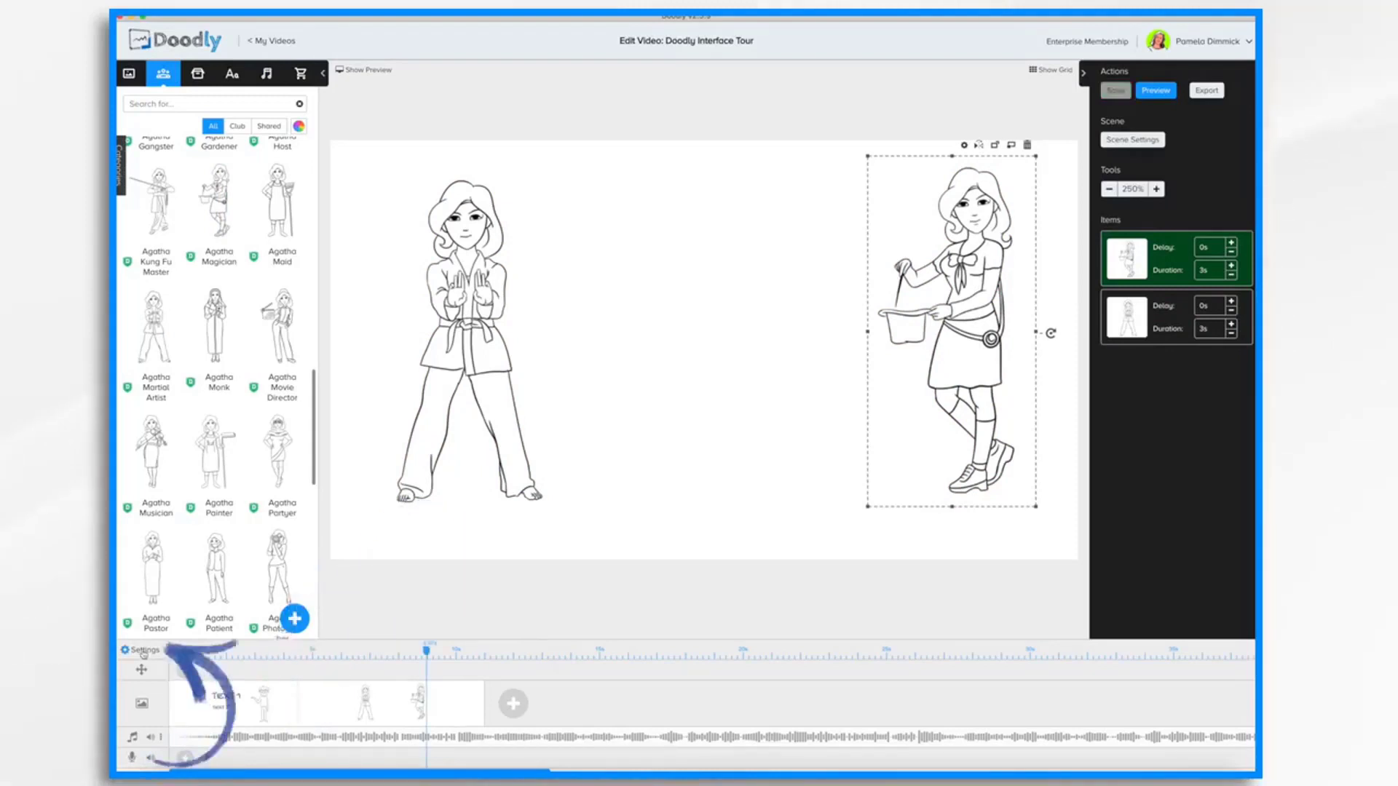
Step: Try the Dark Chalkboard style with a left-handed cartoon hand in the video settings, and leave without applying
click(143, 650)
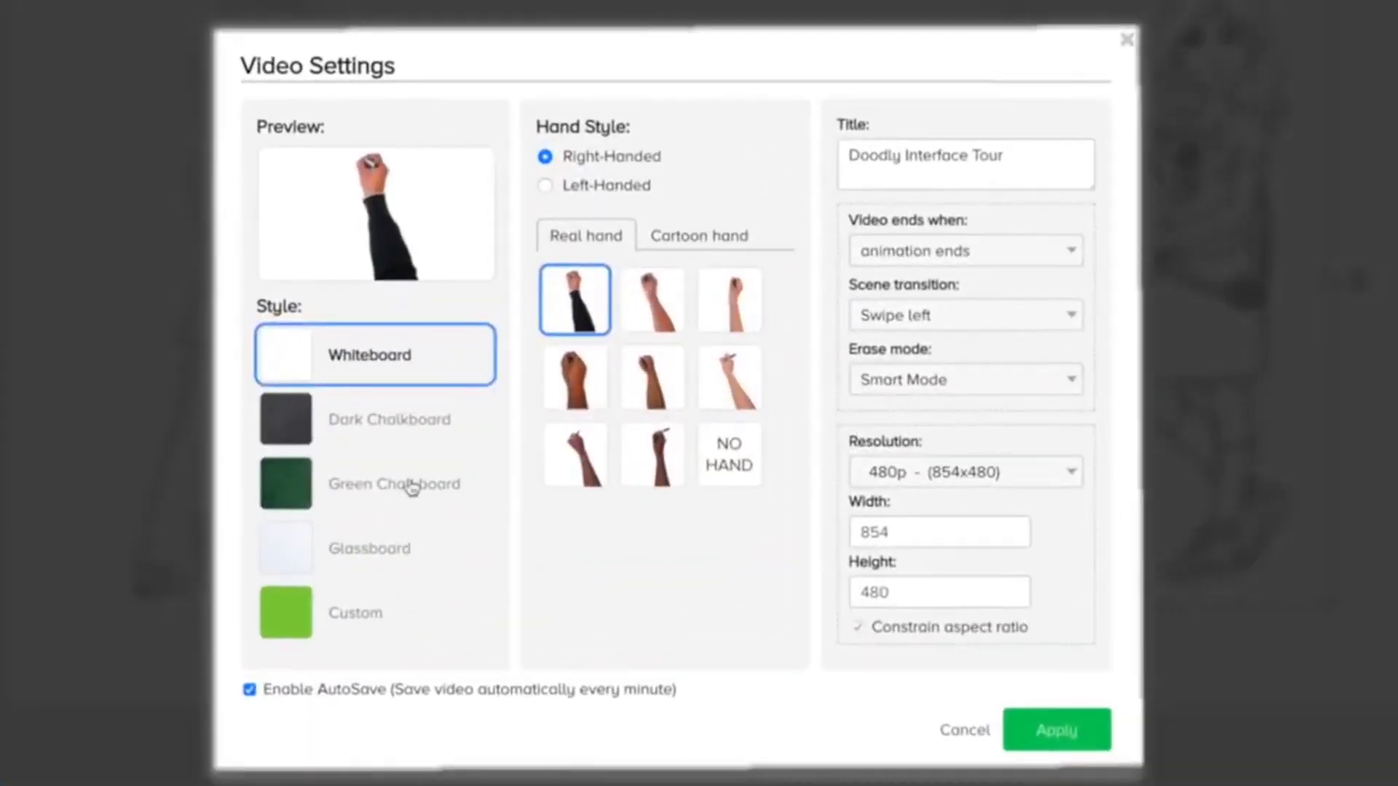
click(361, 425)
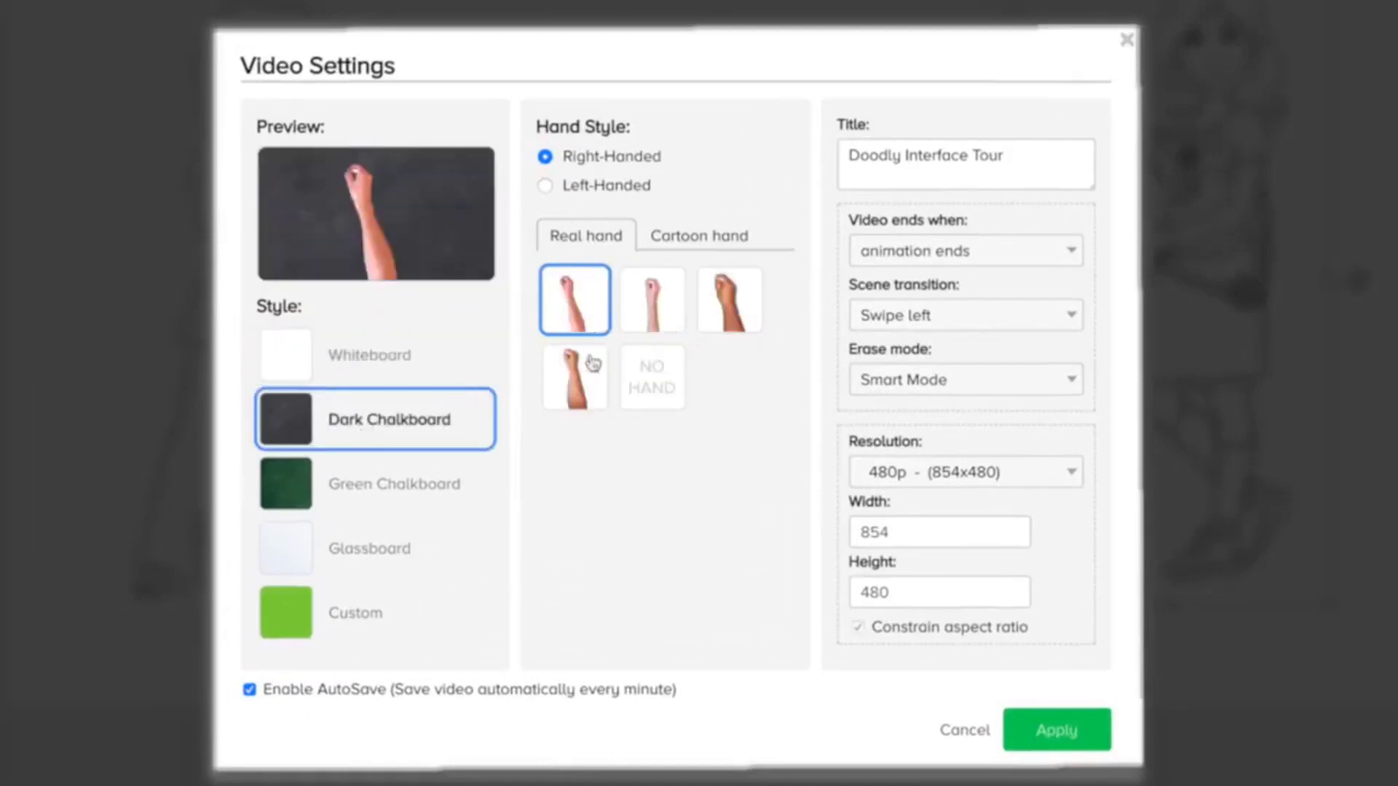
click(659, 306)
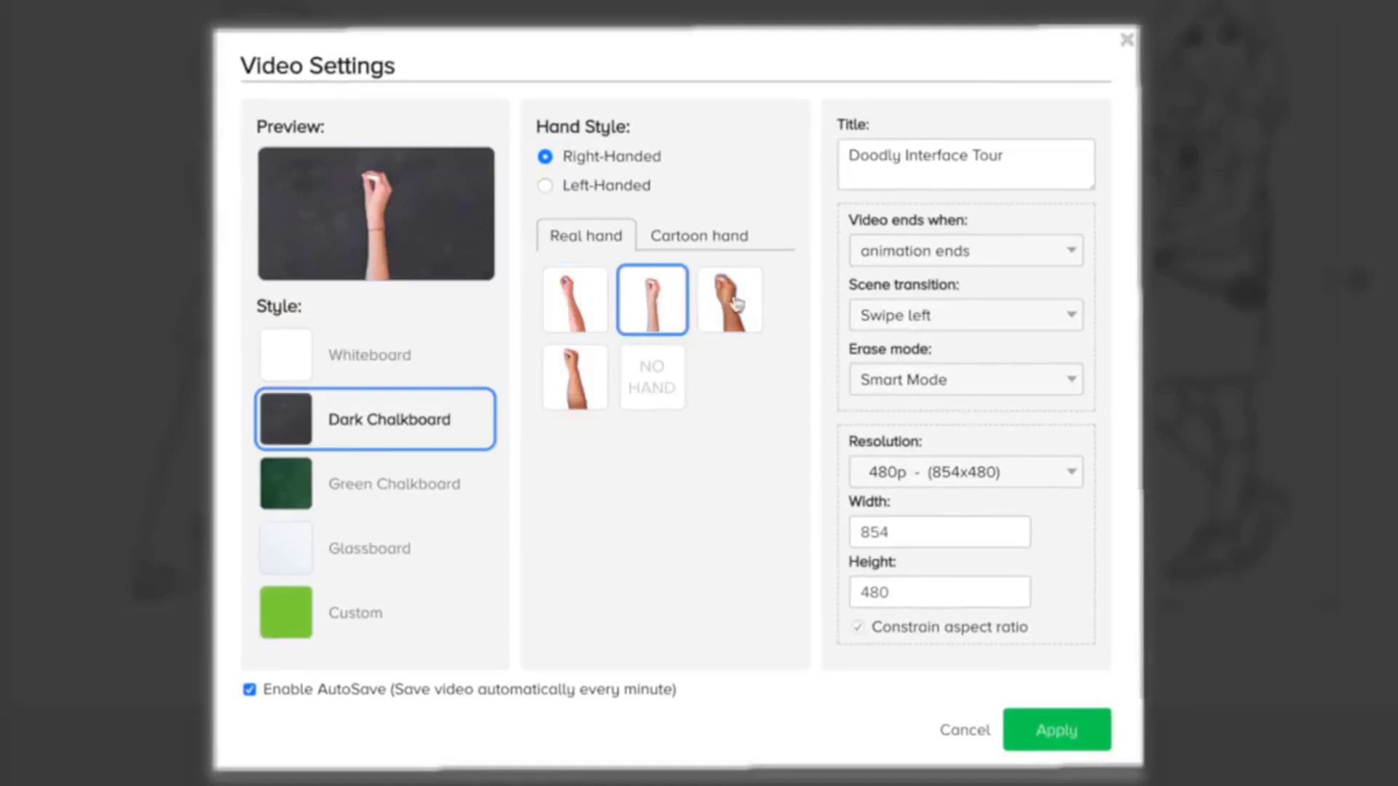
click(546, 186)
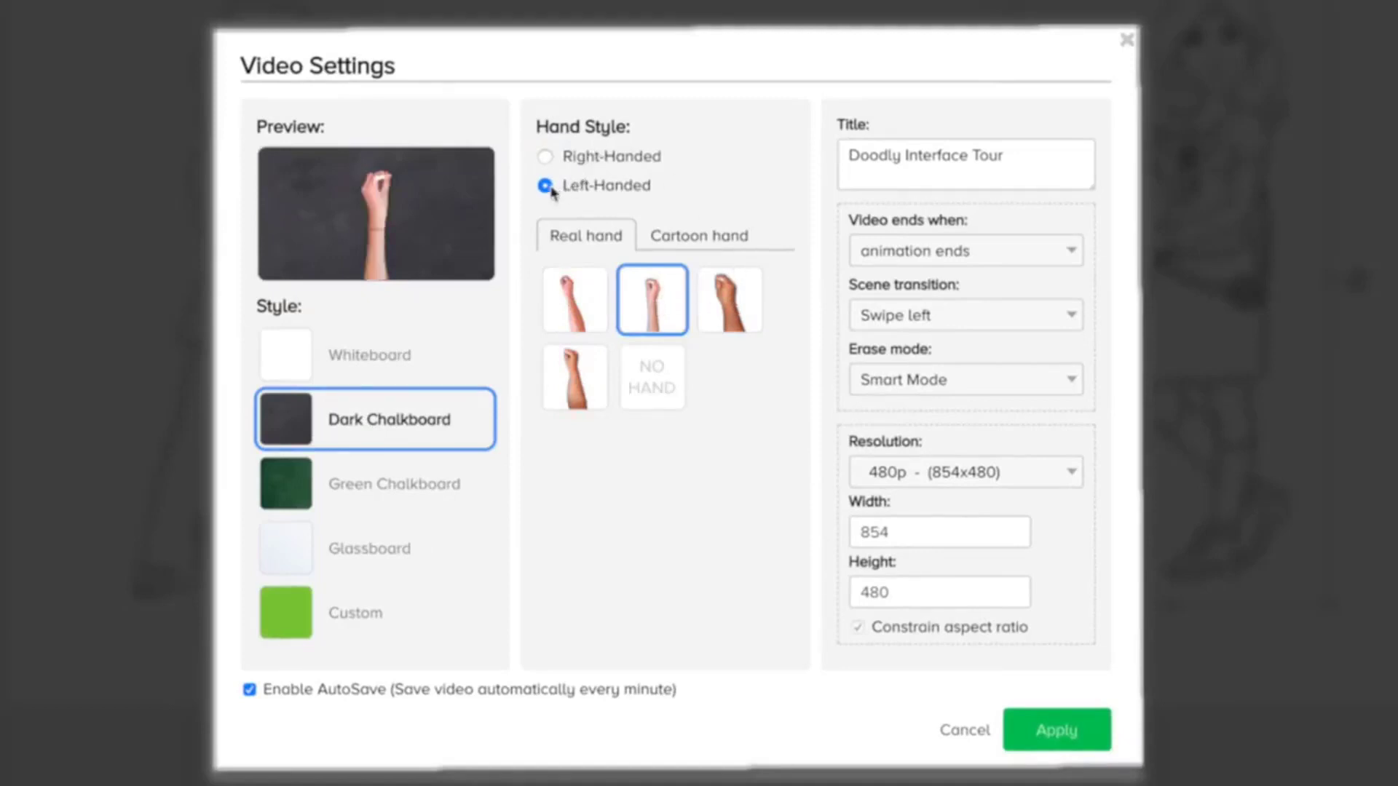
click(720, 239)
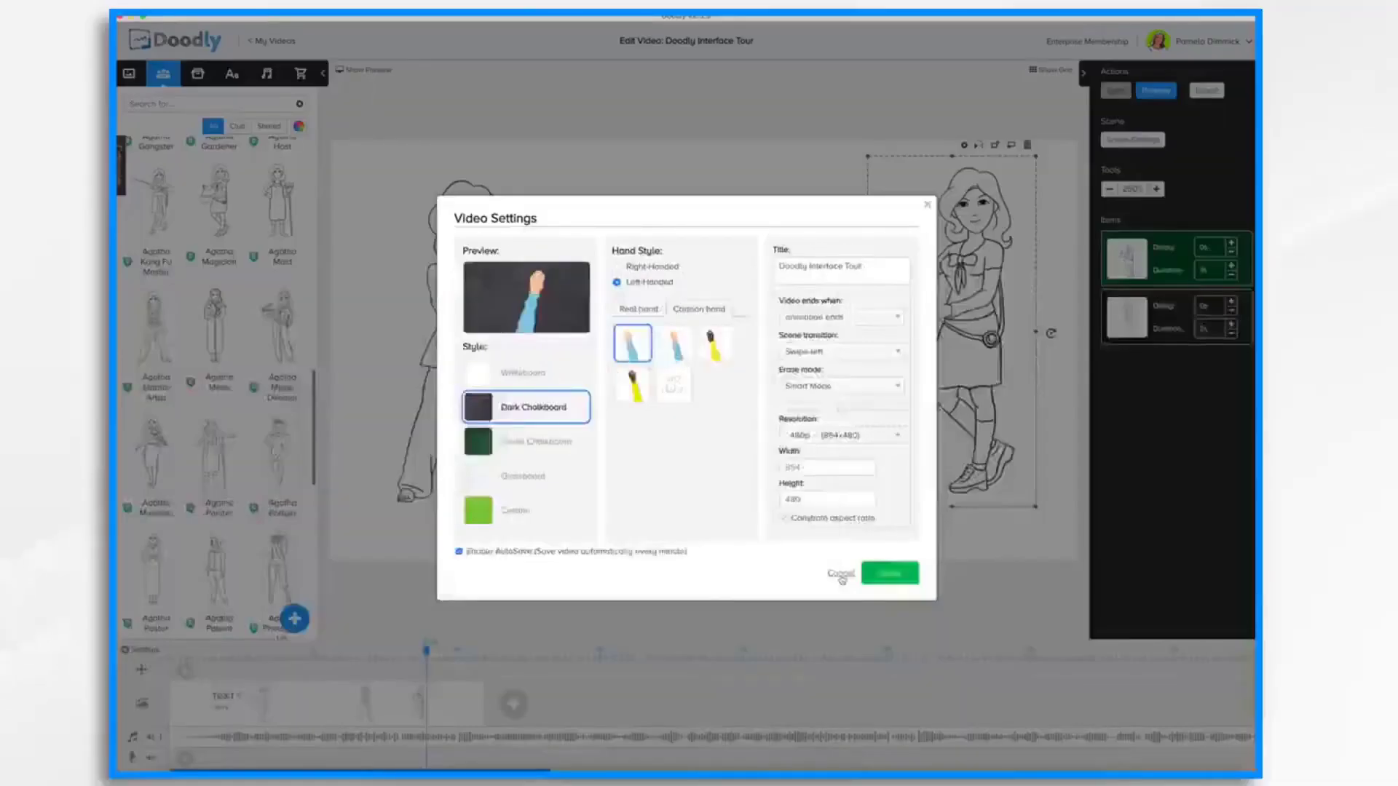
click(841, 574)
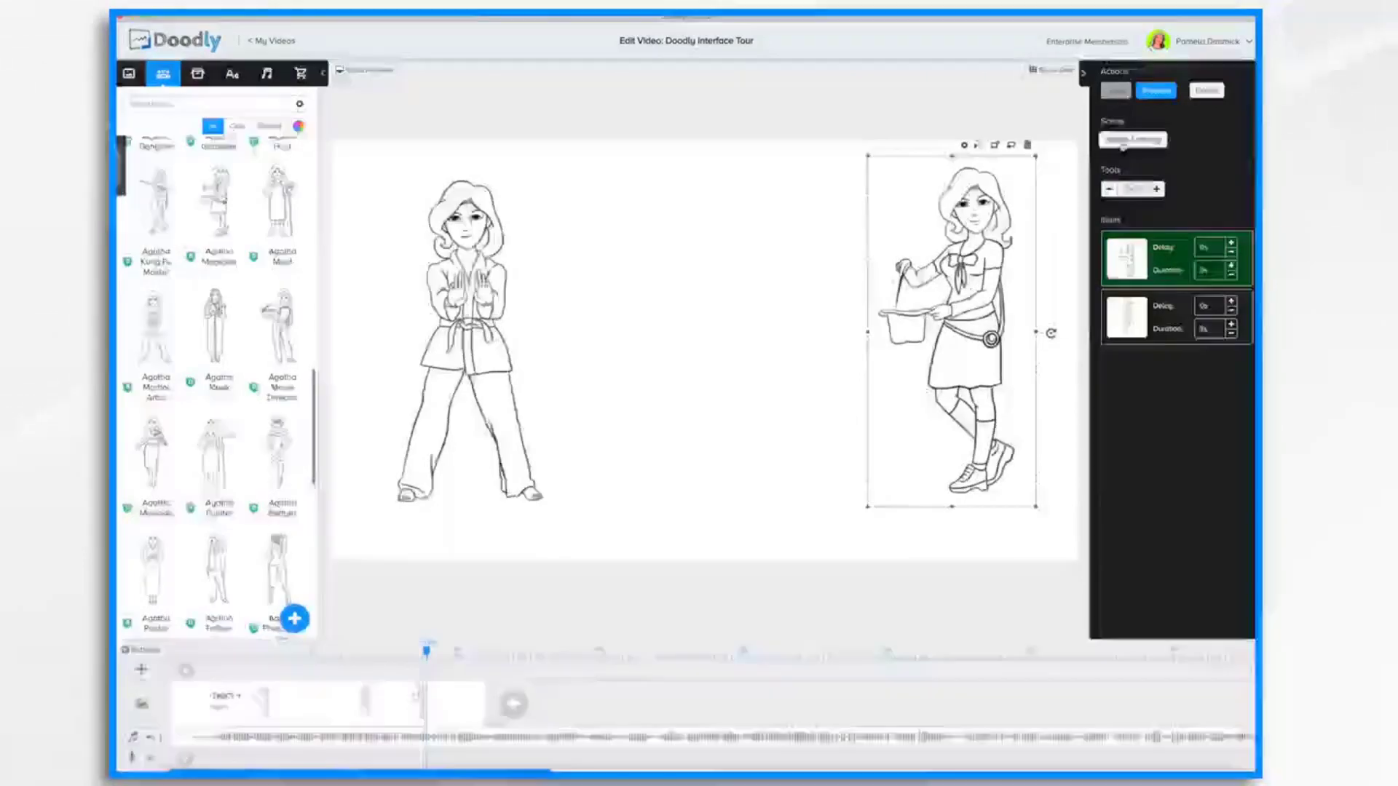
Step: Review the scene settings and their exit animation options, and close them without applying changes
click(1124, 140)
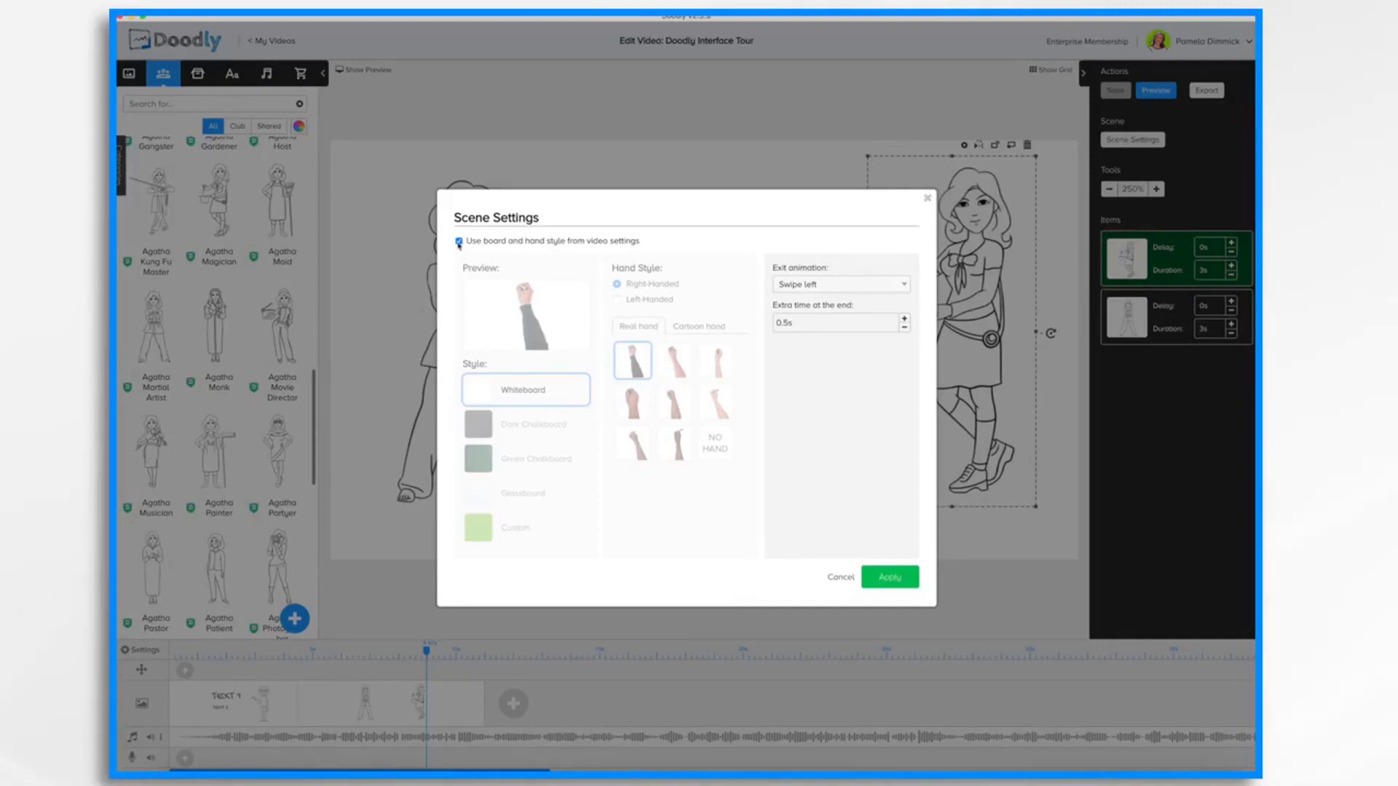
click(804, 285)
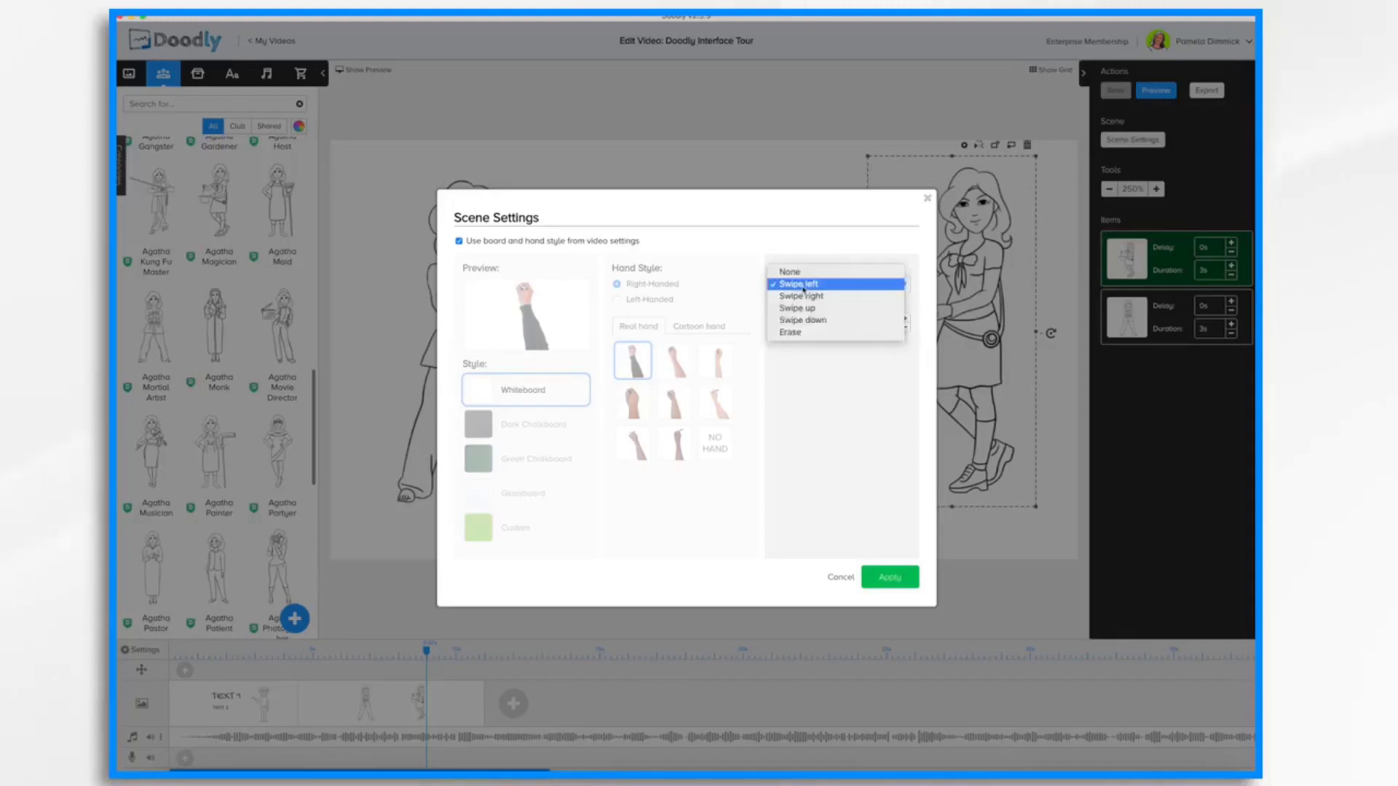
click(826, 412)
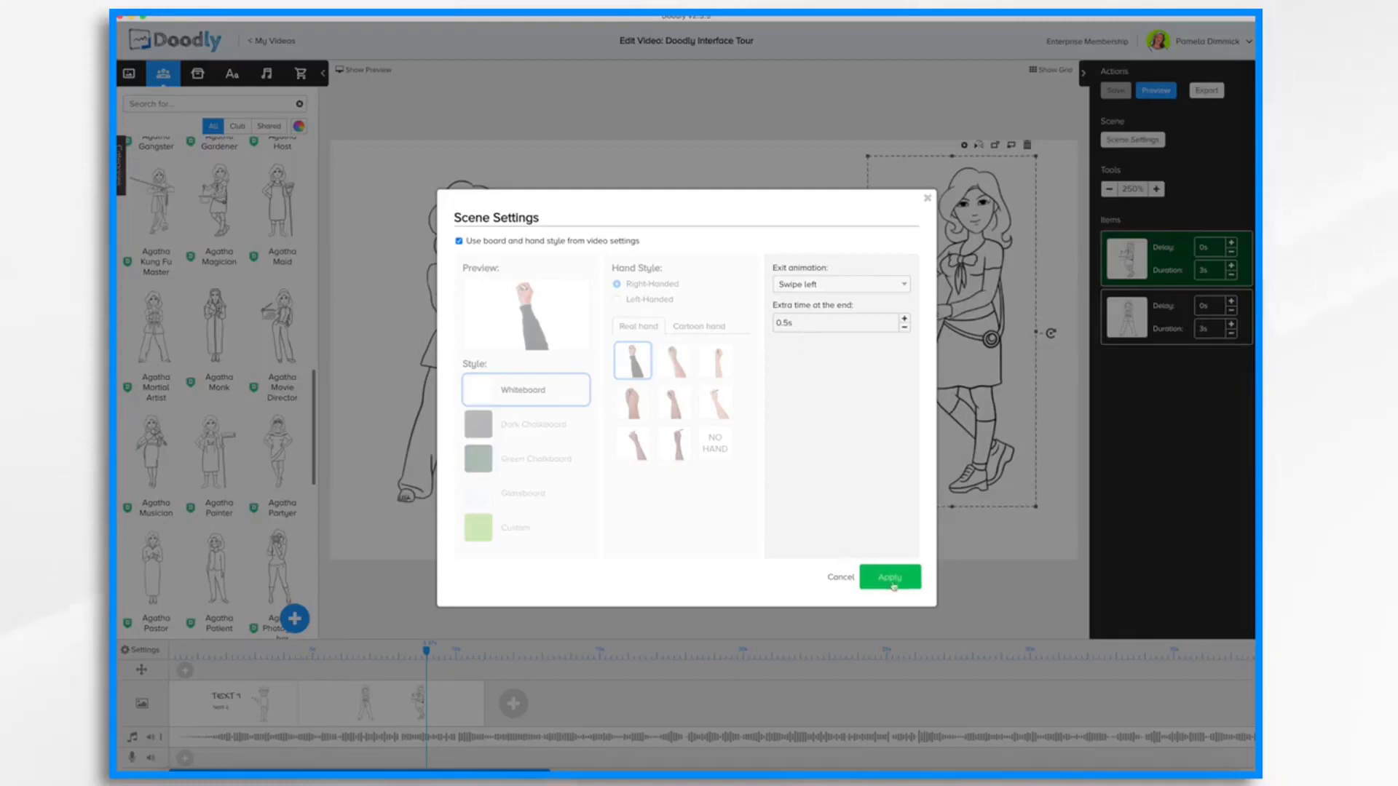
click(839, 576)
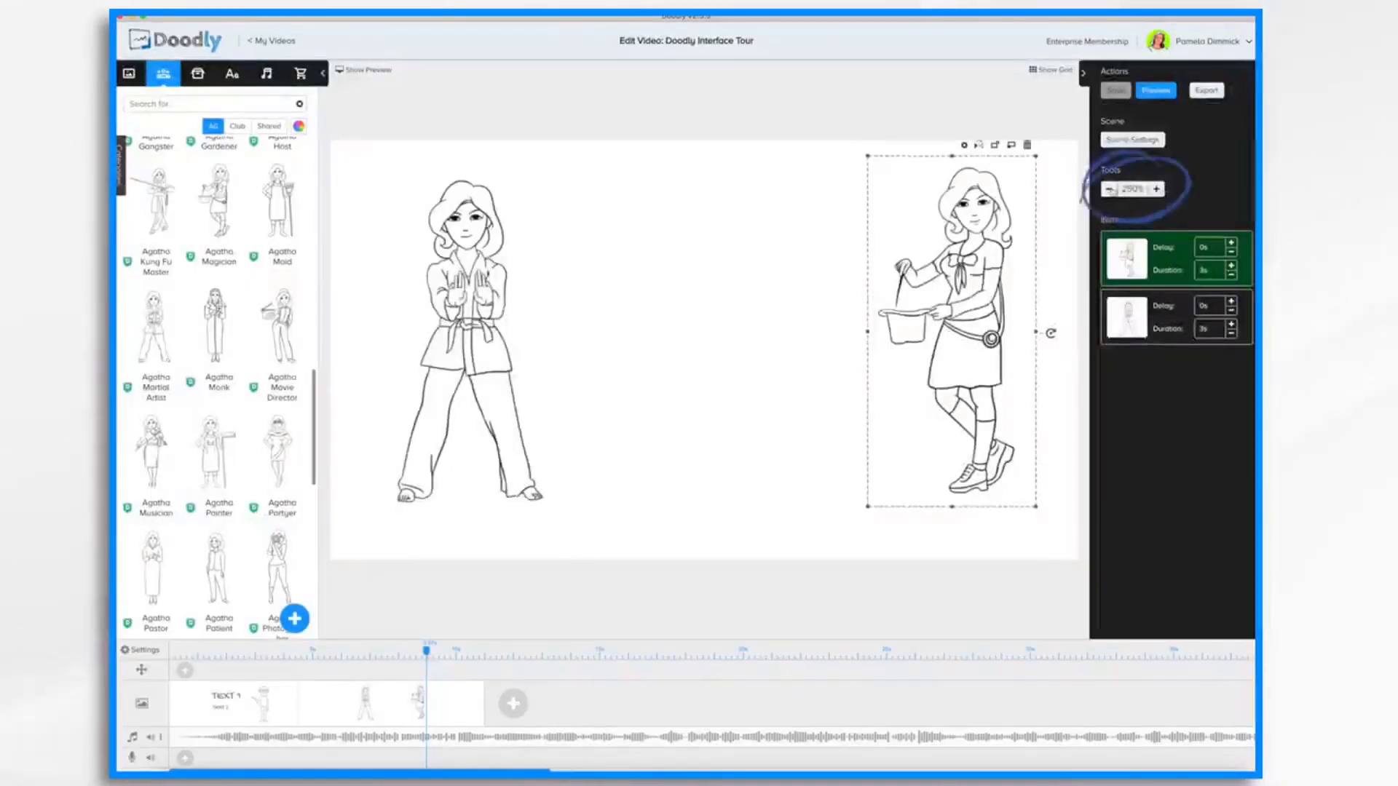
Step: Zoom the canvas out to 175% and back in to 250%
click(1110, 189)
click(1109, 190)
click(1109, 189)
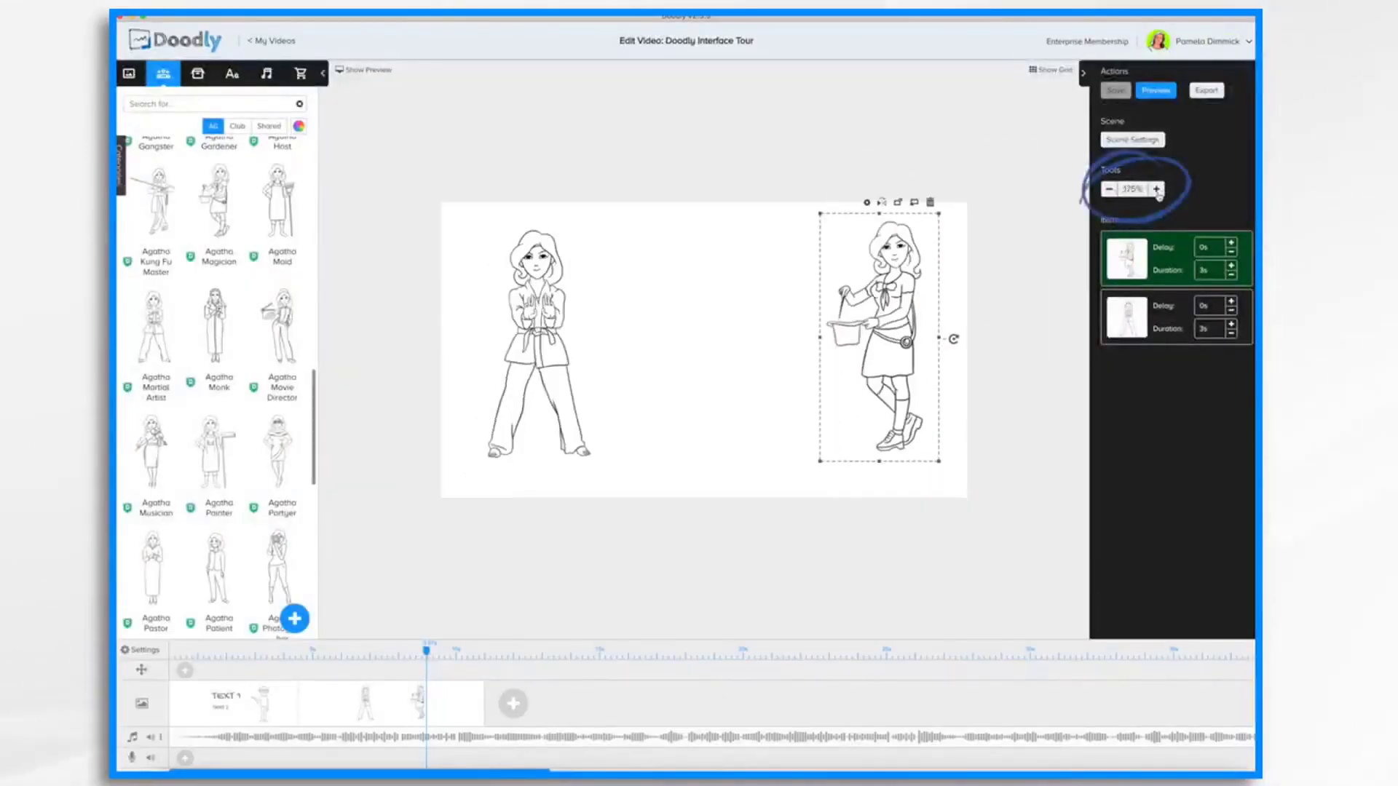
click(1157, 190)
click(1156, 190)
click(1157, 190)
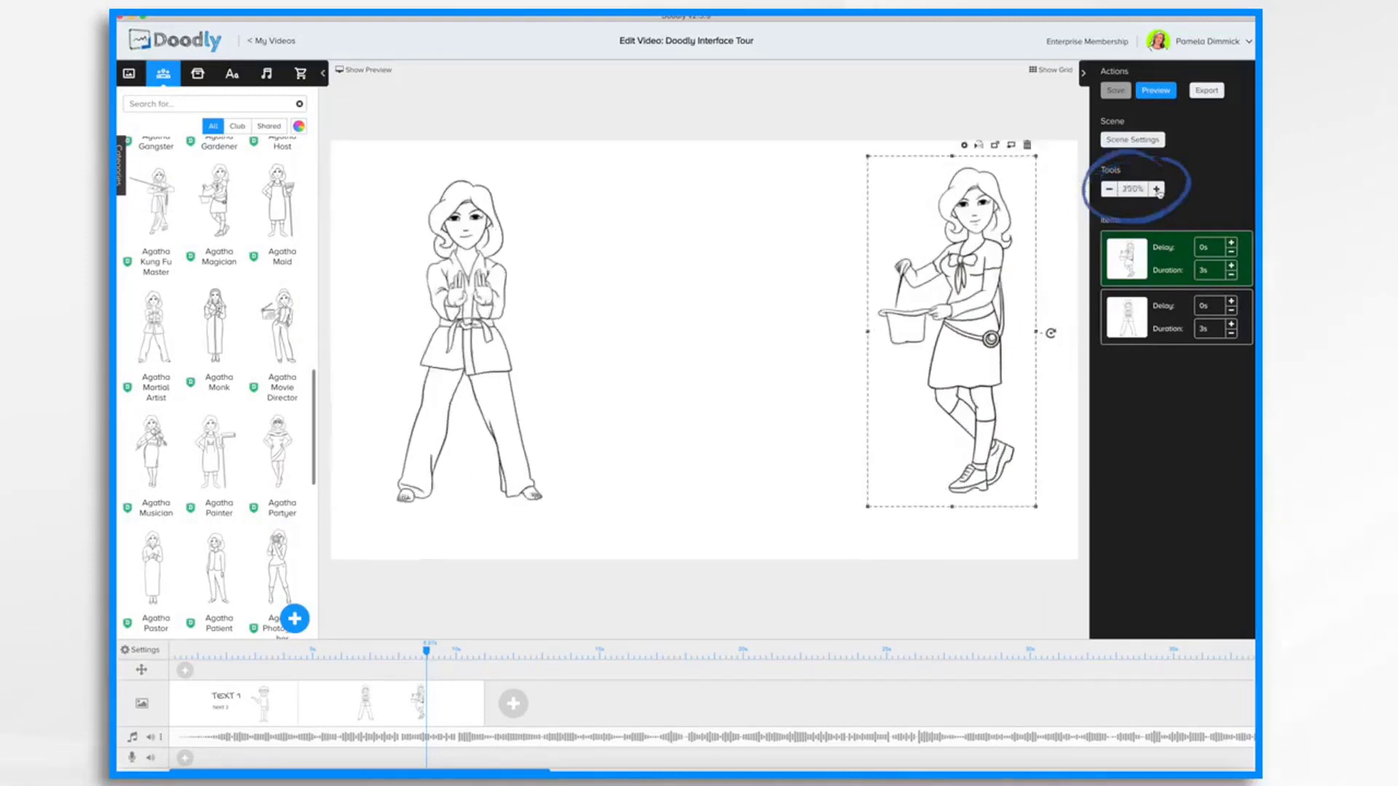
Step: Raise the delay of the Agatha Magician item to 1.5 s
click(1163, 327)
click(1160, 271)
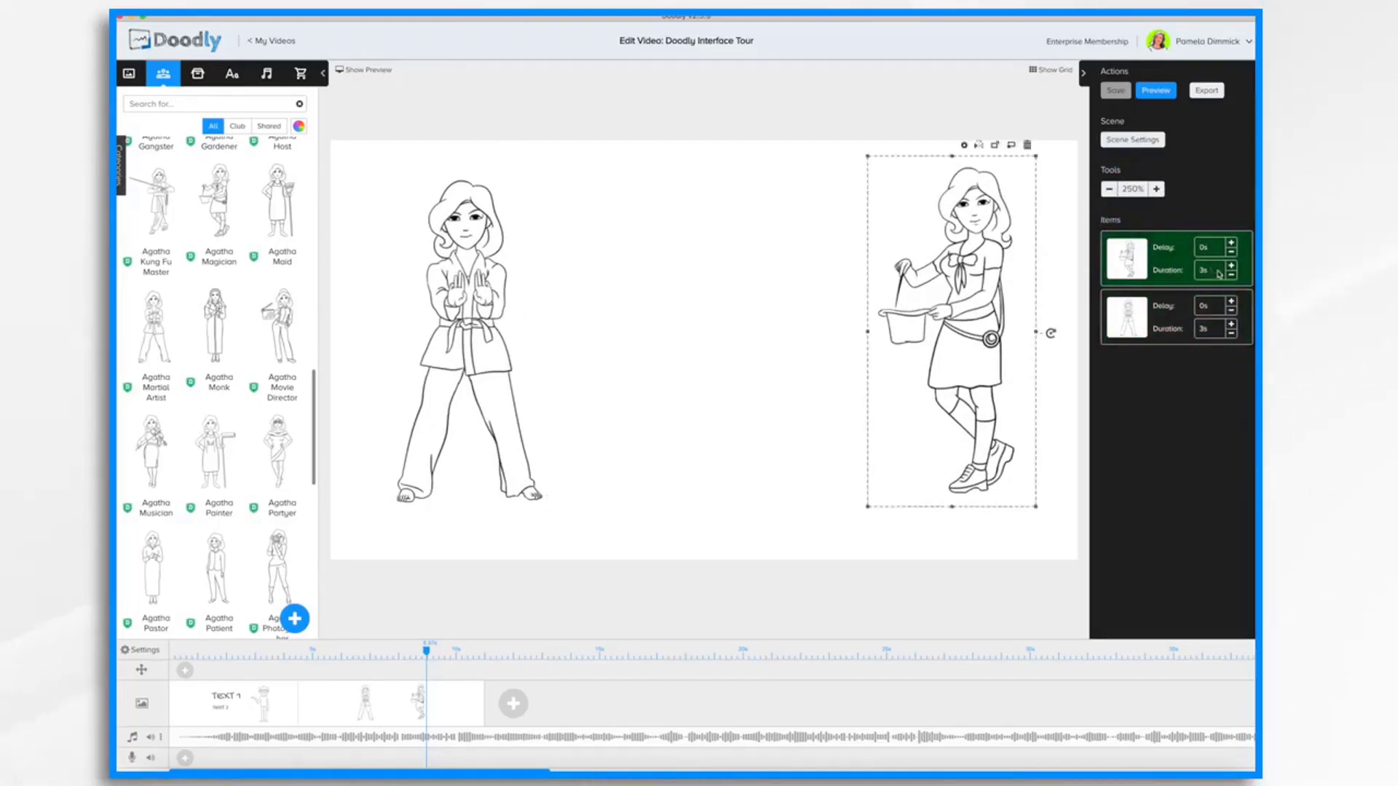
click(1231, 244)
click(1231, 244)
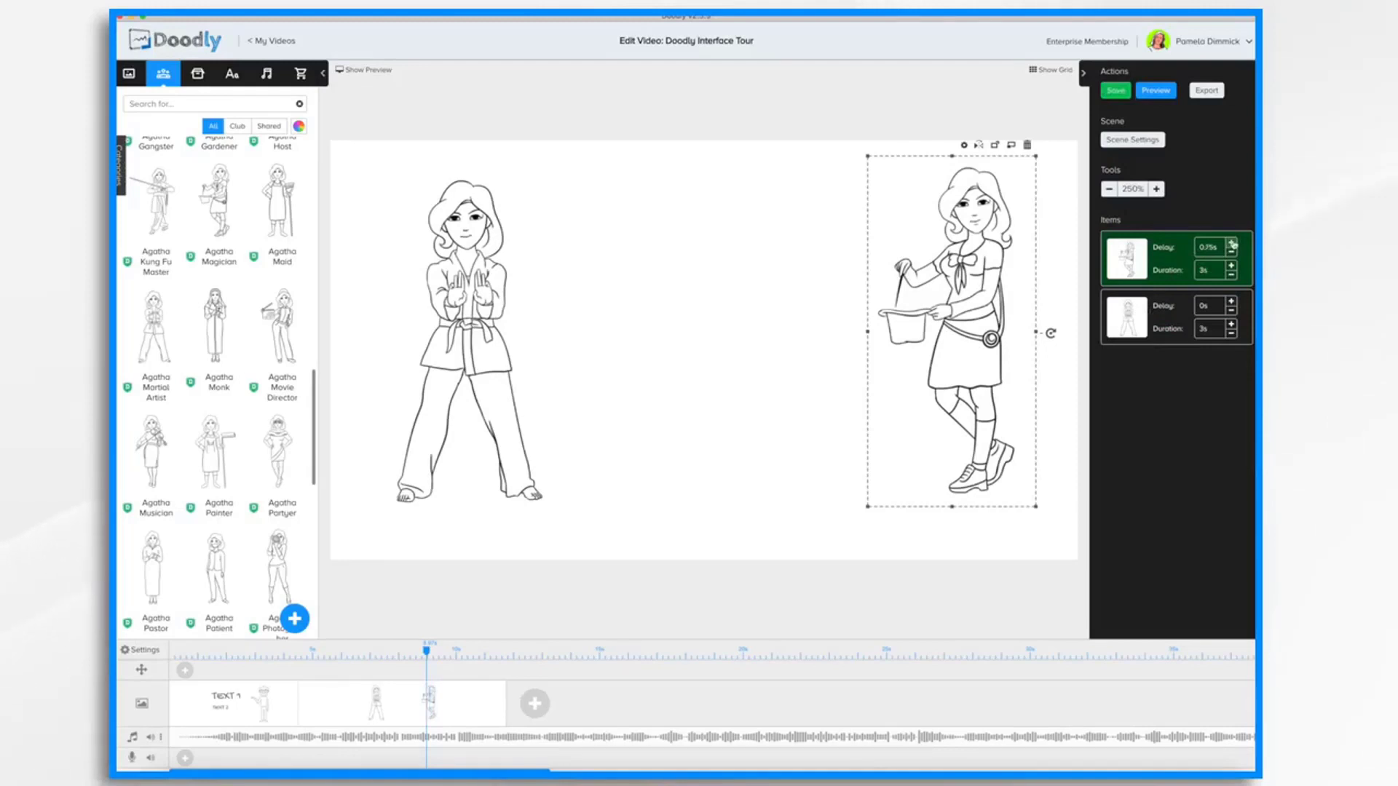
click(1231, 244)
click(1231, 244)
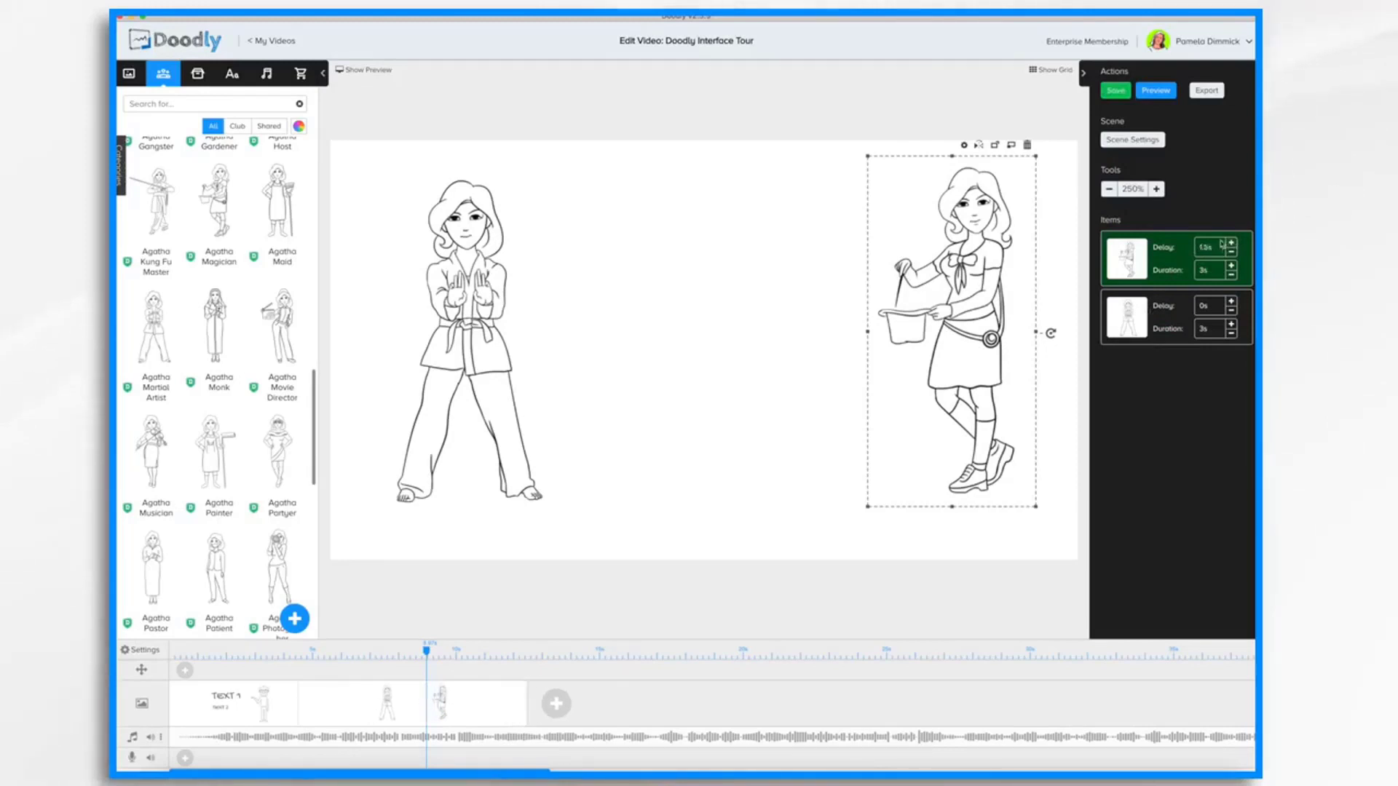
Step: Set the drawing duration of the Agatha Magician item to 9.75 s
click(1211, 271)
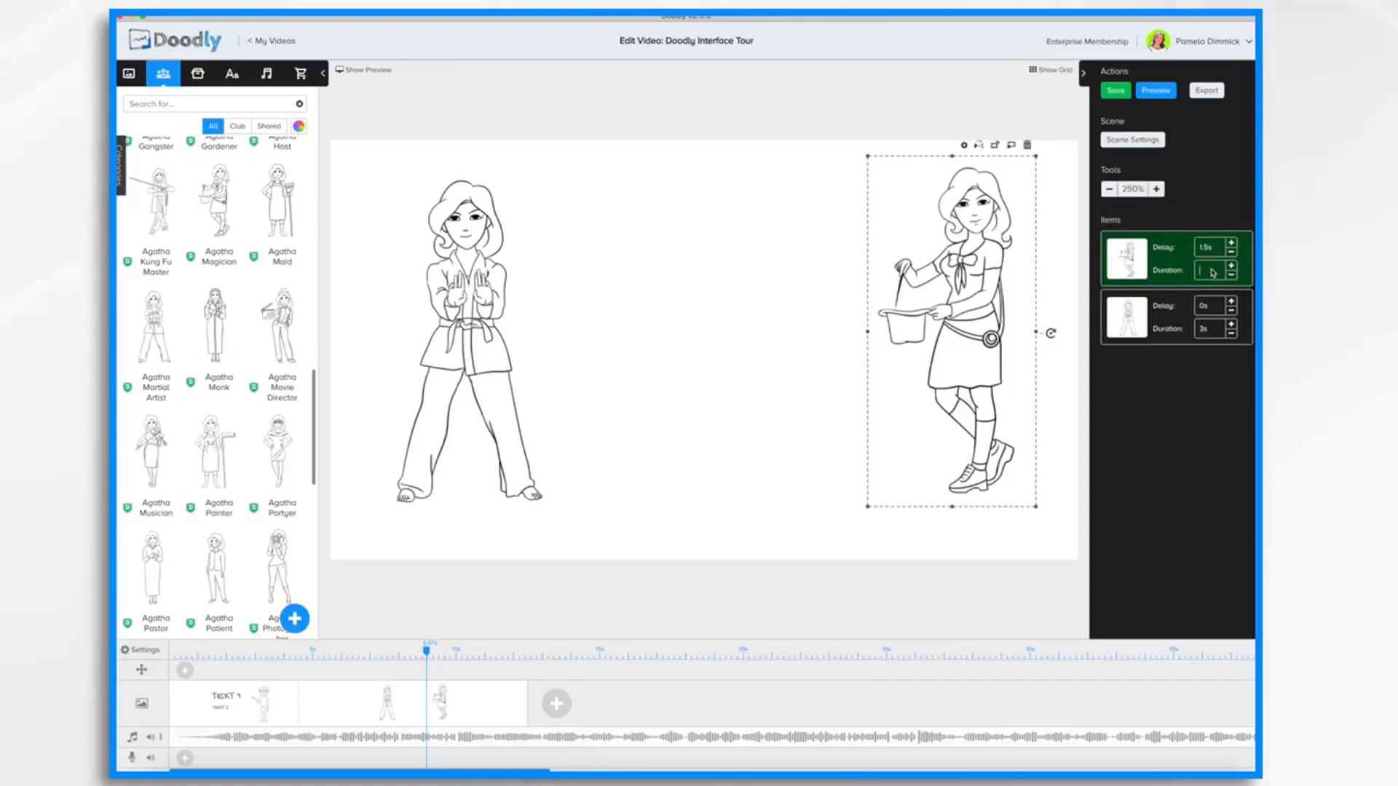
text(5)
click(1231, 265)
click(1232, 266)
click(1232, 266)
click(1232, 266)
click(1232, 265)
click(1232, 266)
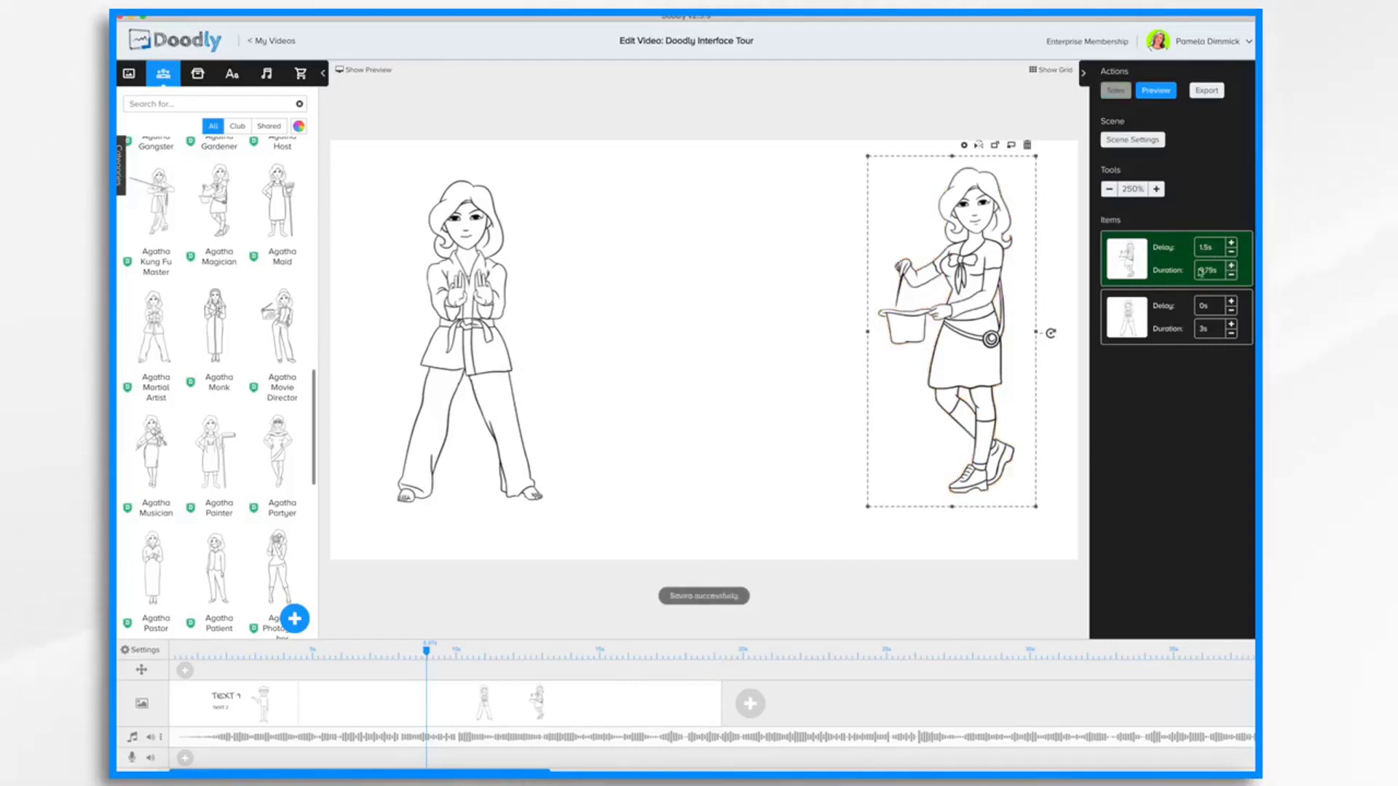
Step: Increase the magician's delay to 3.5 s and shorten the martial artist's duration to 1.75 s
click(1231, 244)
click(1231, 243)
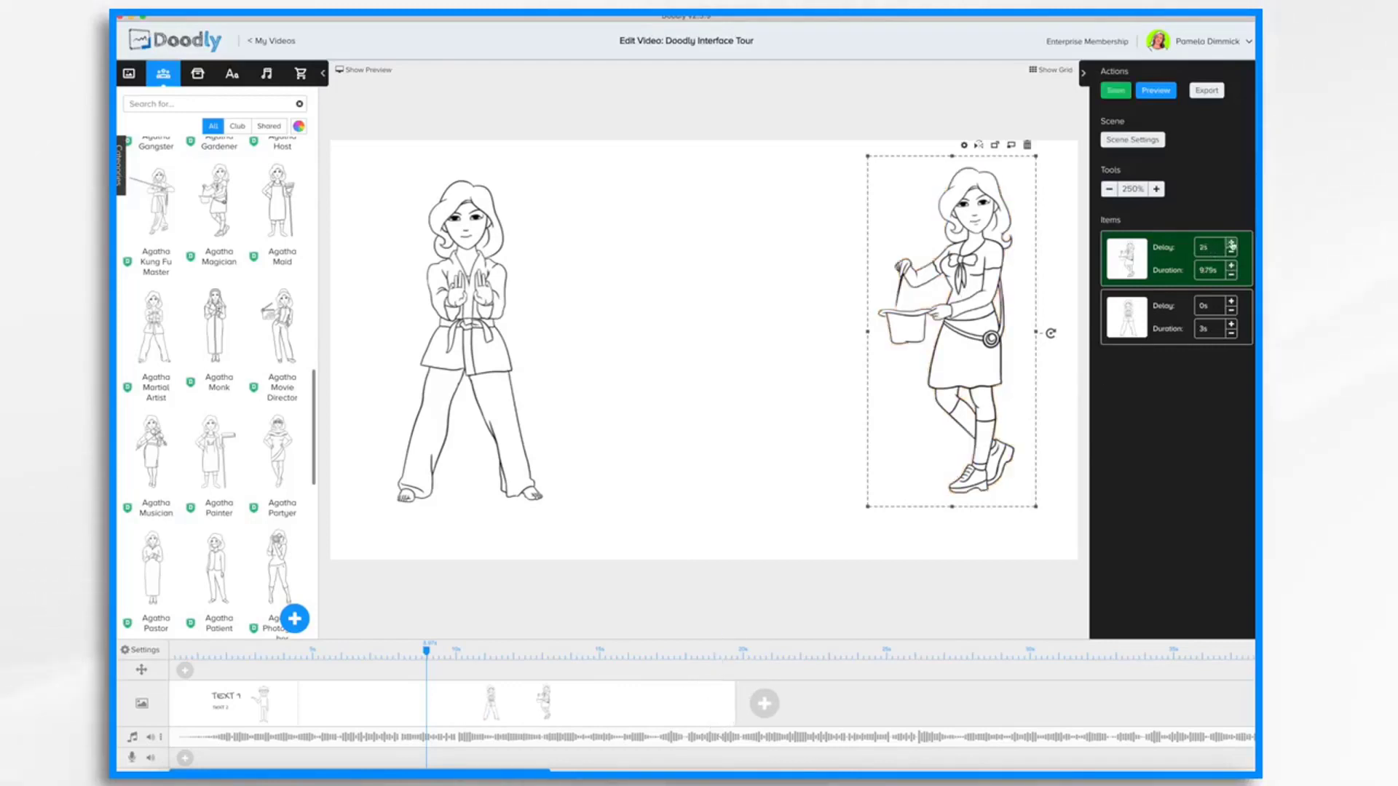
click(1230, 335)
click(1230, 335)
click(1230, 334)
click(1231, 335)
click(1230, 335)
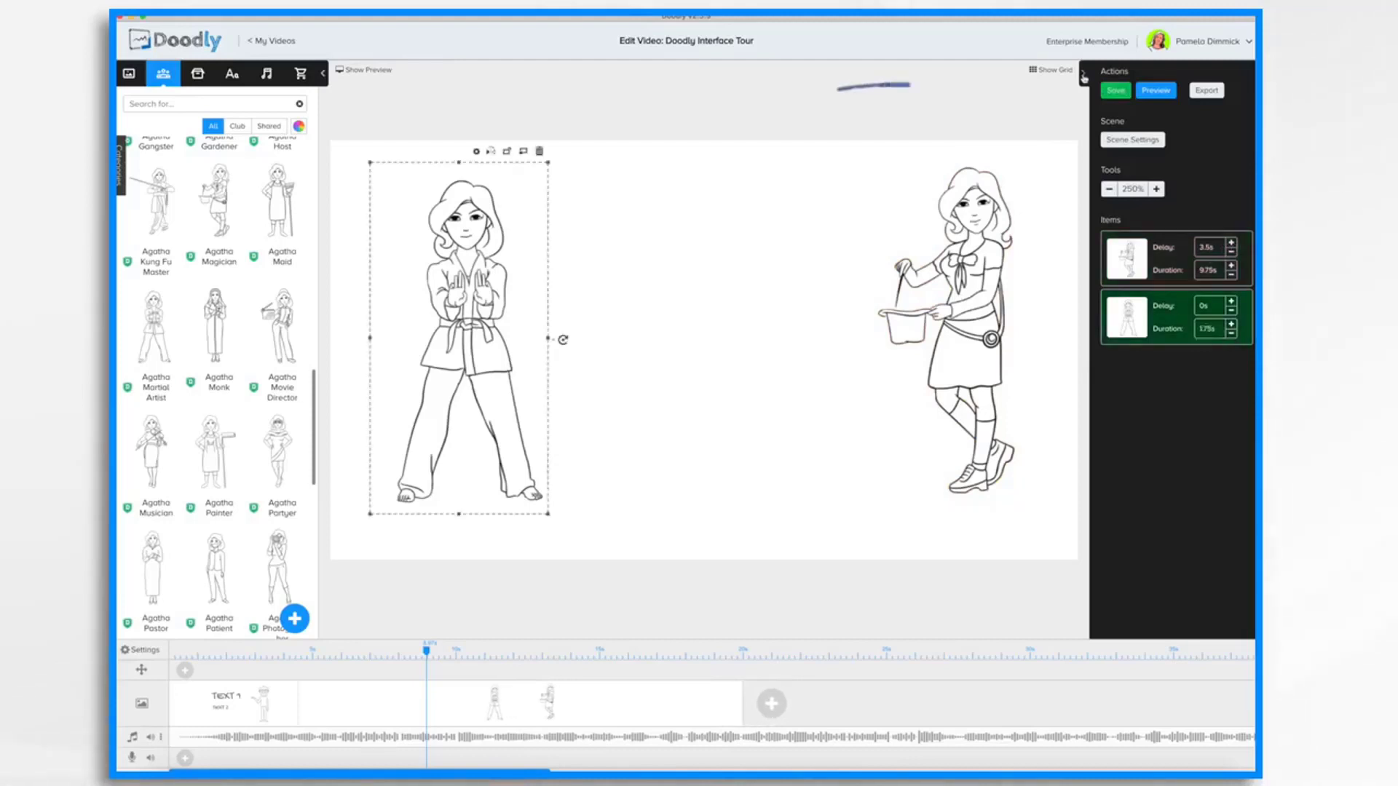
Step: Collapse the scene tools panel and the asset library to enlarge the workspace, and expand both again
click(1083, 74)
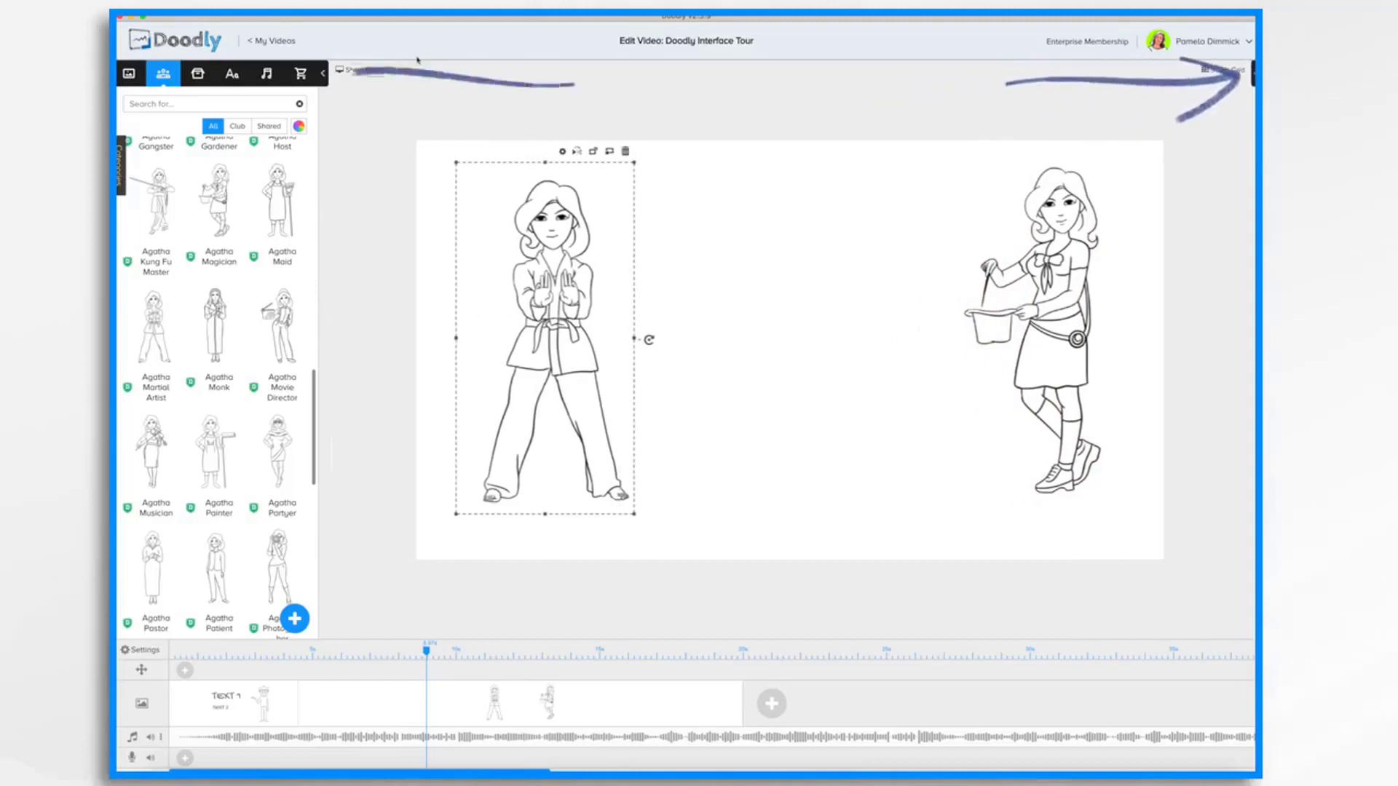
click(322, 73)
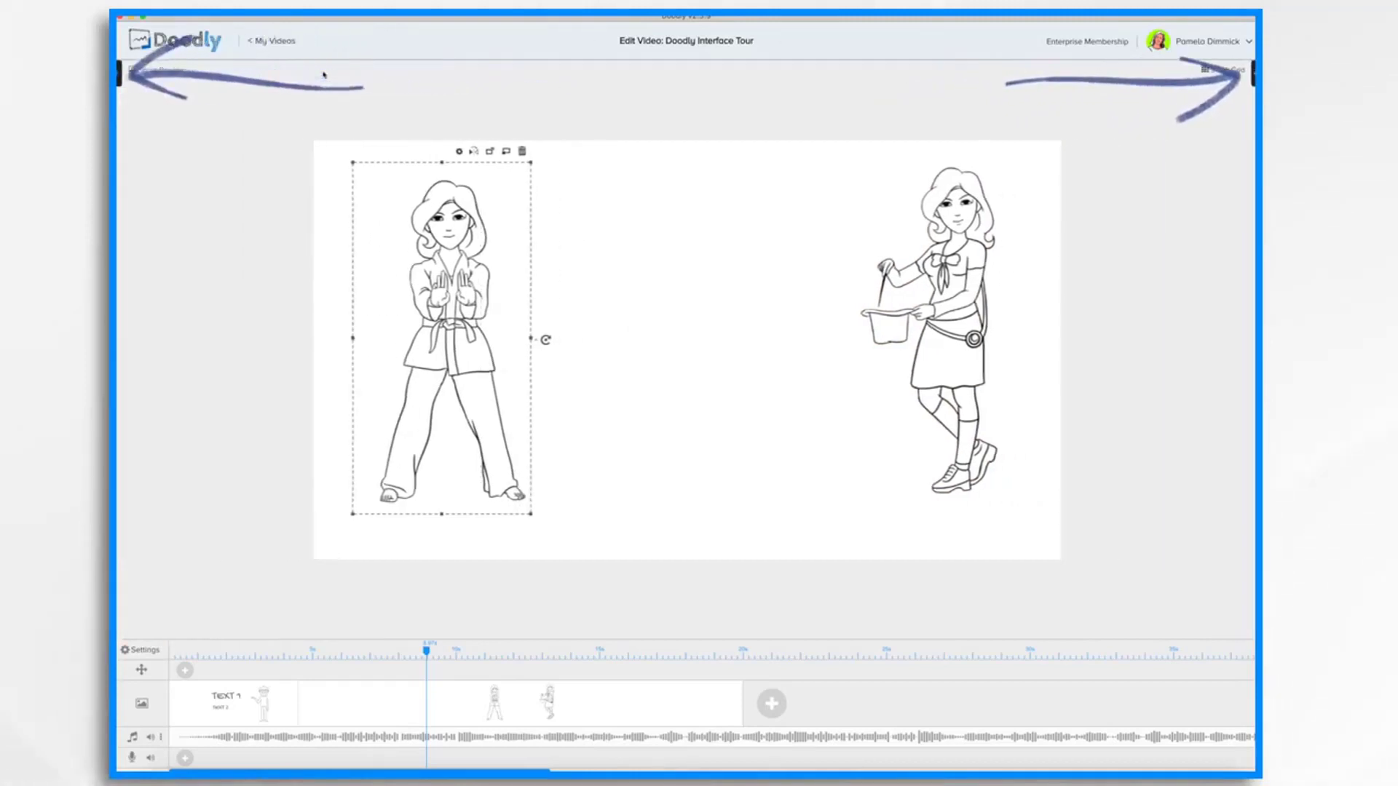
click(119, 73)
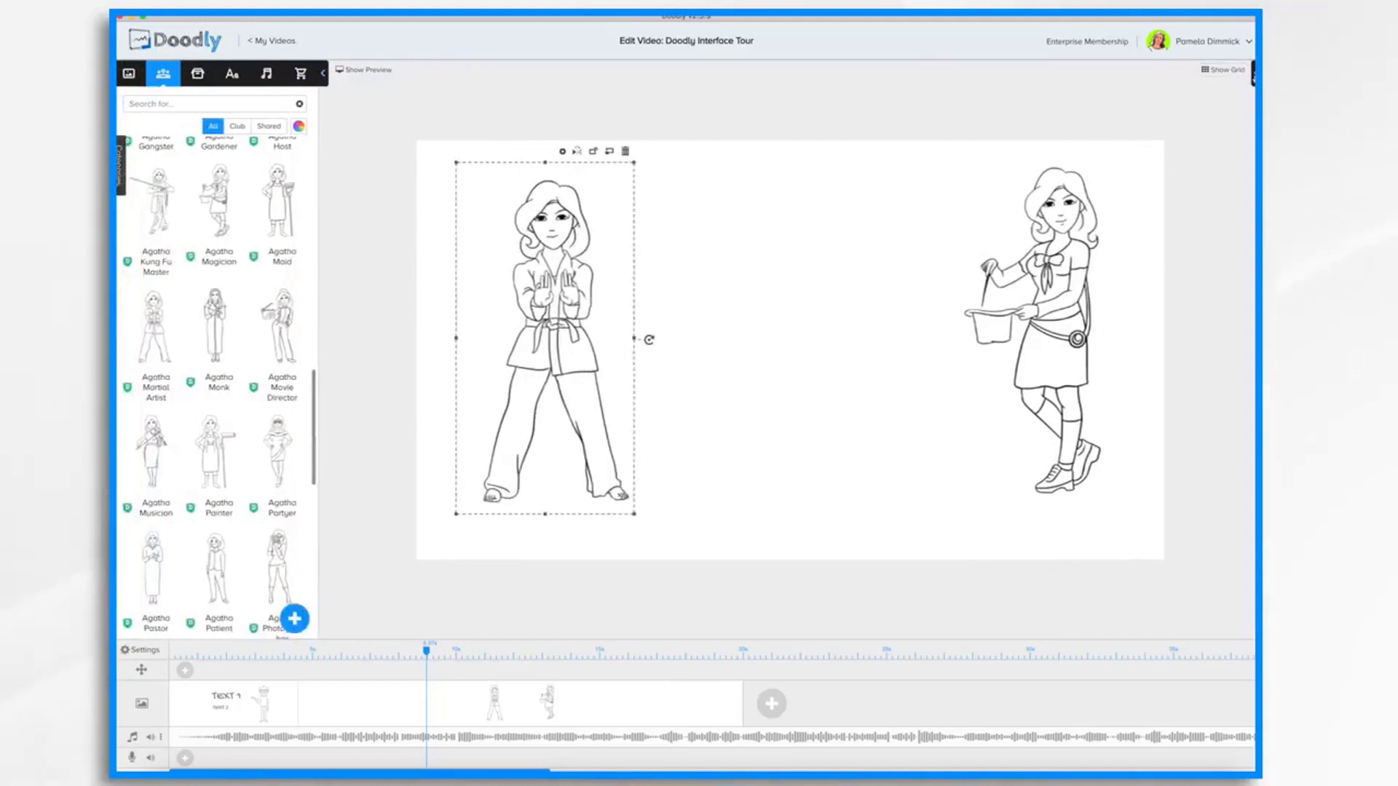
click(1254, 75)
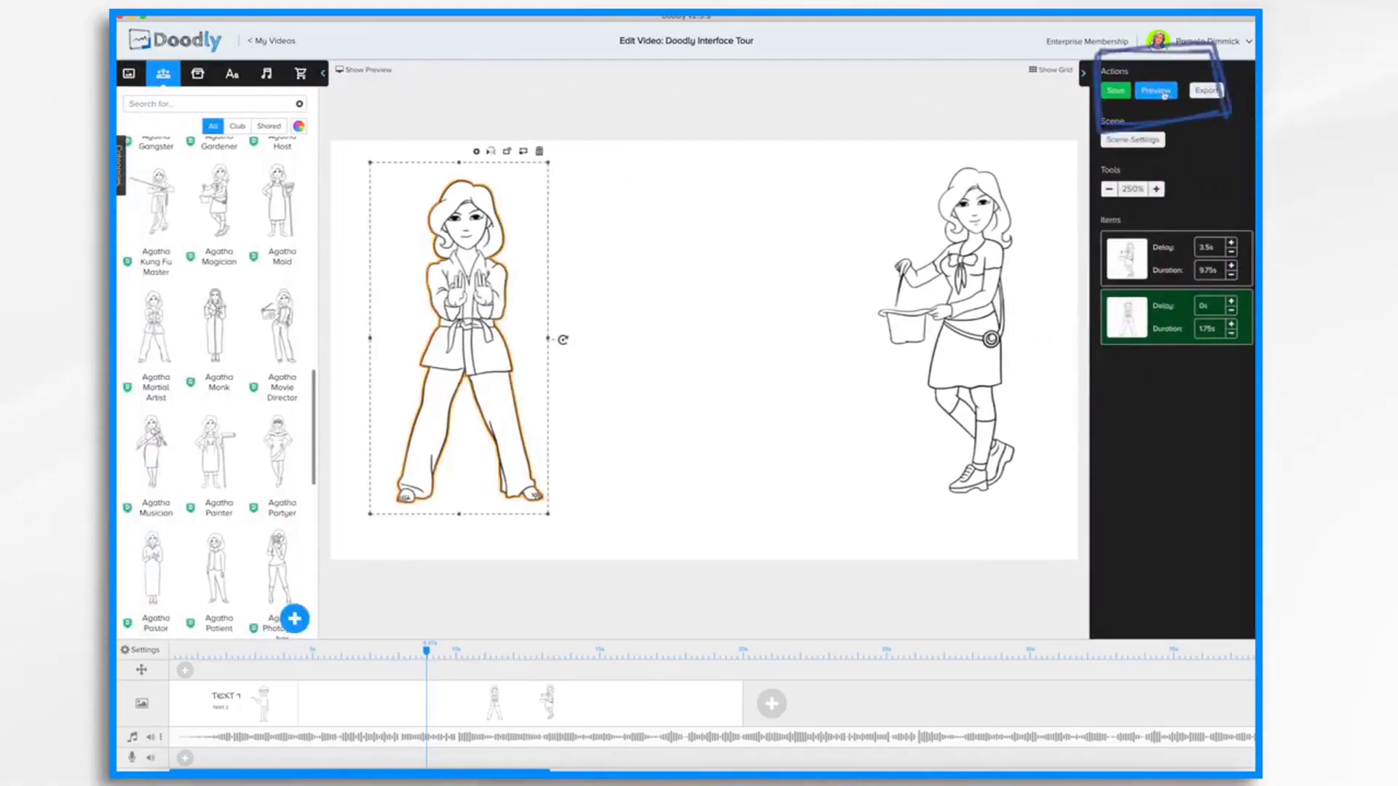
Step: Preview the video, show the preview pane beside the canvas, play the first scene and scrub the playhead to 5 s
click(1162, 91)
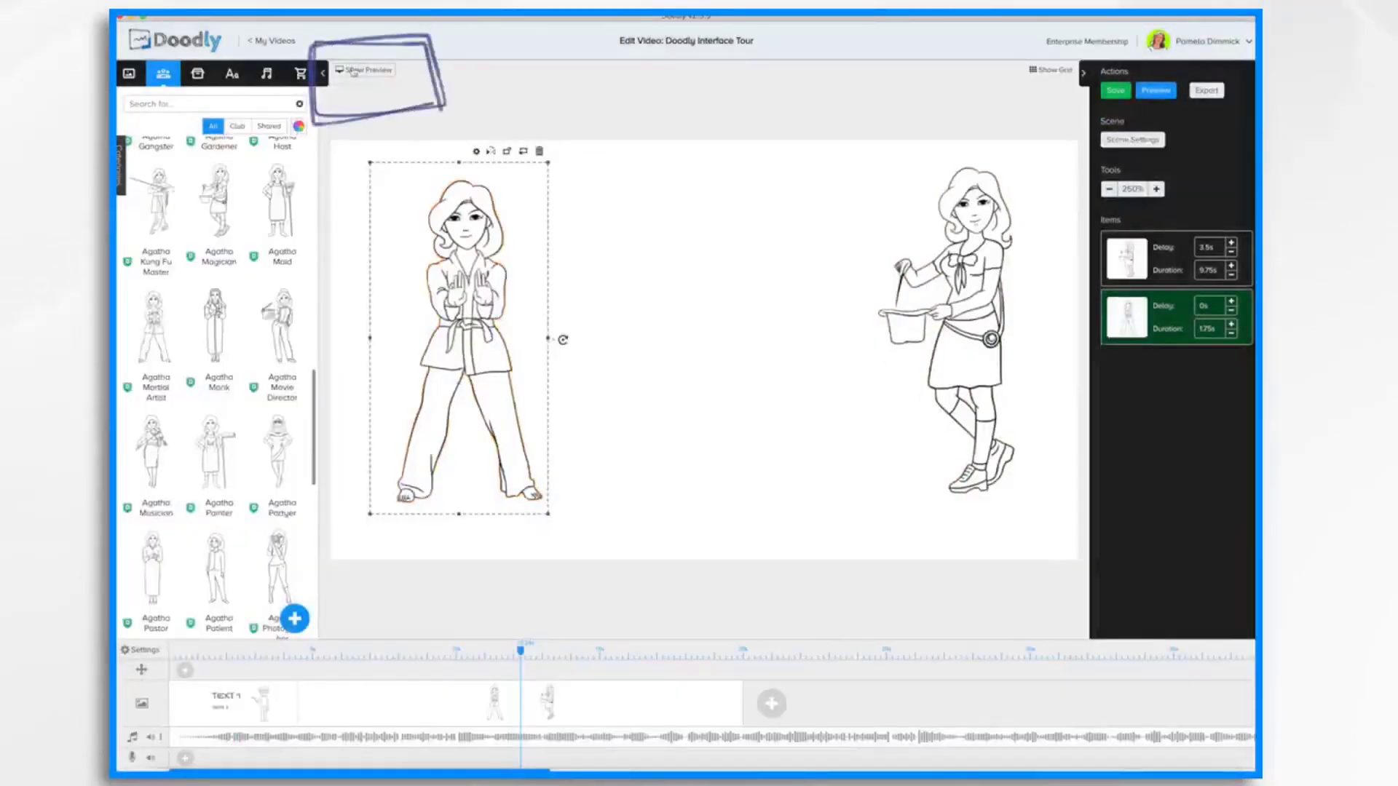
click(353, 71)
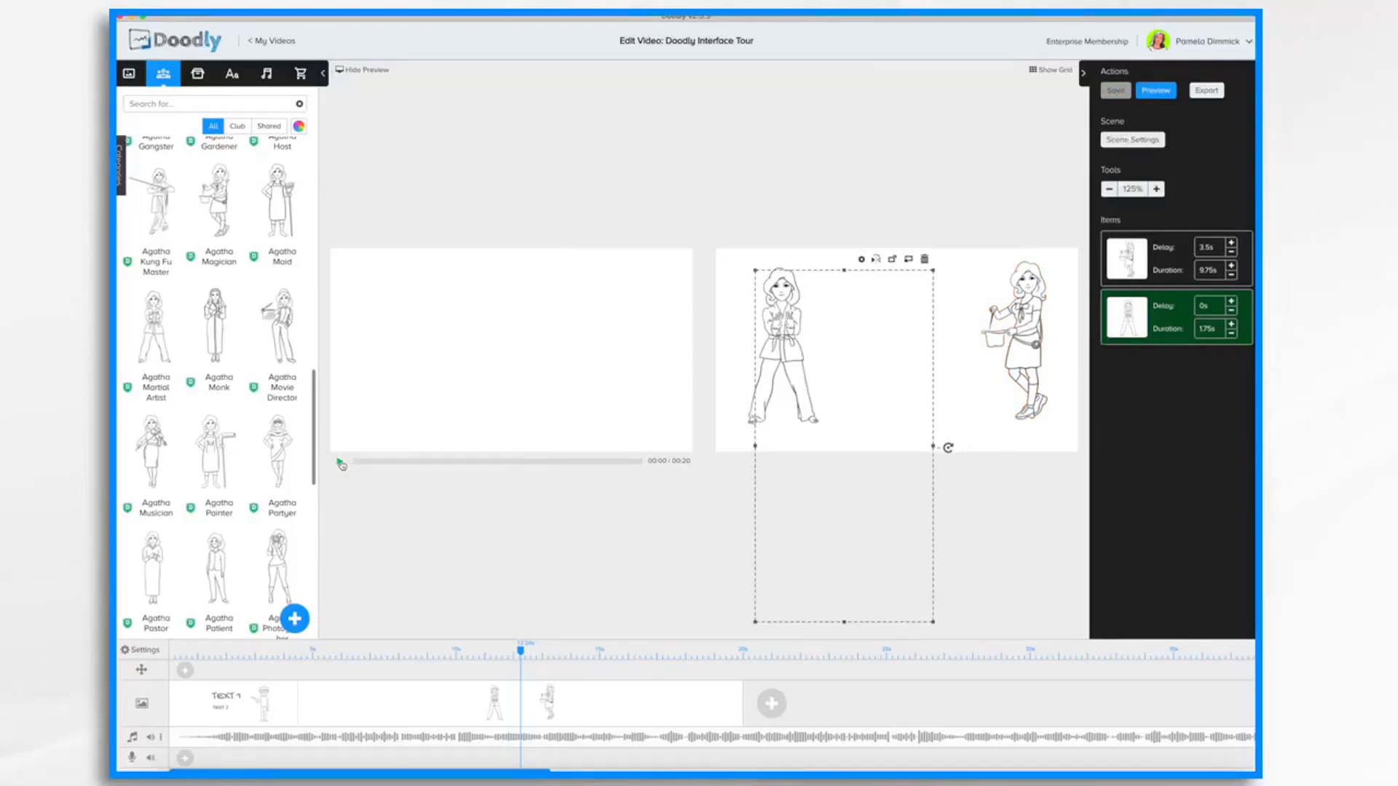
click(340, 463)
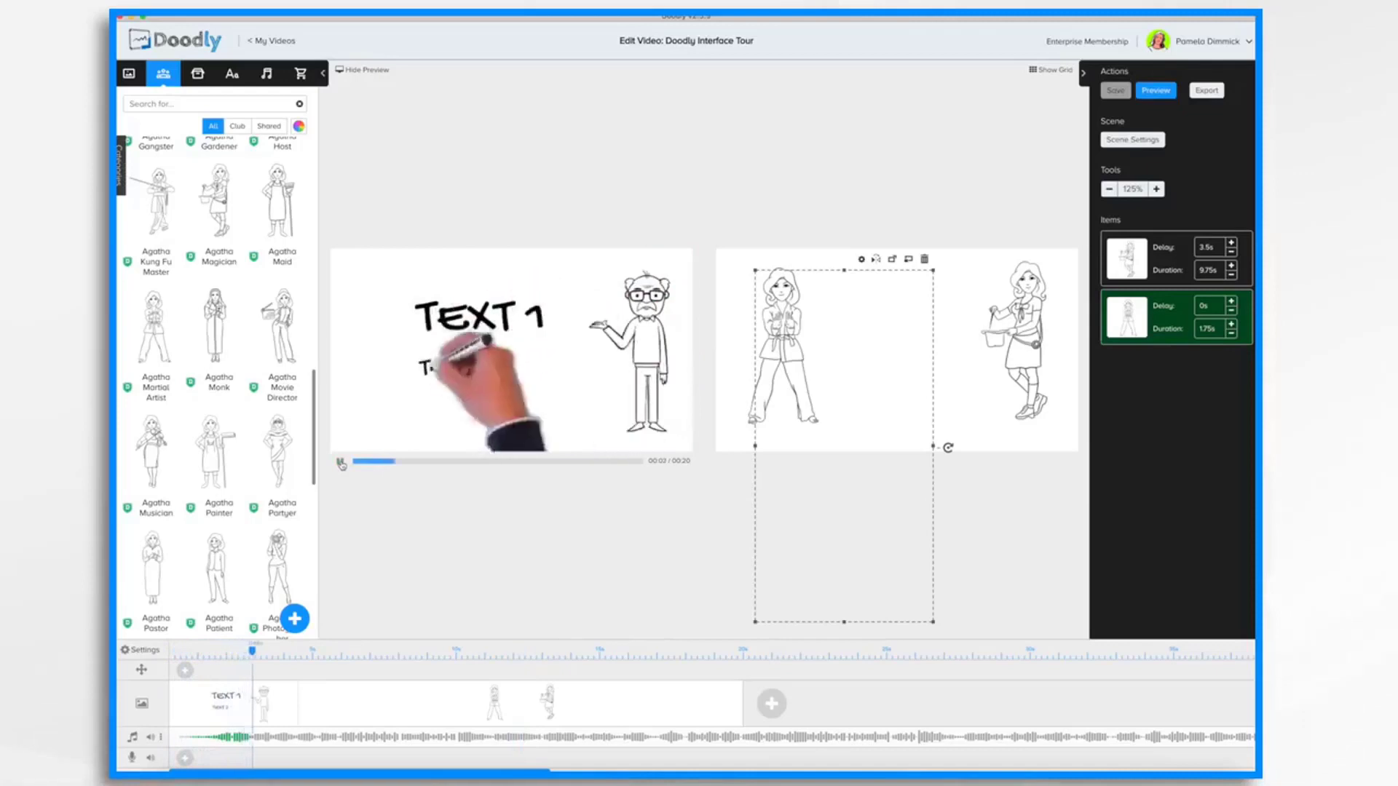
click(340, 462)
mouse_move(312, 650)
mouse_down()
mouse_move(215, 650)
mouse_move(227, 650)
mouse_up()
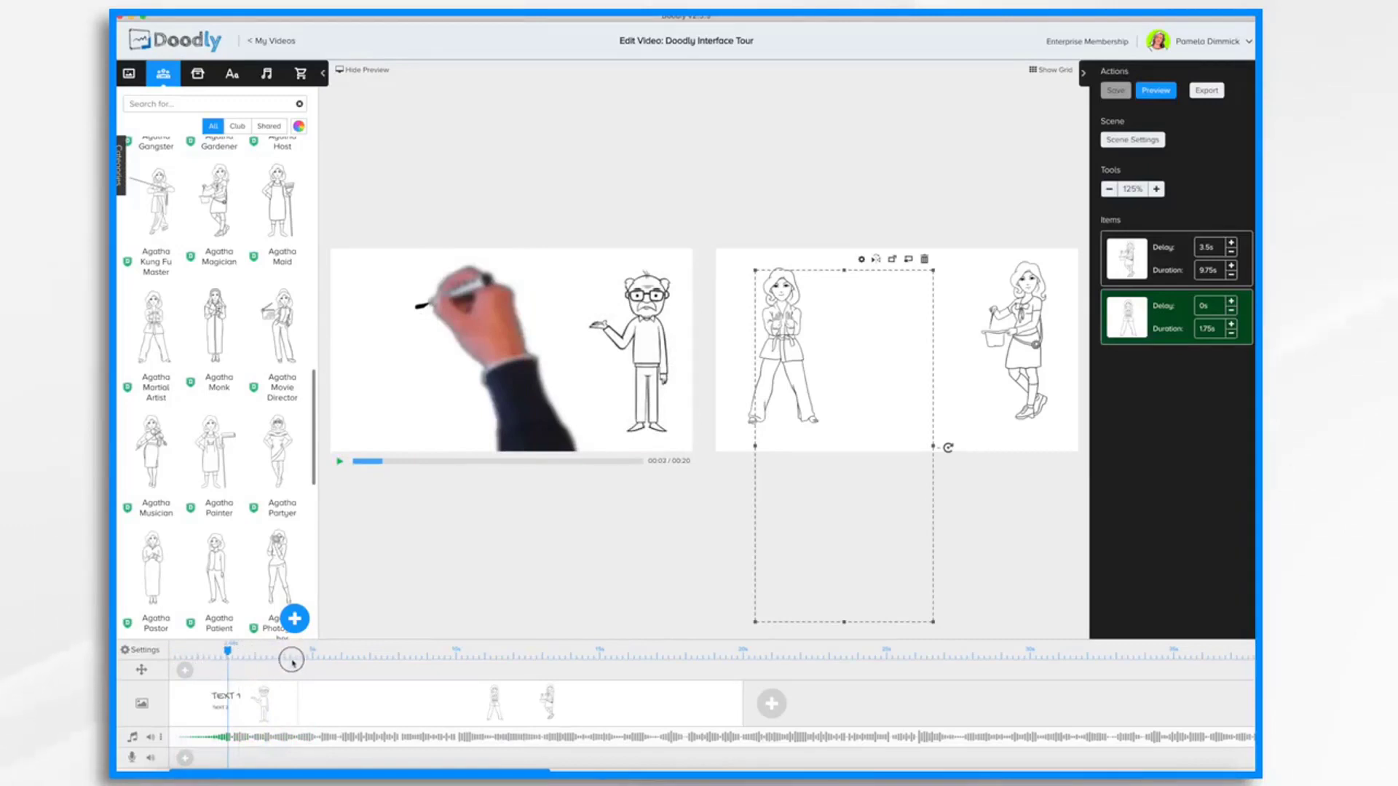
mouse_move(270, 650)
mouse_down()
mouse_move(194, 654)
mouse_move(599, 656)
mouse_move(228, 659)
mouse_move(313, 656)
mouse_up()
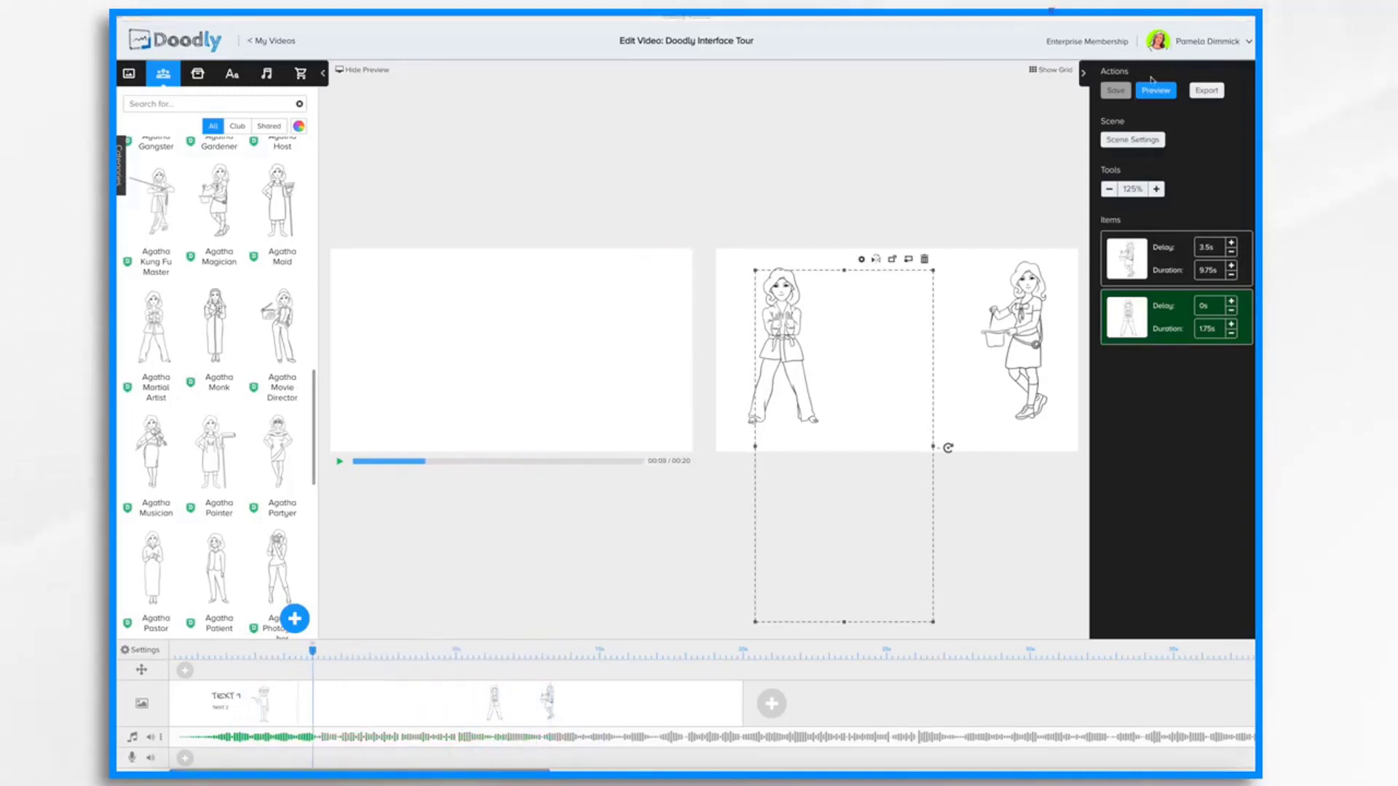
Step: Look at the options in the account menu
click(1216, 44)
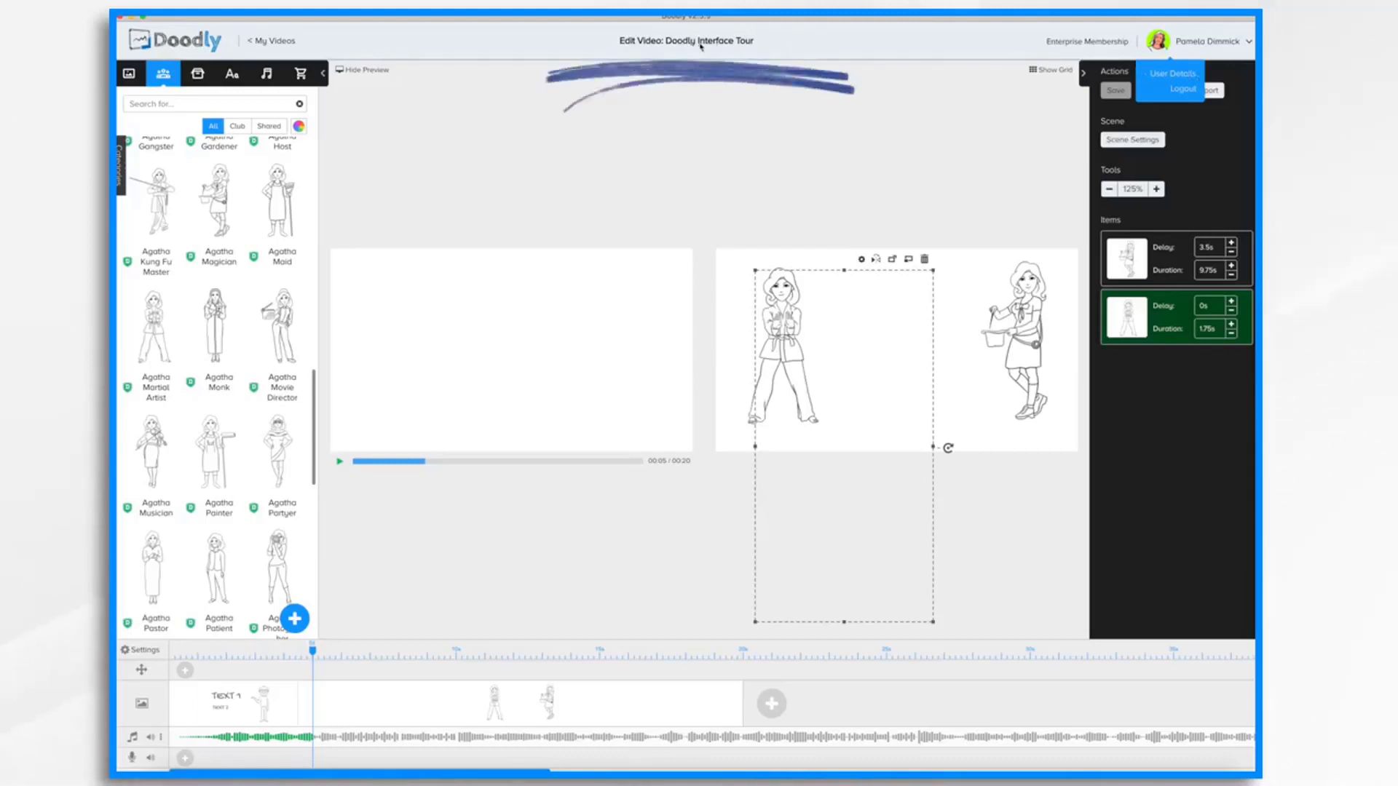
Step: Delete the word "Tour" from the end of the video title and enter it again
click(701, 47)
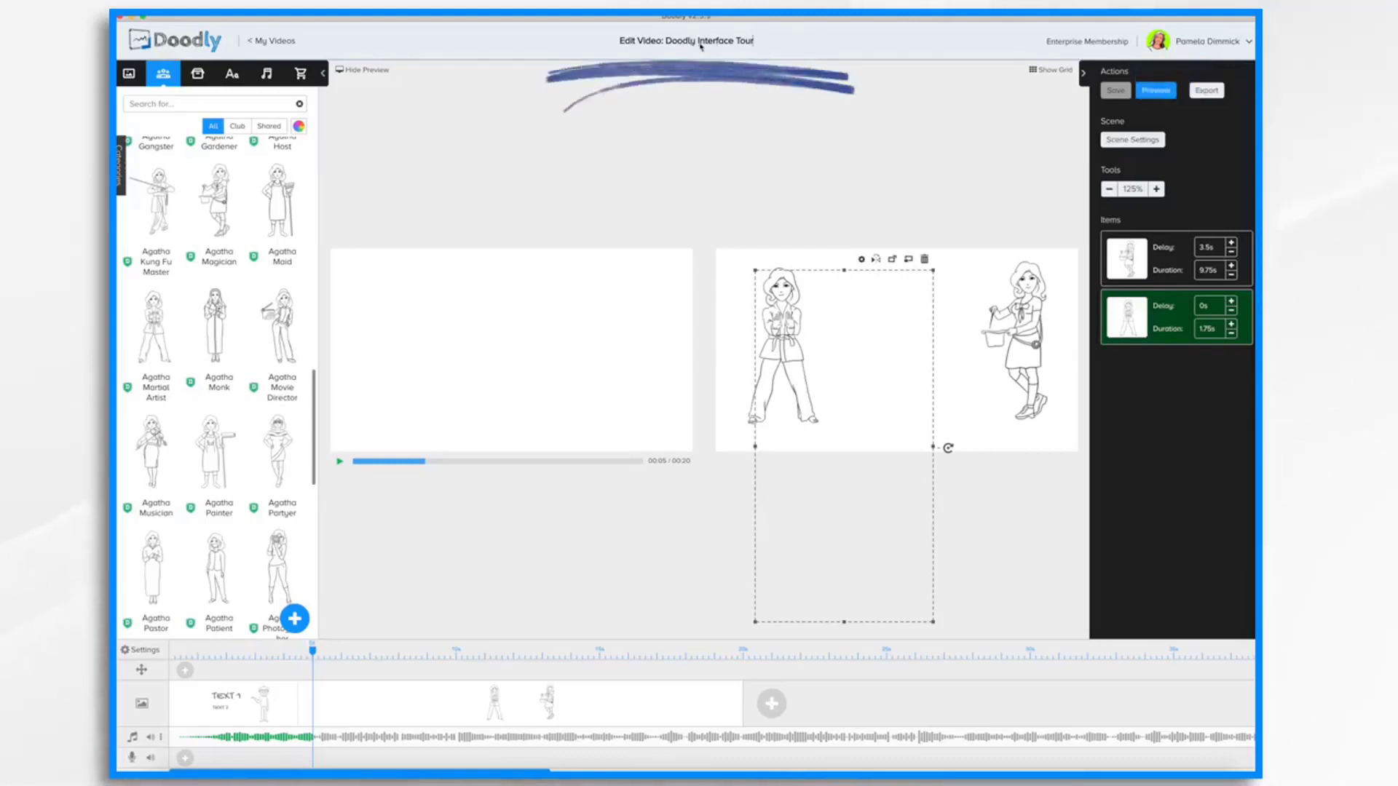
key(BackSpace)
key(BackSpace)
key(BackSpace)
key(BackSpace)
key(BackSpace)
key(BackSpace)
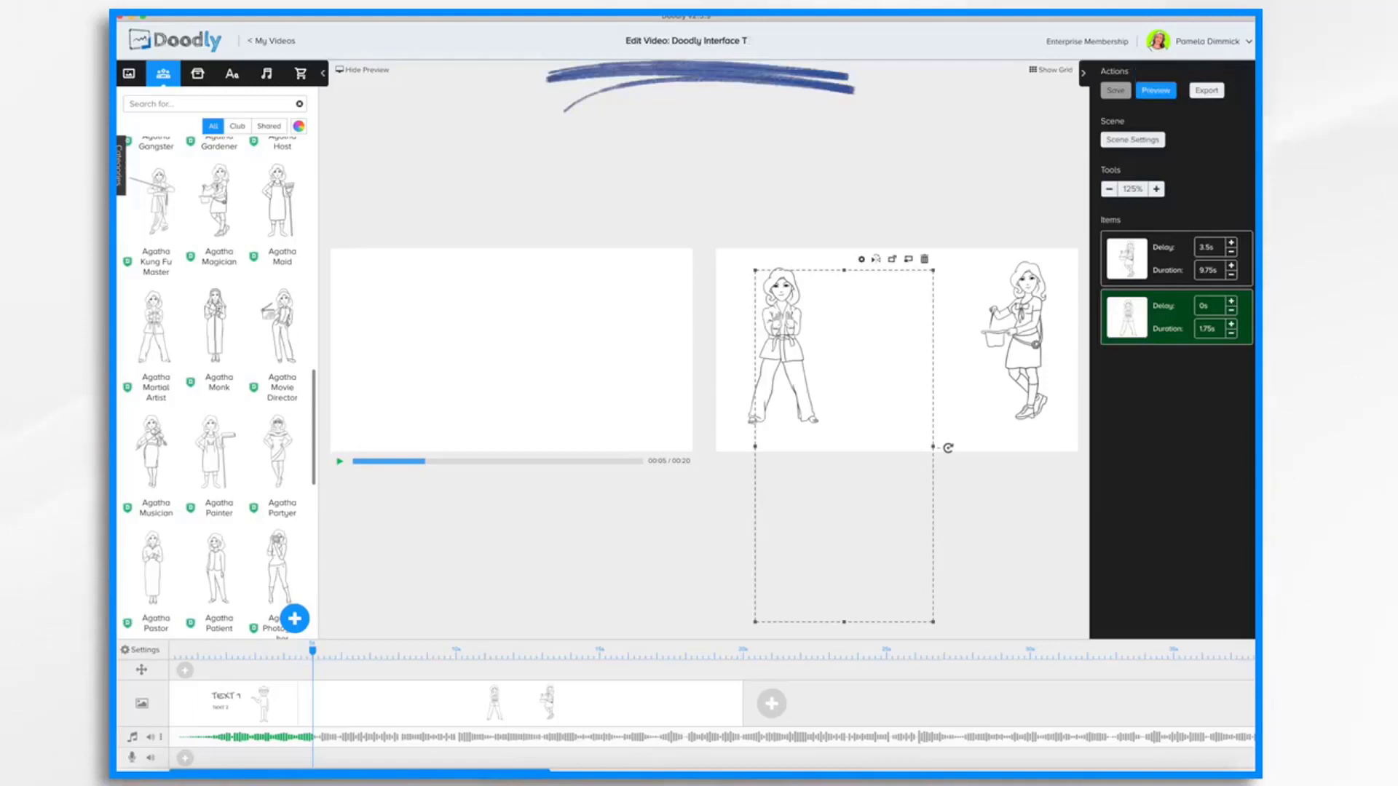
text(Tour)
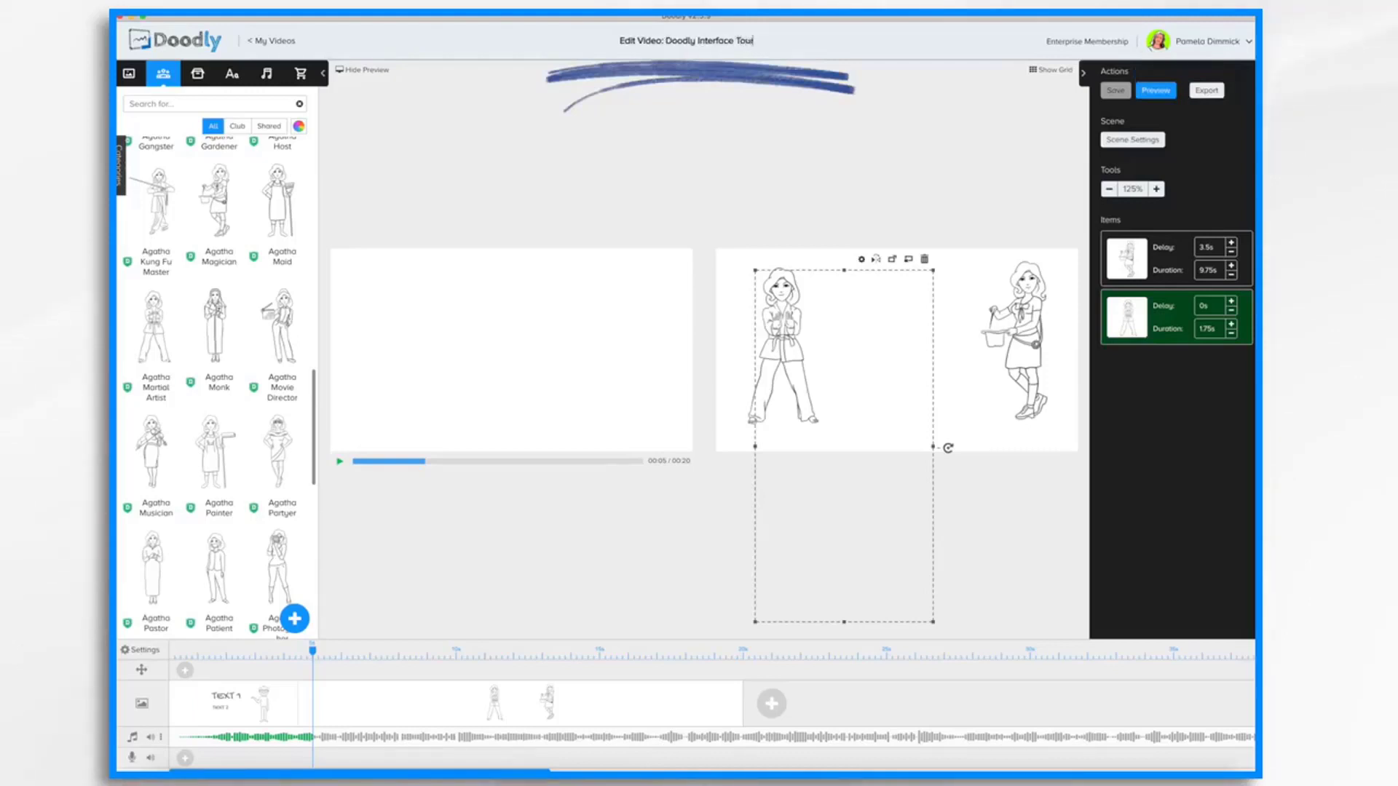
Step: Leave the interface tour project and preview the Doodly Board Types video through to its custom background image scene
click(277, 42)
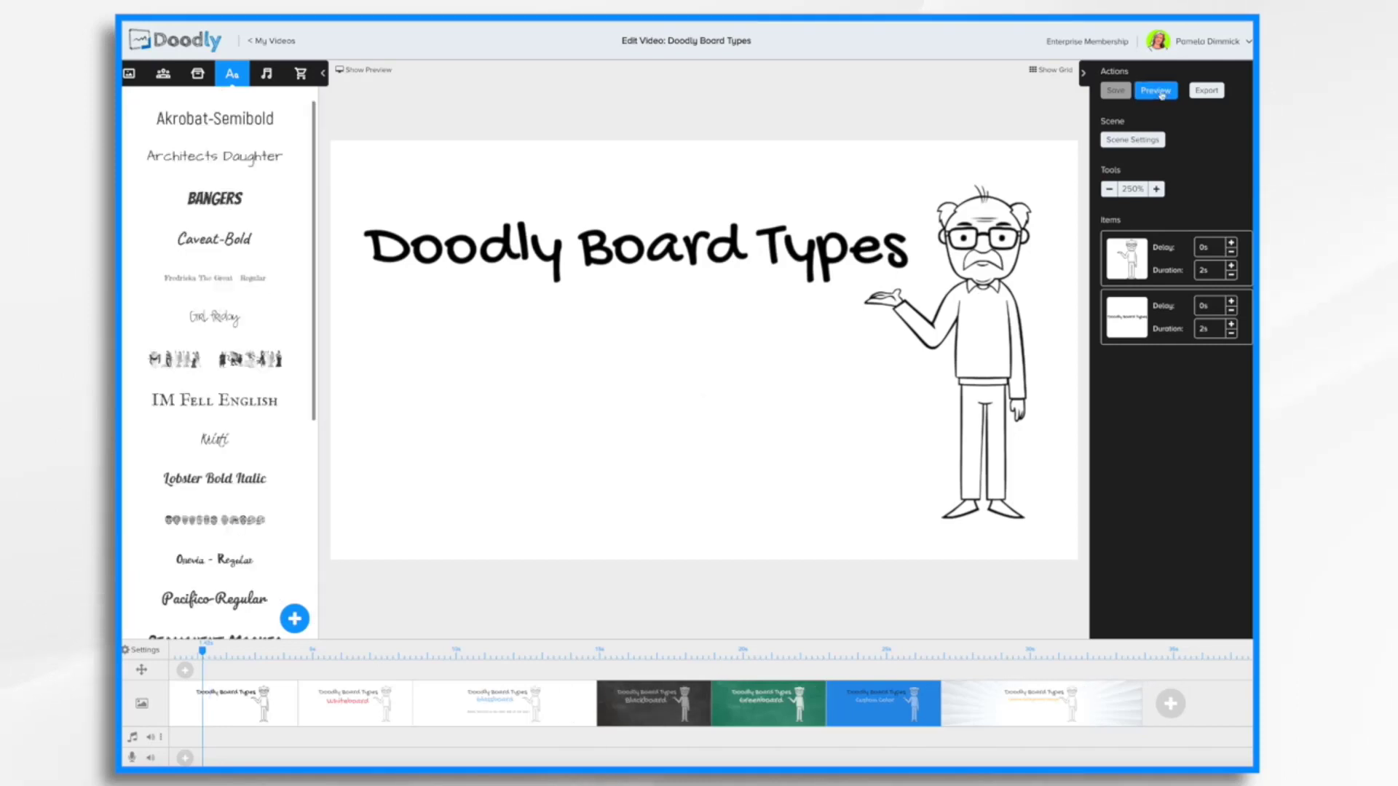
click(1158, 91)
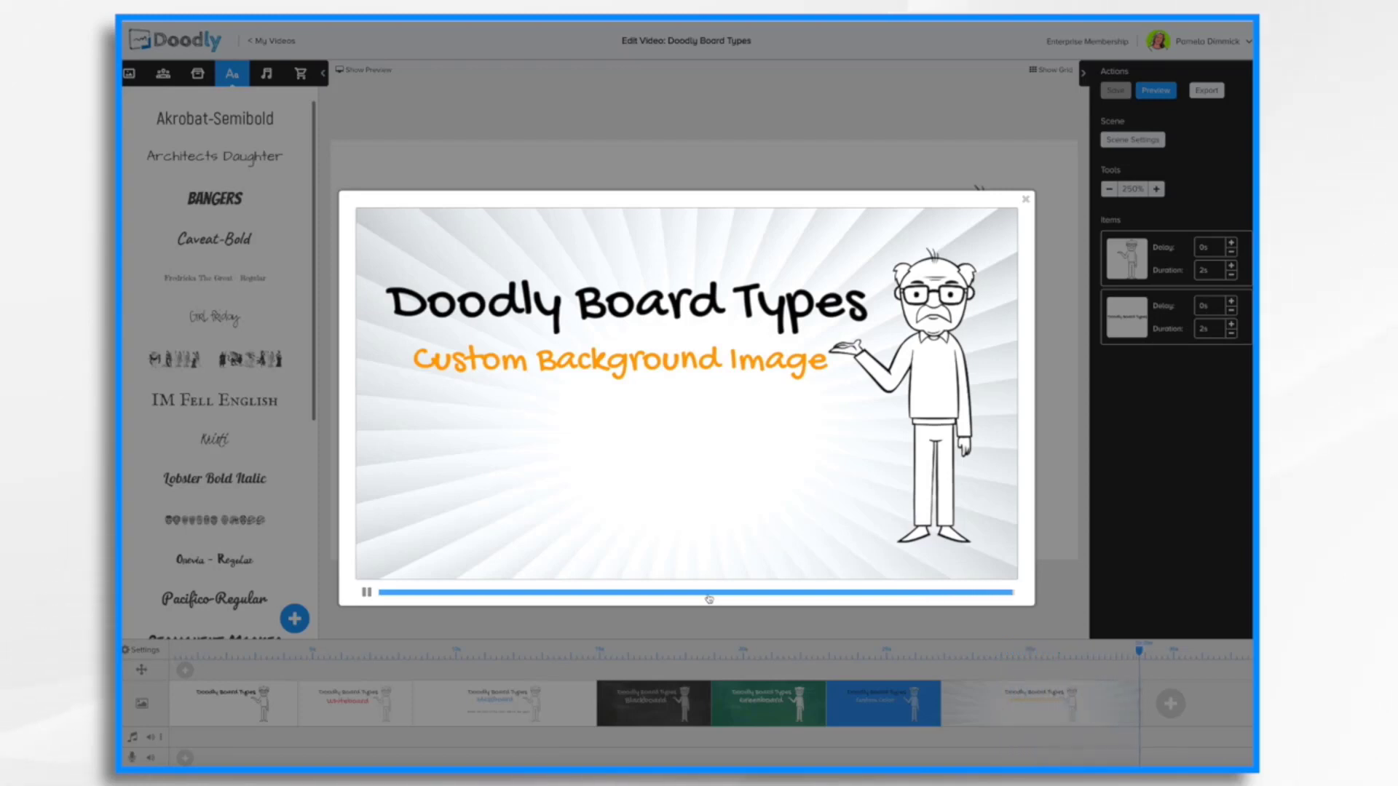
click(1026, 200)
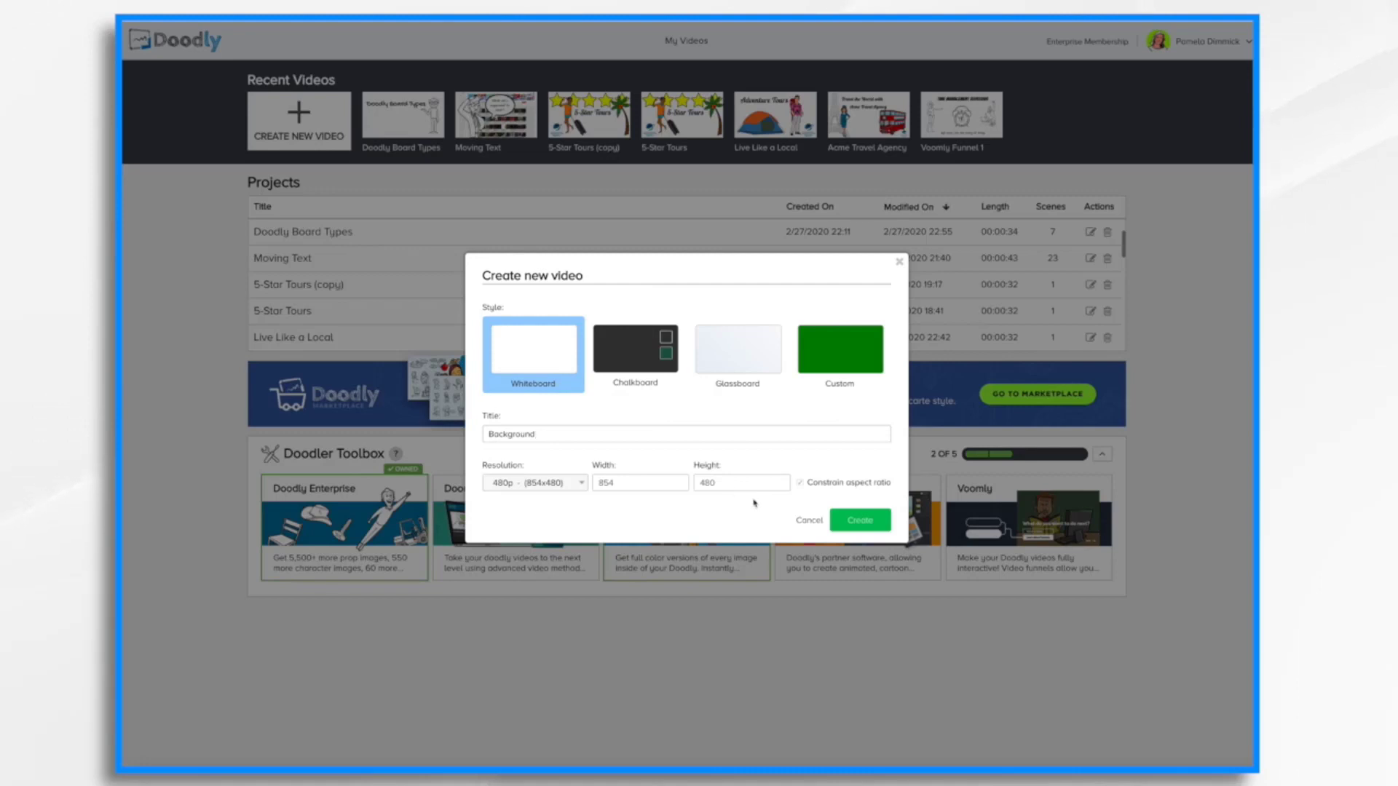
Step: Create the 480p whiteboard video titled Background and add the sunburst text scene to its canvas
click(859, 521)
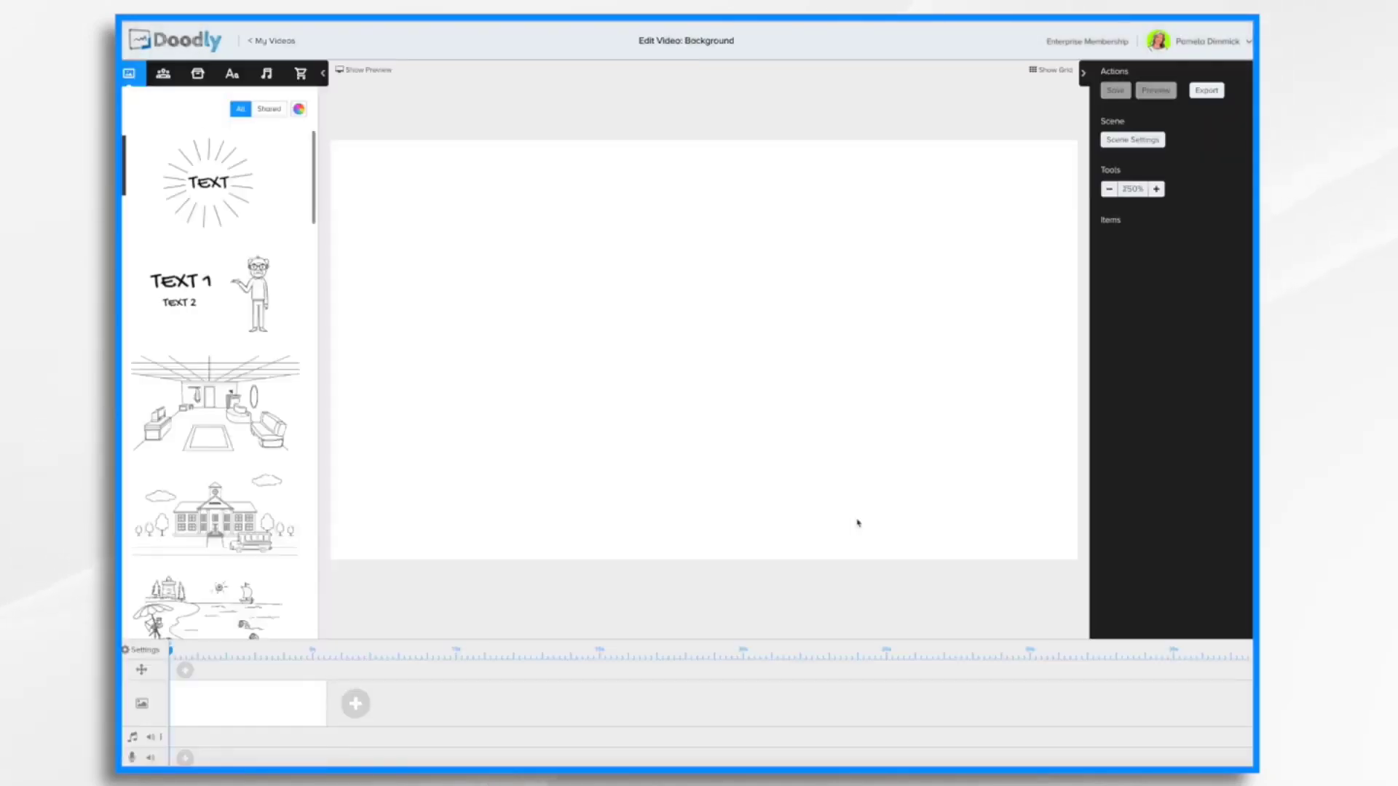
drag(222, 191, 717, 356)
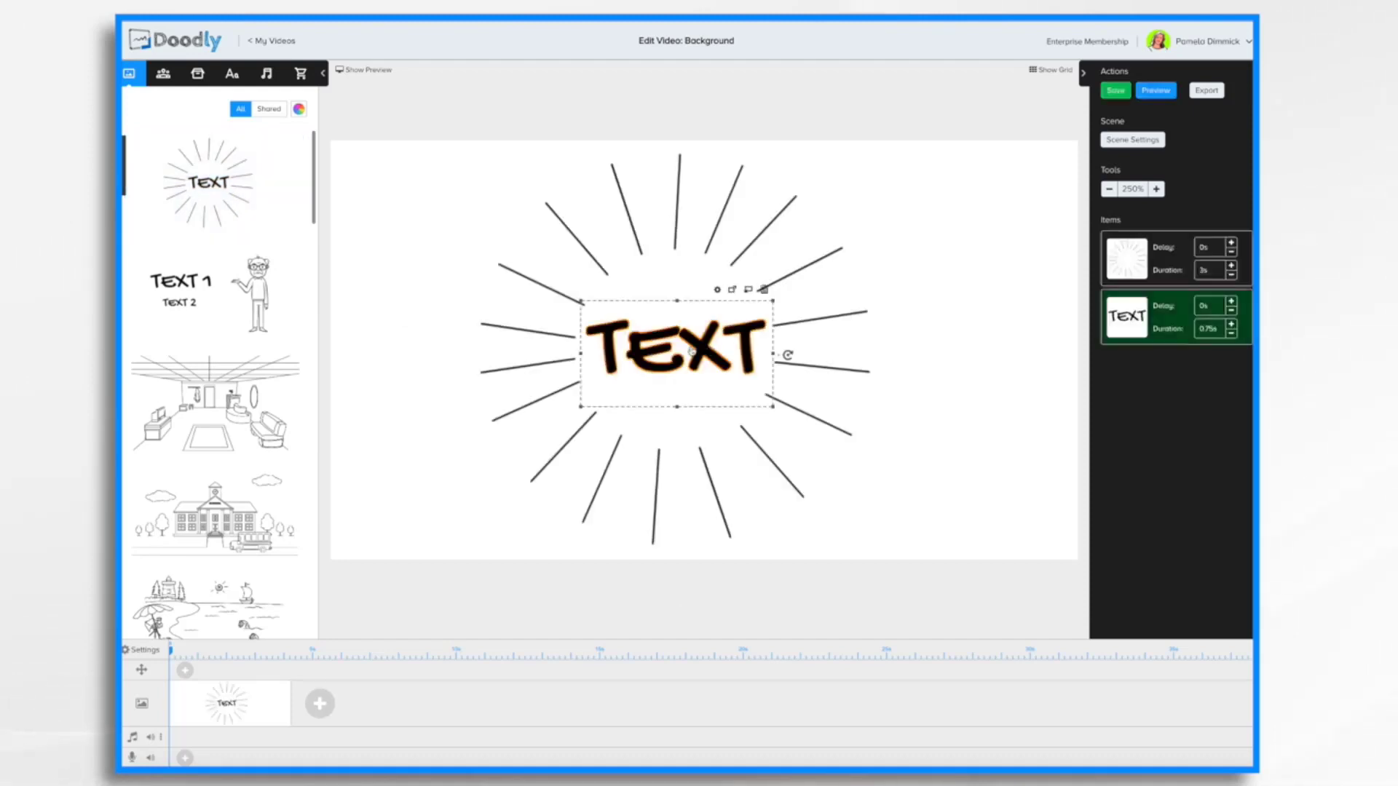
Step: Change the sunburst scene's text to "Background" and preview the video
double_click(716, 351)
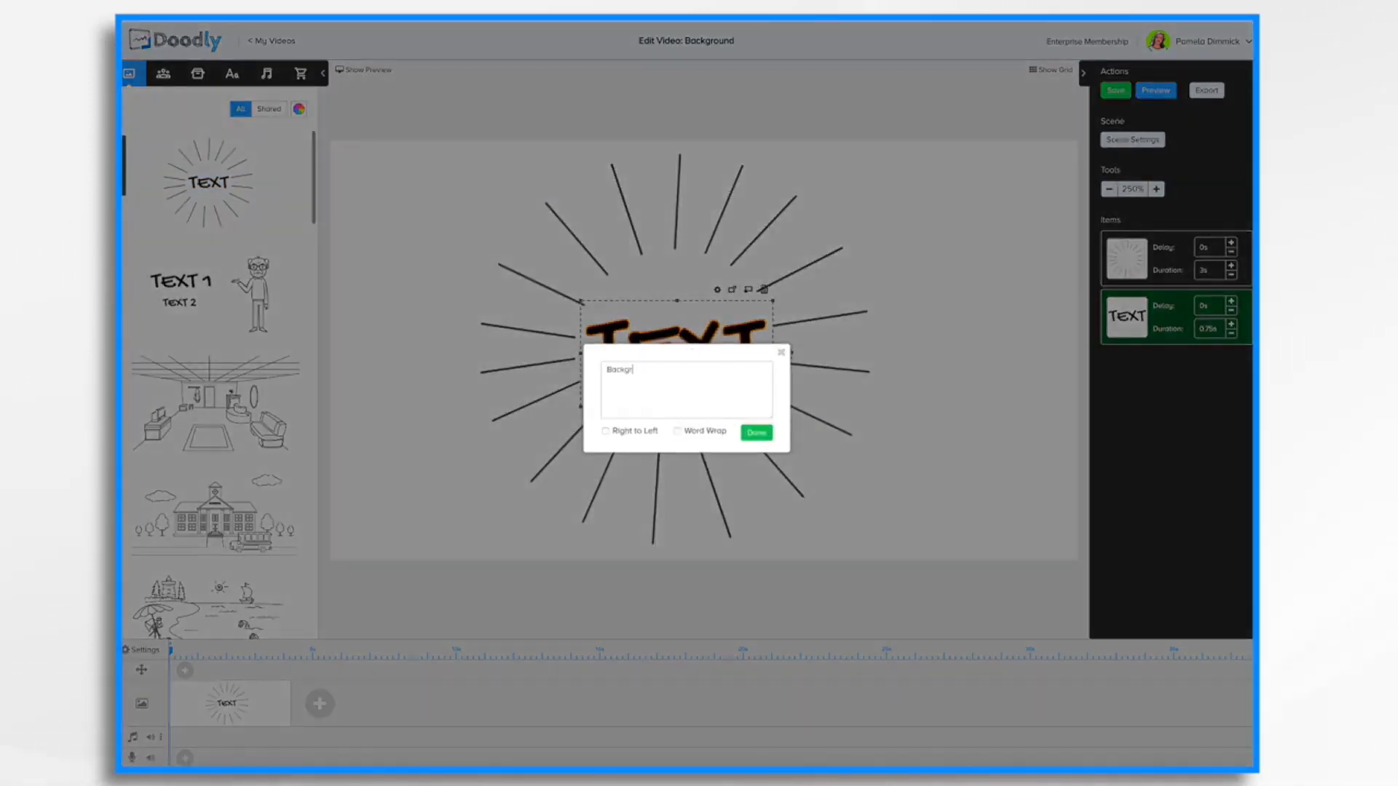
click(756, 433)
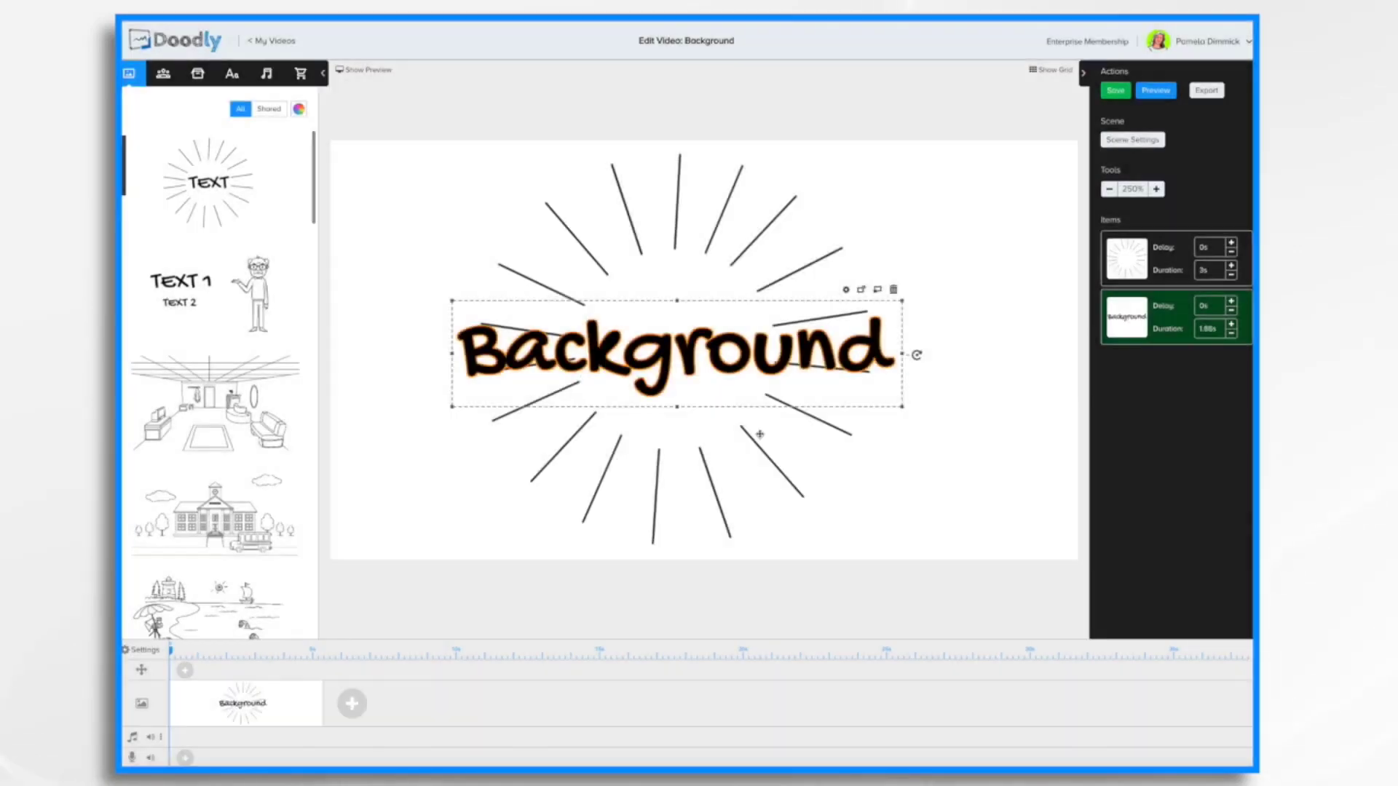
click(1157, 91)
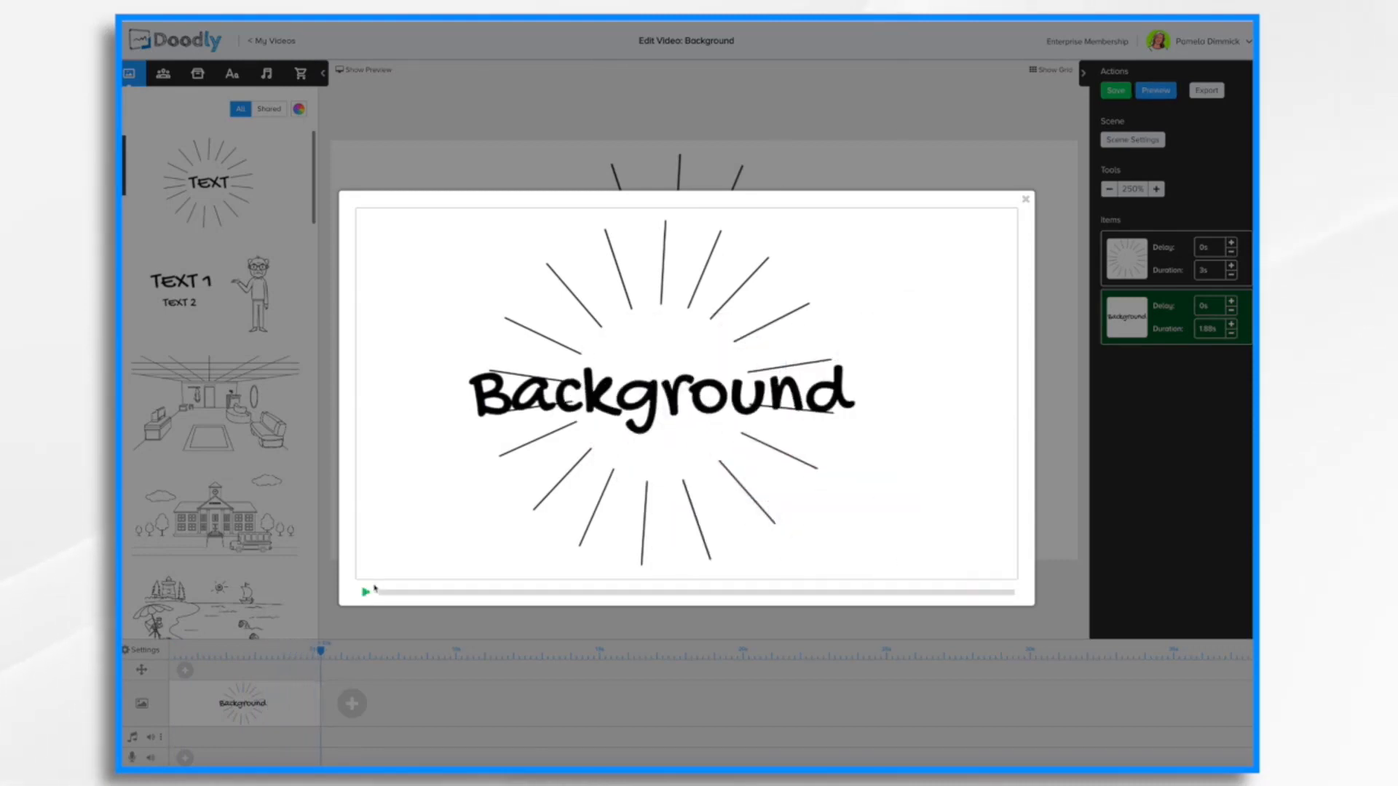
click(1026, 200)
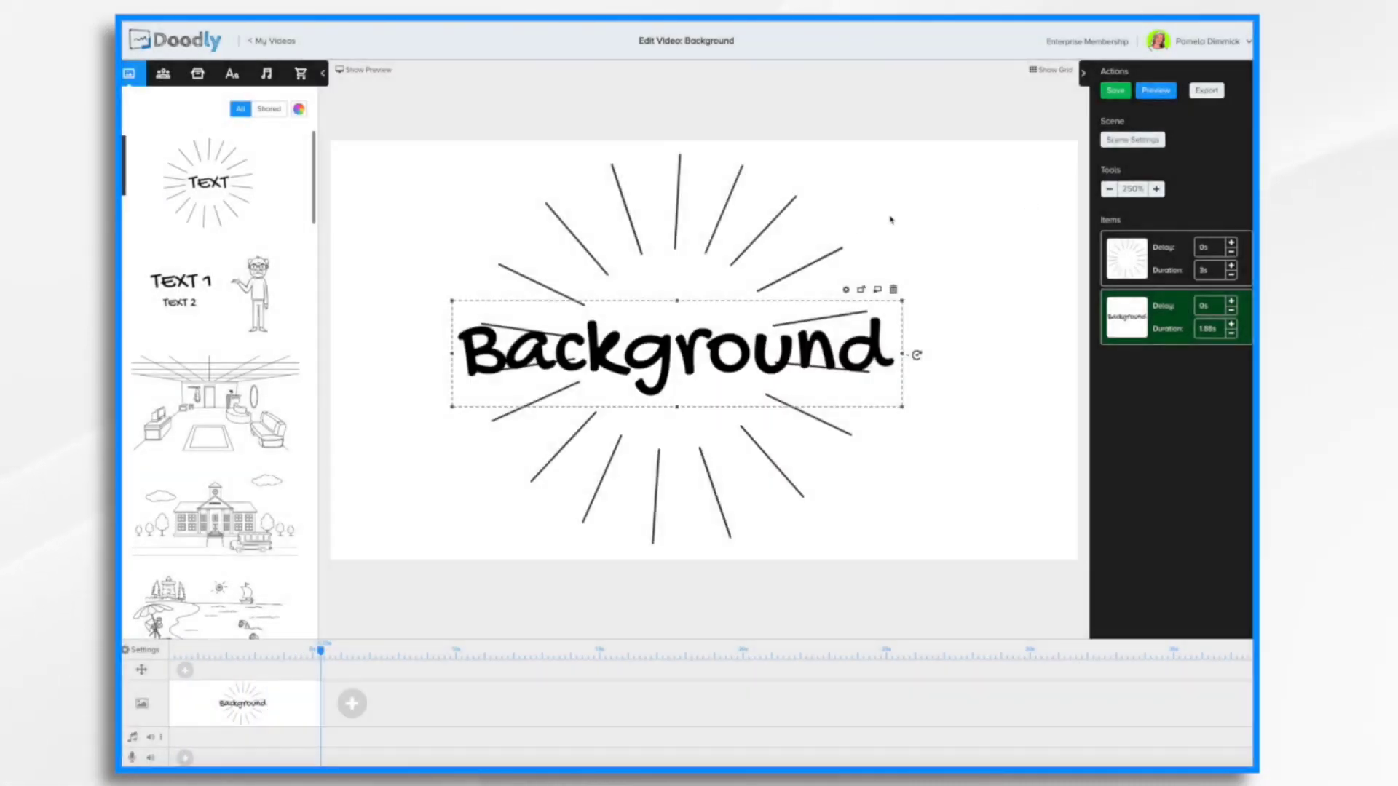
Step: Change the video style to Dark Chalkboard and apply it
click(144, 650)
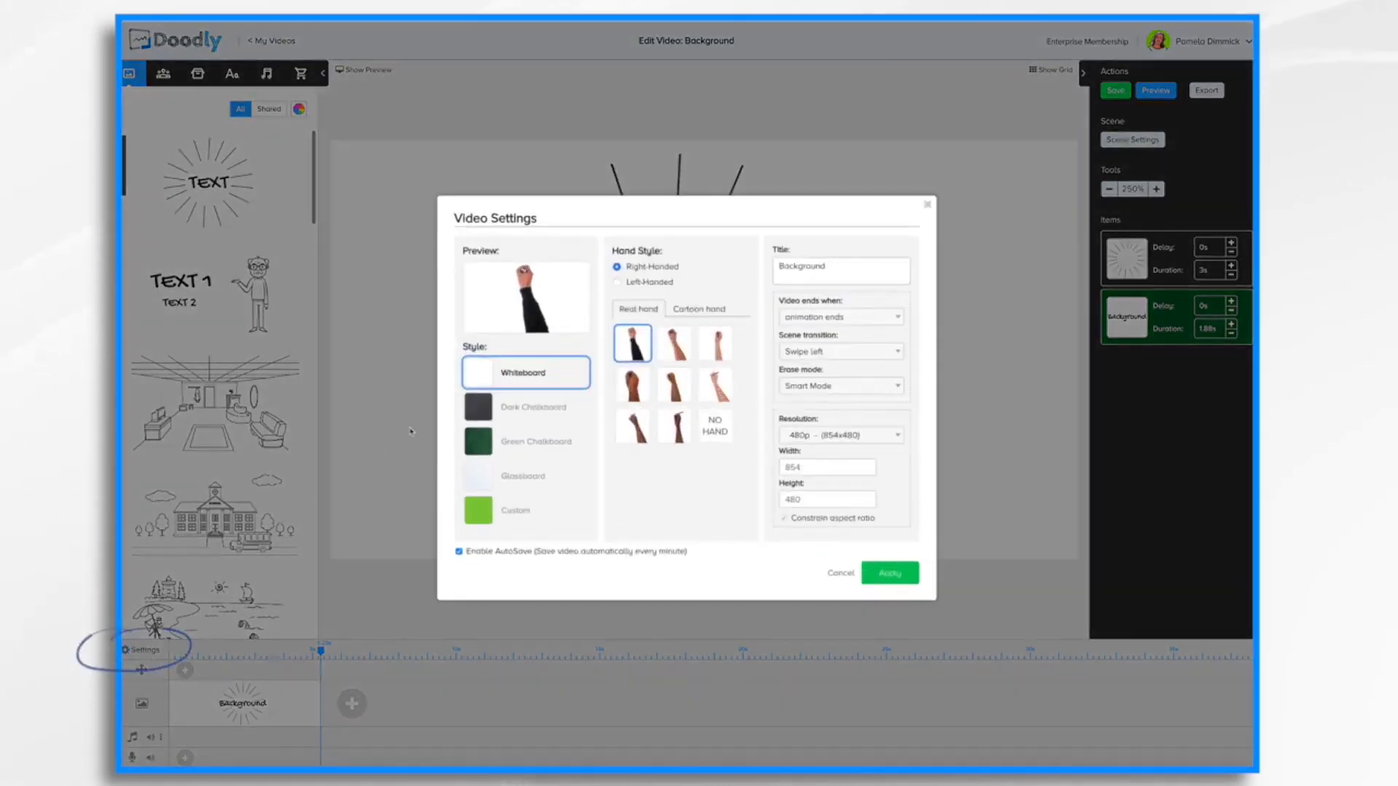
click(496, 410)
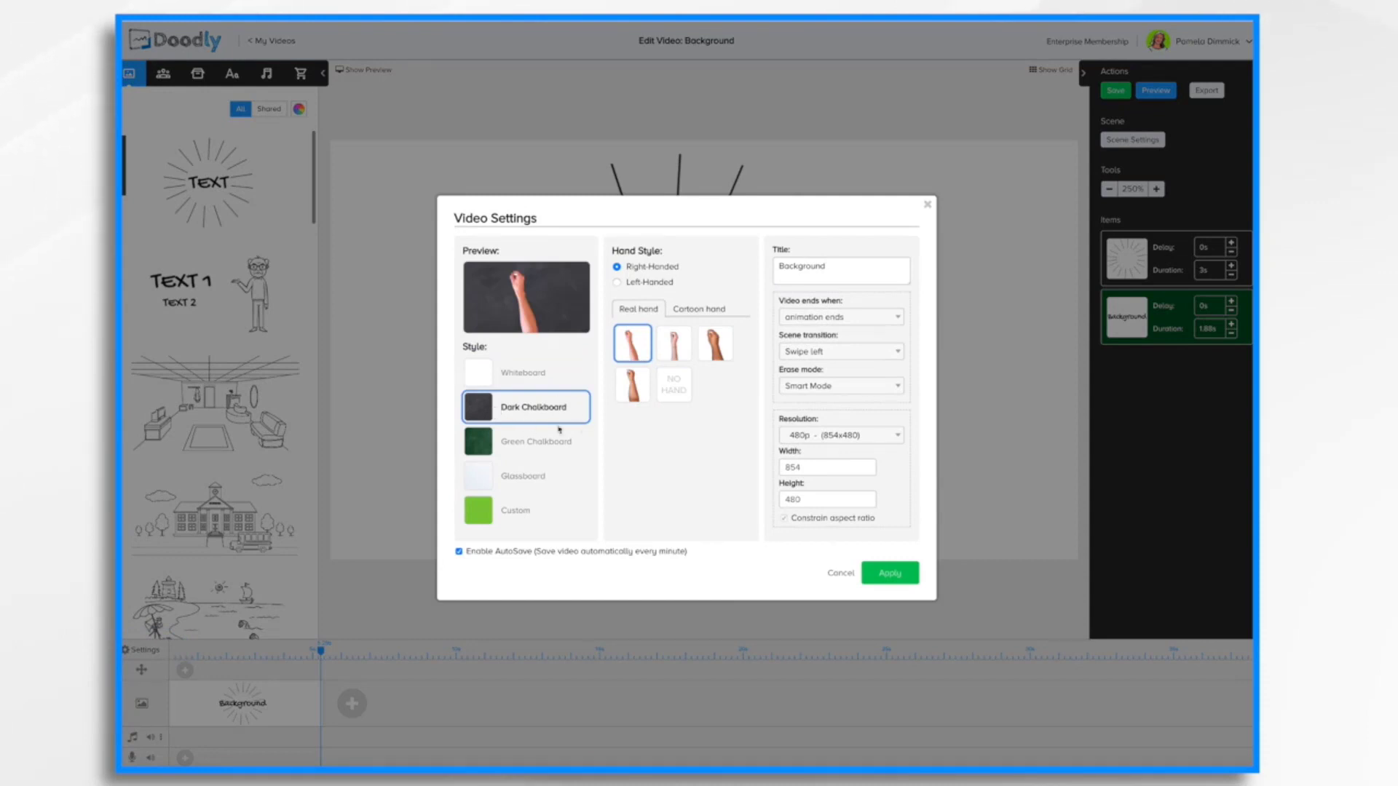
click(902, 575)
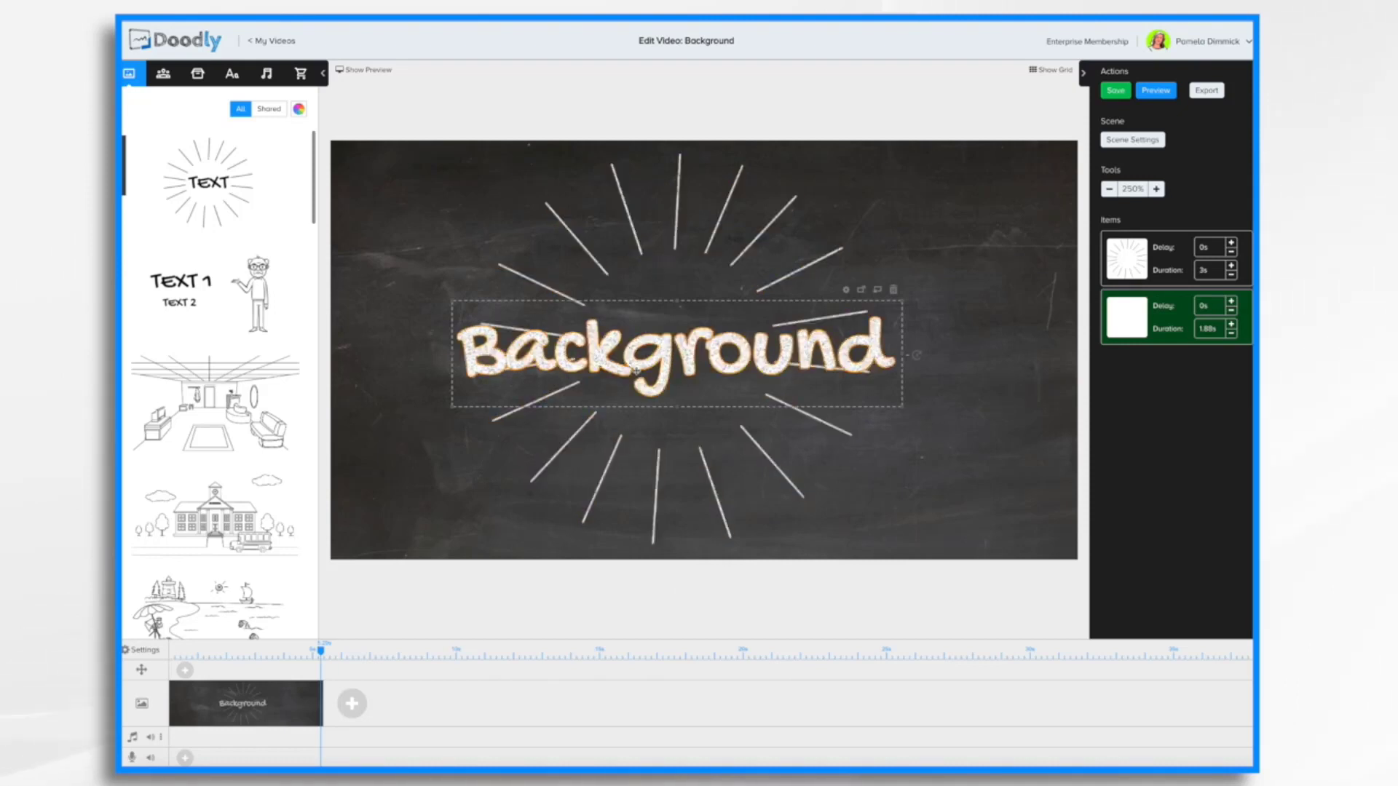
Step: Change the video style to Glassboard and preview the hand drawing from behind the text
click(146, 651)
click(486, 474)
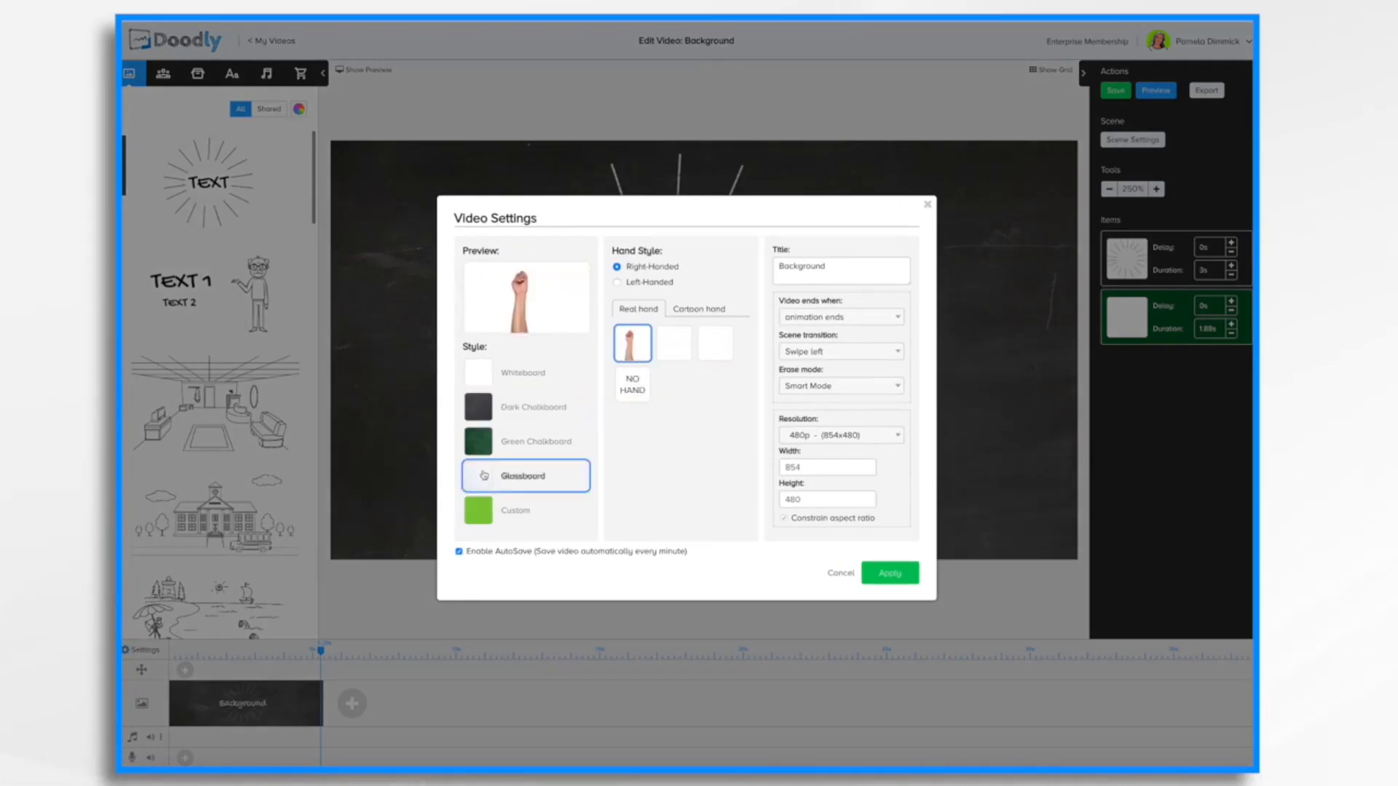
click(895, 576)
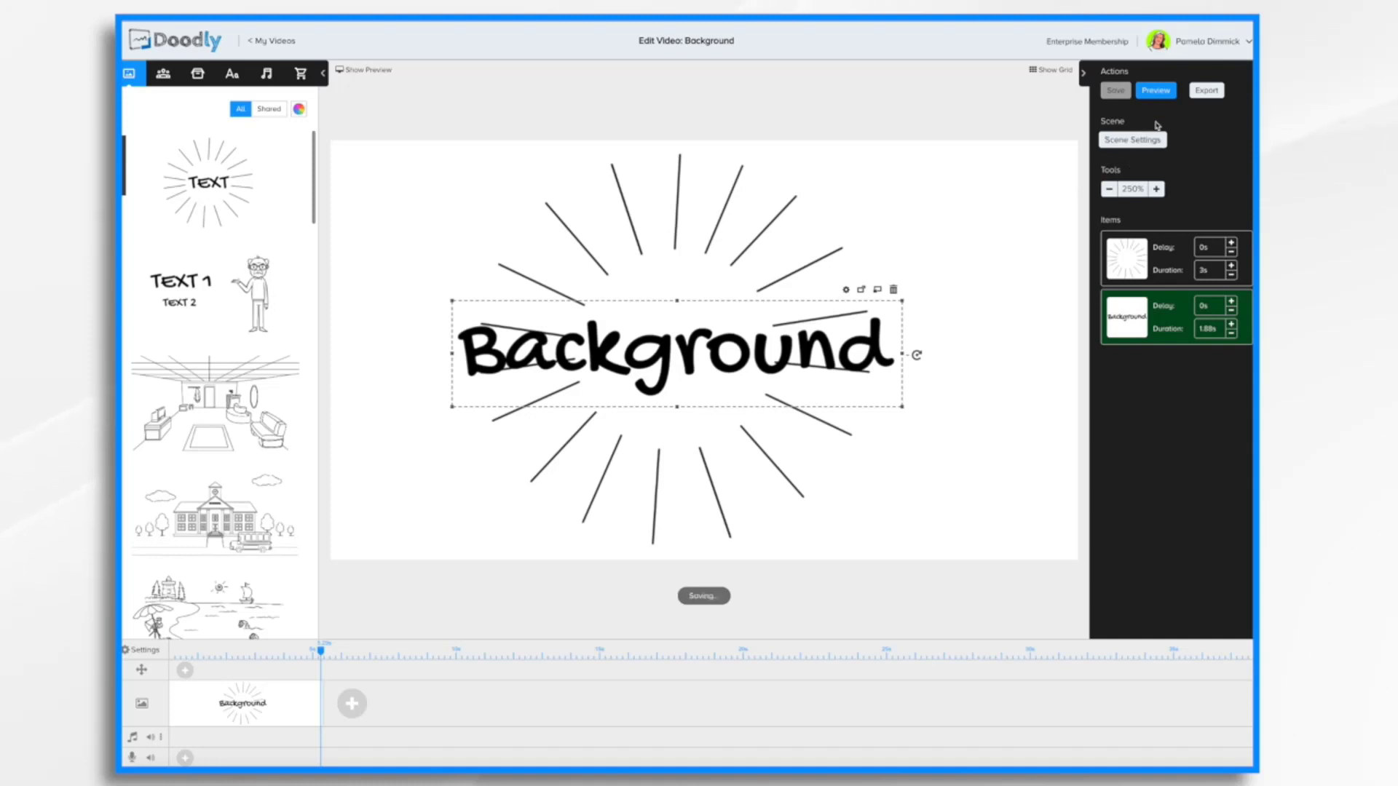
click(1163, 91)
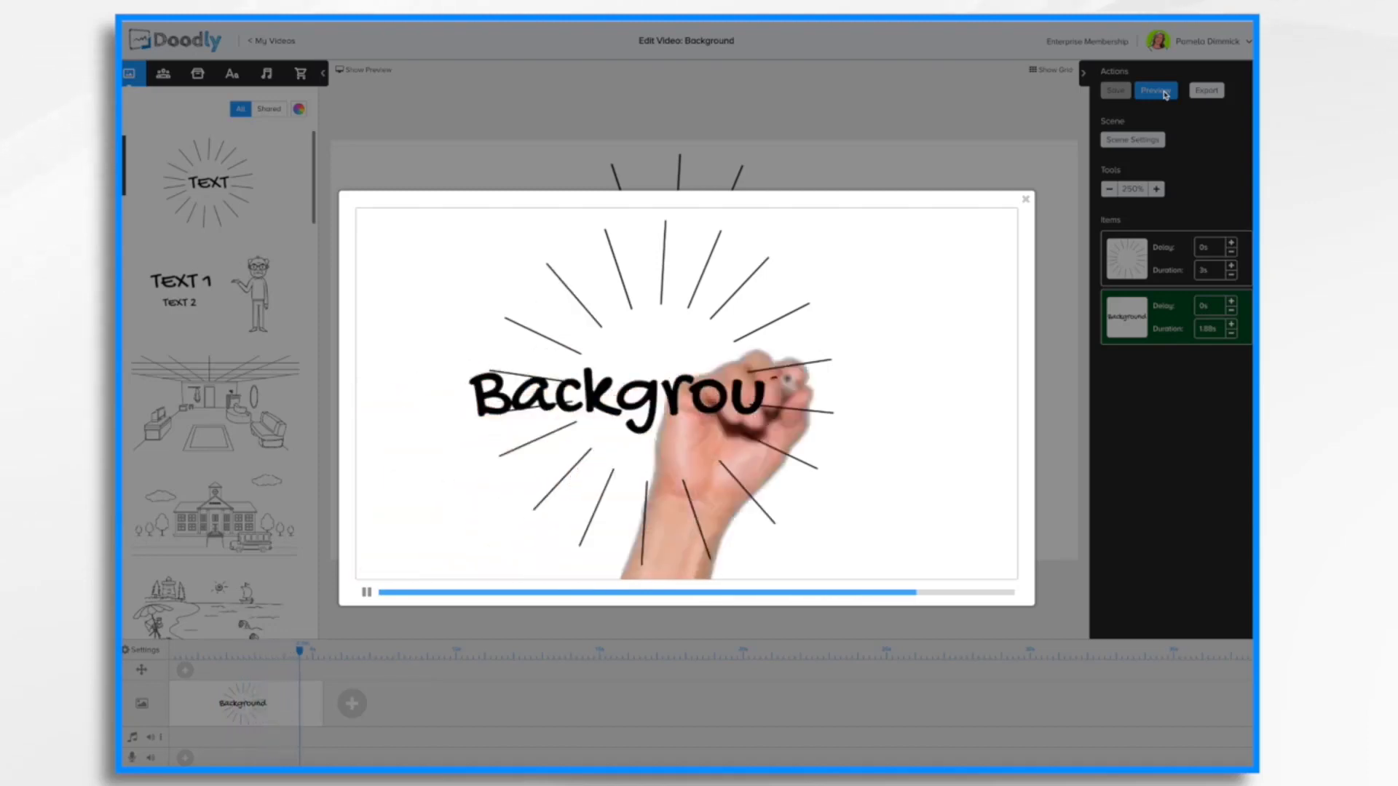
click(1026, 199)
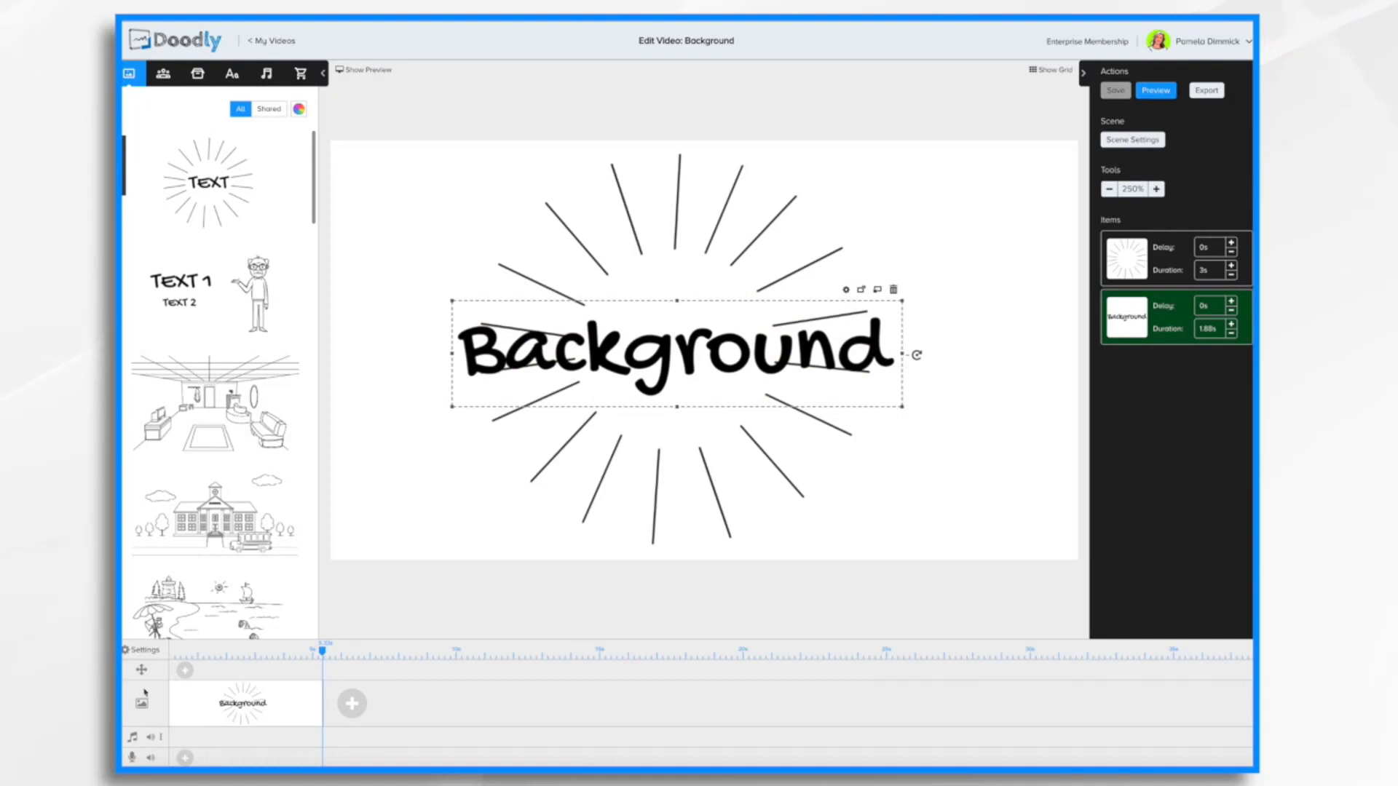
Step: Switch the video style to Custom with a custom colour background, try orange and brown, and apply a dark teal blue
click(148, 651)
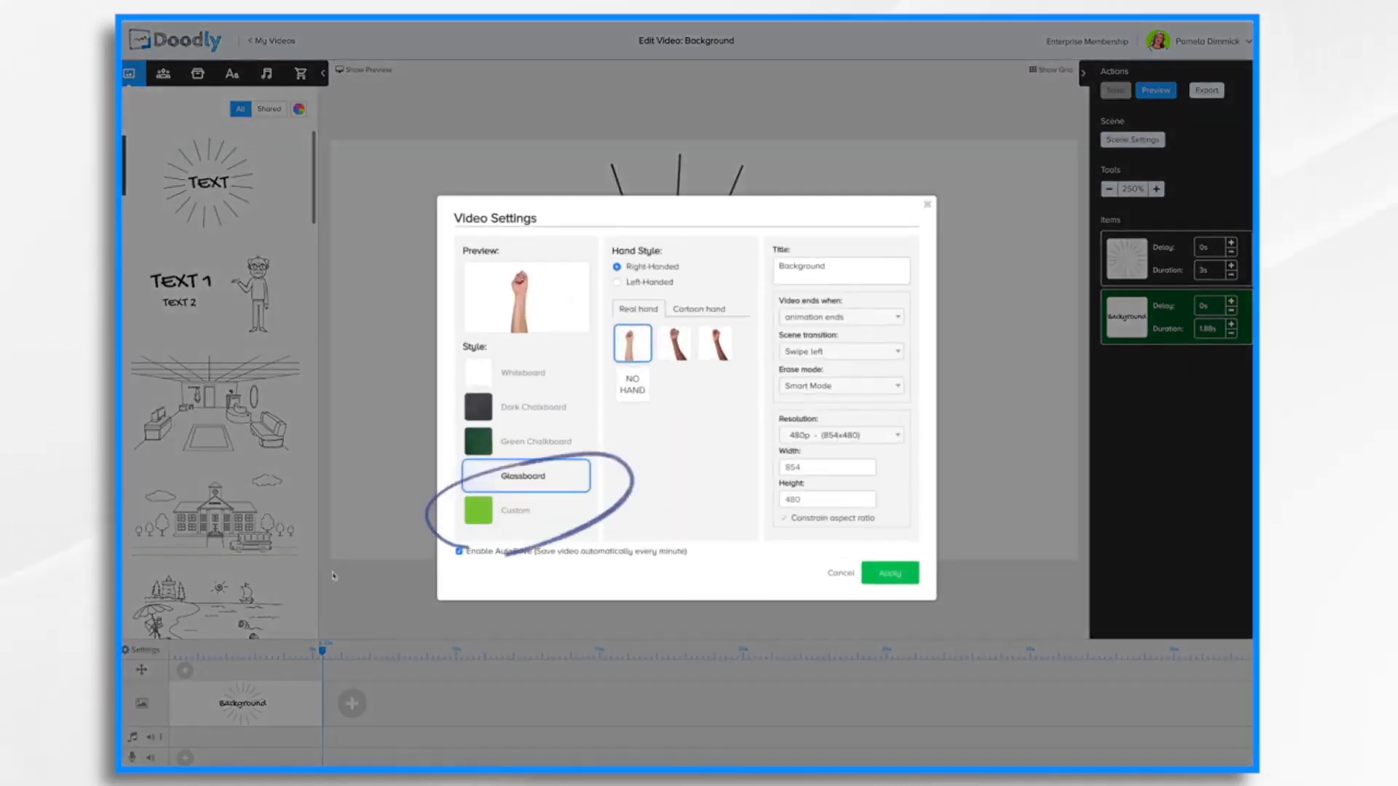
click(511, 517)
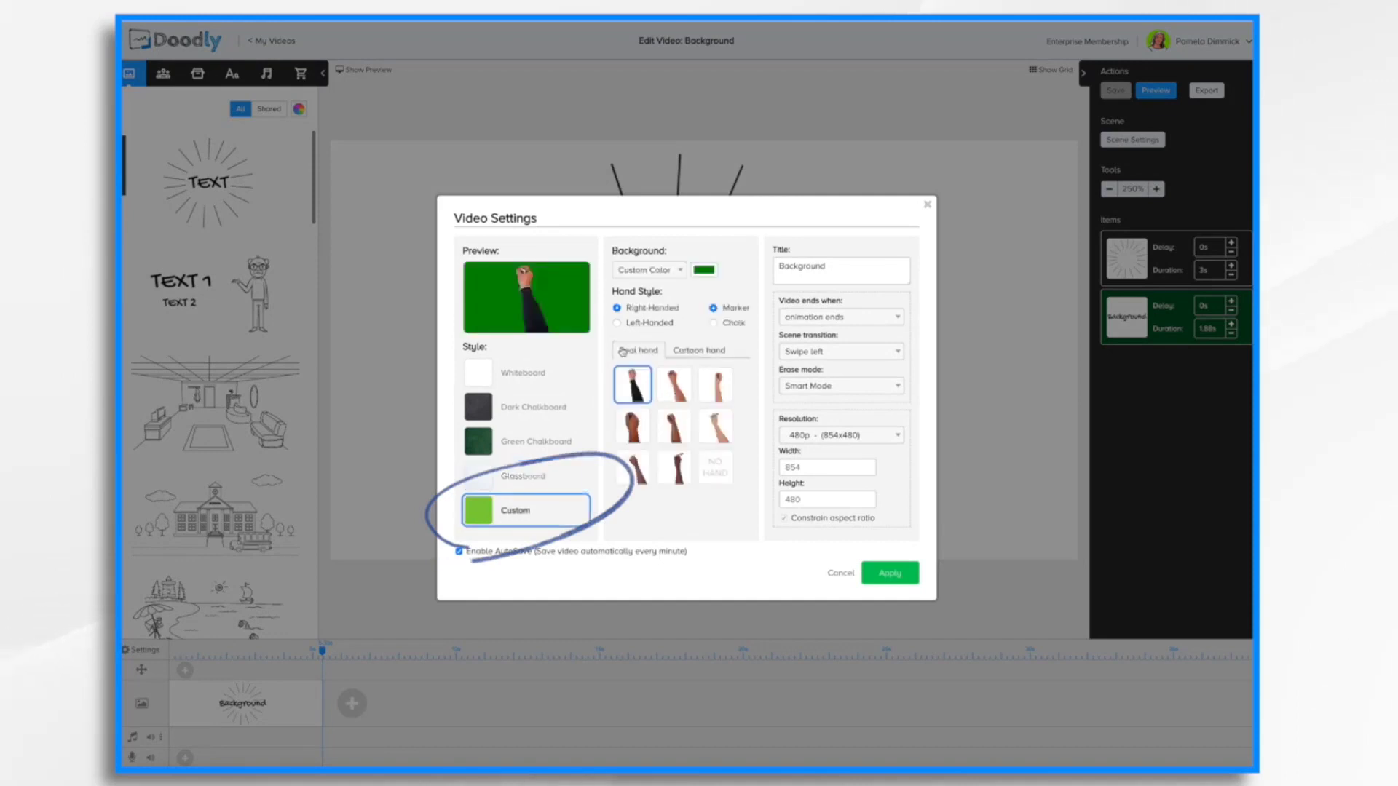
click(673, 274)
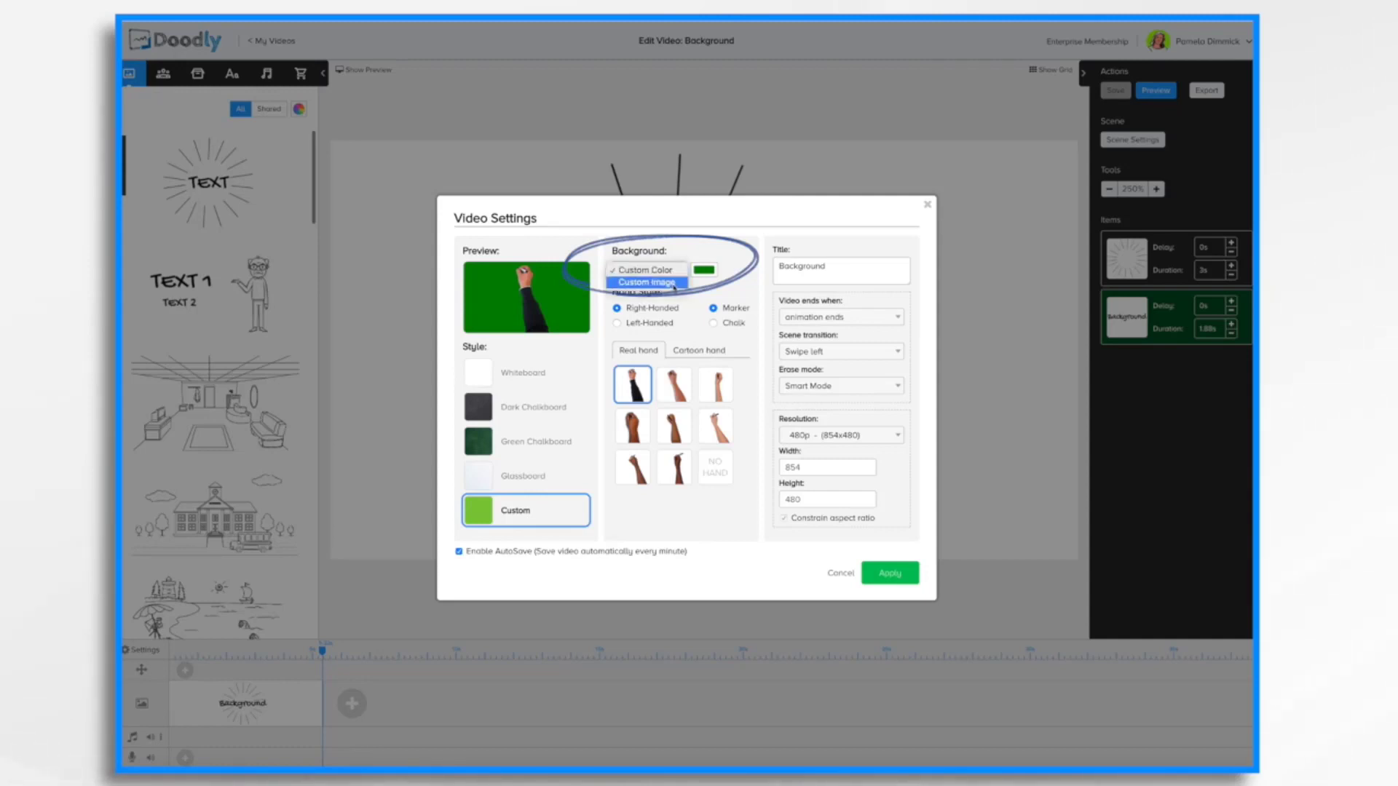
click(671, 272)
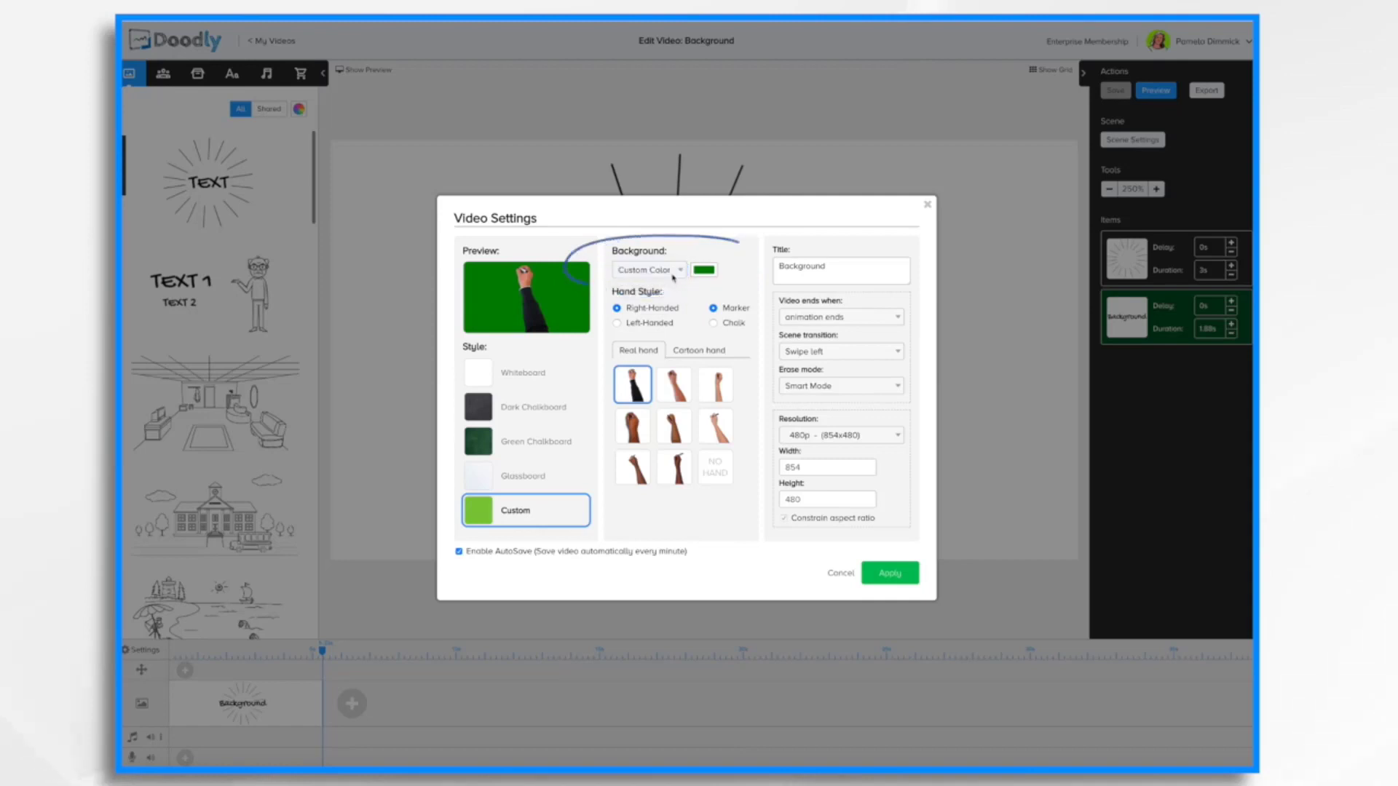
click(706, 273)
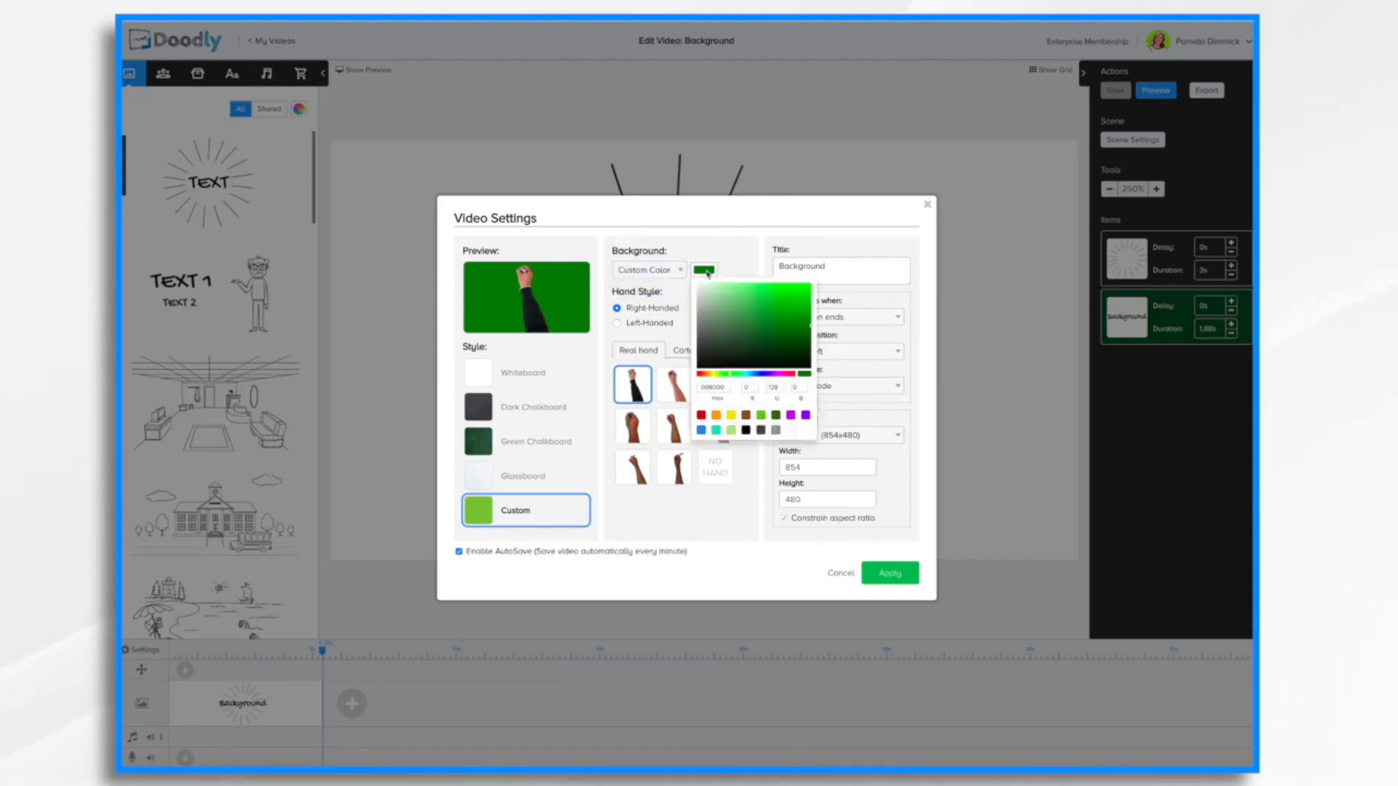
click(716, 417)
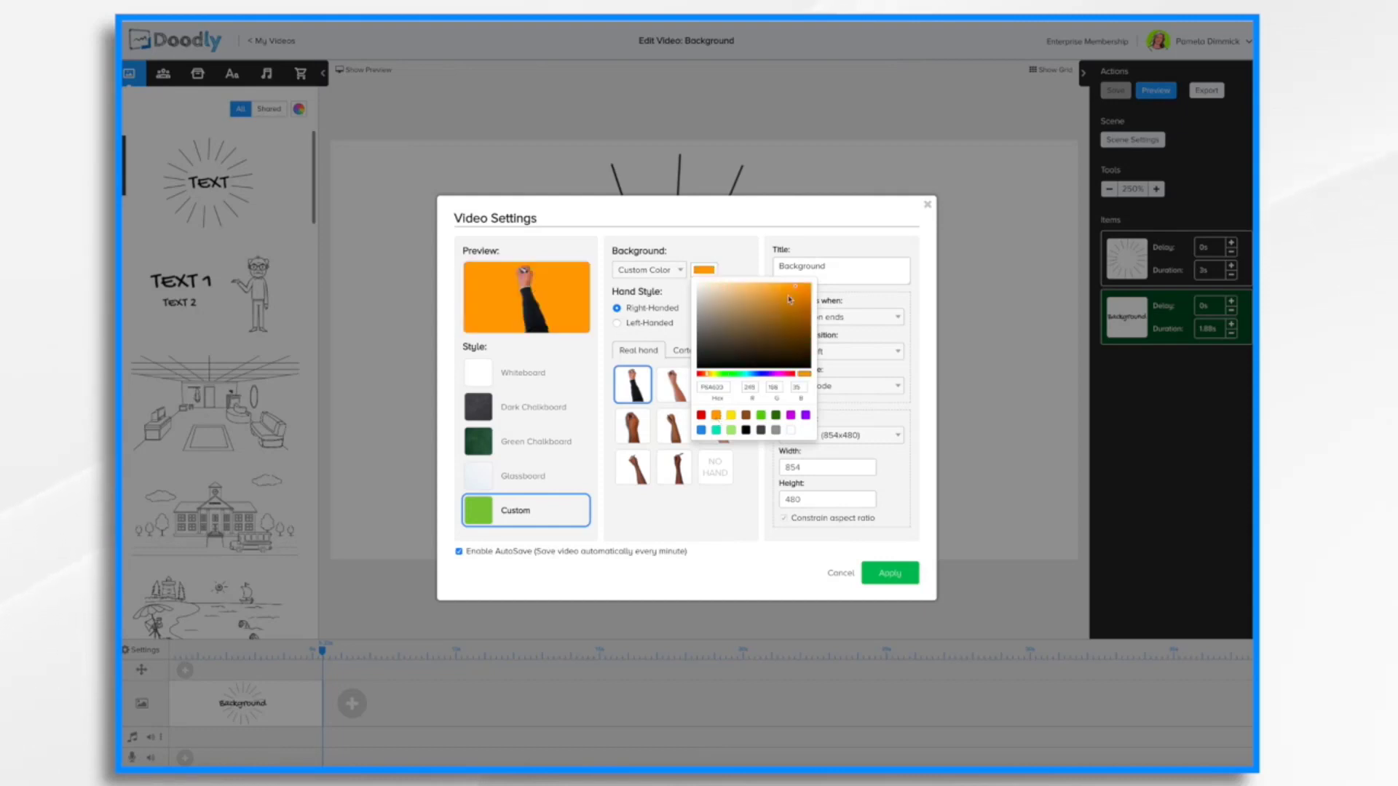
mouse_move(796, 291)
mouse_down()
mouse_move(744, 325)
mouse_move(771, 332)
mouse_up()
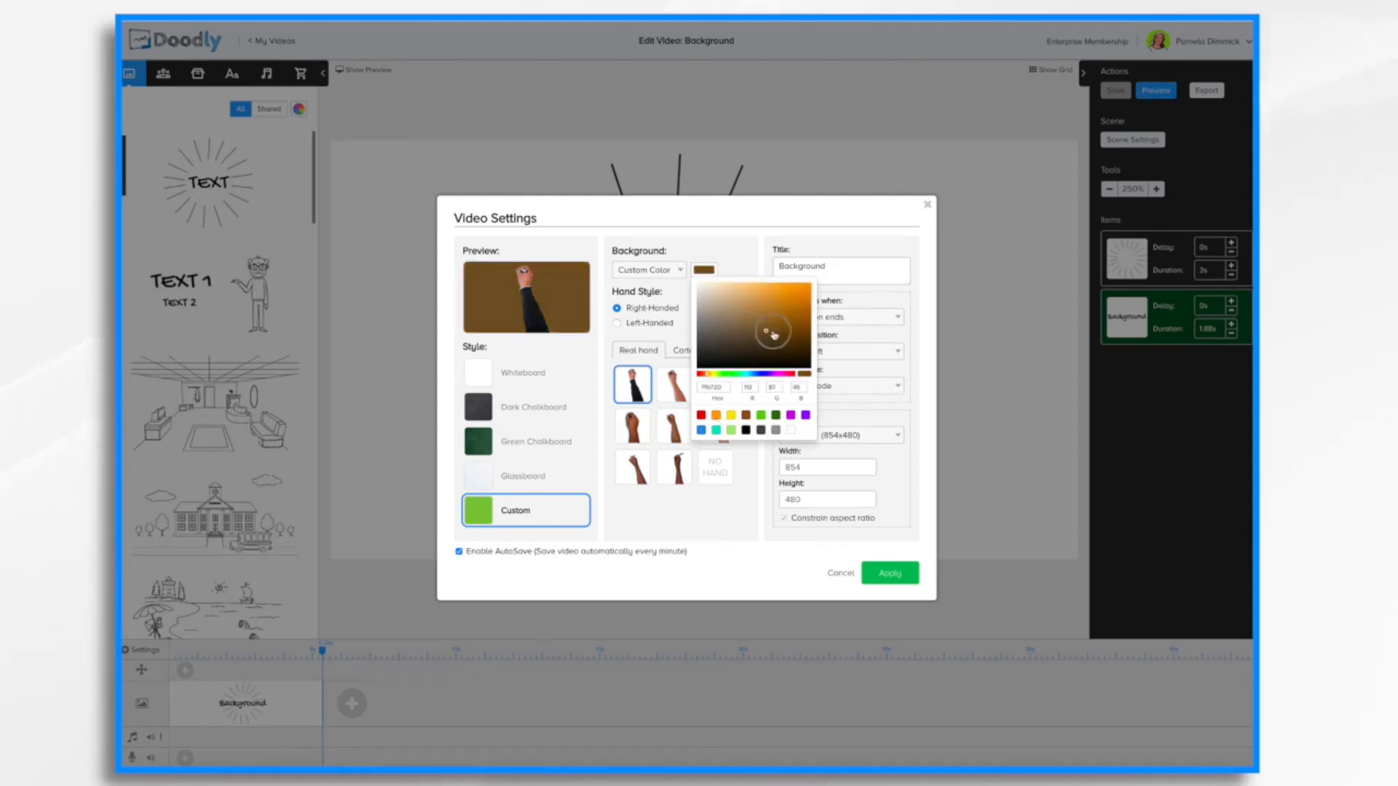
click(724, 374)
mouse_move(725, 377)
mouse_down()
mouse_move(779, 374)
mouse_move(754, 375)
mouse_up()
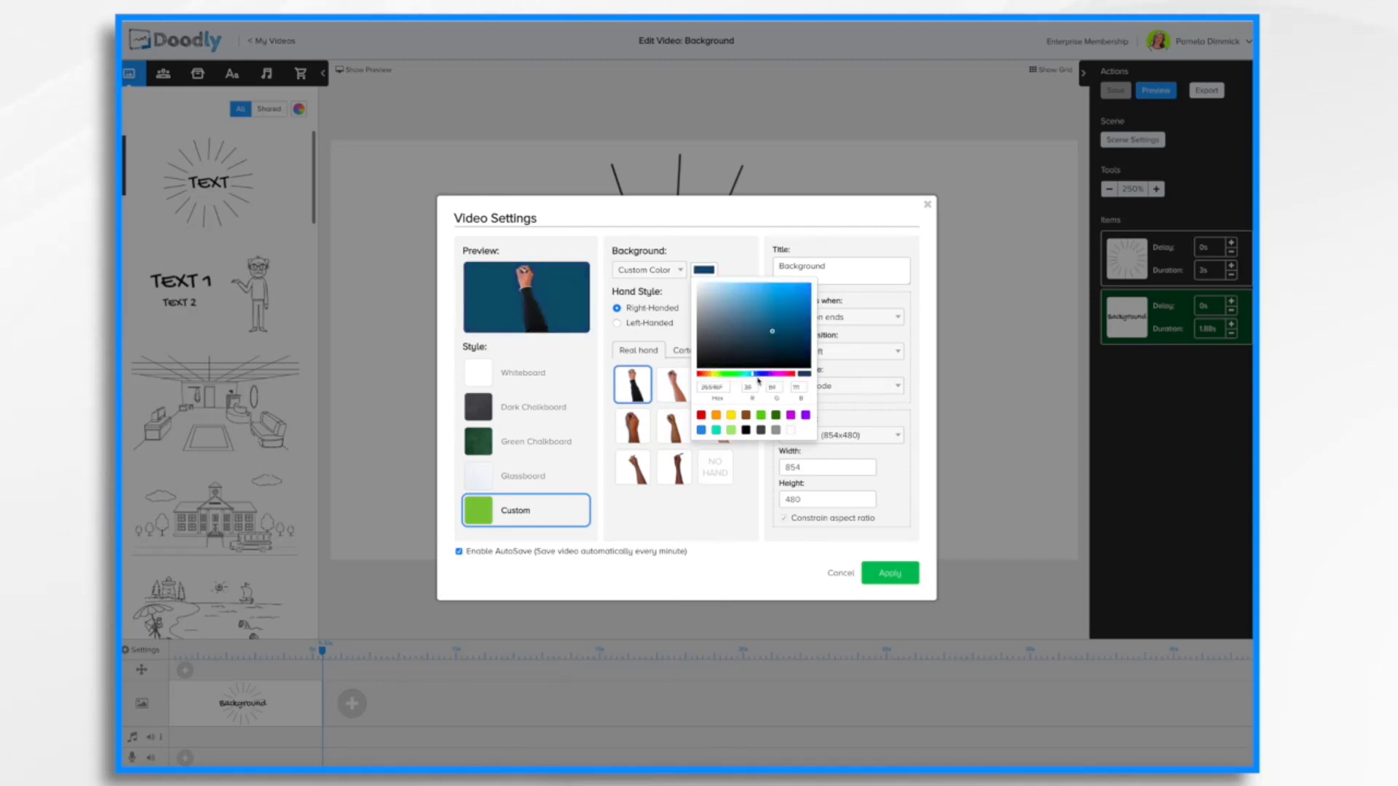
click(893, 576)
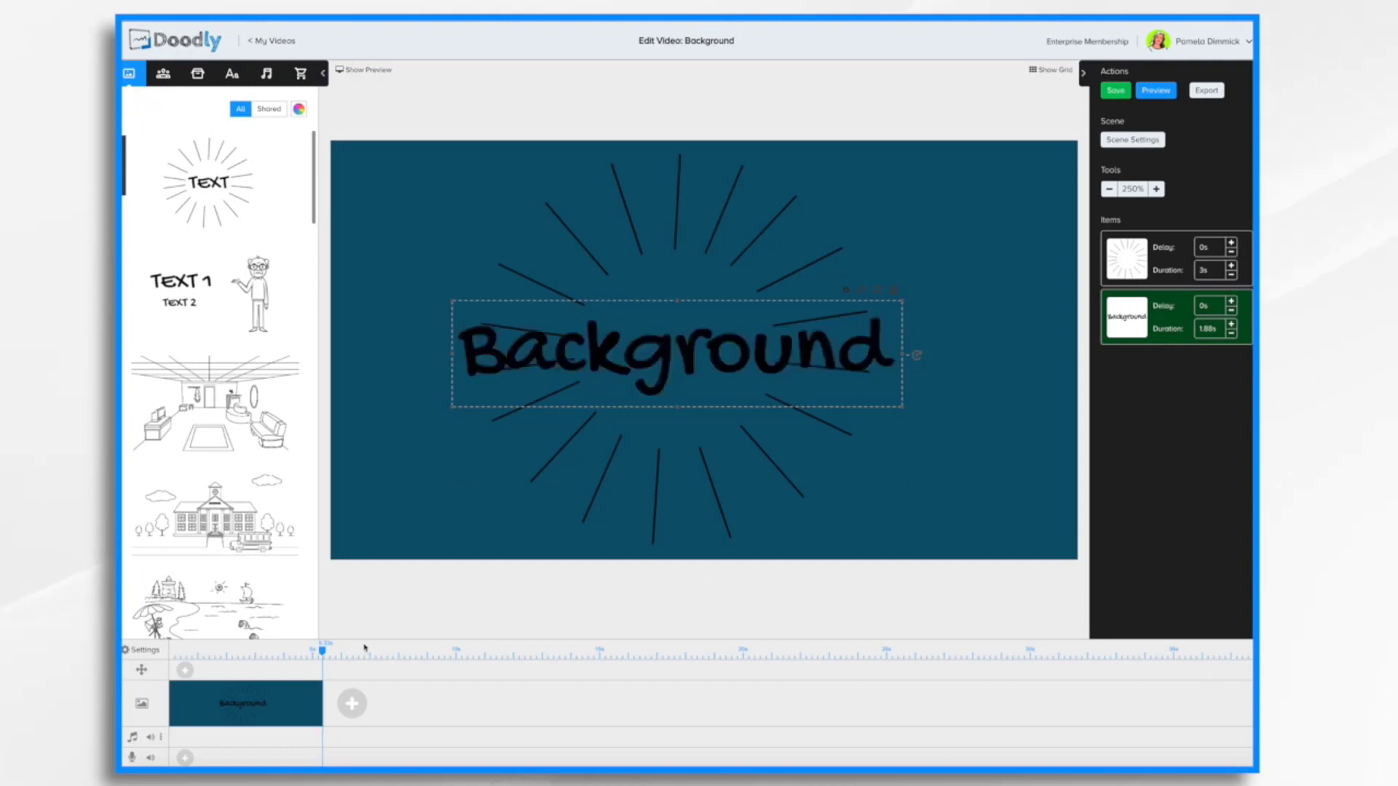
Step: Switch the video's custom background from colour to image and load background 2.png from the Desktop
click(144, 652)
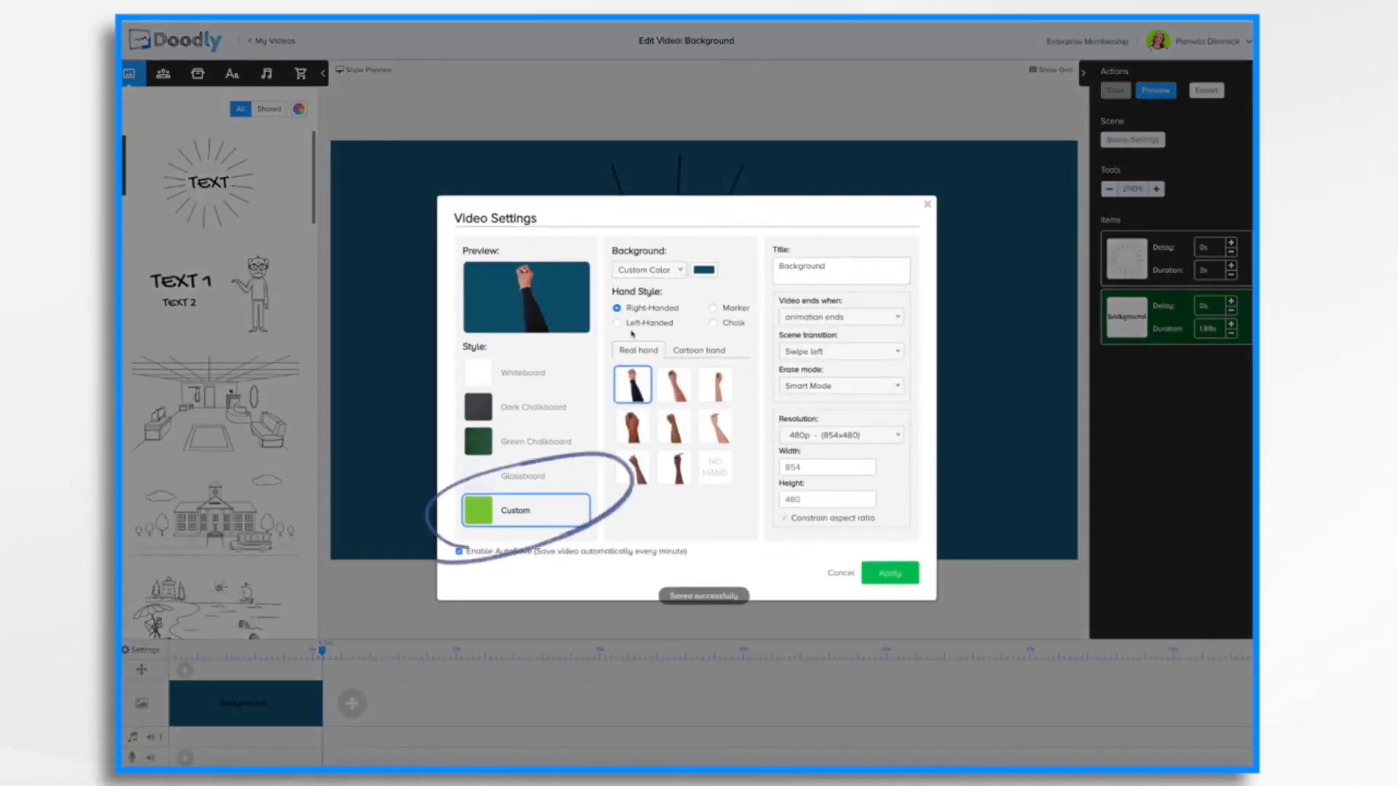
click(672, 270)
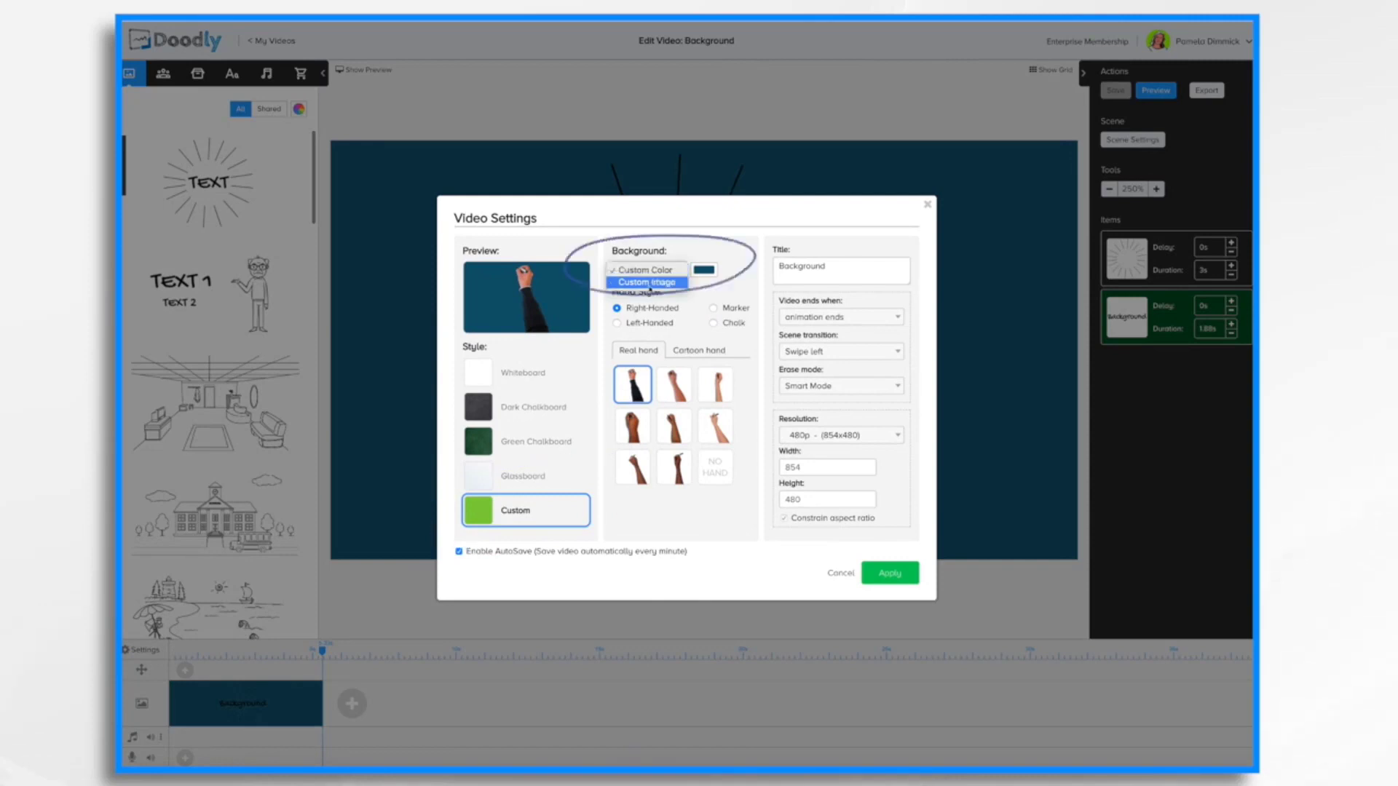
click(650, 289)
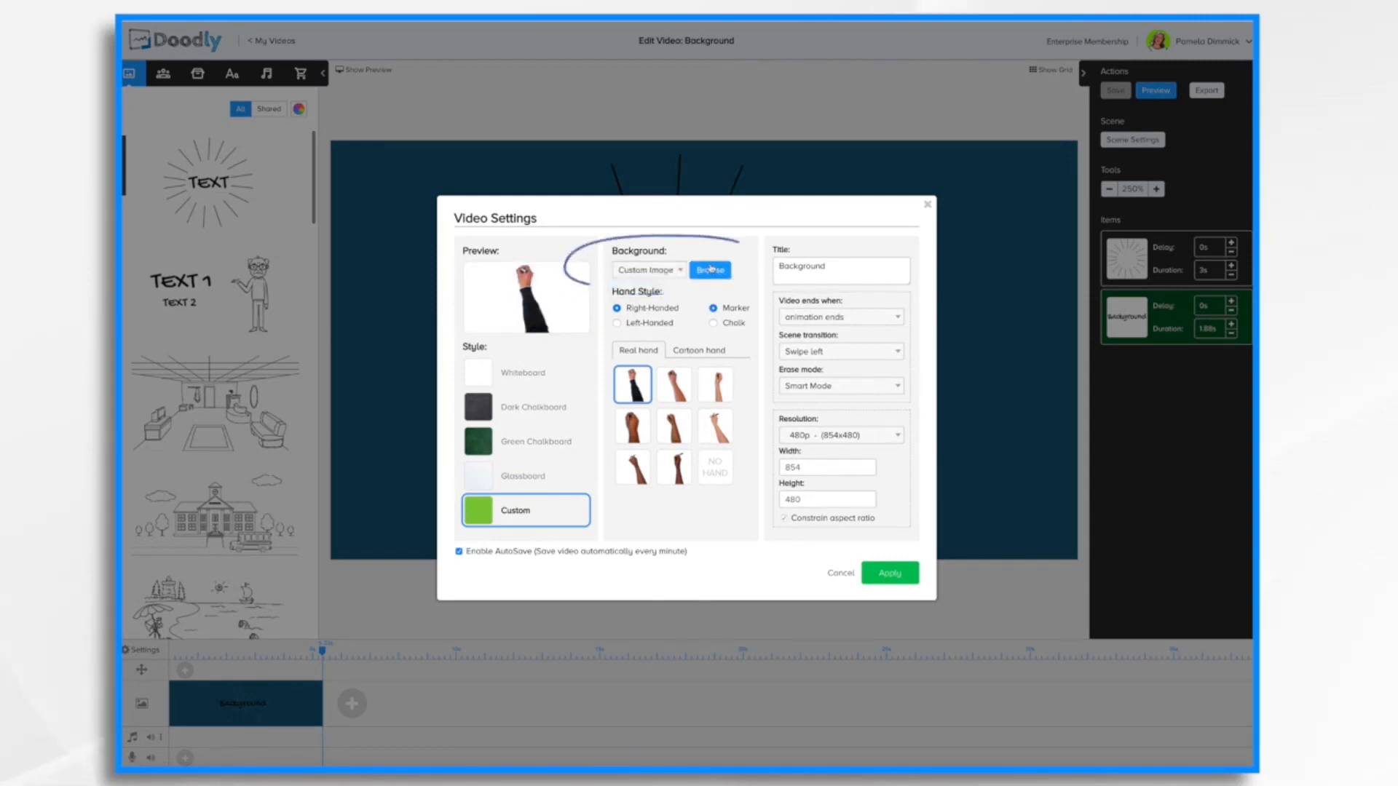
click(710, 271)
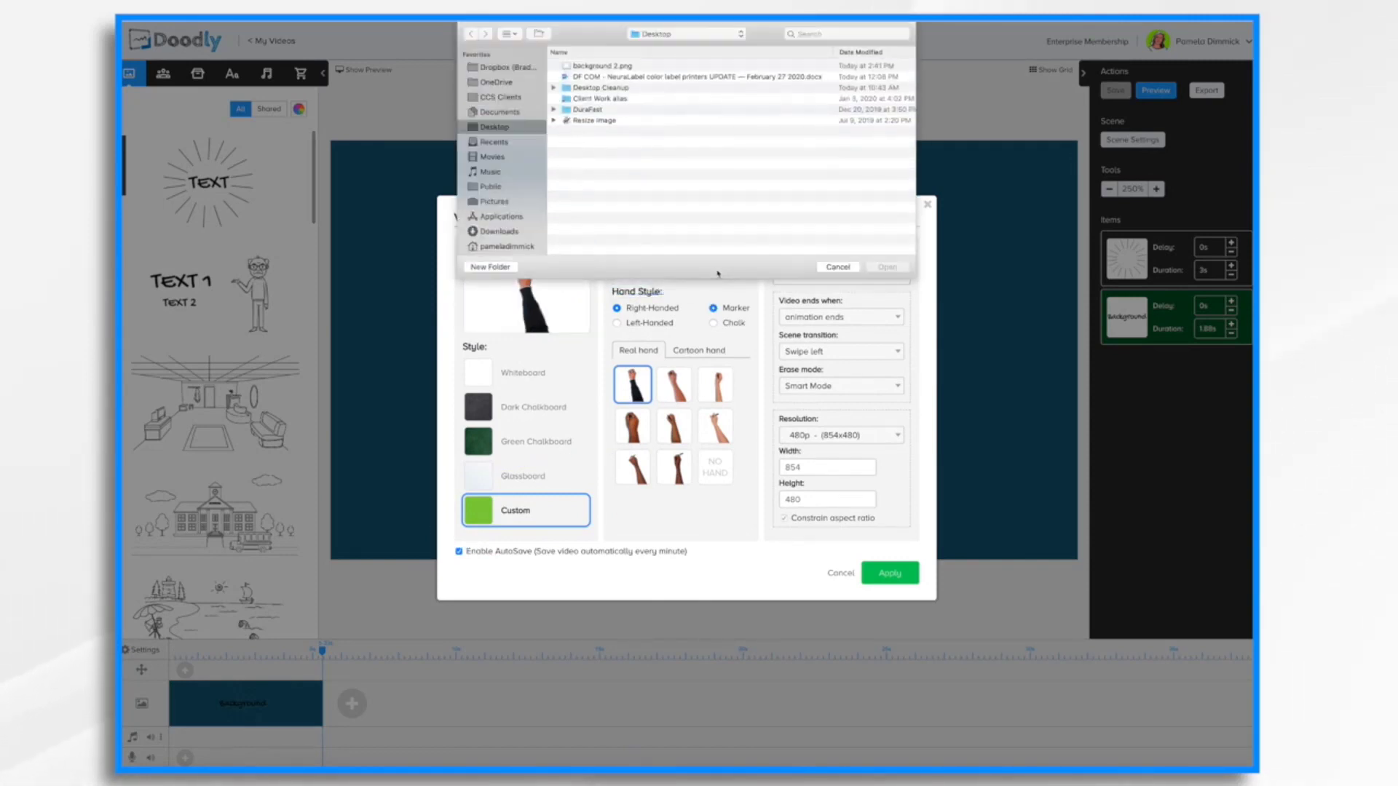
click(617, 68)
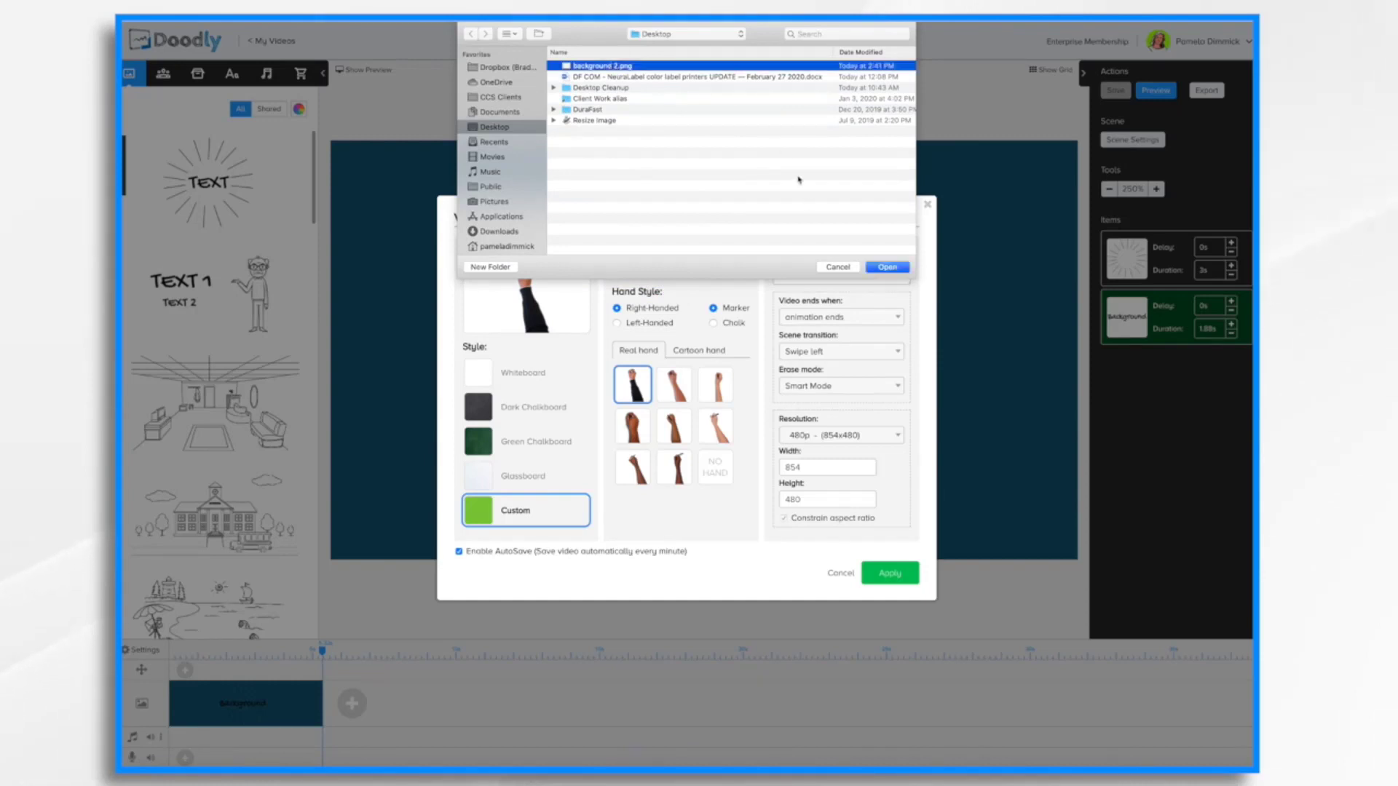
click(901, 268)
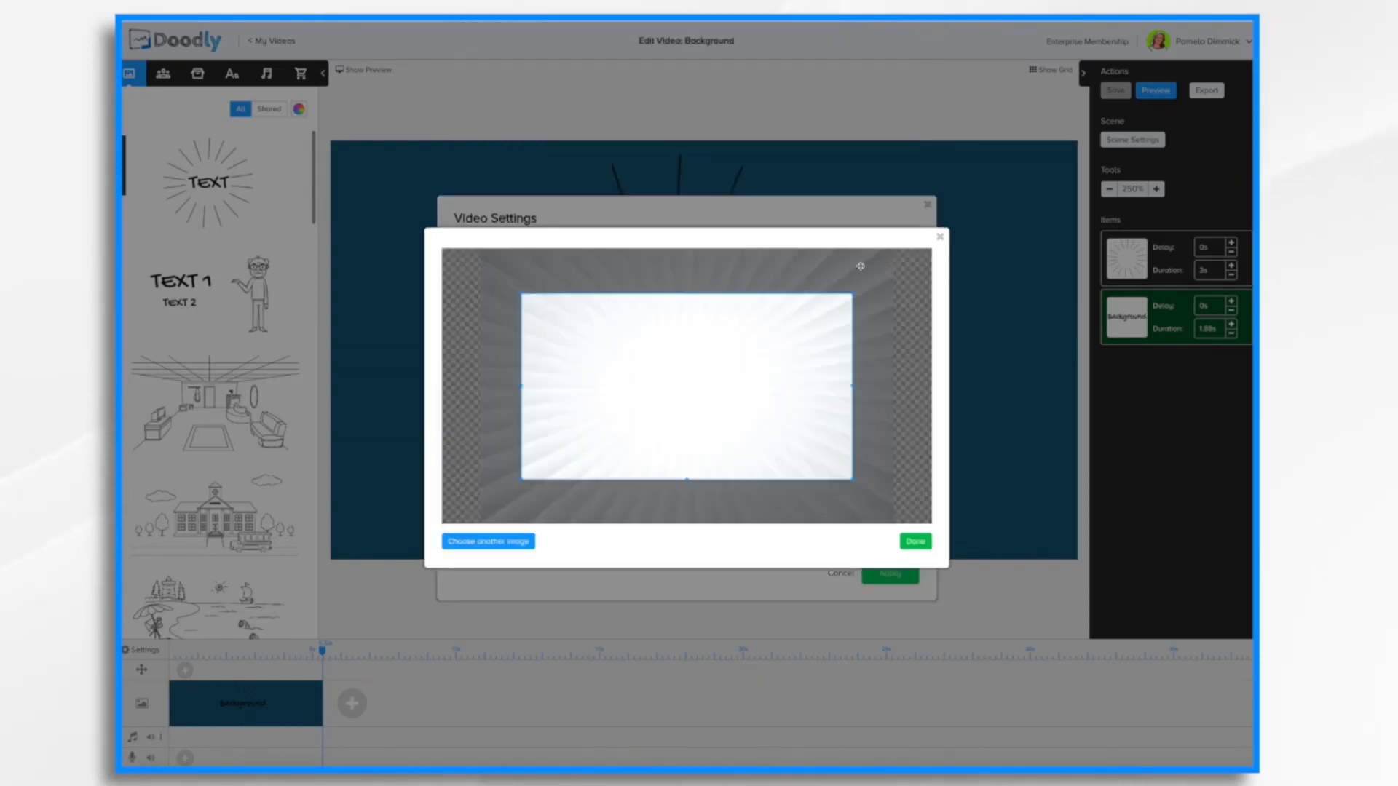
Step: Enlarge the background image's crop frame, centre it on the light rays, and apply the custom image background
drag(723, 386, 709, 332)
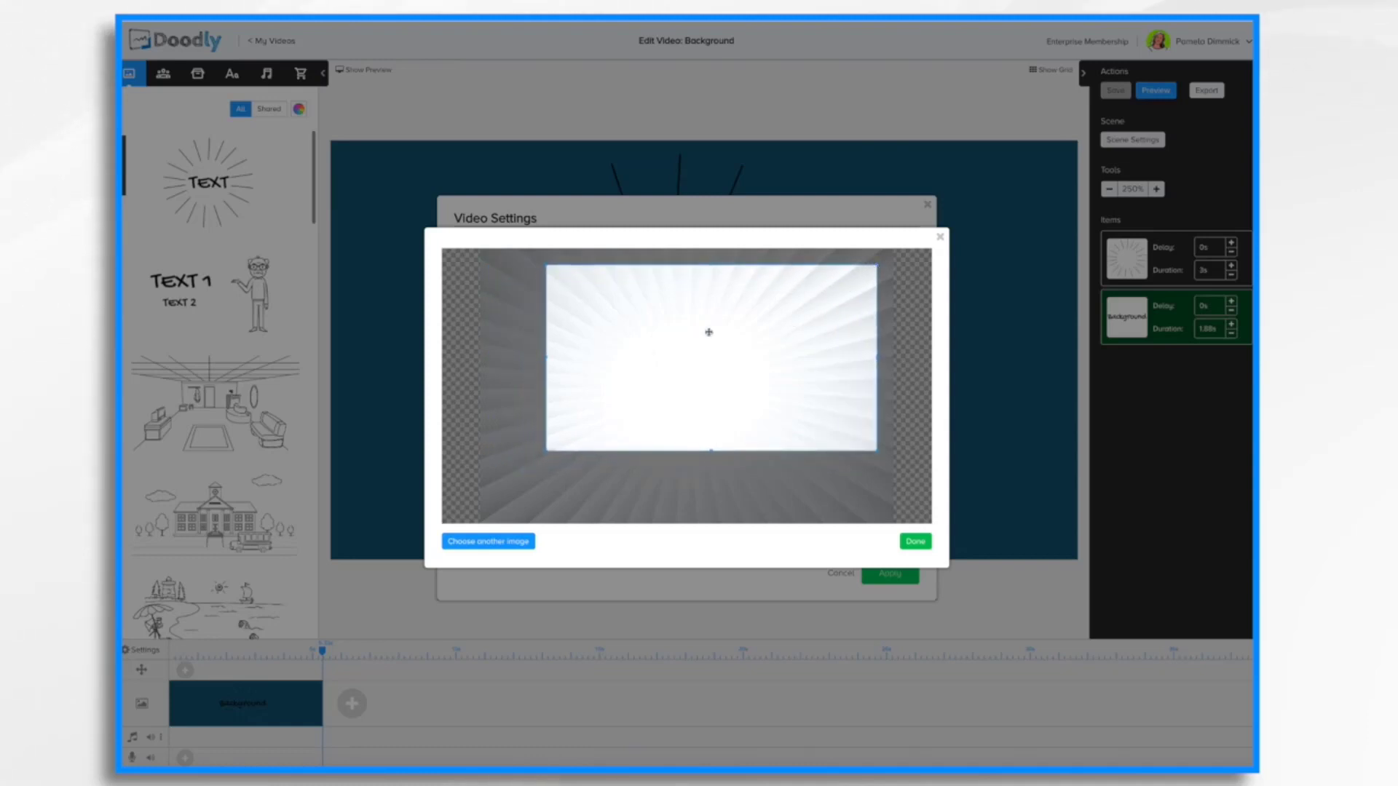
drag(544, 452, 489, 496)
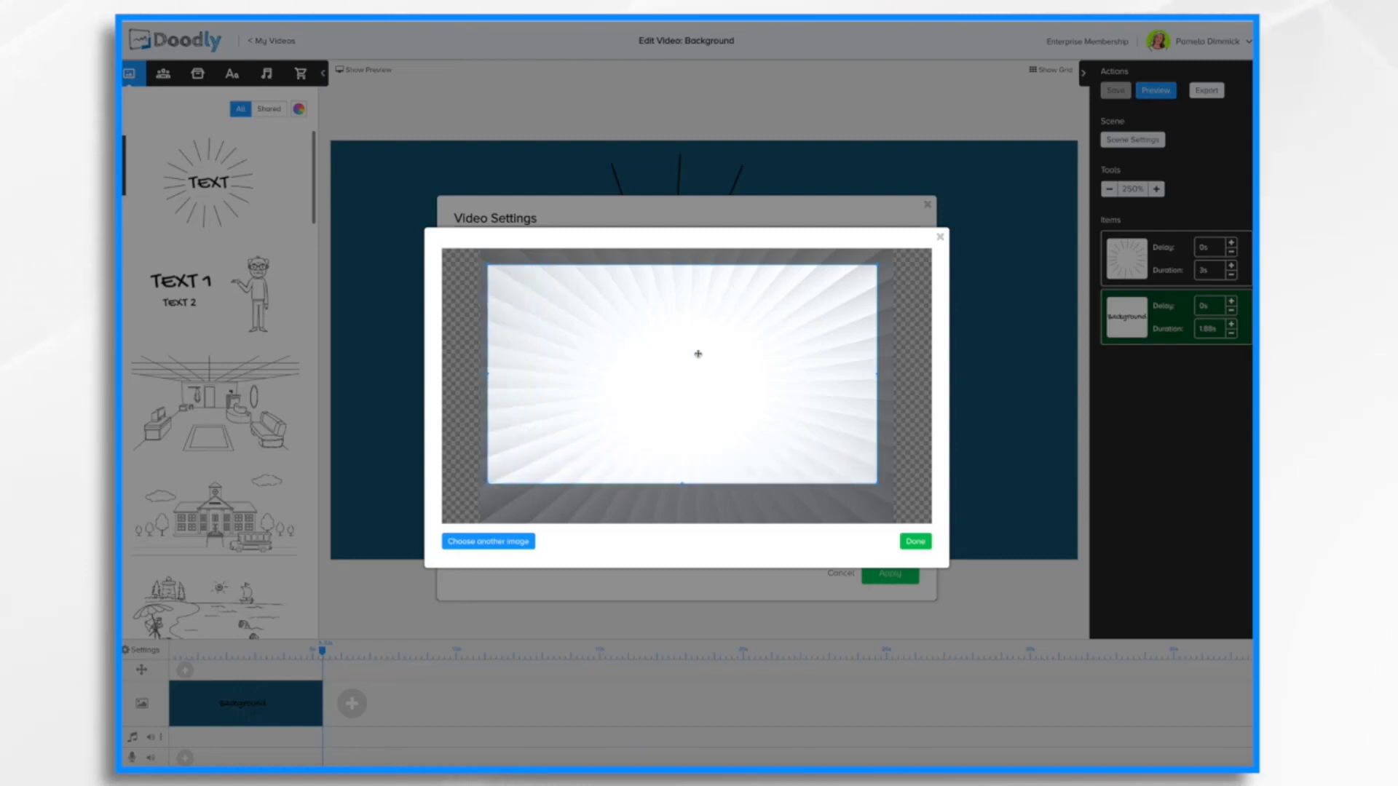
drag(682, 370, 736, 378)
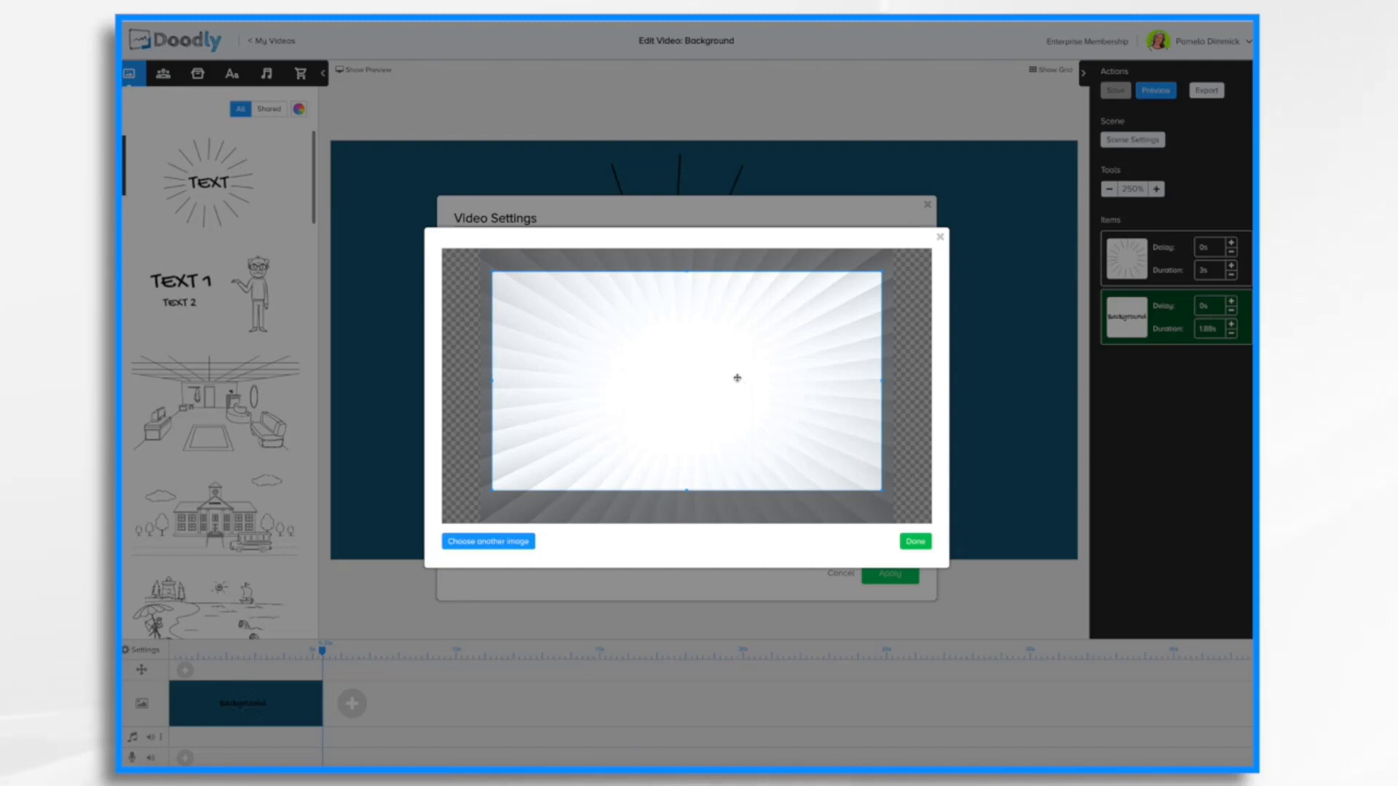
click(916, 541)
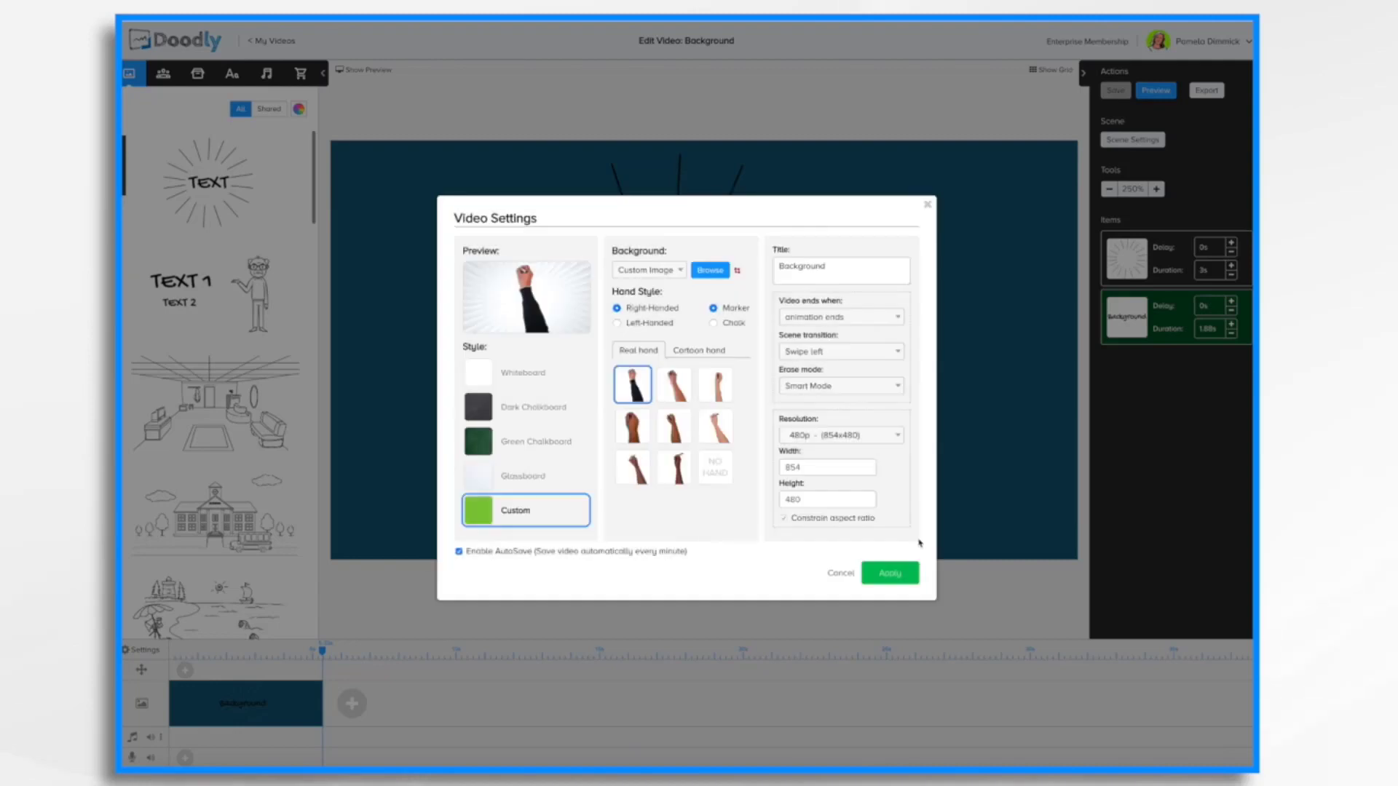
click(891, 573)
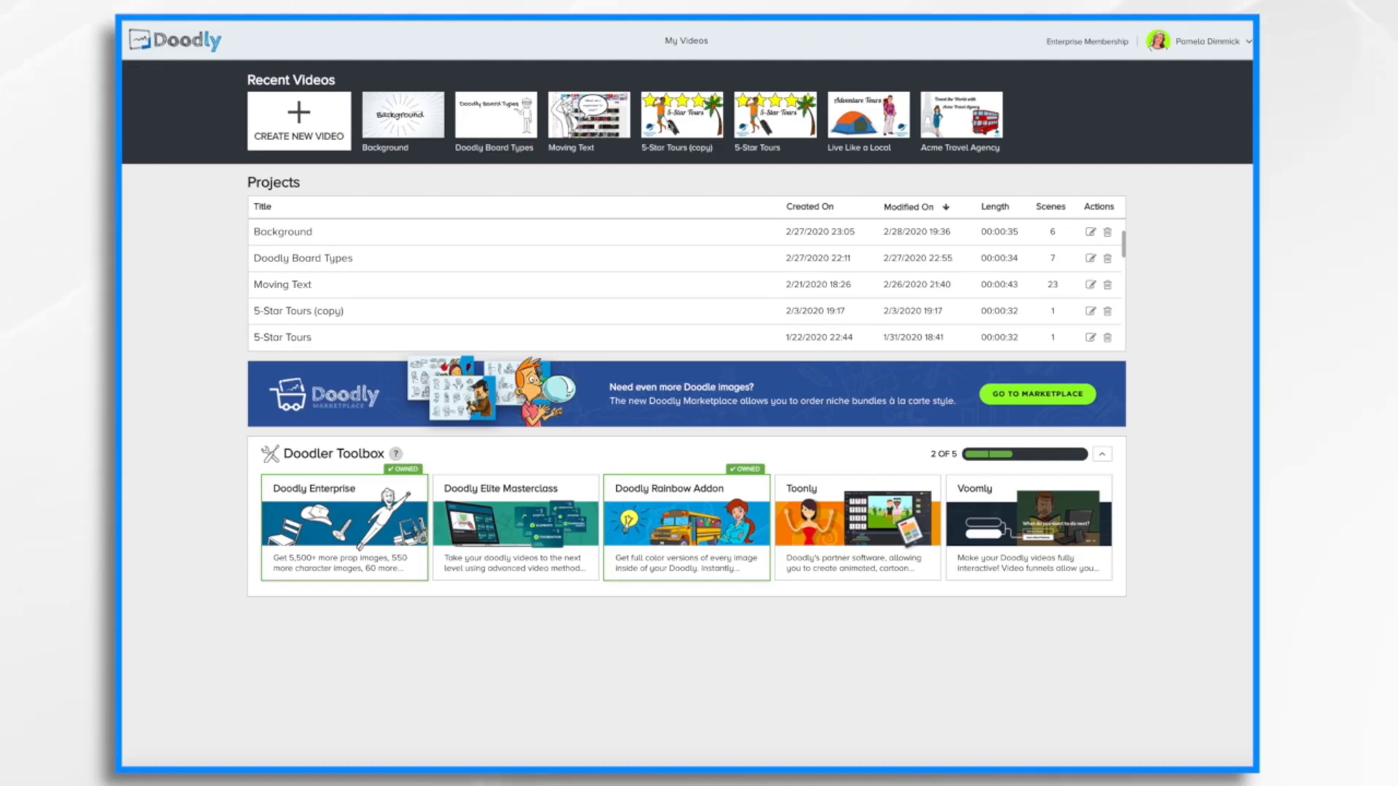
Step: Create a new Whiteboard video titled "Cat Doctor" at 480p (854x480) resolution
click(298, 128)
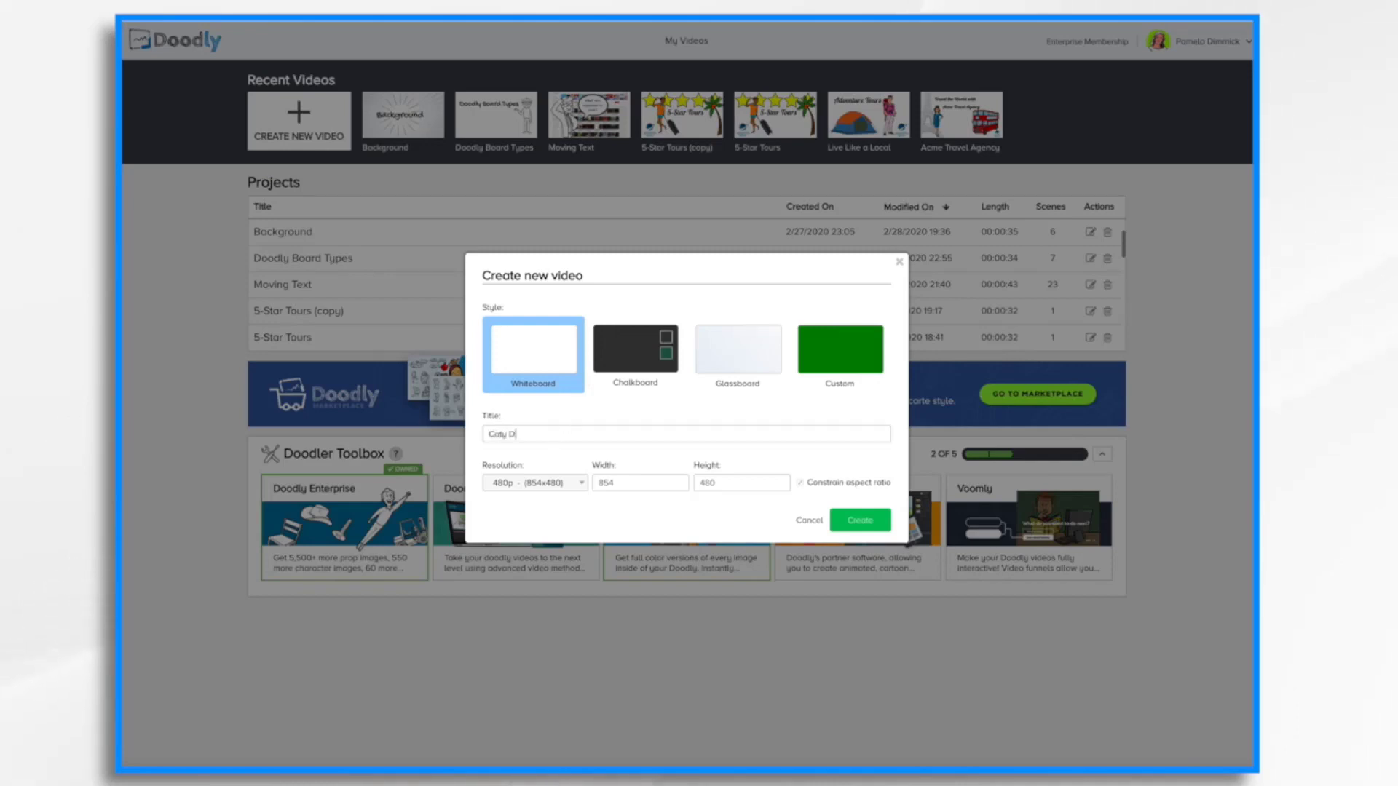
click(579, 484)
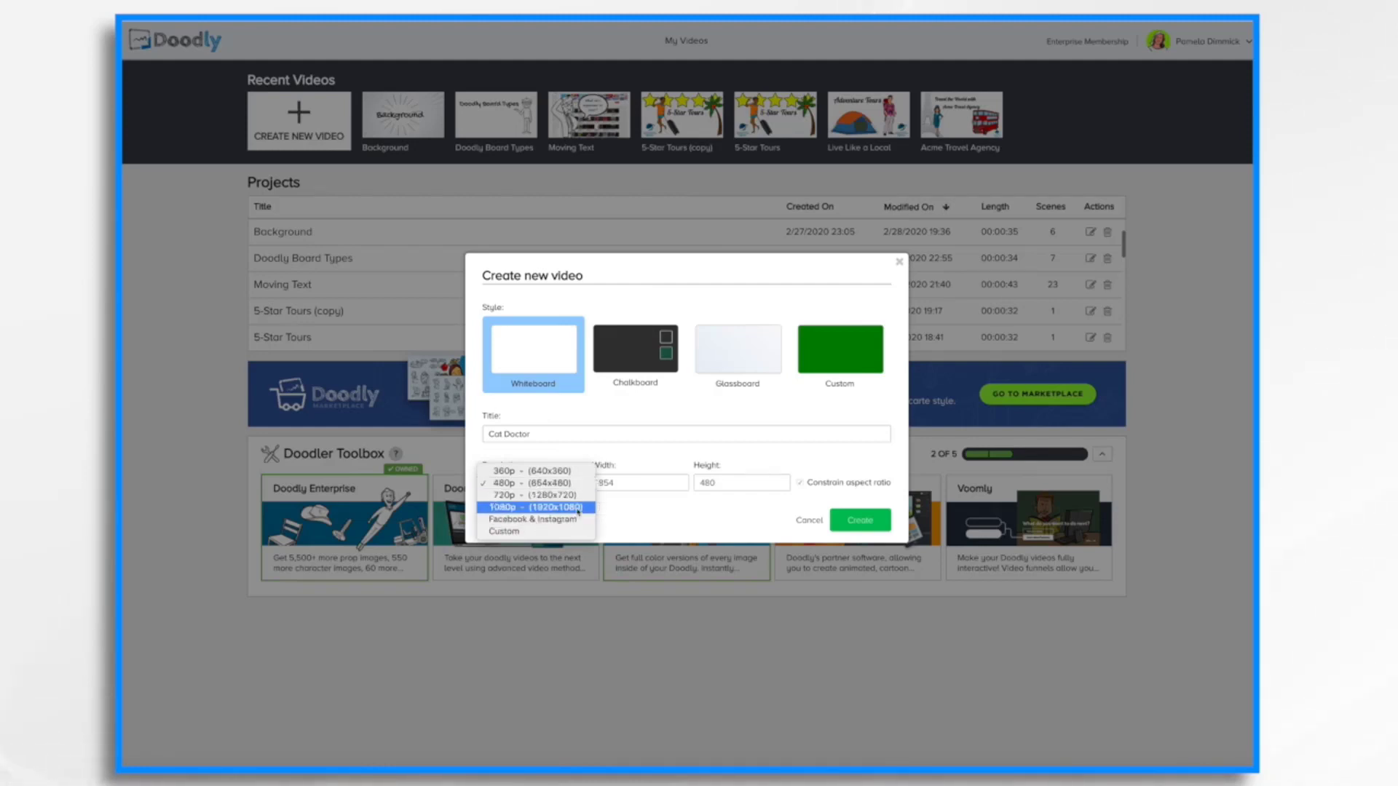
click(578, 508)
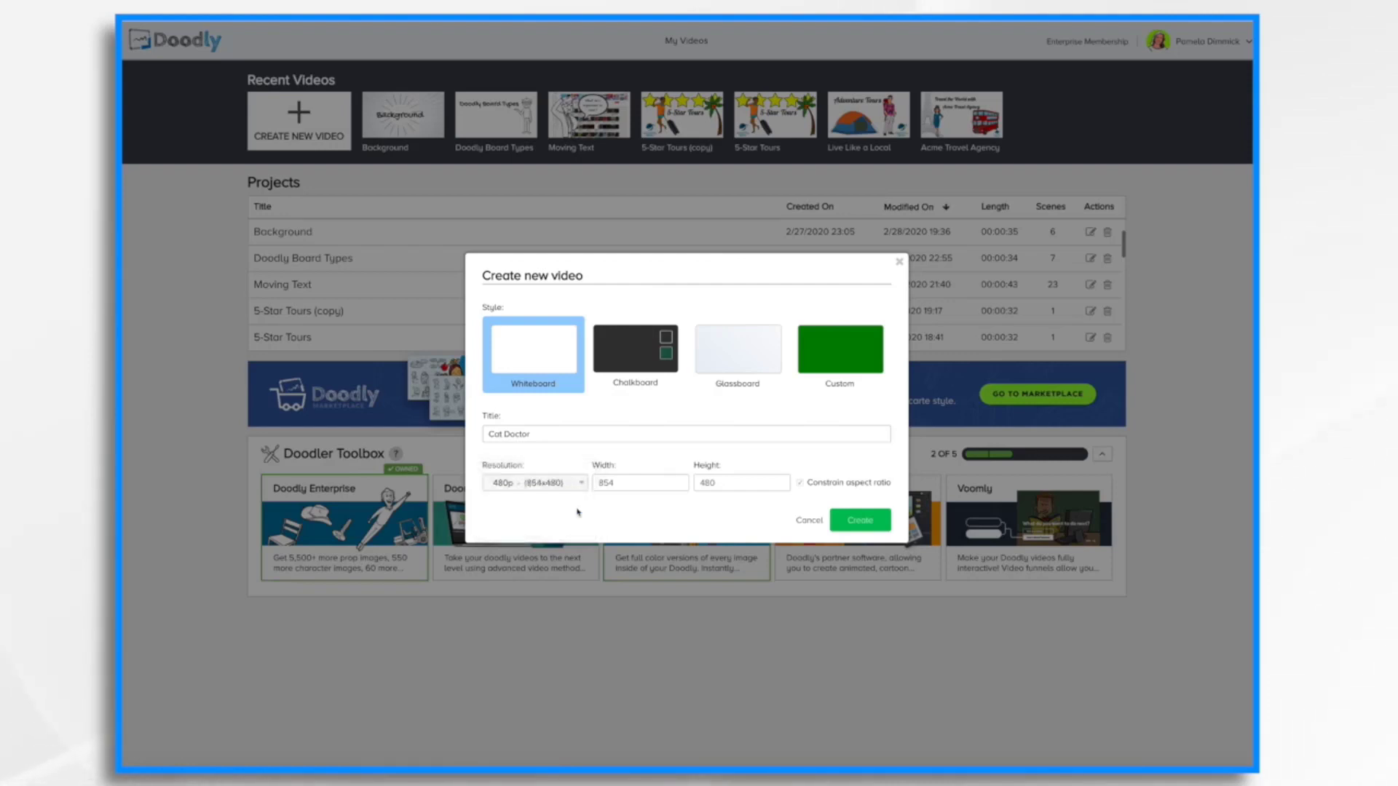
click(860, 521)
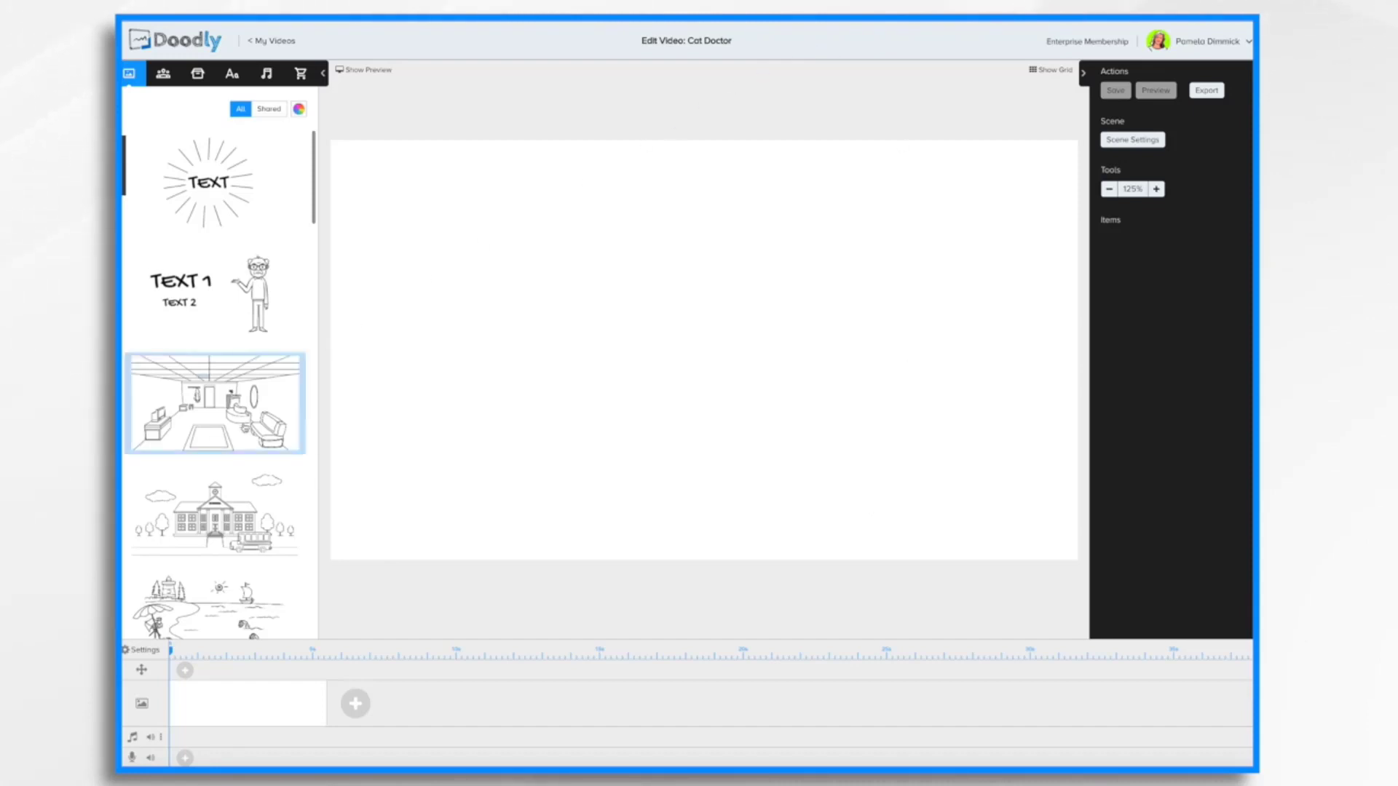
Step: Find the reception waiting-room scene in the scene library and add it to the blank canvas
scroll(245, 427, down, 1)
scroll(245, 428, down, 5)
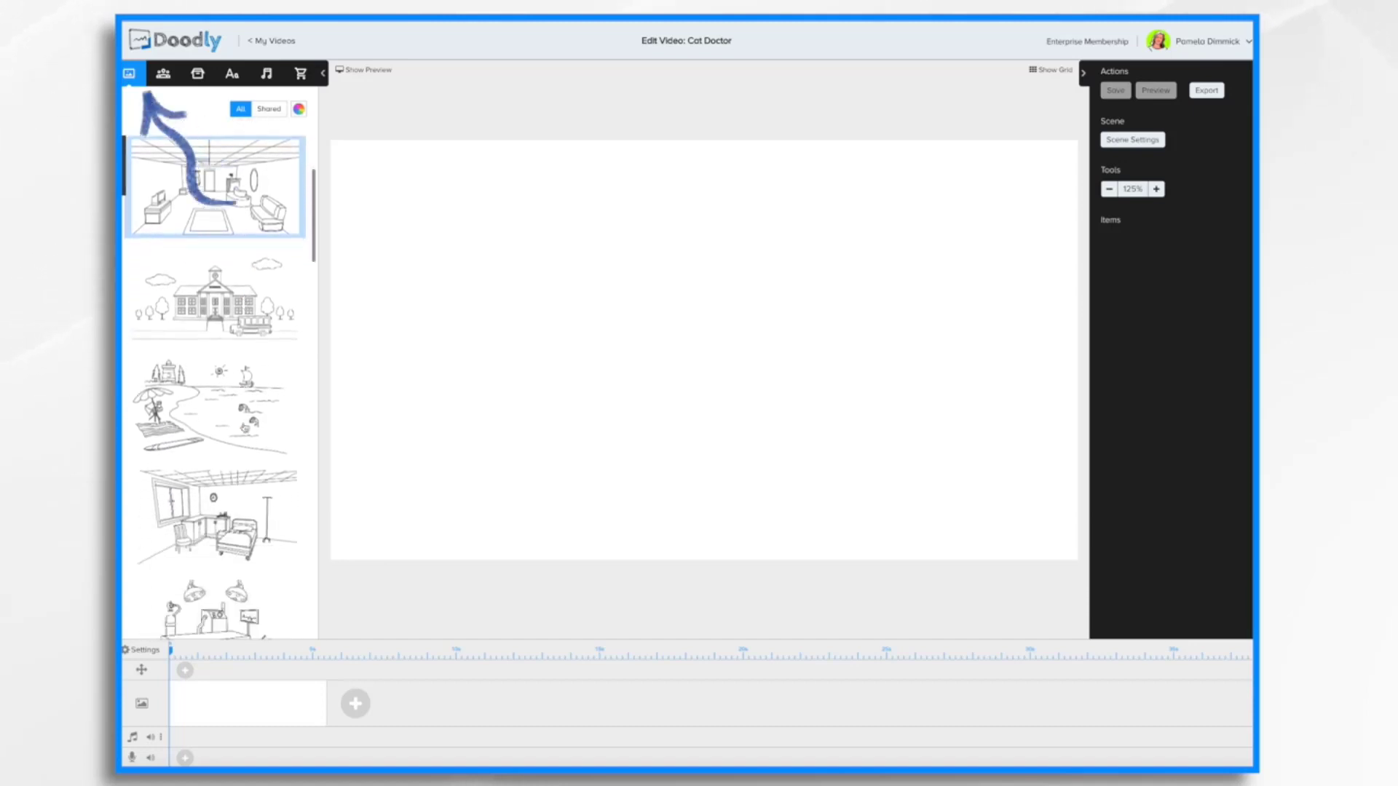
scroll(245, 427, down, 10)
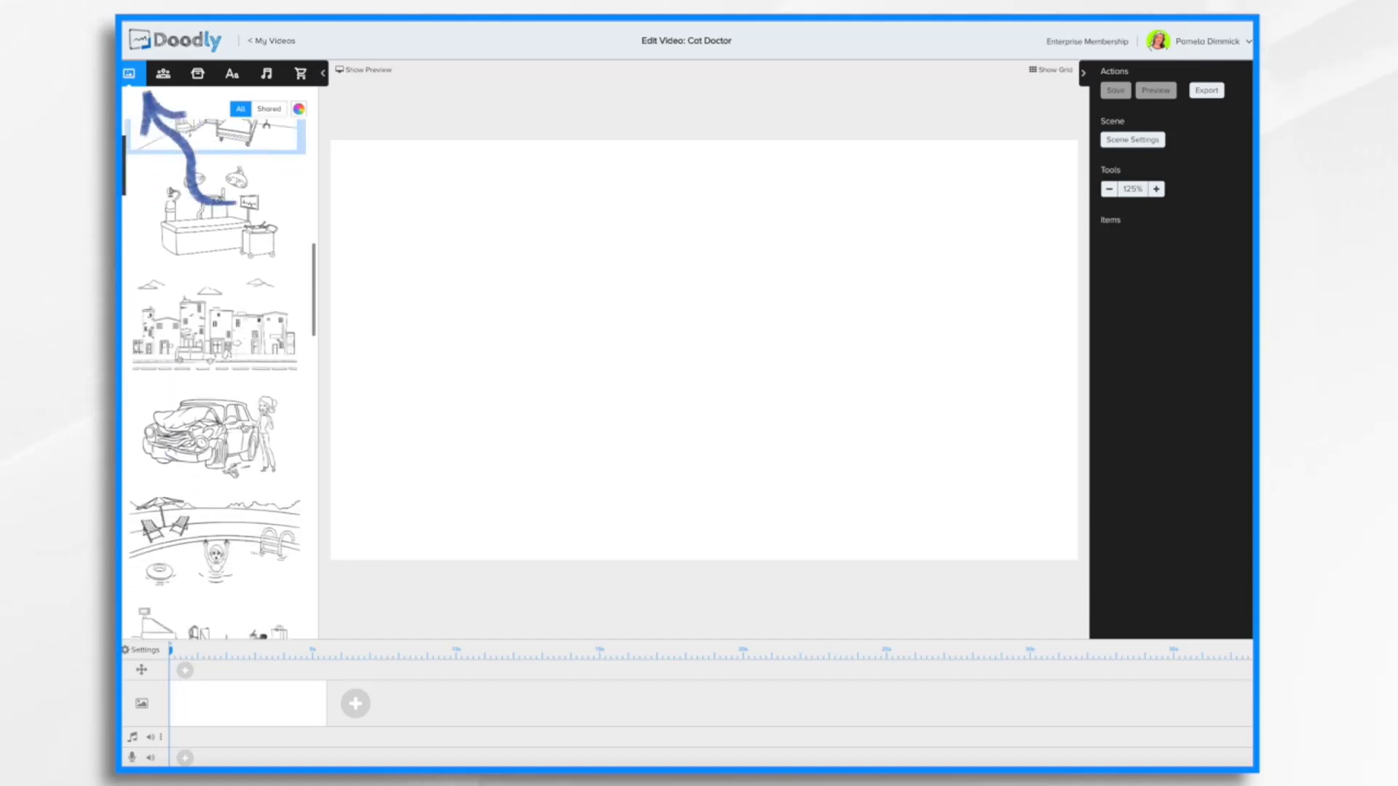
scroll(244, 428, down, 8)
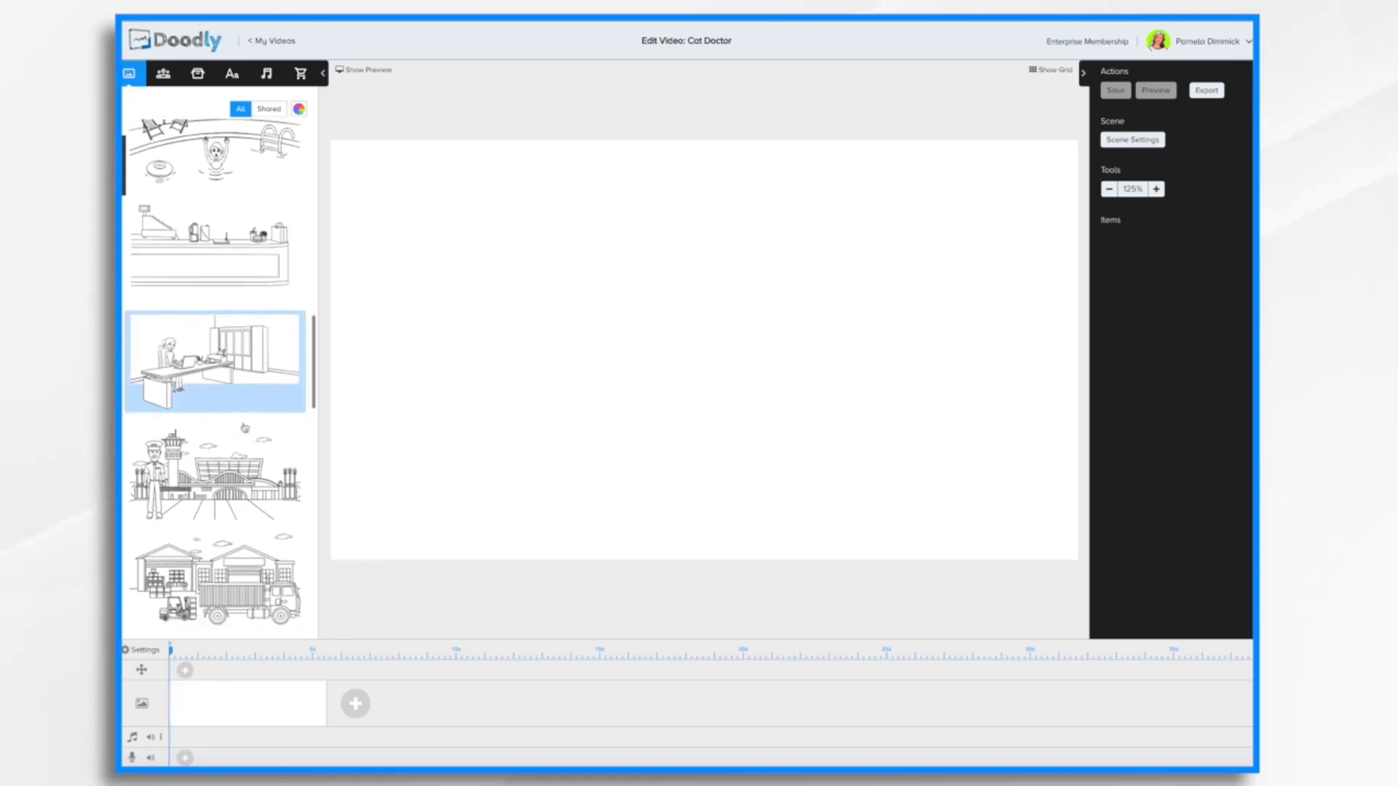
scroll(245, 428, down, 10)
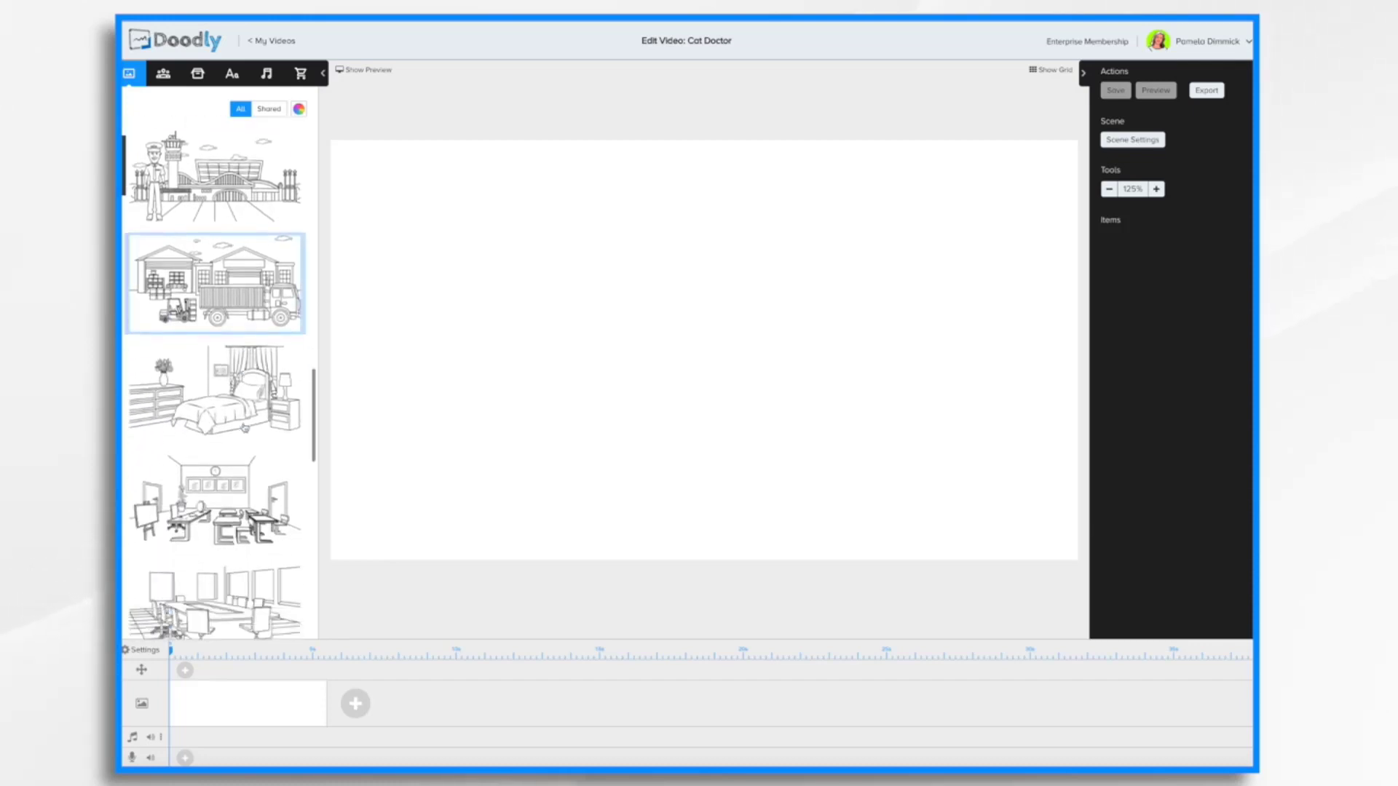
scroll(244, 427, down, 7)
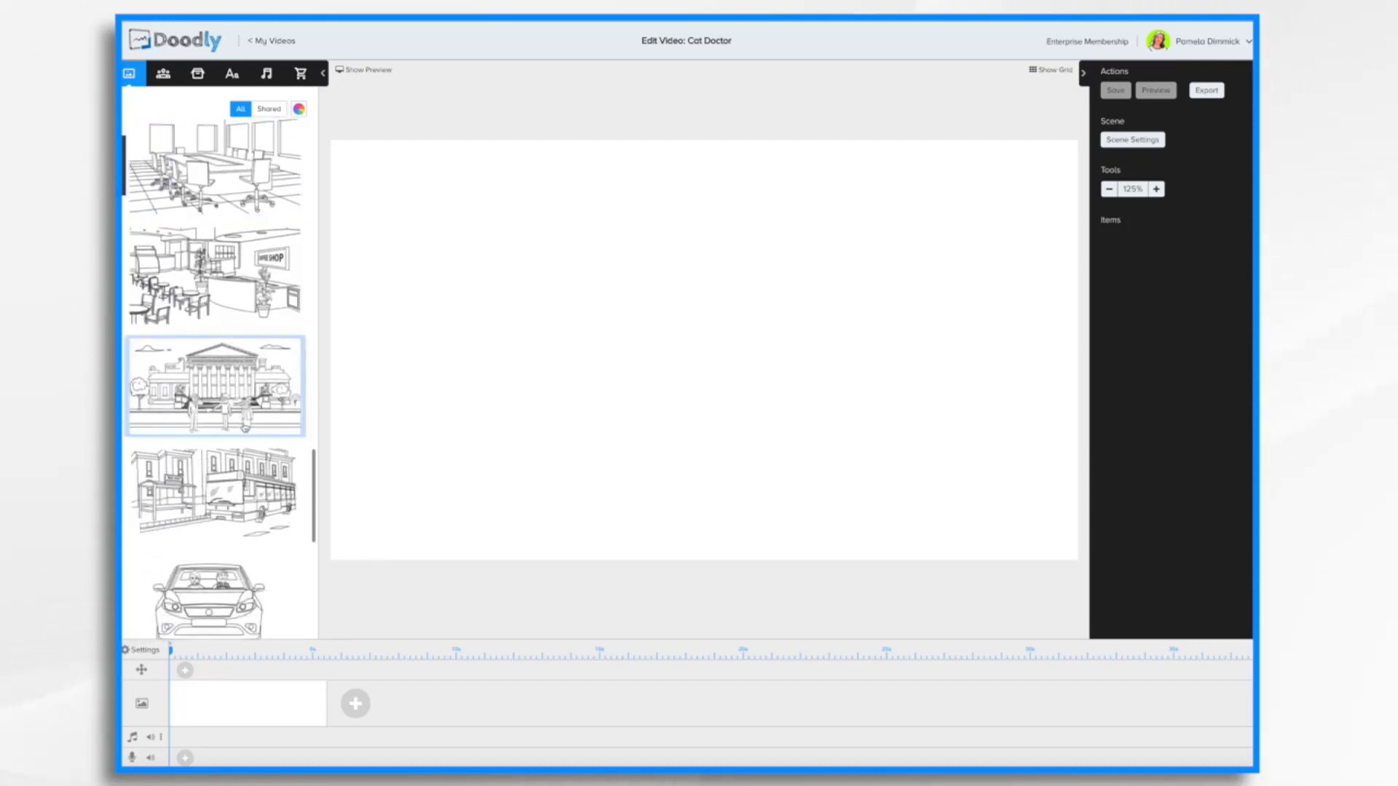
scroll(244, 428, down, 10)
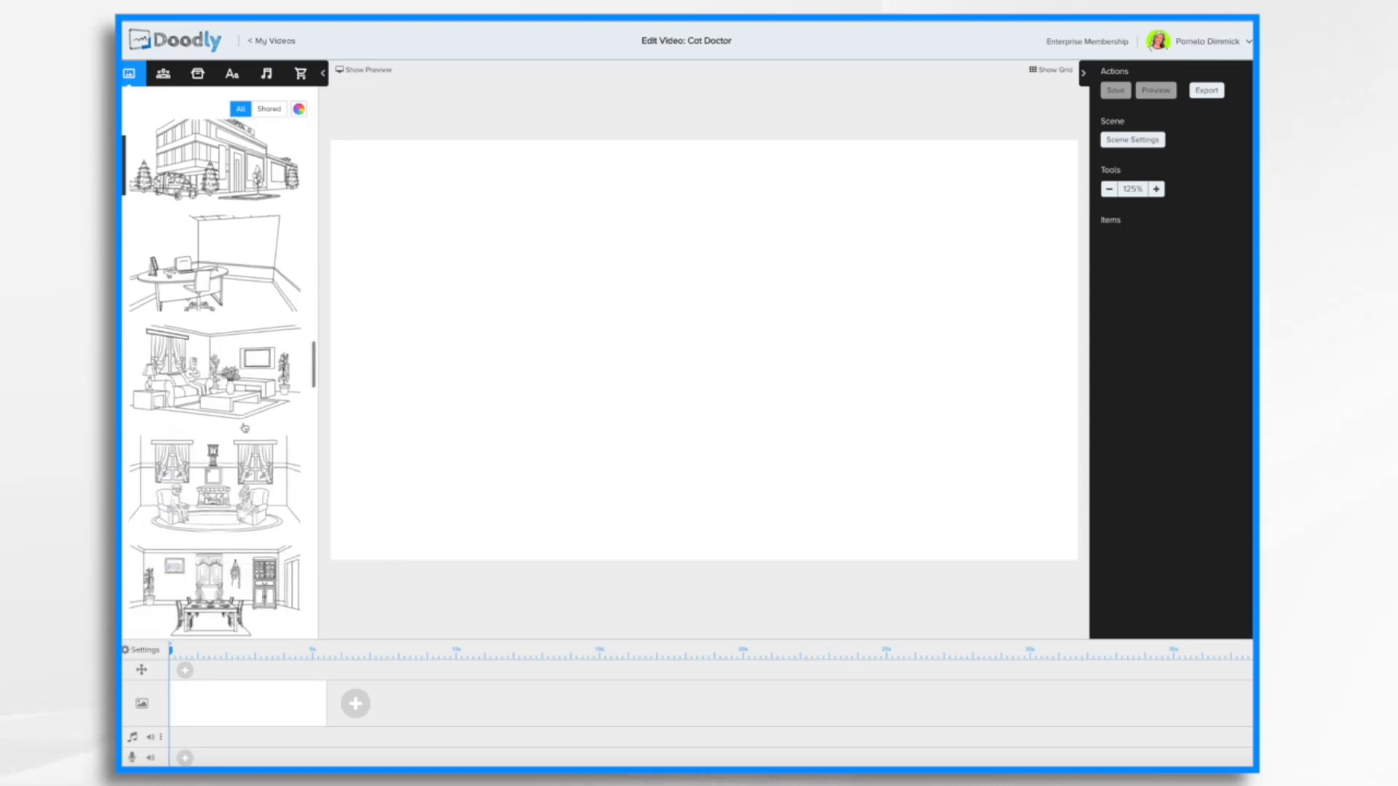
scroll(245, 427, down, 13)
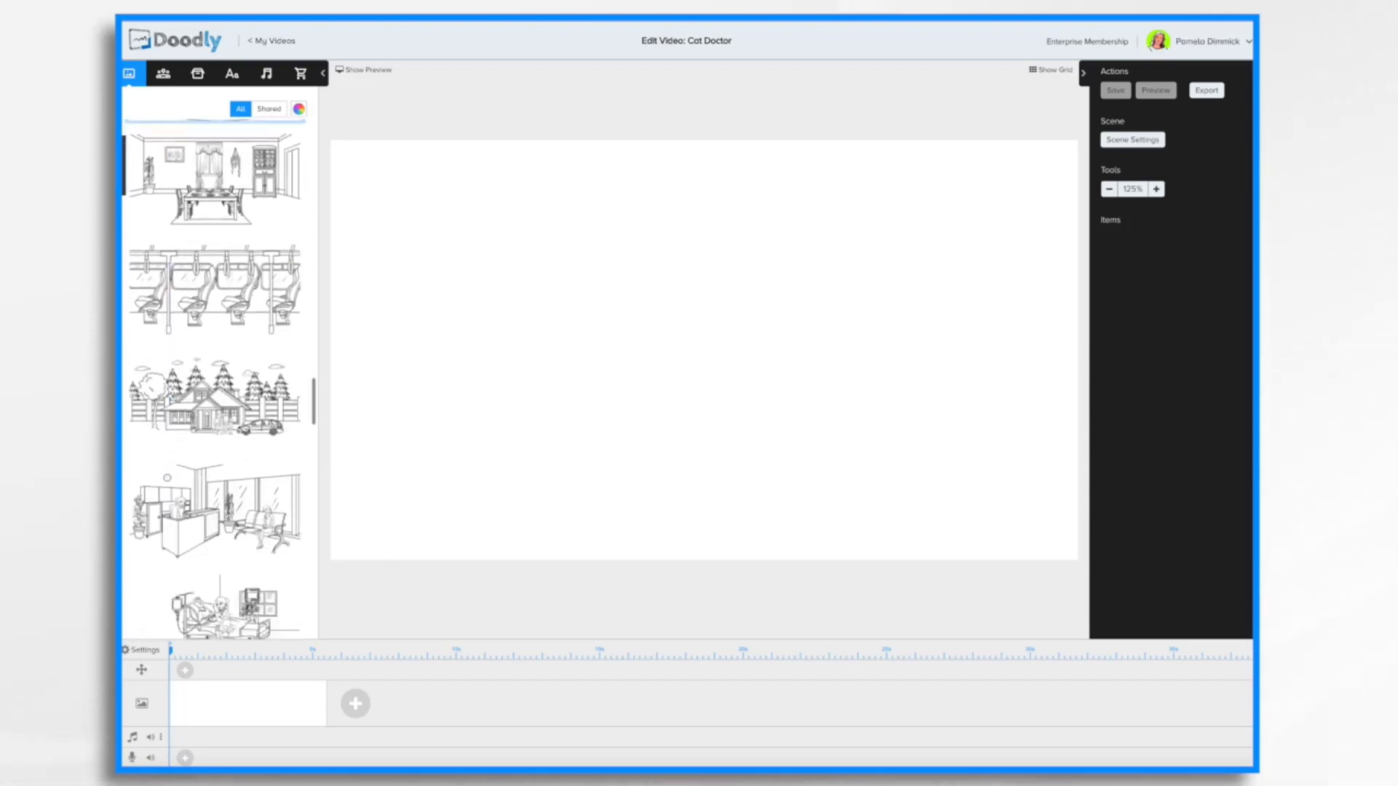
scroll(245, 437, down, 3)
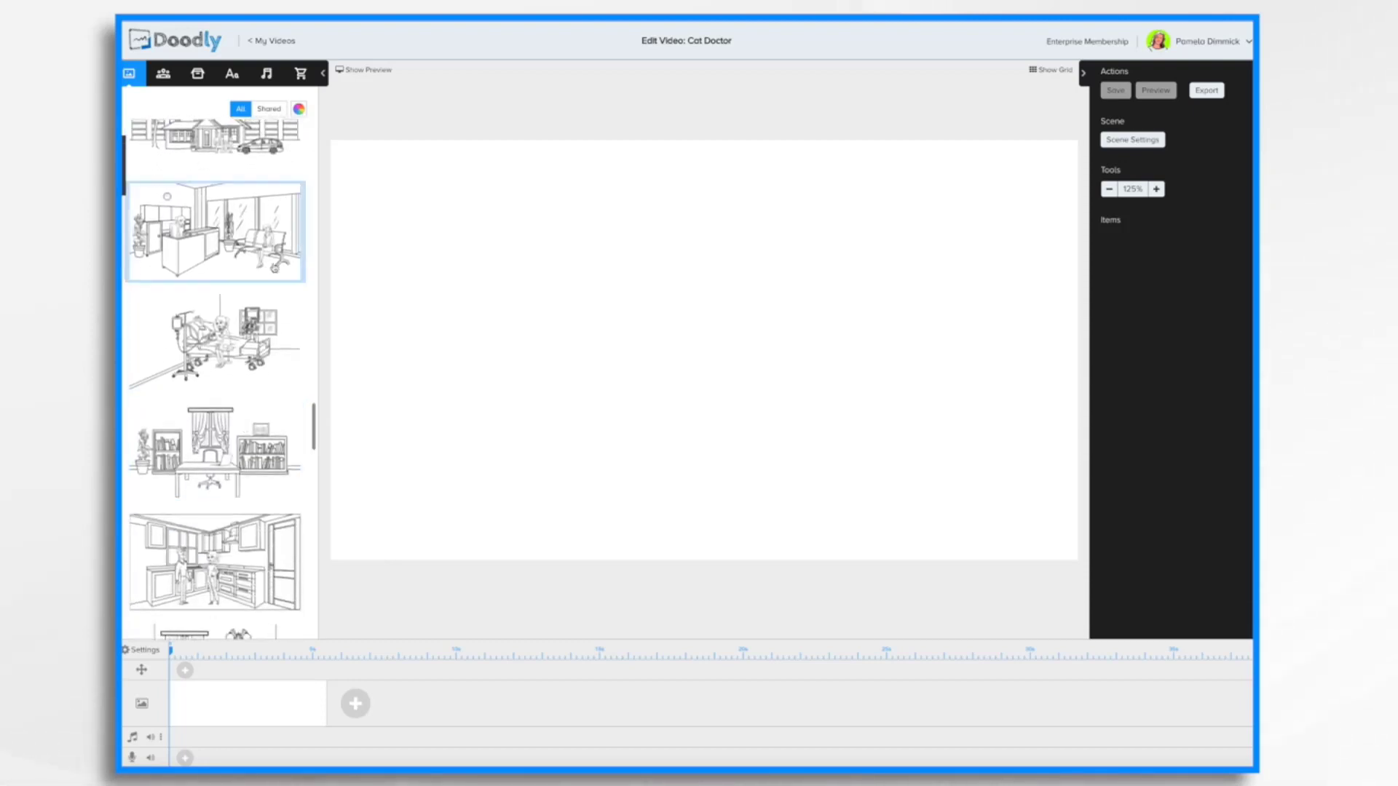
drag(246, 233, 711, 310)
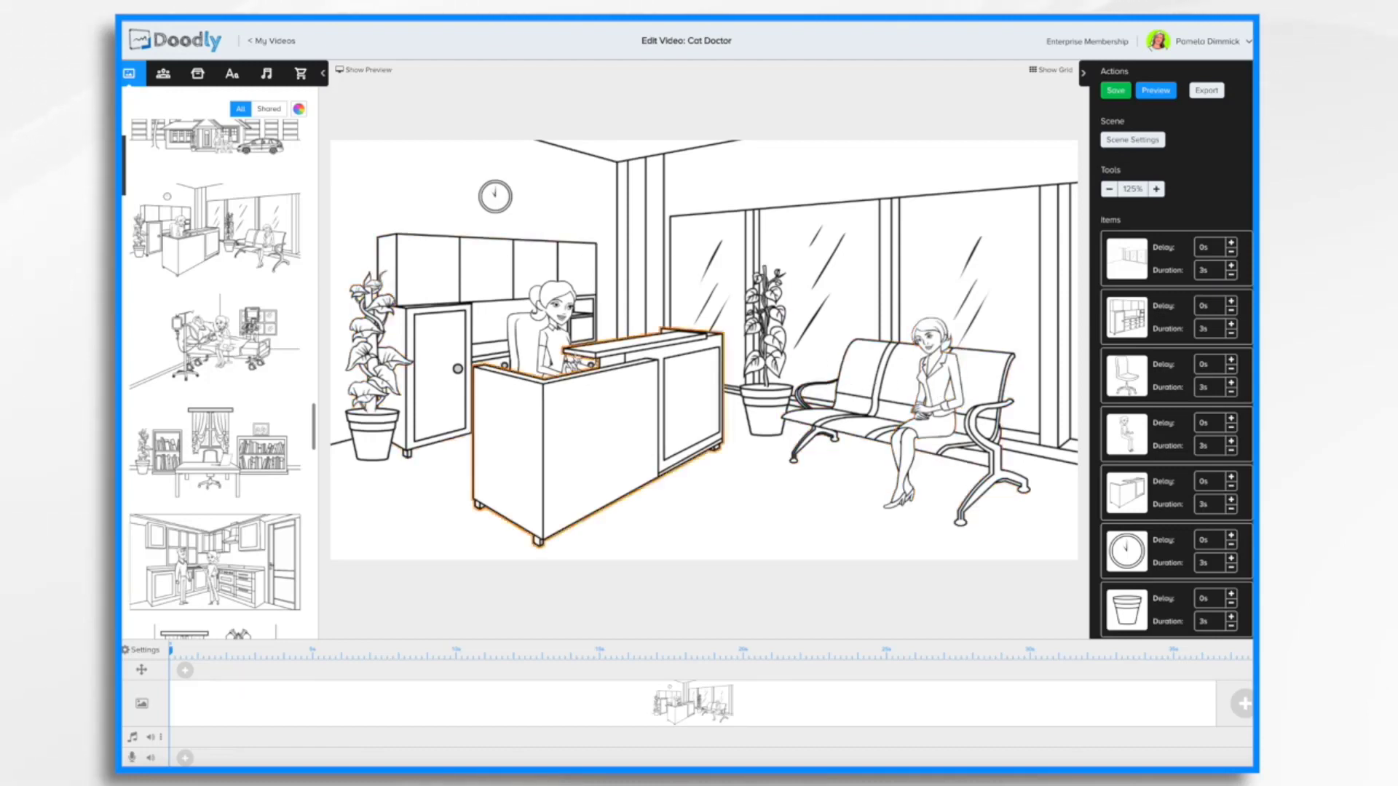
Step: Shift the reception desk slightly to the left and move the wall clock right, closer to the room's corner
mouse_move(555, 311)
mouse_down()
mouse_move(628, 314)
mouse_move(437, 324)
mouse_move(821, 323)
mouse_move(544, 313)
mouse_up()
drag(495, 195, 578, 188)
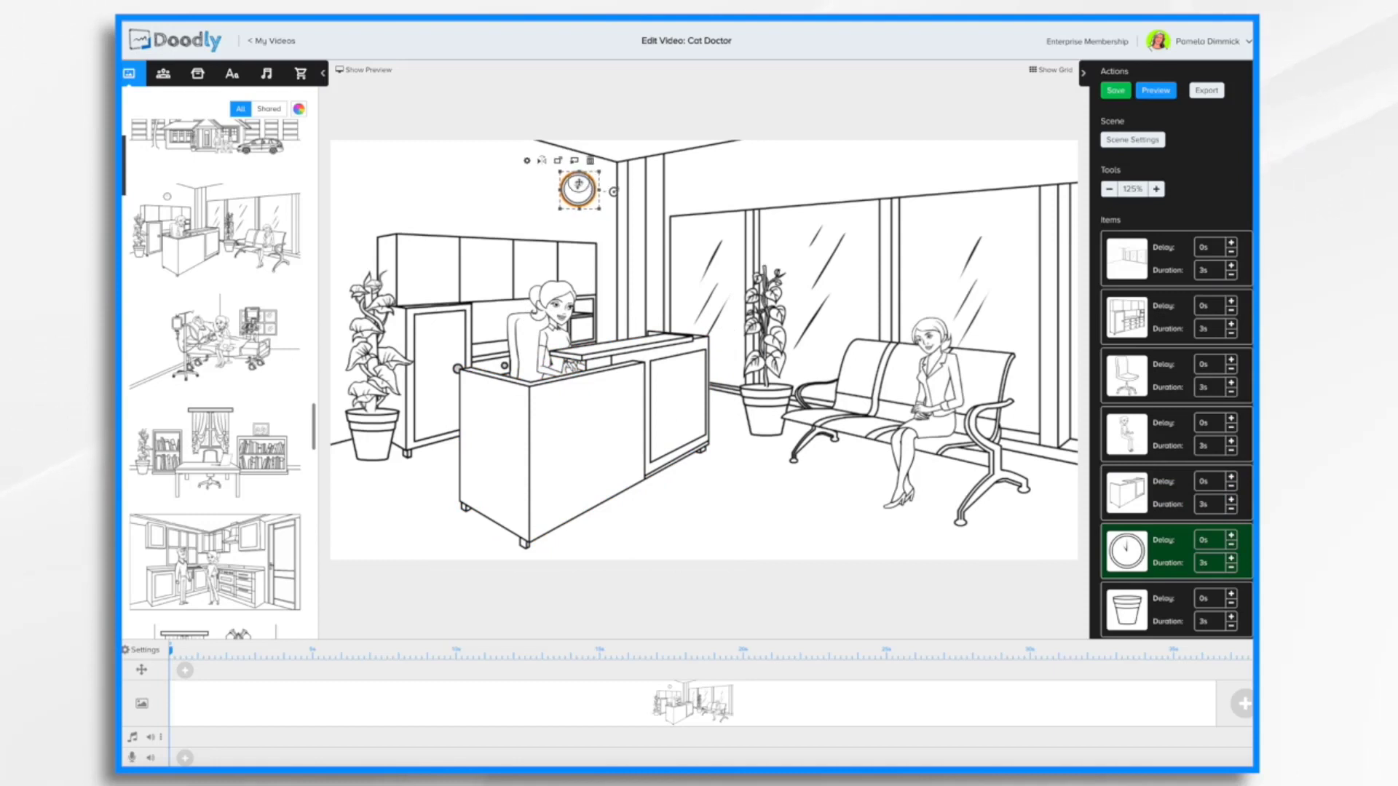
Step: Delete the plant beside the cabinets and its pot from the reception scene
click(373, 342)
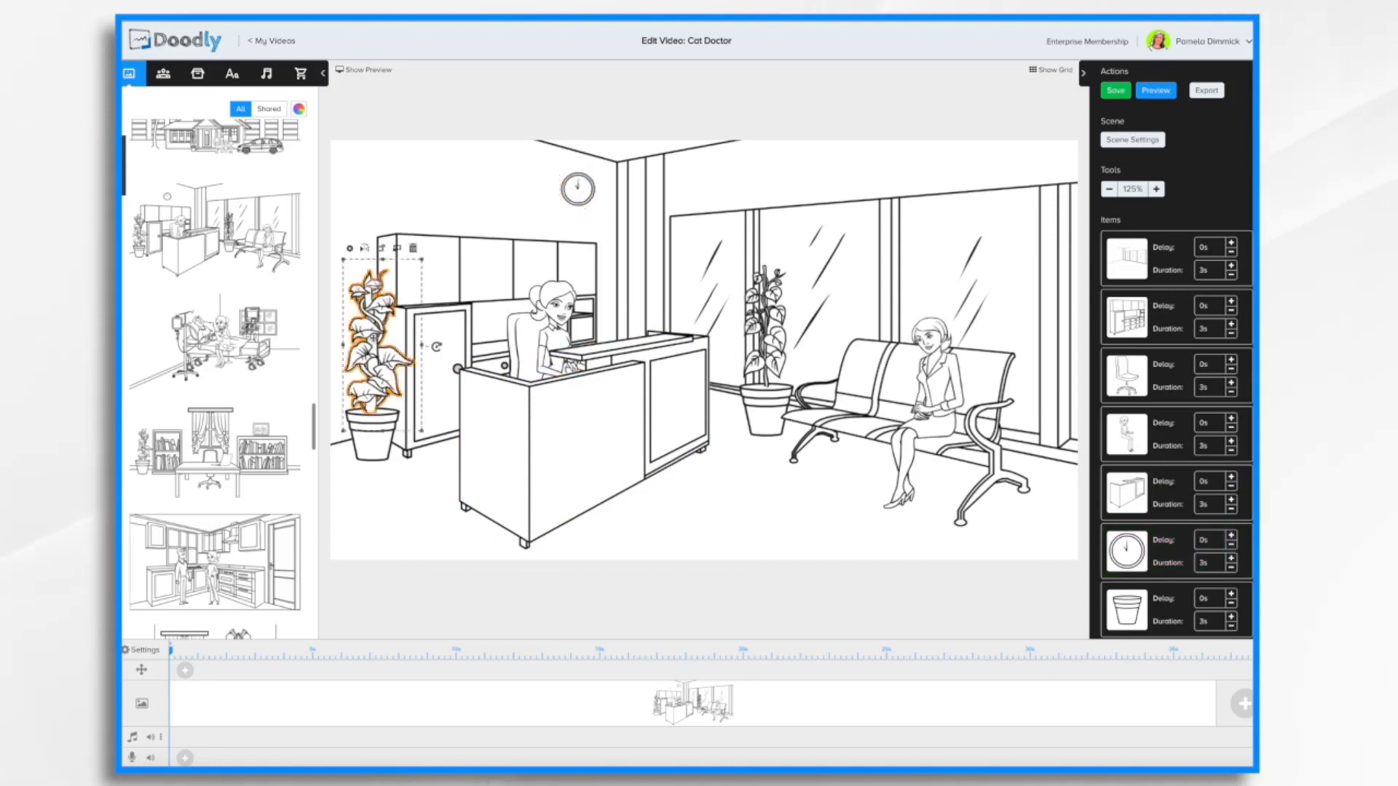
click(413, 249)
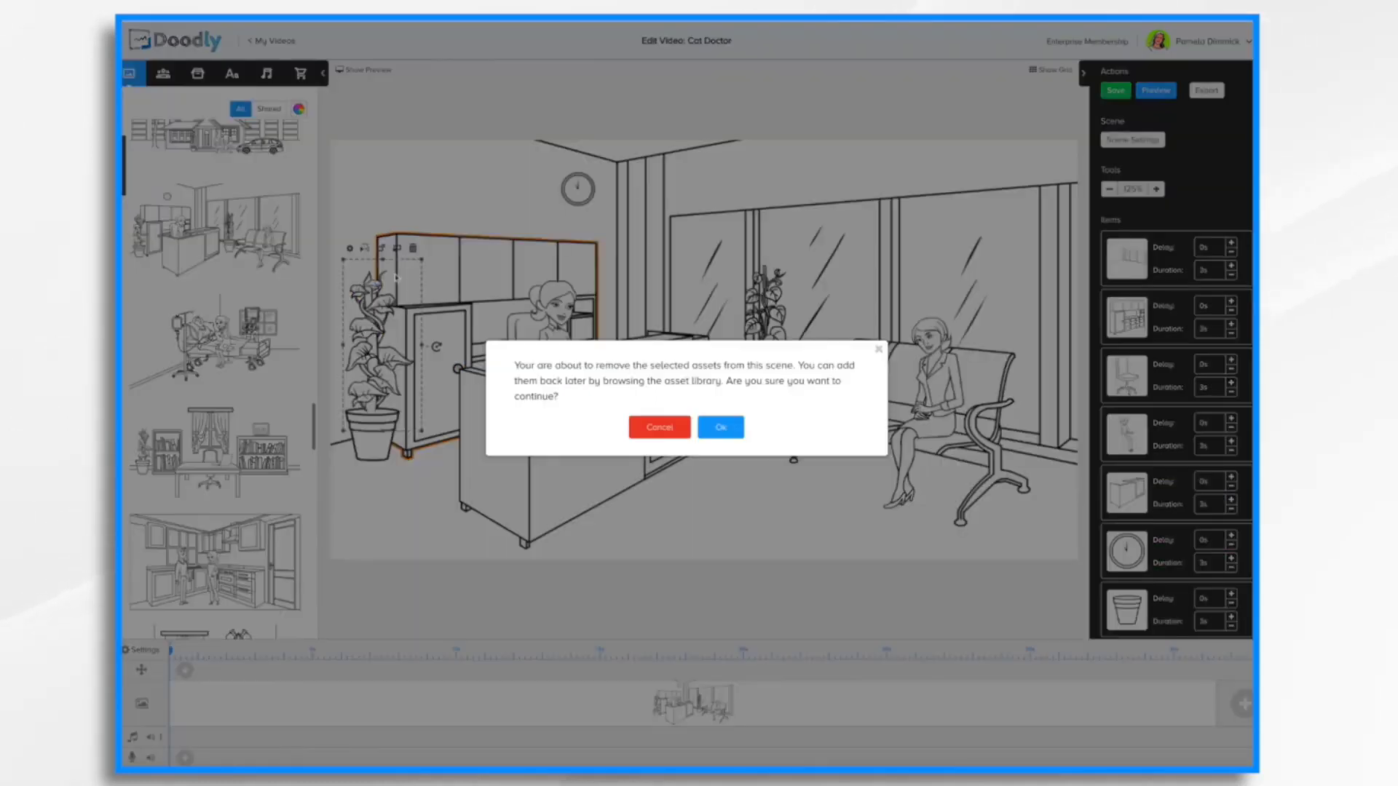
click(720, 427)
click(389, 434)
click(373, 444)
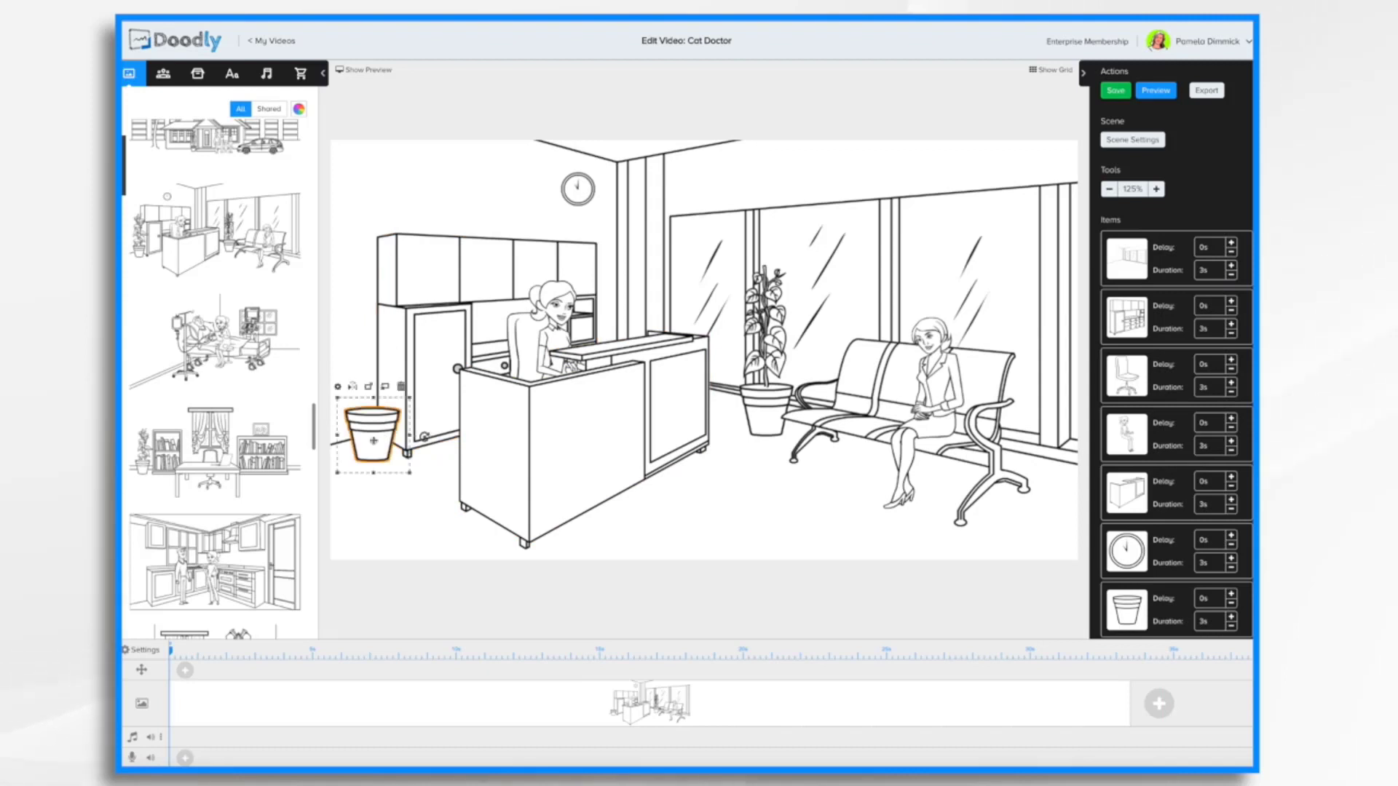
click(402, 388)
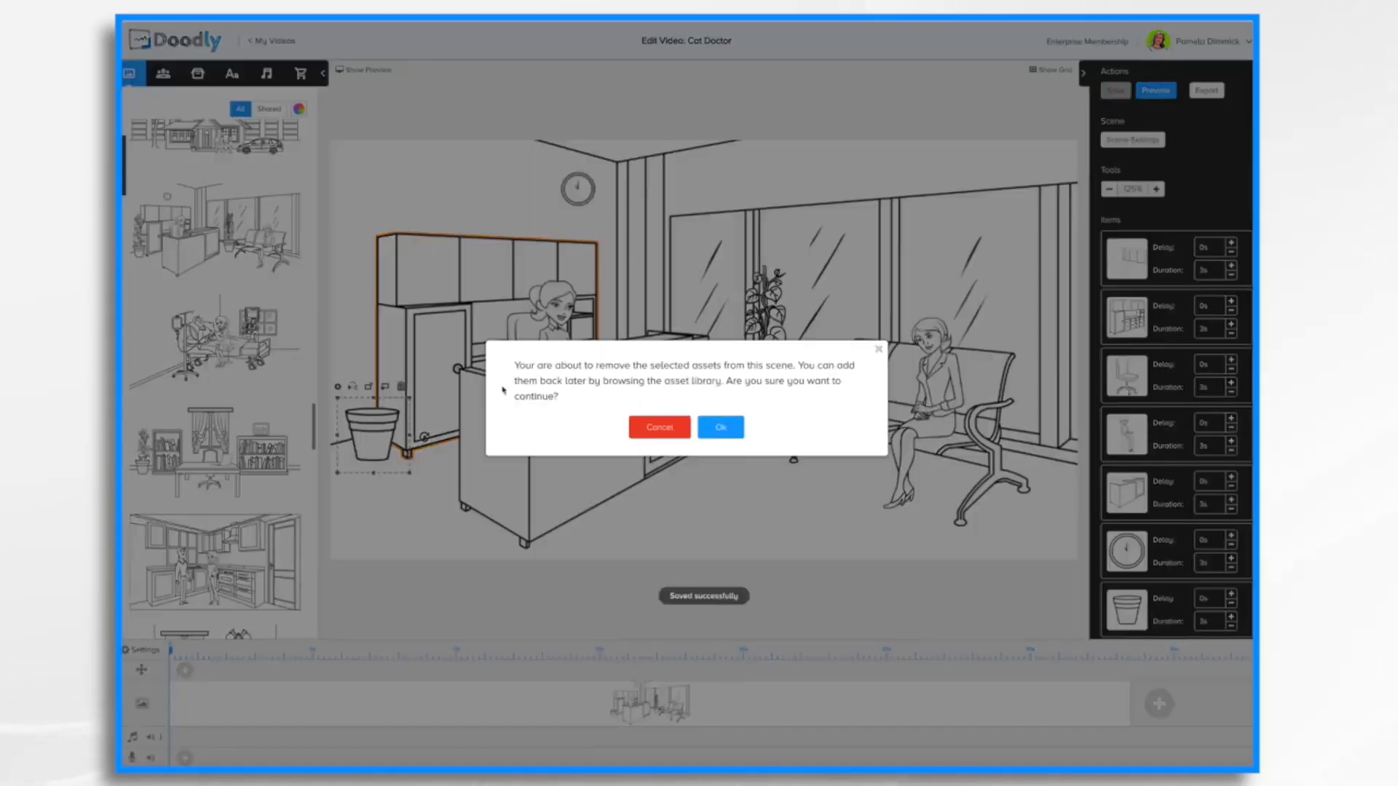
click(734, 429)
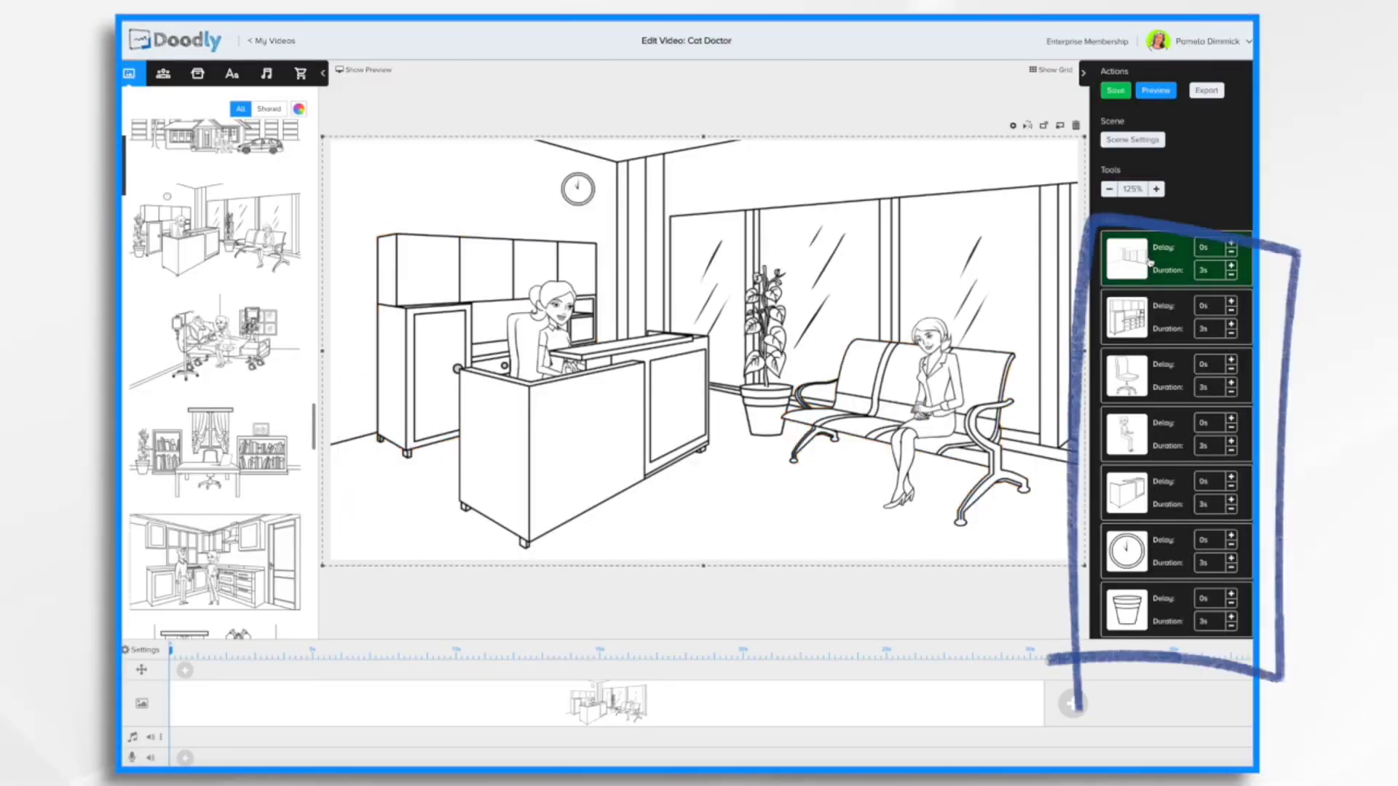
Step: Select the scene's items one after another, from the cabinets to the clock, to examine which object each entry represents
click(1147, 314)
click(1135, 372)
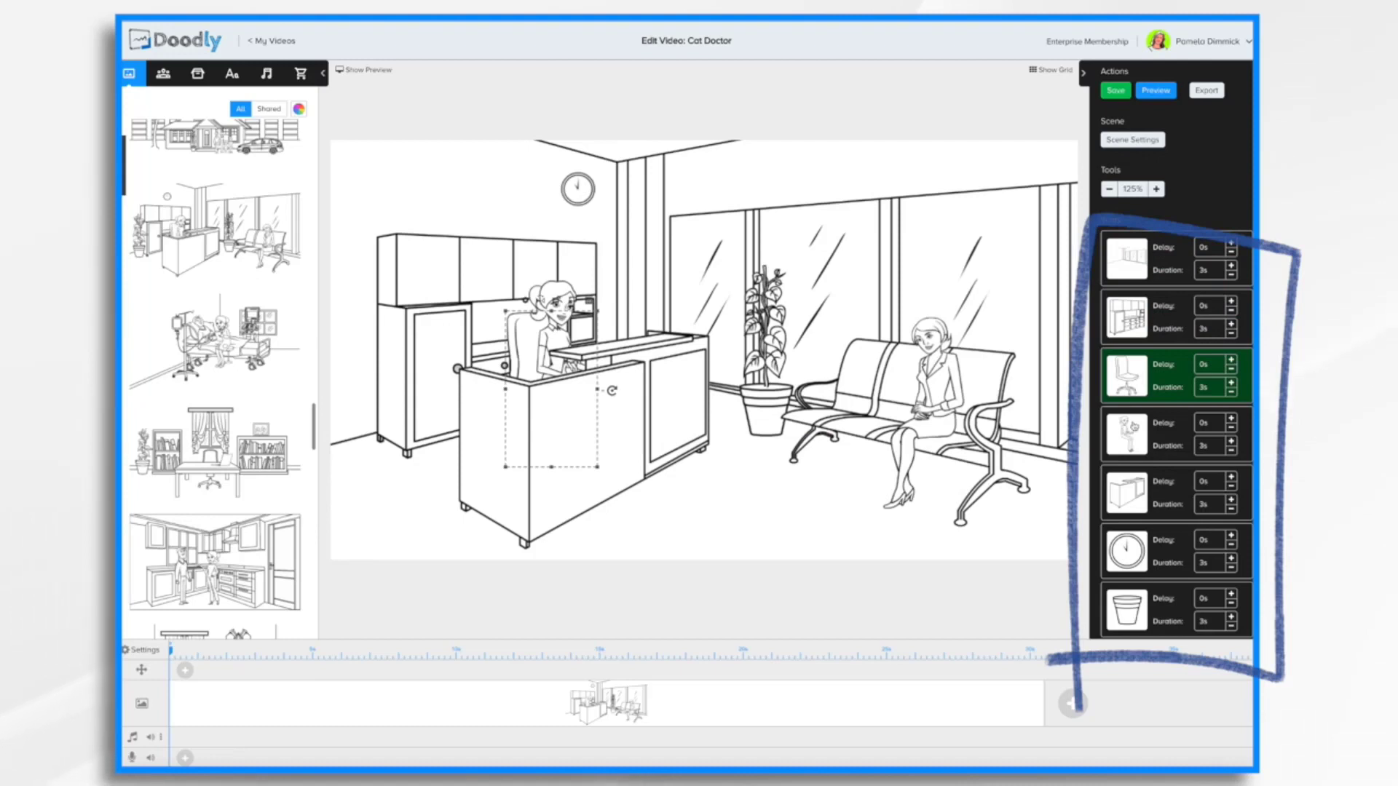
click(1134, 433)
click(1133, 493)
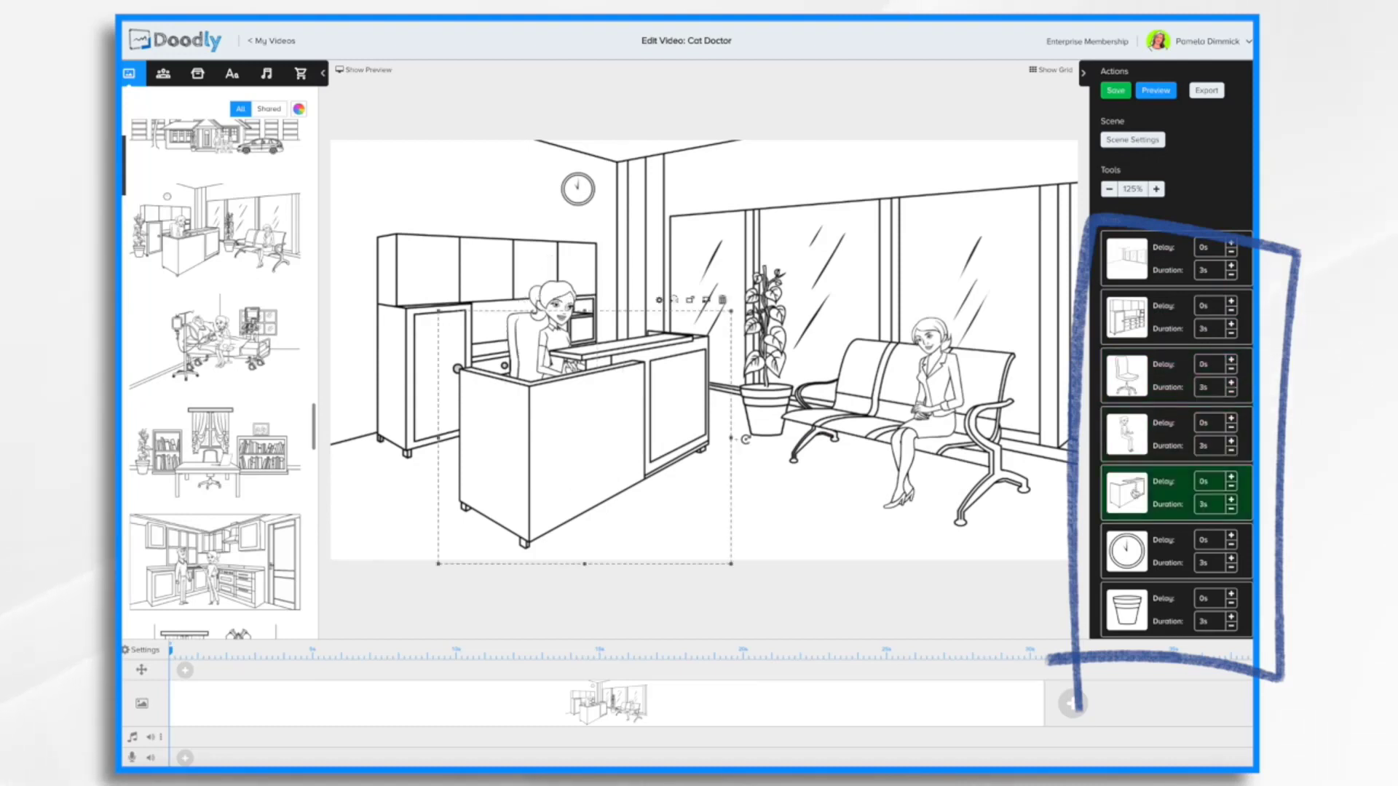
click(1136, 557)
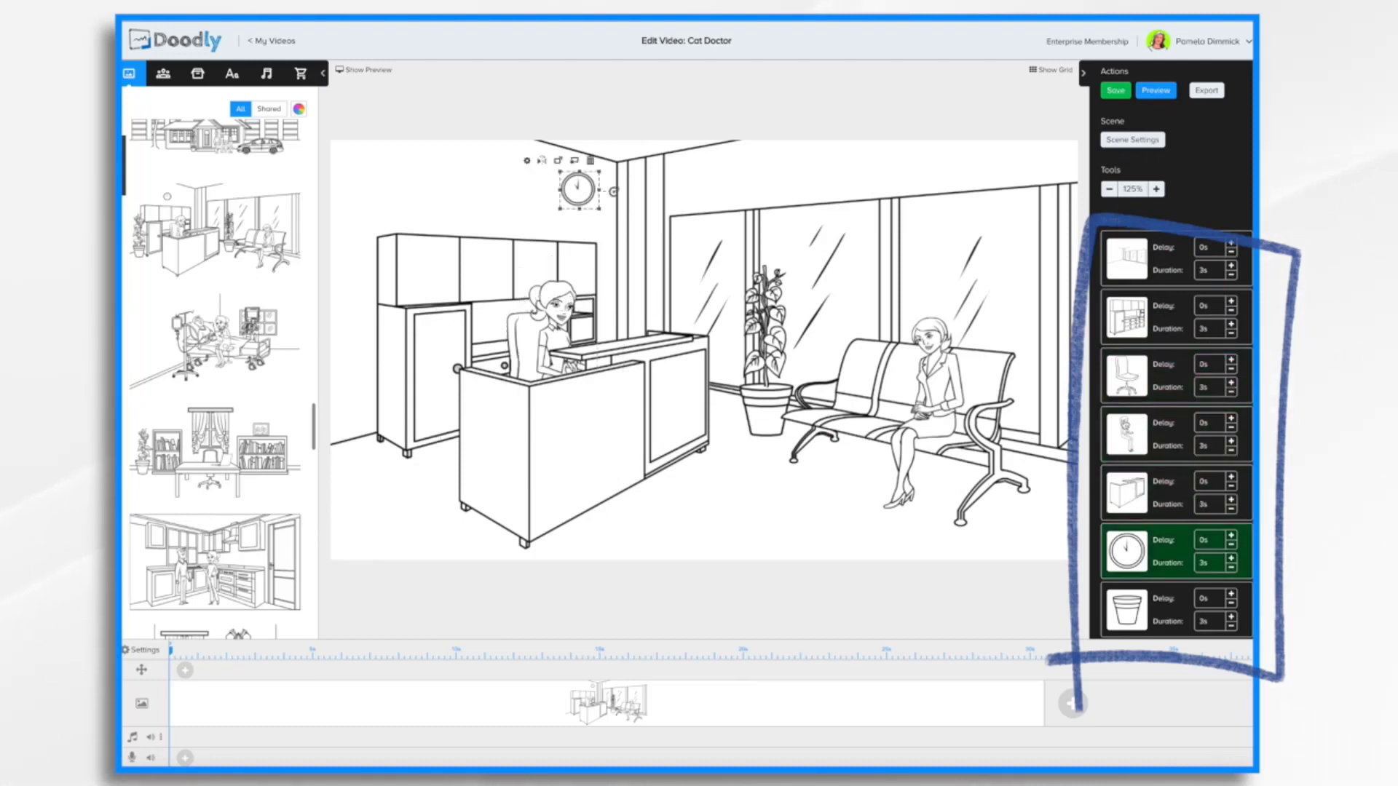
Step: Reorder the scene items so the seated receptionist comes after the reception desk, placing her in front of it
click(1134, 435)
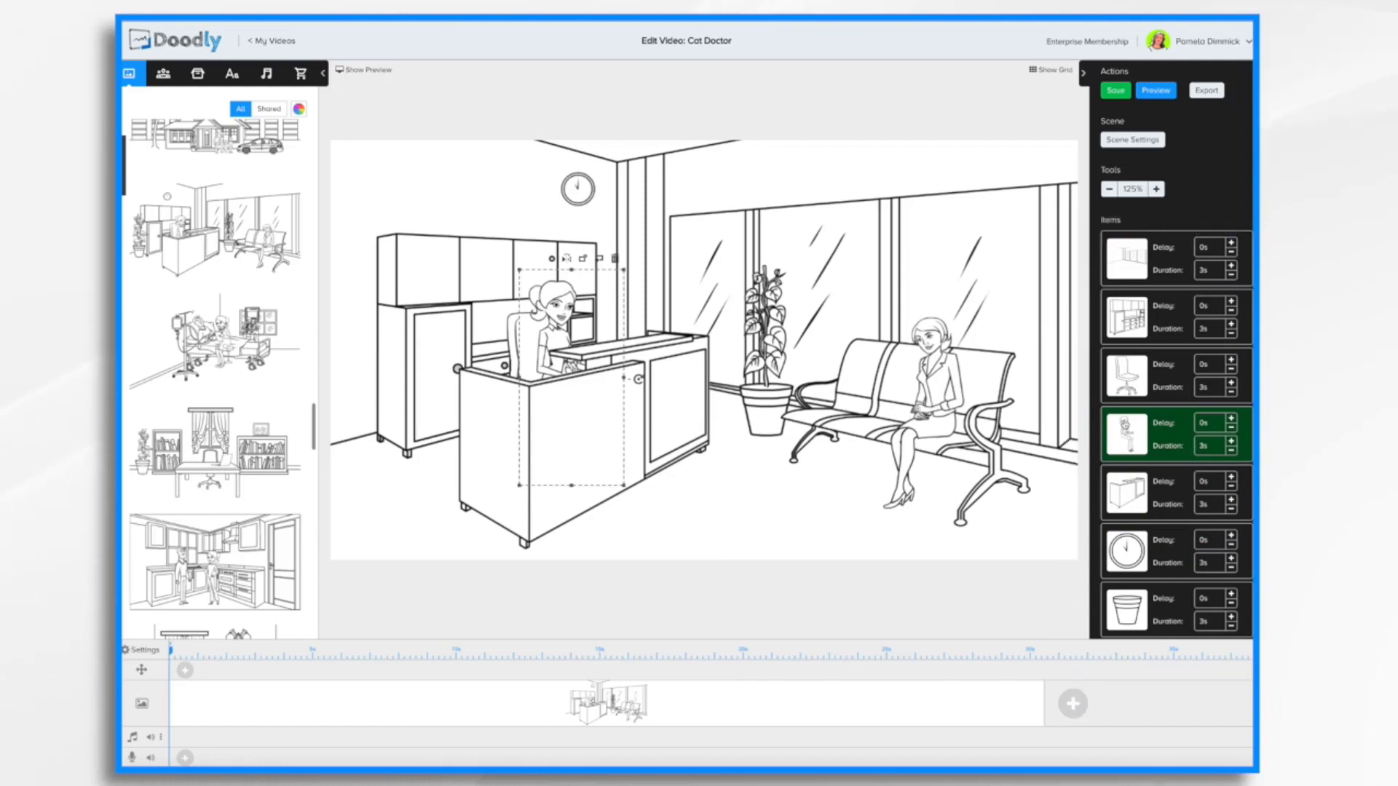
drag(1127, 430, 1125, 389)
drag(1125, 375, 1126, 507)
mouse_move(1134, 435)
mouse_down()
mouse_move(1138, 525)
mouse_move(1138, 503)
mouse_up()
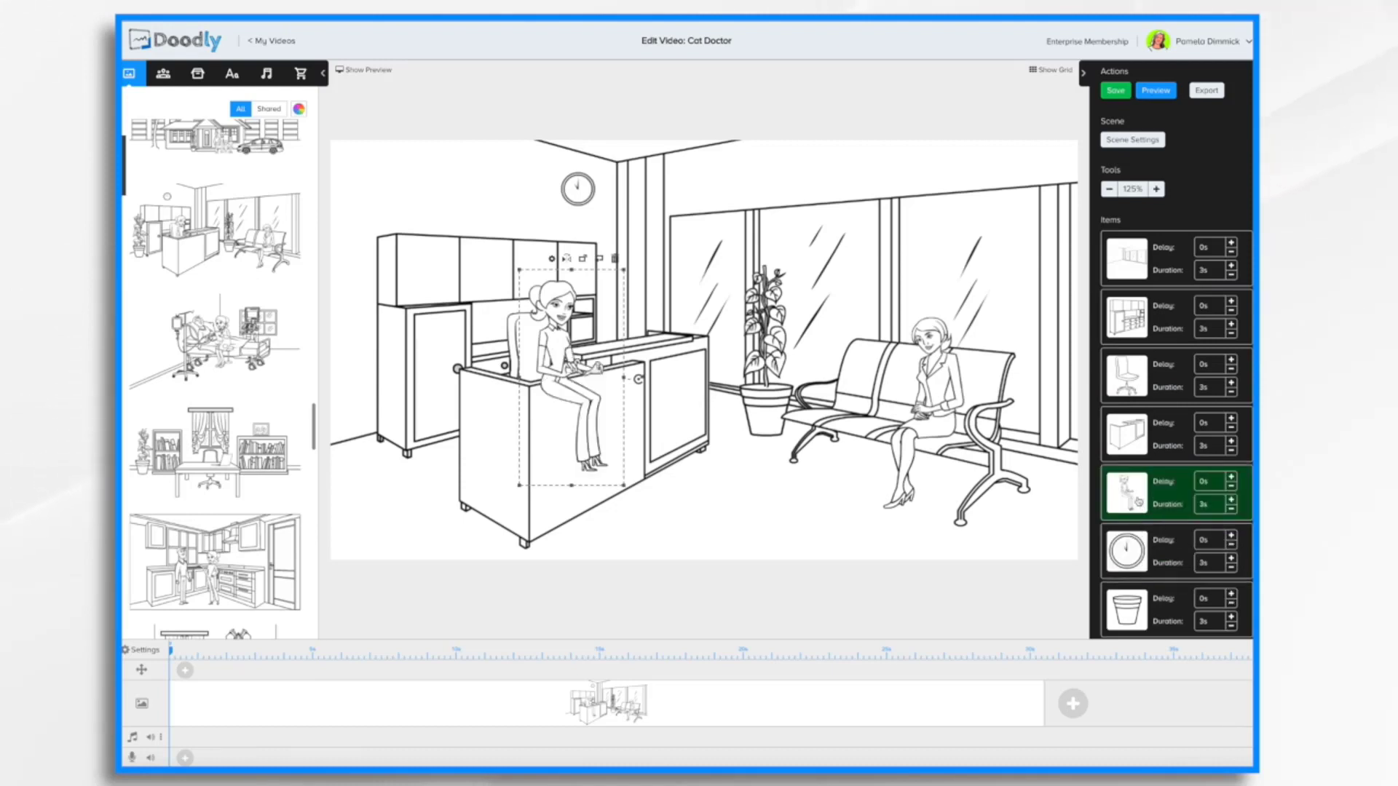
Step: Place the seated receptionist before the reception desk in the item order, testing the move-forward and move-backward commands on her
drag(1134, 486, 1134, 443)
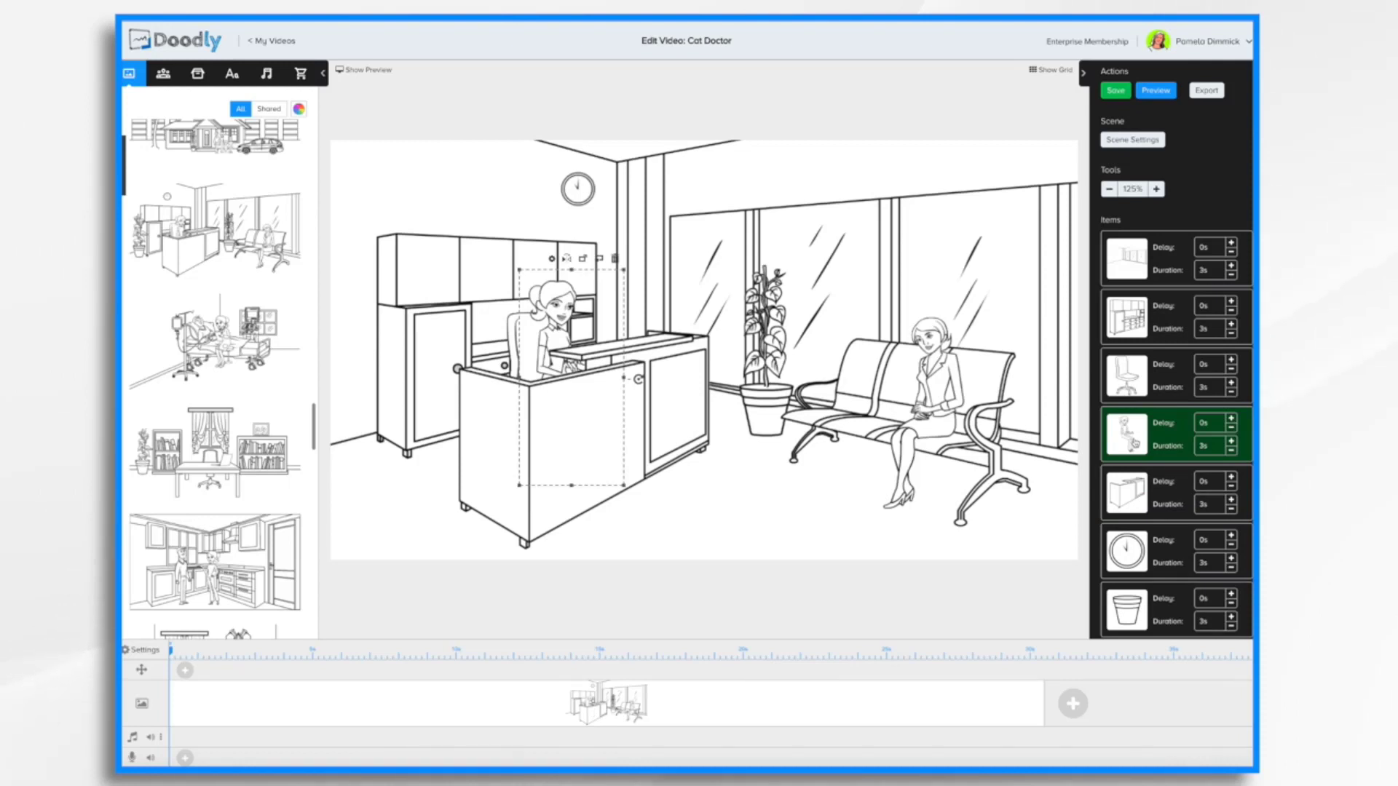
click(585, 260)
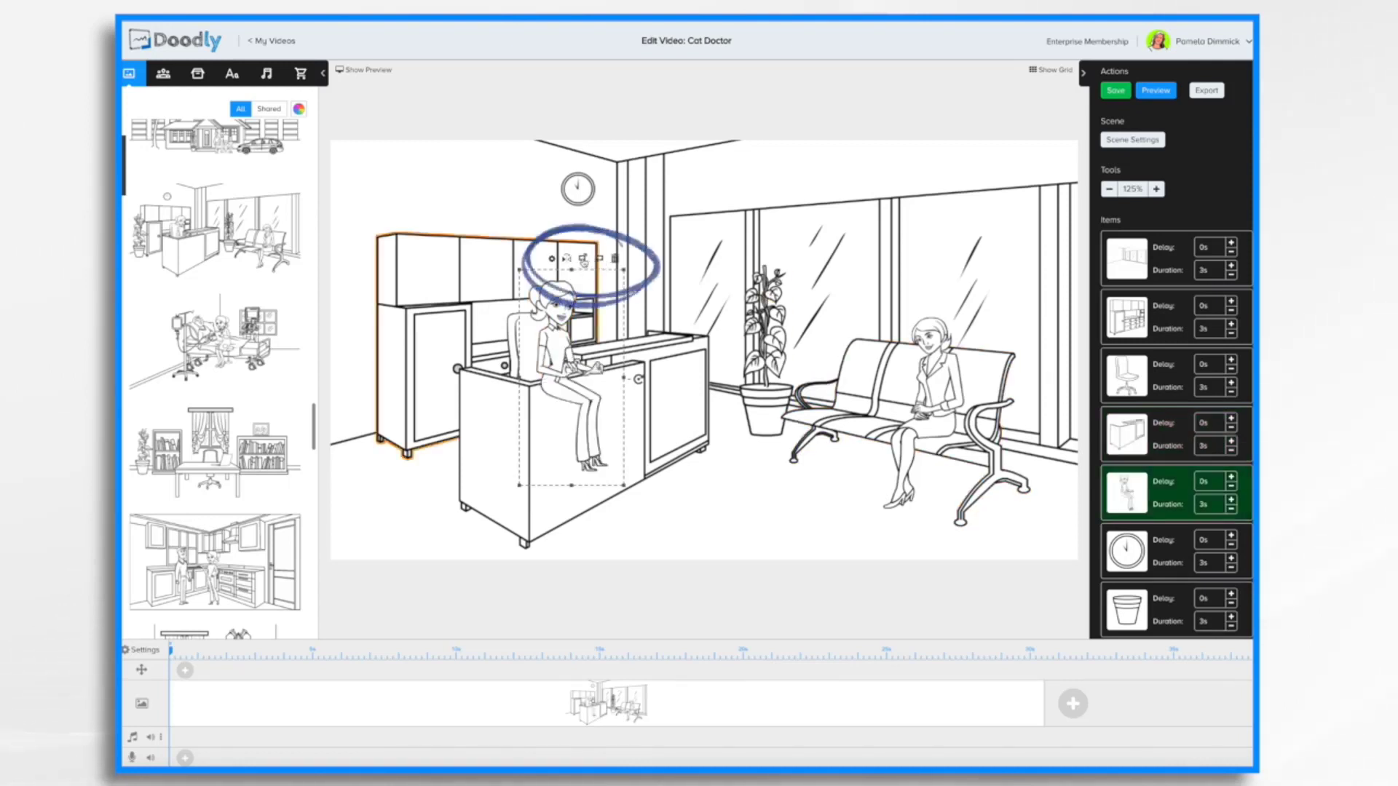
click(599, 260)
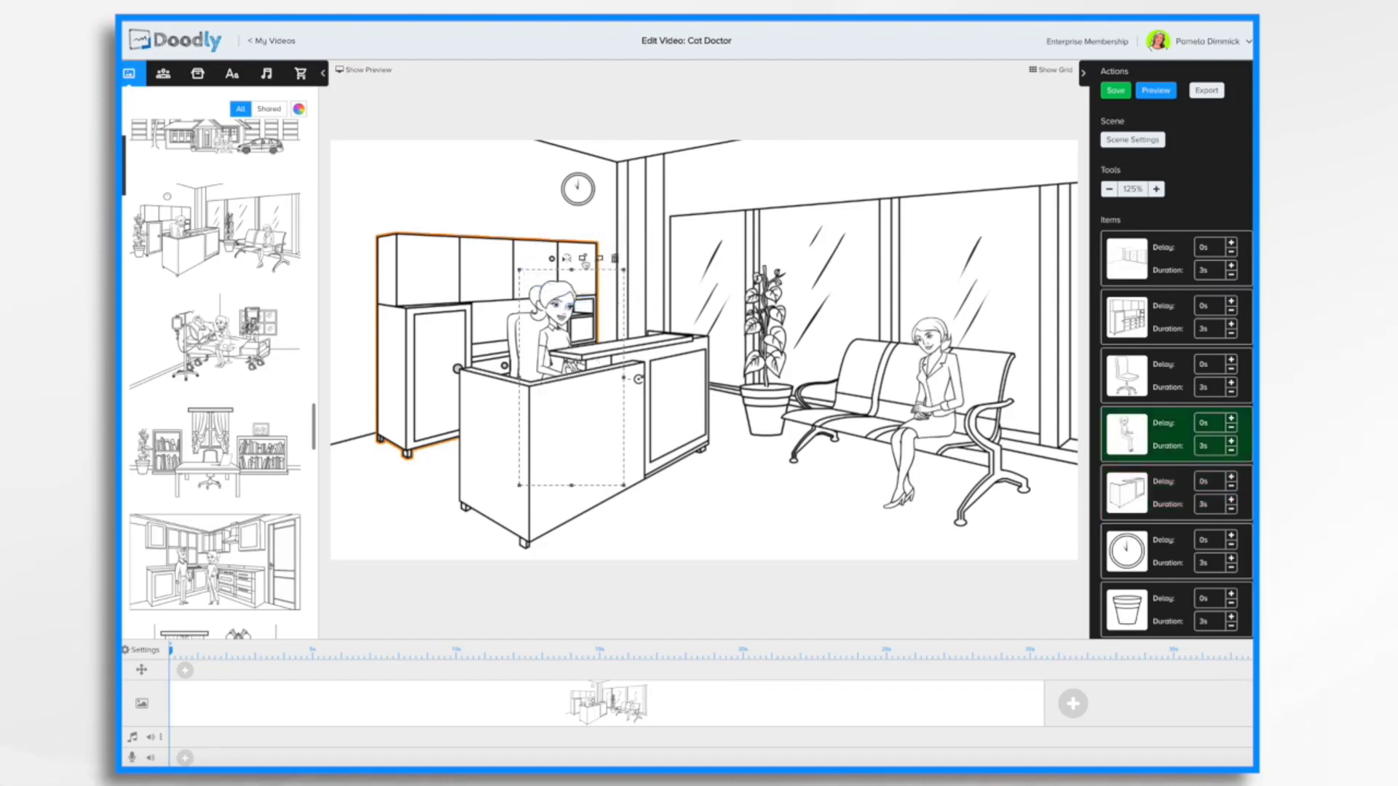
click(583, 260)
click(599, 260)
Step: Select the woman seated on the waiting bench and search the character library for "sitting"
click(885, 396)
click(887, 393)
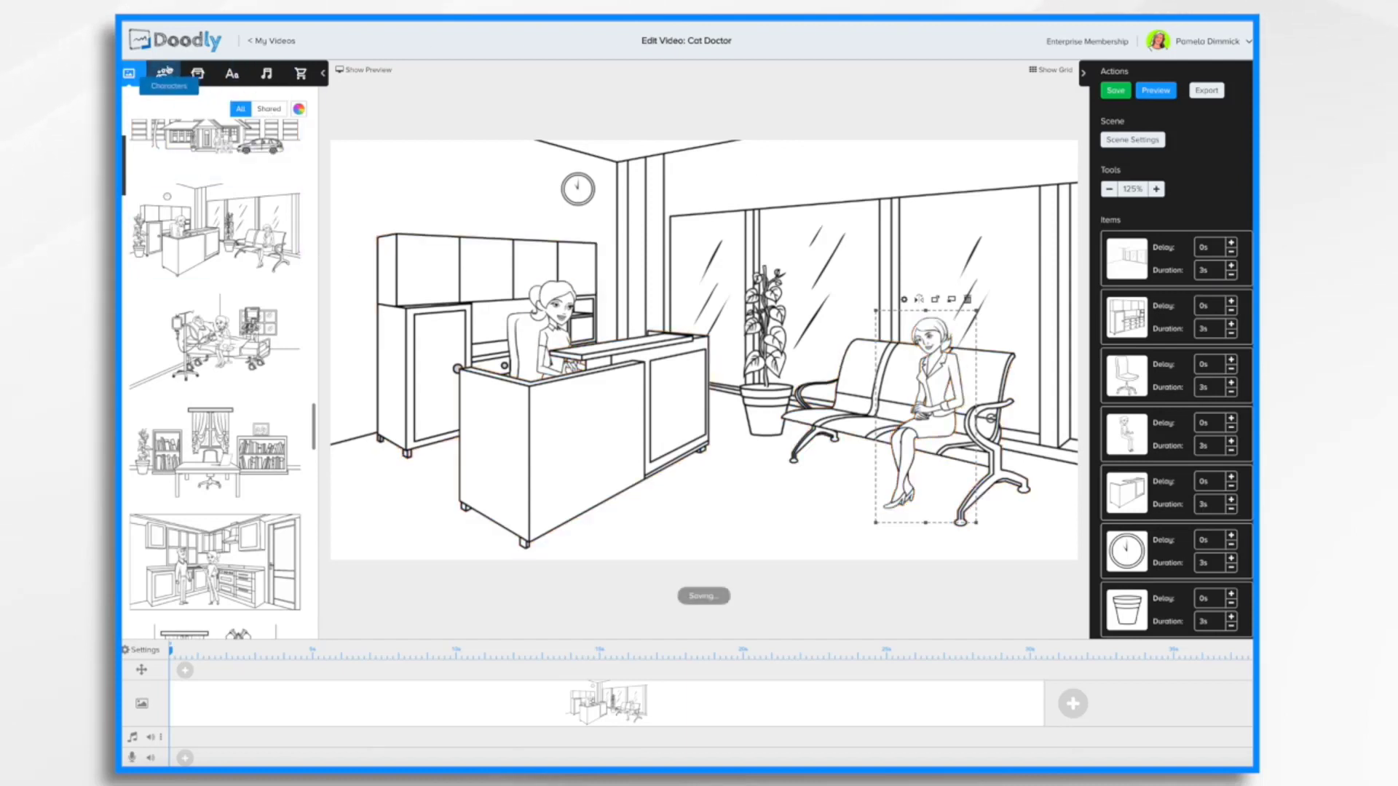
click(163, 74)
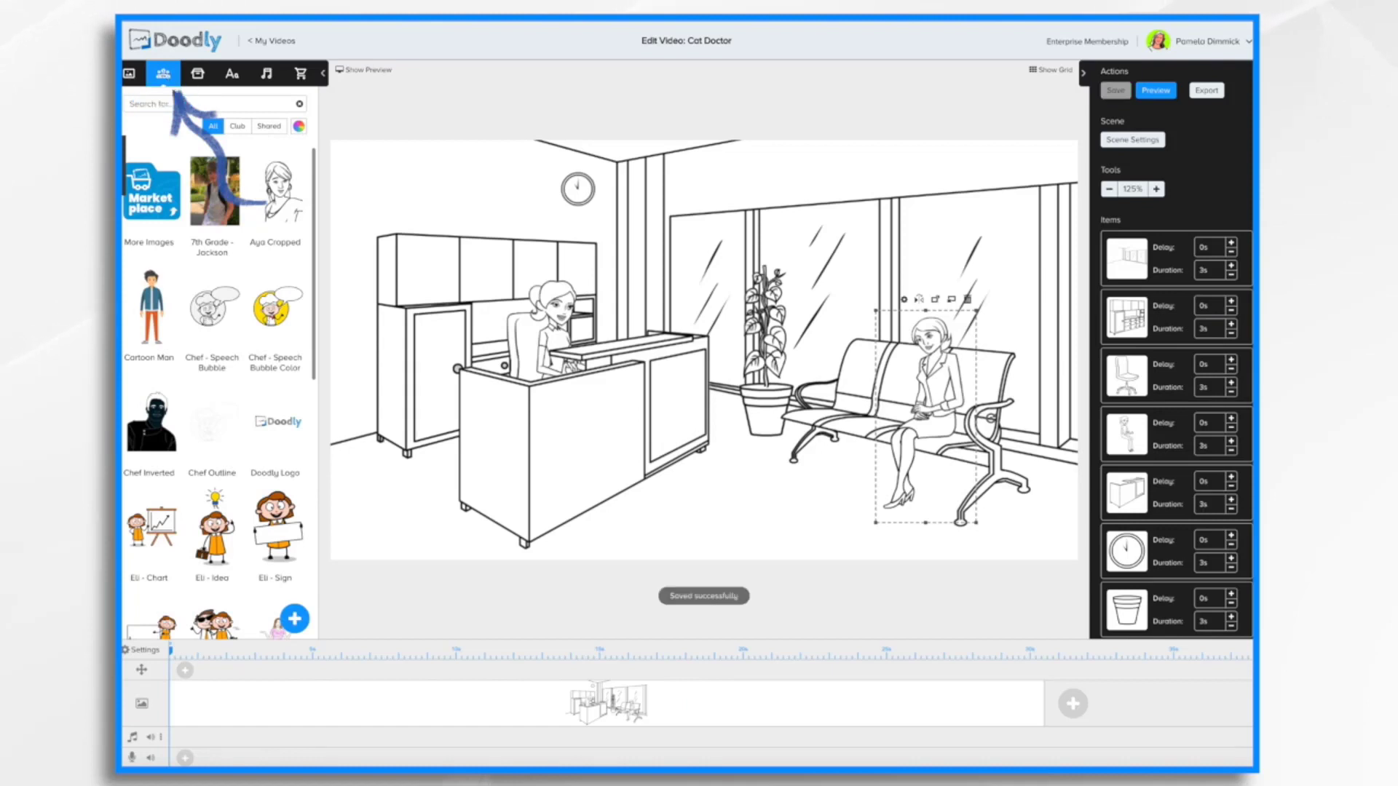
click(188, 104)
text(sitting)
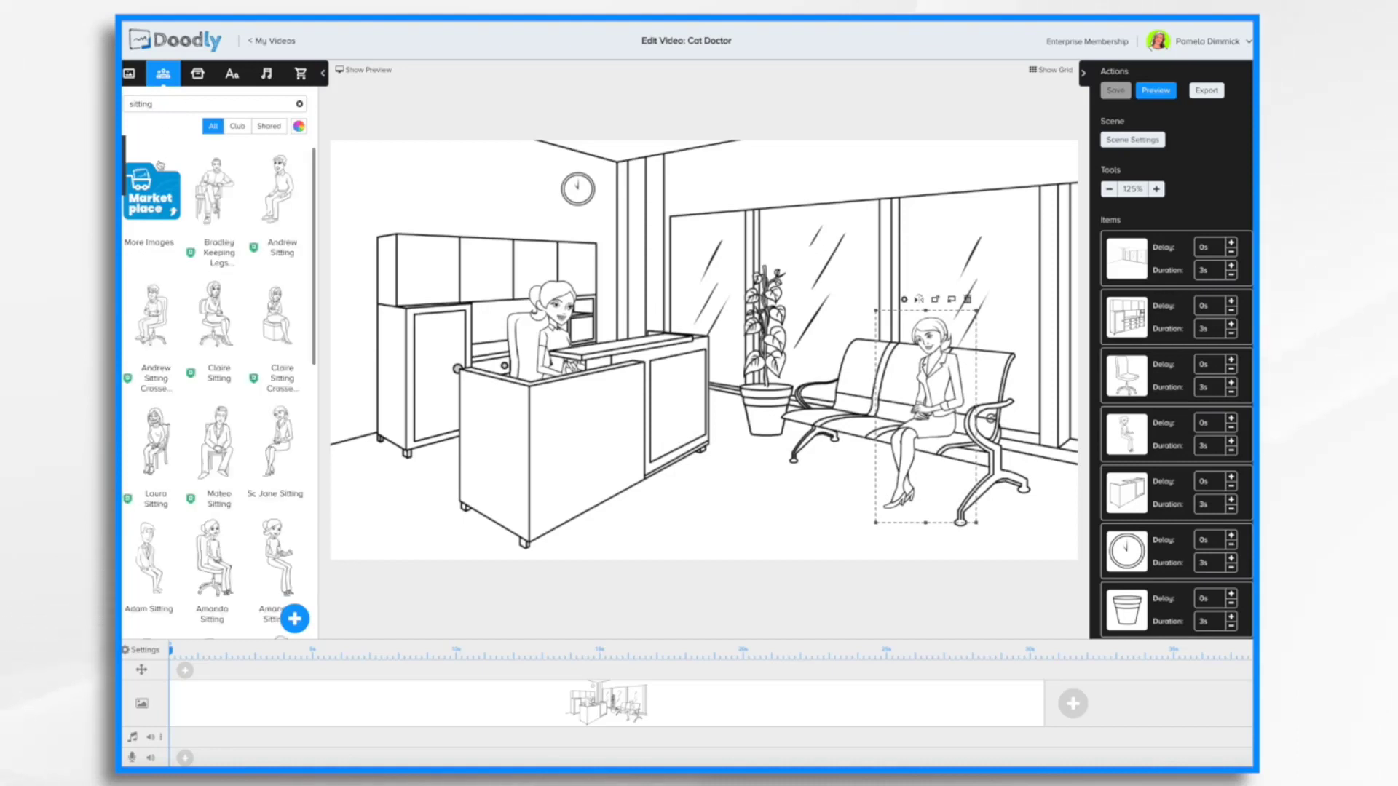
Step: Find the Jacob Sitting character among the results and replace the woman on the waiting bench with it
scroll(228, 398, down, 3)
scroll(228, 399, down, 2)
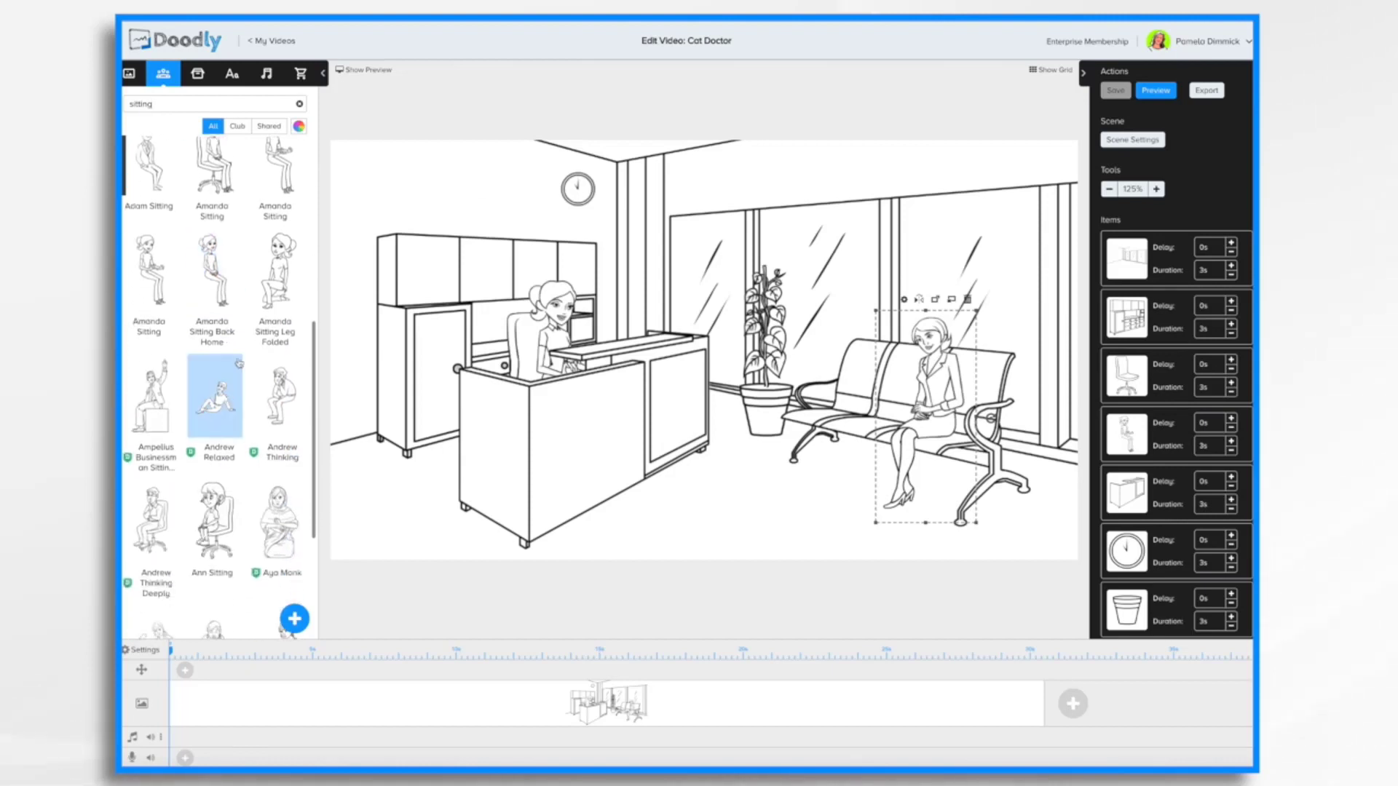
scroll(232, 382, up, 2)
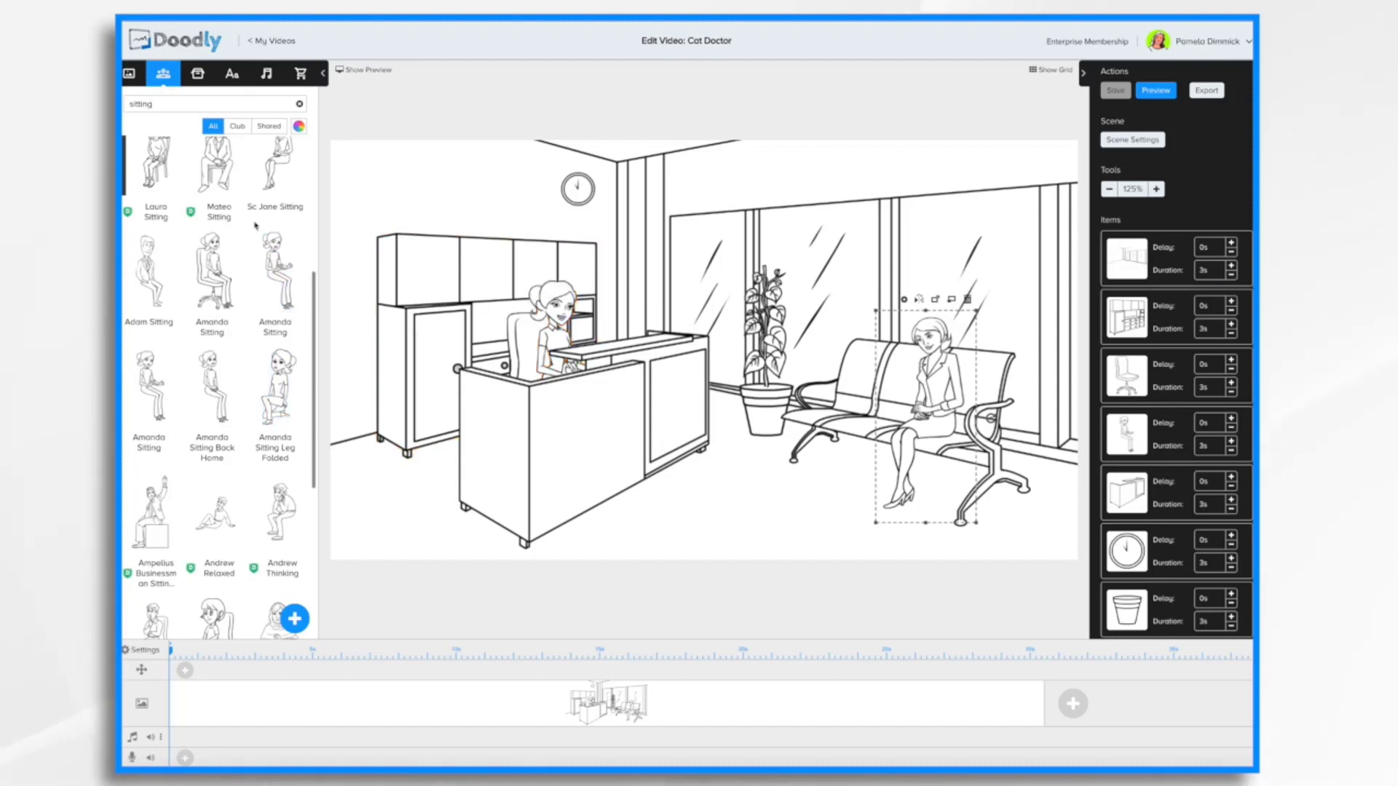
scroll(255, 225, up, 2)
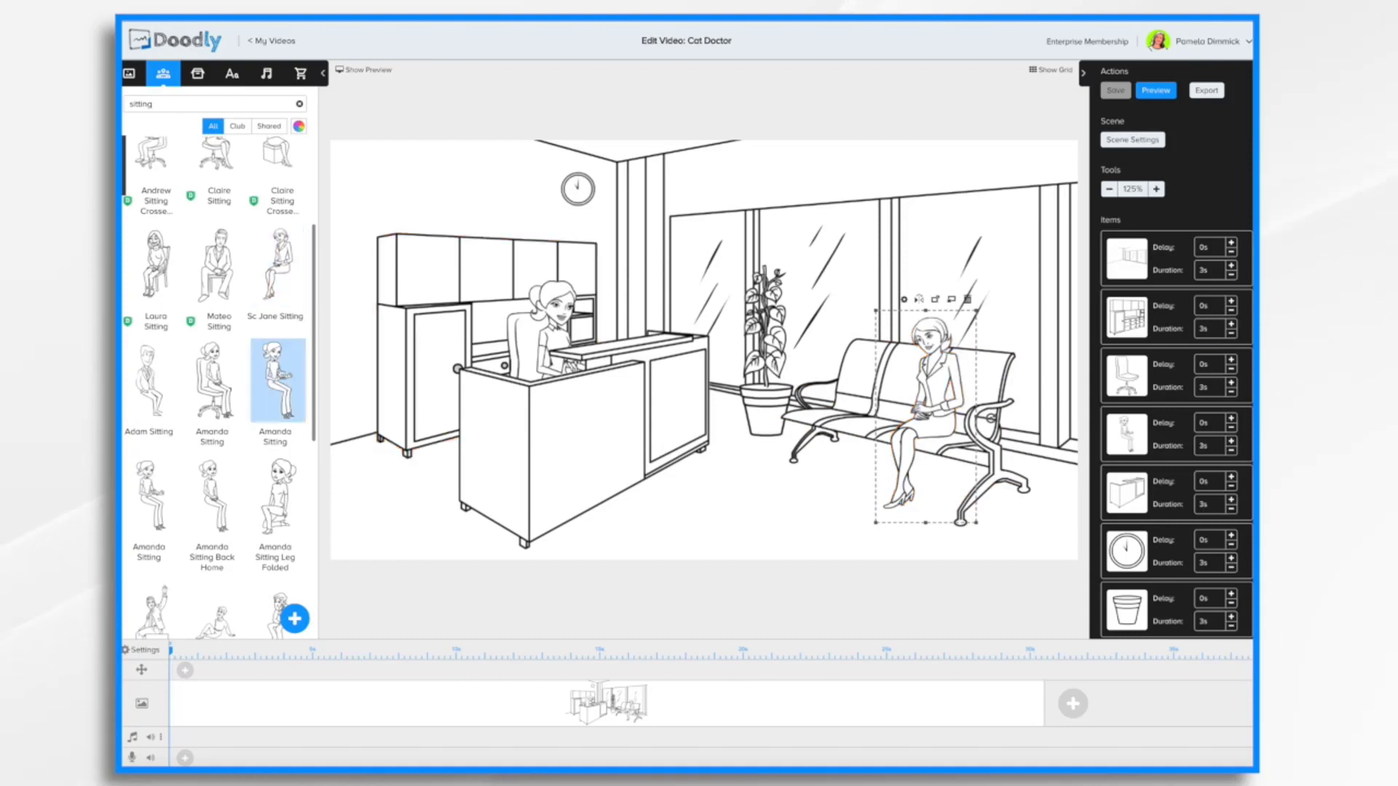
scroll(277, 380, down, 15)
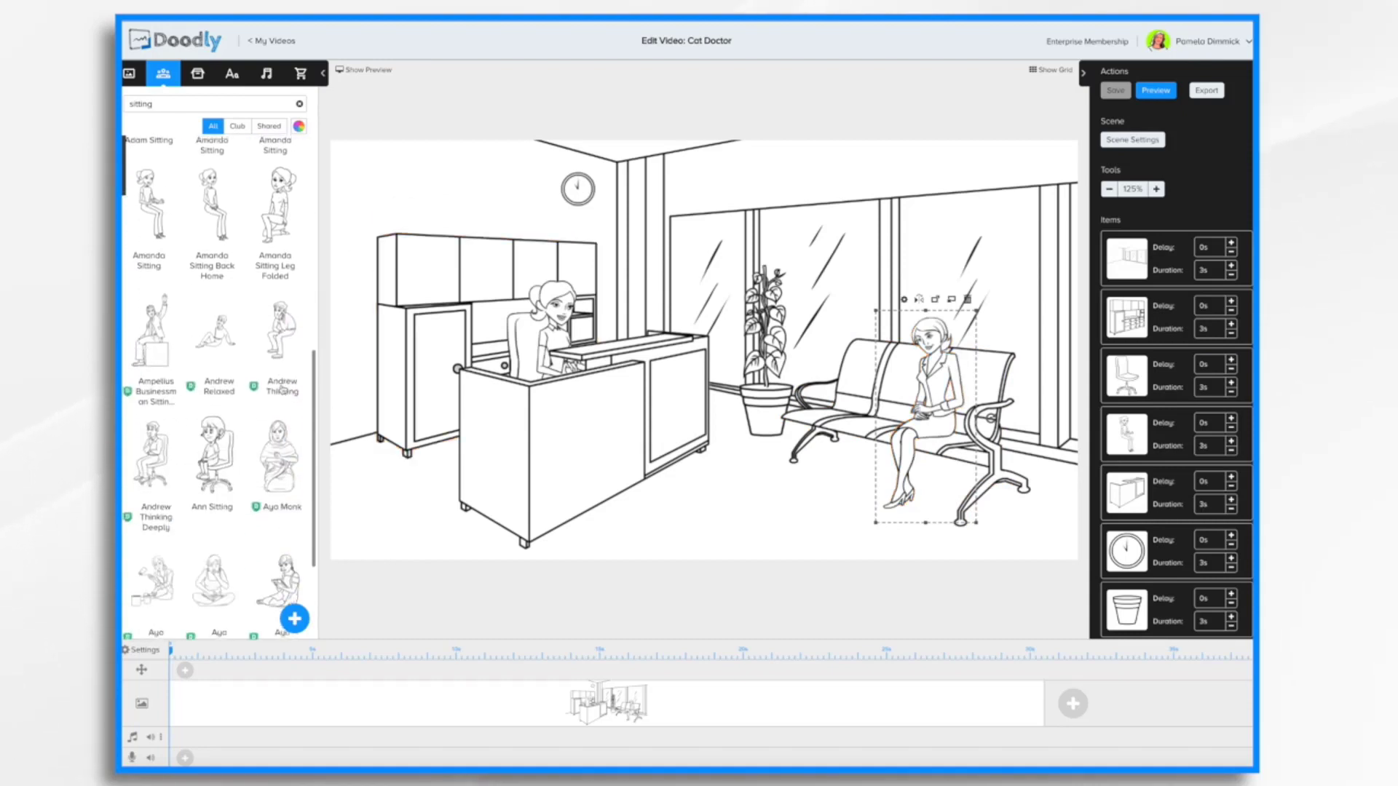
scroll(277, 514, down, 10)
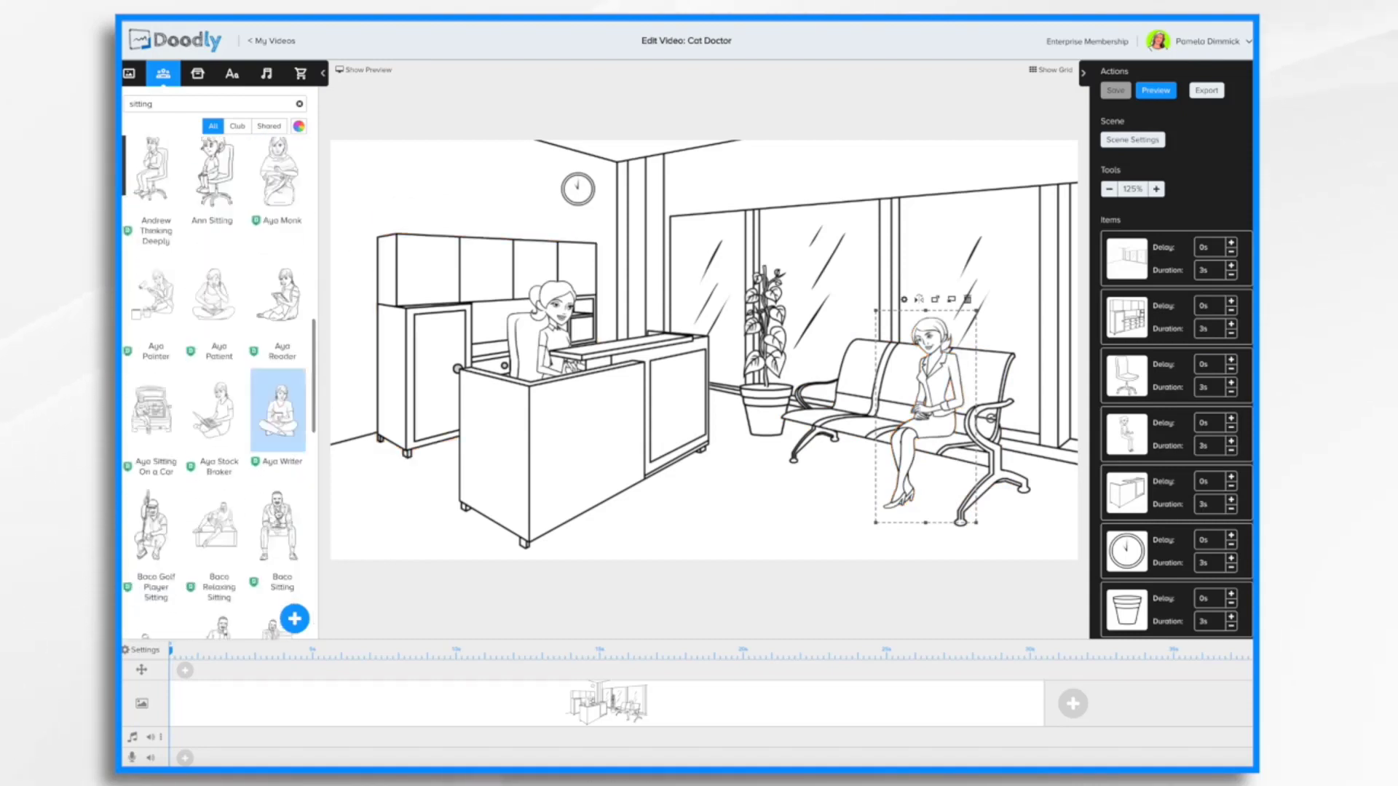
scroll(277, 357, down, 1)
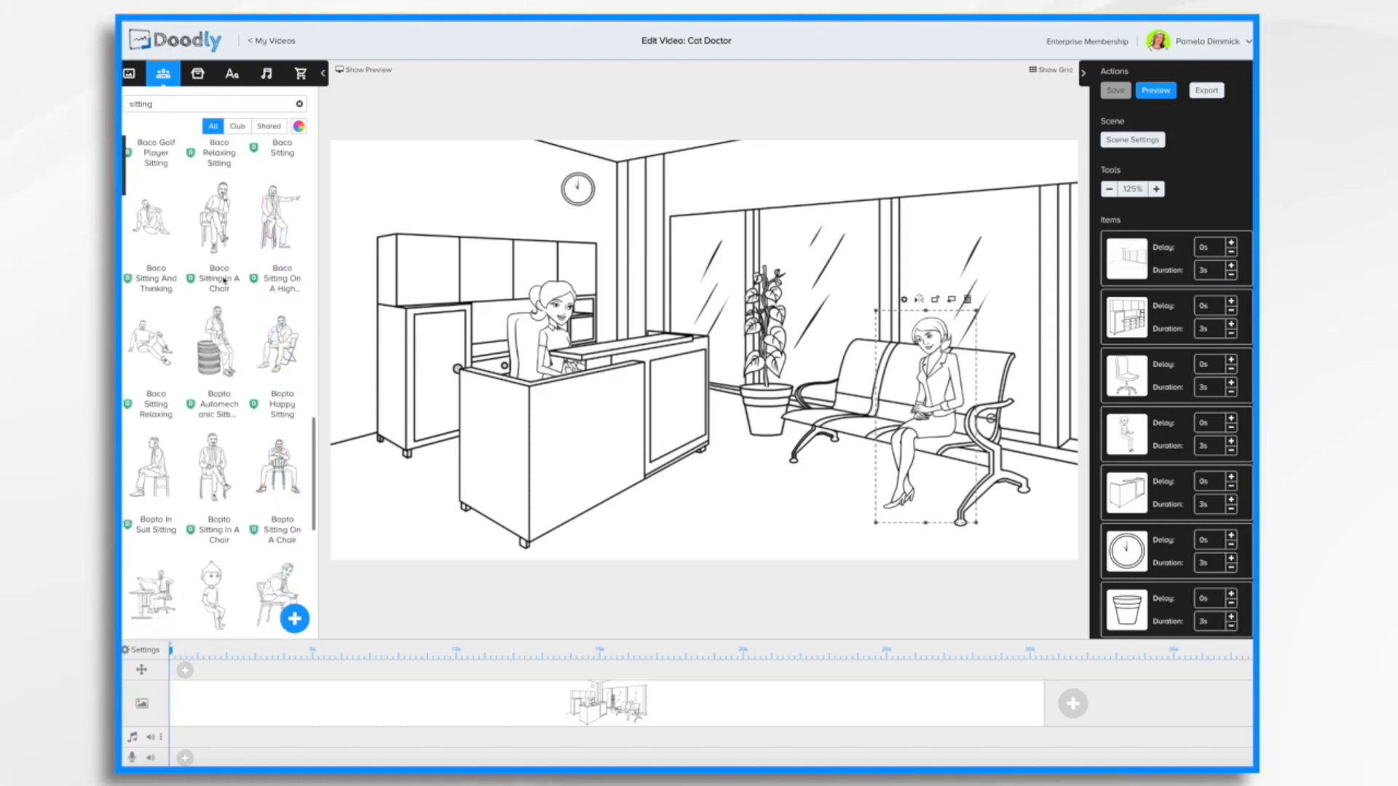
scroll(277, 393, down, 3)
scroll(277, 414, down, 8)
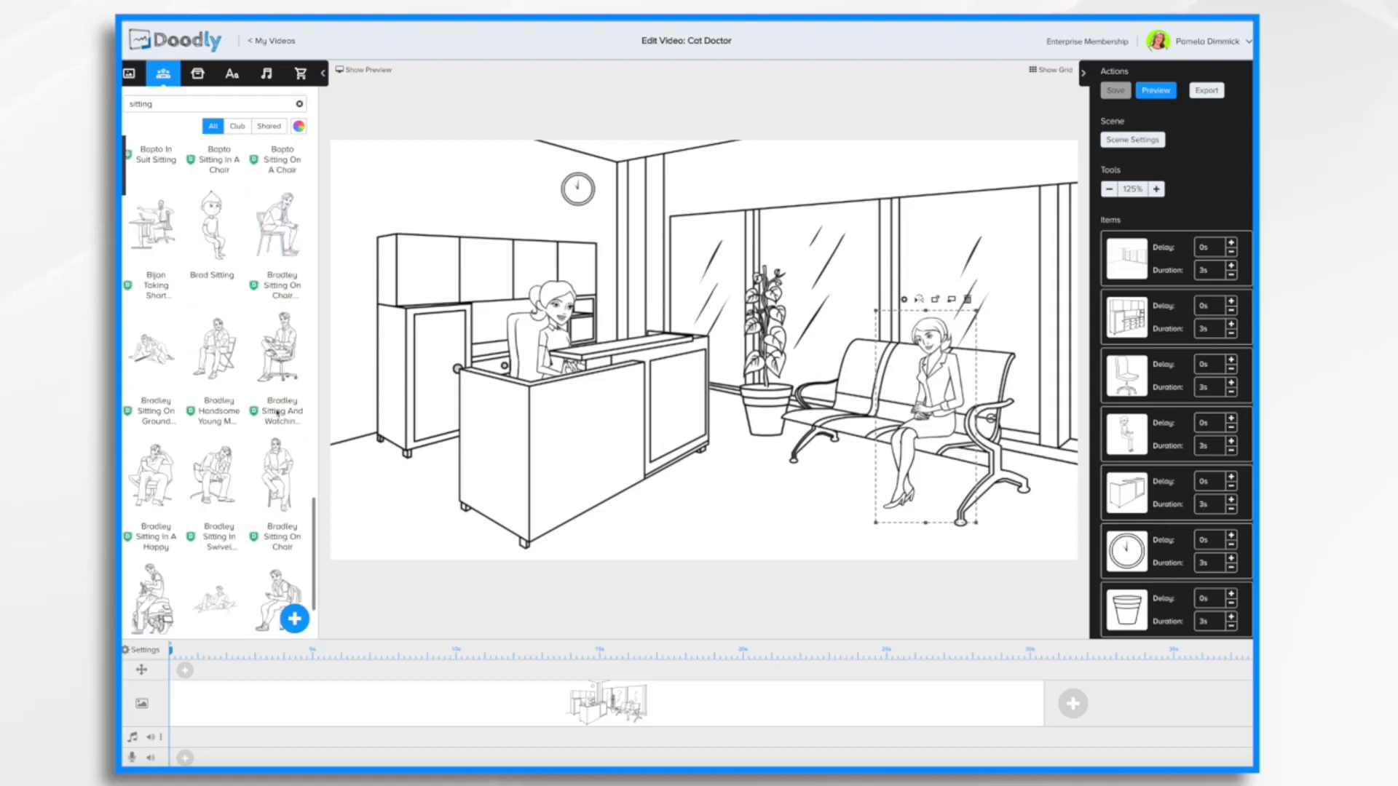
scroll(186, 423, down, 10)
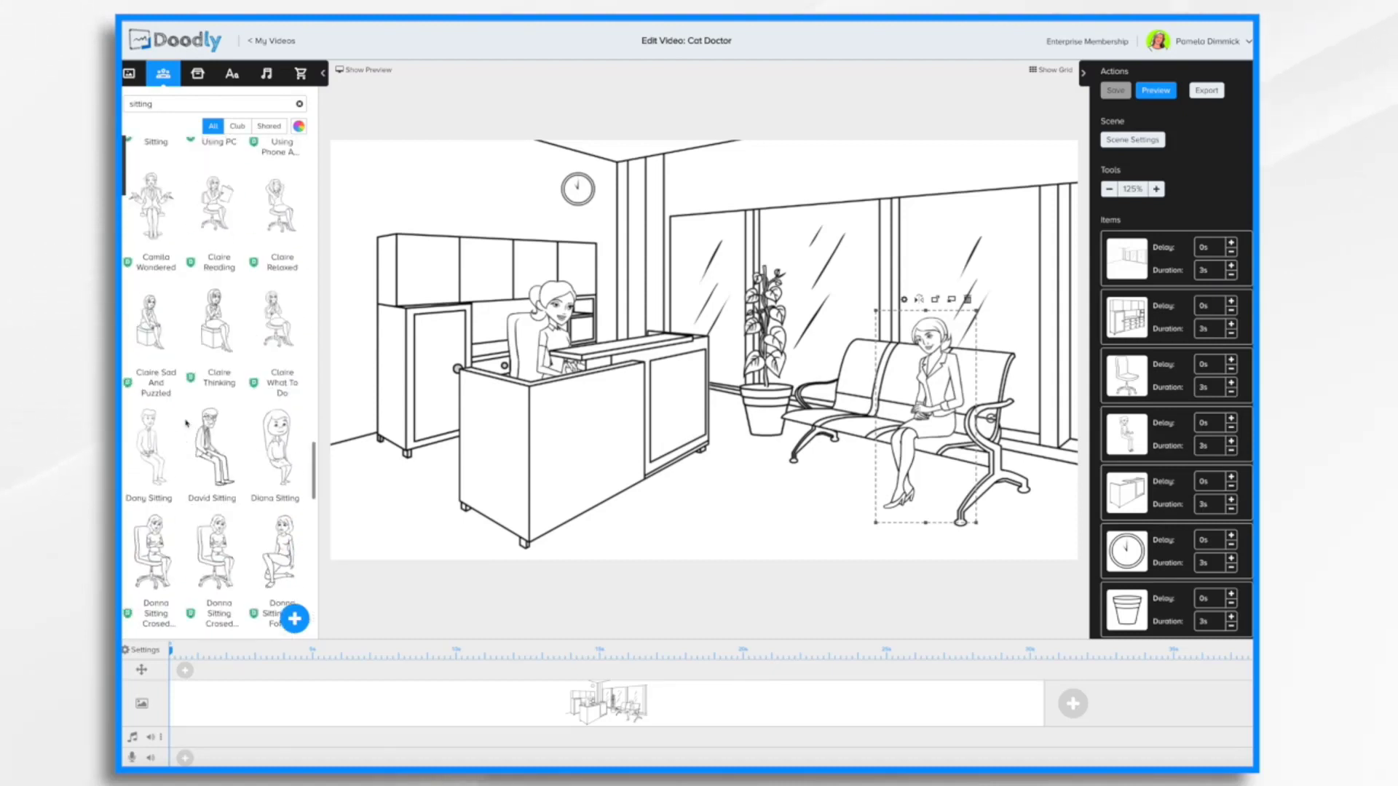
scroll(193, 430, down, 1)
scroll(198, 433, down, 10)
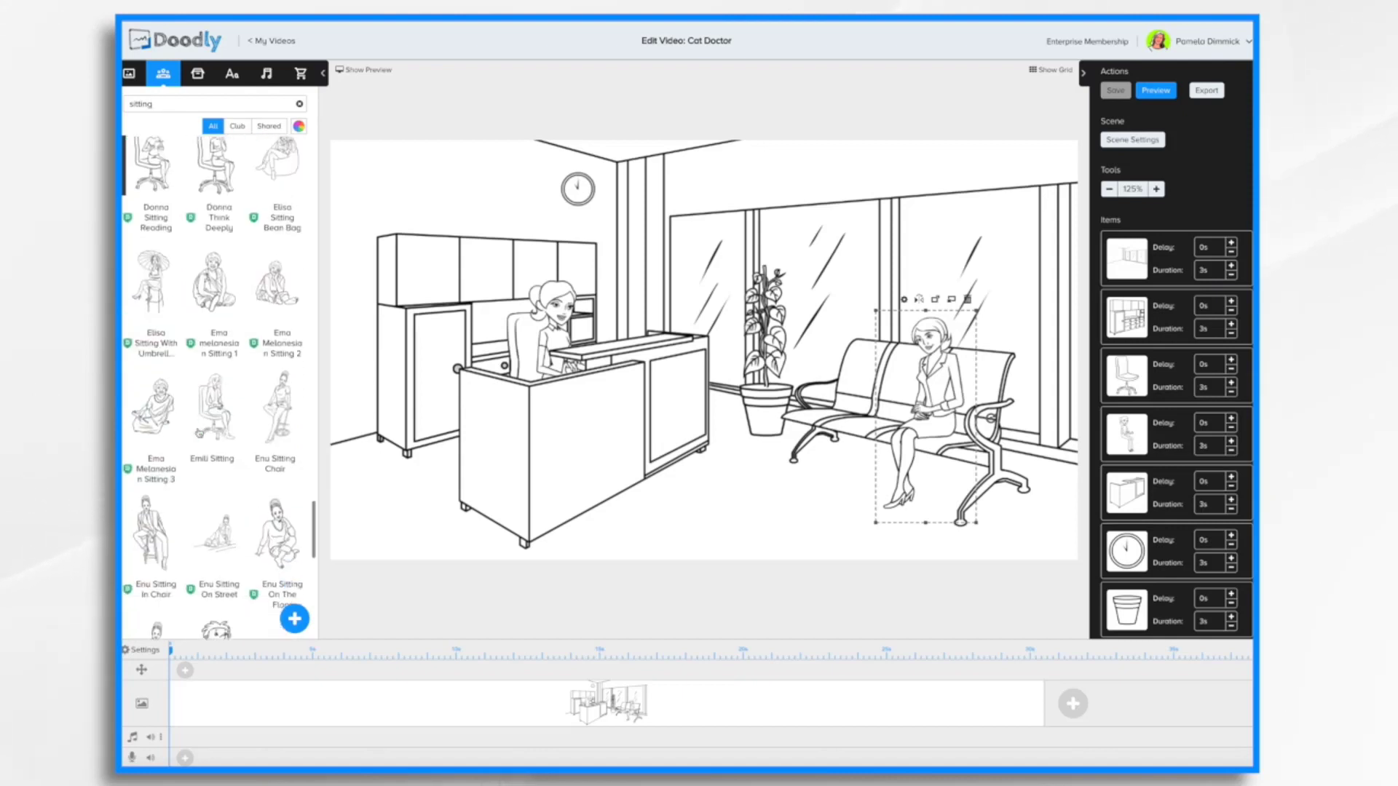
scroll(199, 432, down, 4)
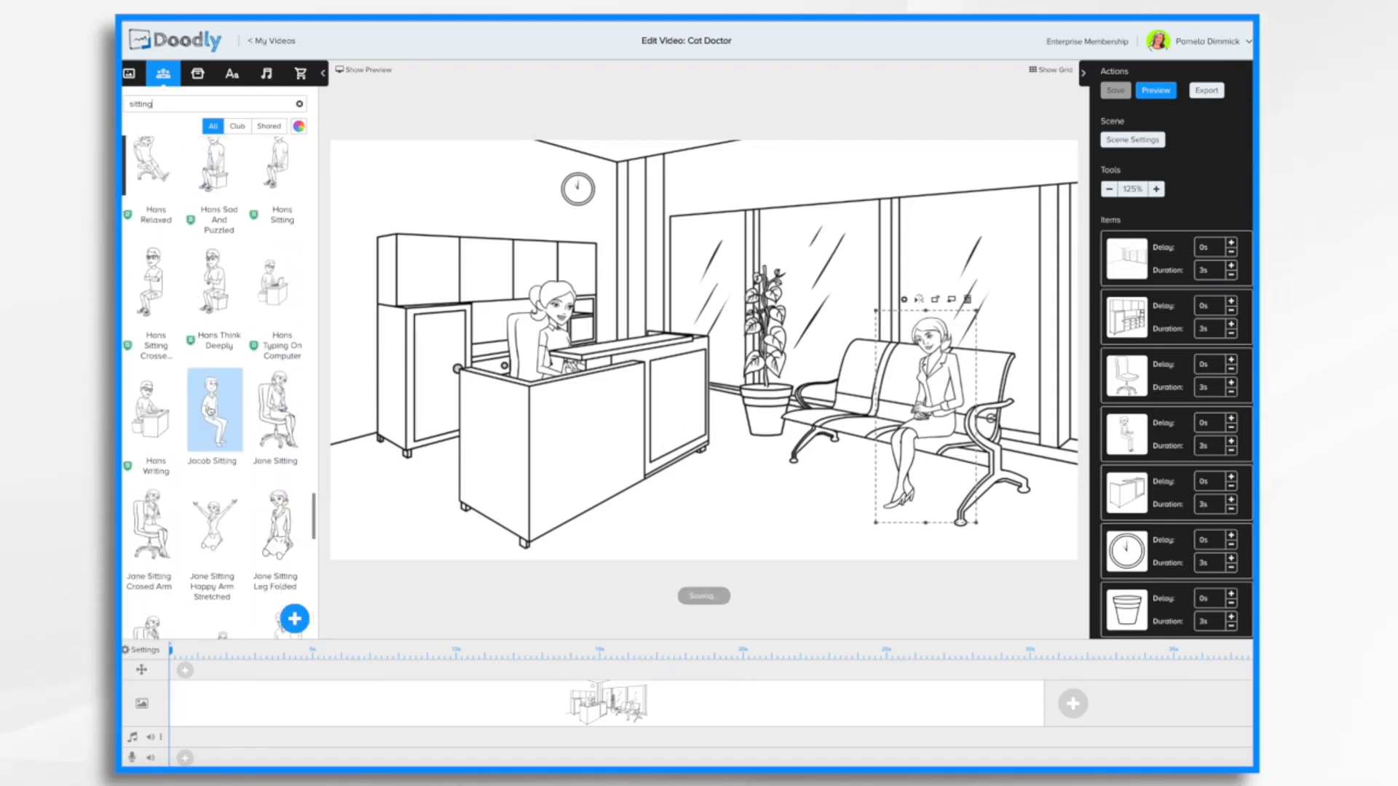
drag(199, 432, 921, 385)
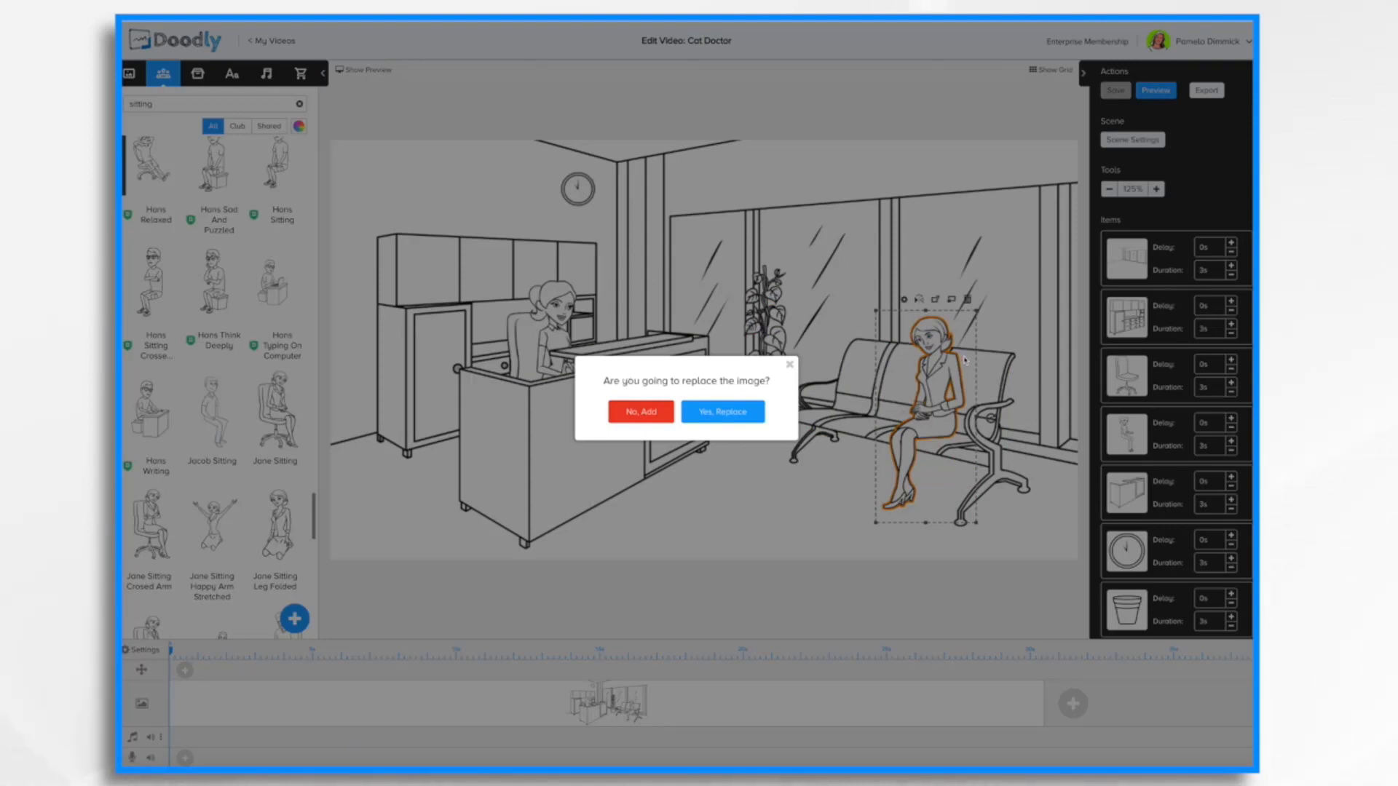
click(719, 410)
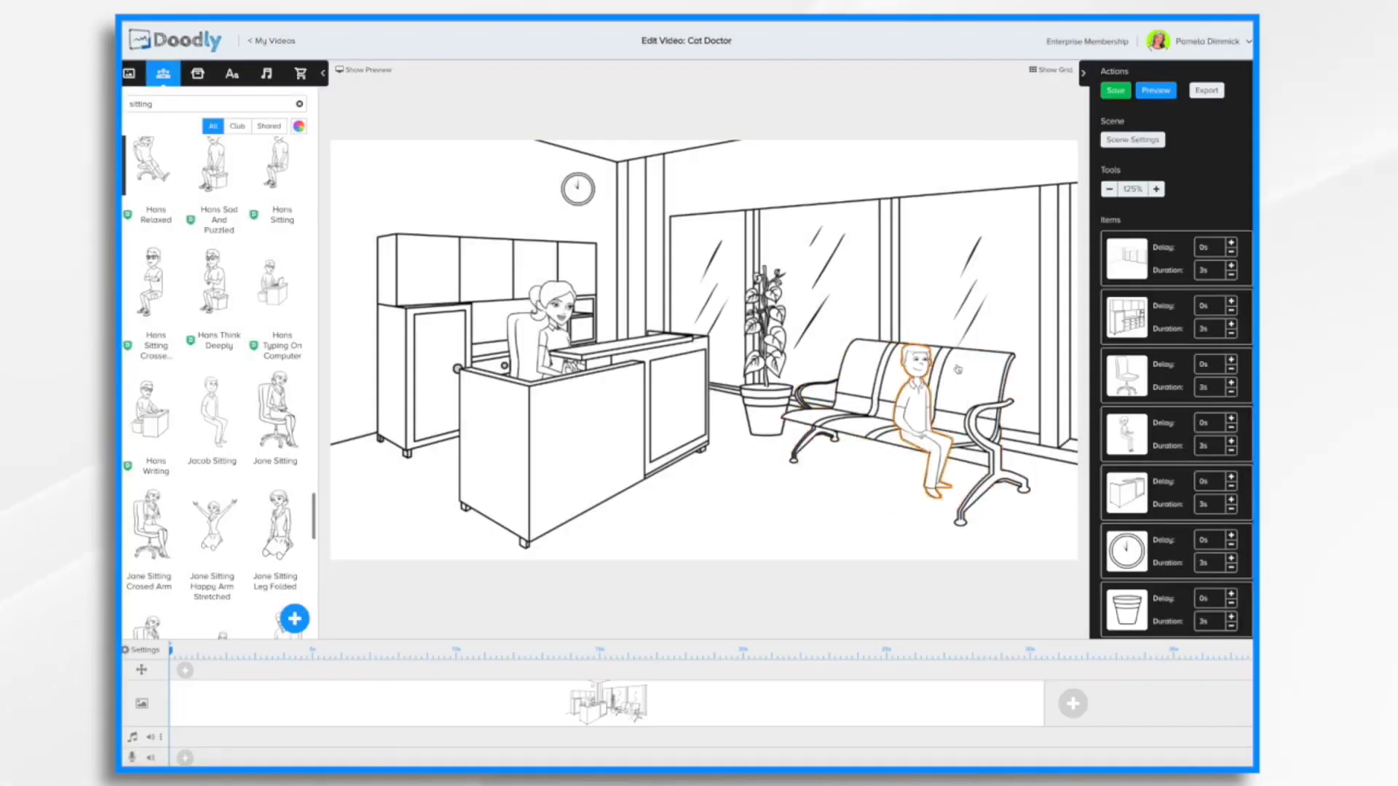
Step: Enlarge the seated man and flip him to face the reception desk, positioned on the waiting bench
click(920, 410)
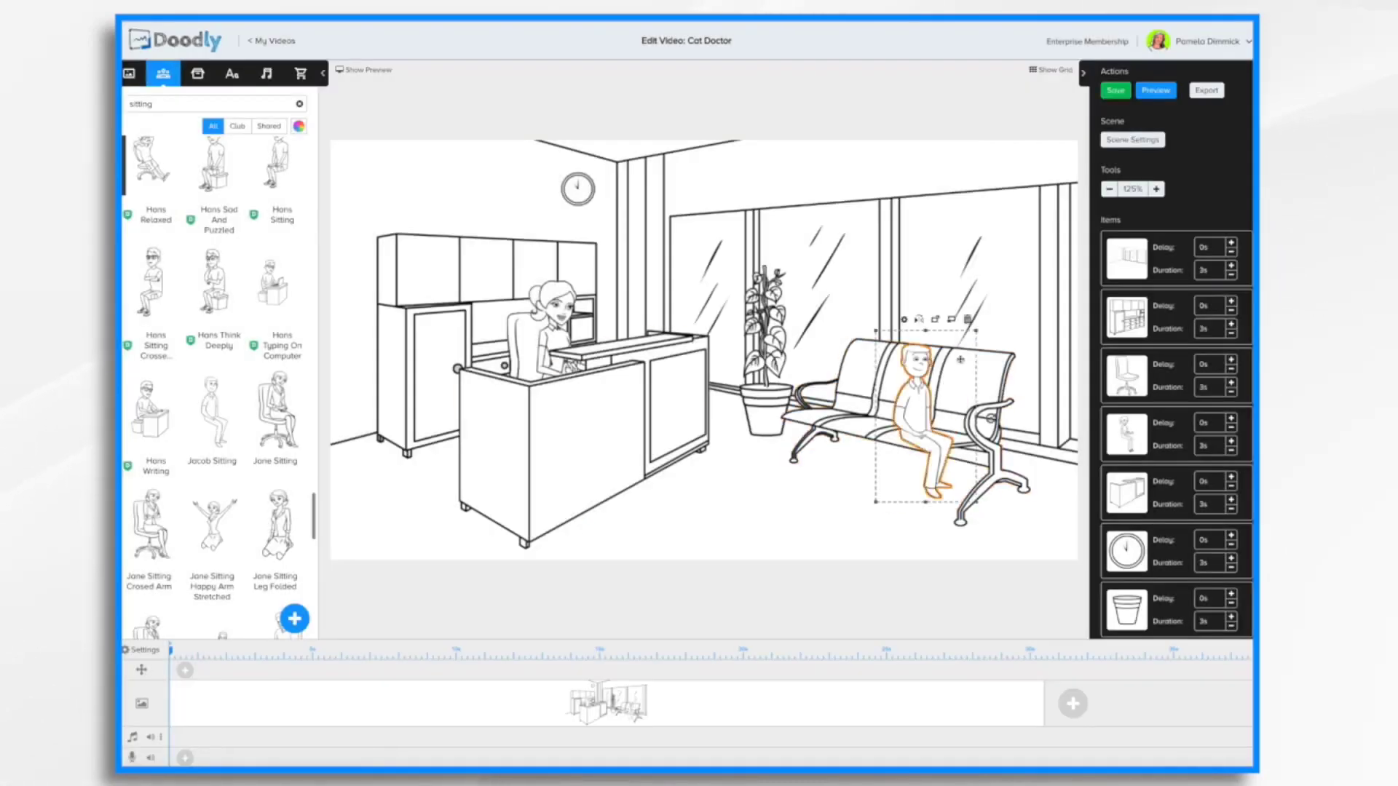
drag(977, 333, 1001, 289)
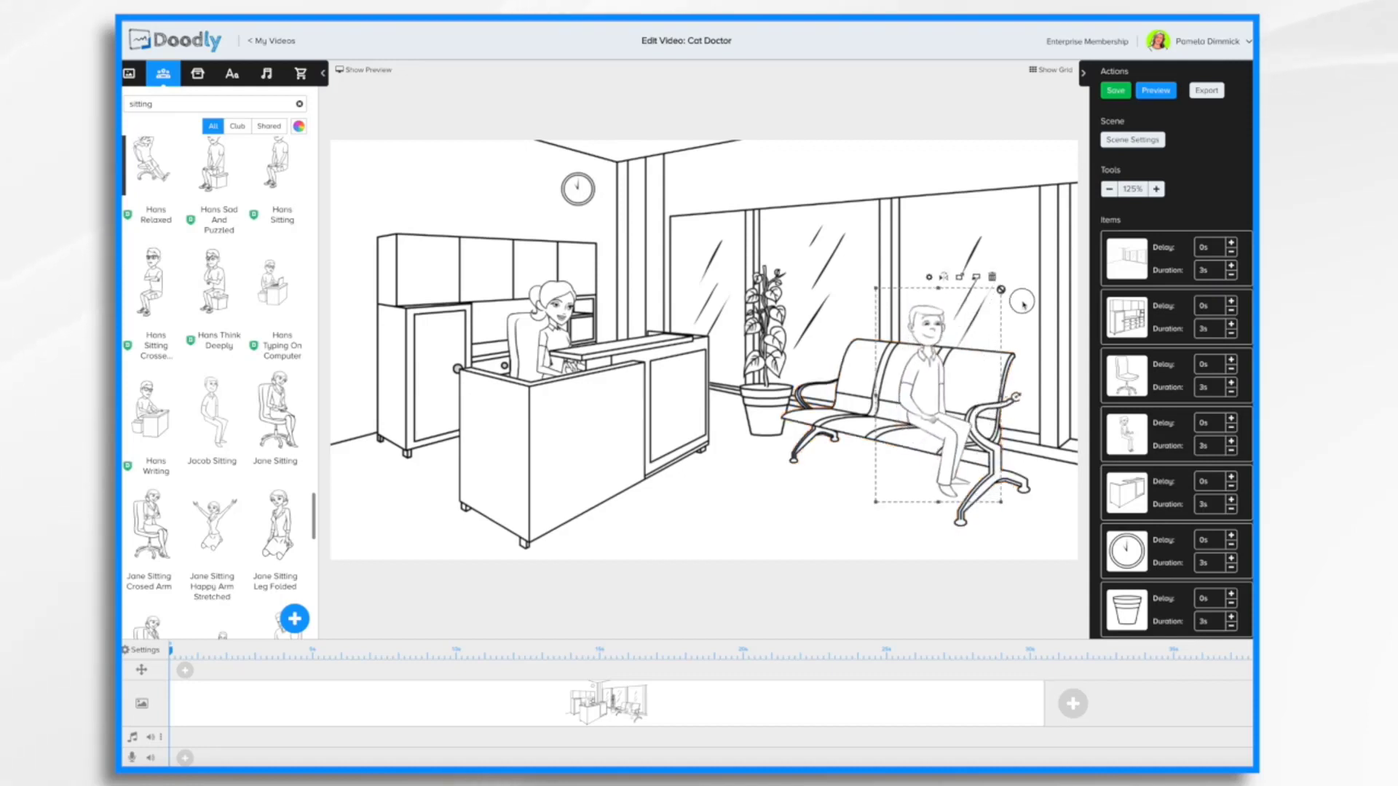
click(944, 278)
drag(949, 402, 936, 407)
drag(988, 294, 990, 292)
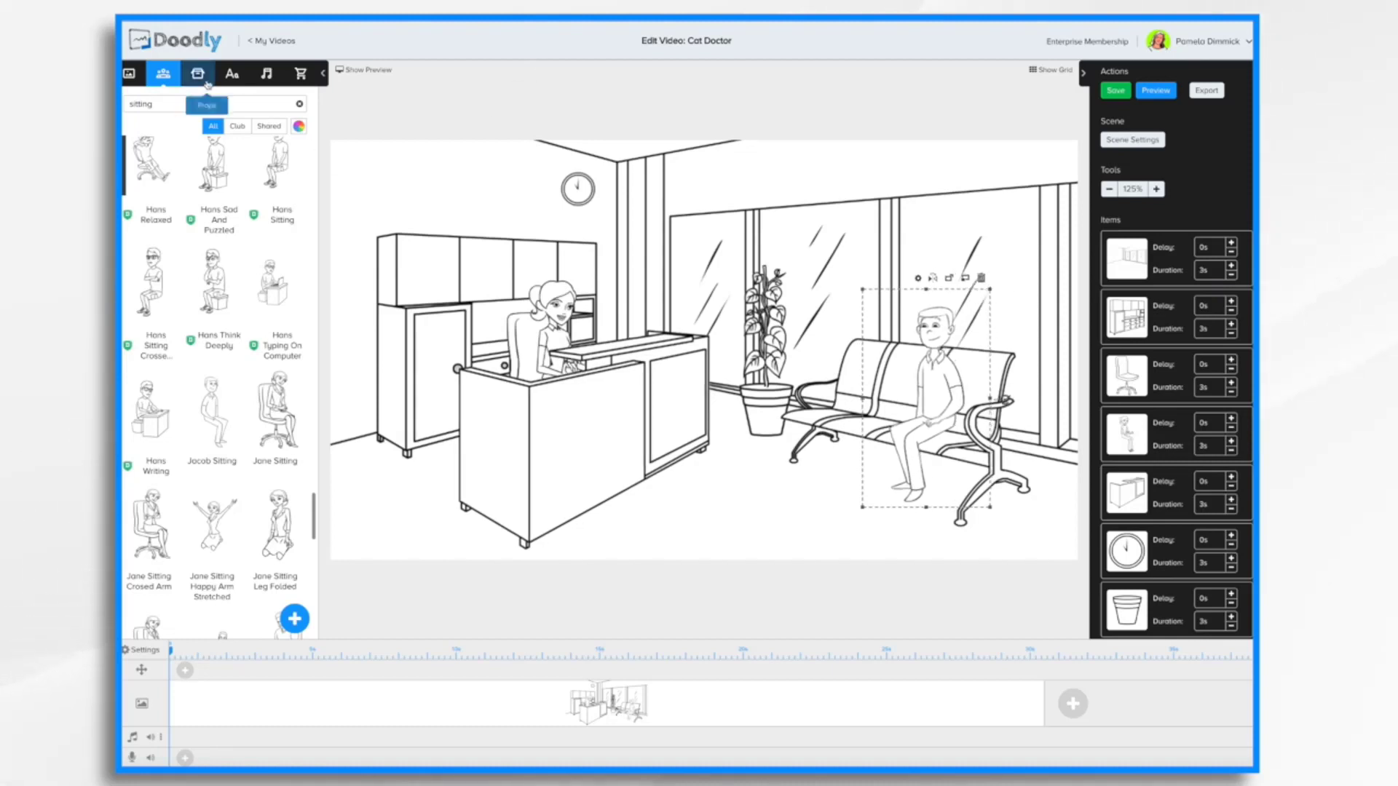
Step: Search the props library for "cat" and add the outlined walking Cat to the scene
click(198, 74)
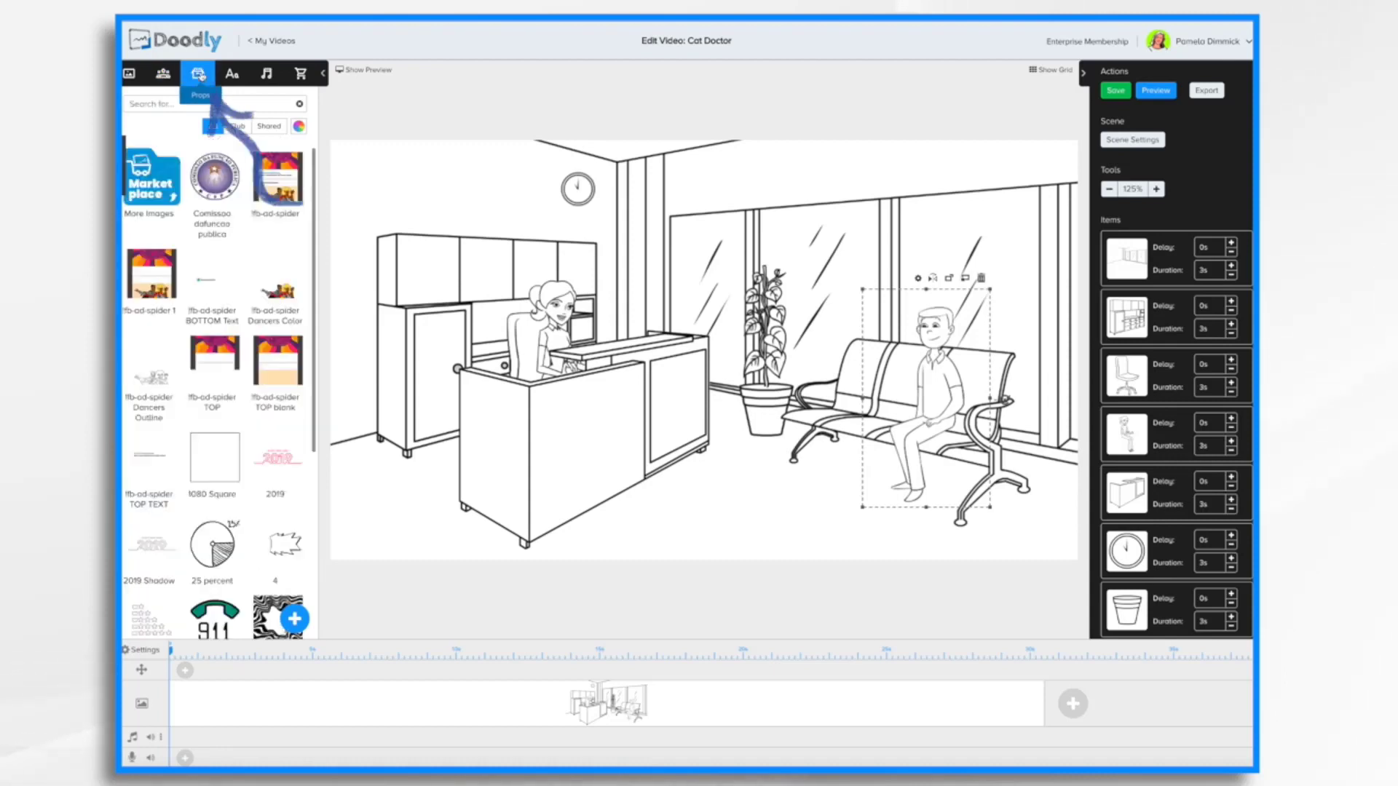
click(197, 104)
text(cat)
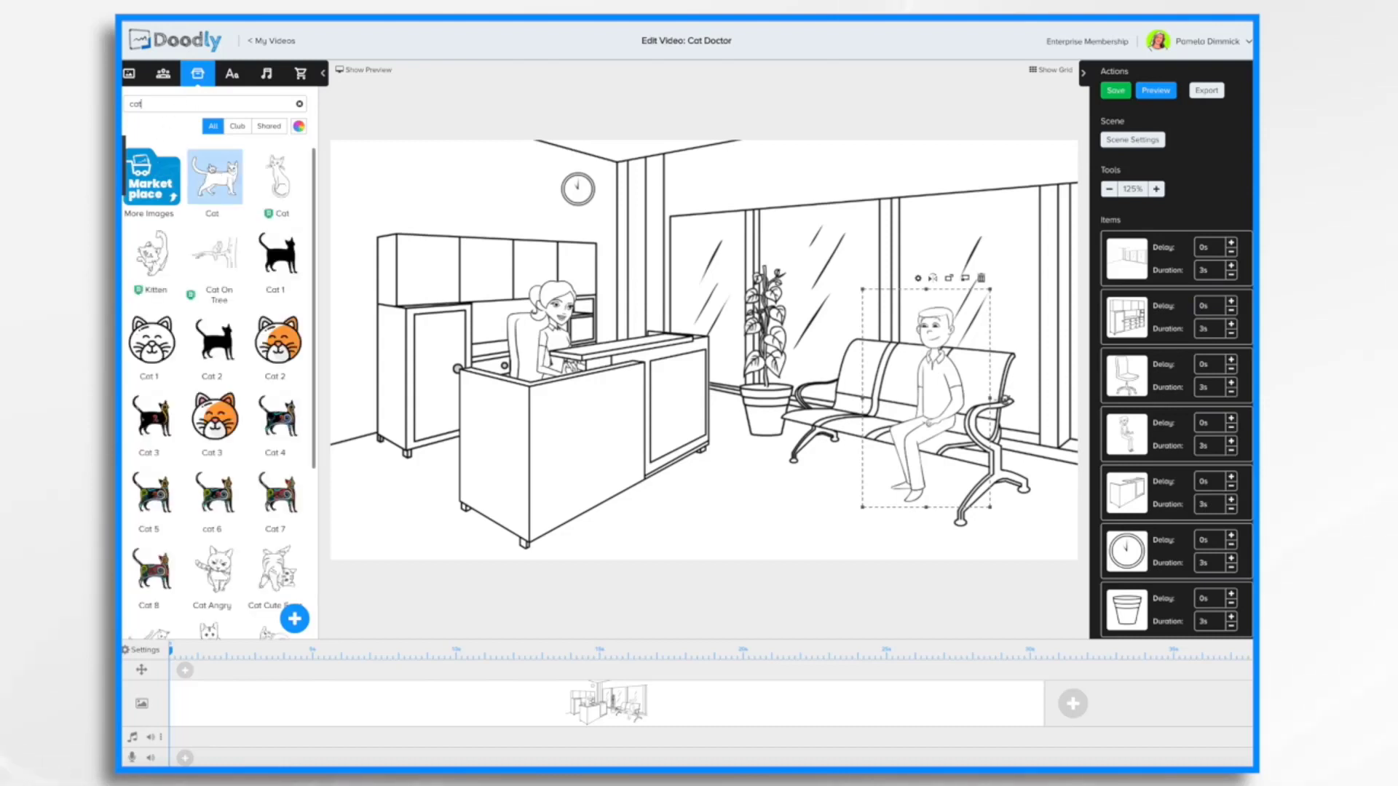
click(215, 178)
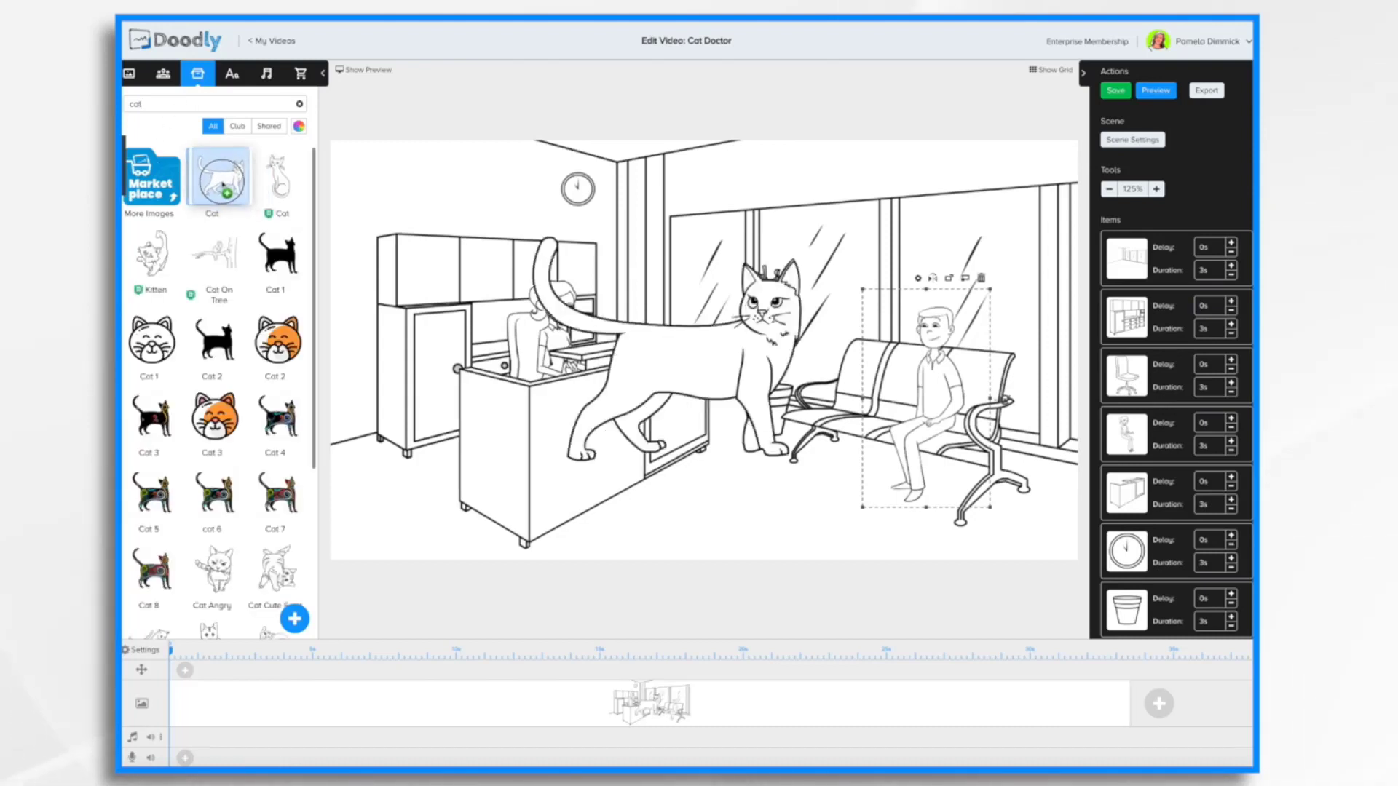
Step: Shrink the cat to fit the room and place it on the floor beside the seated man's feet
click(709, 355)
drag(708, 355, 764, 438)
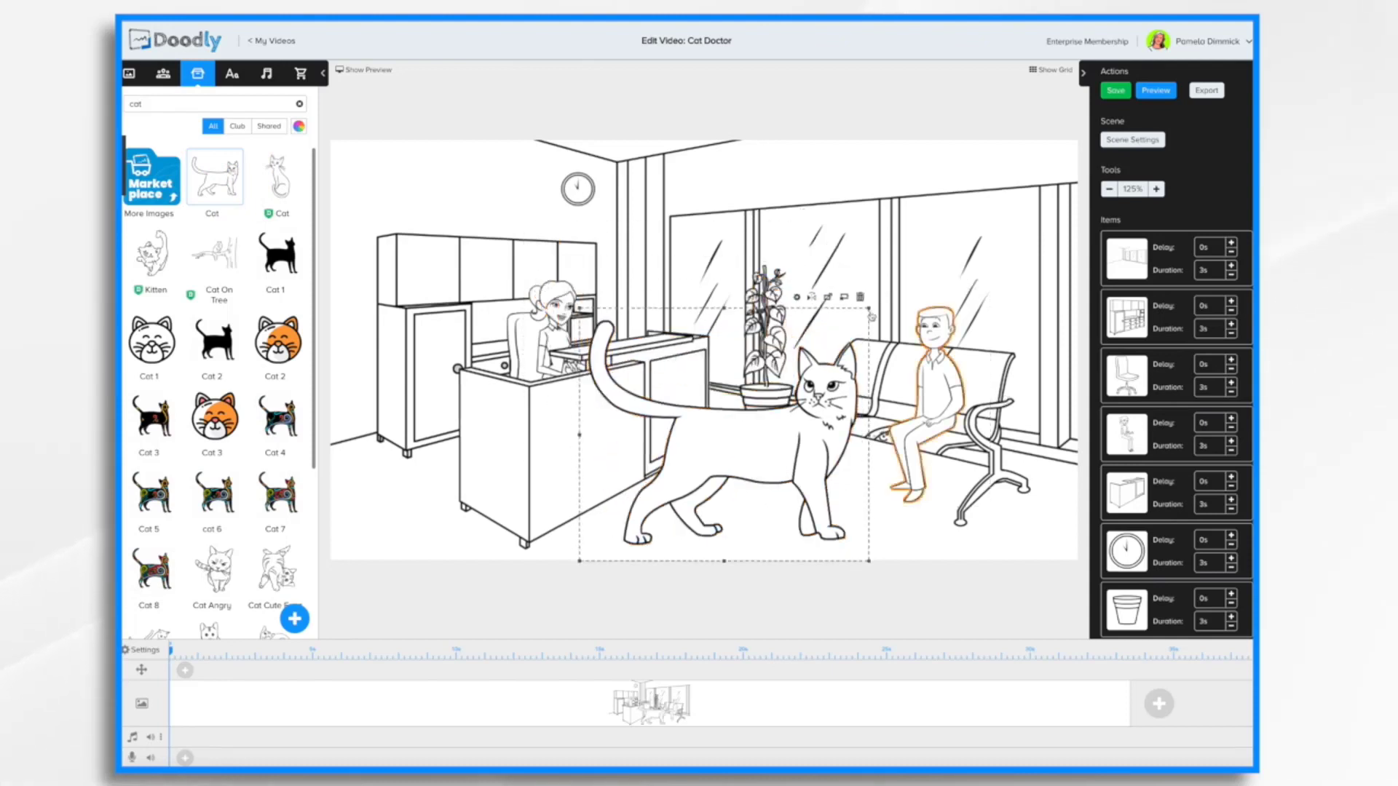
drag(869, 312, 706, 452)
drag(679, 501, 852, 455)
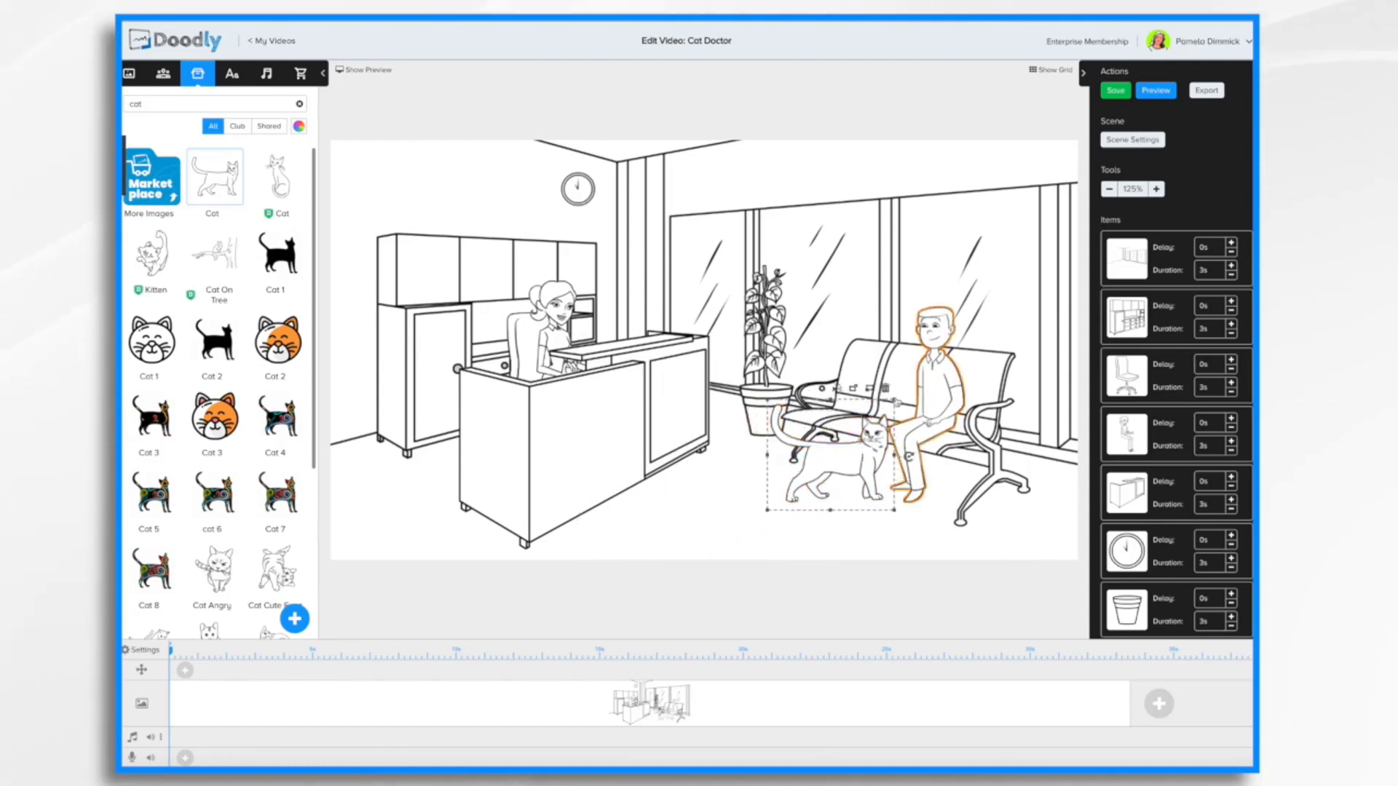
drag(895, 401, 888, 406)
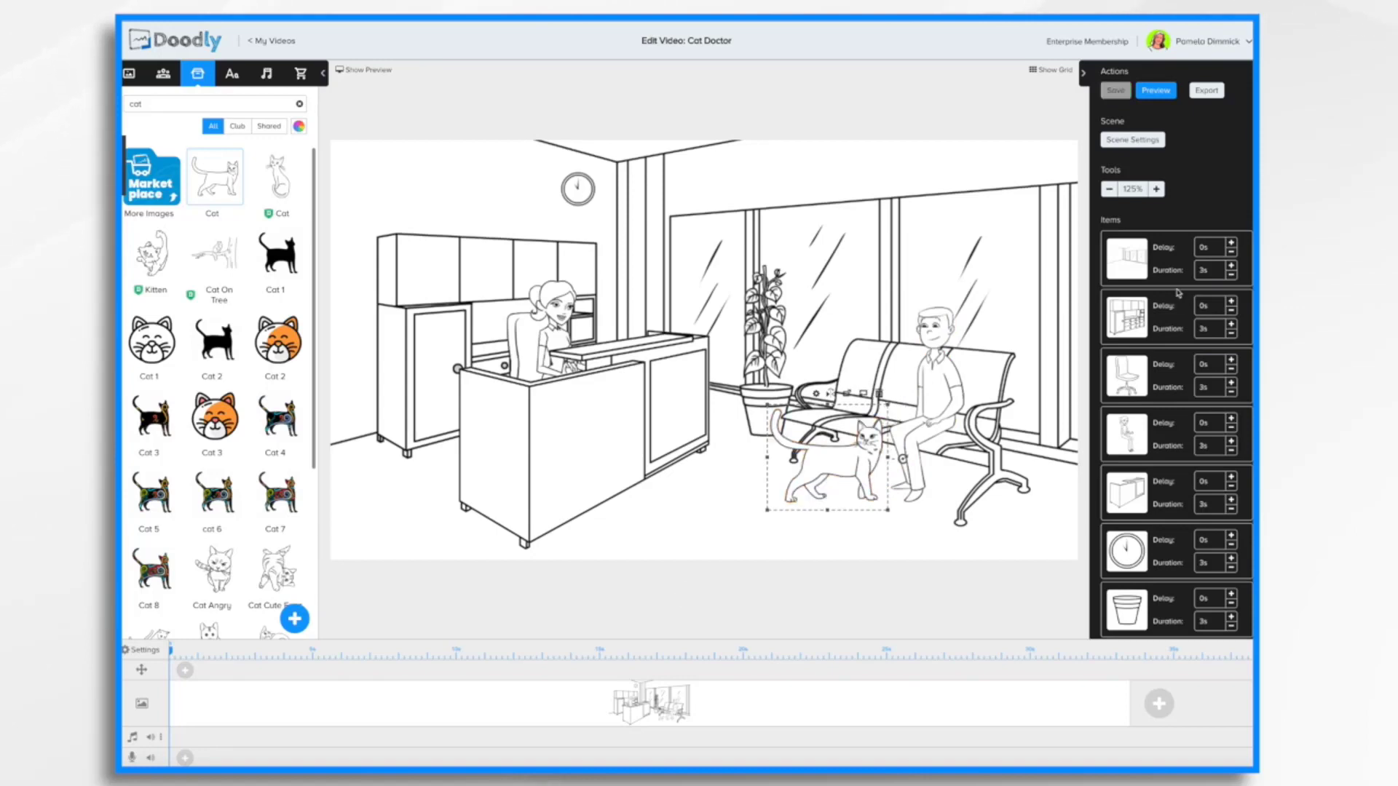
Step: Review the delay and duration of each scene item and play a preview of the video
scroll(1175, 286, down, 2)
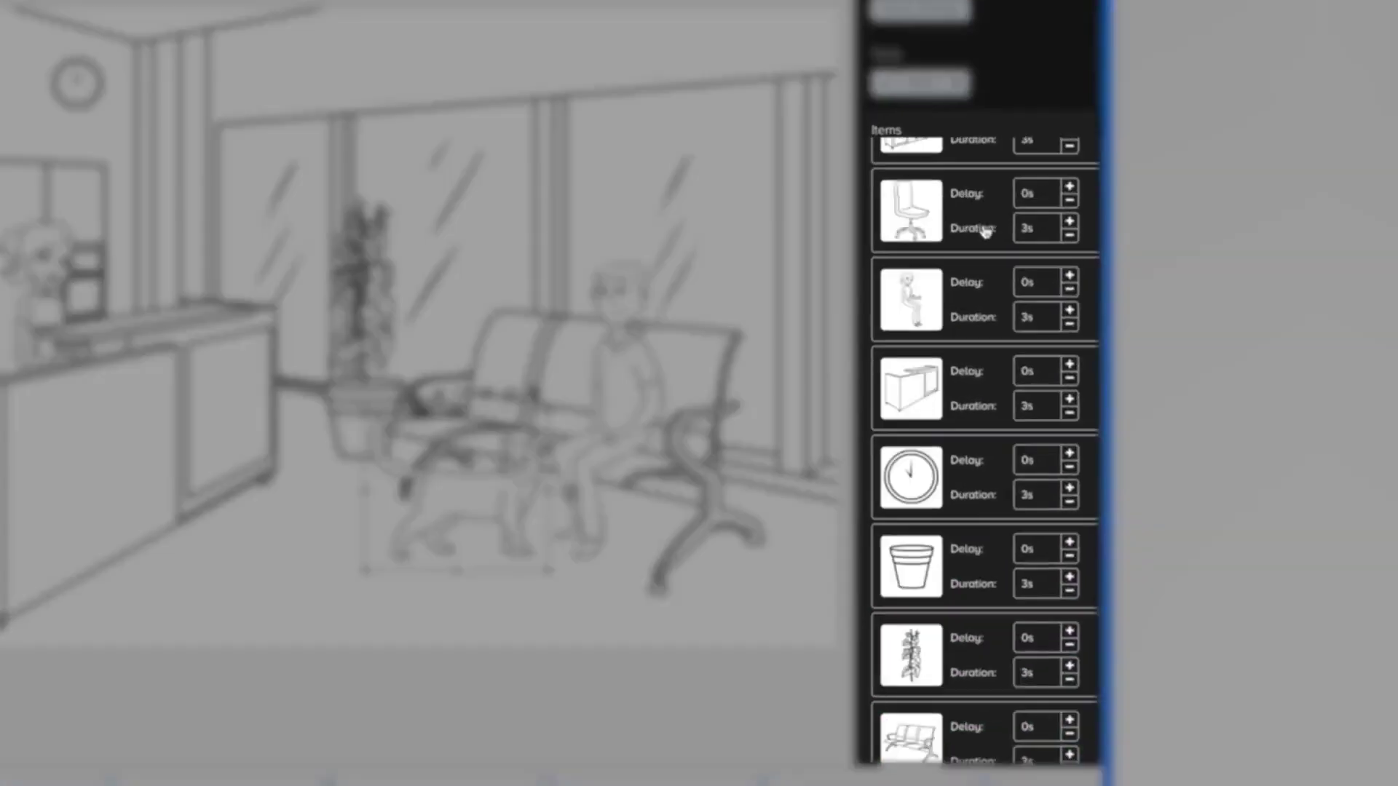
scroll(984, 232, up, 2)
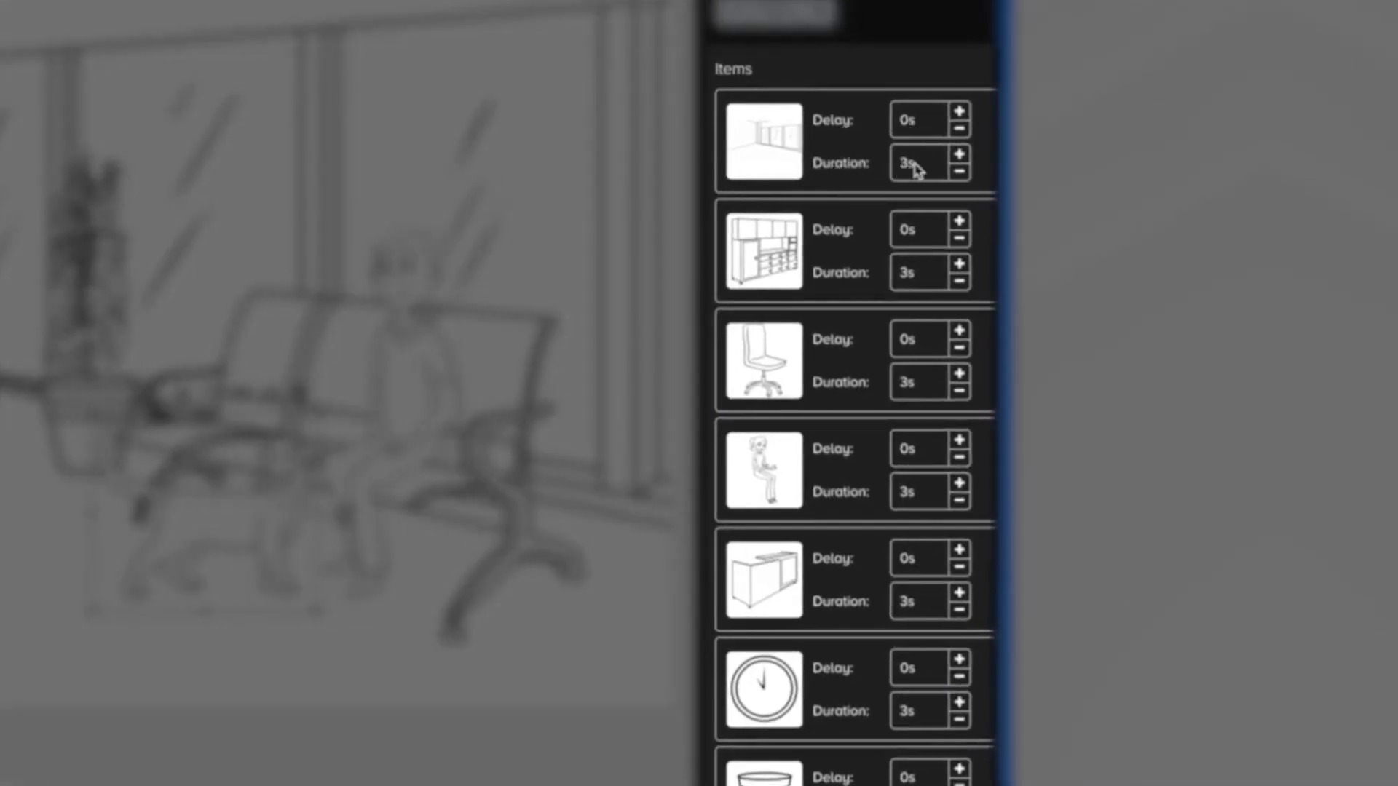
scroll(879, 342, down, 5)
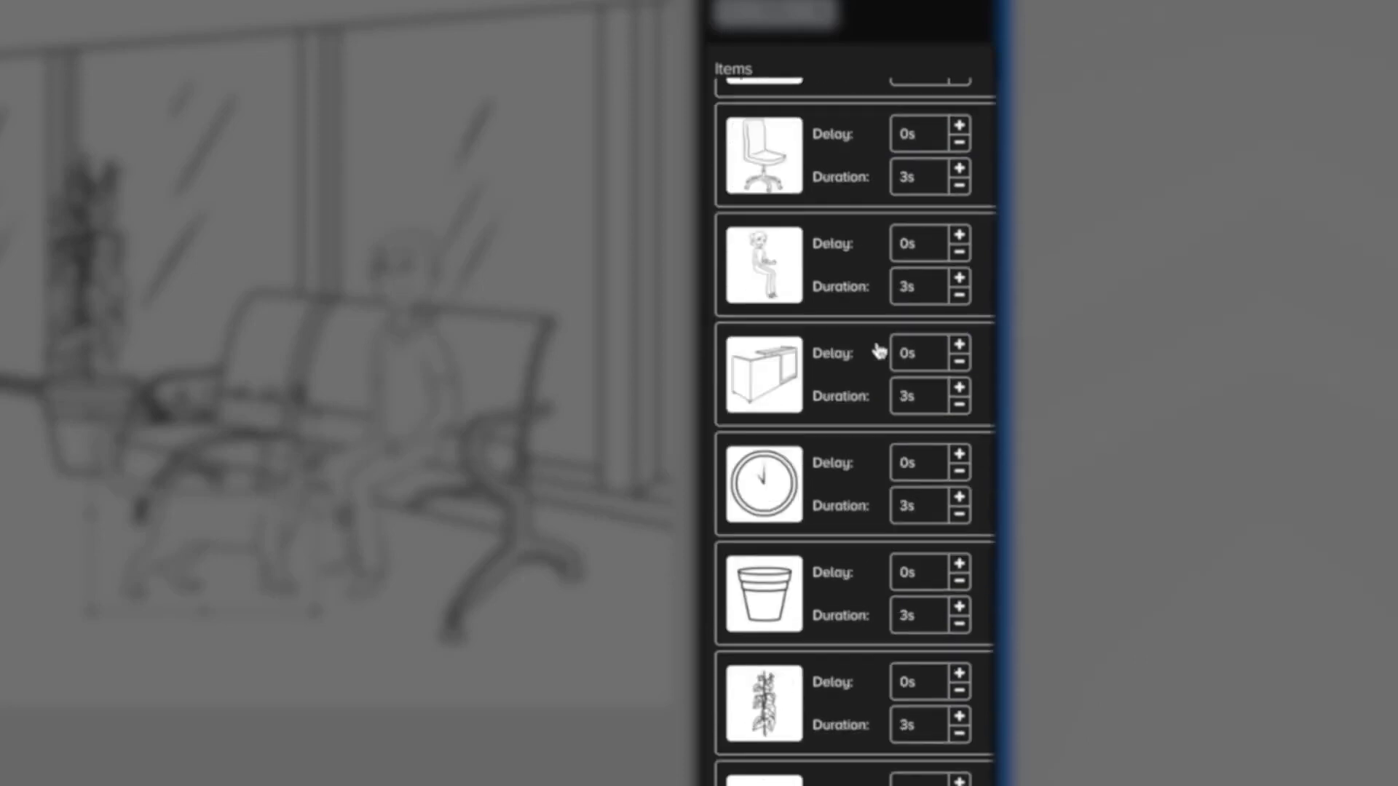
scroll(878, 350, up, 3)
scroll(879, 351, up, 2)
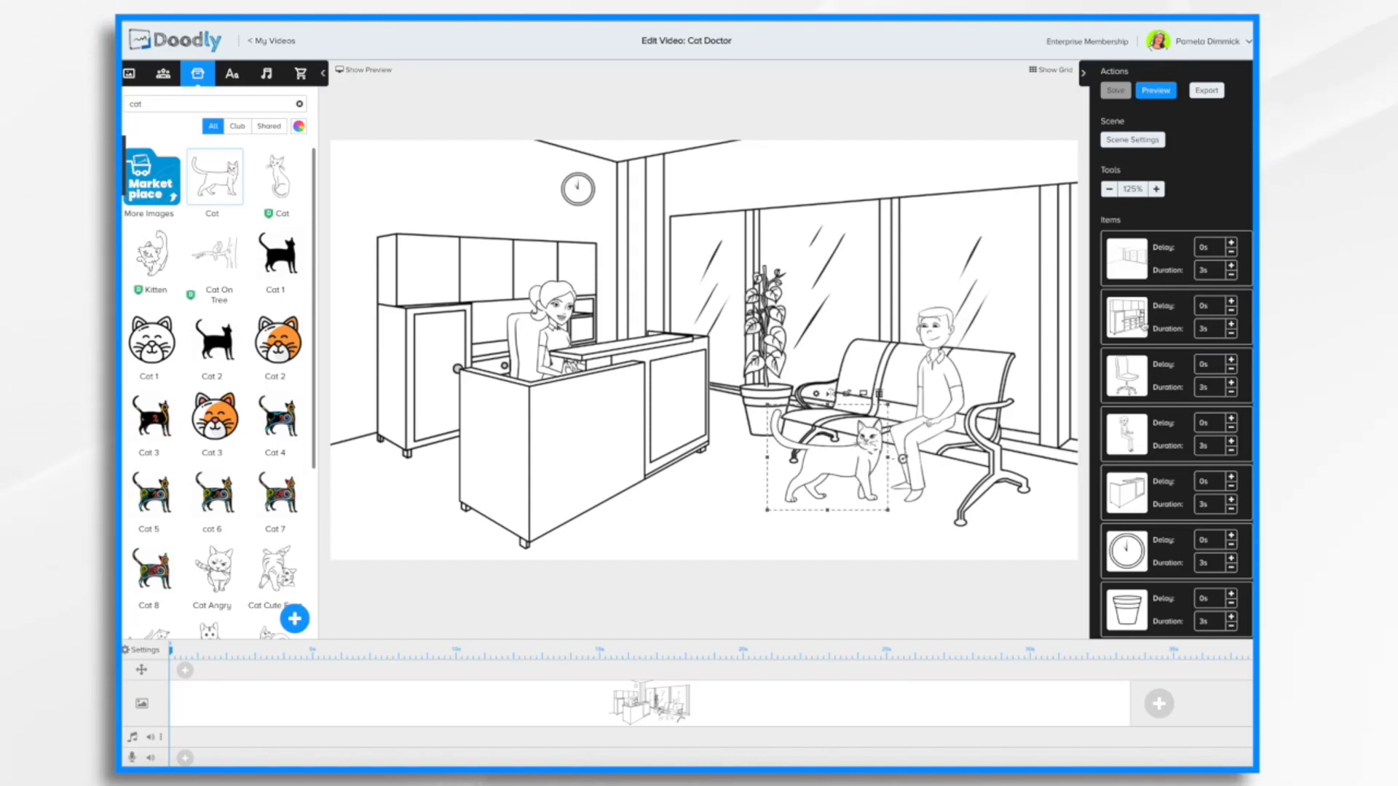
click(1158, 90)
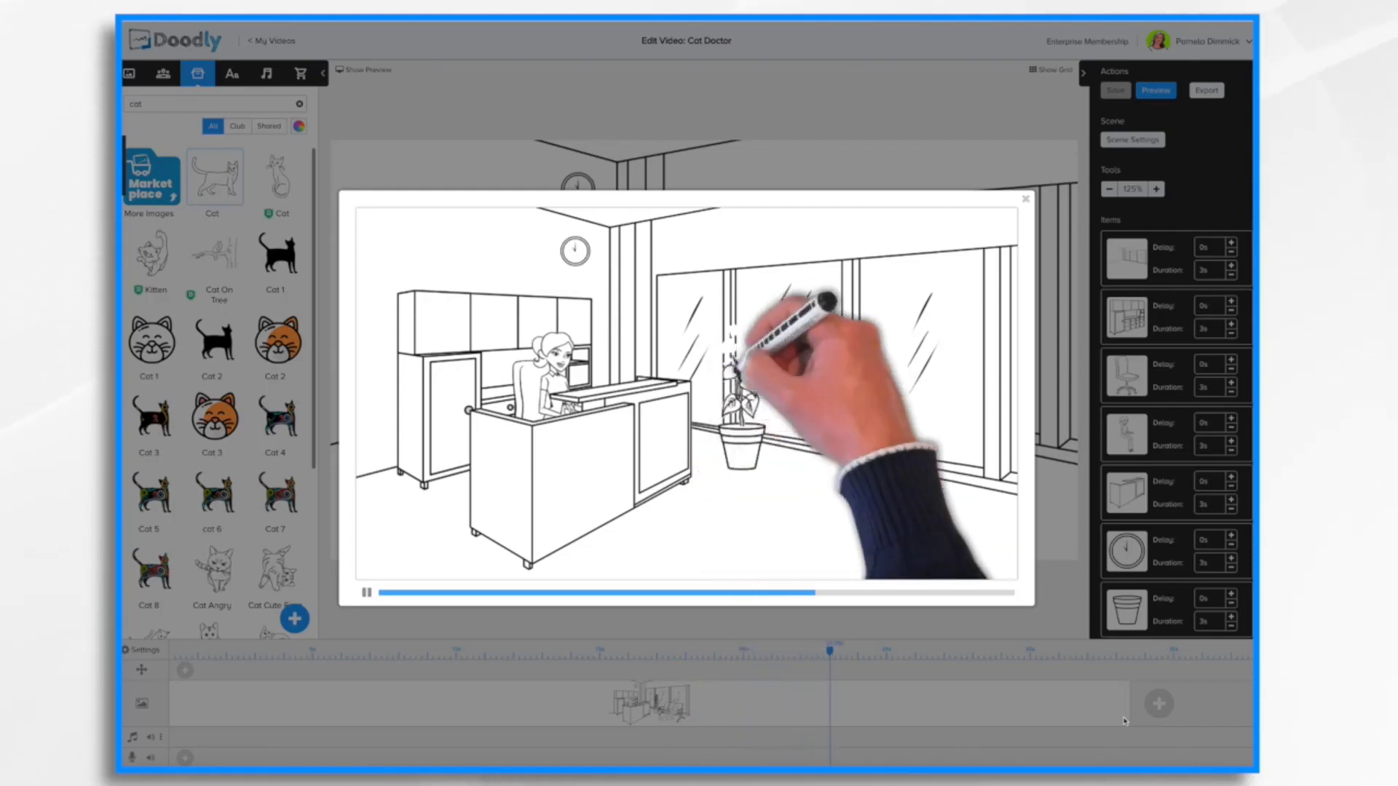
click(1025, 199)
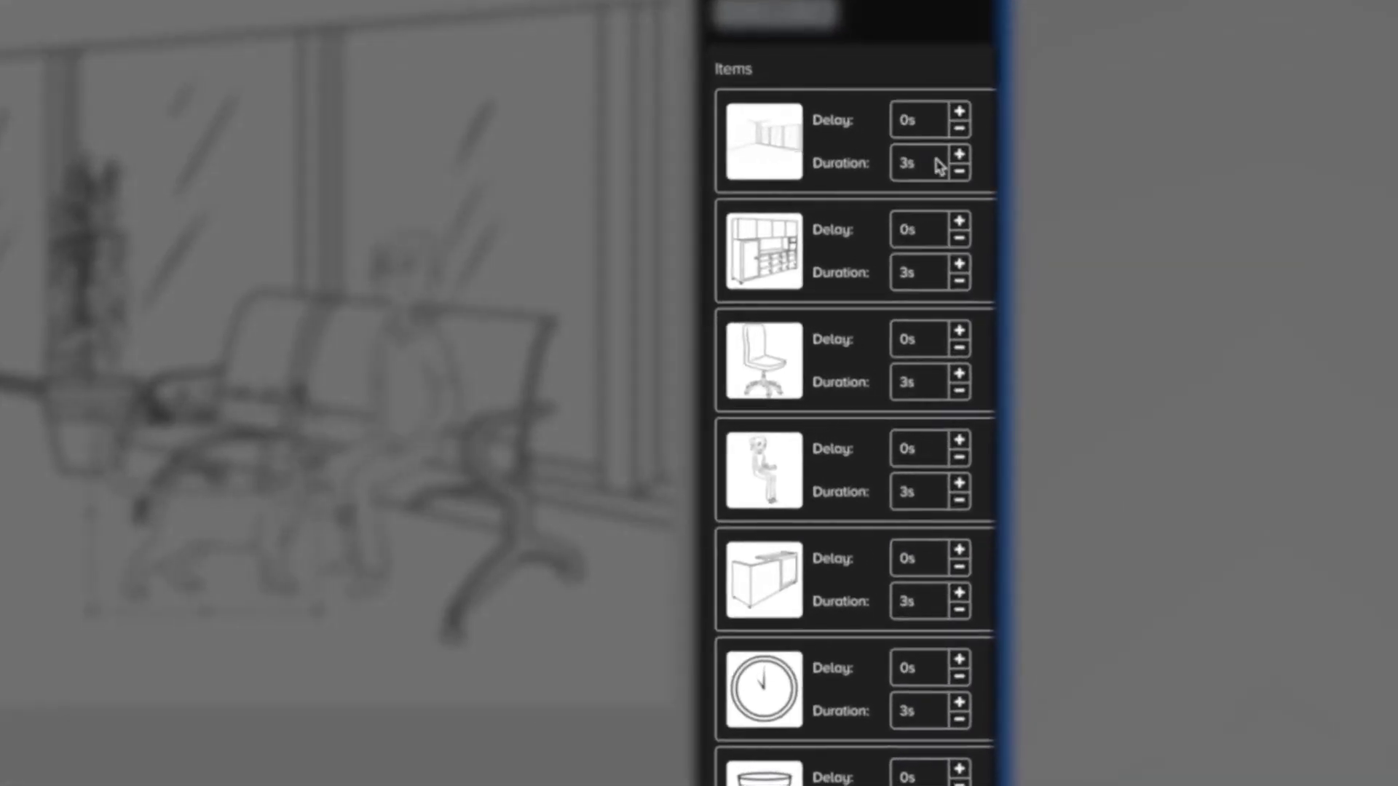
Step: Set the duration to 0 s for the room, cabinets, office chair, seated receptionist, reception desk and wall clock
click(936, 175)
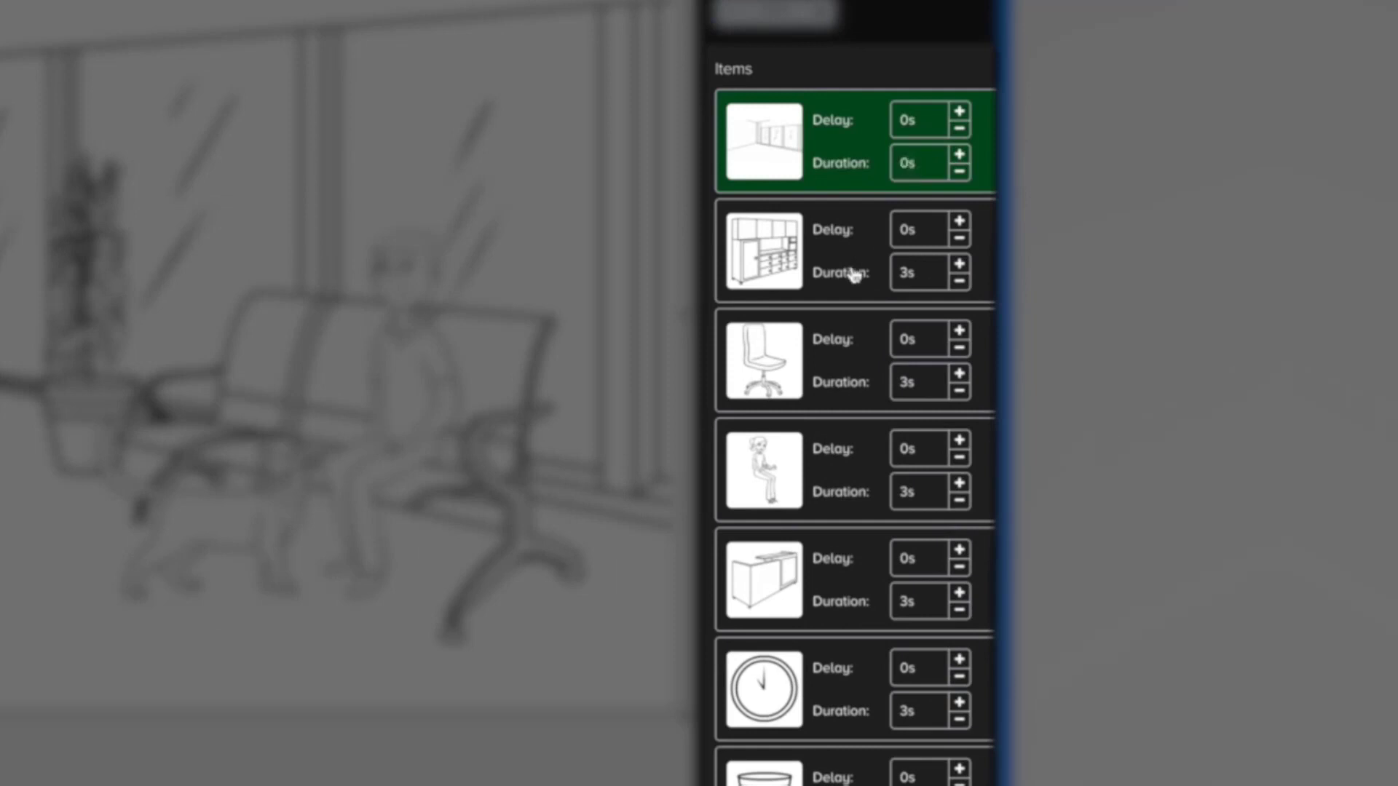
click(925, 278)
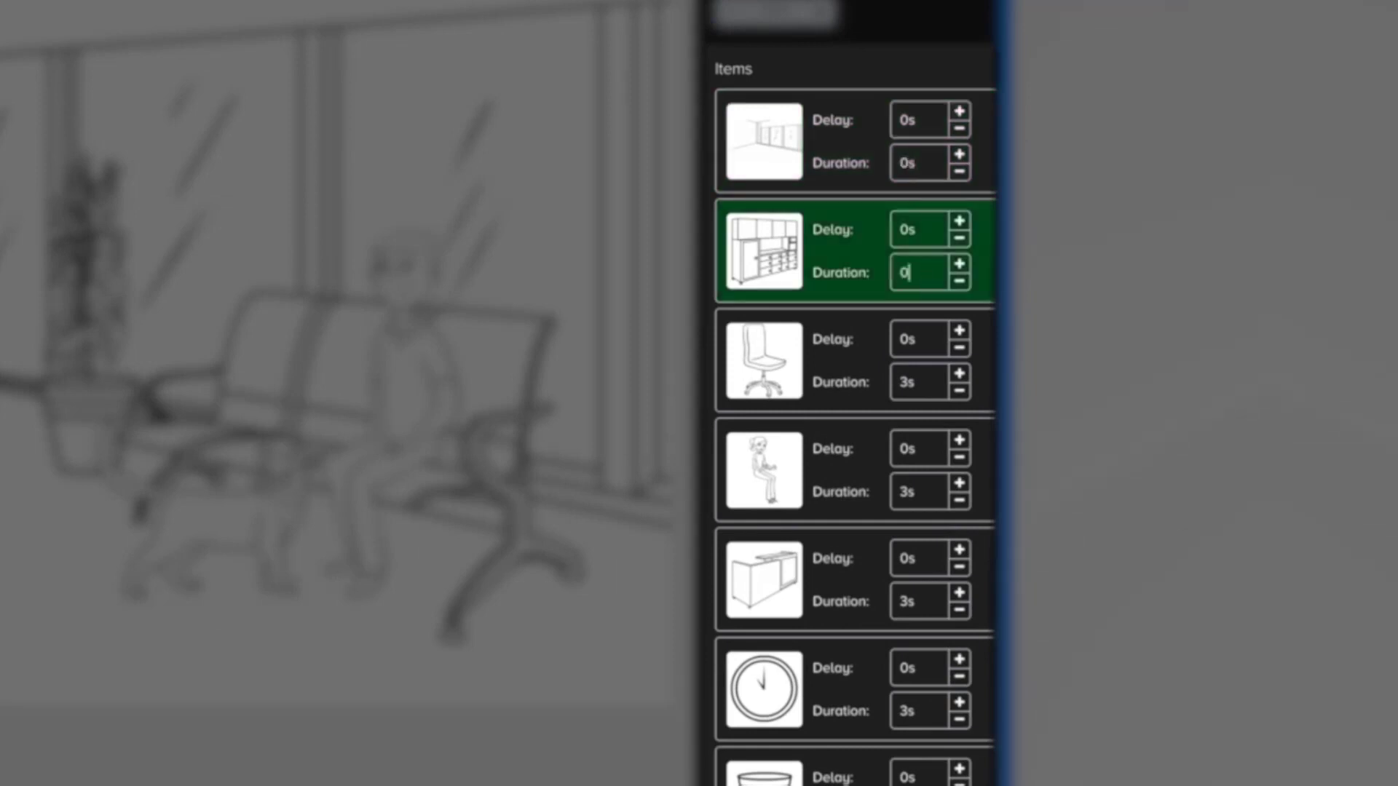
click(920, 385)
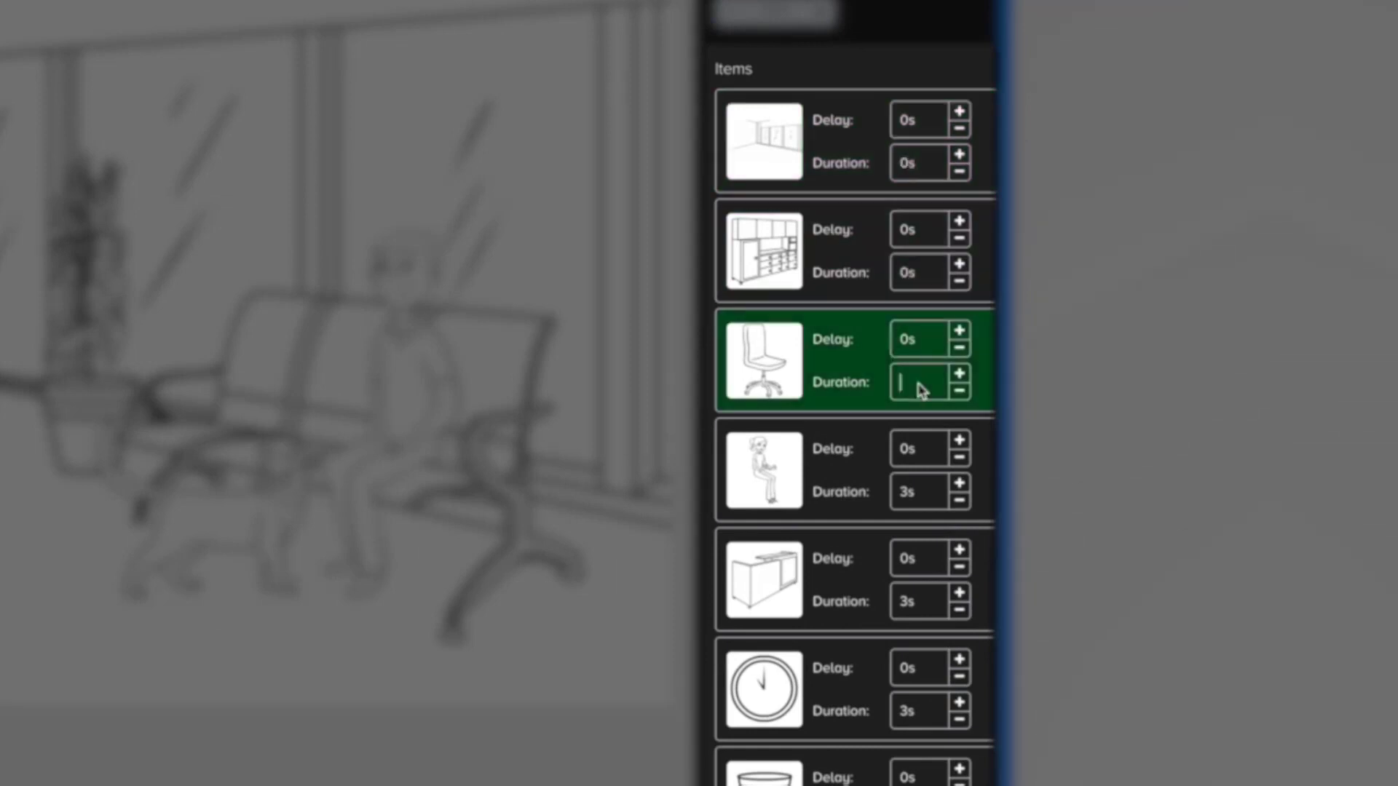
key(Return)
click(931, 498)
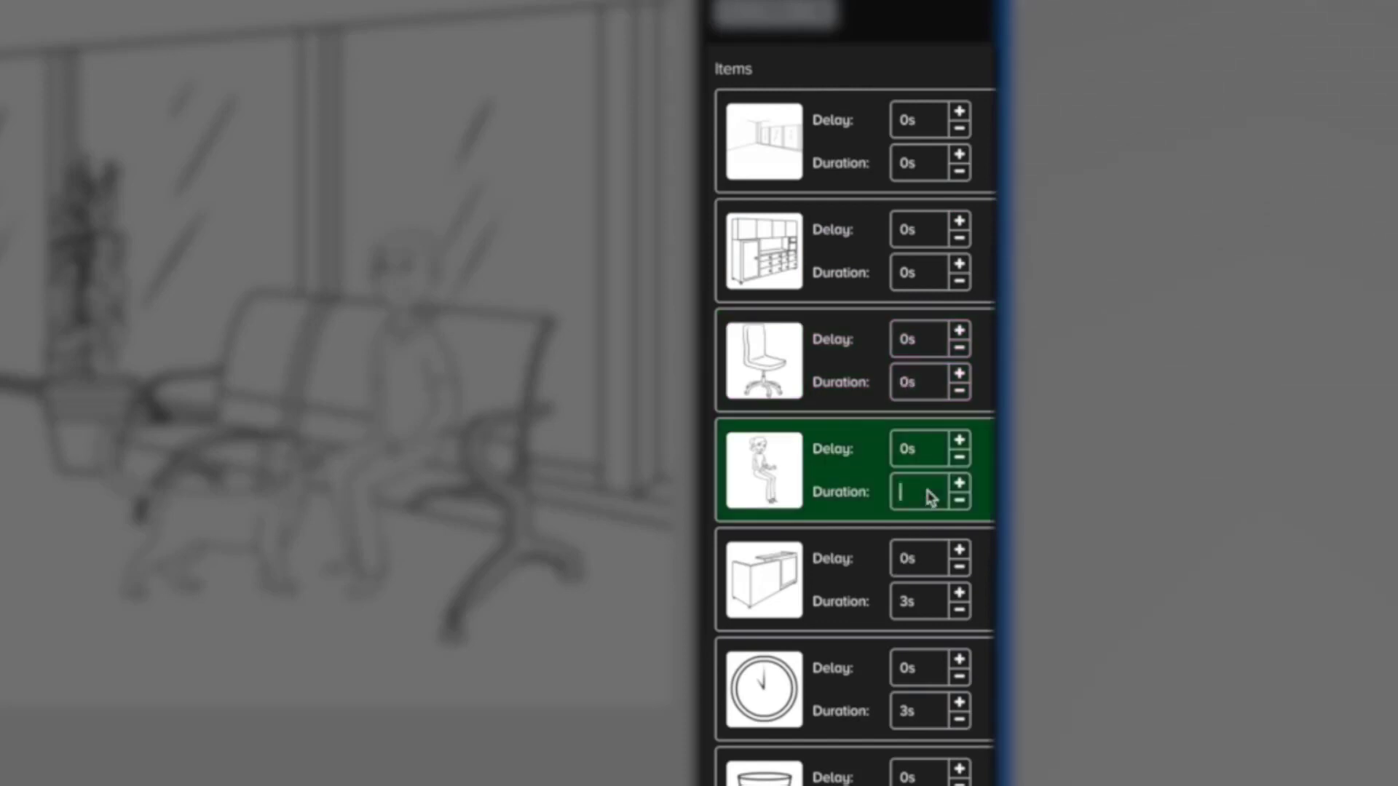
click(930, 606)
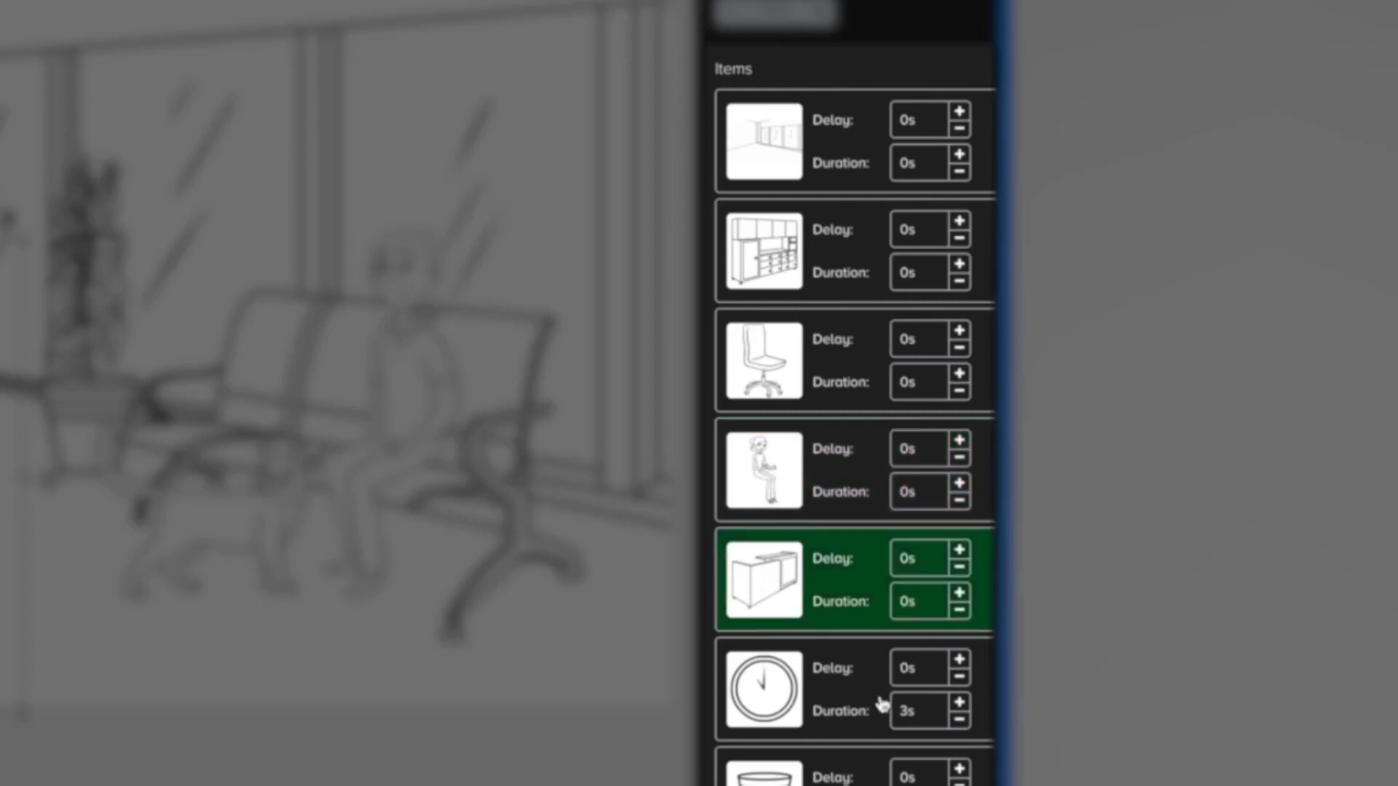
click(929, 716)
key(Return)
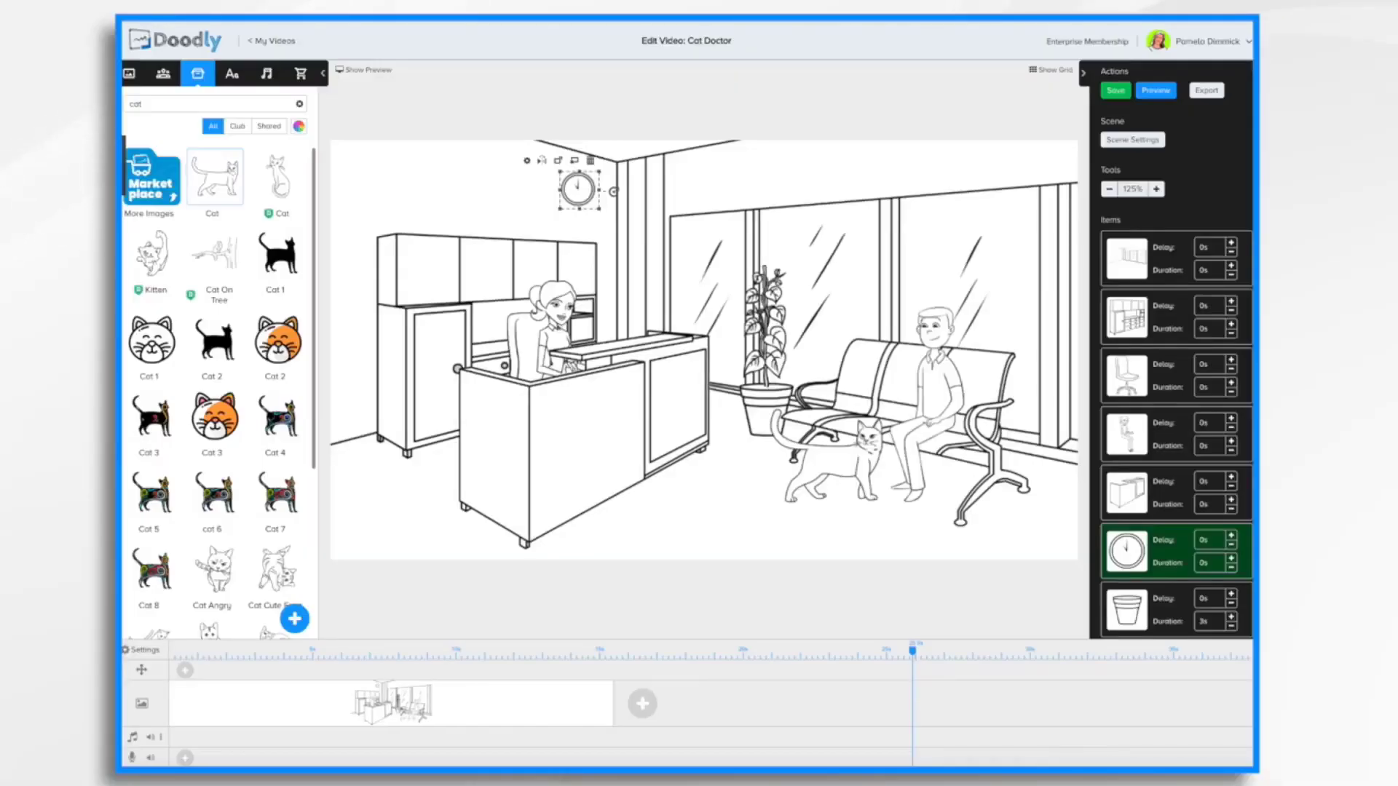
Step: Set the duration to 0 s for the flower pot, the plant and the waiting bench
click(1210, 623)
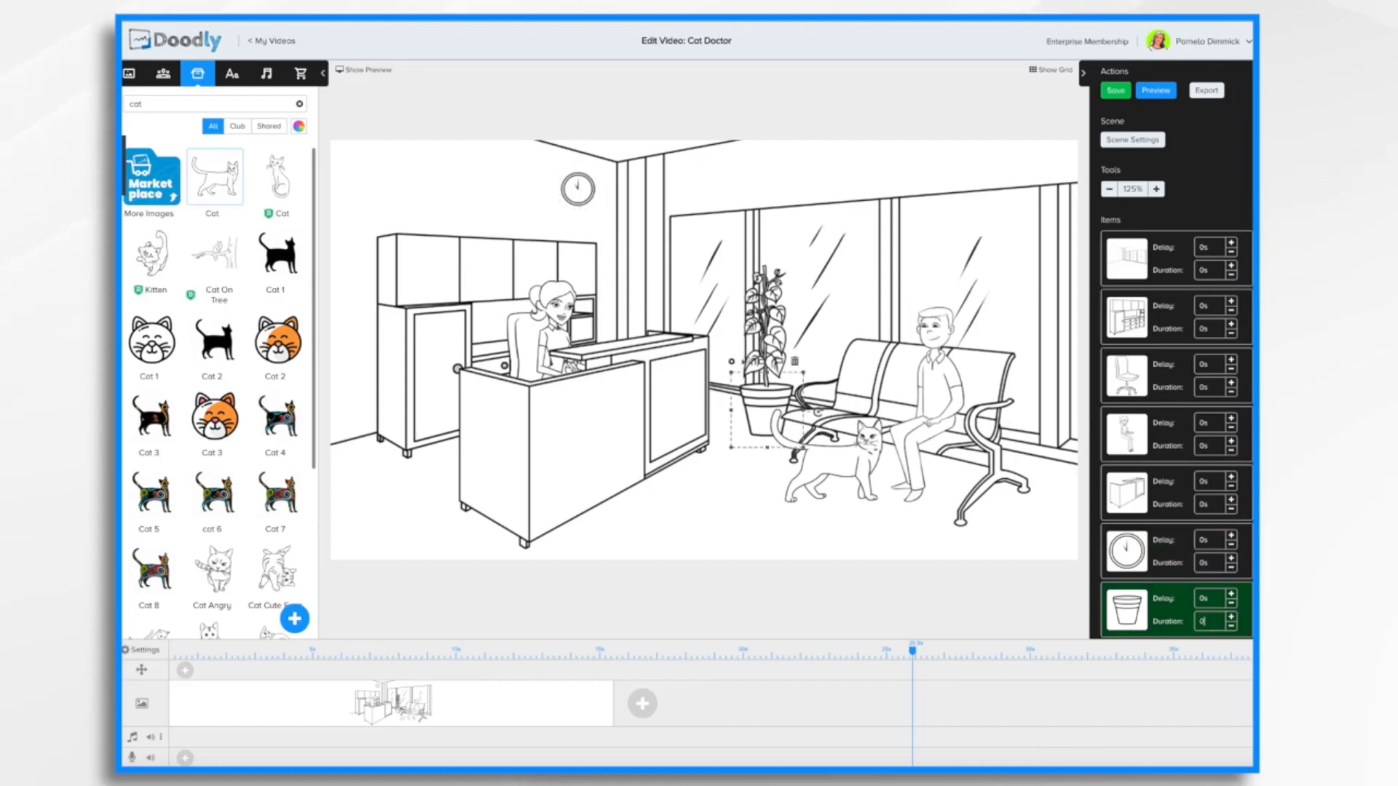
key(Return)
scroll(1205, 510, down, 5)
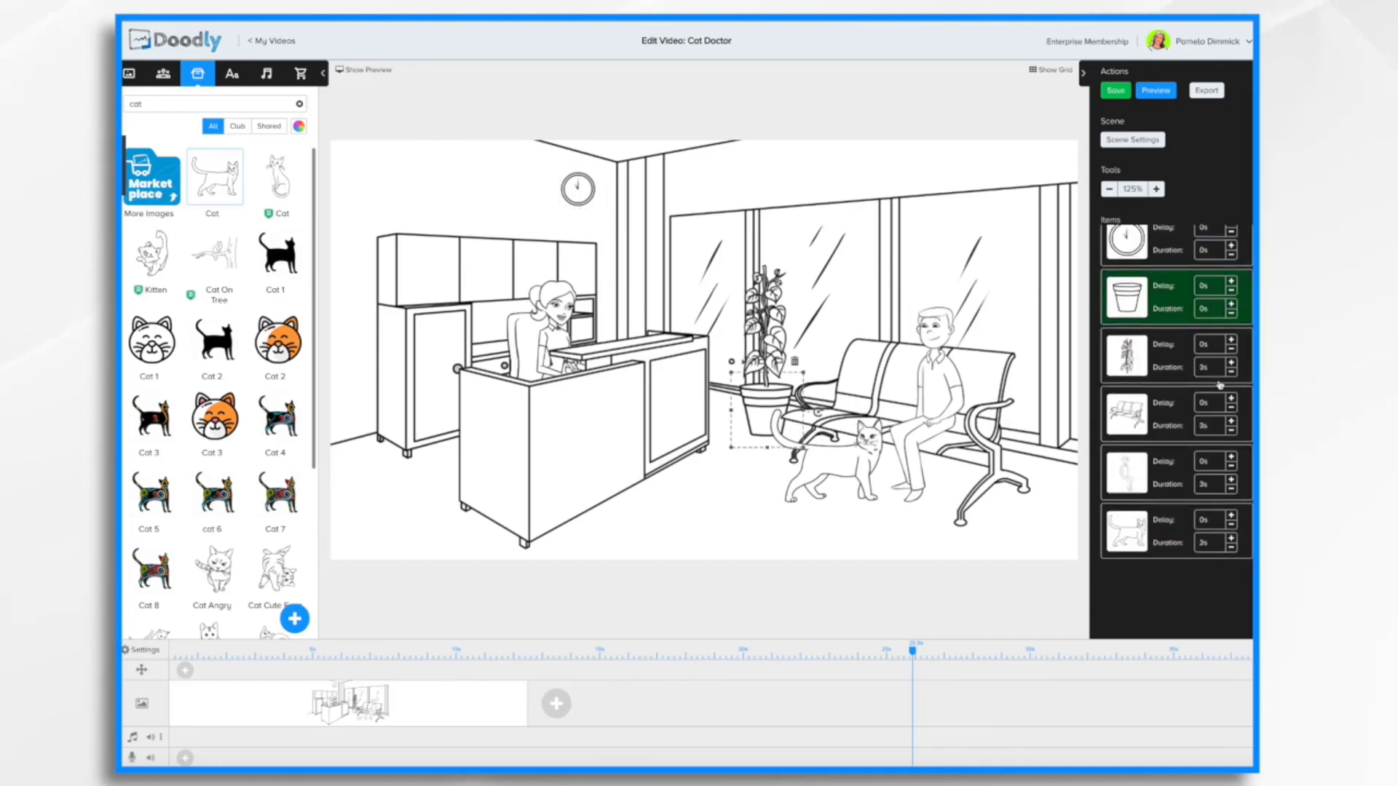
click(1213, 368)
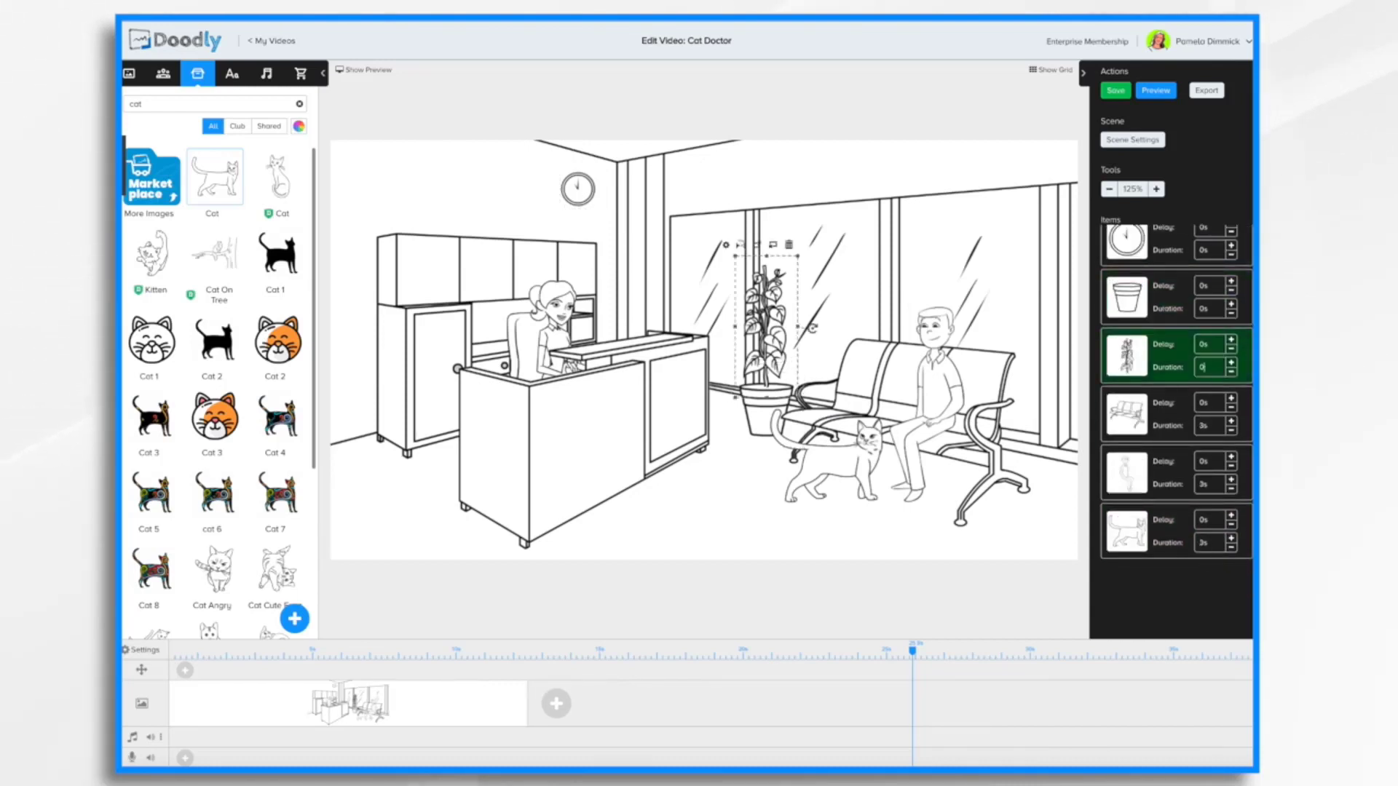
text(0)
key(Return)
click(1213, 428)
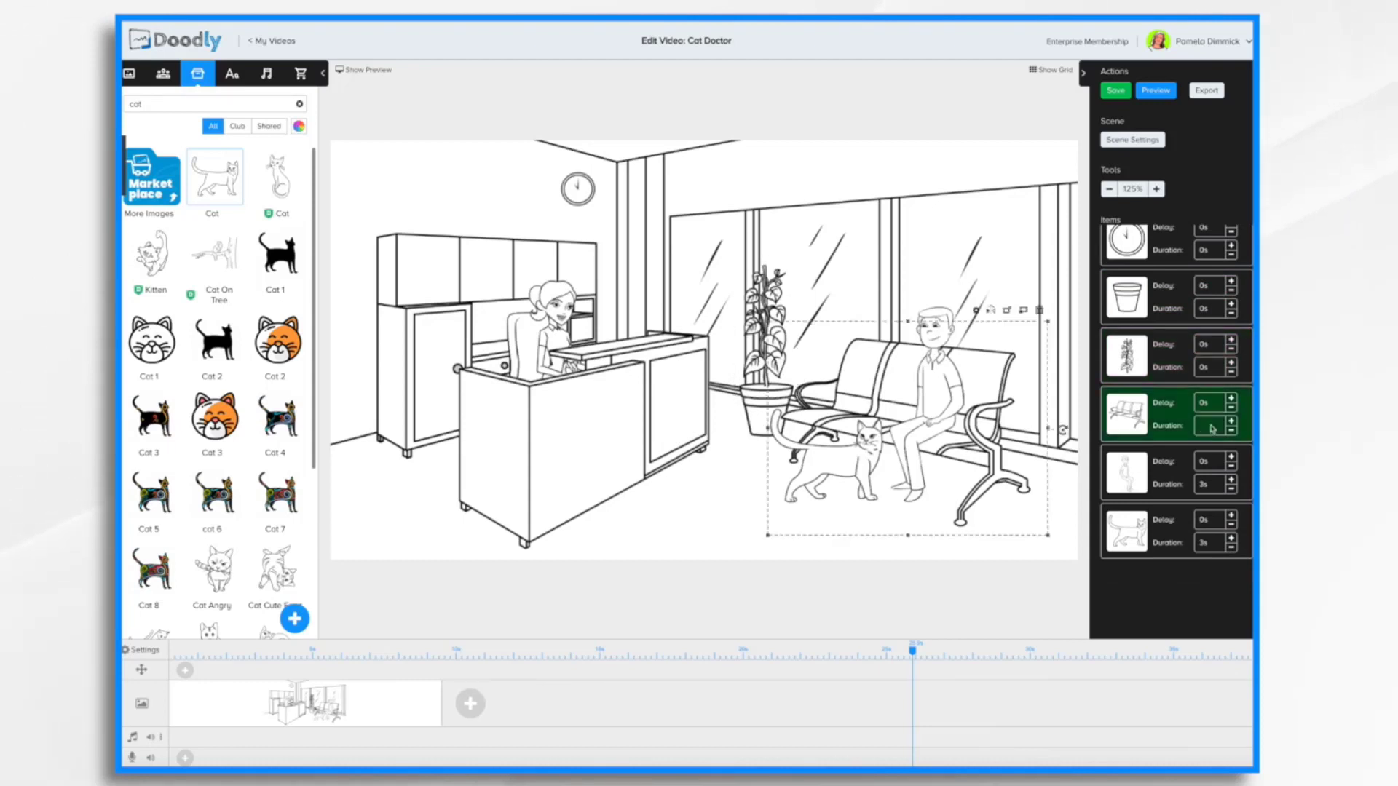
key(Return)
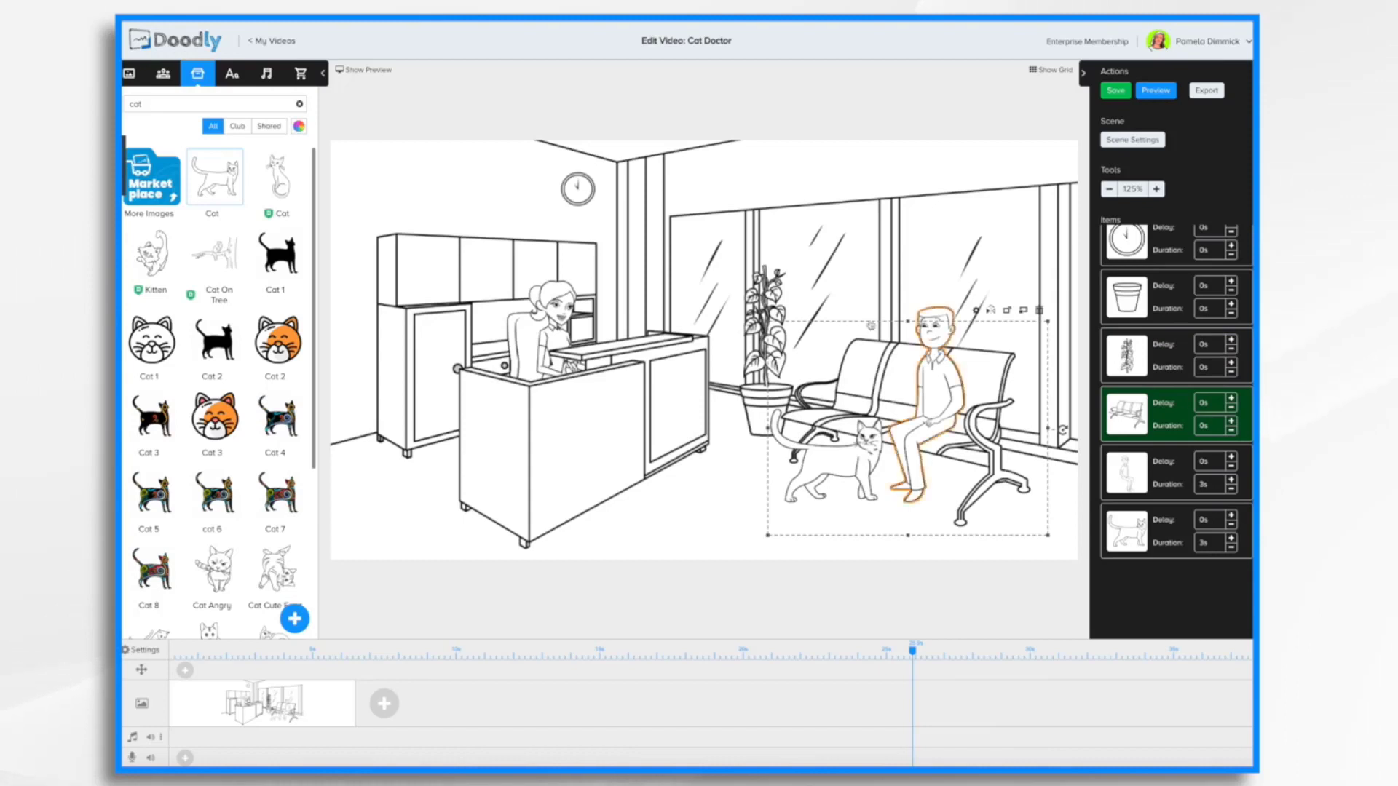
Step: Save the video, play a preview of the scene and close the preview
key(ctrl+s)
click(1165, 91)
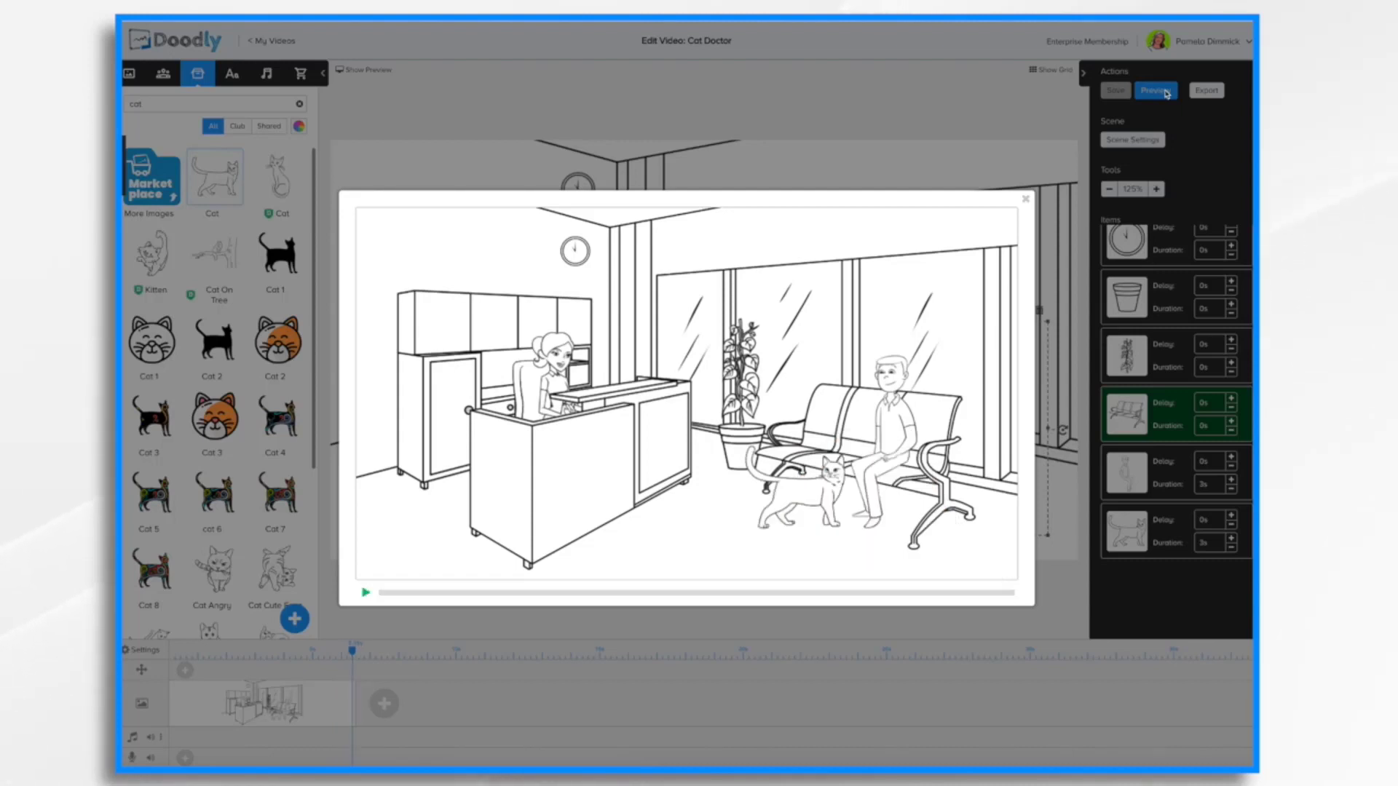
click(1025, 199)
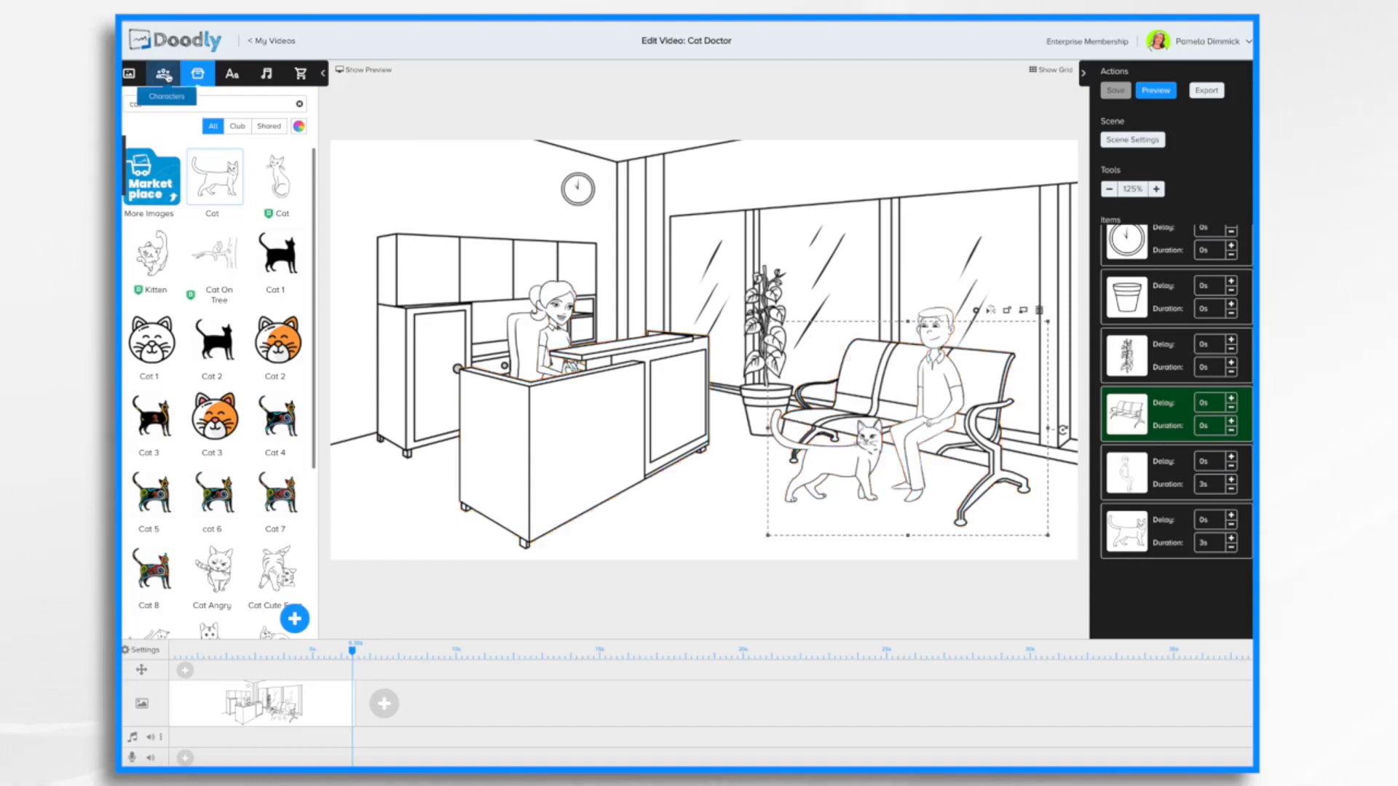
Step: Search the characters library for "doctor" and add Luciana Veterinarian to the scene as an additional image, without replacing anything
click(164, 74)
key(BackSpace)
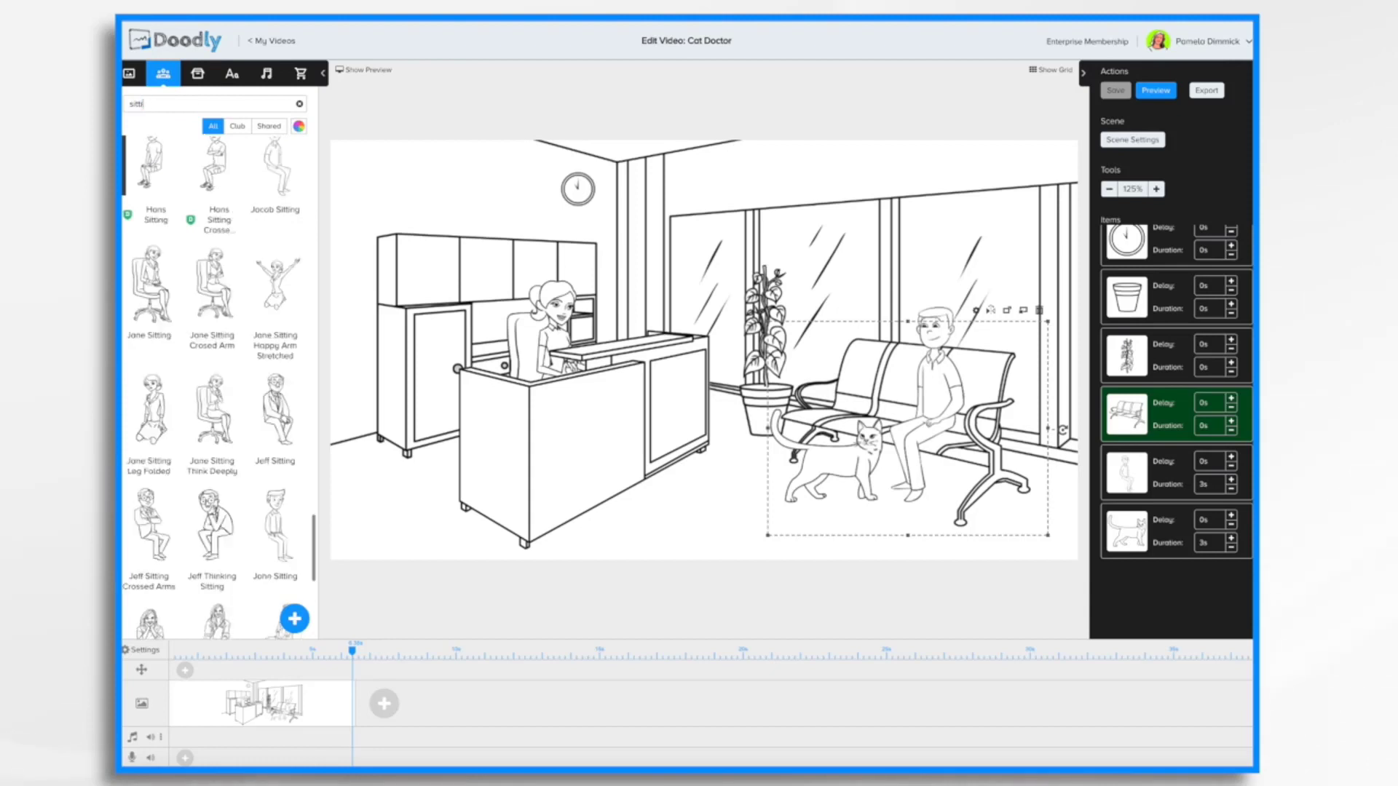
text(doctor)
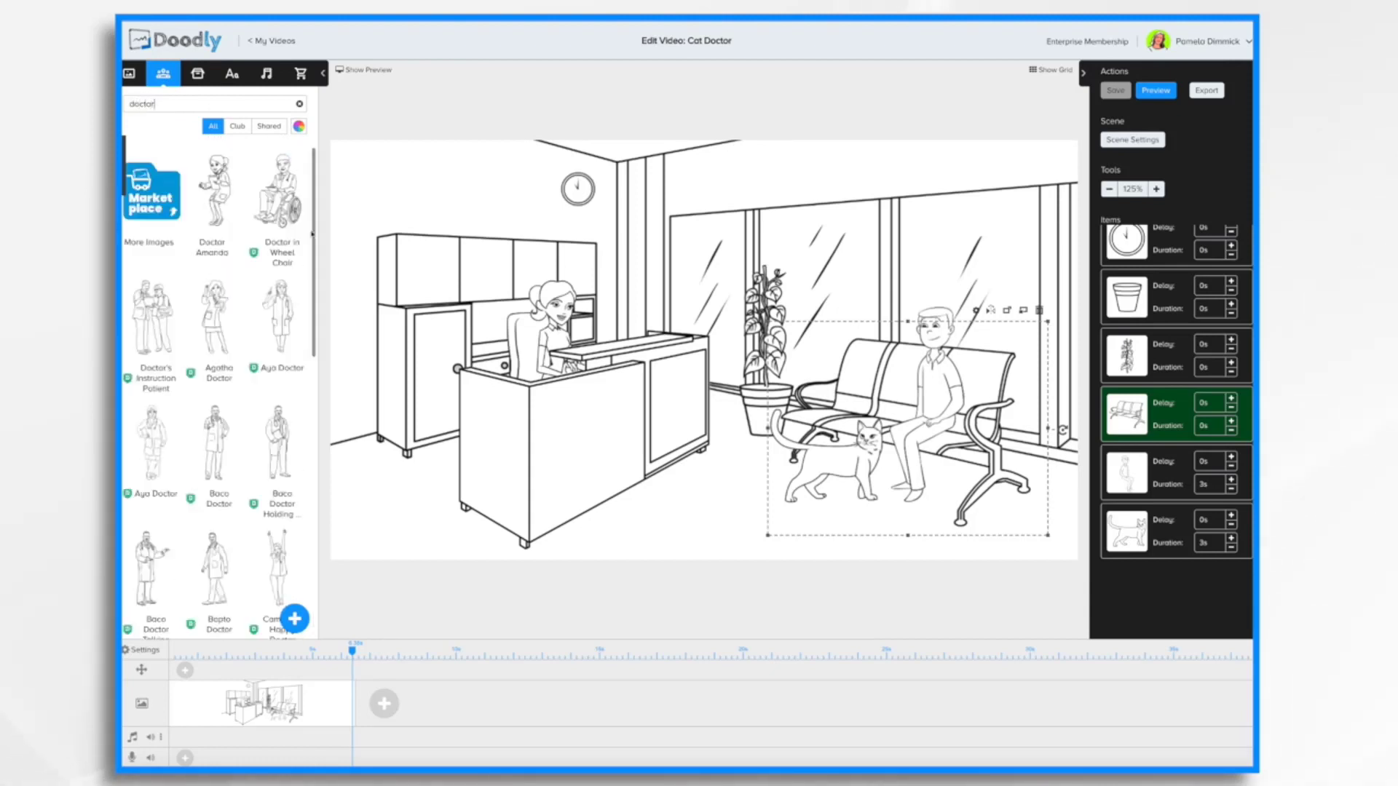
scroll(256, 393, down, 8)
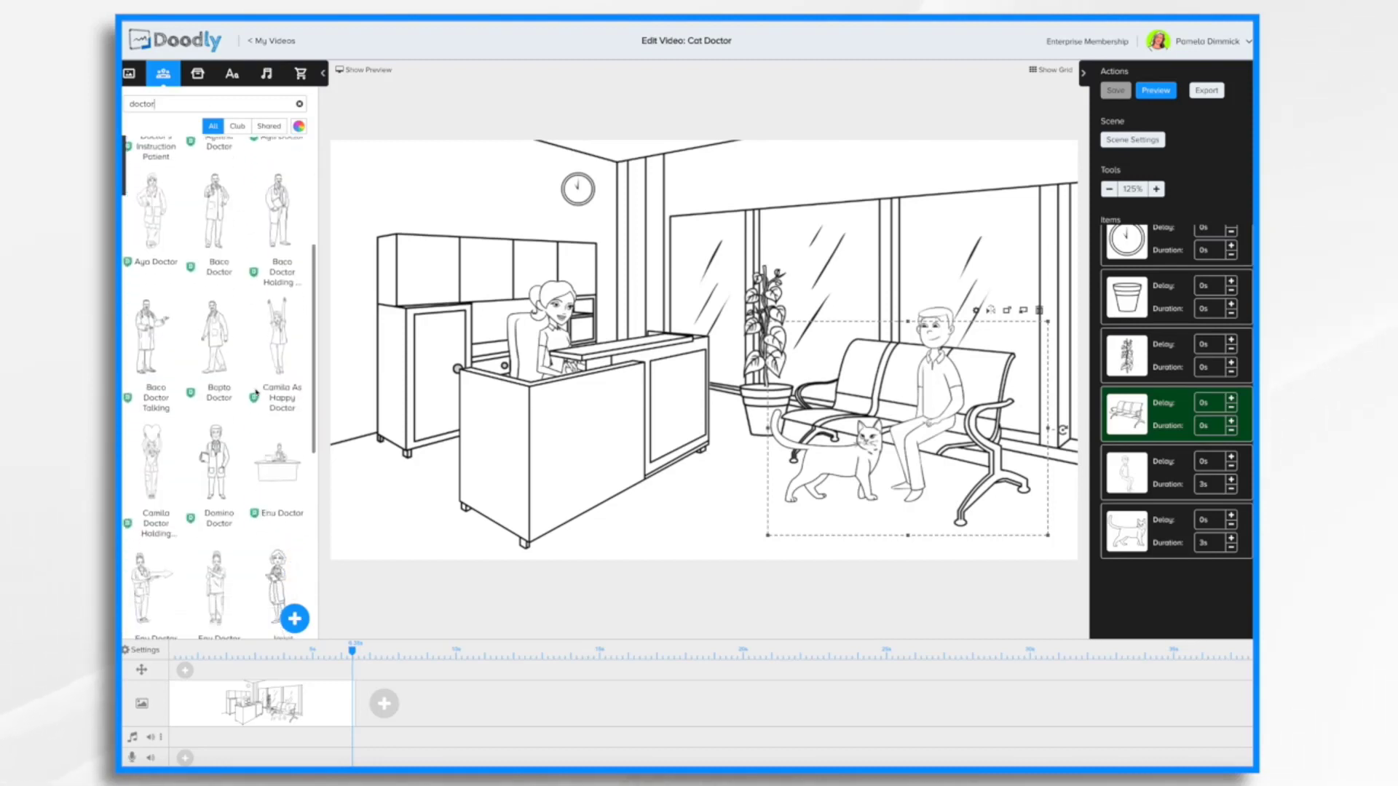
scroll(256, 393, down, 1)
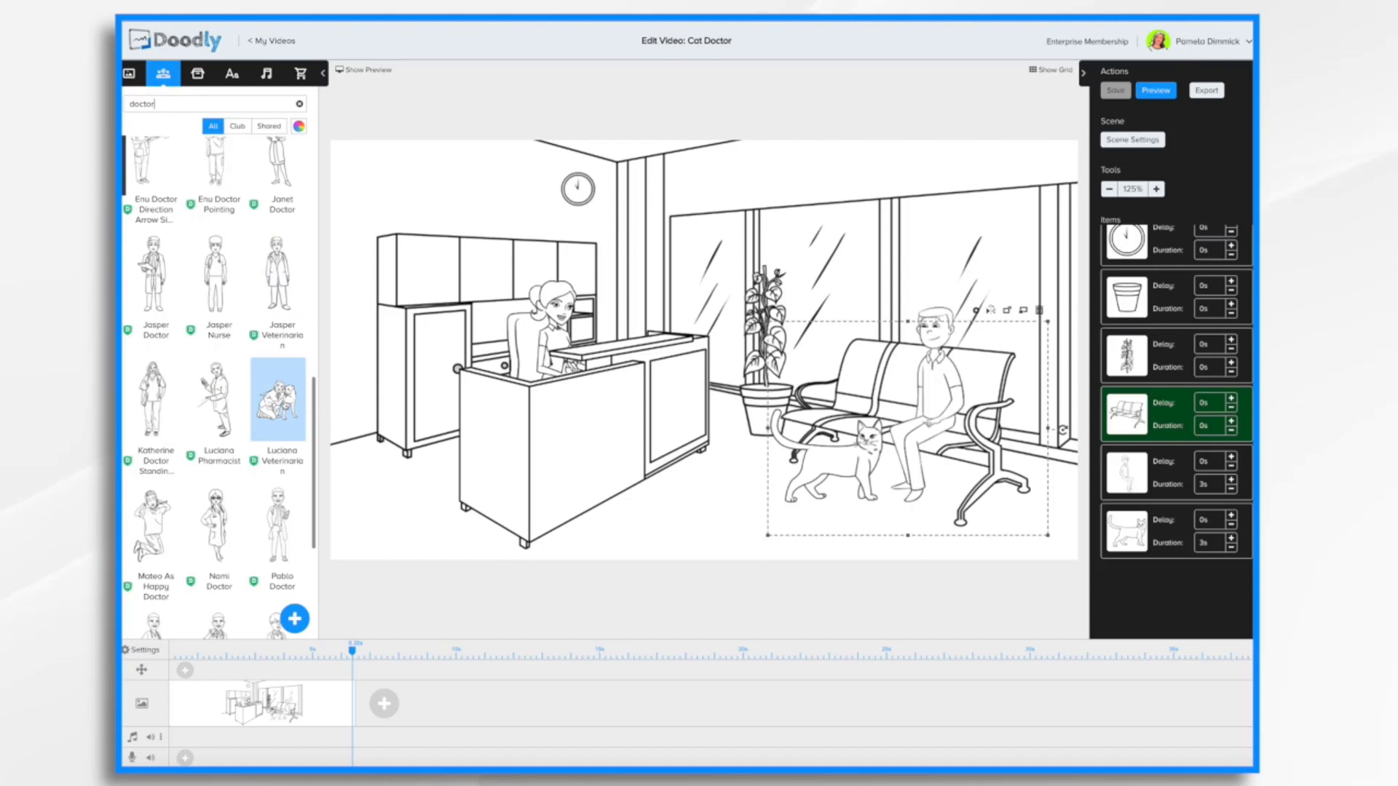
drag(278, 399, 448, 427)
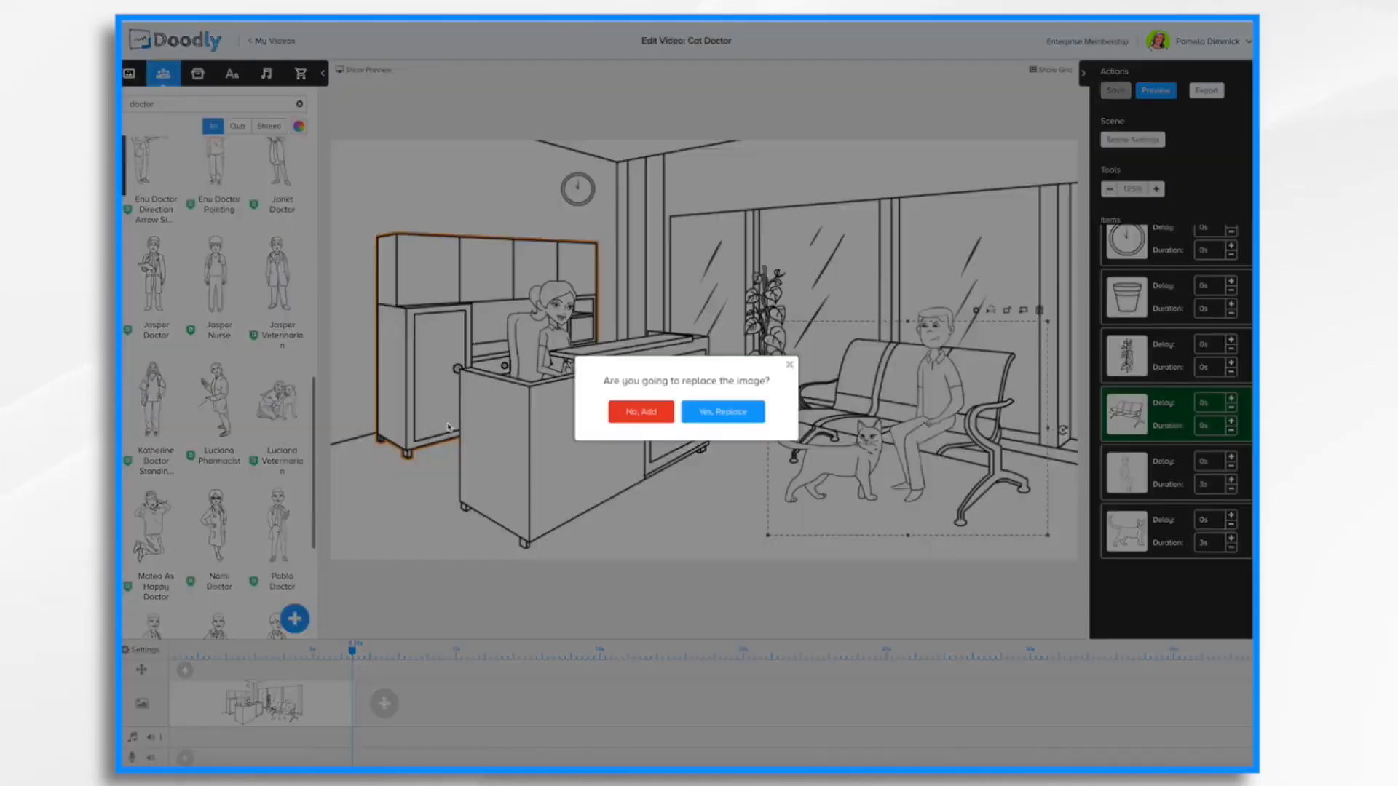
click(641, 412)
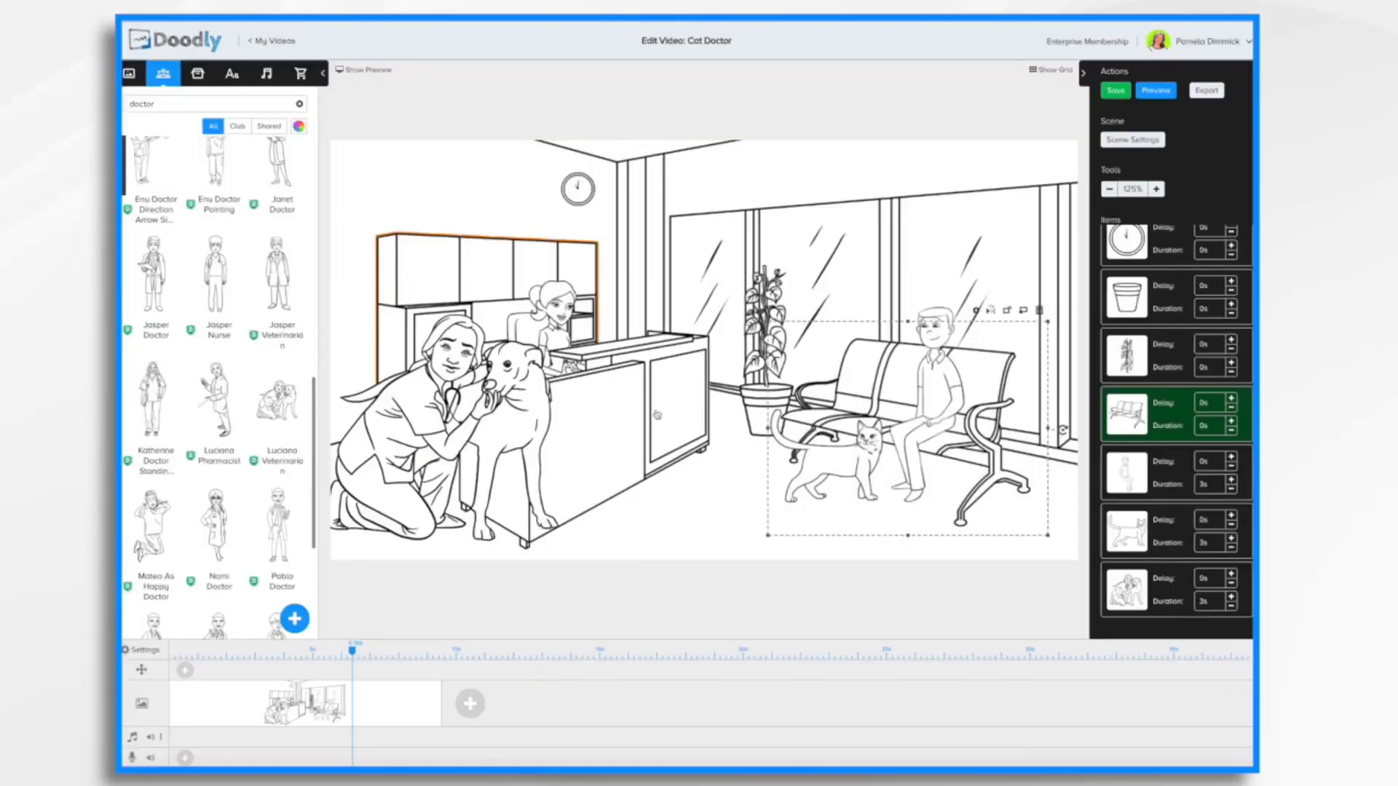
Step: Shrink the kneeling veterinarian with the dog and place her on the floor in front of the reception desk
drag(447, 430, 615, 442)
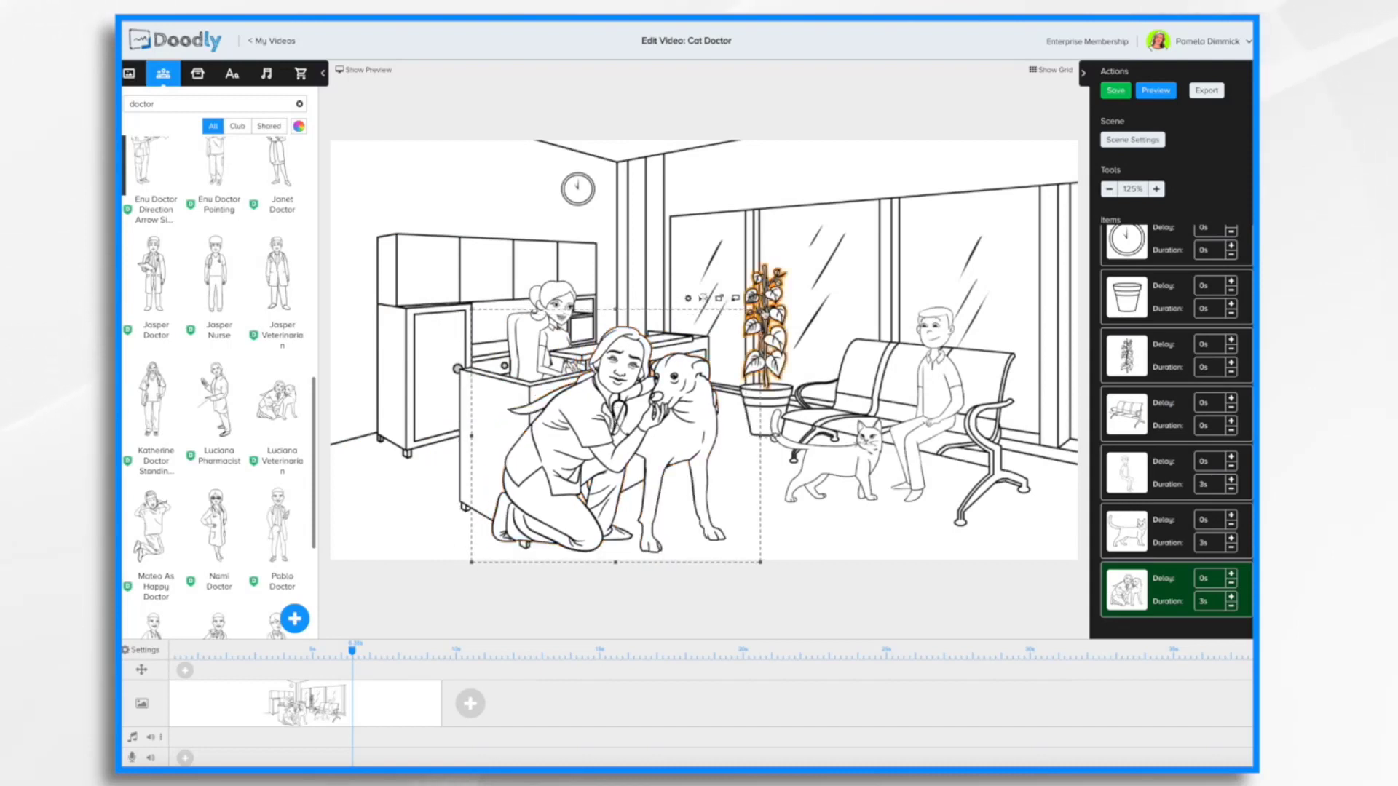
drag(741, 325, 673, 384)
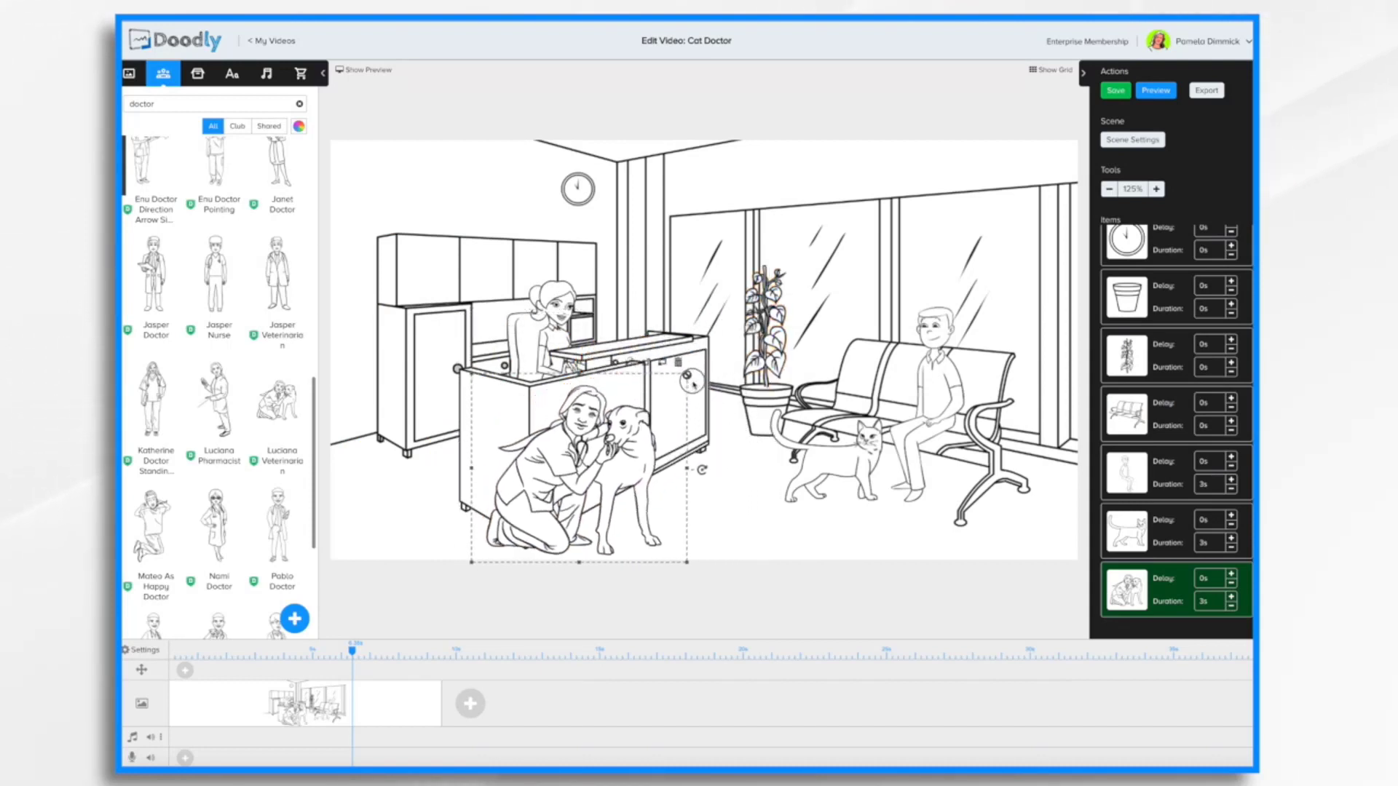
drag(579, 467, 660, 456)
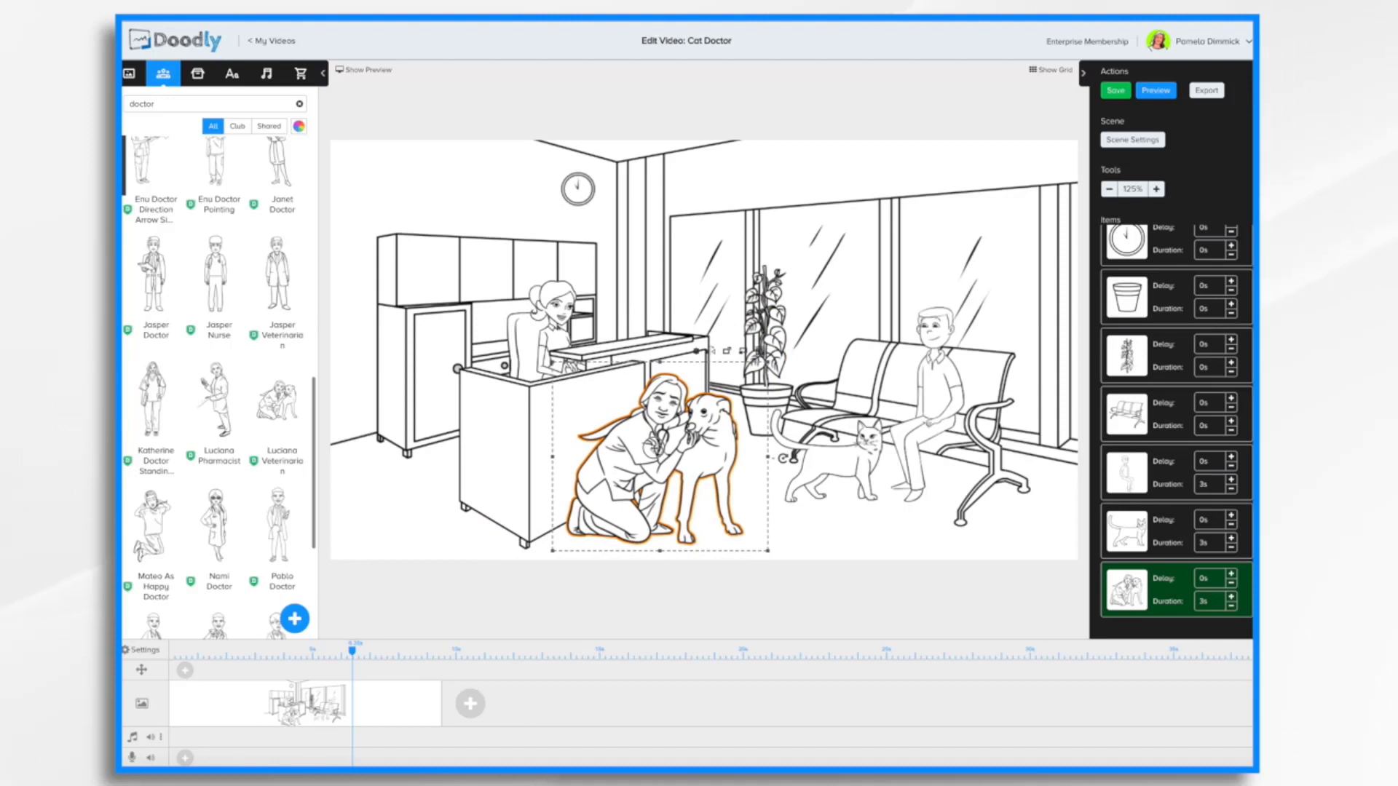
Step: Set a 5 s delay for the veterinarian with the dog and preview the video
scroll(1162, 535, down, 1)
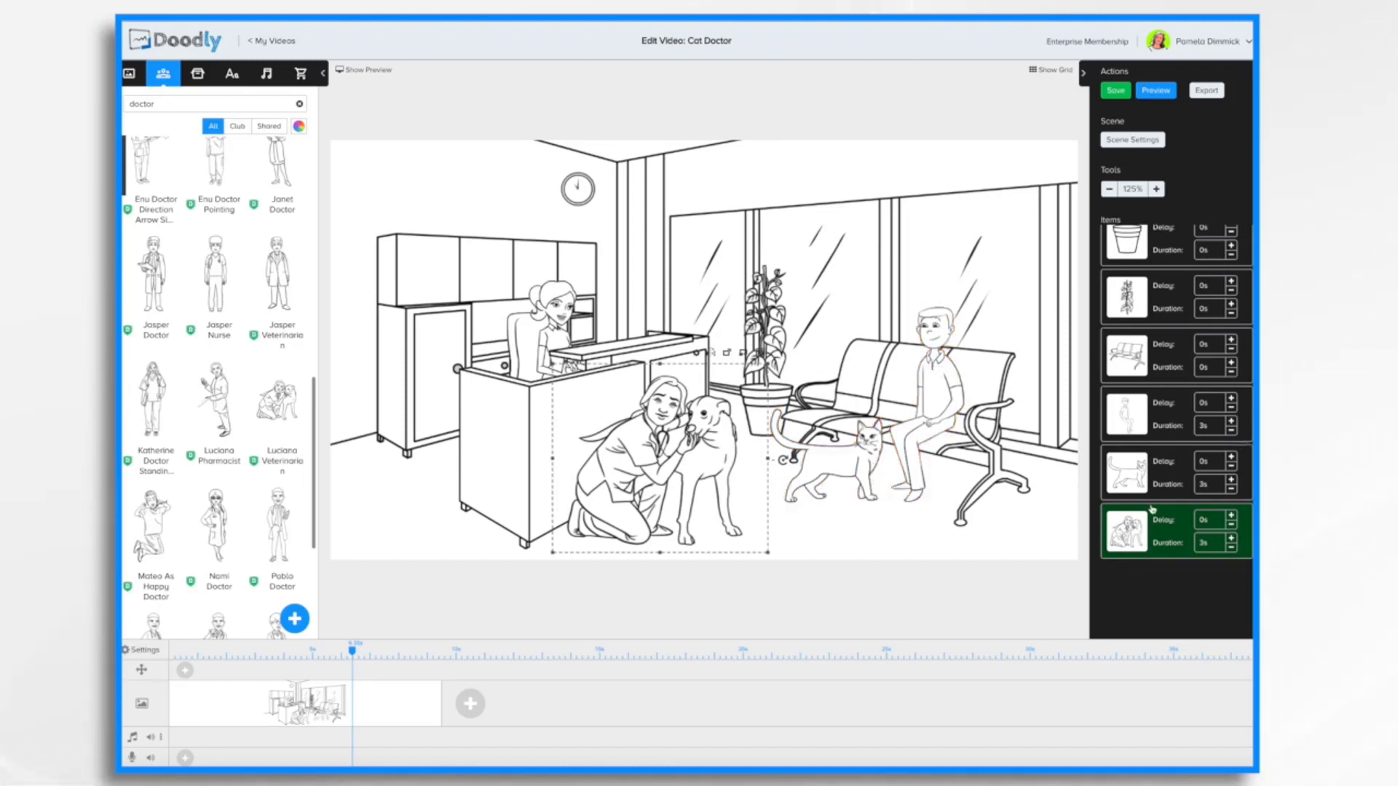
click(1206, 521)
text(5)
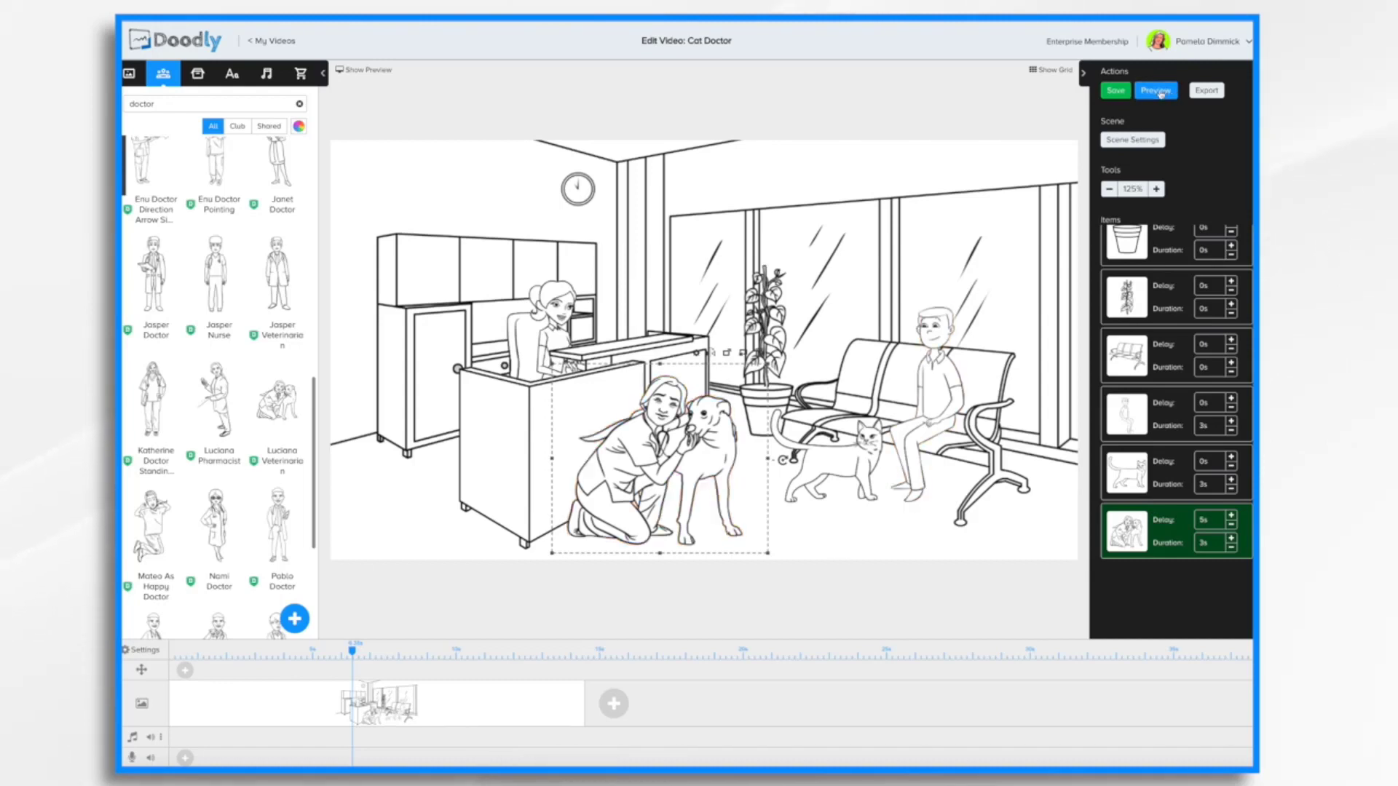
click(1160, 93)
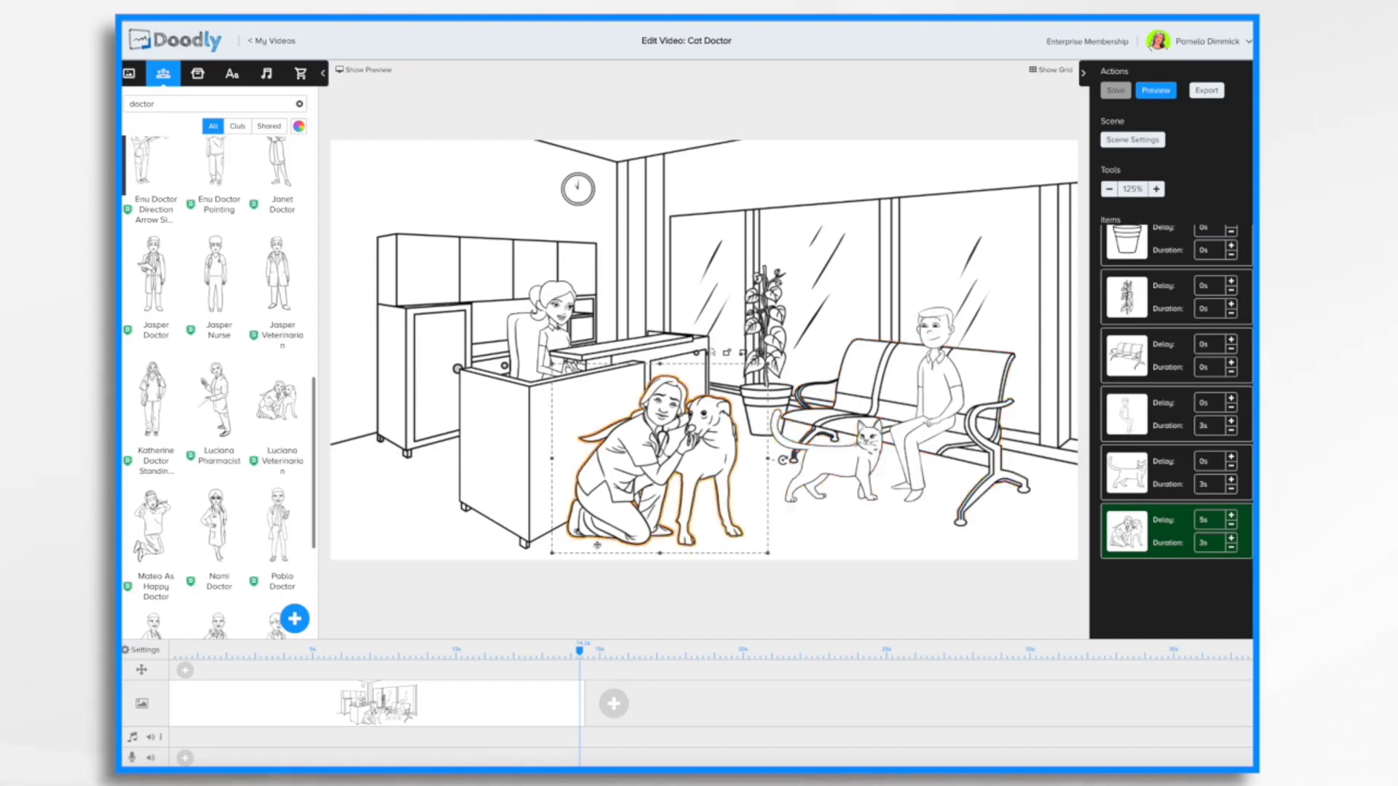
Step: Add a blank second scene with the Luciana Pharmacist character, flipped, enlarged and positioned along the canvas's left side
click(613, 705)
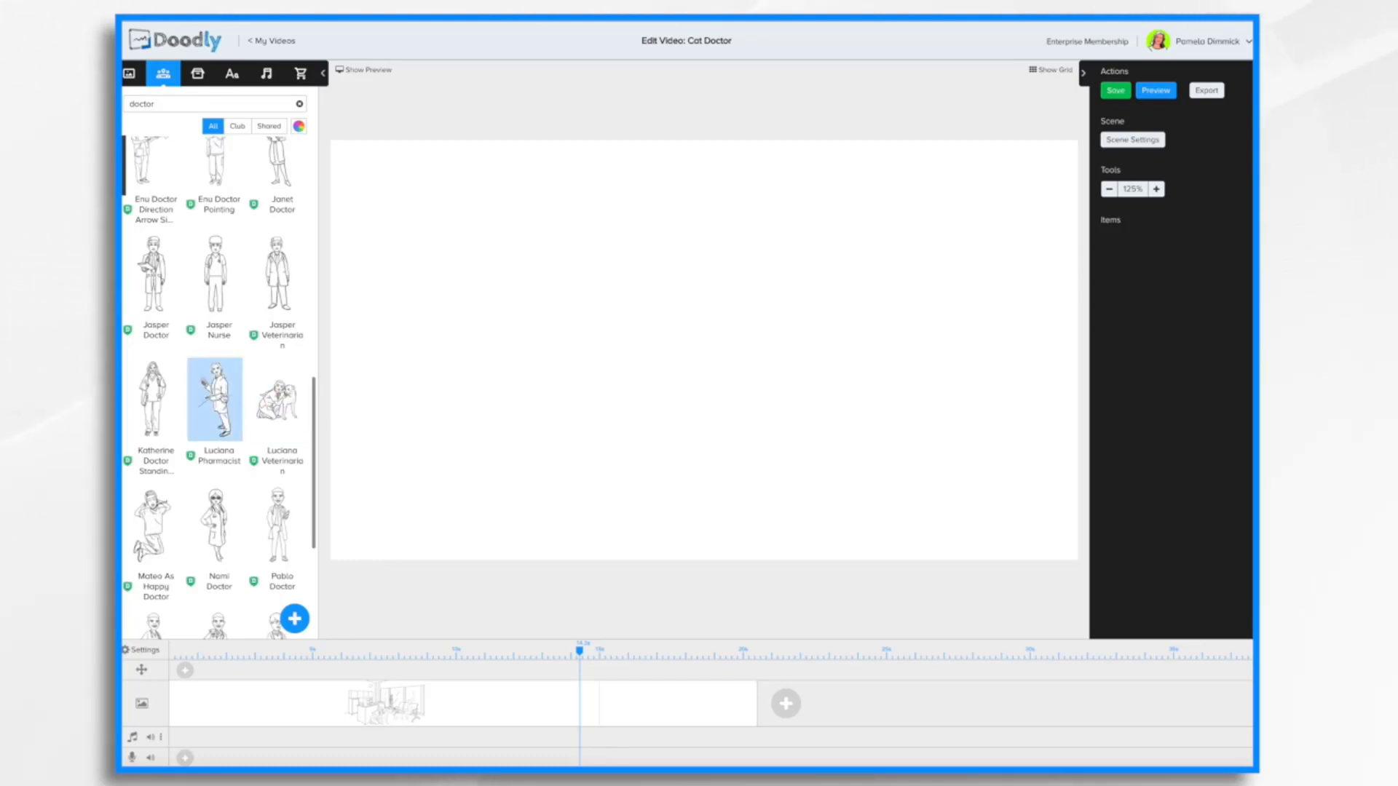
drag(215, 399, 542, 390)
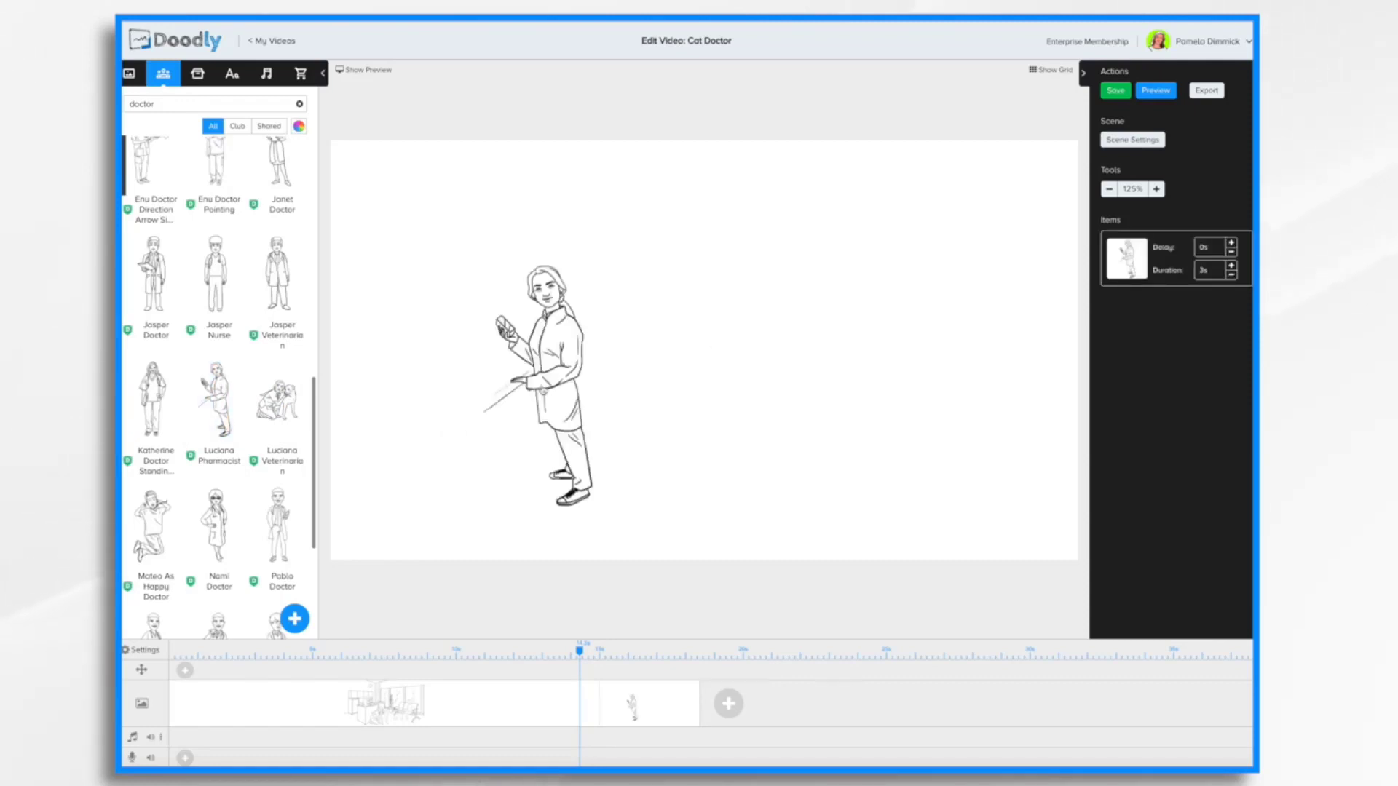
click(547, 296)
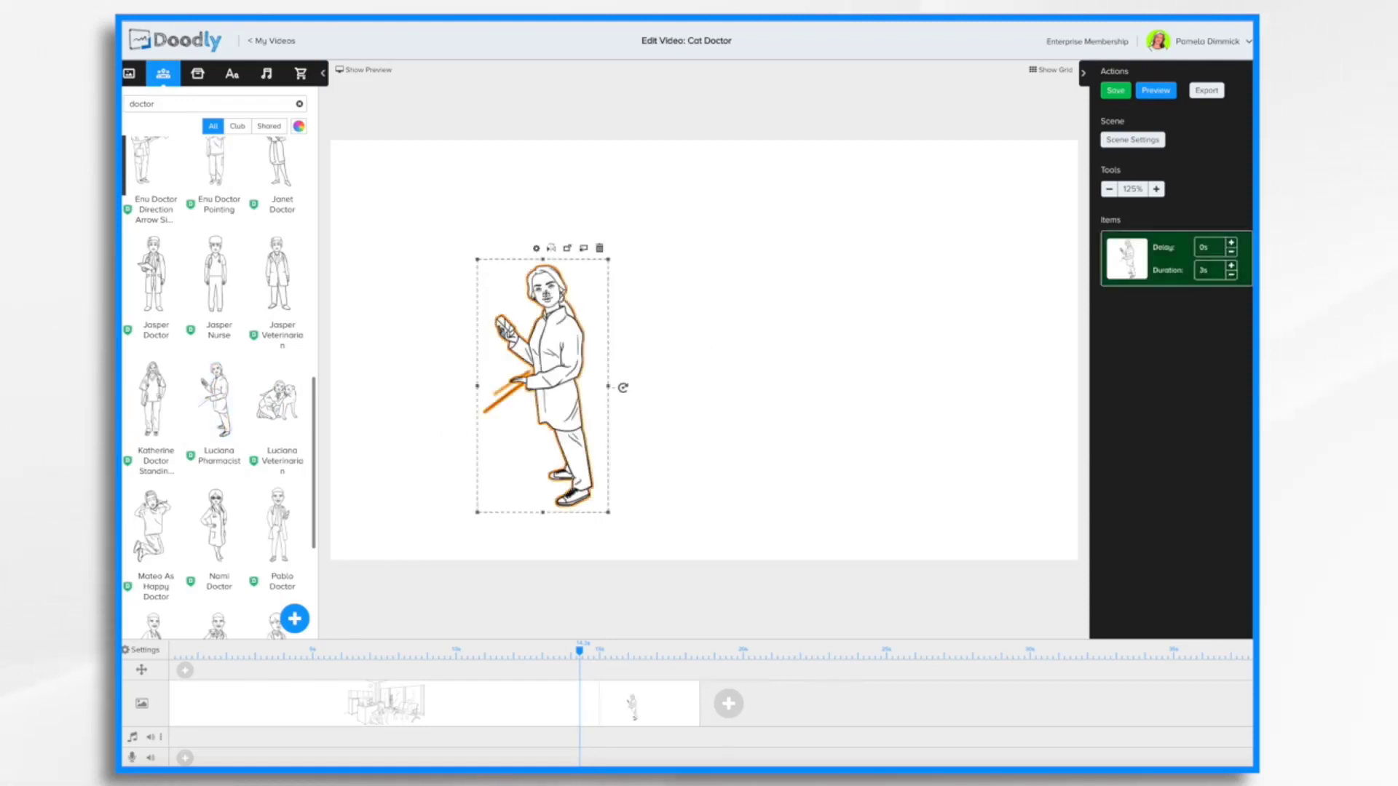
click(552, 249)
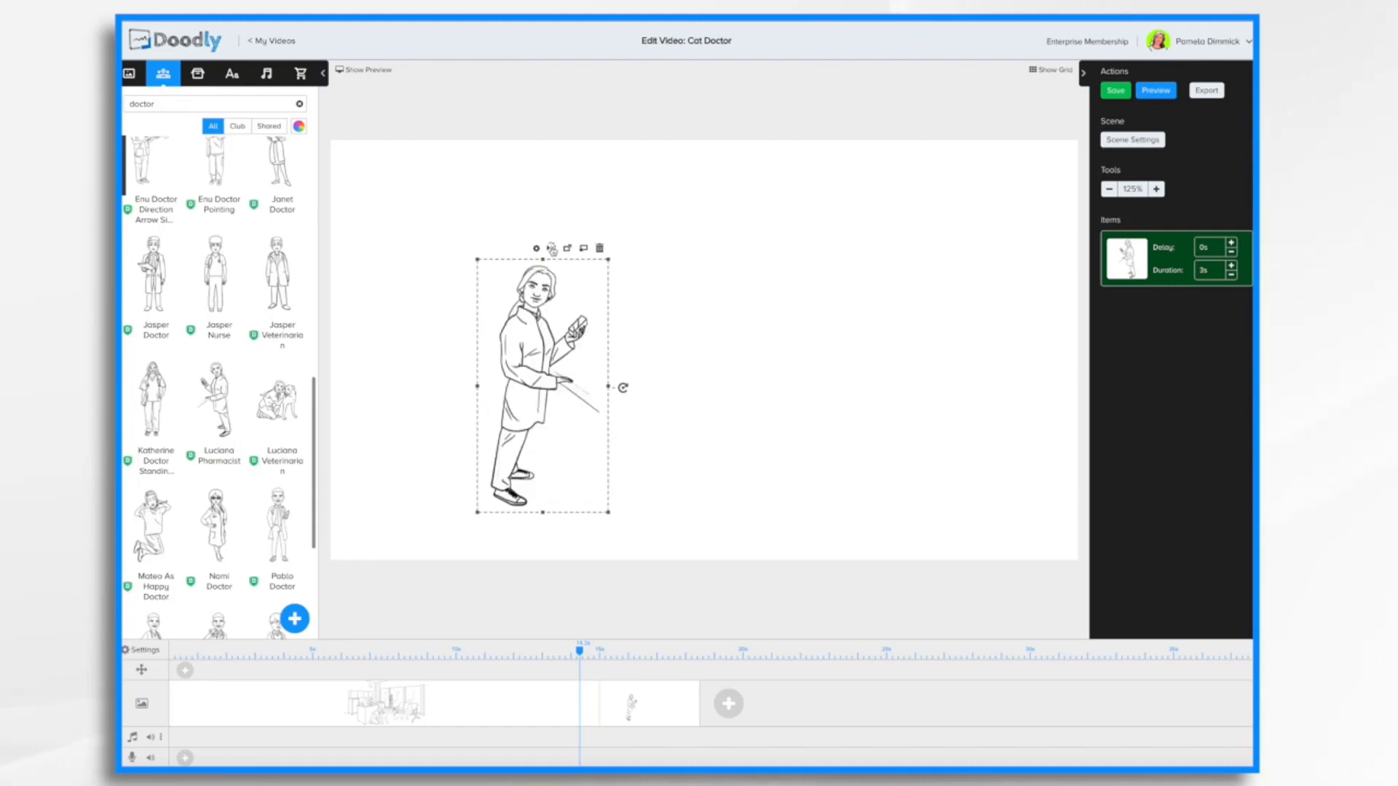
drag(608, 262, 664, 141)
drag(564, 282, 469, 308)
click(704, 324)
Step: Add an Architects Daughter text heading reading "Veterinarian Services" near the top of the canvas beside the pharmacist
click(230, 75)
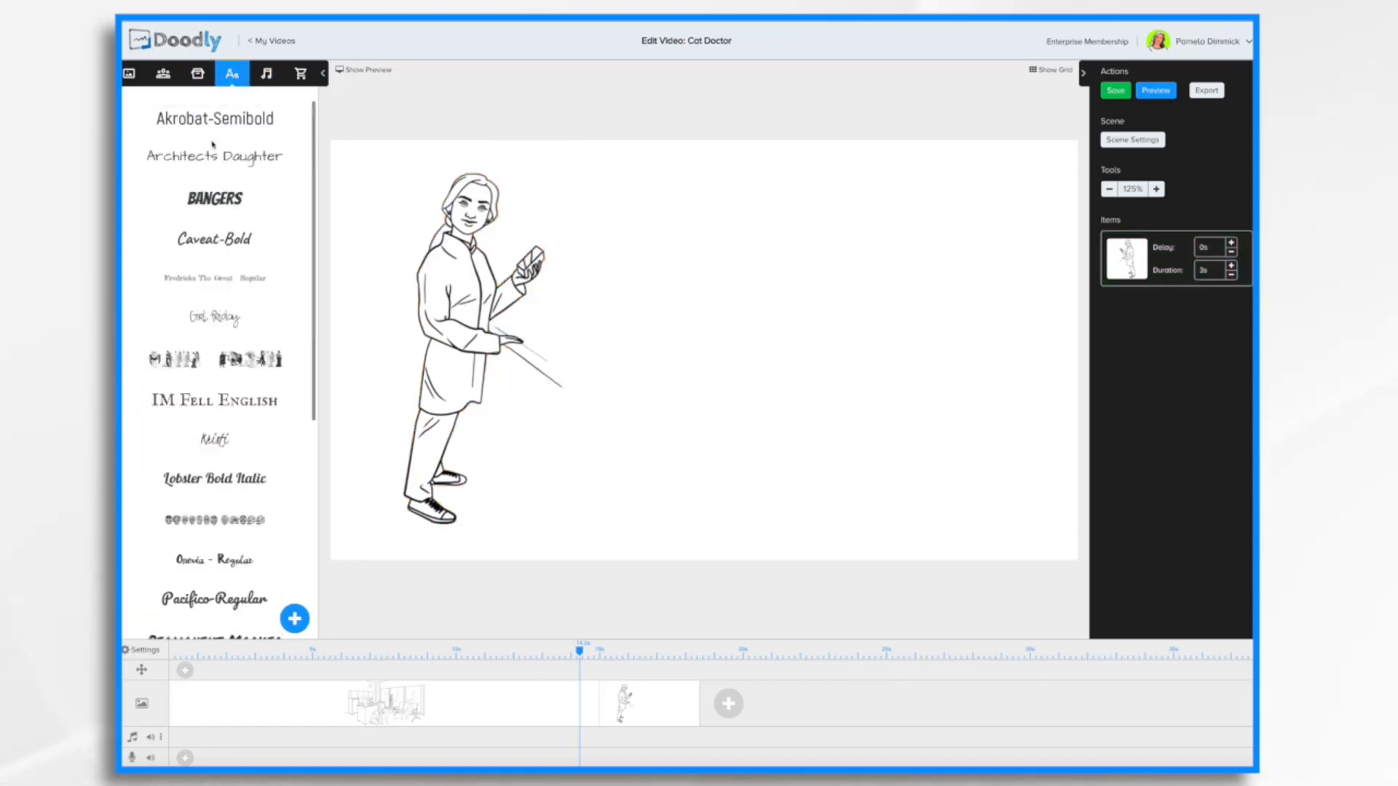
drag(225, 156, 720, 207)
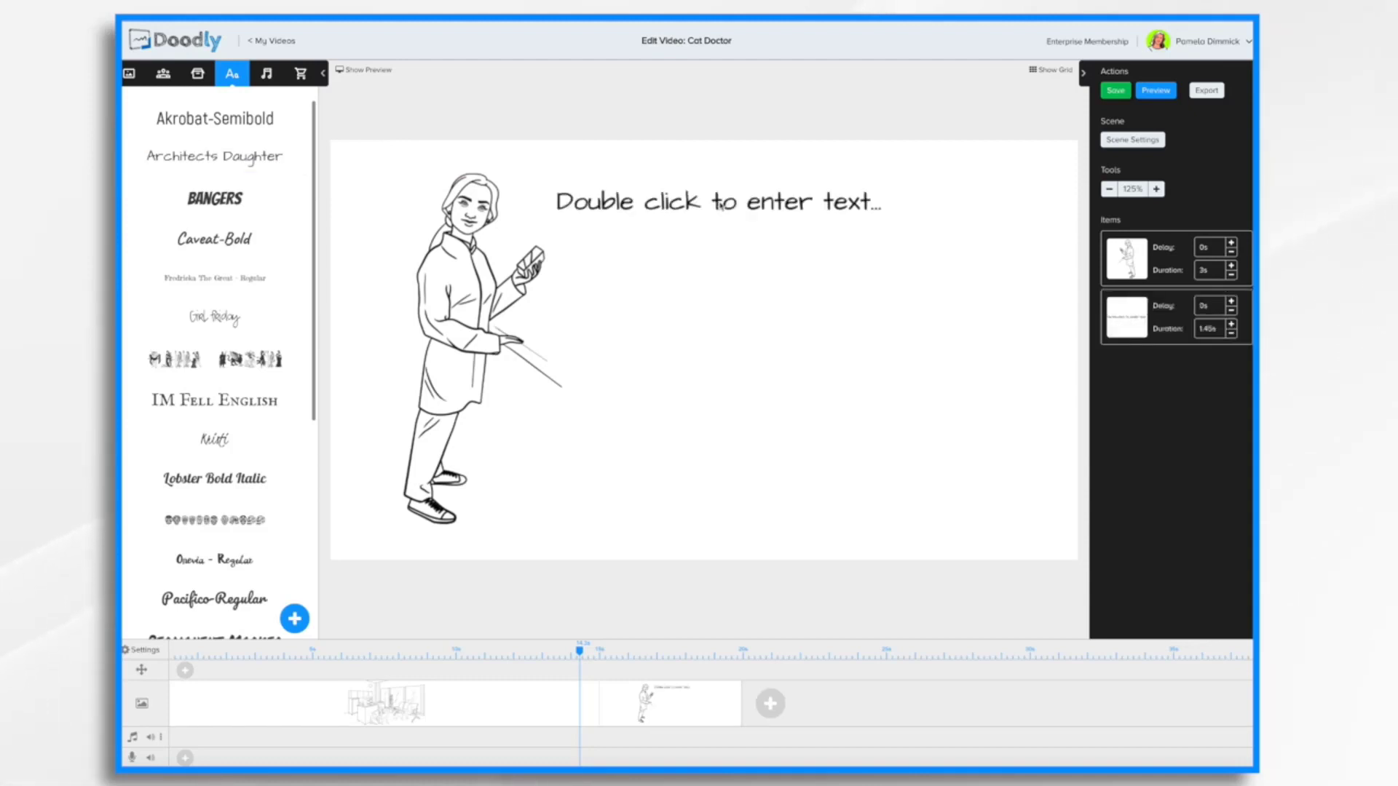
double_click(720, 206)
text(Veter)
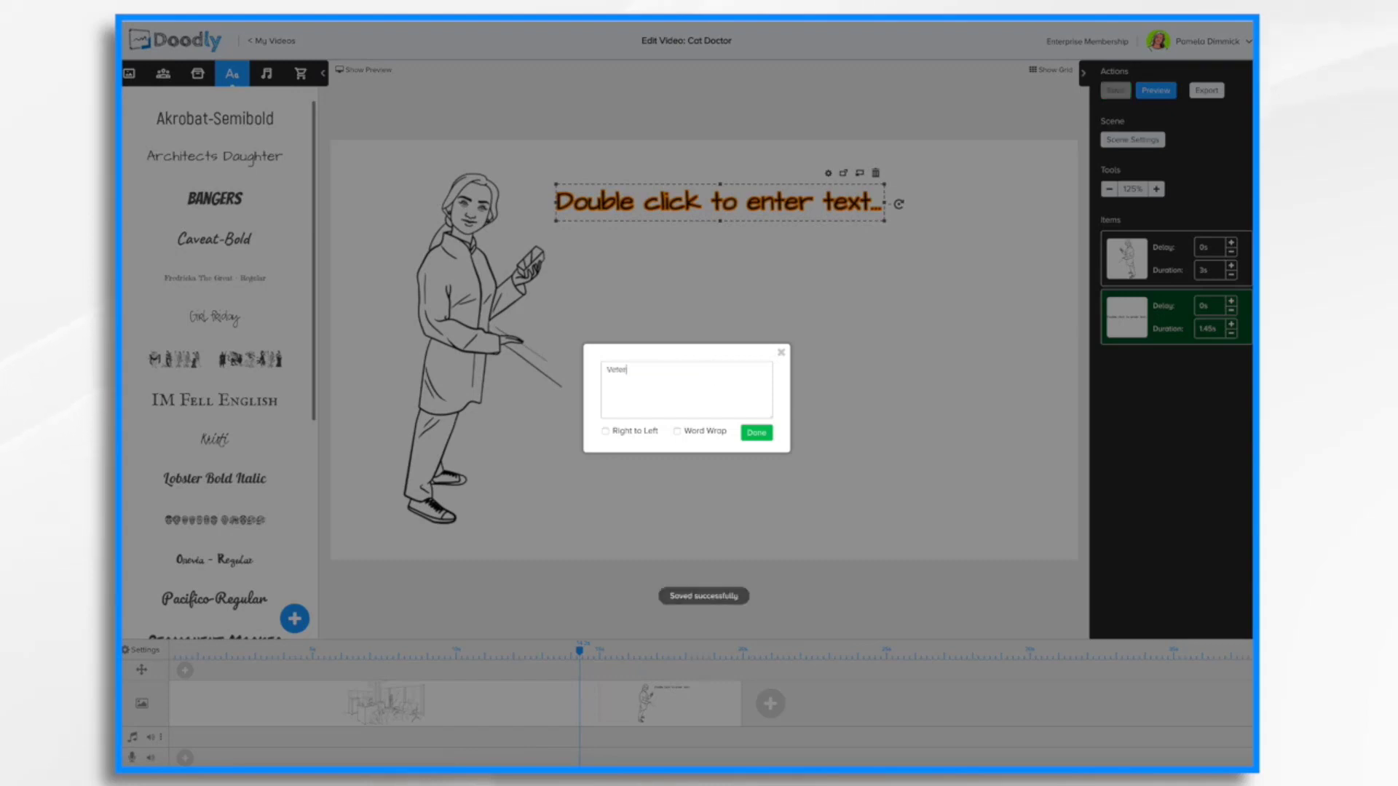
text(inarian Services)
click(756, 433)
Step: Add an Architects Daughter text line reading "Emergency Care" below the heading
drag(214, 156, 797, 302)
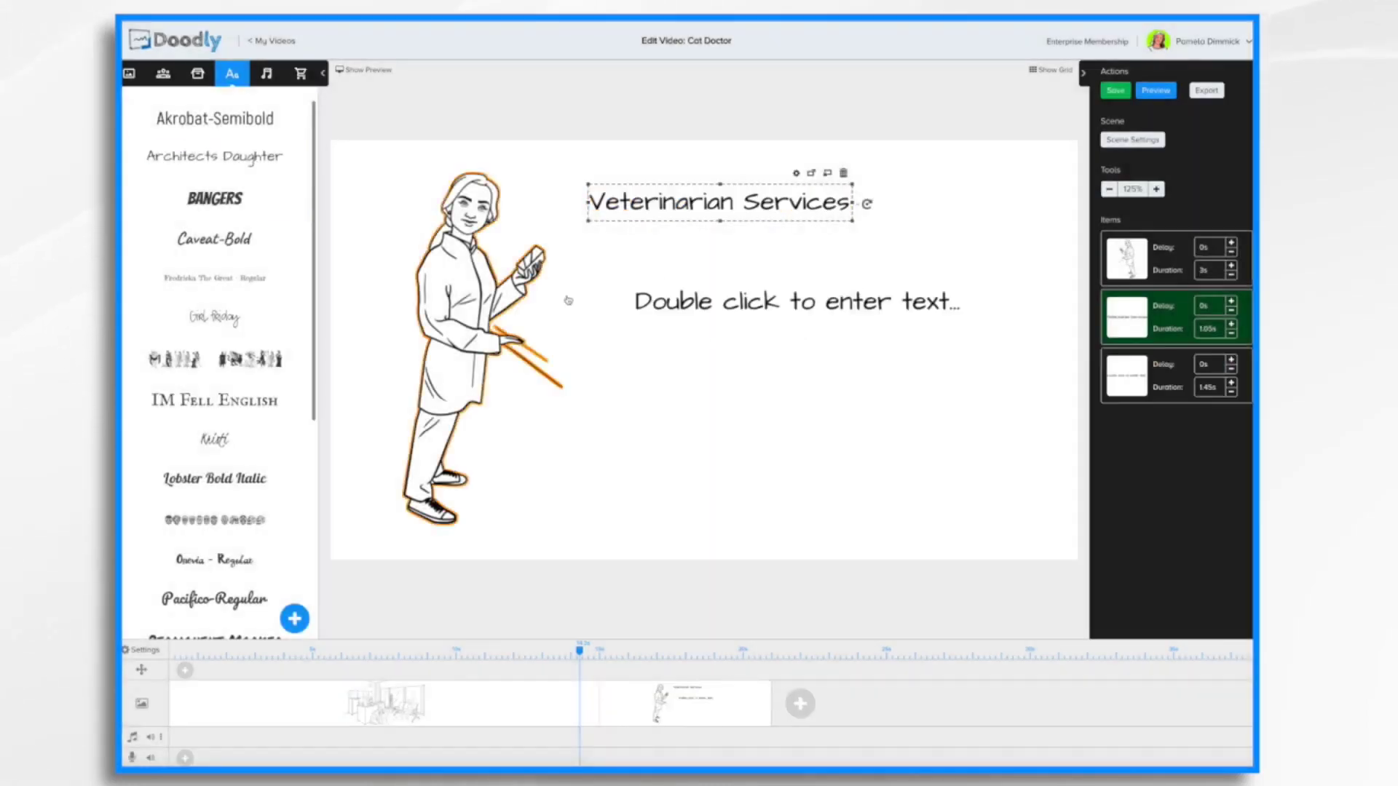
double_click(797, 302)
text(Eme)
click(756, 433)
Step: Add an Architects Daughter text line reading "Well Visits" below "Emergency Care"
drag(214, 157, 805, 430)
double_click(805, 430)
text(Well Vis)
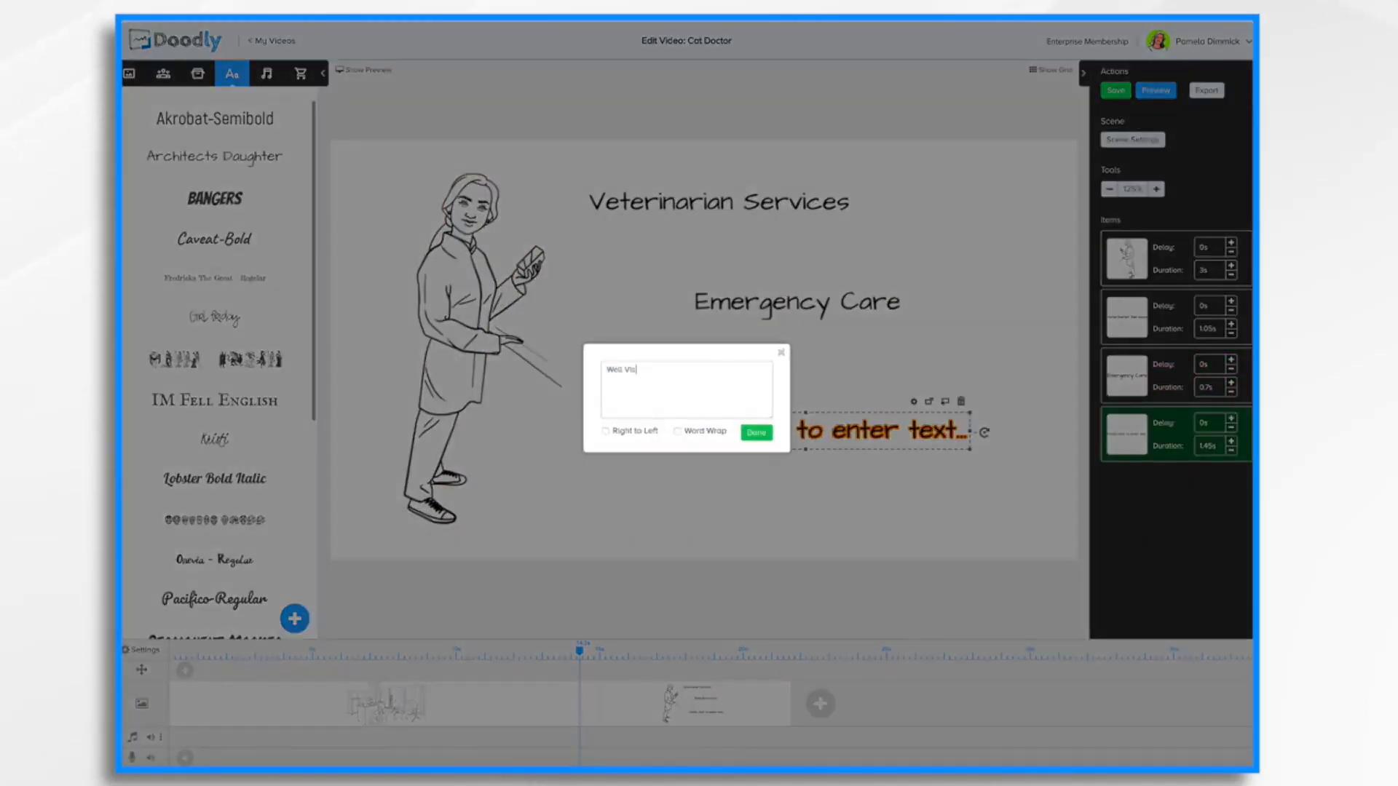
click(757, 433)
Step: Add an Architects Daughter text line reading "Vaccine Clinics" below "Well Visits"
drag(214, 157, 823, 465)
double_click(823, 465)
text(Va)
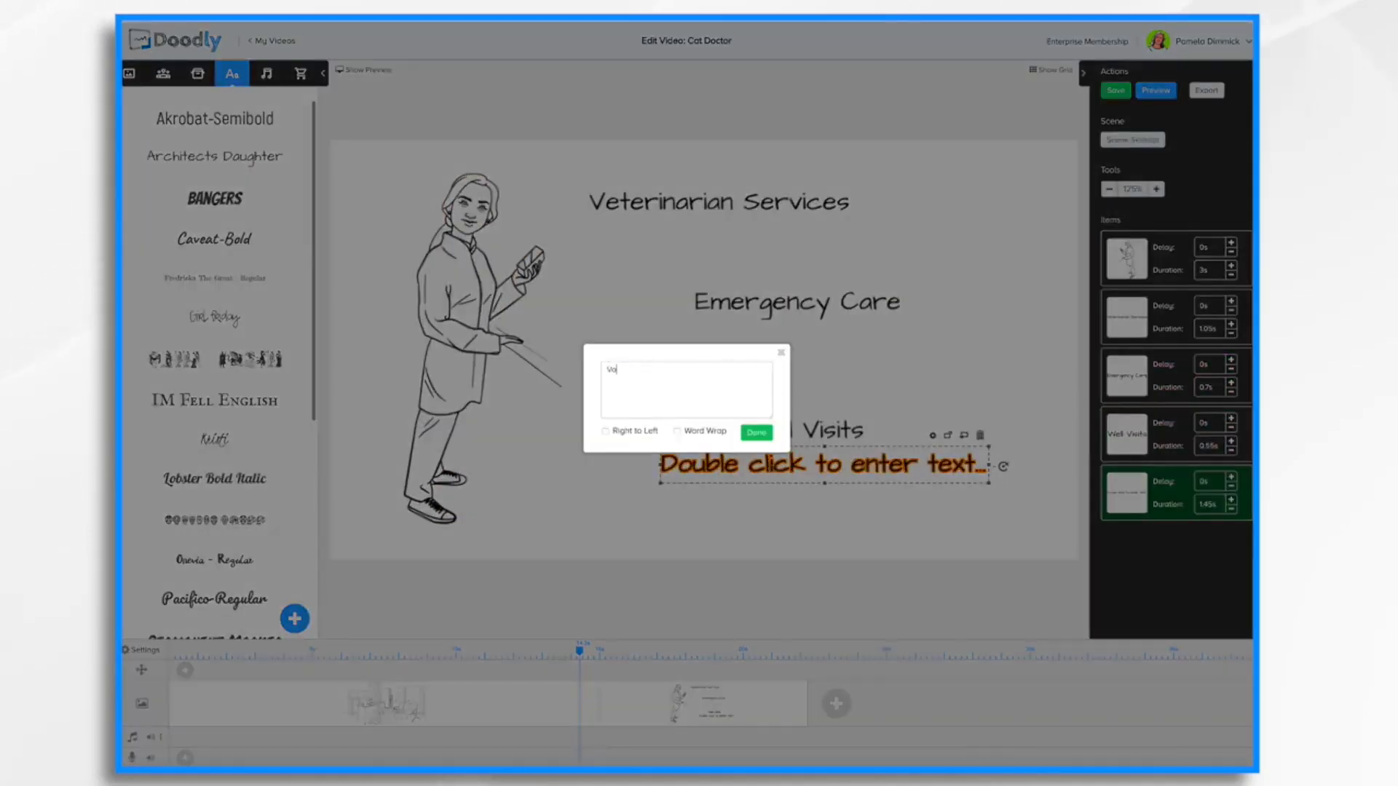
text(ccine Clinics)
click(756, 432)
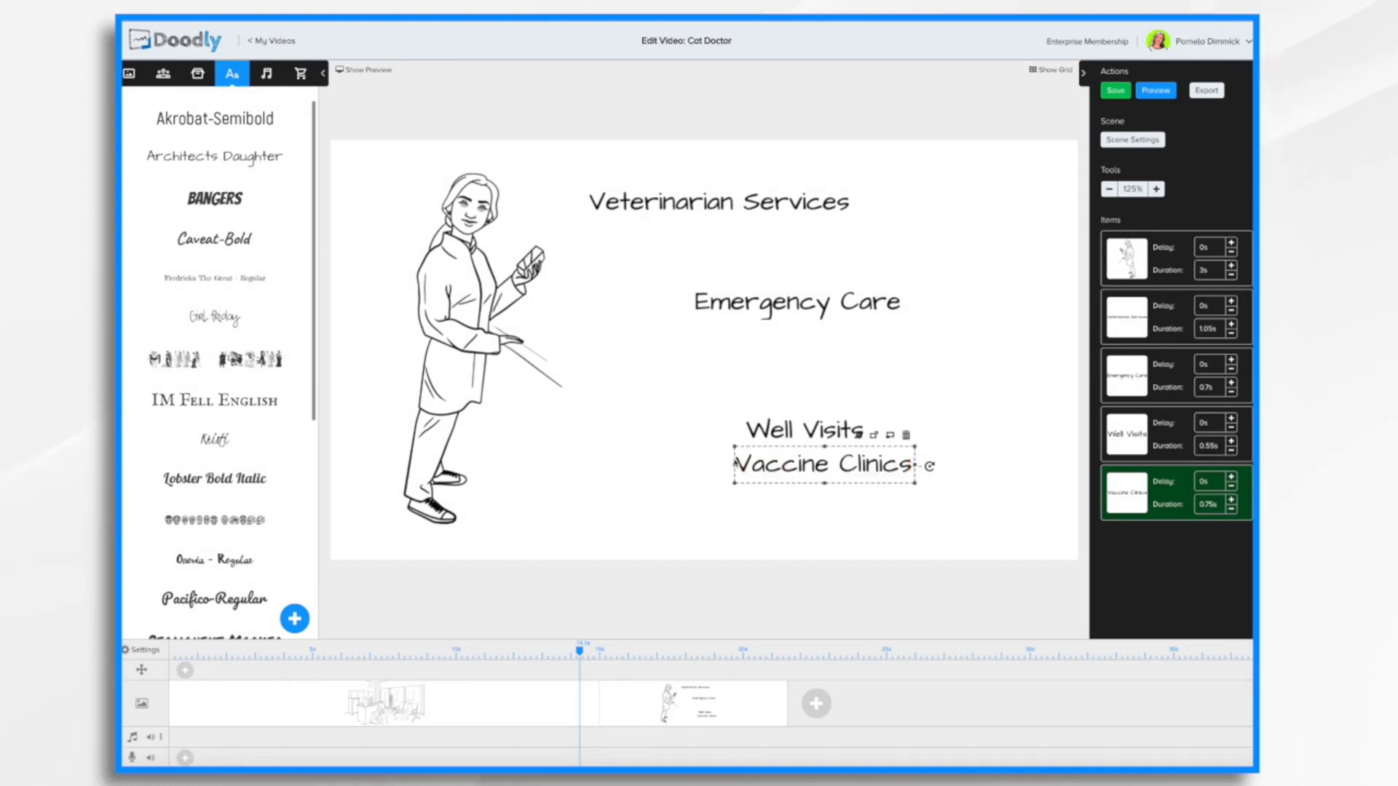
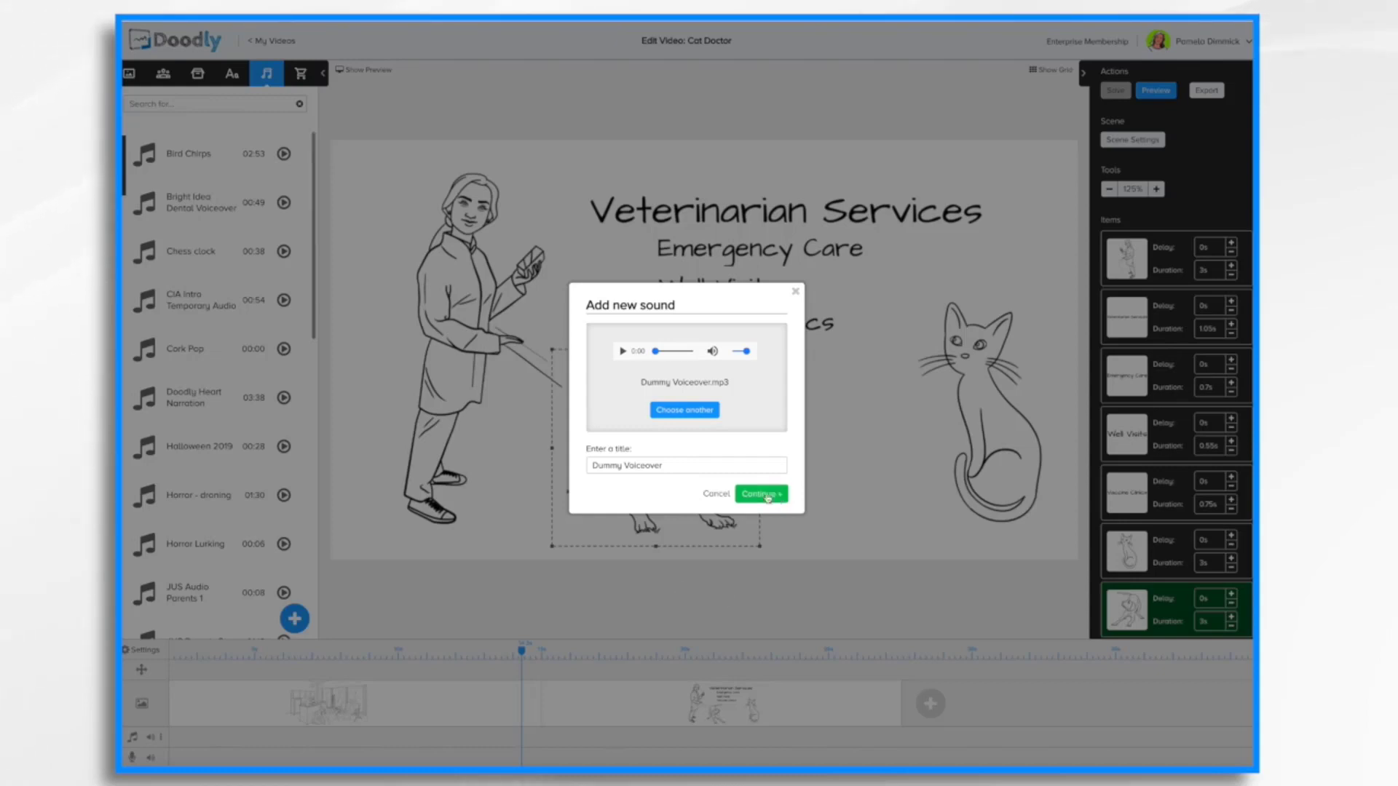
Step: Import Dummy Voiceover.mp3 under the title "Dummy Voiceover" and place it on the voiceover track
click(761, 494)
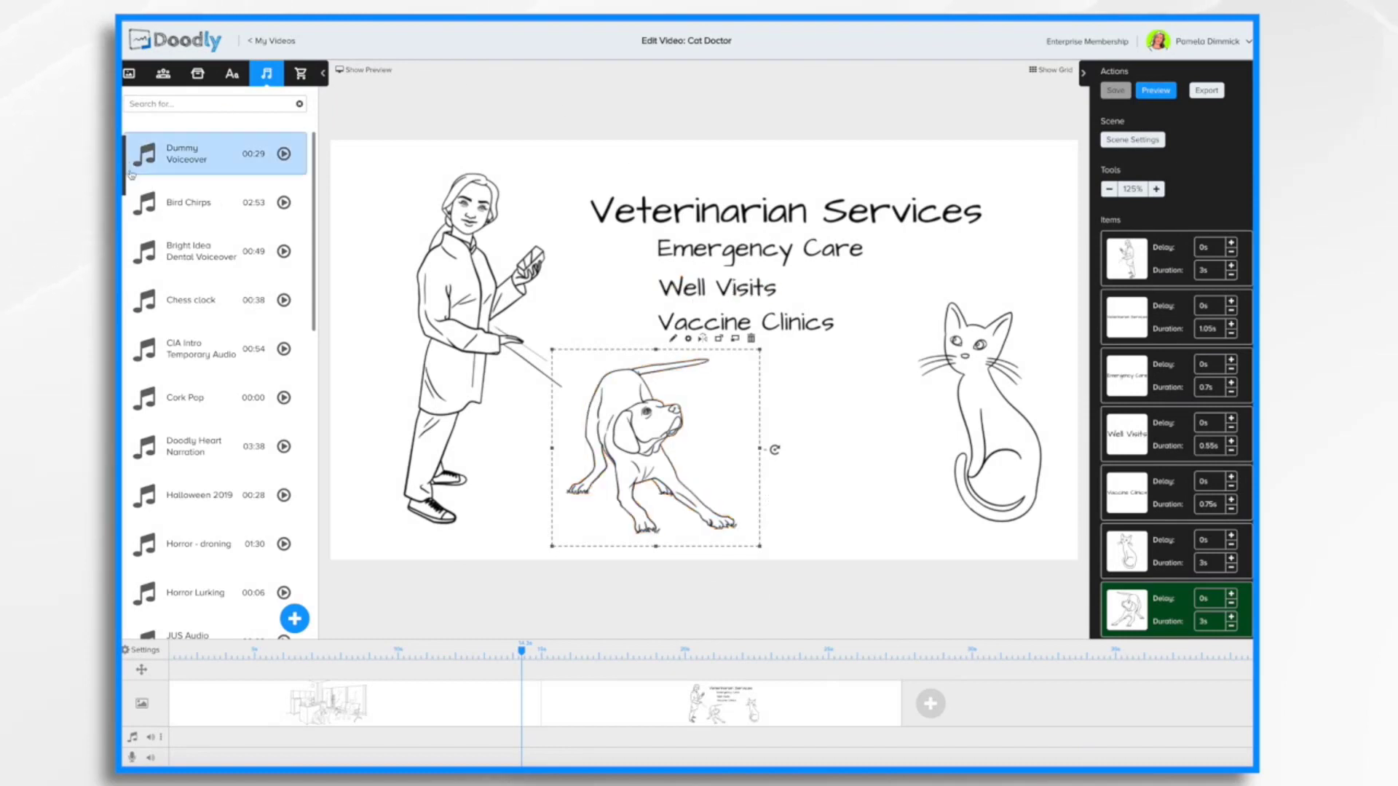
click(191, 155)
drag(191, 155, 239, 764)
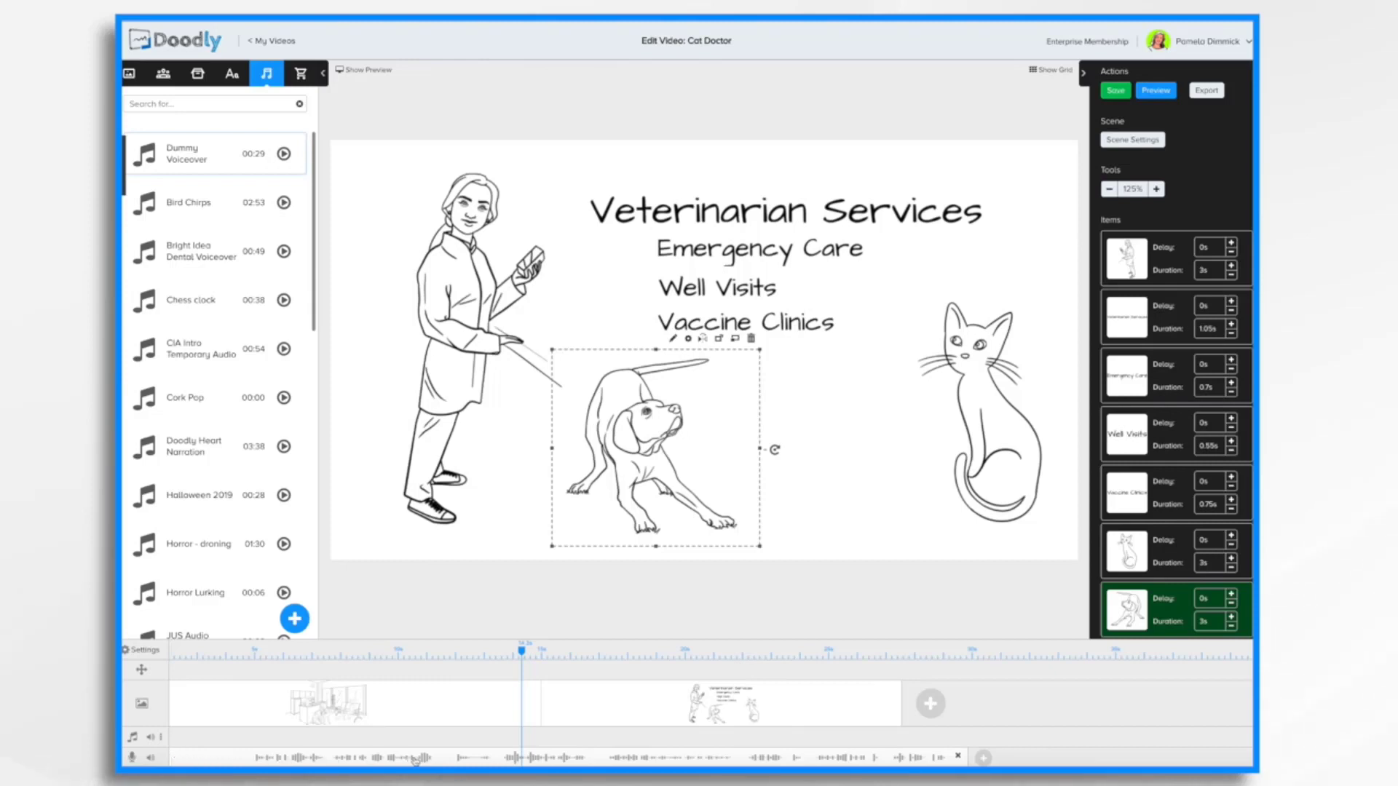
Step: Shift the voiceover clip to start shortly after the first scene begins, and move the playhead back into that scene
drag(415, 760, 400, 757)
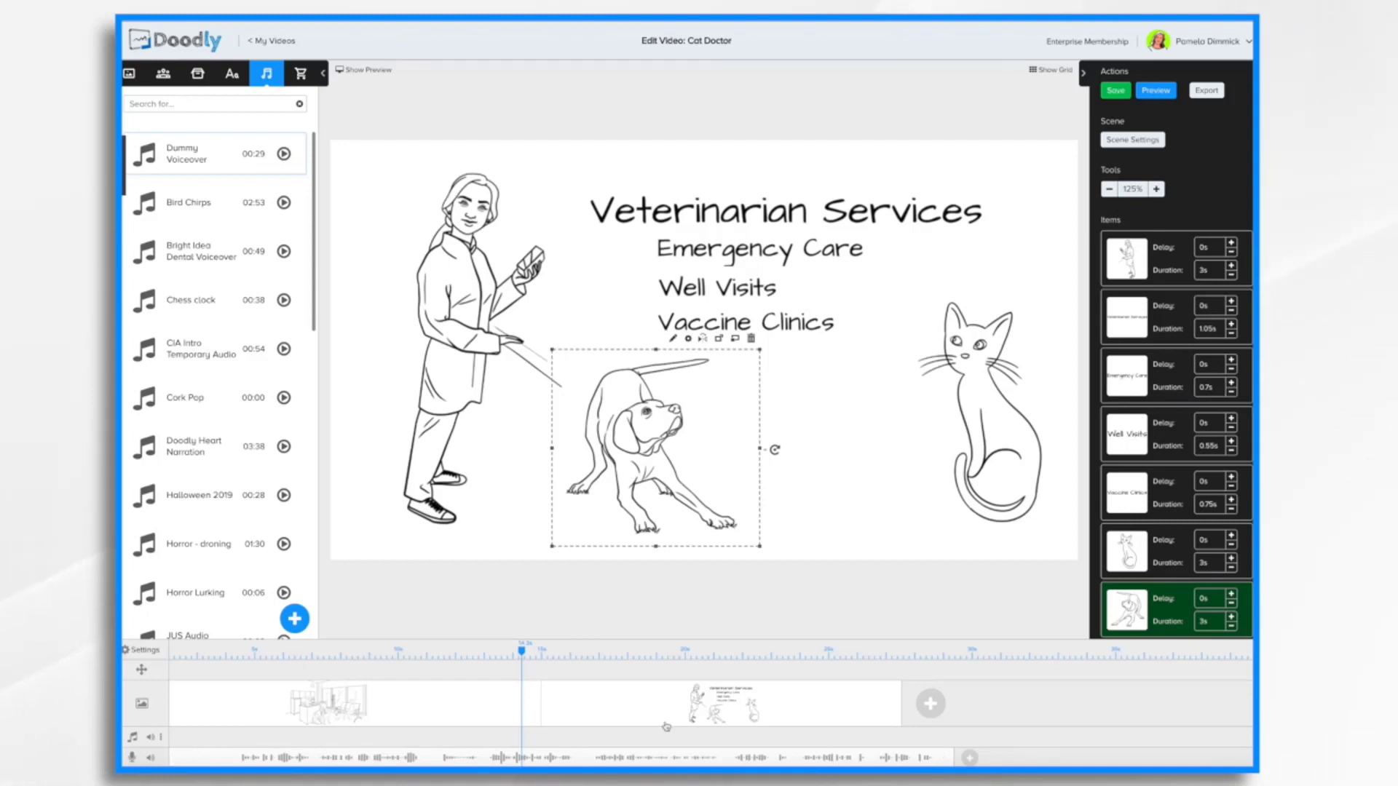
drag(664, 757, 699, 757)
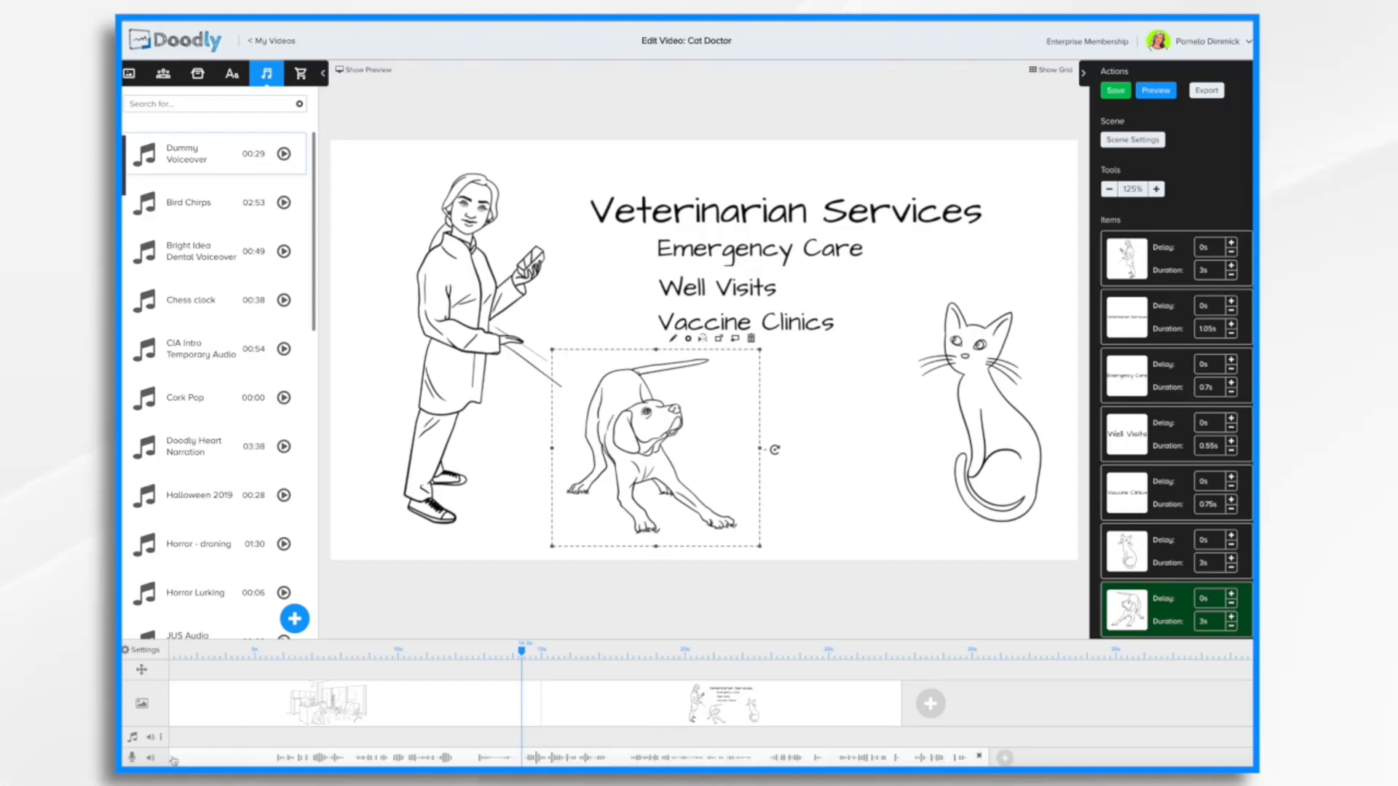
drag(172, 759, 197, 760)
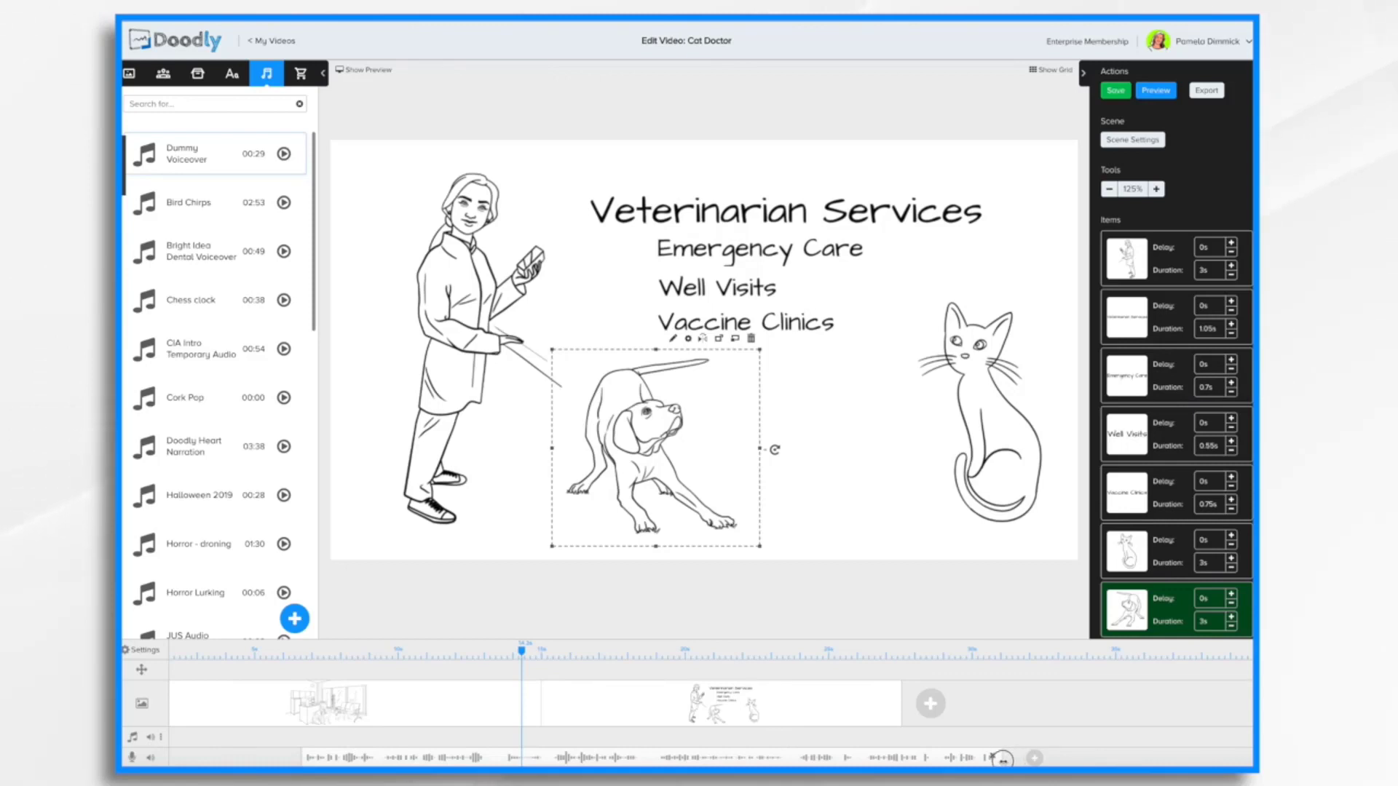
drag(684, 757, 576, 757)
drag(521, 653, 350, 653)
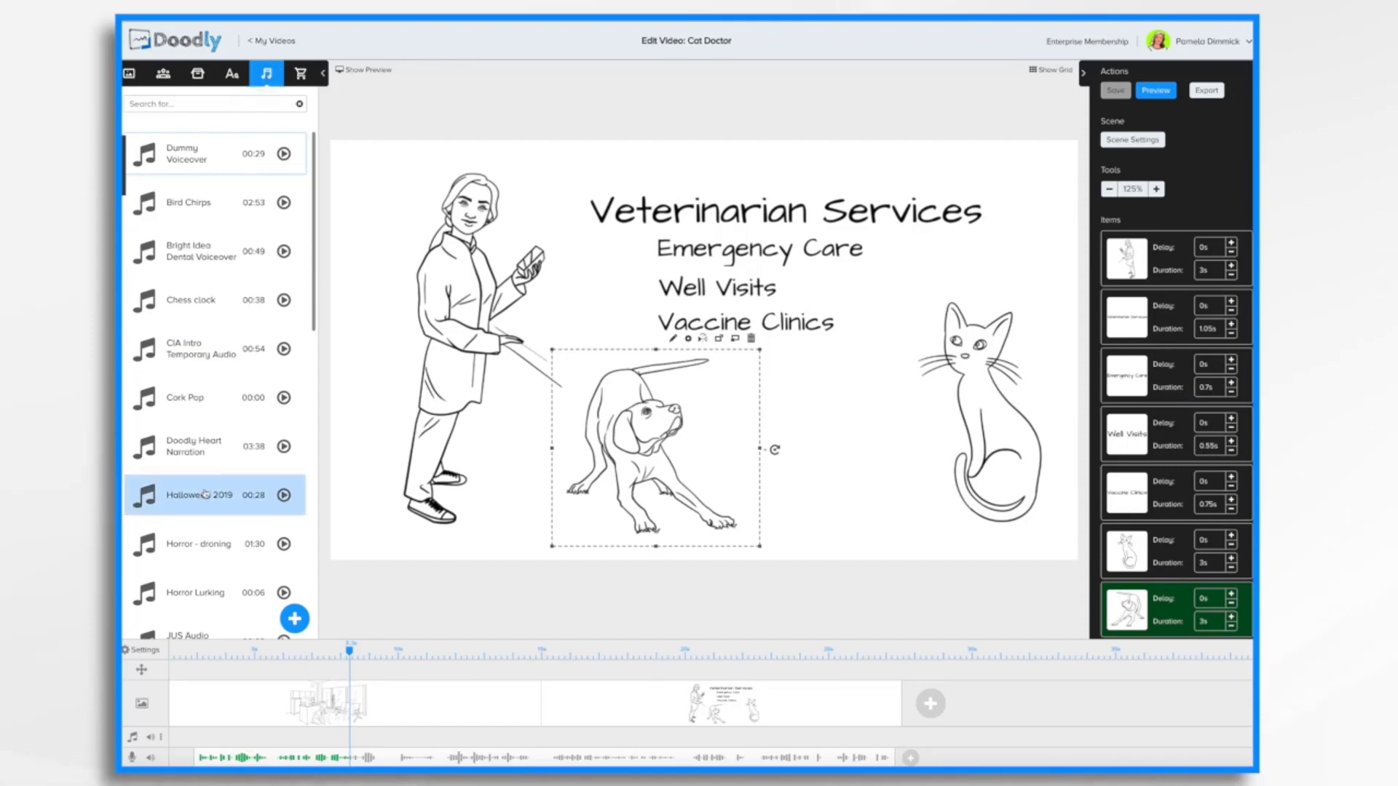
Step: Browse the sound library, filter it to the Music category, add "Assembled" to the music track, and save the video
scroll(275, 451, down, 10)
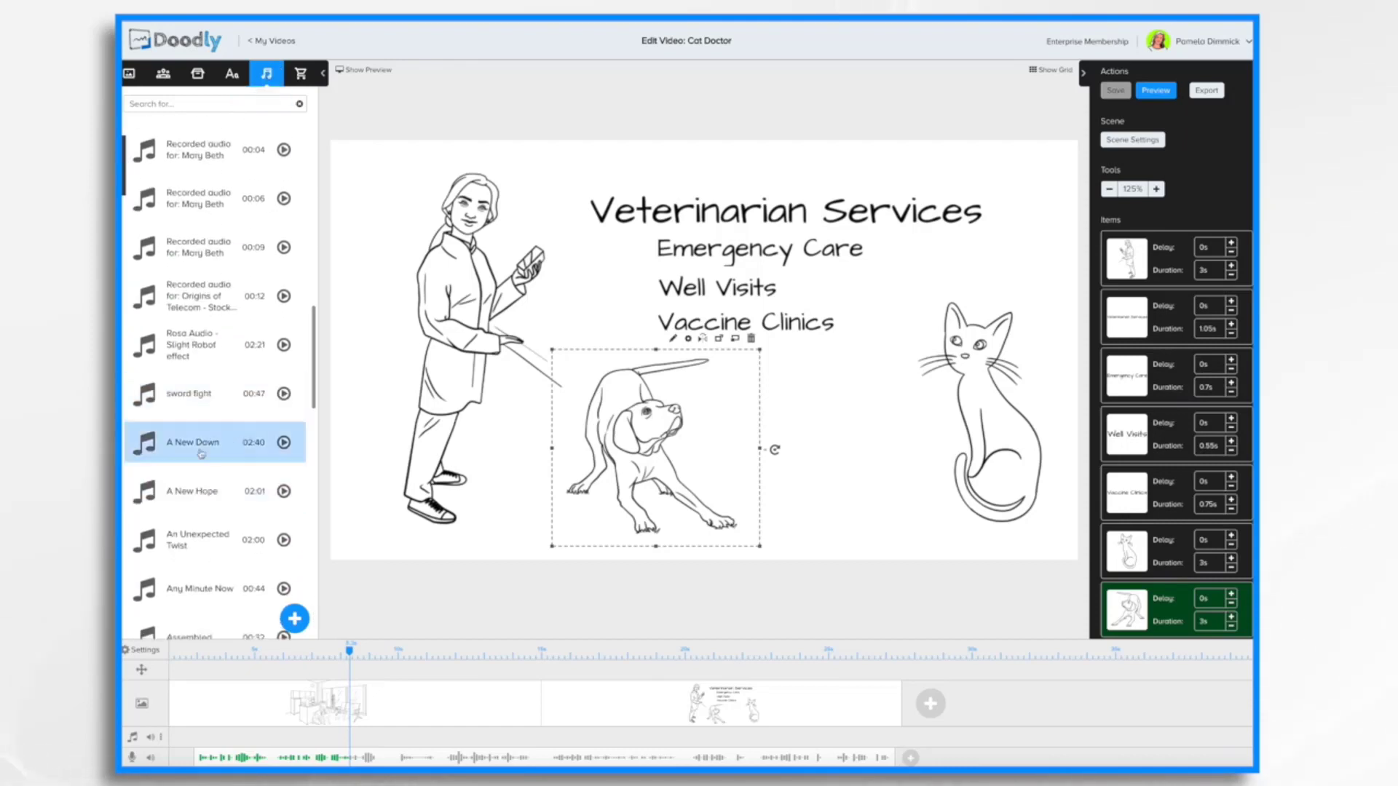
scroll(217, 570, down, 5)
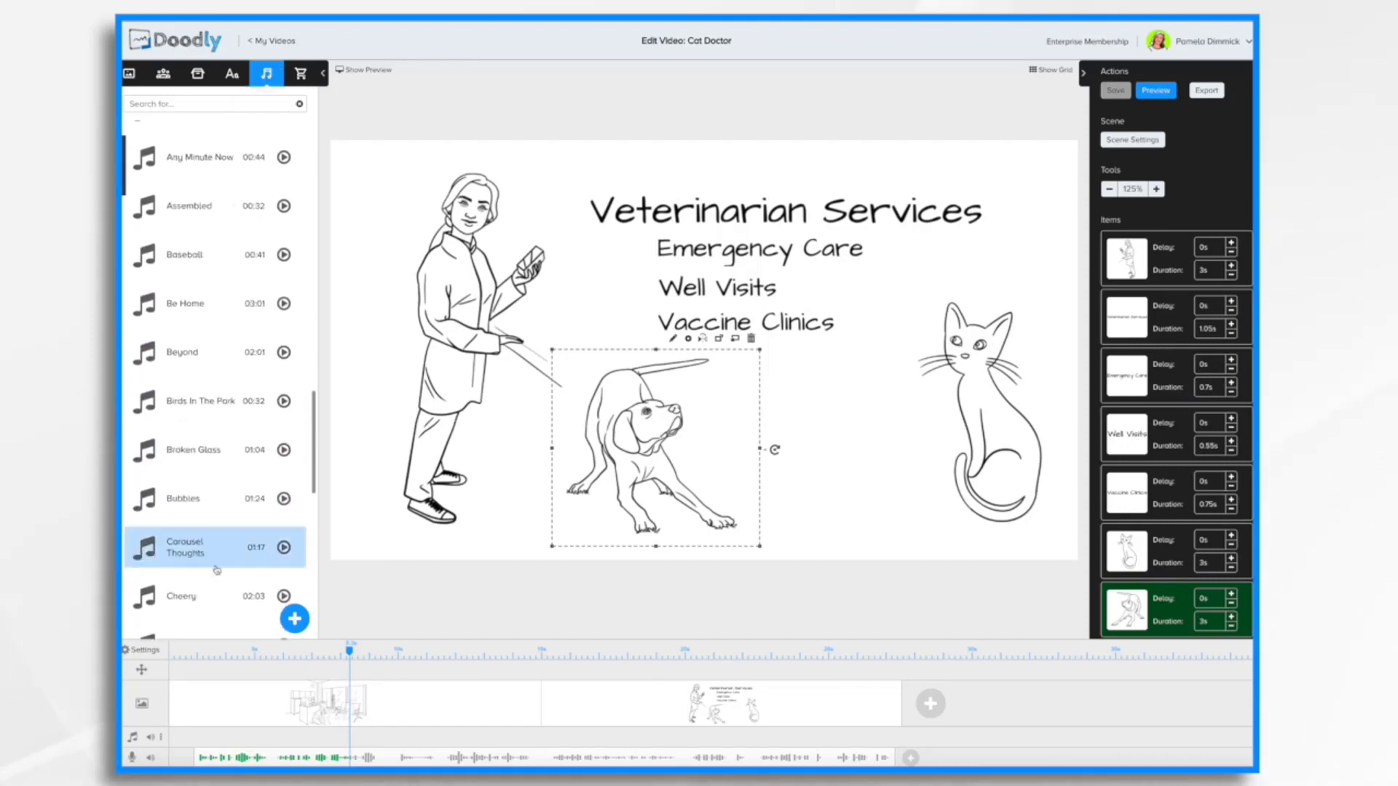
scroll(217, 569, down, 4)
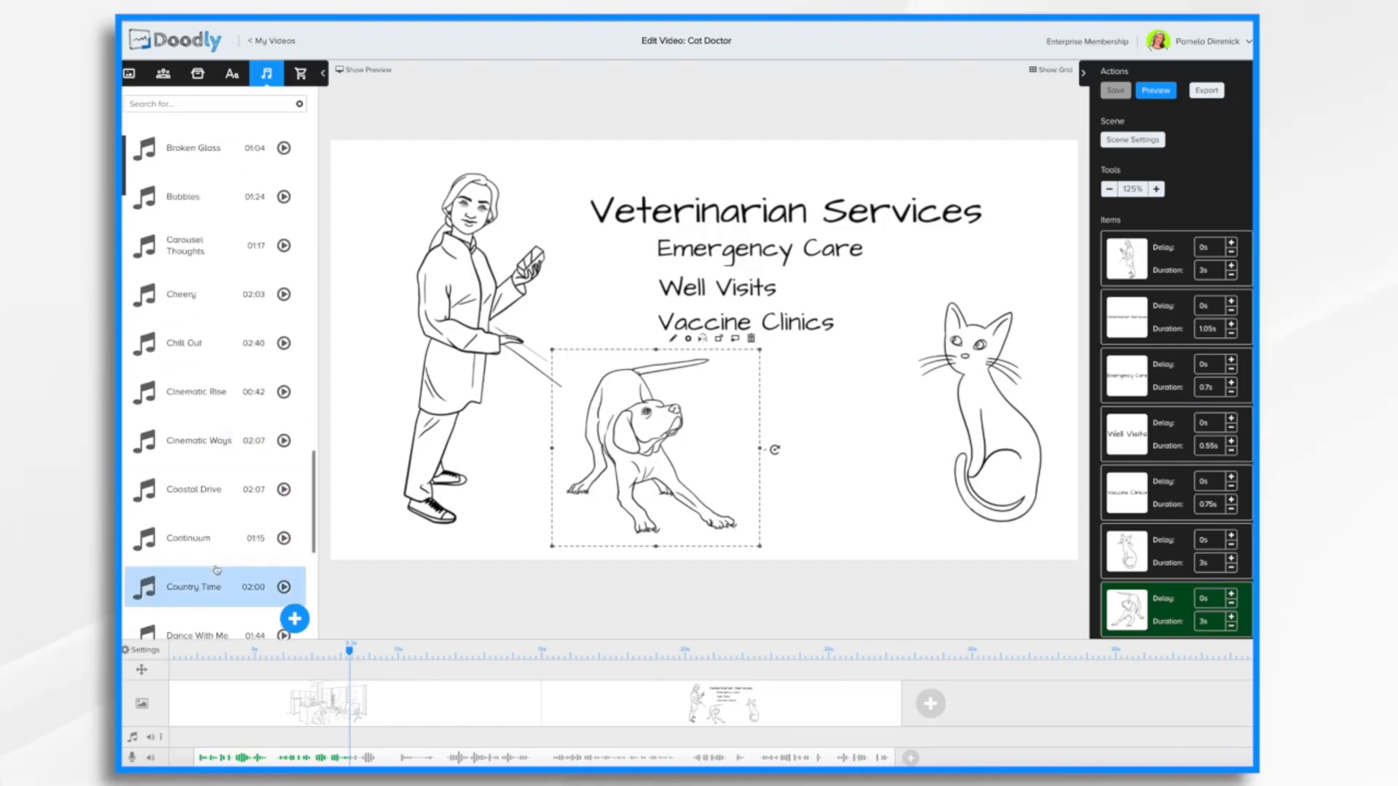
scroll(217, 570, down, 5)
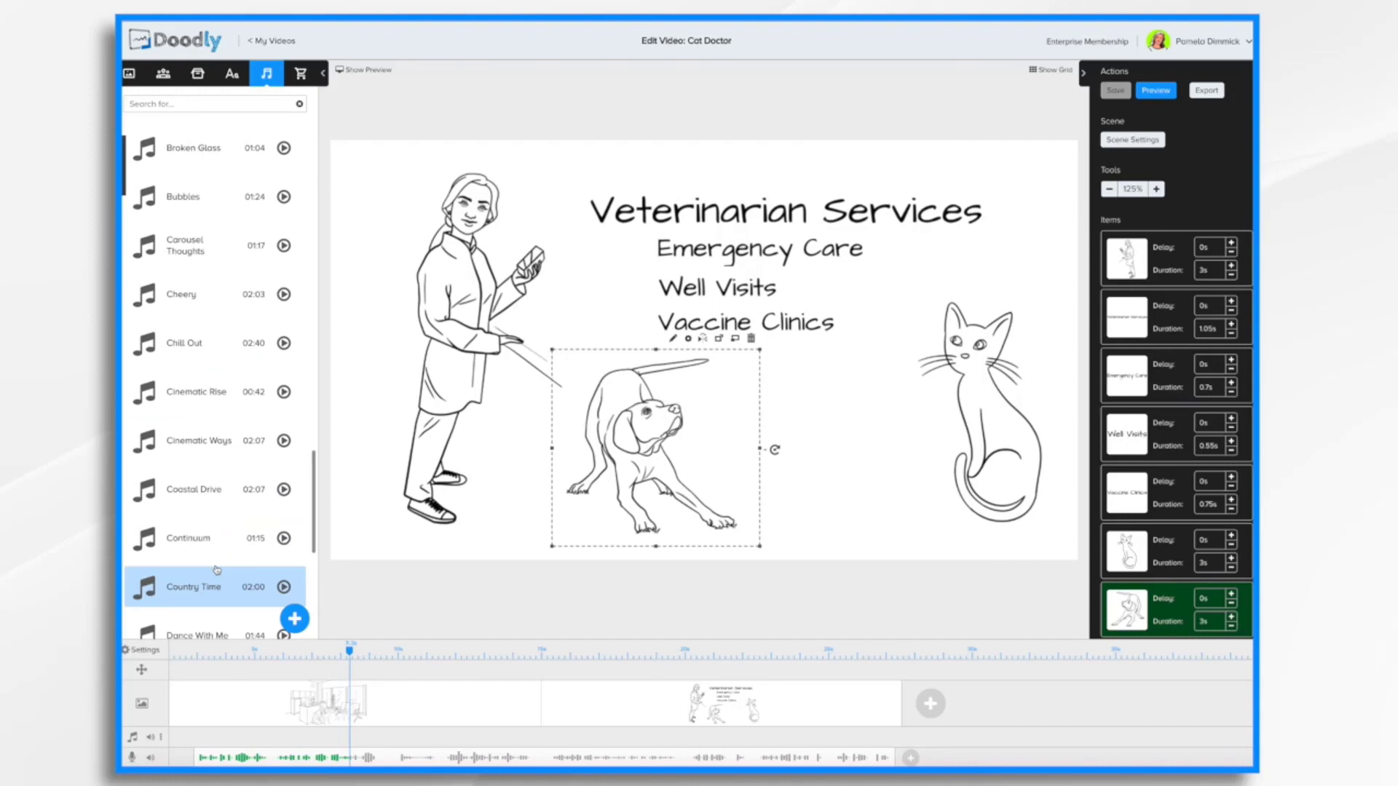
scroll(217, 570, down, 5)
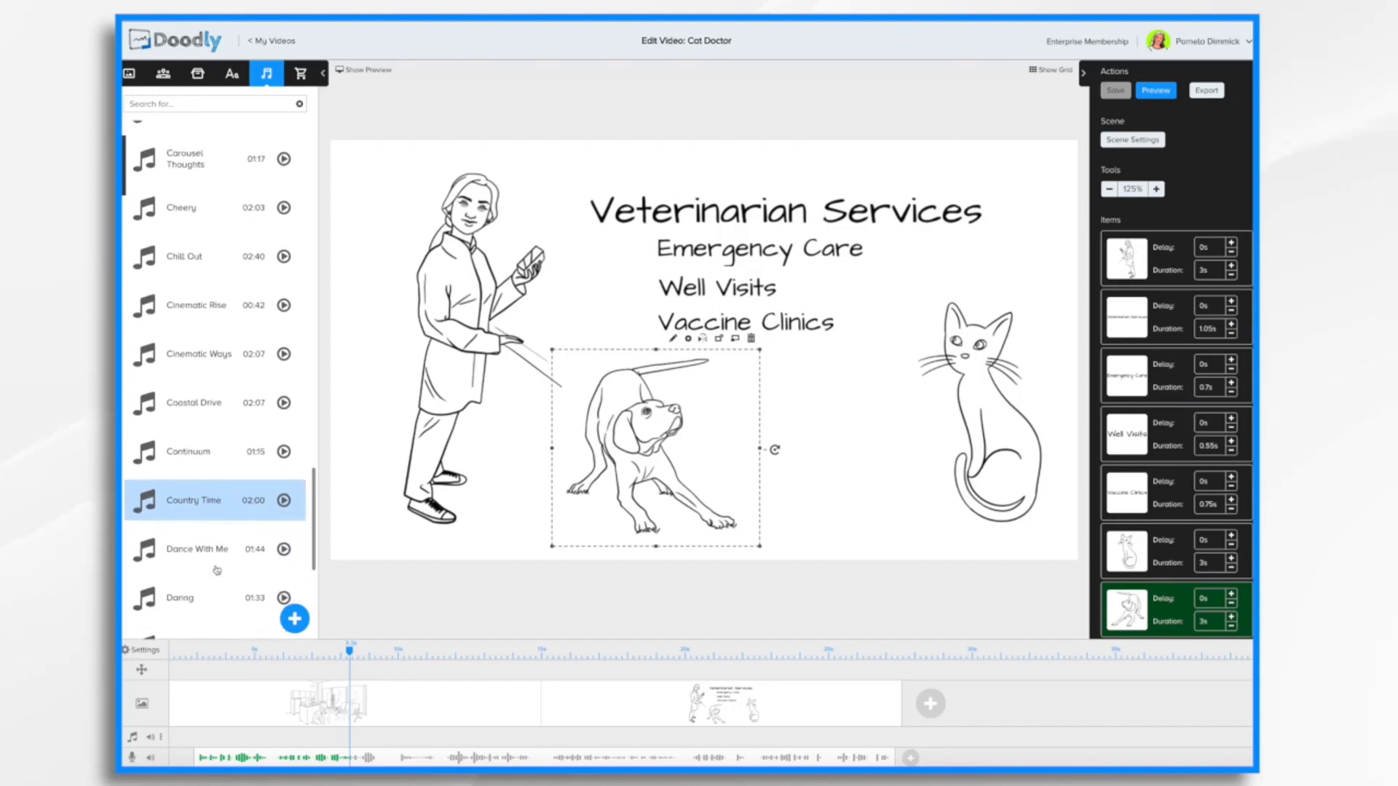
scroll(217, 570, down, 10)
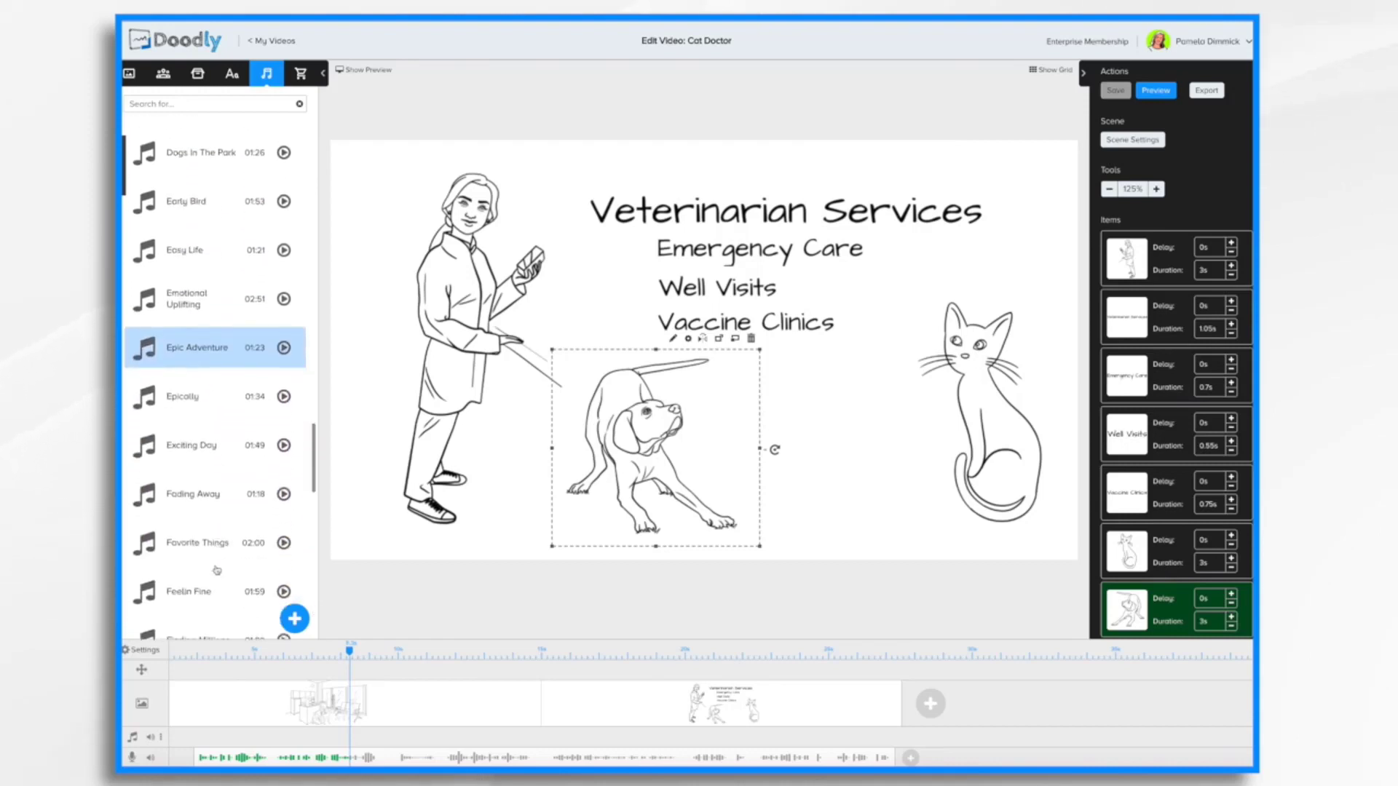
scroll(217, 570, down, 10)
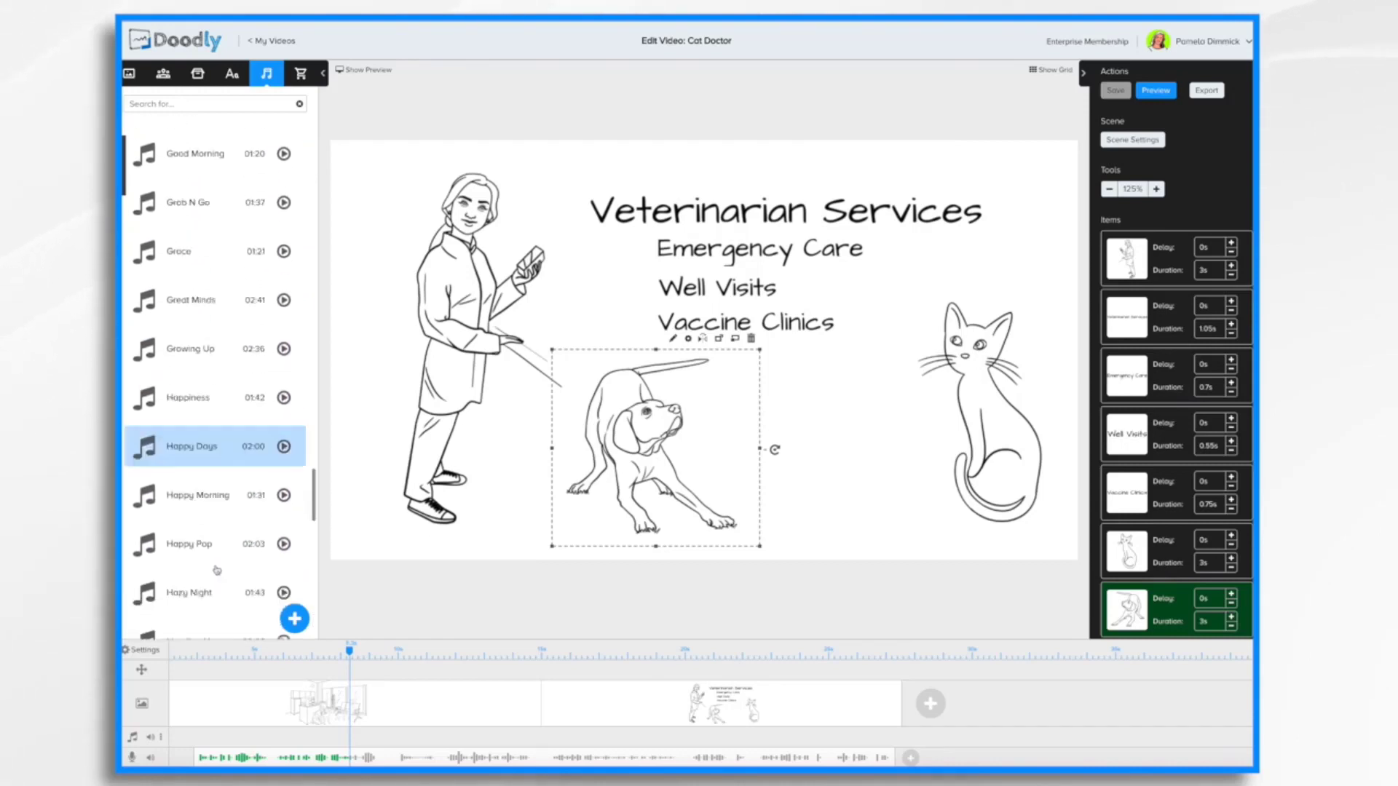
scroll(217, 570, down, 2)
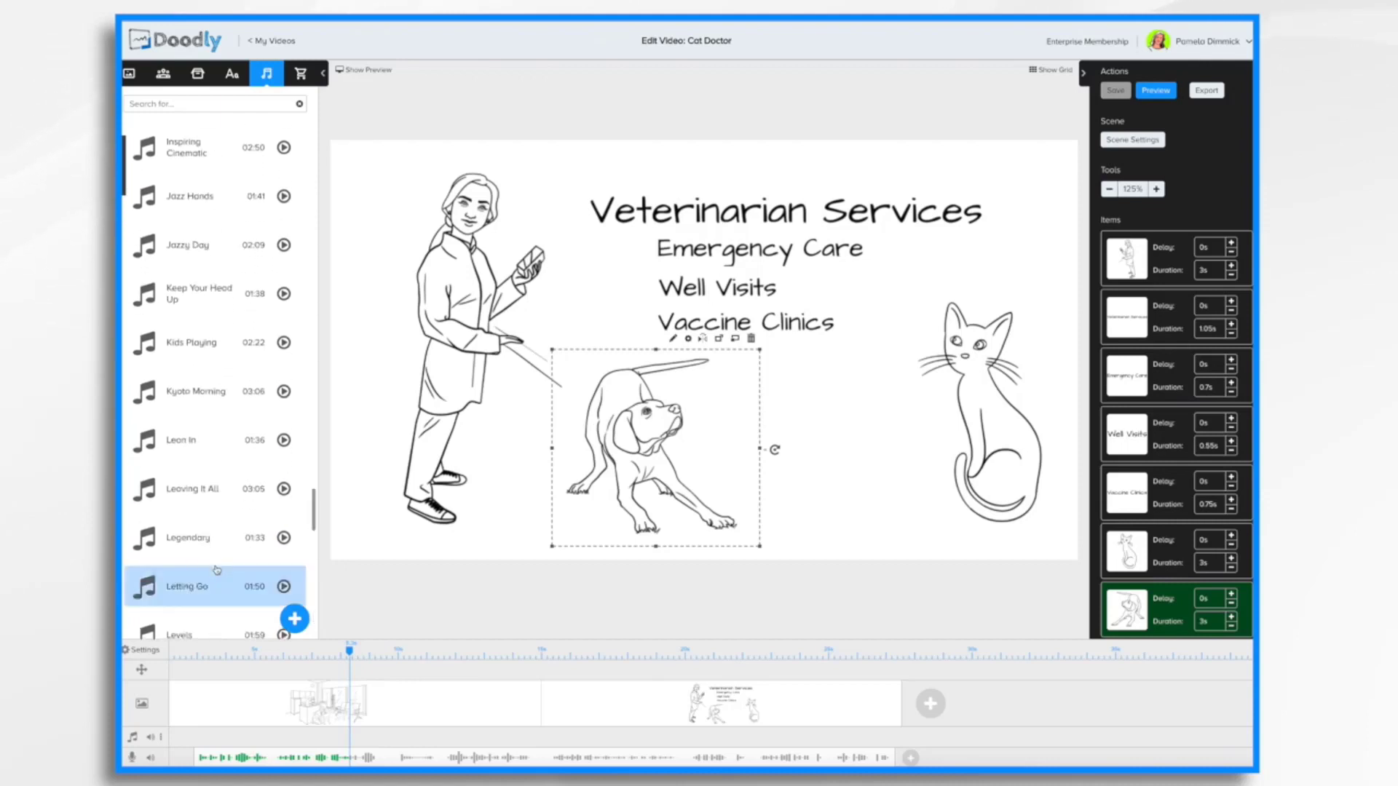
click(124, 172)
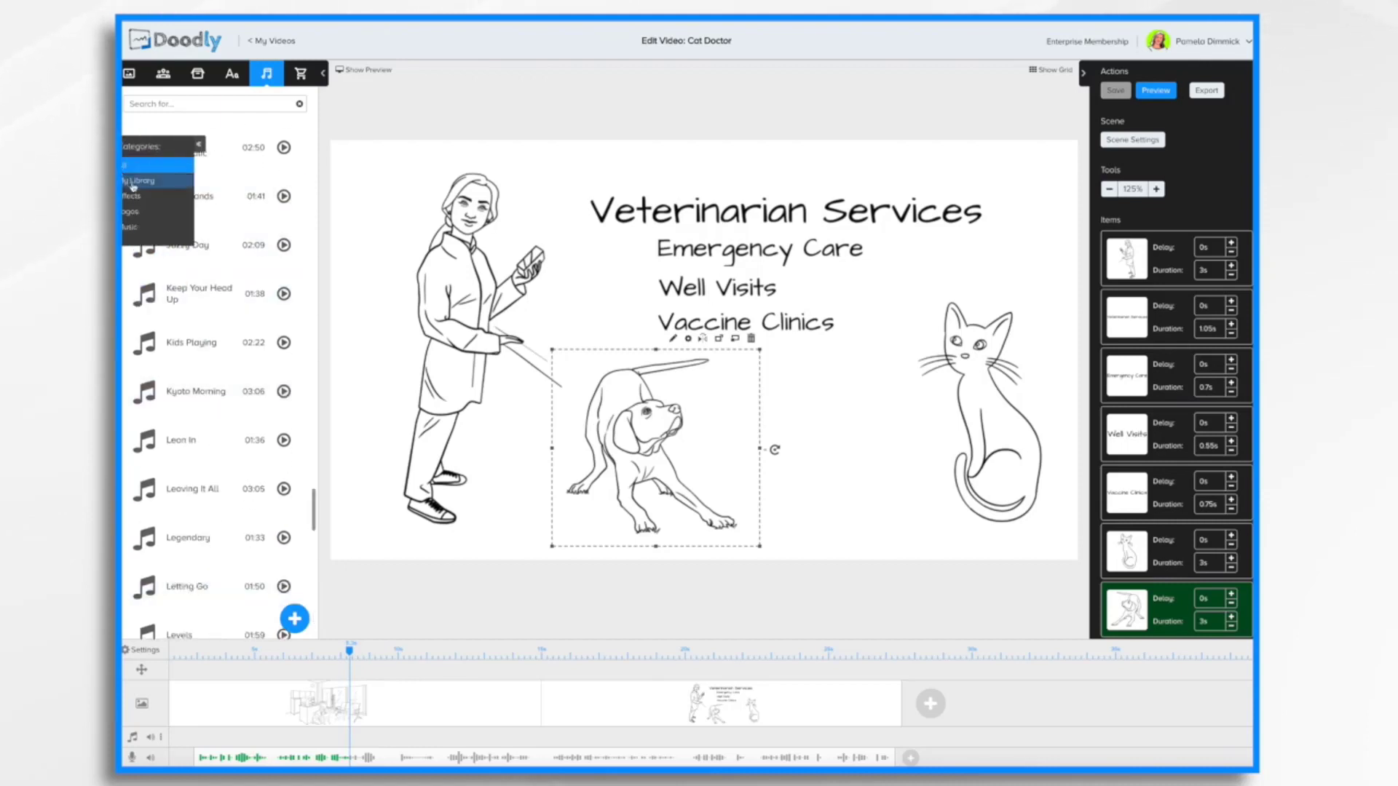
click(133, 228)
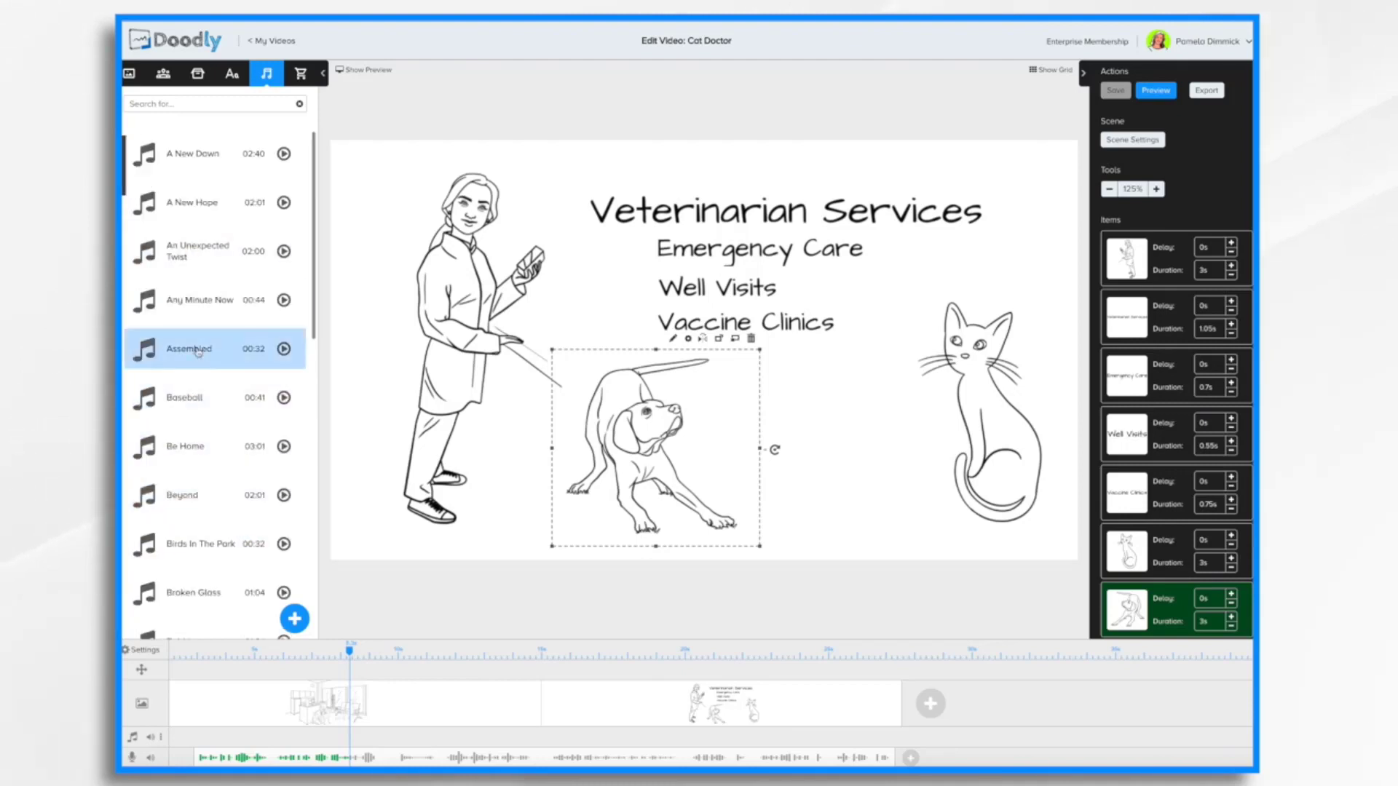
drag(196, 352, 245, 737)
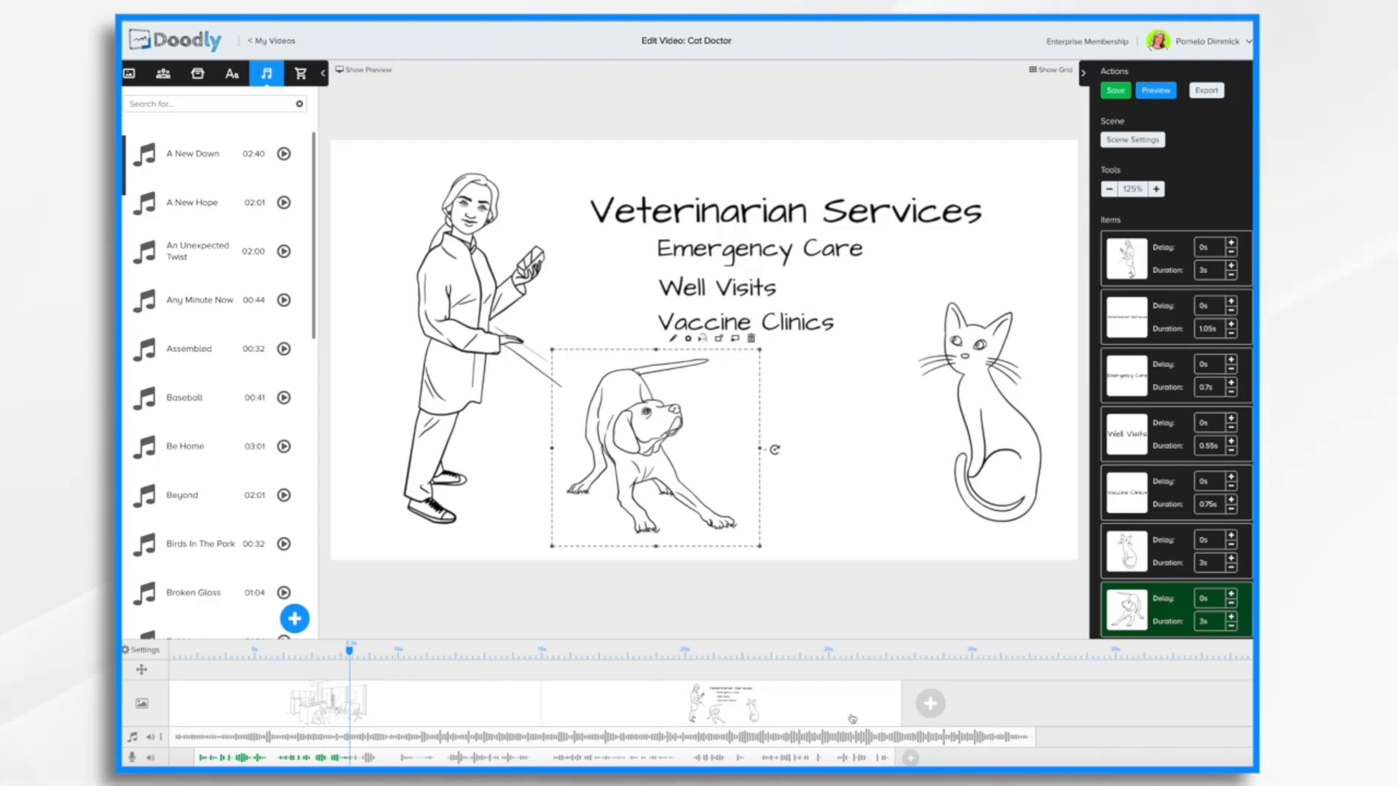
key(ctrl+s)
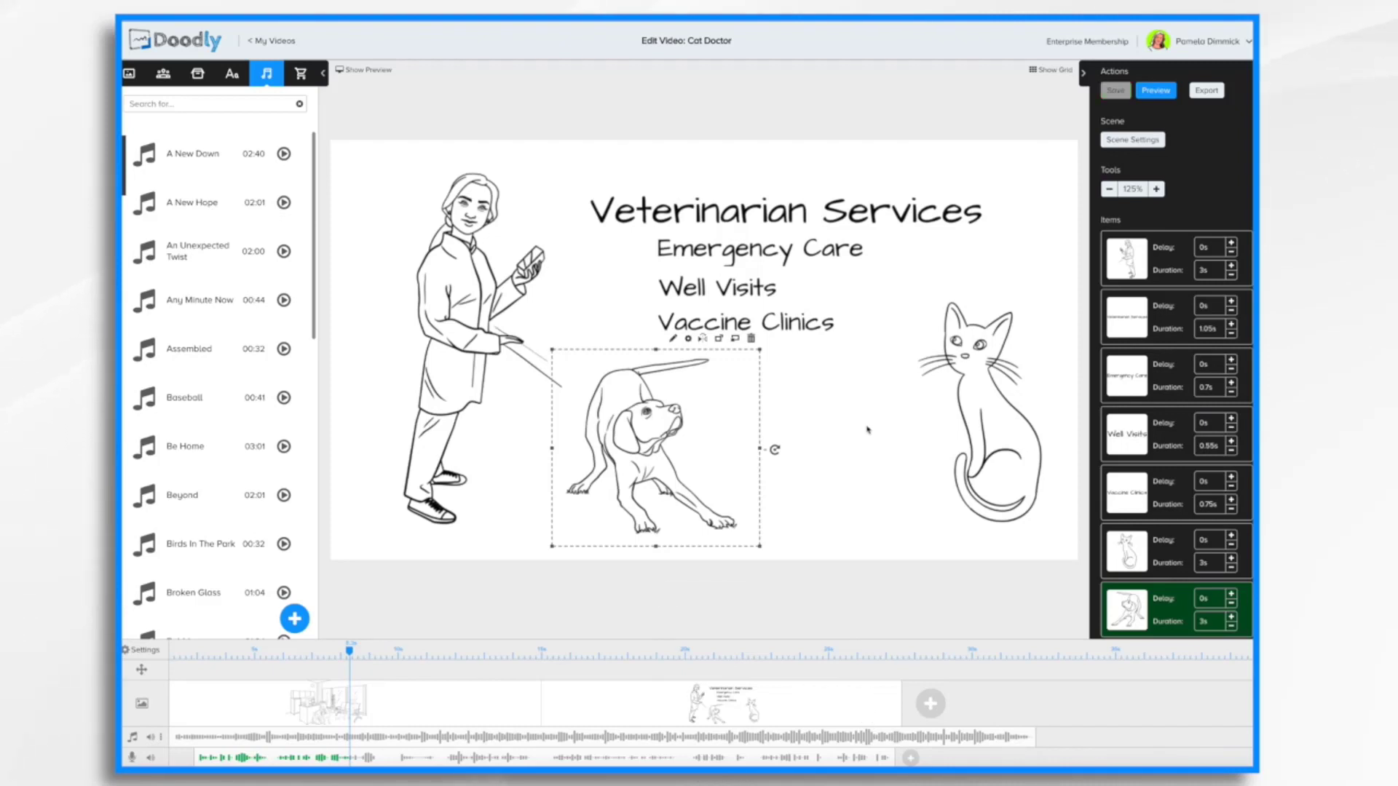
Step: Try 5 s of extra time at the end of the veterinarian services scene and reset it to .5 s
click(1144, 142)
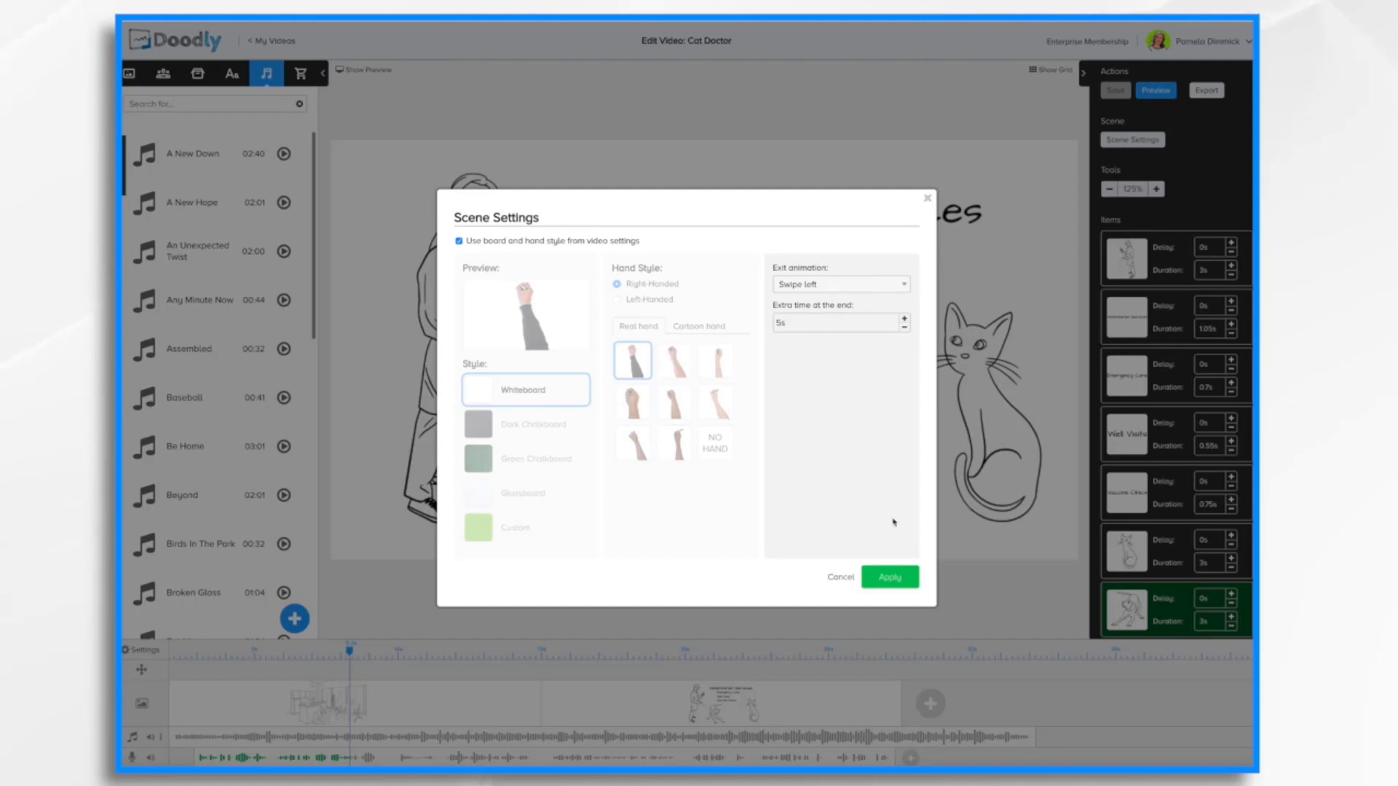
click(899, 578)
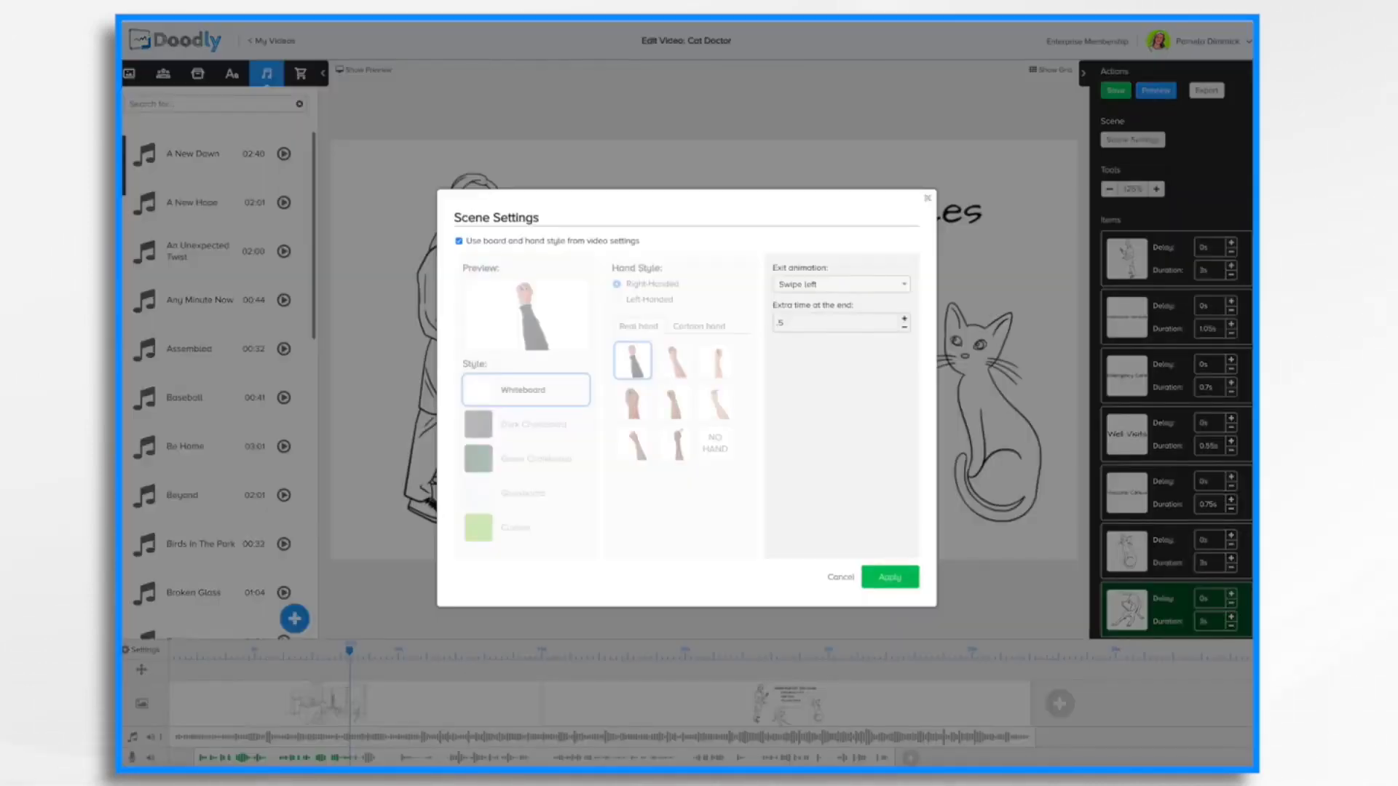
click(886, 579)
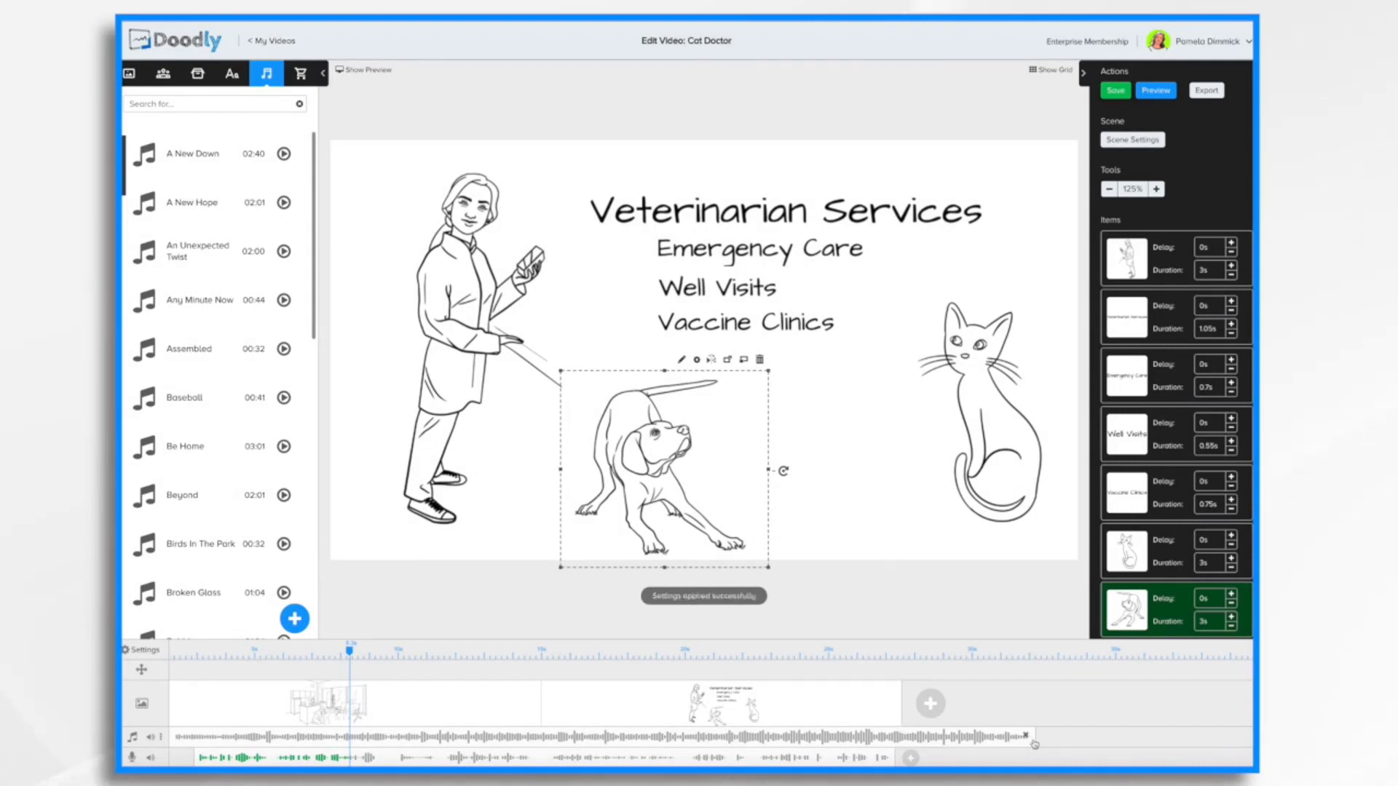
Step: Trim the music clip to the end of the second scene and give it a lengthened fade-out
drag(1034, 743, 900, 737)
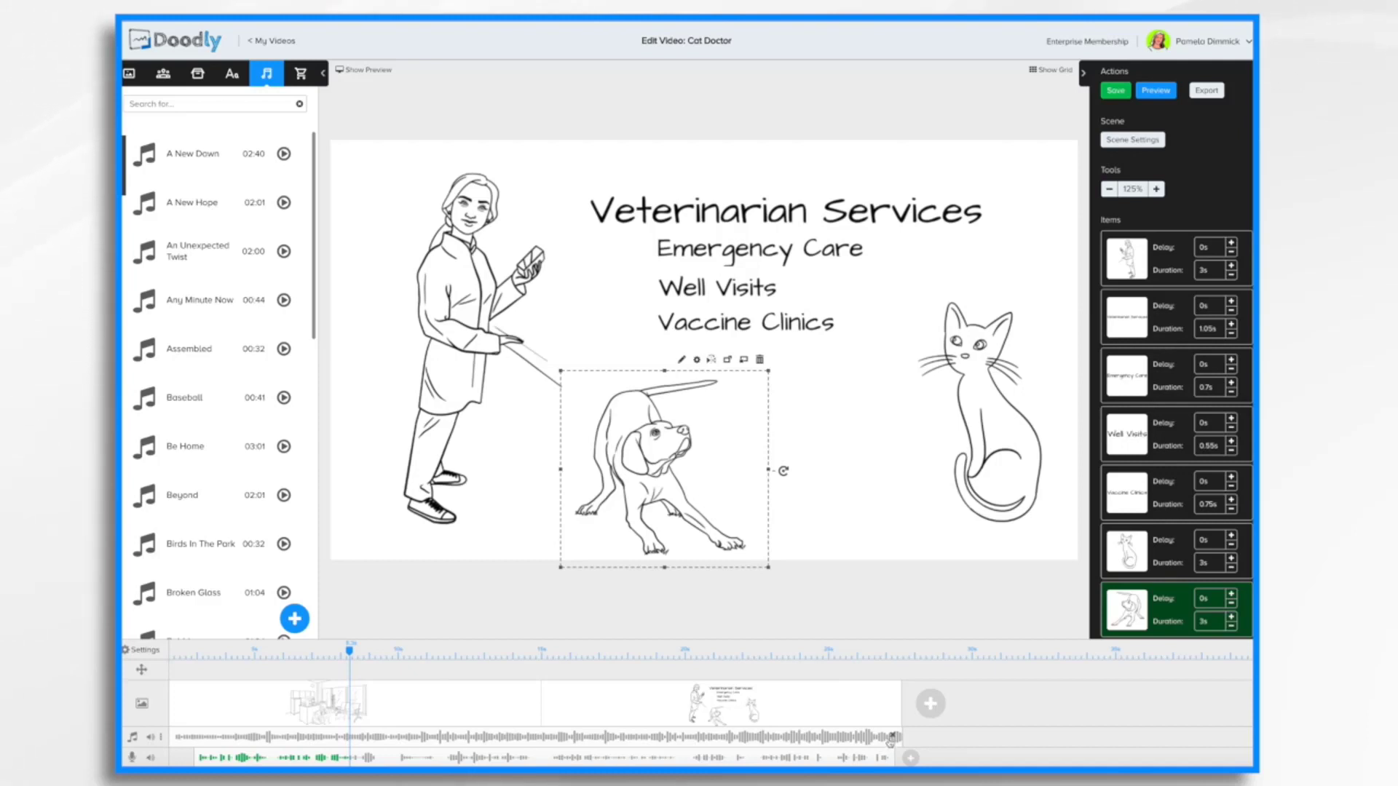
right_click(890, 741)
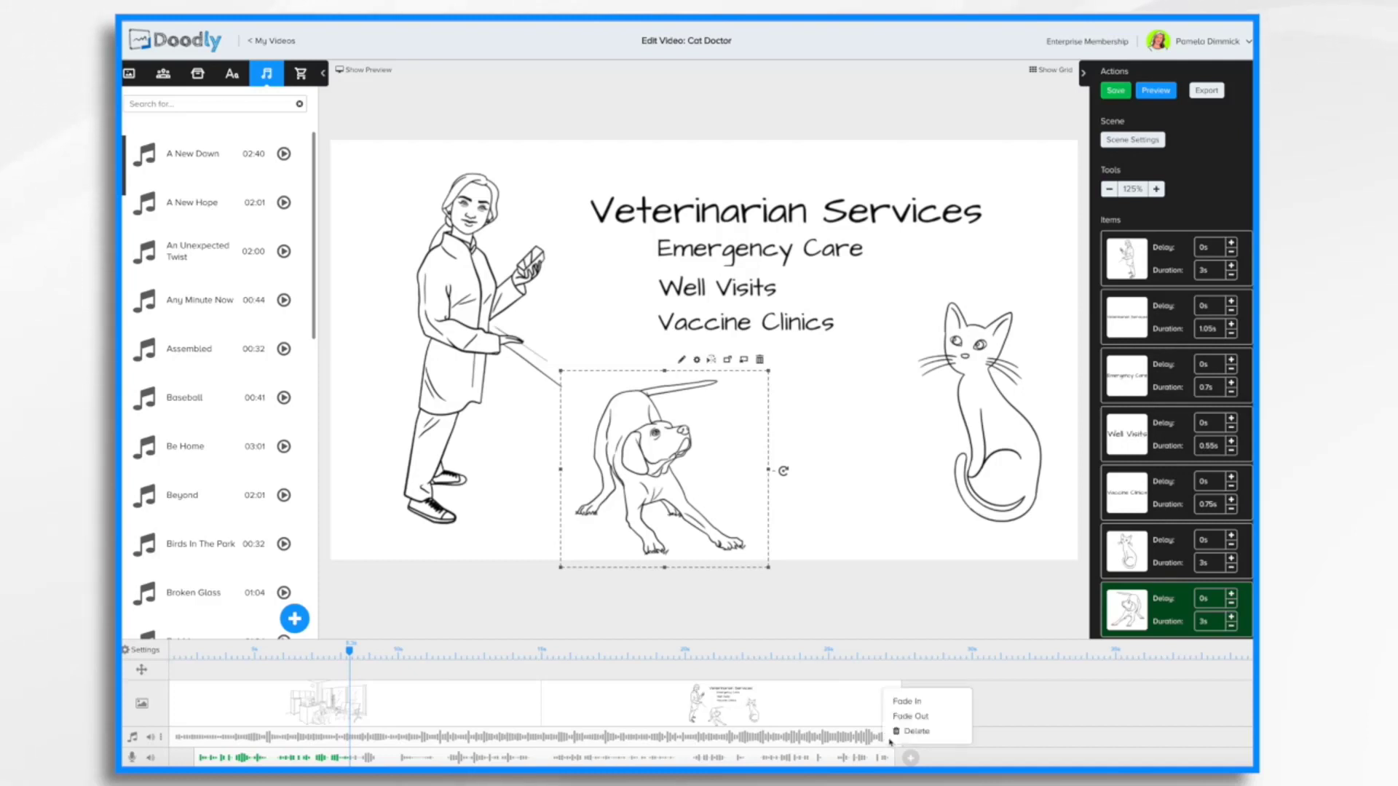
click(919, 717)
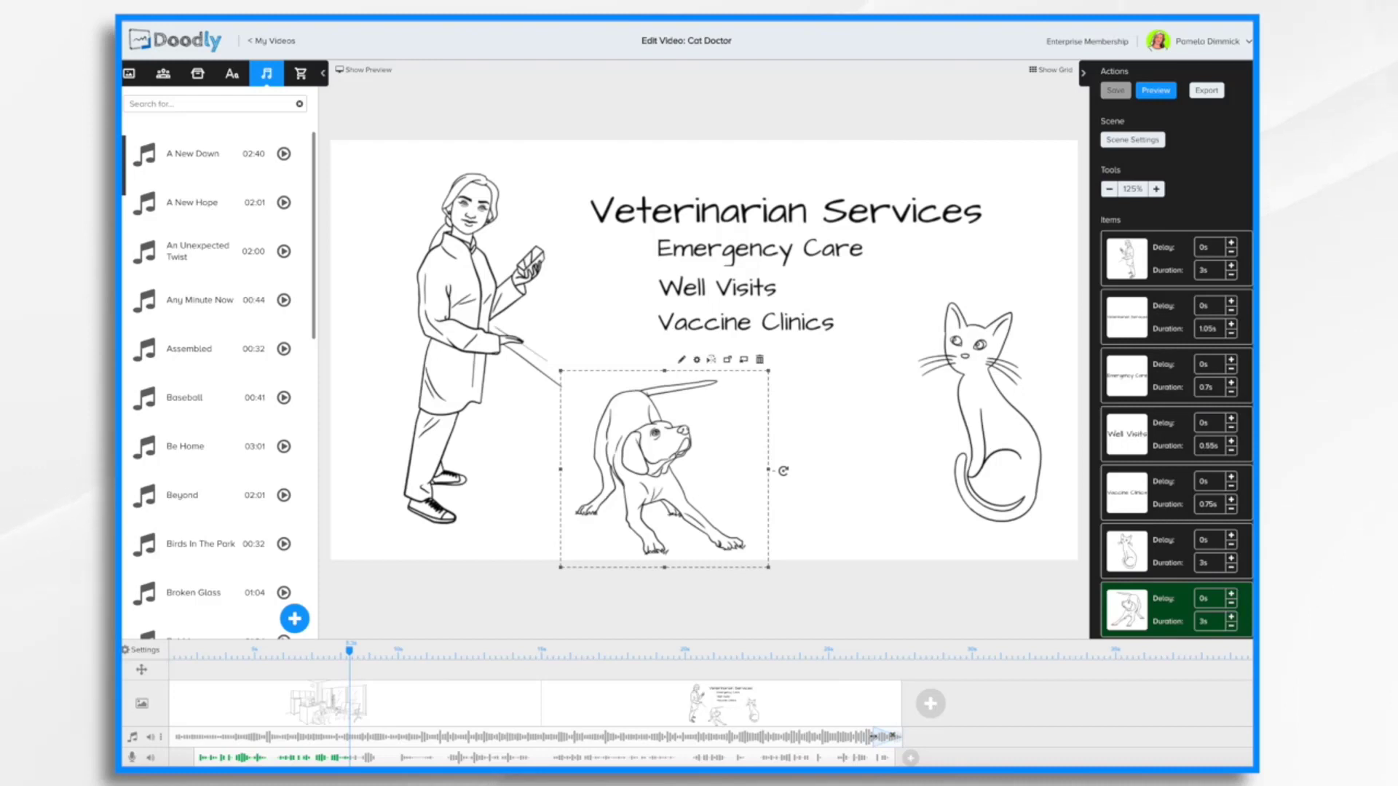
mouse_move(874, 736)
mouse_down()
mouse_move(738, 737)
mouse_move(849, 740)
mouse_up()
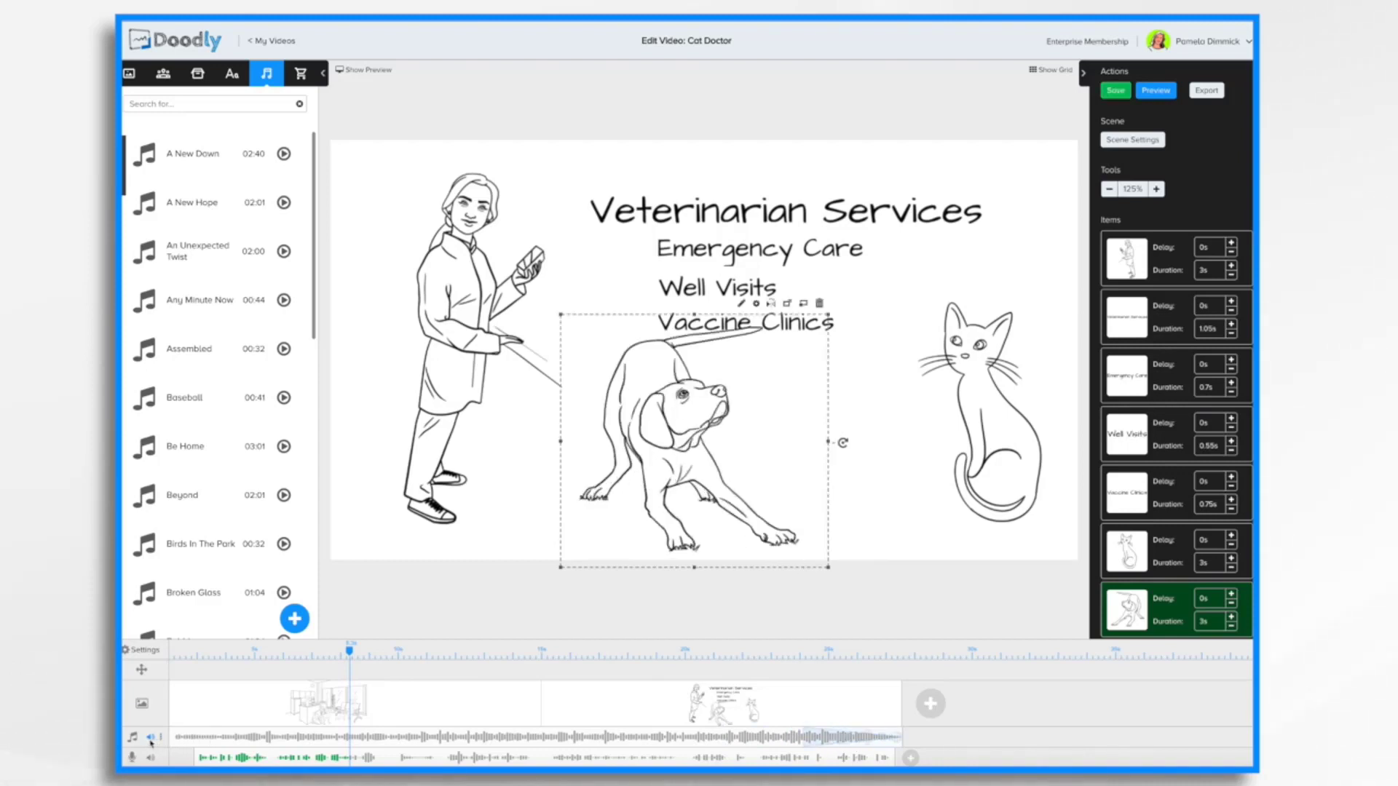
Step: Lower the music track's volume and add a second music track to the timeline
click(151, 739)
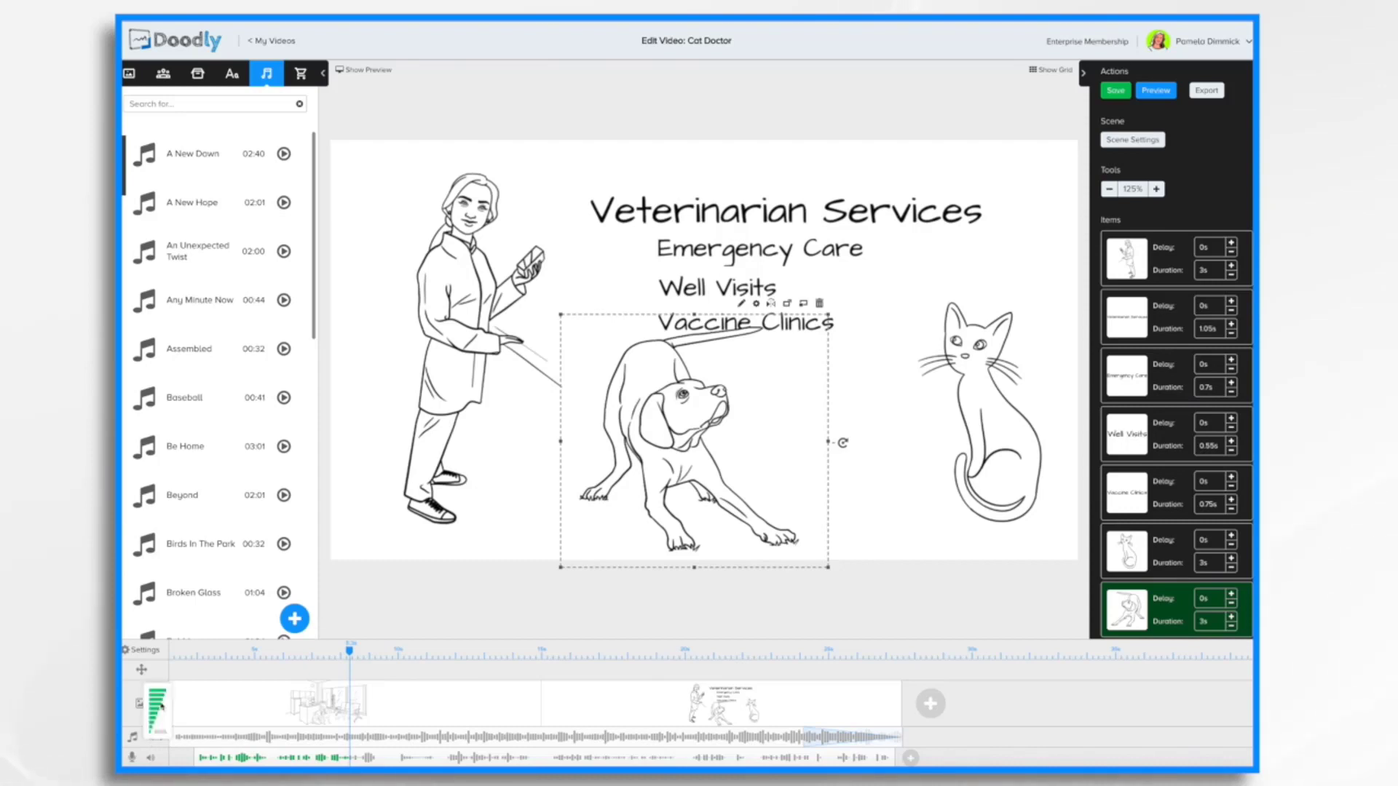
drag(164, 694, 157, 727)
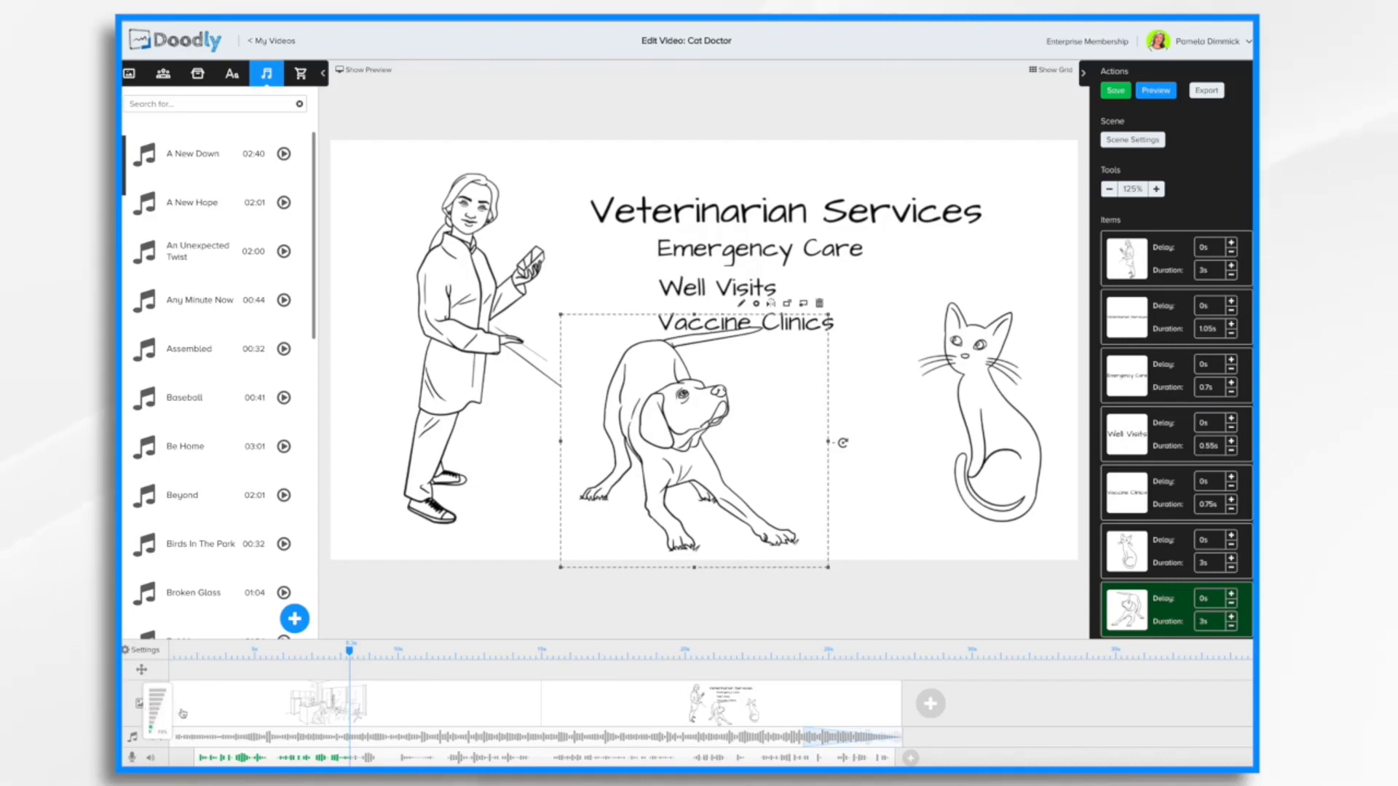
click(449, 705)
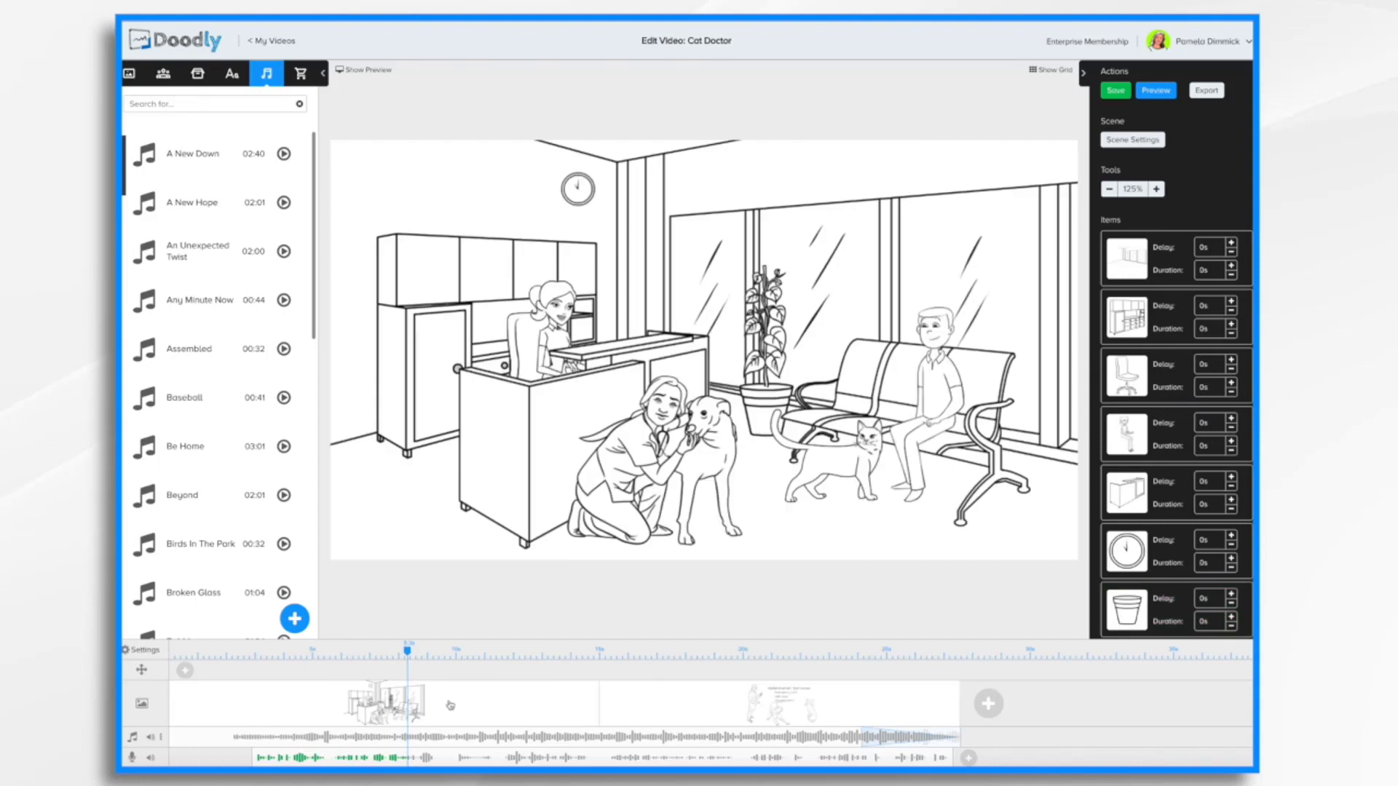
click(161, 738)
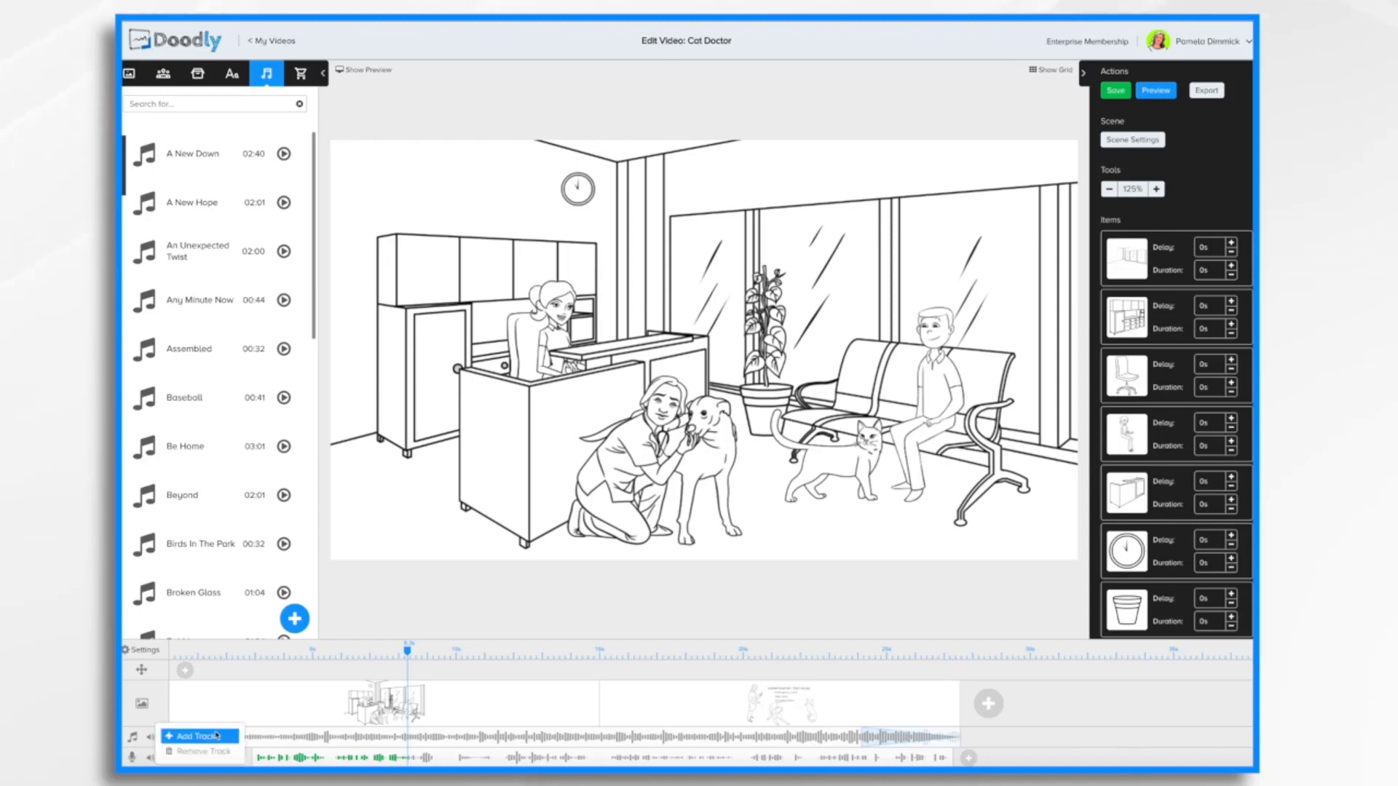
click(195, 737)
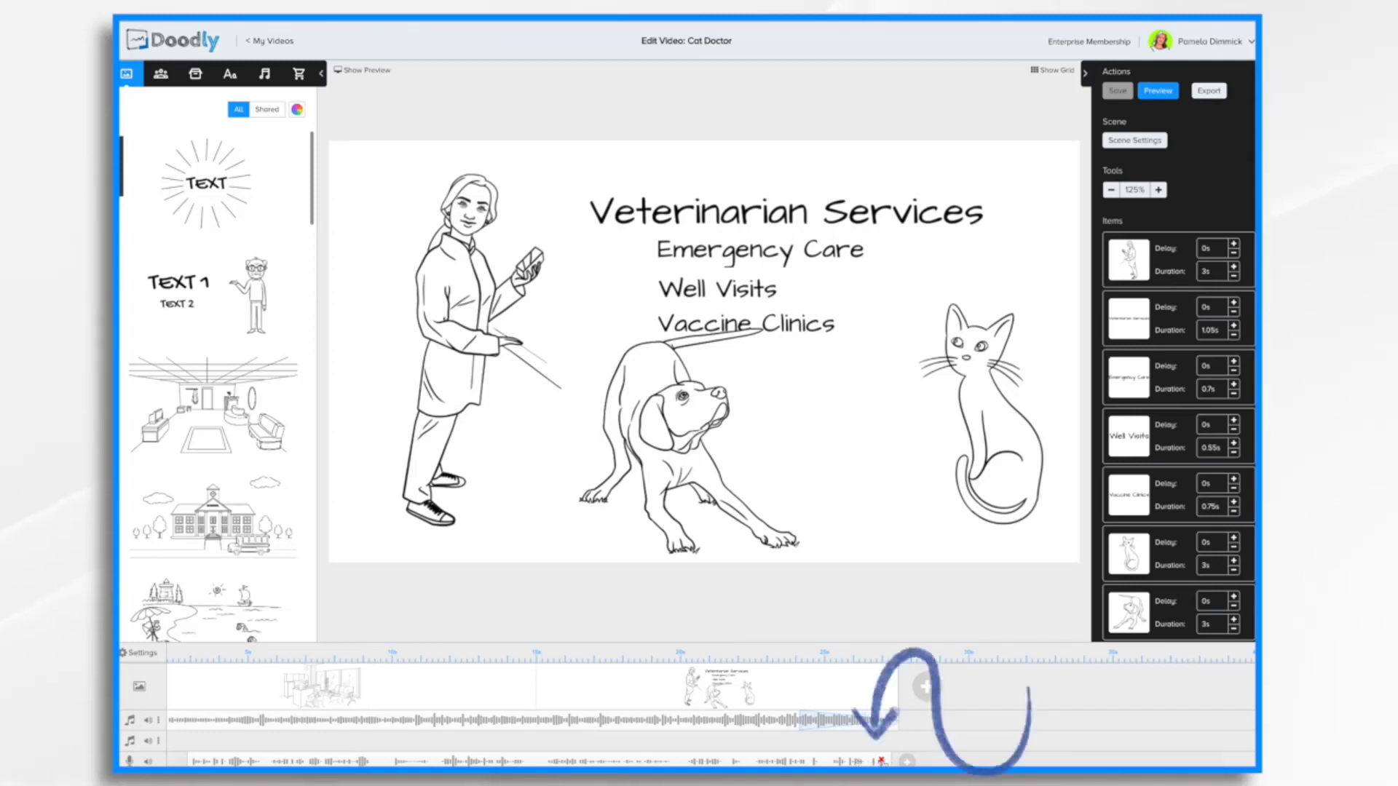
Step: Remove the Dummy Voiceover clip from the voiceover track
click(881, 761)
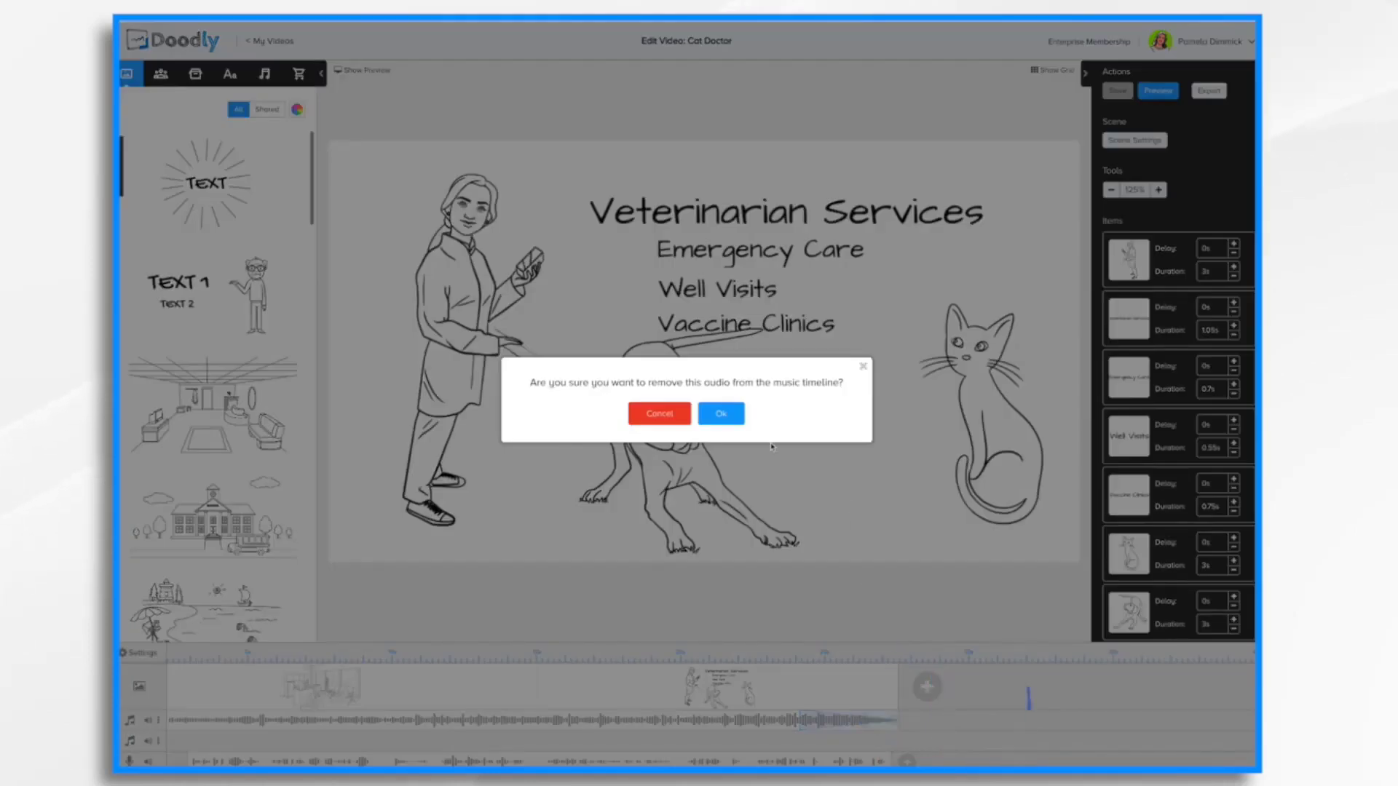
click(720, 415)
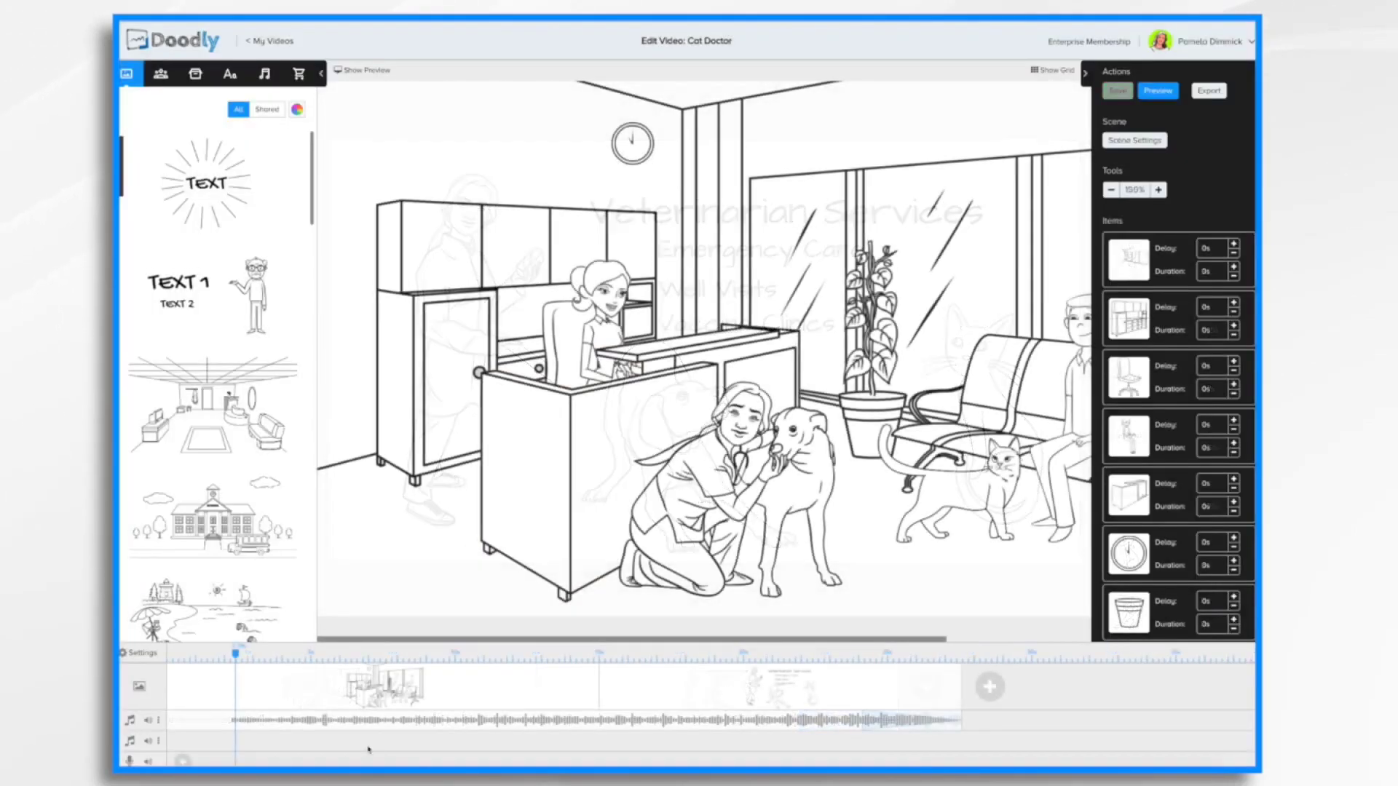
Step: Record a new voiceover clip from the start of the voiceover track while the scene plays
click(184, 757)
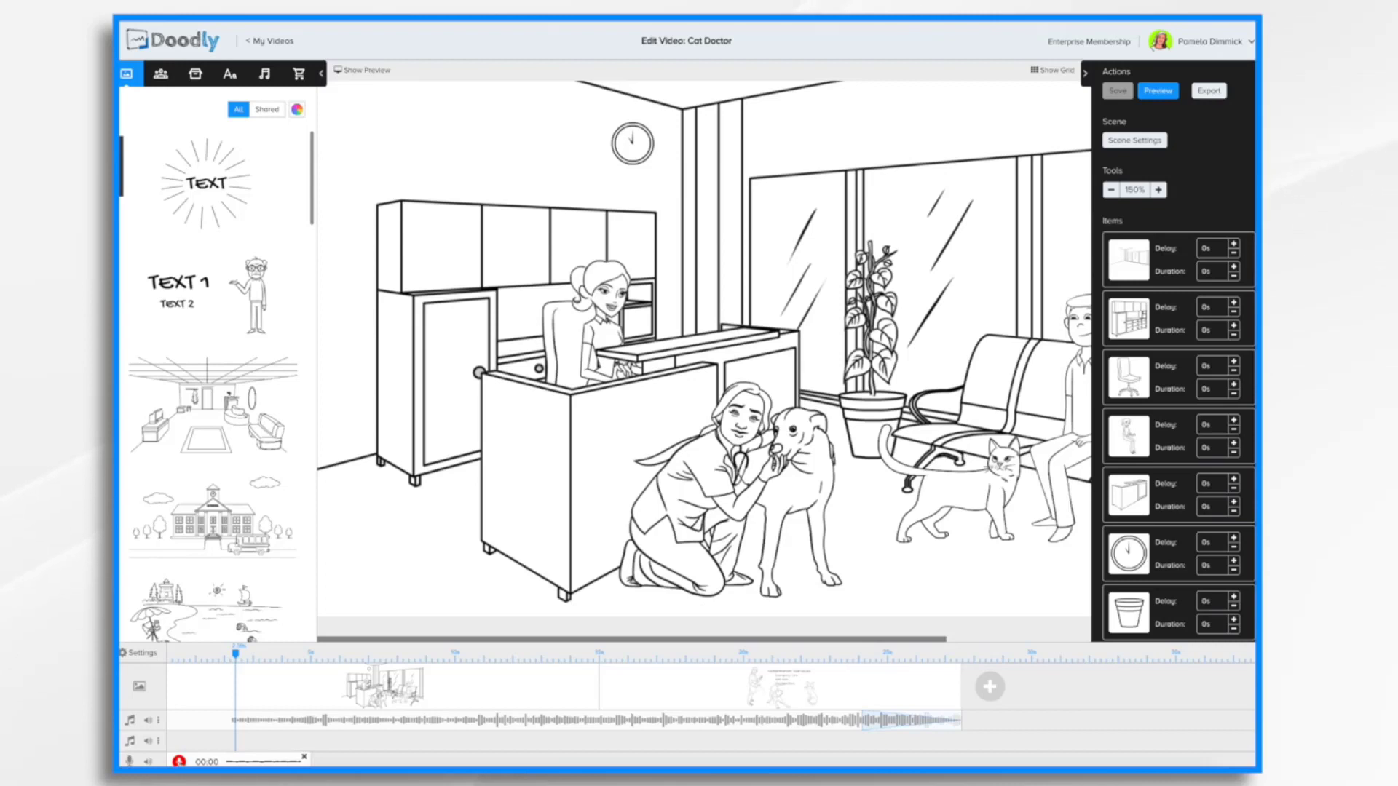
click(179, 761)
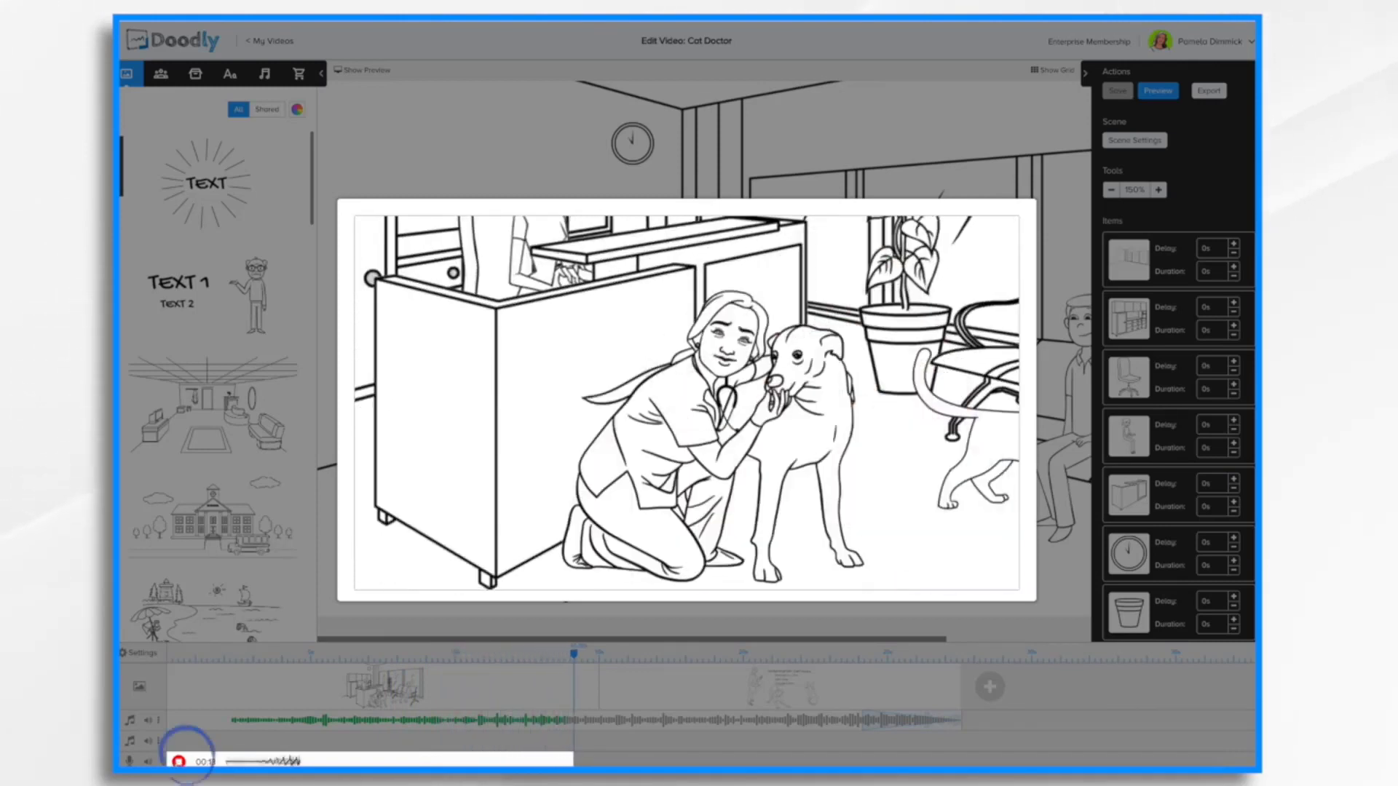
click(179, 762)
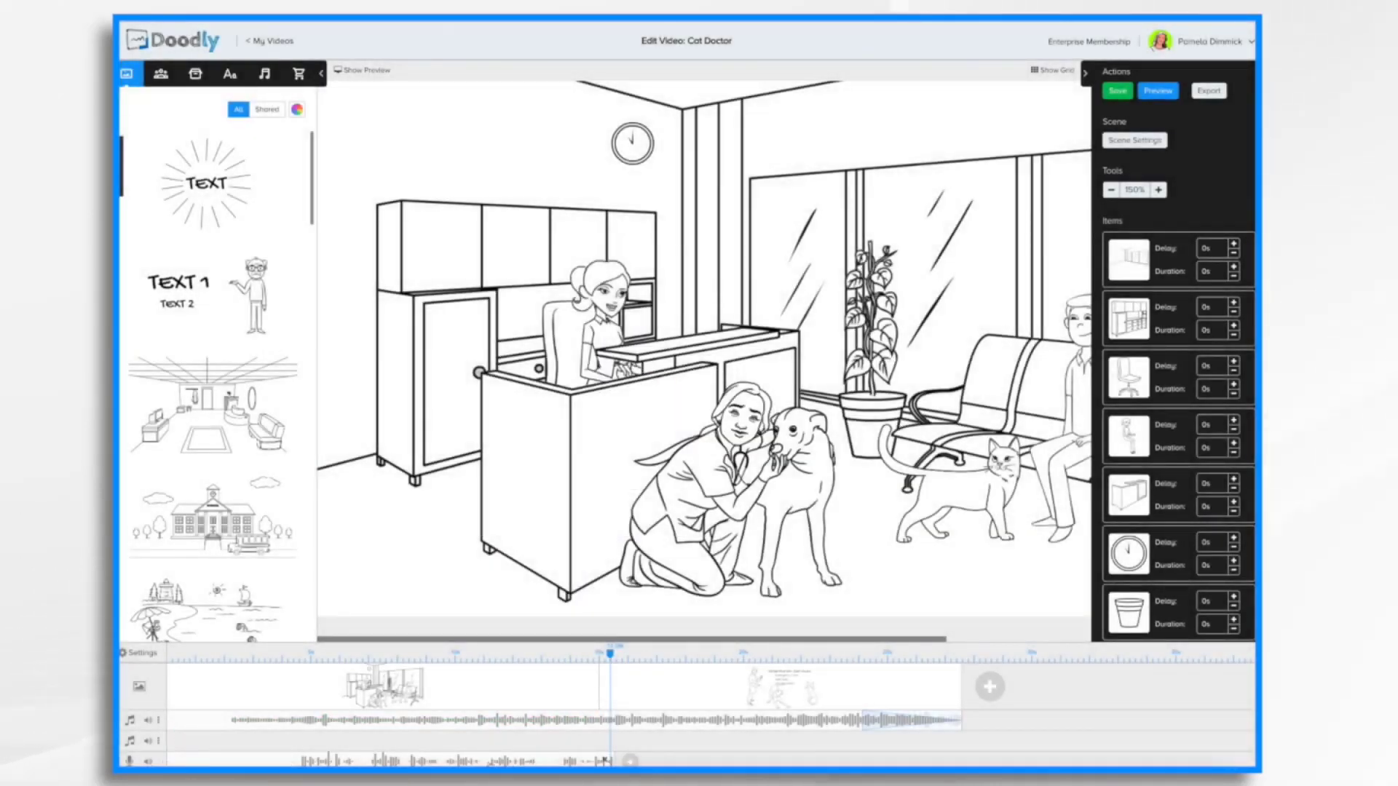
Step: Trim the start and end of the recorded voiceover clip and shift it slightly earlier on the timeline
drag(610, 653, 289, 675)
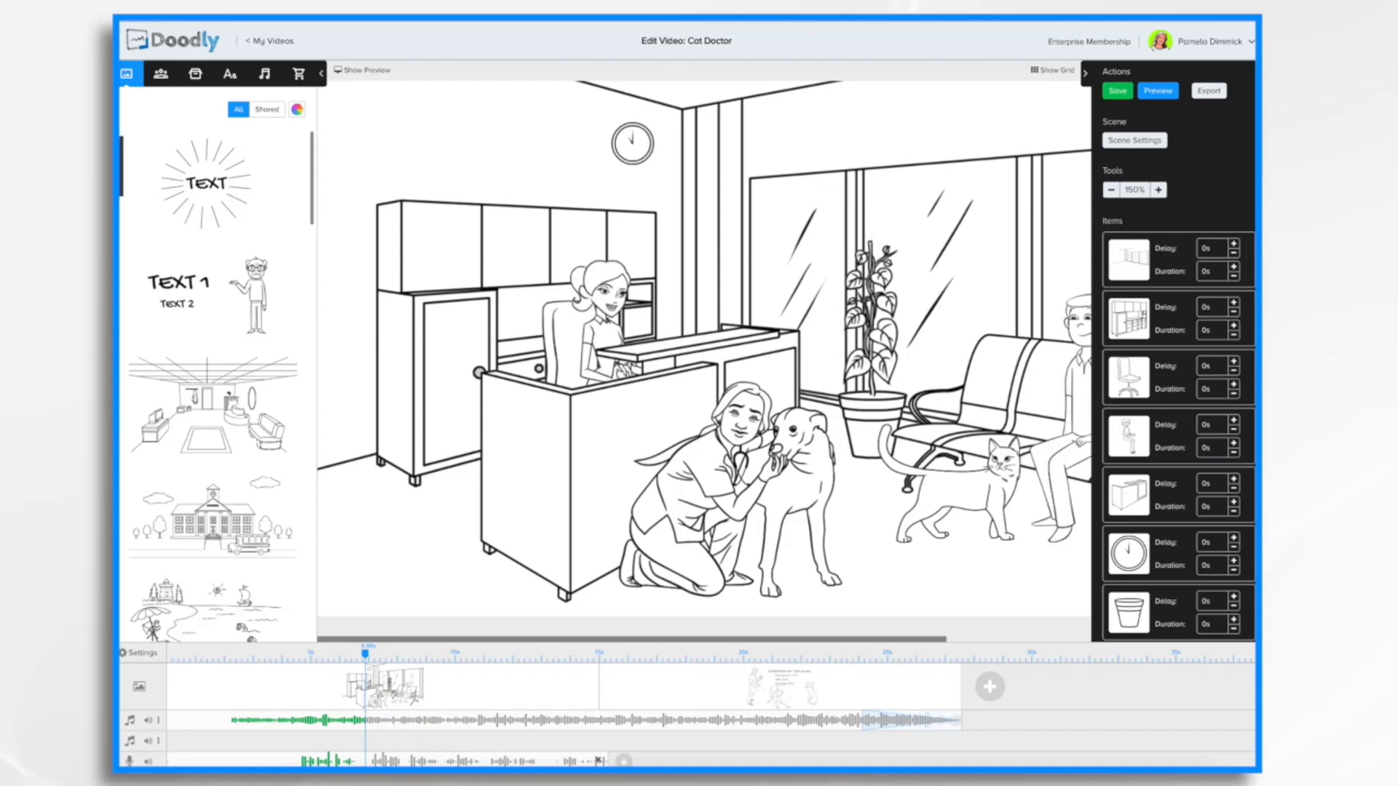
drag(167, 759, 295, 760)
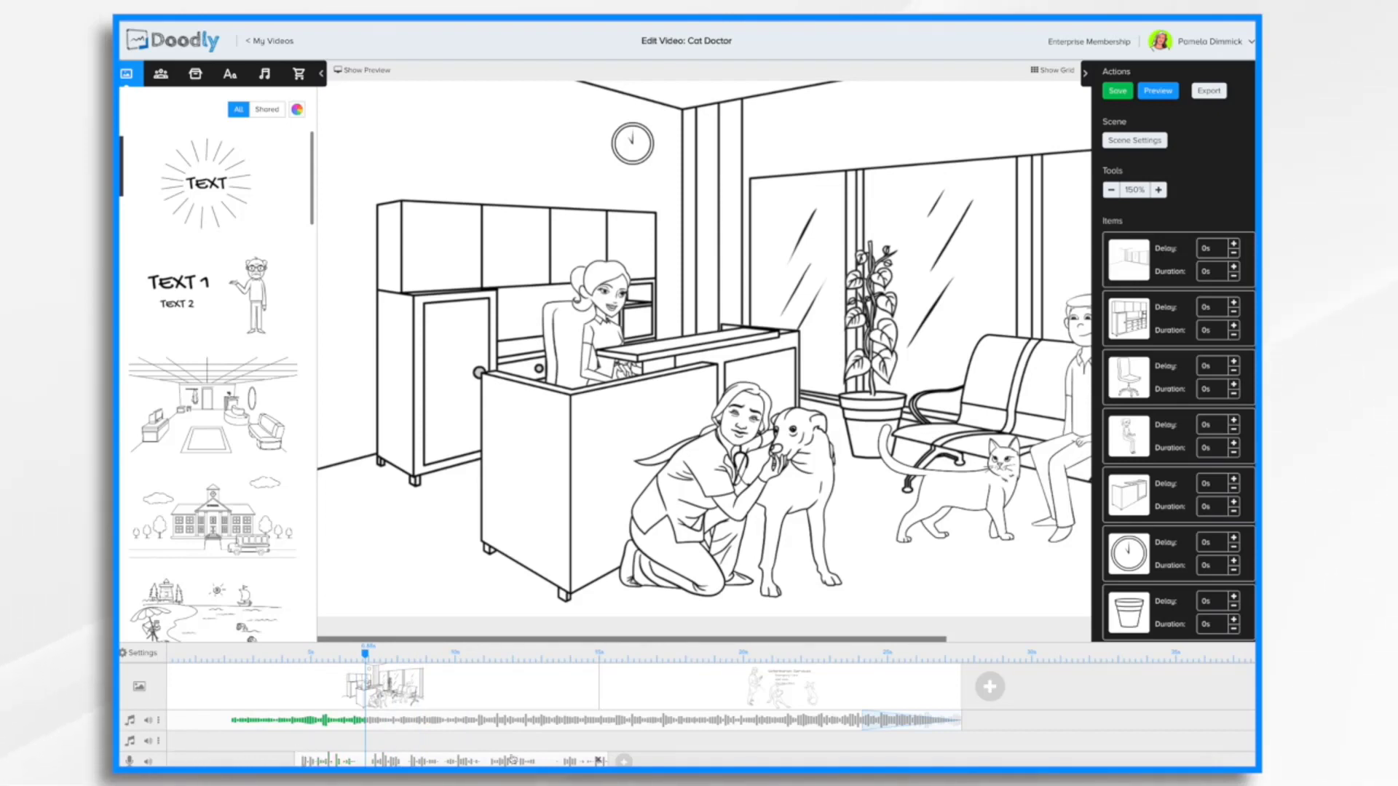
drag(600, 761, 538, 762)
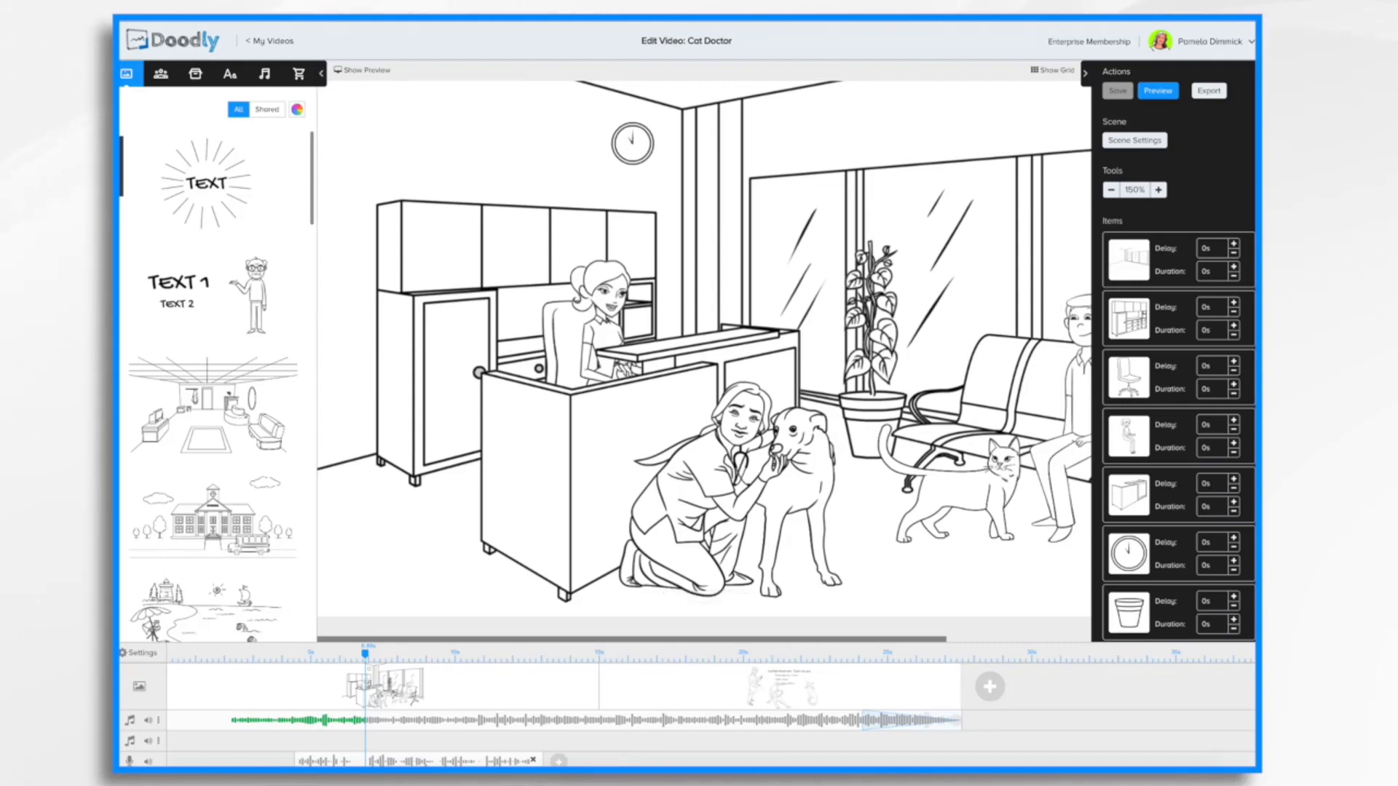
click(430, 761)
drag(434, 761, 401, 760)
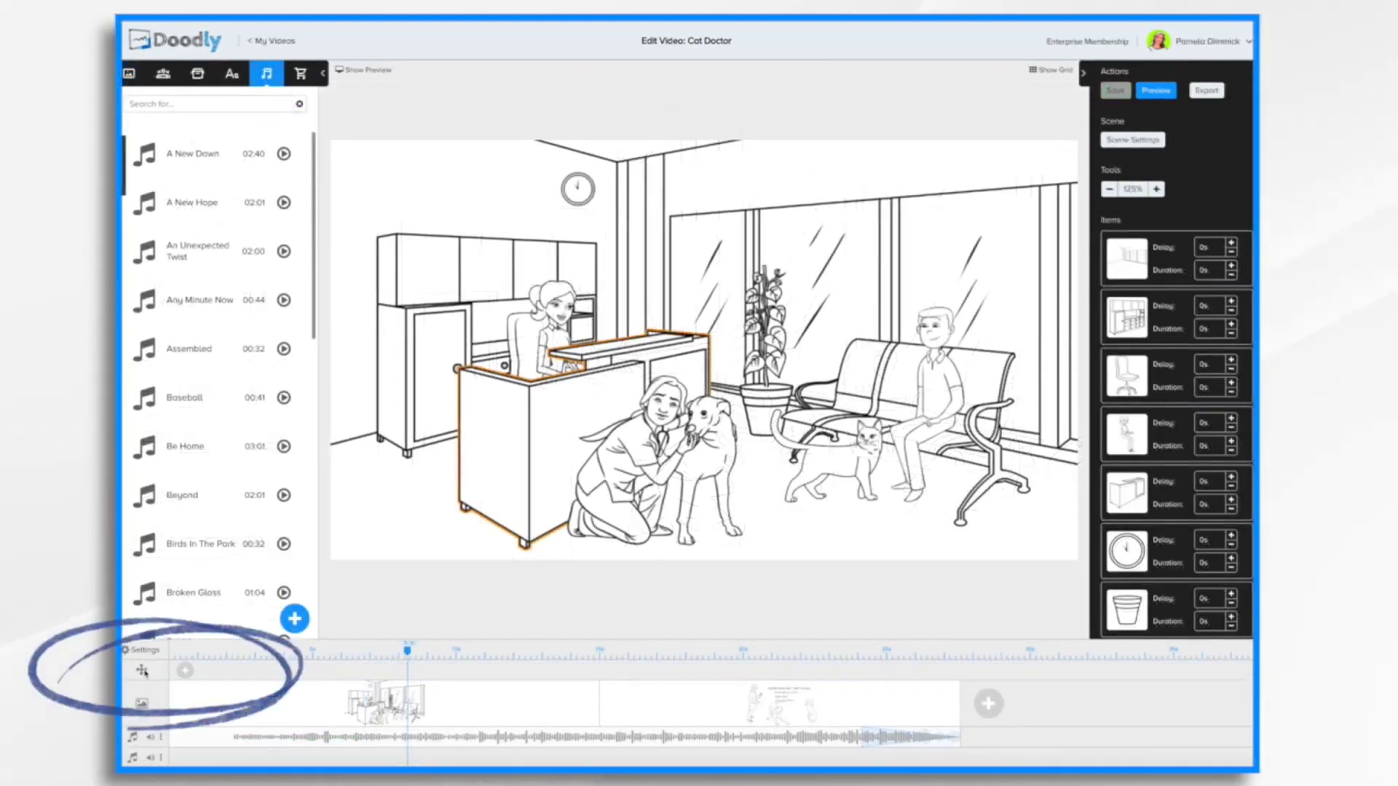
Step: Add a pan and zoom effect at the start of the timeline and unlock its start frame in the settings
click(186, 674)
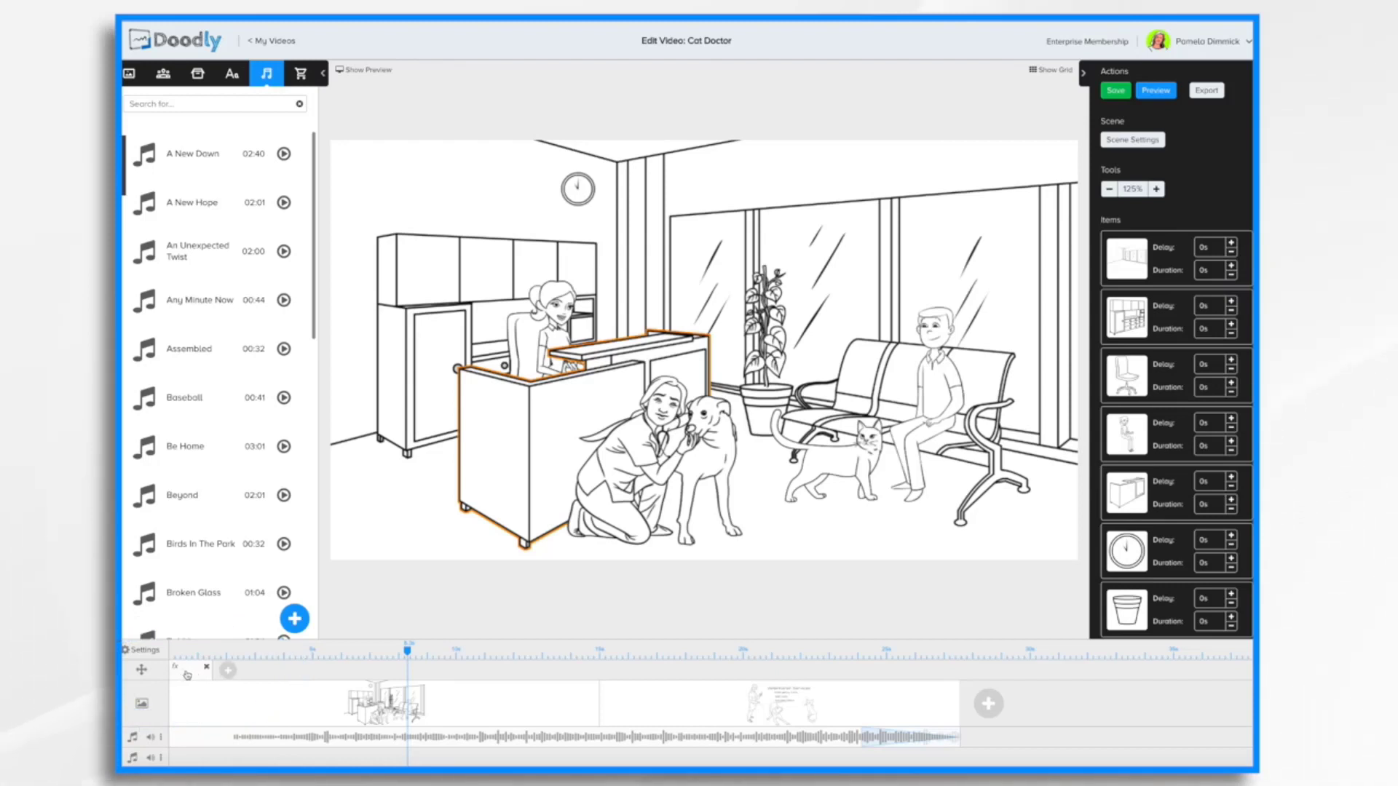
click(186, 674)
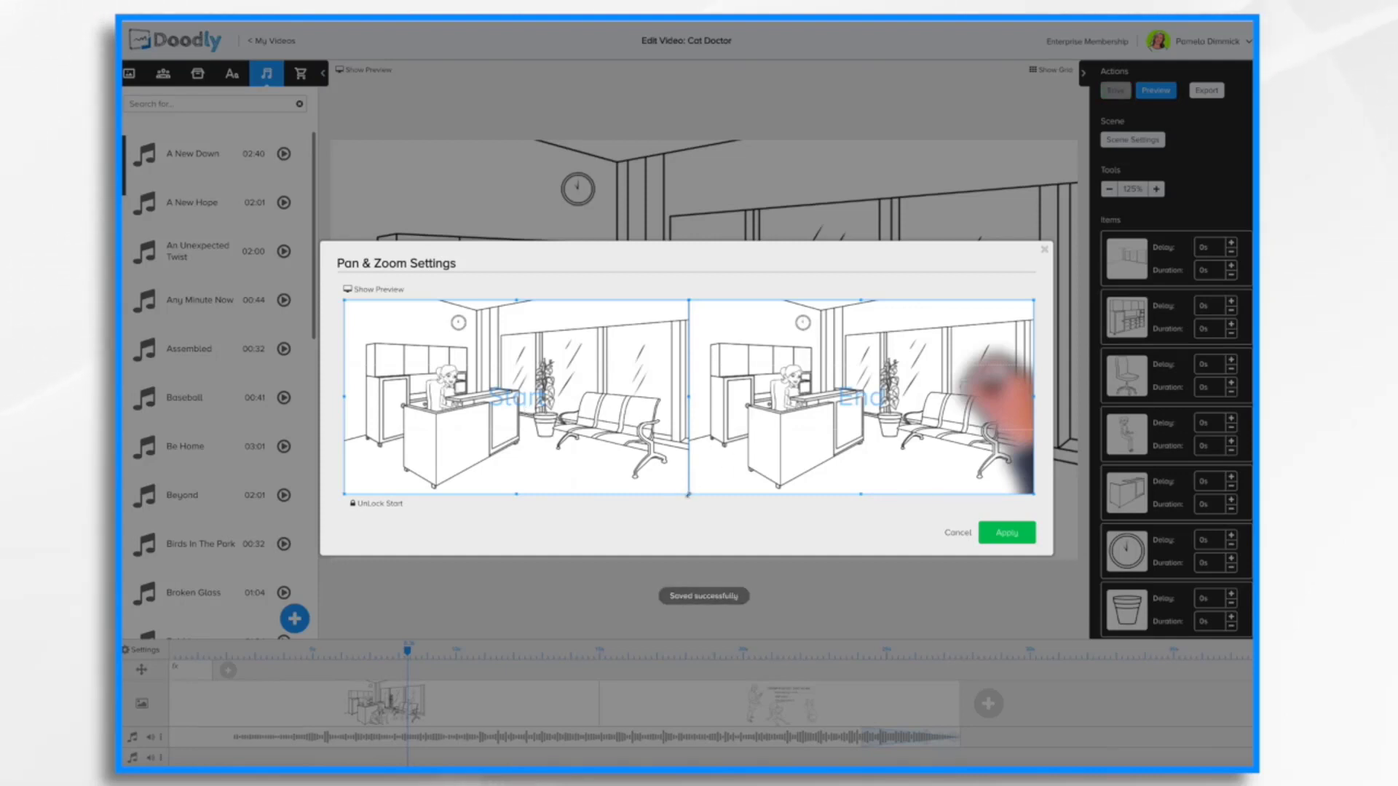
click(370, 505)
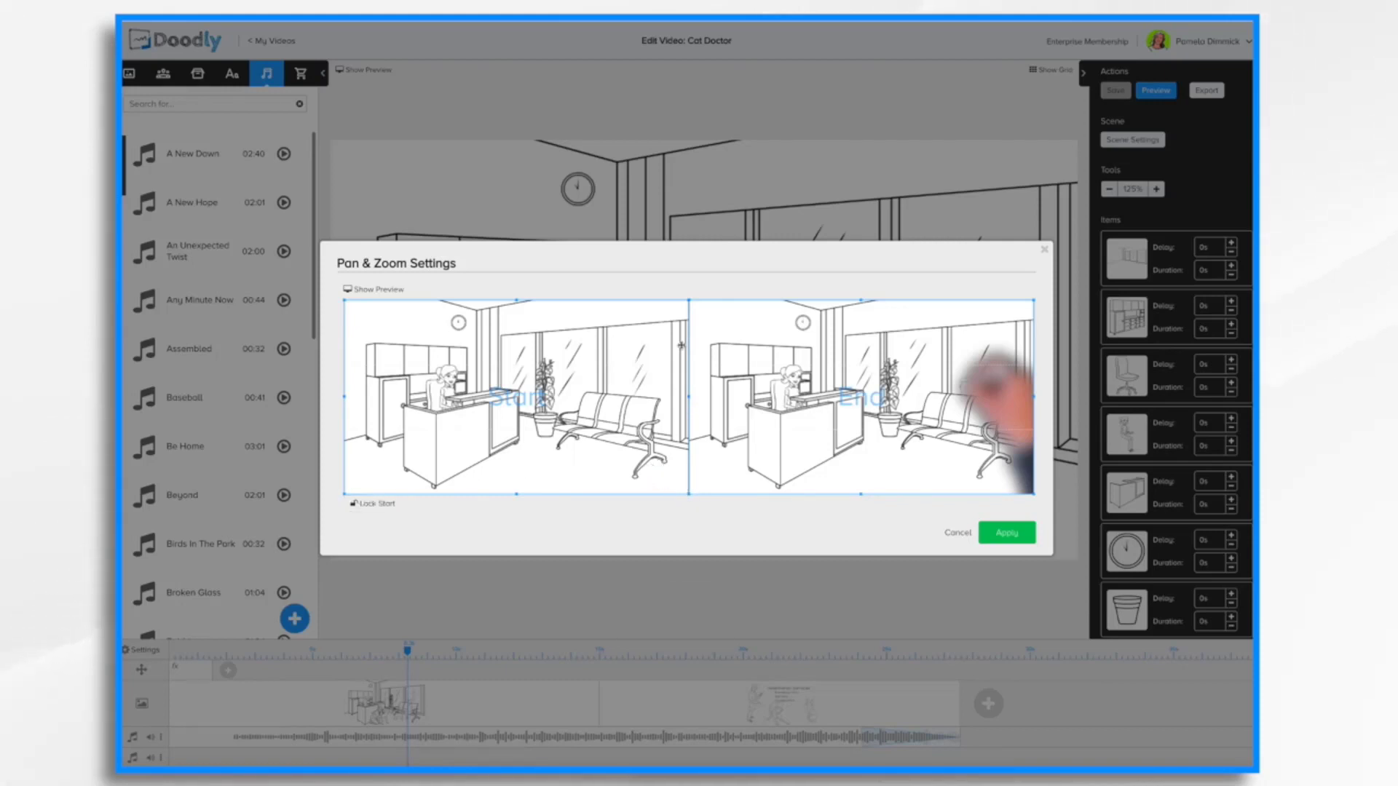
Step: Shrink the effect's start frame around the reception desk, clock and plant, and apply the pan and zoom settings
drag(518, 301, 520, 333)
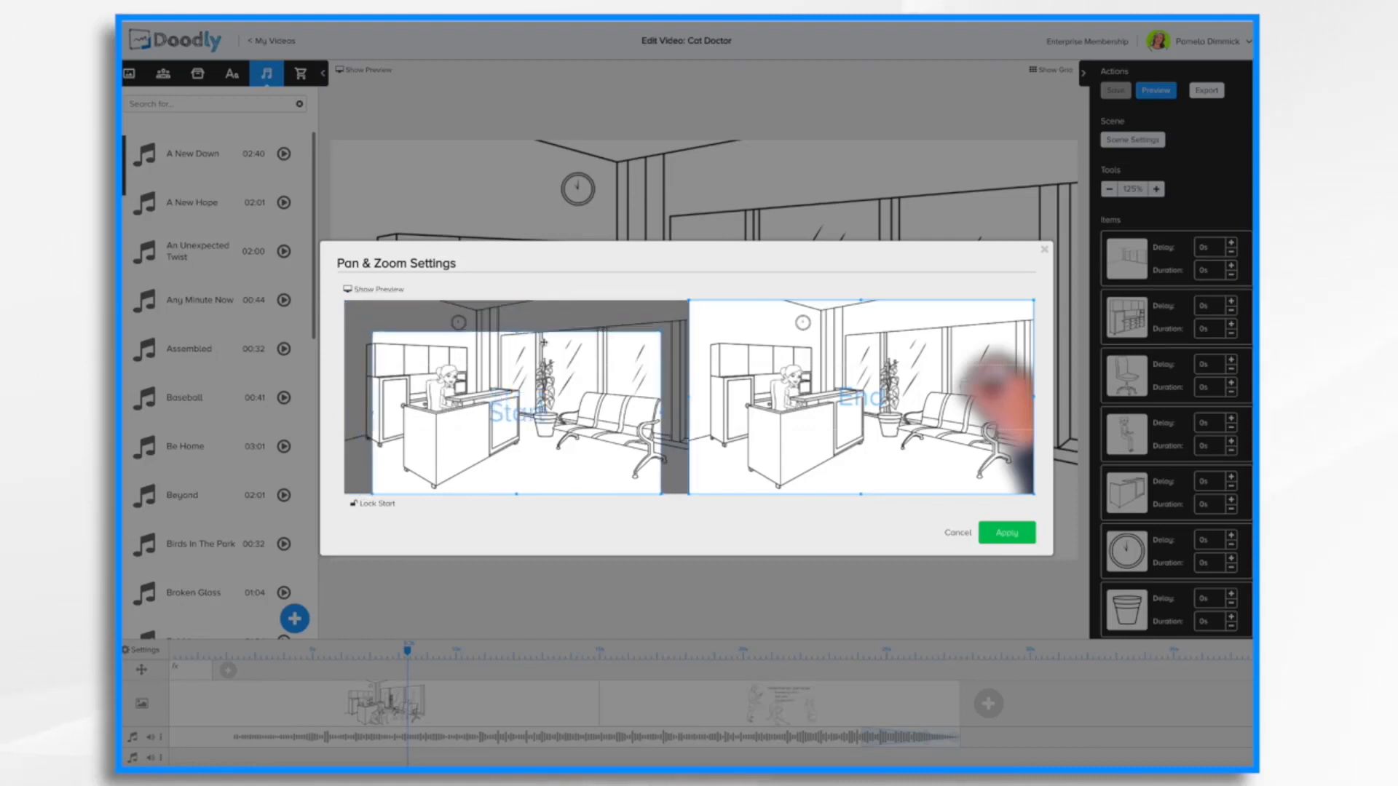
drag(578, 404, 558, 377)
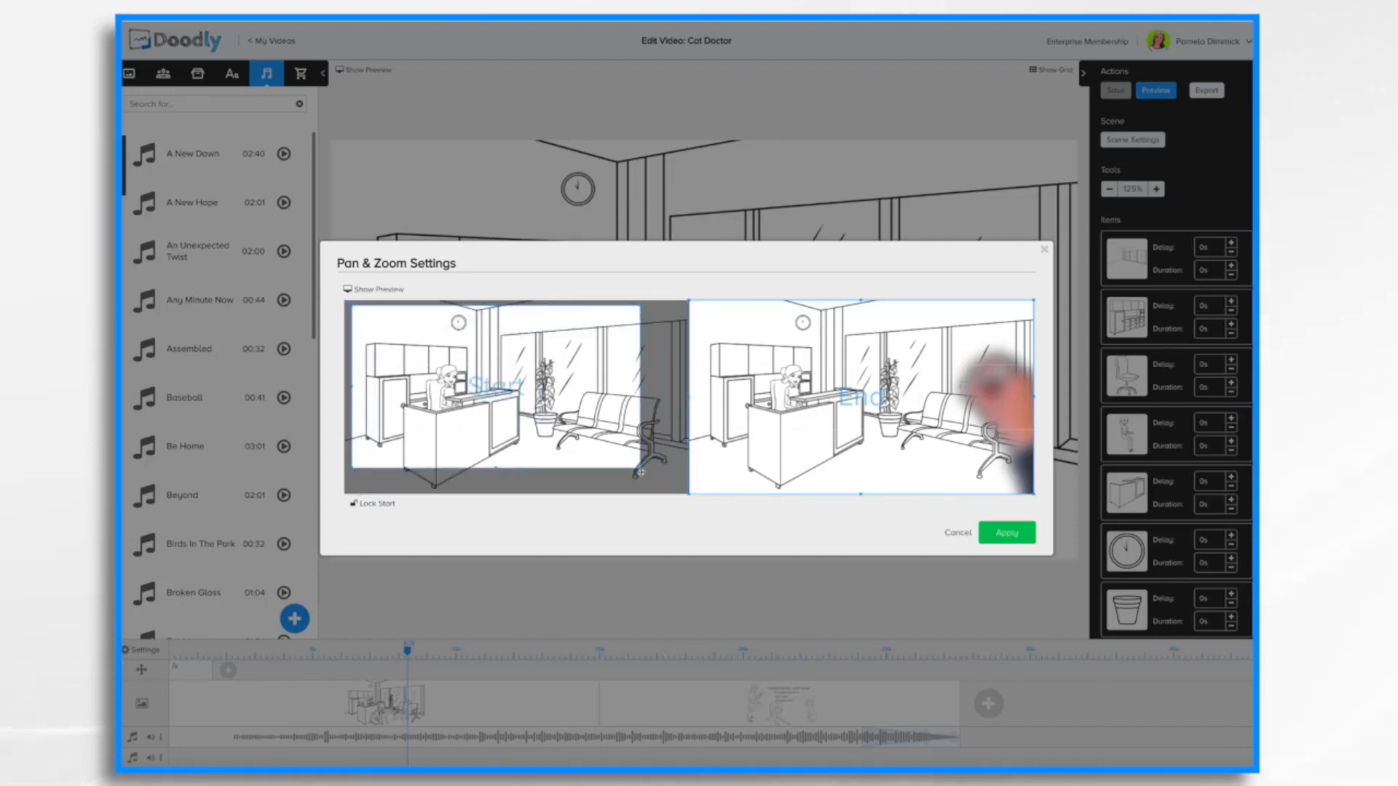
drag(638, 469, 603, 447)
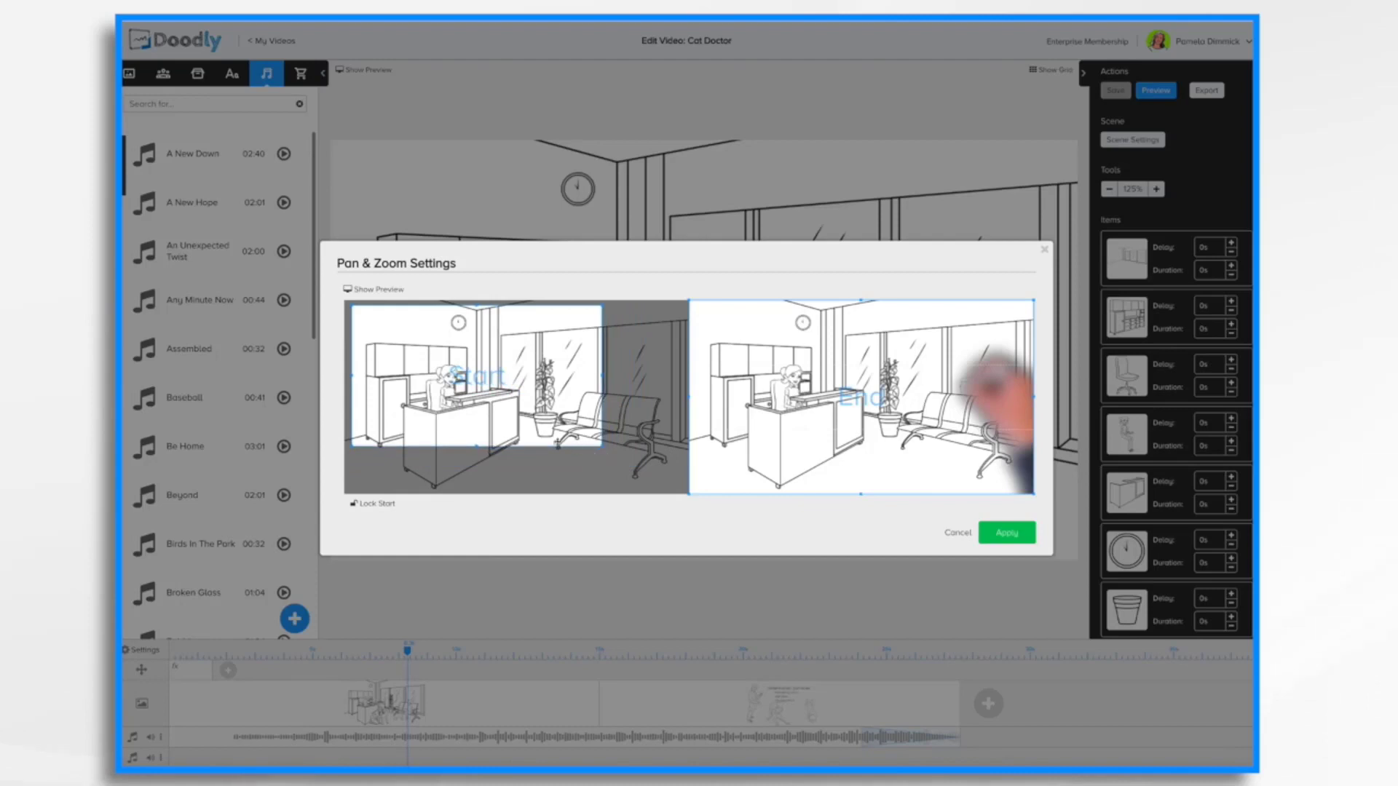
mouse_move(509, 412)
mouse_down()
mouse_move(509, 429)
mouse_move(510, 418)
mouse_up()
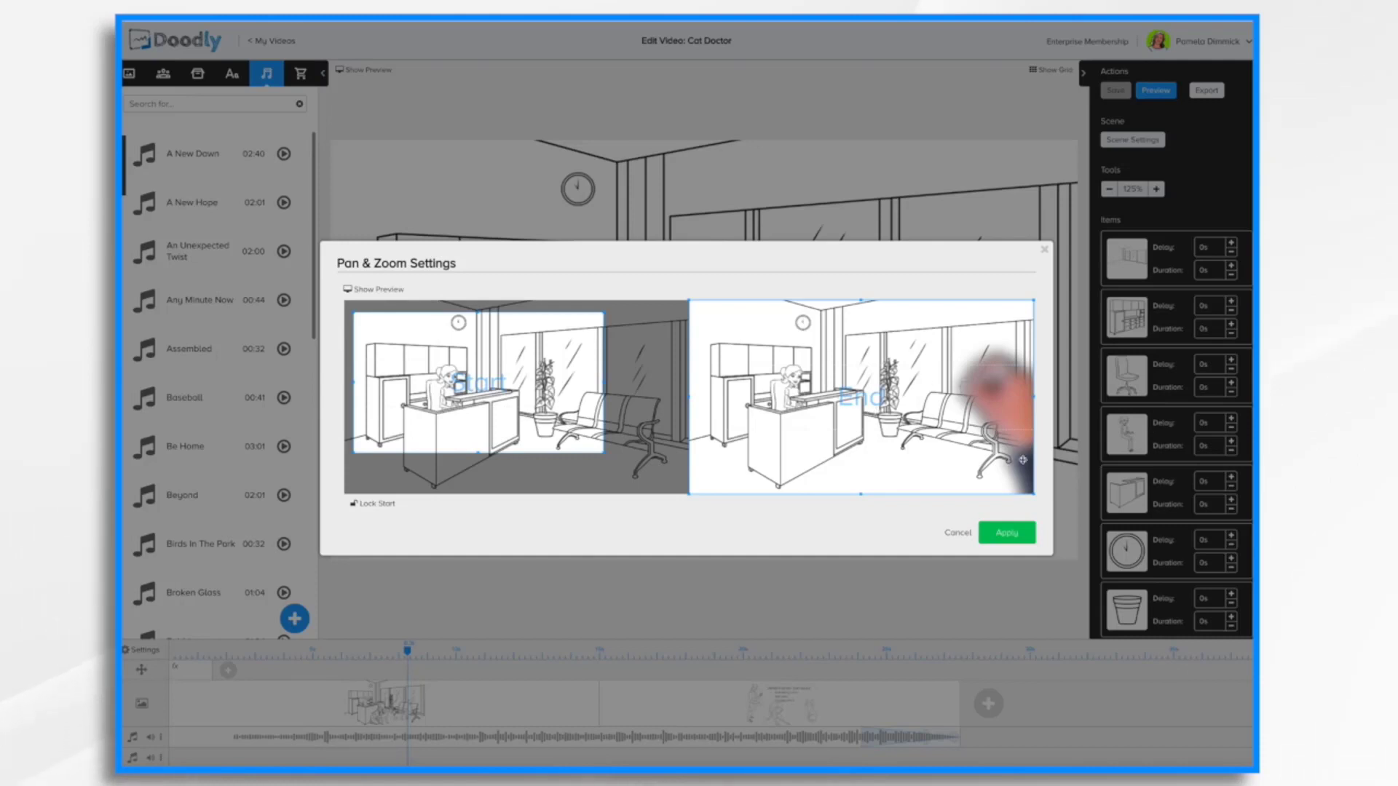
click(1006, 535)
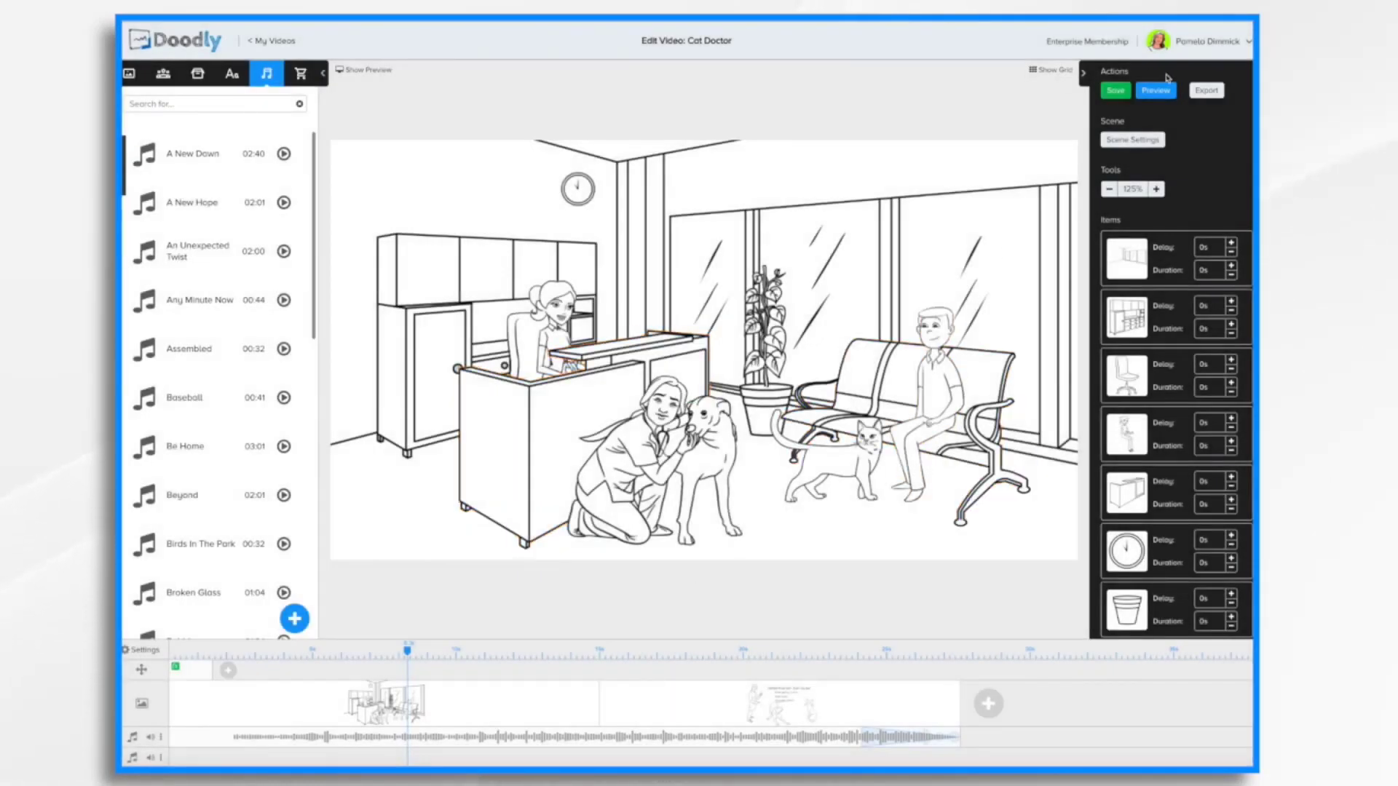
Step: Extend the pan and zoom effect to about 5 s on the timeline, previewing the video before and after
click(1157, 91)
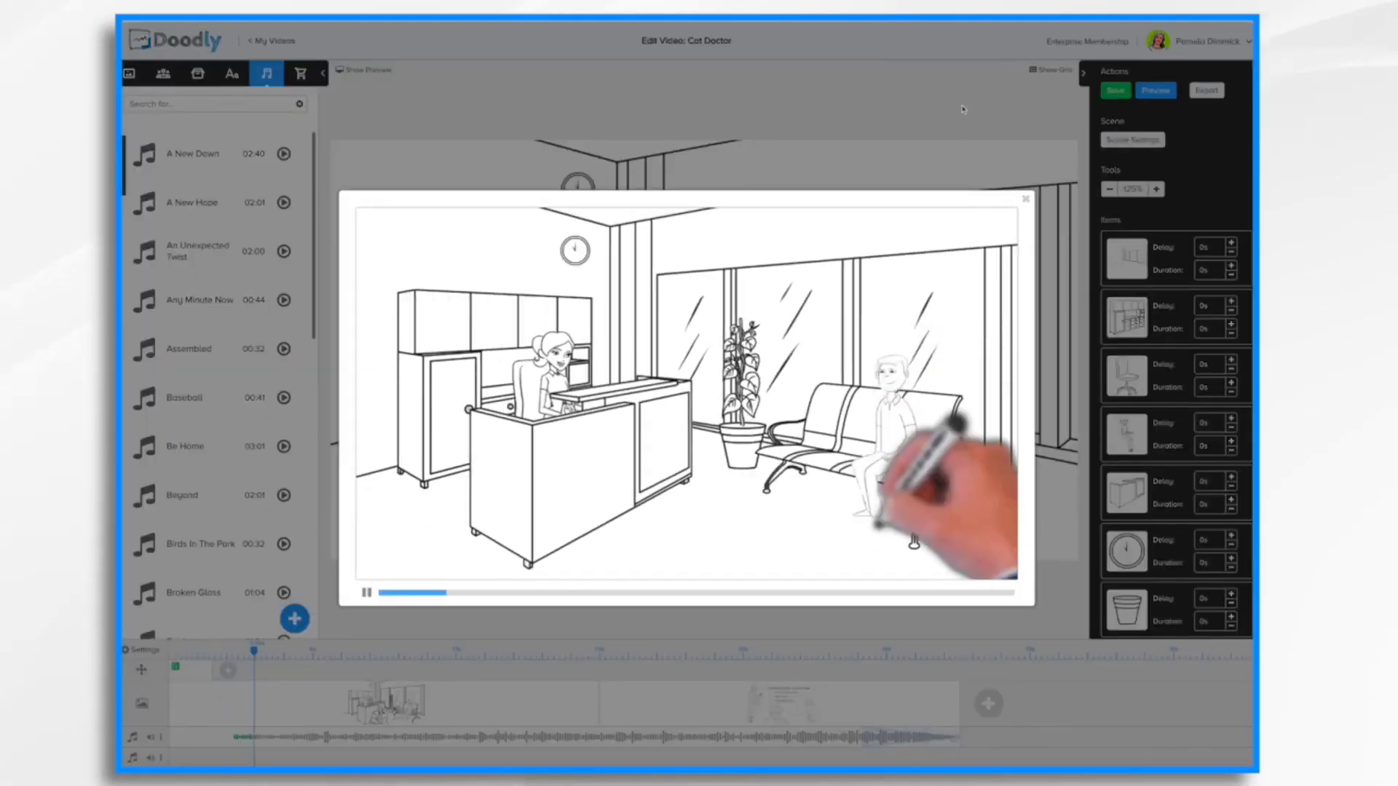
click(1026, 199)
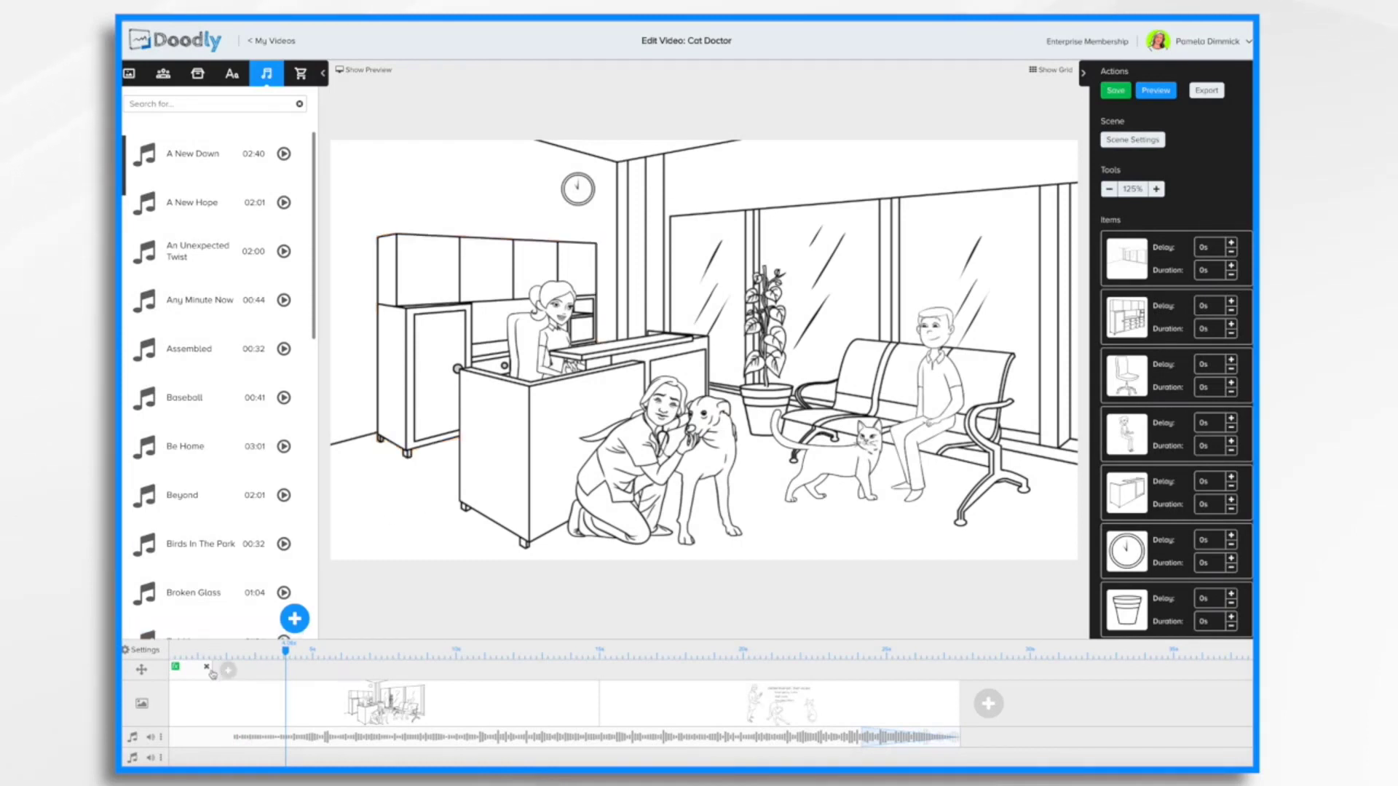
drag(211, 676, 314, 676)
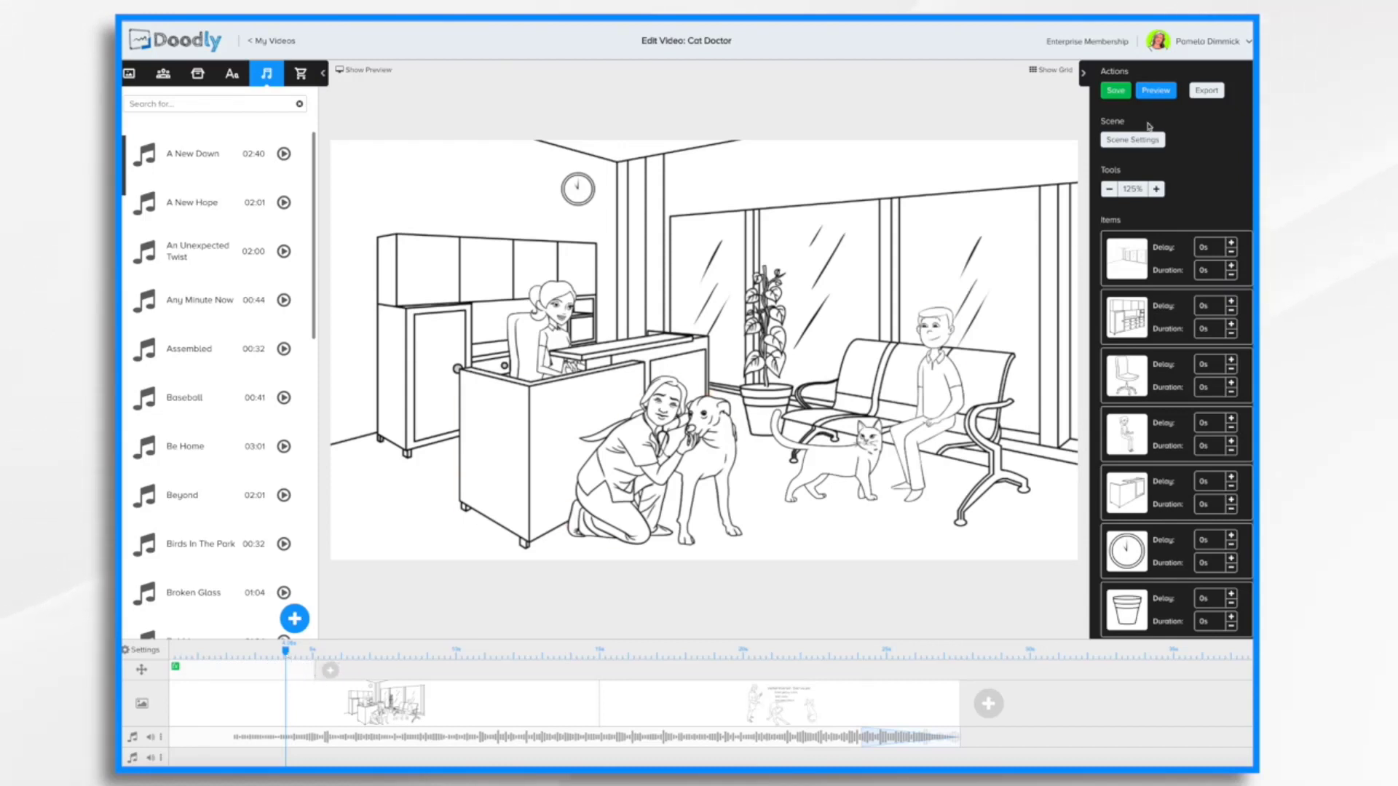
click(1164, 91)
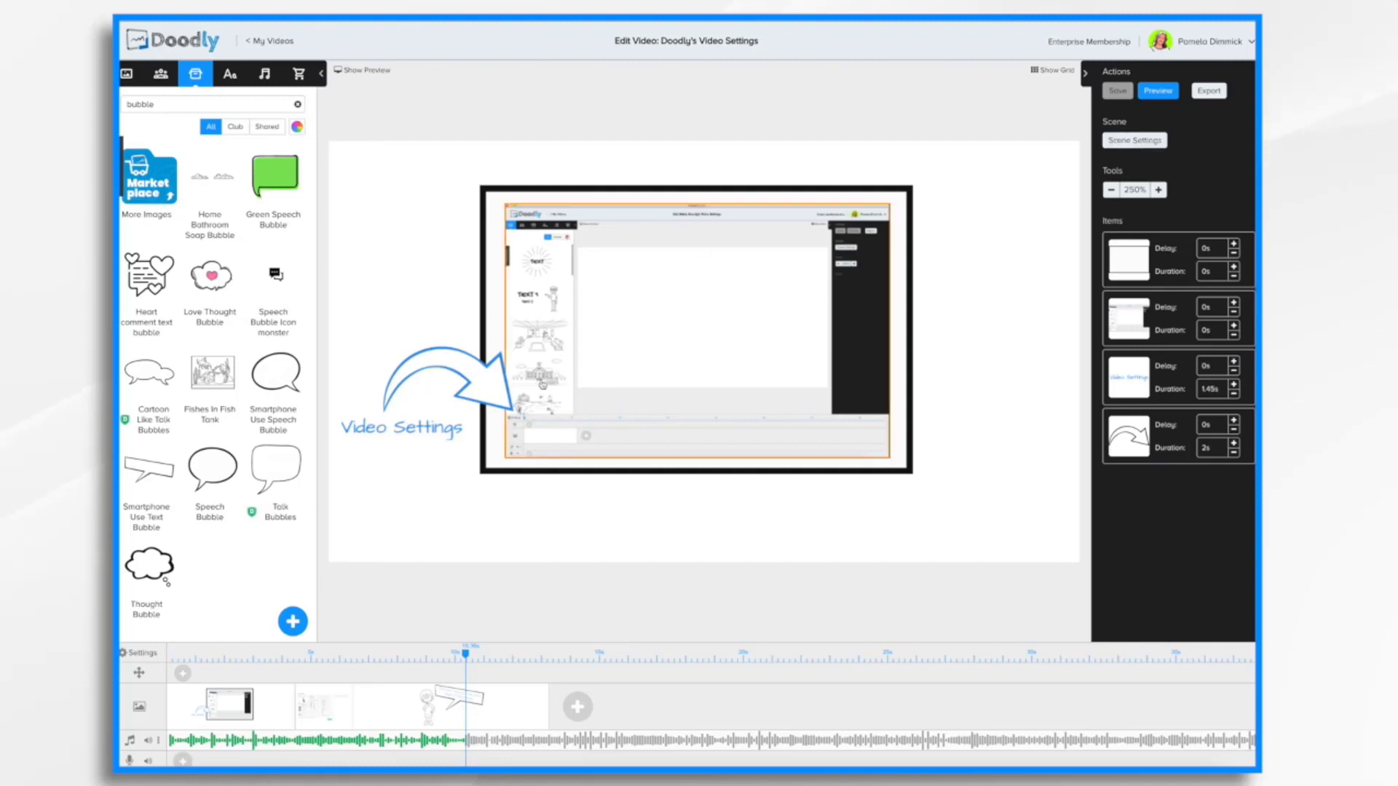
Step: Compare the Dark Chalkboard, Green Chalkboard, Glassboard and Custom styles in the video settings of Doodly's Video Settings, ending on Whiteboard
click(152, 656)
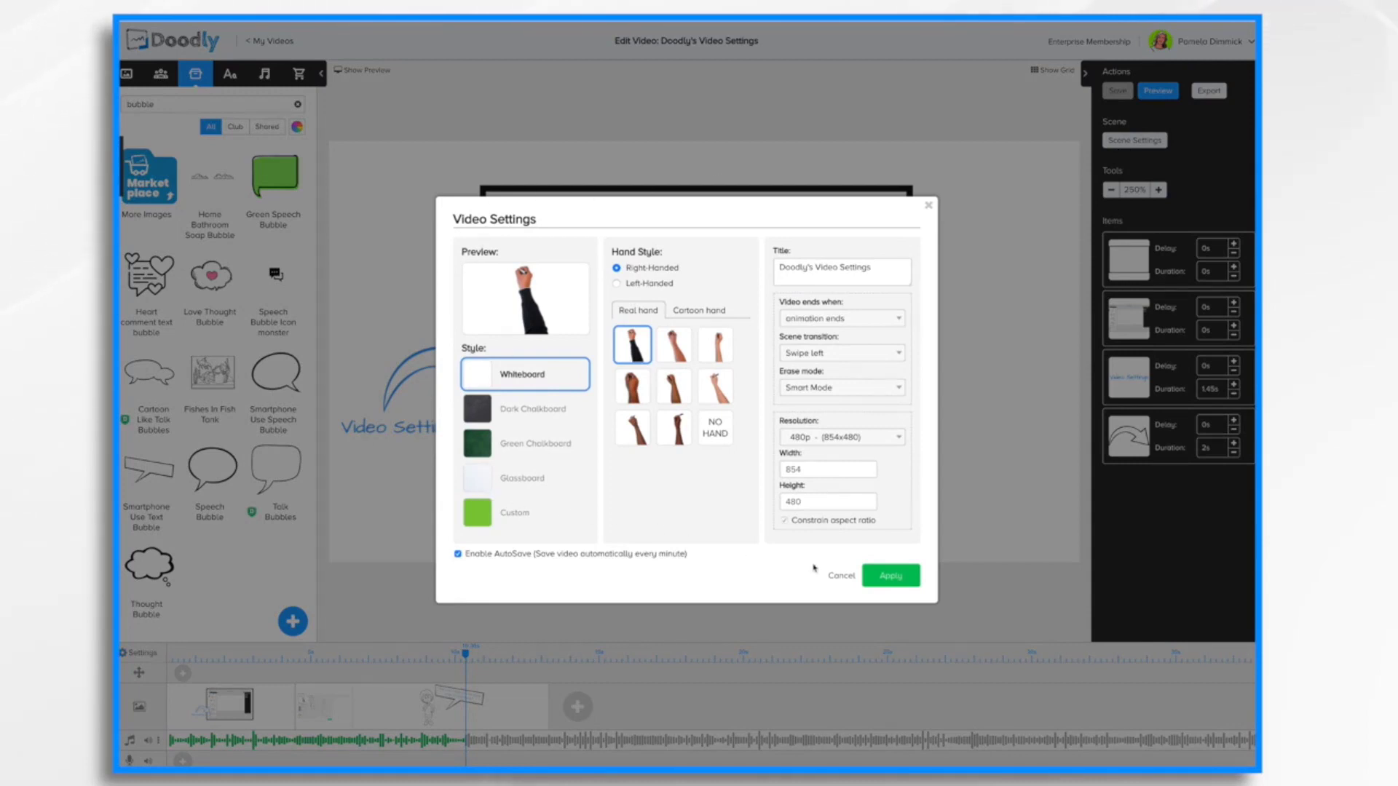
click(531, 409)
click(524, 451)
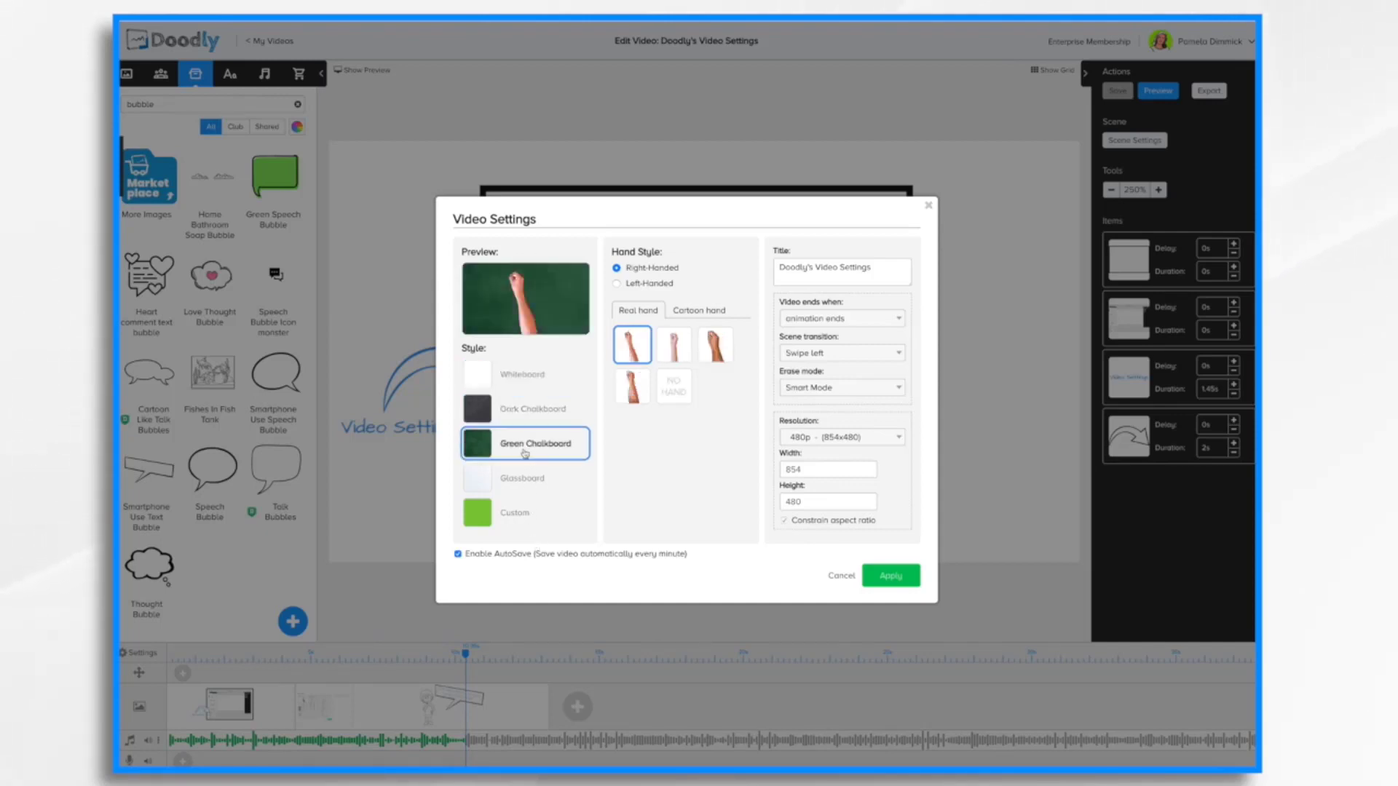
click(518, 480)
click(509, 514)
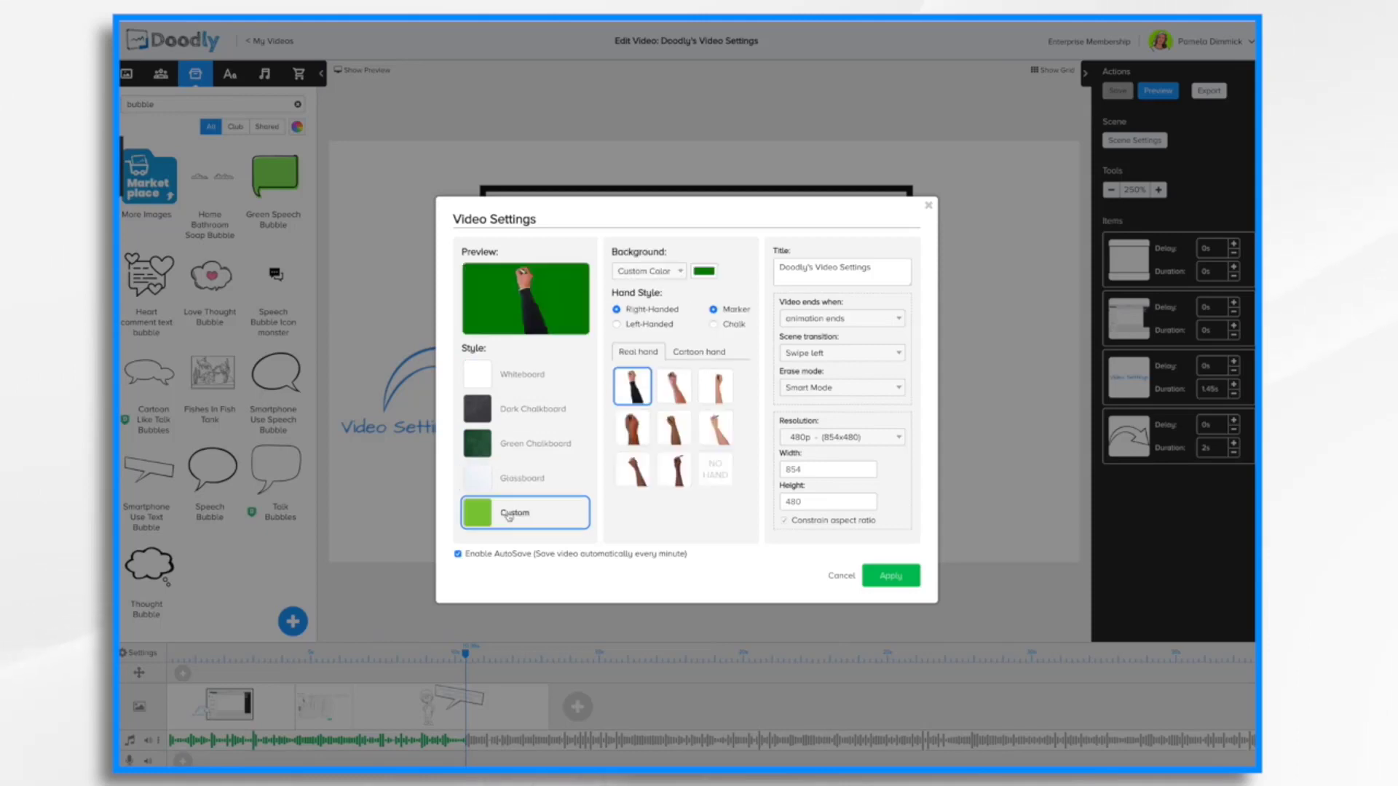
click(511, 381)
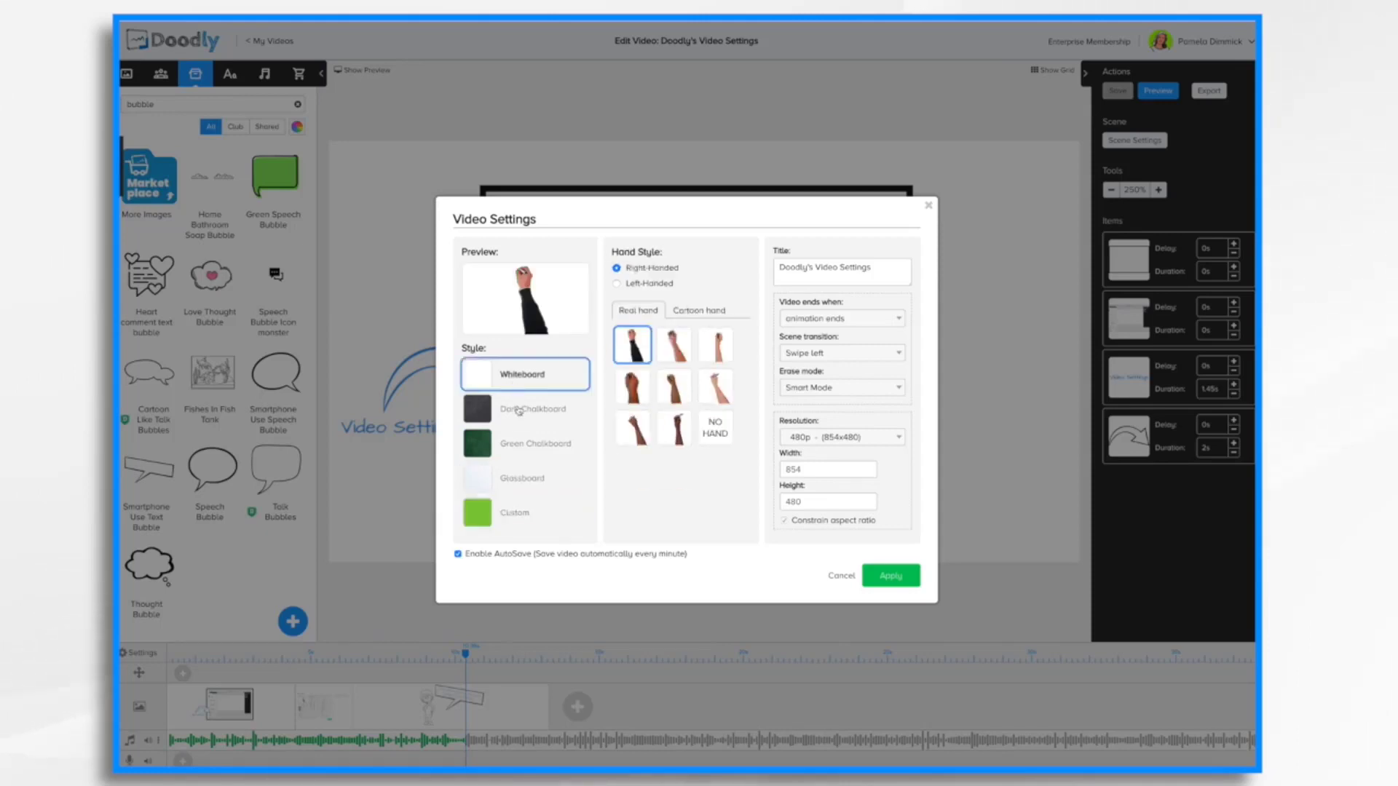
click(518, 412)
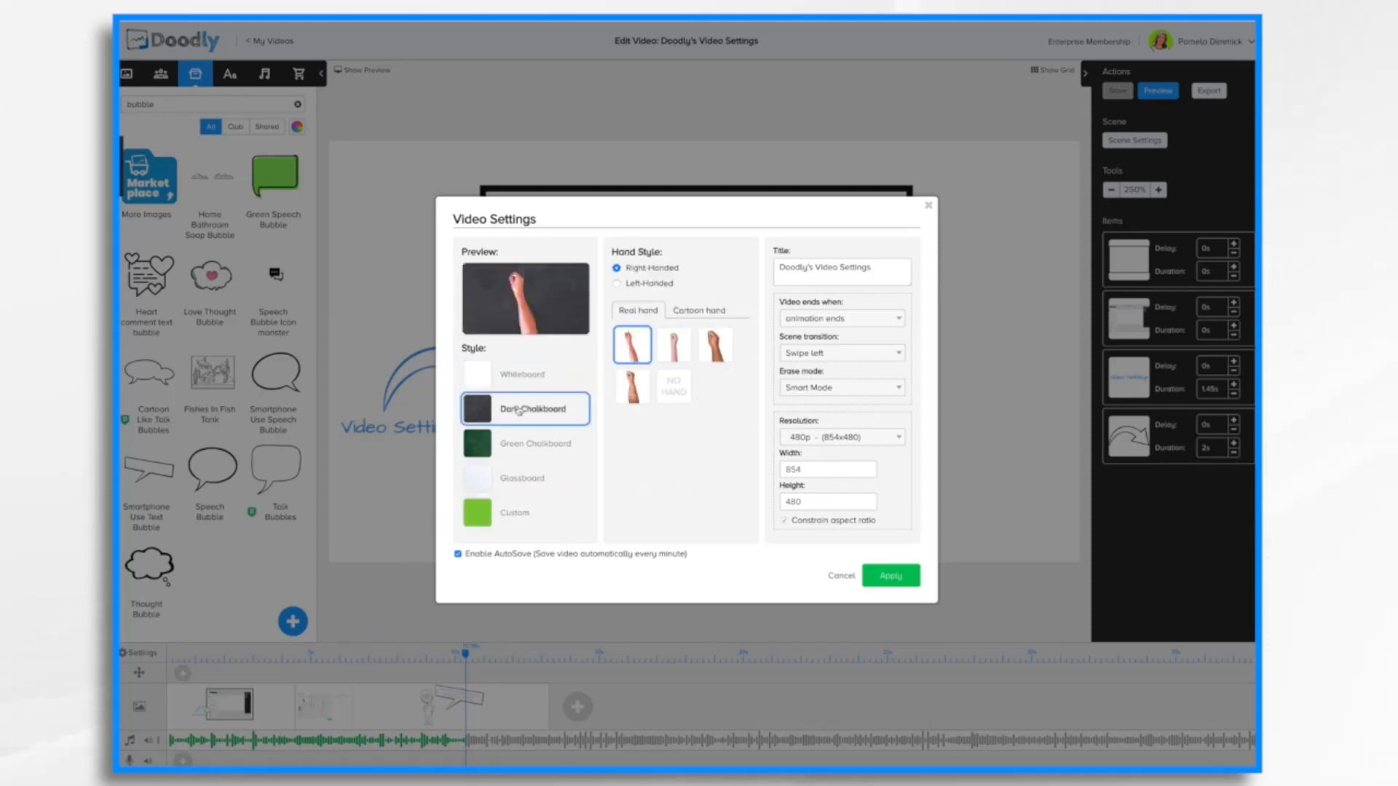
click(527, 450)
click(516, 479)
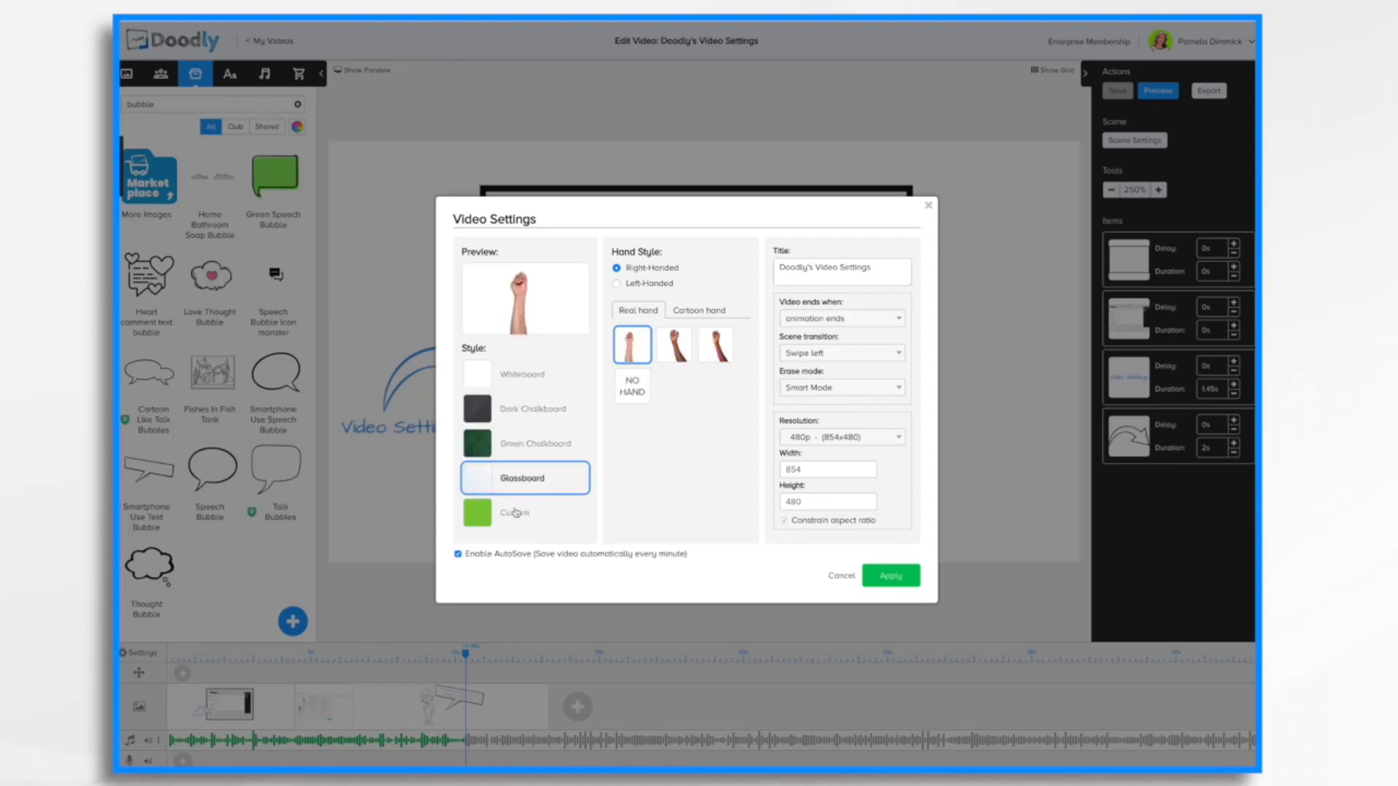
click(516, 514)
click(518, 383)
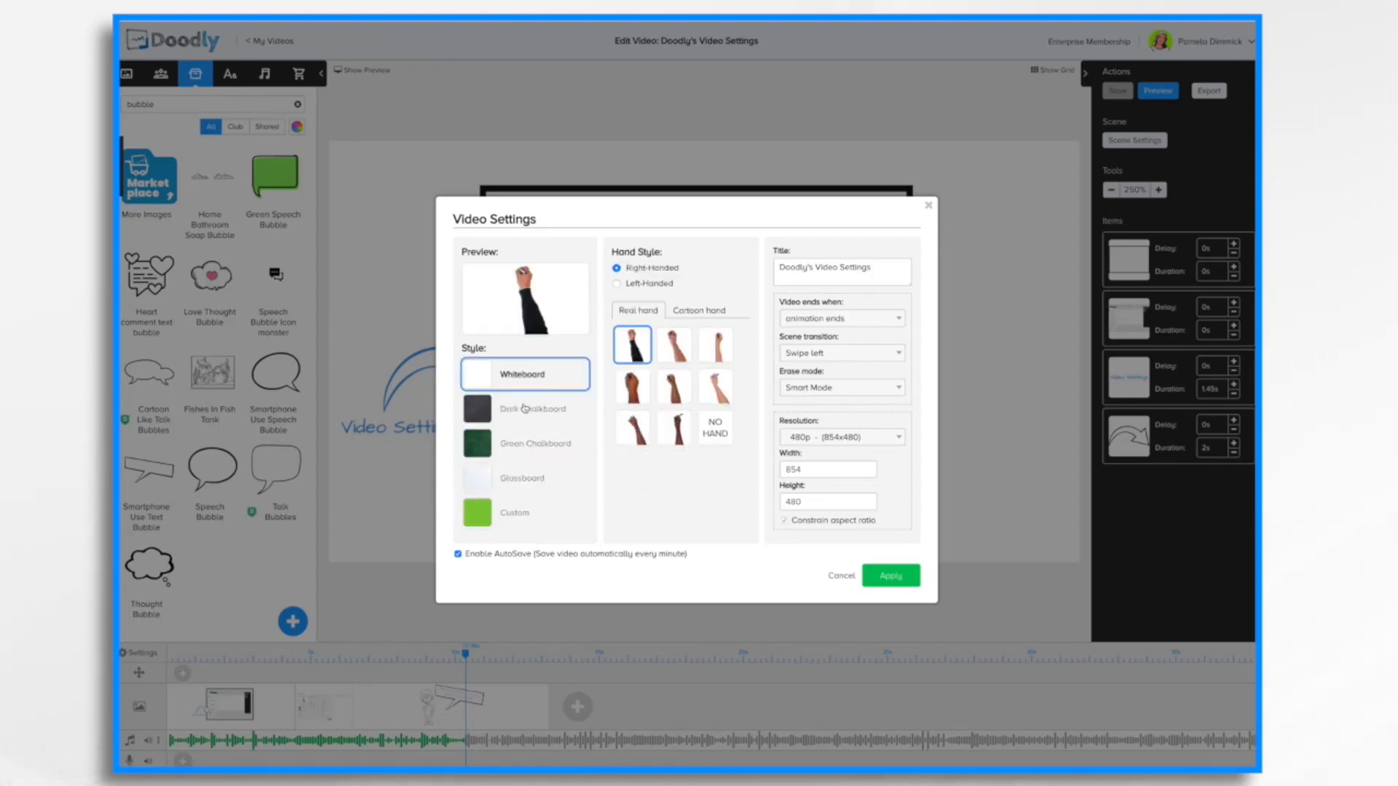
click(518, 478)
click(501, 380)
Step: Compare right-handed and left-handed drawing and set the hand style to Left-Handed
click(617, 284)
click(617, 268)
click(617, 284)
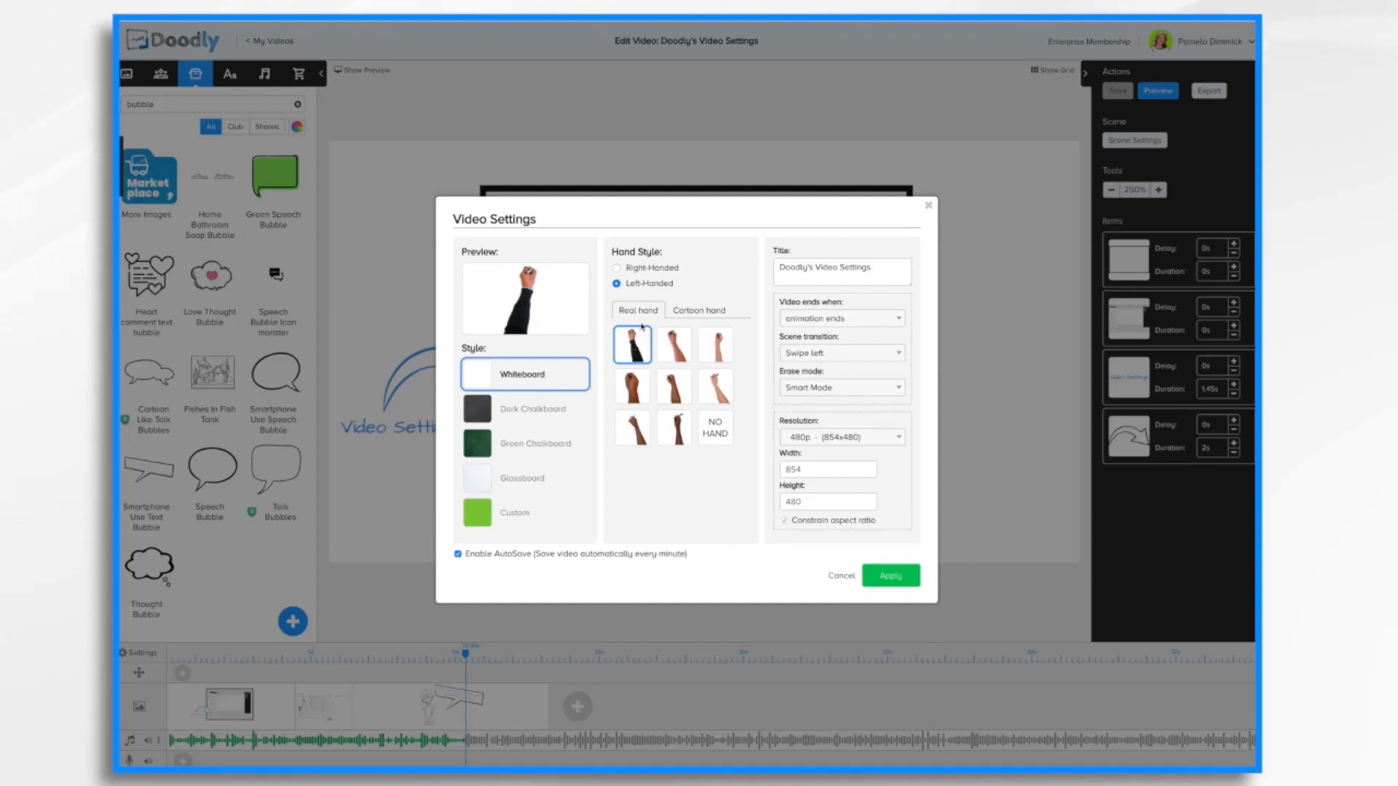
Step: Try the different real hands and No Hand, ending with the dark-skinned hand just before the No Hand option
click(673, 347)
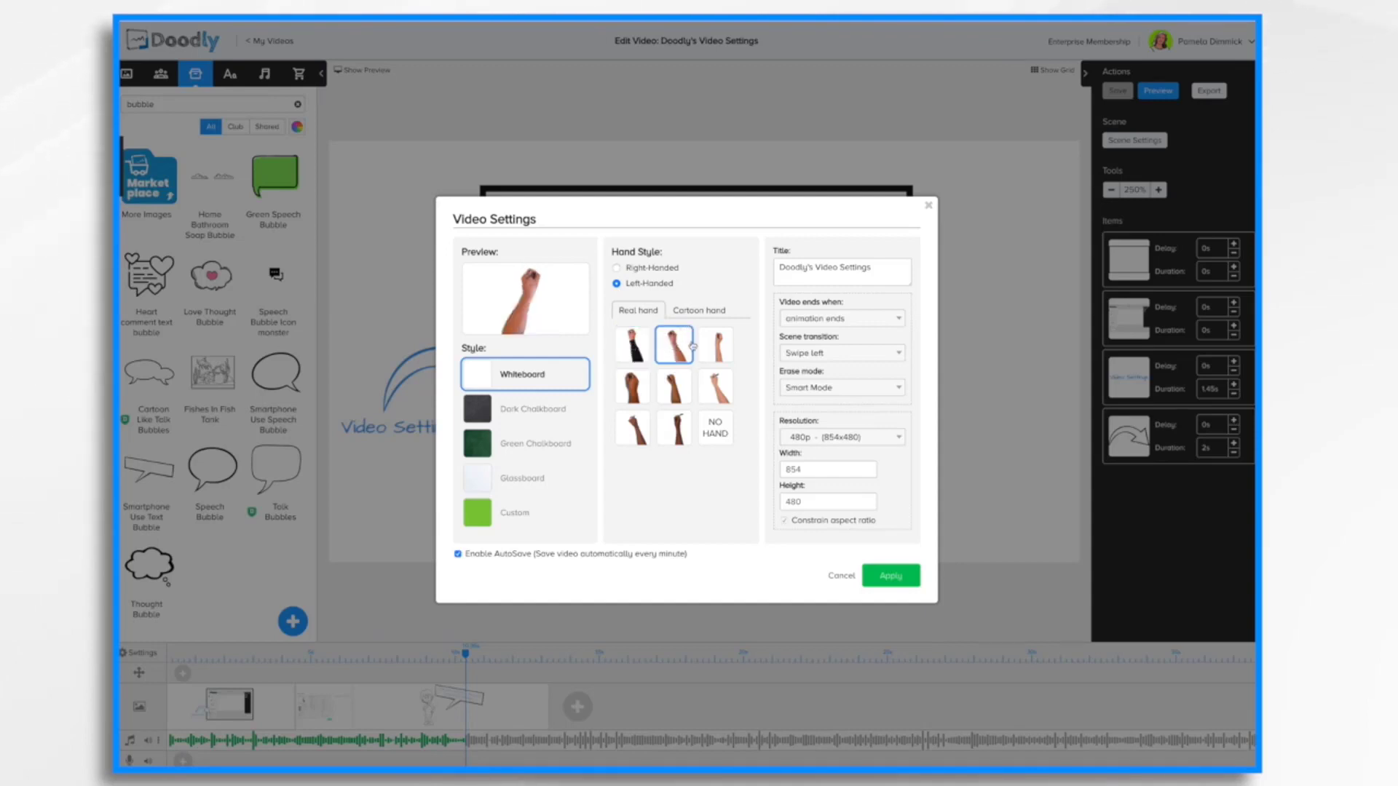
click(720, 353)
click(635, 393)
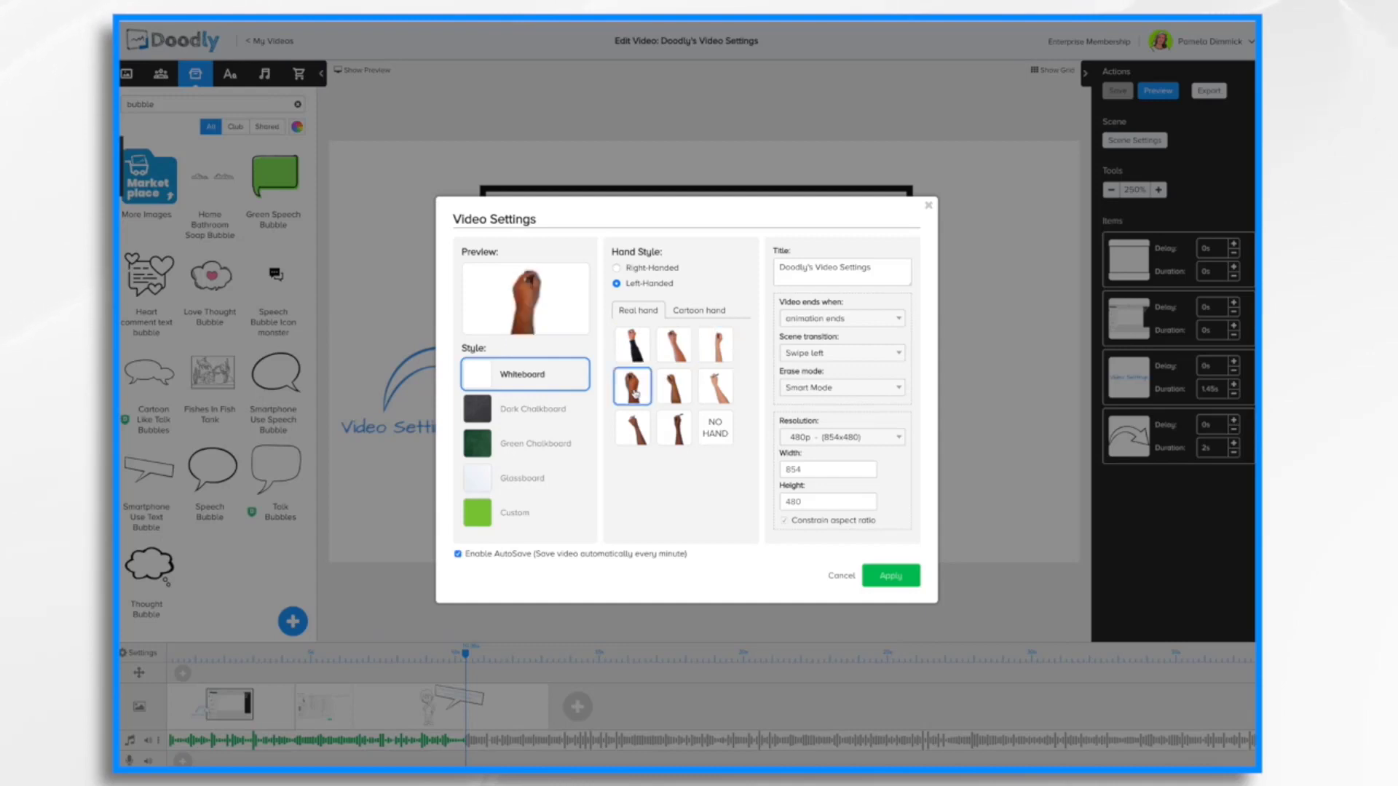
click(674, 386)
click(717, 393)
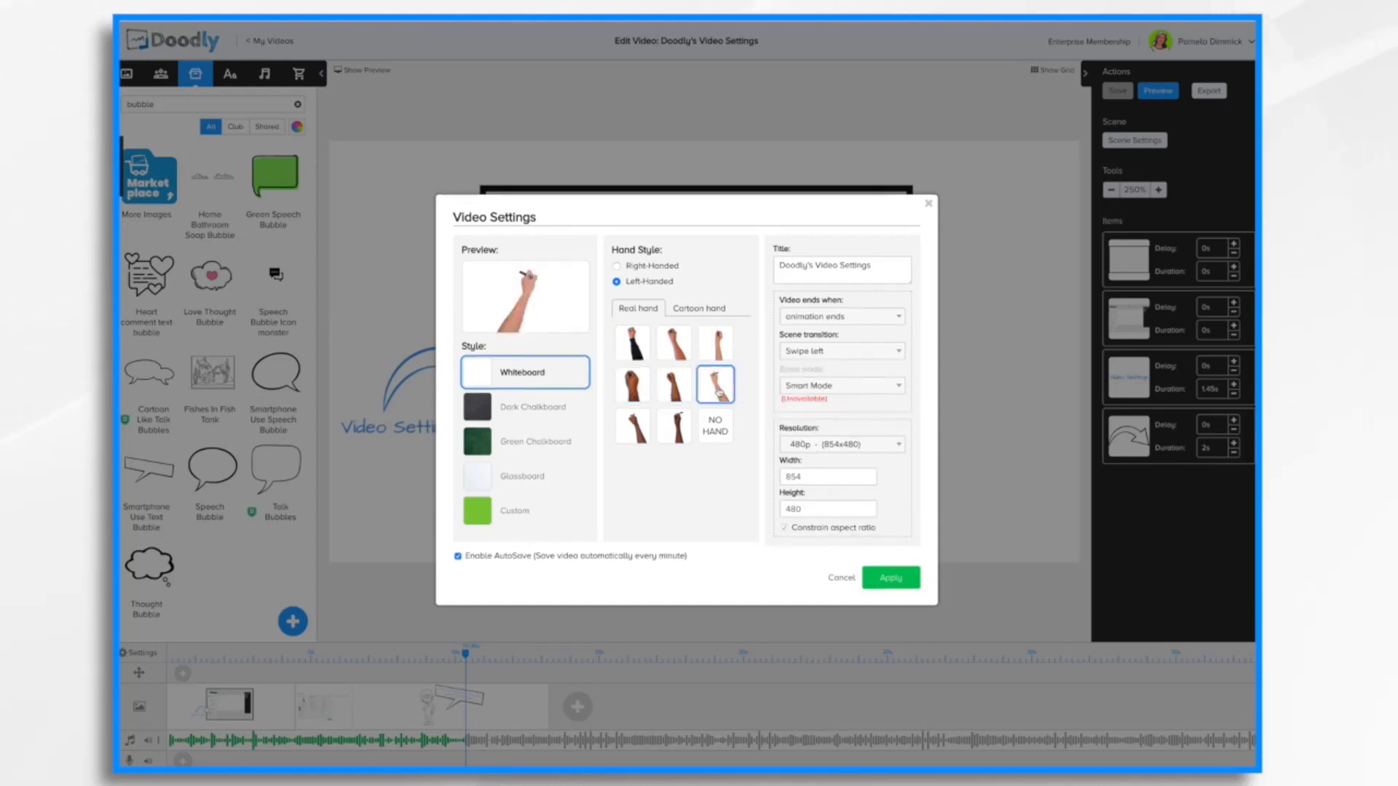
click(633, 426)
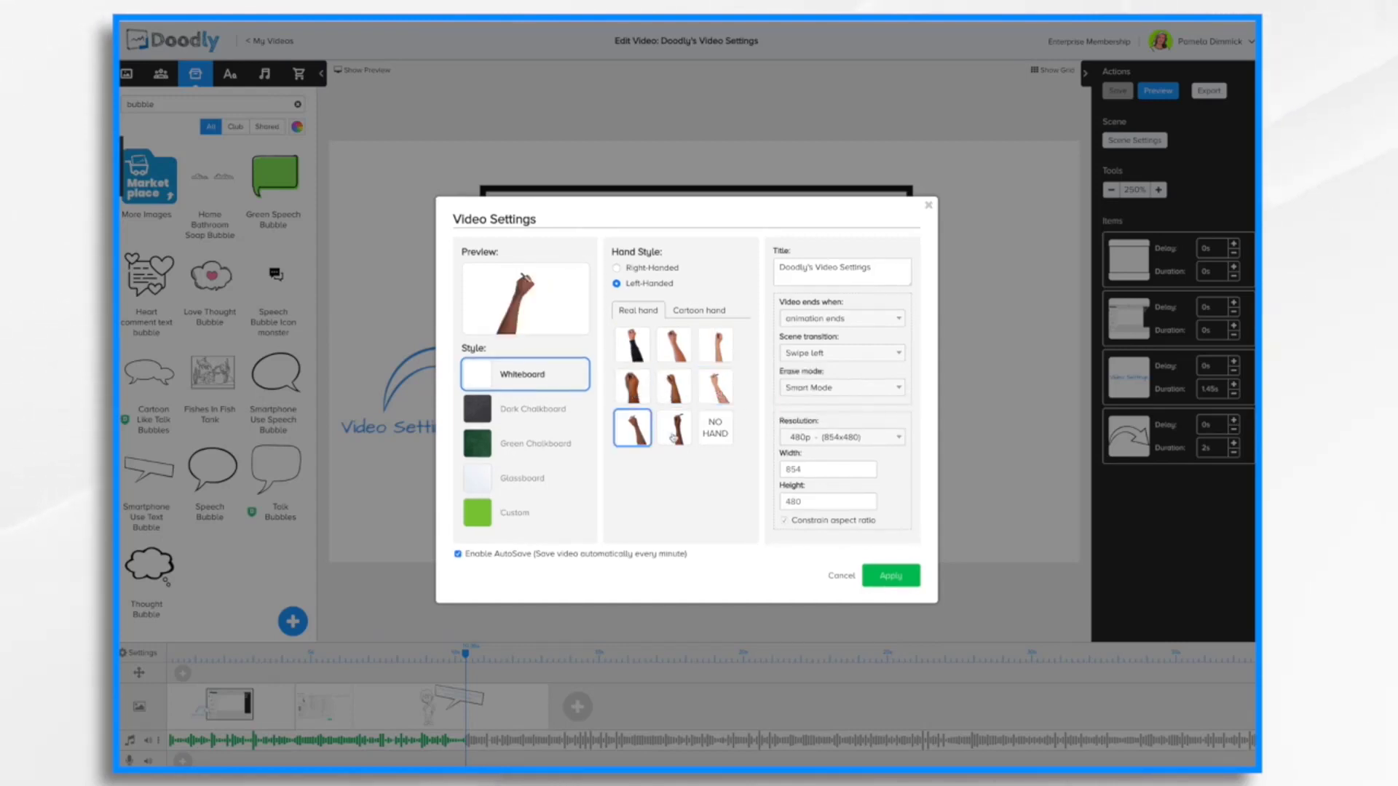
click(664, 436)
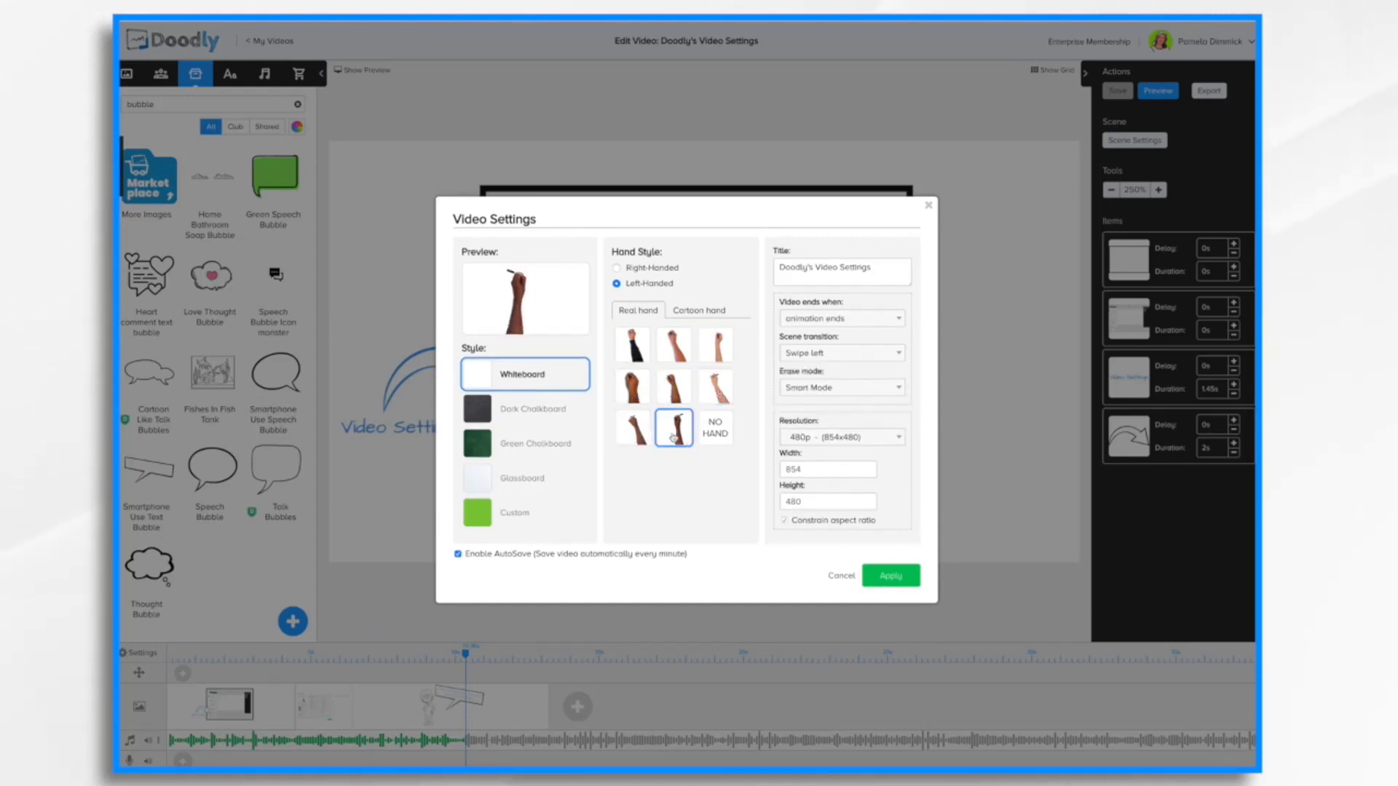
click(721, 432)
click(633, 392)
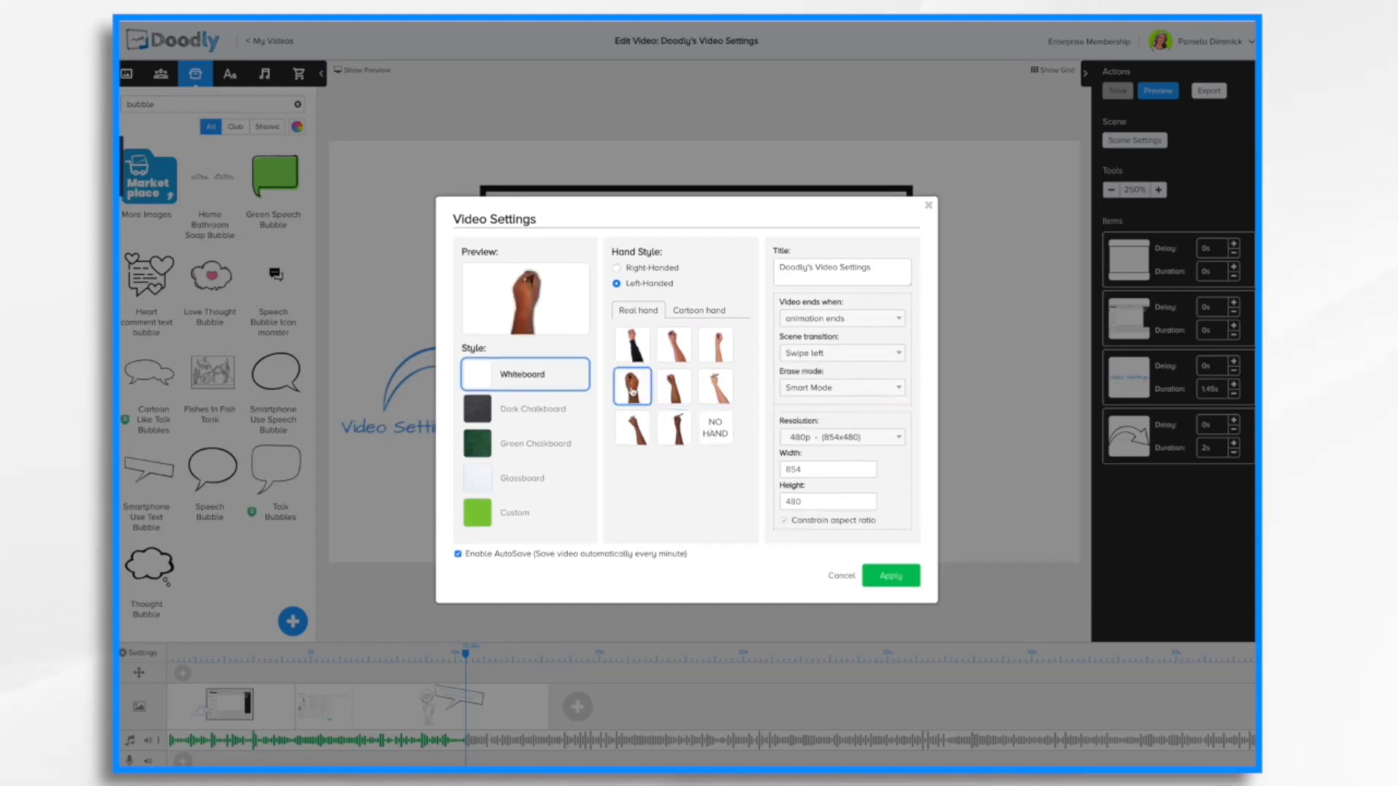
click(716, 343)
click(641, 356)
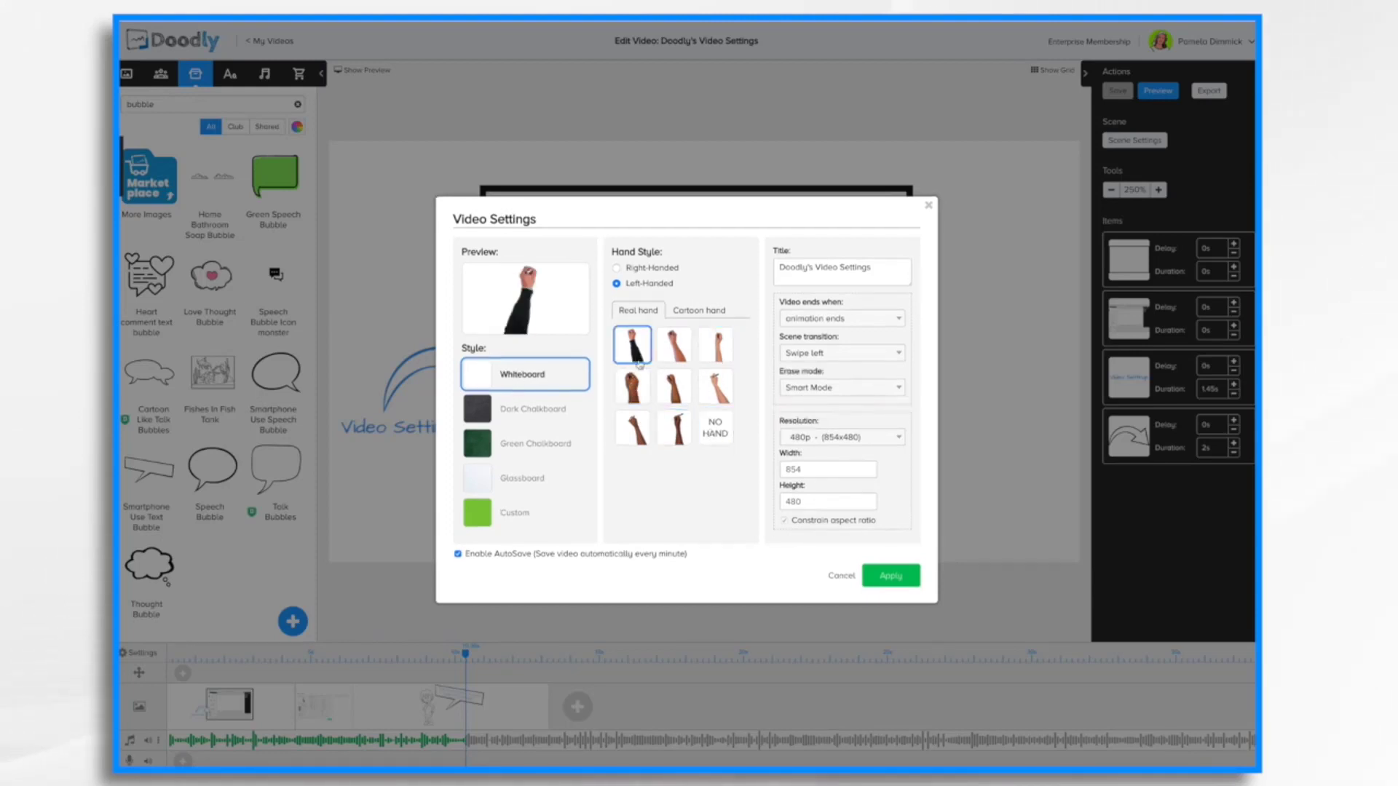
click(639, 395)
click(643, 433)
click(671, 437)
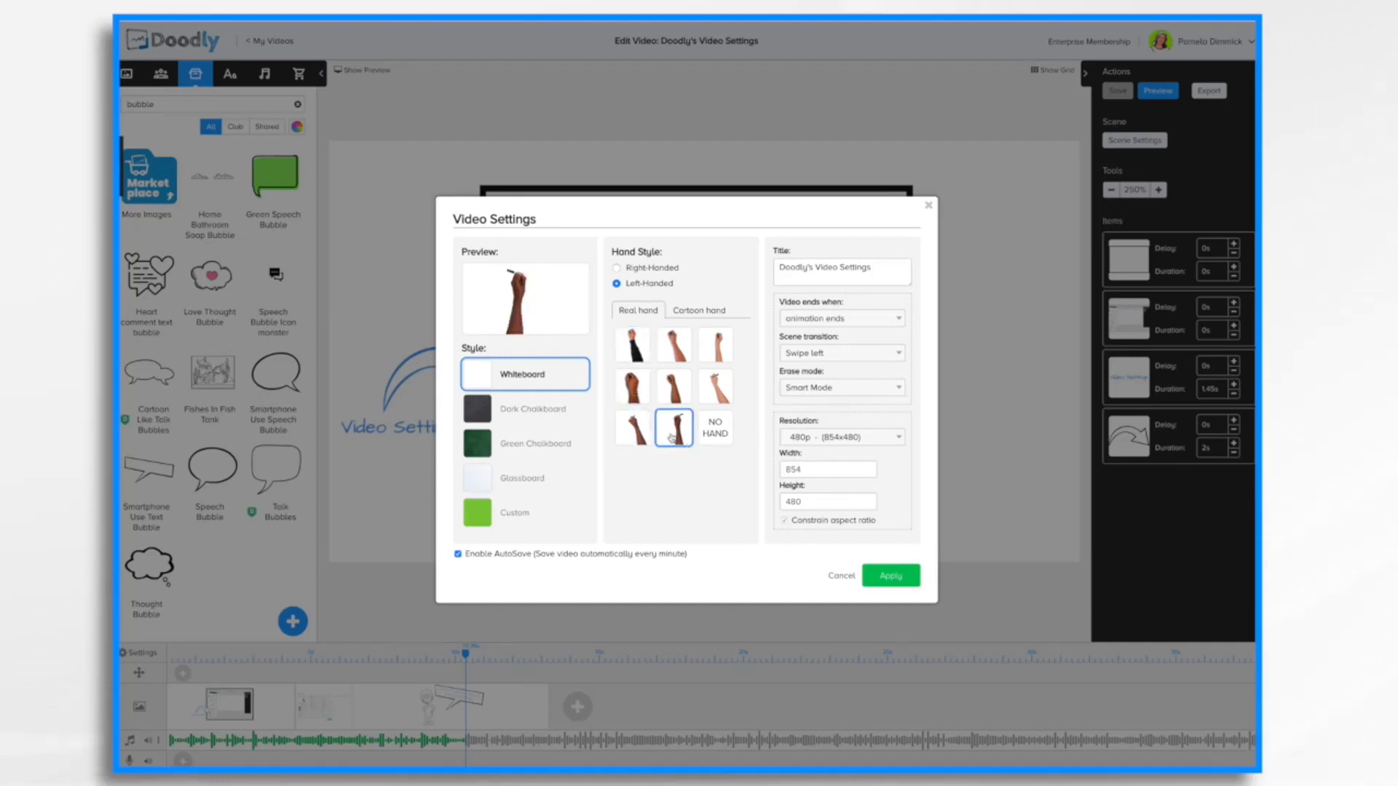
Step: Compare the real hands offered with the Dark Chalkboard, Green Chalkboard, Glassboard and Custom styles, and try No Hand with the Whiteboard style
click(530, 412)
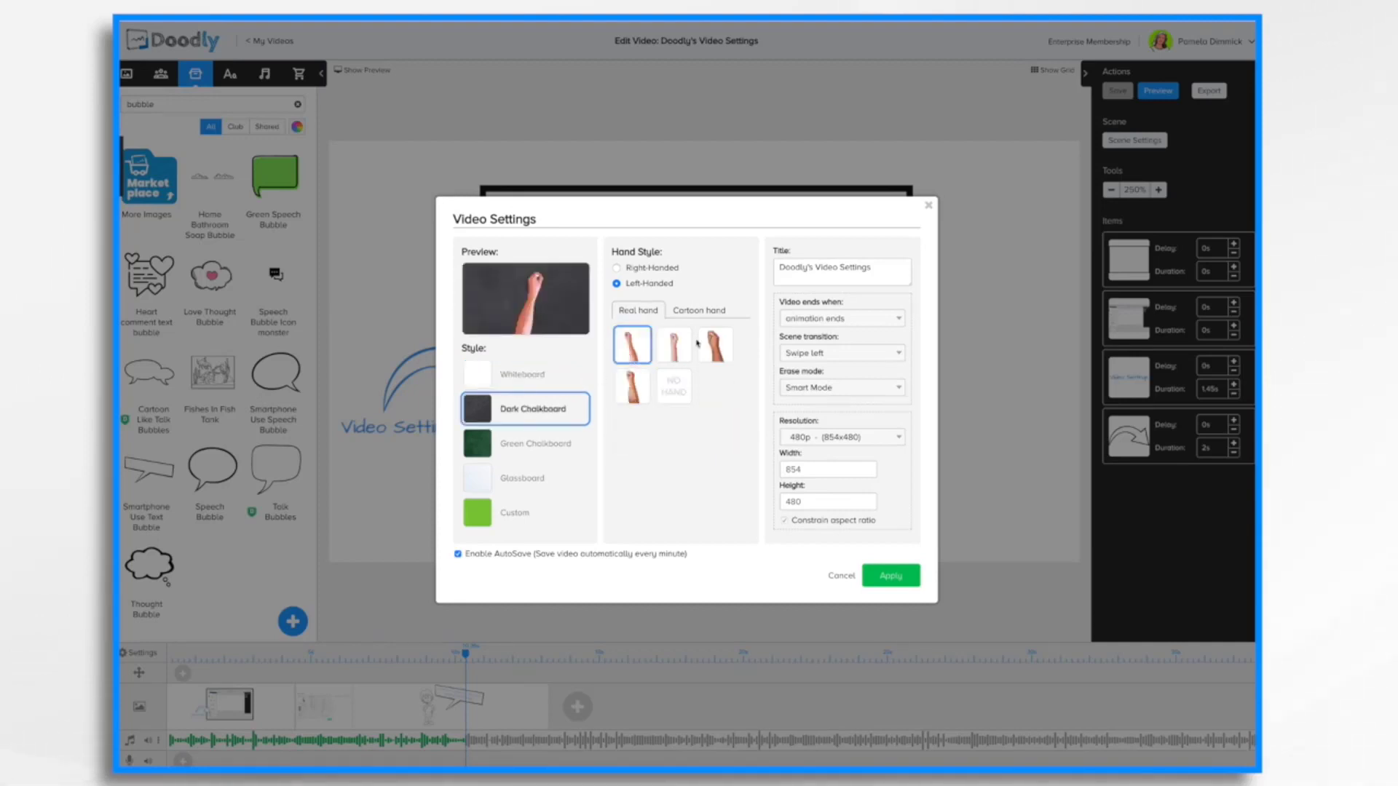
click(533, 446)
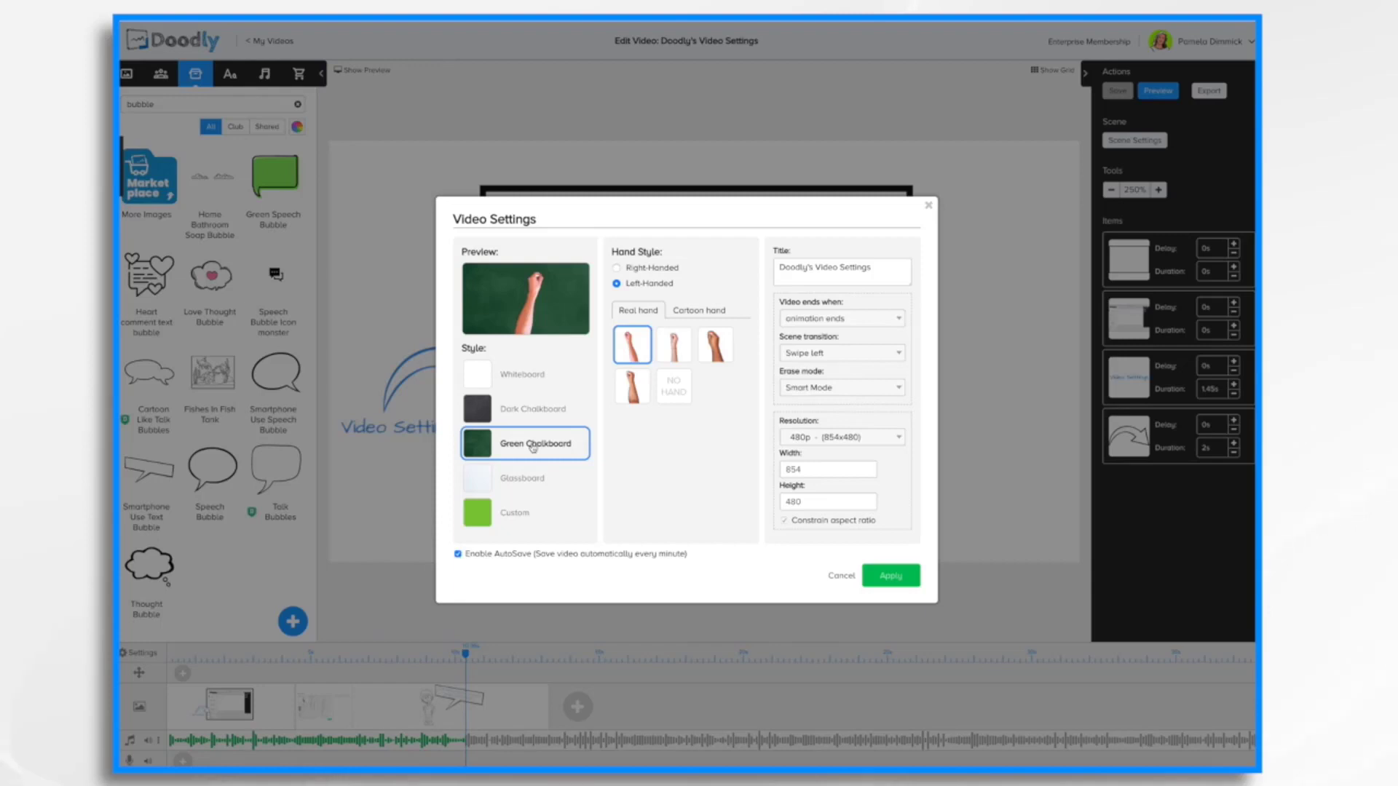
click(517, 480)
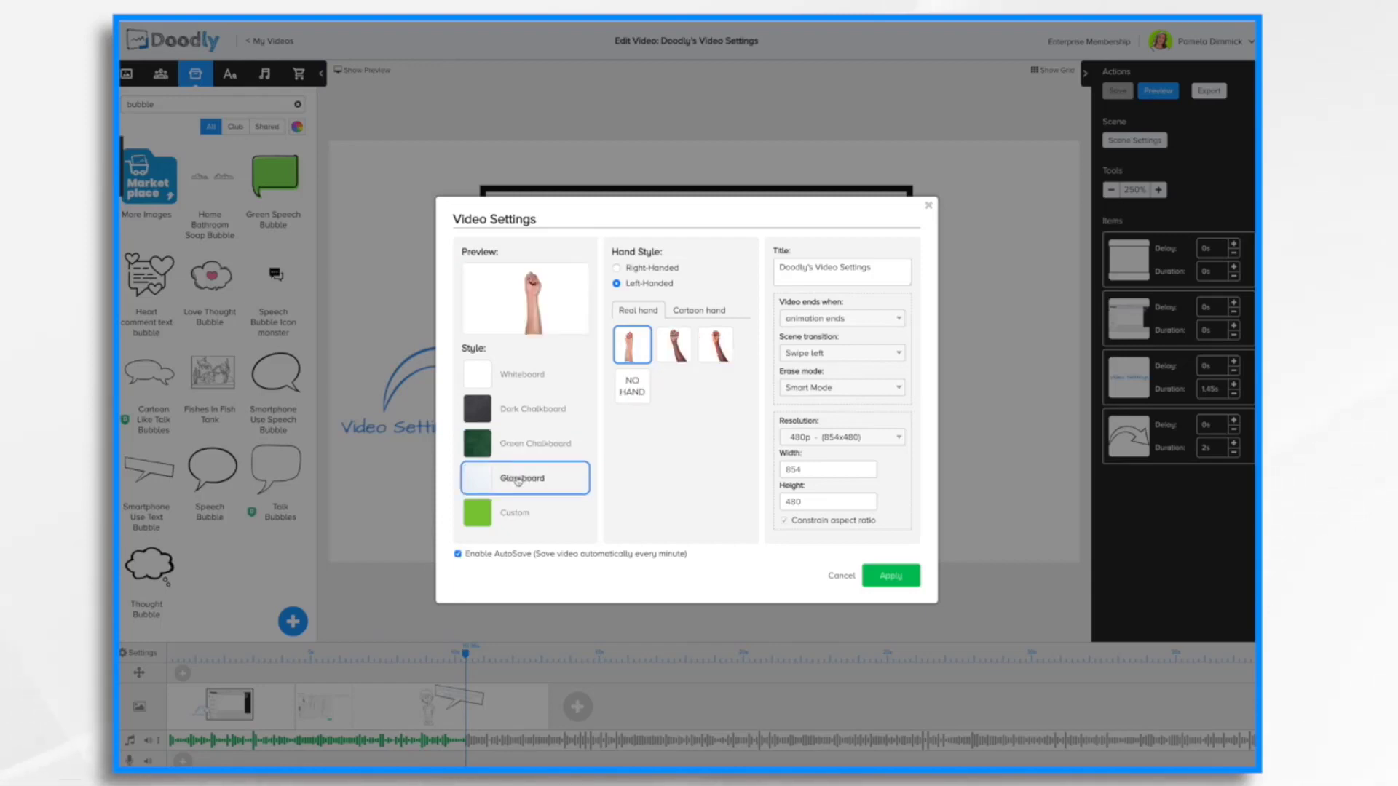
click(516, 515)
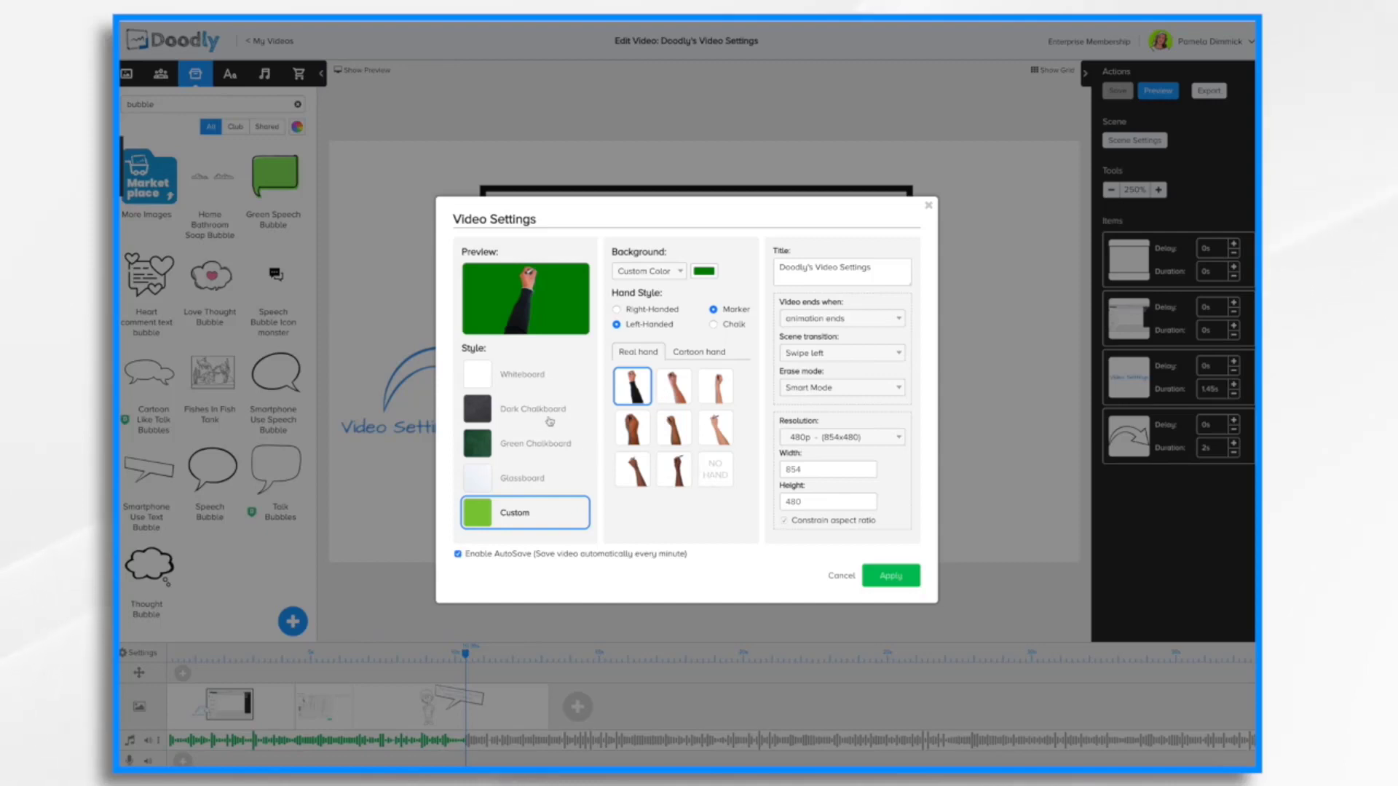
click(709, 474)
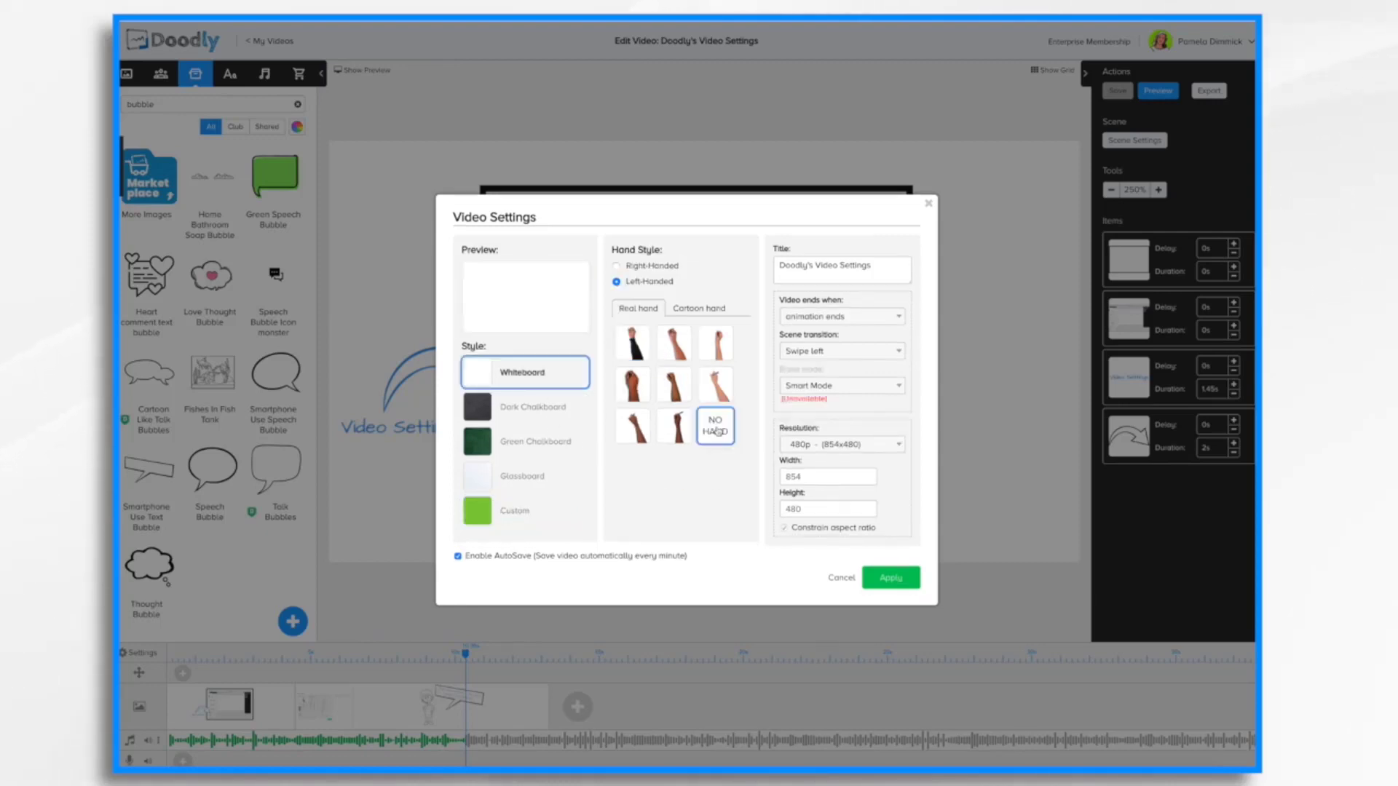
Step: Try the blue-, yellow- and red-sleeved cartoon hands and the No Hand option with the Whiteboard style
click(702, 309)
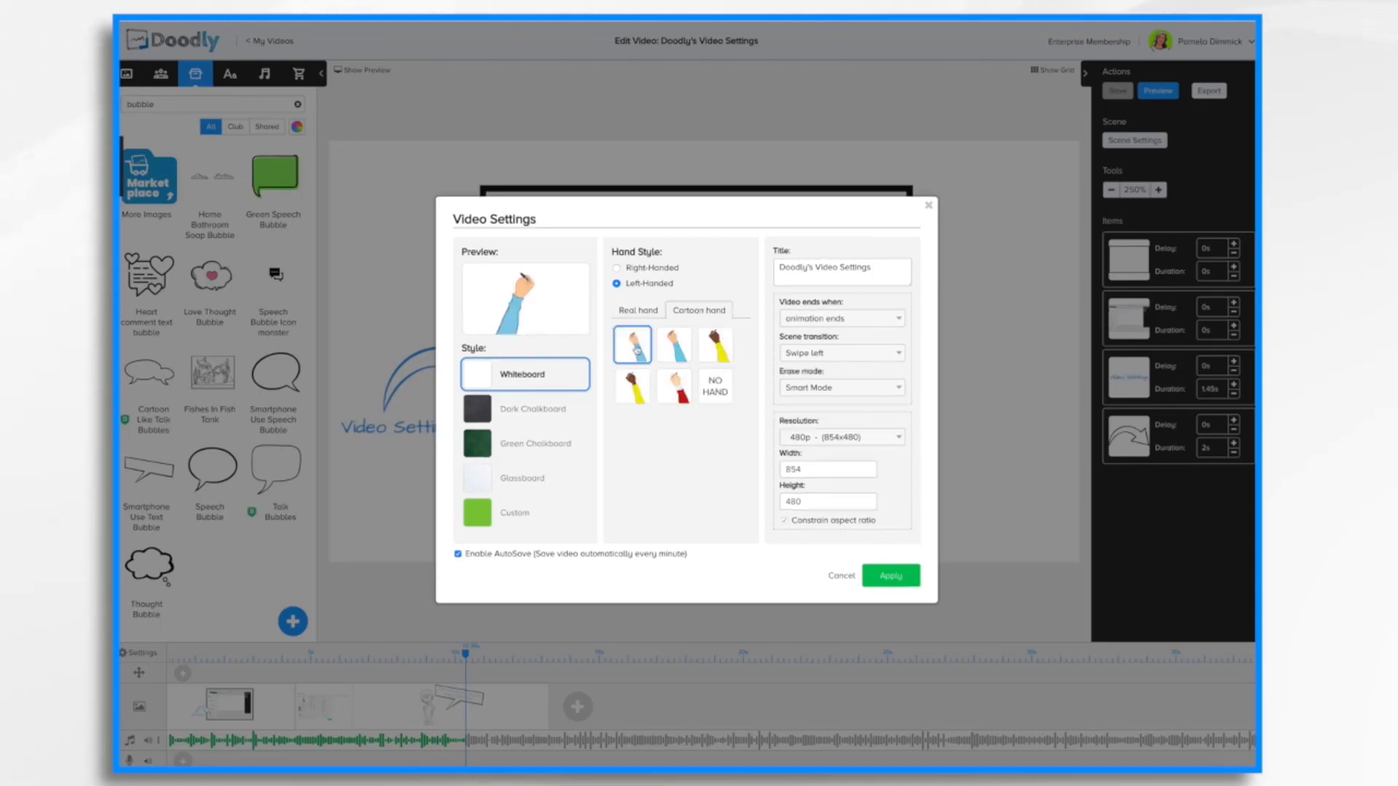
click(682, 355)
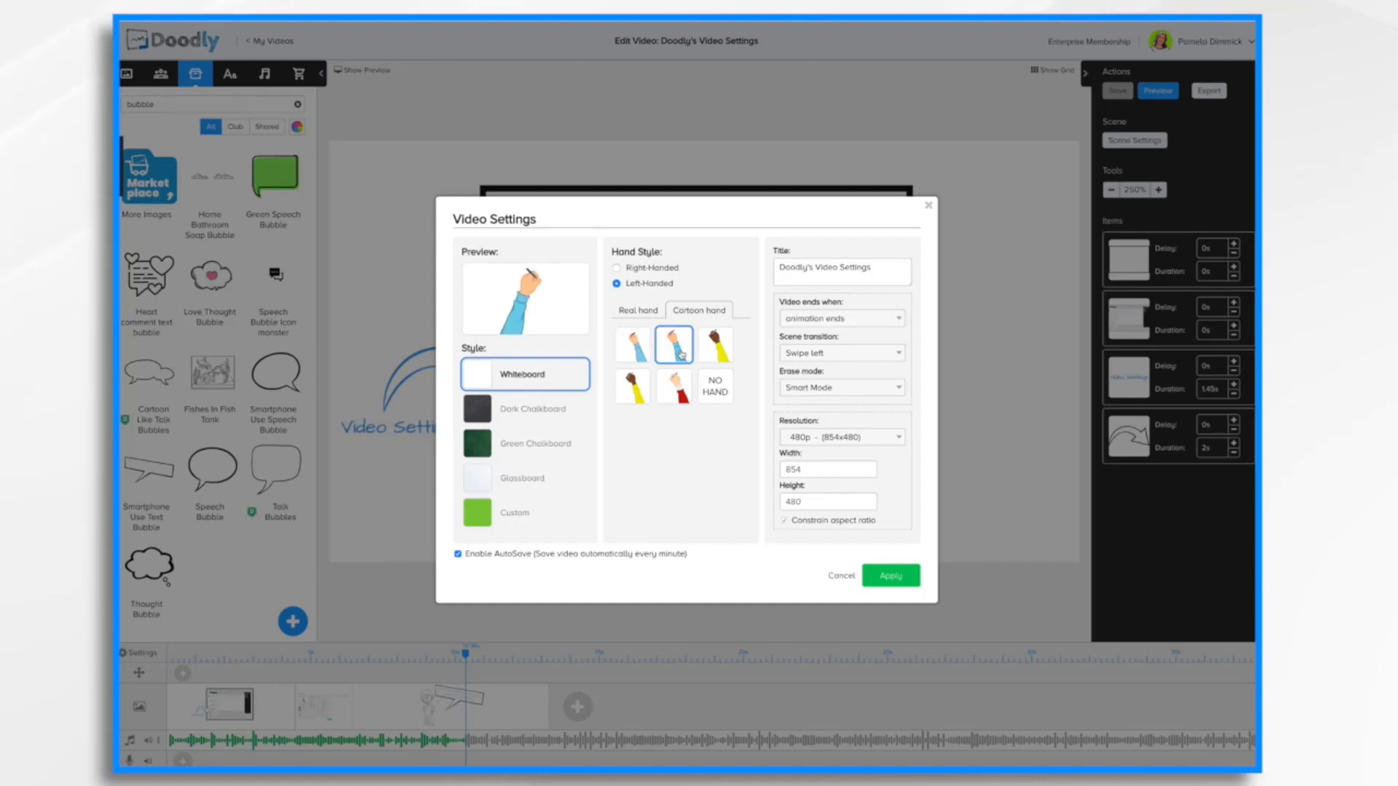
click(720, 357)
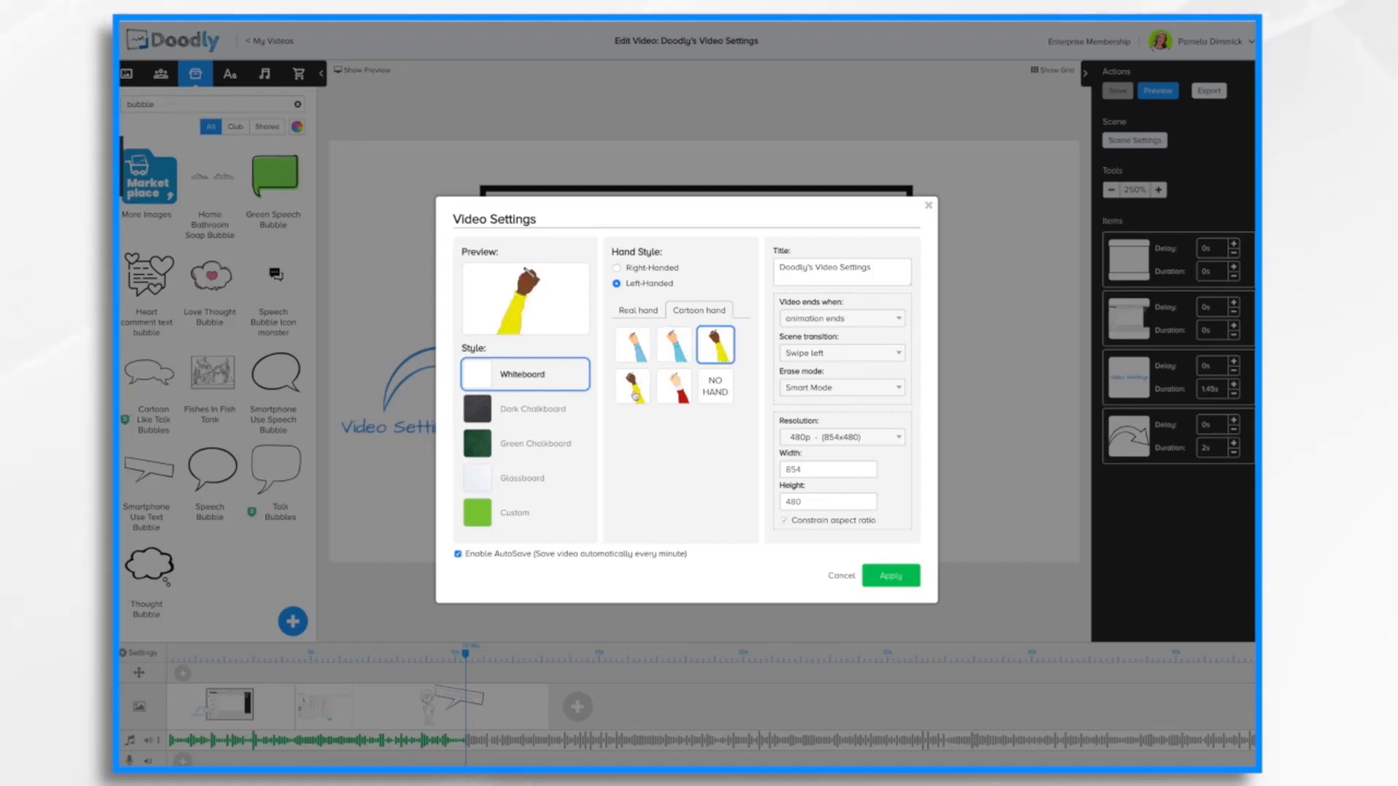
click(635, 395)
click(674, 386)
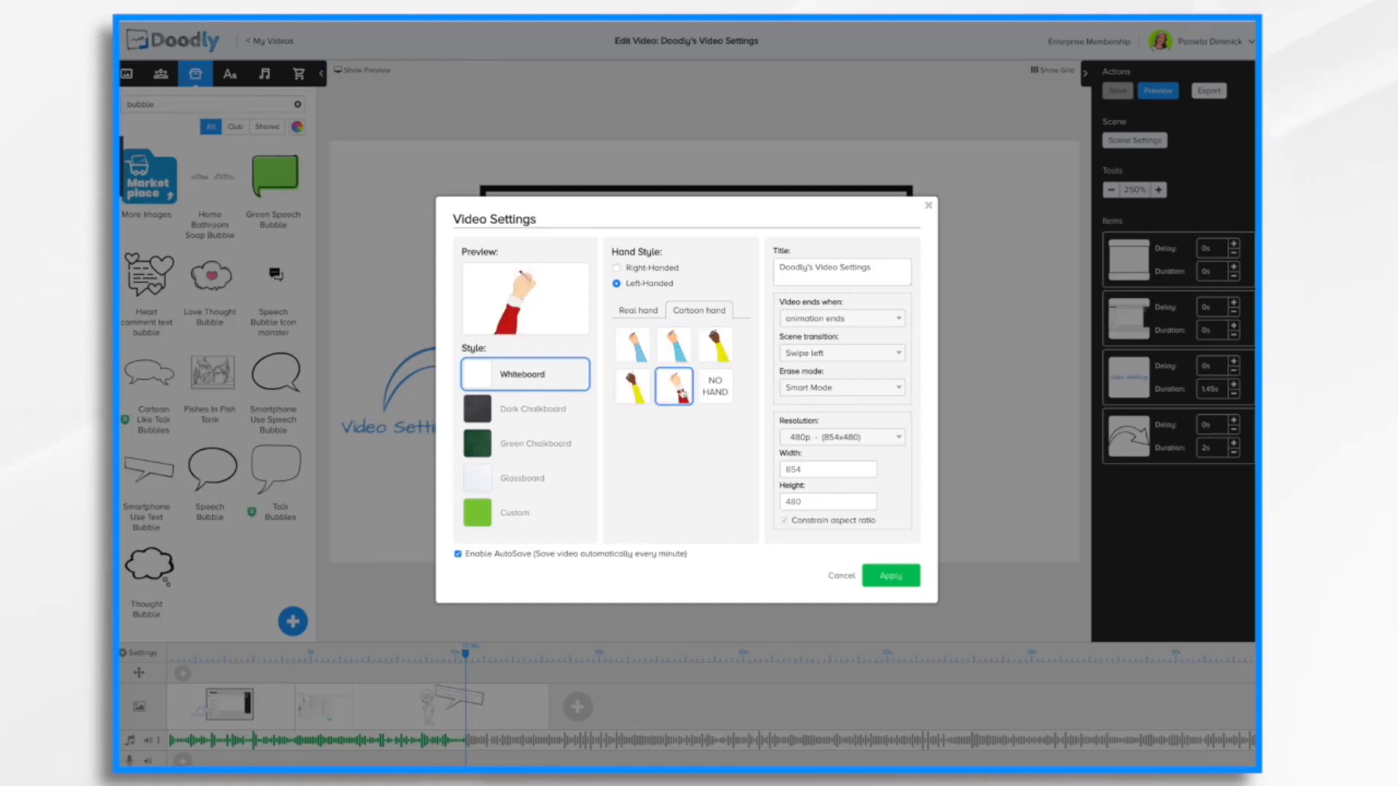
click(714, 389)
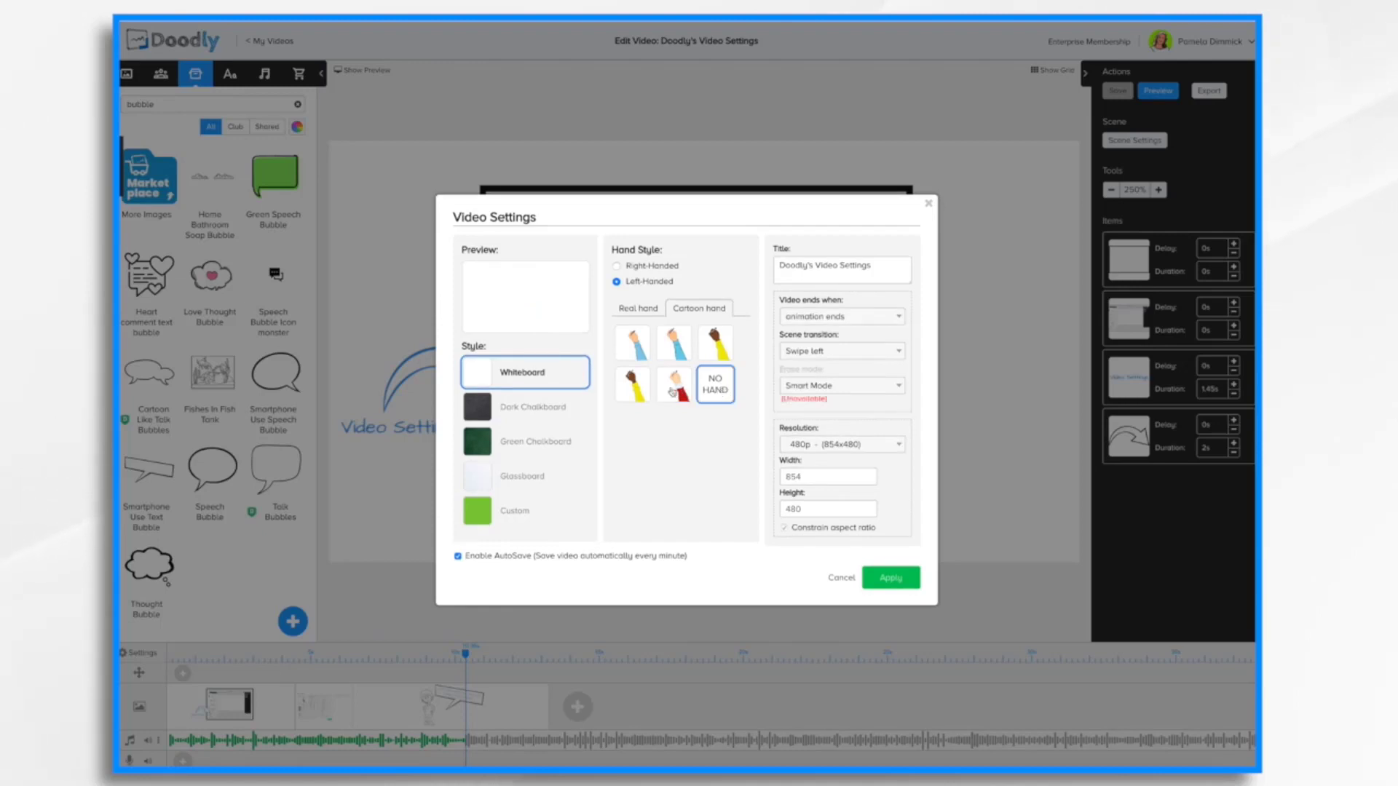
click(665, 392)
Step: Compare the Dark Chalkboard and Green Chalkboard styles, and pick the cartoon hands for Dark Chalkboard
click(528, 412)
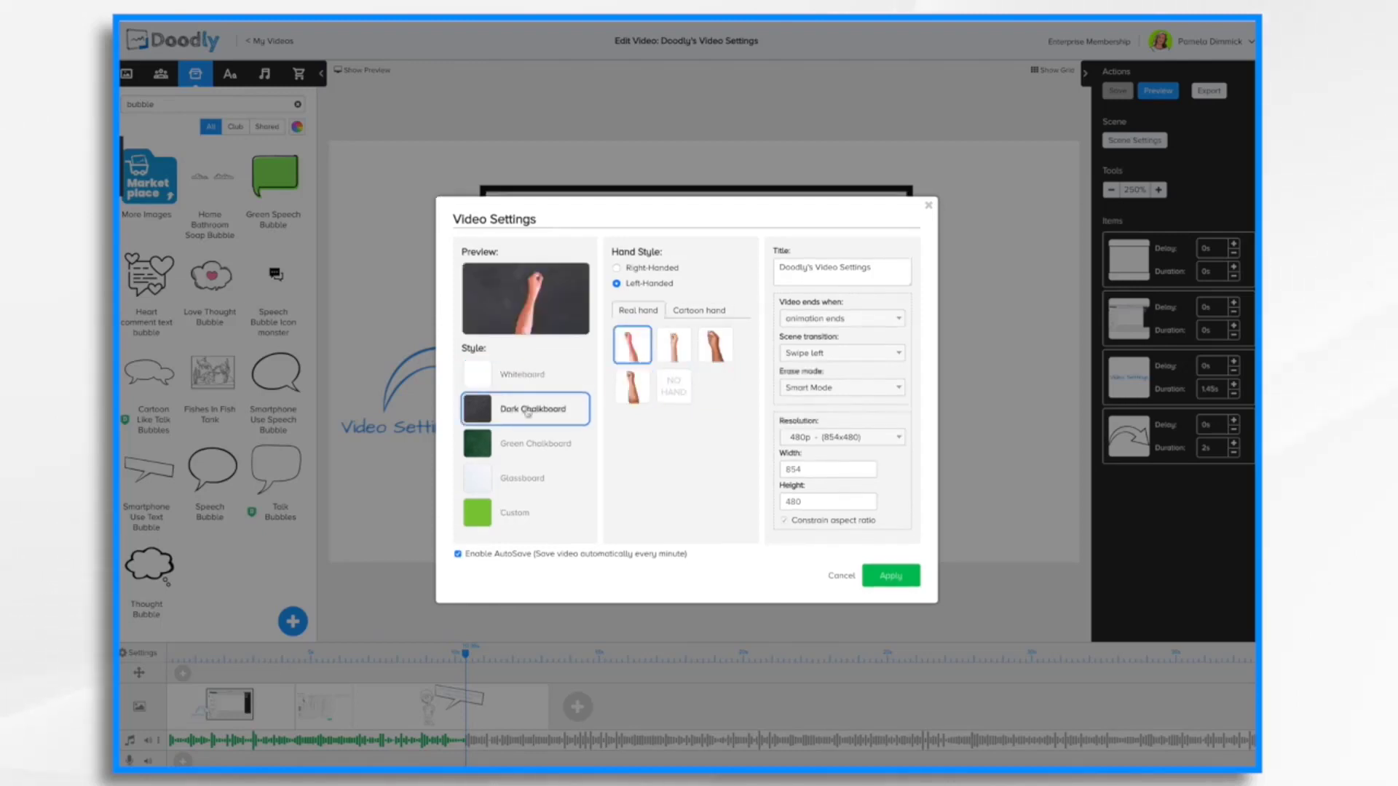
click(517, 447)
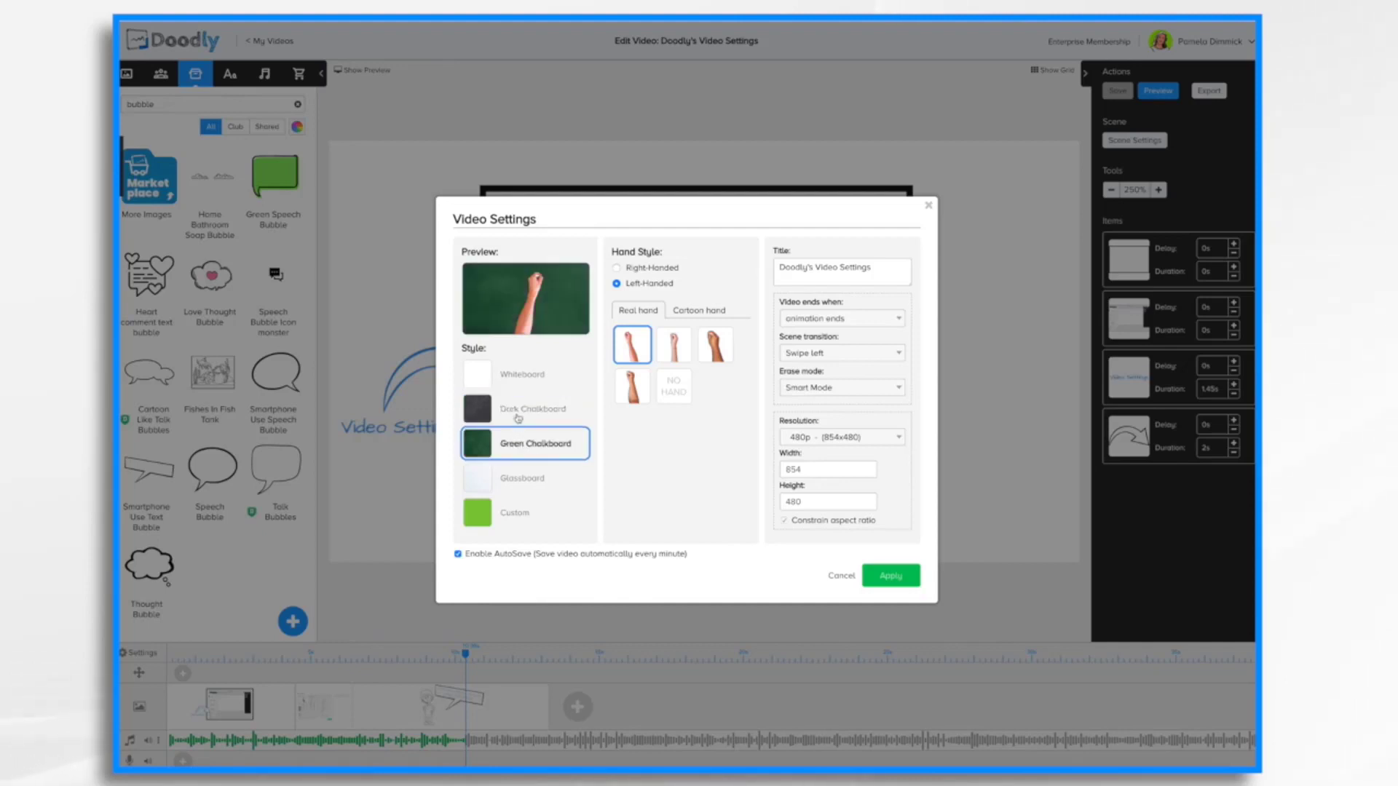
click(518, 418)
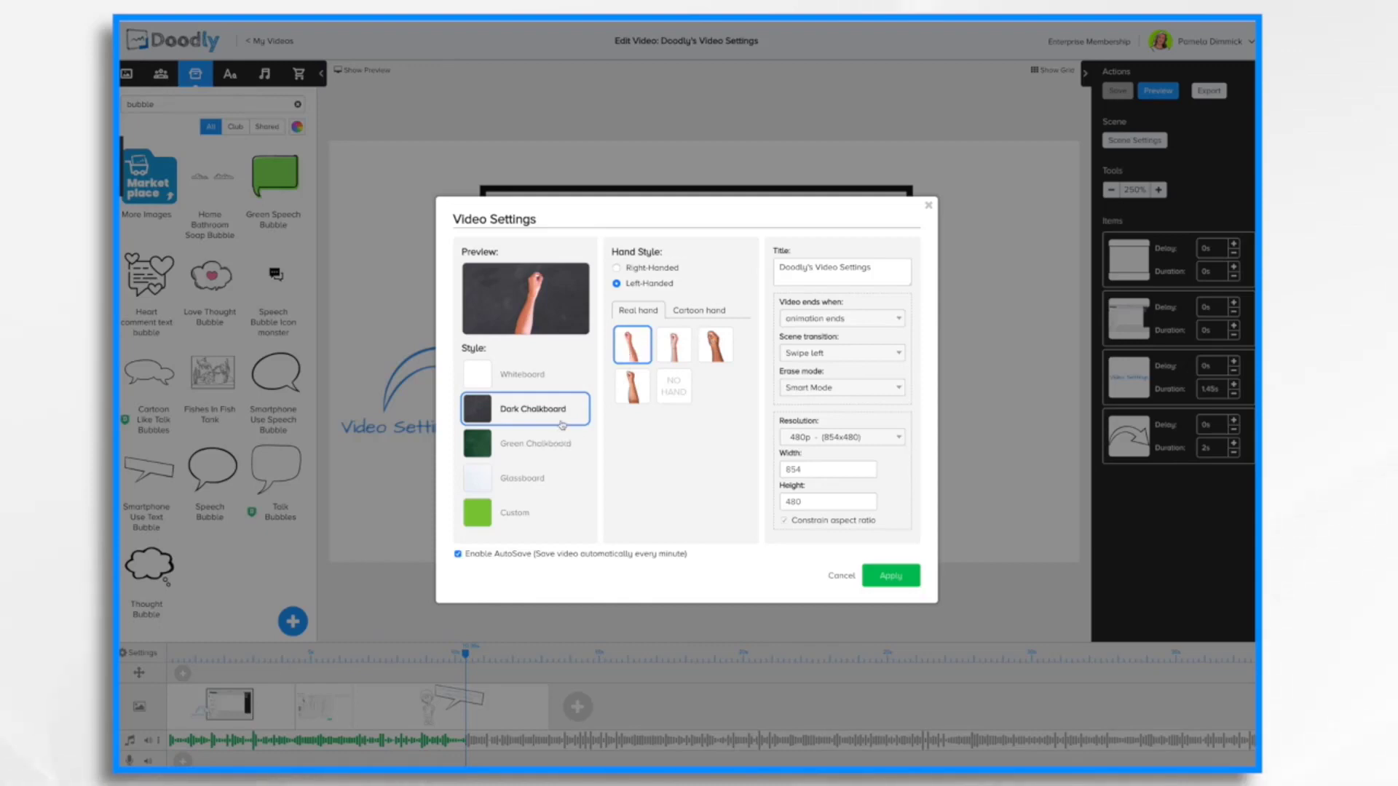
click(700, 311)
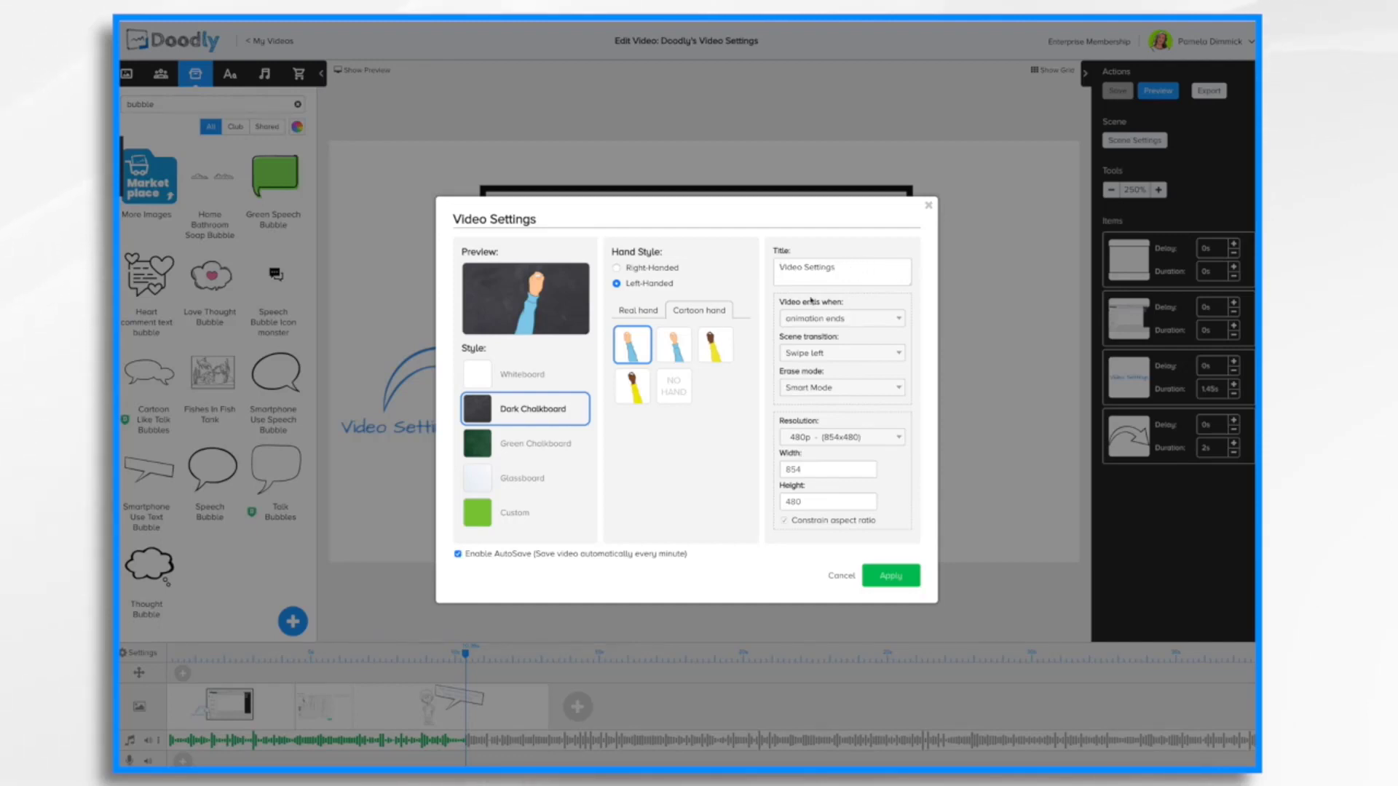
Step: Check the choices for when the video ends and close the video settings without applying the changes
click(876, 321)
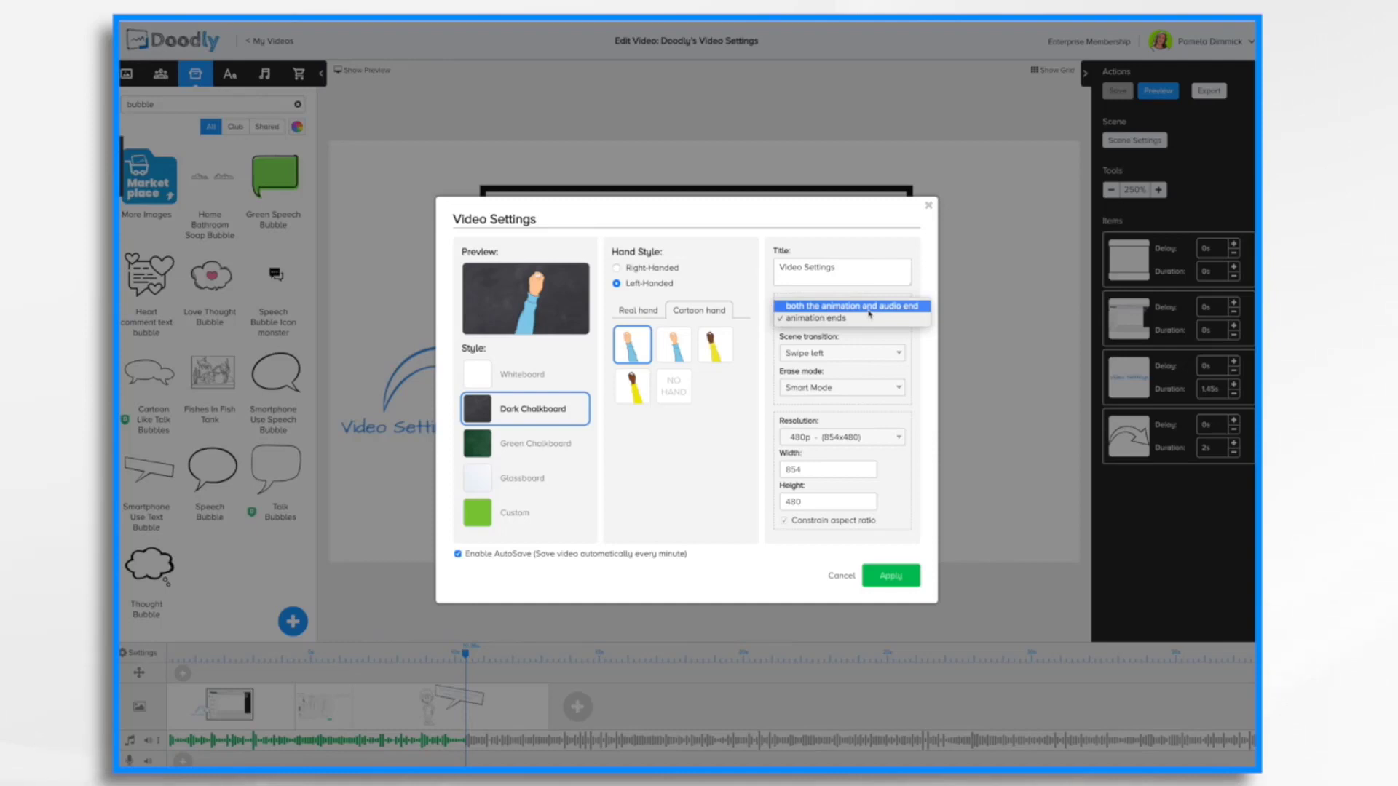
click(931, 210)
click(930, 208)
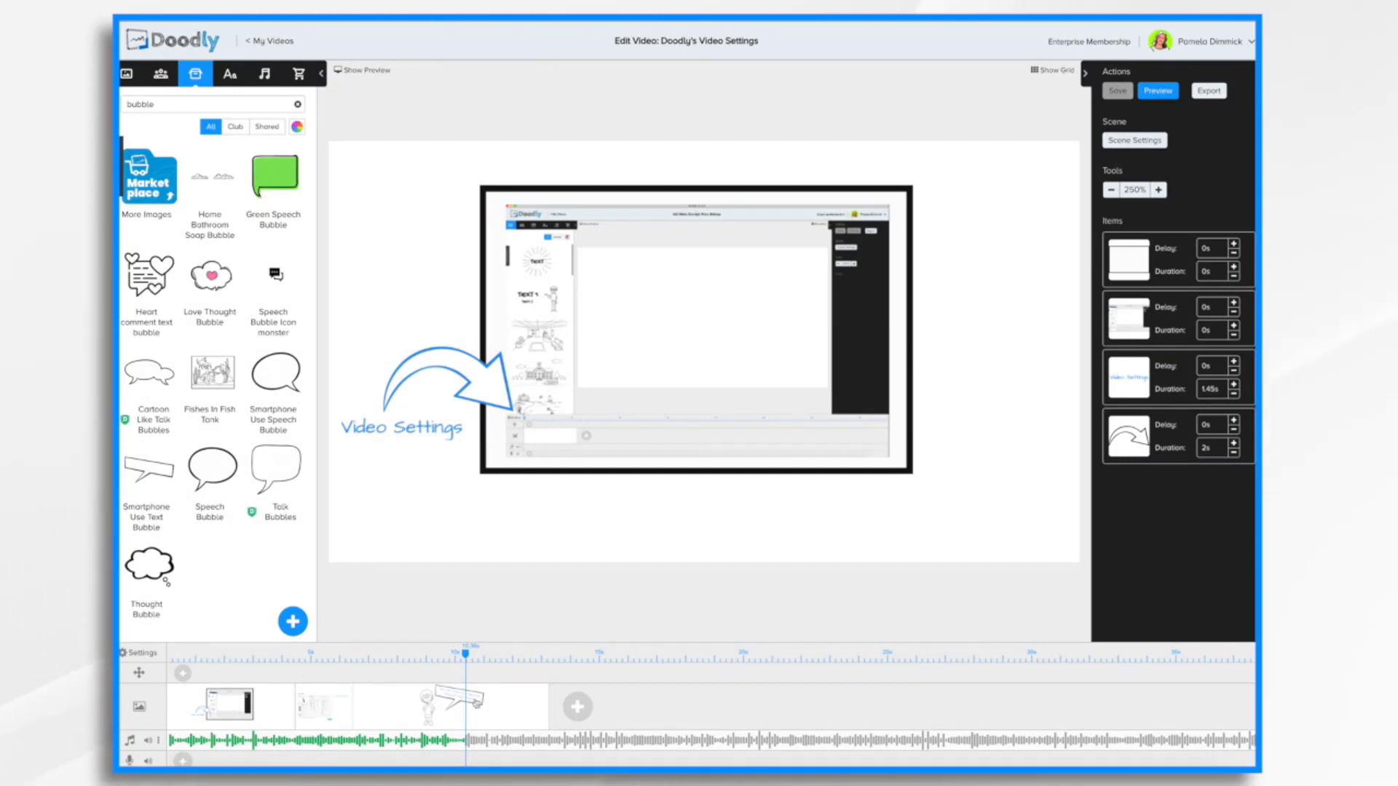
Step: Set the video to end when both the animation and audio end, previewing the video before and after
click(1158, 91)
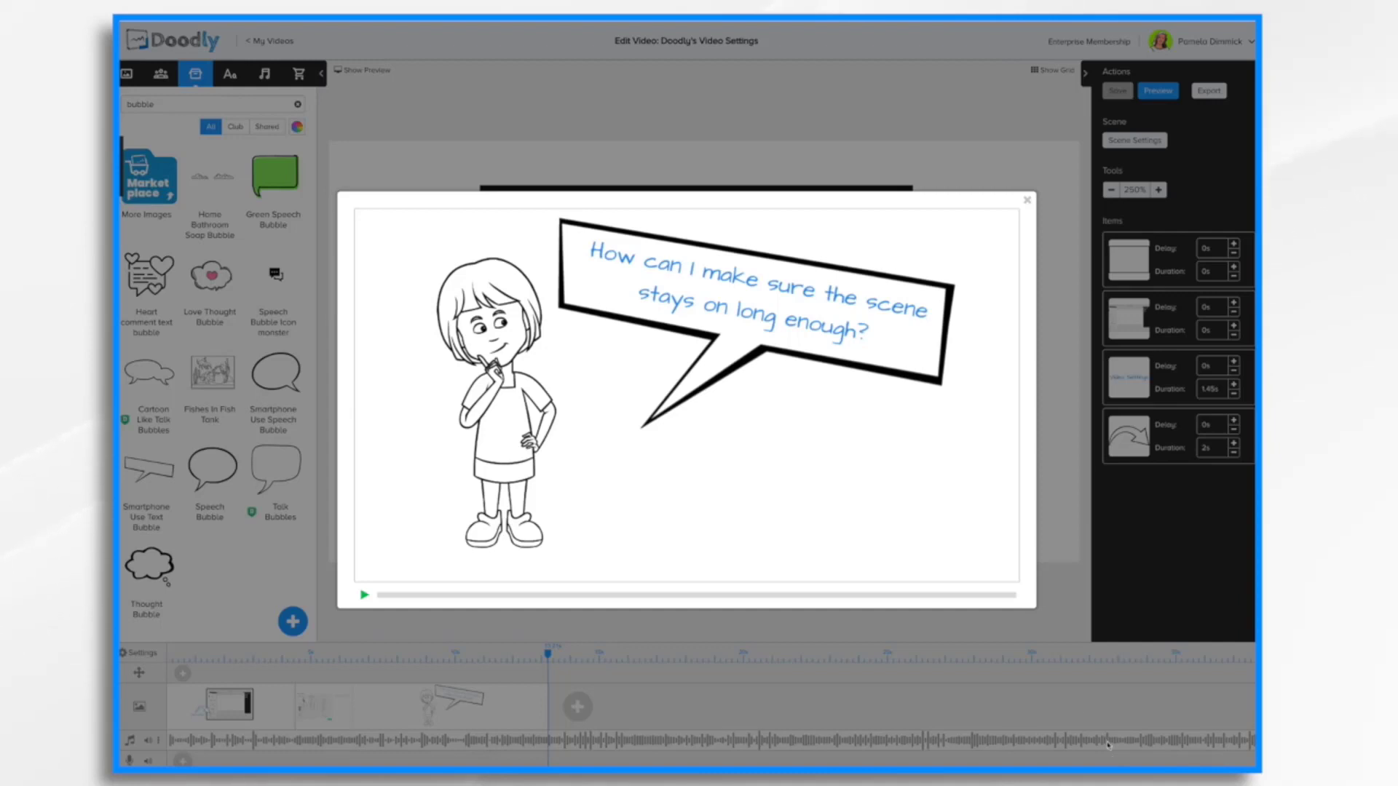
click(1027, 201)
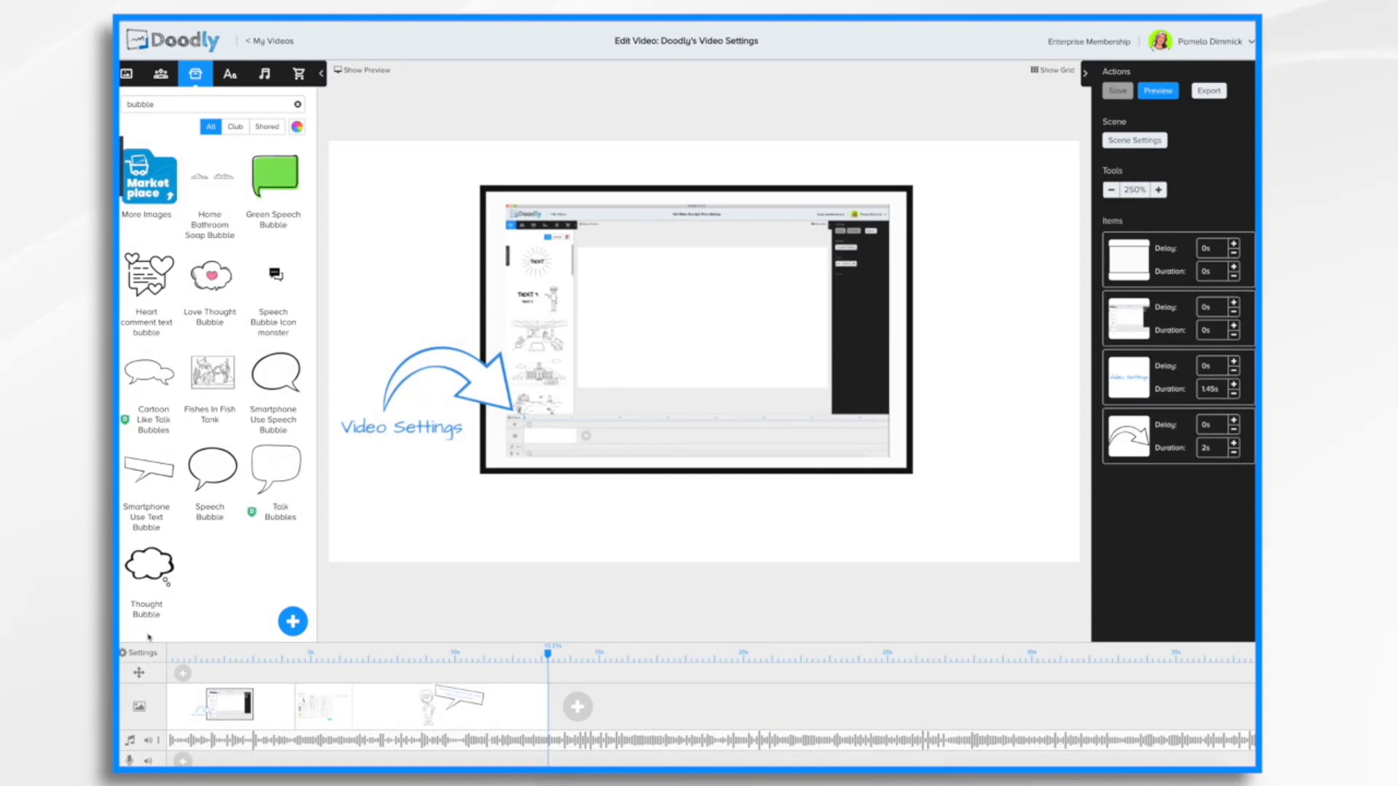
click(143, 653)
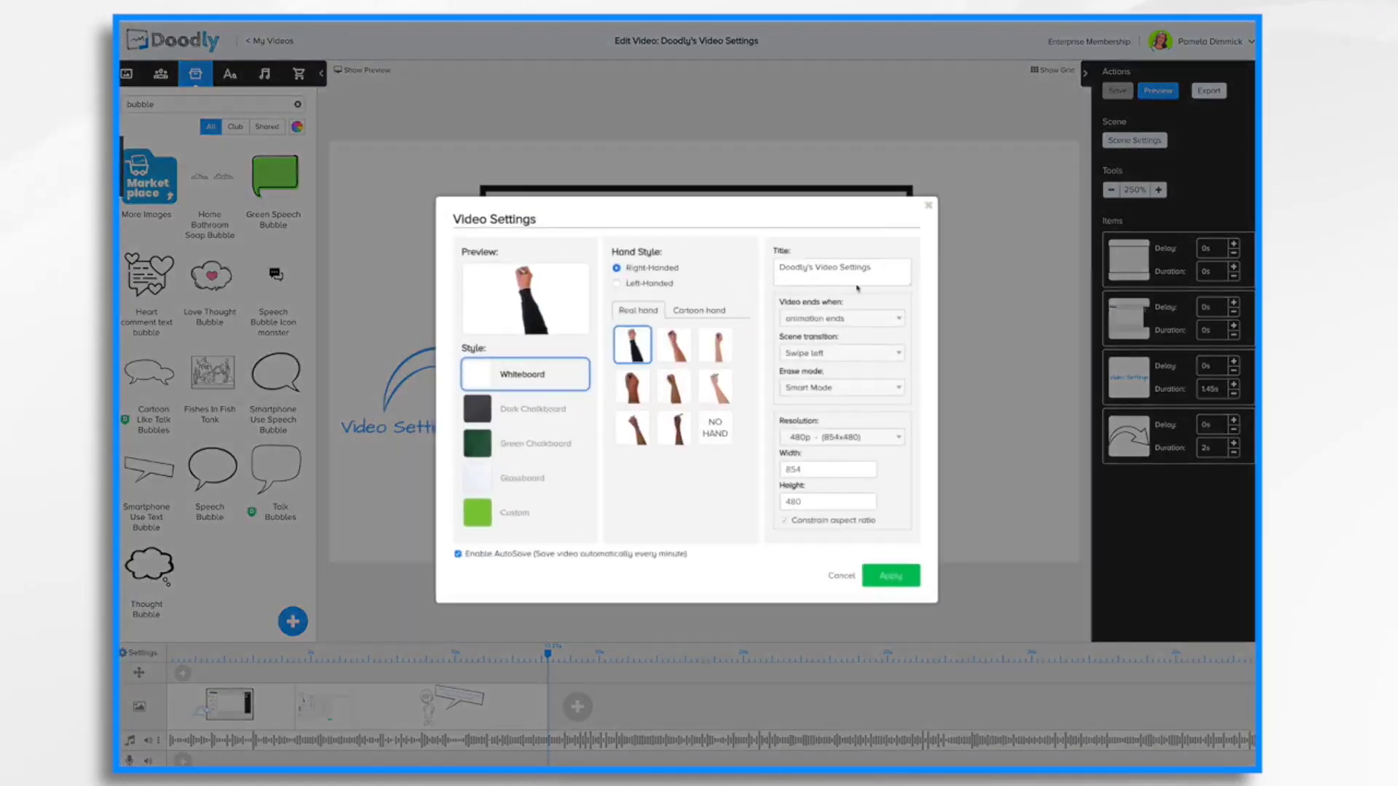
click(863, 321)
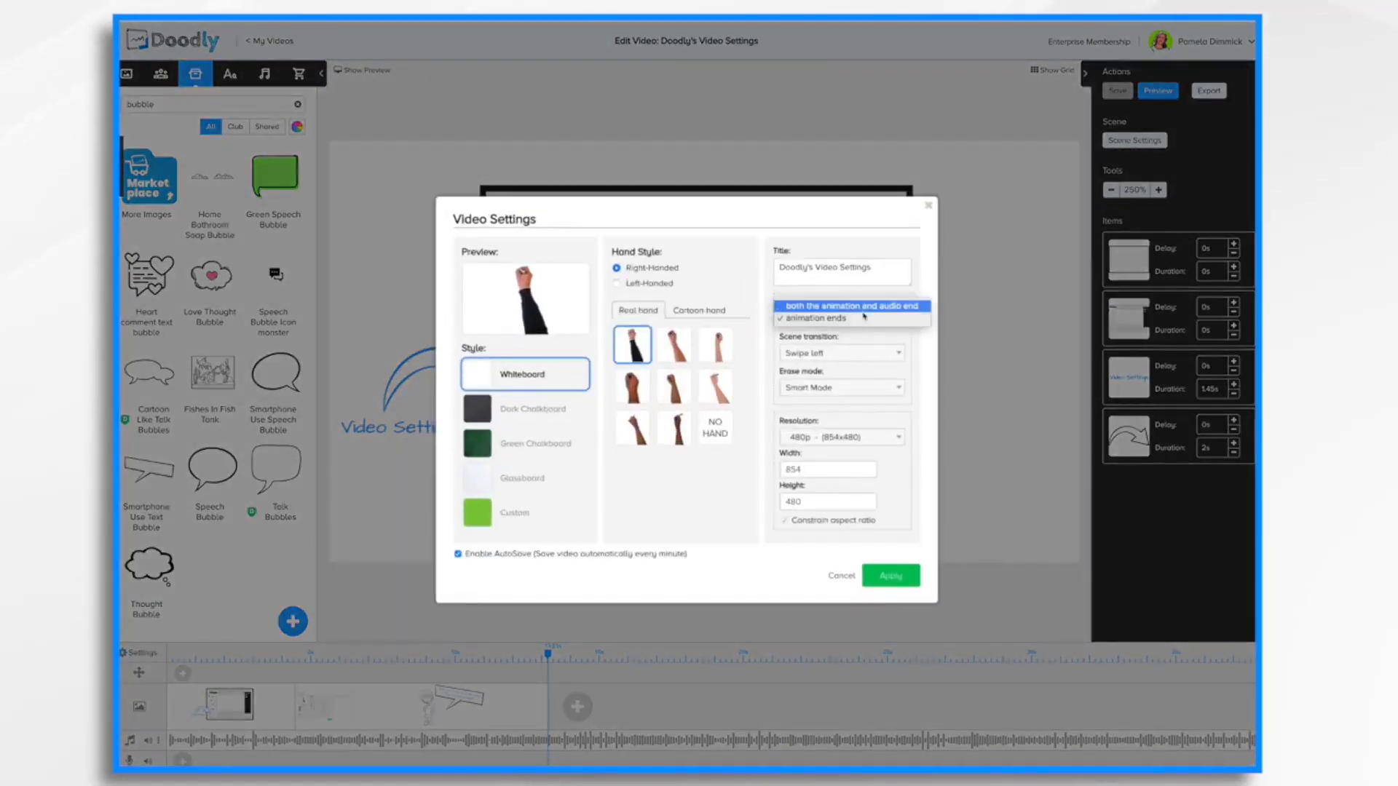
click(864, 309)
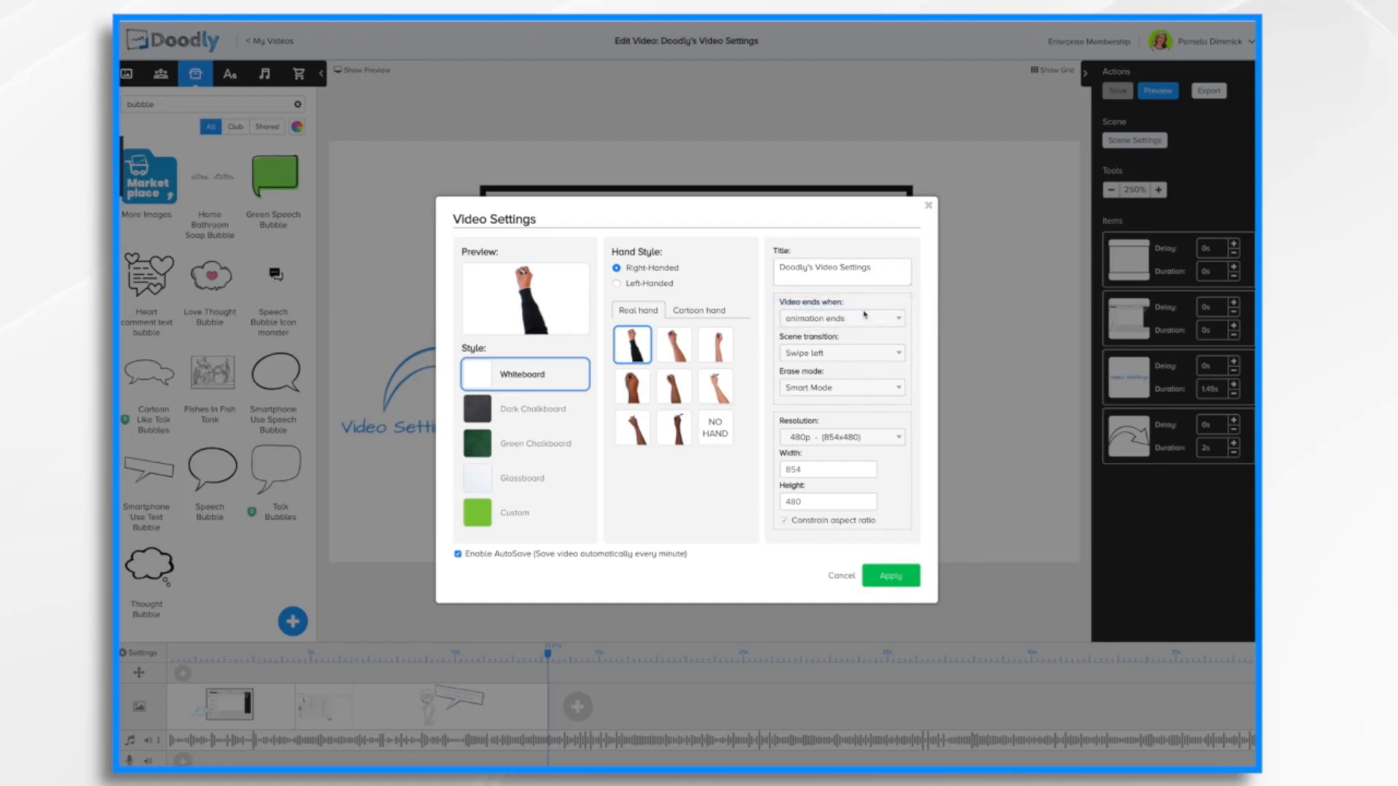
click(898, 582)
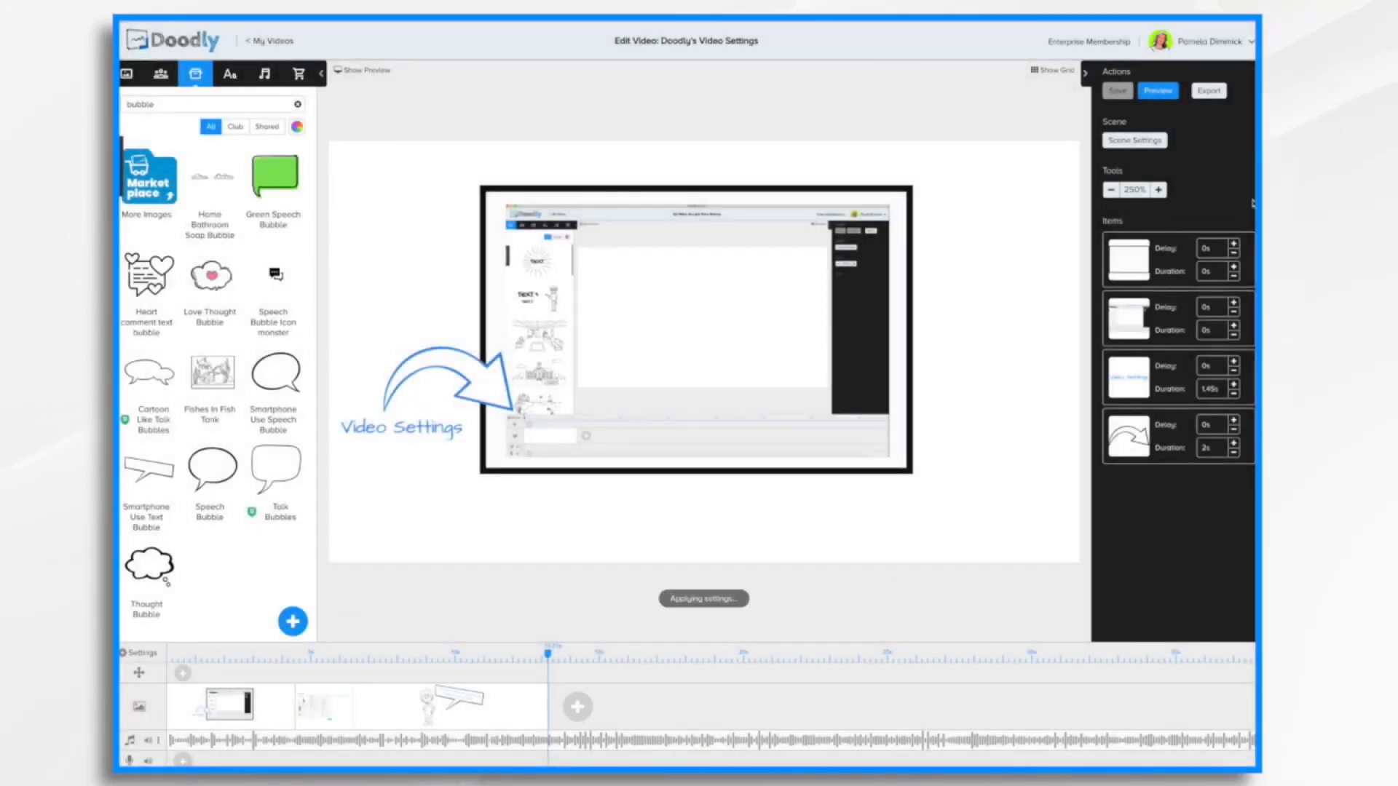
click(1158, 90)
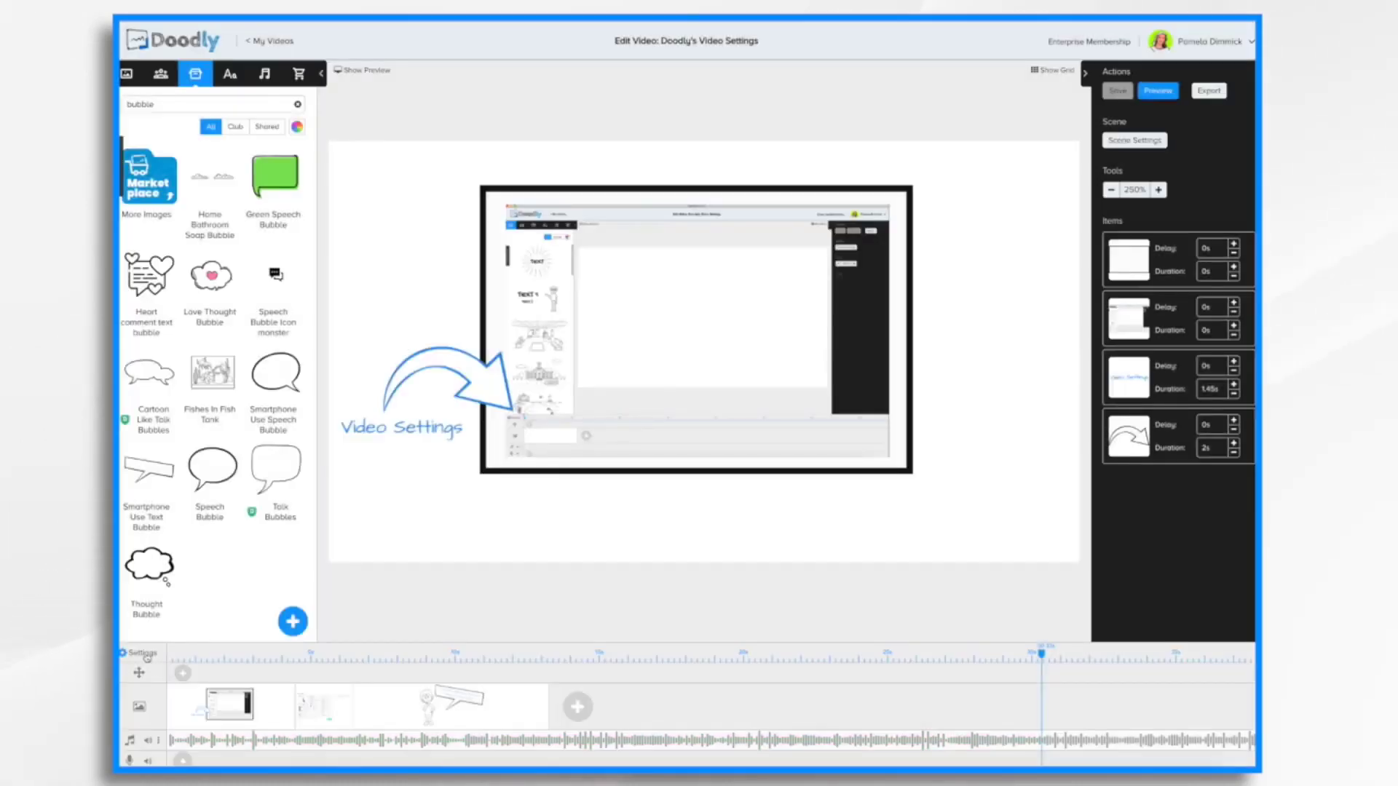
Step: Set the video to end when the animation ends, apply the settings and preview the video
click(146, 655)
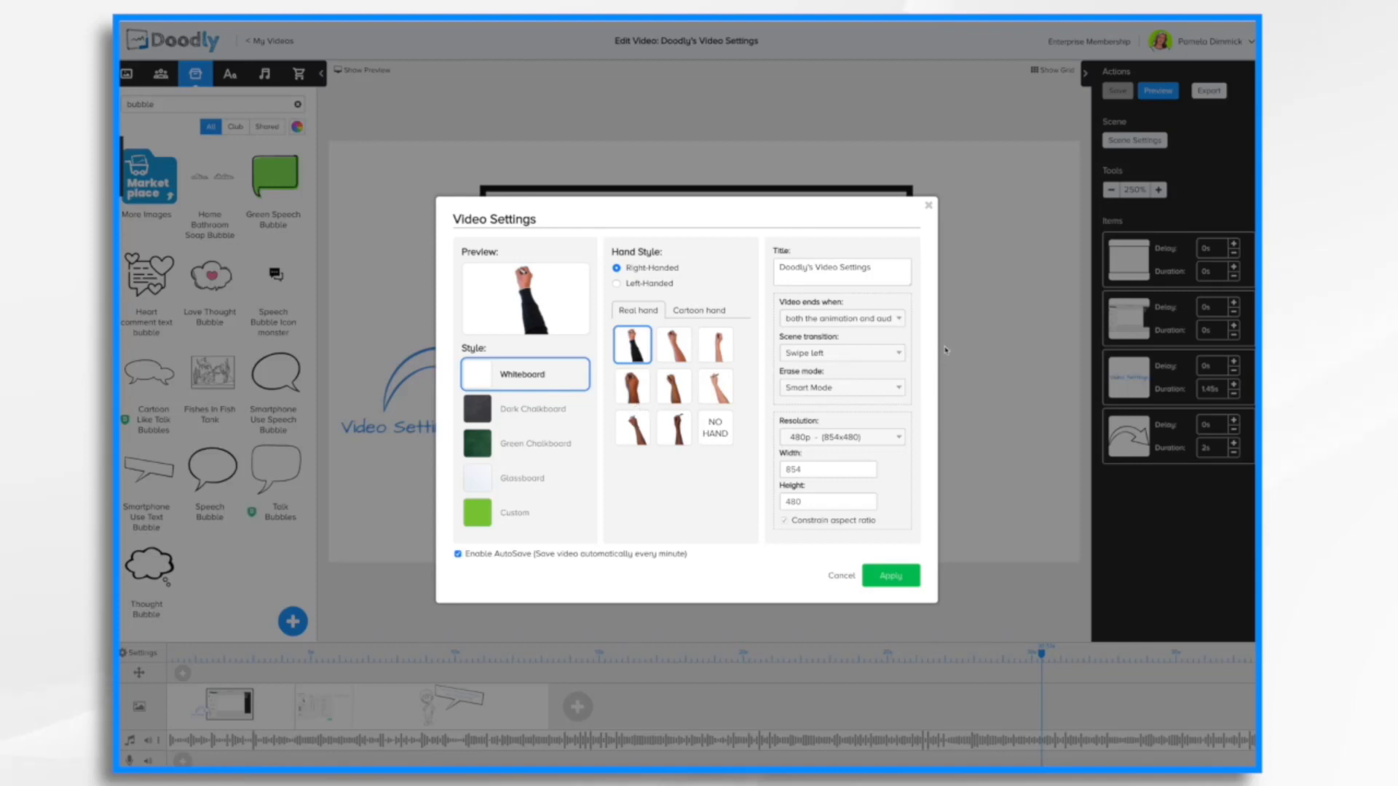
click(883, 318)
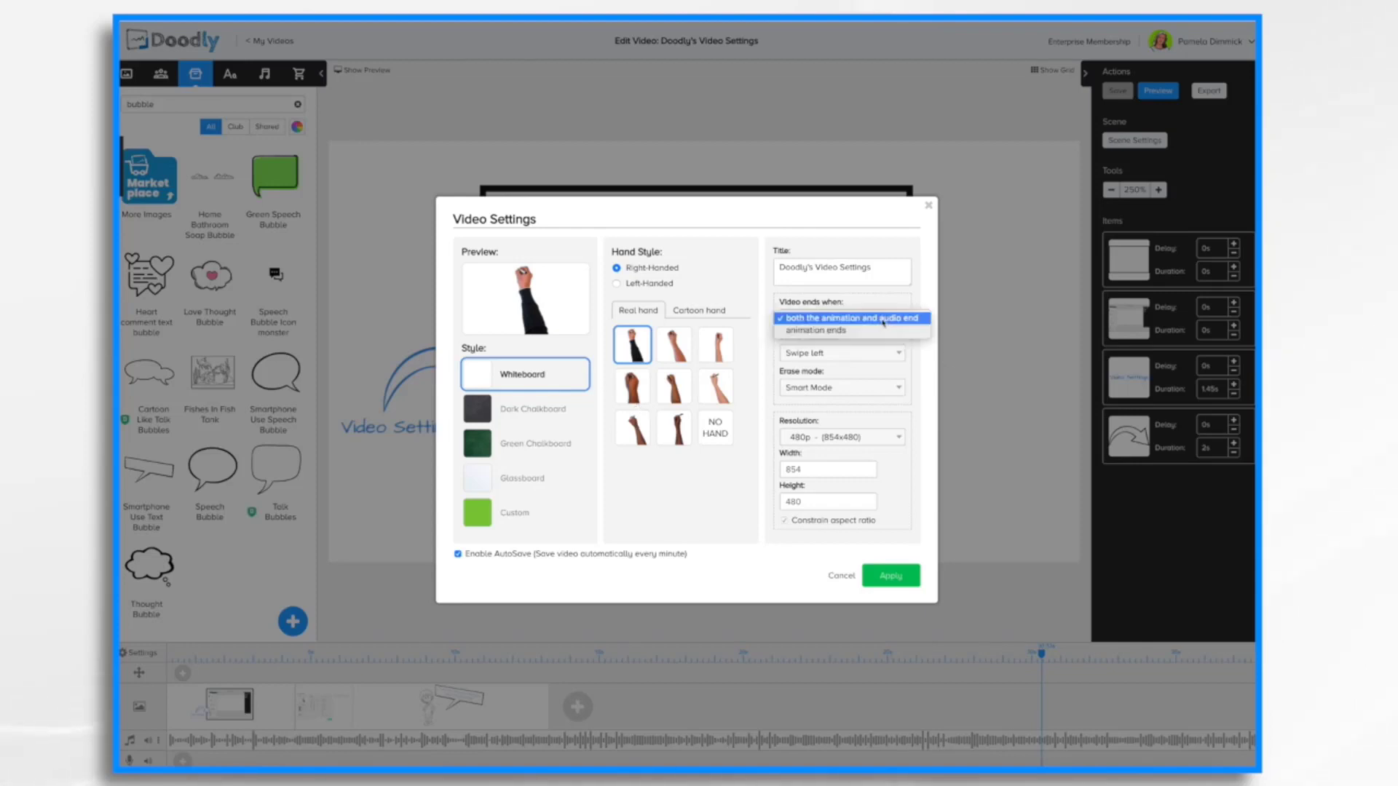
click(846, 332)
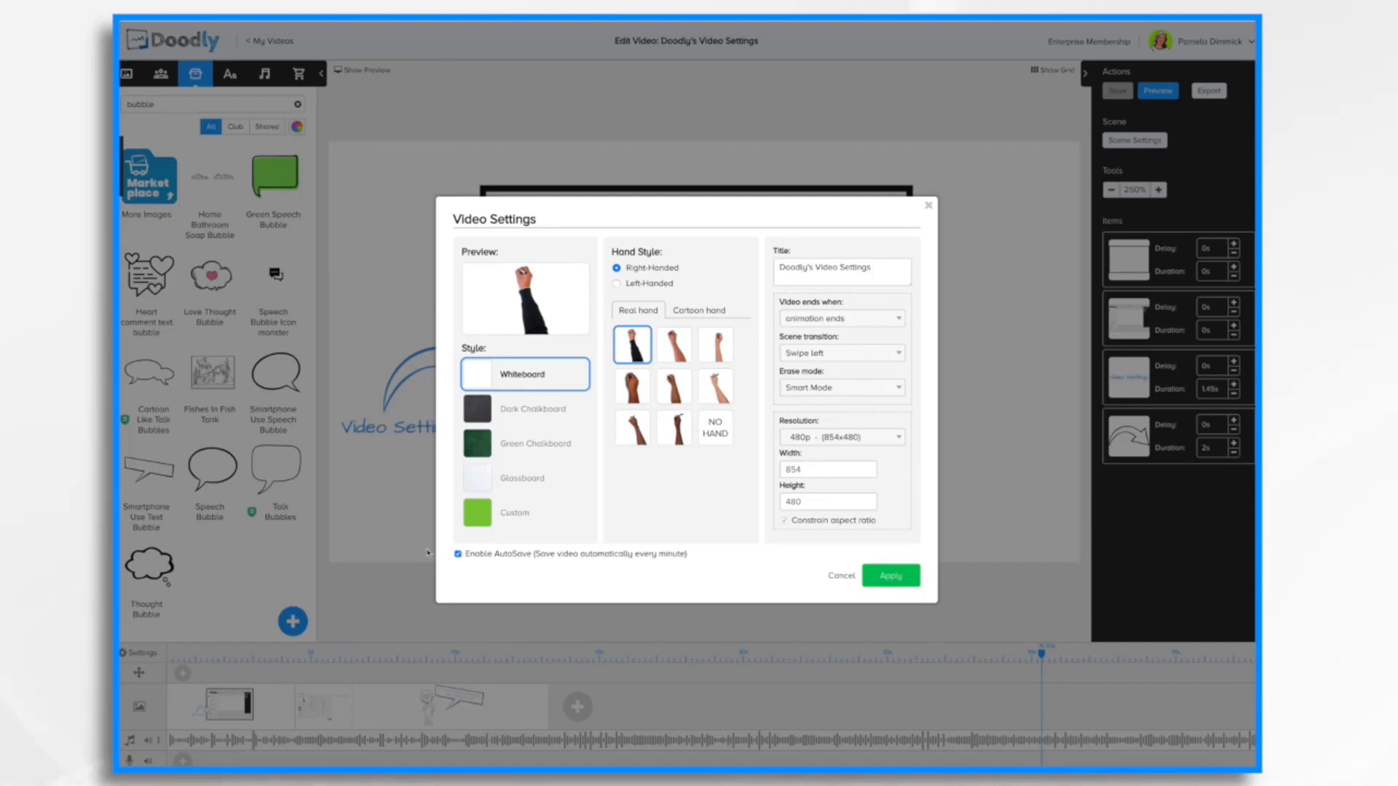
click(885, 578)
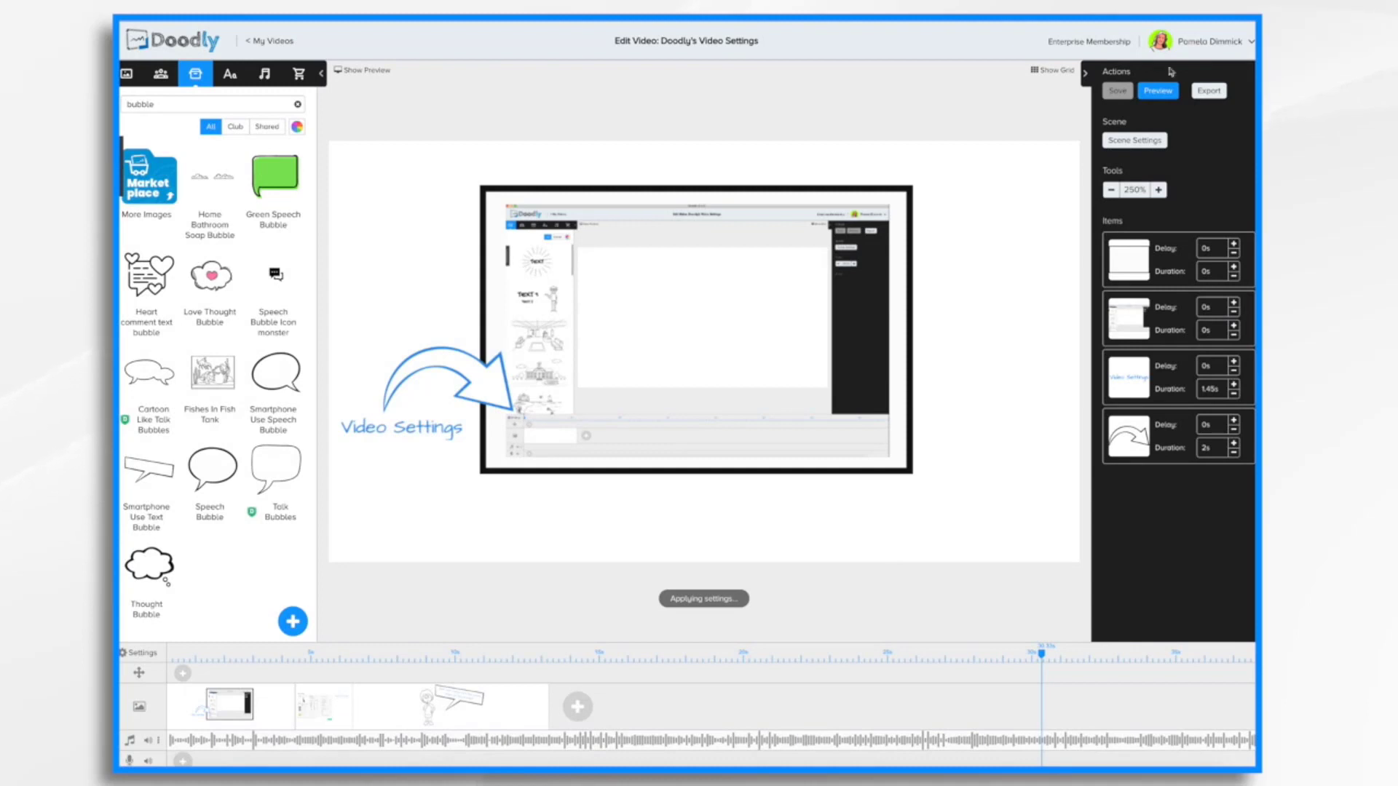
click(1164, 93)
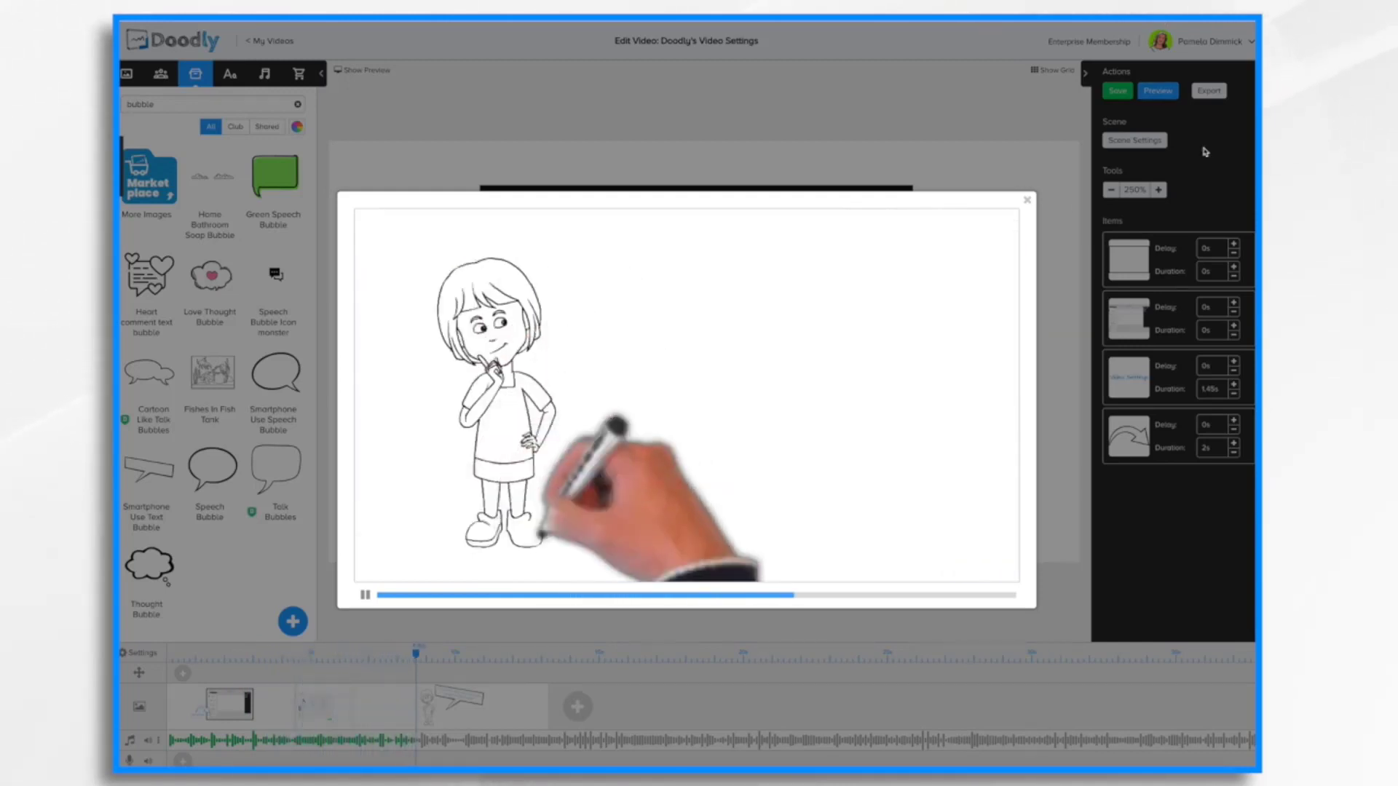
click(1027, 200)
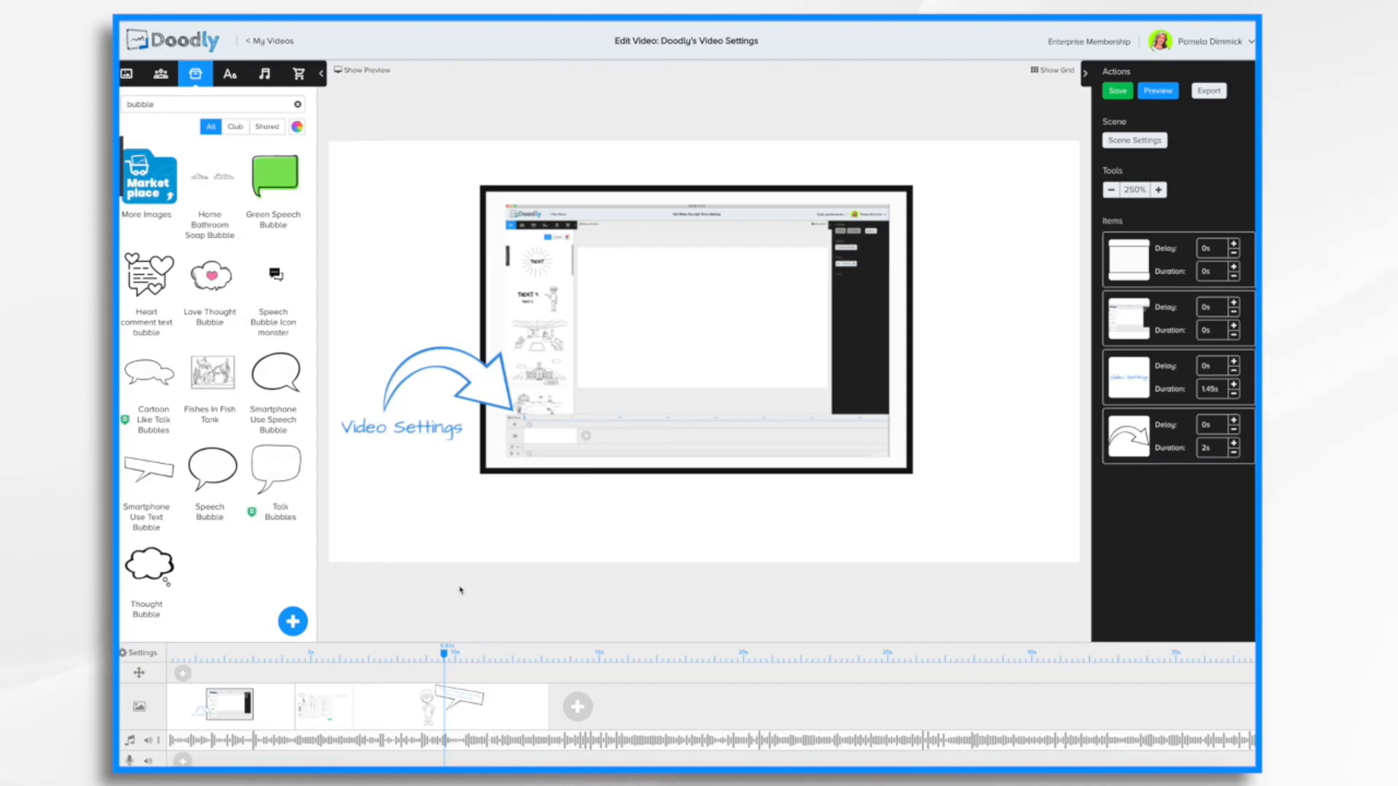
Step: Set the scene transition to Camera panning, apply the settings and preview the video
click(148, 656)
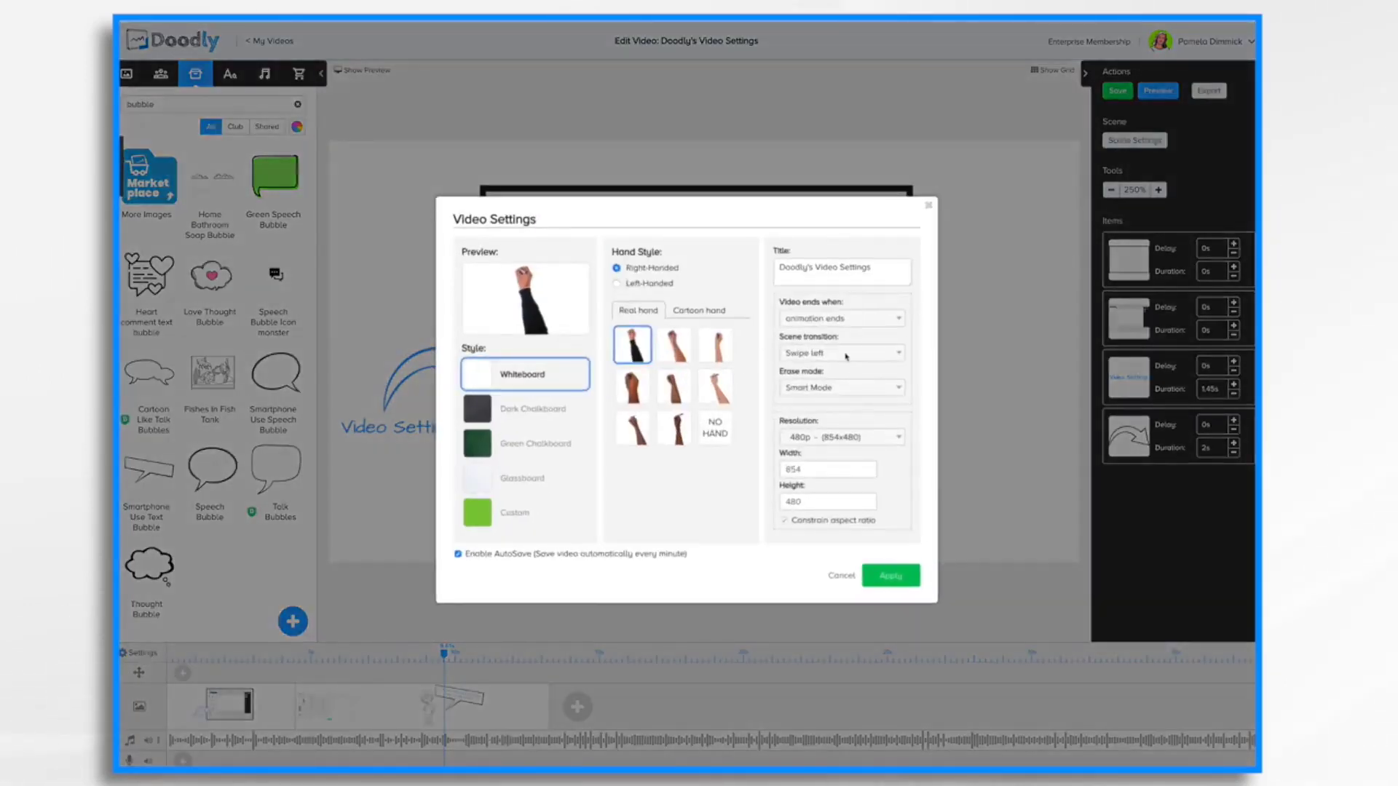
click(846, 356)
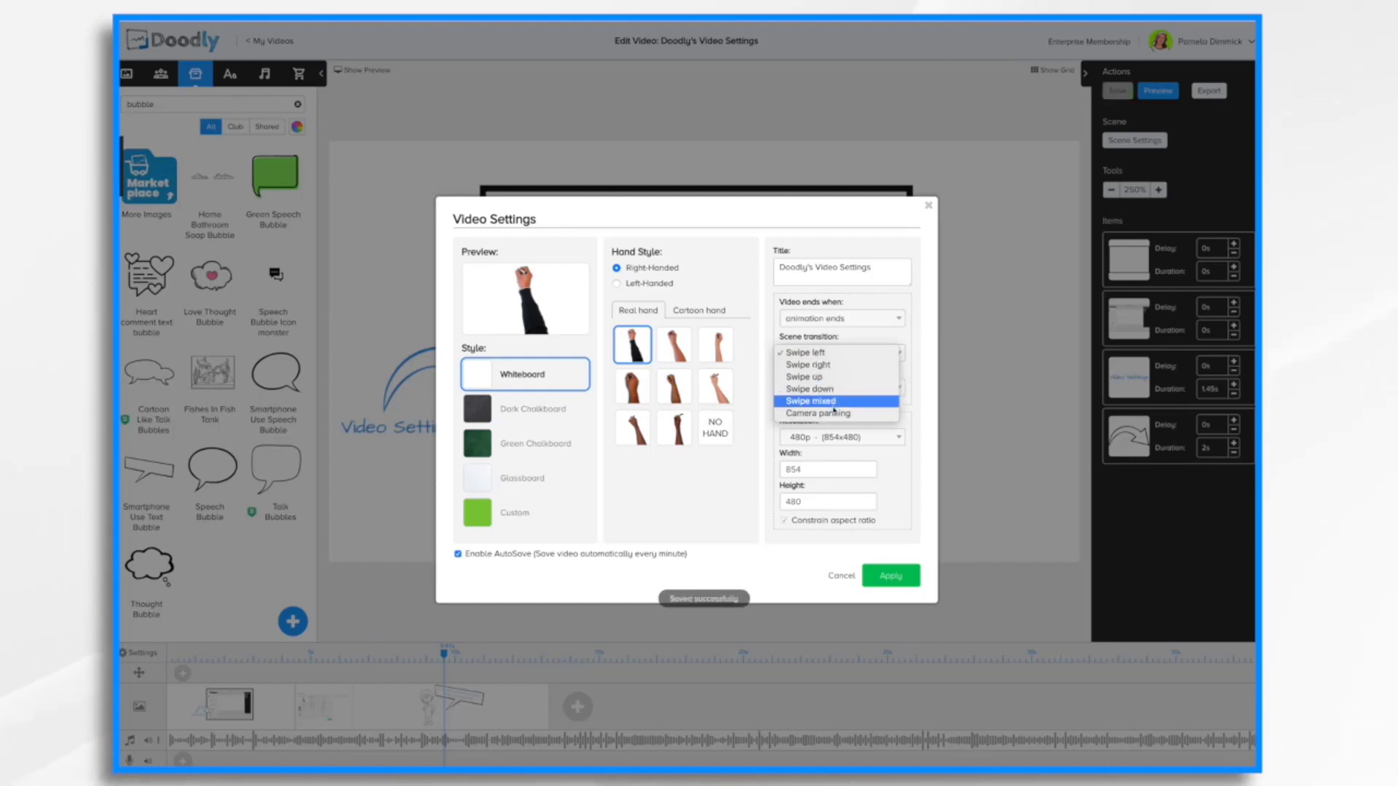
click(837, 415)
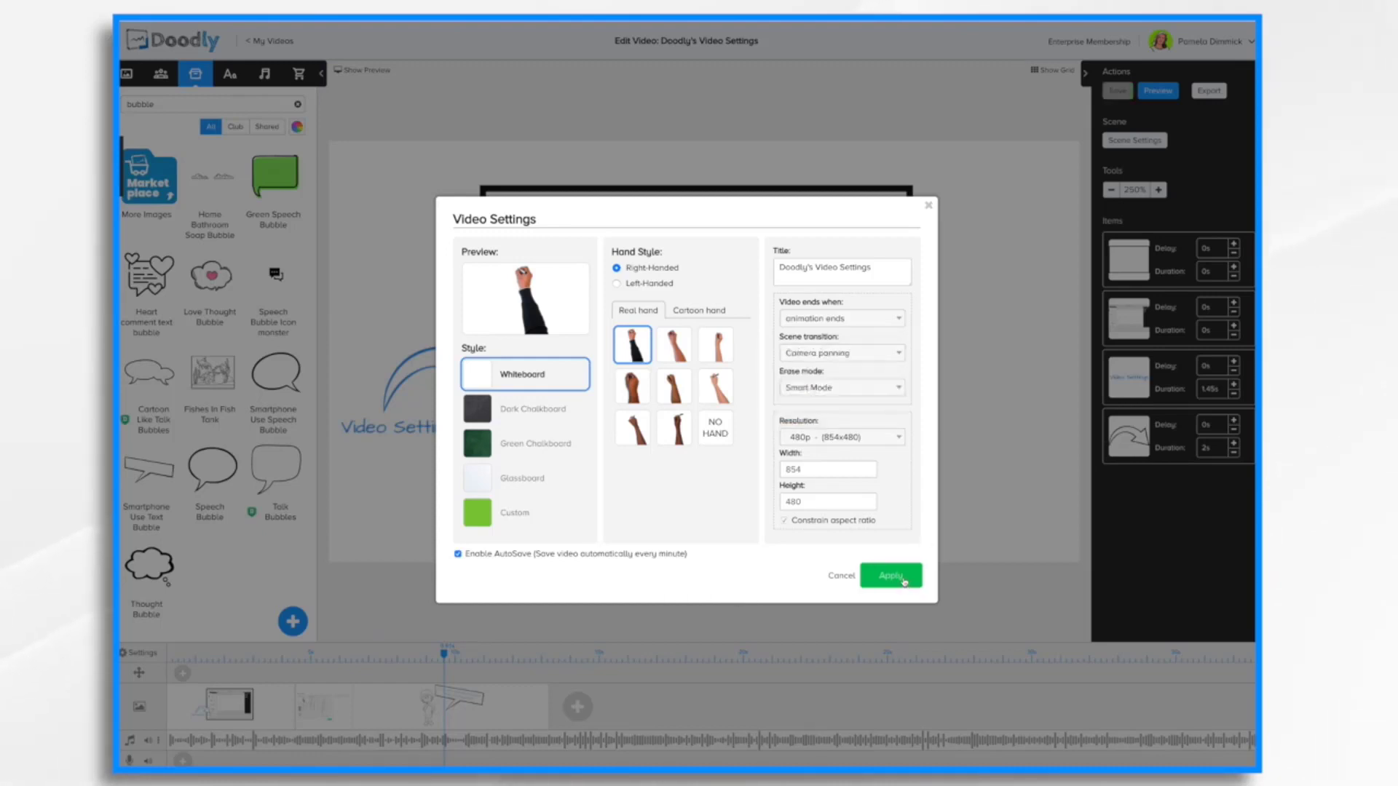
click(889, 575)
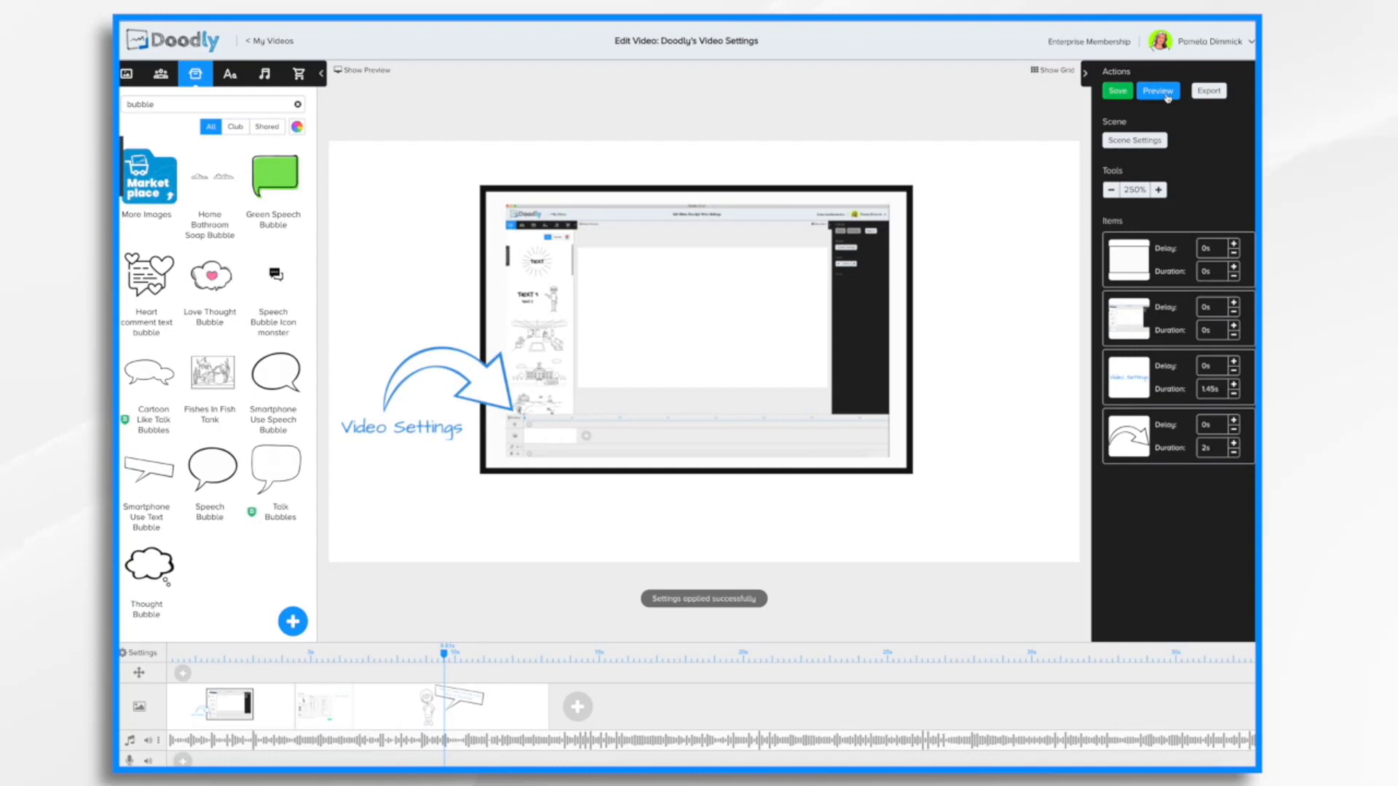
click(1161, 91)
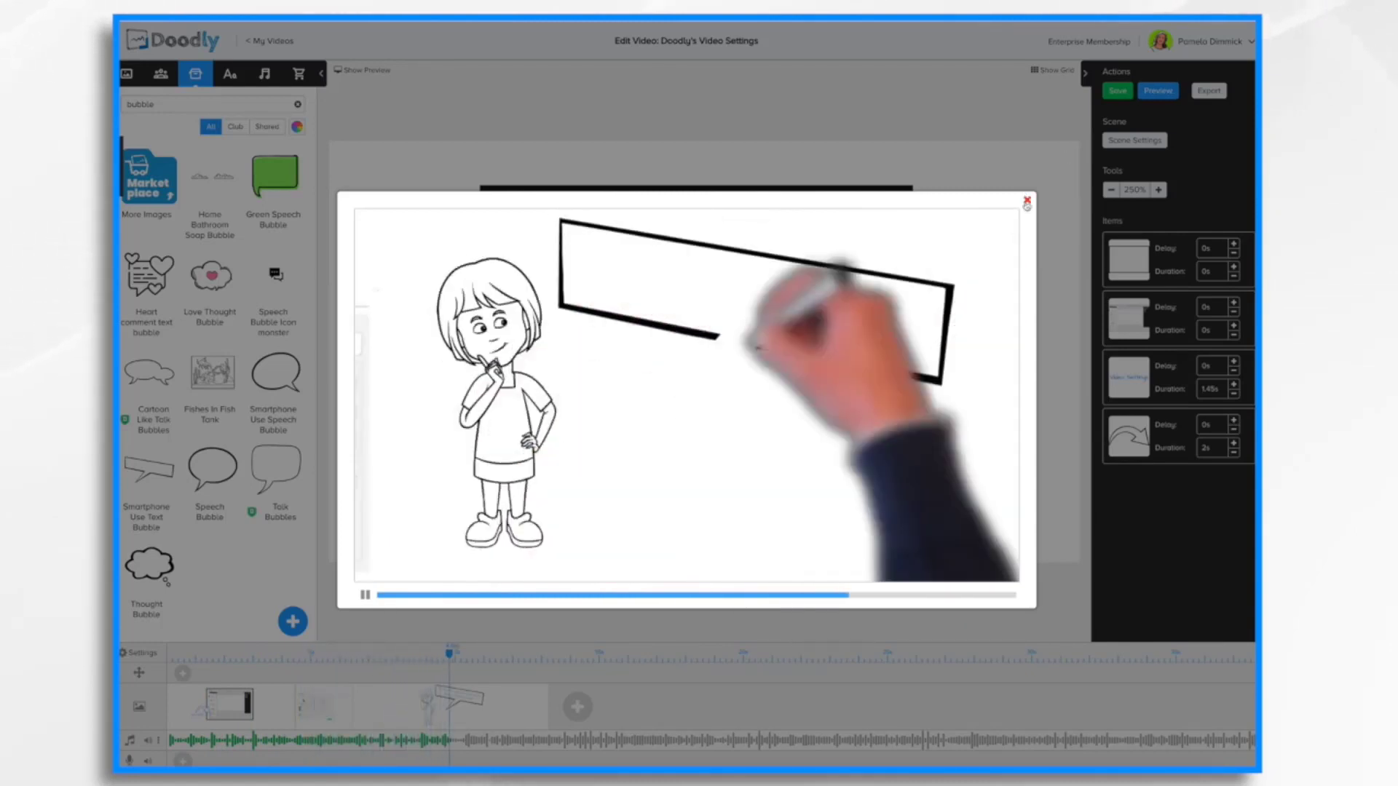
click(1027, 201)
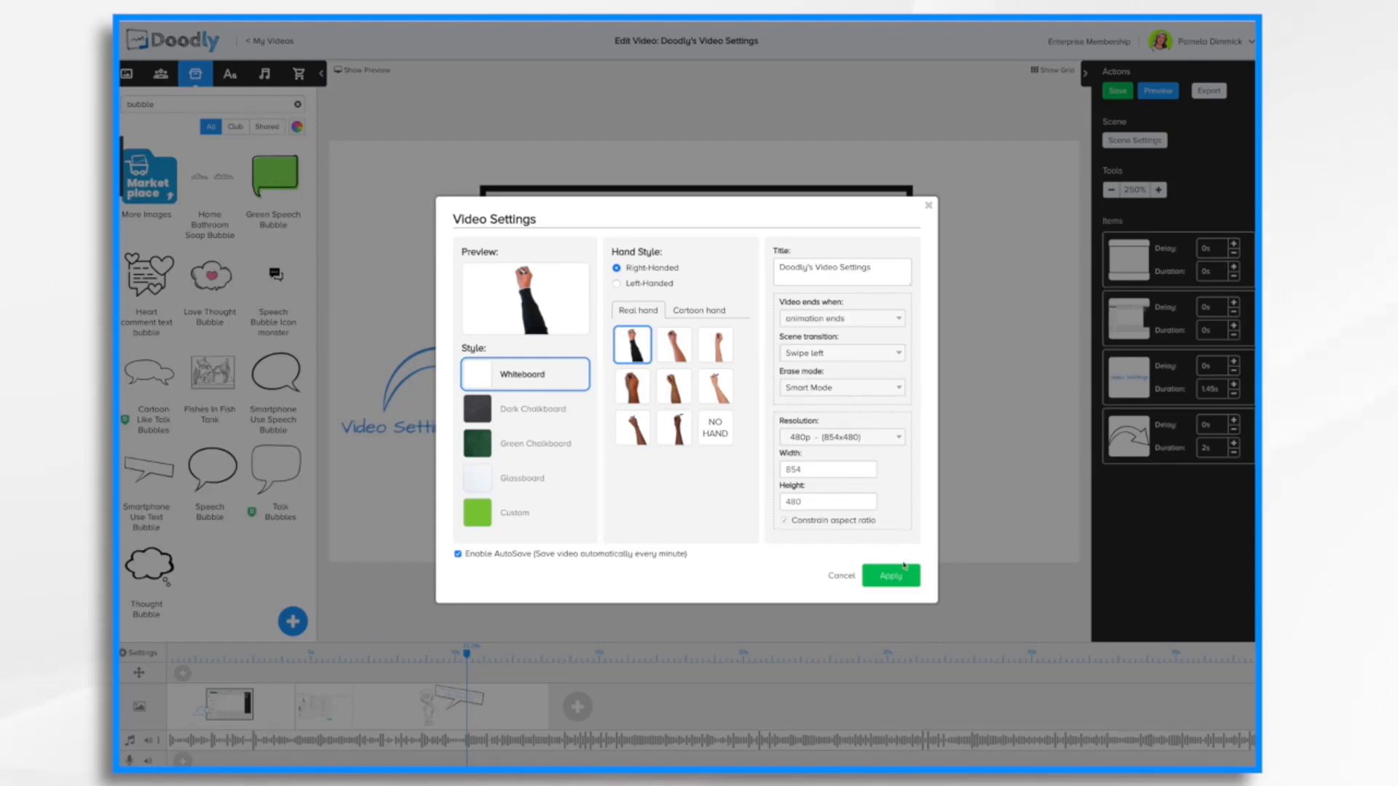
Step: Close the video settings and preview the video's scene transition
click(929, 206)
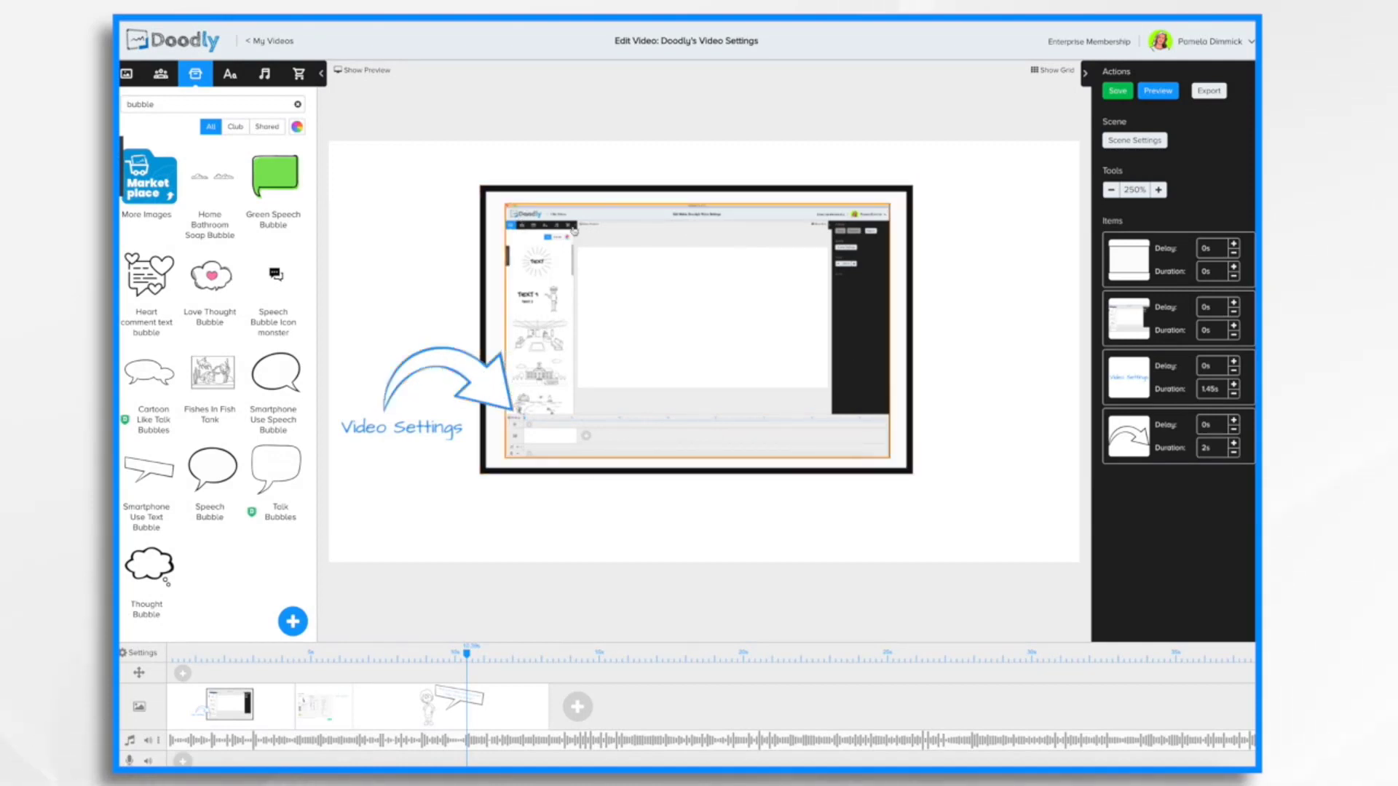
click(1160, 94)
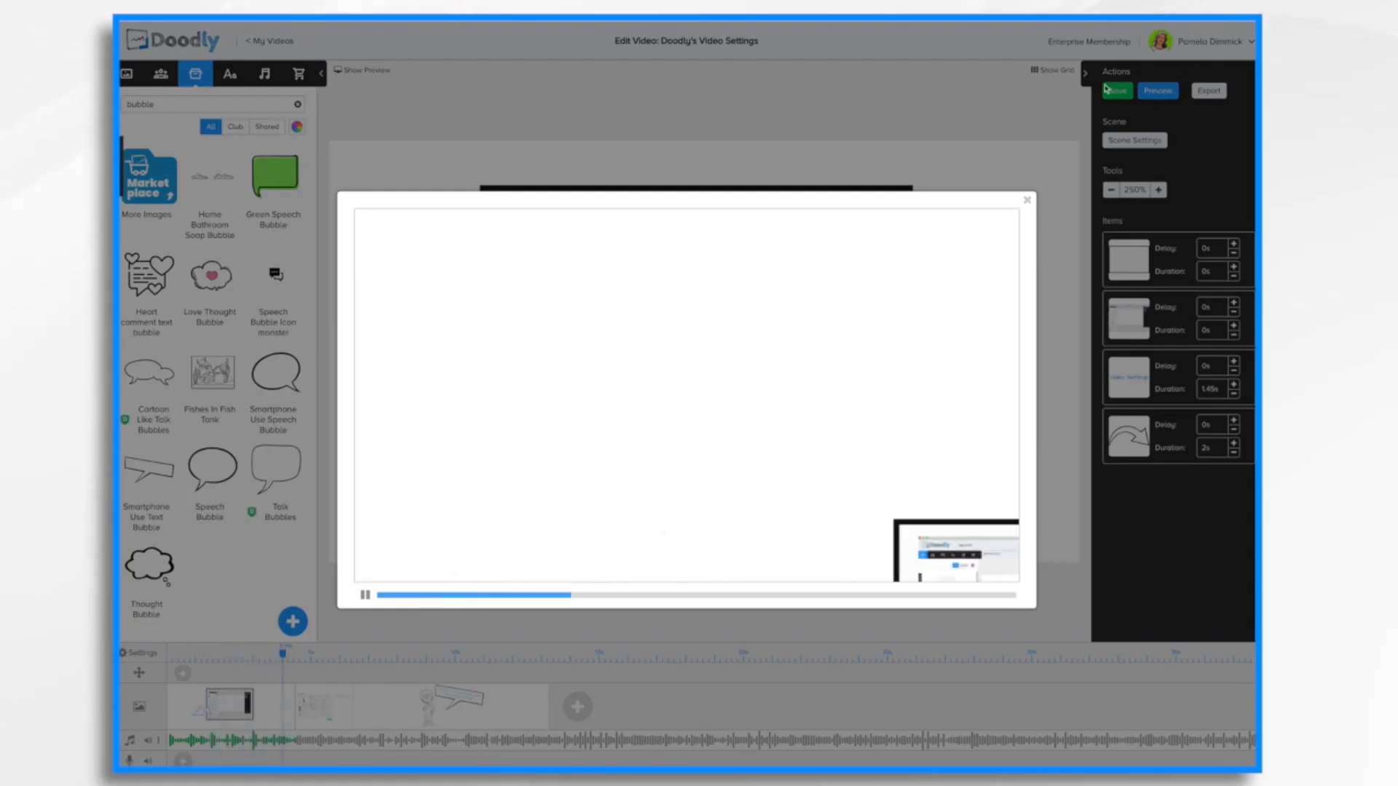
click(1027, 201)
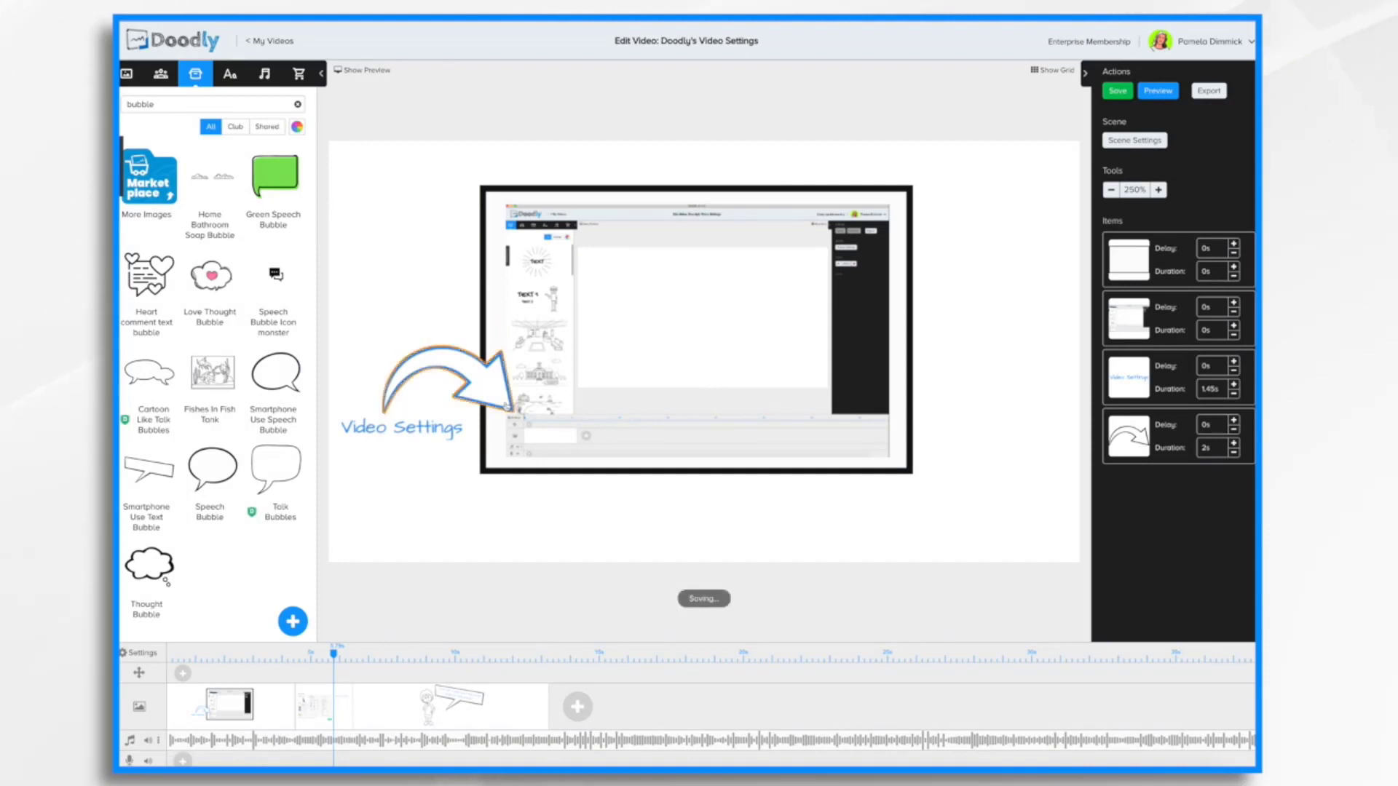
Step: Set the erase mode to With Eraser, apply the settings and preview the video
click(155, 652)
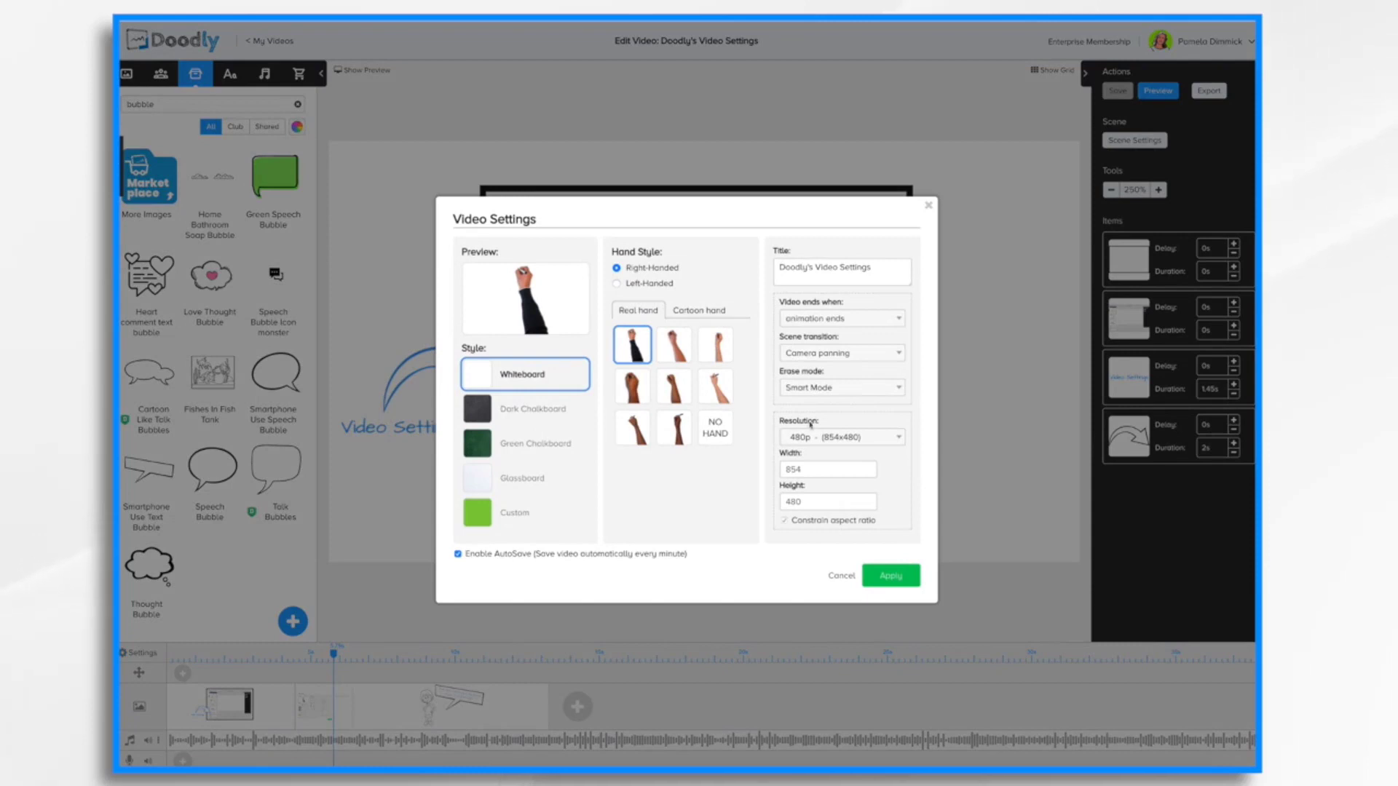
click(850, 387)
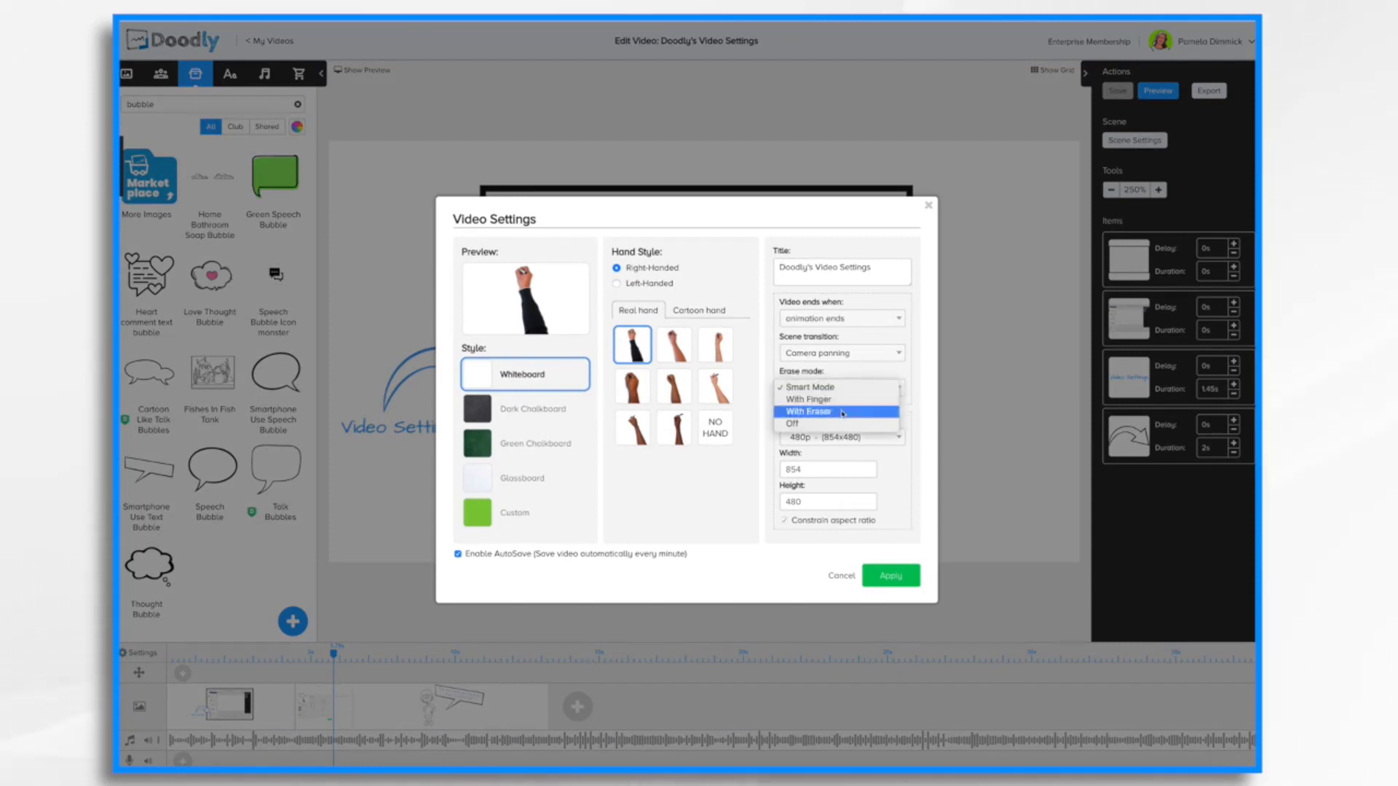
click(843, 412)
click(893, 580)
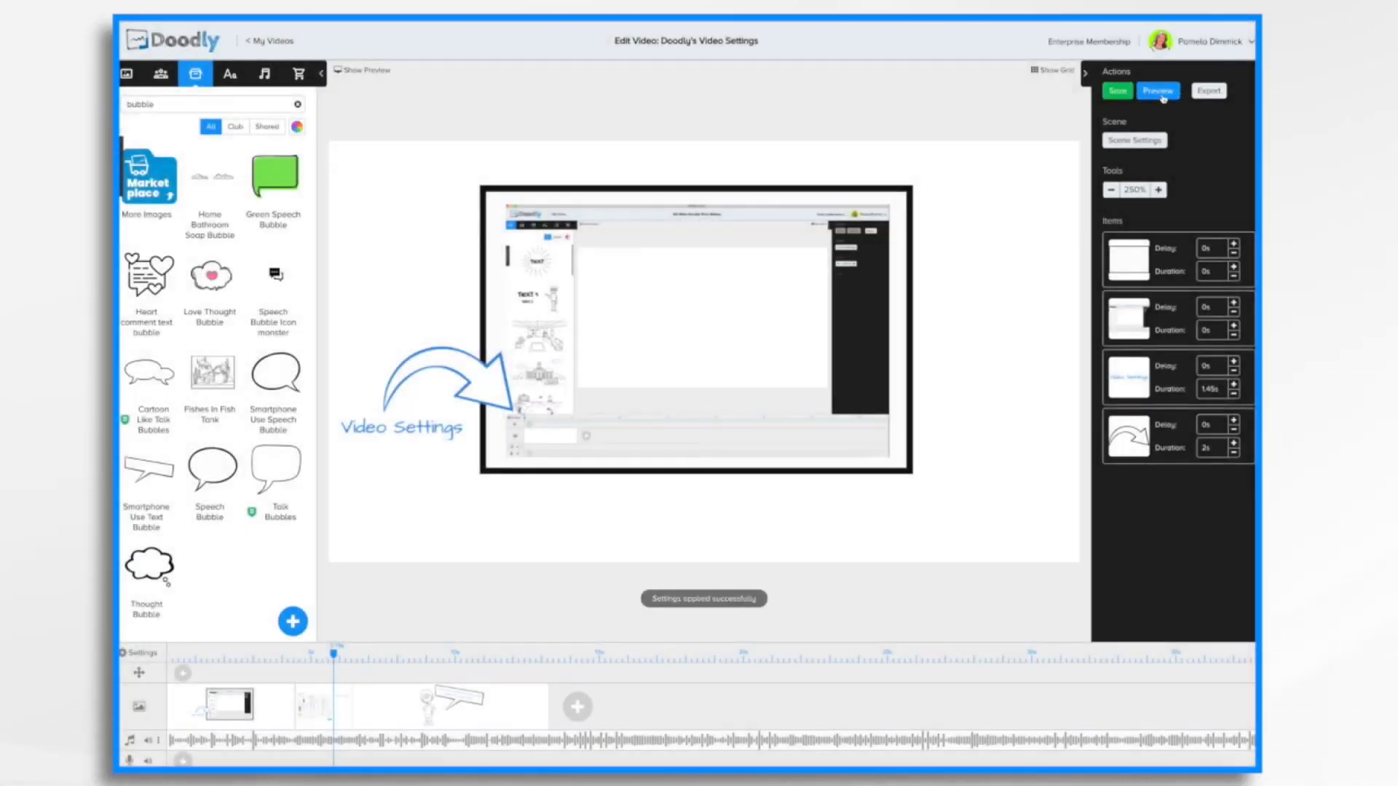
click(1163, 97)
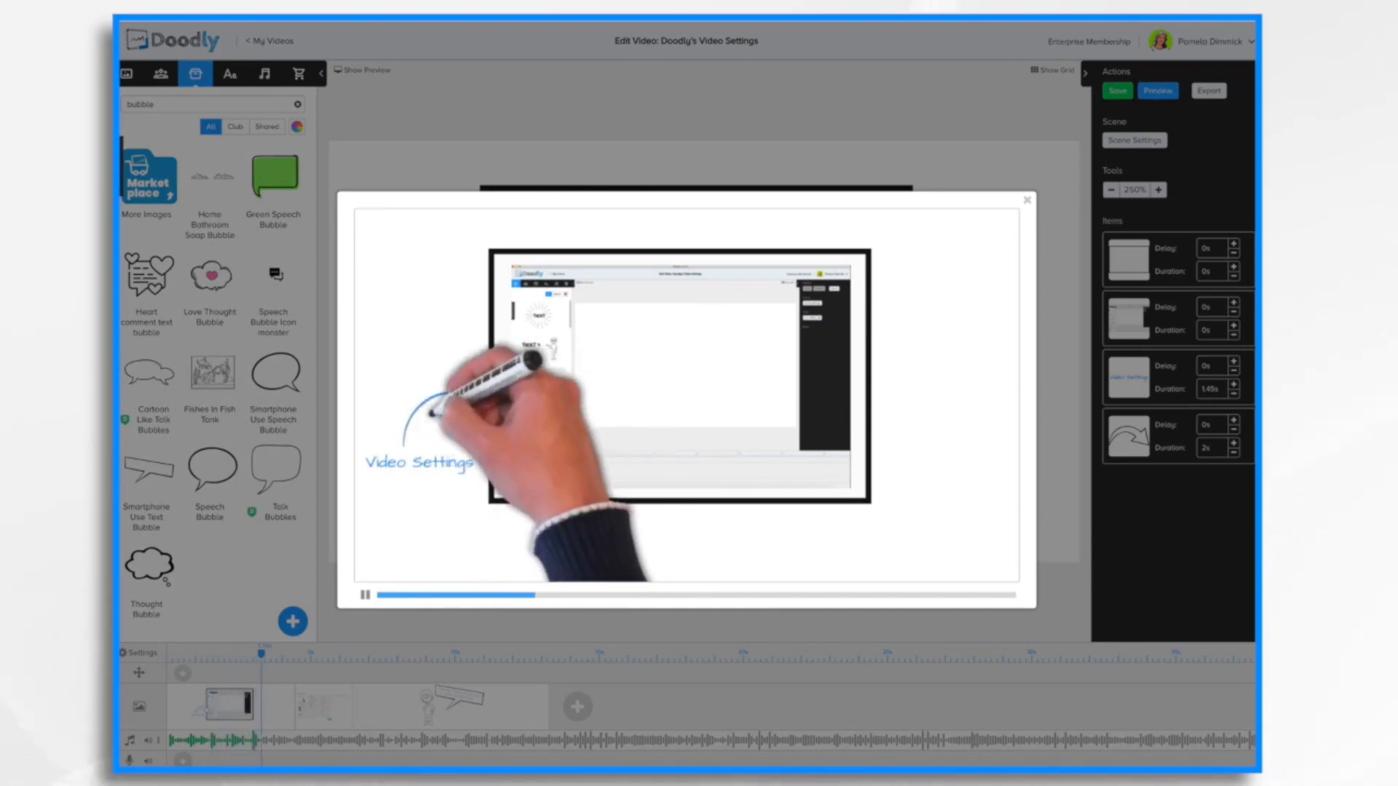
click(1028, 198)
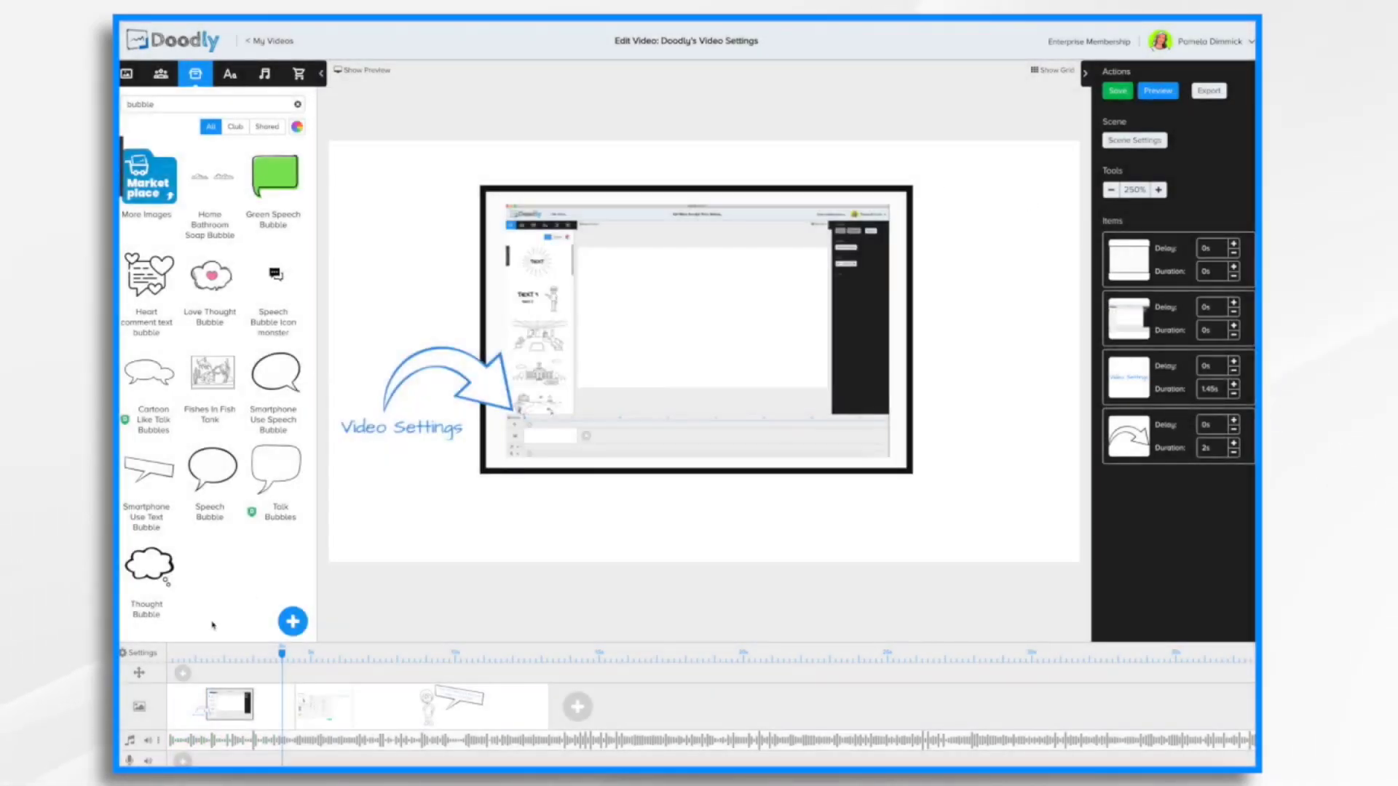
Step: Set the erase mode to Off, apply the settings and preview the video
click(142, 653)
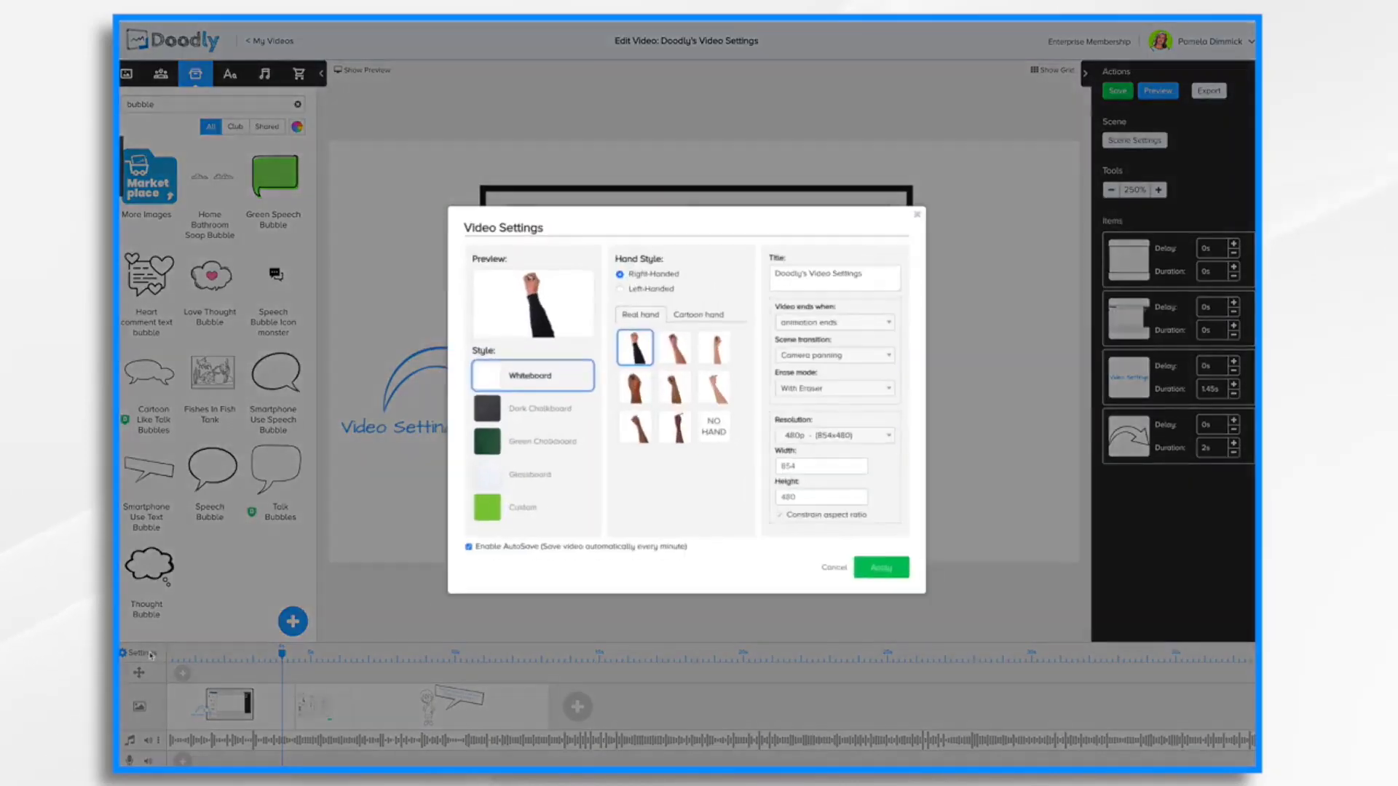
click(862, 391)
click(859, 399)
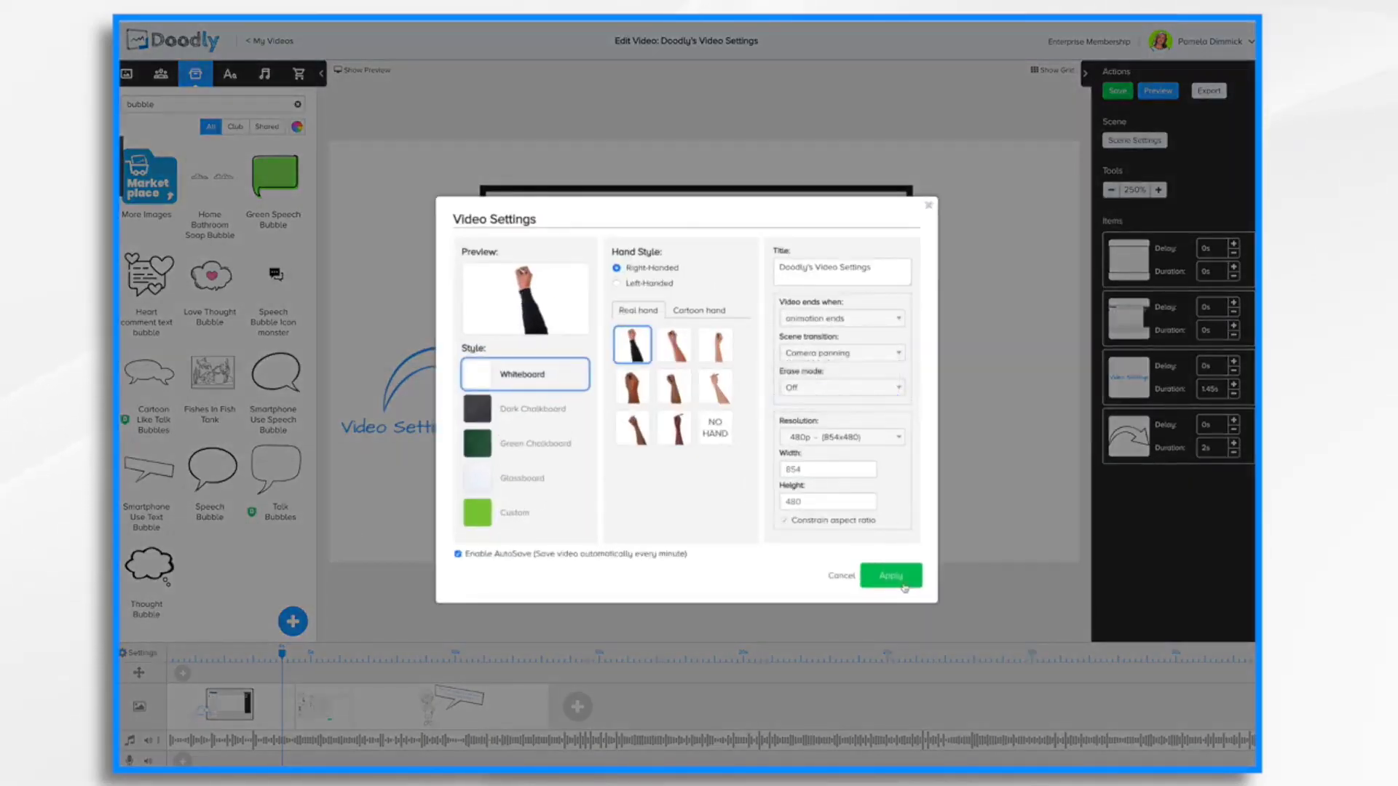
click(890, 576)
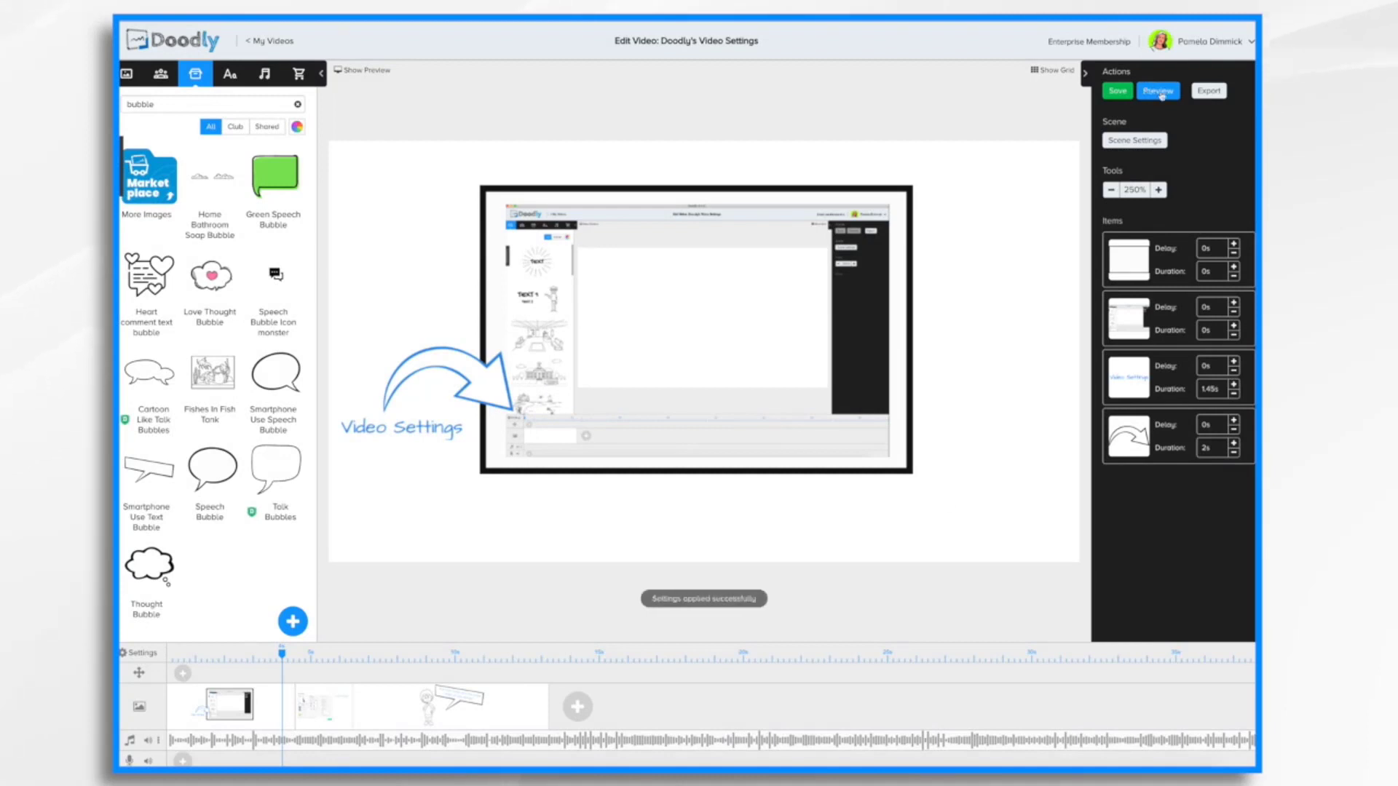
click(1160, 91)
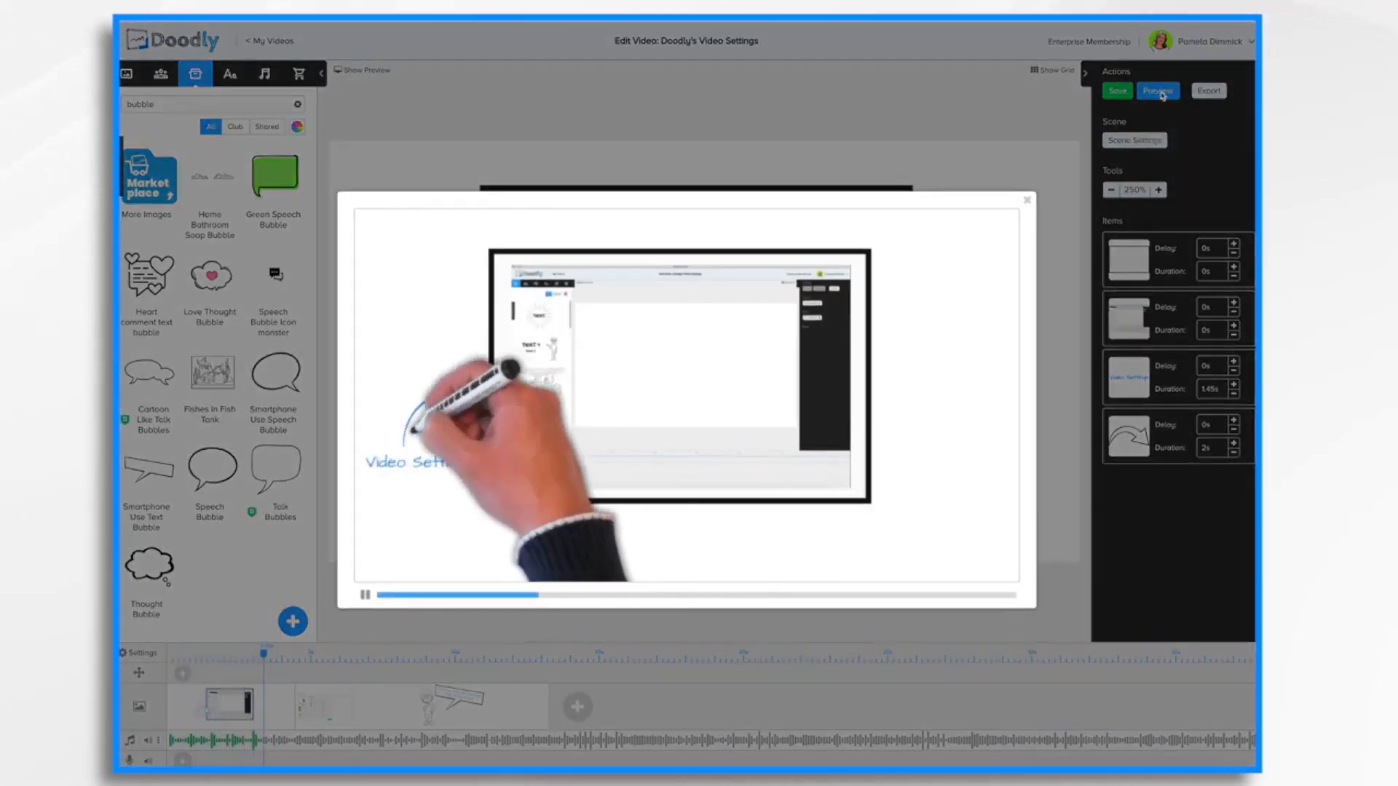
click(1027, 202)
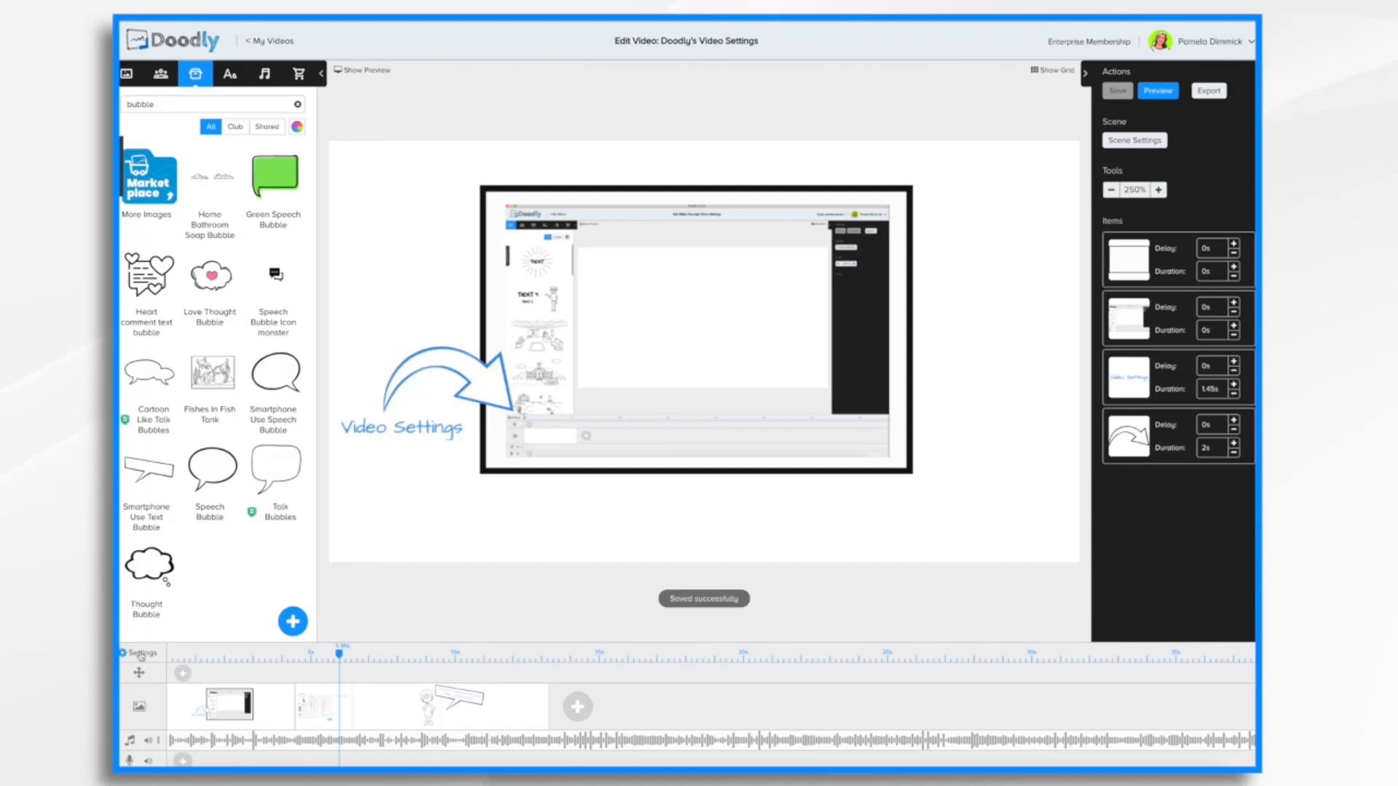
Step: Try the 1080p (1920x1080) resolution, switch it to Facebook & Instagram and apply the settings
click(141, 654)
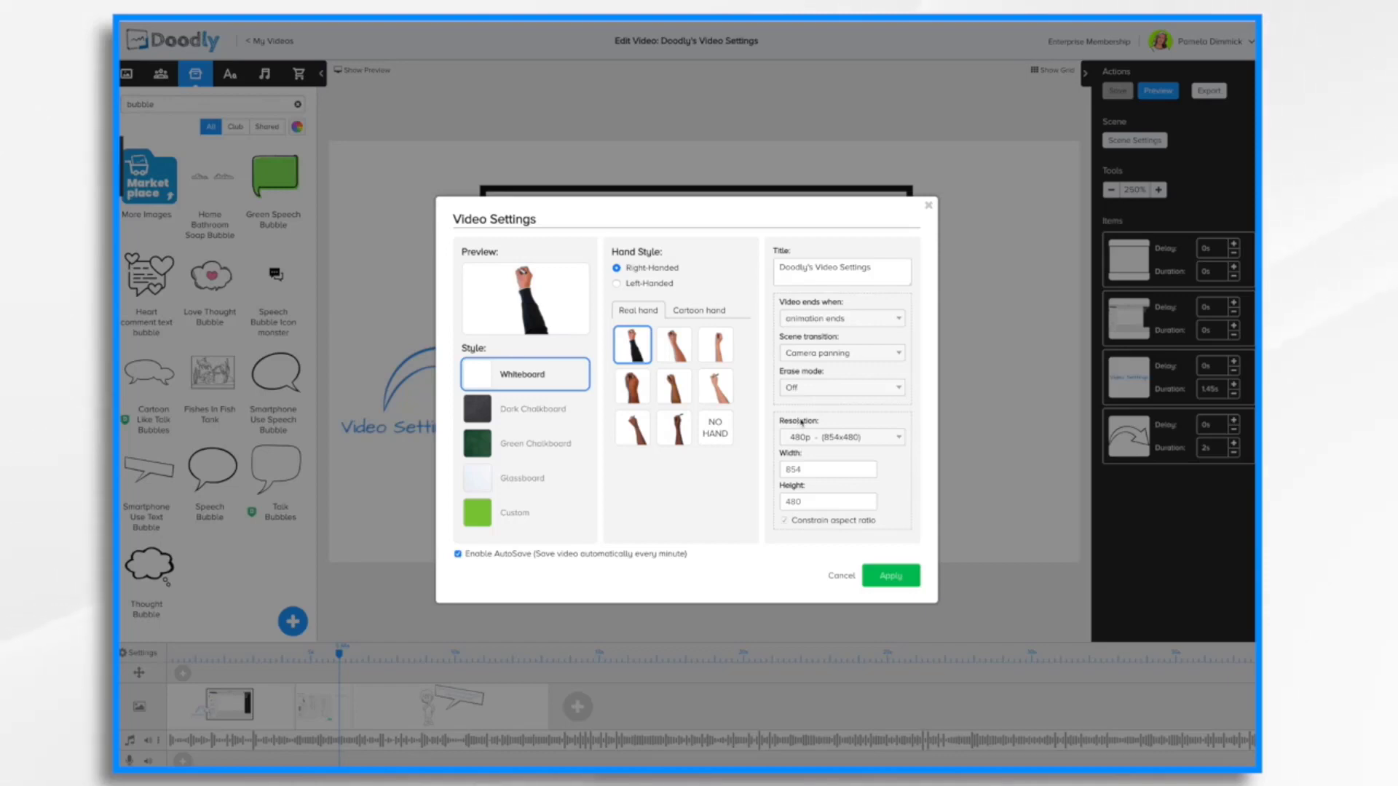
click(891, 441)
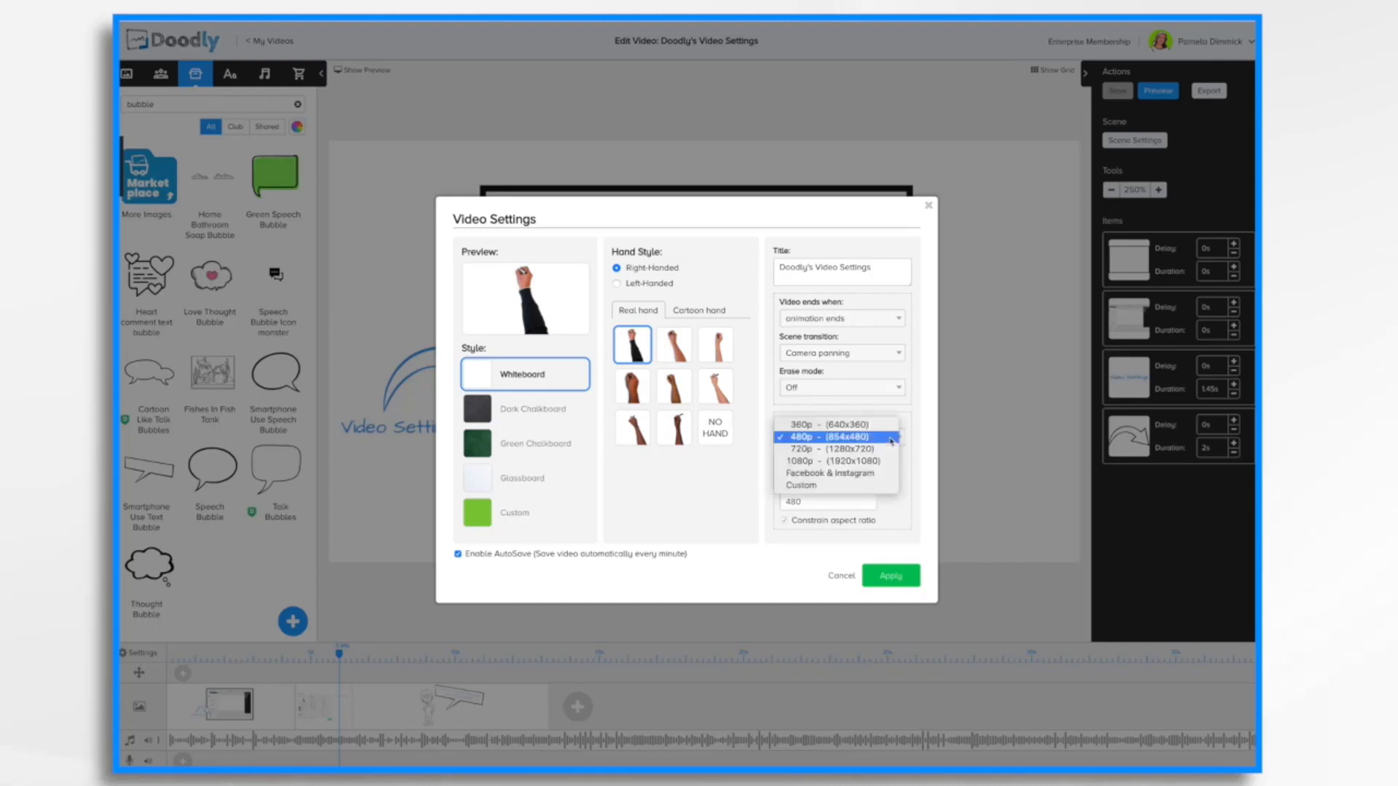
click(854, 462)
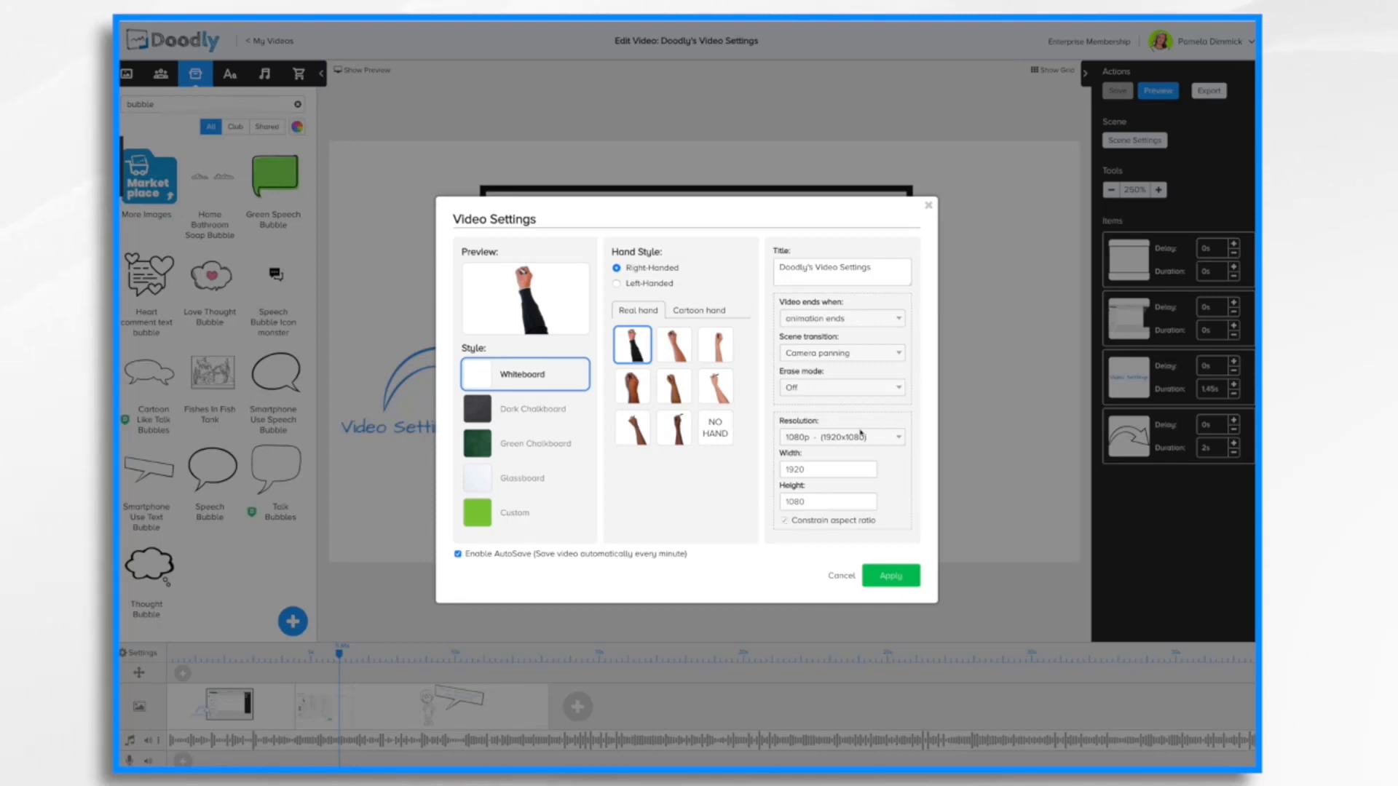
click(881, 440)
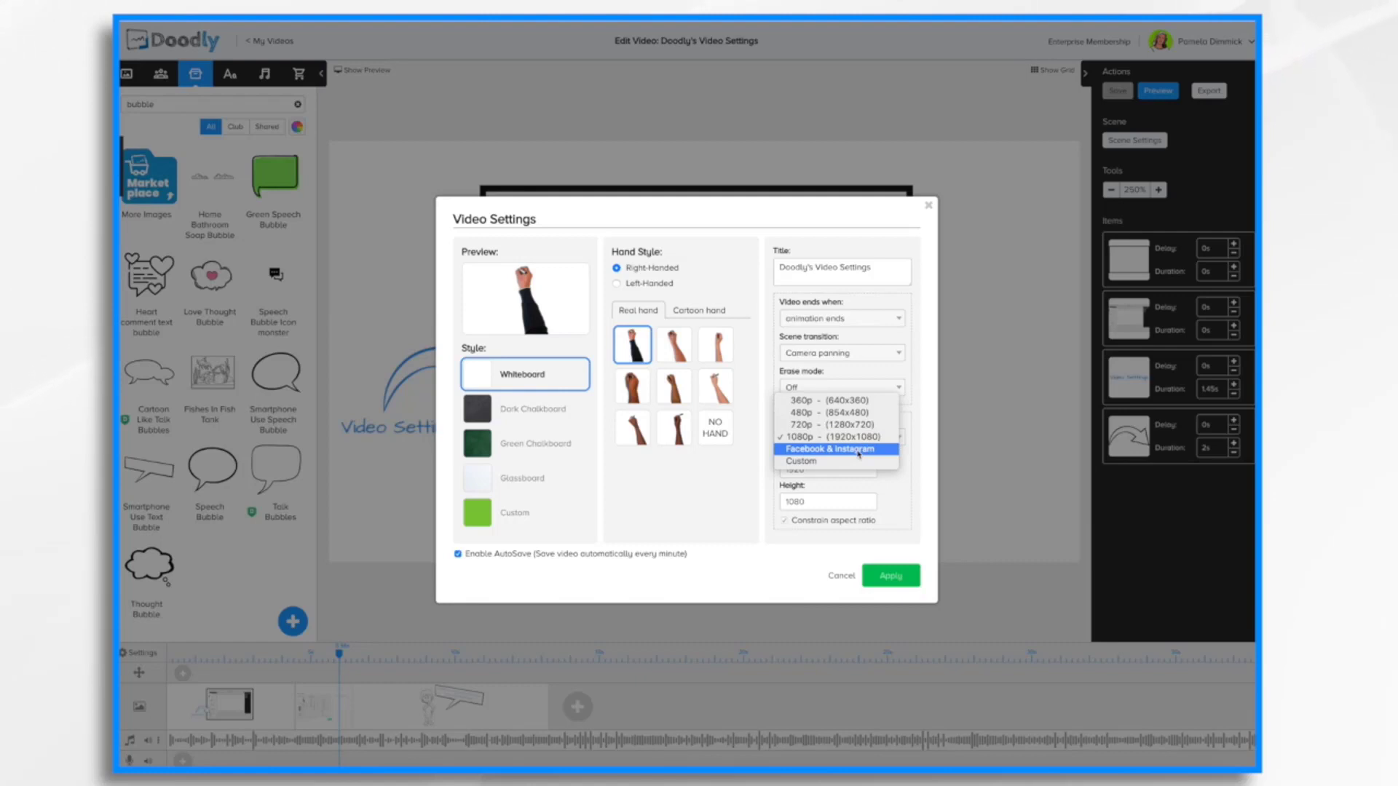
click(859, 450)
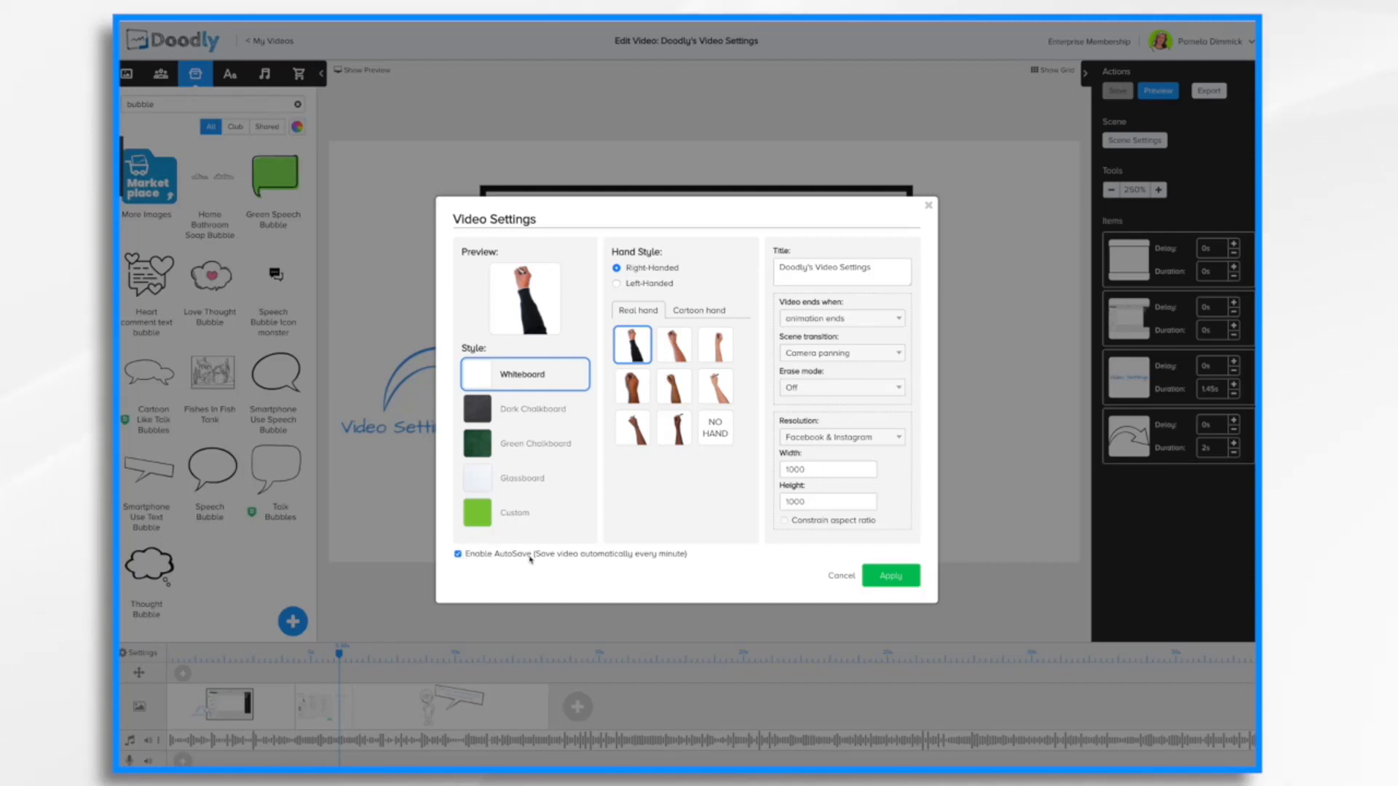
click(901, 576)
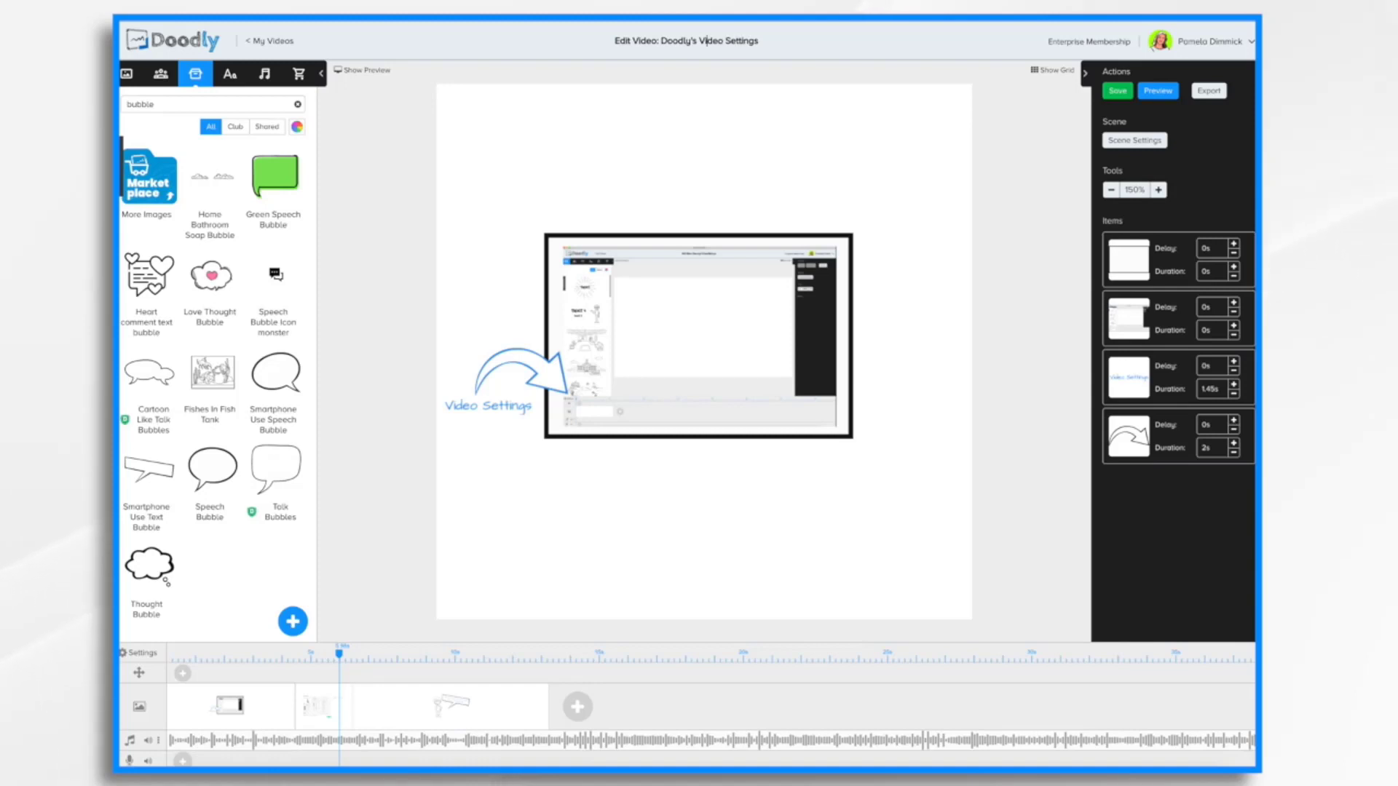
Step: Shorten the video's title to "Video Settings" and save the video
key(BackSpace)
key(BackSpace)
key(BackSpace)
key(BackSpace)
key(BackSpace)
key(BackSpace)
key(BackSpace)
key(BackSpace)
key(BackSpace)
click(1117, 95)
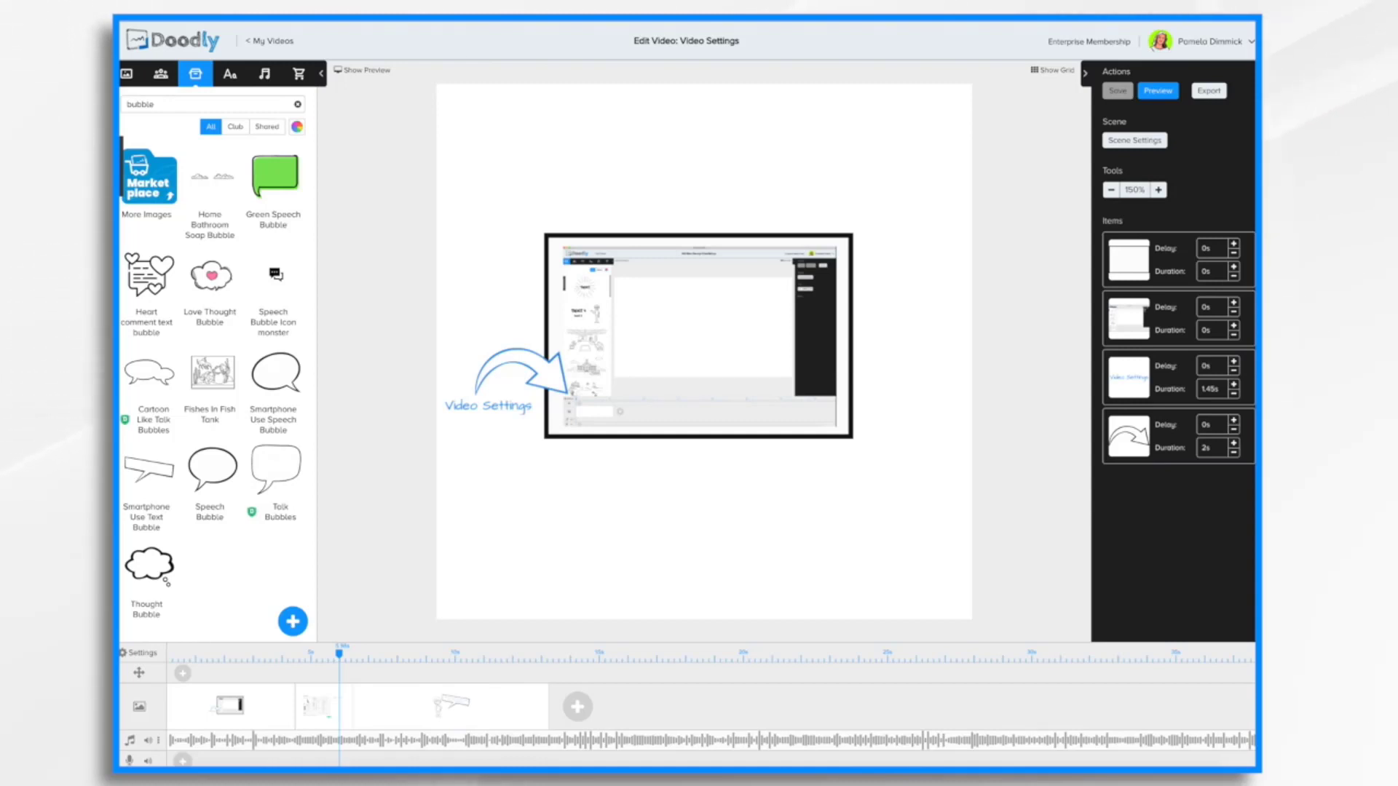
Step: Return to the list of videos, duplicate the Video Settings project and open the copy
click(268, 42)
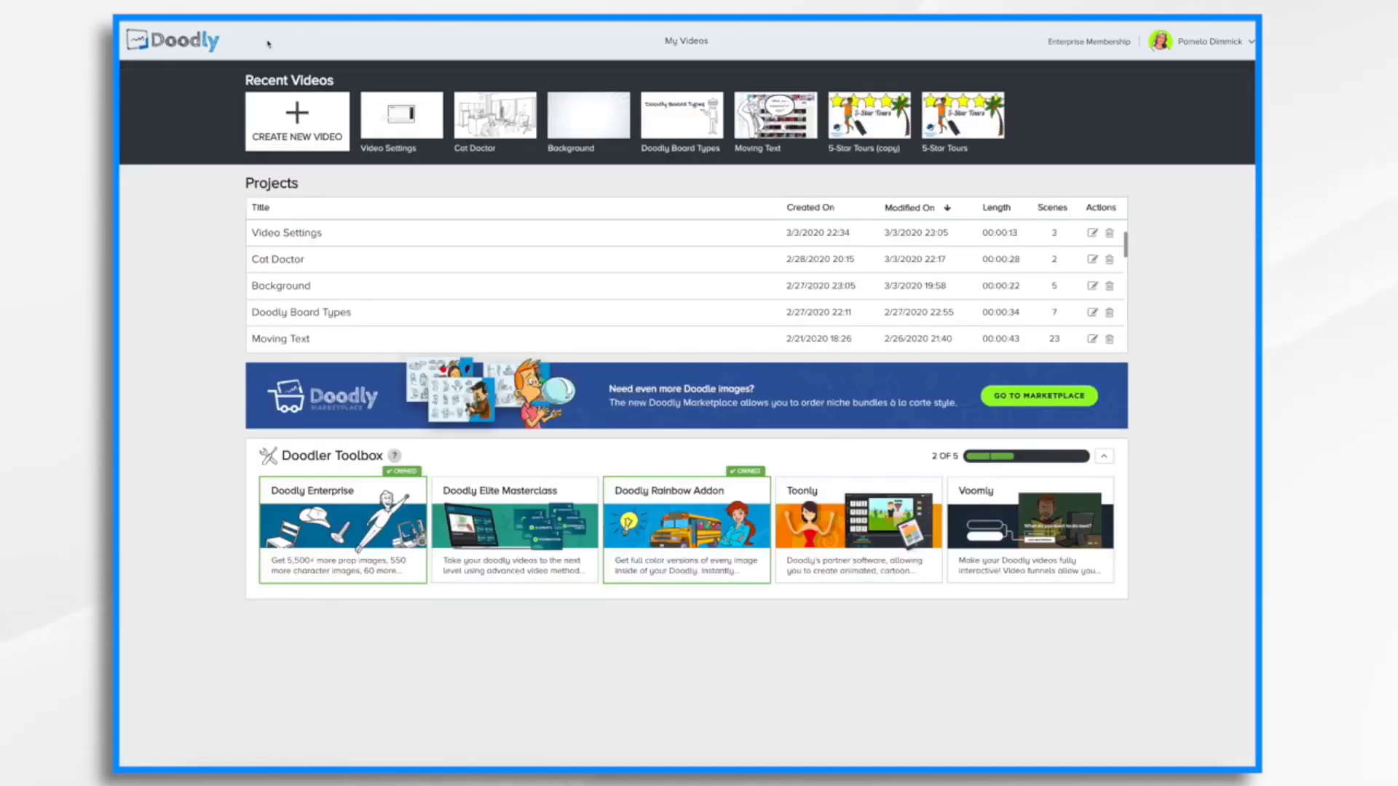
right_click(308, 238)
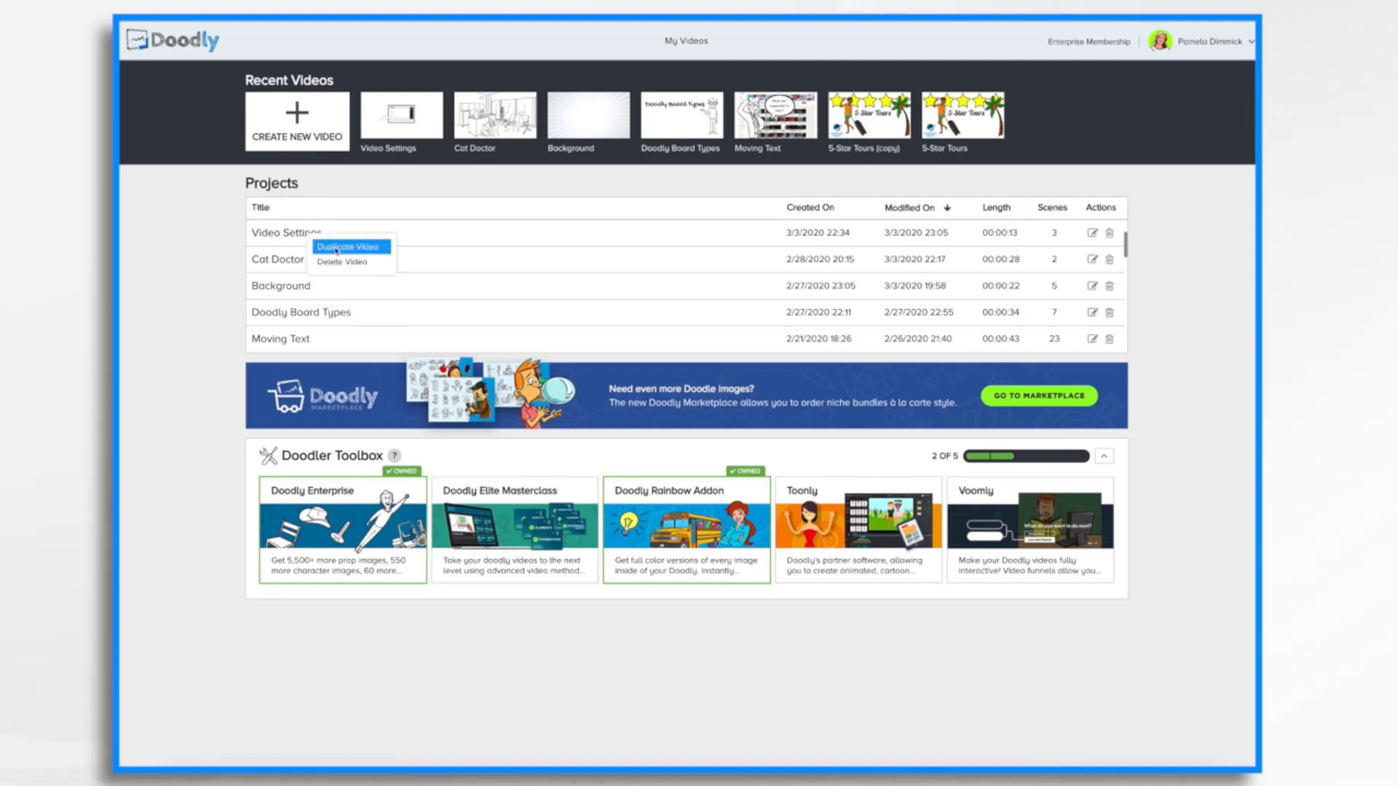
click(336, 248)
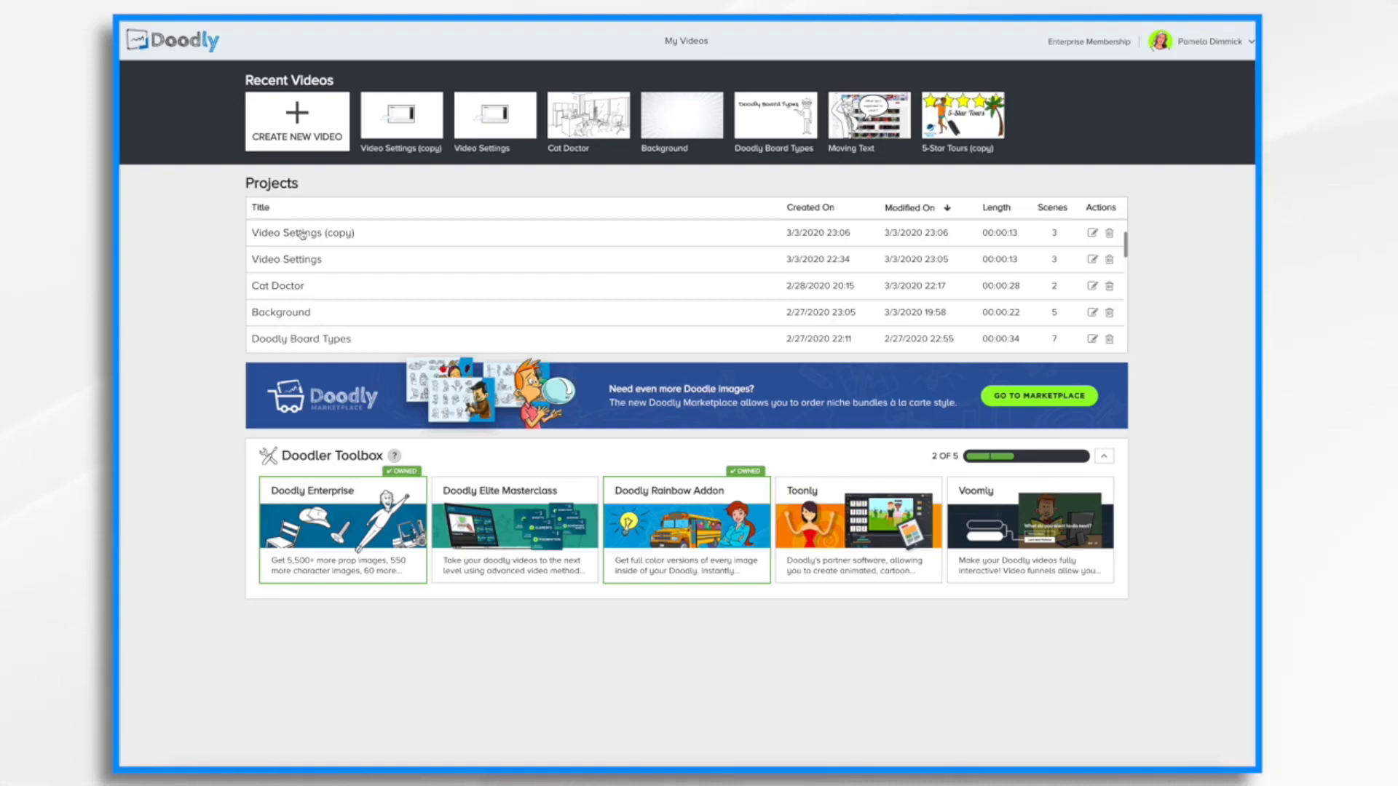
click(302, 232)
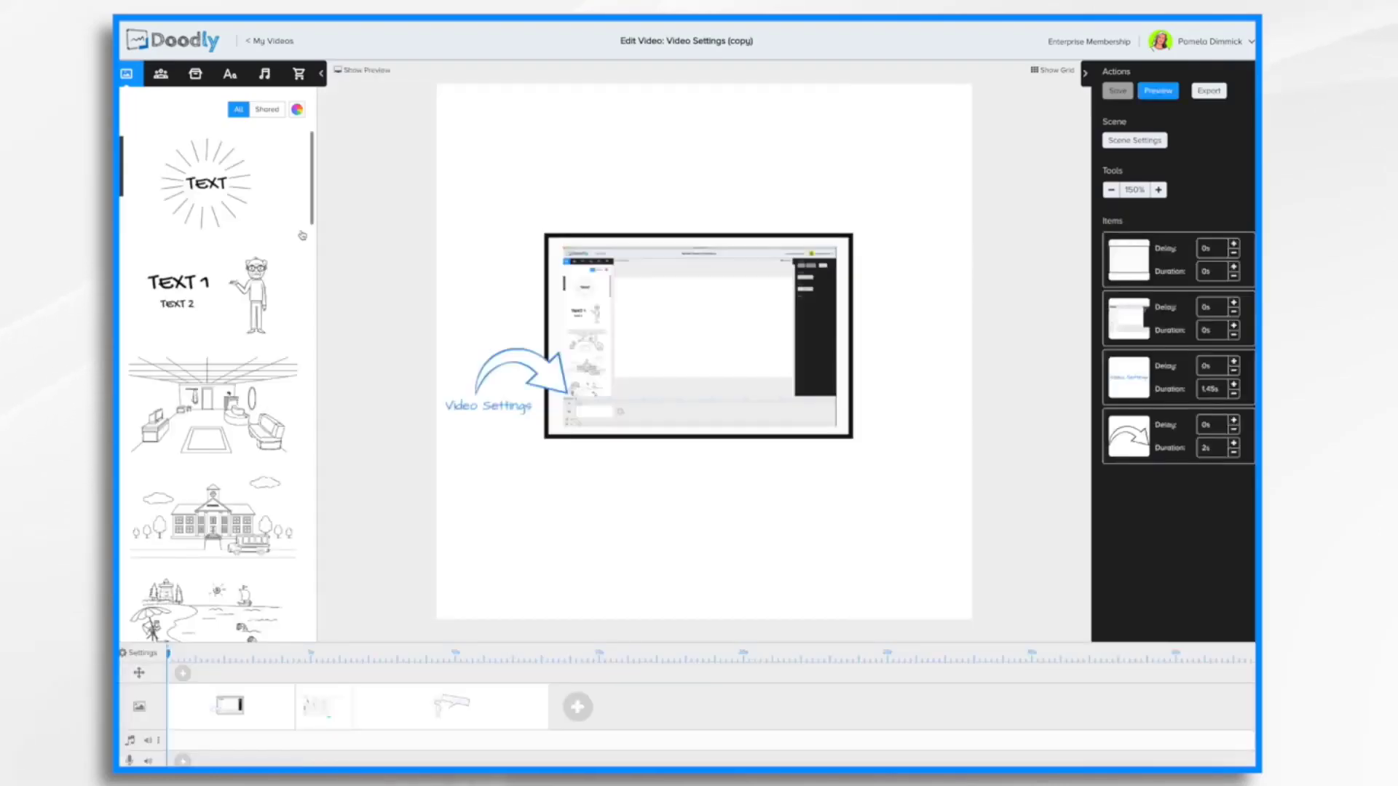
Step: In the copy's video settings, set the style to Dark Chalkboard and the title to "Video Settings Blackboard Version"
click(134, 655)
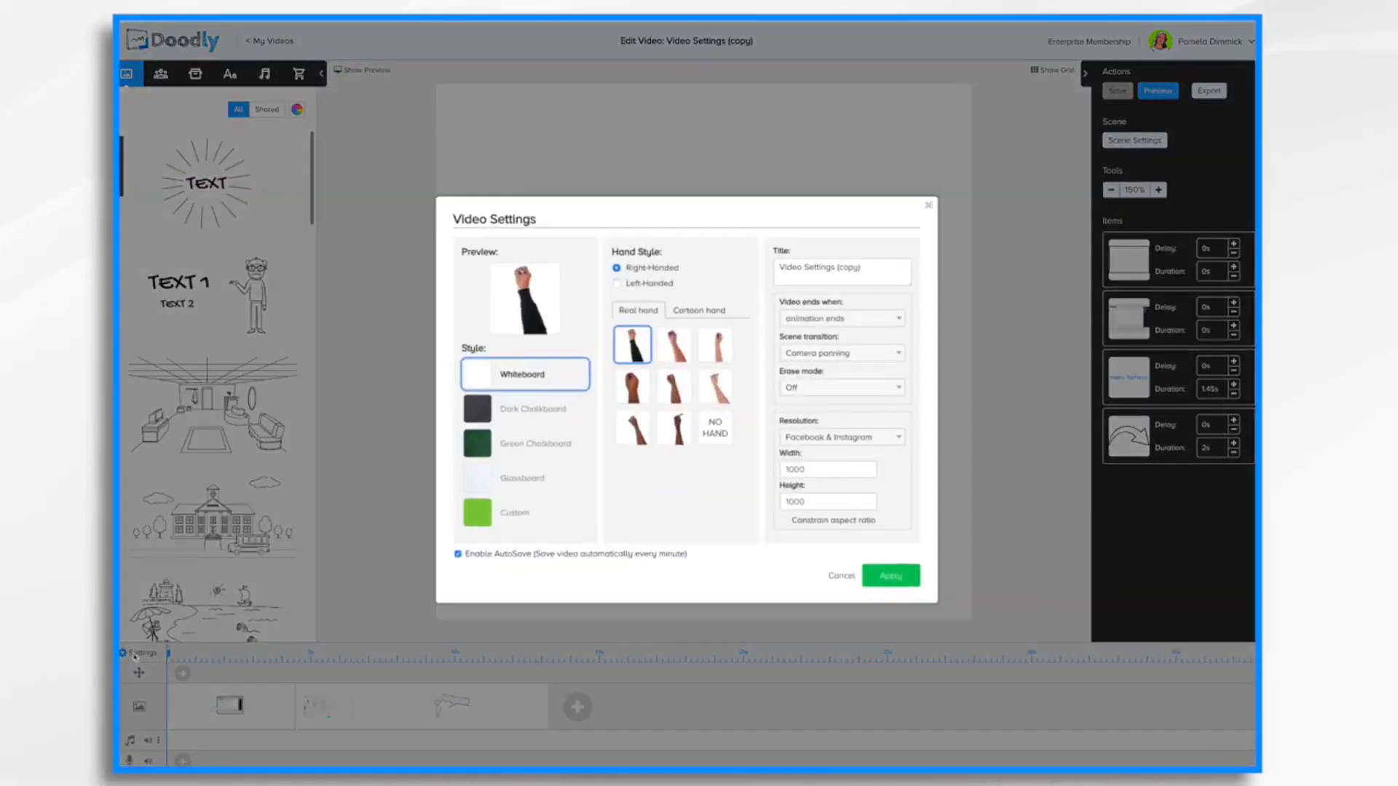
click(489, 413)
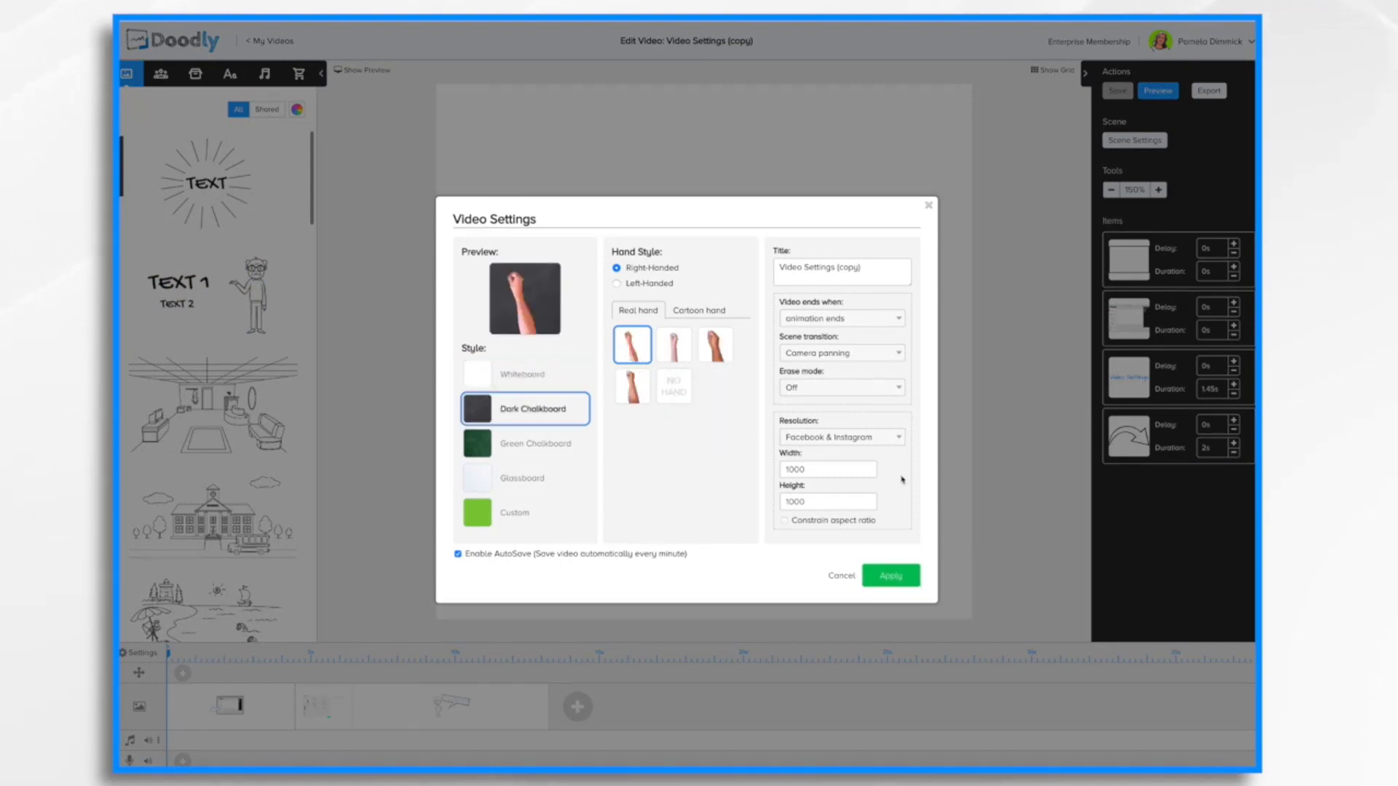
click(881, 284)
key(BackSpace)
key(BackSpace)
key(BackSpace)
key(BackSpace)
key(BackSpace)
key(BackSpace)
key(BackSpace)
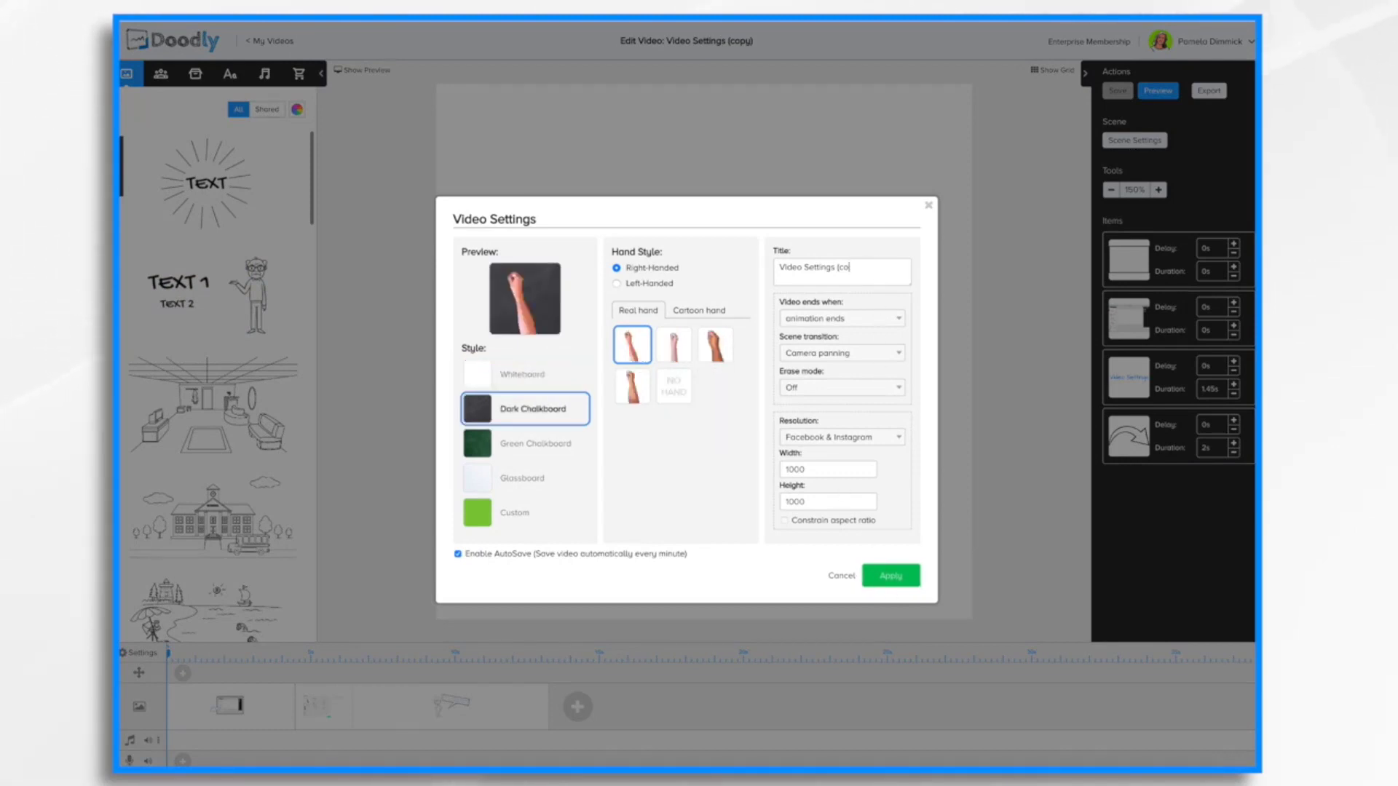
text(Black)
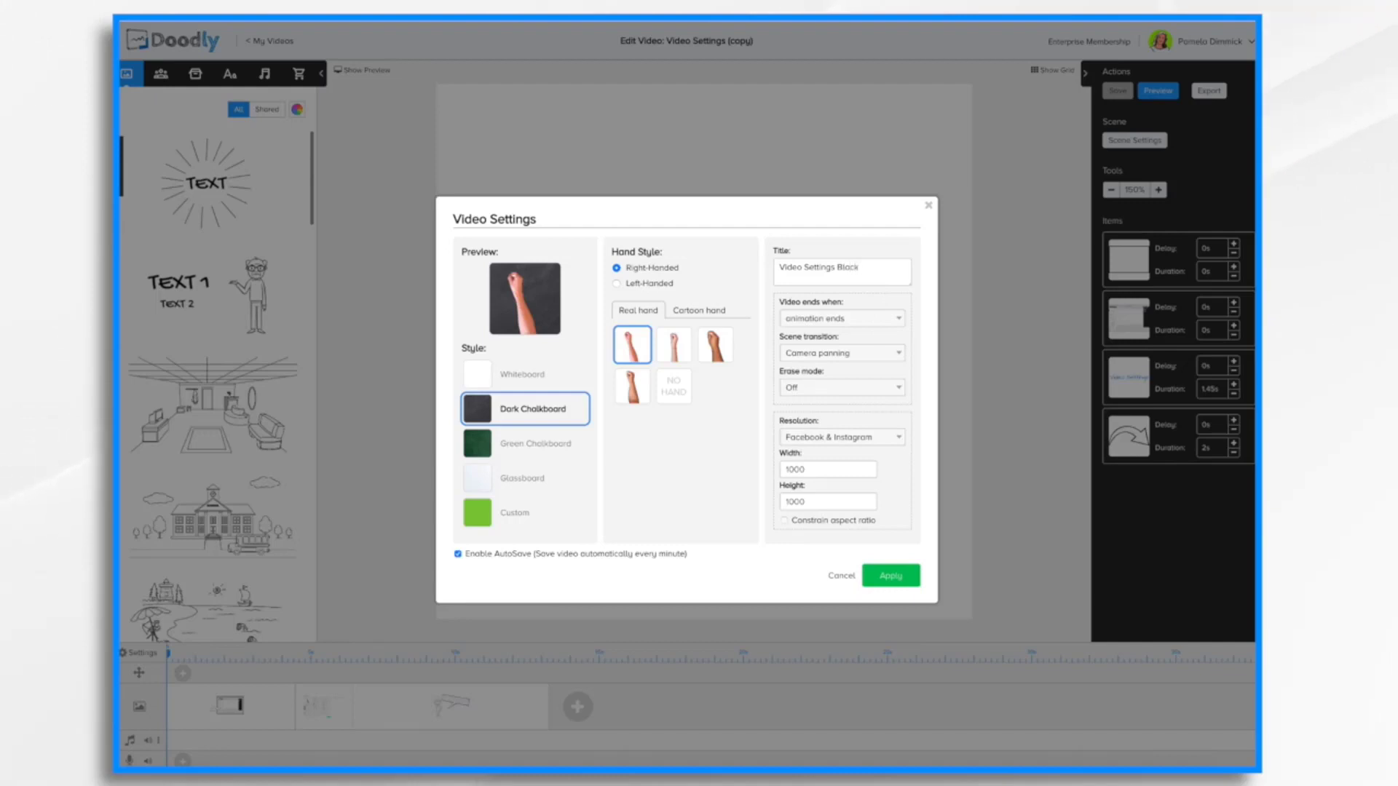
text(board Version)
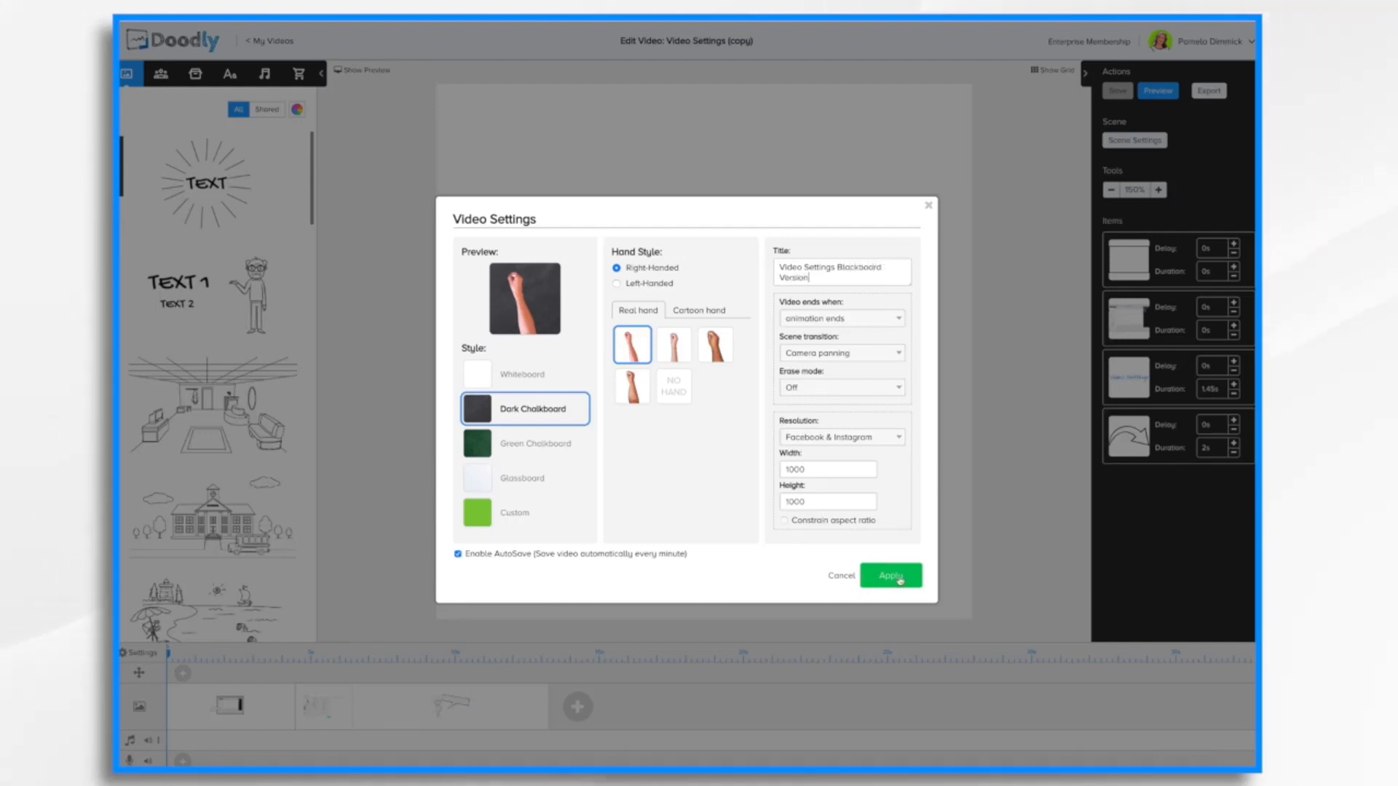
Step: Apply the Dark Chalkboard video settings with the title Video Settings Blackboard Version, and preview the video
click(895, 576)
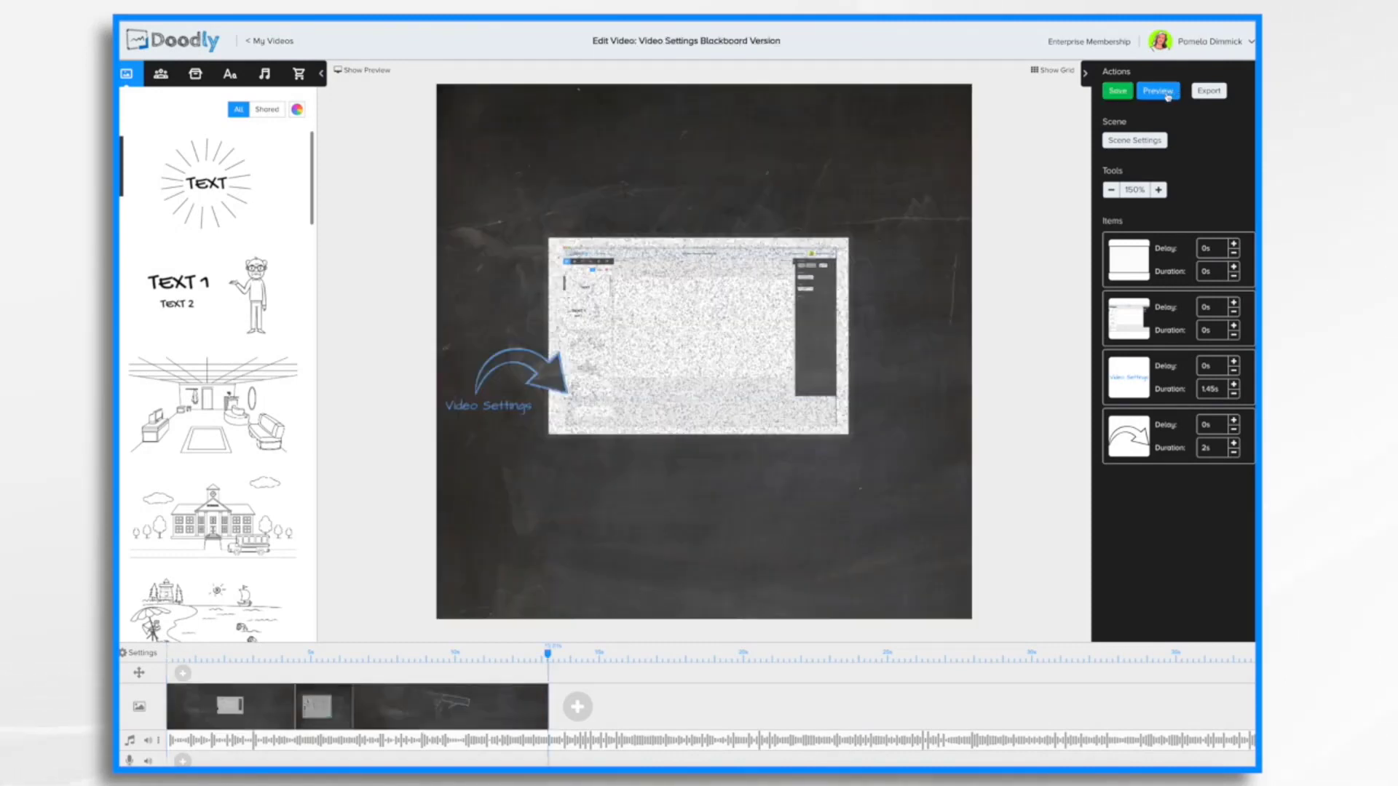
click(1167, 95)
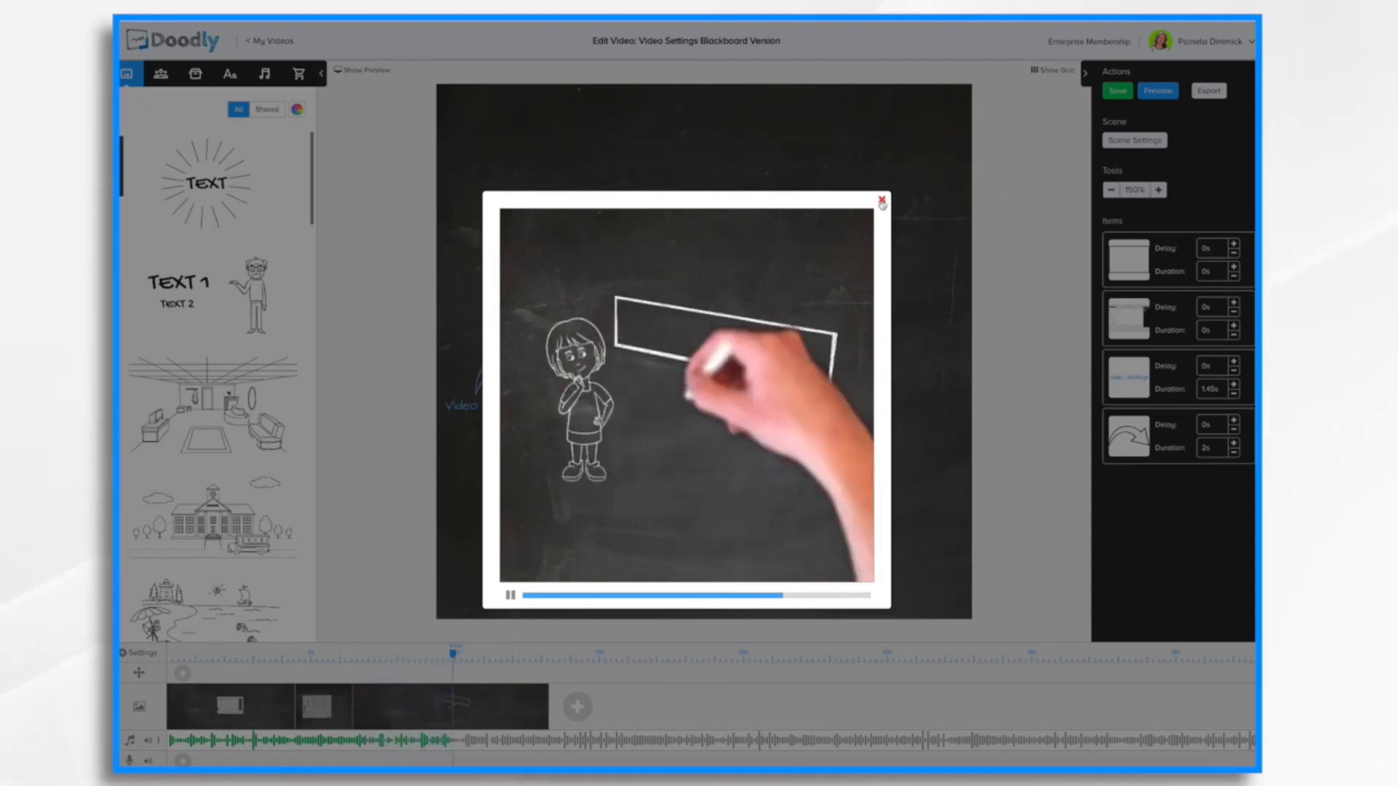
click(882, 201)
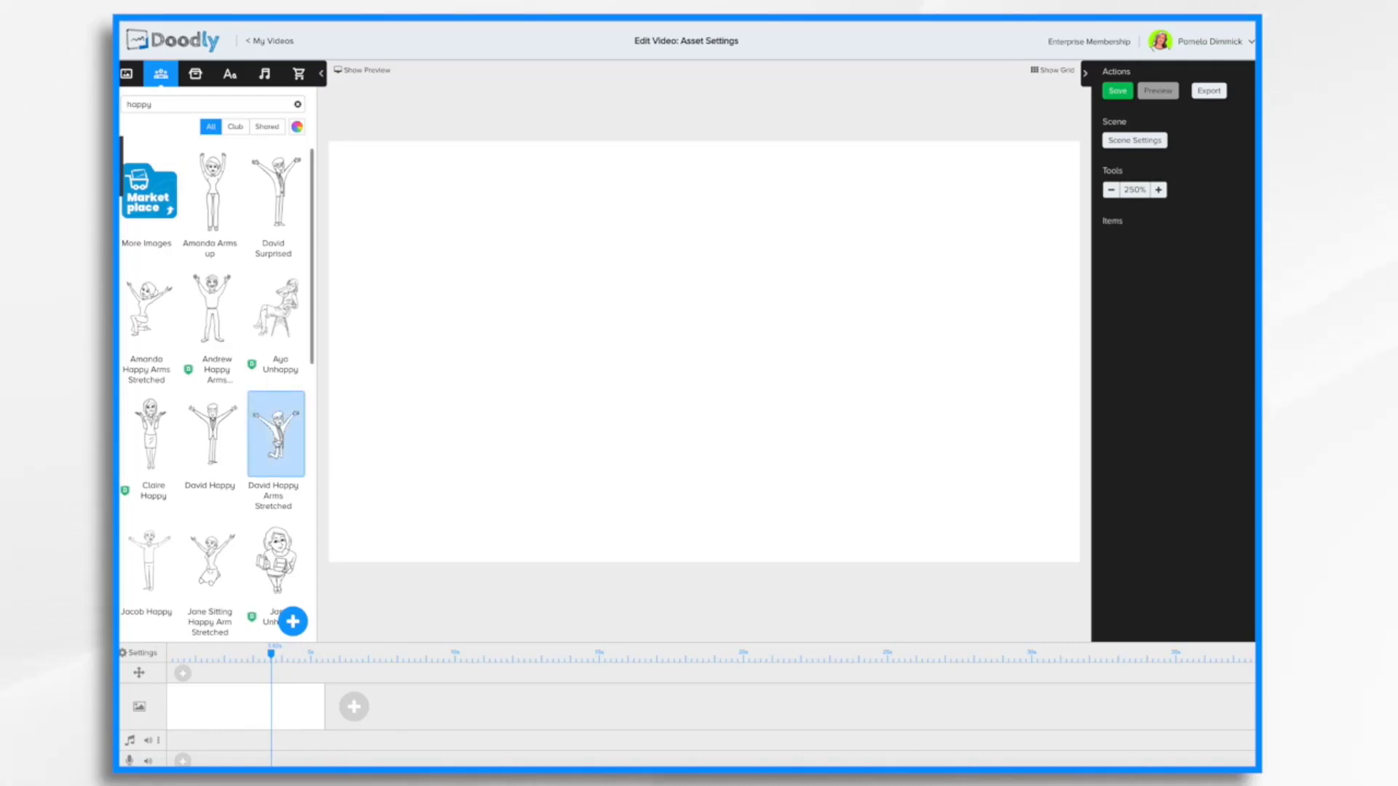
Step: Add the David Happy Arms Stretched character and the Dog Sleeping prop to the blank scene
drag(276, 434, 490, 349)
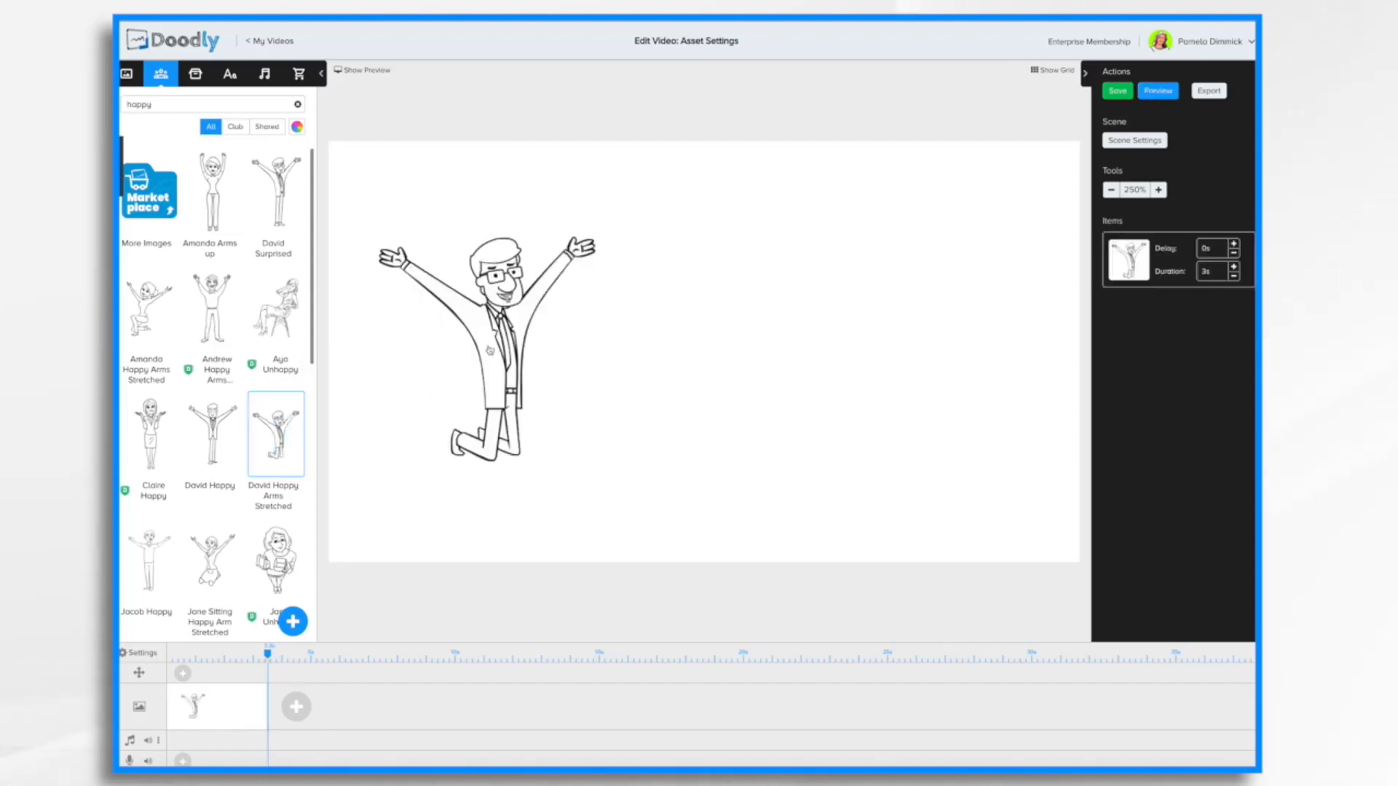
click(196, 73)
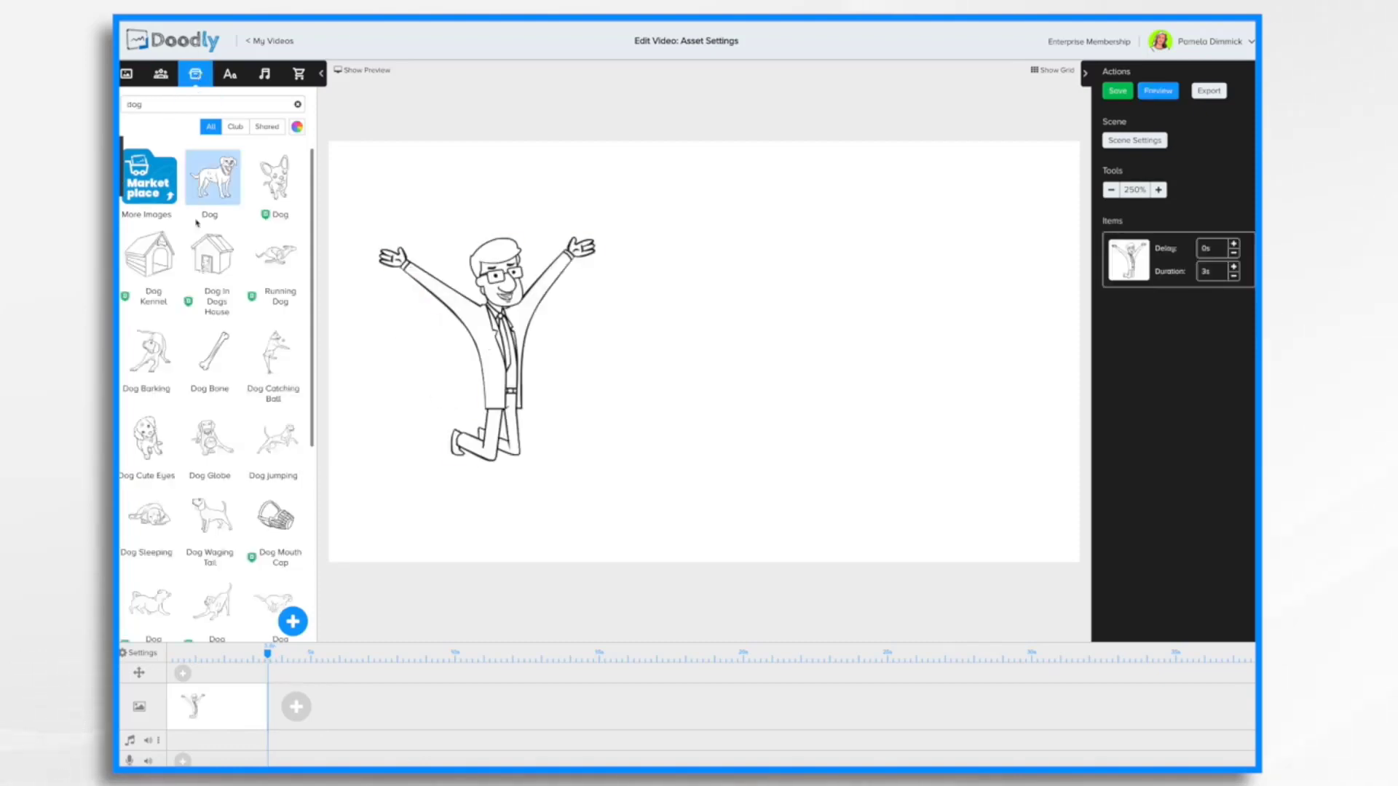
drag(150, 540, 874, 496)
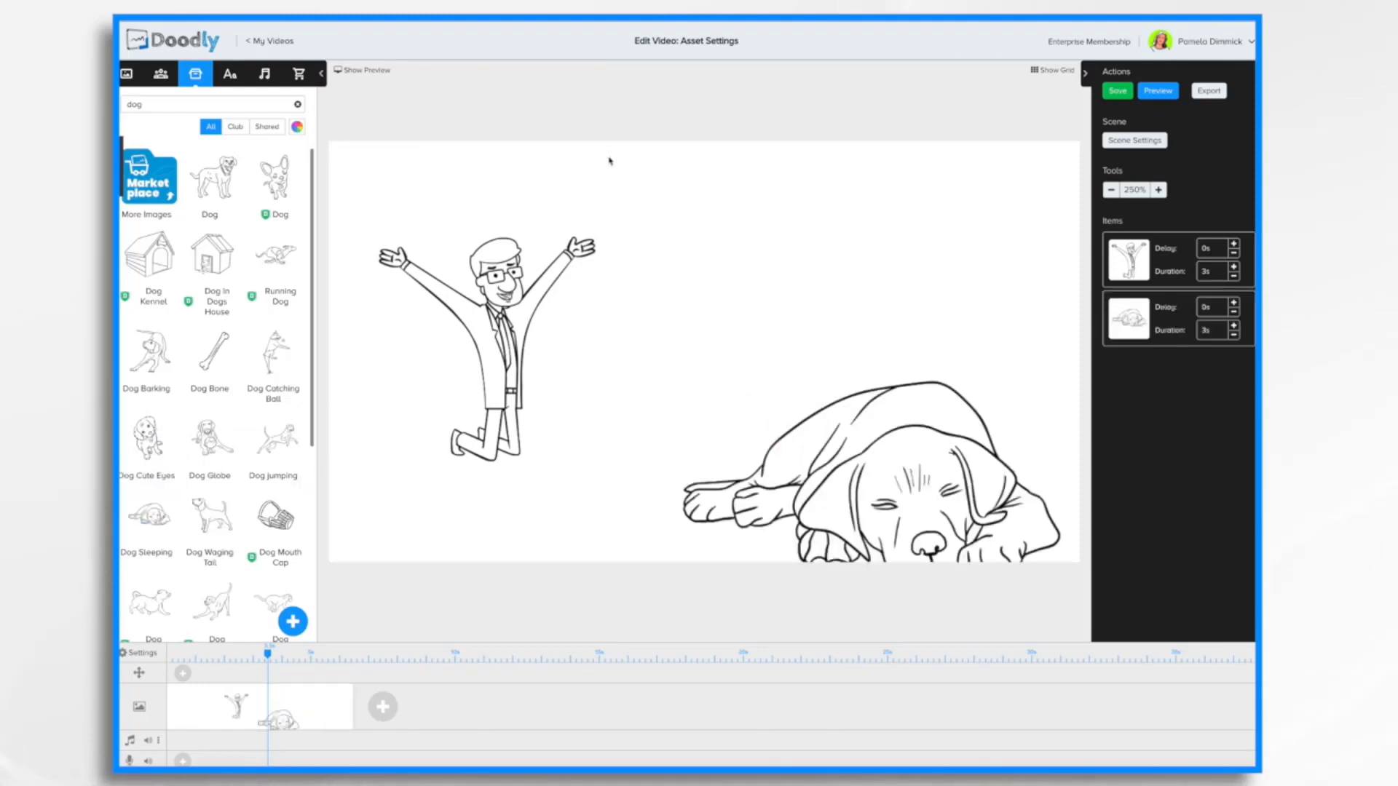
Step: Add a text in the Architects Daughter font above the dog, reading "Asset Settings"
click(229, 75)
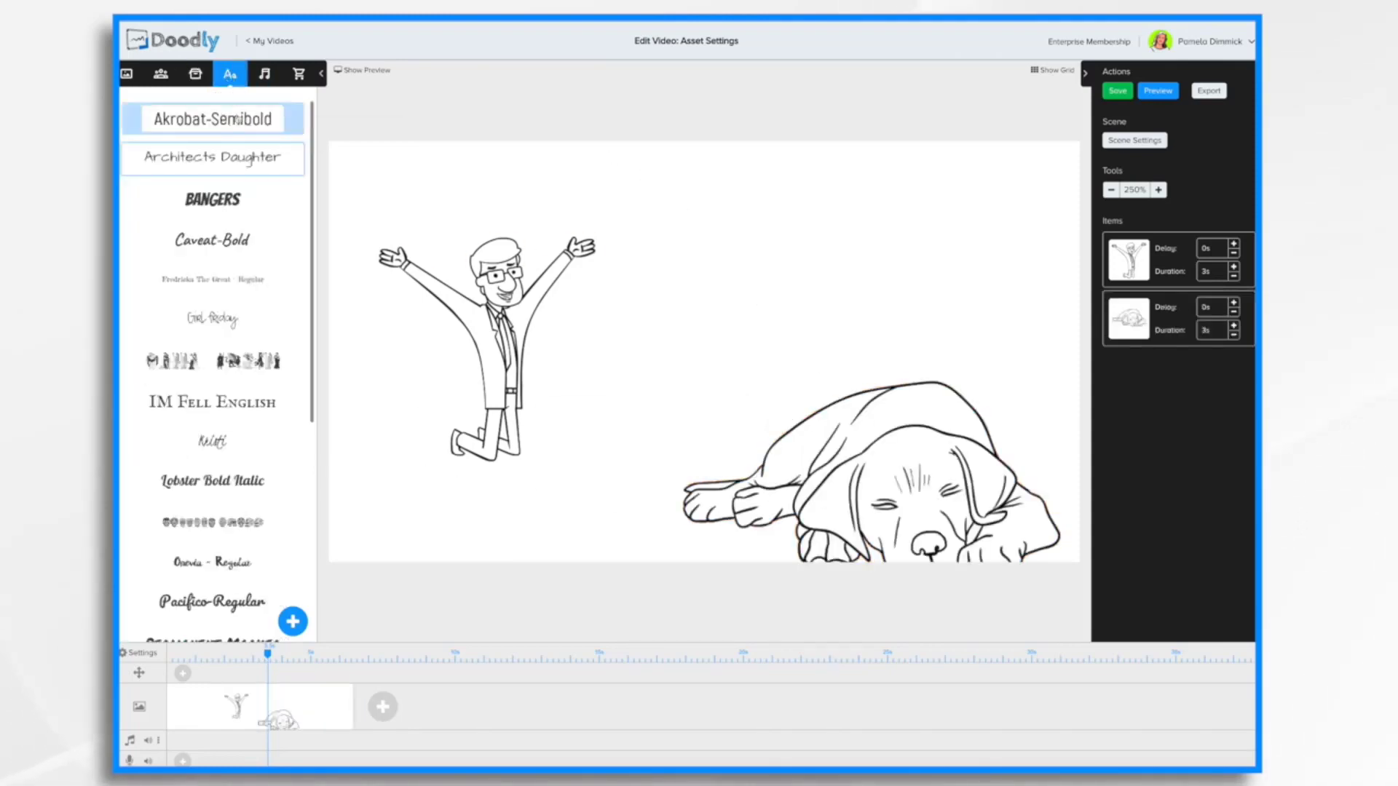
drag(255, 157, 786, 251)
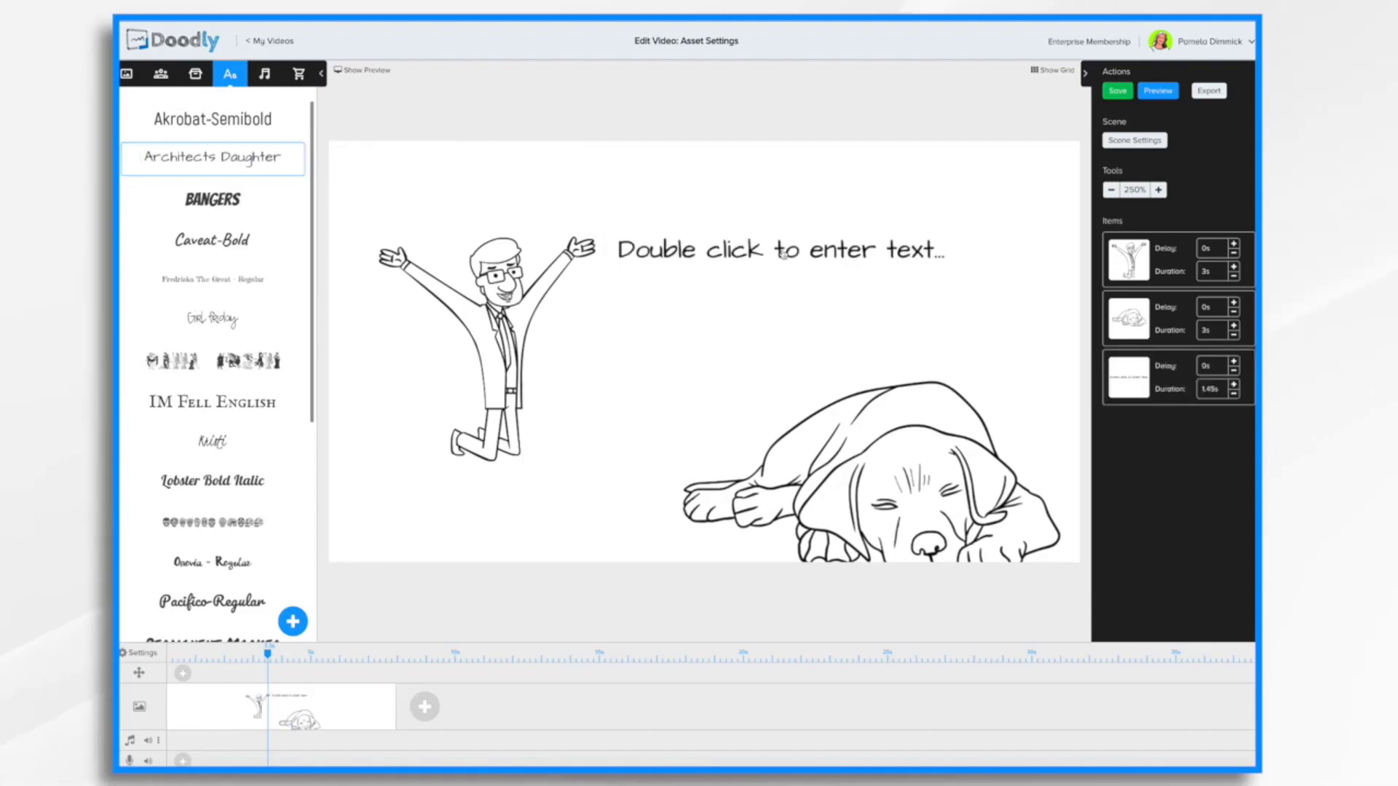
double_click(738, 255)
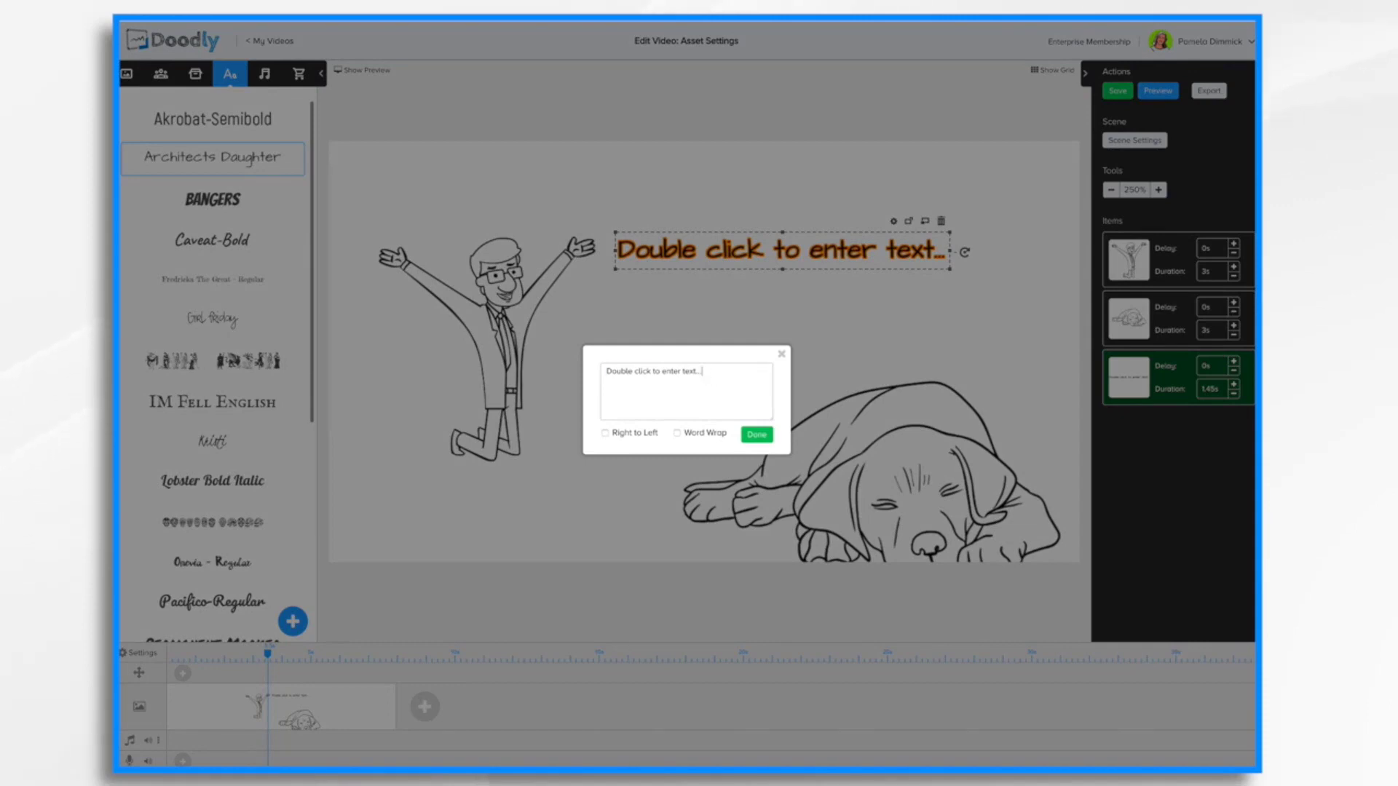
key(ctrl+a)
text(Asset Settings)
click(756, 434)
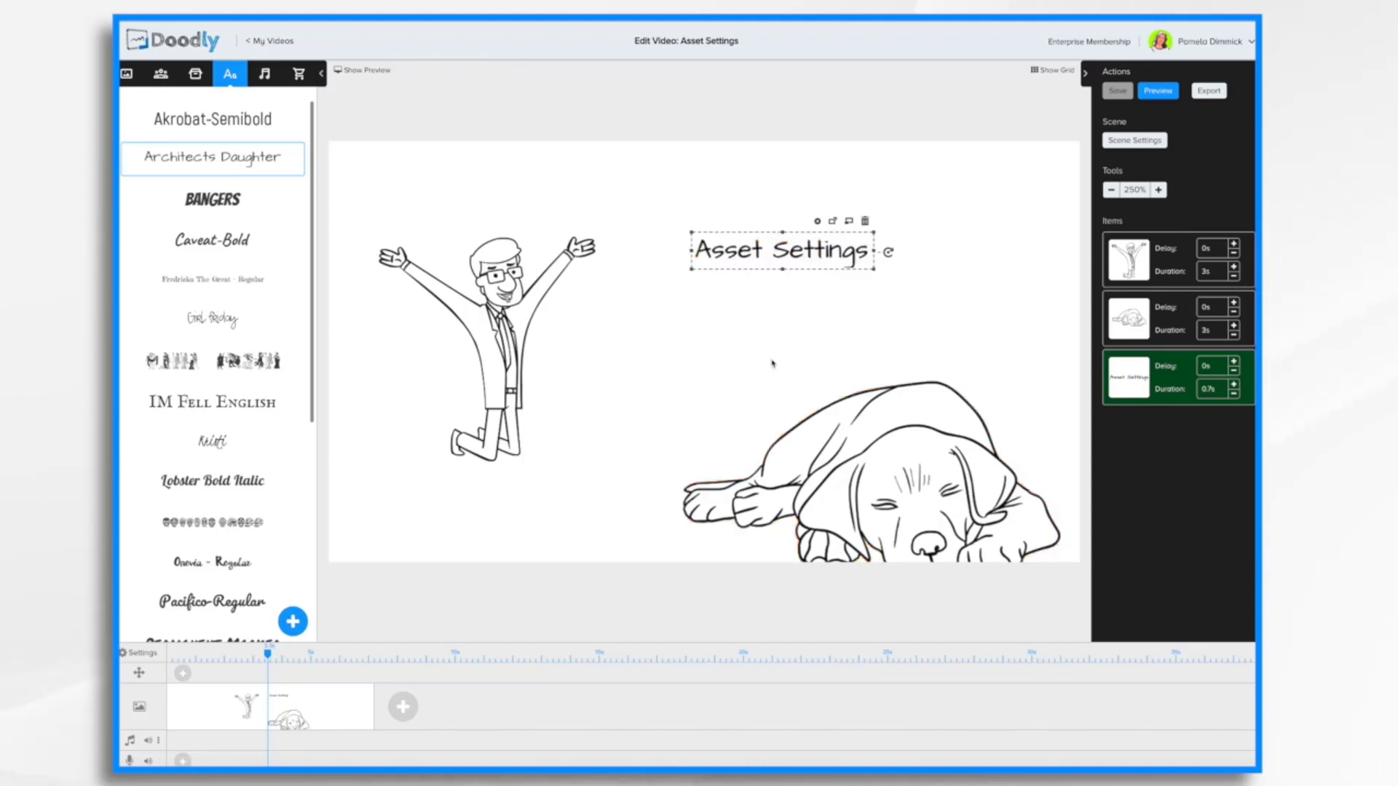
Step: Enlarge the man with outstretched arms and reposition him in the upper left part of the canvas
click(523, 327)
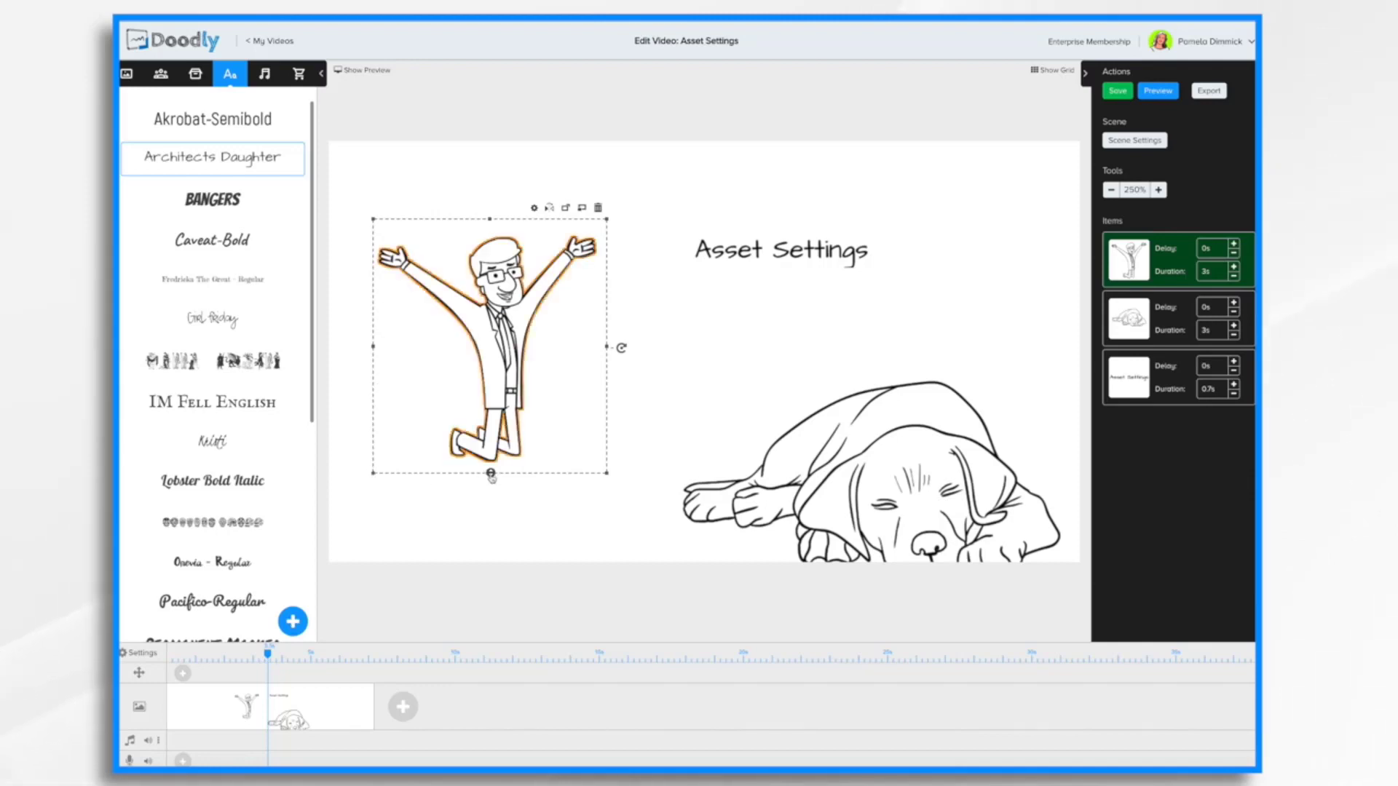
drag(490, 474, 490, 546)
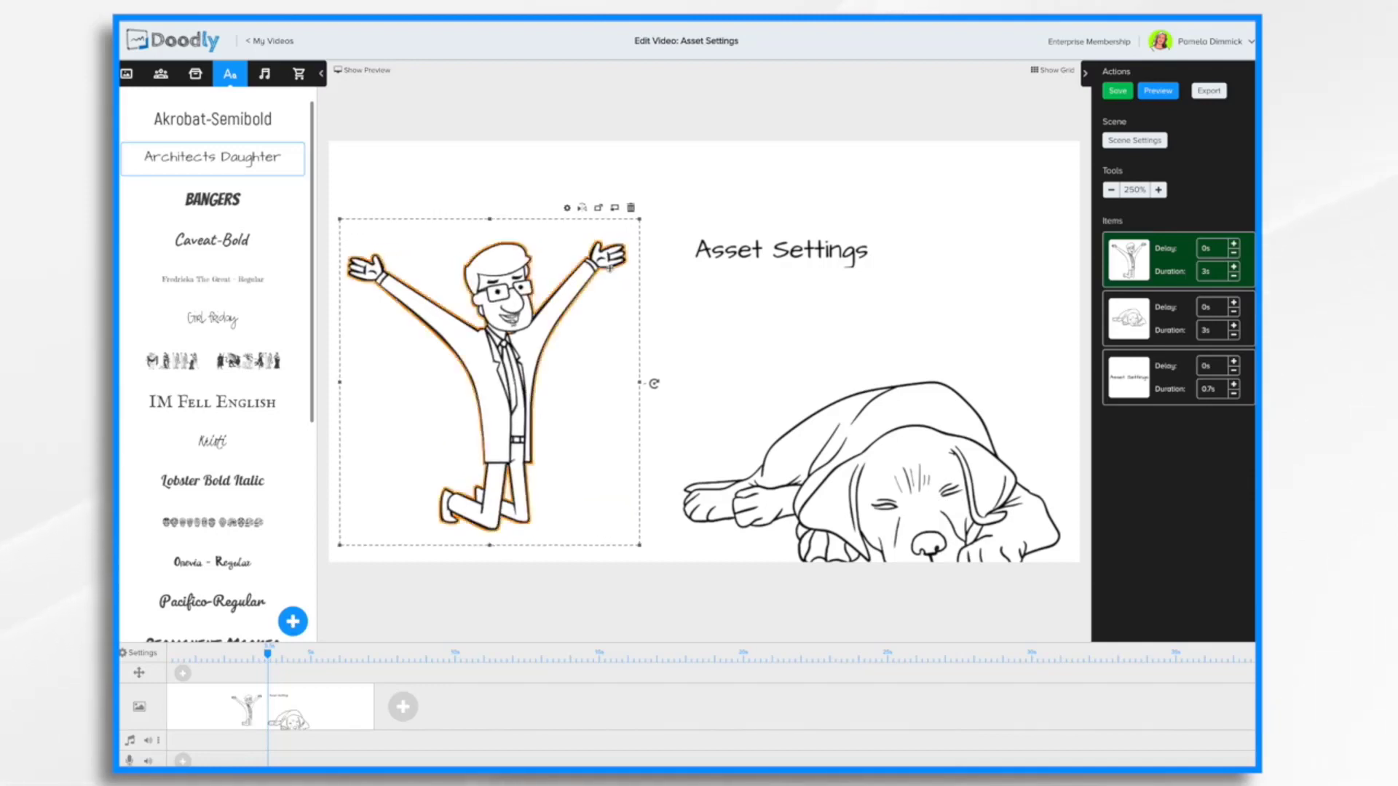
drag(635, 223, 685, 231)
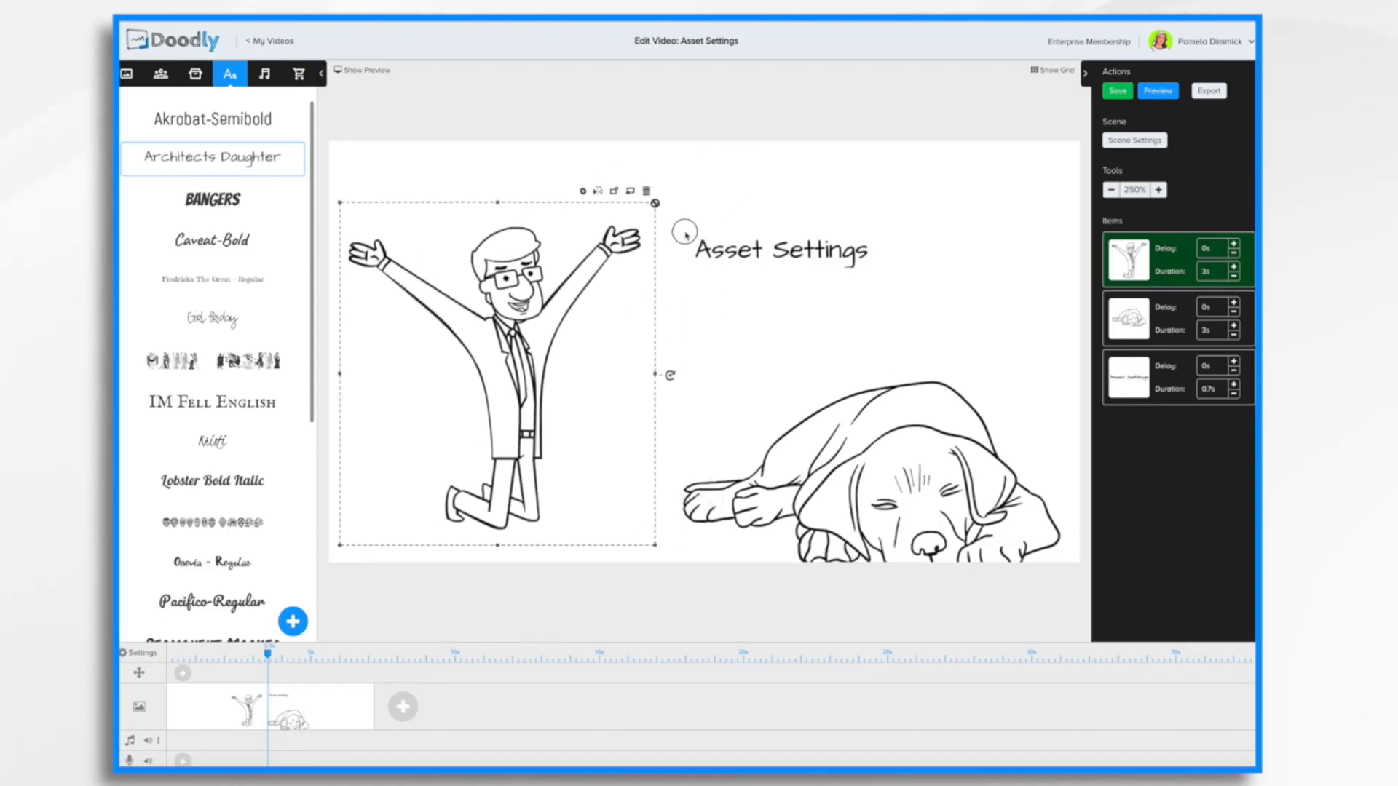
drag(496, 357, 532, 310)
drag(464, 308, 508, 314)
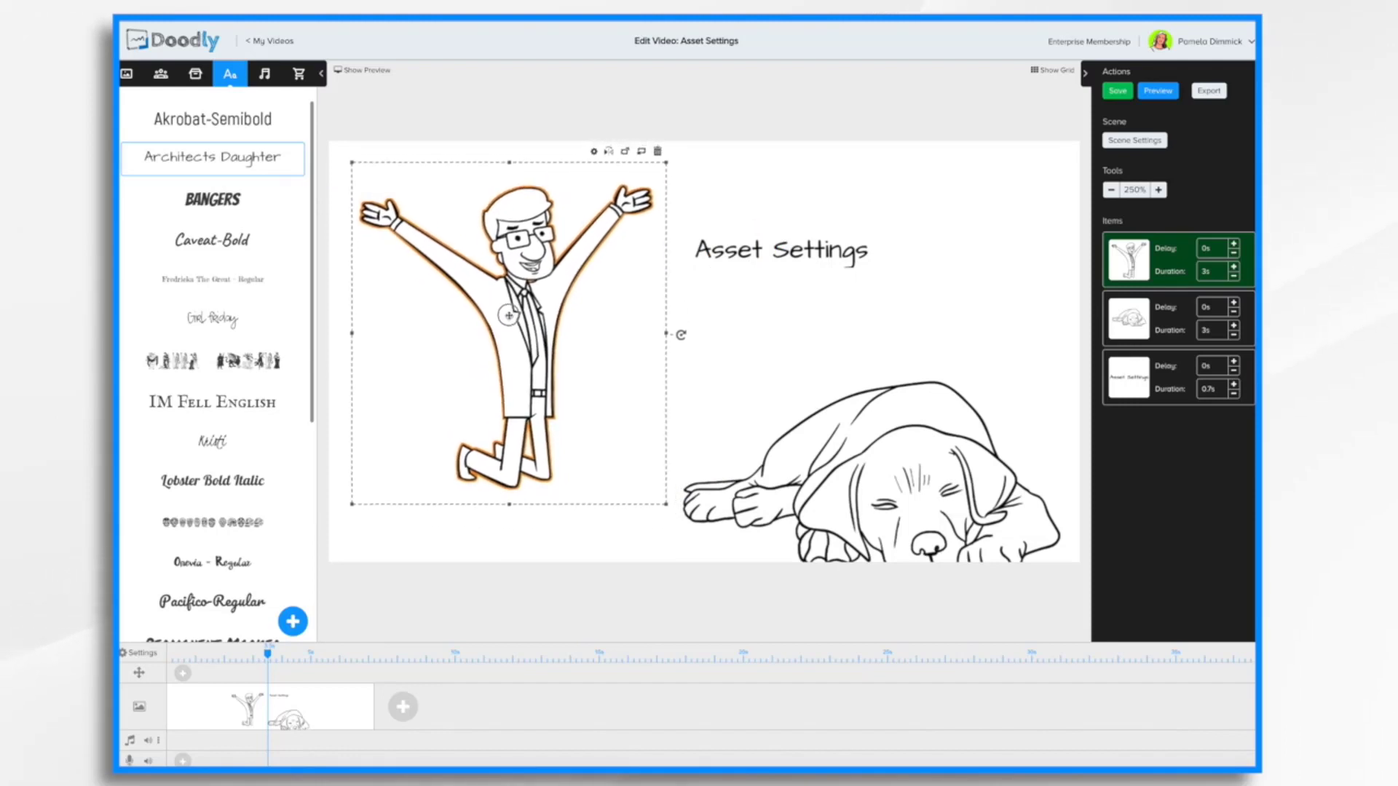
Step: Shrink the sleeping dog and place it overlapping the kneeling man's legs
click(924, 464)
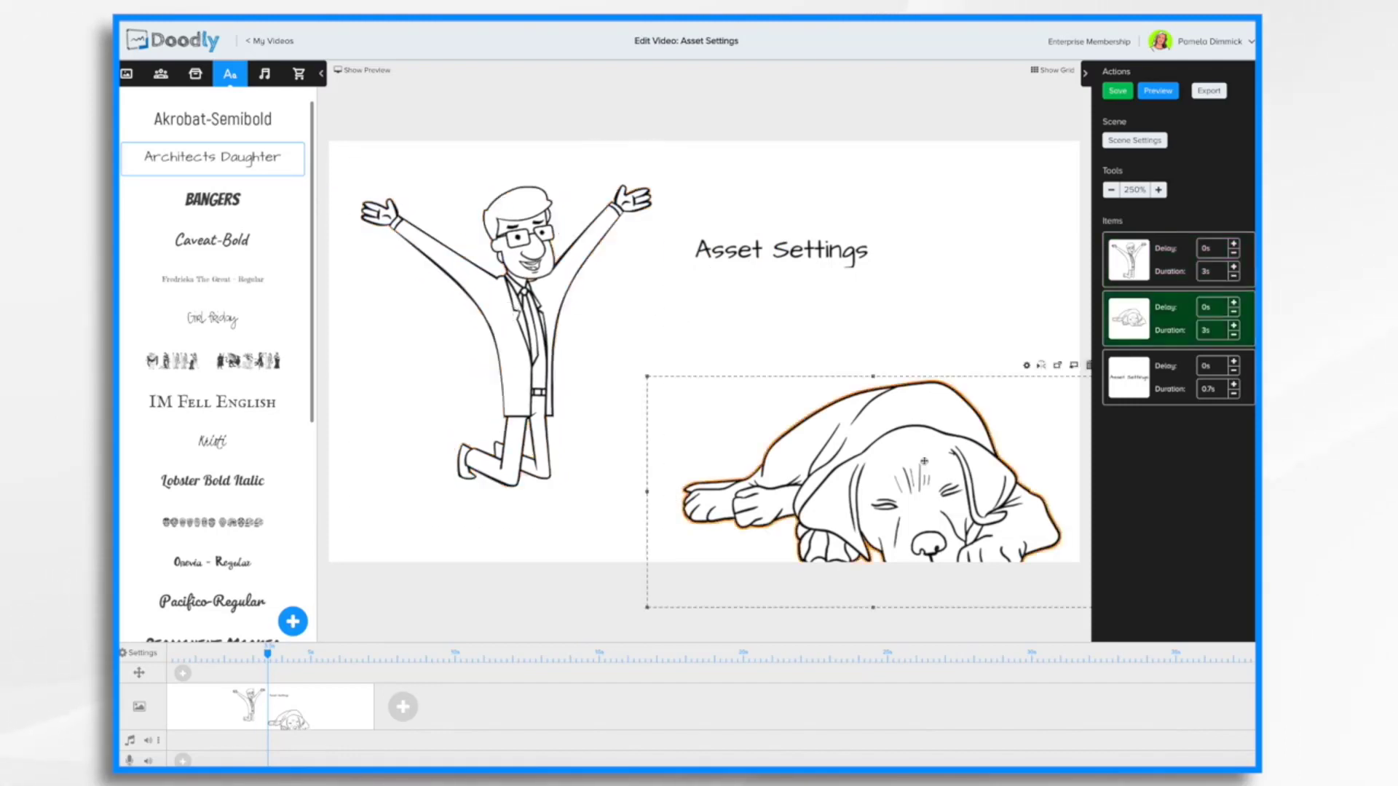
drag(923, 460, 912, 408)
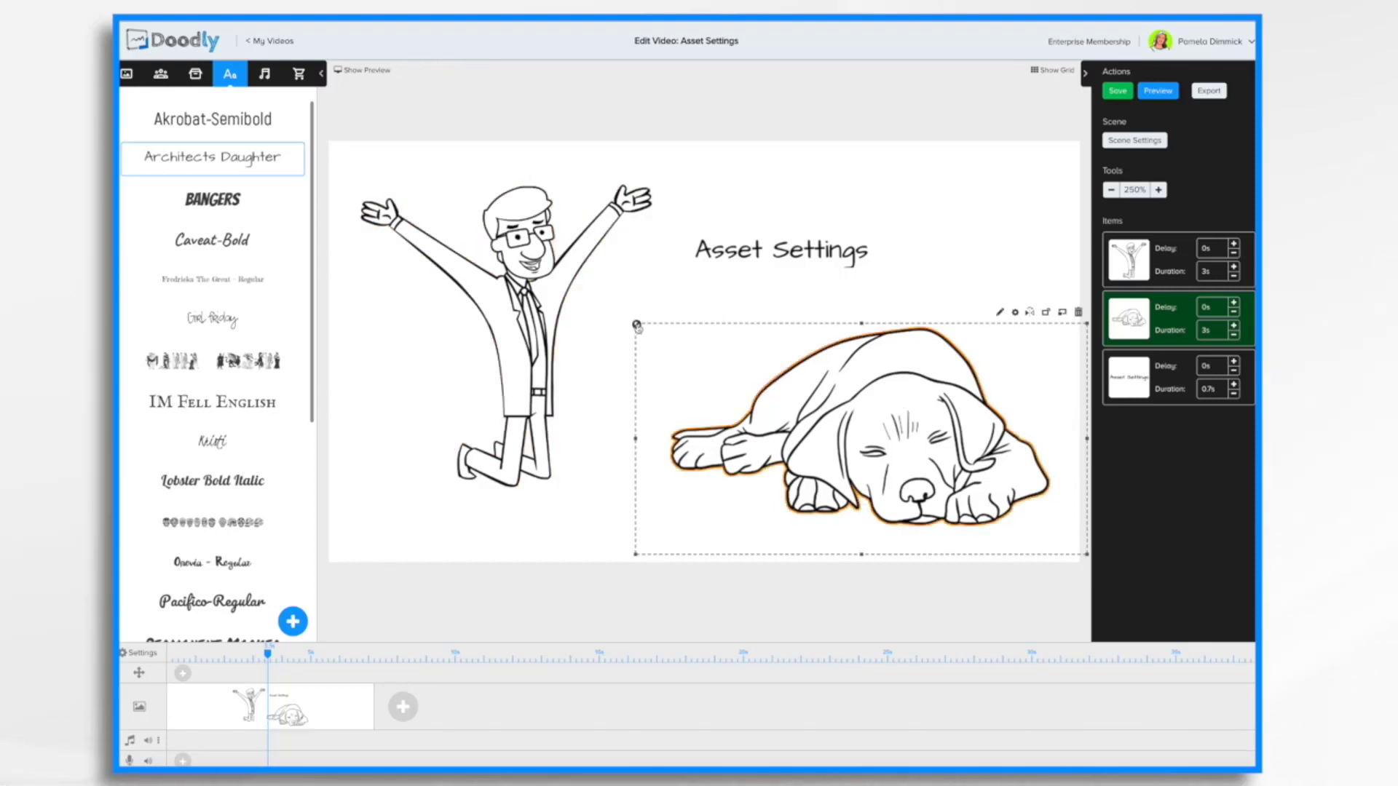
drag(638, 322, 748, 394)
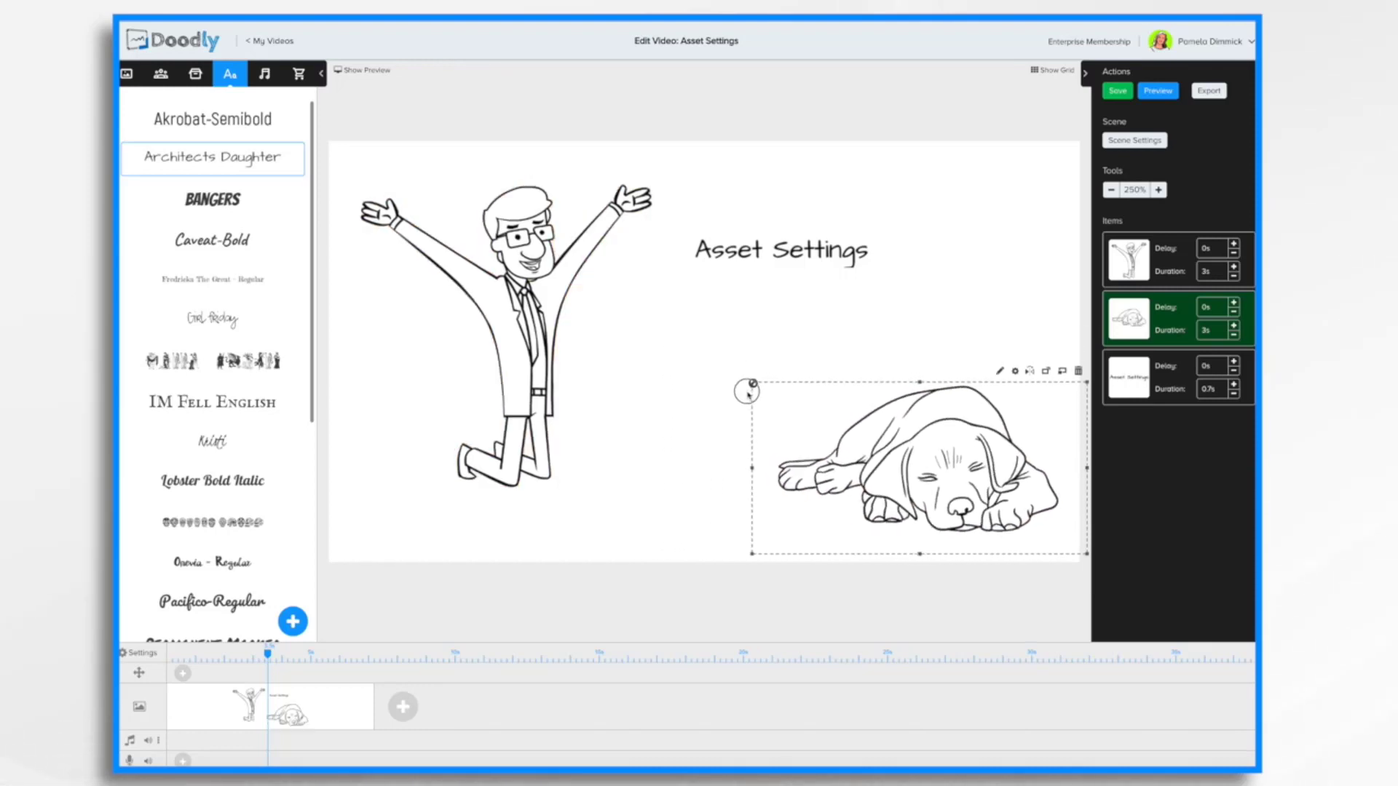
drag(926, 440, 632, 427)
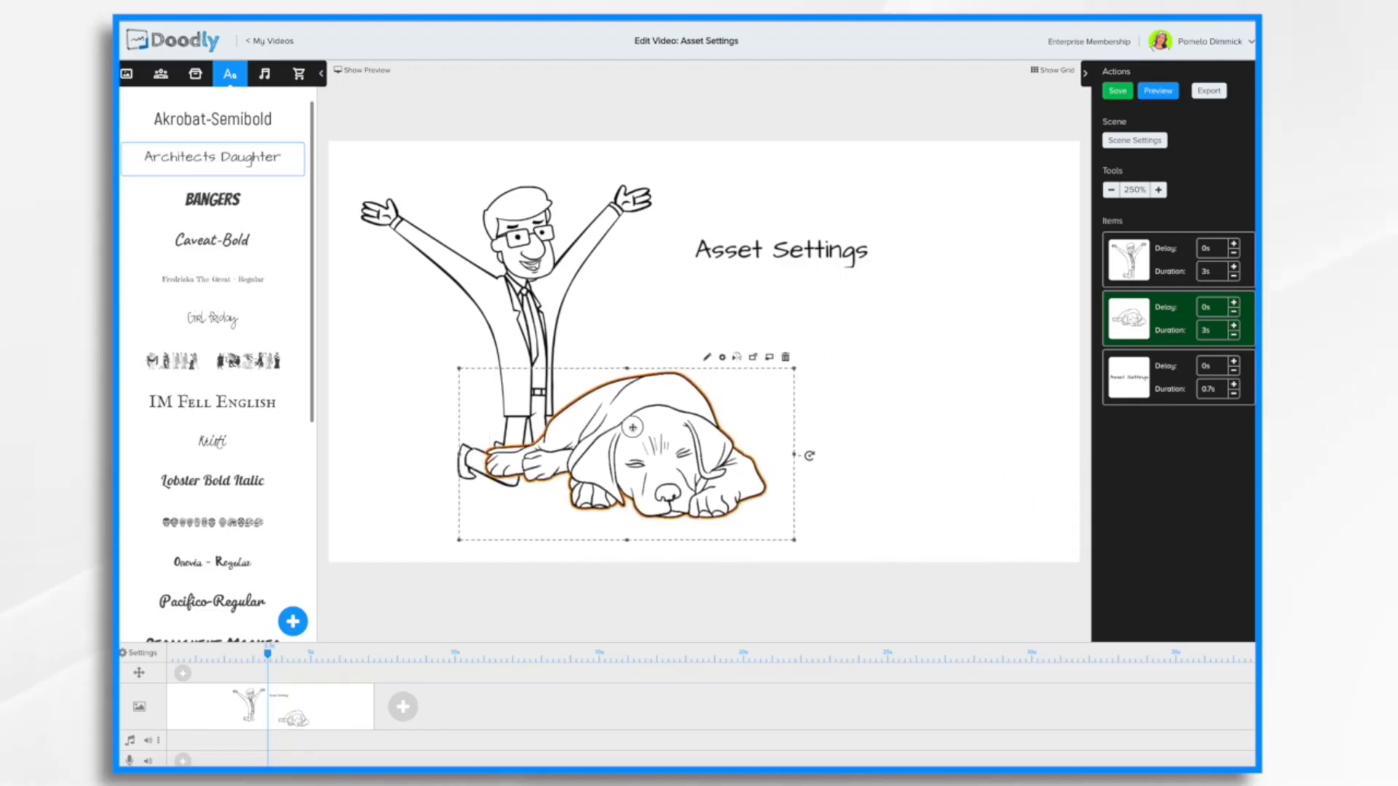
drag(793, 371, 747, 393)
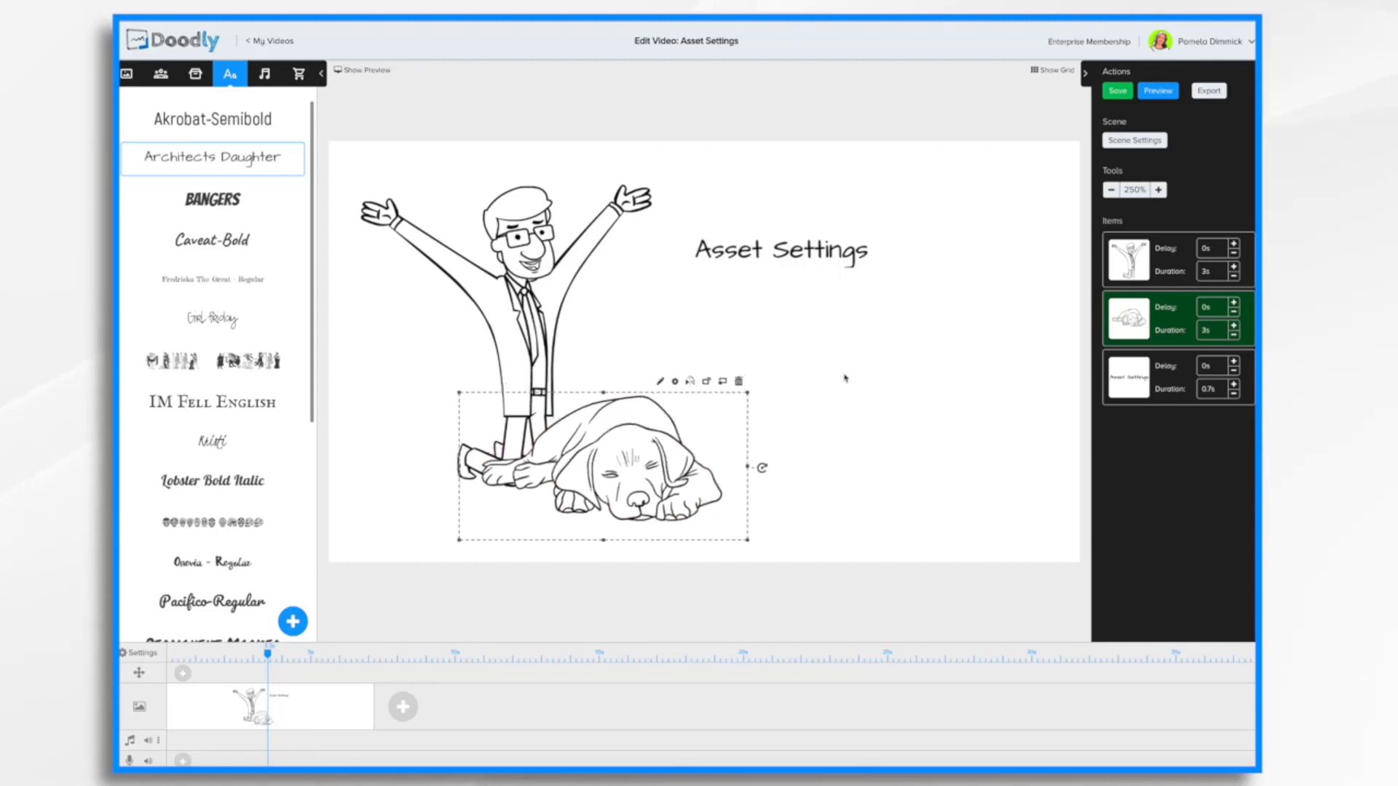
Step: Flip the sleeping dog horizontally back and forth, leaving it in its original orientation
click(690, 382)
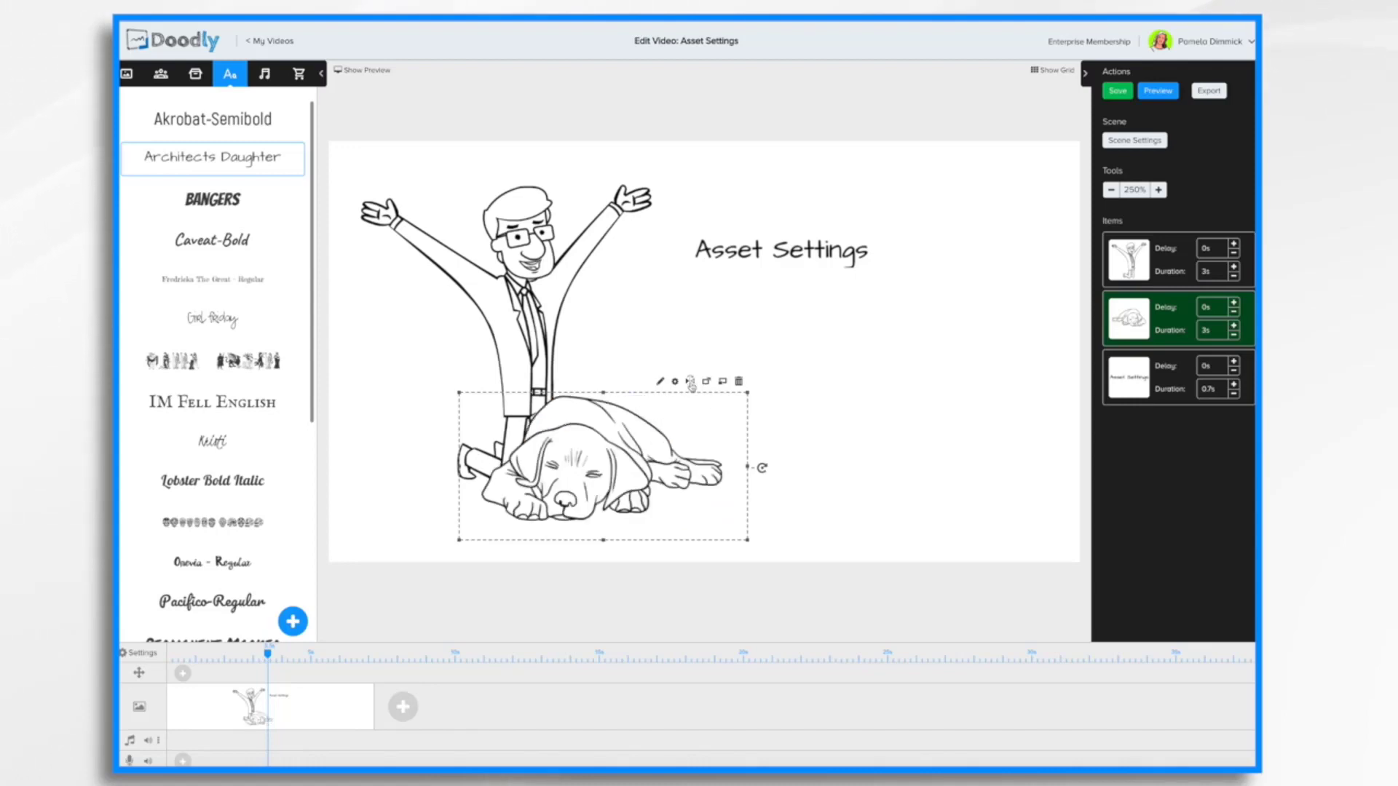
click(690, 381)
click(691, 381)
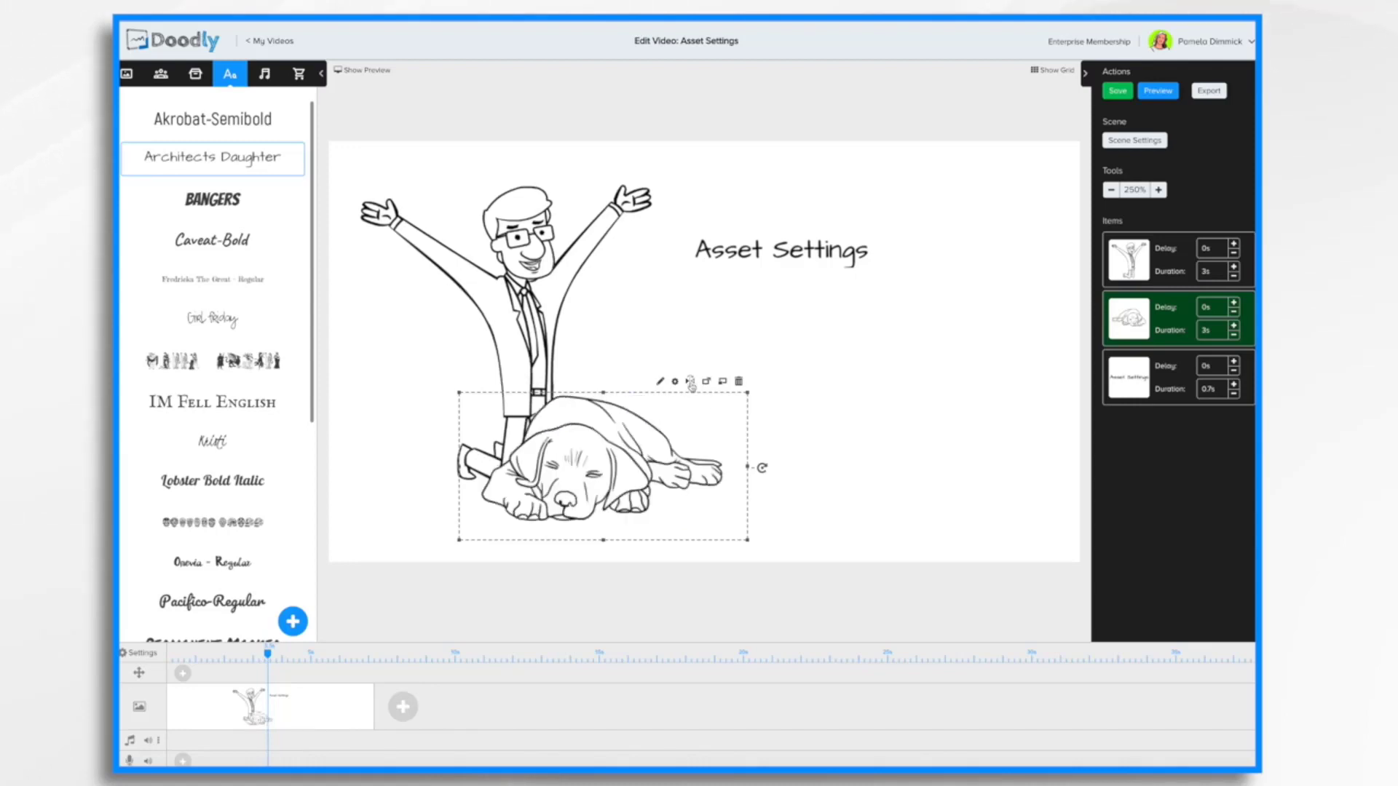
click(690, 382)
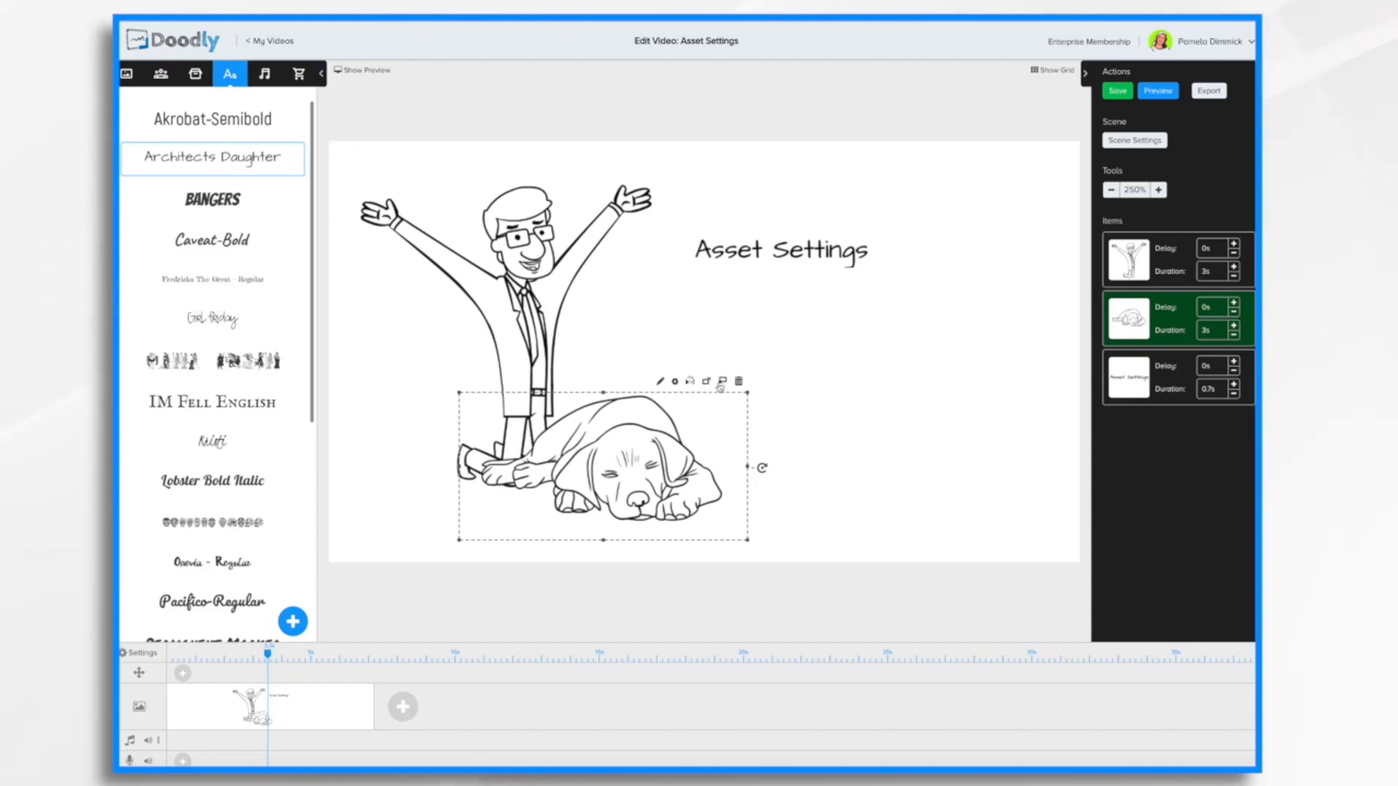
Step: Switch the sleeping dog's layer order repeatedly between behind and in front of the man, leaving it behind him
click(720, 384)
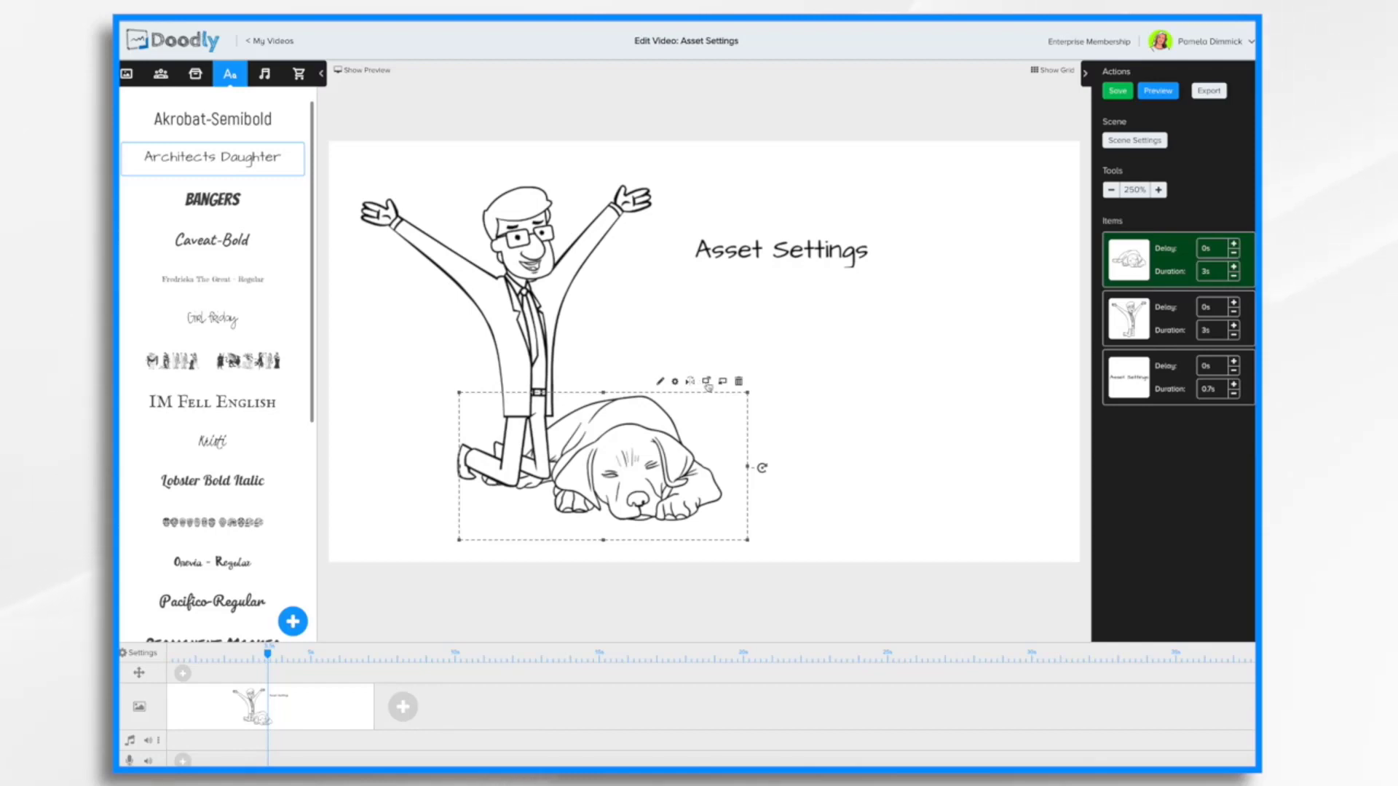
click(706, 381)
click(721, 383)
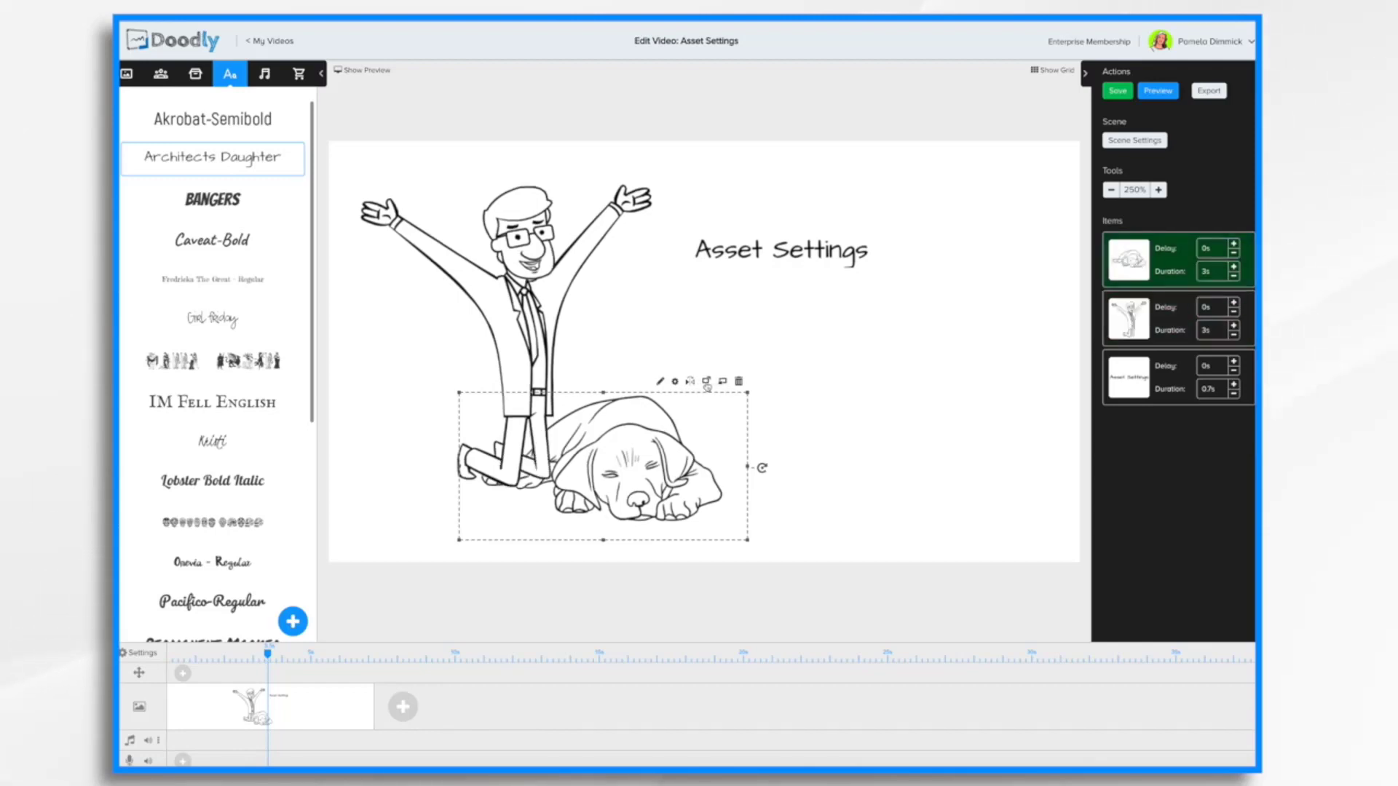
click(706, 383)
click(723, 382)
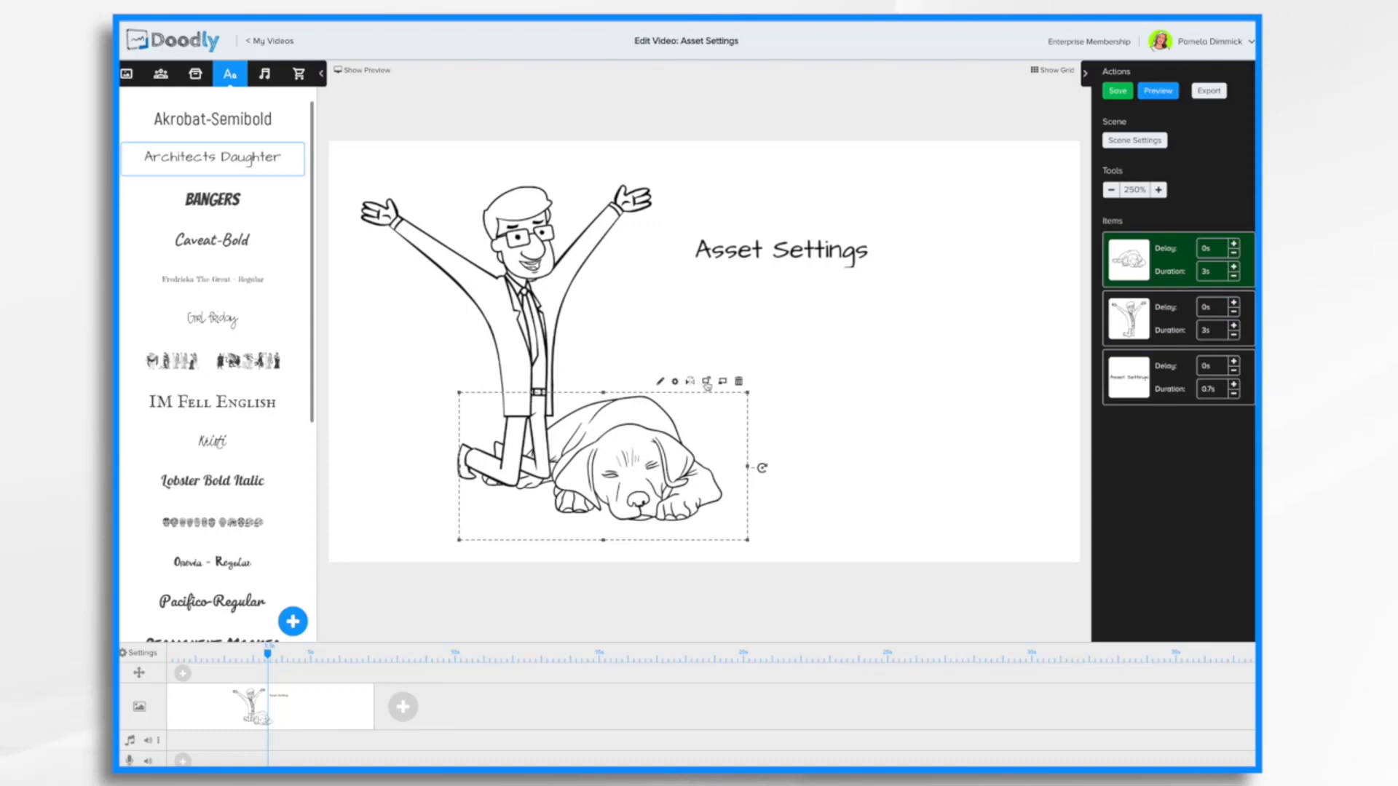
click(706, 381)
click(722, 382)
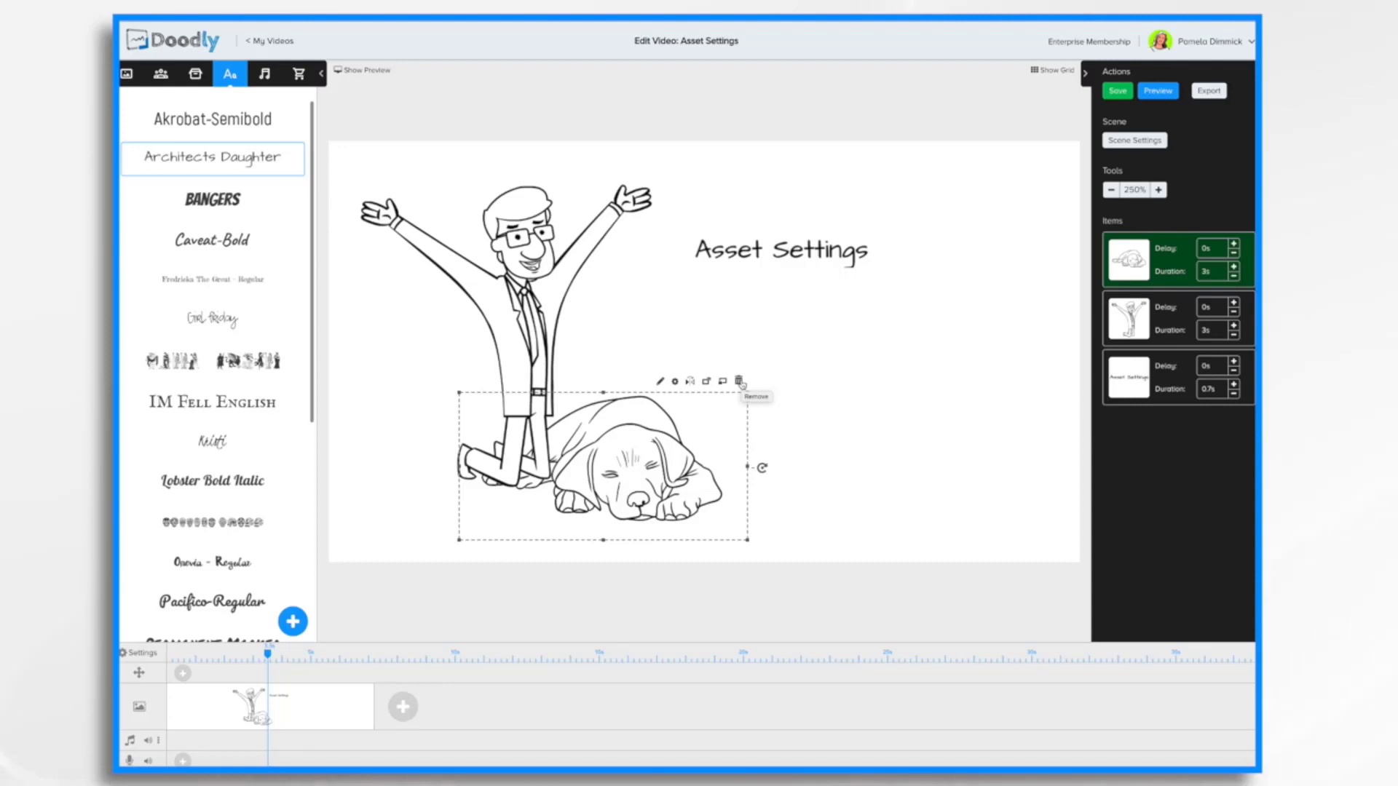
Step: Remove the sleeping dog from the scene
click(739, 381)
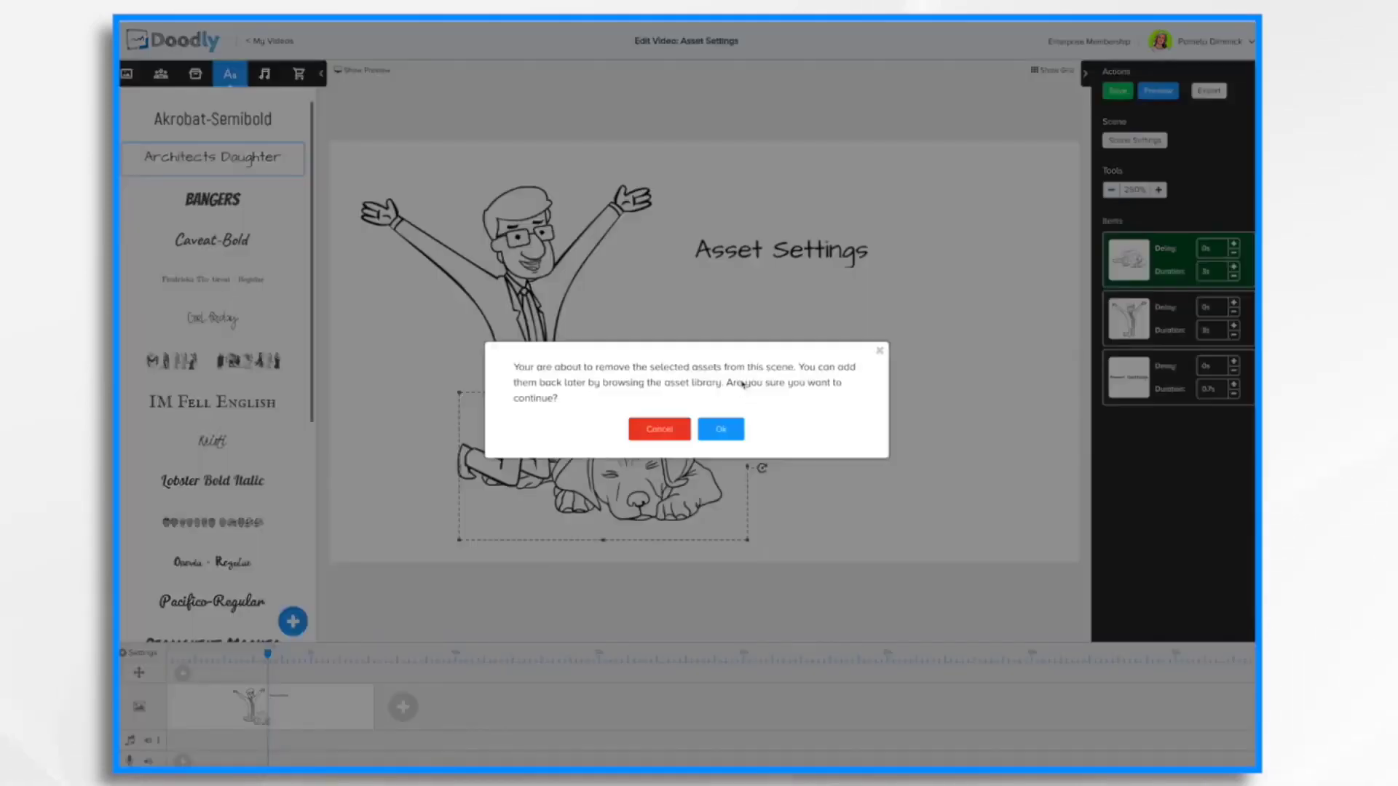
click(725, 430)
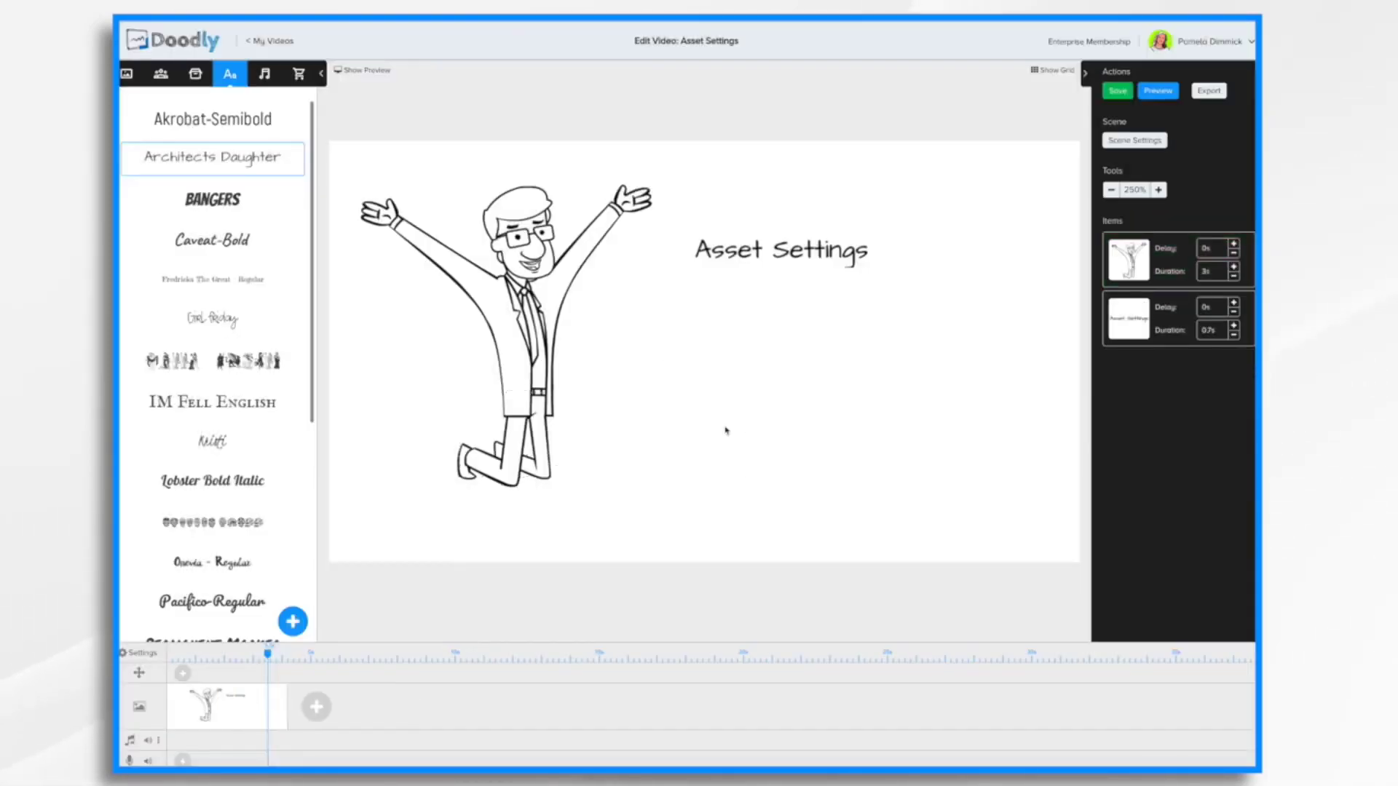
Step: Enlarge the "Asset Settings" text to about font size 73 and place it beside the man at about X 558, Y 176
click(799, 255)
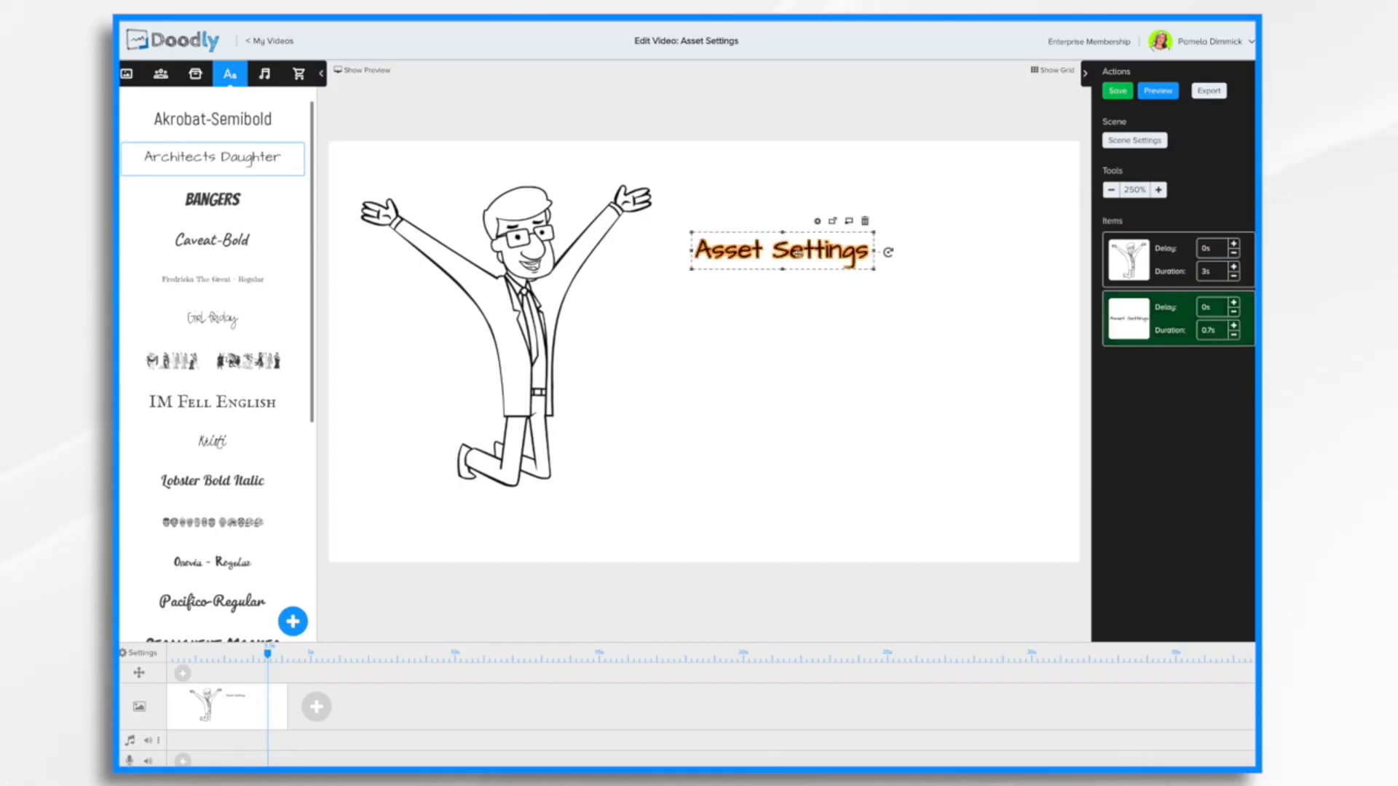
drag(870, 270, 1083, 352)
drag(951, 286, 915, 300)
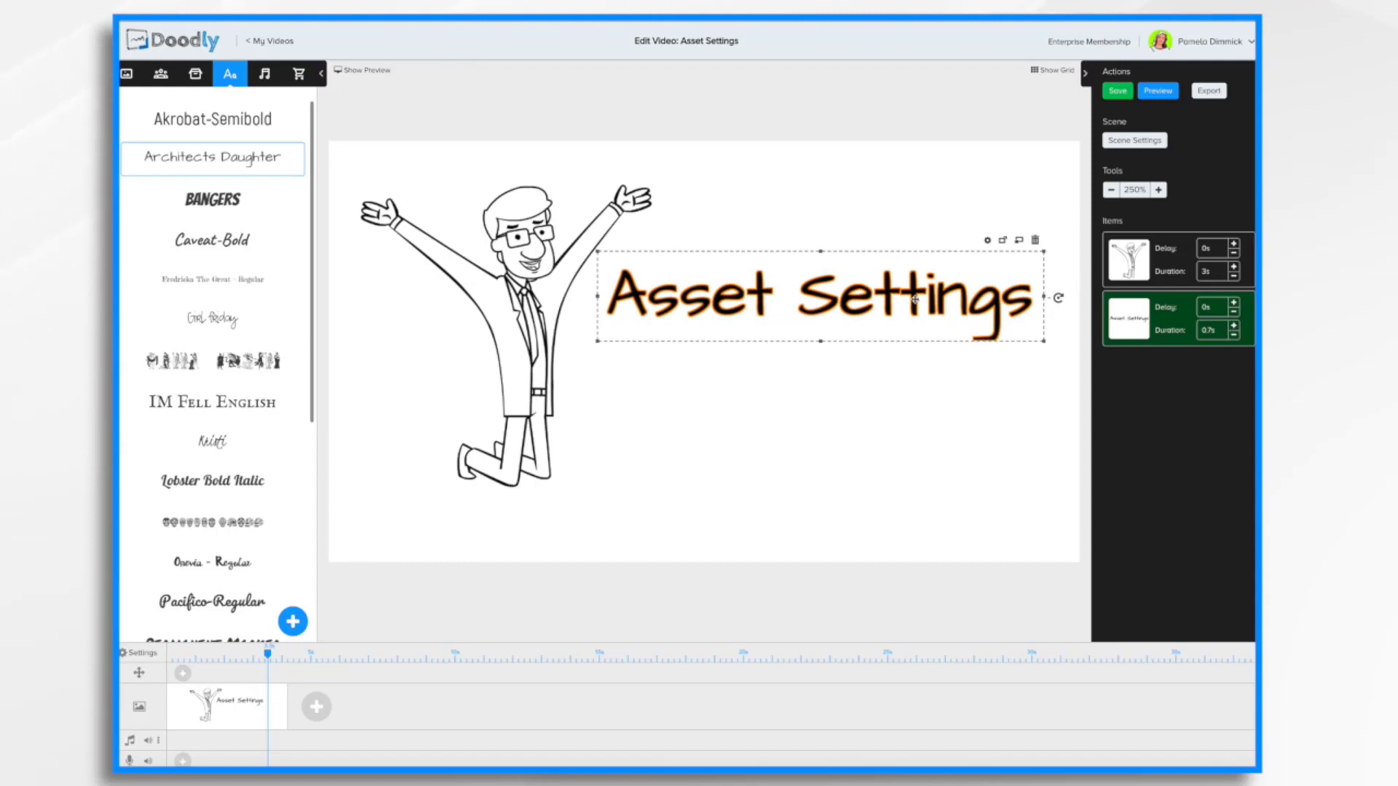
Step: Review the position, font, colour and animation settings of the "Asset Settings" text without changing them
click(987, 240)
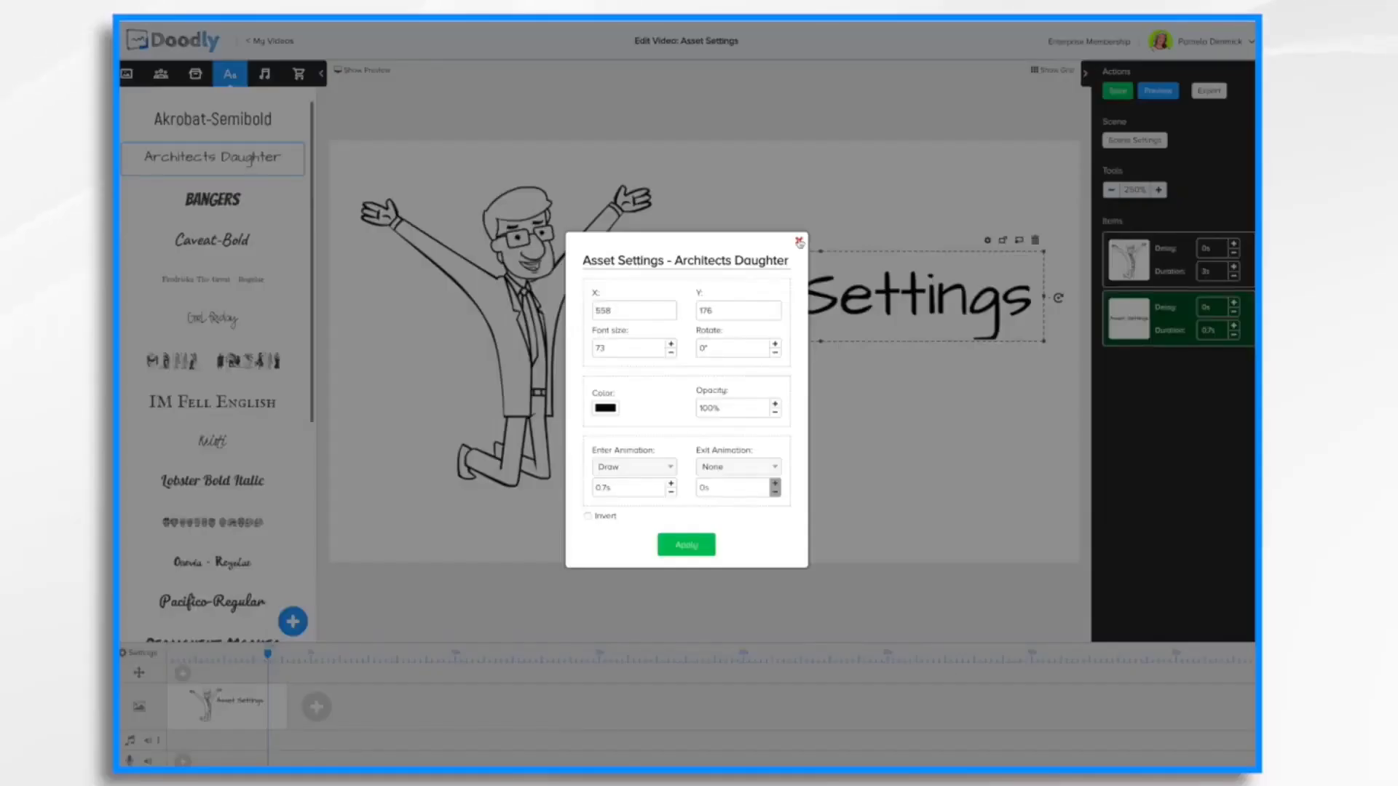
click(798, 242)
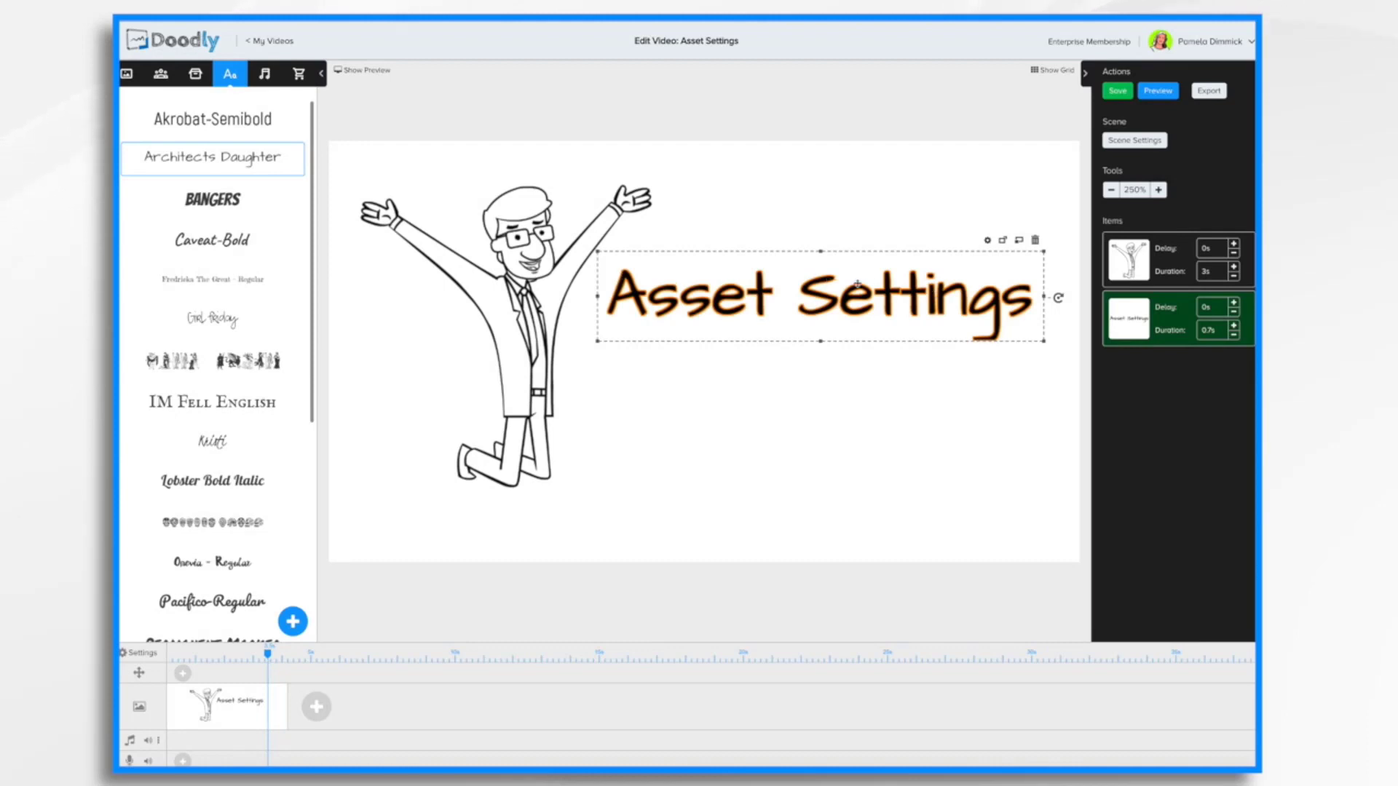
Step: Move the "Asset Settings" text slightly, to about X 551, Y 178
drag(873, 288, 870, 334)
click(984, 286)
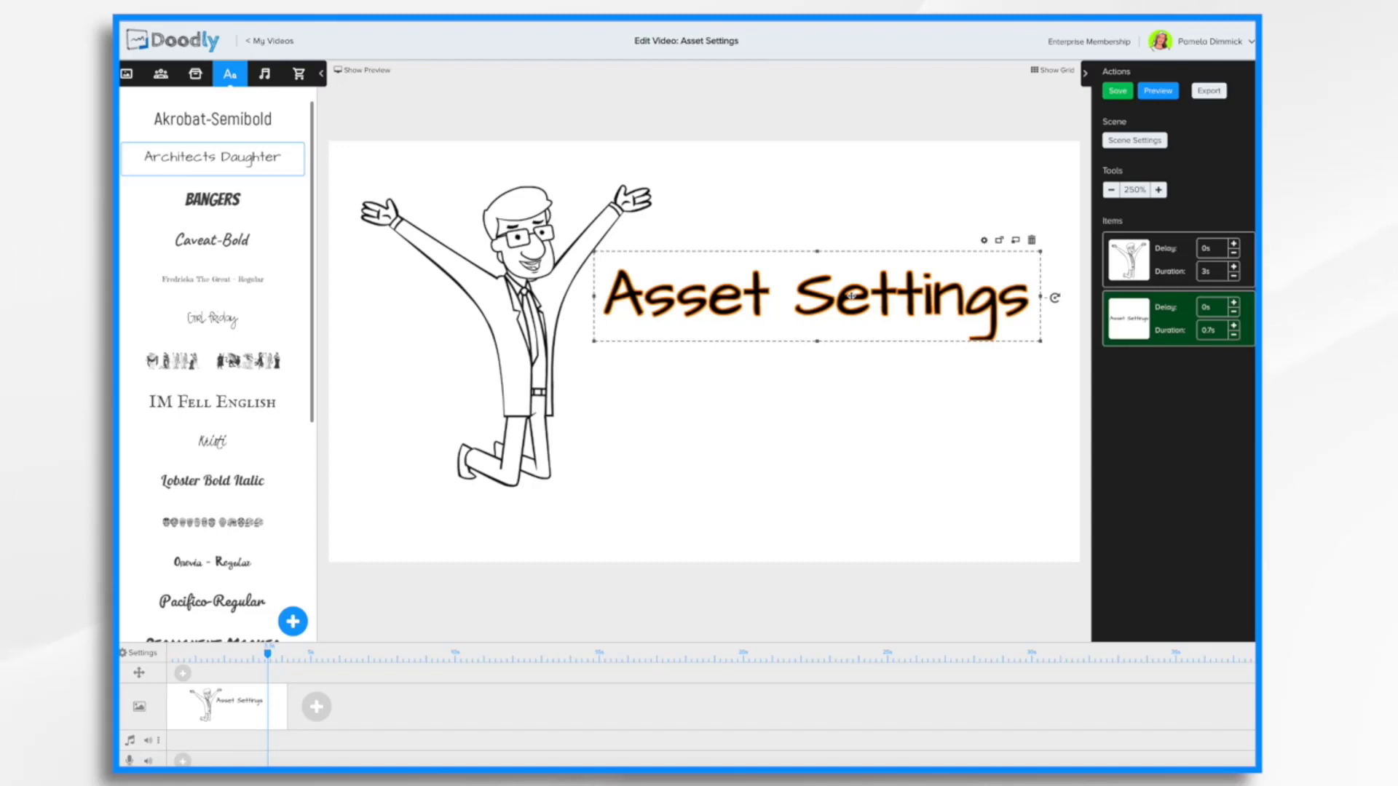
drag(878, 292, 875, 295)
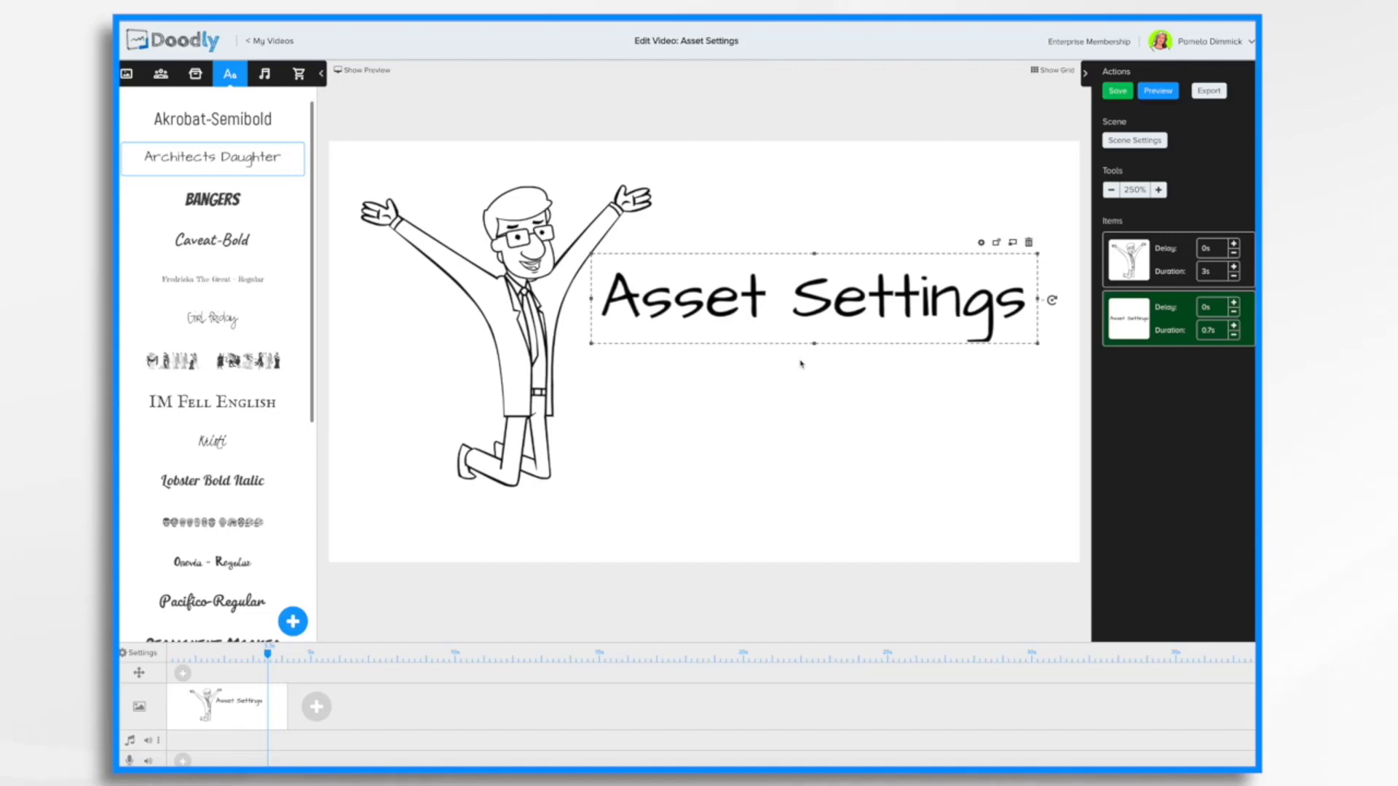
Step: Add a second scene with the text "Sample Text" in Architects Daughter, sized to about font size 75 at about X 476, Y 191
click(980, 243)
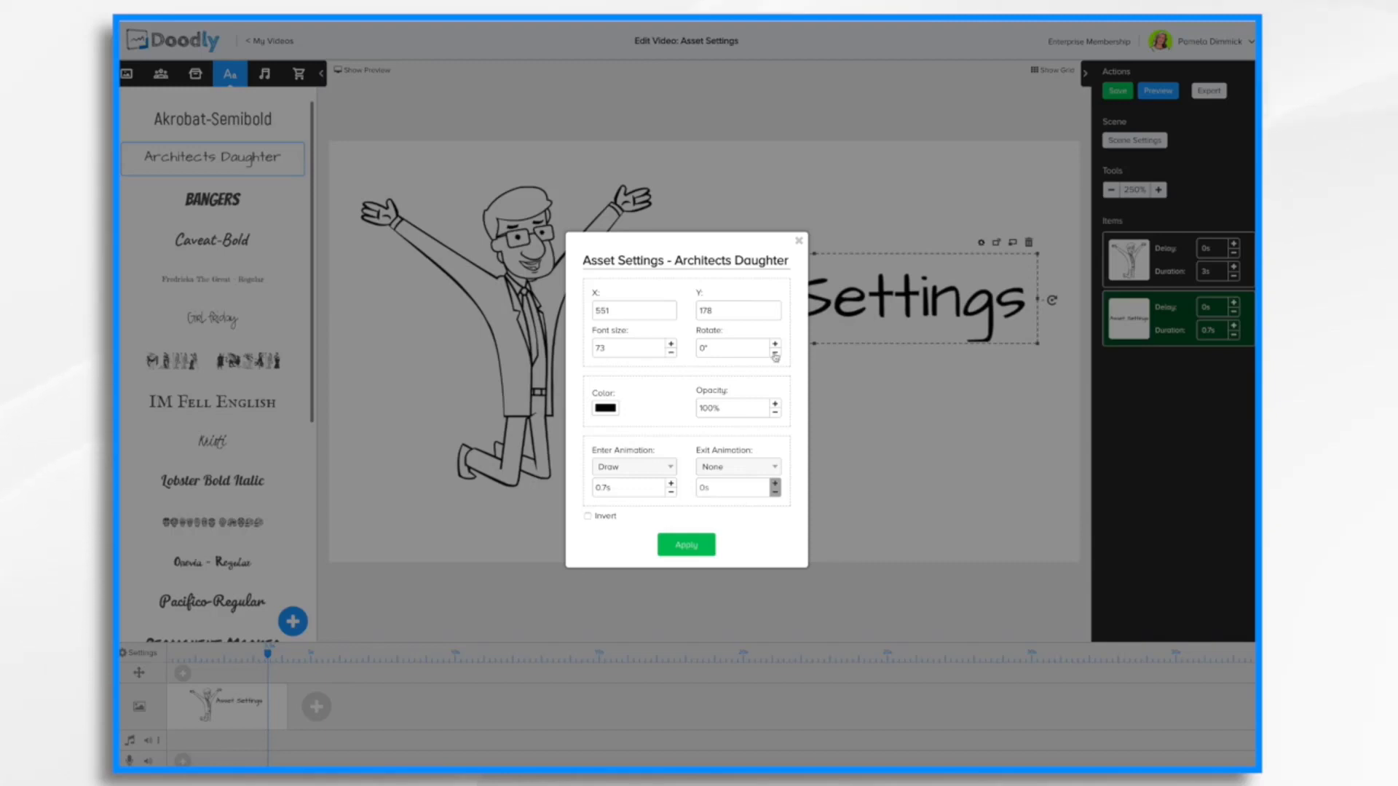
click(697, 543)
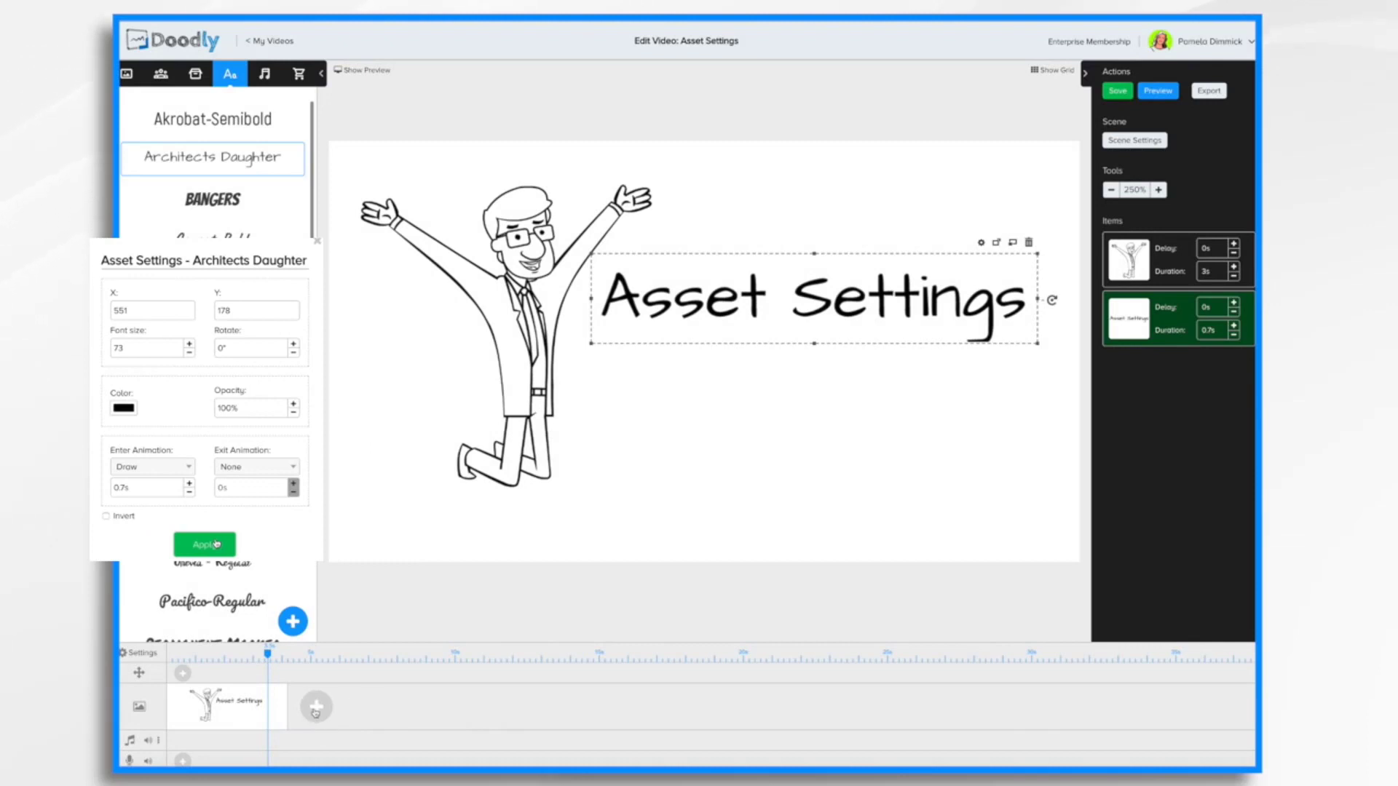
click(316, 711)
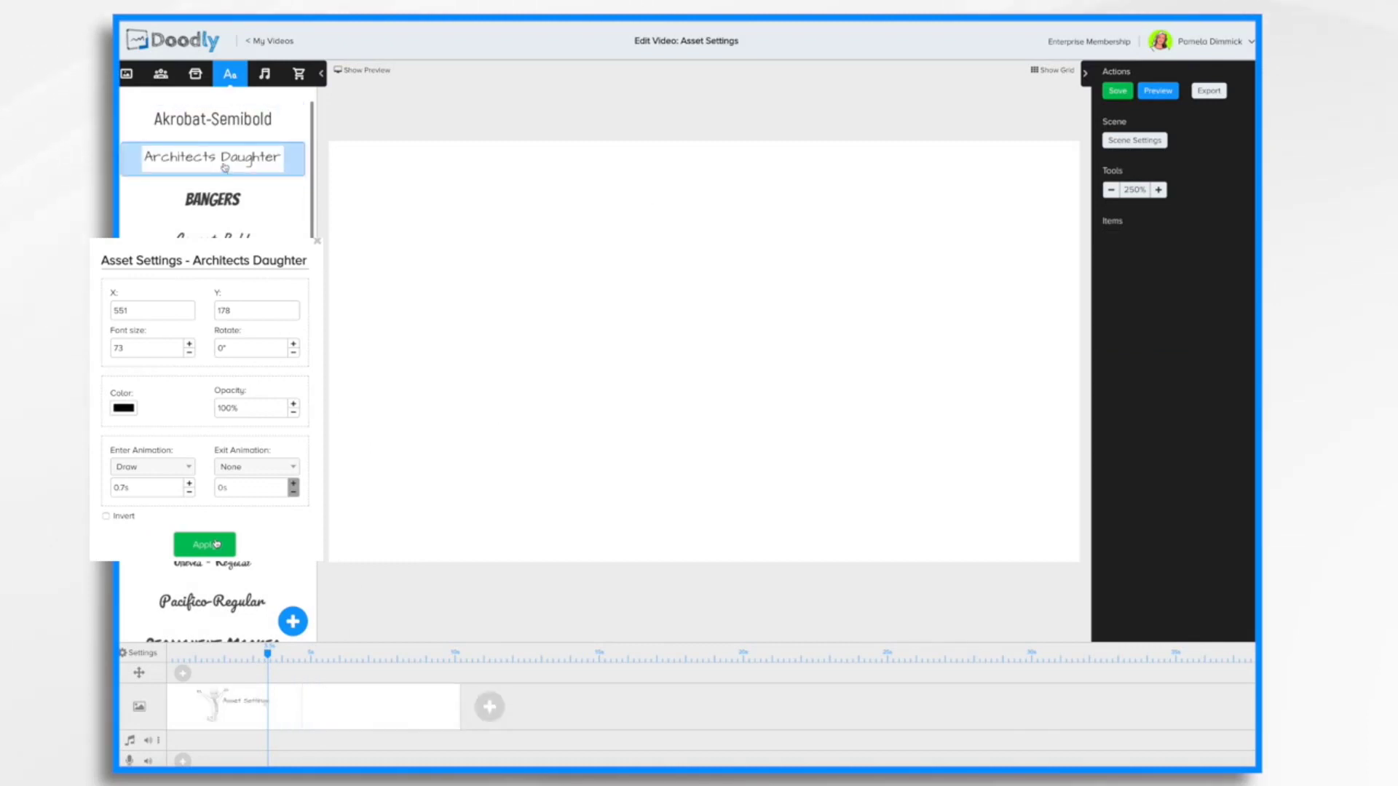
drag(224, 168, 703, 288)
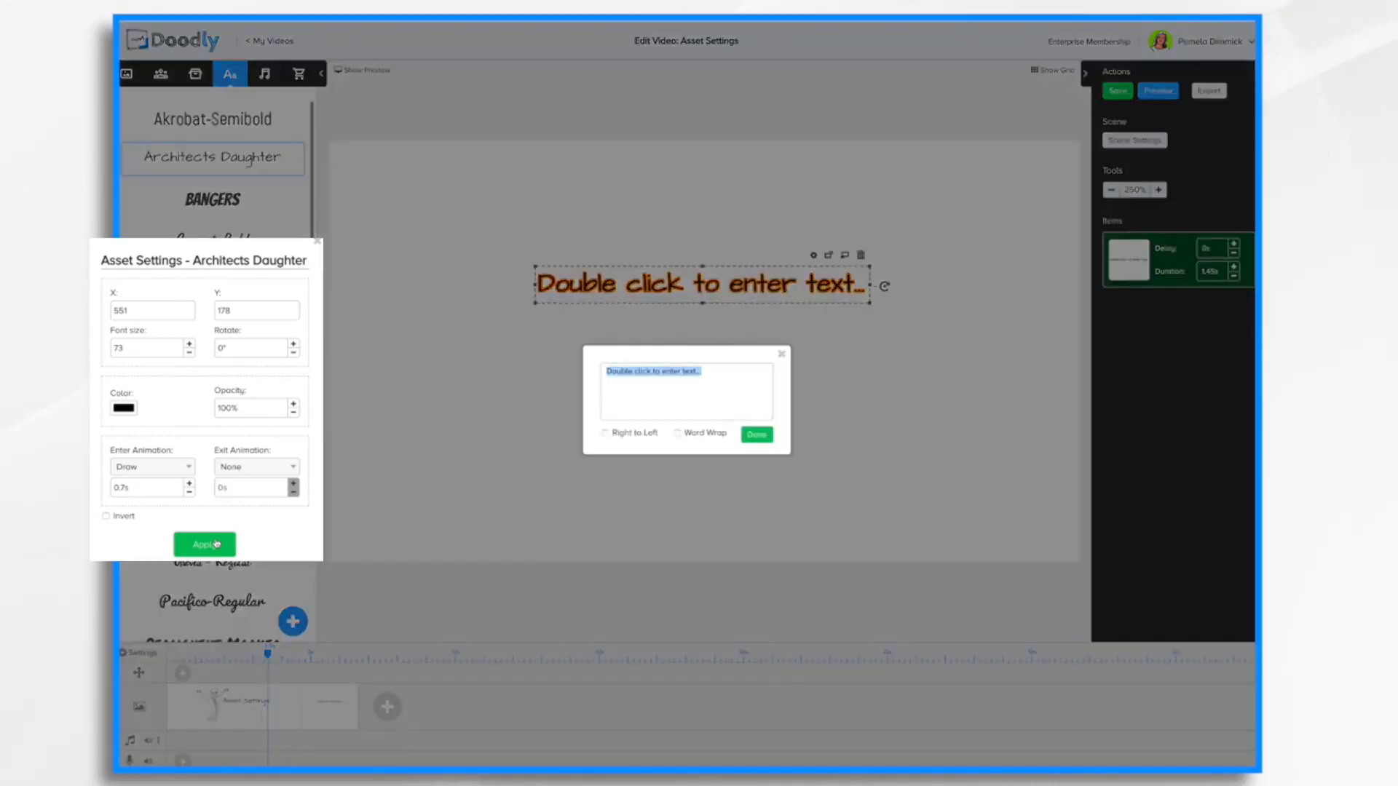
text(Sample Text)
key(Return)
drag(779, 303, 741, 318)
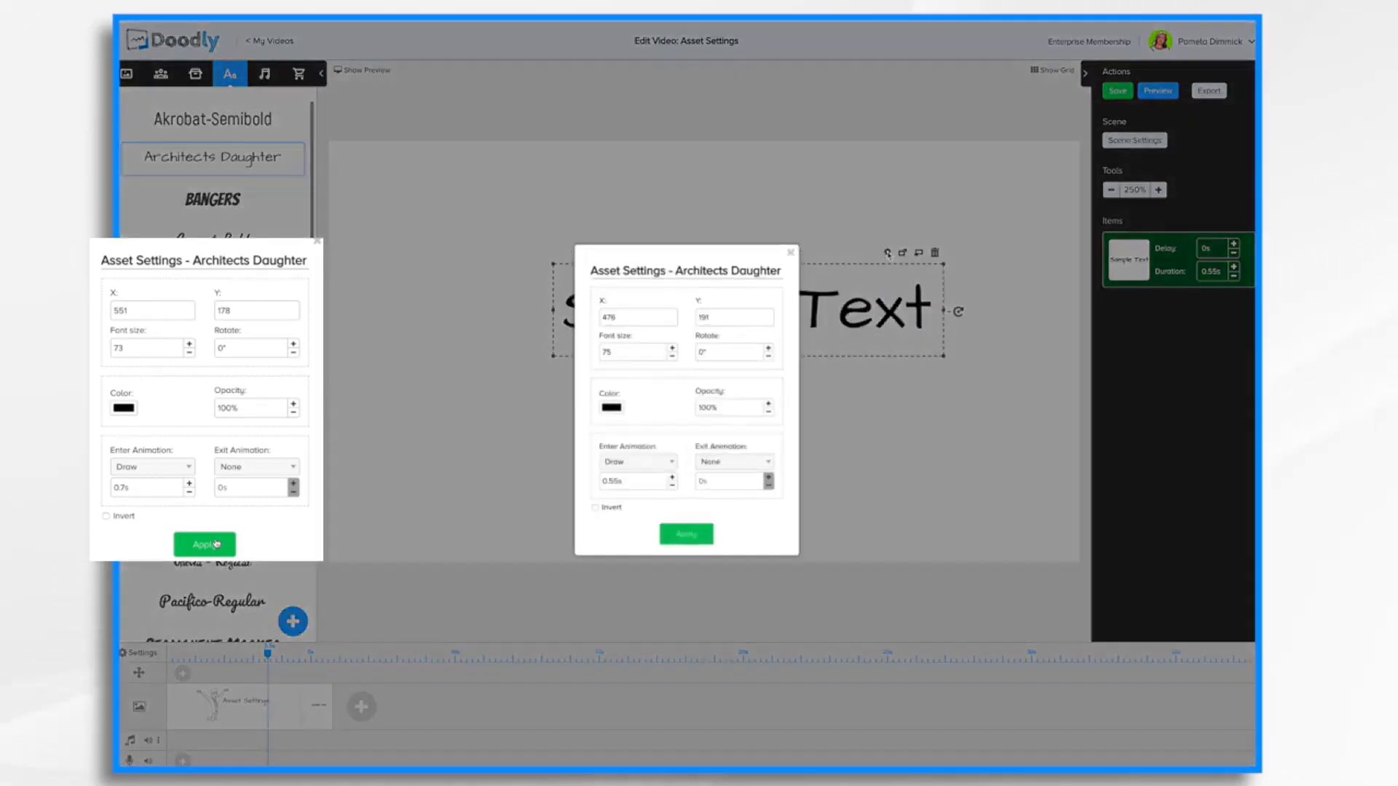
Step: Set the "Sample Text" position to X 551, Y 178 and its font size to 73 to match the first scene's text
click(887, 253)
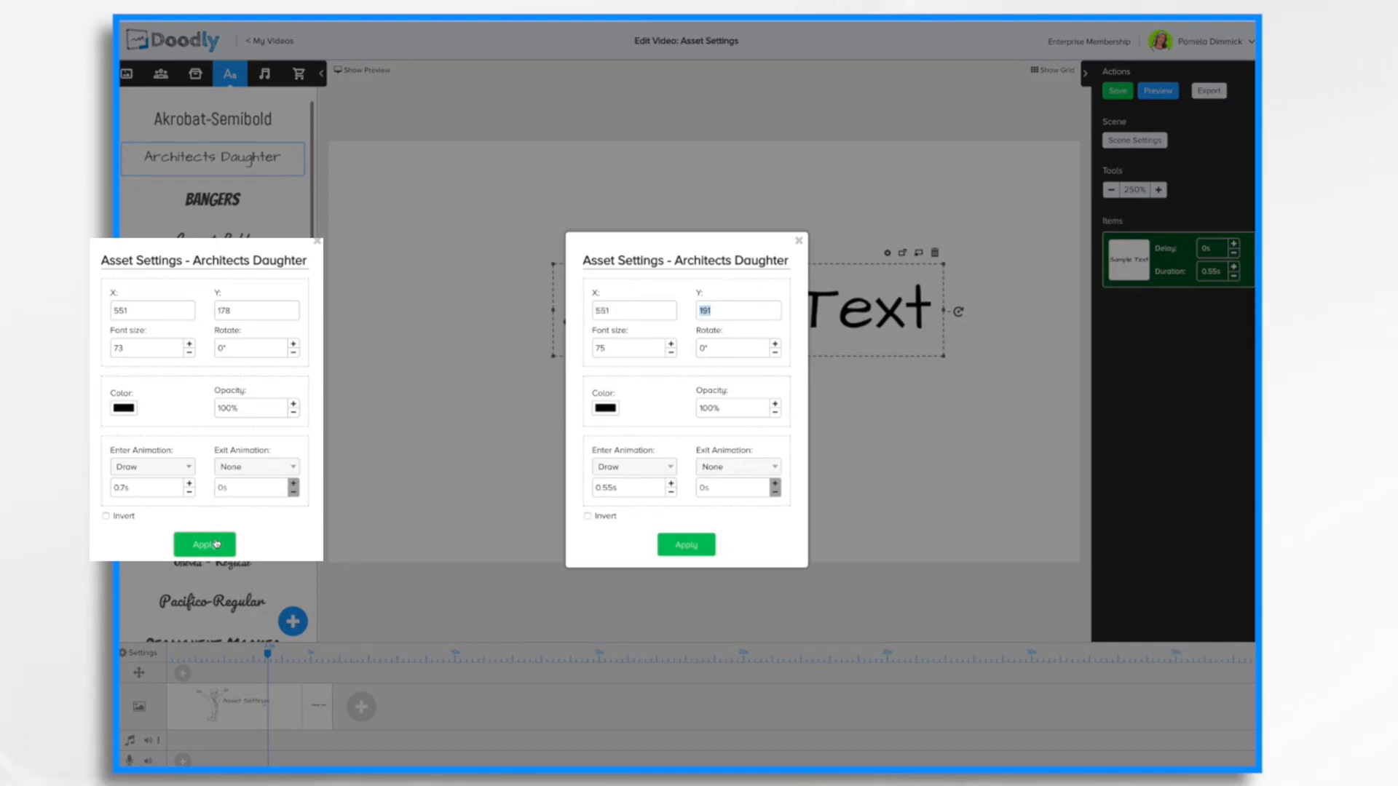
text(8)
click(621, 347)
key(BackSpace)
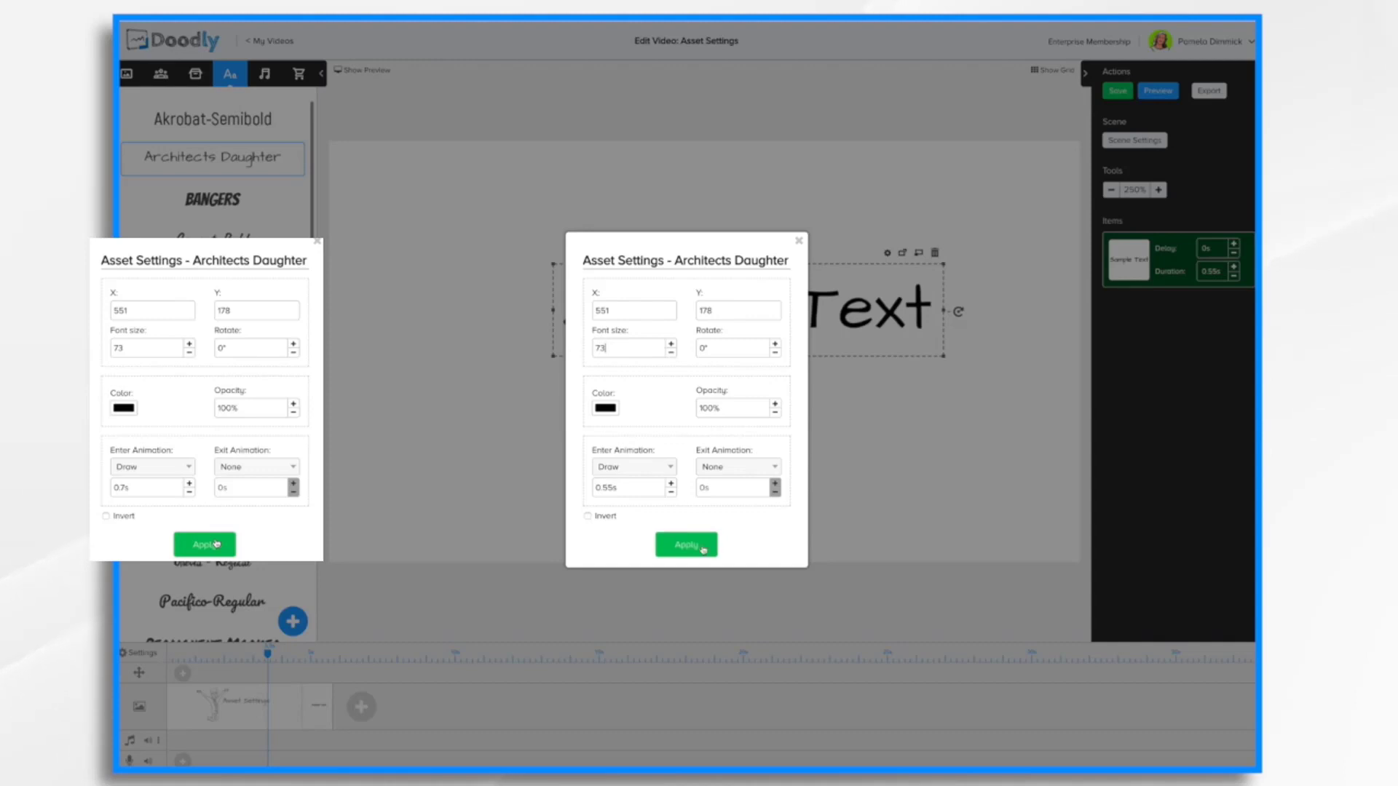
click(685, 545)
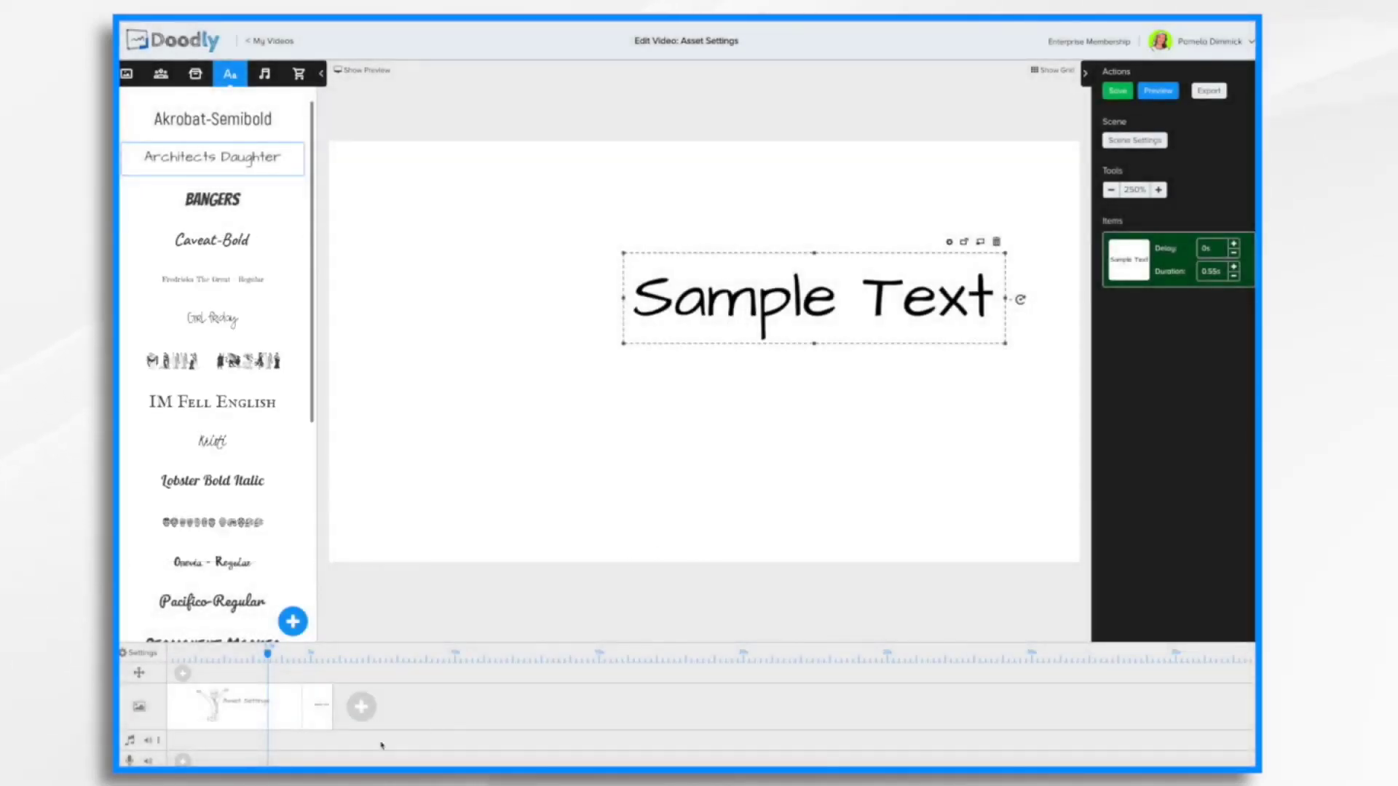
Step: Switch between the two scenes to compare the alignment of their texts
click(280, 717)
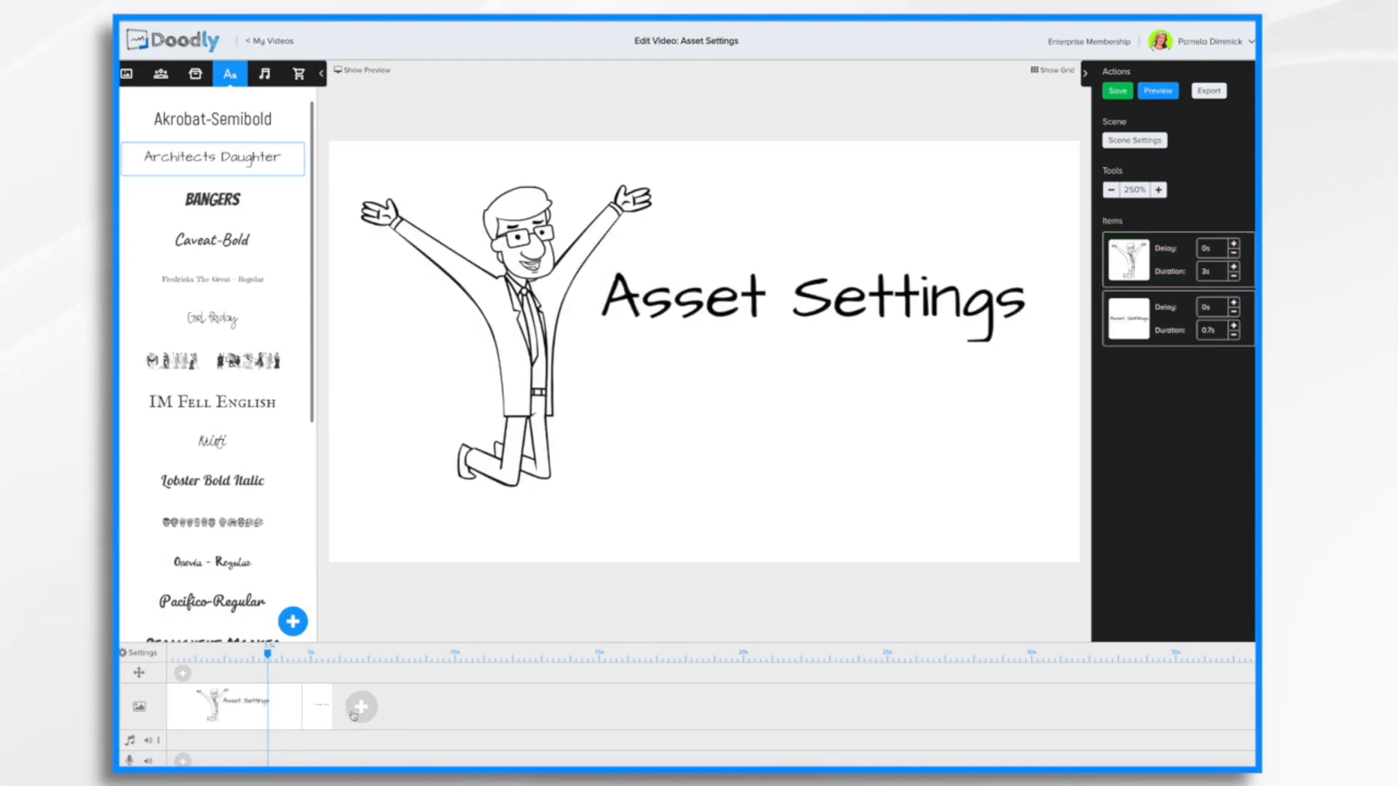
click(313, 716)
click(257, 720)
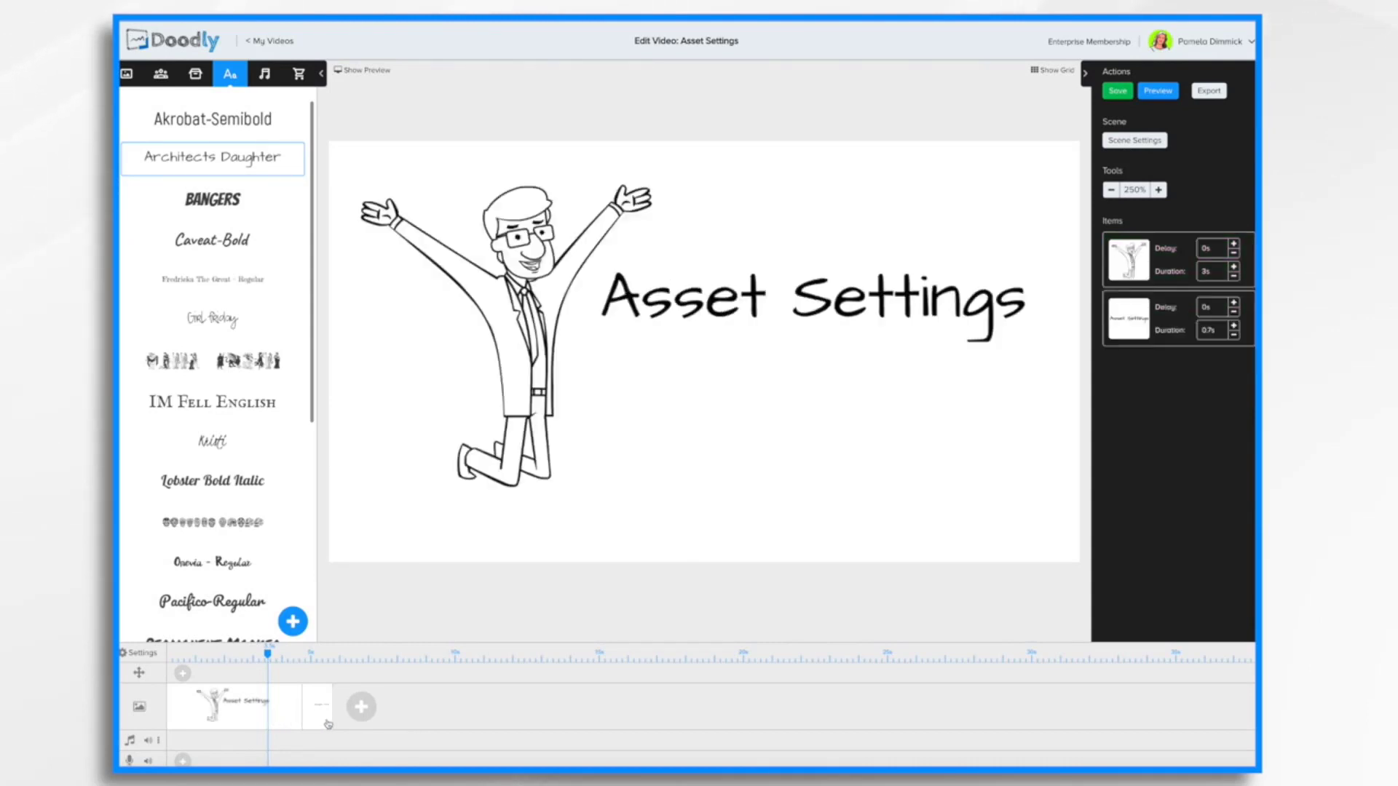
Step: Change the colour of the "Asset Settings" text in the first scene to the preset orange
click(807, 277)
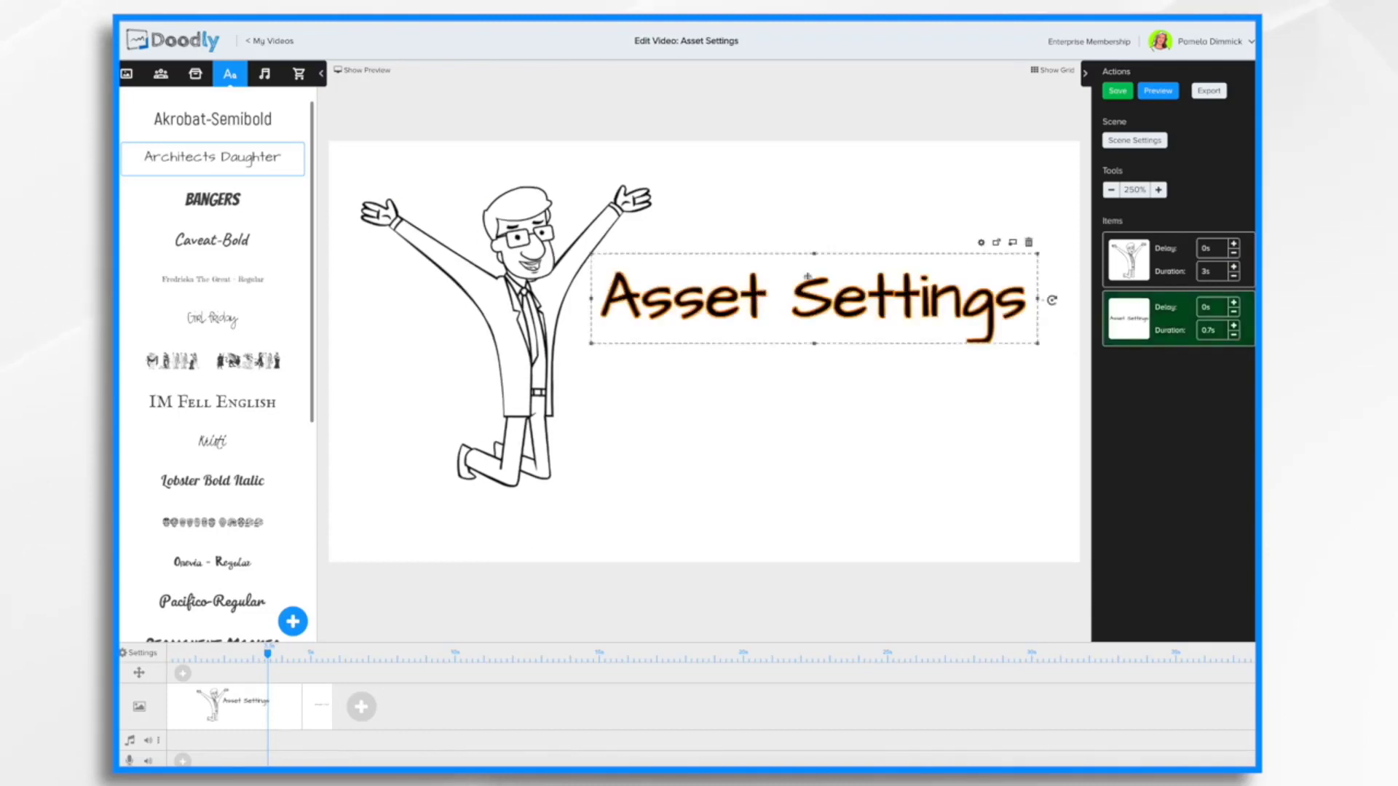
click(981, 243)
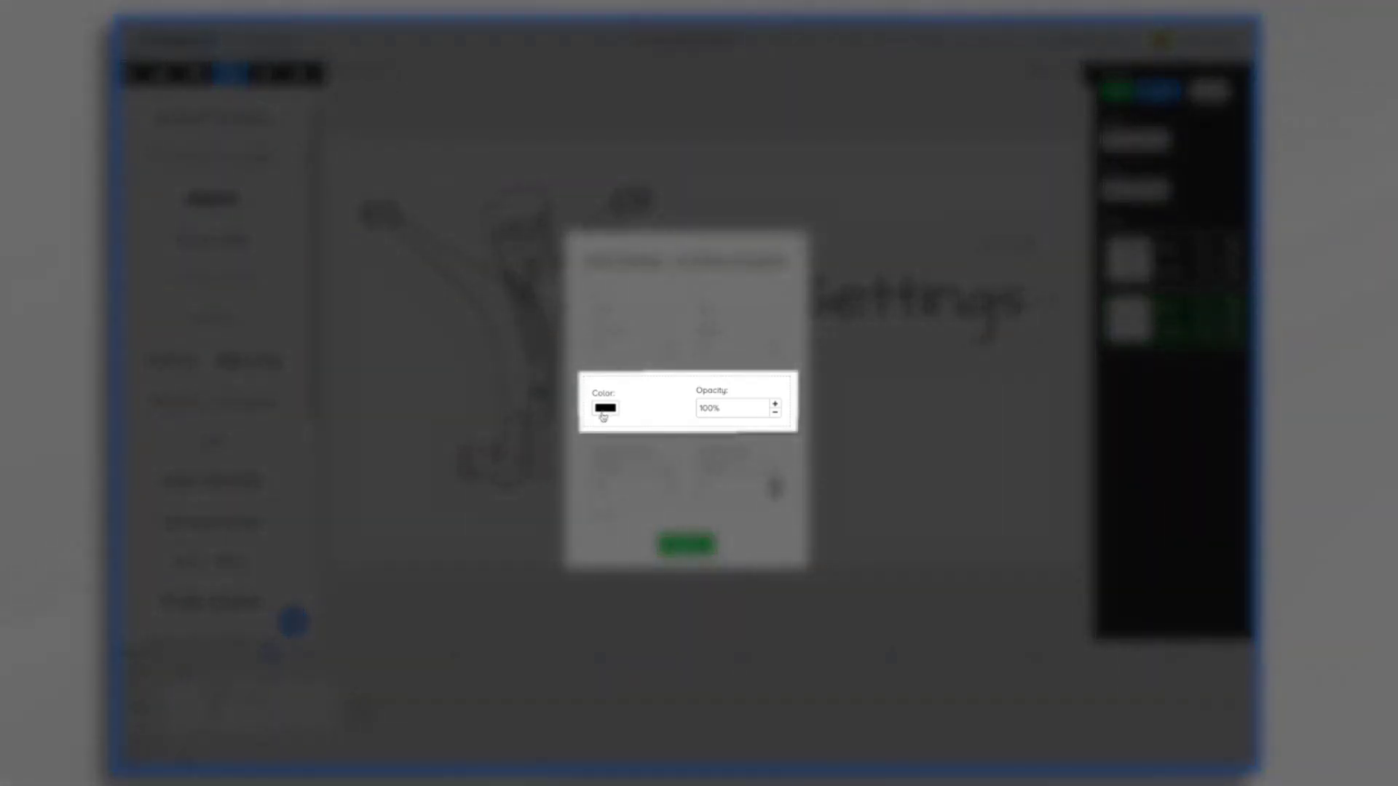
click(605, 410)
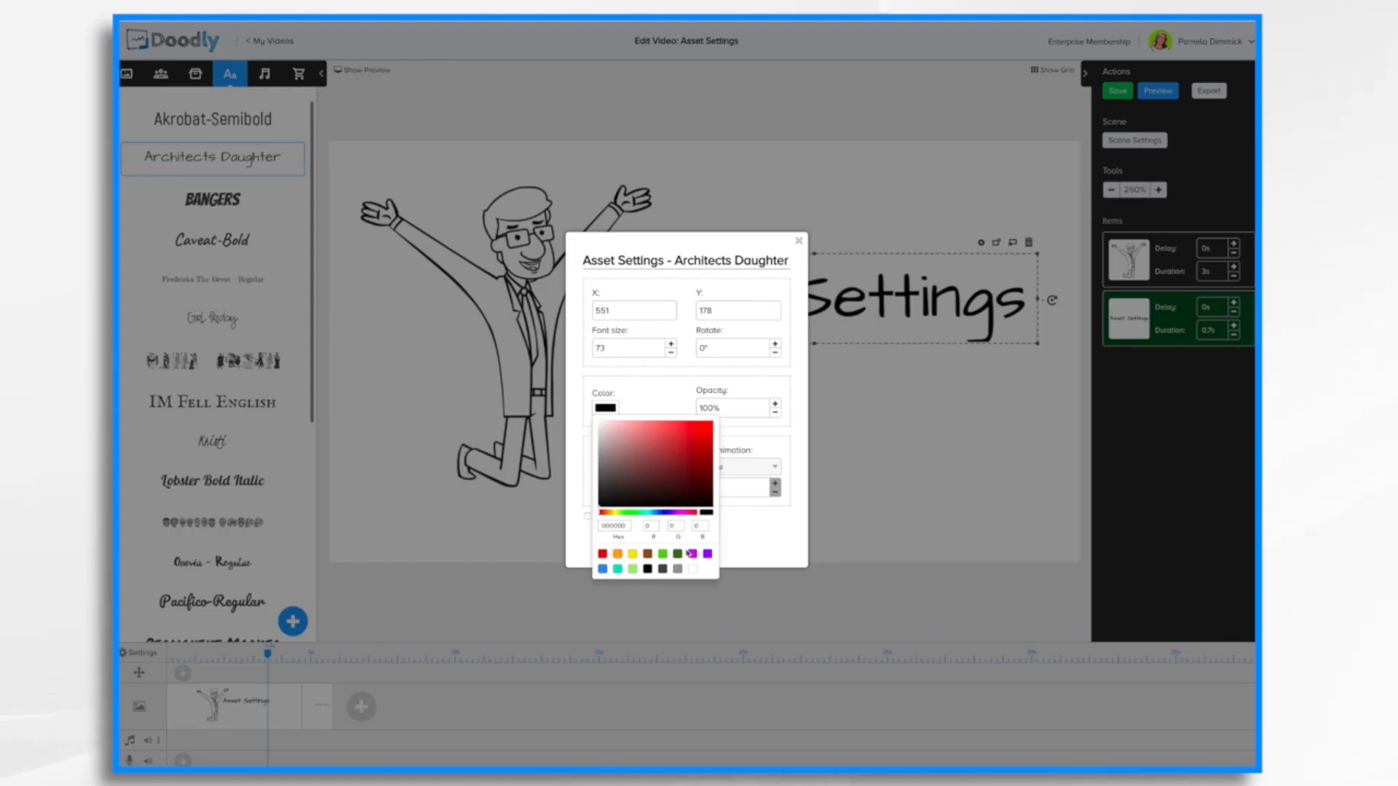
click(618, 555)
click(736, 552)
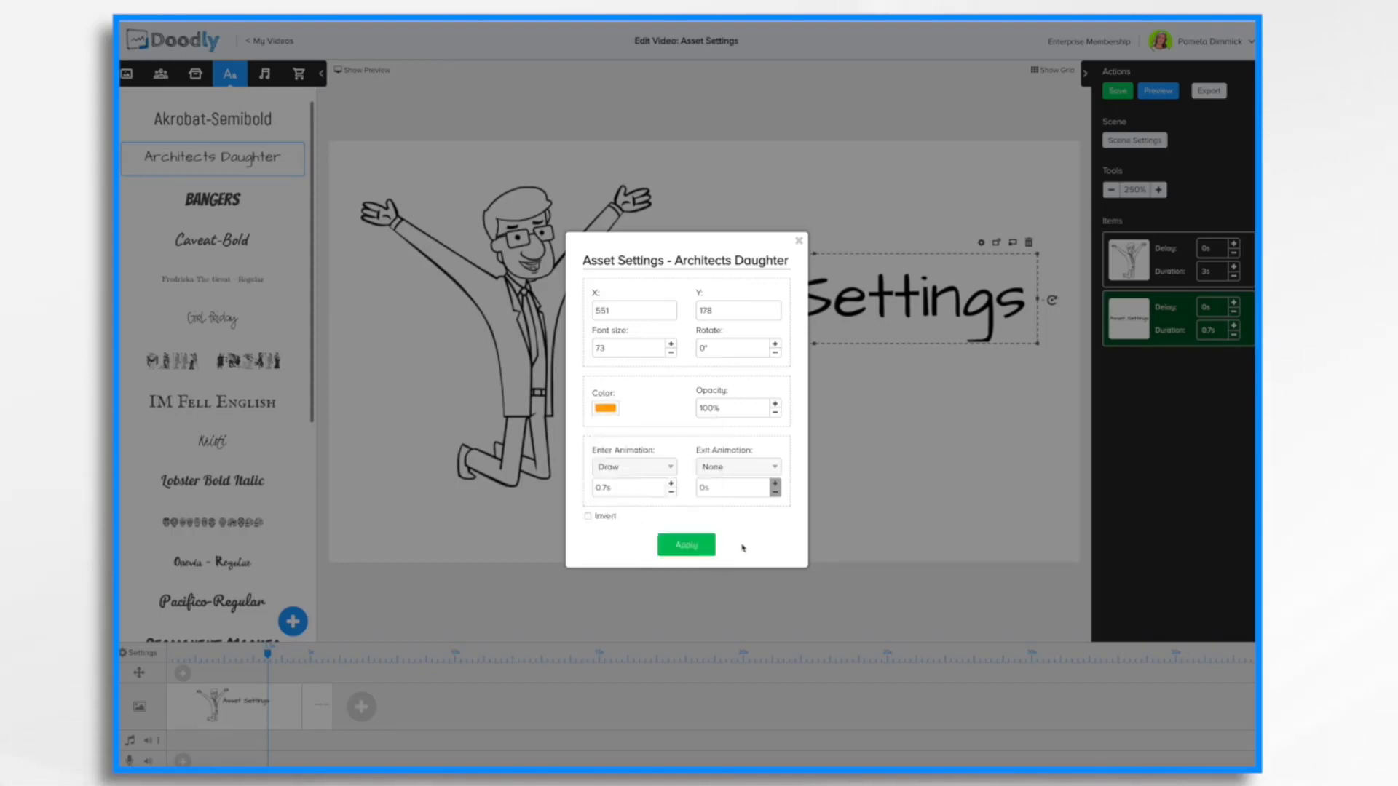
click(686, 548)
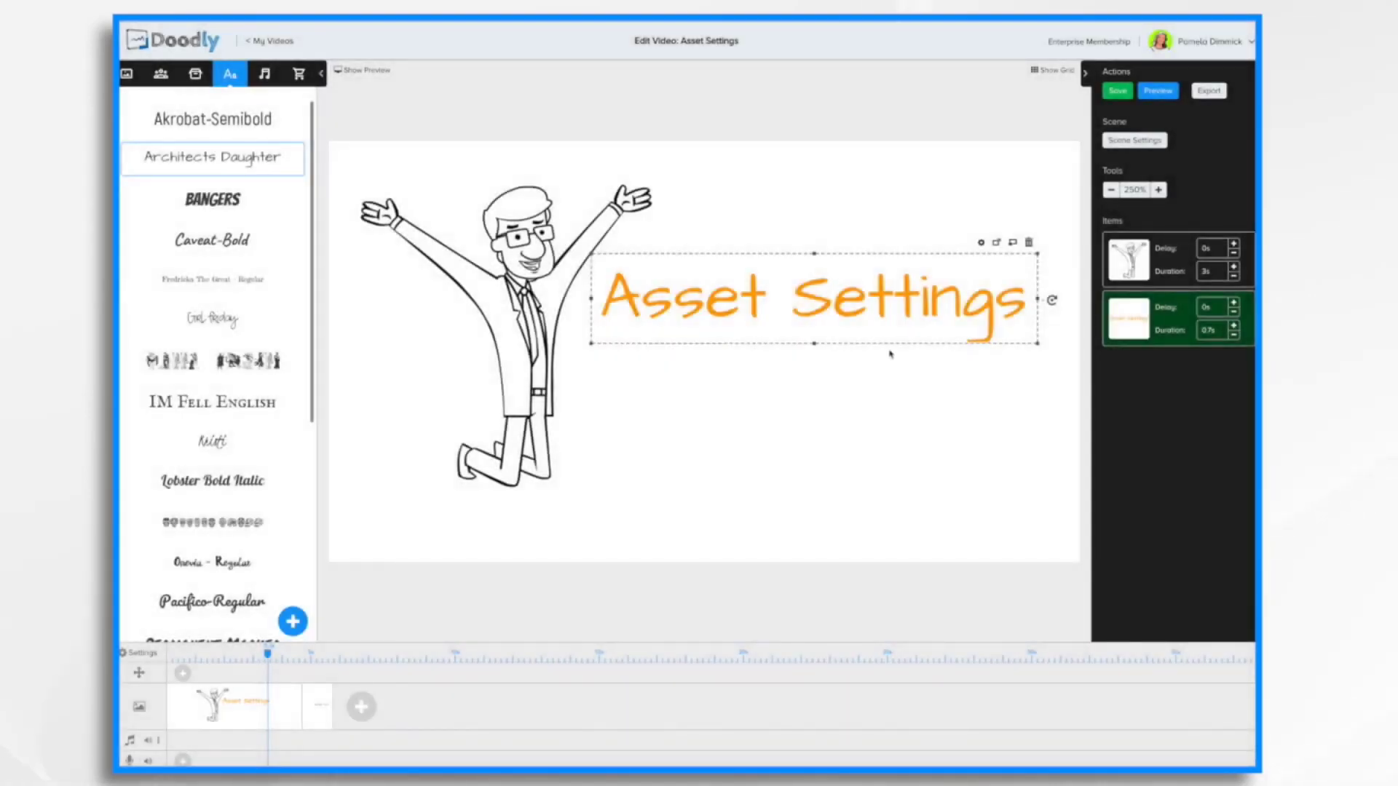
Step: Recolour the "Asset Settings" text with a custom dark teal, about RGB 23, 172, 158
click(980, 241)
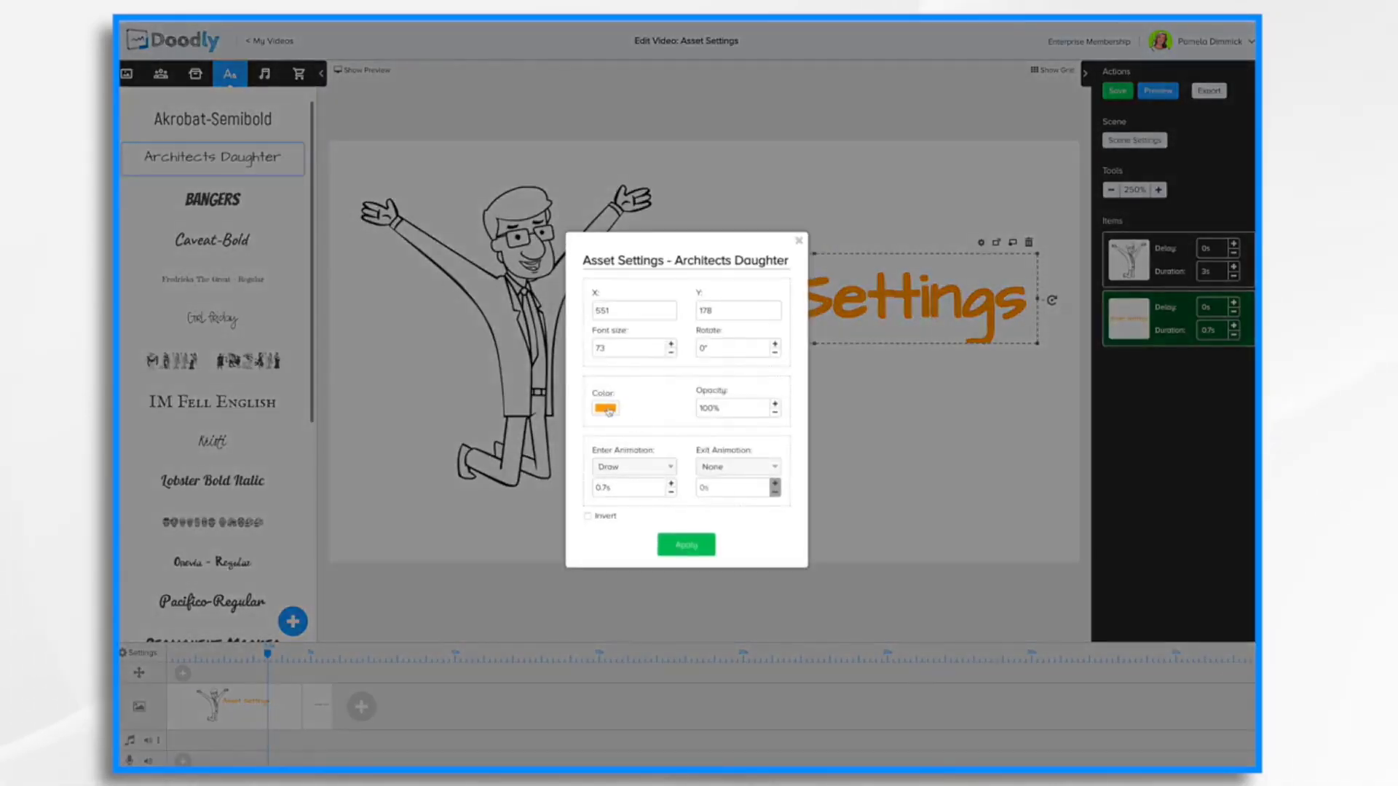
click(607, 409)
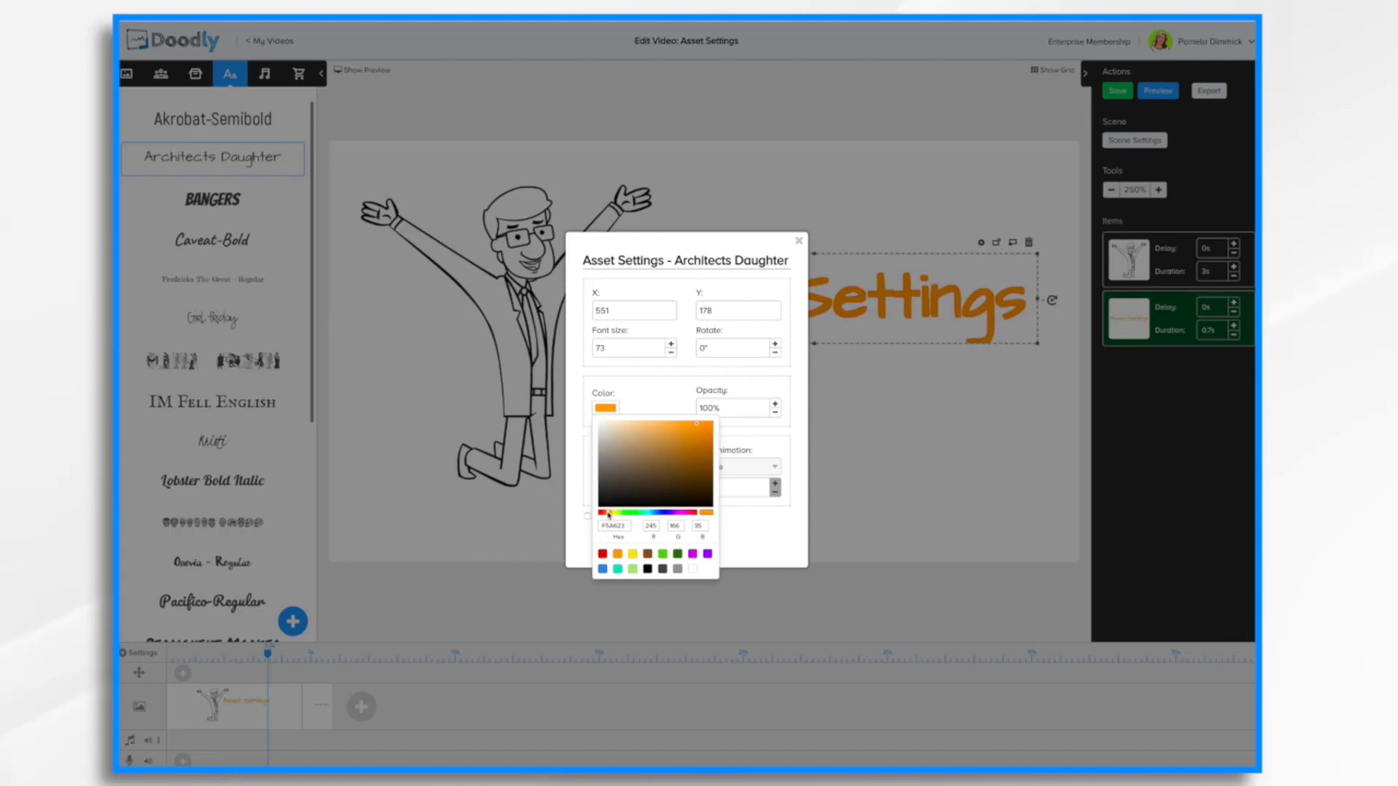
drag(609, 514, 649, 516)
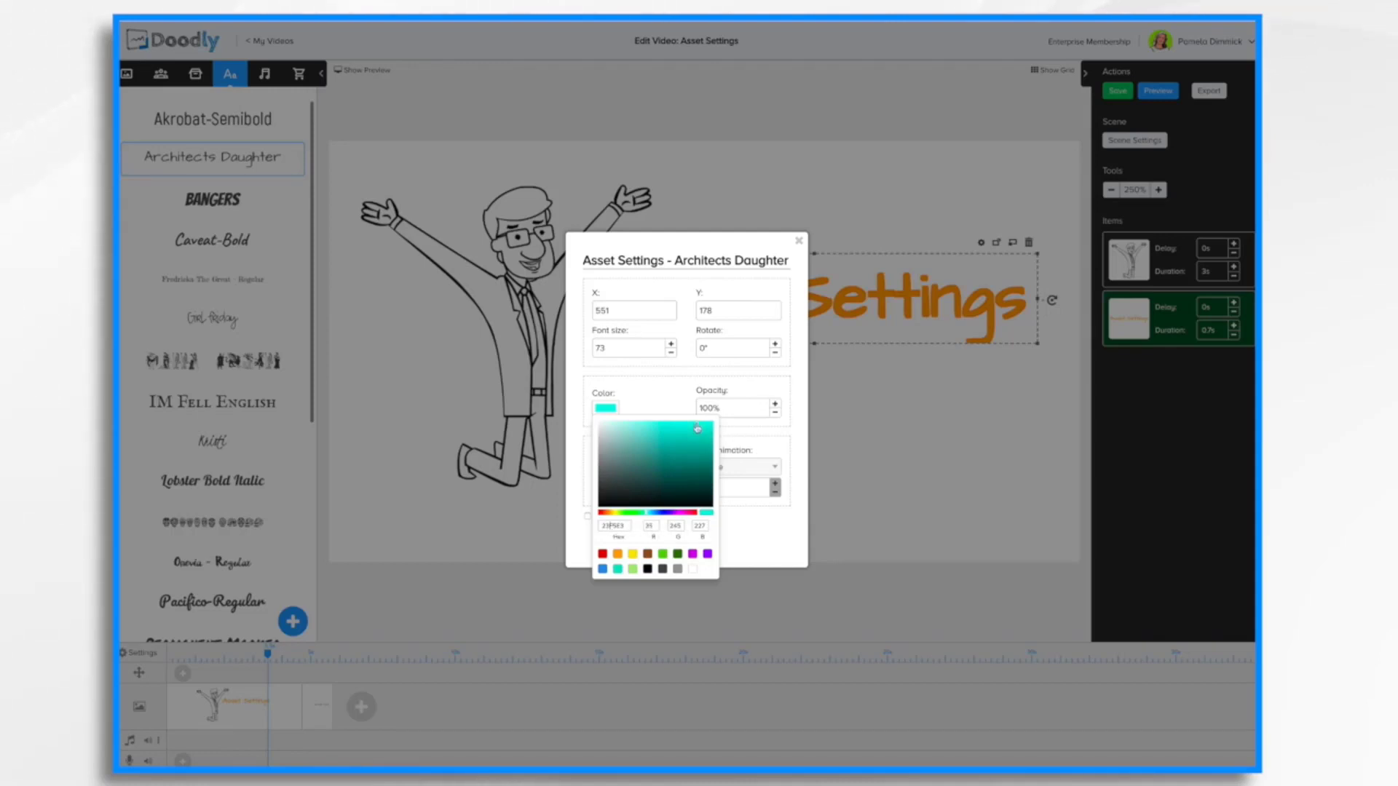
click(695, 430)
mouse_move(695, 436)
mouse_down()
mouse_move(696, 465)
mouse_move(700, 452)
mouse_up()
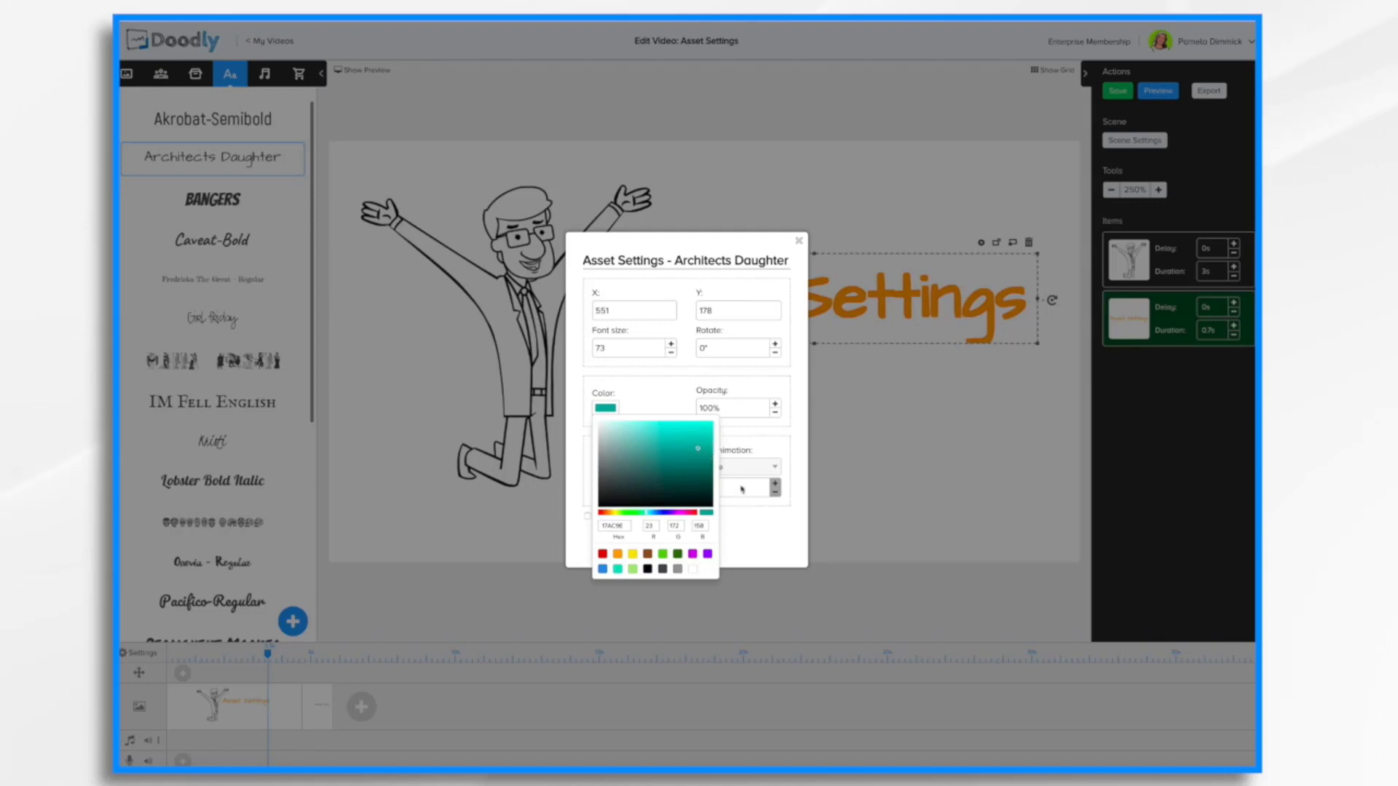
click(740, 537)
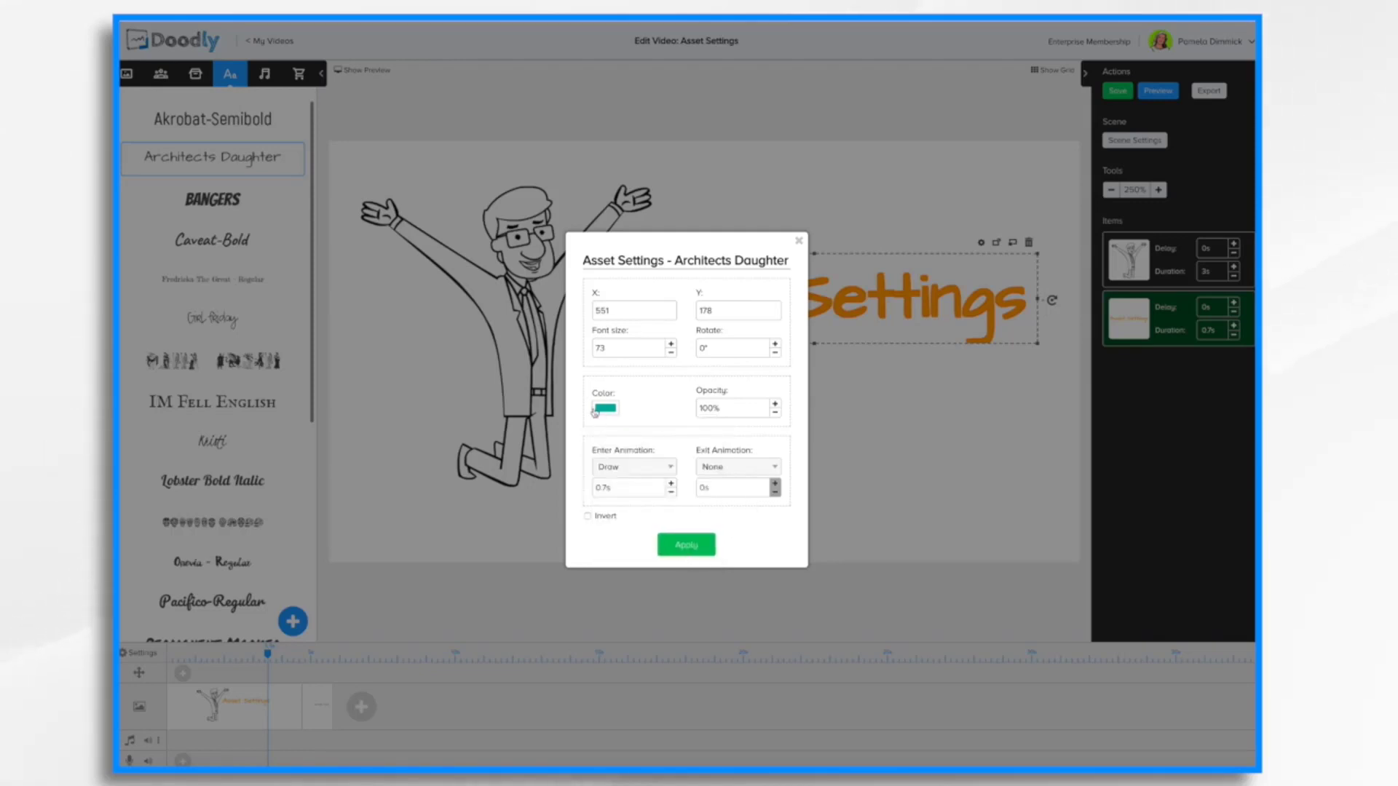
click(687, 546)
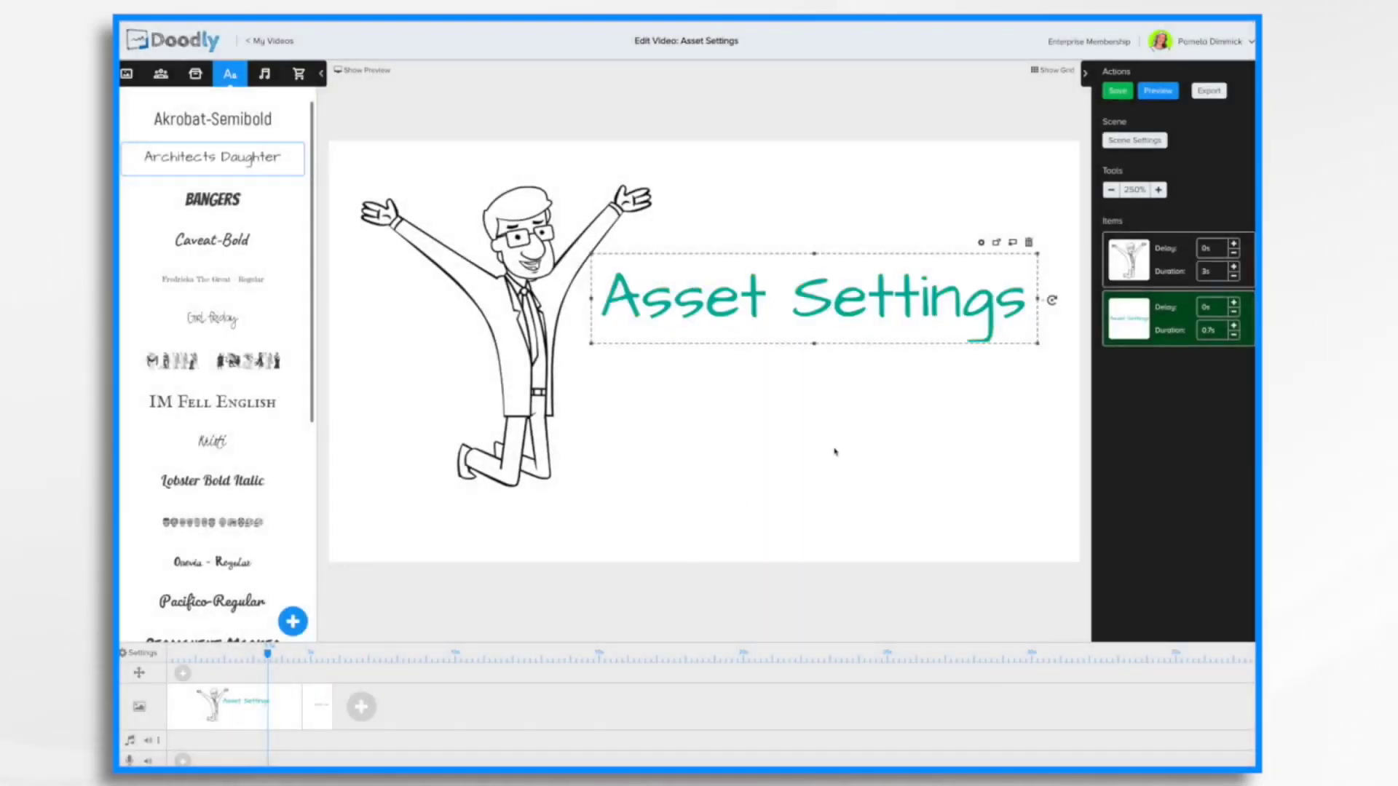
Step: Change the colour of the kneeling man's line art to the preset red
click(495, 321)
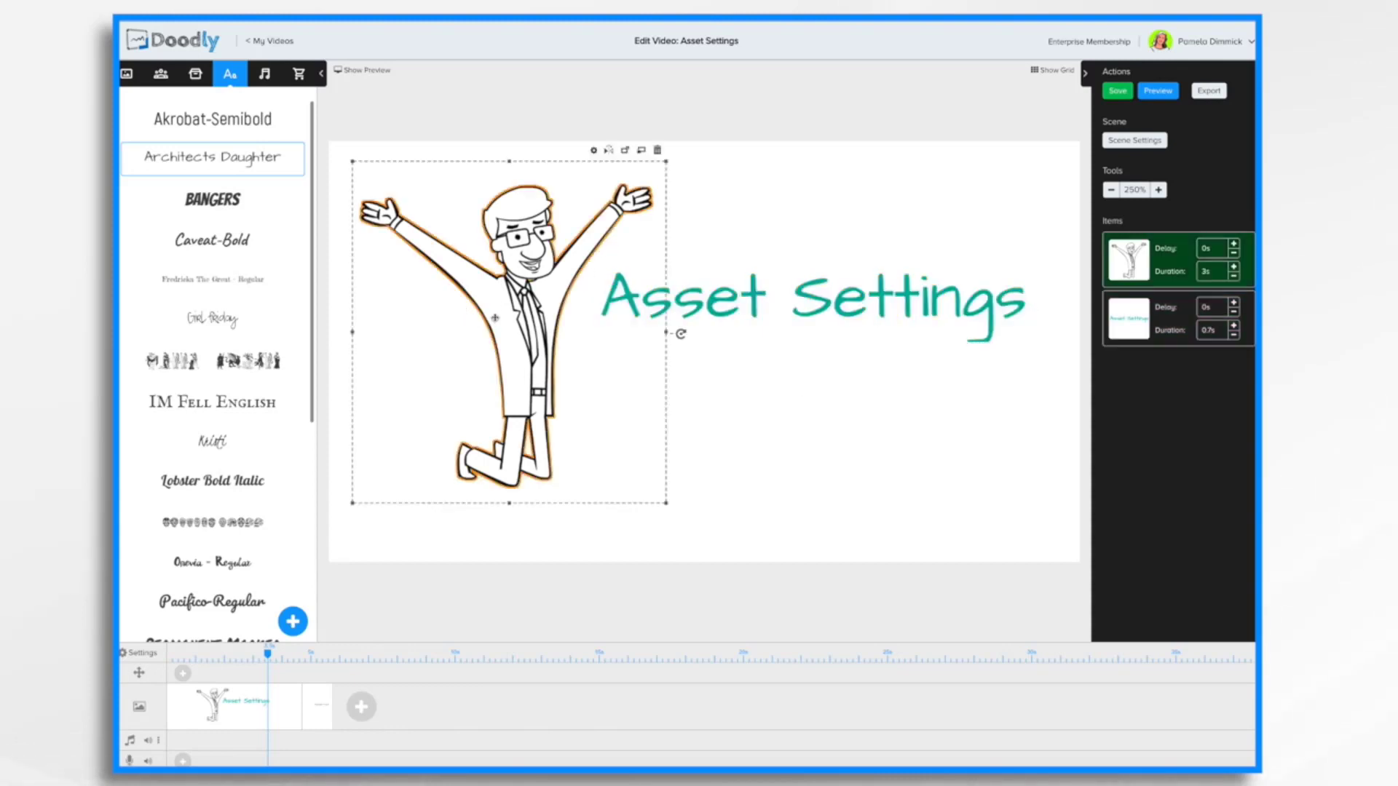
click(593, 151)
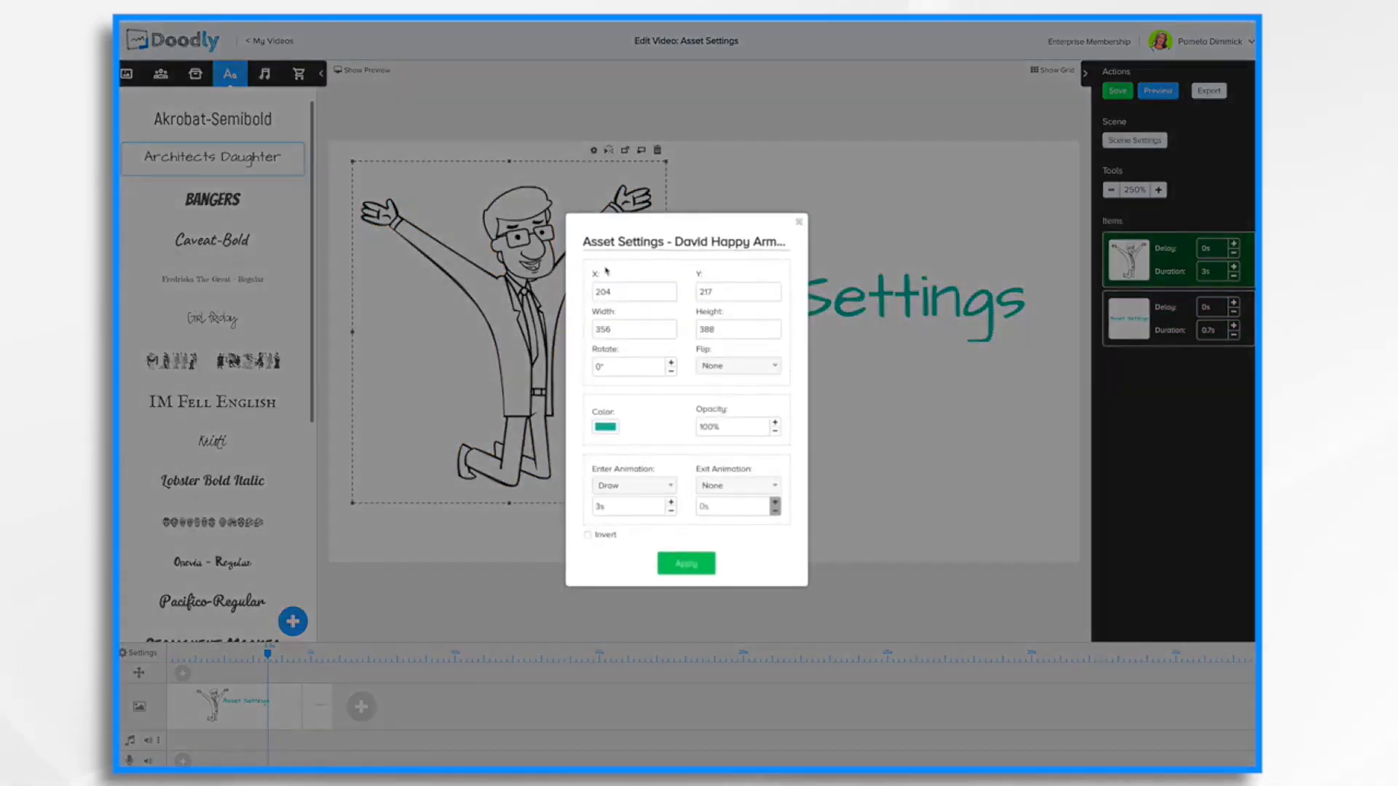
click(610, 430)
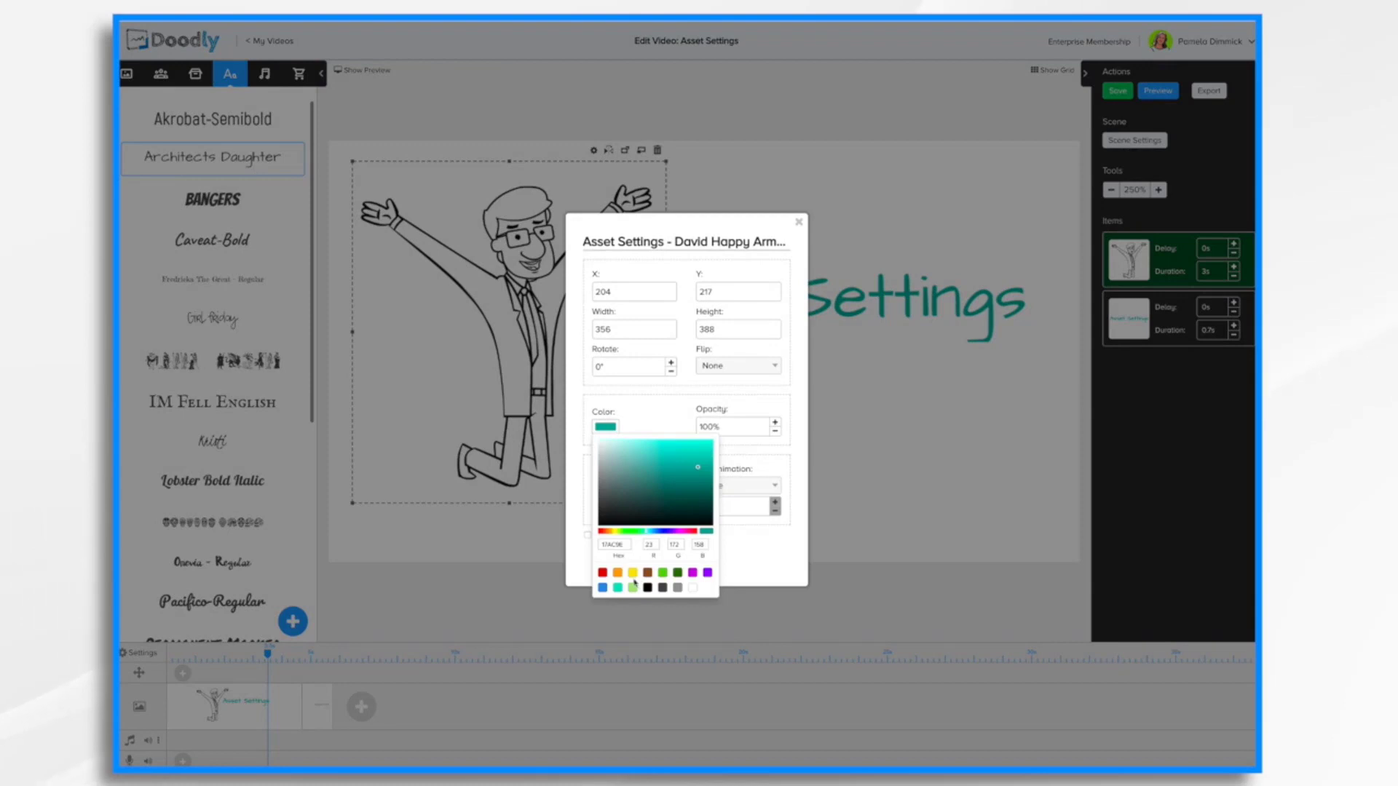
click(602, 573)
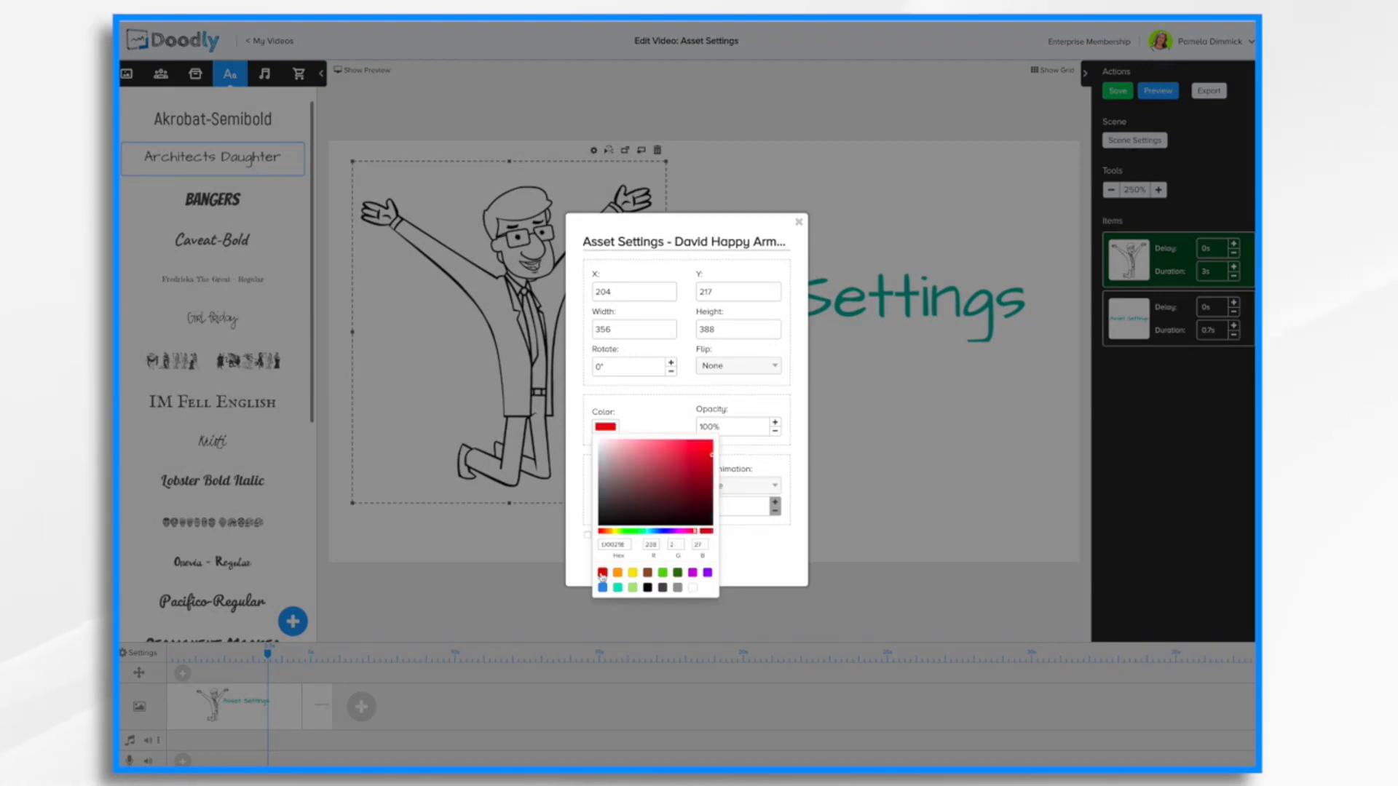
click(761, 565)
click(675, 567)
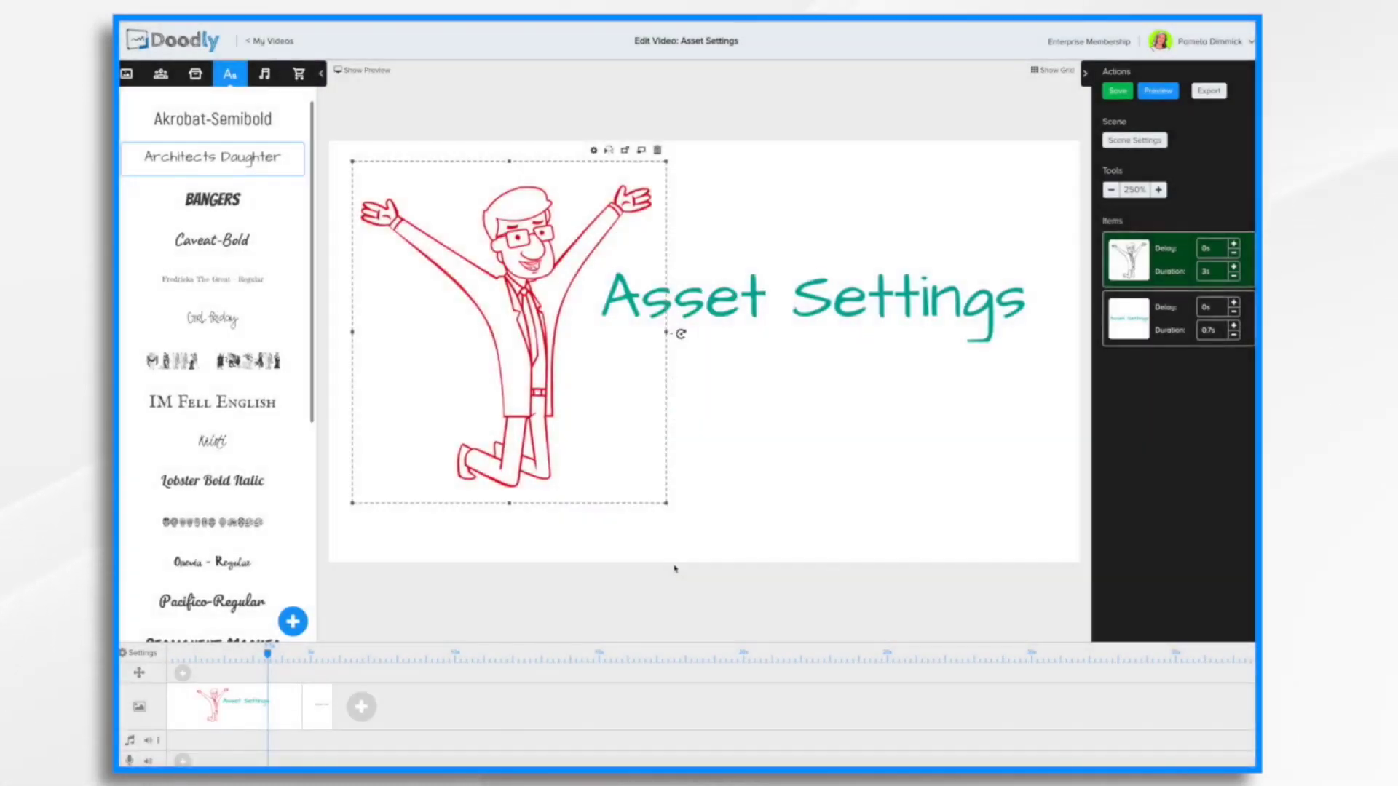
Step: Set the kneeling man's line art back to black
click(593, 150)
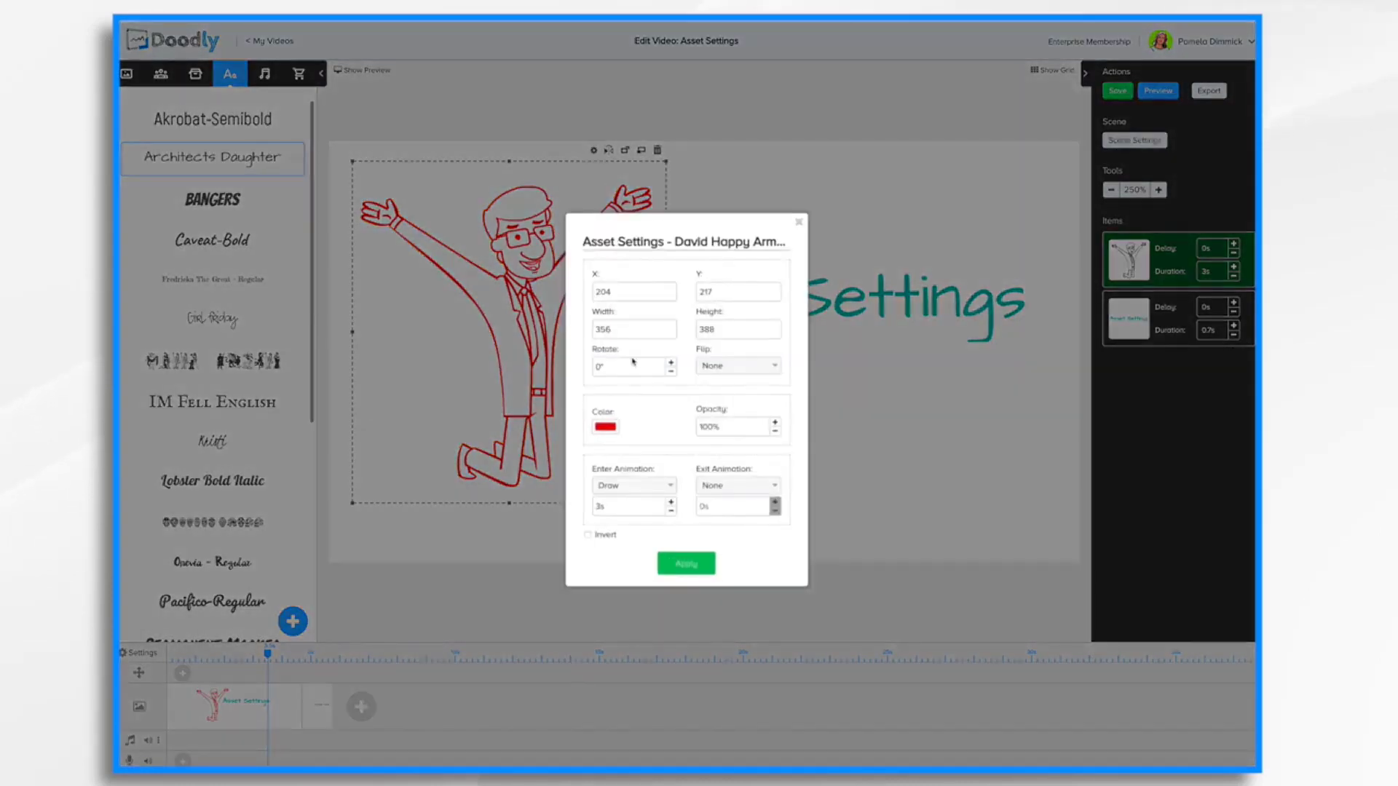
click(605, 427)
click(647, 587)
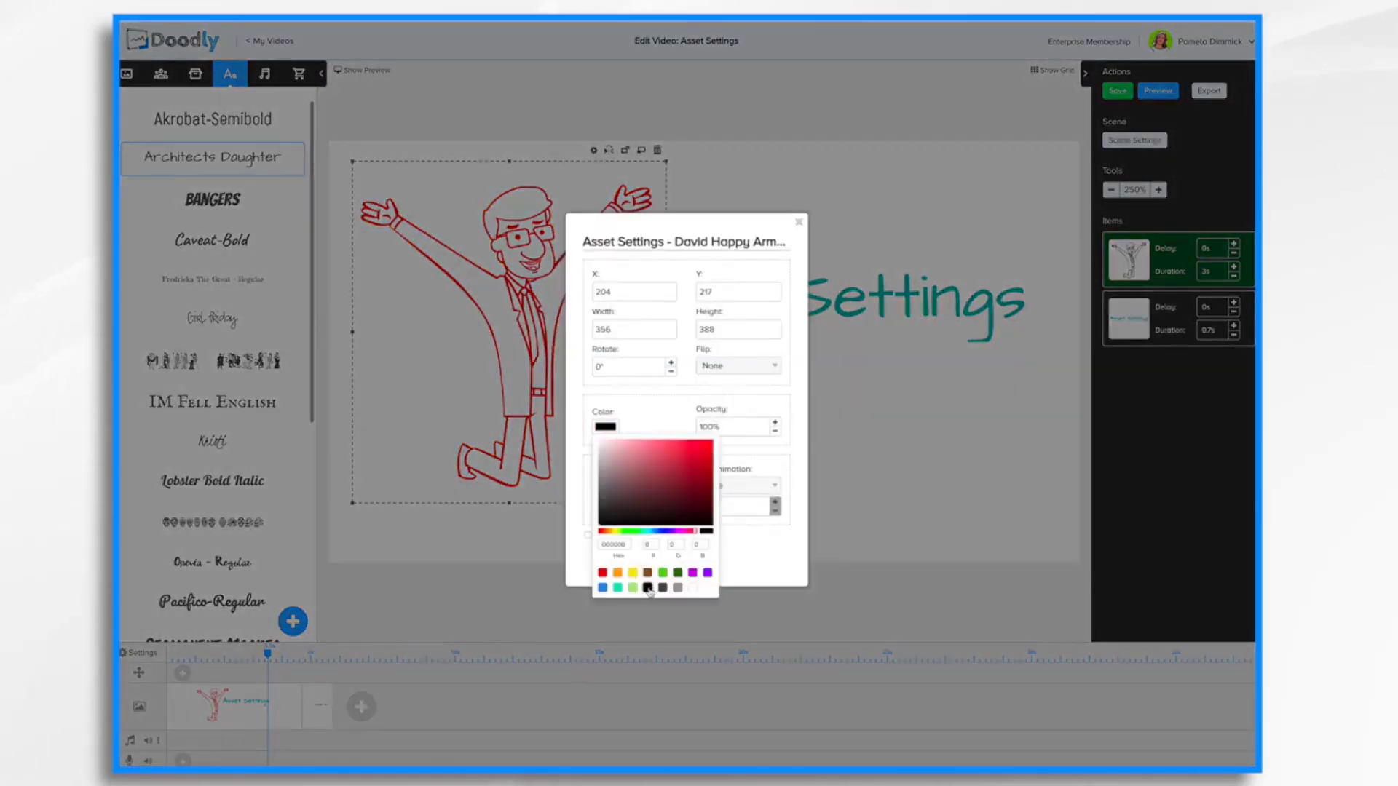
click(754, 551)
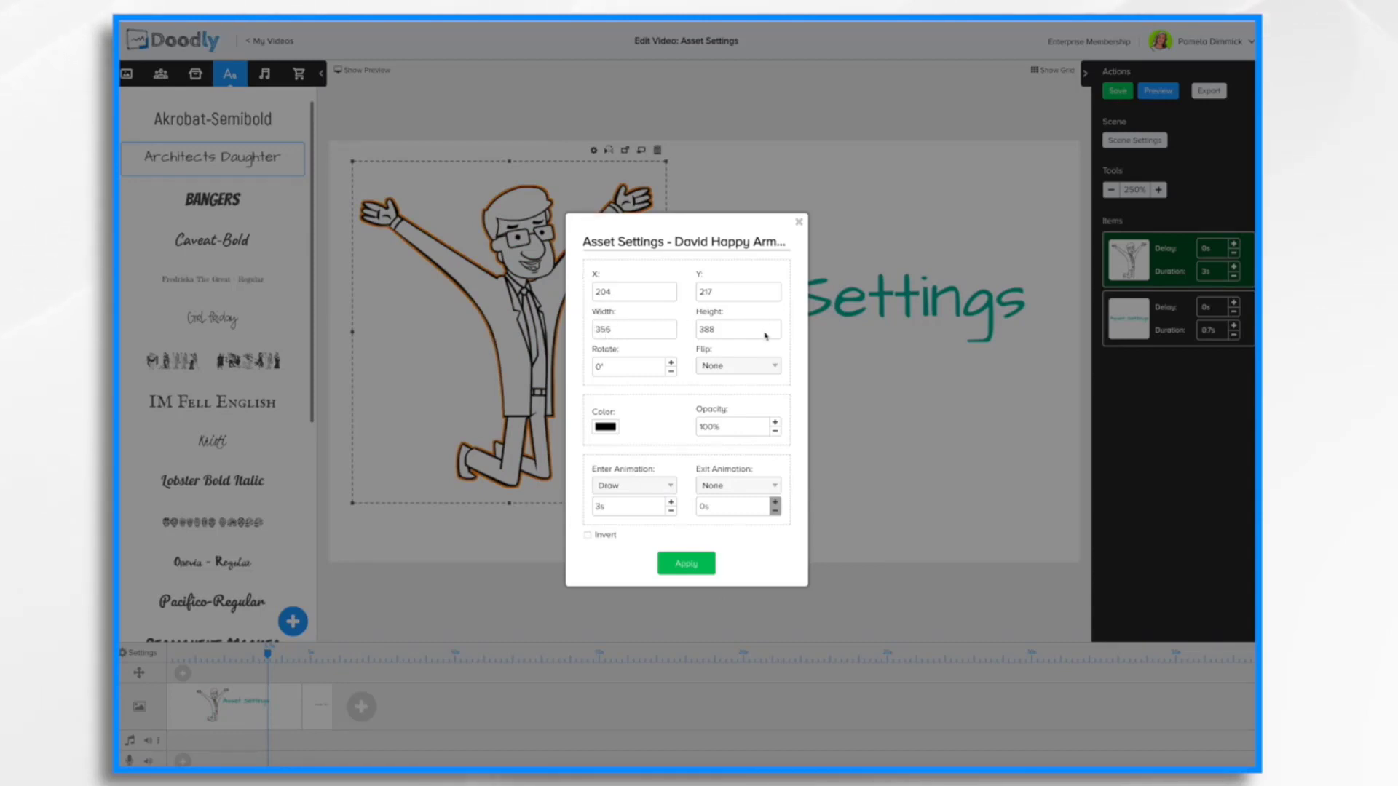
Step: Try a width of 500, a height of 545 and a 12° rotation for the man, and check his flip options
double_click(653, 336)
text(5)
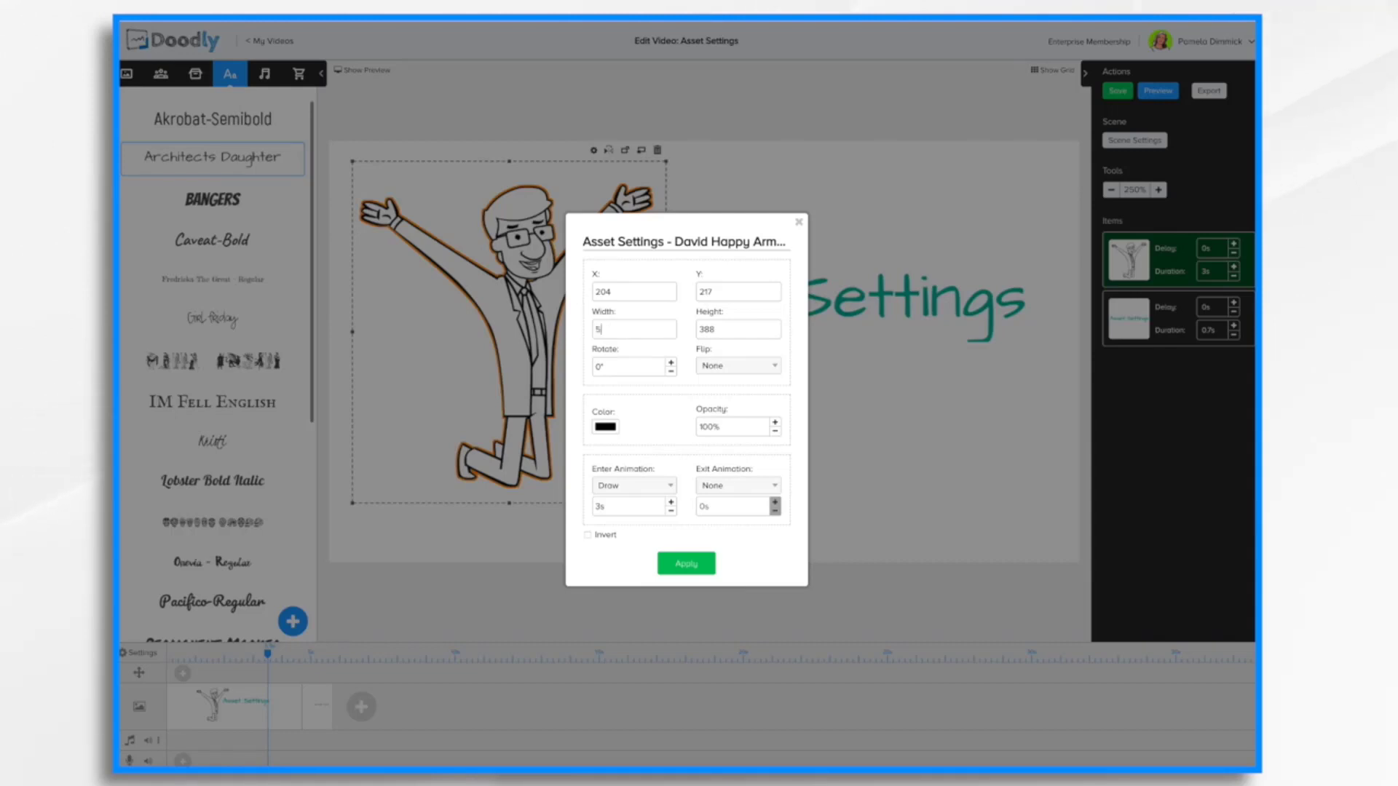
text(00)
double_click(749, 329)
click(671, 363)
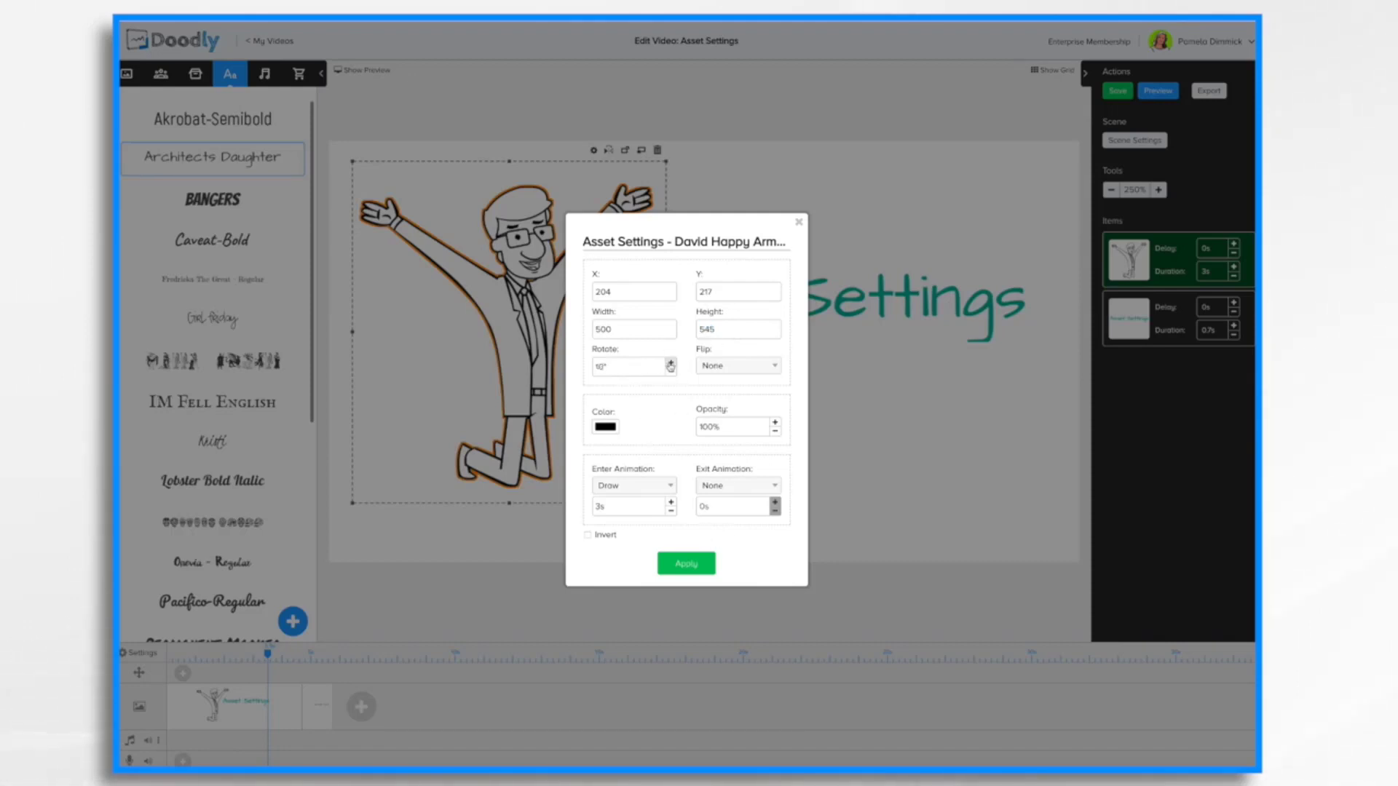
click(772, 363)
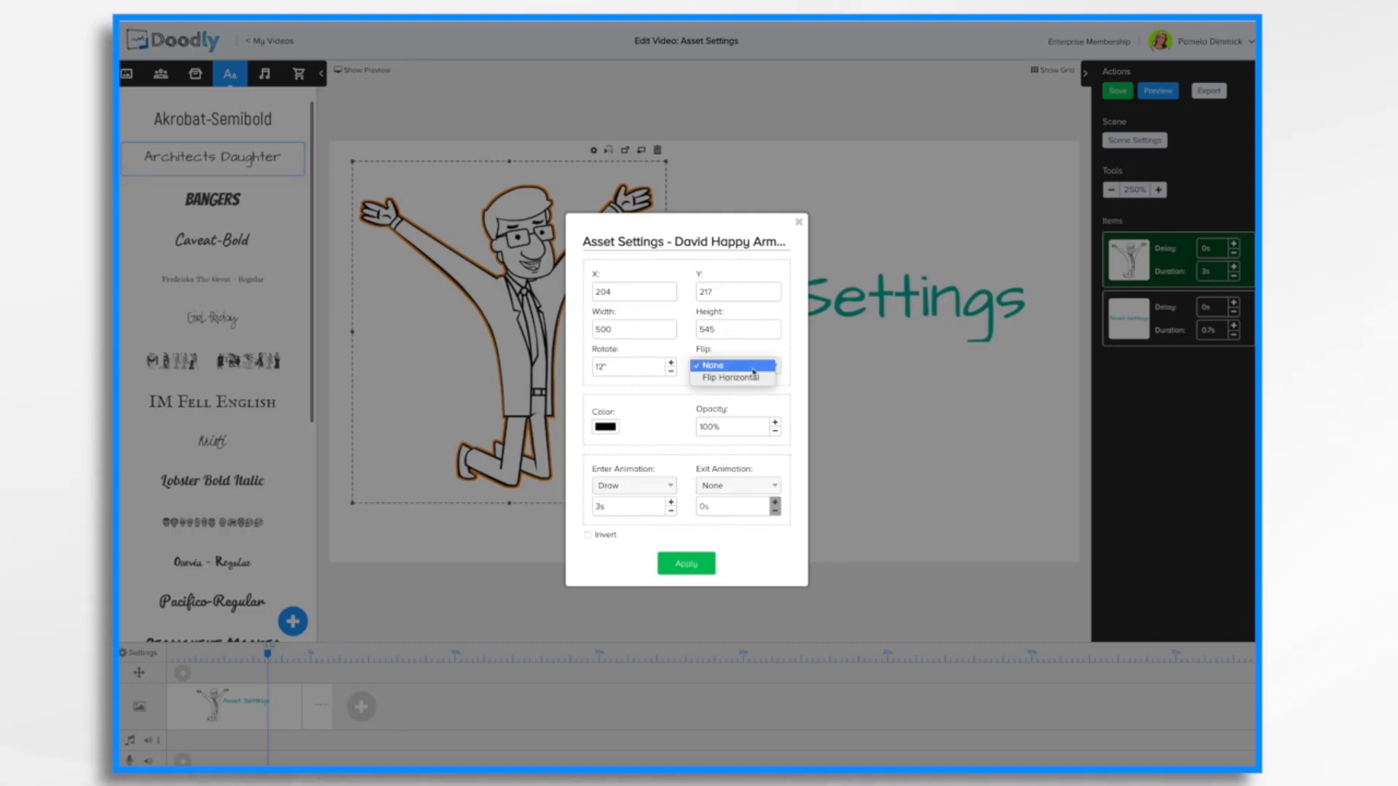
click(754, 371)
click(695, 567)
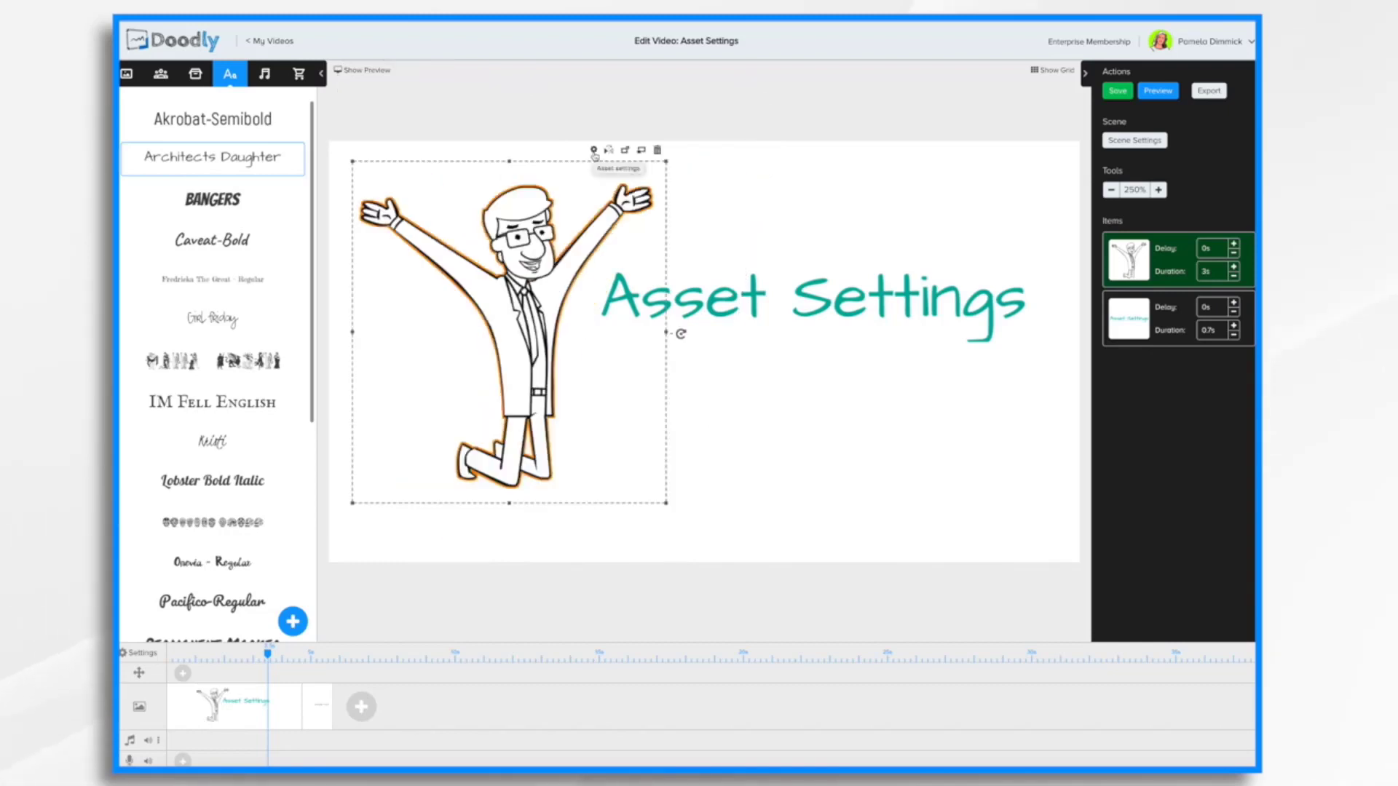
Step: Reduce the kneeling man's opacity to 50% in his asset settings and apply the change
click(595, 151)
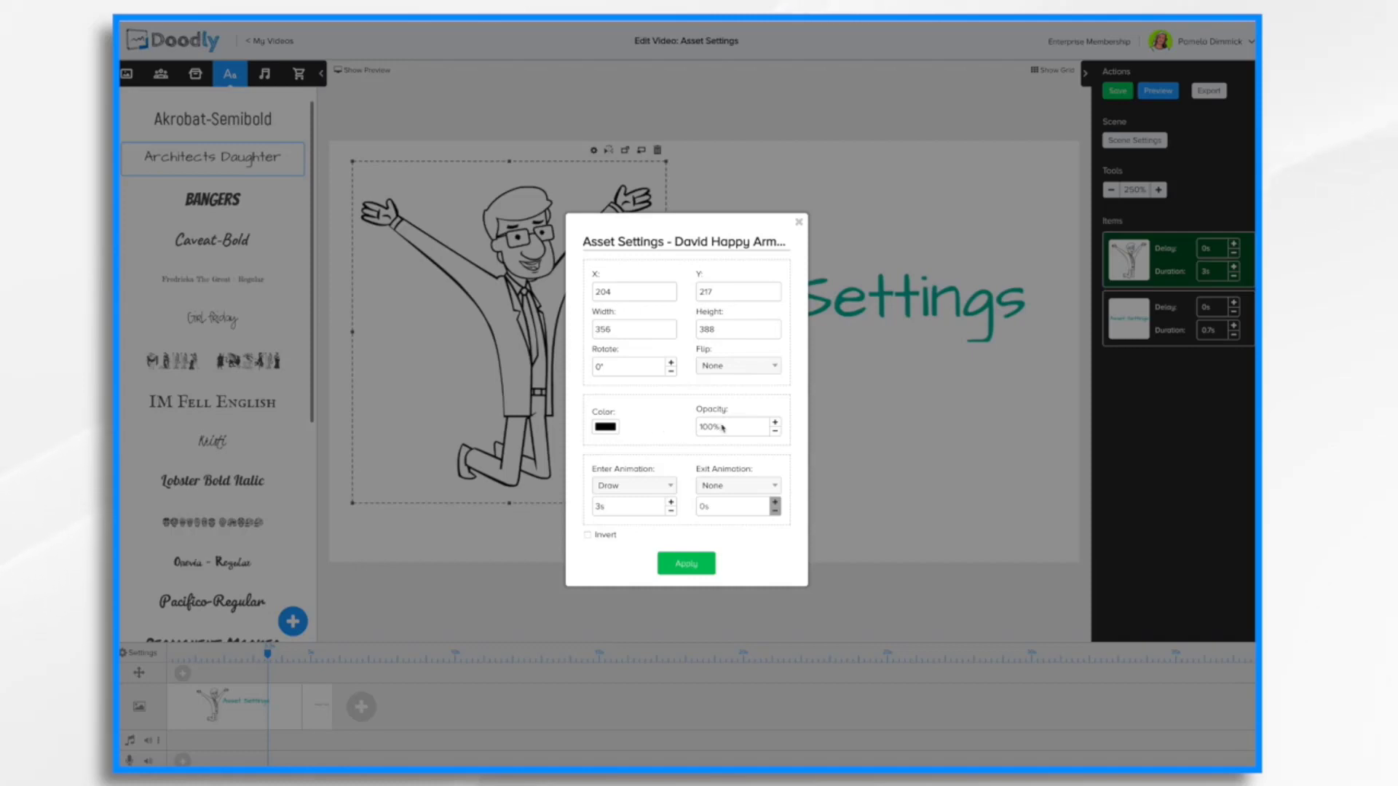
click(775, 431)
click(775, 431)
click(776, 431)
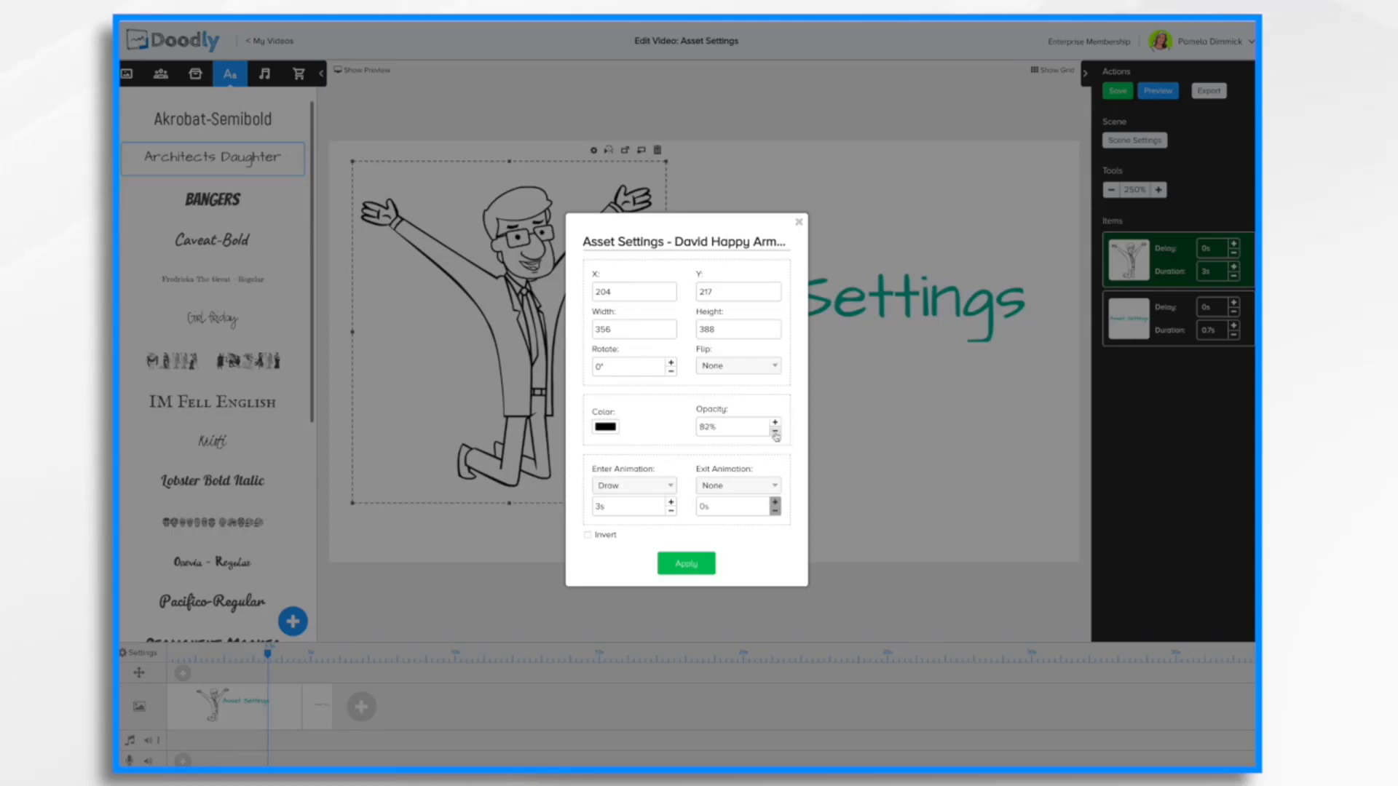
click(775, 432)
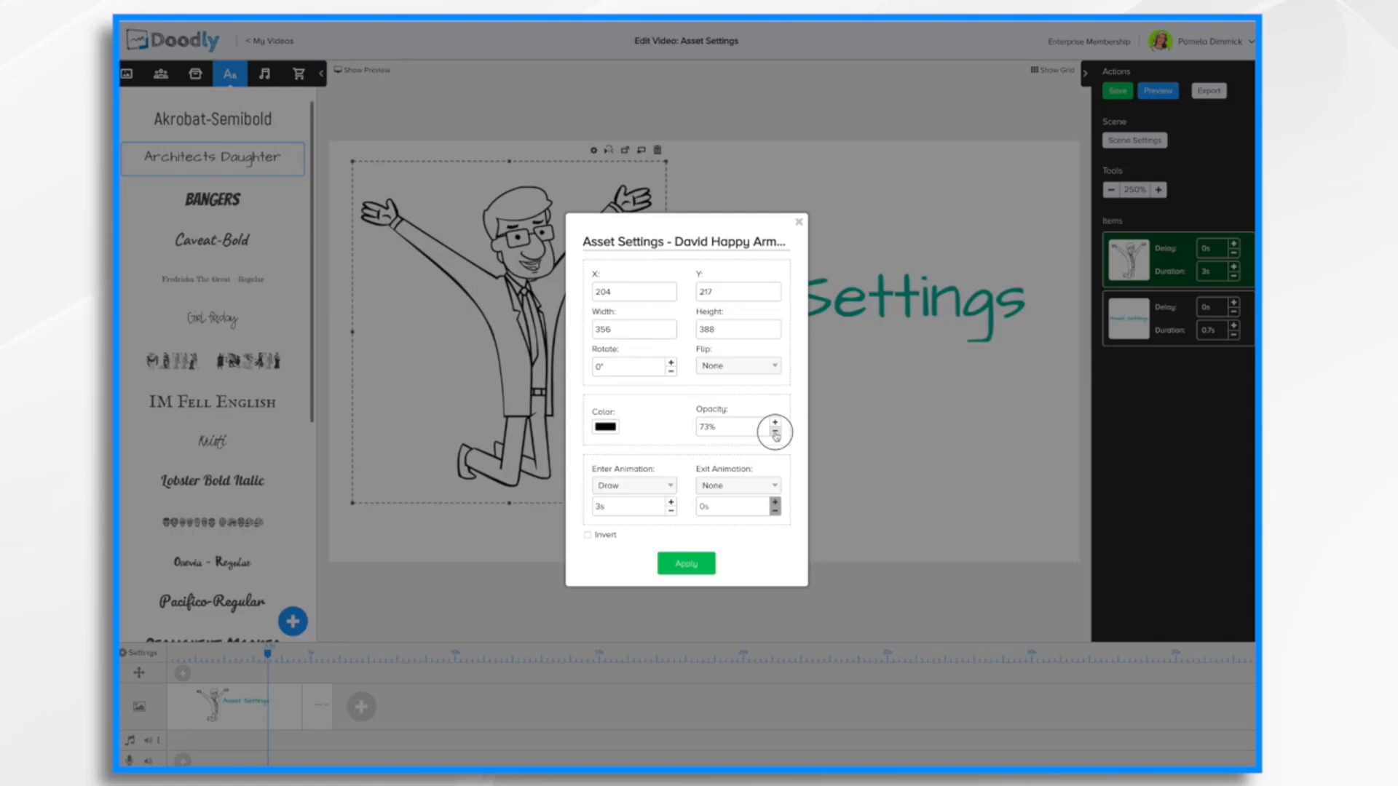
click(733, 431)
key(BackSpace)
key(BackSpace)
key(BackSpace)
text(50)
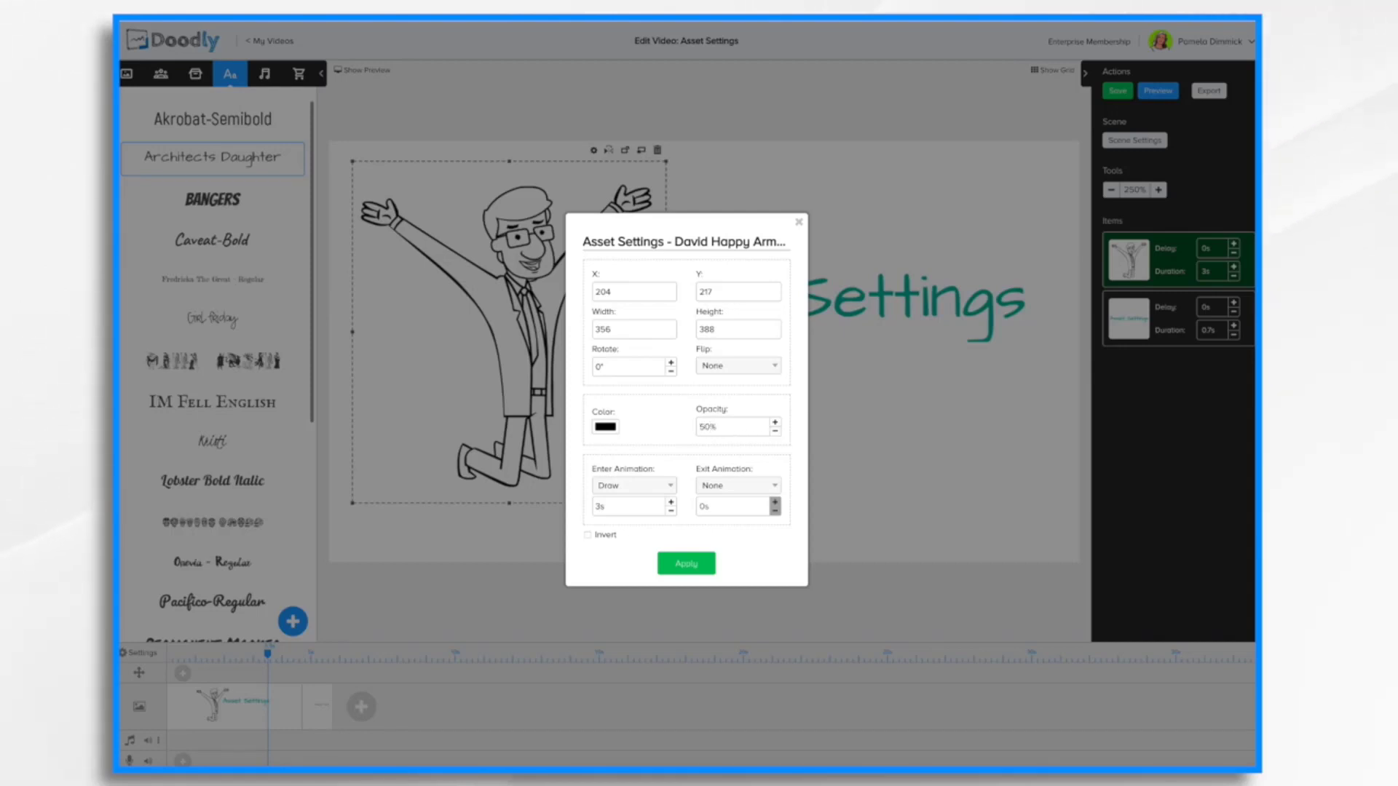
click(689, 565)
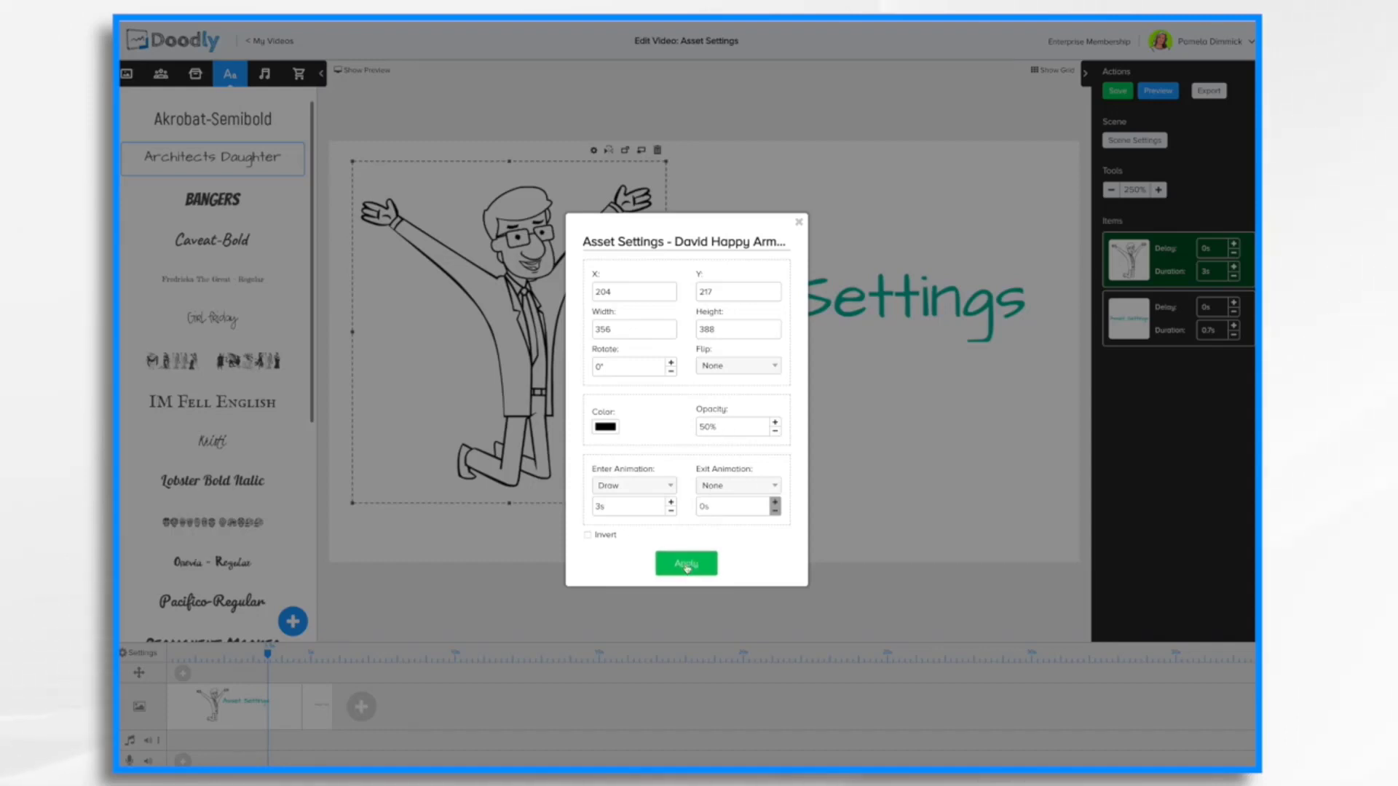
click(685, 566)
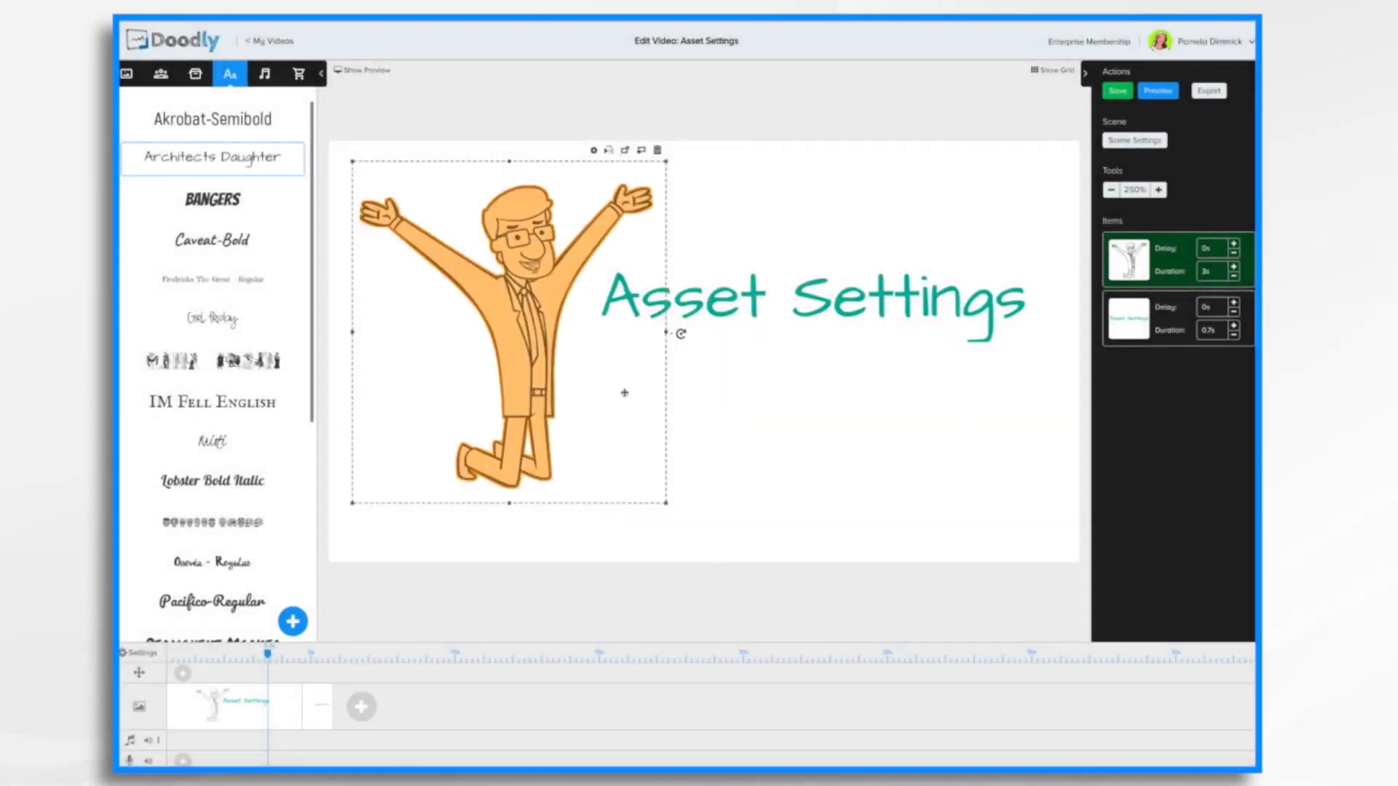
Step: Shorten the kneeling man's Draw enter animation to 1 s and preview the video
click(779, 437)
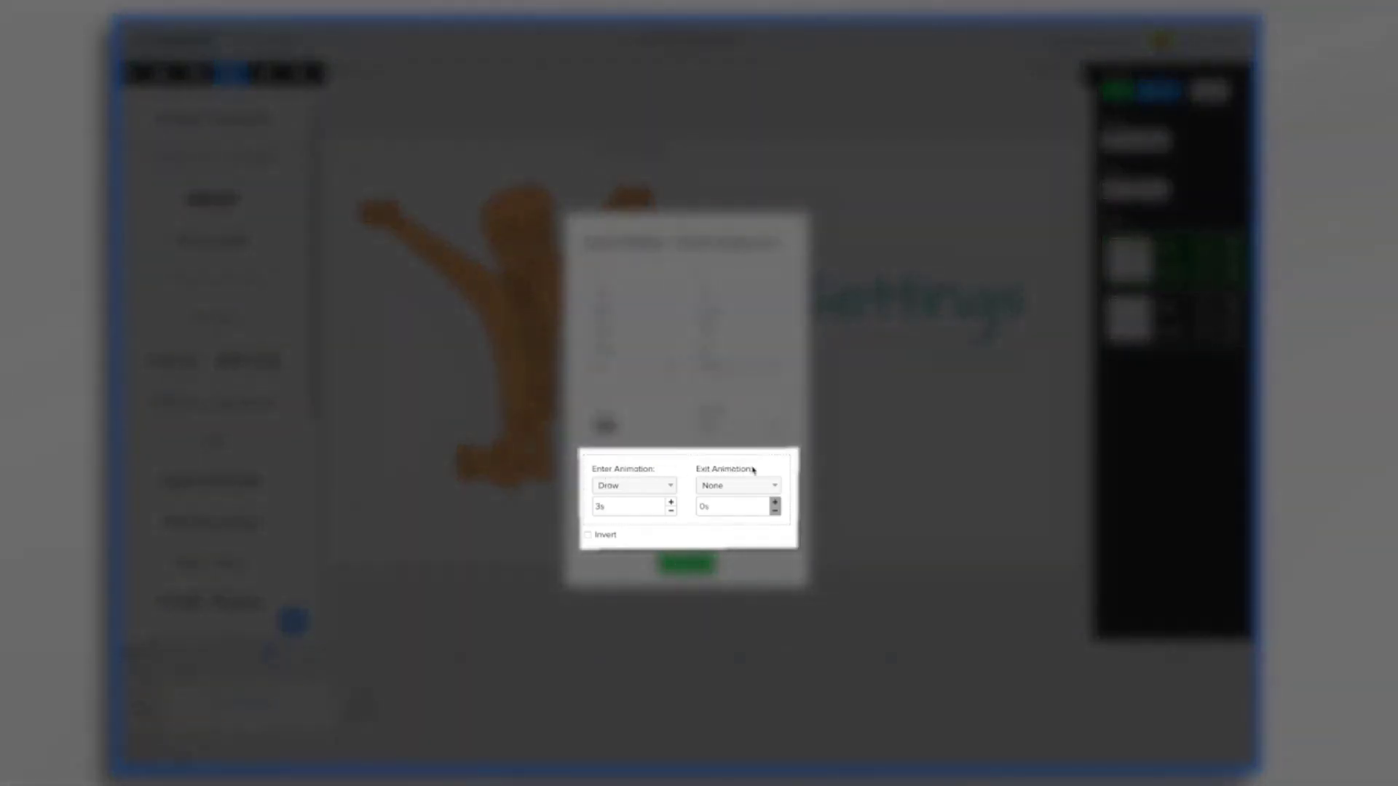
click(672, 512)
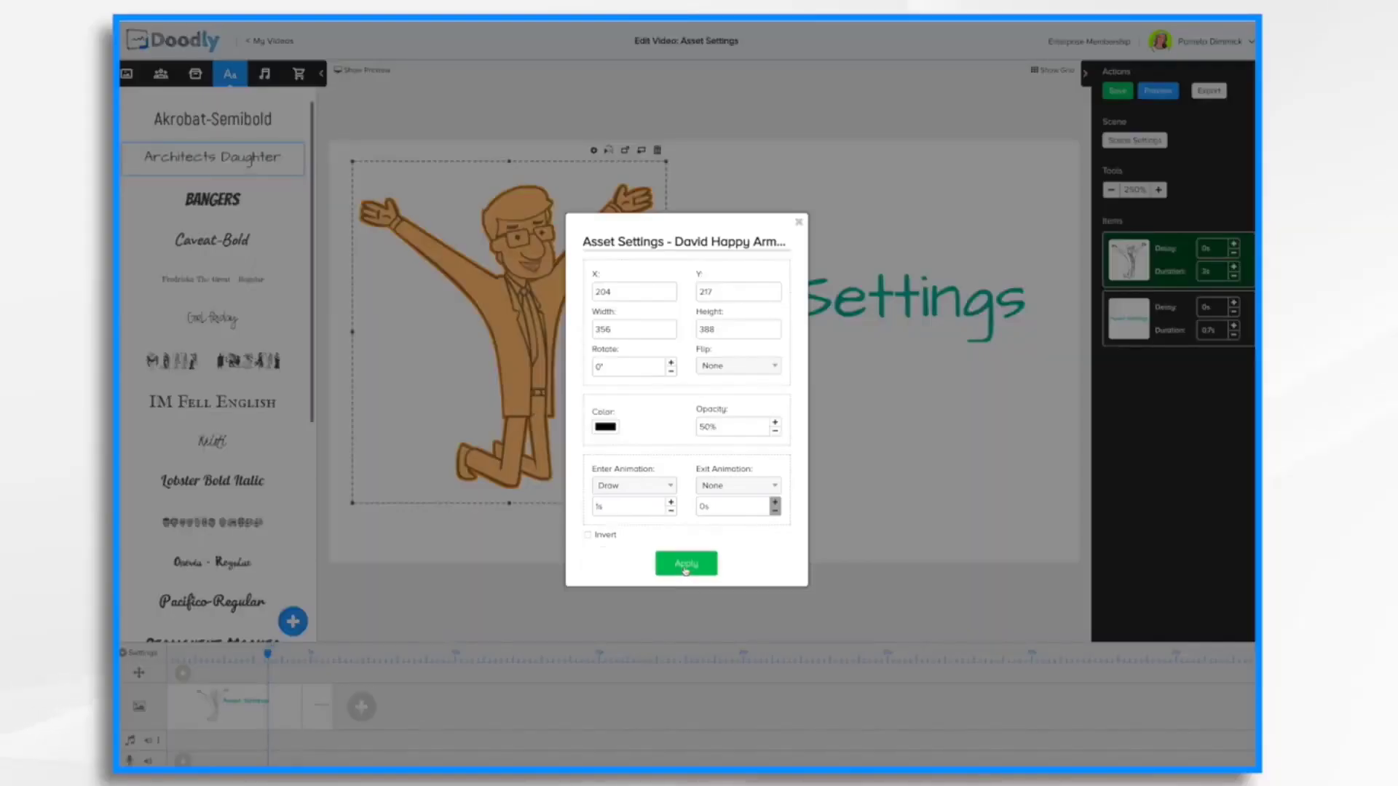
click(685, 565)
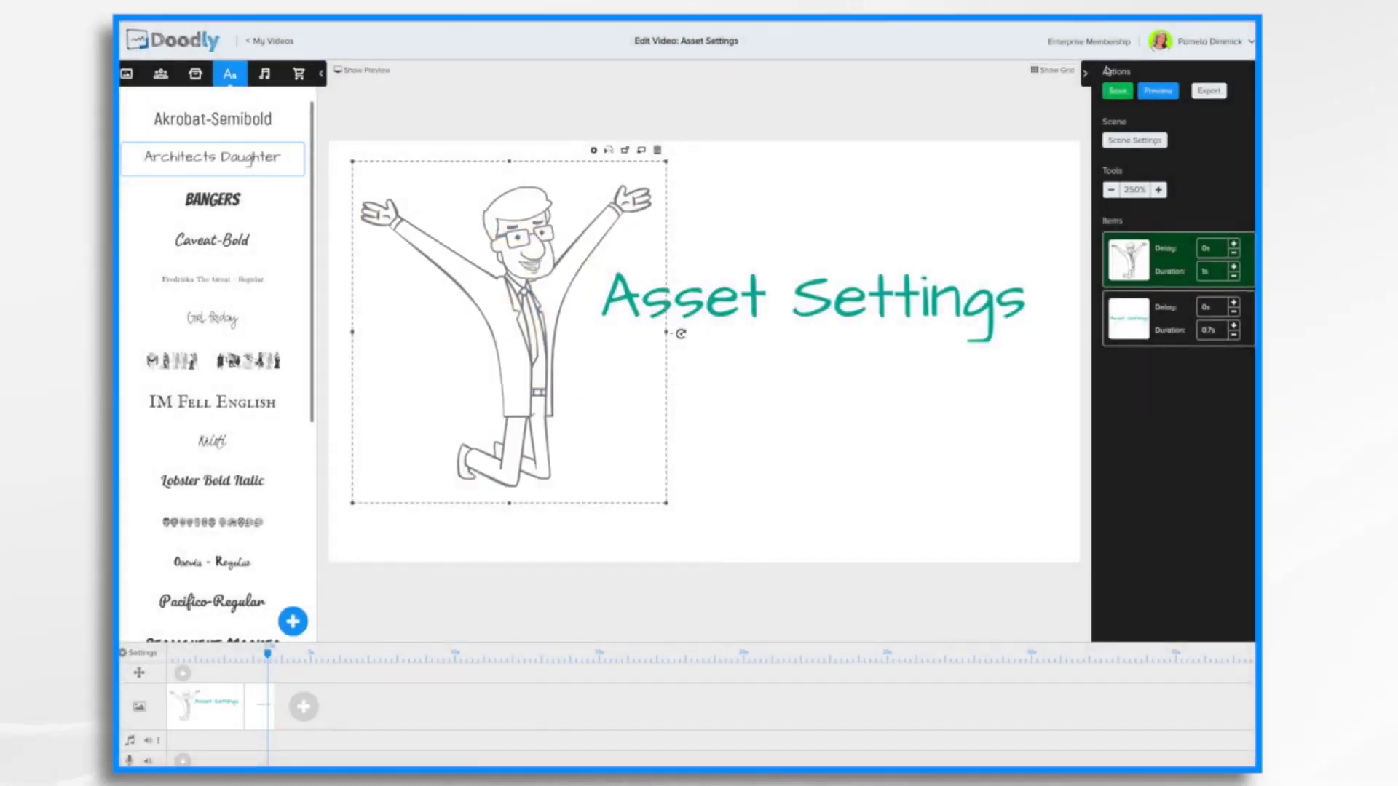
click(1158, 92)
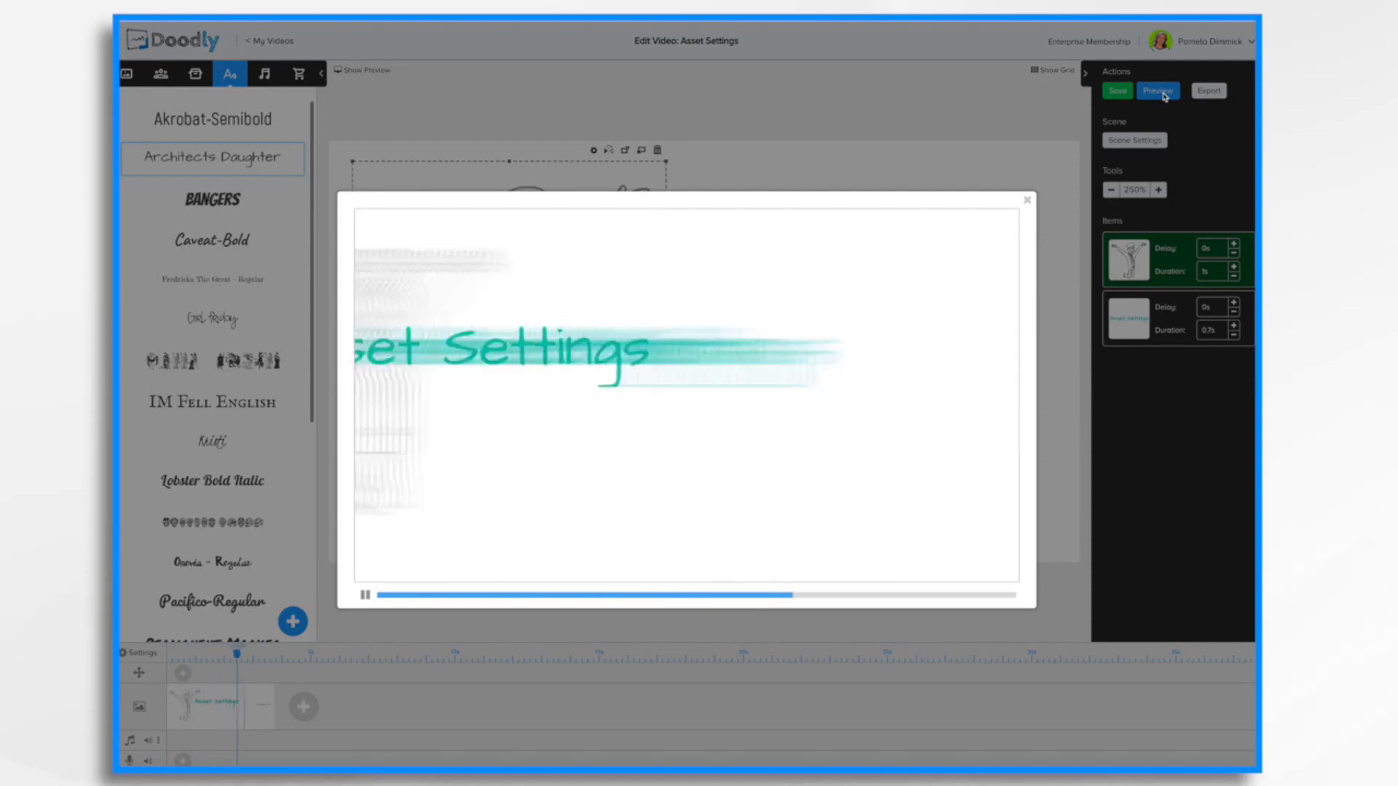
click(1027, 202)
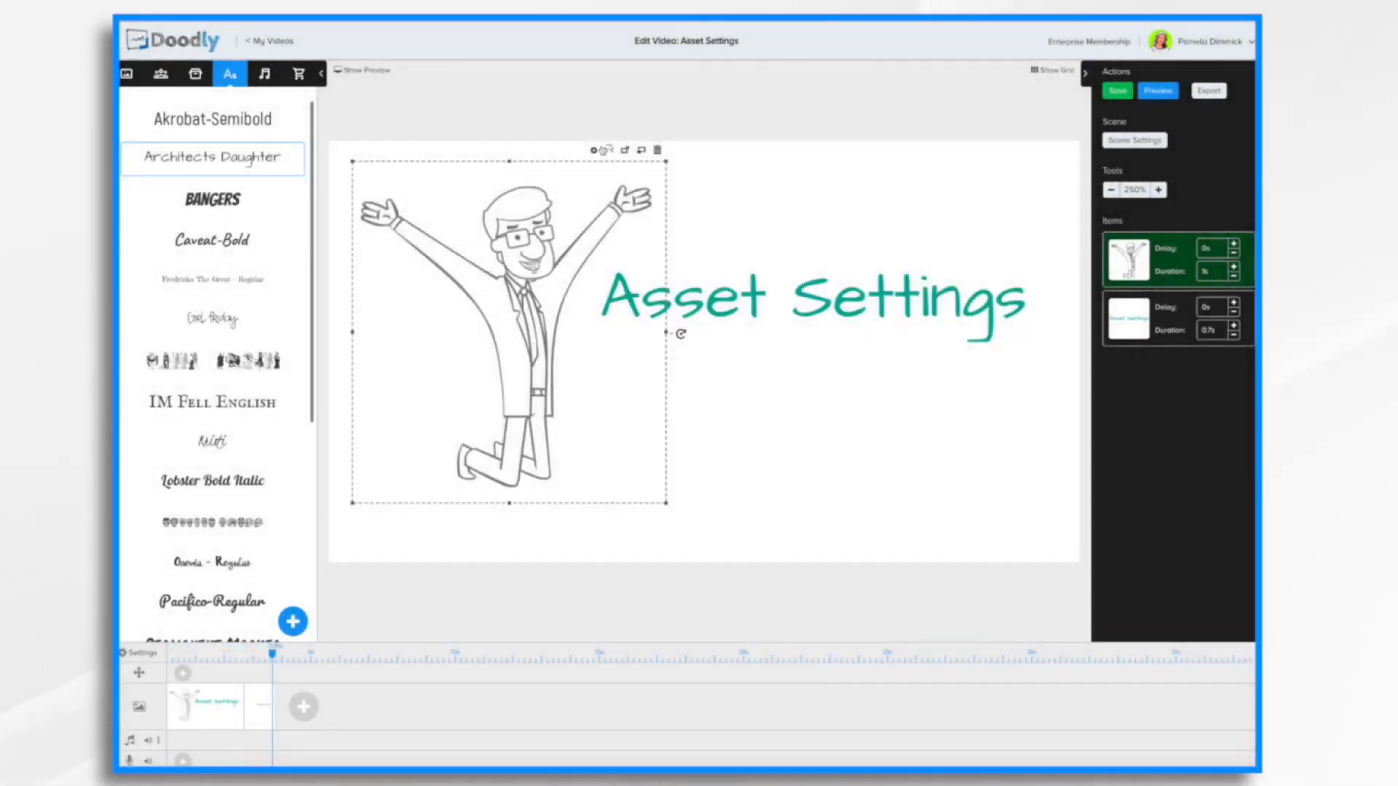
Step: Set the kneeling man's enter animation to None and preview the video
click(595, 150)
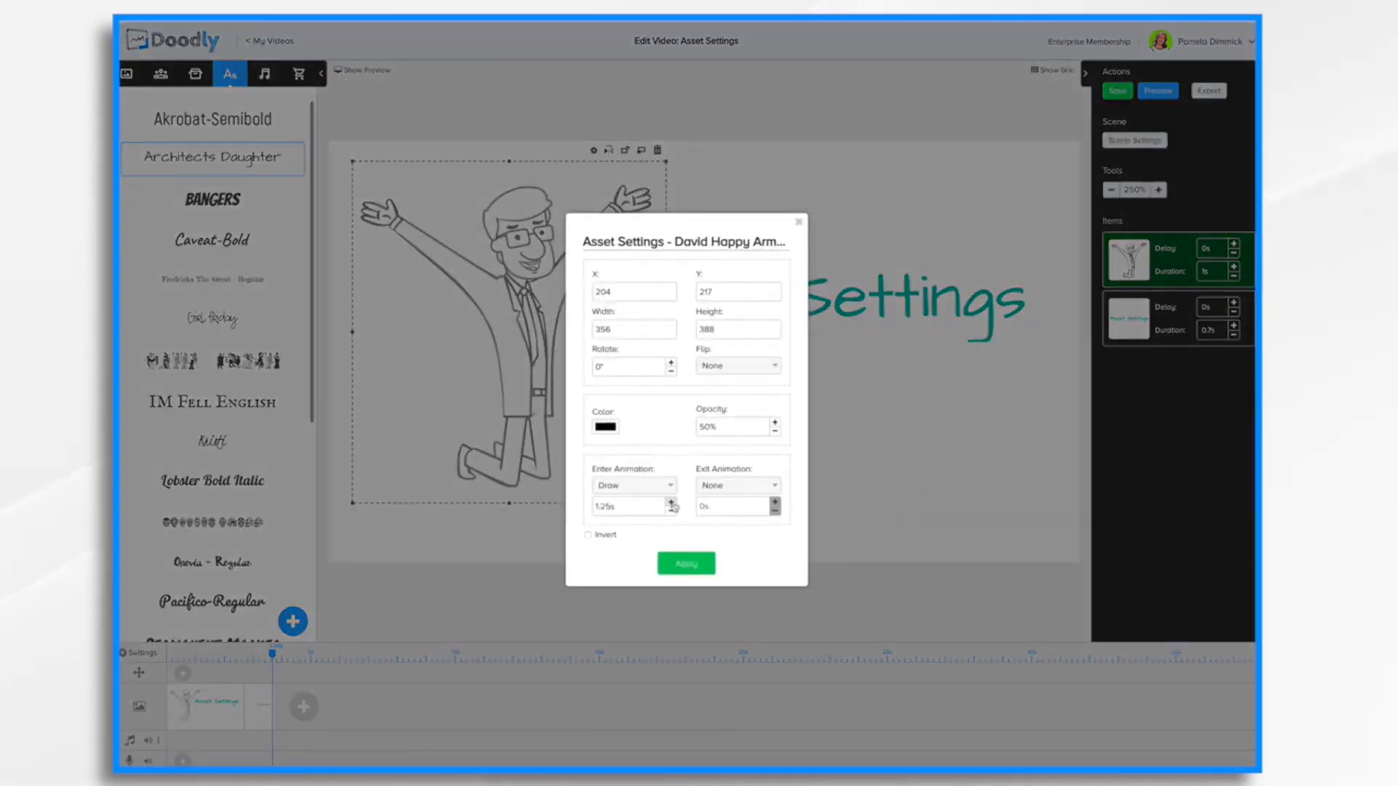
click(671, 504)
click(671, 504)
click(671, 504)
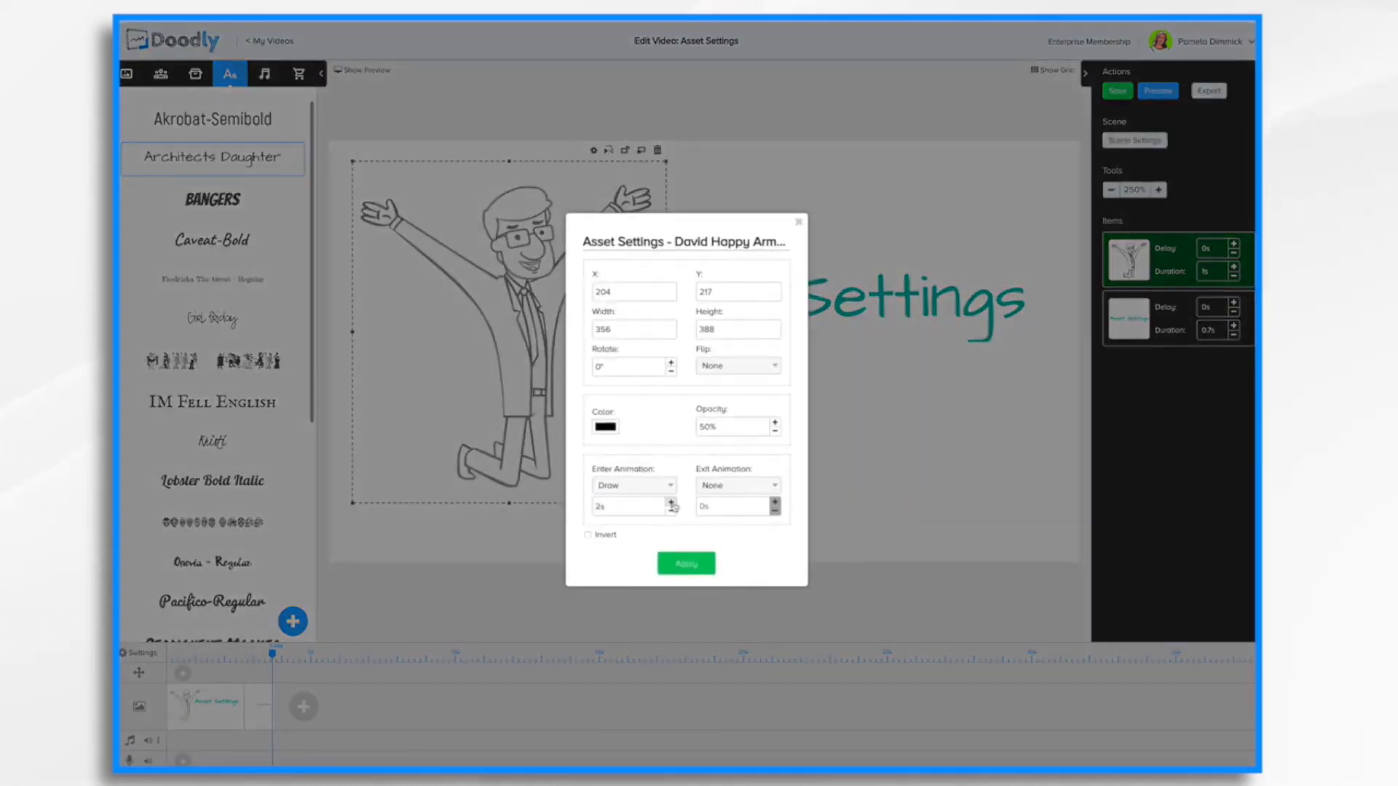
click(658, 490)
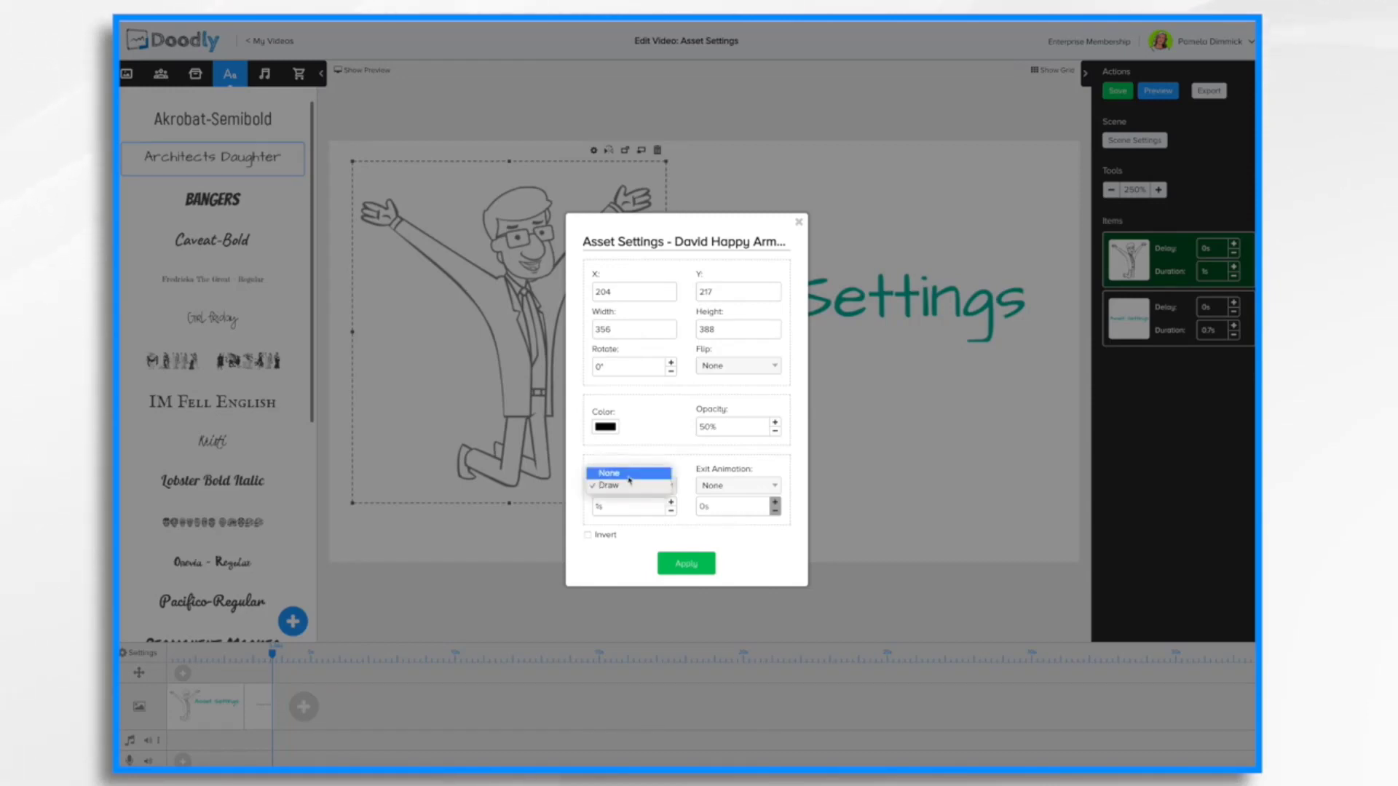
click(629, 474)
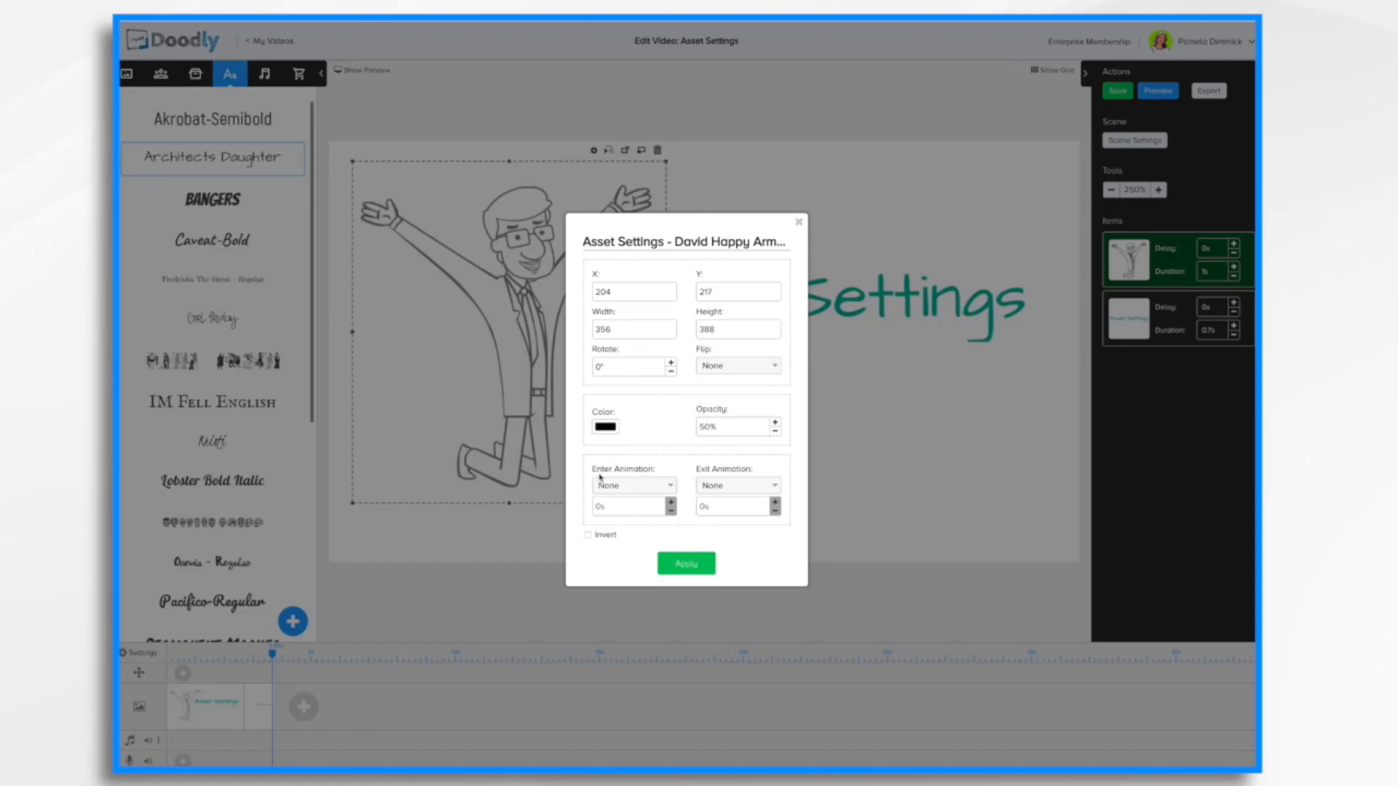
click(682, 565)
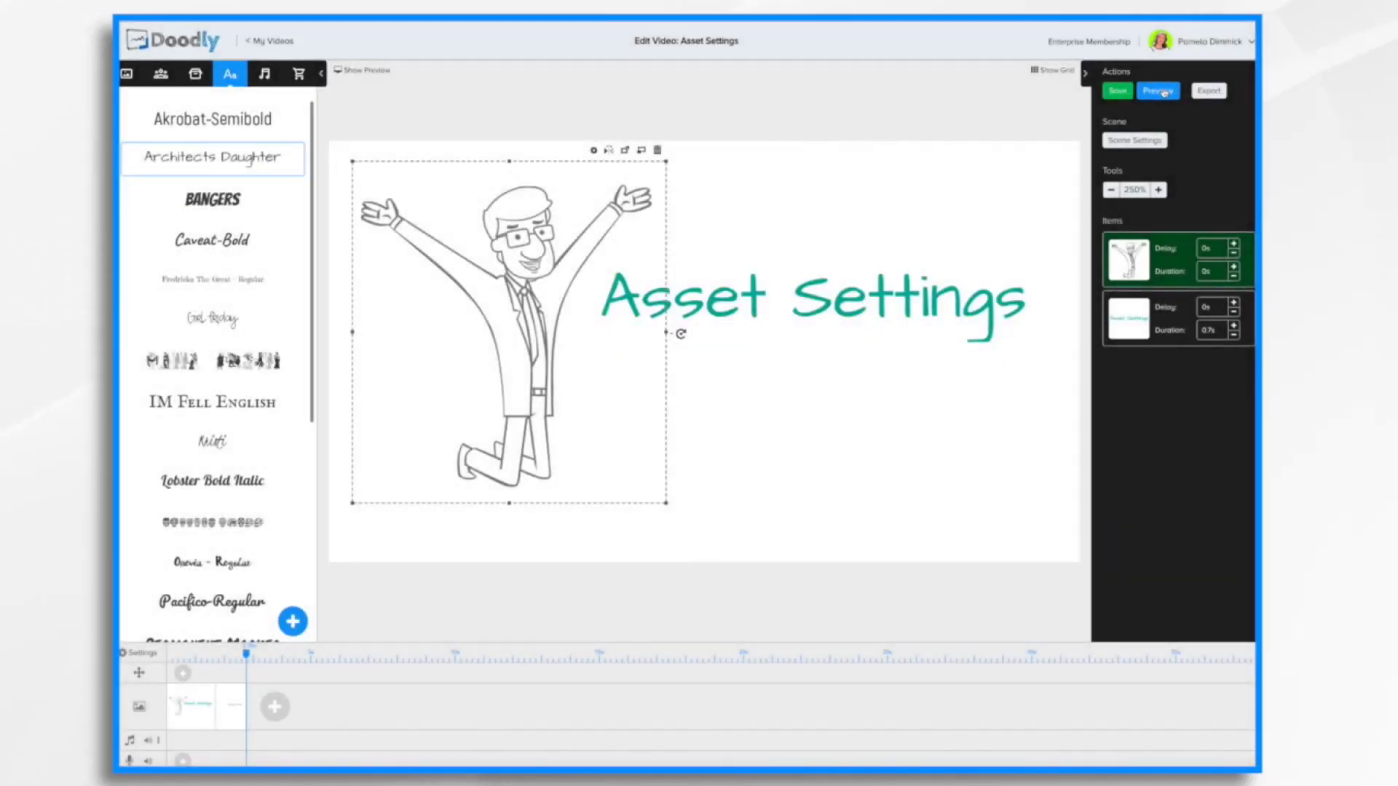
click(1163, 91)
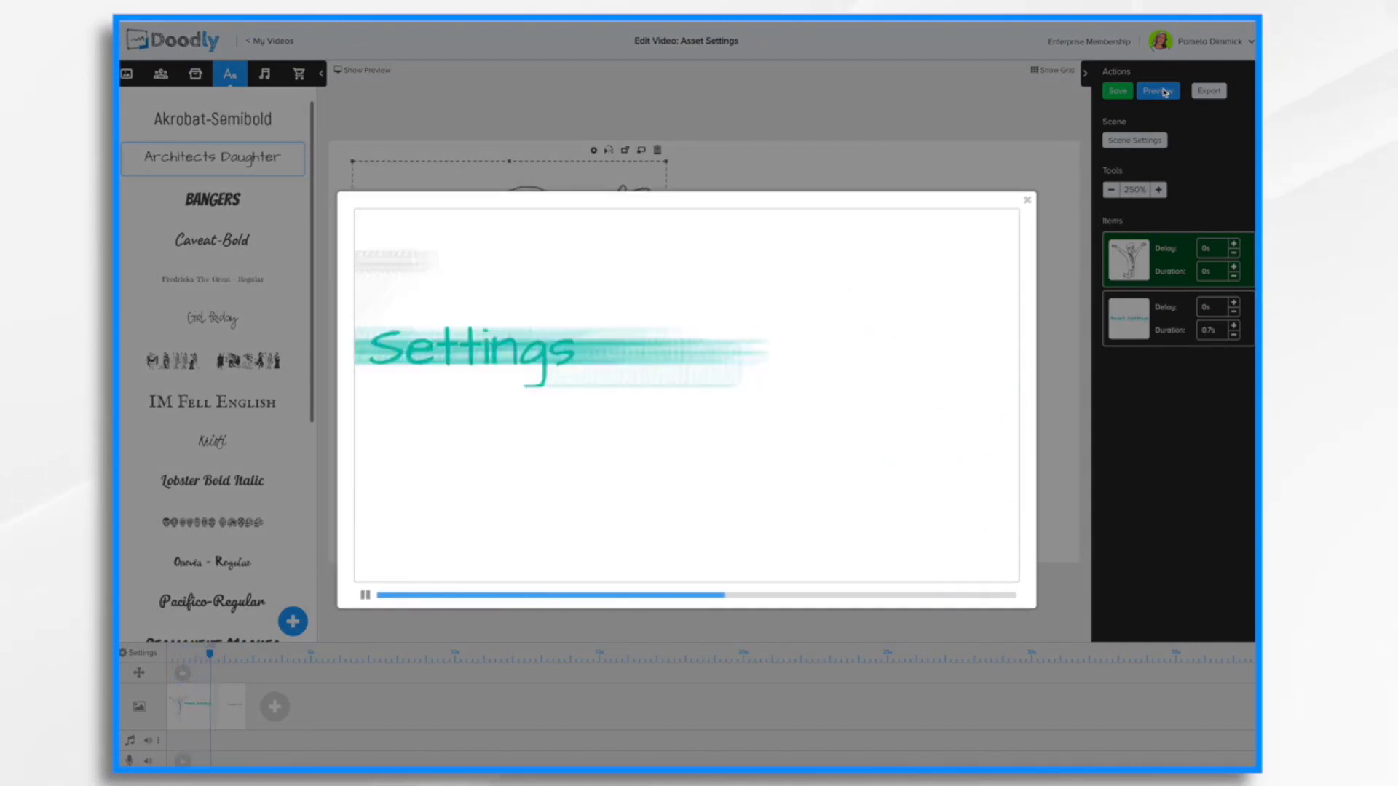
click(1027, 200)
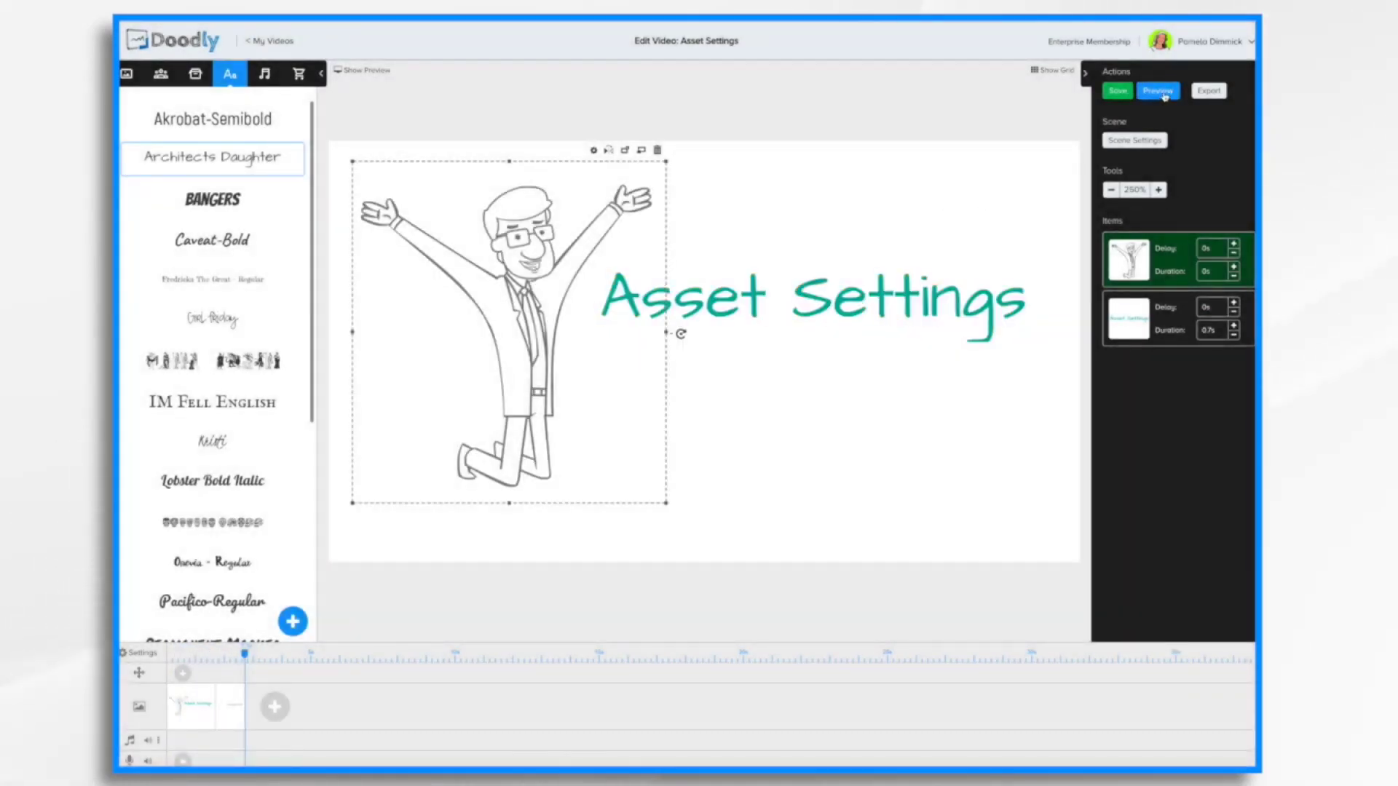
click(1161, 91)
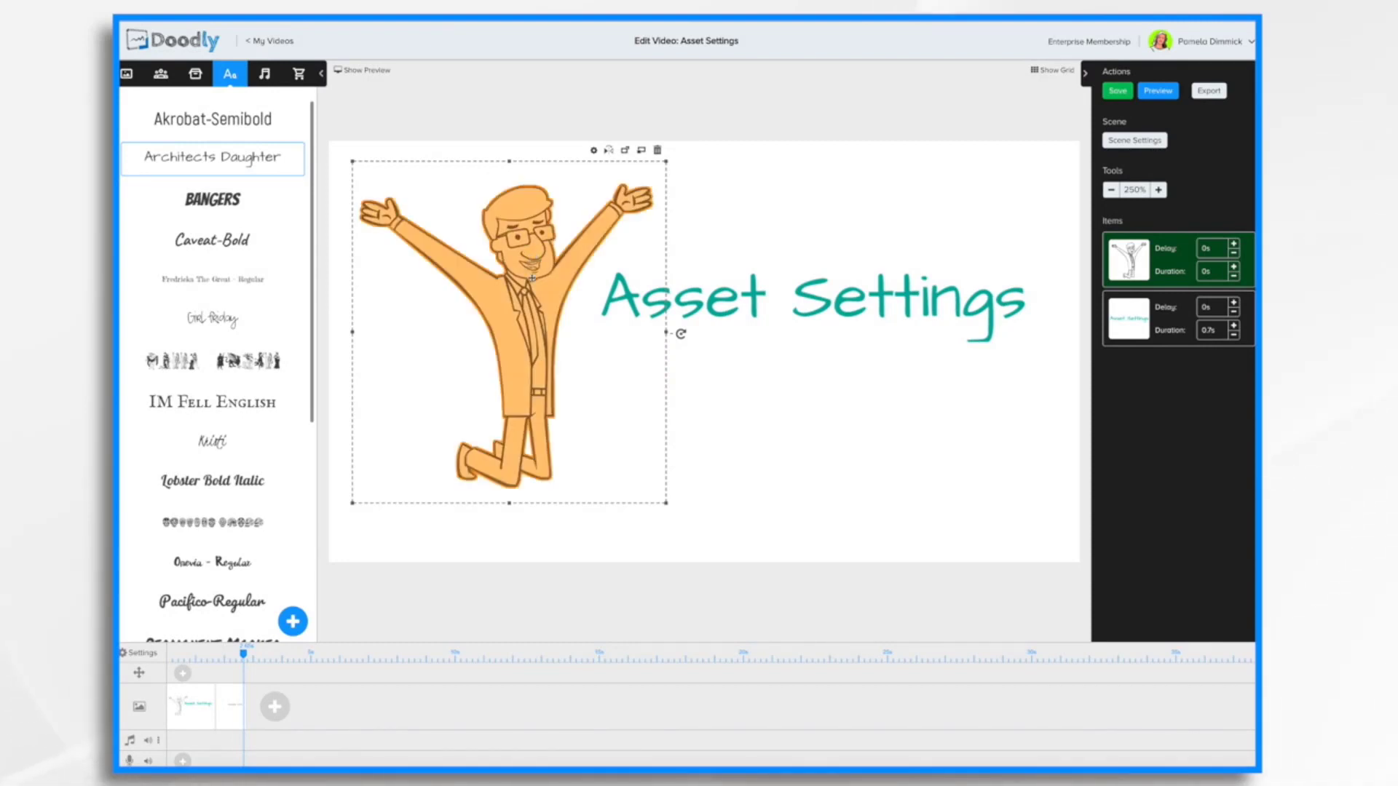
Step: Give the kneeling man a 2 s Draw enter animation and an Erase exit animation, and preview the video
double_click(532, 277)
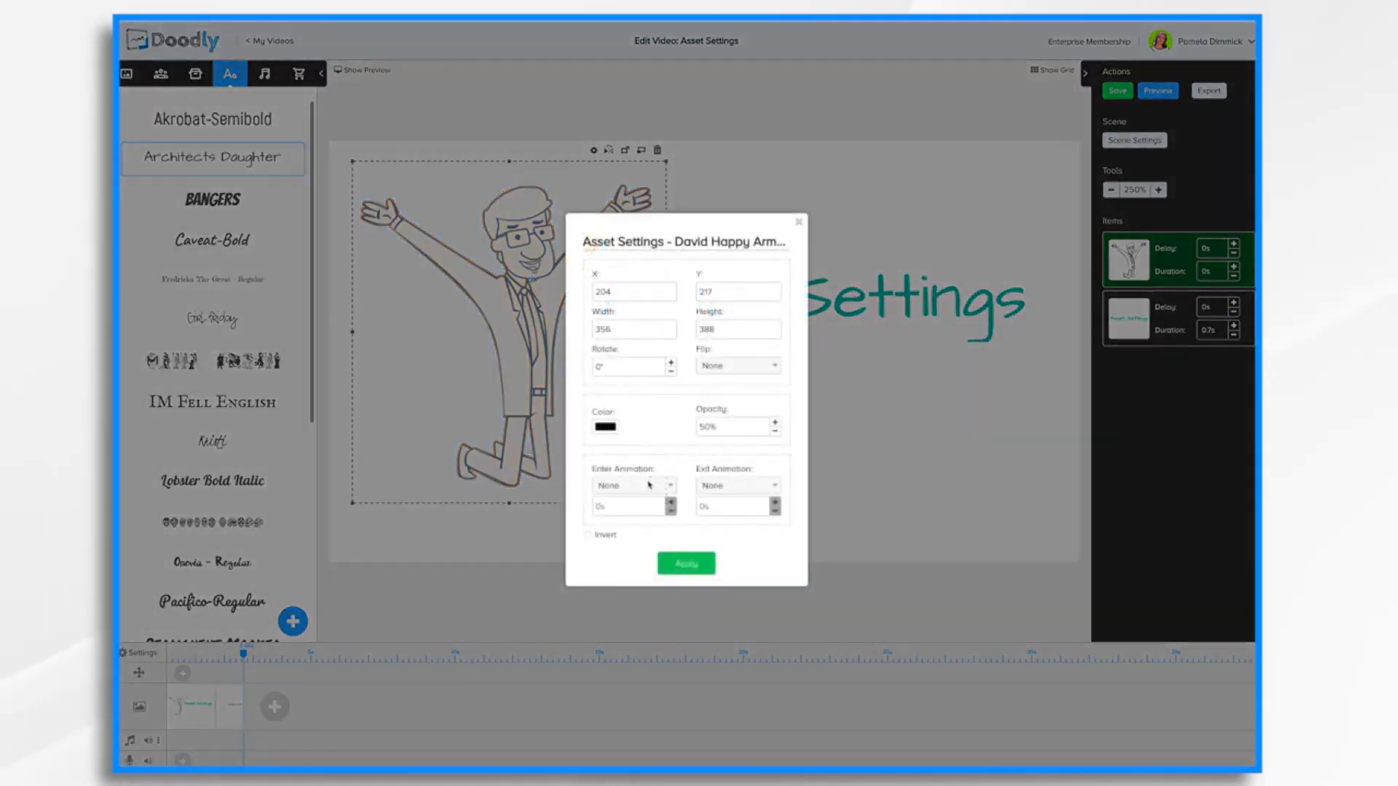
click(649, 485)
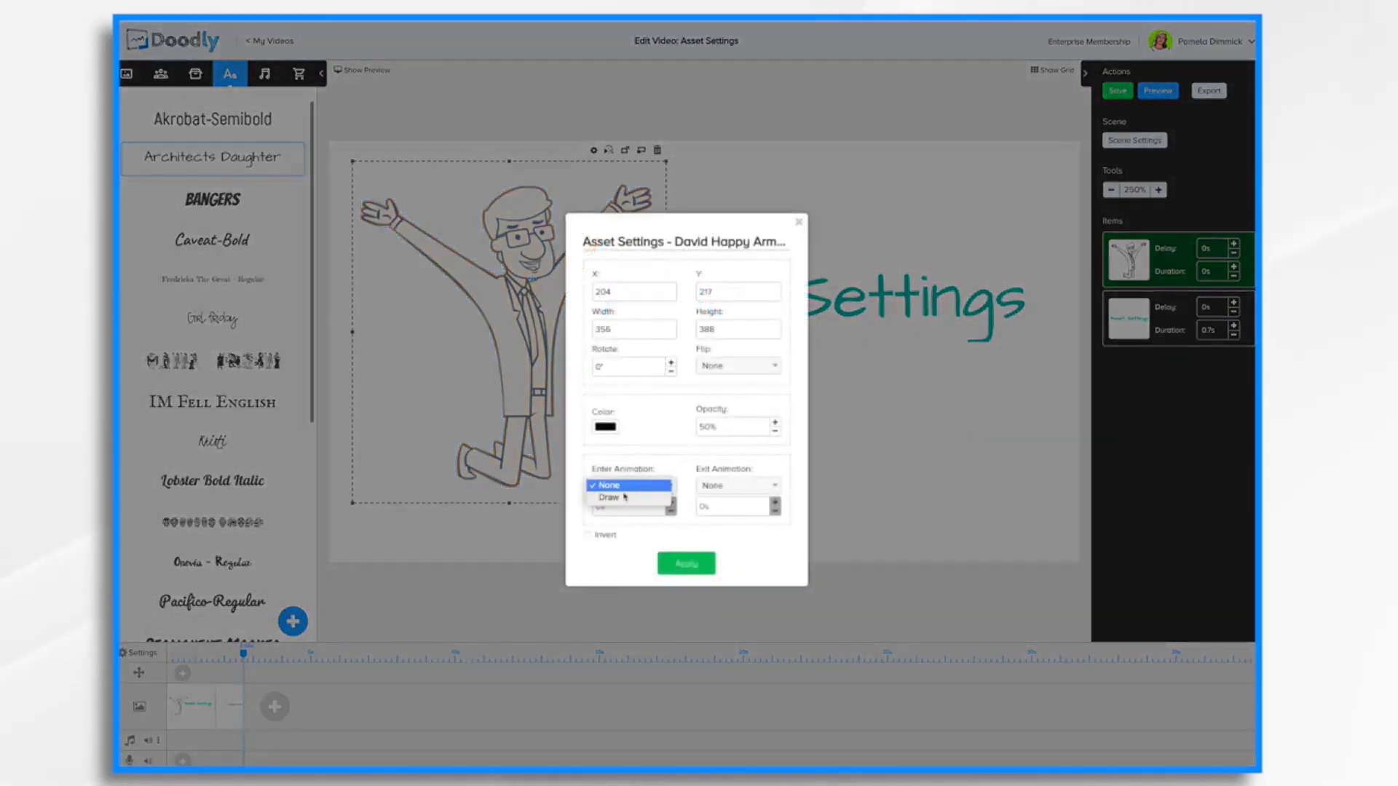
click(624, 497)
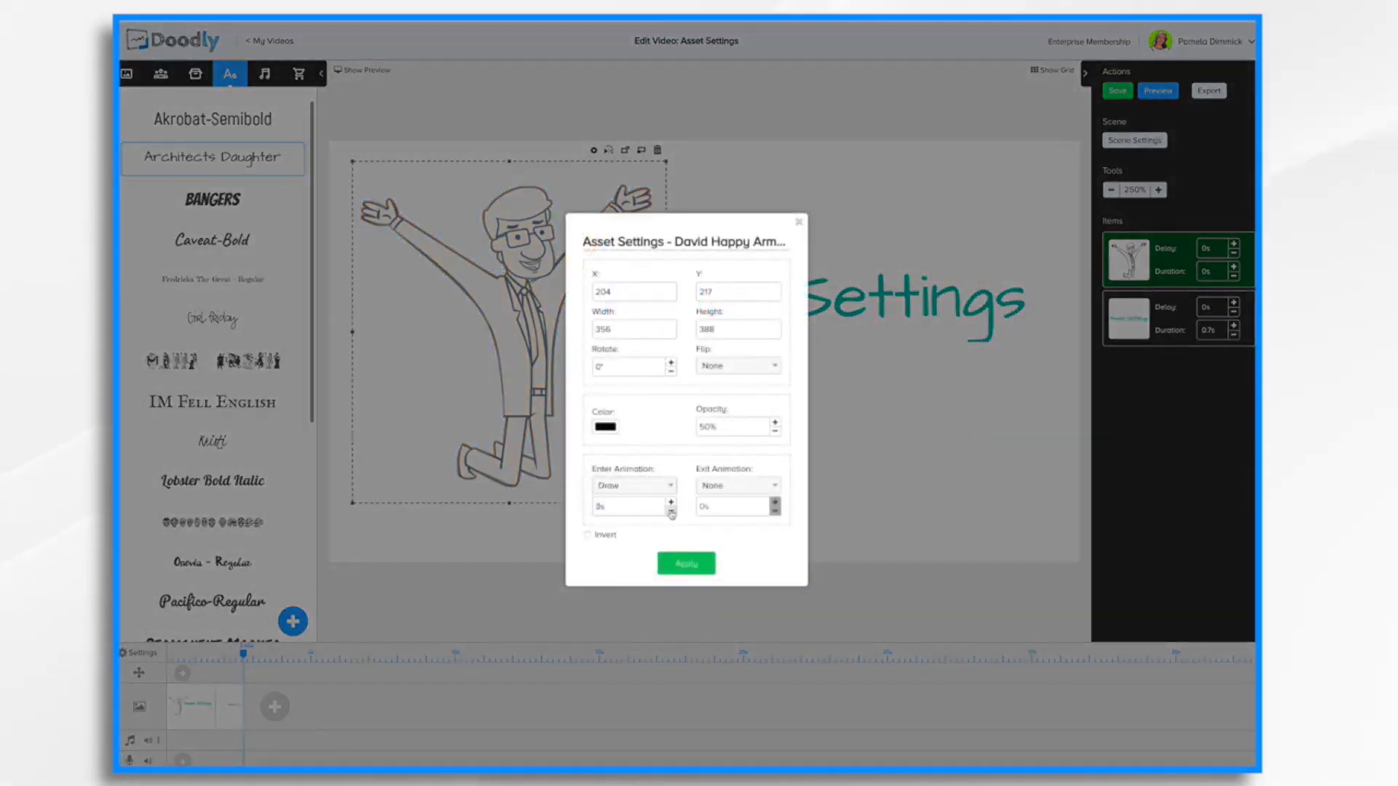
click(671, 512)
click(751, 486)
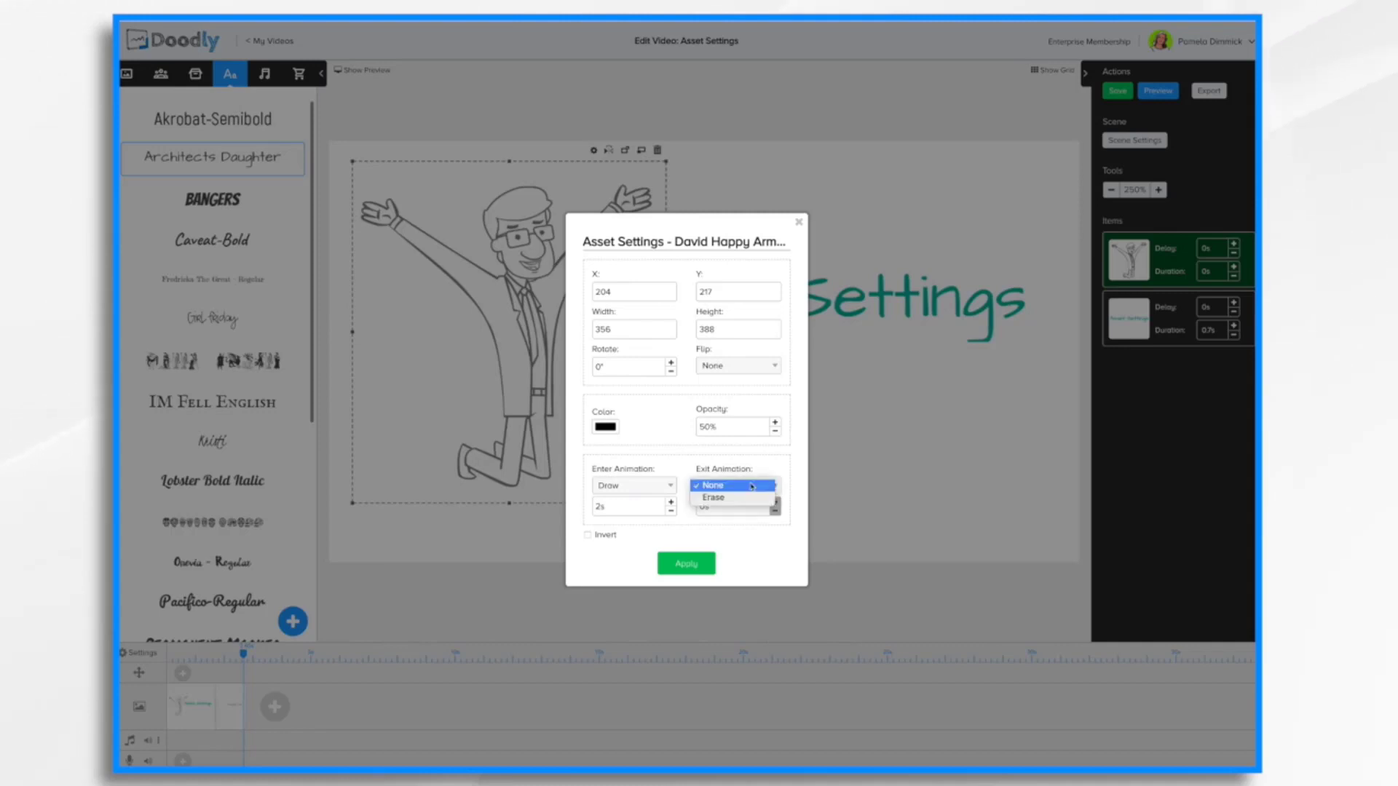
click(711, 498)
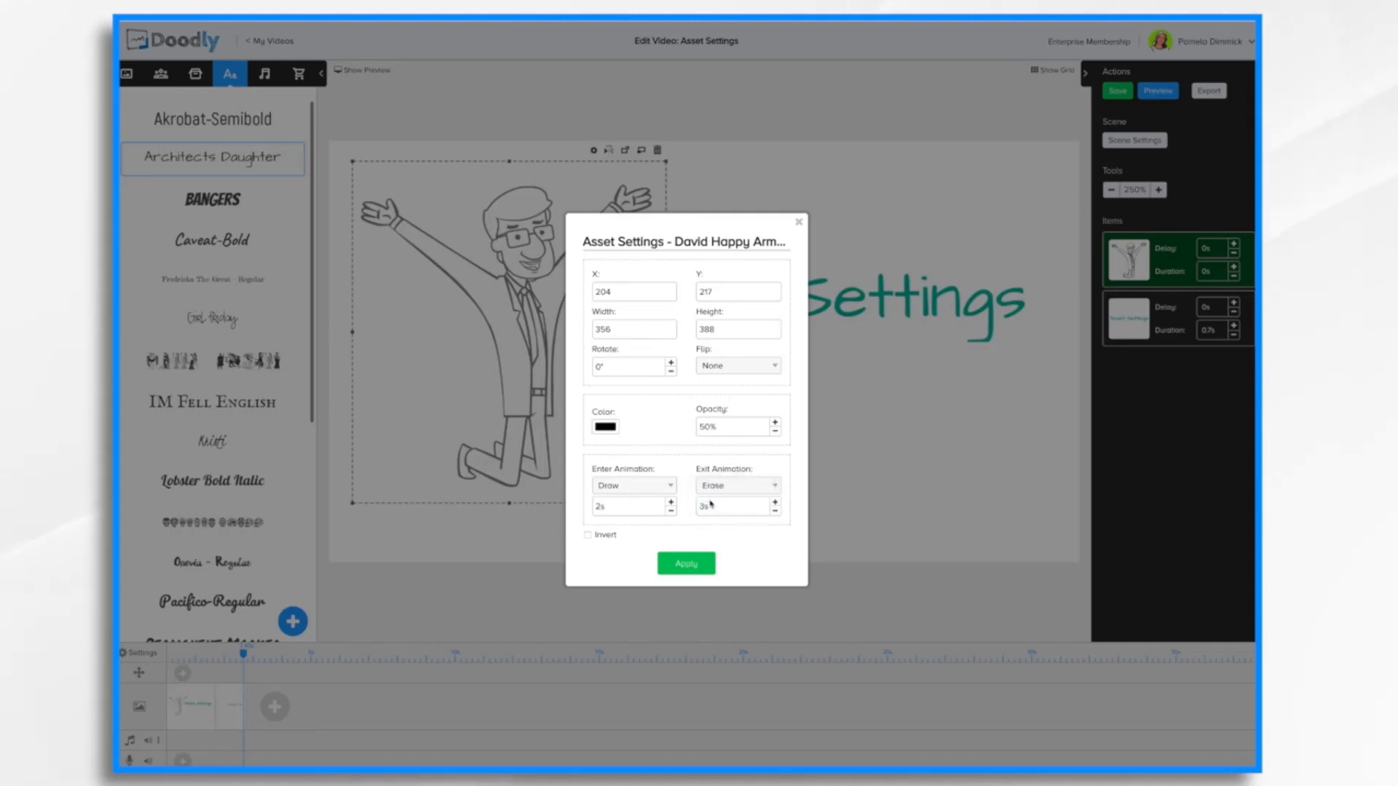
click(686, 564)
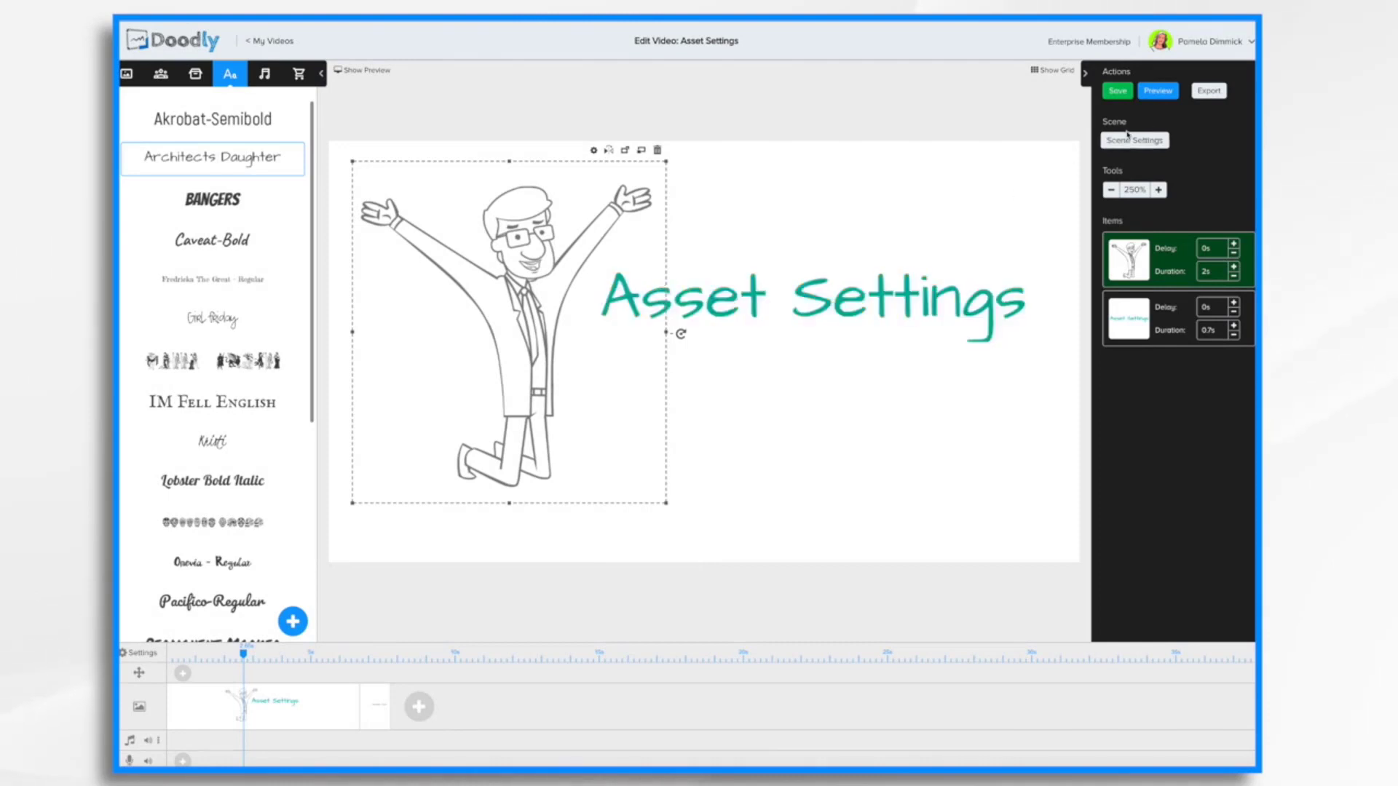
click(1164, 92)
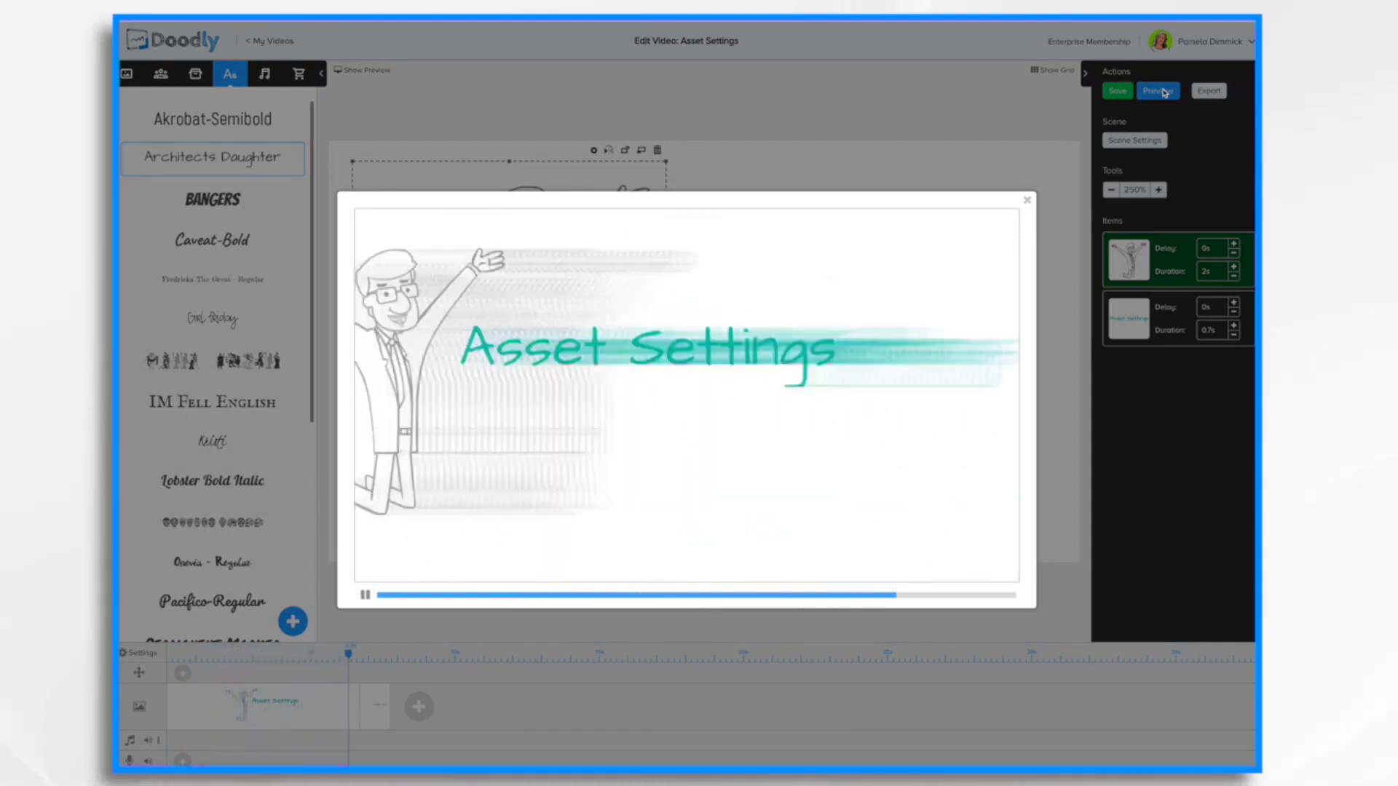
click(1026, 199)
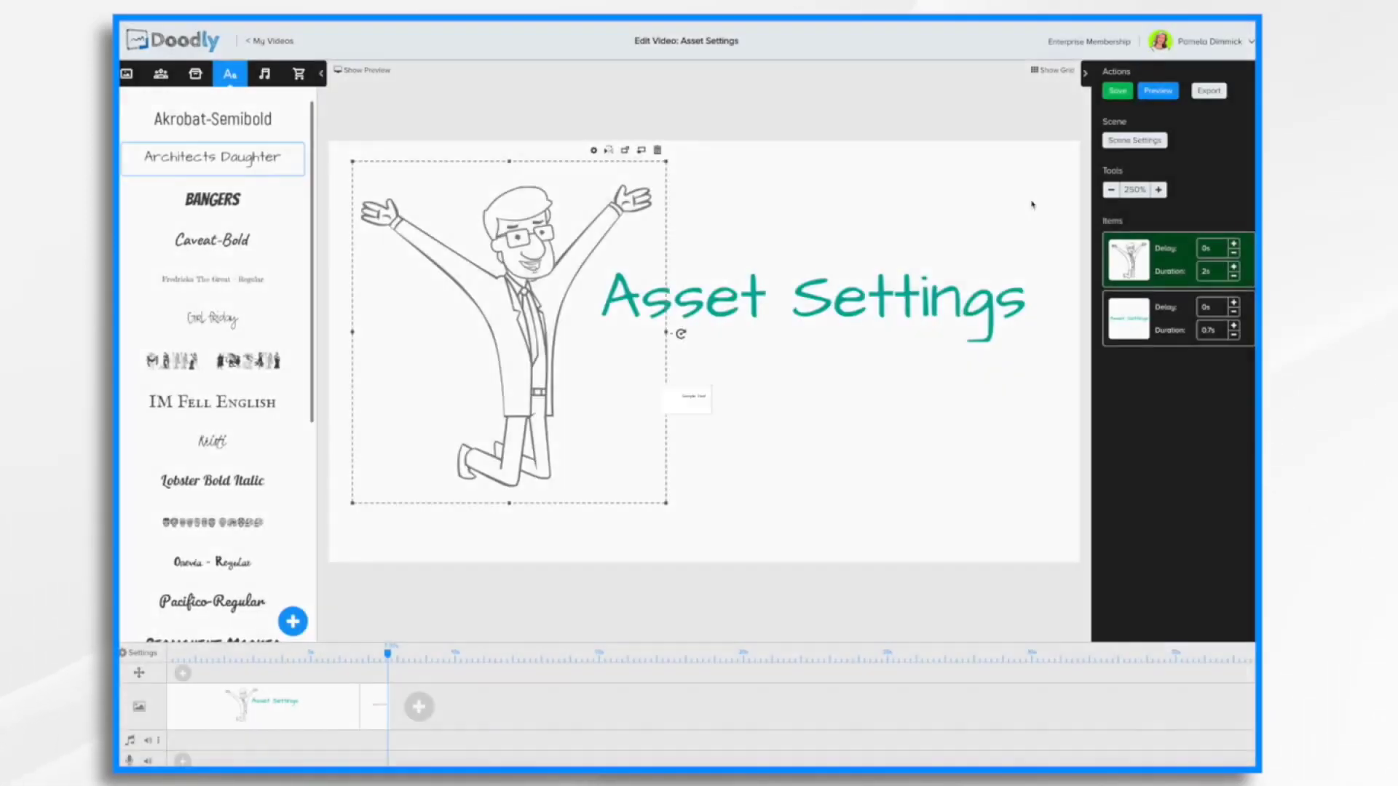
Step: Set the duration of the kneeling man's Erase exit animation to 2 s and preview the video
click(593, 149)
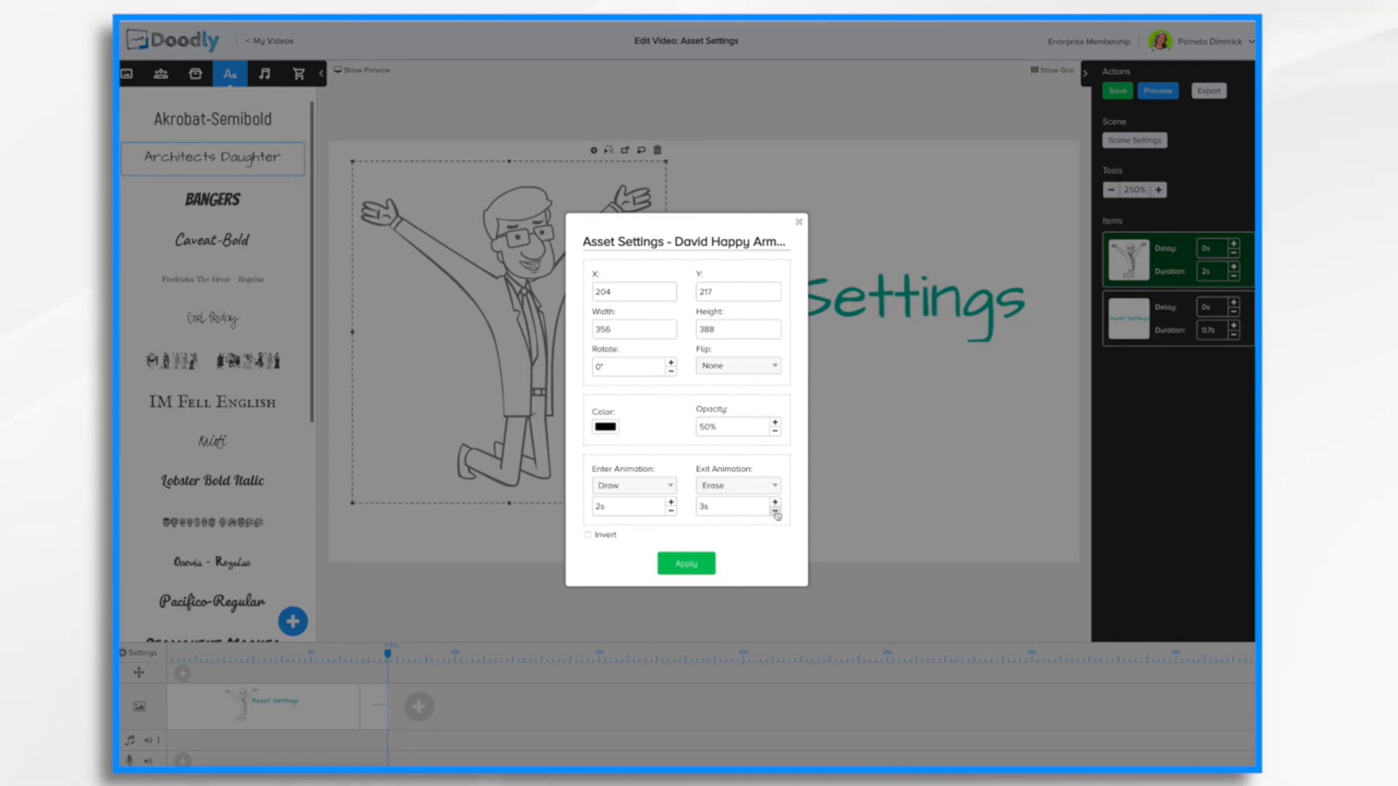
click(776, 514)
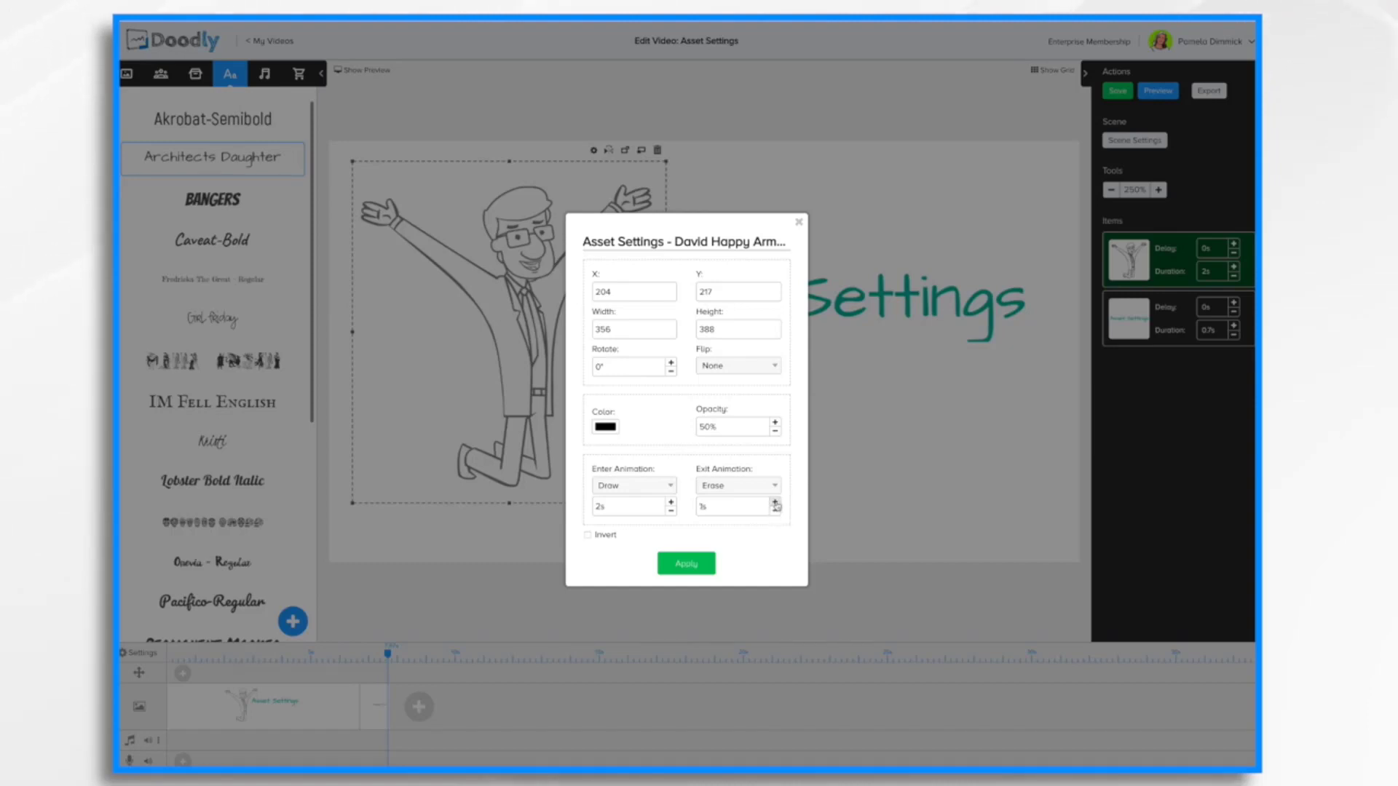
click(776, 502)
click(678, 573)
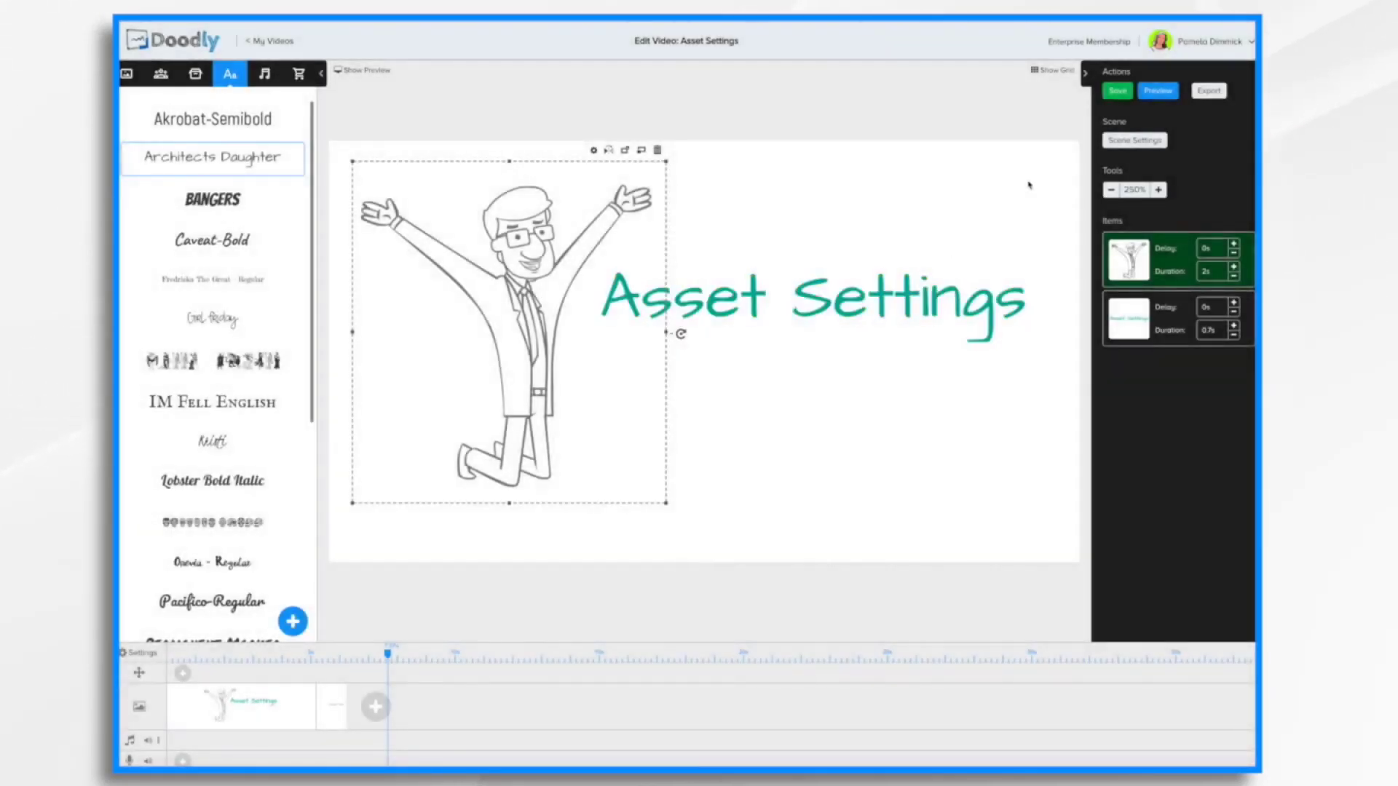
click(1164, 92)
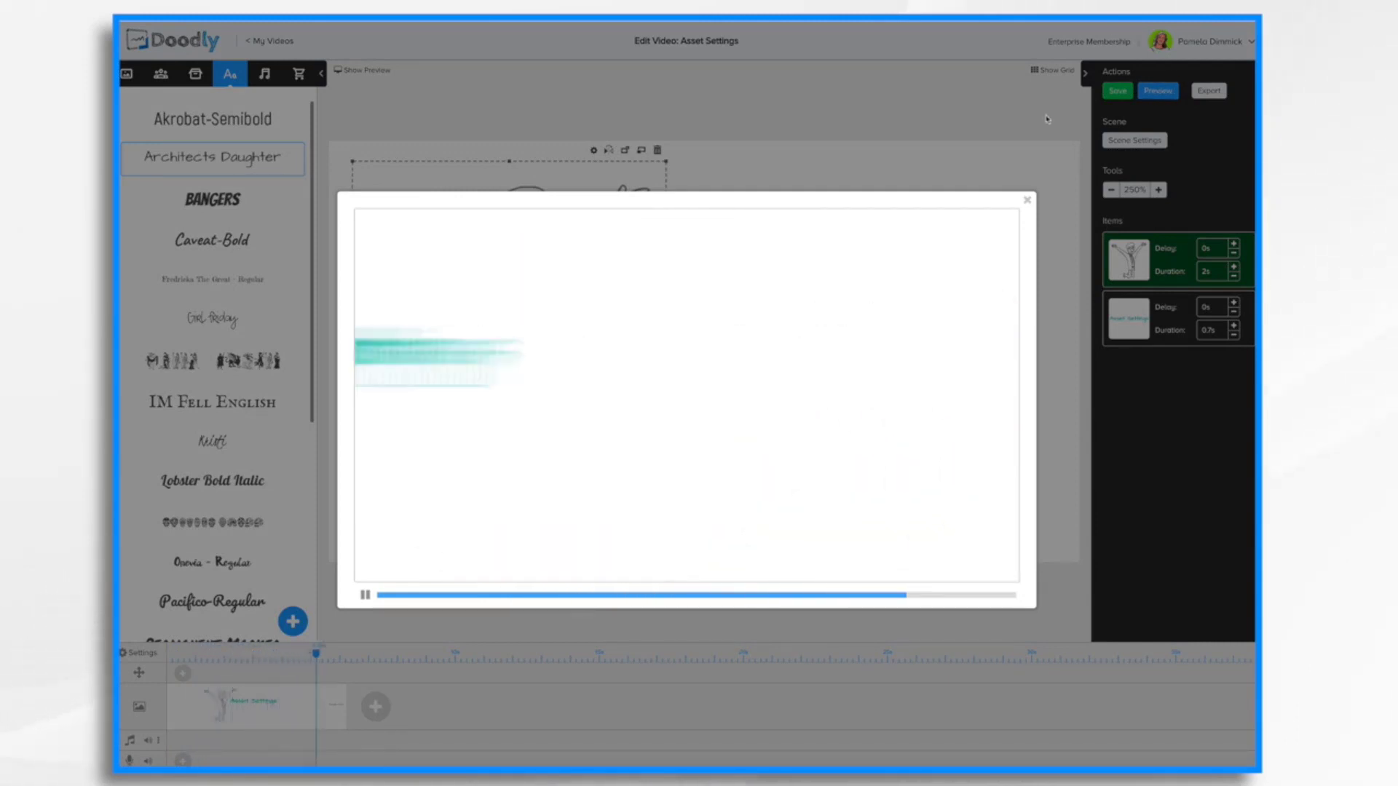
click(1028, 199)
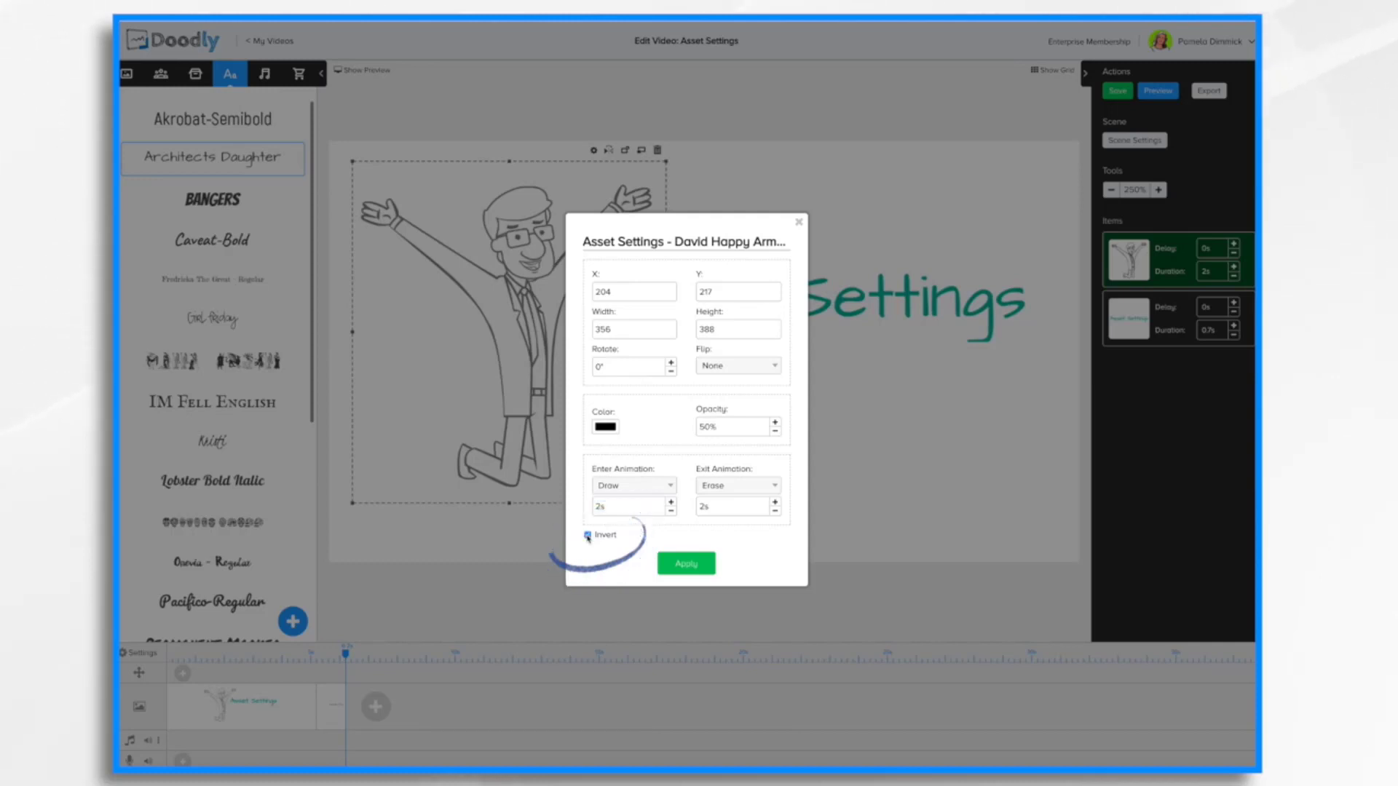
Step: Try the Invert option on the kneeling man, and turn it off again
click(587, 535)
click(682, 565)
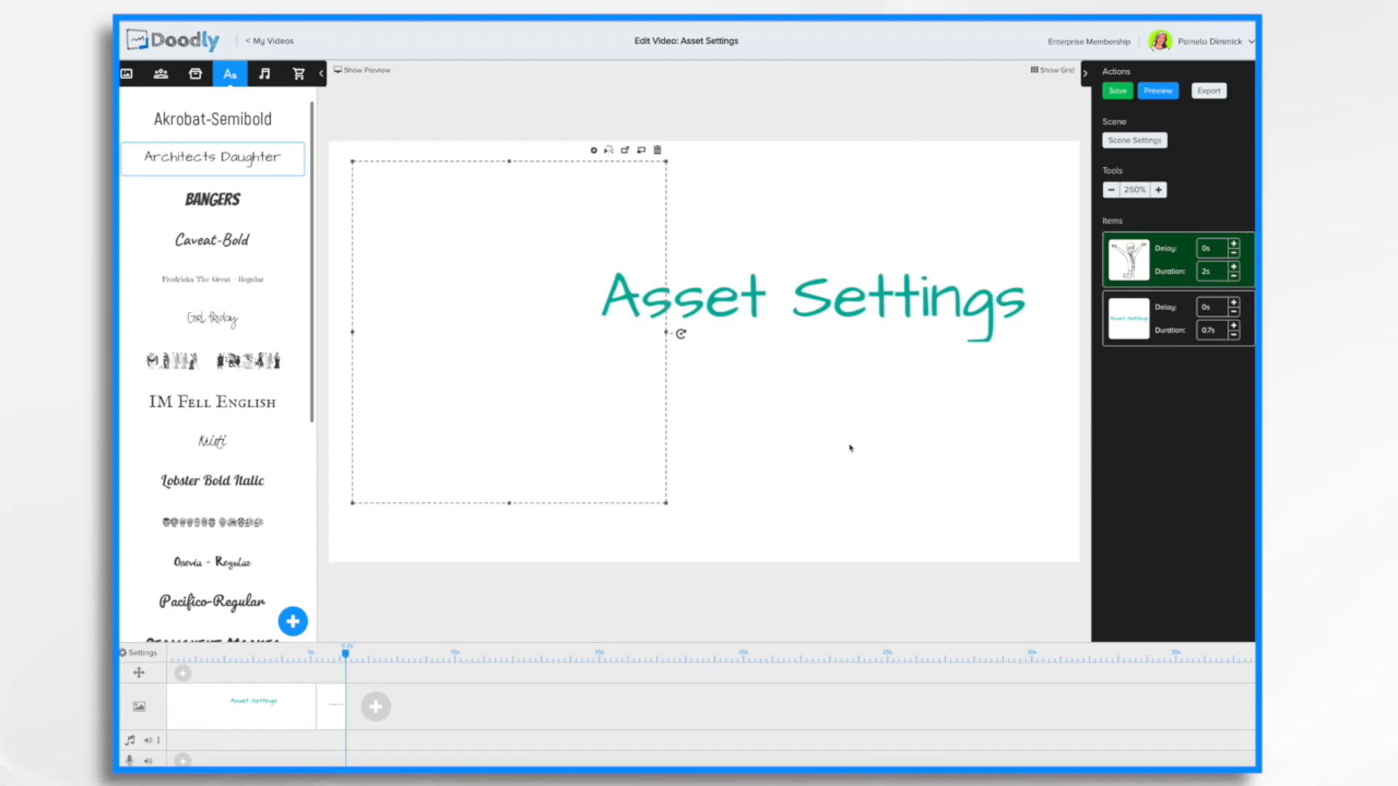
double_click(552, 395)
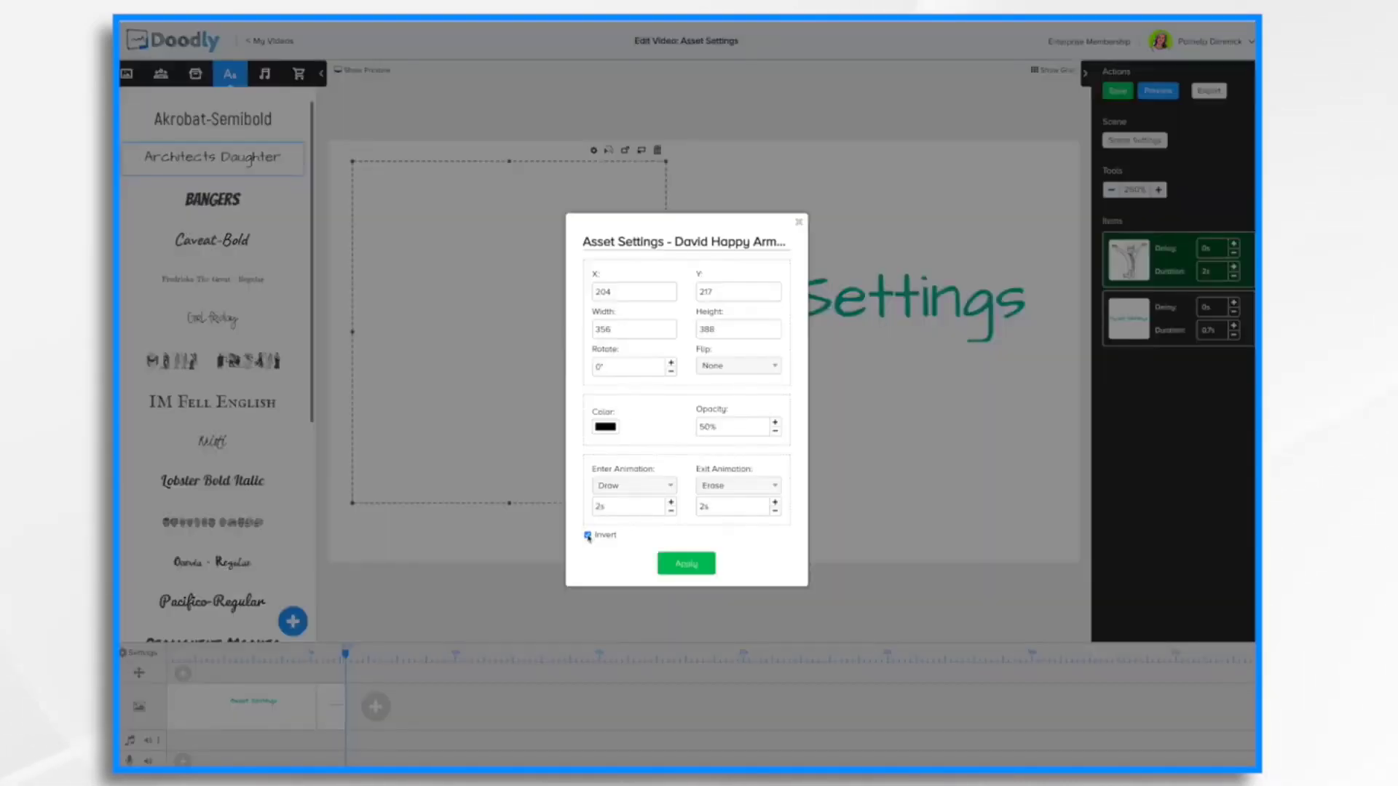
click(588, 537)
click(694, 566)
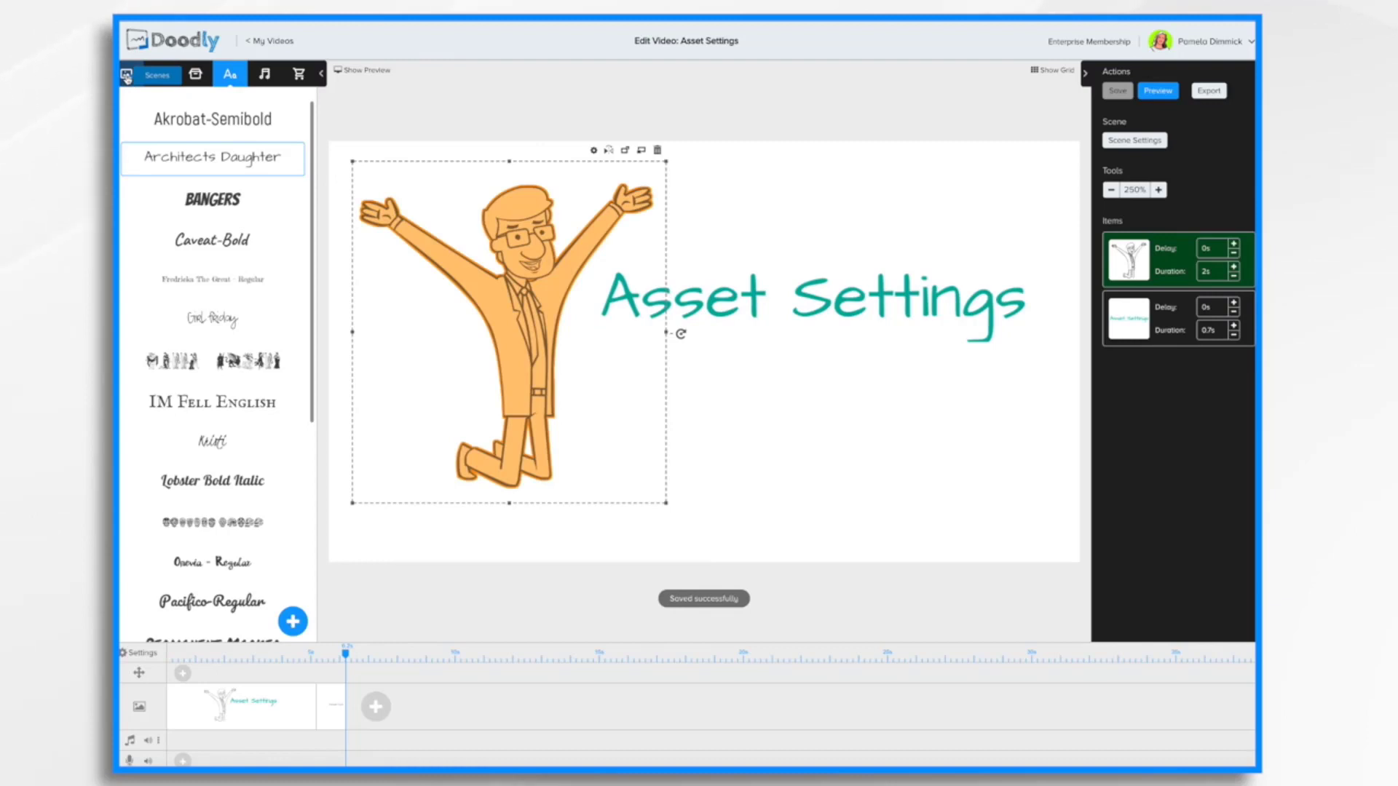
Step: Set the video's board style to Dark Chalkboard and apply it
click(138, 653)
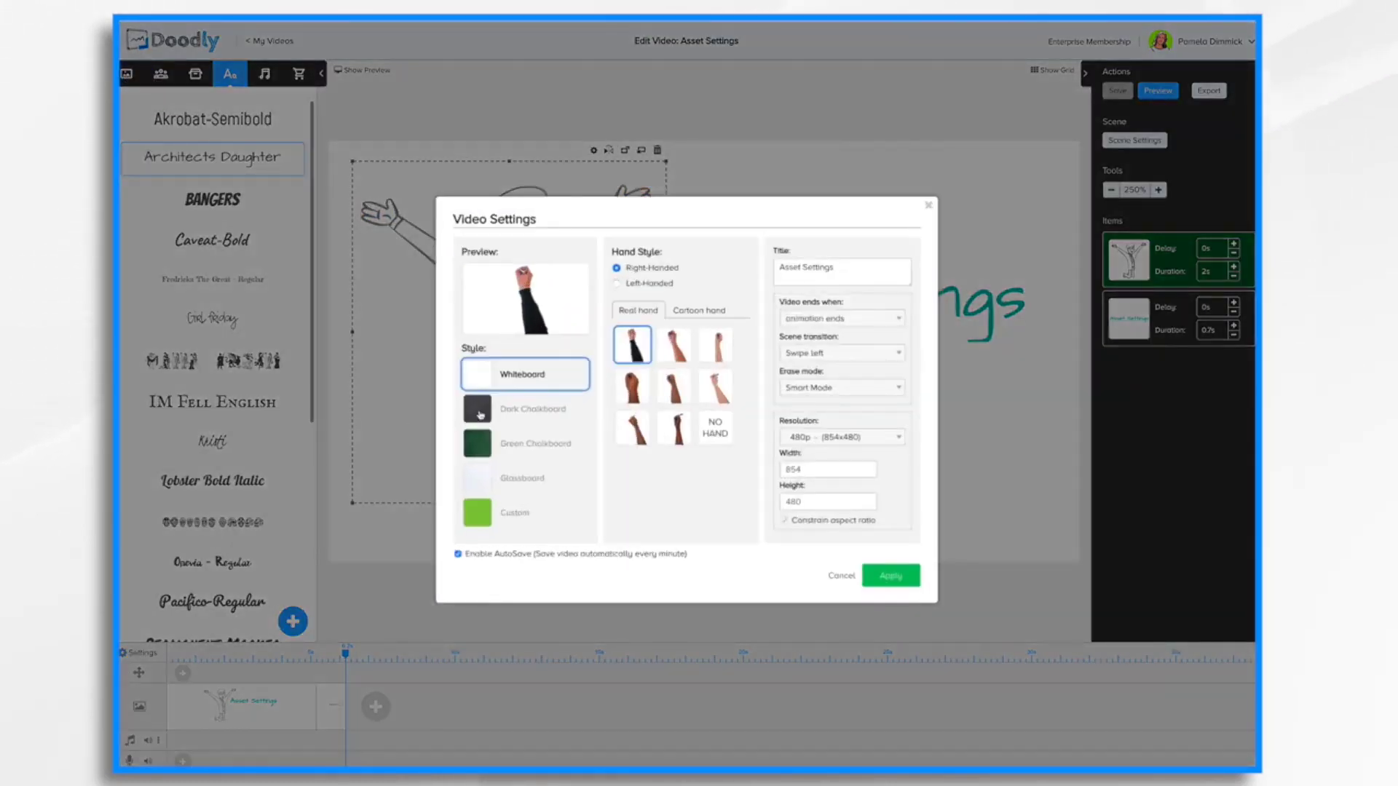
click(480, 412)
click(895, 575)
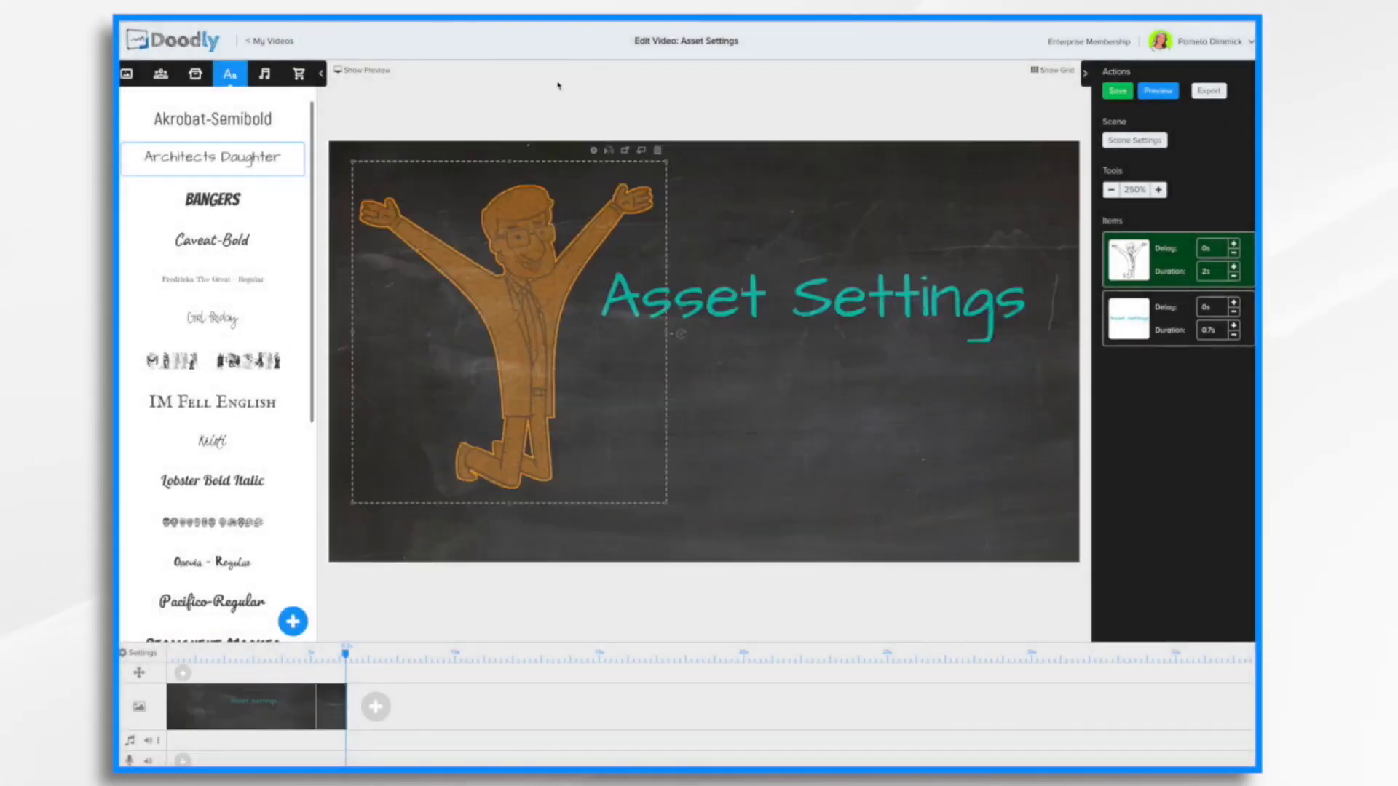
Step: Turn on the Invert option for the kneeling man
click(595, 149)
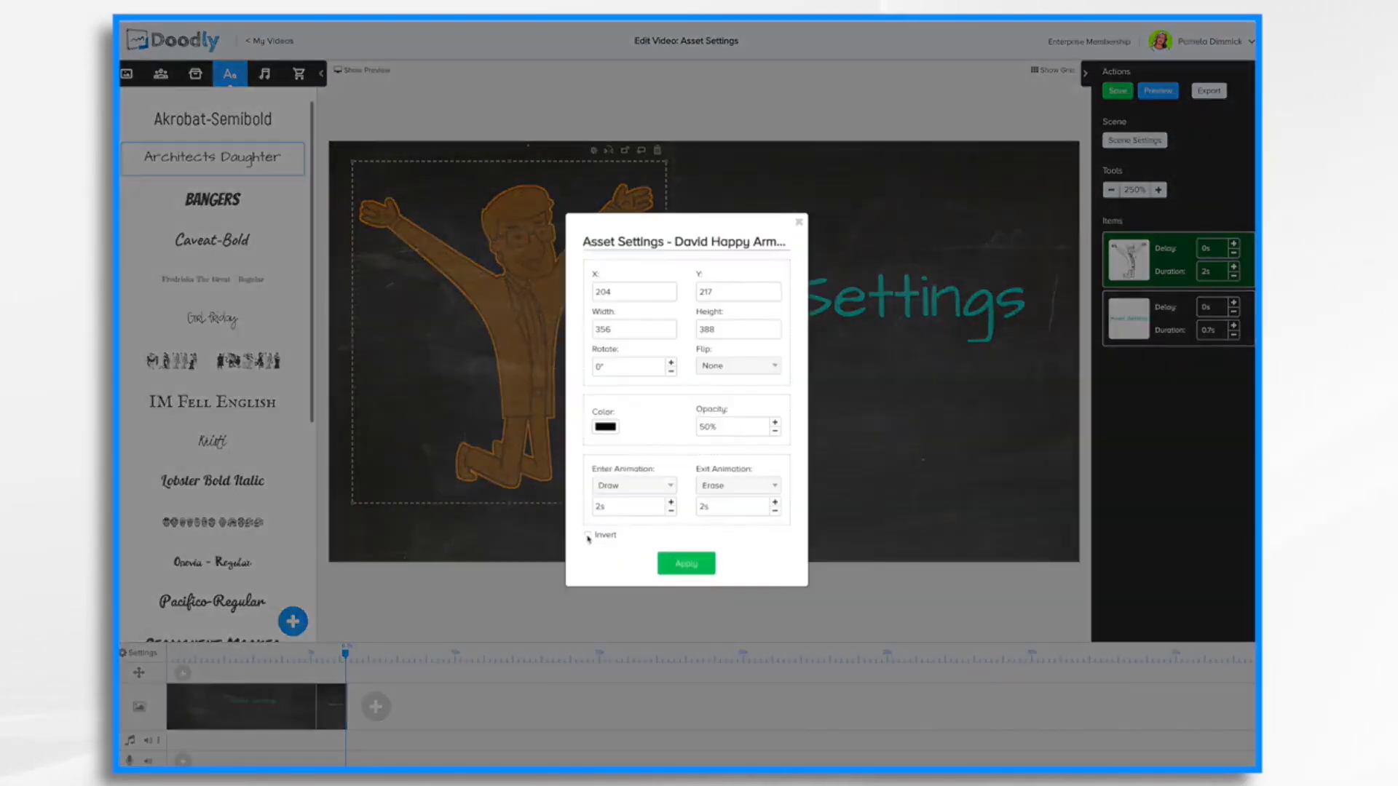
click(587, 535)
click(668, 563)
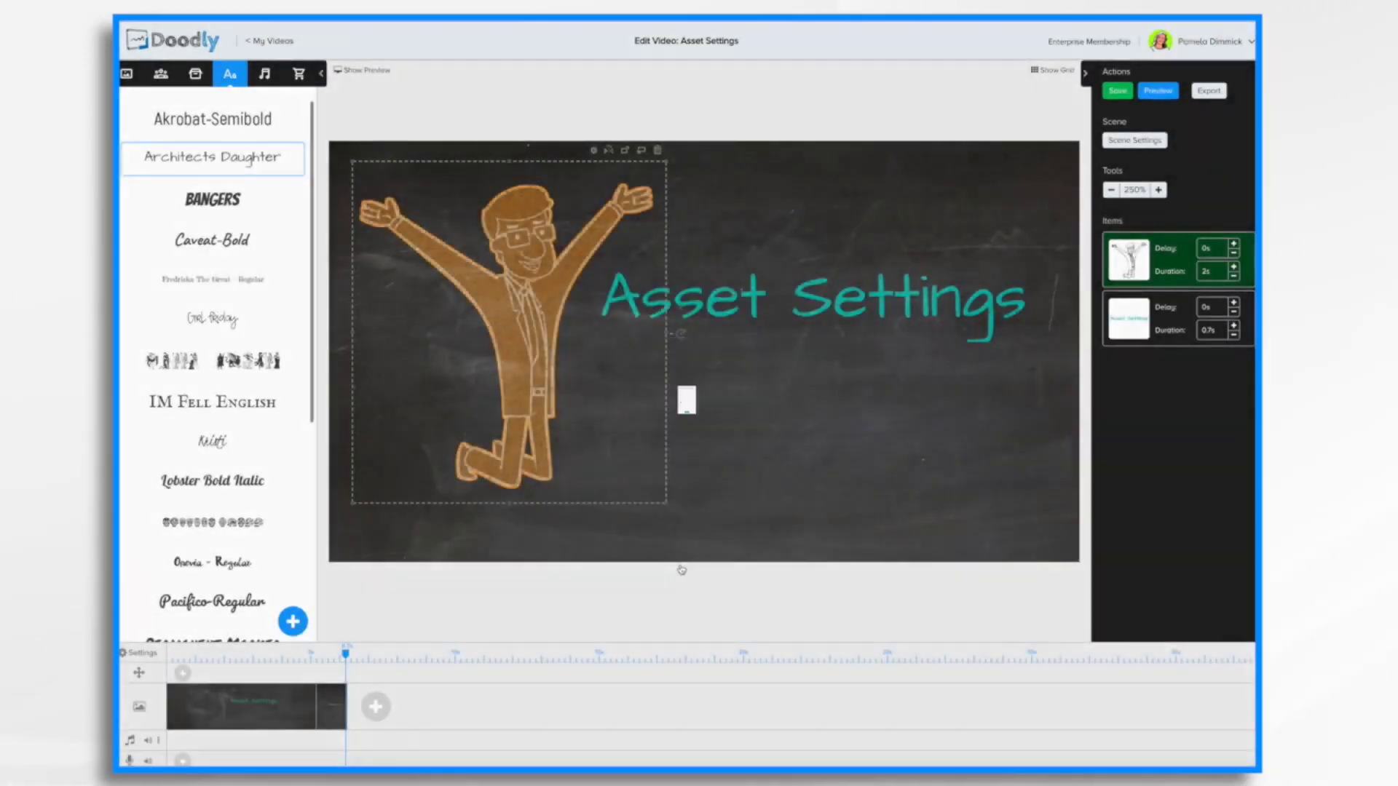
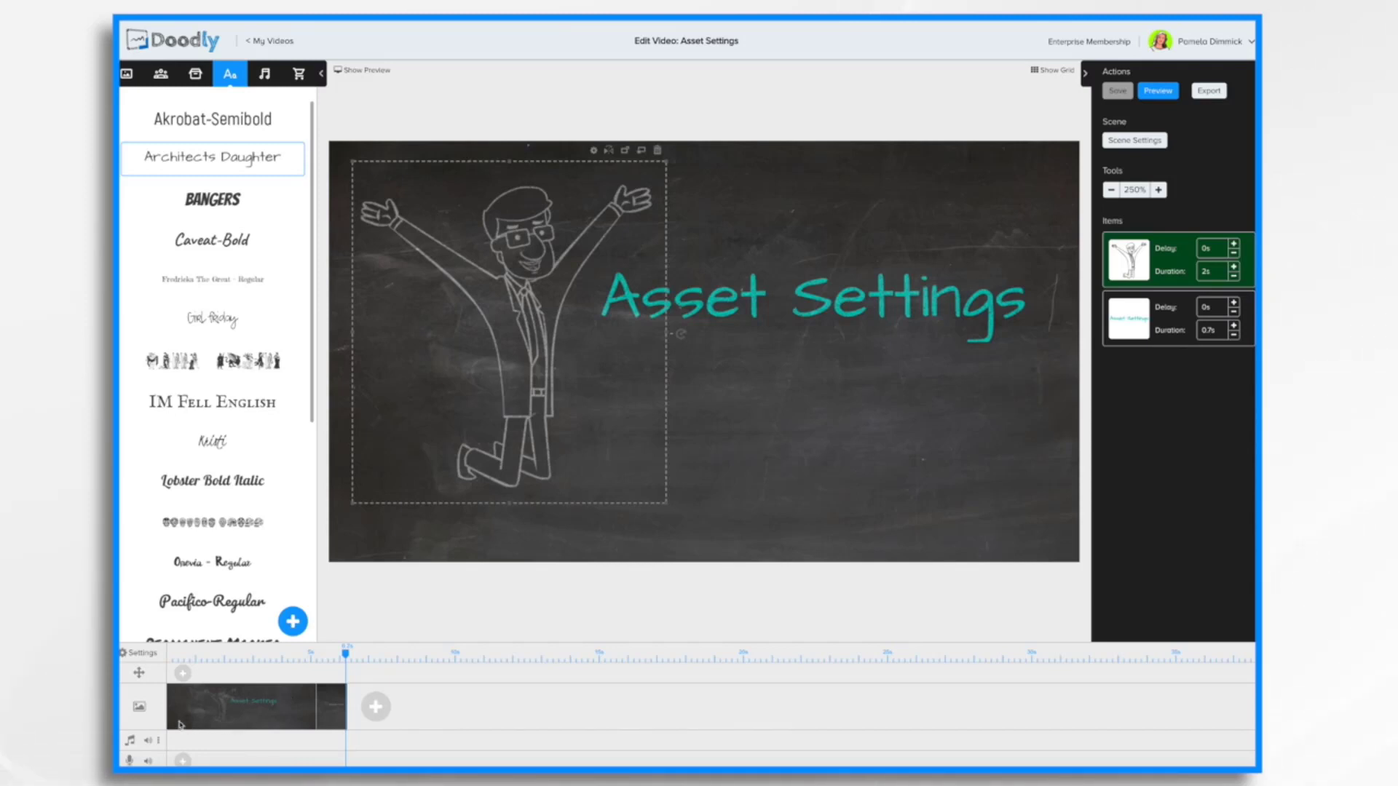
Step: Return the video's board style to Whiteboard and reapply the kneeling man's asset settings
click(143, 653)
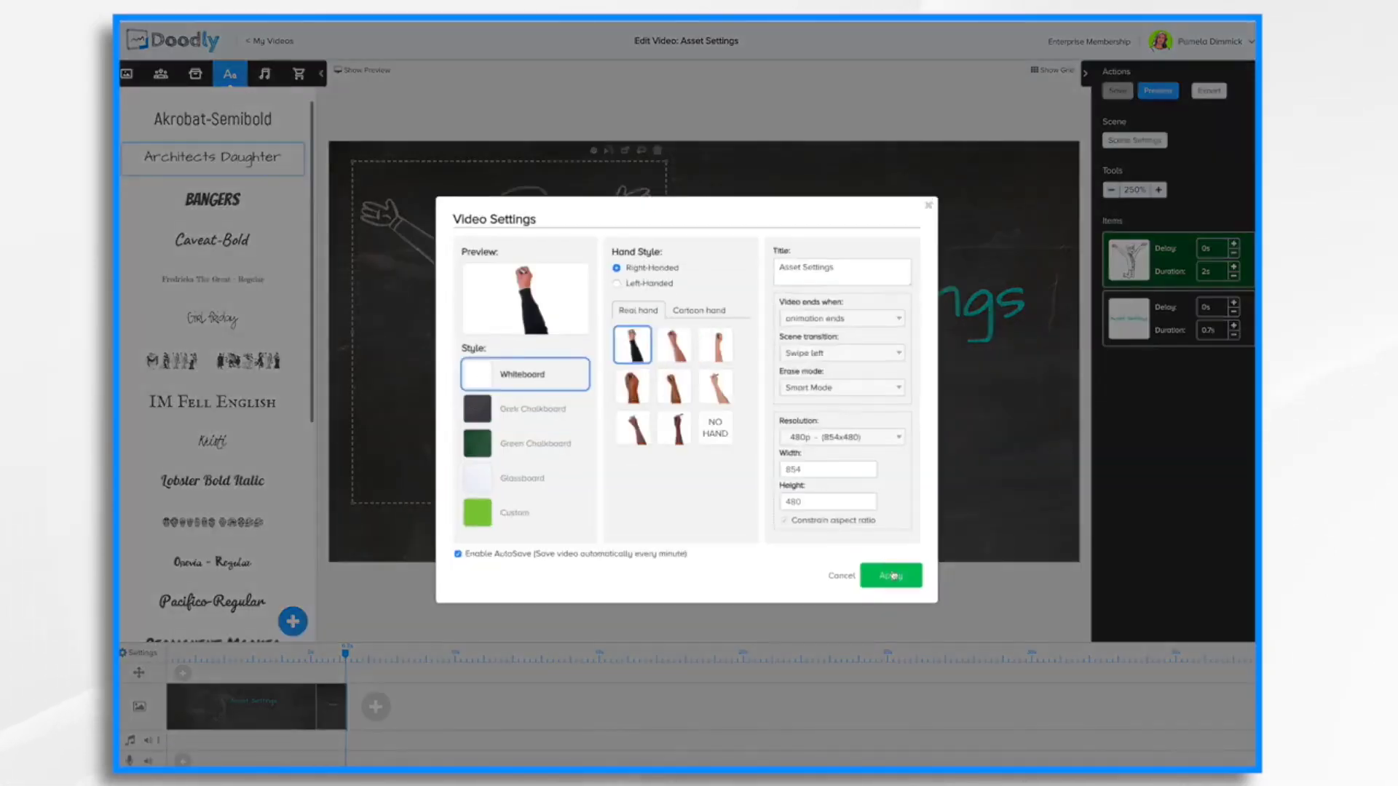
click(892, 576)
click(594, 150)
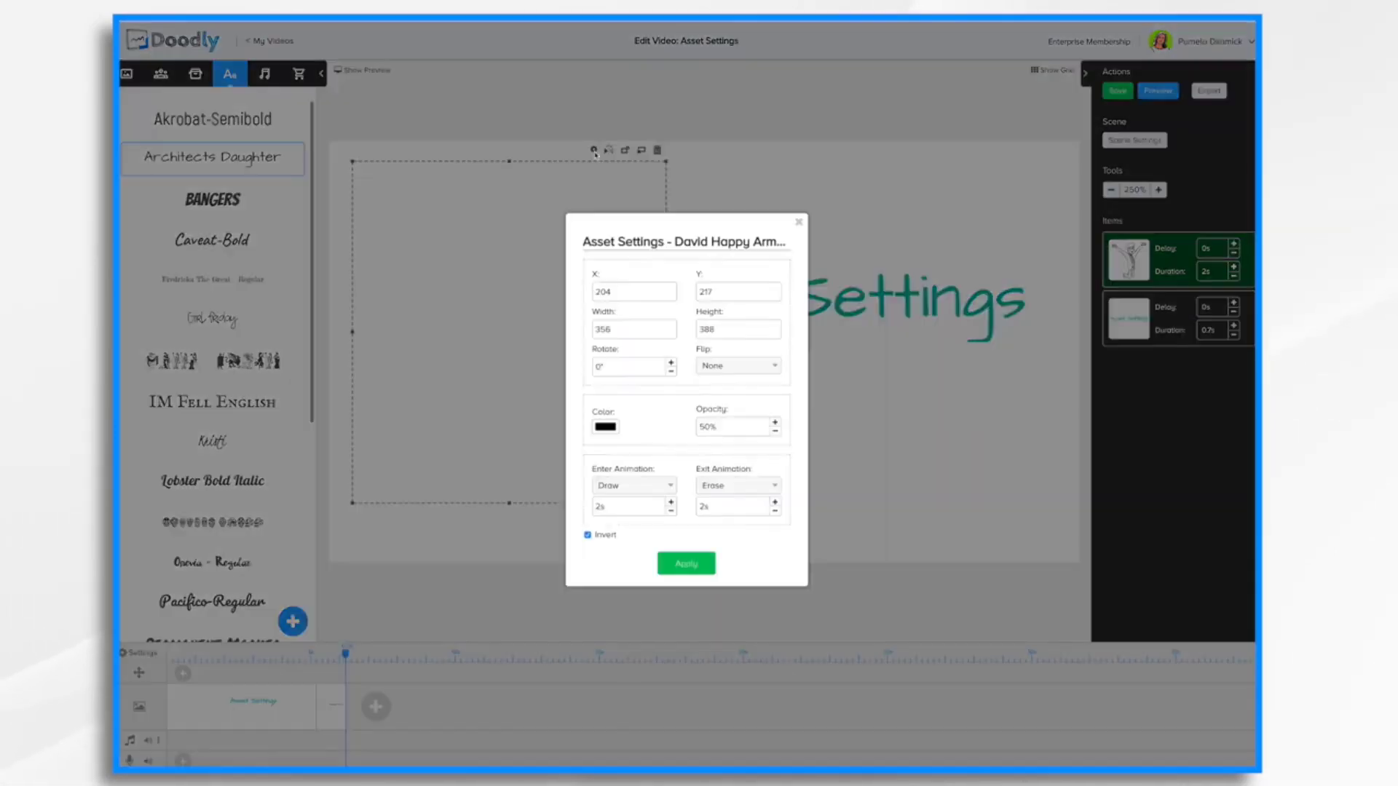
click(688, 565)
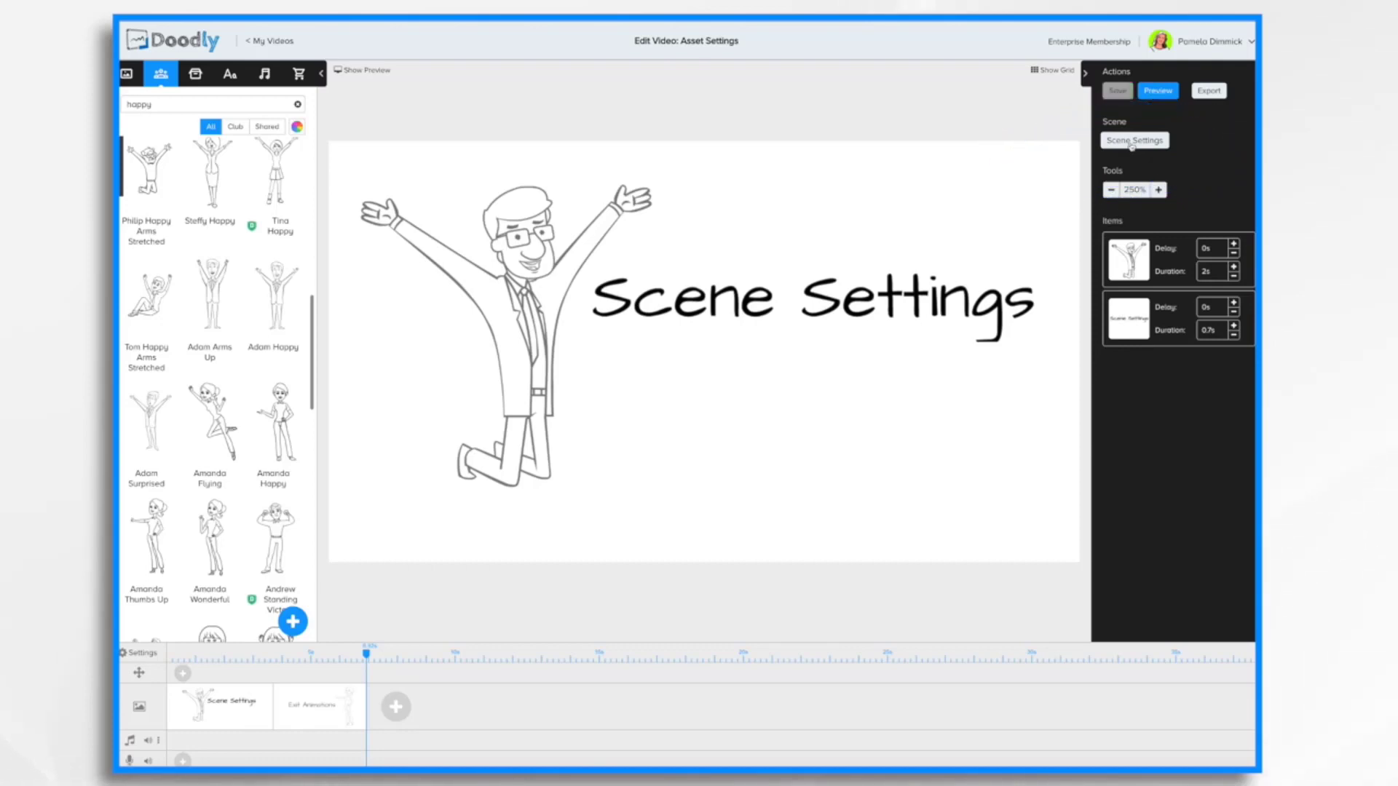
Step: Override the video settings for the Scene Settings scene with the Glassboard style and the first right-handed cartoon hand, and preview the video
click(1131, 144)
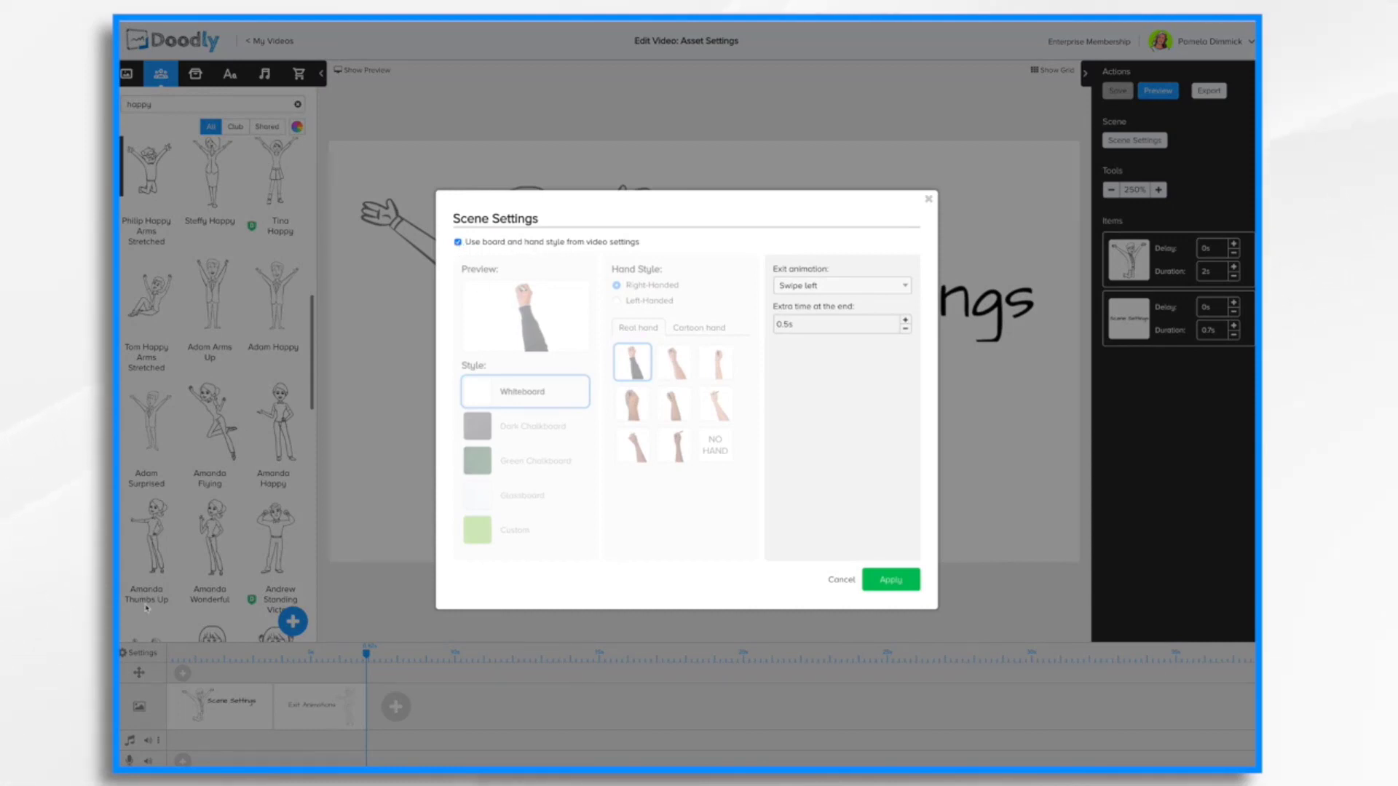
click(458, 243)
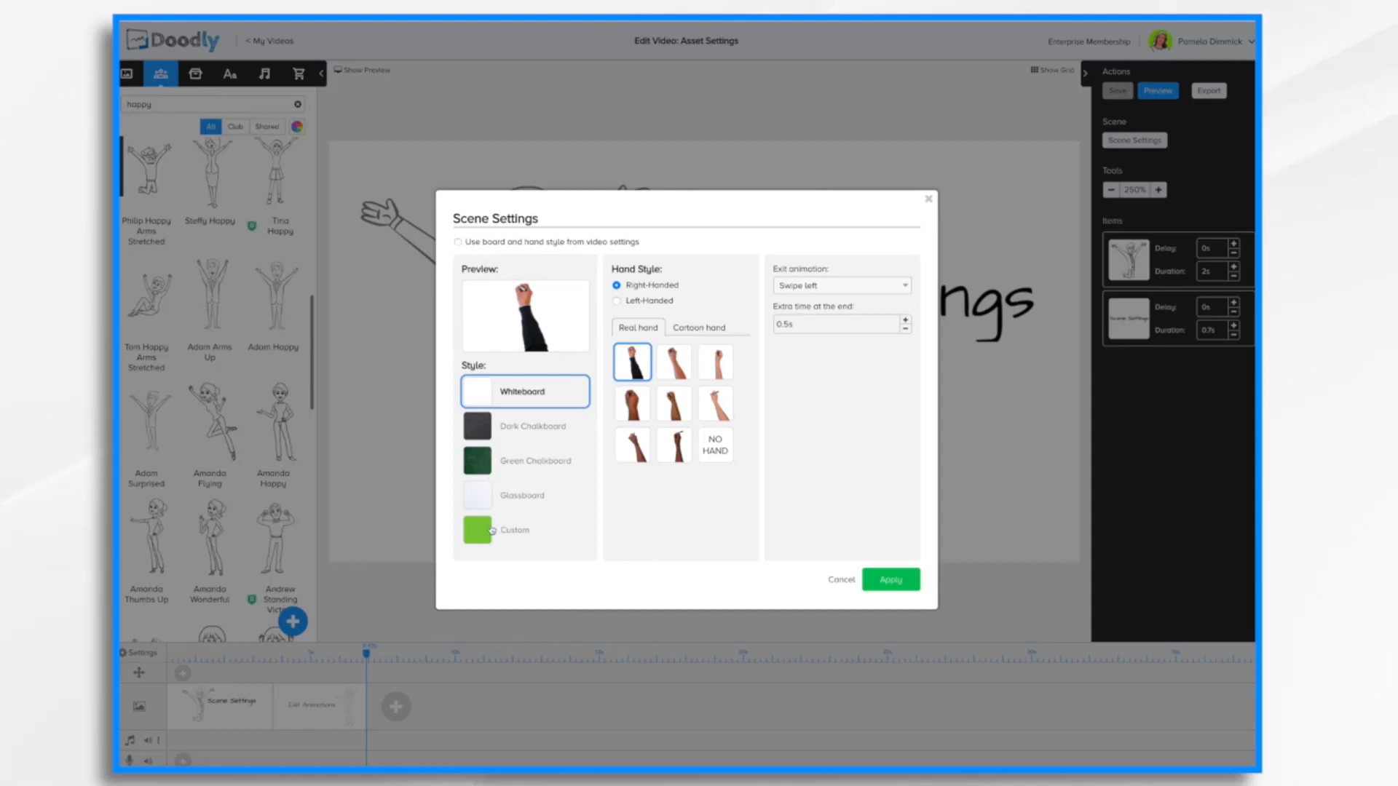
click(492, 495)
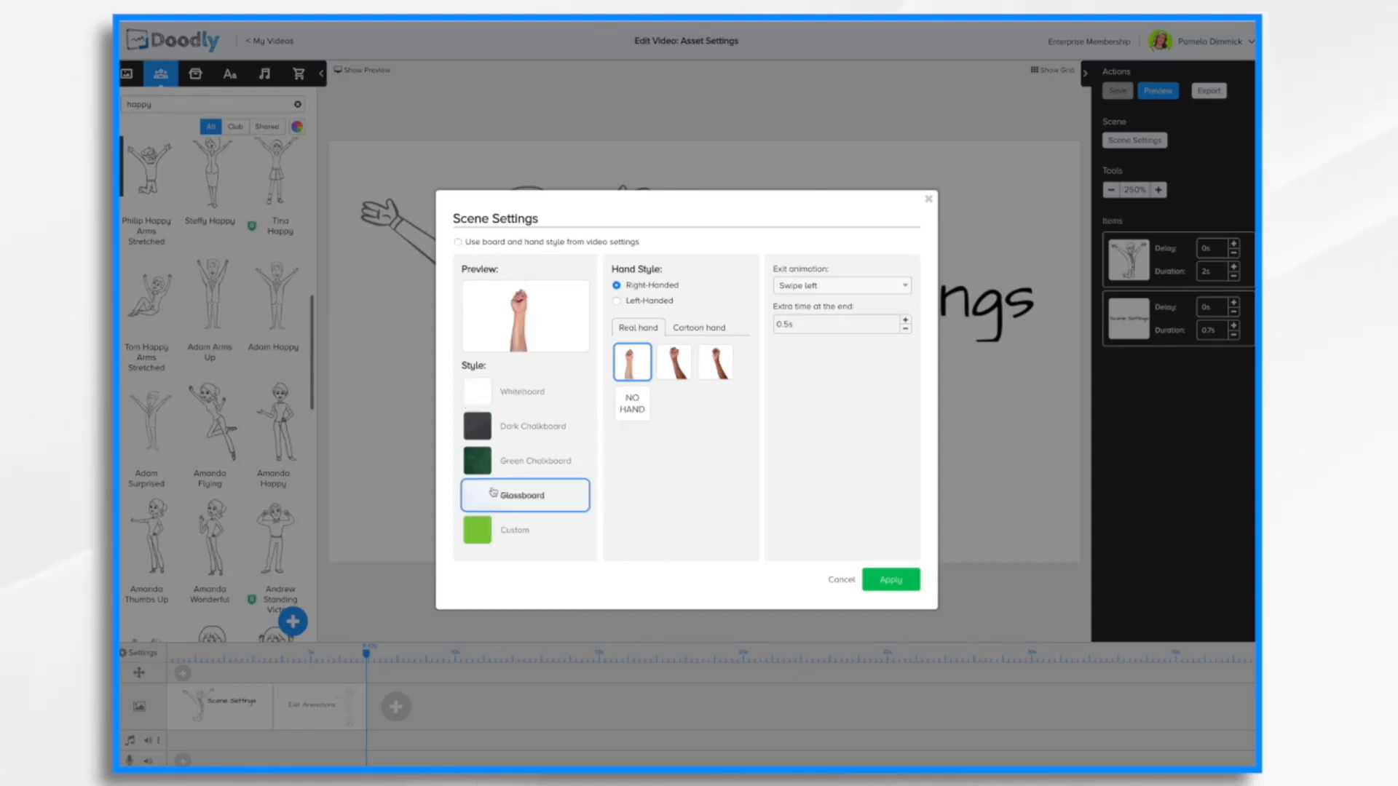
click(677, 369)
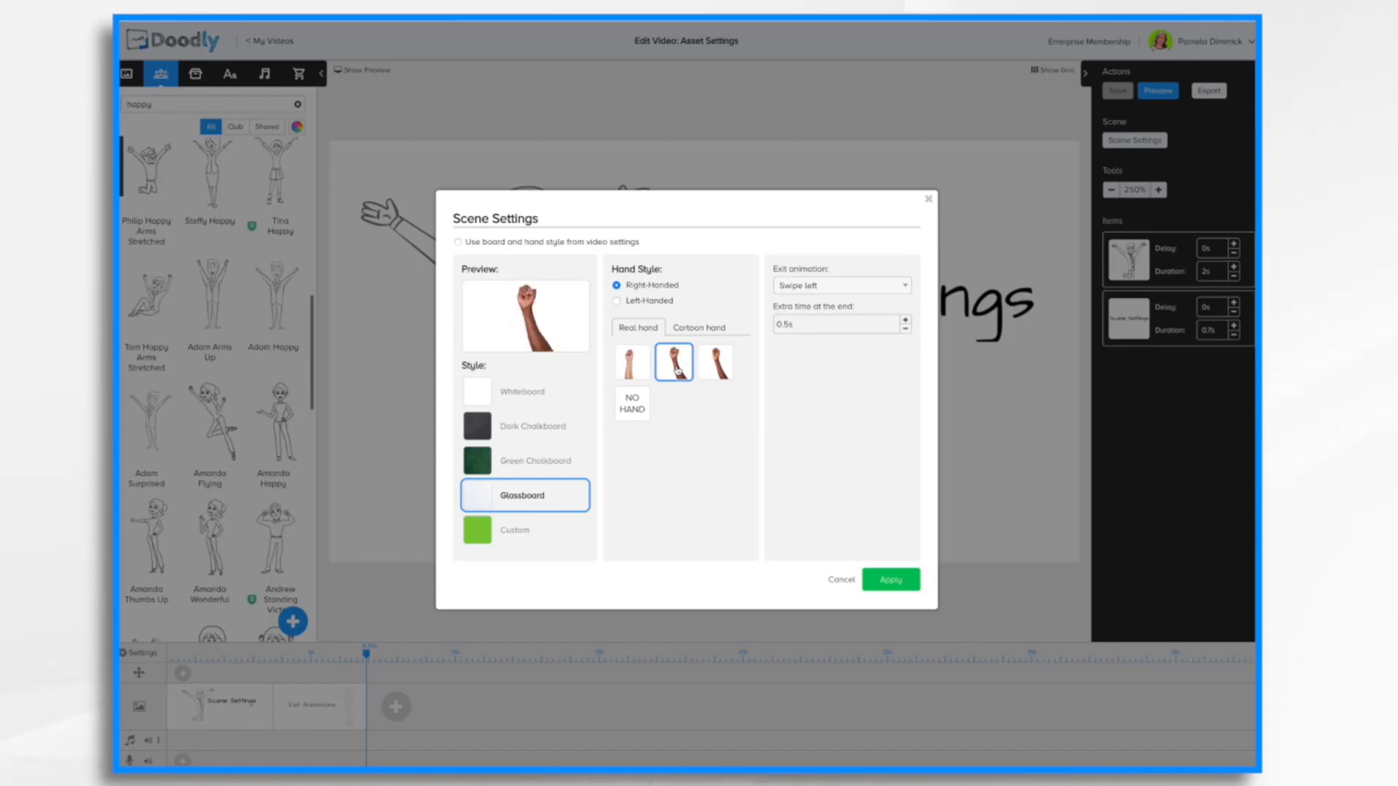
click(705, 329)
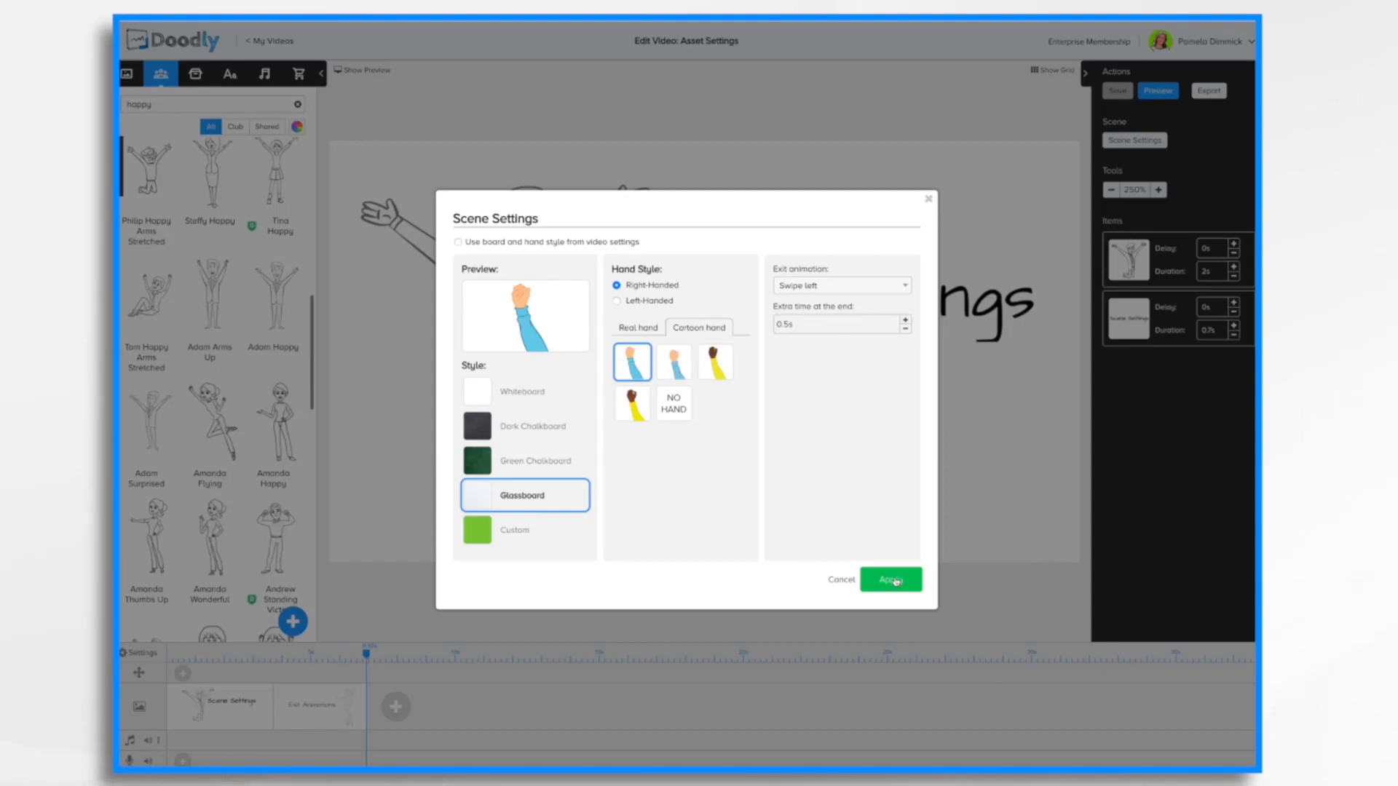
click(896, 581)
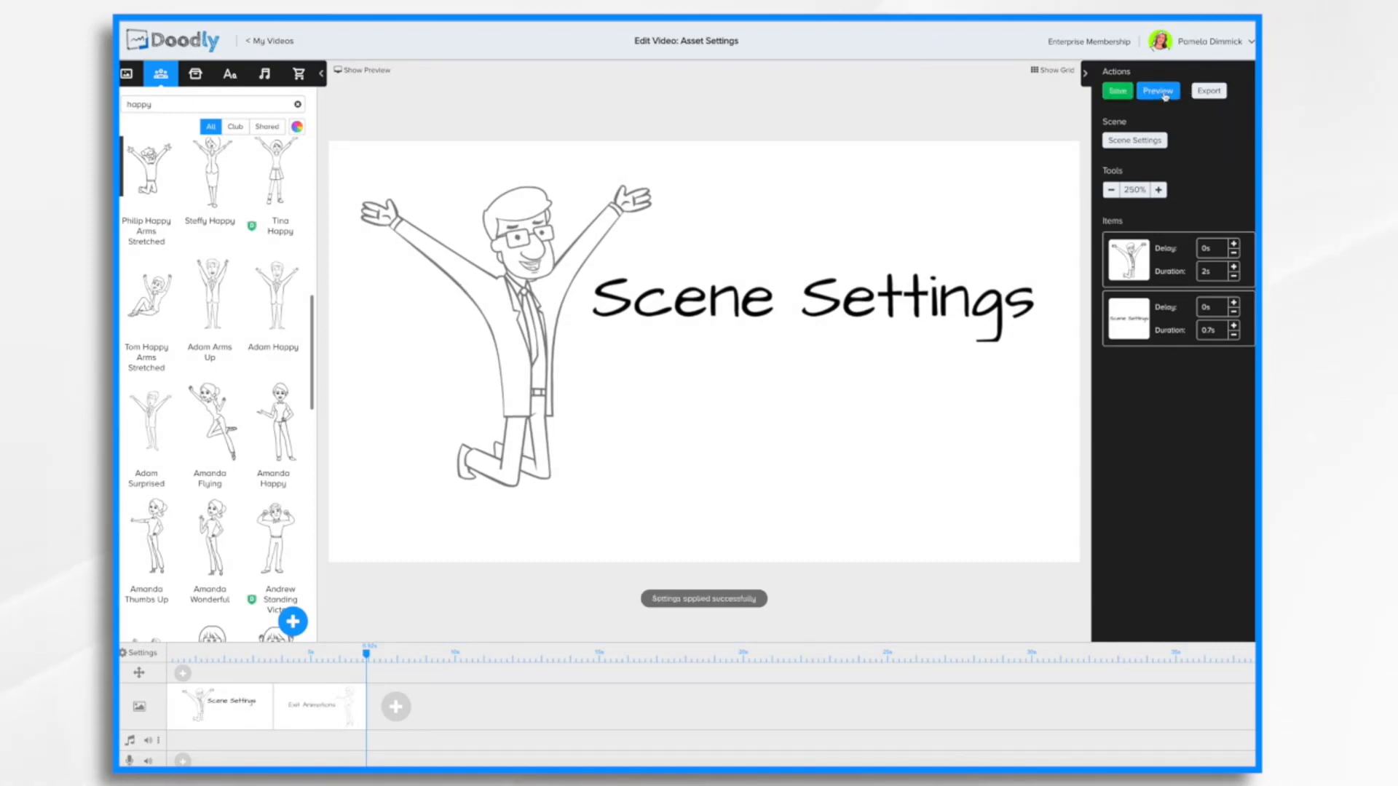
click(1165, 96)
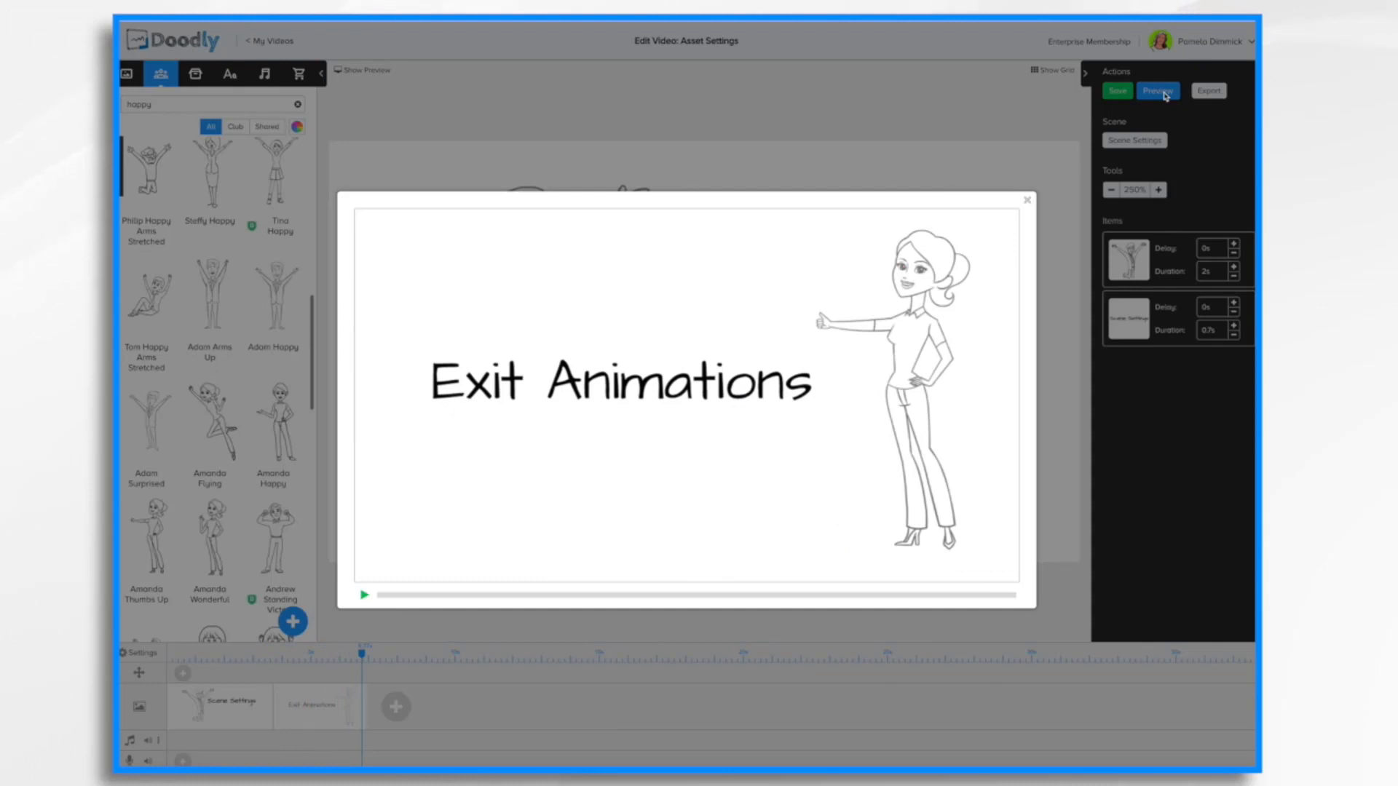
click(1027, 202)
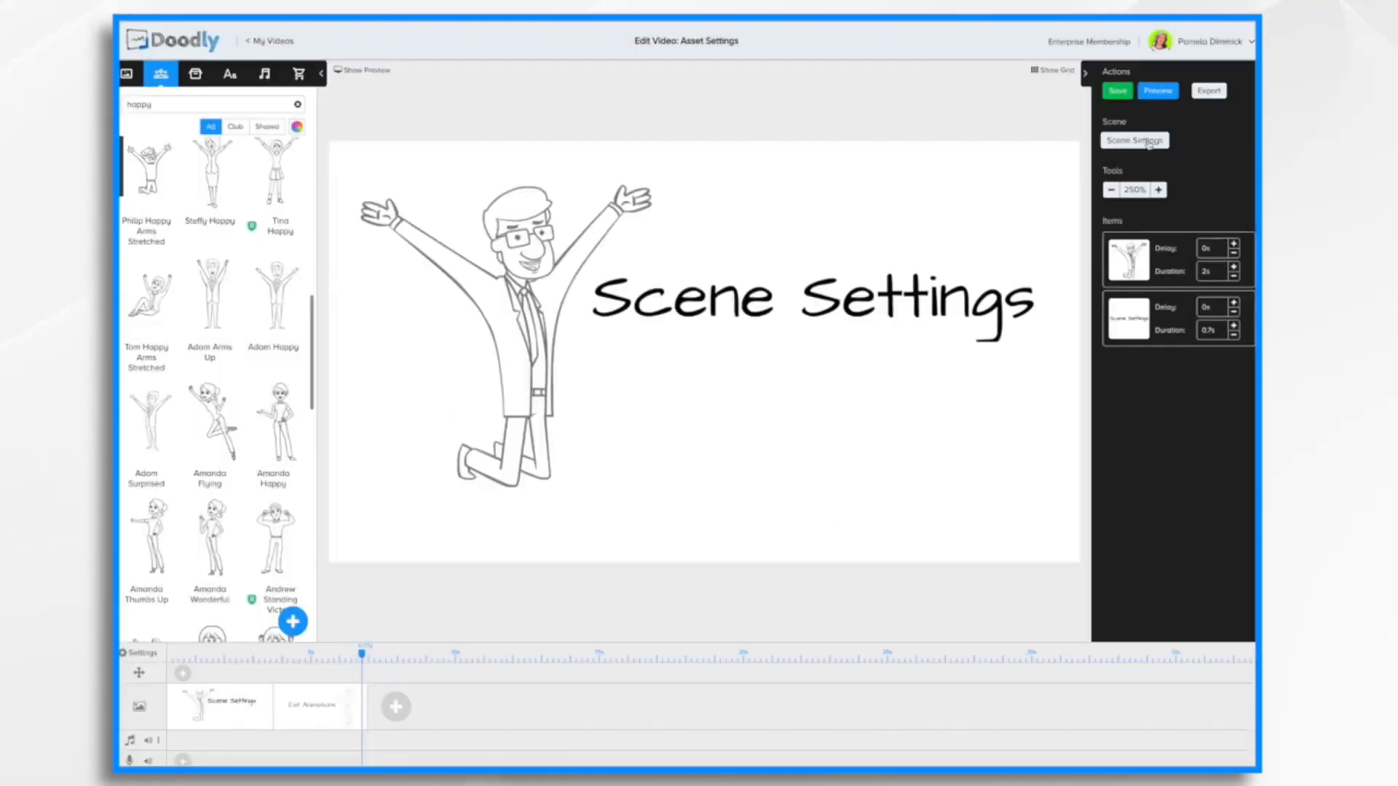
Step: Check the scene's exit animation setting and preview how the scene transitions to the next one
click(1149, 142)
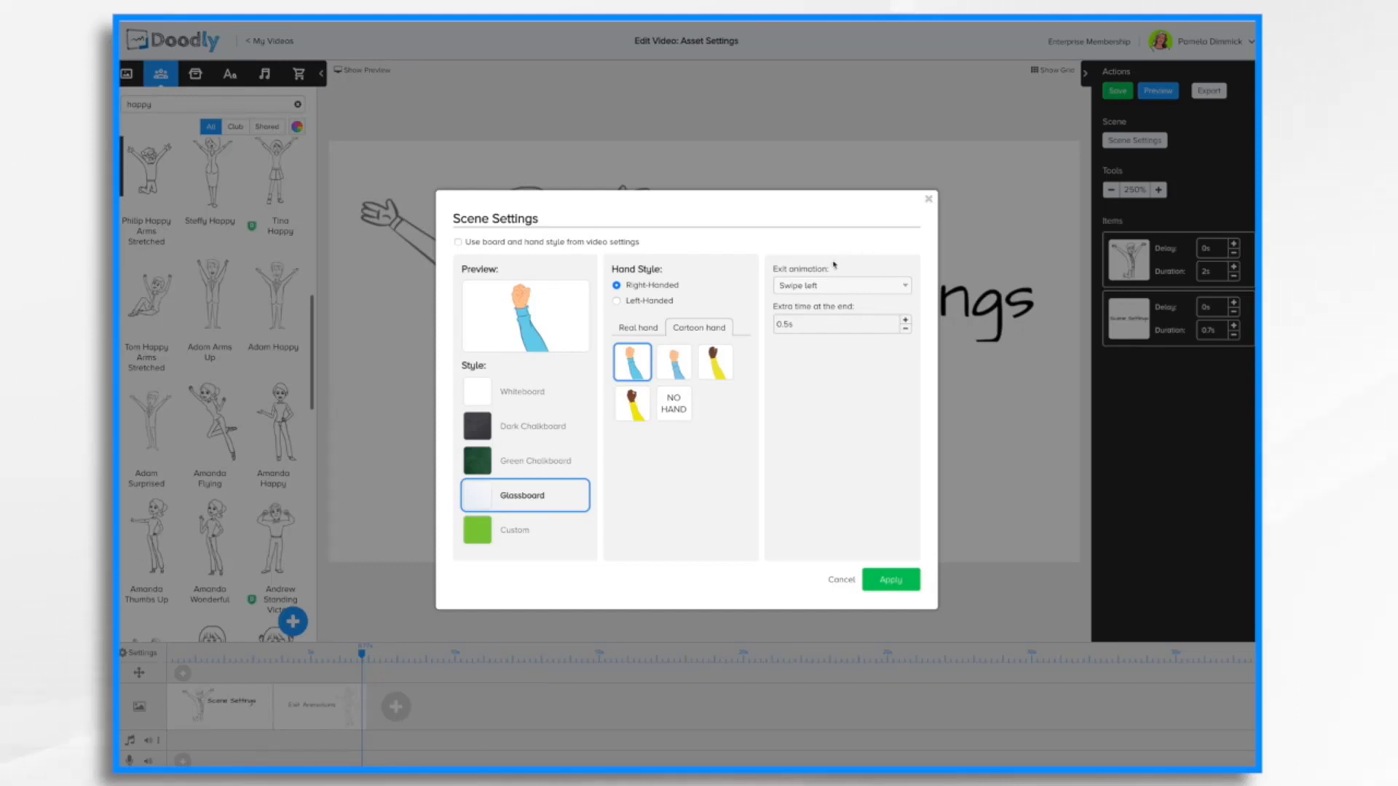
click(929, 202)
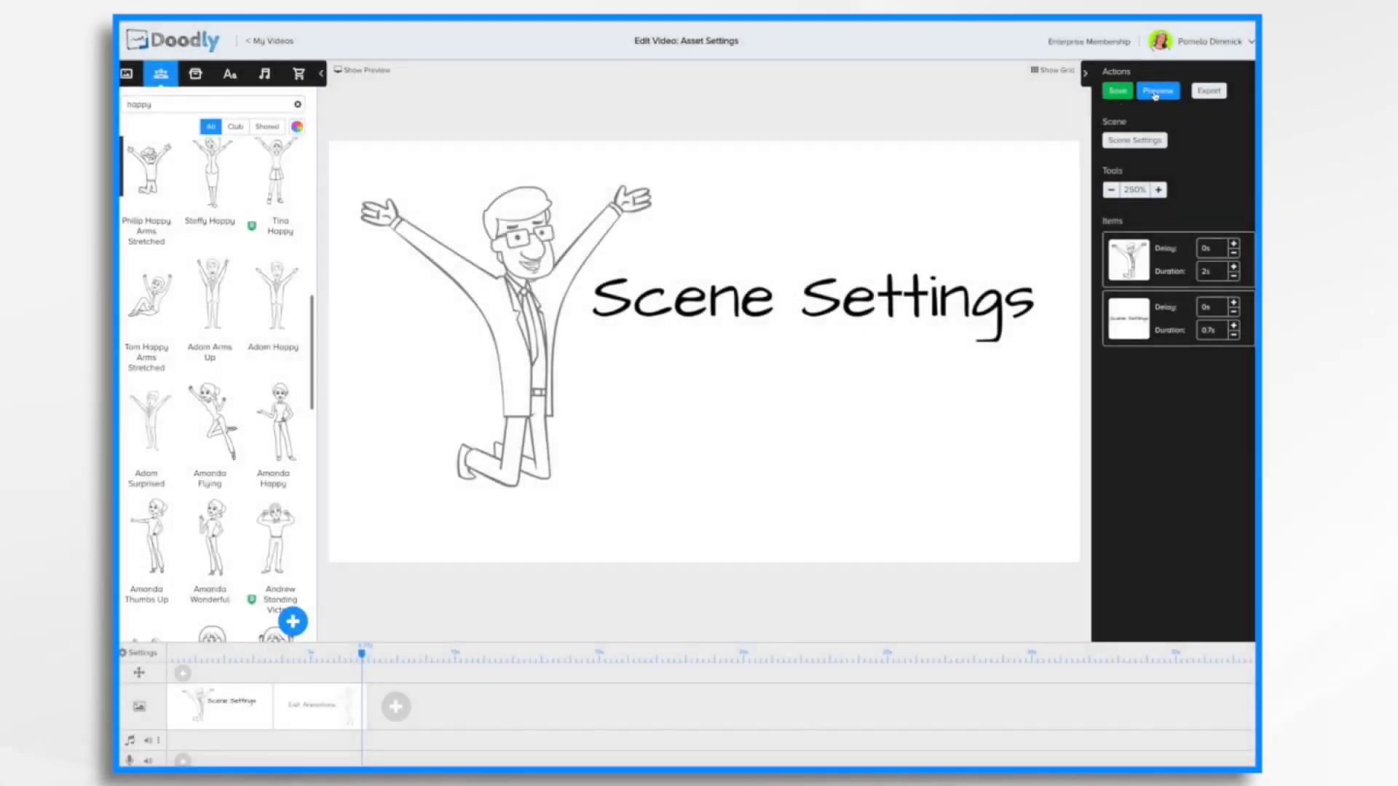
click(1156, 91)
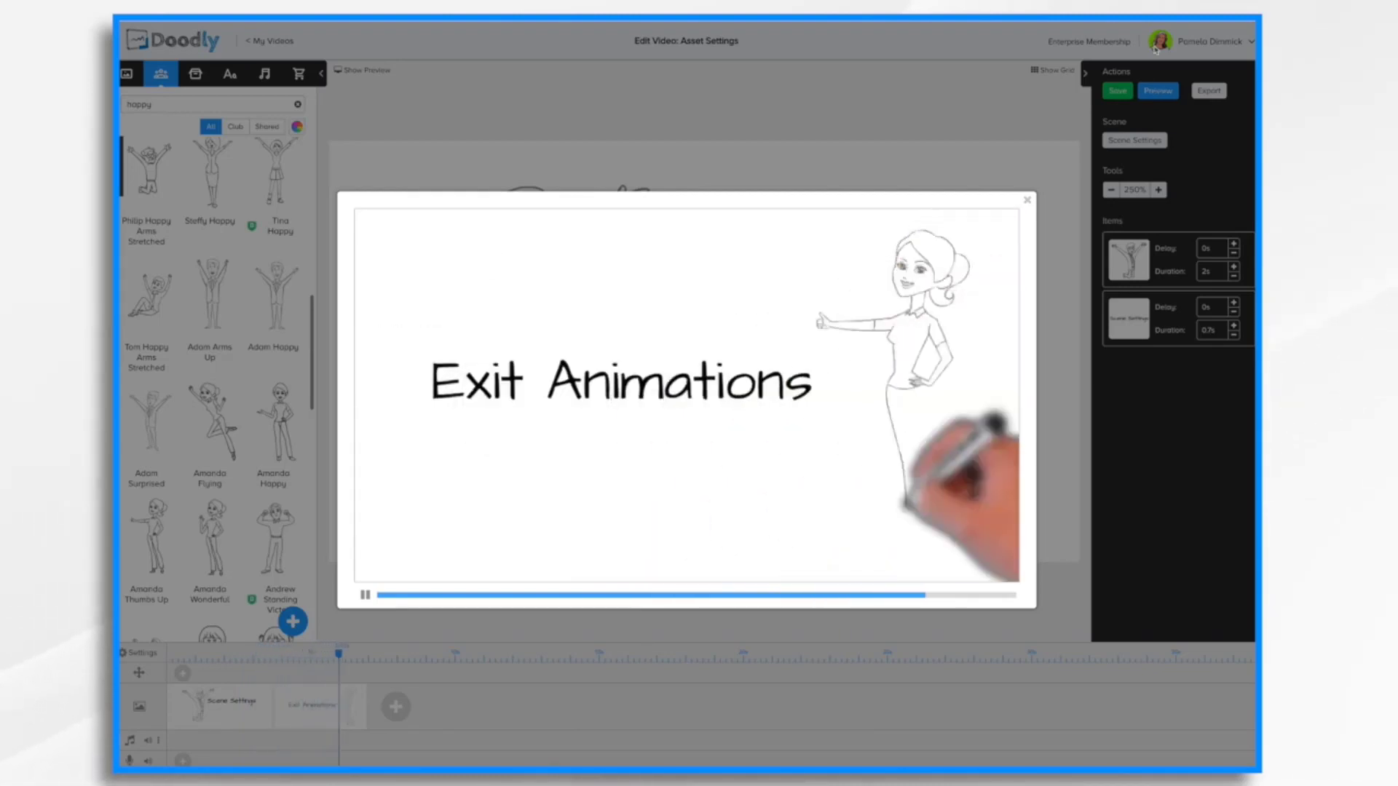
click(1027, 201)
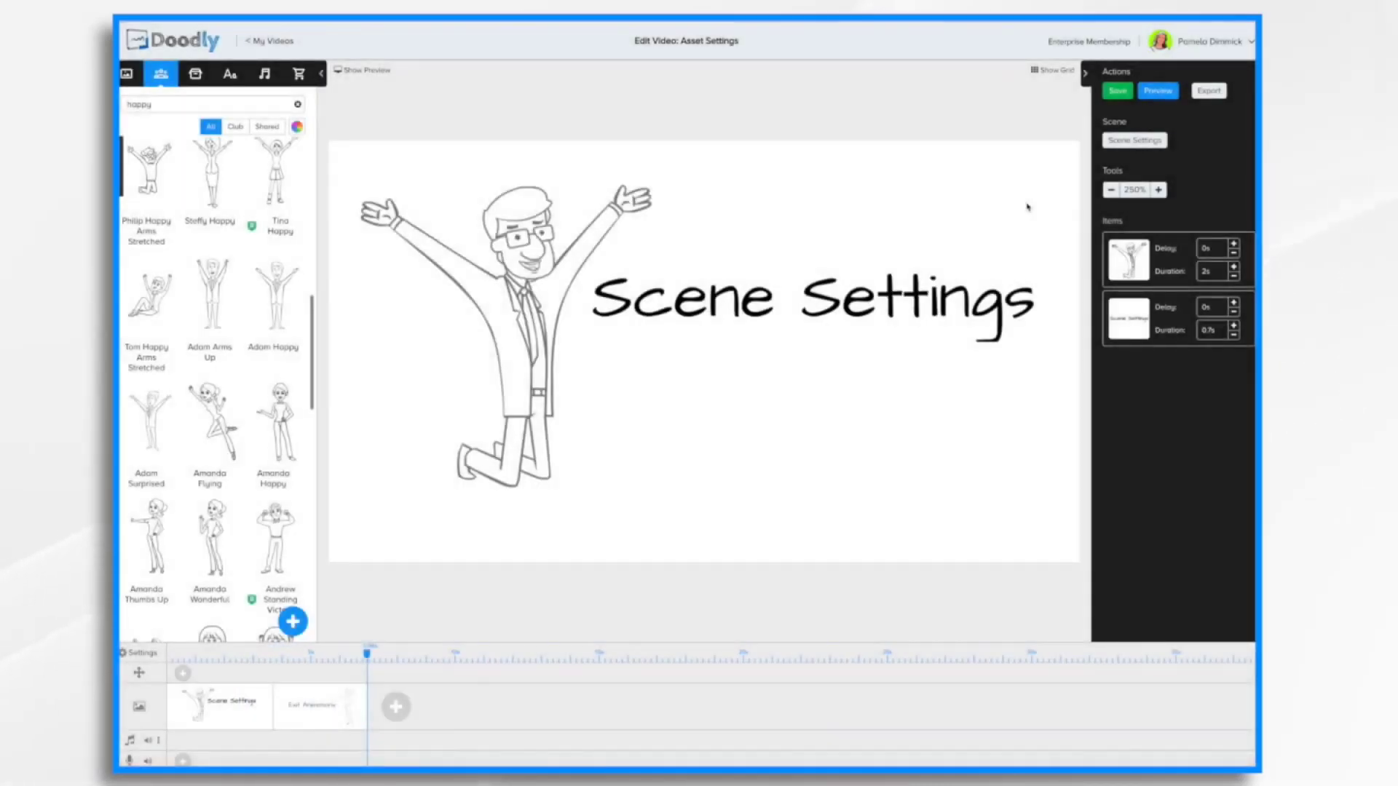
Step: Set the scene's exit animation to Swipe up and preview the video
click(1148, 142)
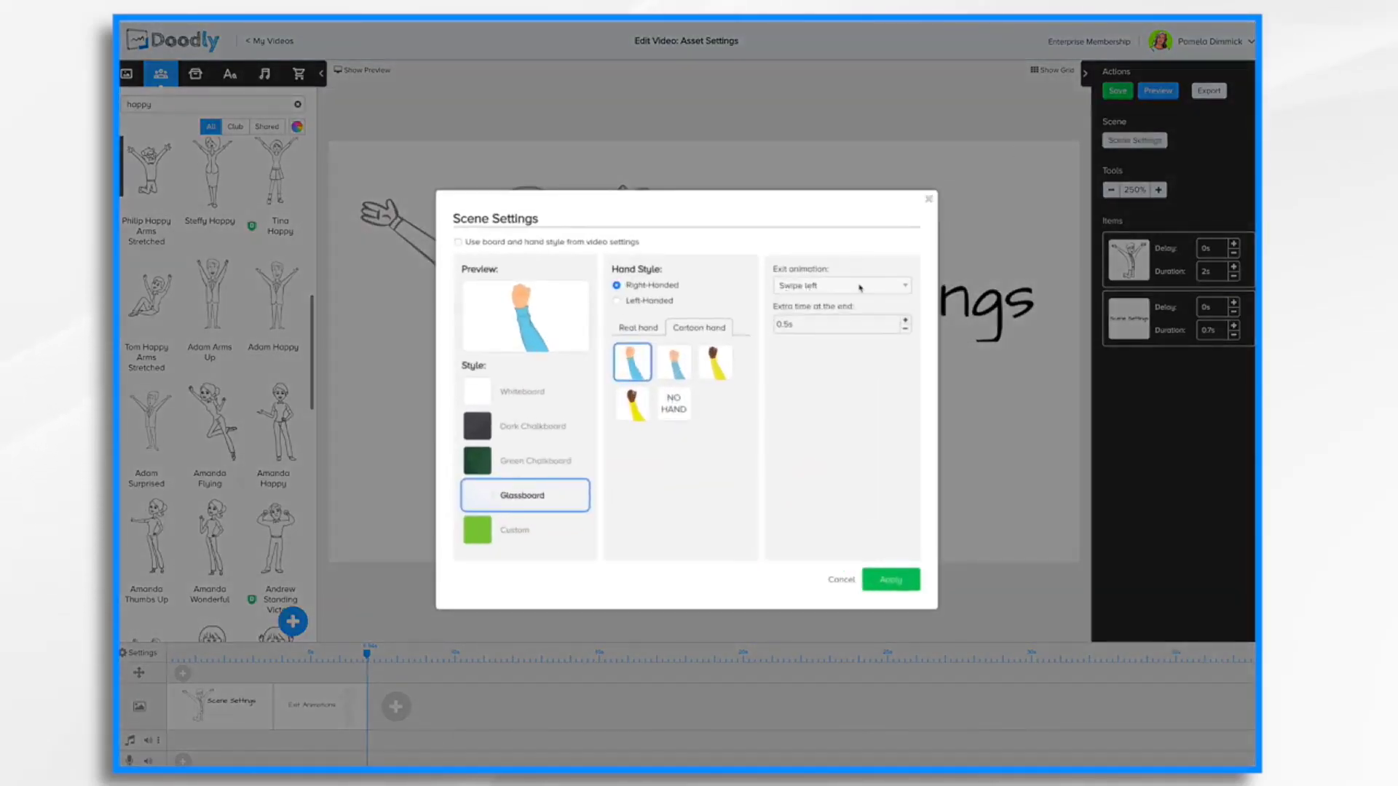
click(899, 294)
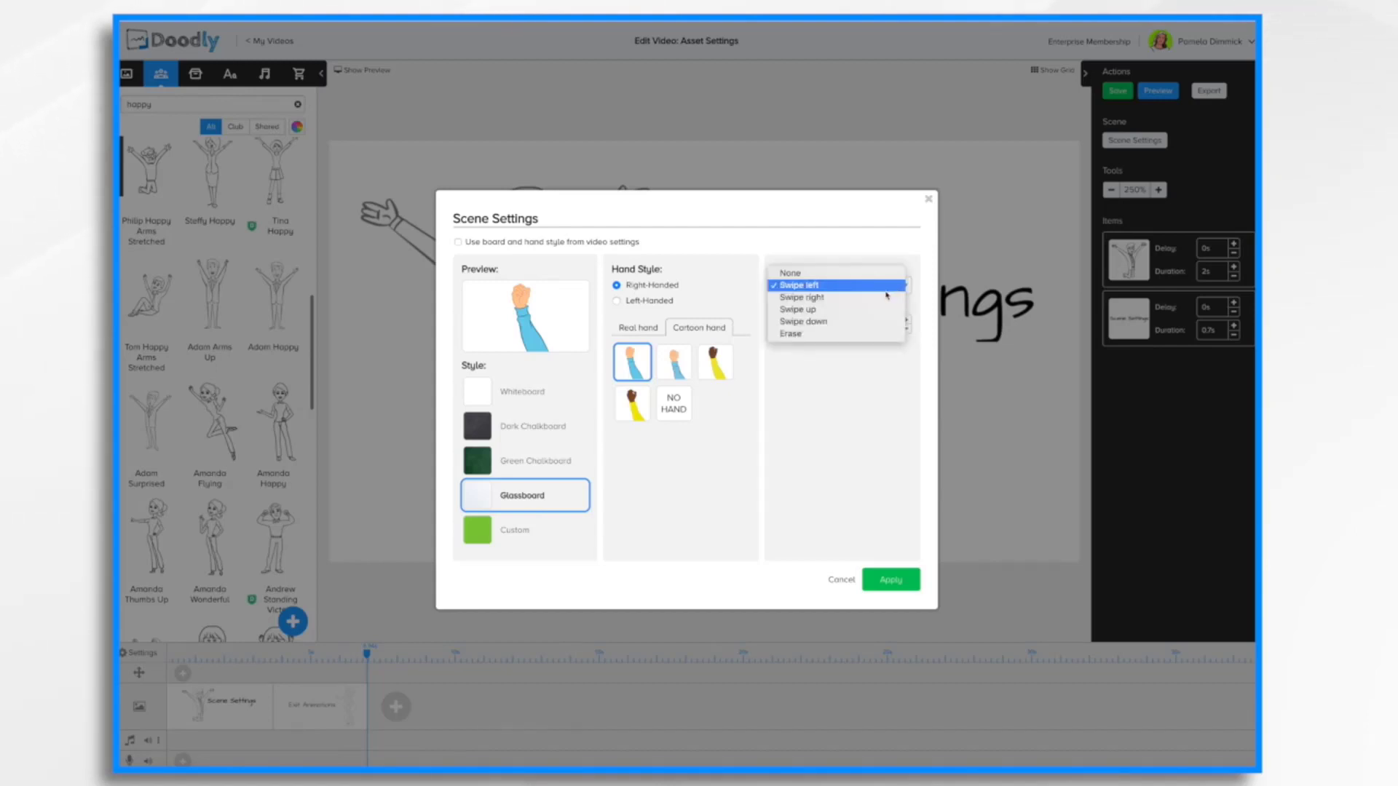
click(823, 310)
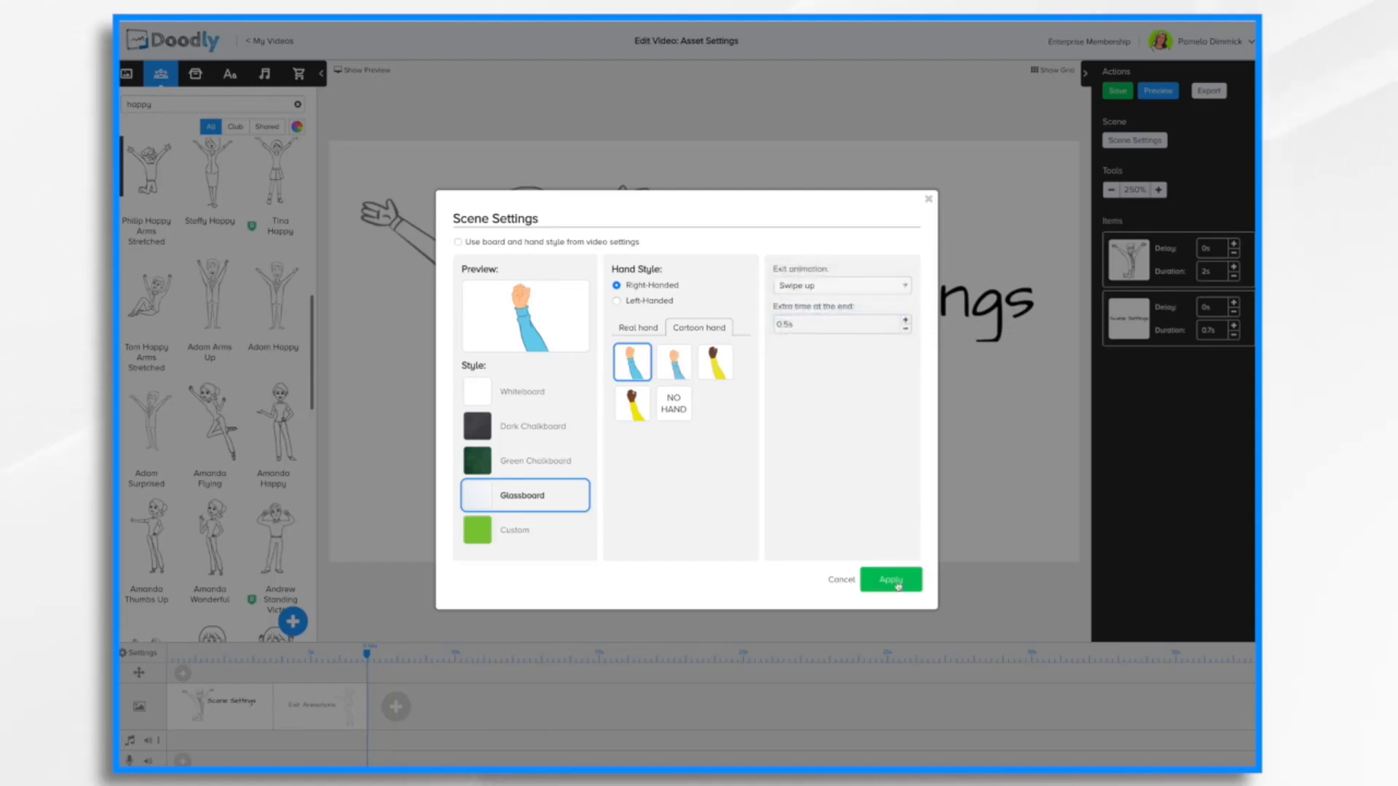
click(892, 580)
click(1158, 92)
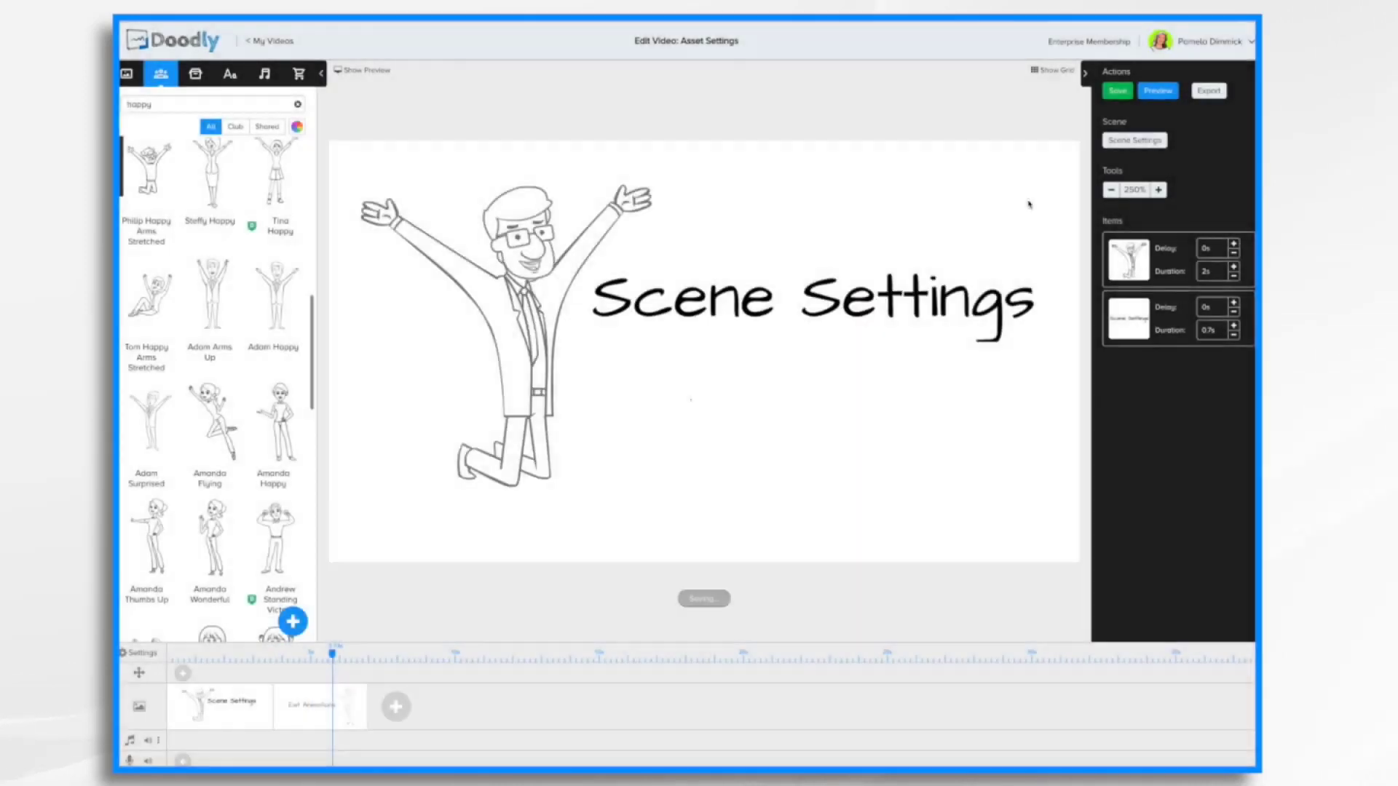
Step: Set the scene's exit animation to Erase and preview the video
click(1137, 145)
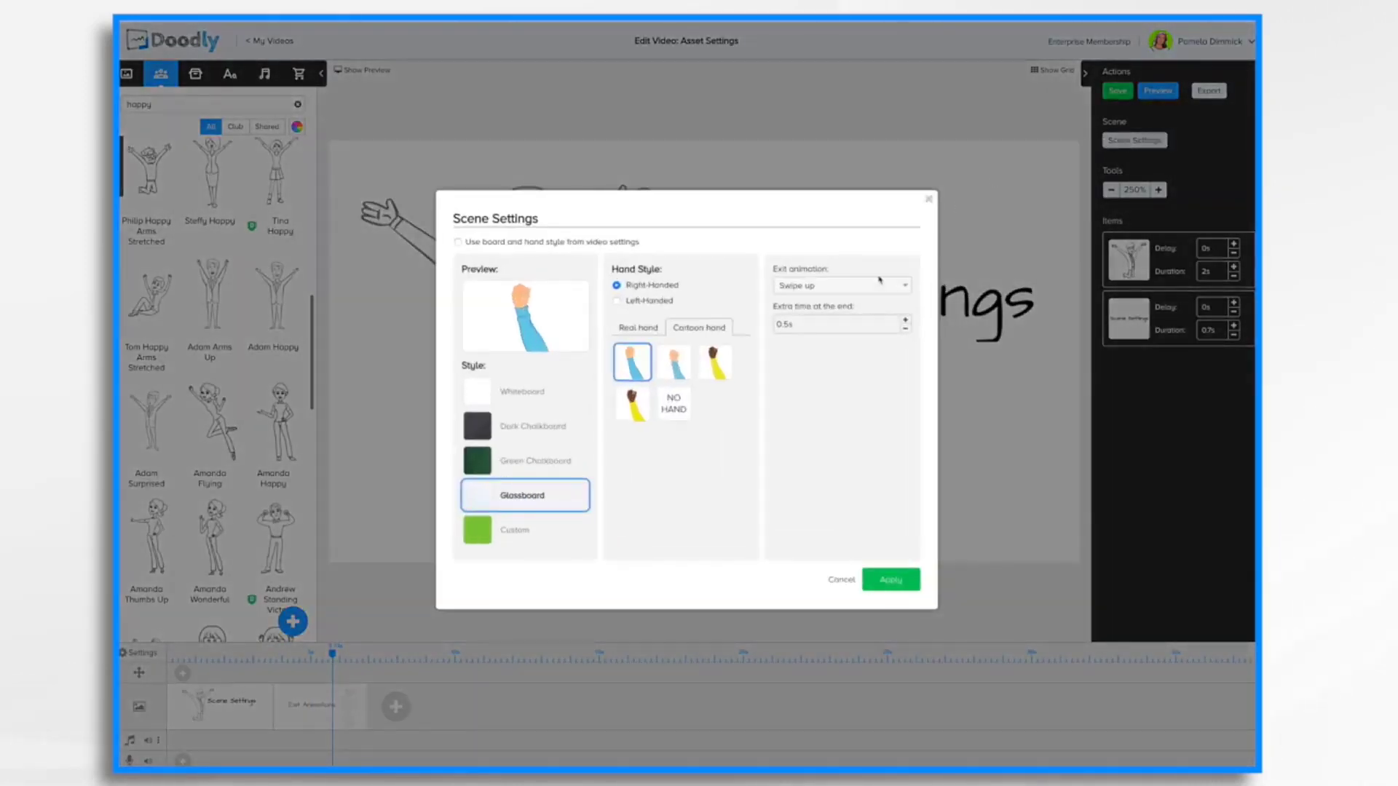
click(858, 288)
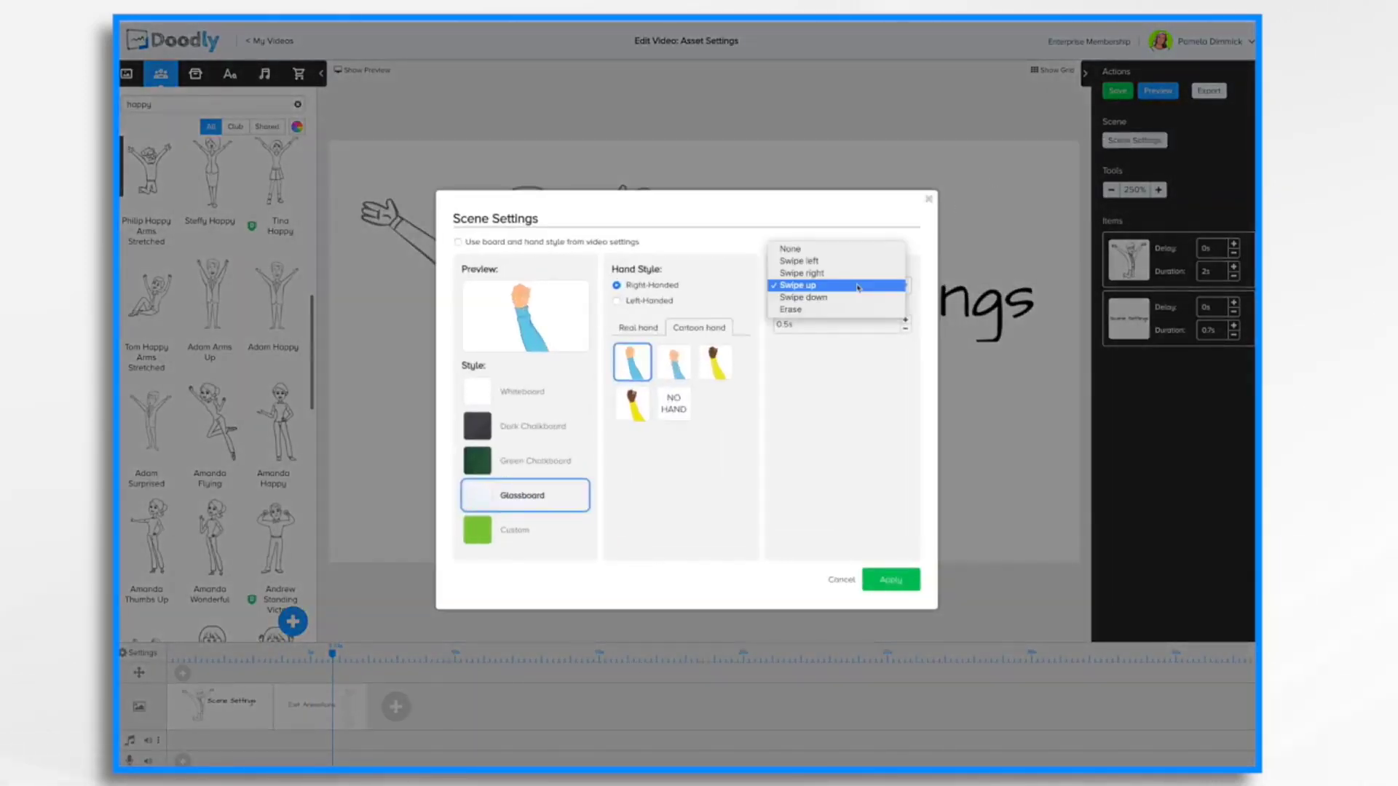
click(801, 311)
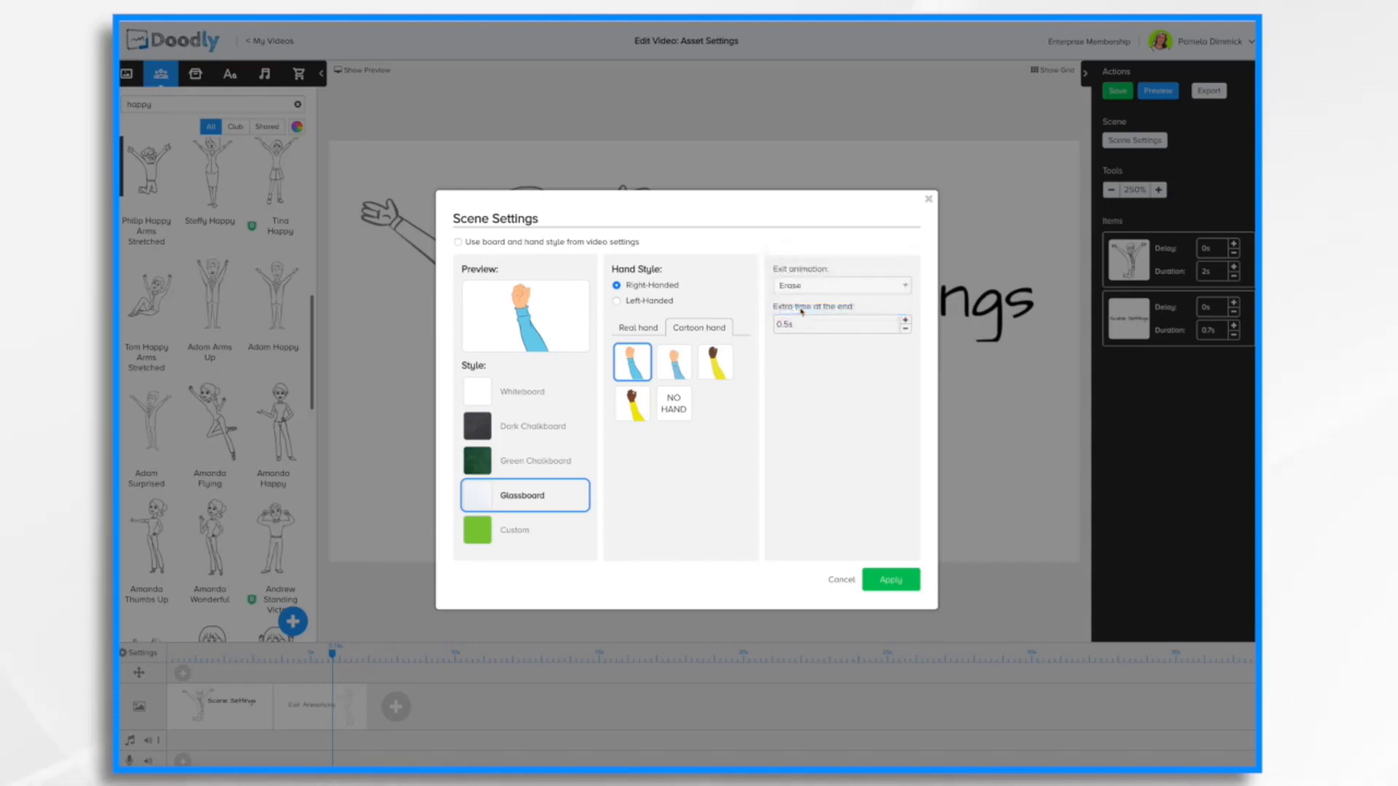
click(892, 579)
click(1162, 91)
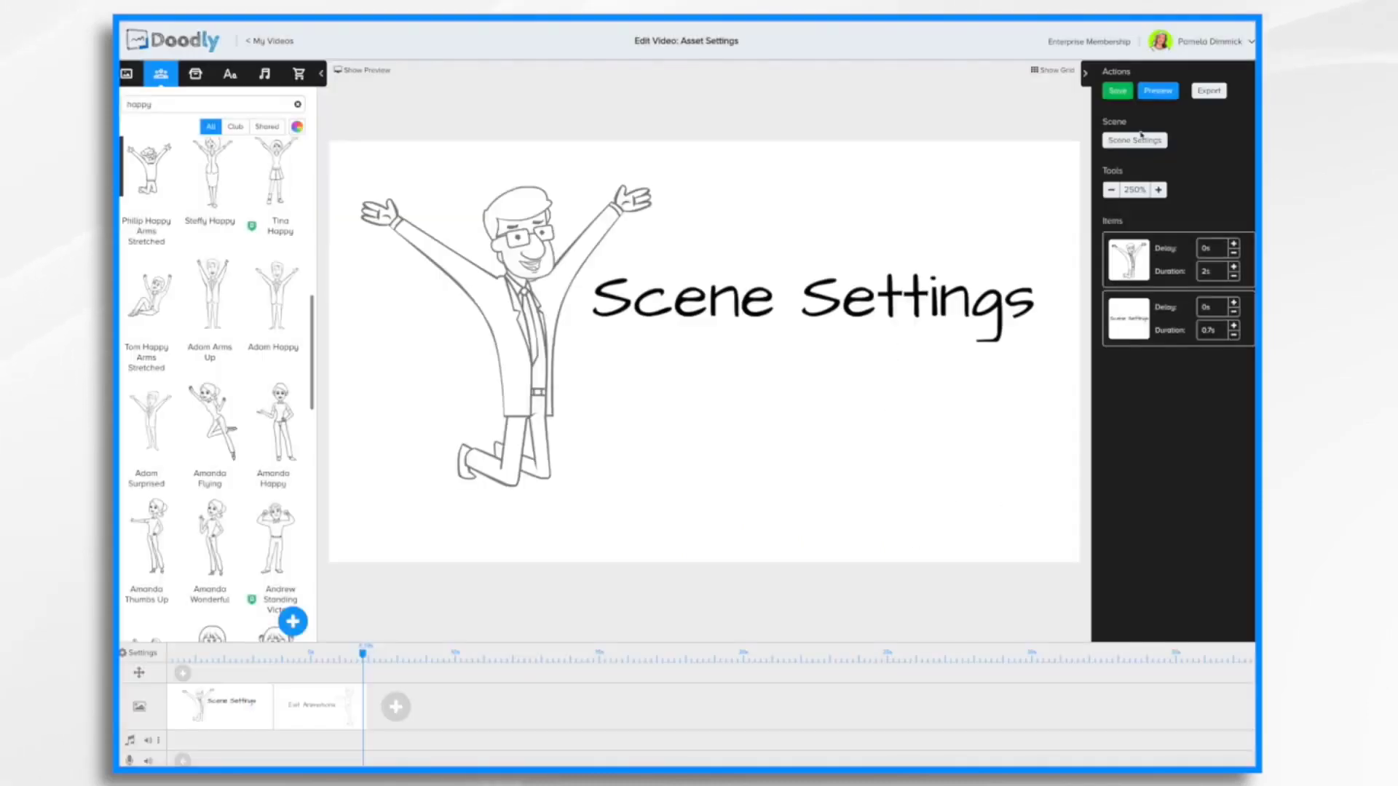
Step: Set the scene's exit animation to None and preview the video
click(1140, 139)
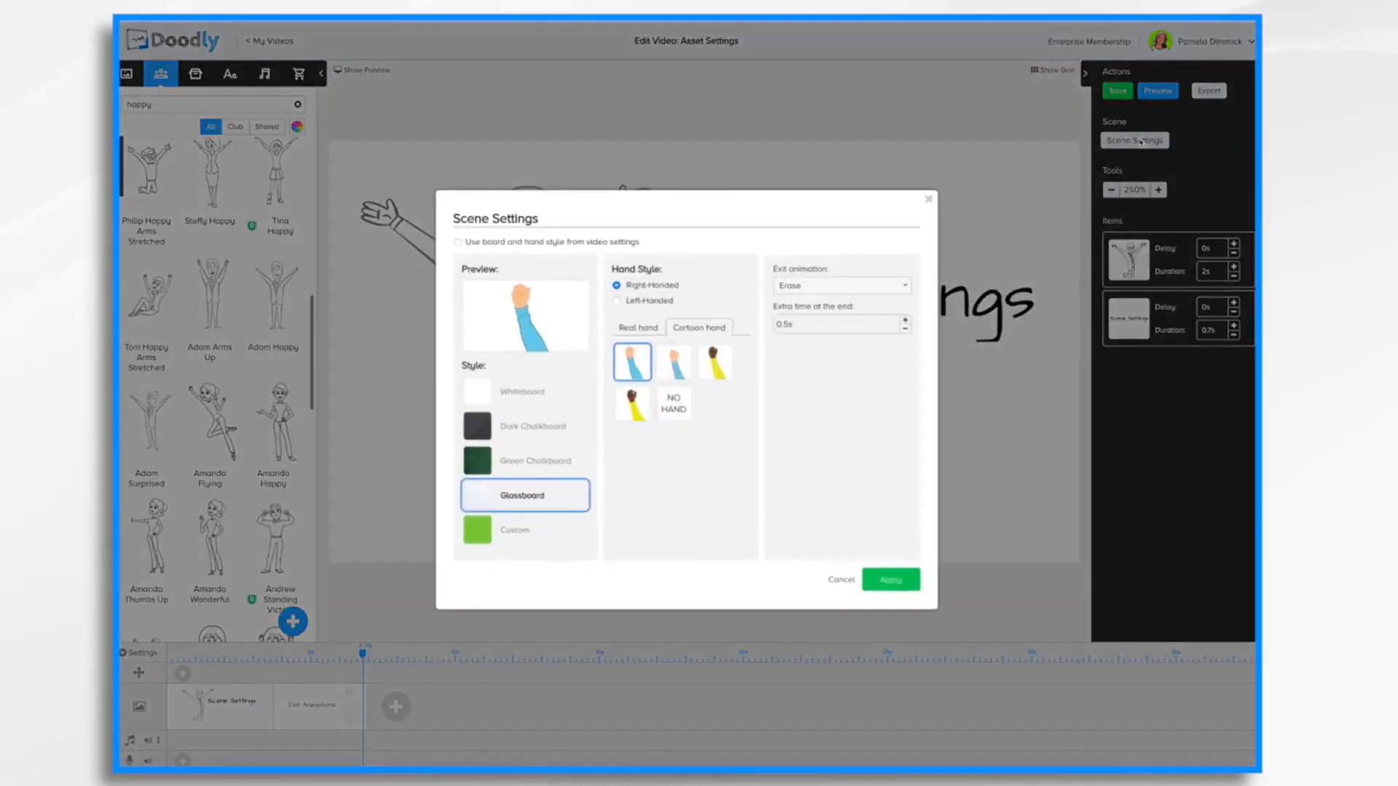
click(812, 289)
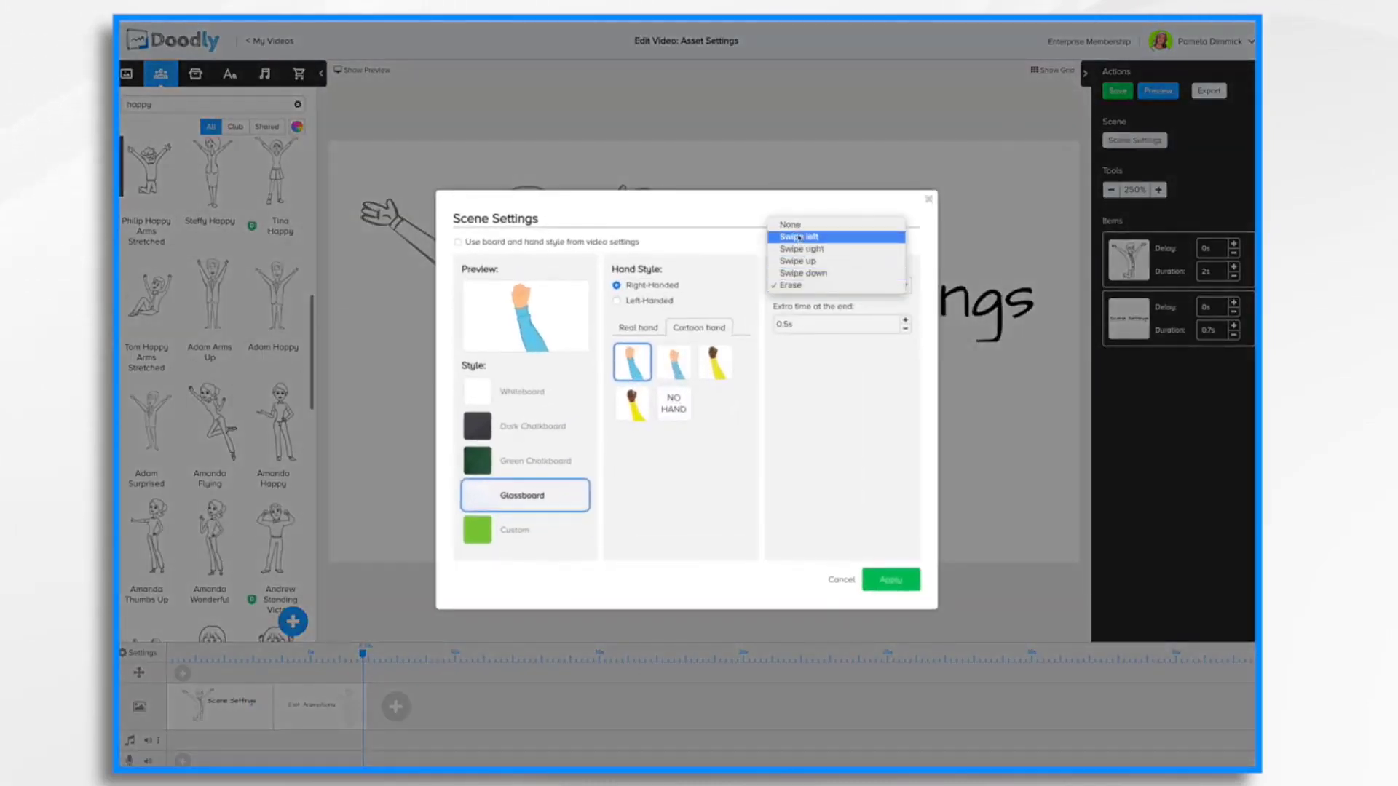
click(789, 223)
click(895, 578)
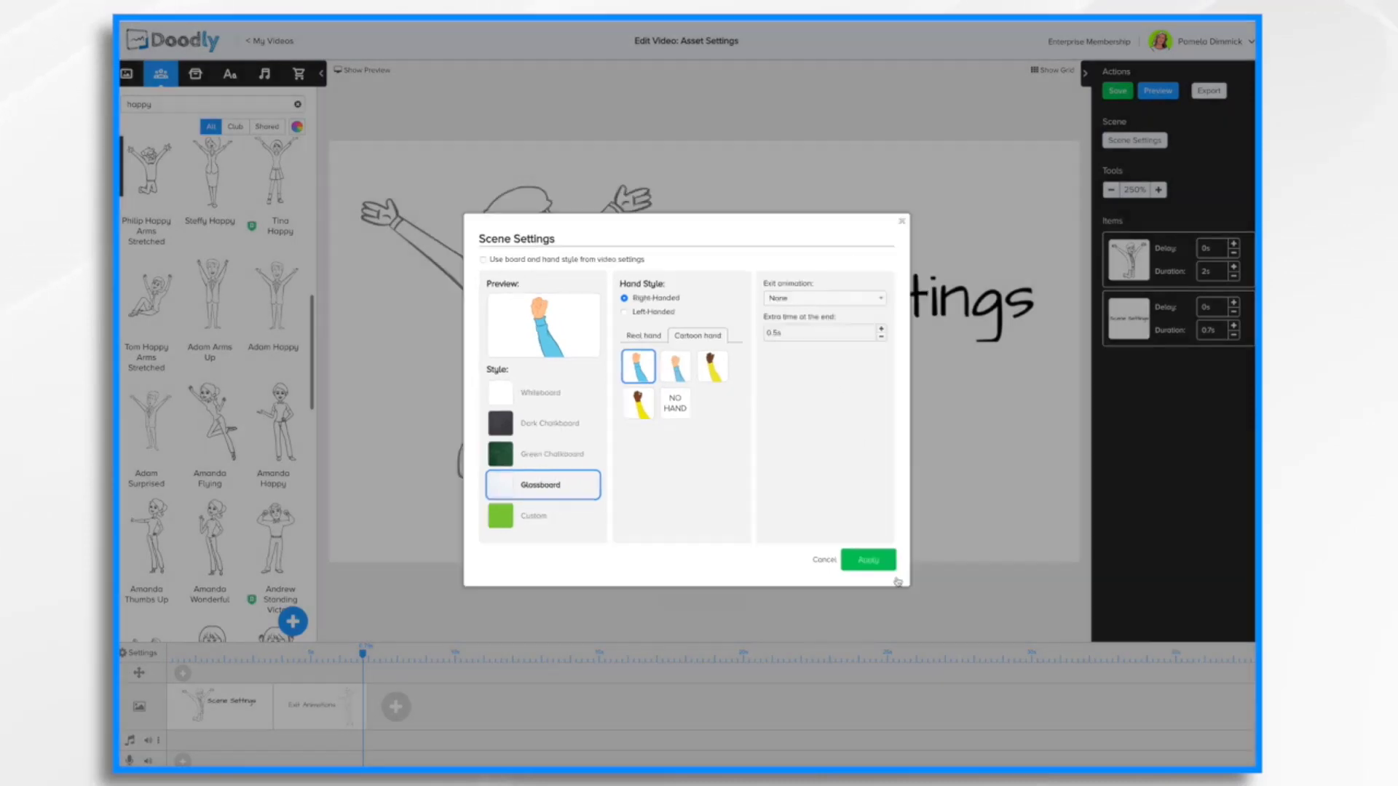
click(1158, 91)
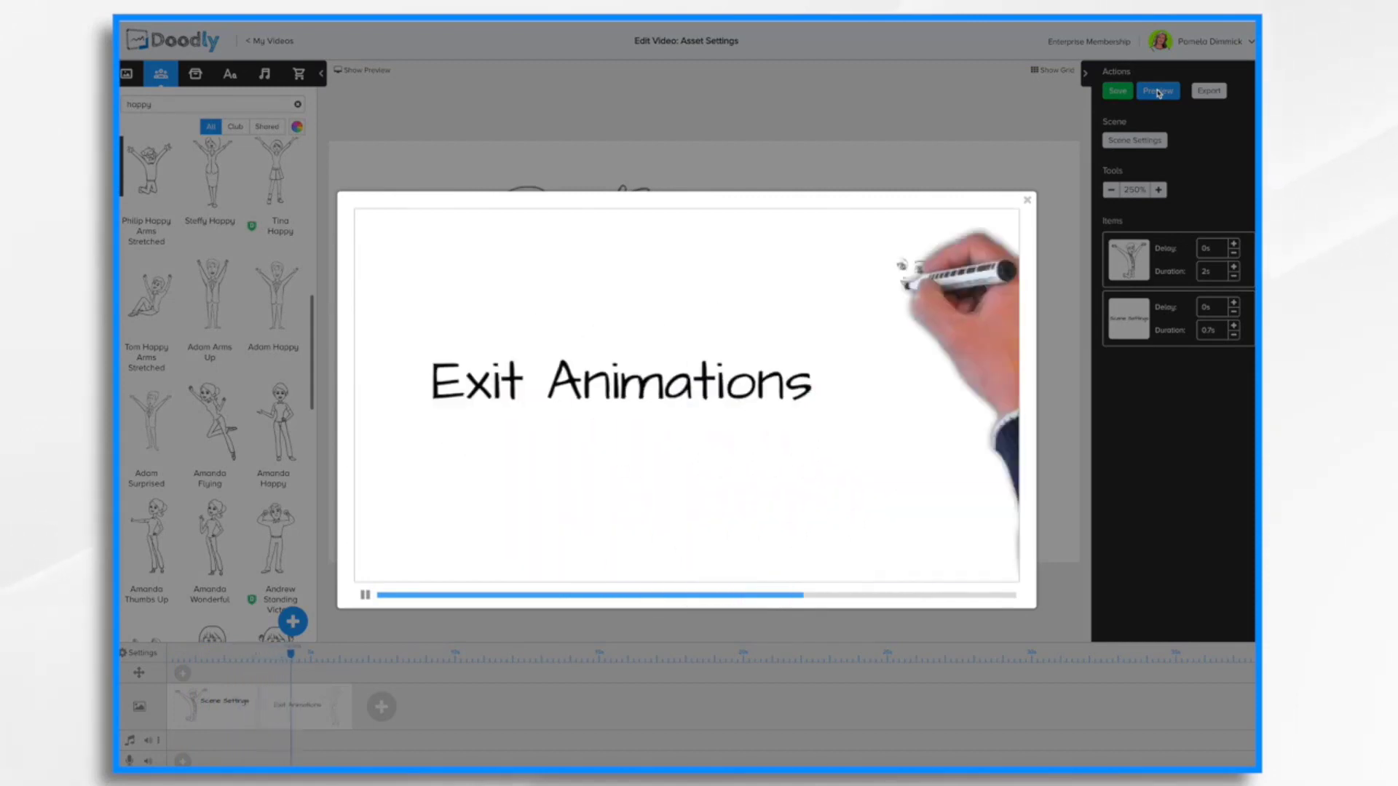
click(1027, 201)
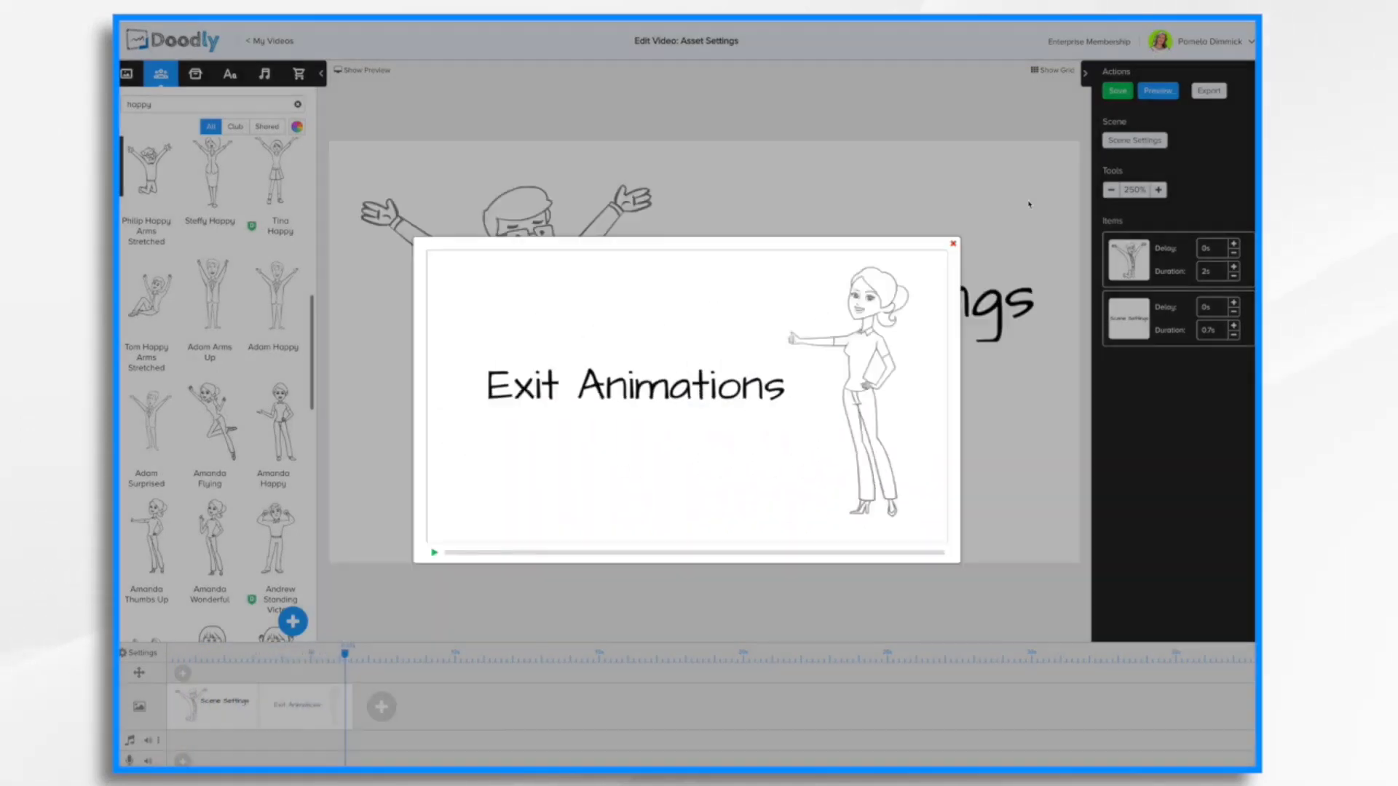
Step: Check the scene's extra time at the end, apply the scene settings and preview the video
click(1142, 142)
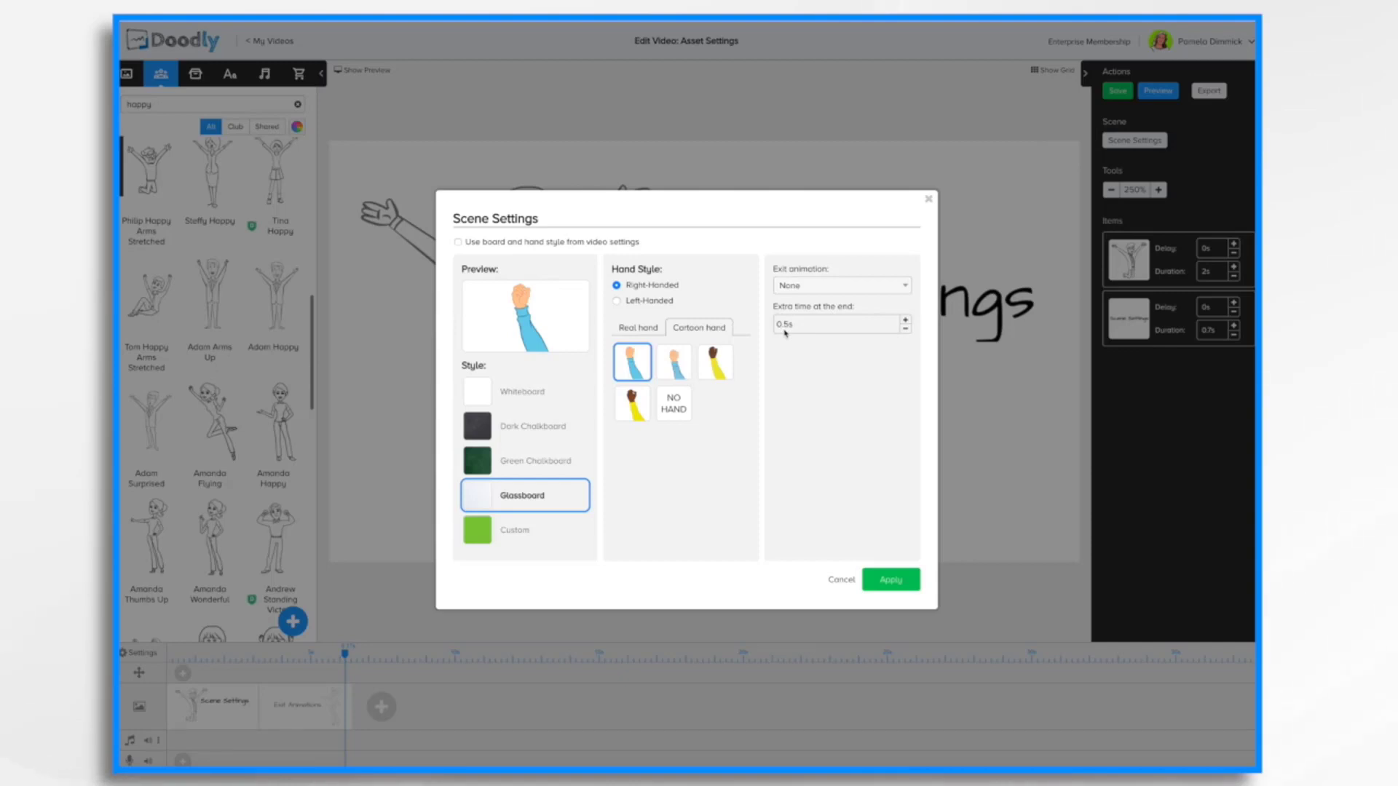
click(890, 579)
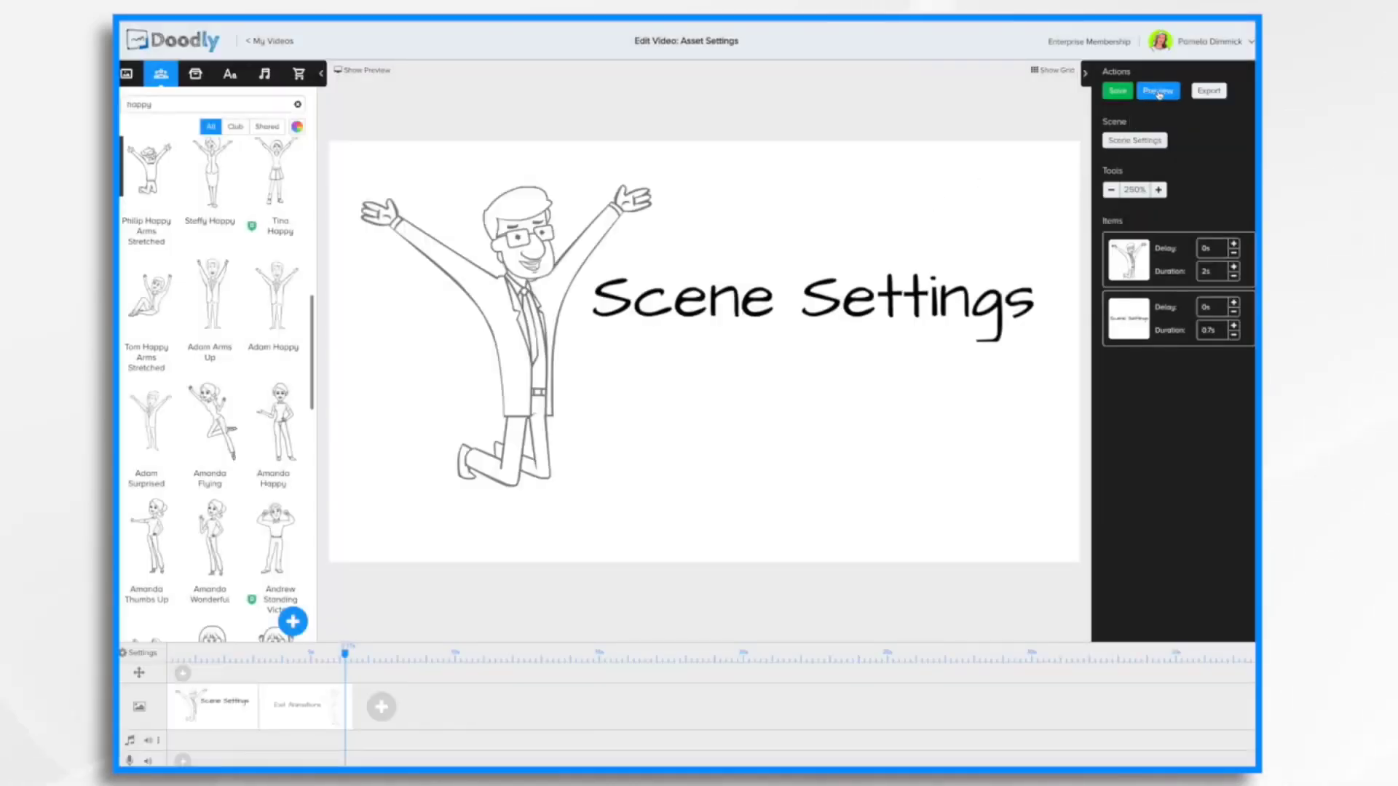
click(1159, 92)
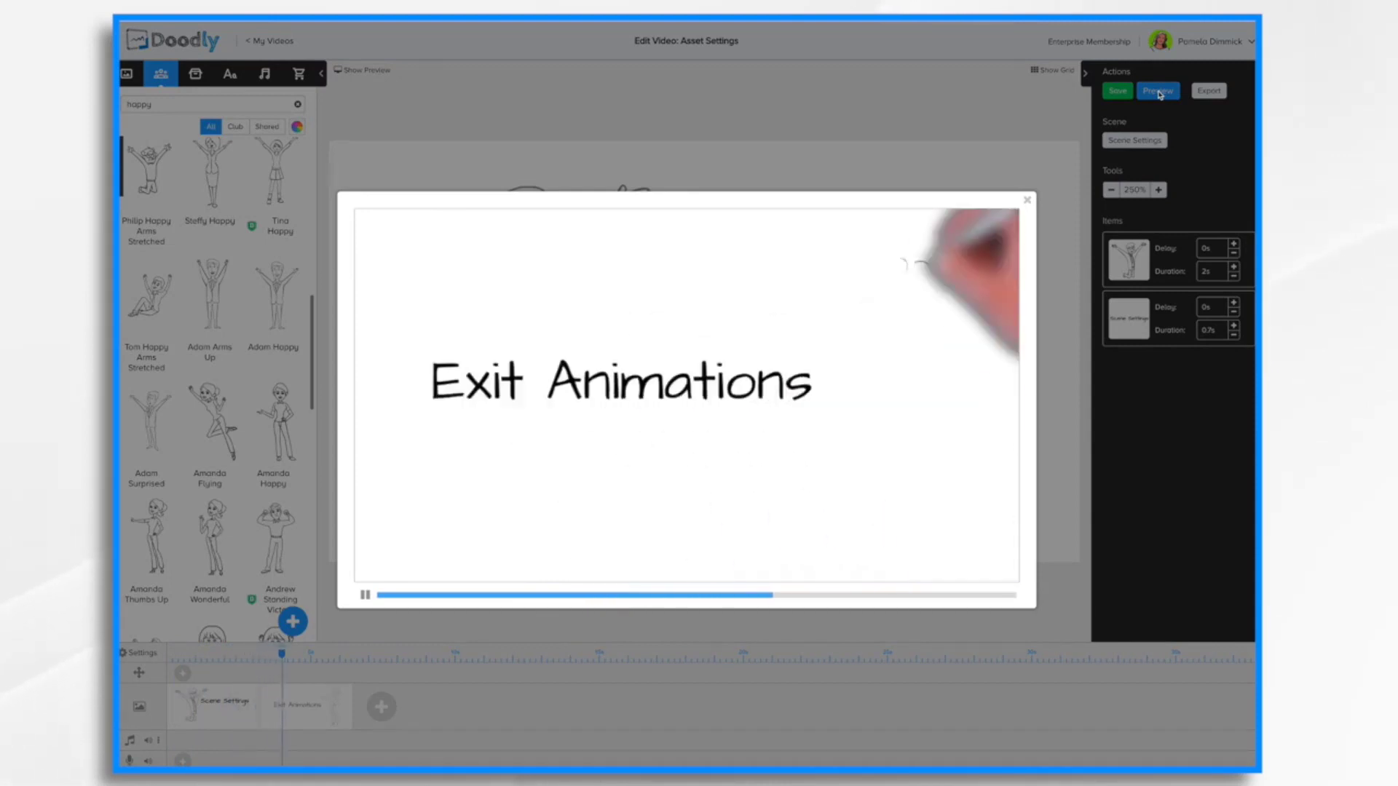
click(1027, 200)
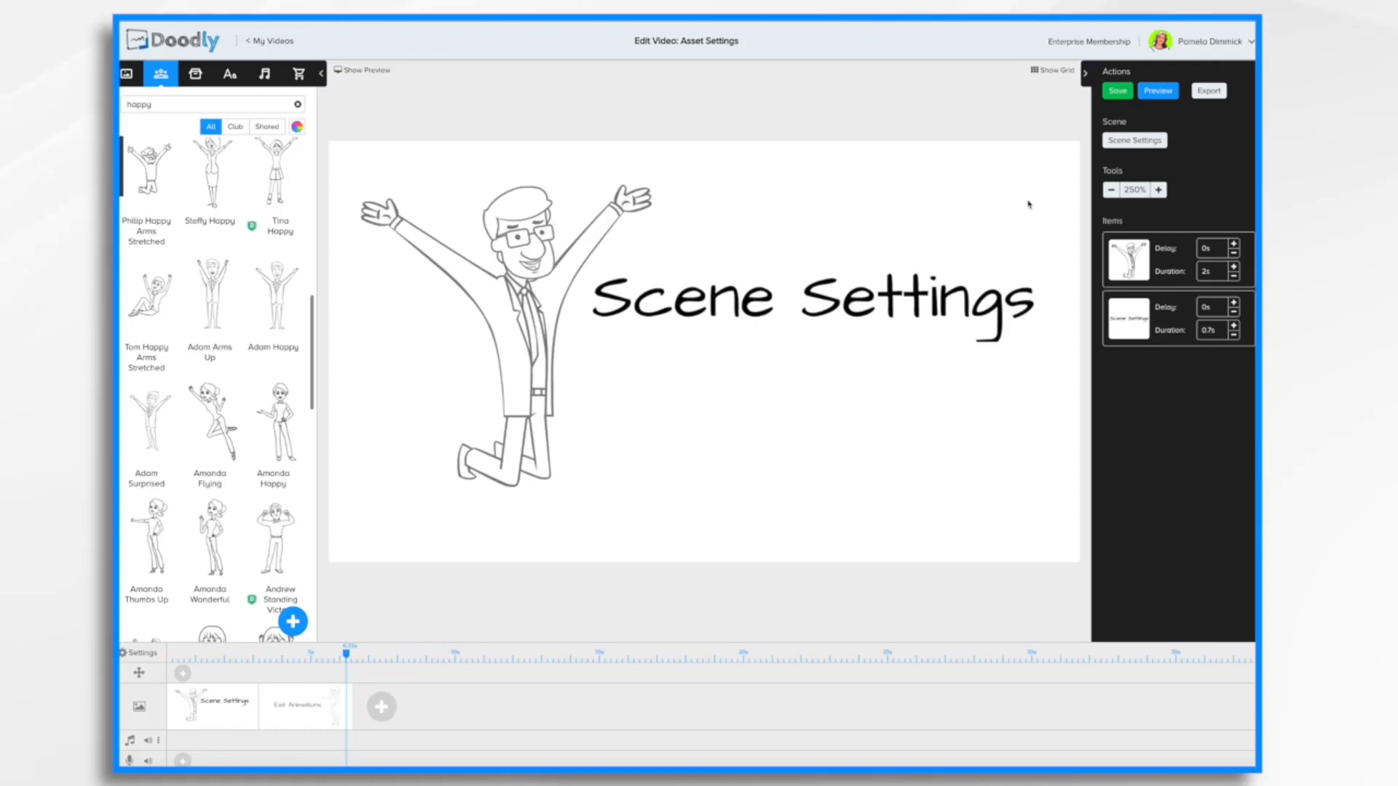
Step: Set the scene's extra time at the end to 5s and preview the video
click(1140, 142)
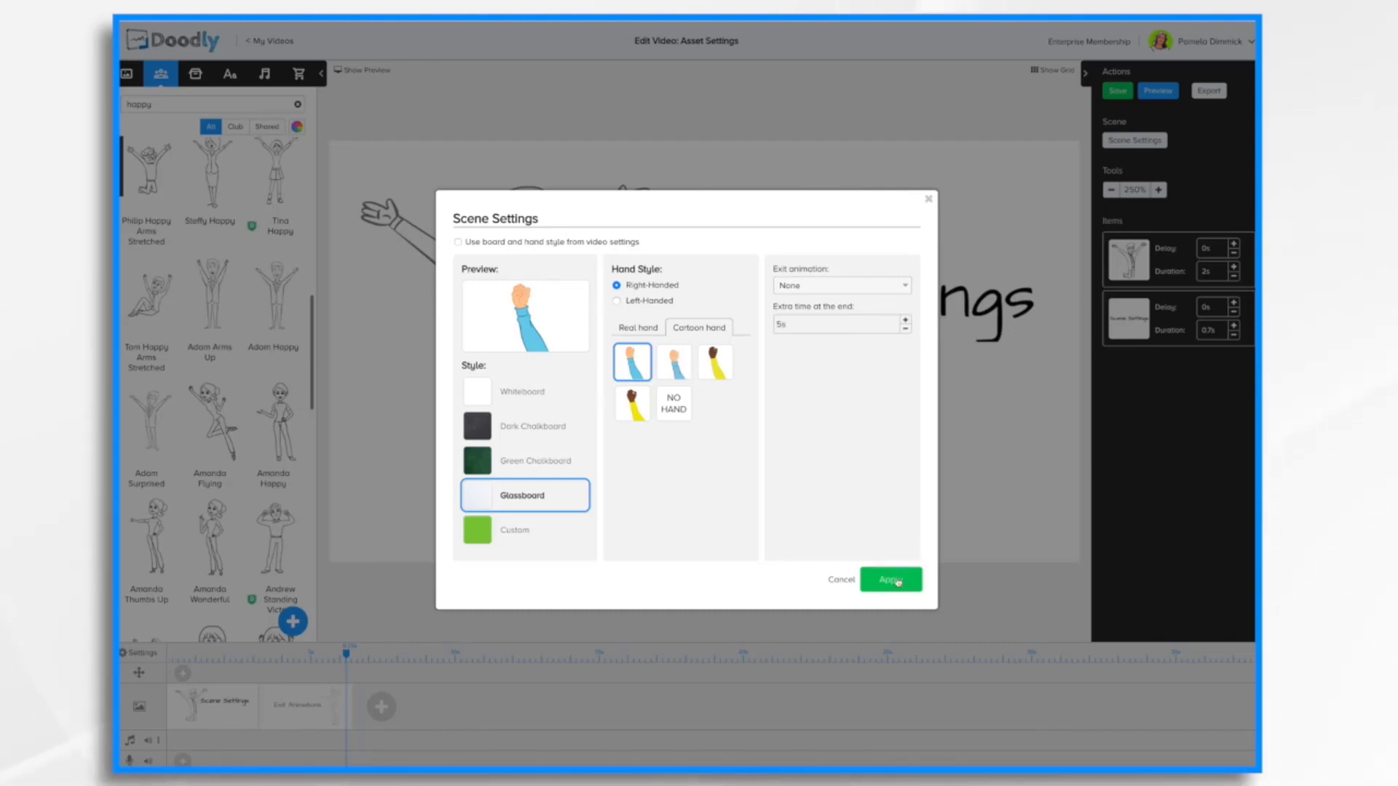
click(898, 581)
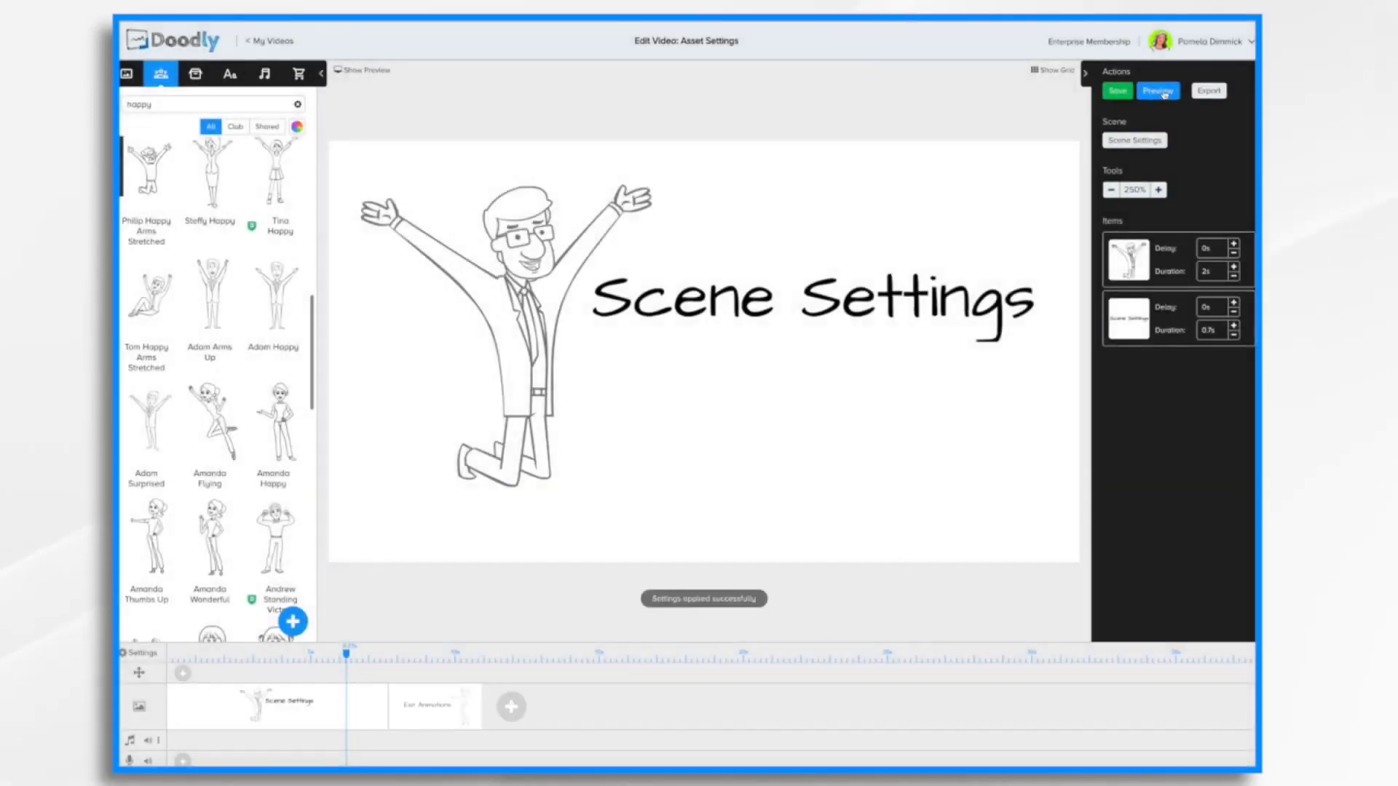
click(1159, 91)
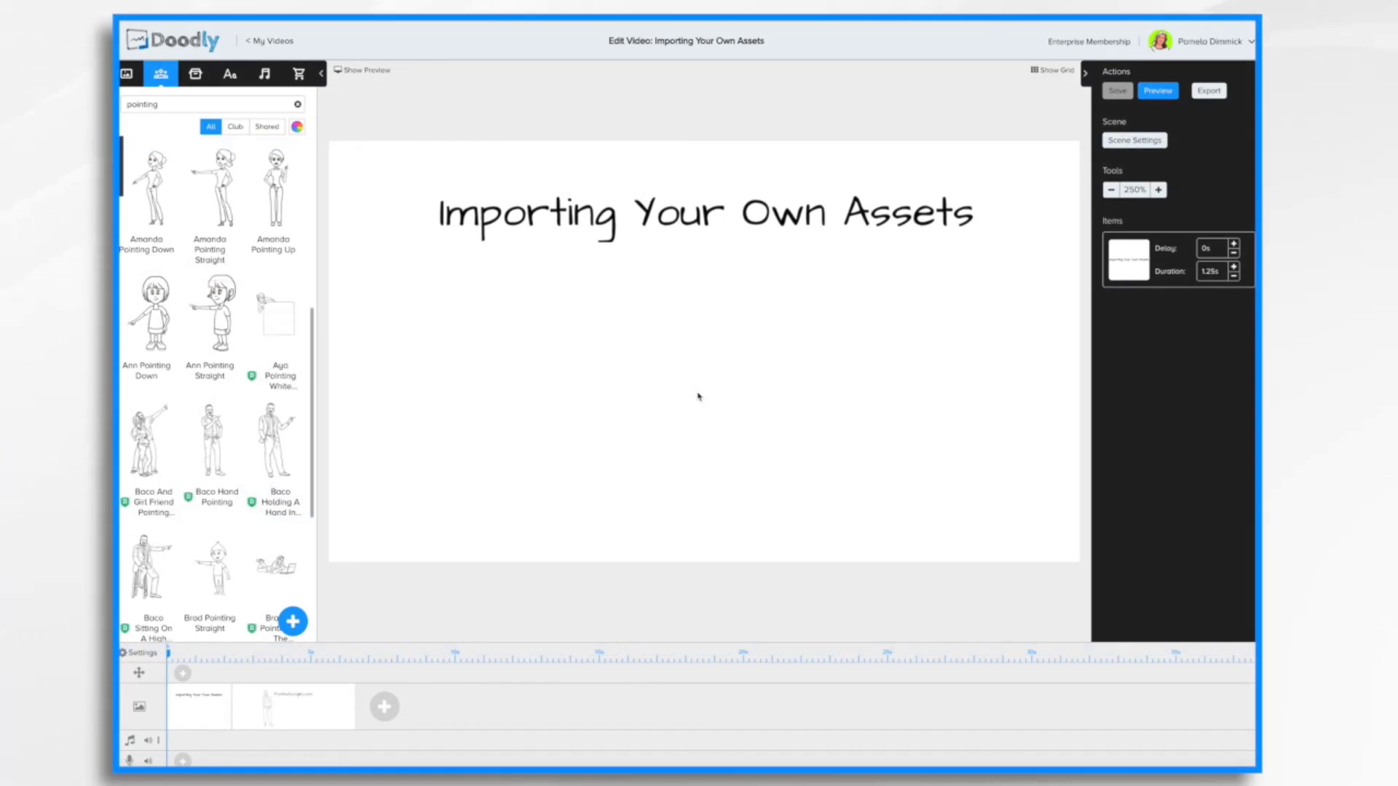
Step: Import car.png from the Desktop folder as a new prop titled "fast car"
click(197, 73)
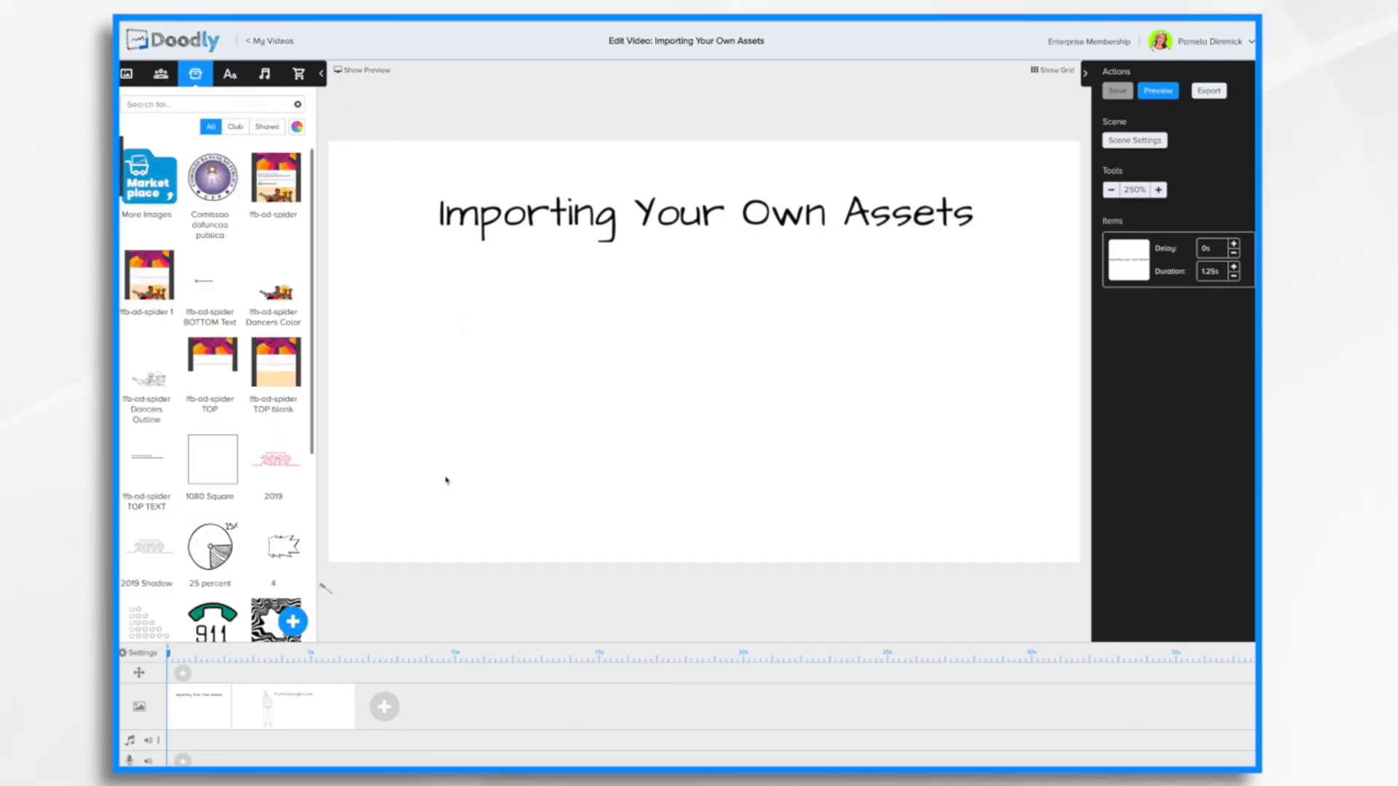
click(292, 623)
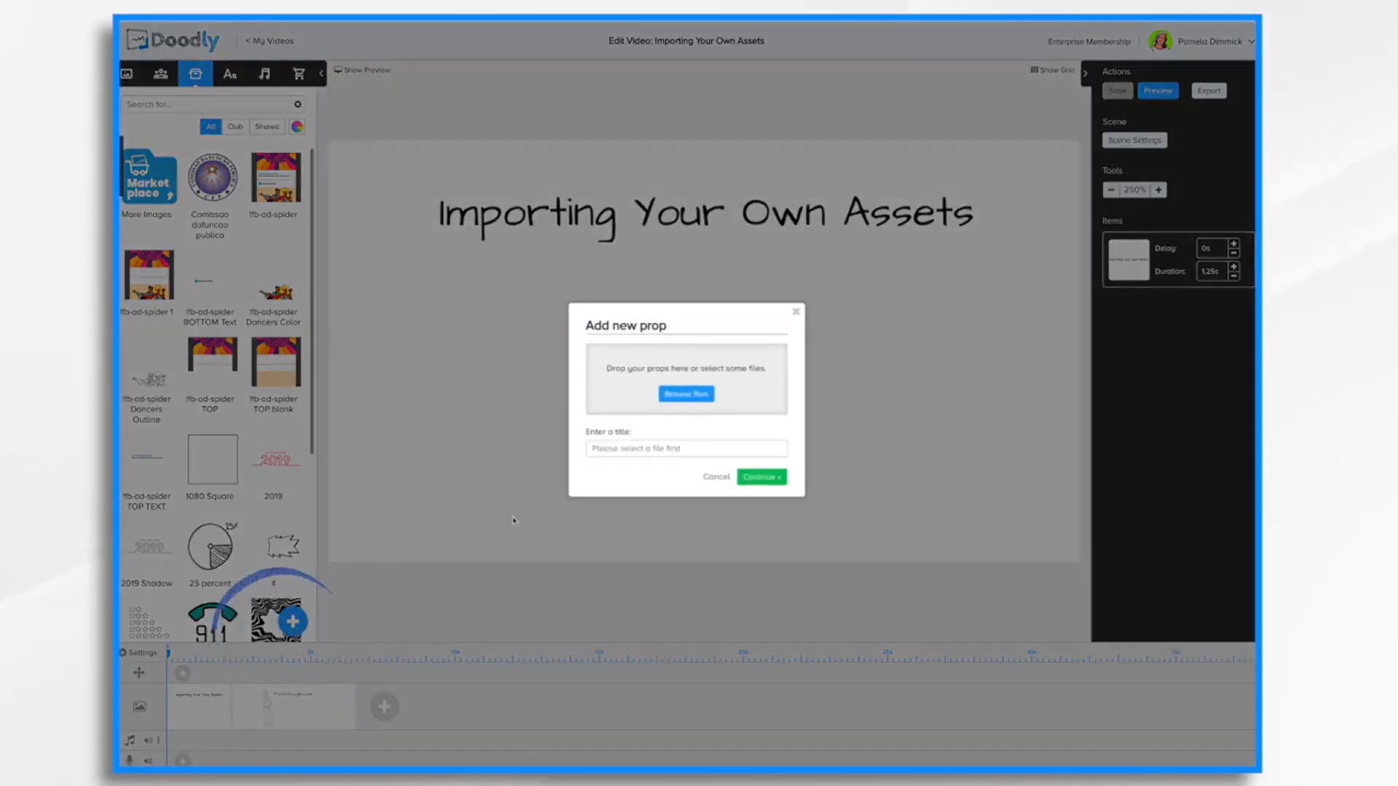
click(696, 397)
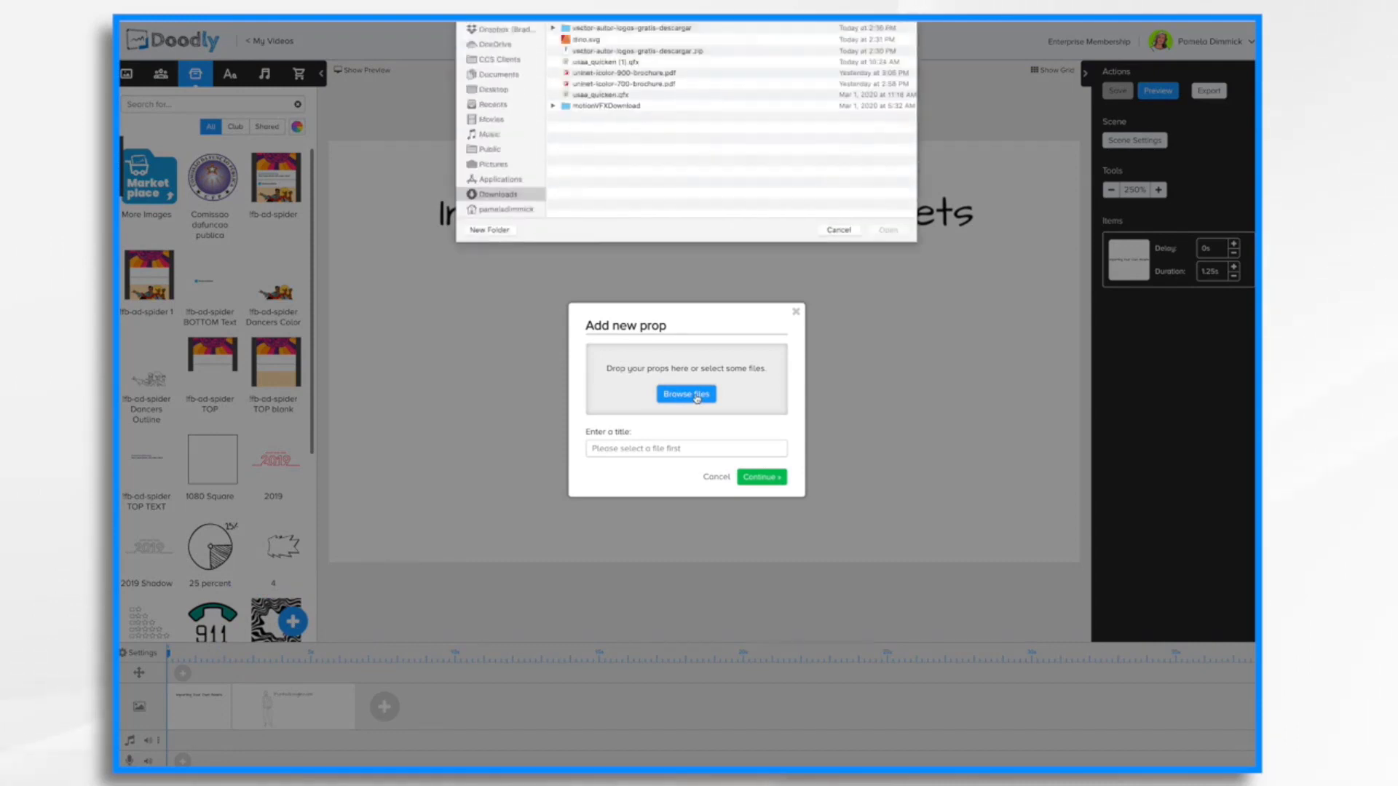
click(490, 127)
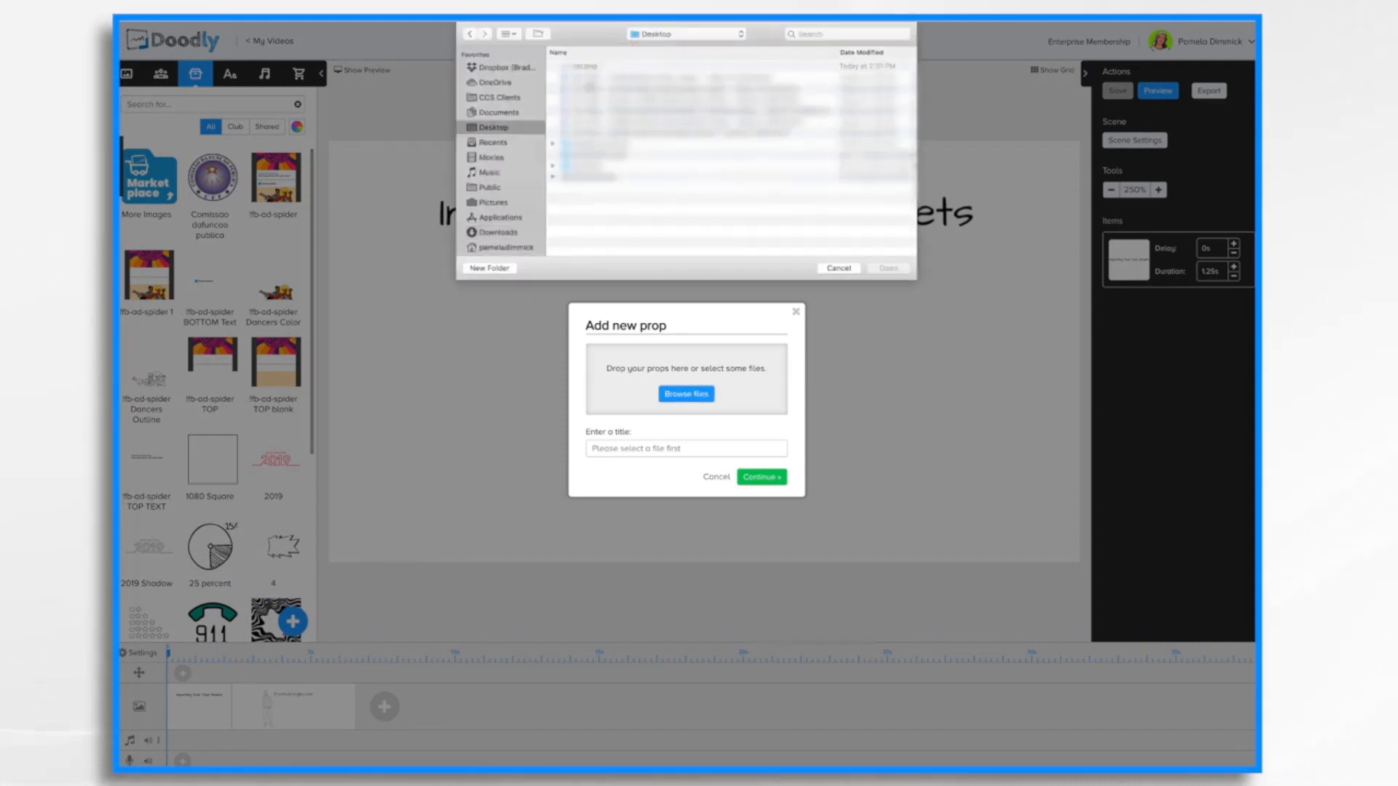
click(591, 67)
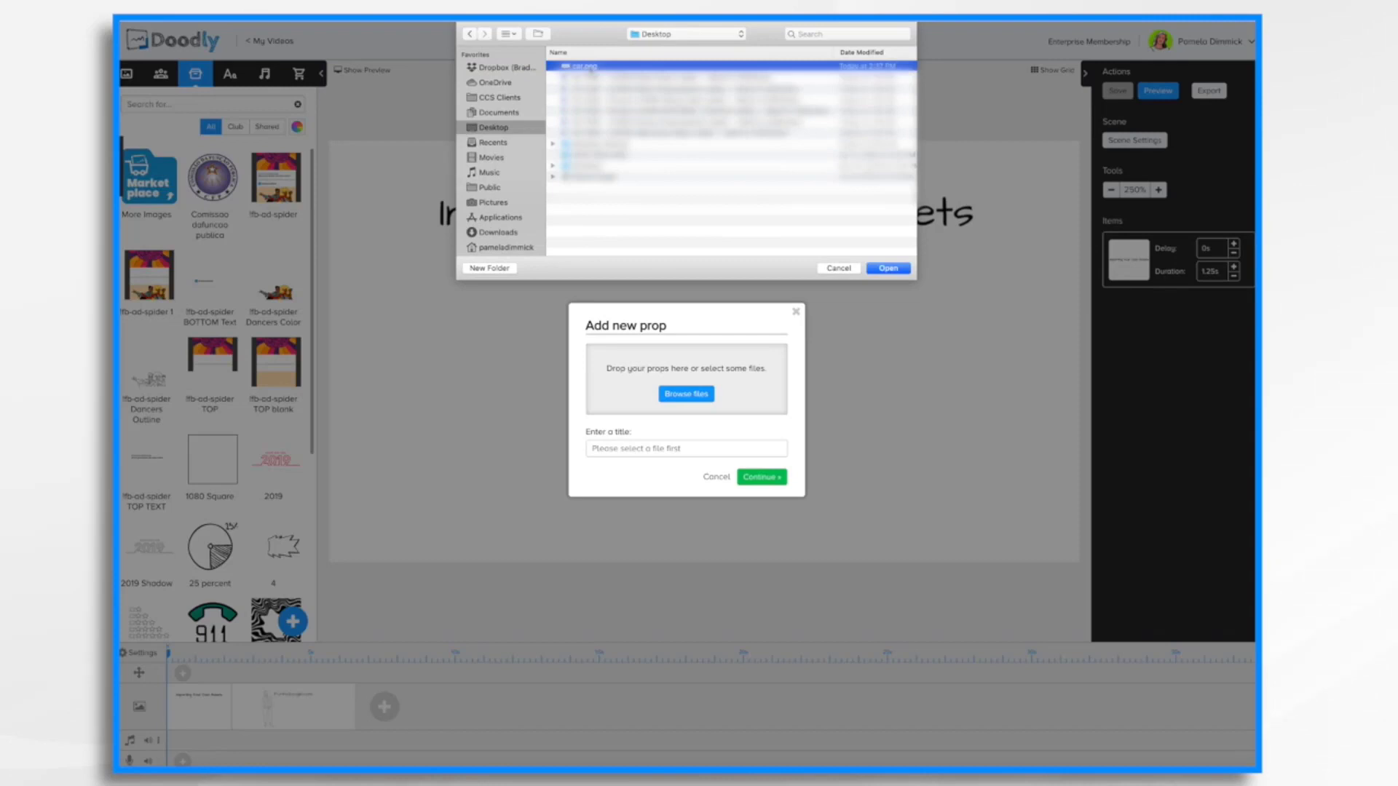
click(891, 268)
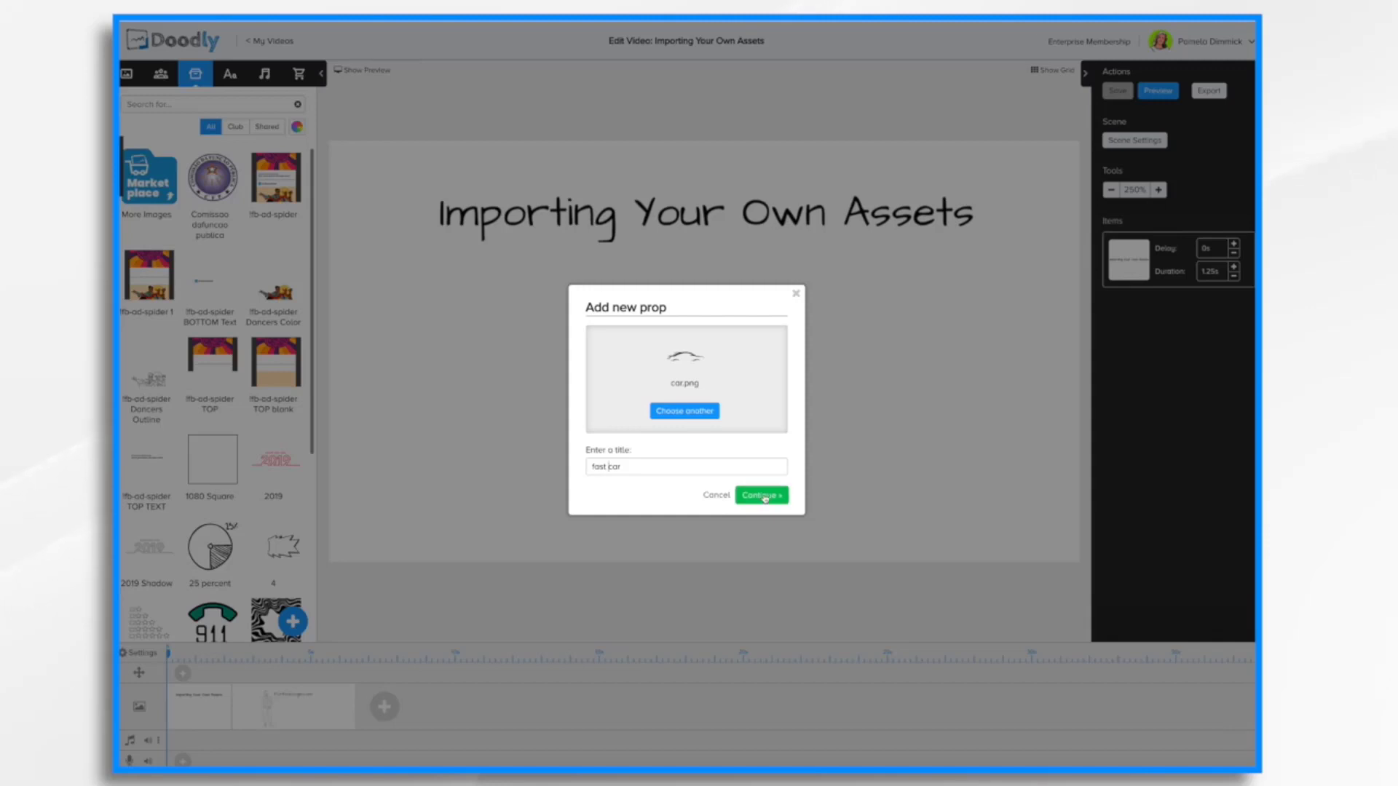
click(761, 495)
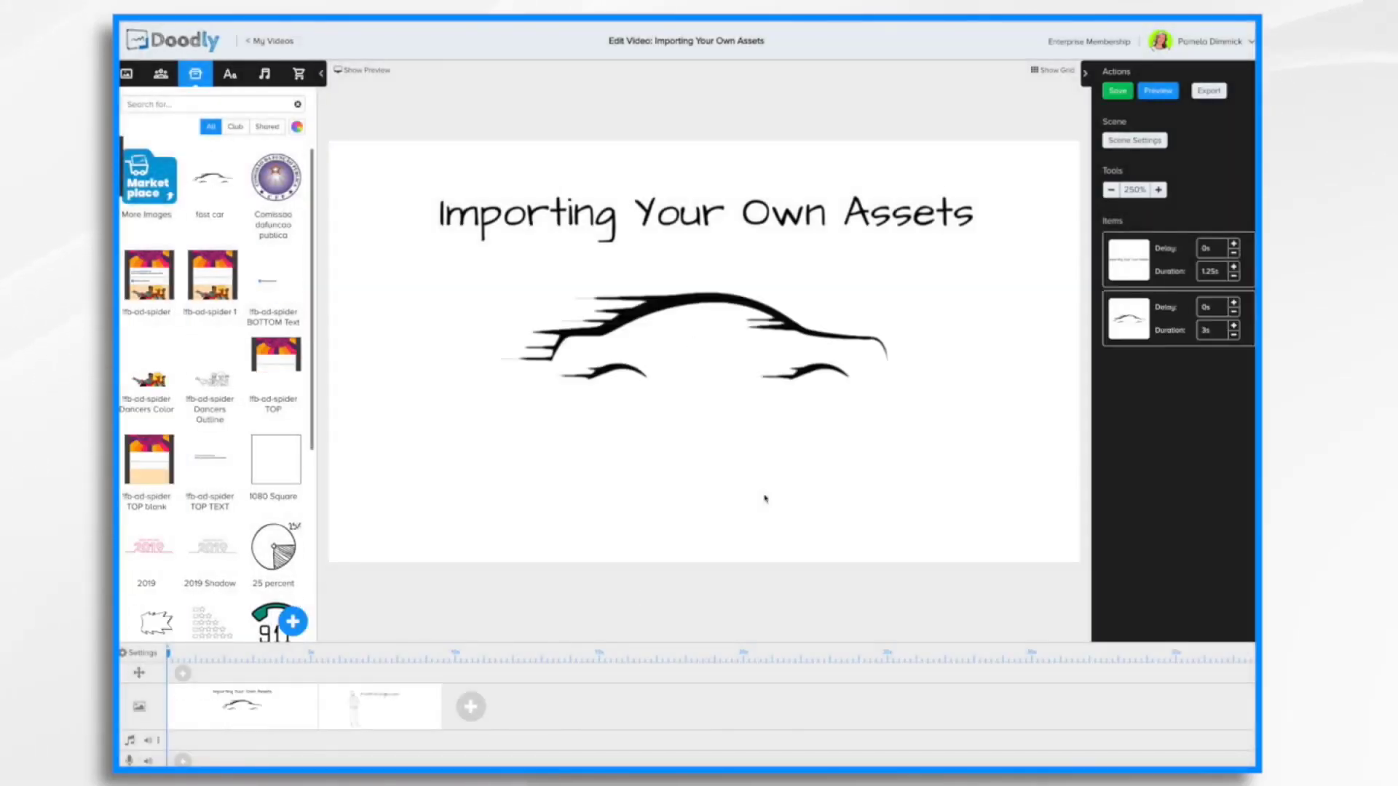
Step: Move the fast car image lower beneath the "Importing Your Own Assets" title and preview the video
click(741, 322)
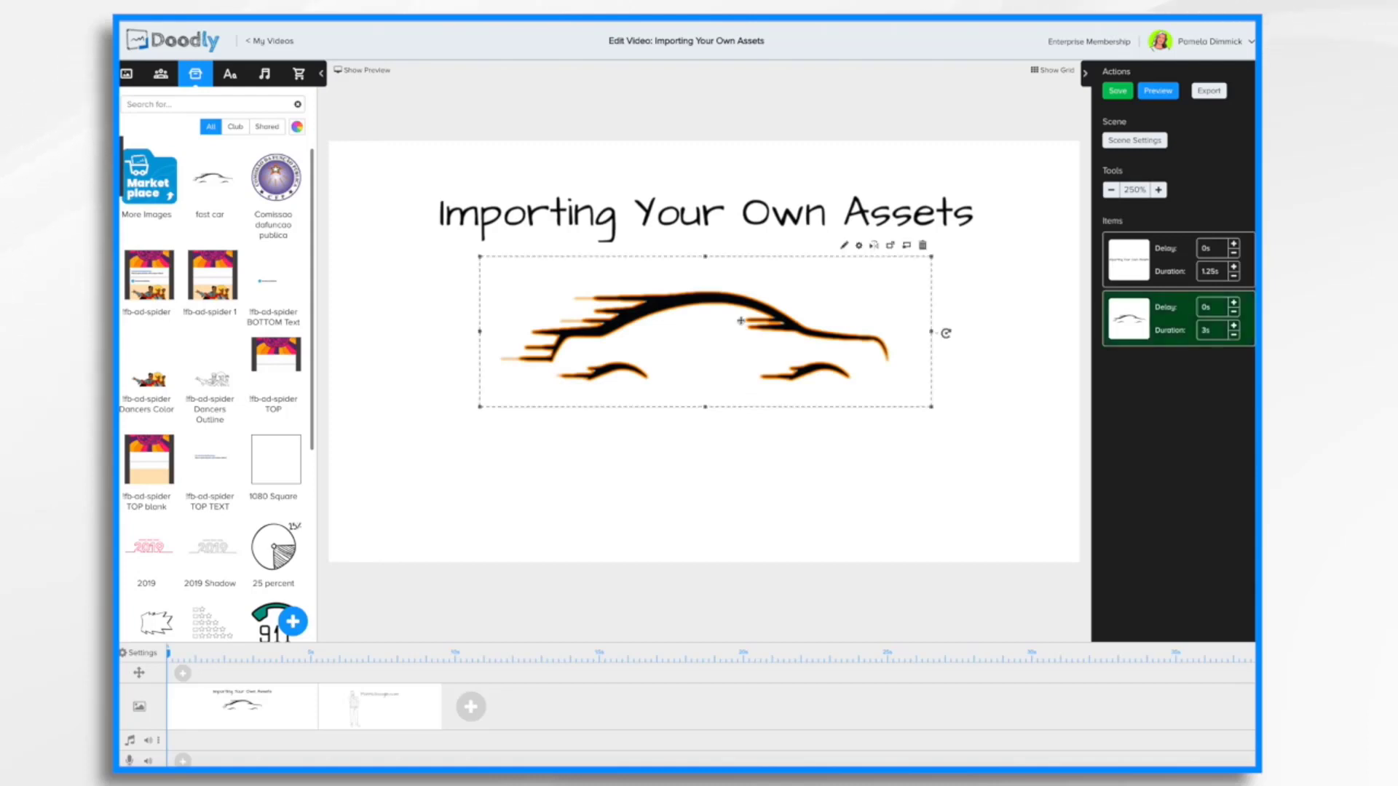
drag(741, 321, 741, 390)
click(990, 426)
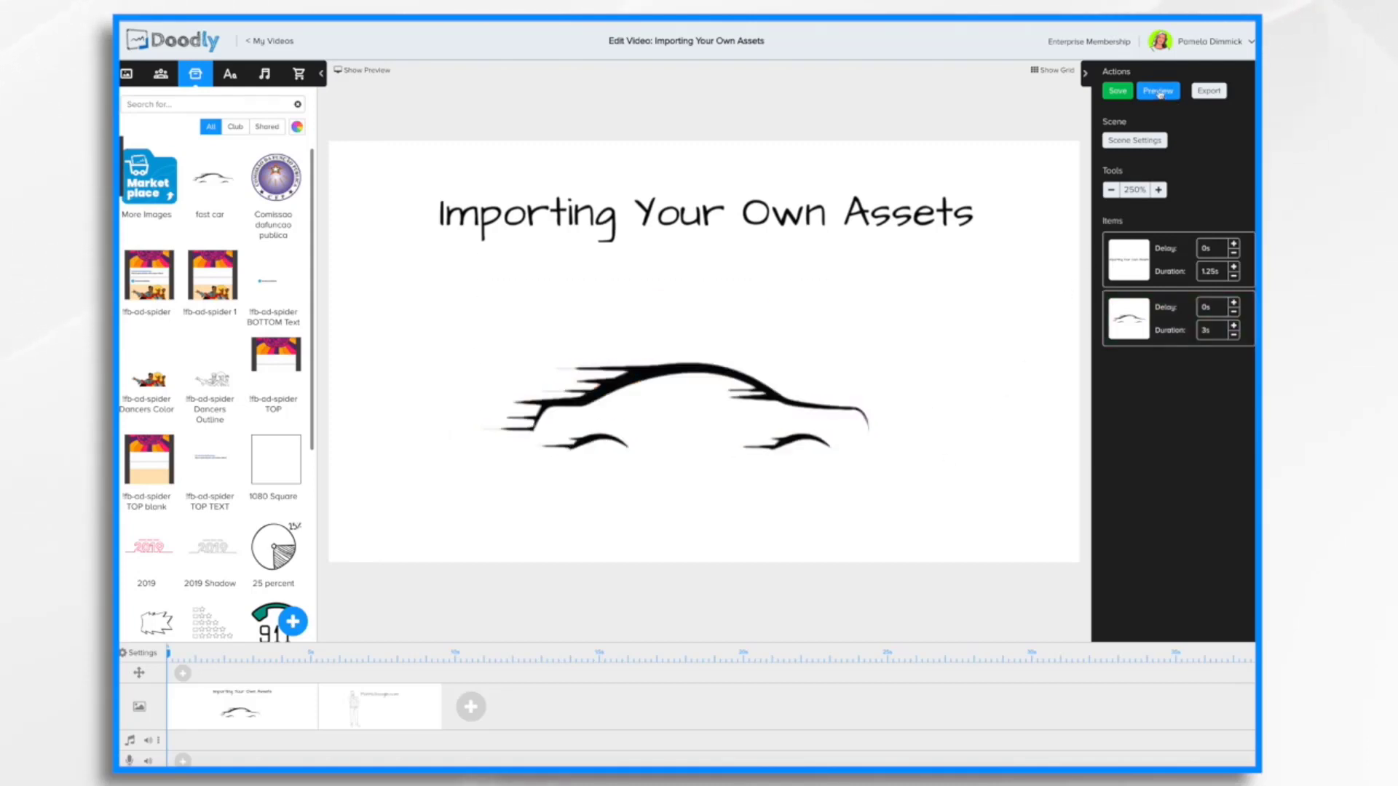
click(1159, 92)
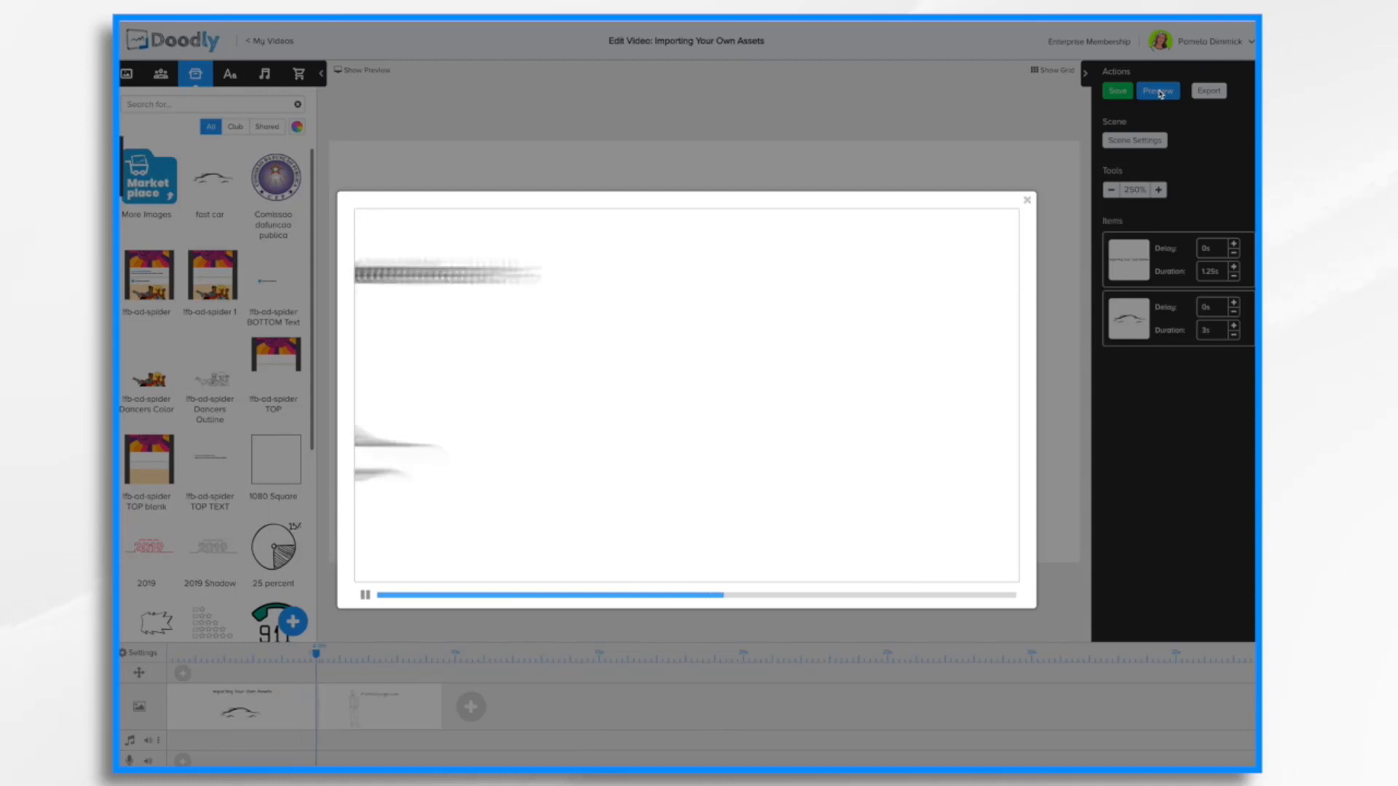
click(1027, 200)
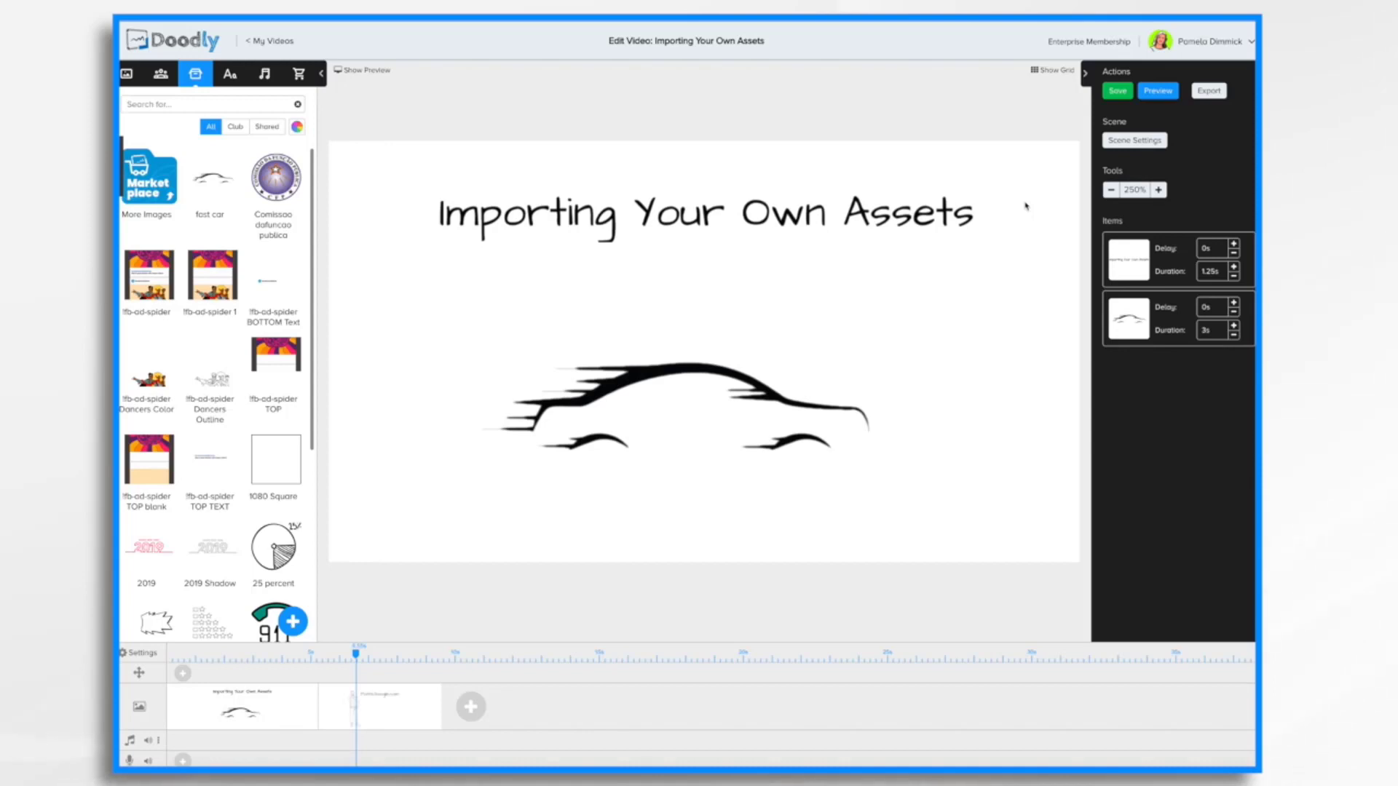
Step: Open the fast car image in the scene for reveal path editing
click(690, 363)
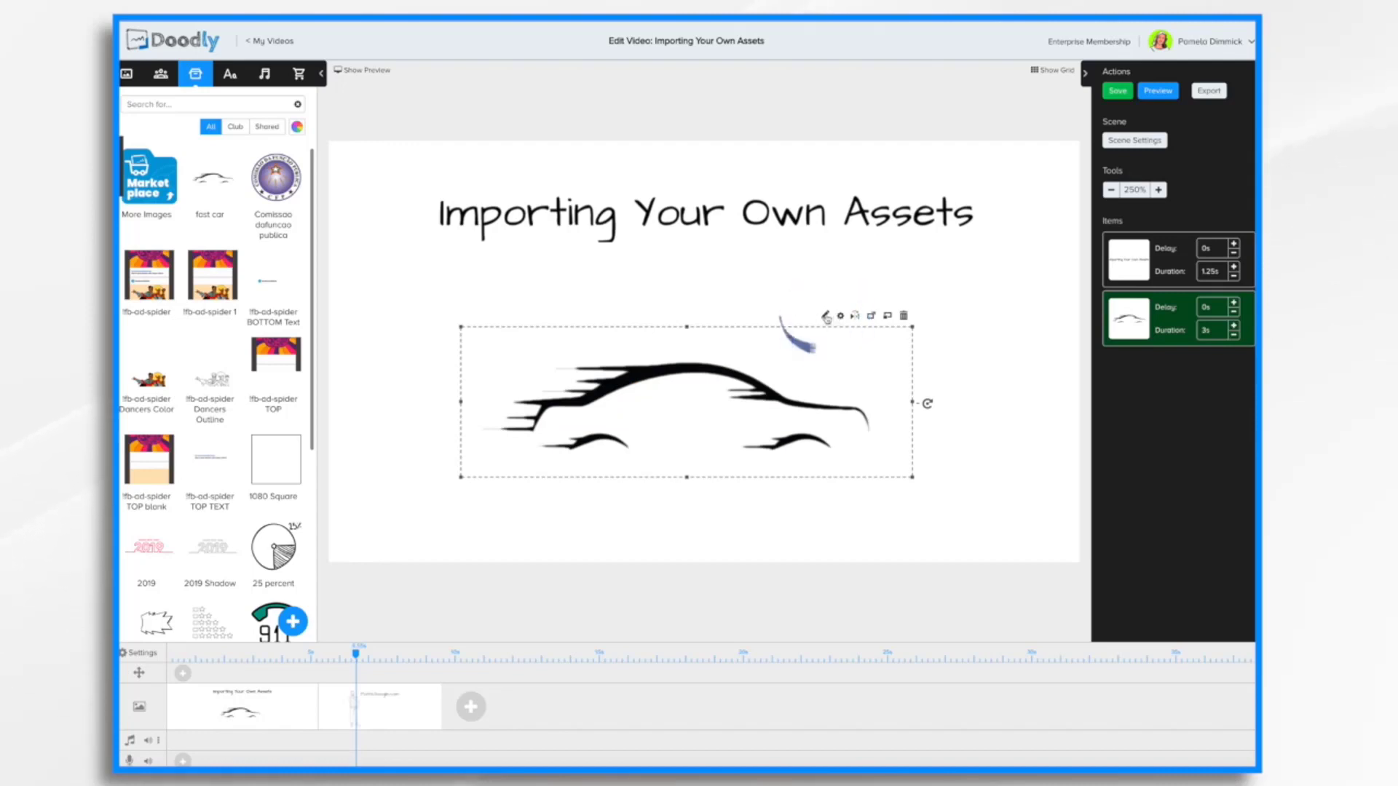
click(825, 316)
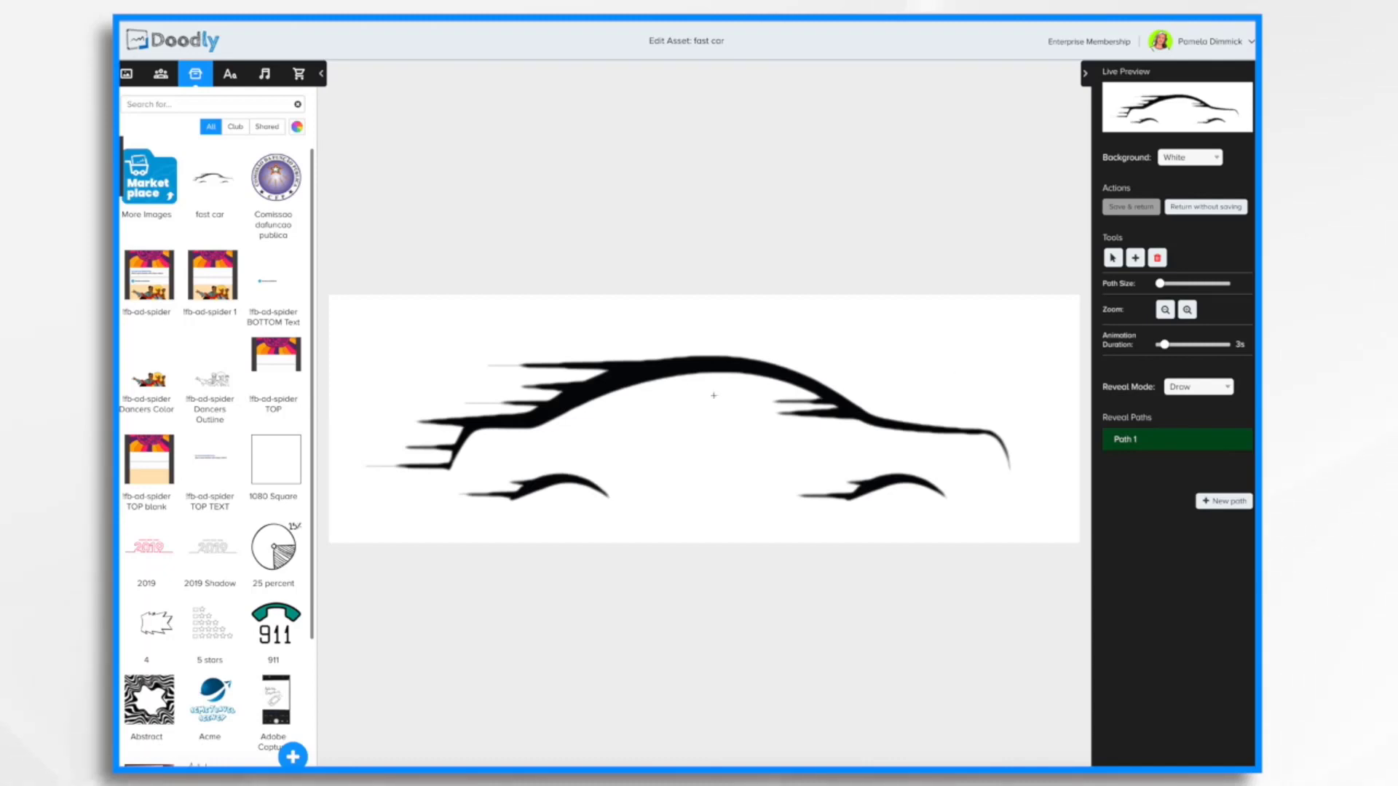
Step: Try the Black and Transparent backgrounds for the fast car asset and return the background to White
click(1217, 159)
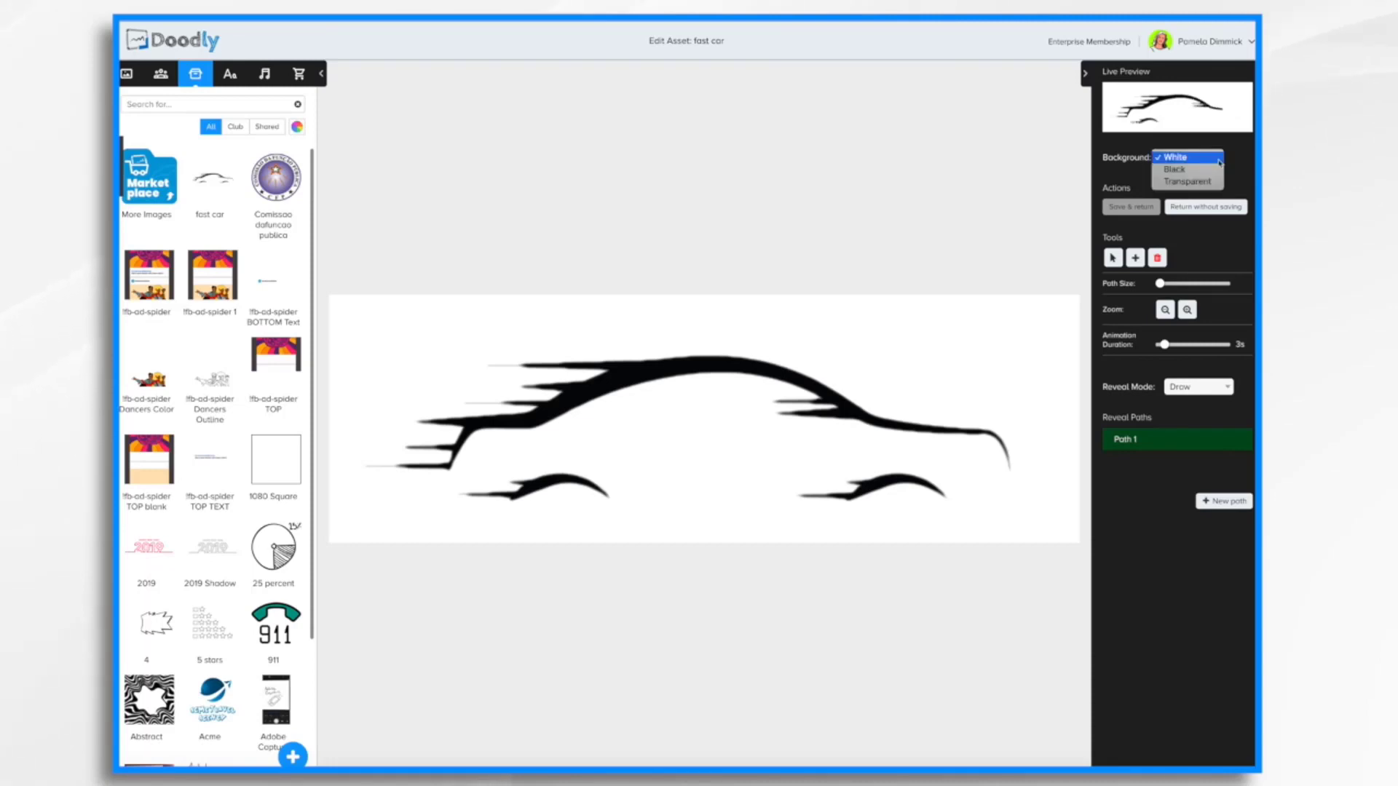
click(1190, 172)
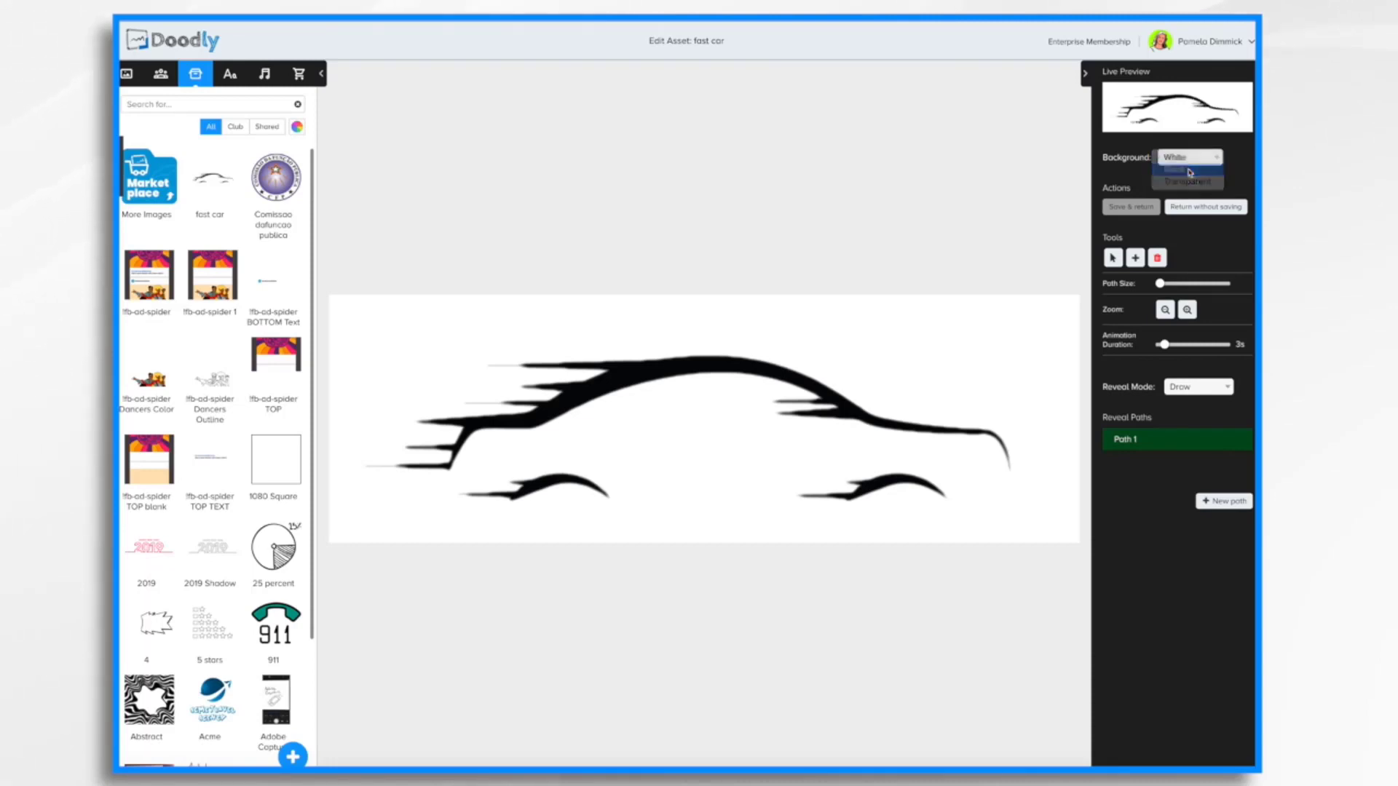
click(1209, 159)
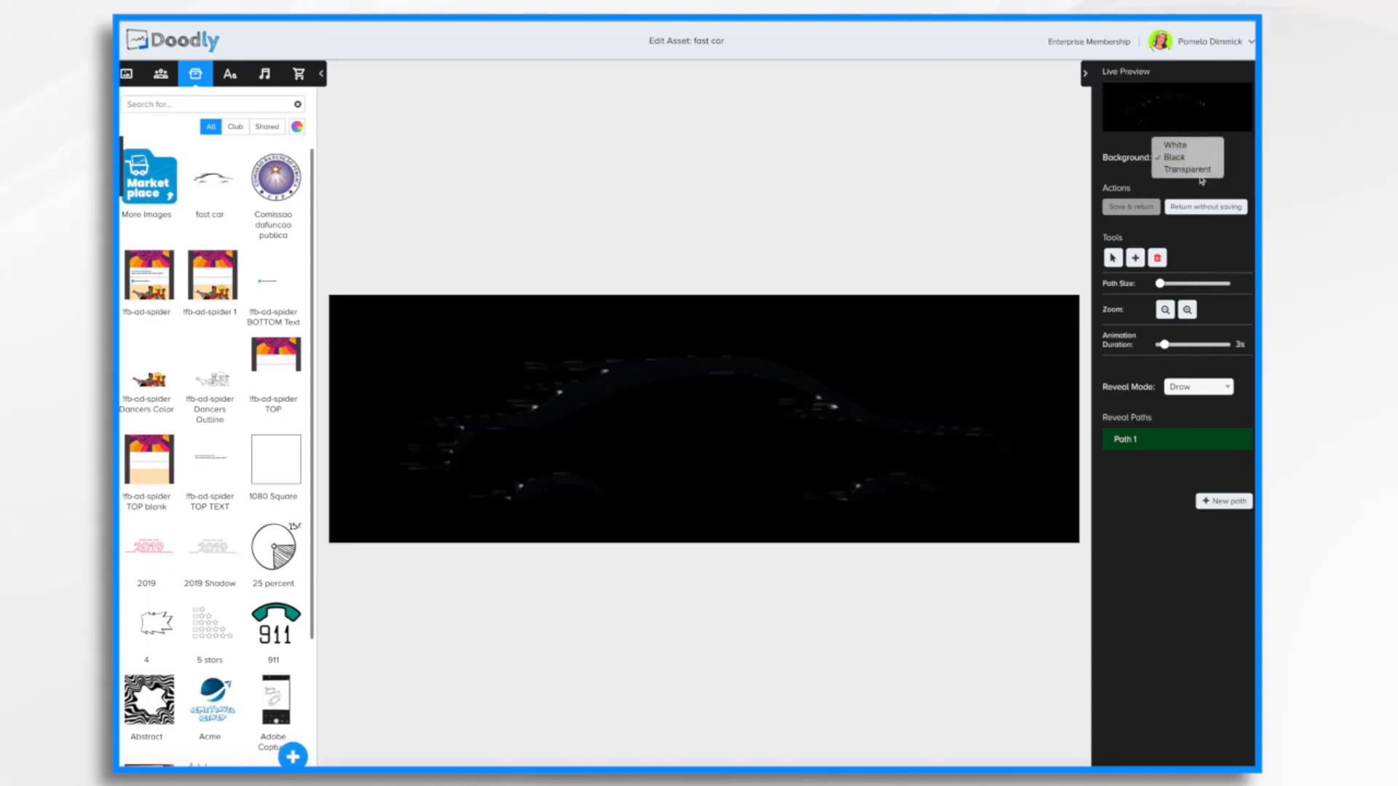
click(1201, 171)
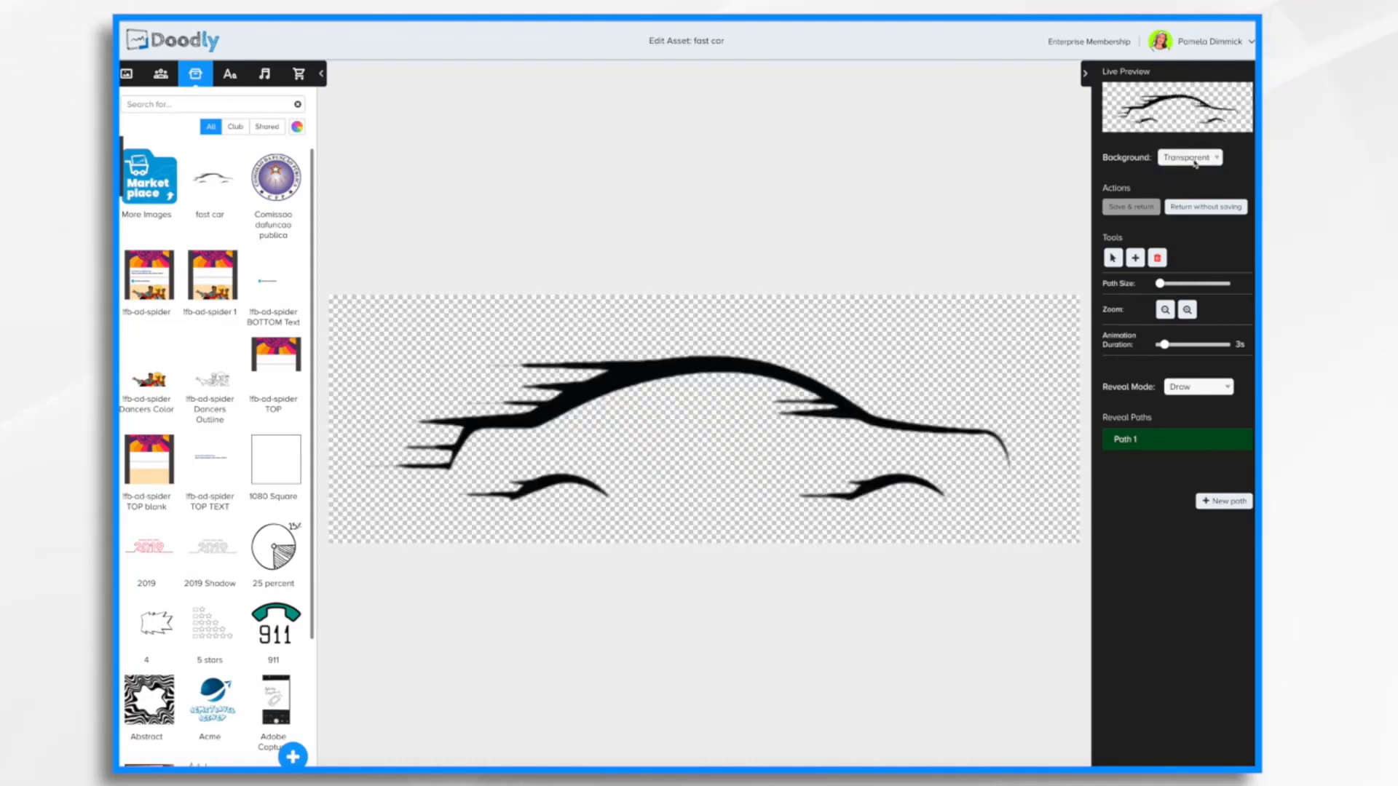
click(1197, 160)
click(1181, 134)
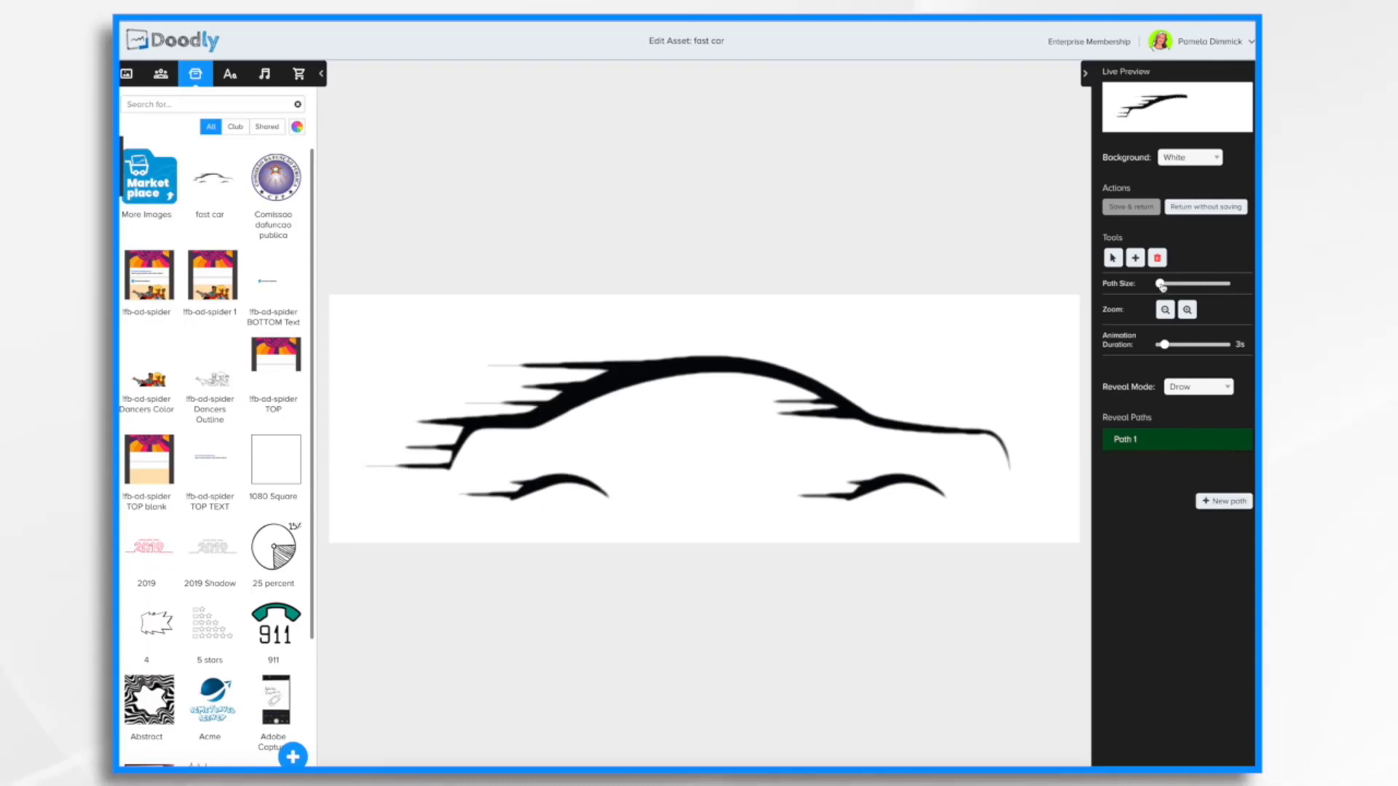
Step: Examine the path size, zoom and reveal mode options for the fast car asset
mouse_move(1162, 286)
mouse_down()
mouse_move(1179, 284)
mouse_move(1156, 287)
mouse_up()
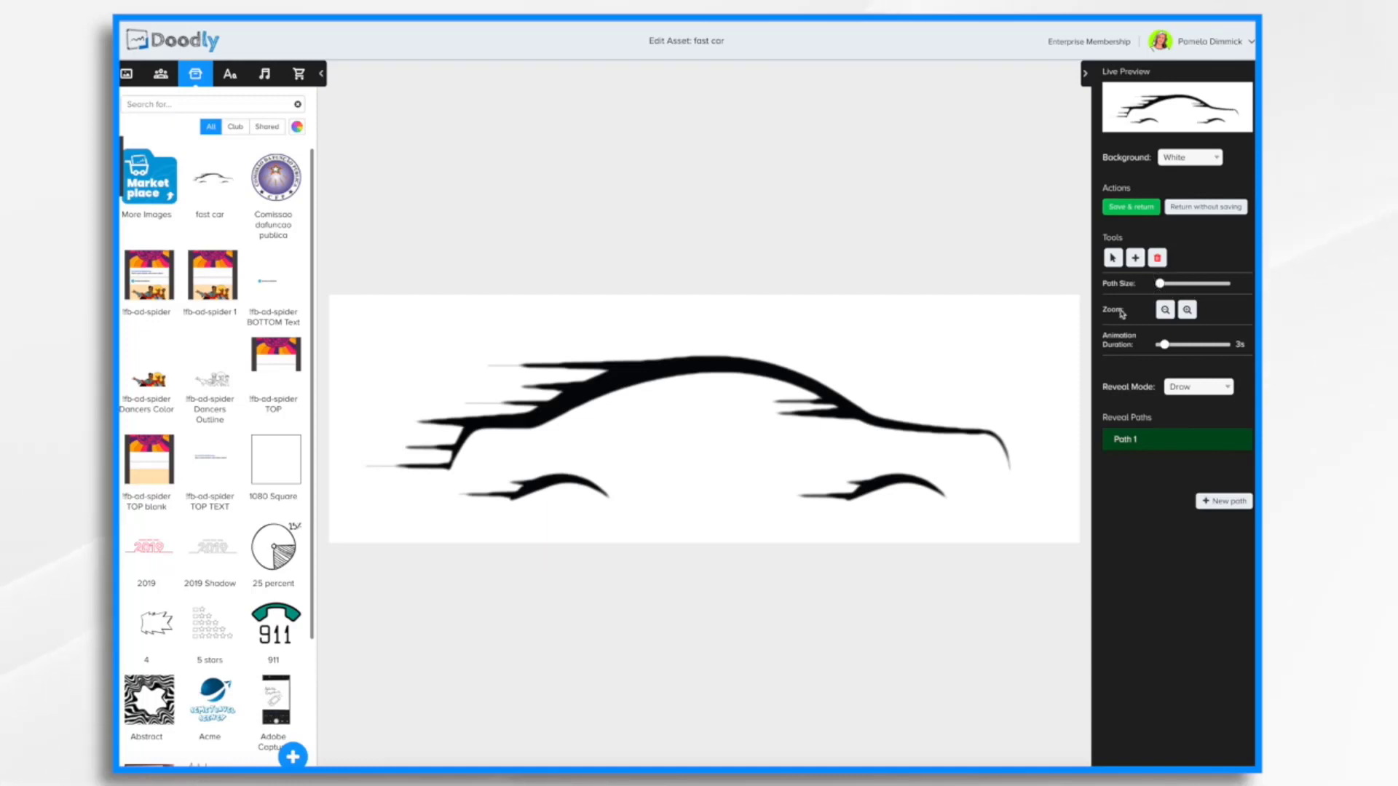
click(1188, 310)
click(1188, 311)
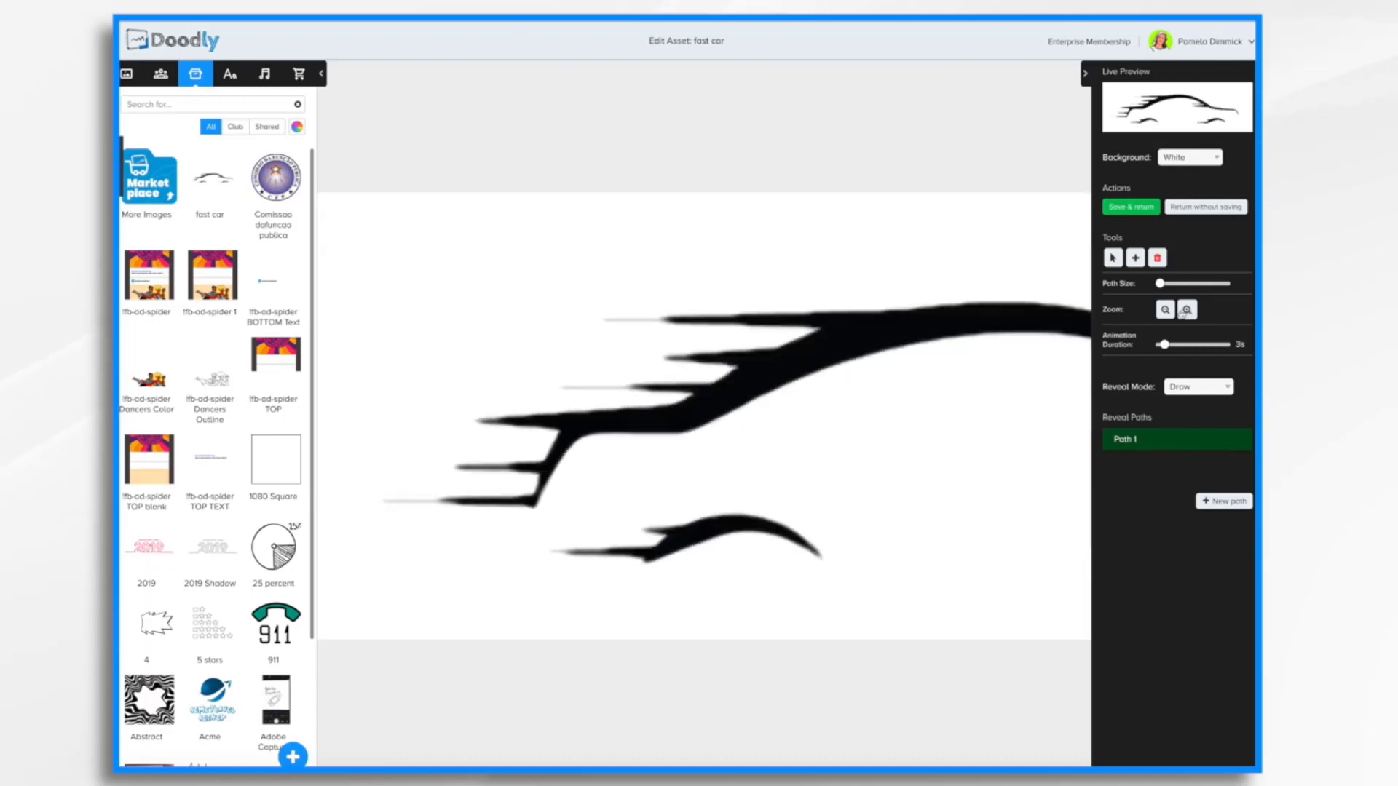
click(1165, 311)
click(1164, 310)
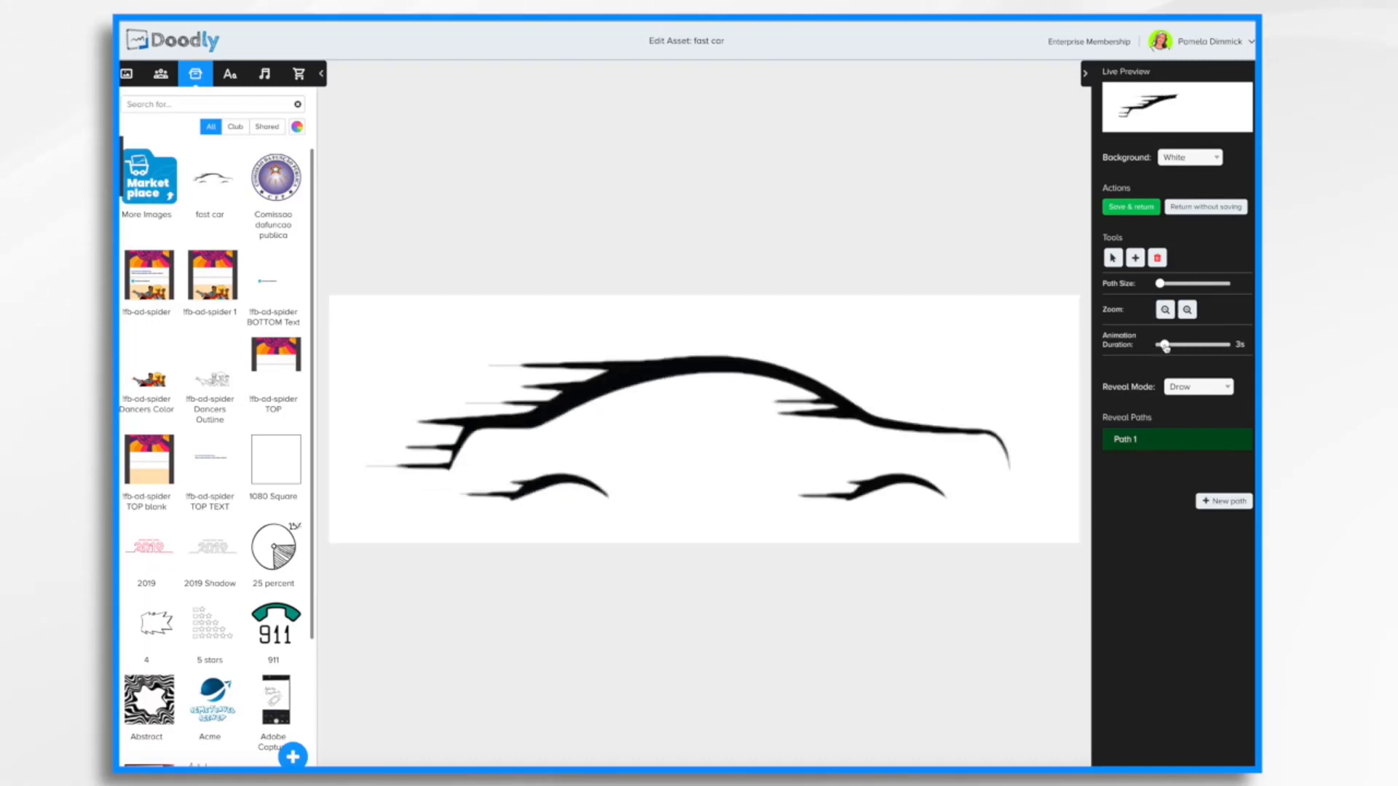
click(1227, 389)
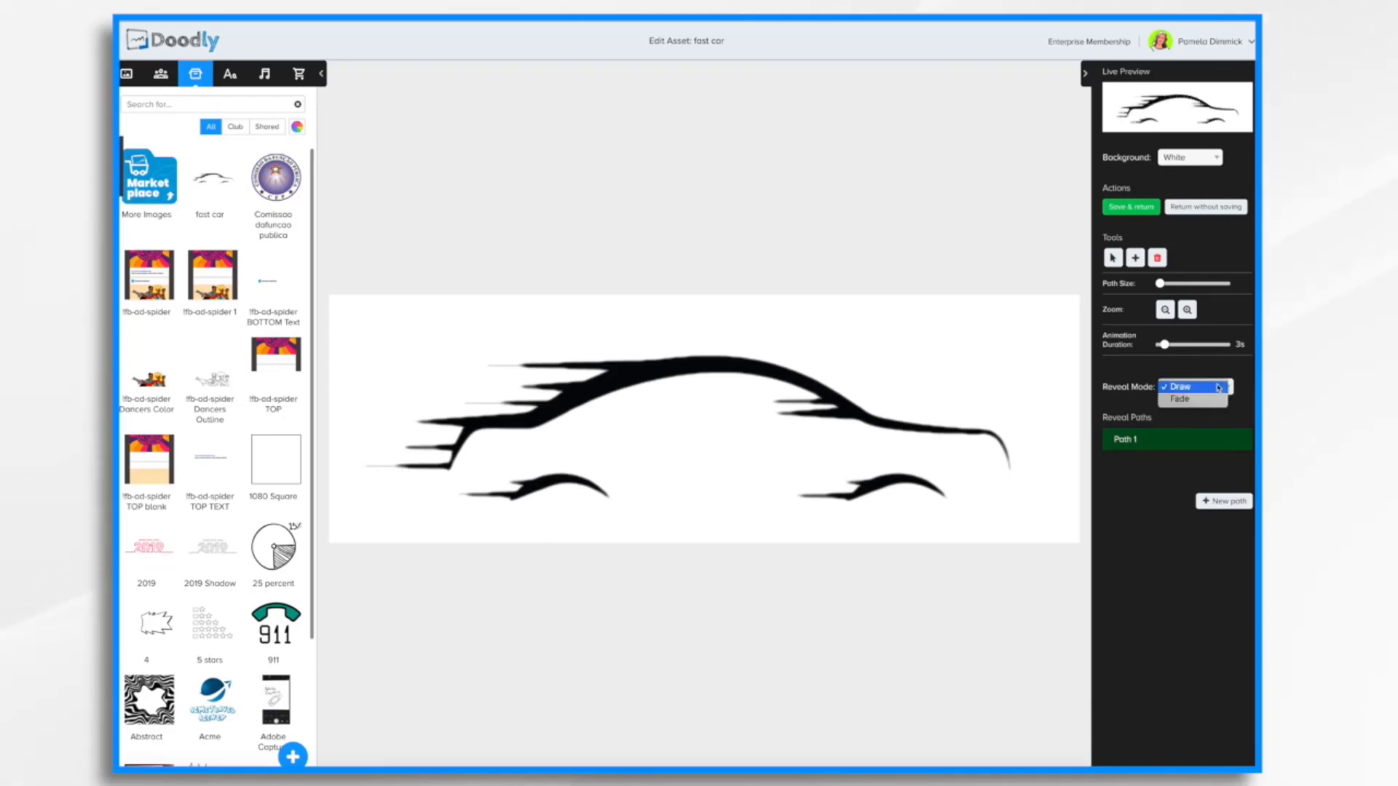
click(1240, 376)
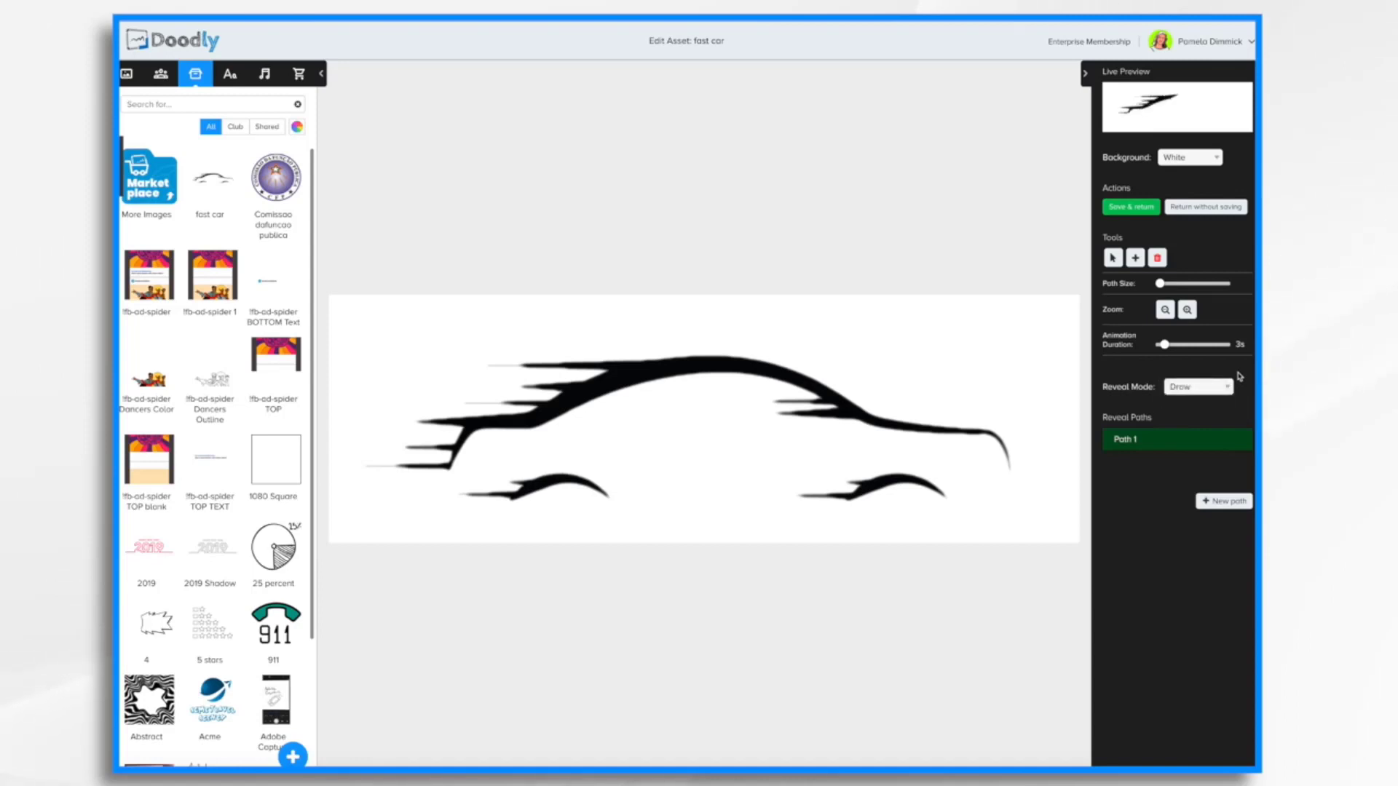
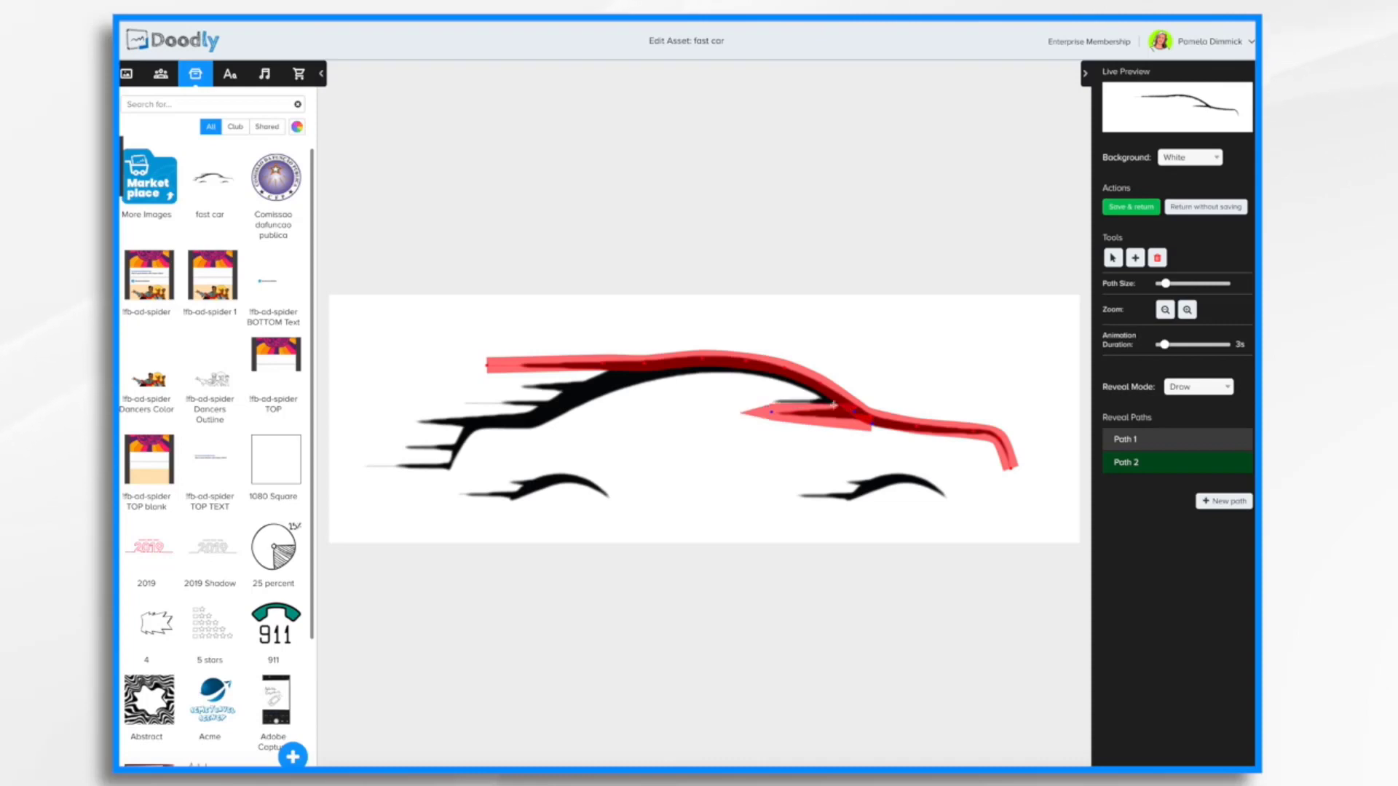
Step: Continue Path 2 over the car's side streaks and back along the underside of the roofline
click(773, 401)
click(829, 401)
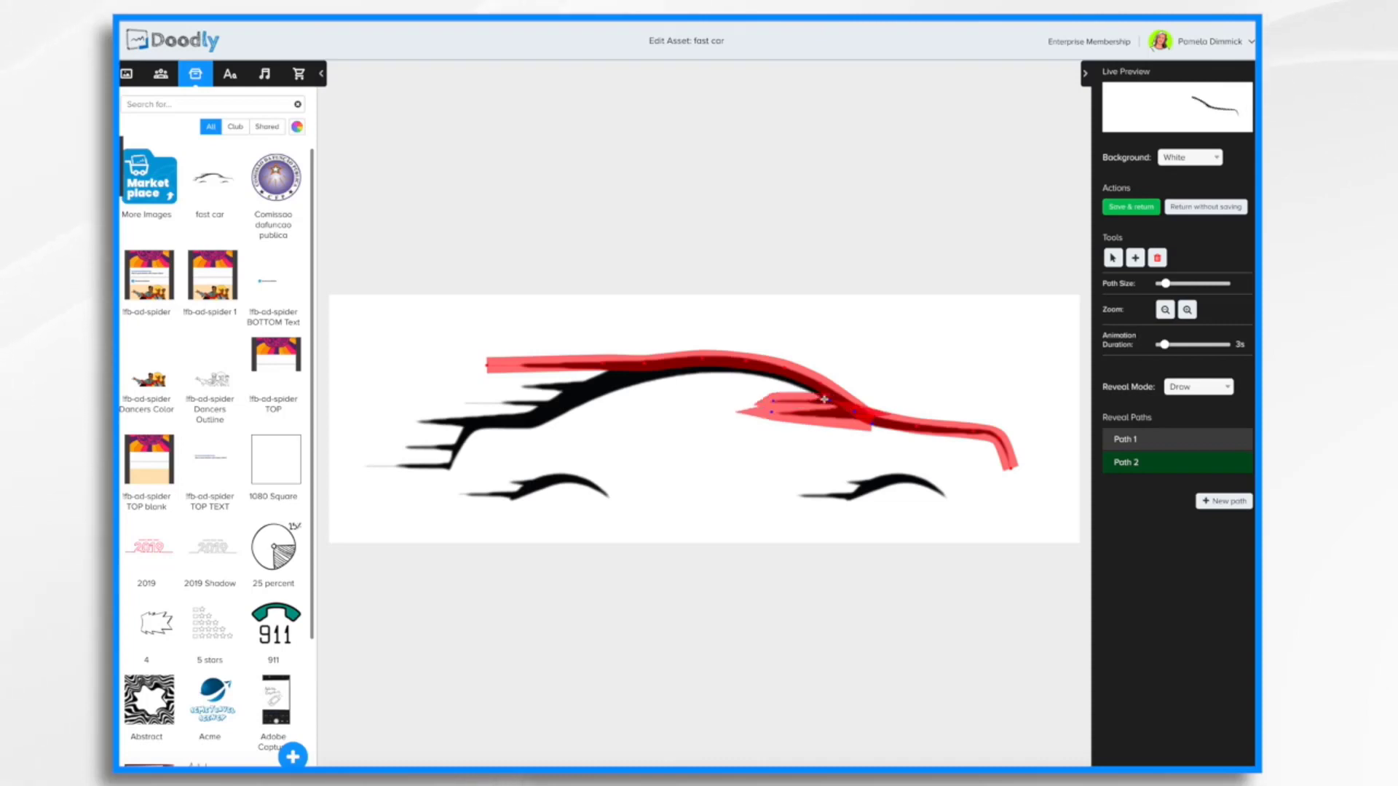
click(788, 380)
click(721, 368)
click(647, 371)
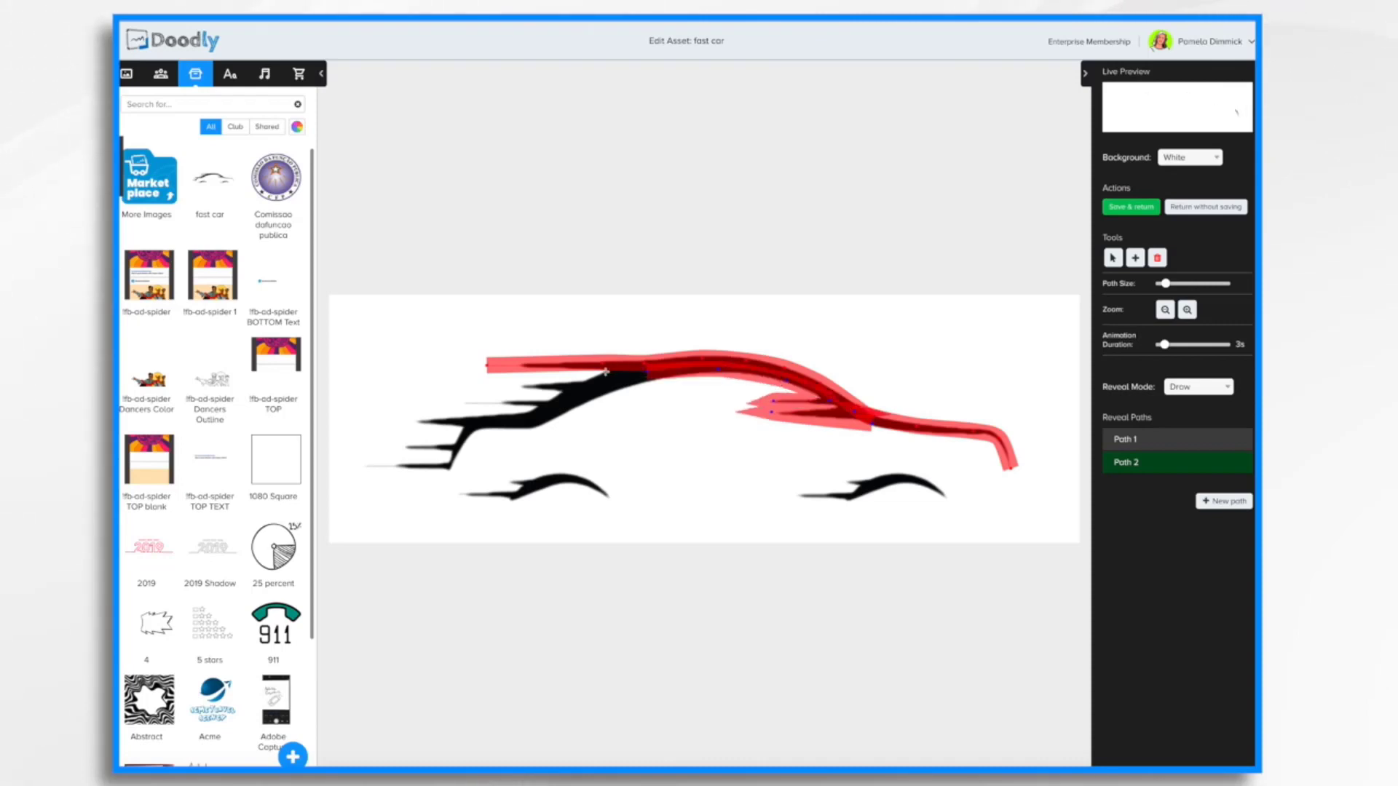
Step: Extend Path 2 down the sloping rear section of the car's roof, adjusting the points to cover the black line
click(605, 372)
click(574, 384)
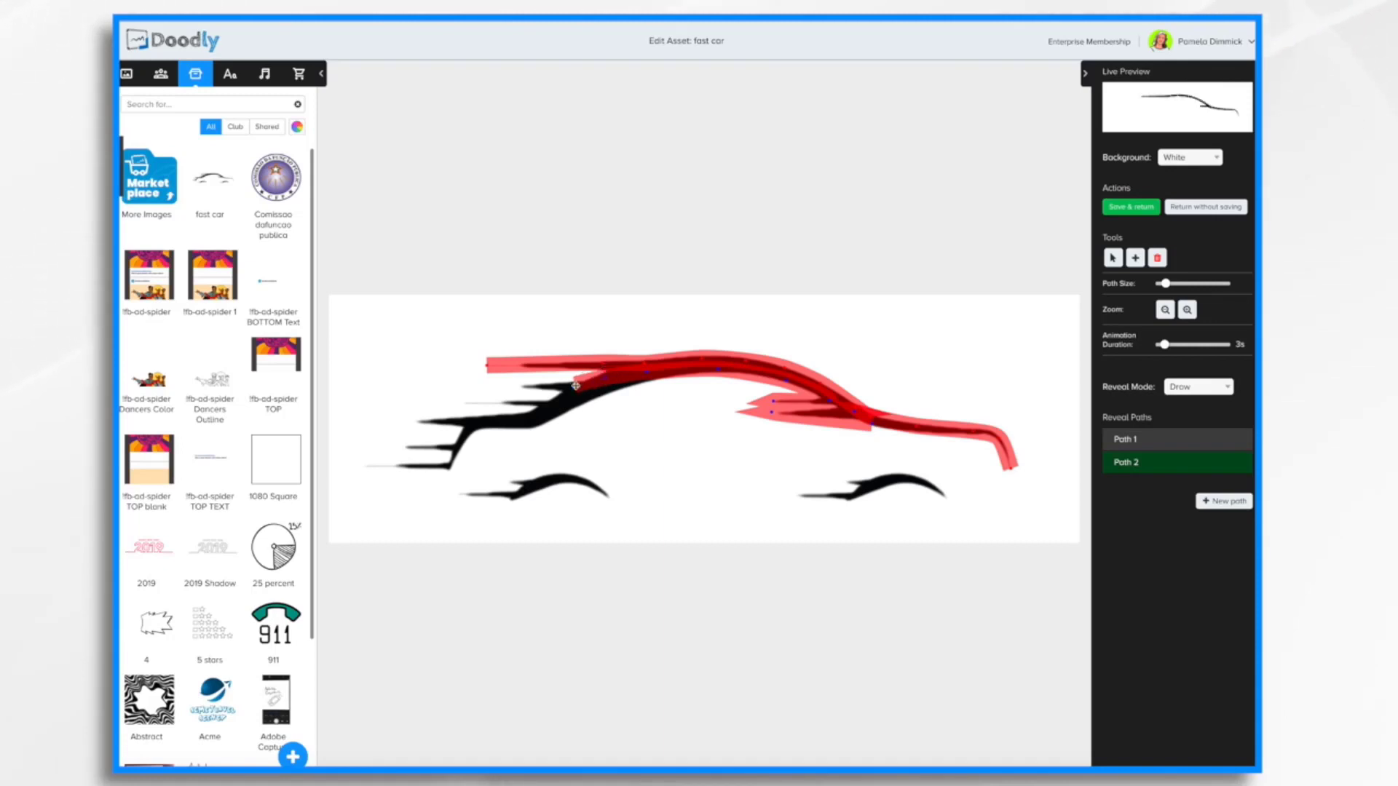
drag(575, 386, 574, 397)
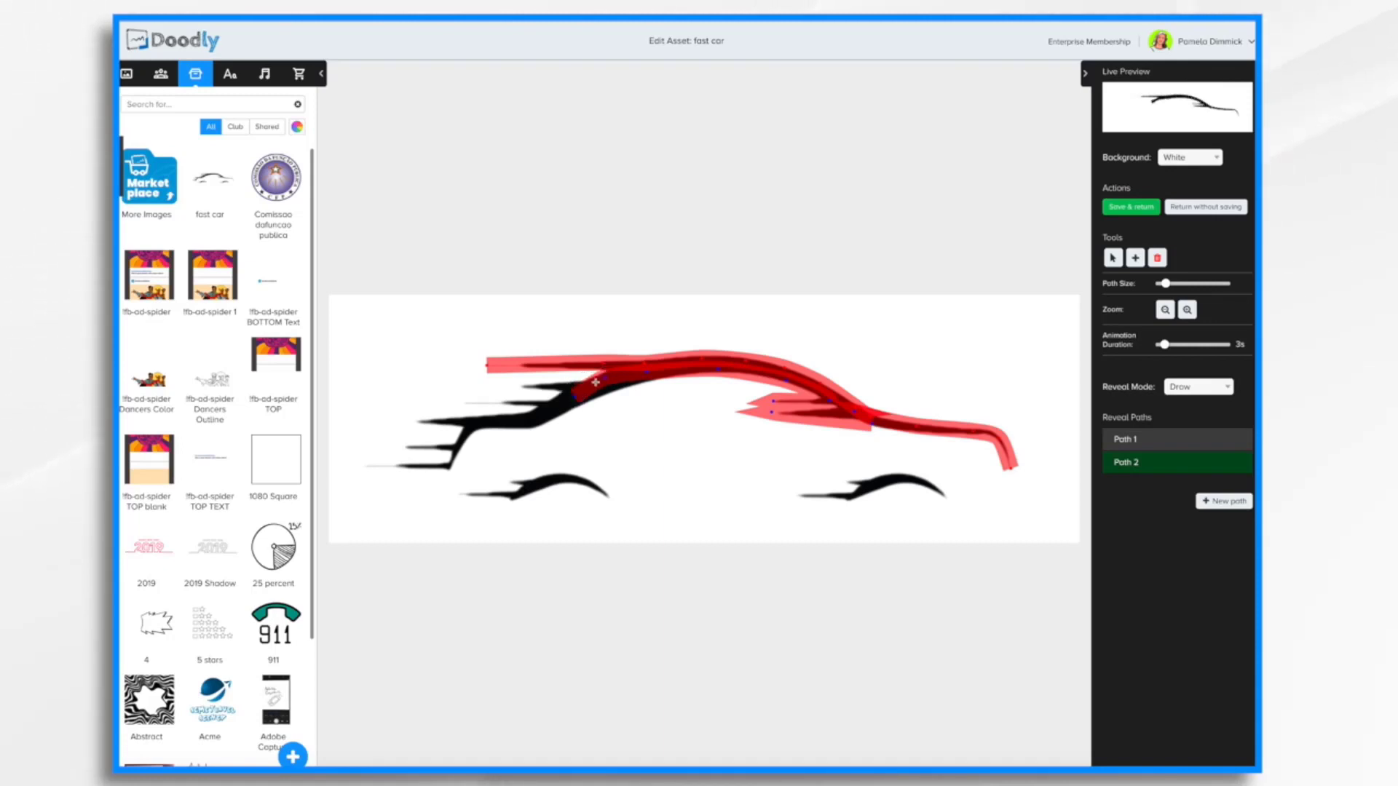
click(542, 412)
click(526, 421)
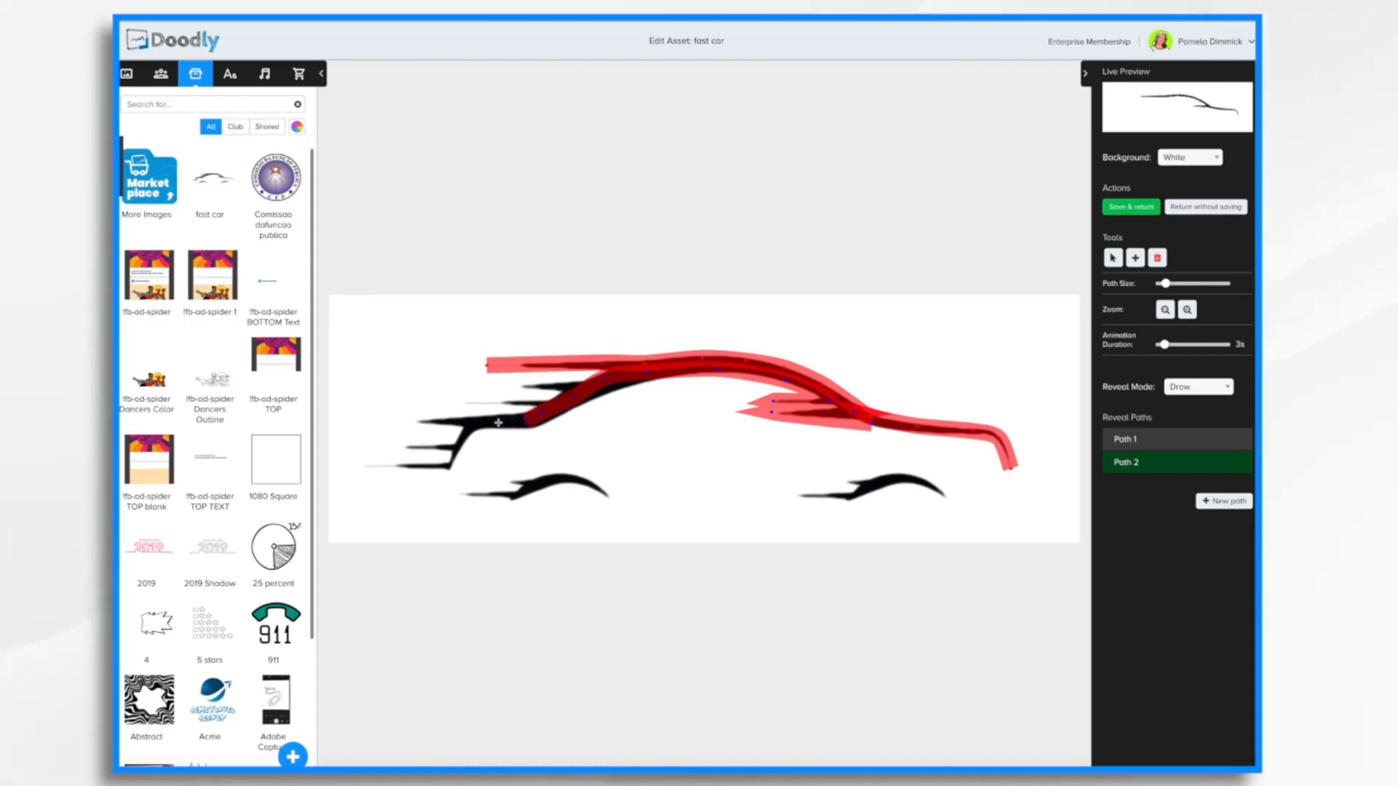
Step: Finish Path 2 down the car's rear edge, adjust its corner points and undo the stray extra point
click(473, 420)
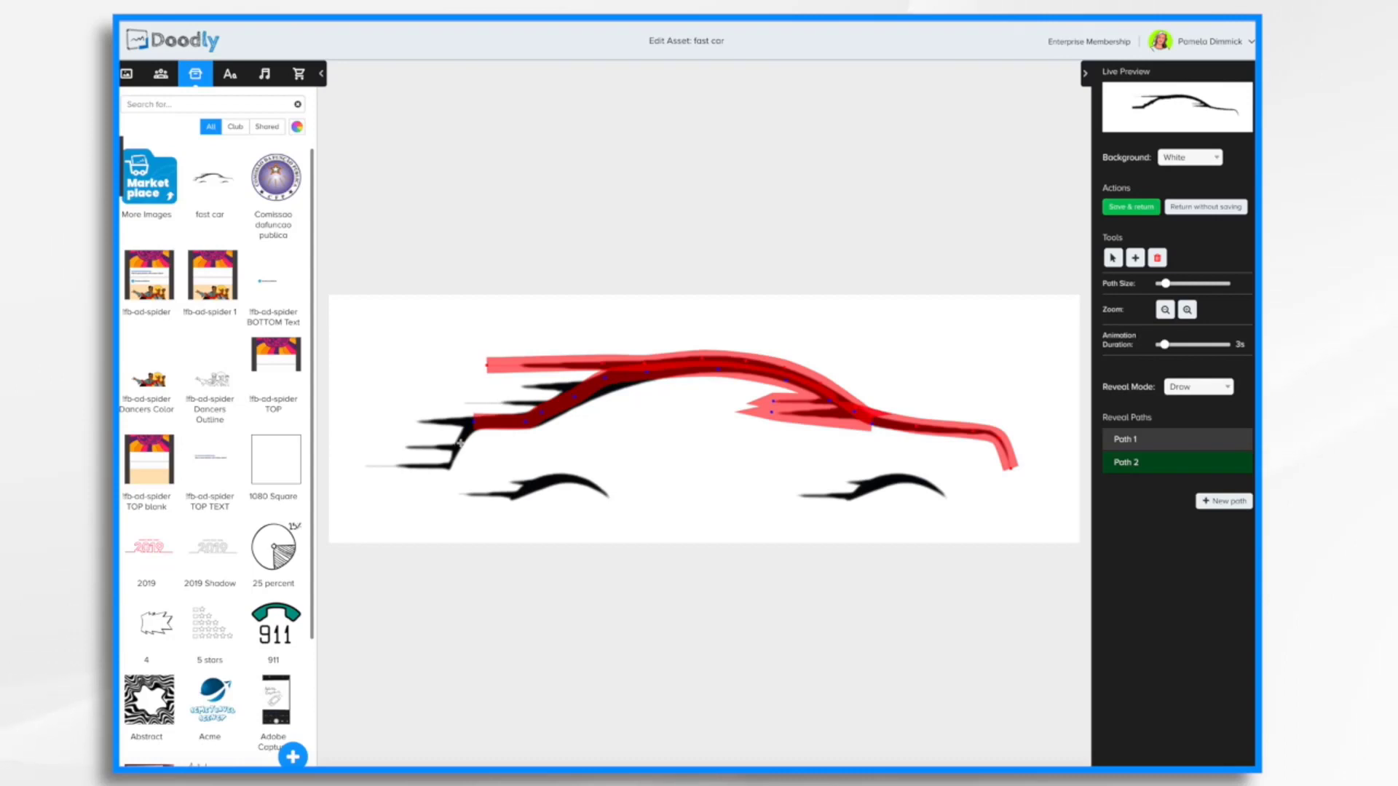
click(464, 433)
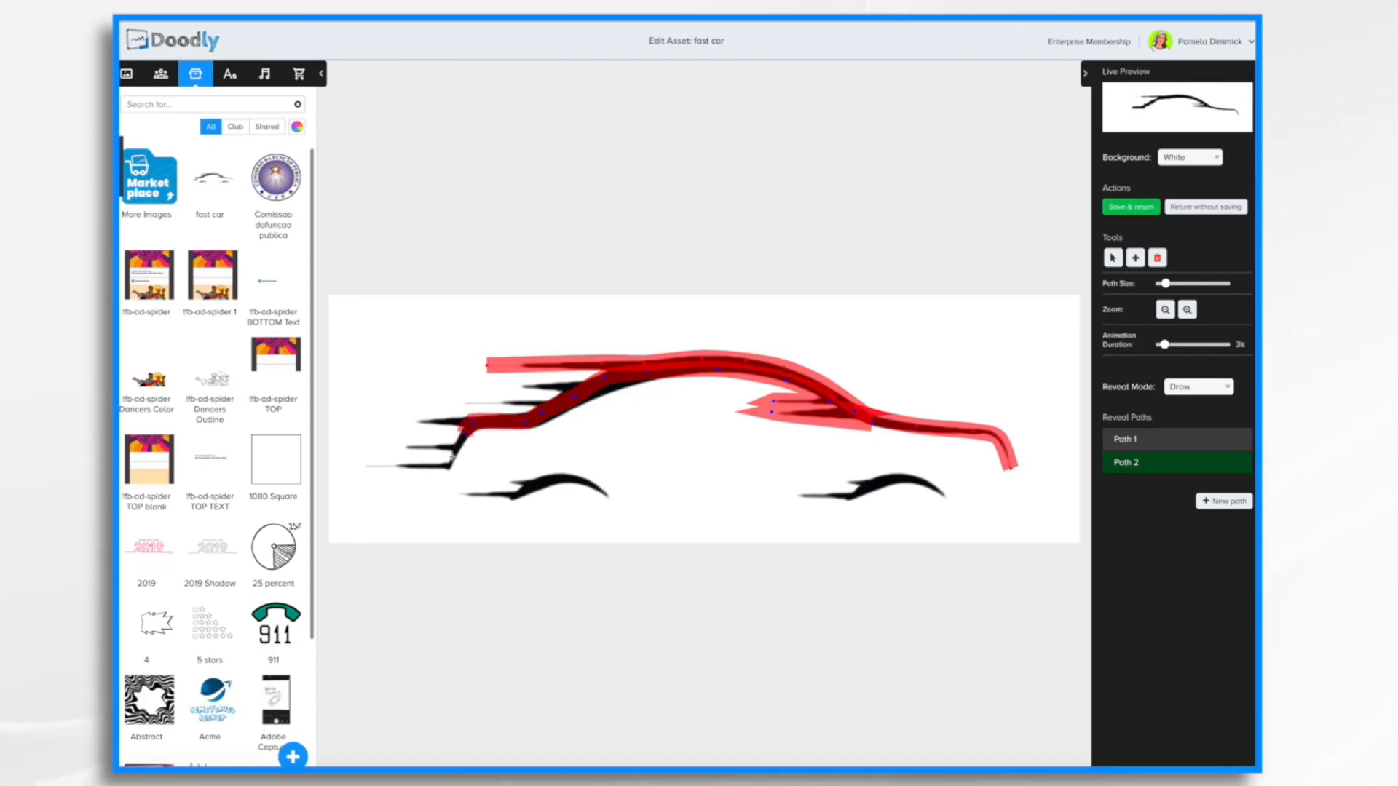
click(449, 466)
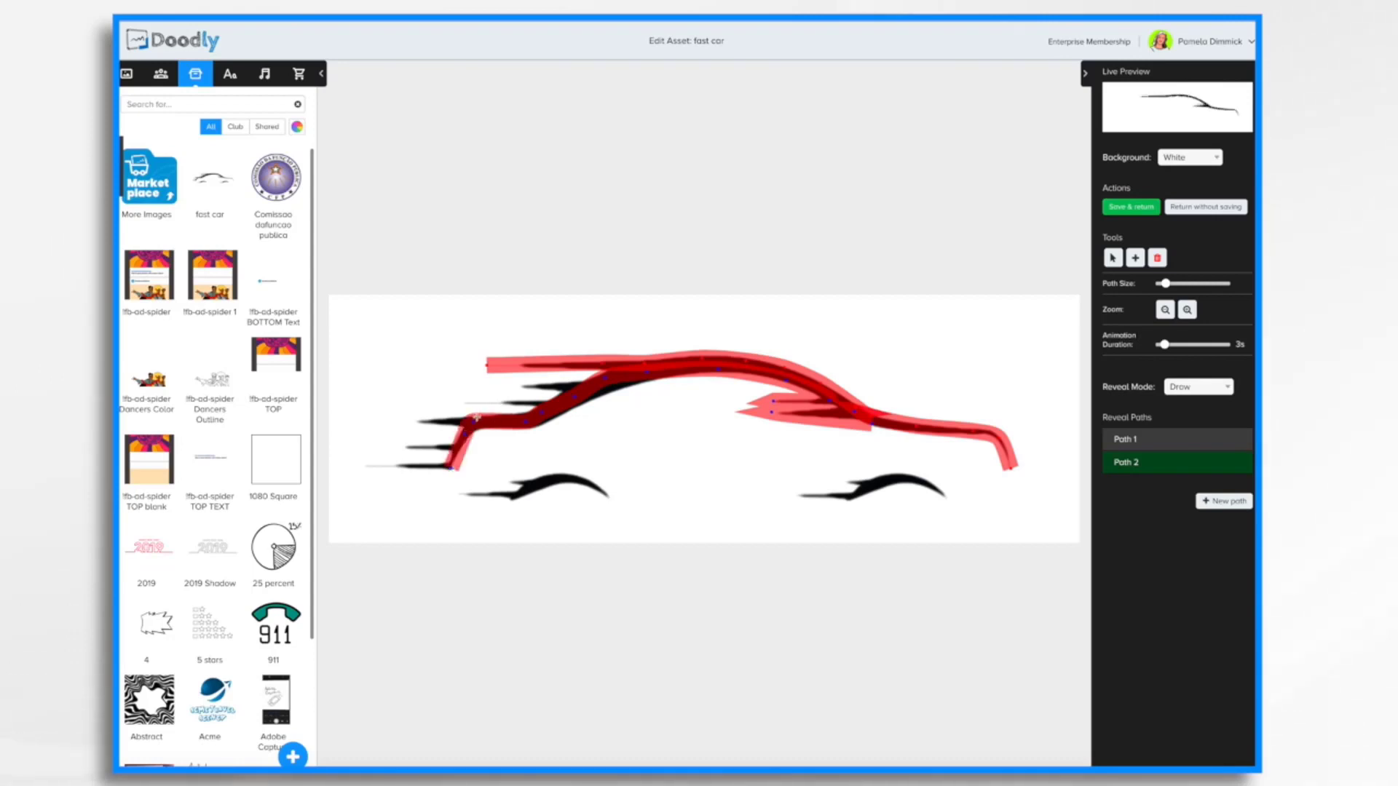
drag(473, 422, 476, 425)
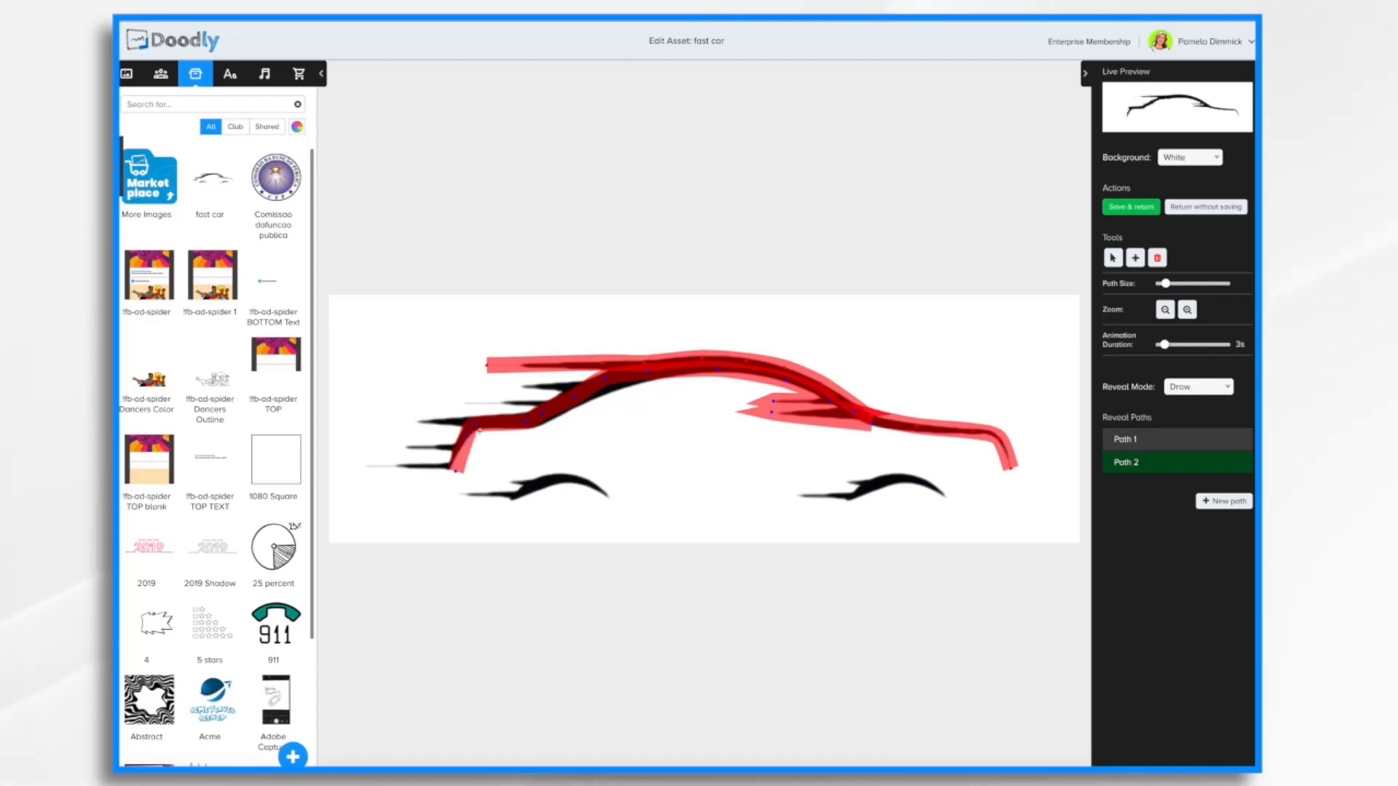
click(576, 398)
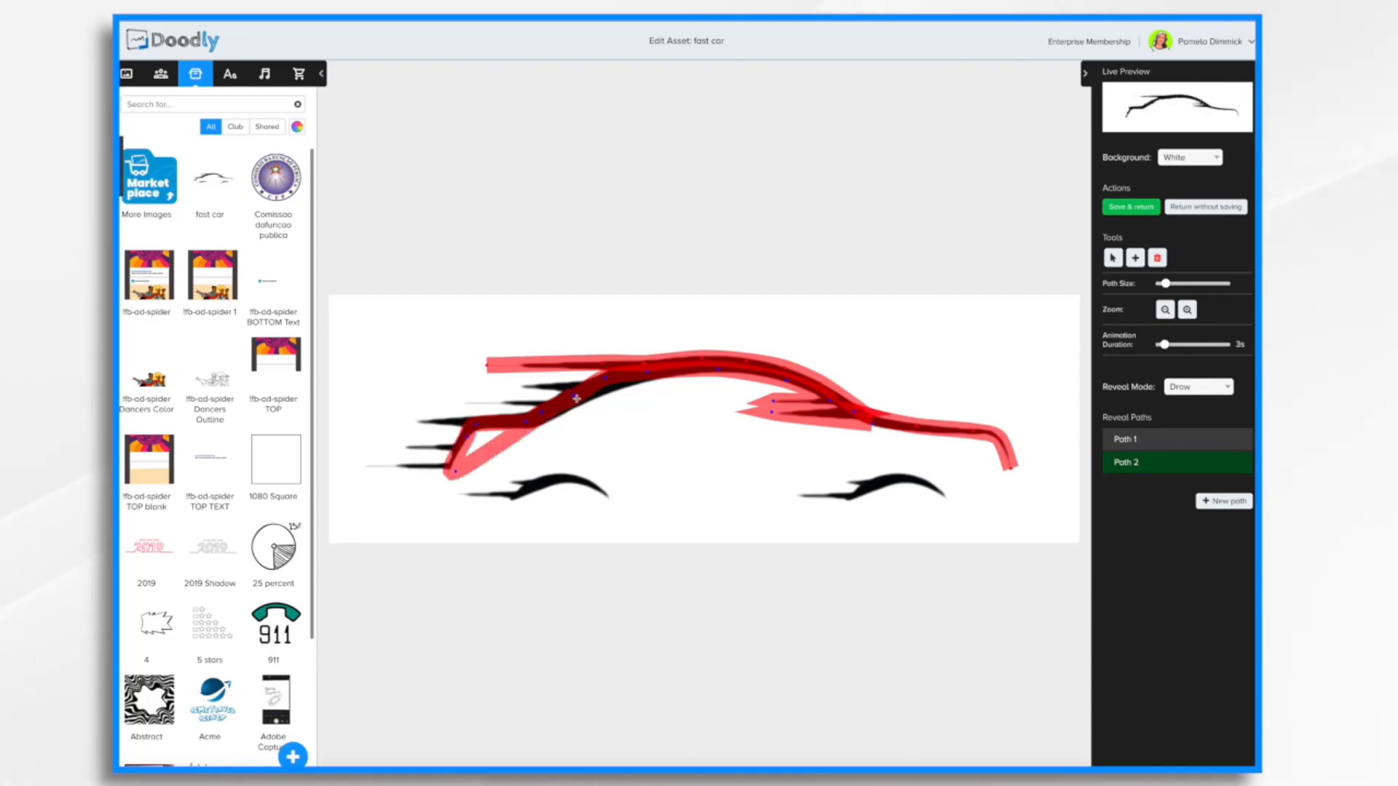
key(ctrl+z)
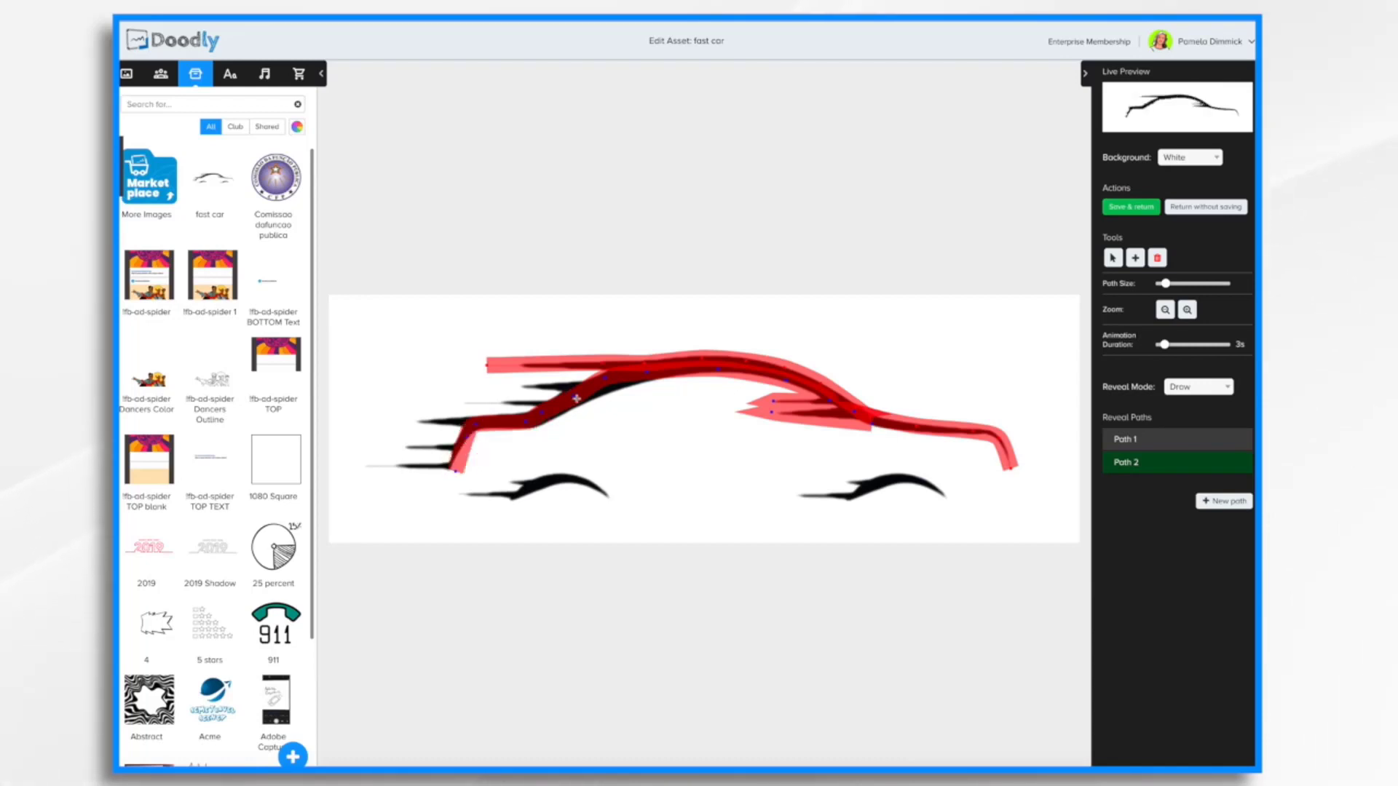
Step: Add a third reveal path along the uncovered lower edge of the car's rear roof slope
click(1233, 504)
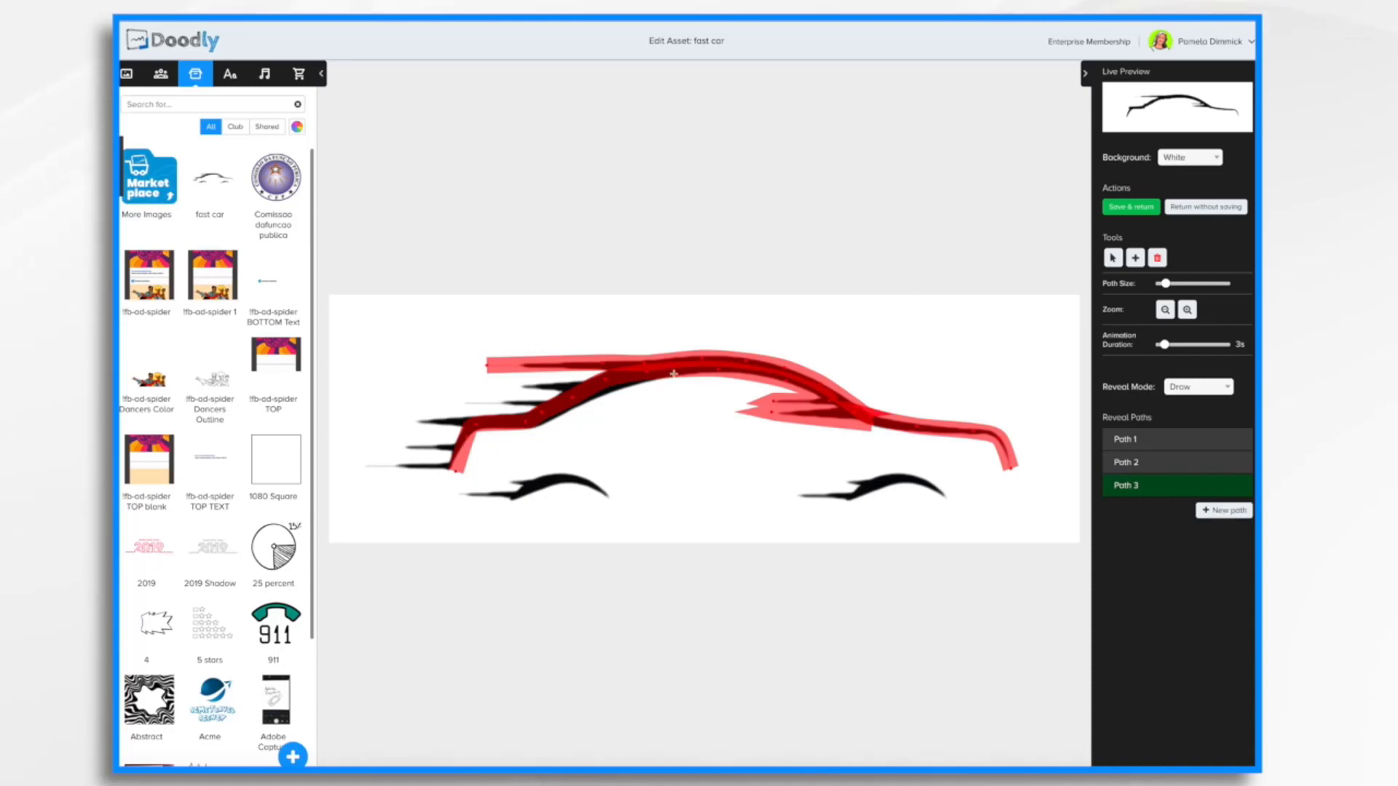
click(605, 393)
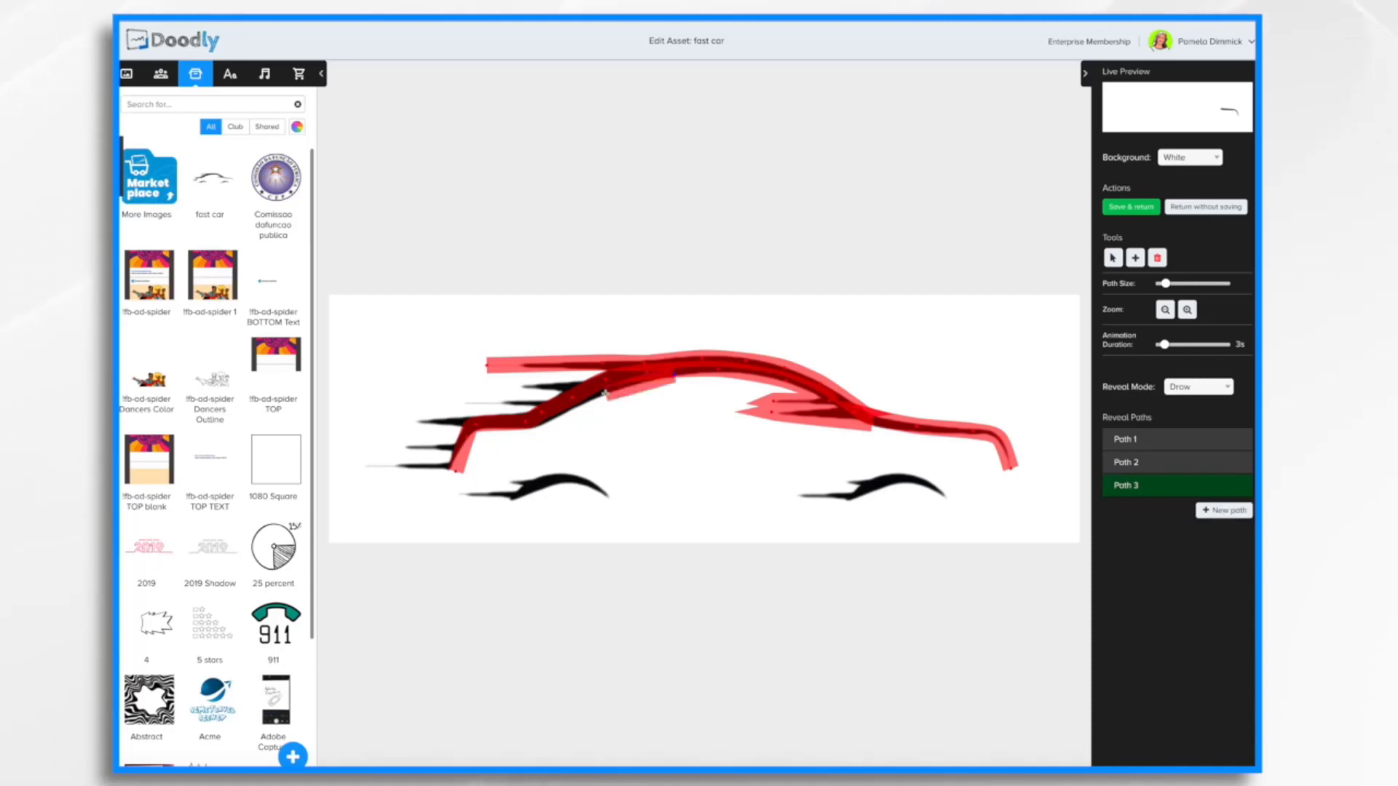
click(532, 432)
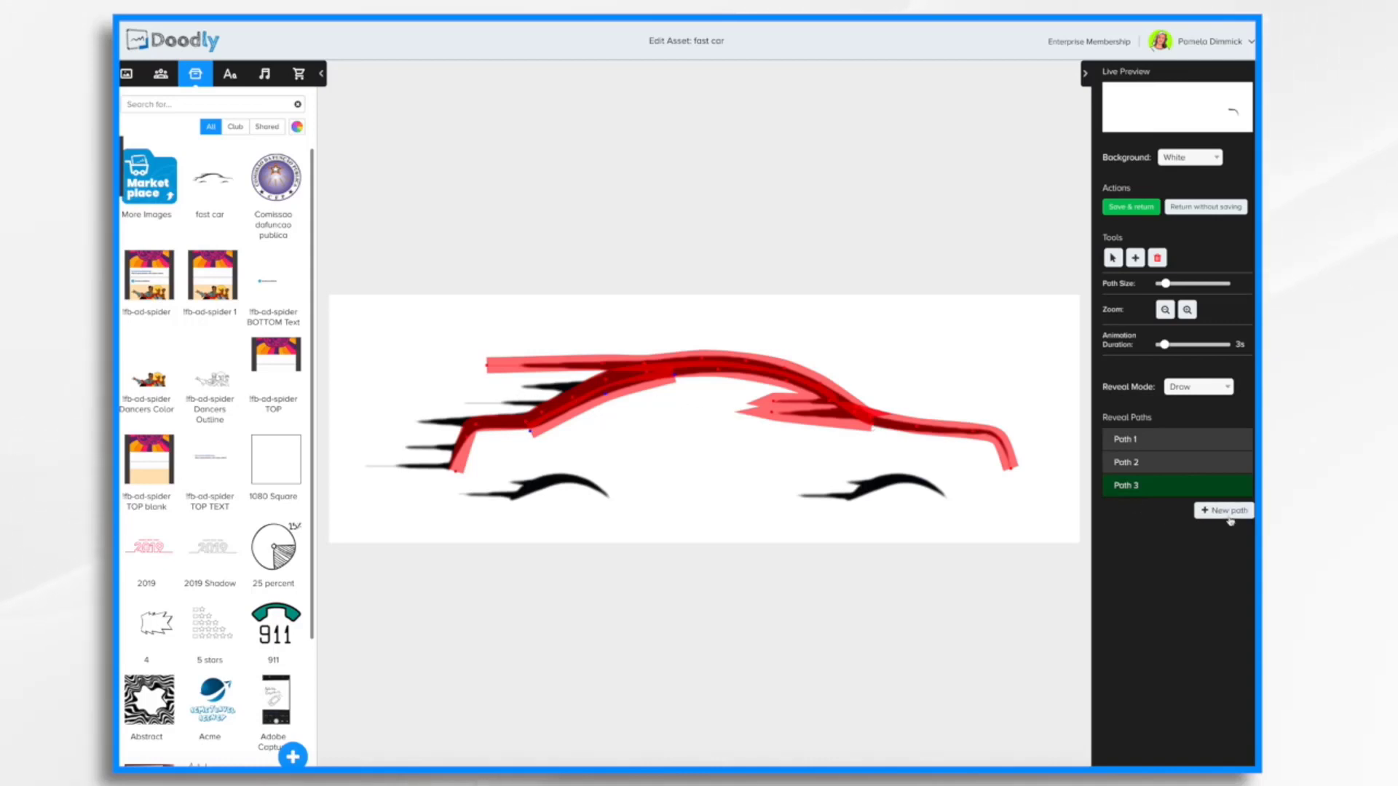
Step: Add a fourth reveal path that zigzags over all the speed streaks at the rear of the car
click(1228, 513)
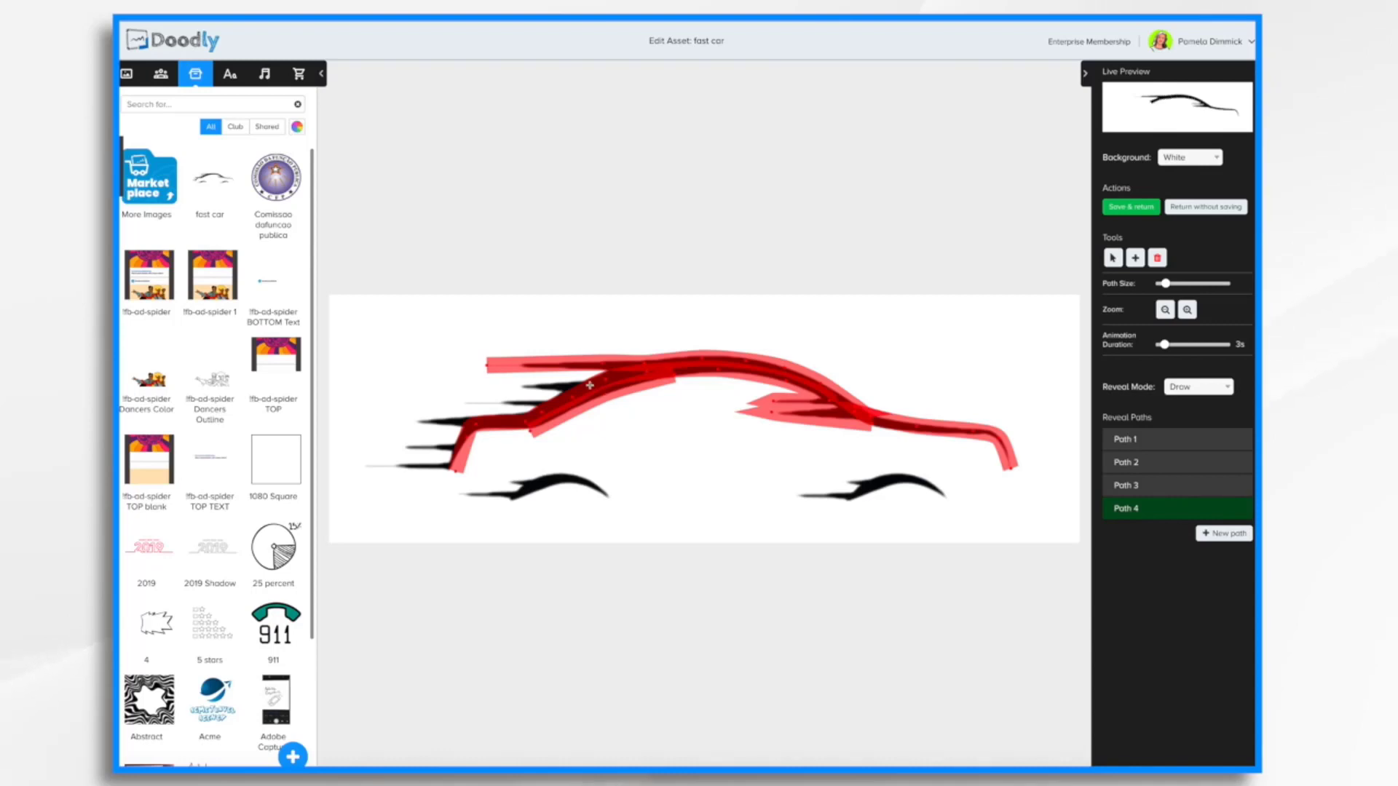
drag(505, 385, 561, 393)
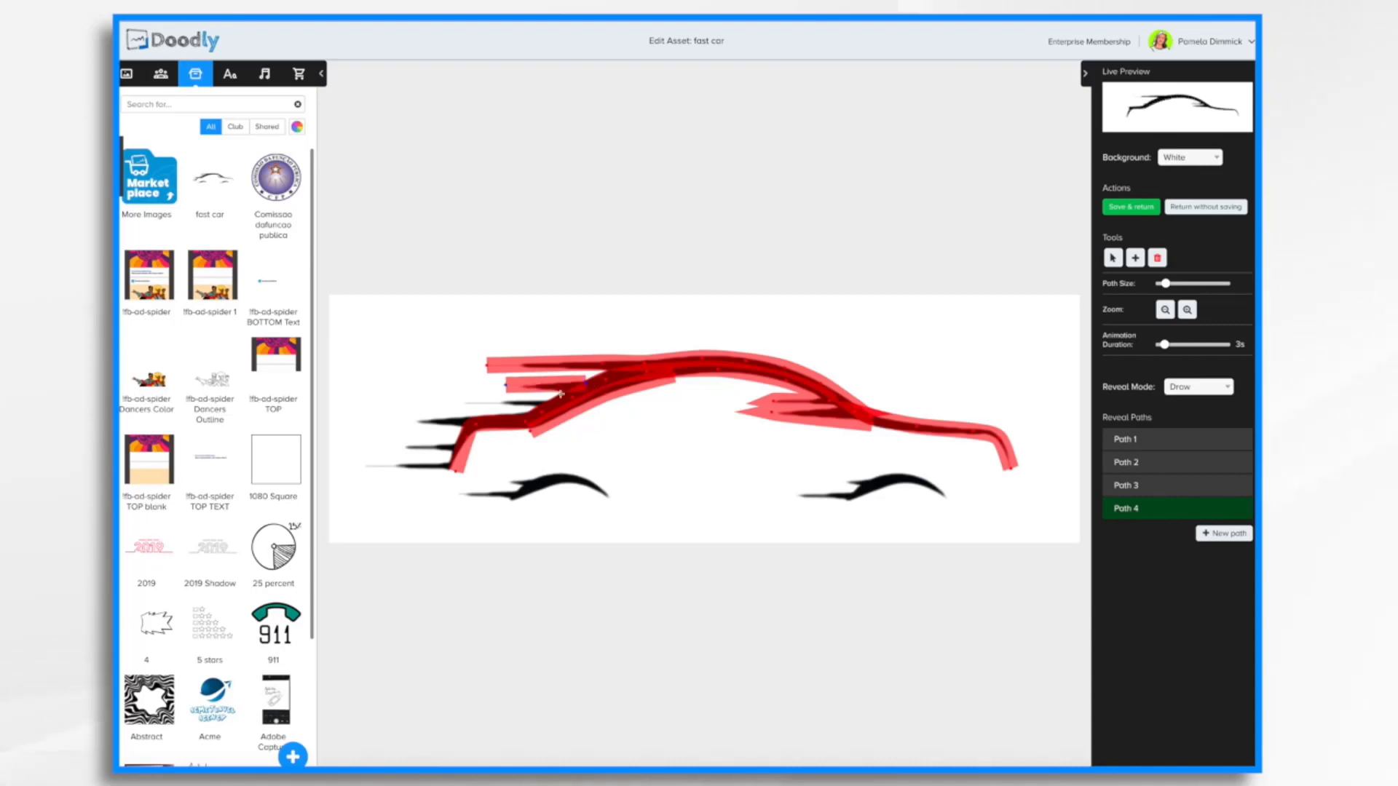
click(570, 397)
click(459, 405)
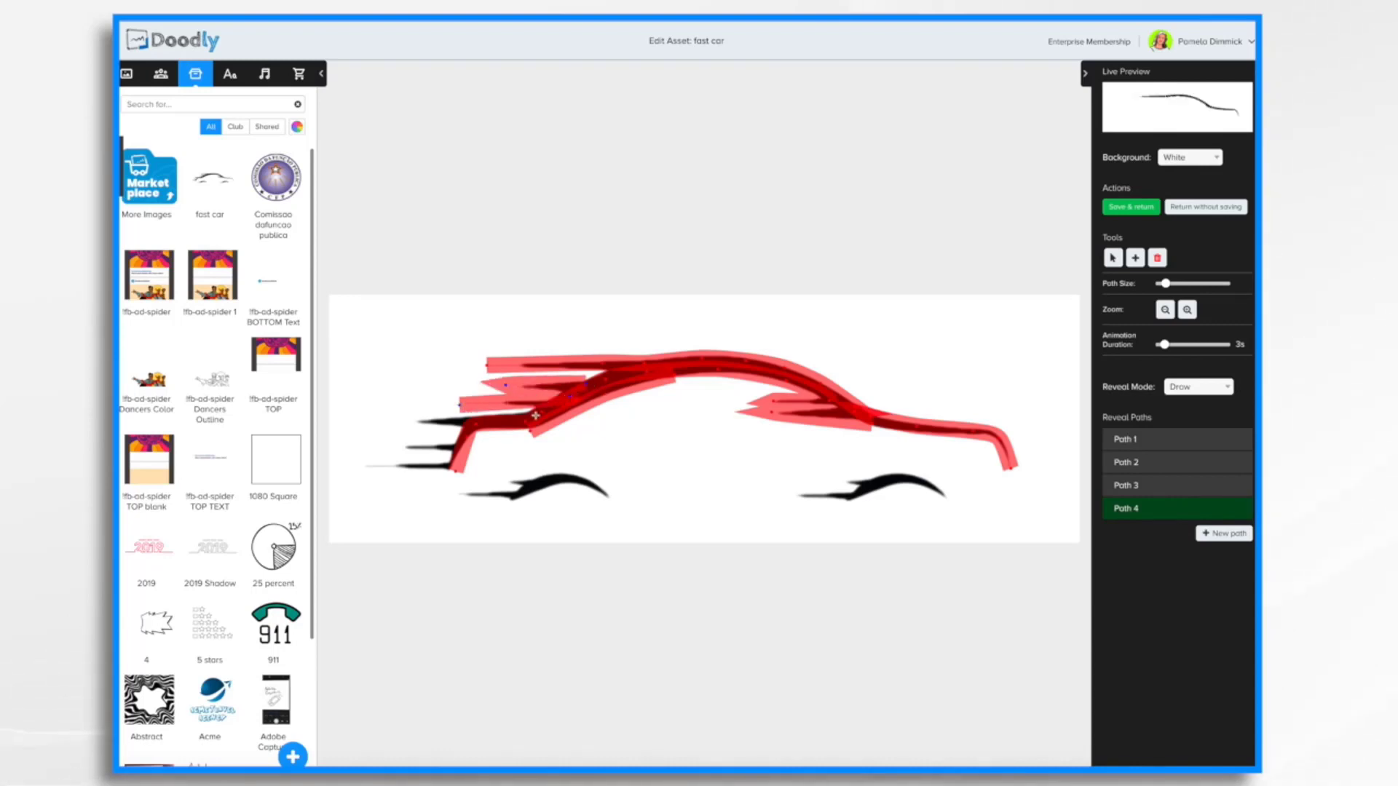
click(538, 416)
click(413, 421)
click(462, 442)
click(400, 447)
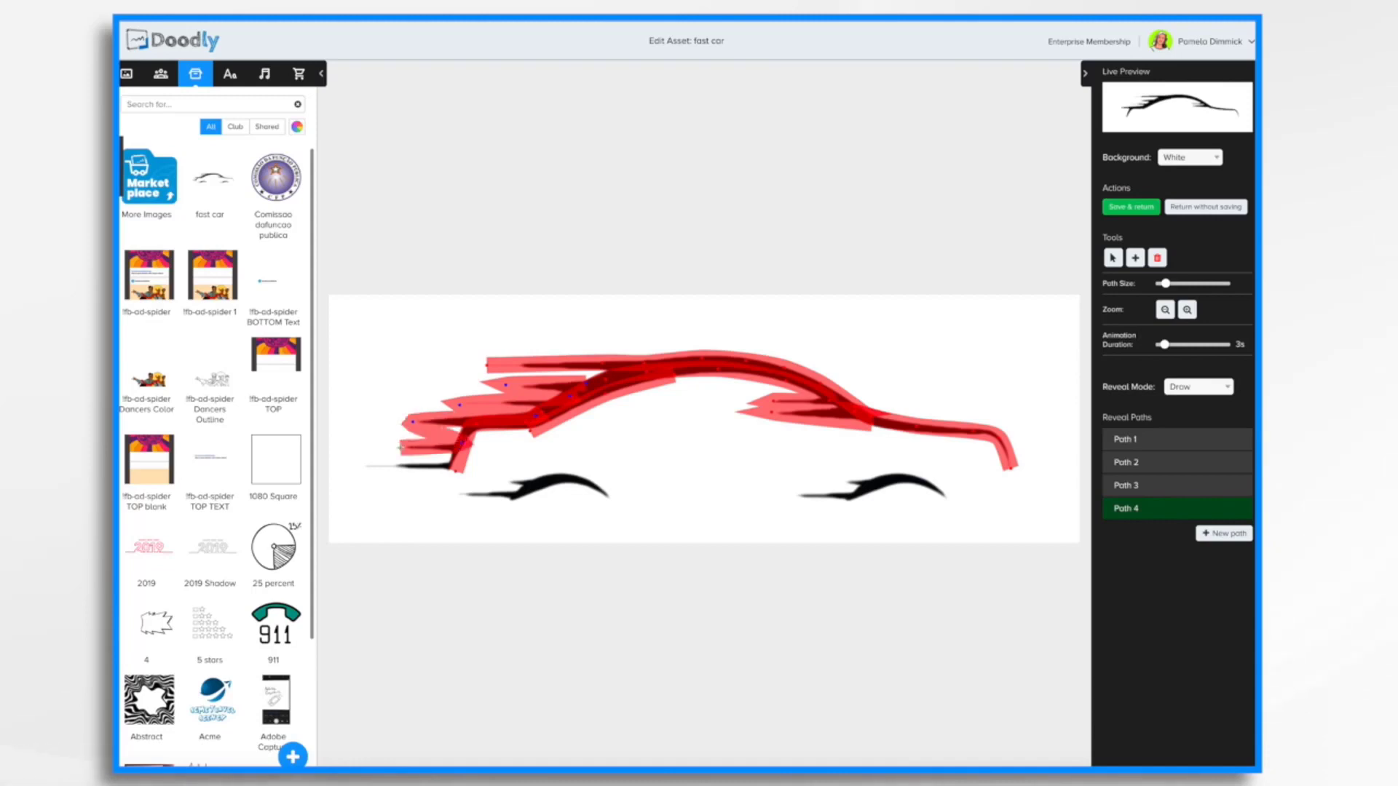
click(451, 466)
click(357, 467)
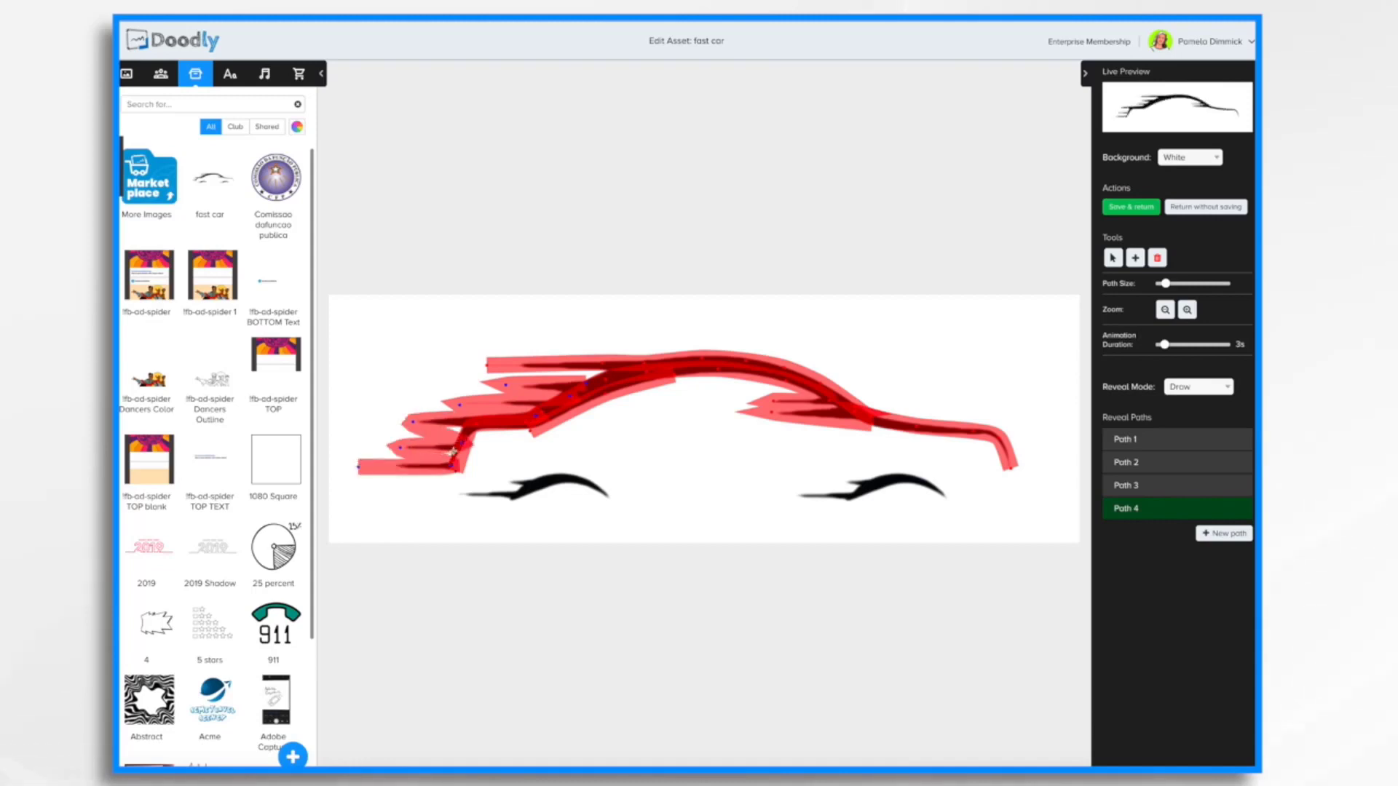
Step: Add a fifth reveal path over the front wheel arch and increase its path size
click(1224, 533)
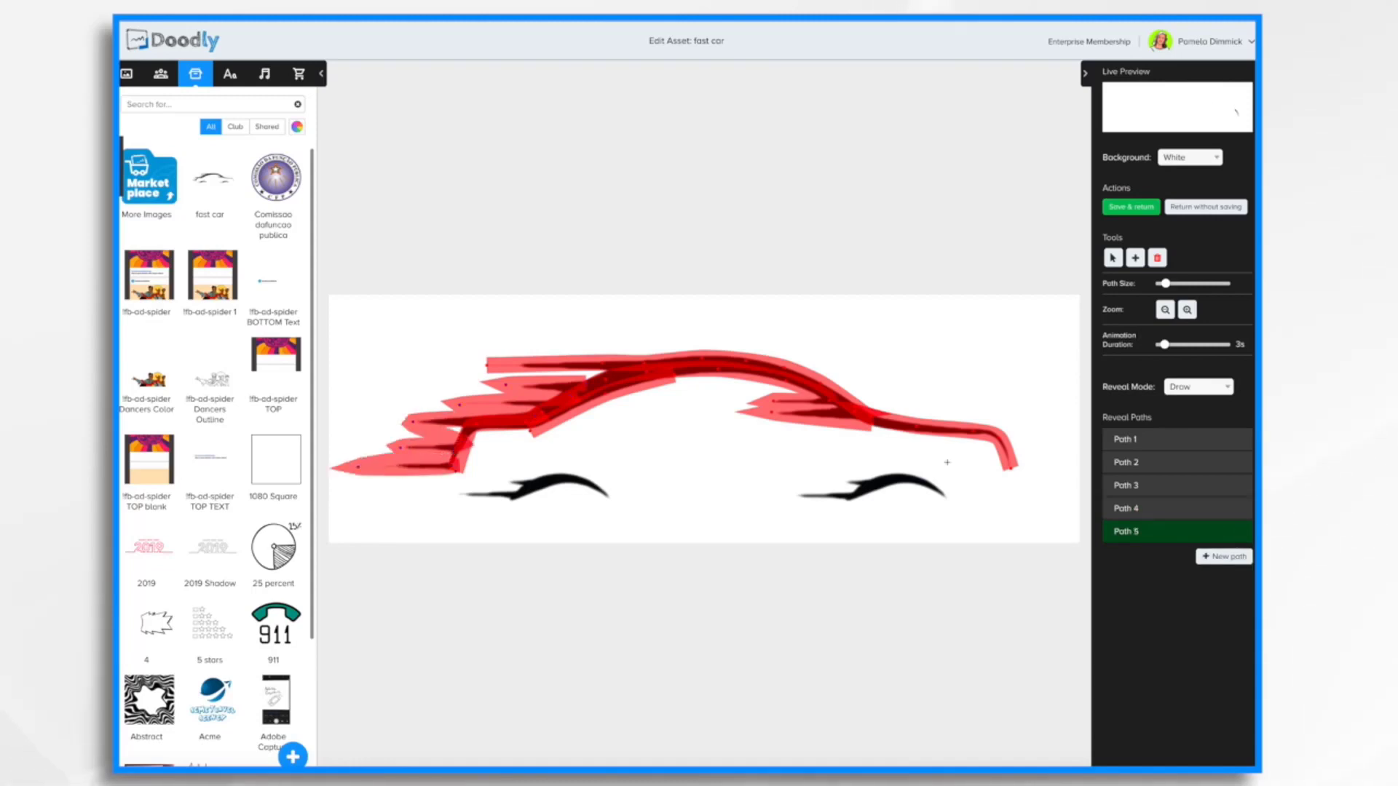
click(950, 502)
click(928, 484)
click(901, 480)
click(865, 490)
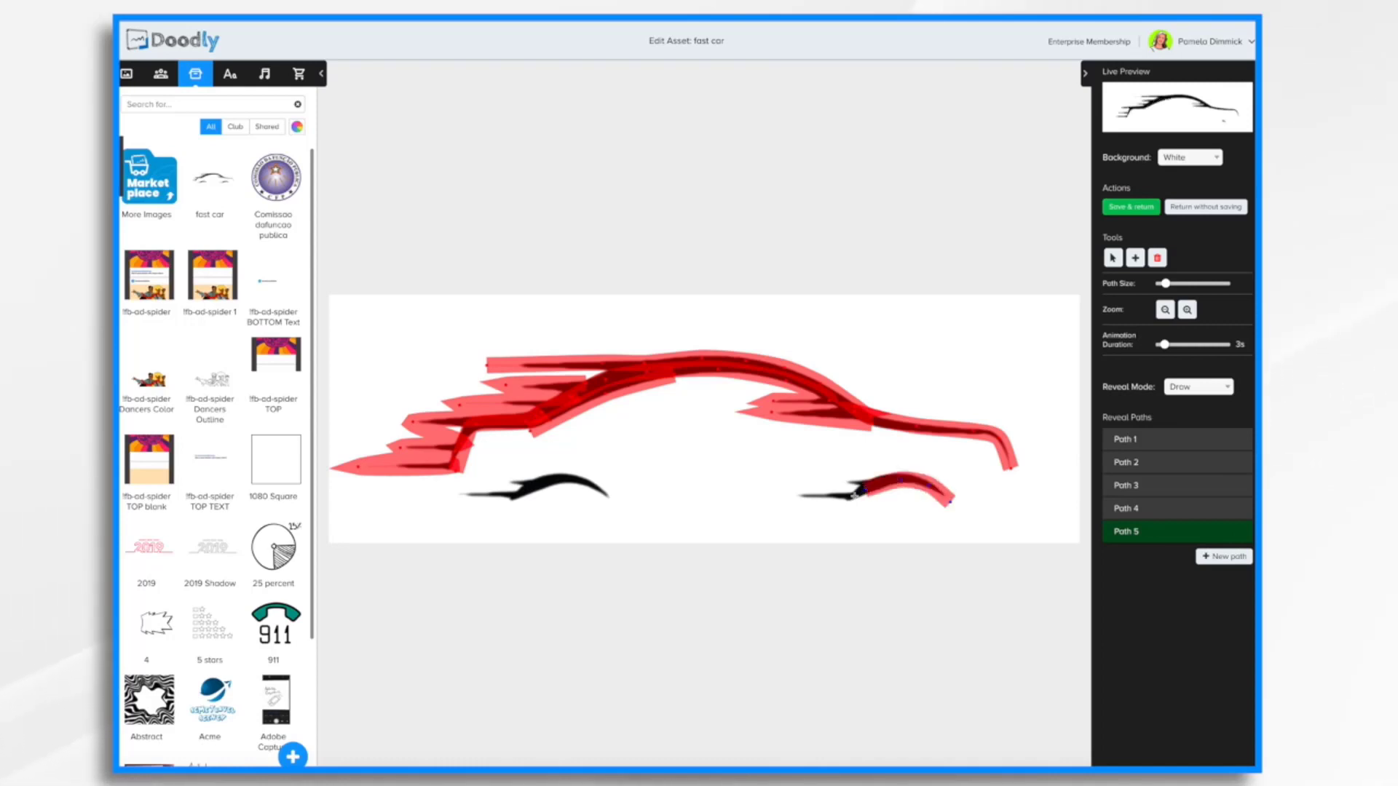
click(848, 498)
click(796, 496)
click(1168, 284)
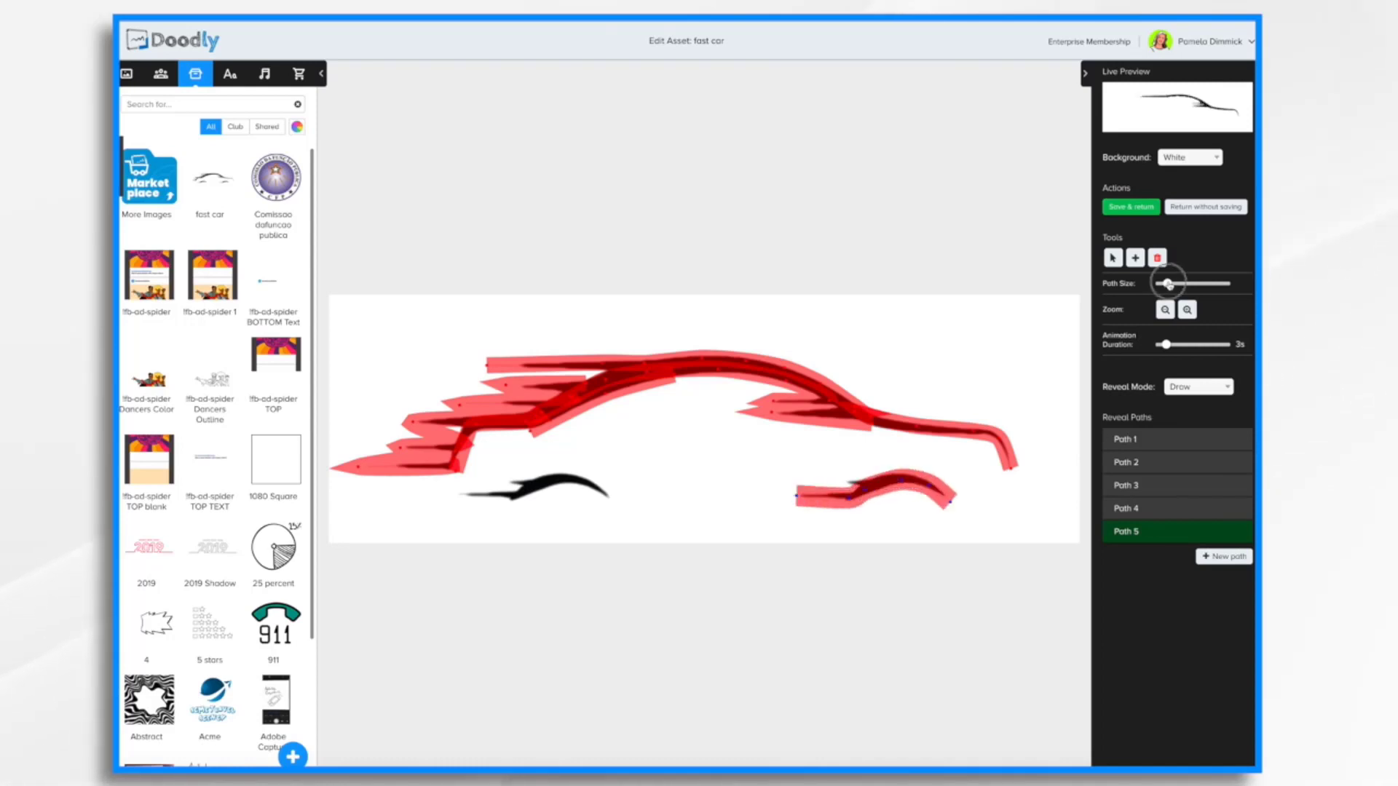
drag(1168, 284, 1175, 284)
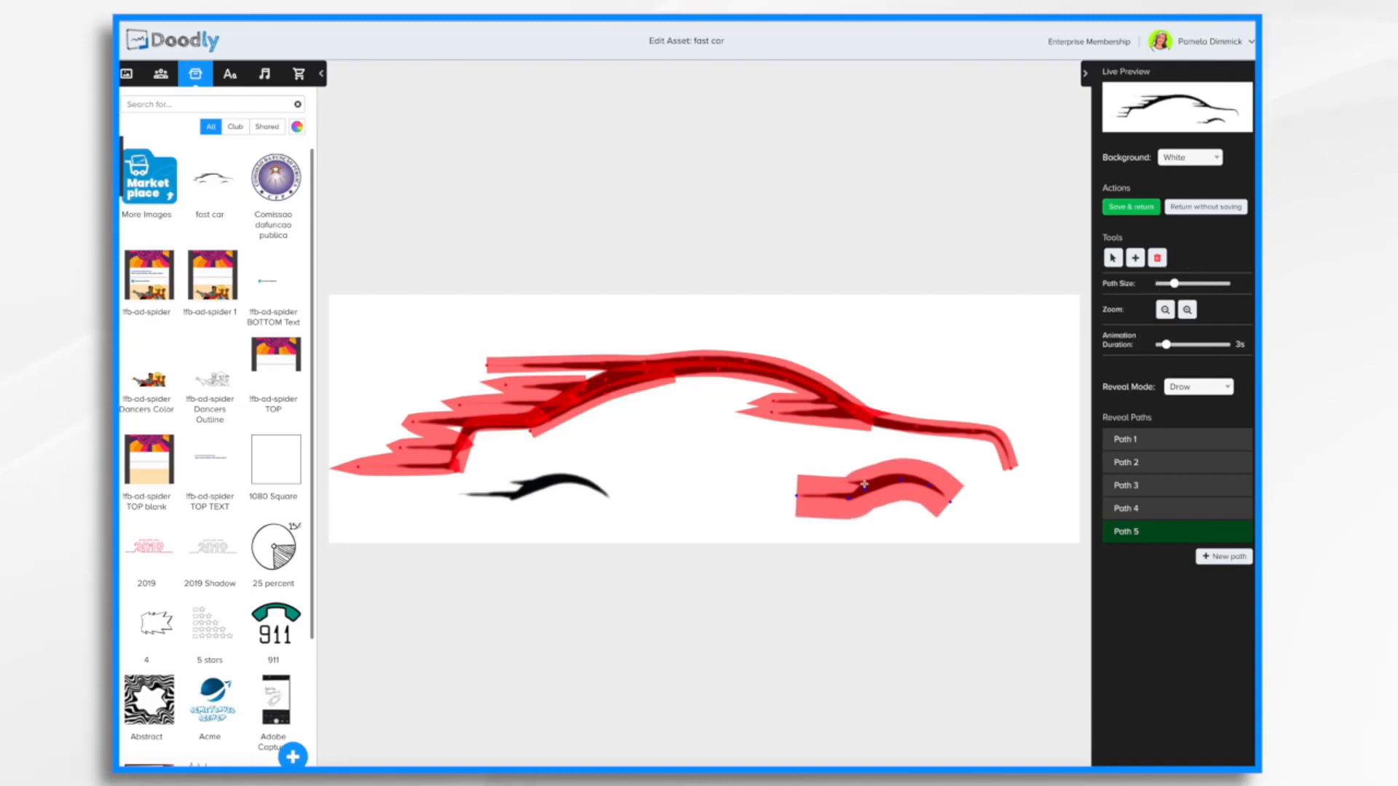
Step: Add a sixth reveal path over the rear wheel arch, including its trailing streak
click(1224, 556)
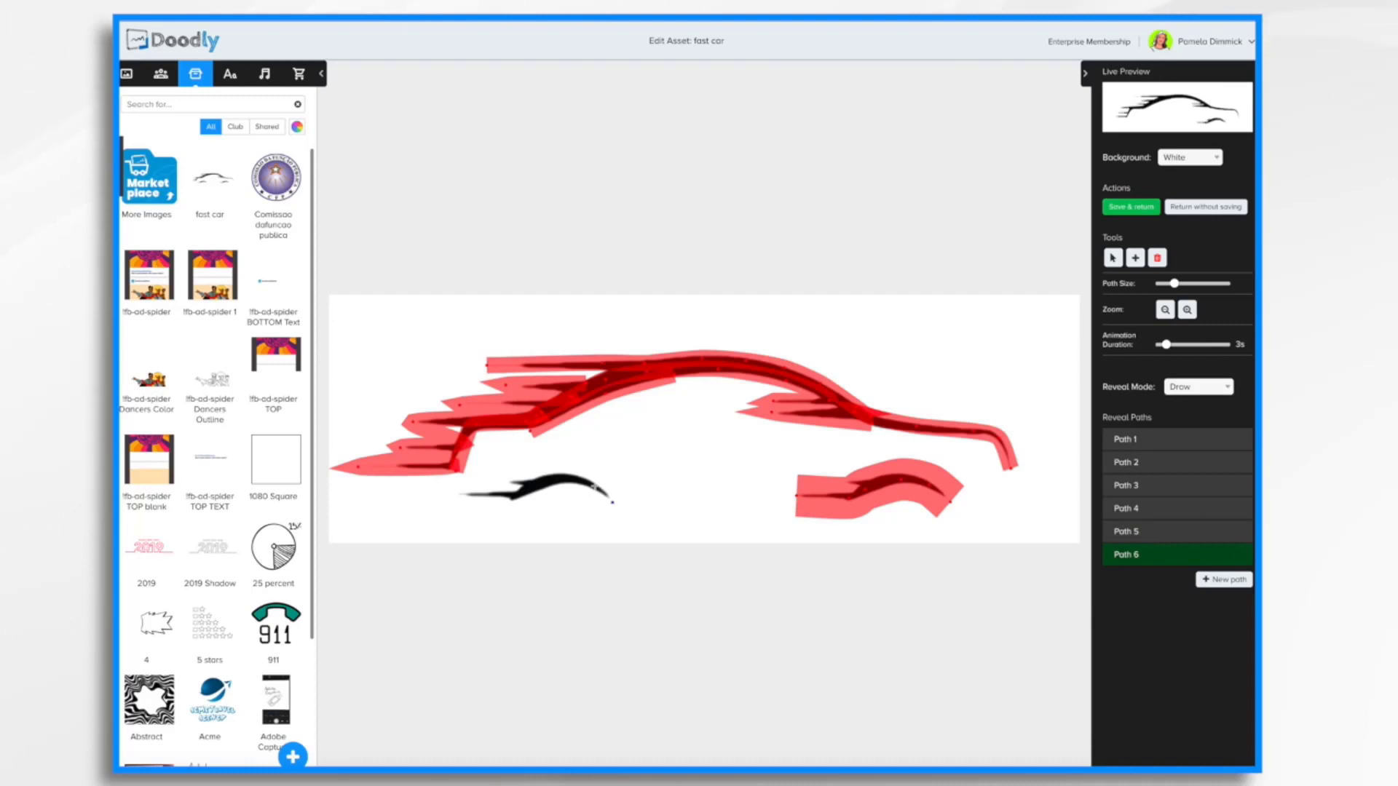
click(581, 482)
click(543, 481)
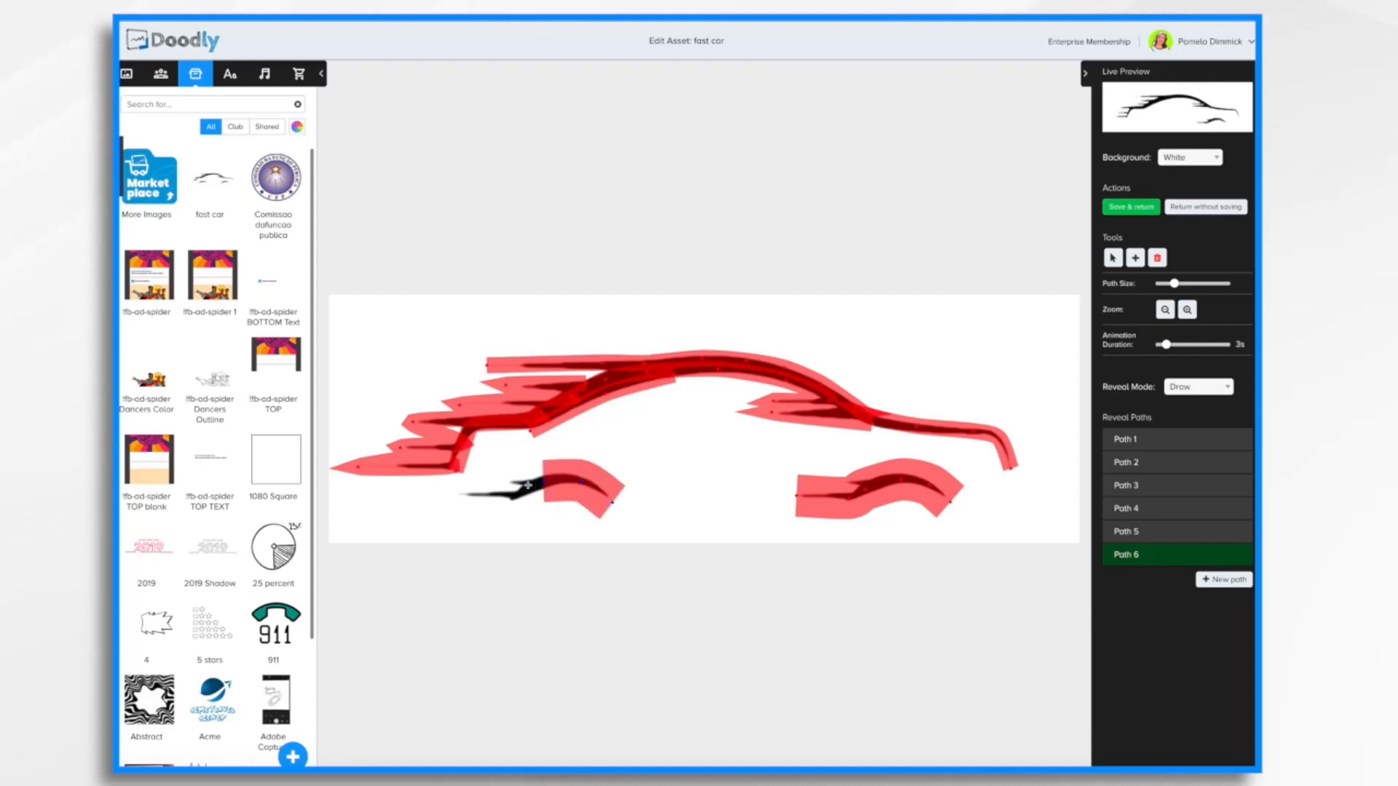
click(500, 499)
click(447, 495)
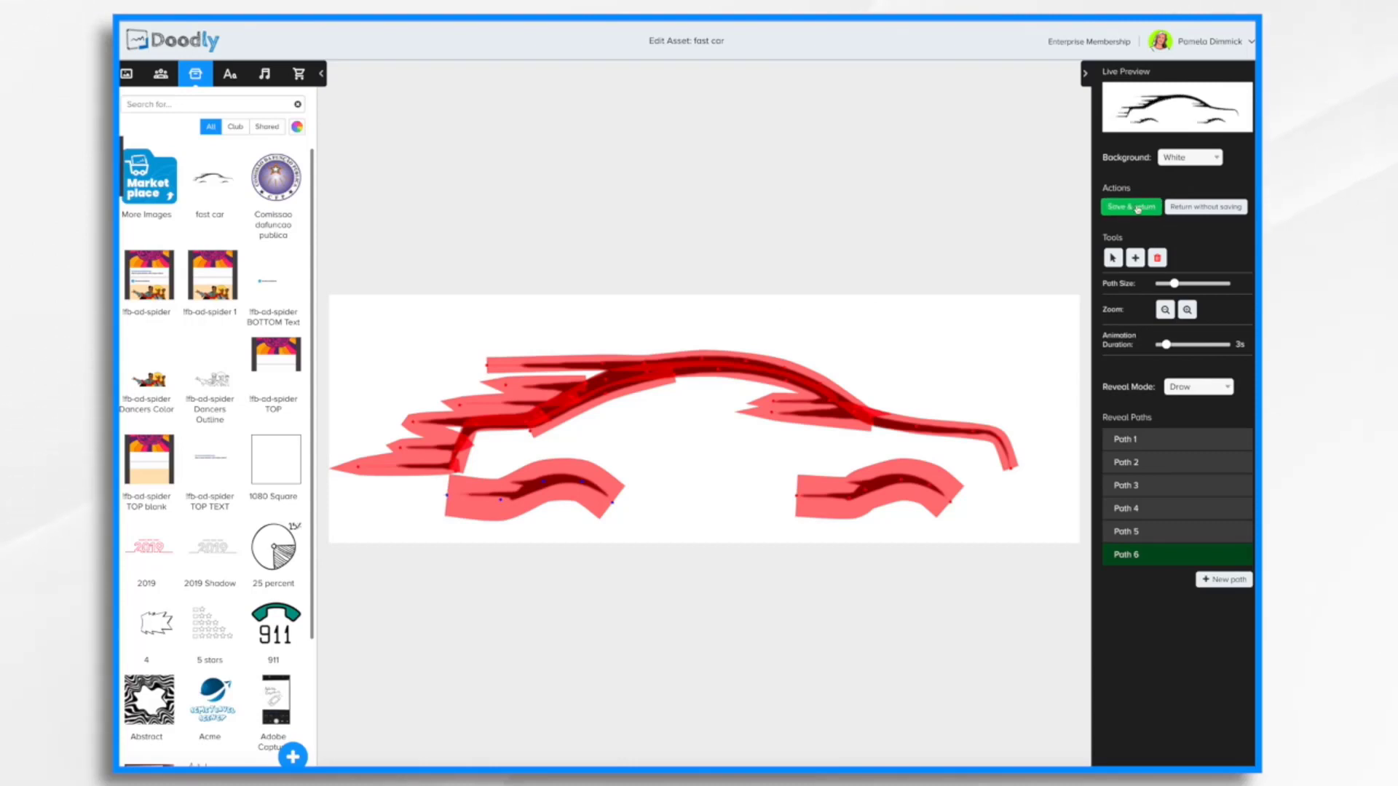
Step: Save the fast car's reveal paths, return to the scene and preview the video
click(1138, 208)
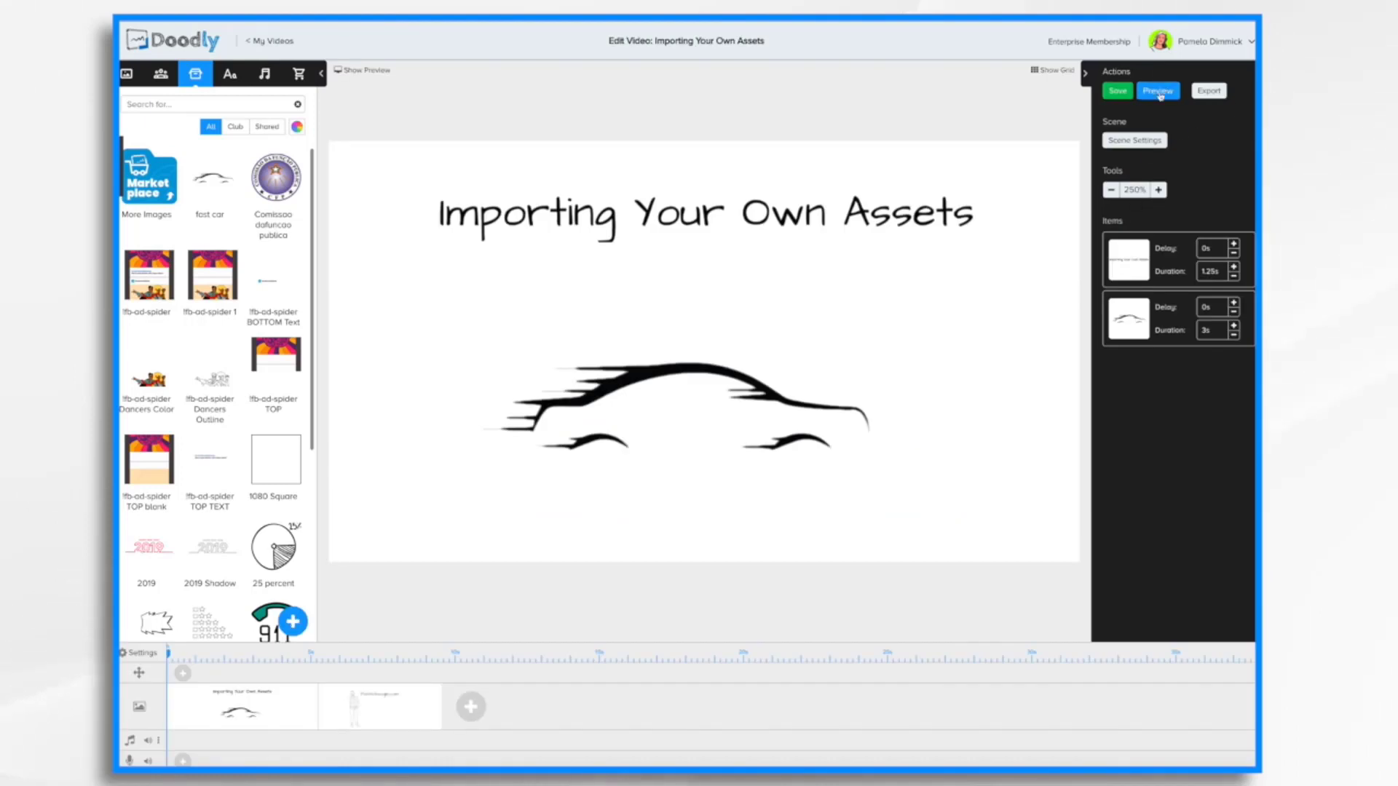
click(1160, 93)
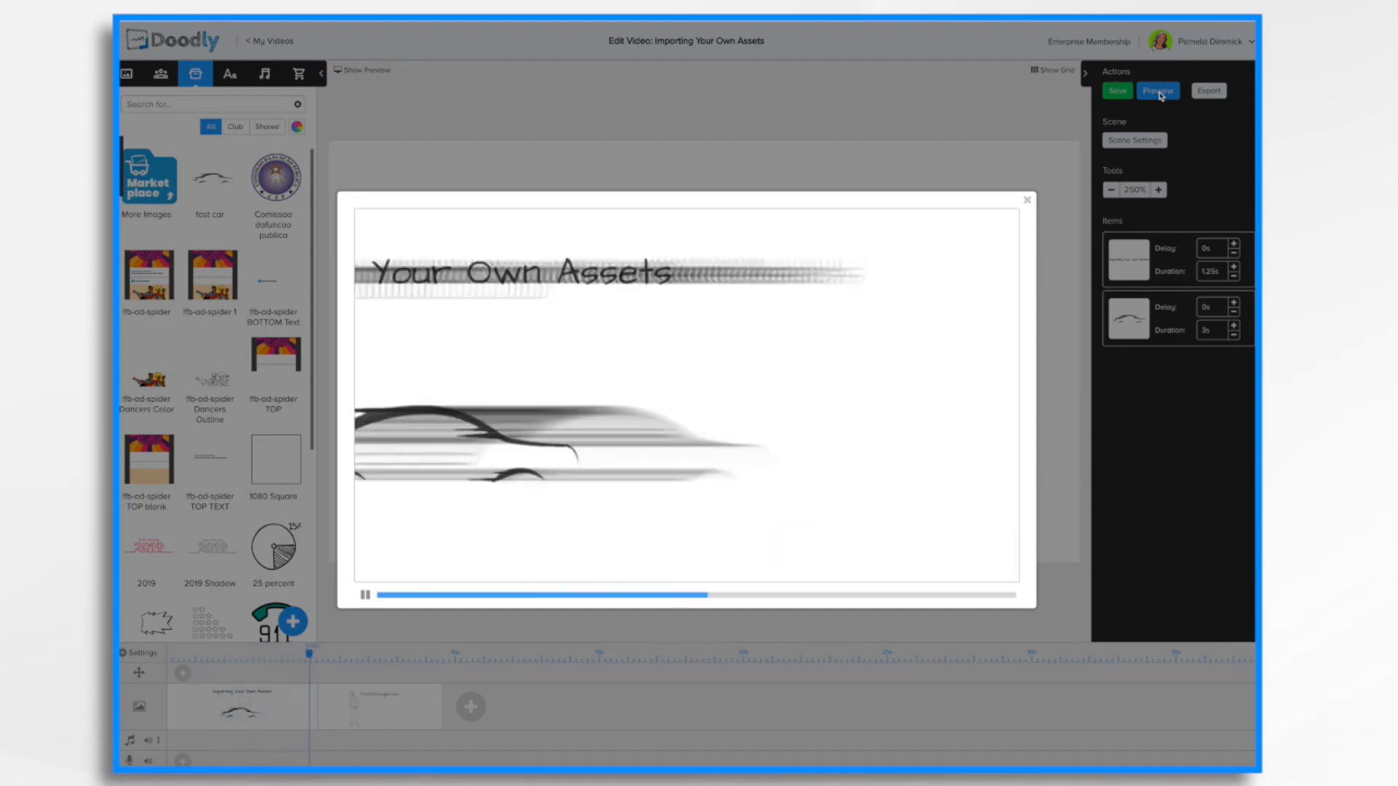
click(1026, 200)
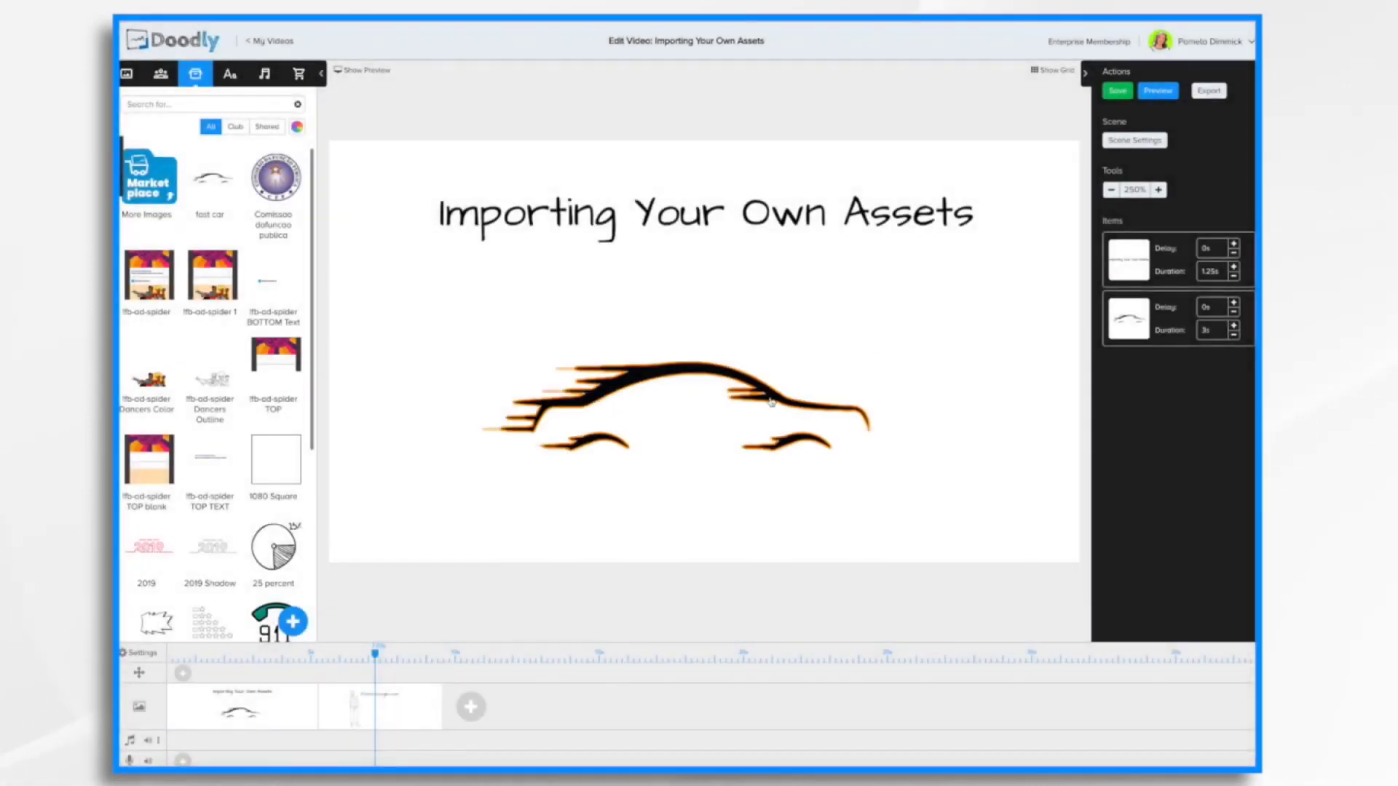
Step: Reopen the fast car asset for path editing and adjust the Path 4 point where the upper rear streak meets the body
click(796, 362)
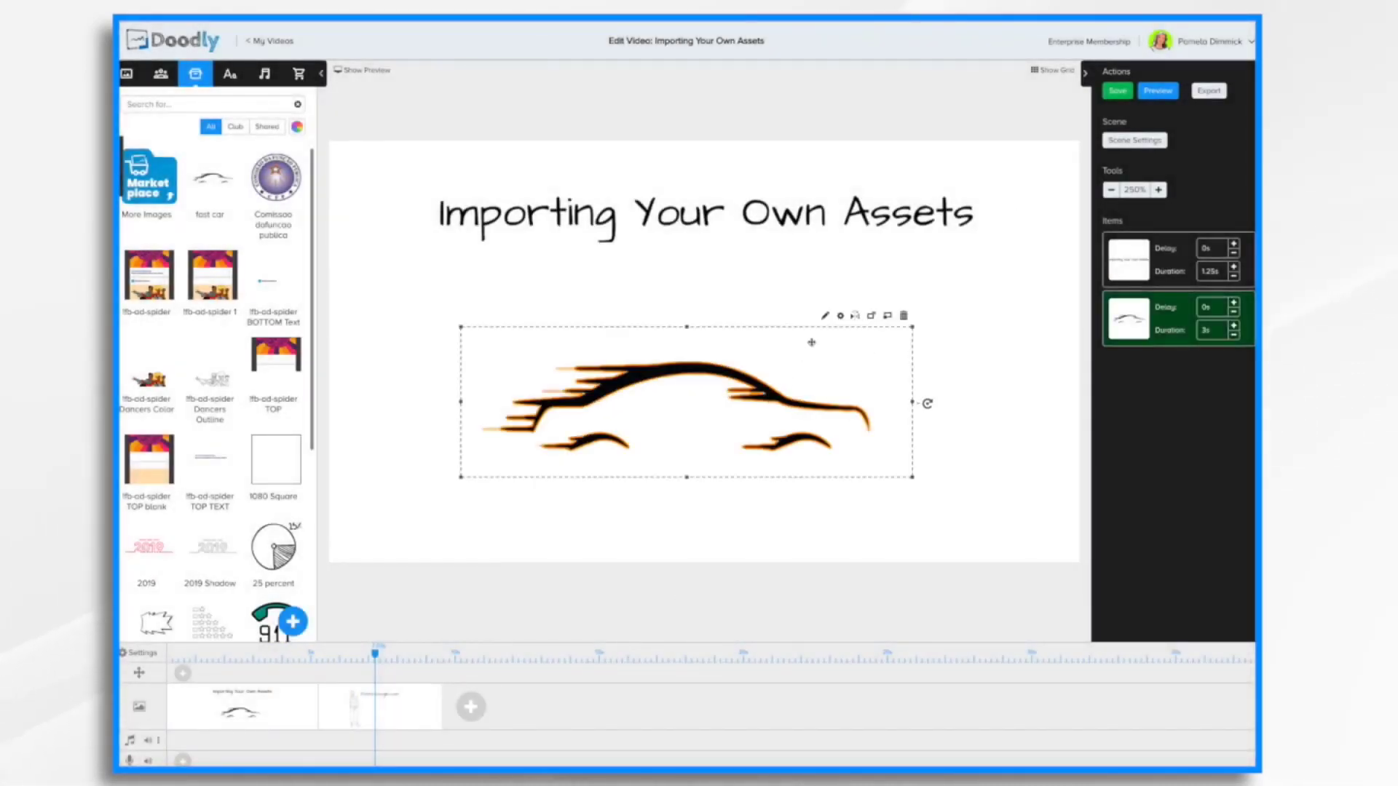
click(826, 316)
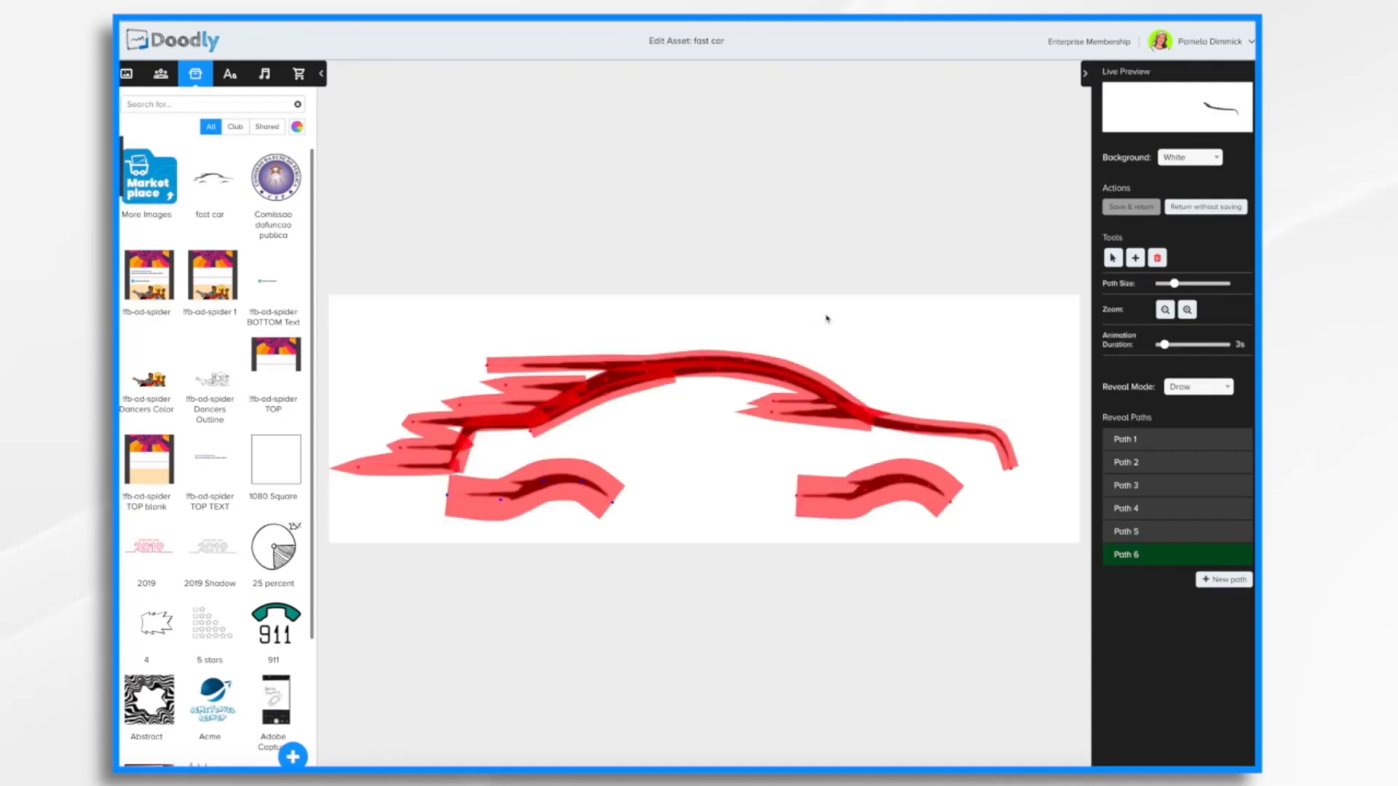
click(1188, 311)
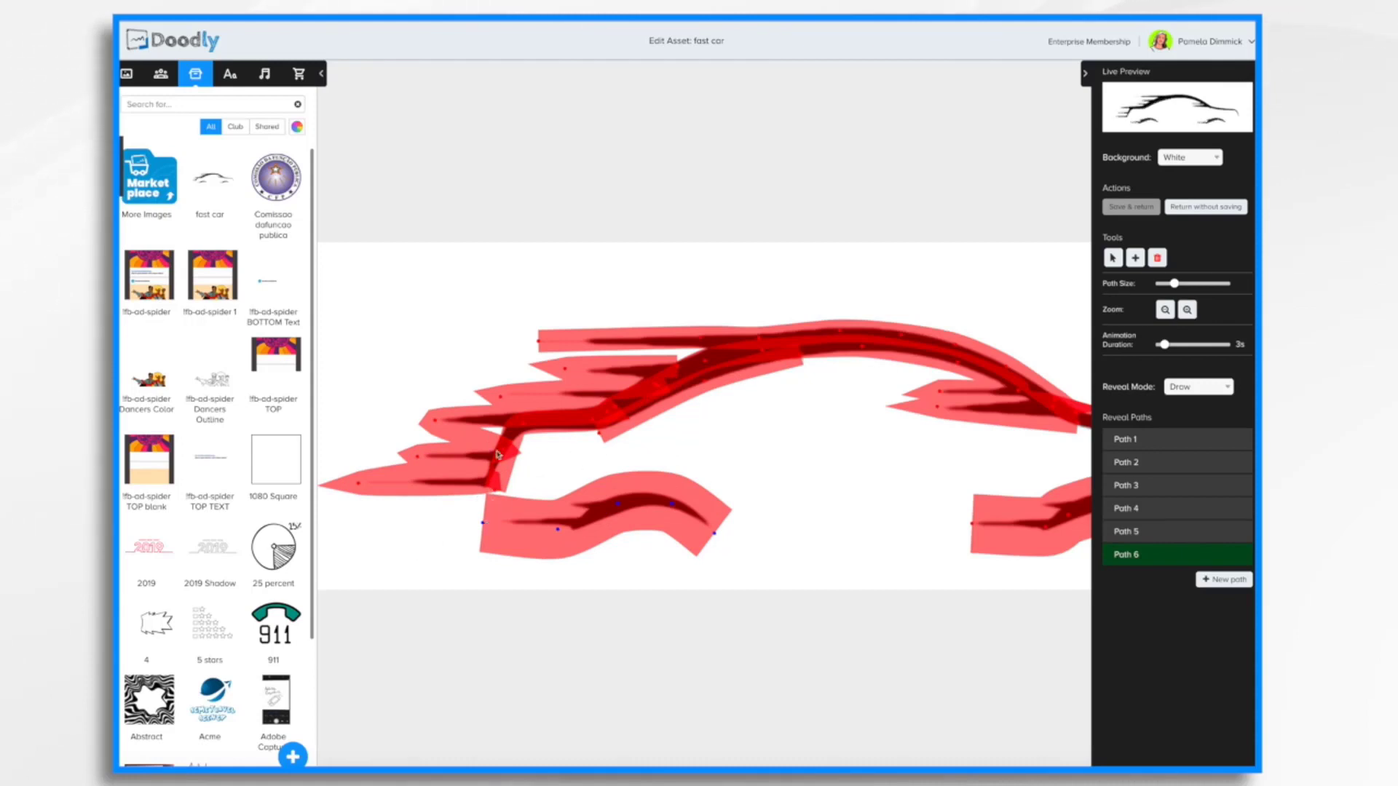
click(677, 371)
click(684, 368)
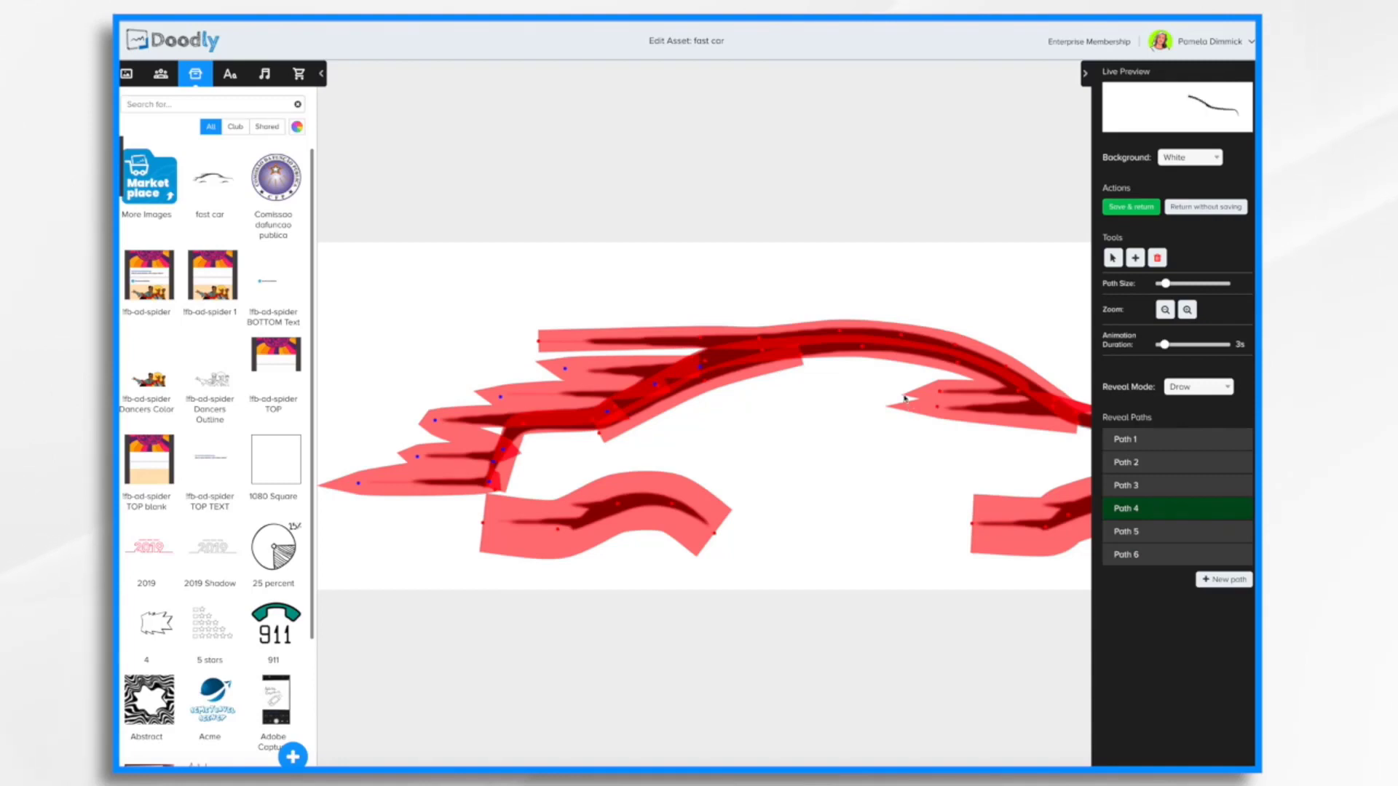
scroll(904, 399, right, 4)
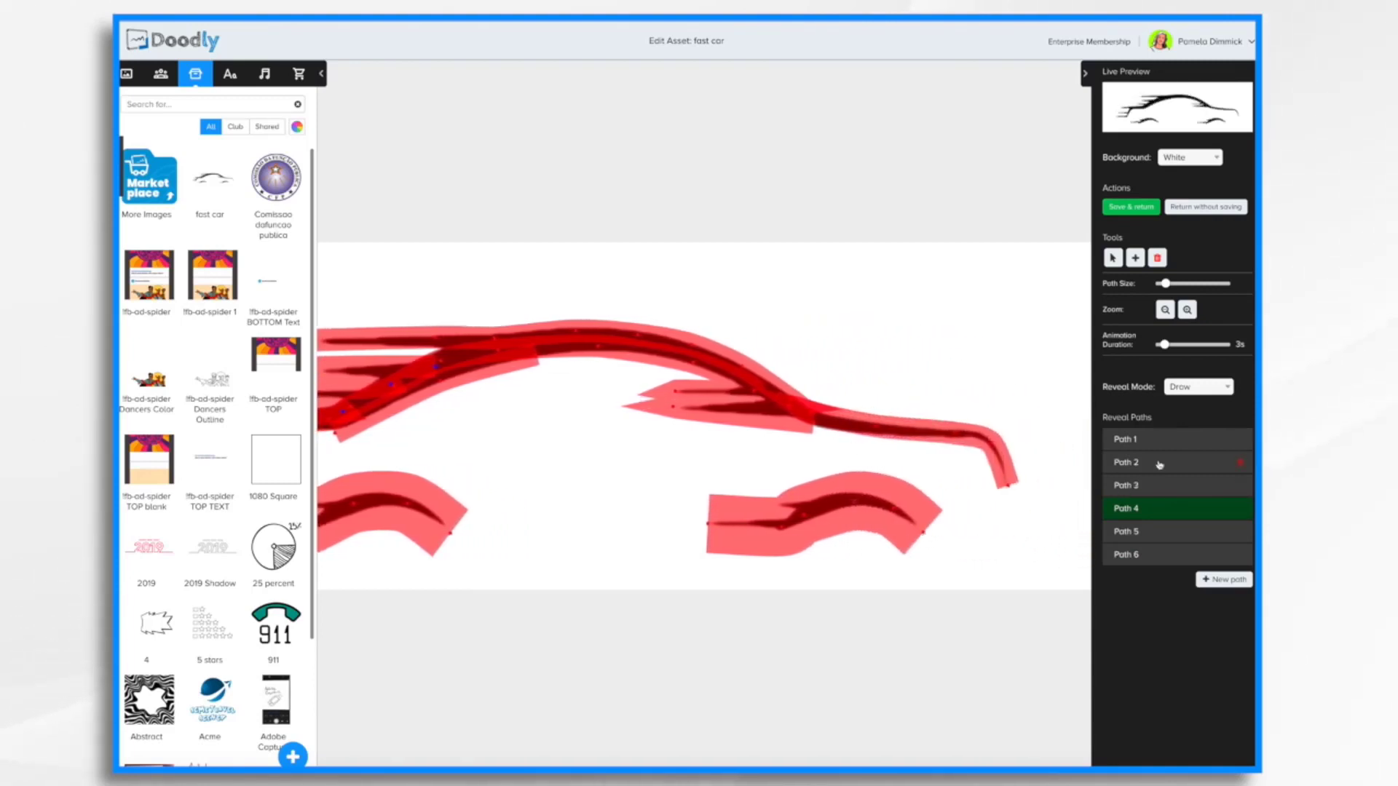
click(1165, 310)
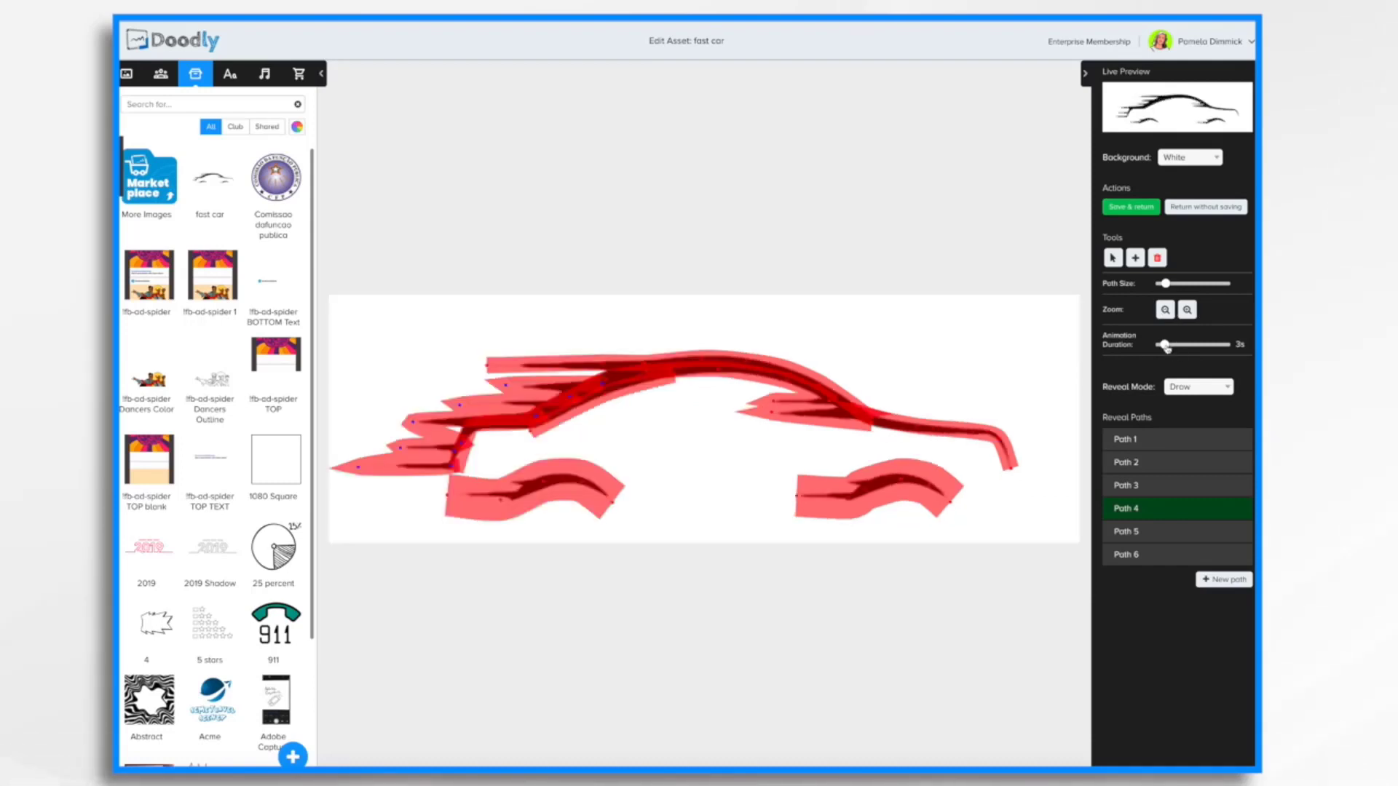
Step: Set the fast car's animation duration to 6 s
drag(1166, 347, 1173, 349)
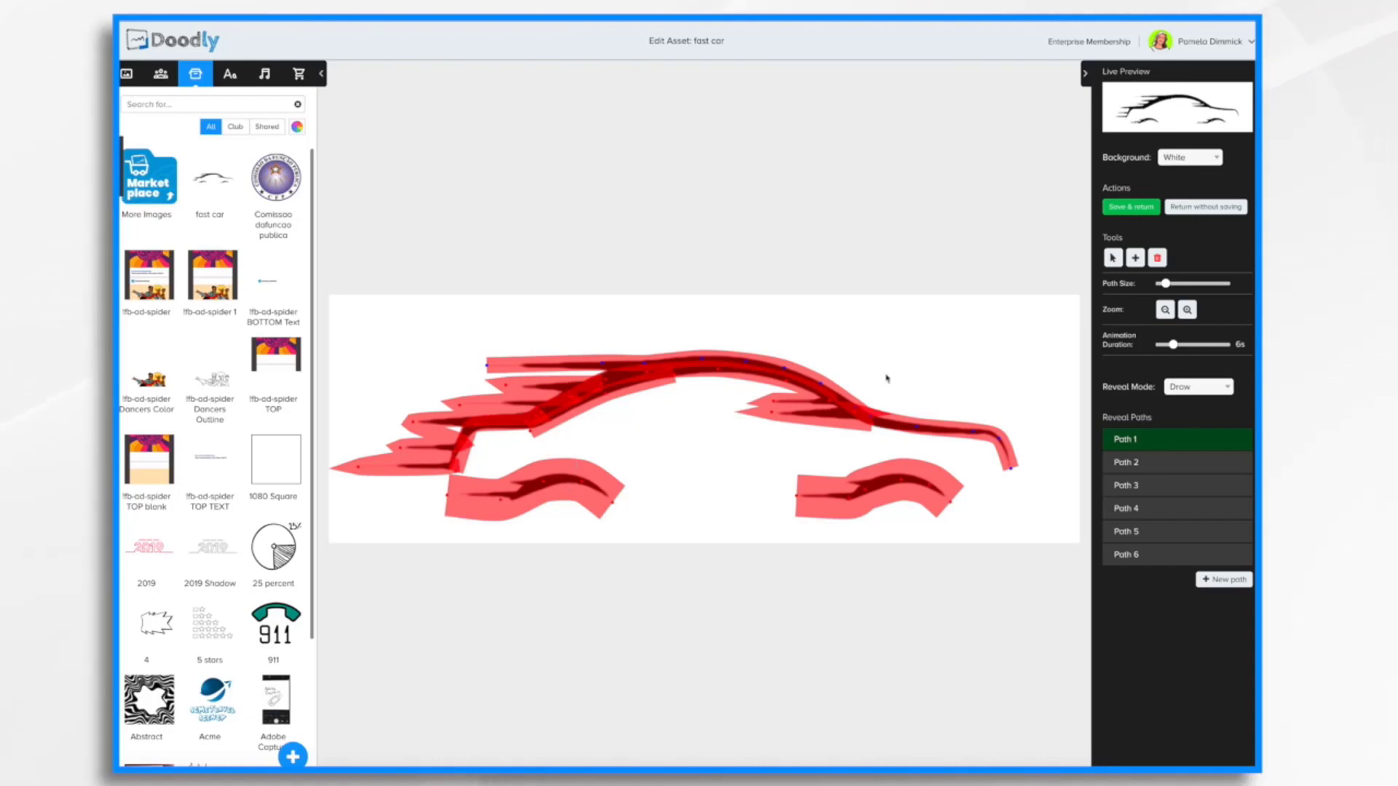
Step: Try extending Path 1 with two extra points above the upper rear streak and undo both
click(491, 326)
click(593, 331)
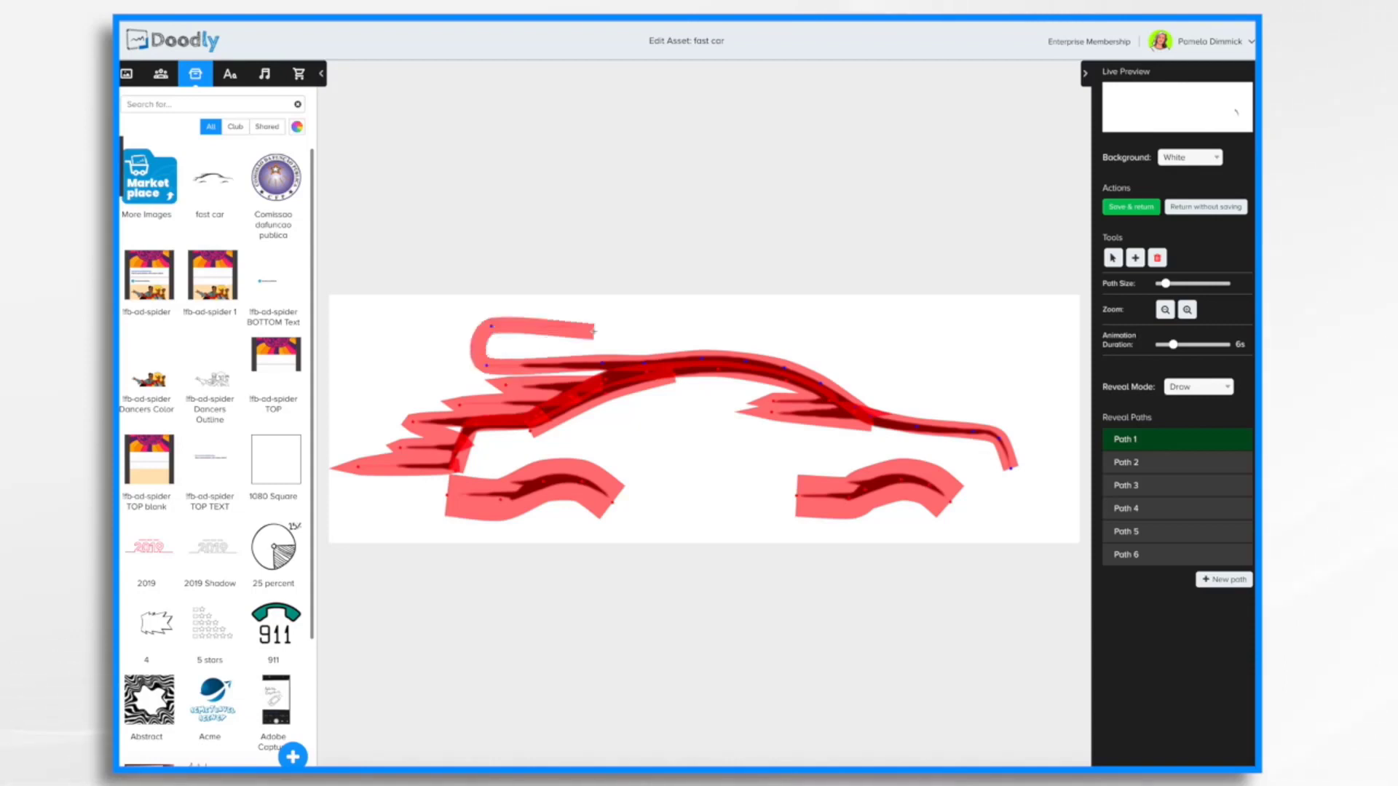
key(ctrl+z)
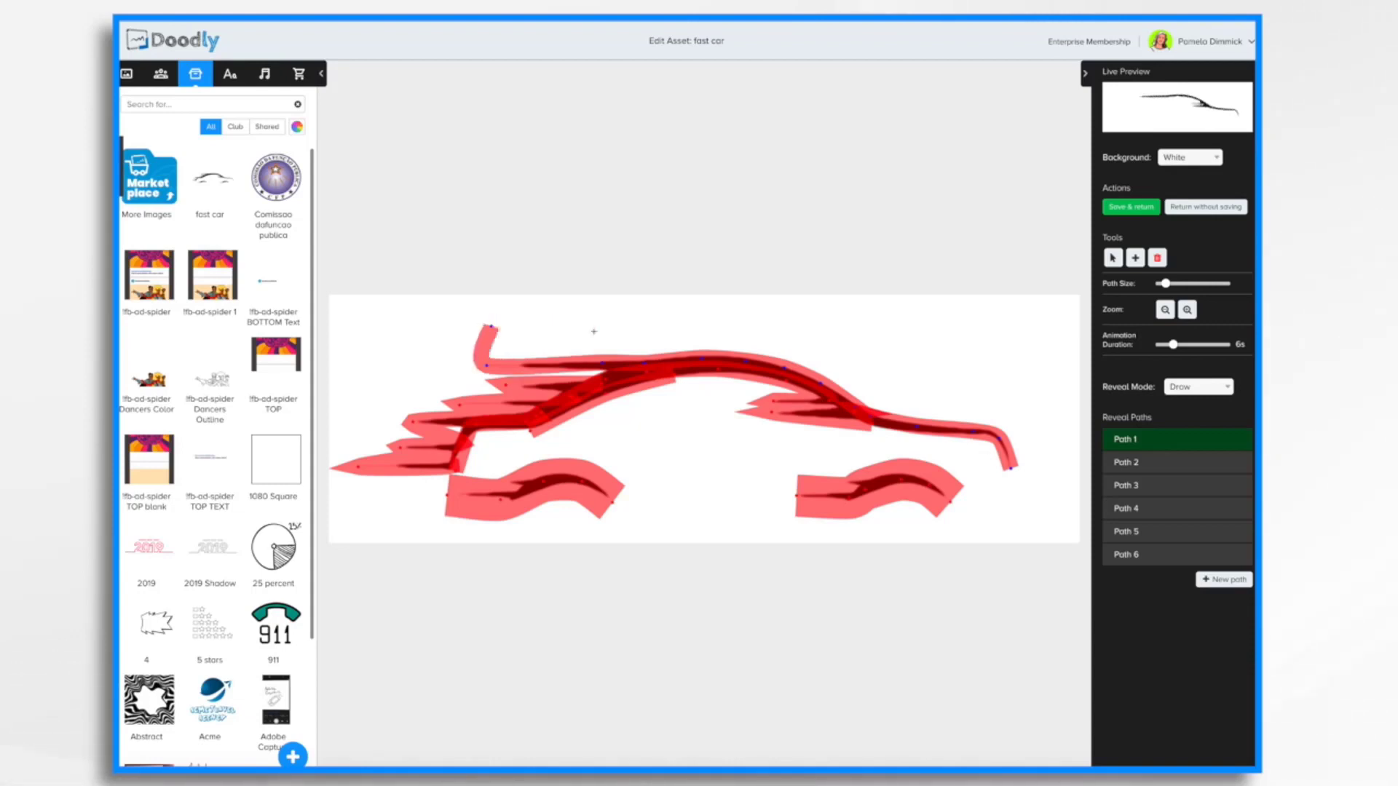
key(ctrl+z)
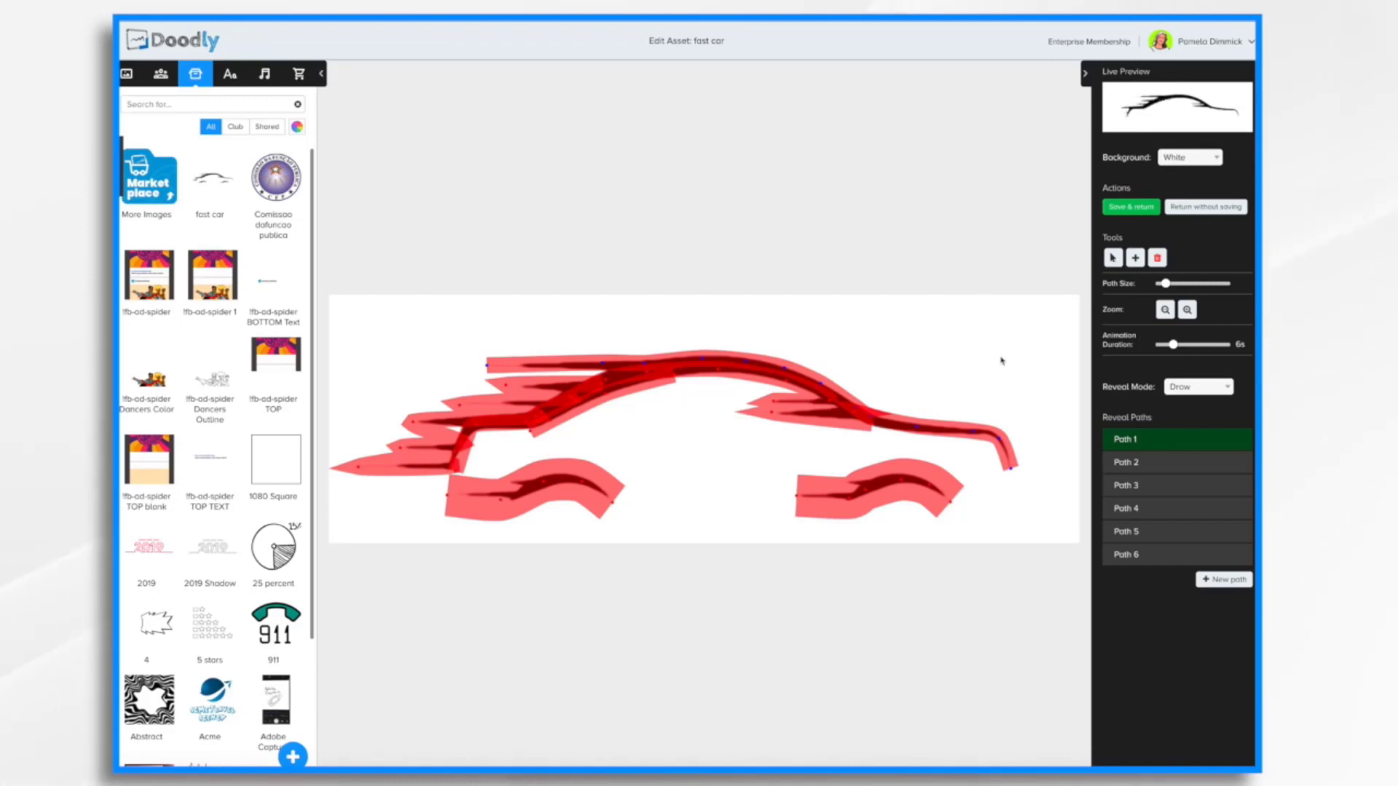
Step: Reshape Path 6 over the rear wheel arch, removing its surplus middle points and repositioning the path along the arch
click(901, 484)
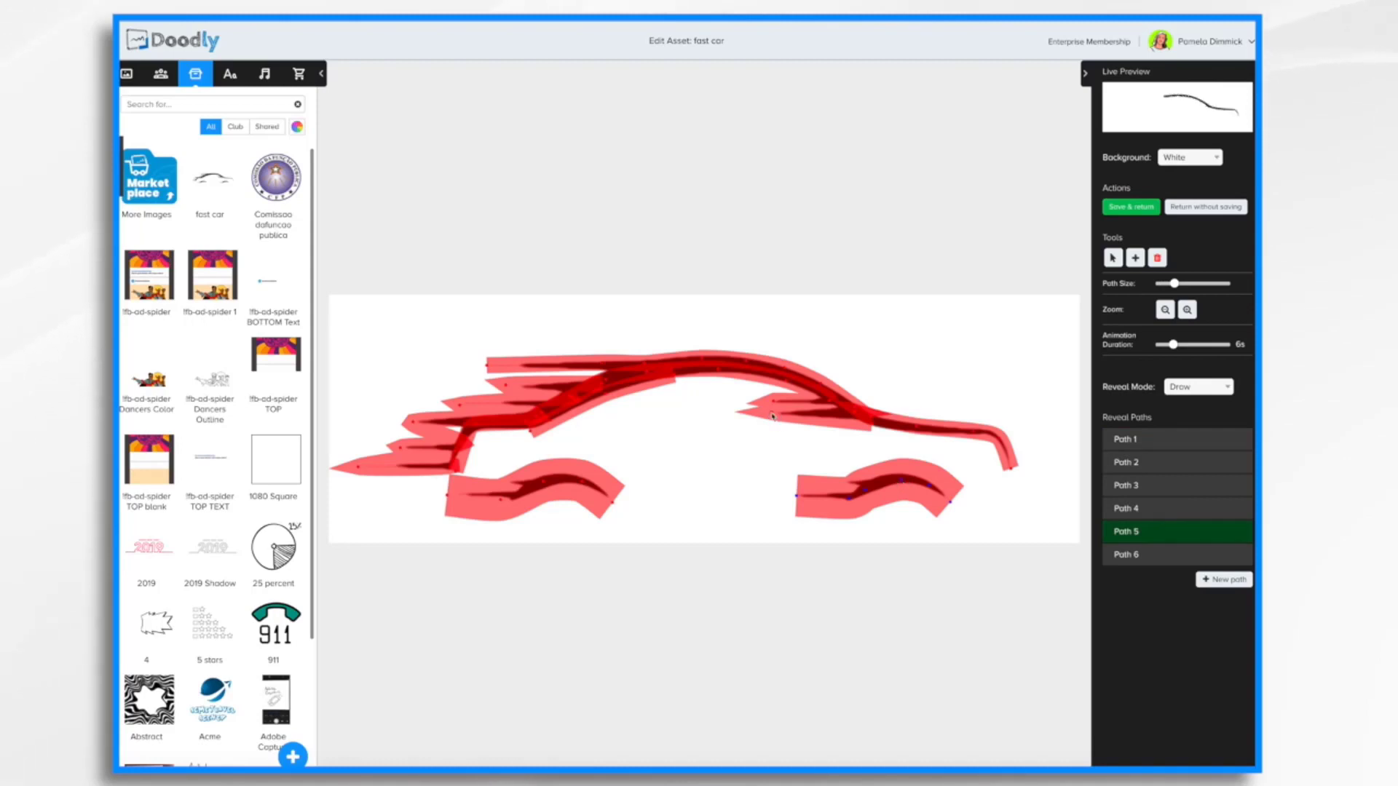
click(773, 416)
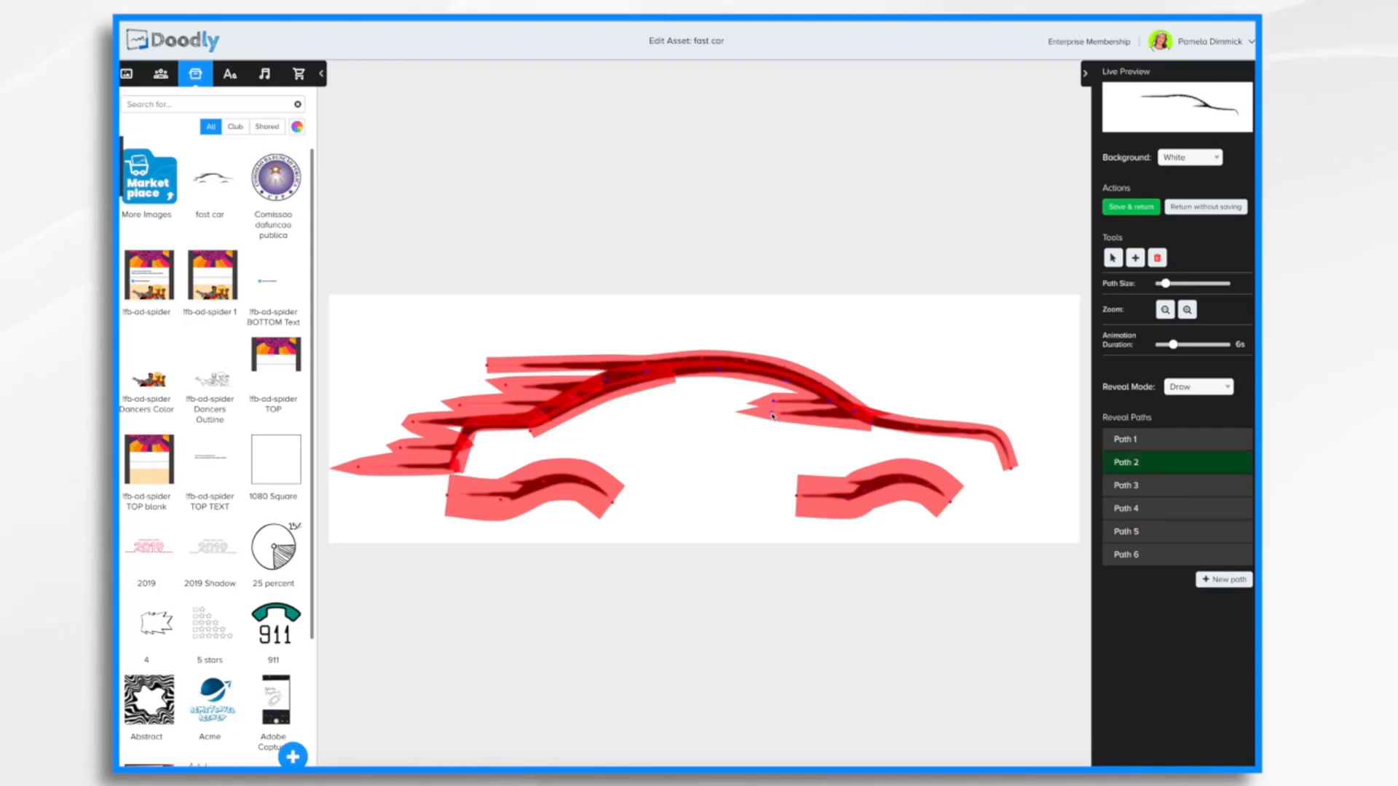
click(583, 485)
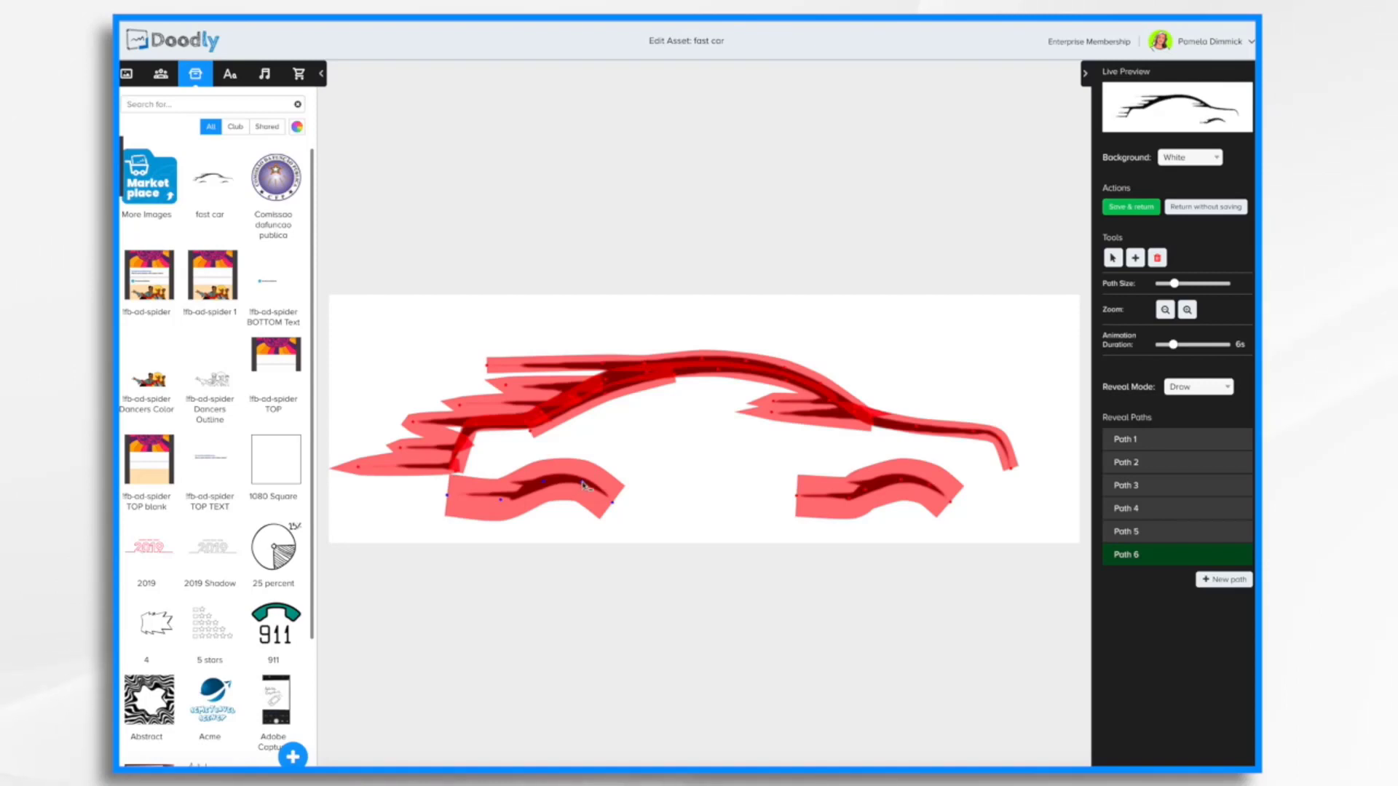
click(543, 485)
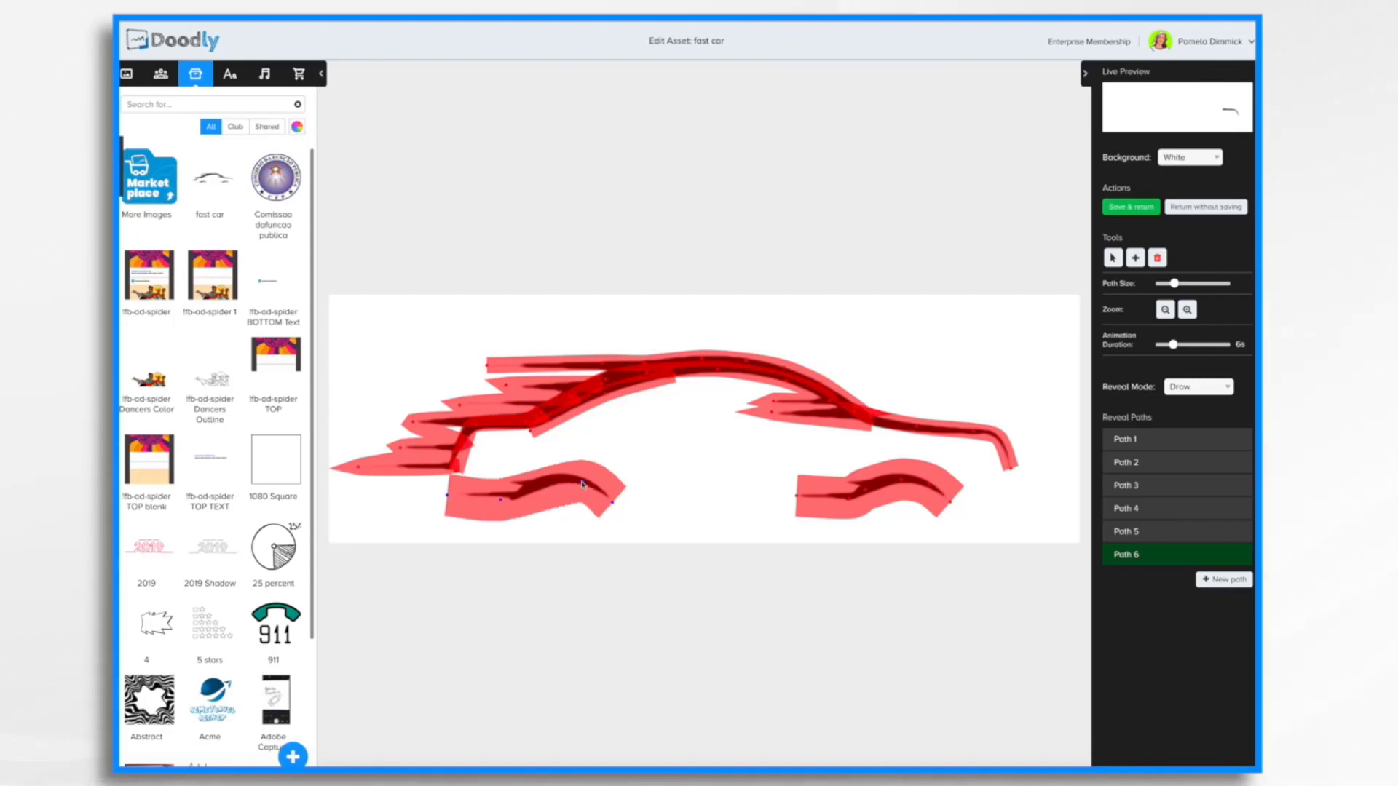
click(583, 484)
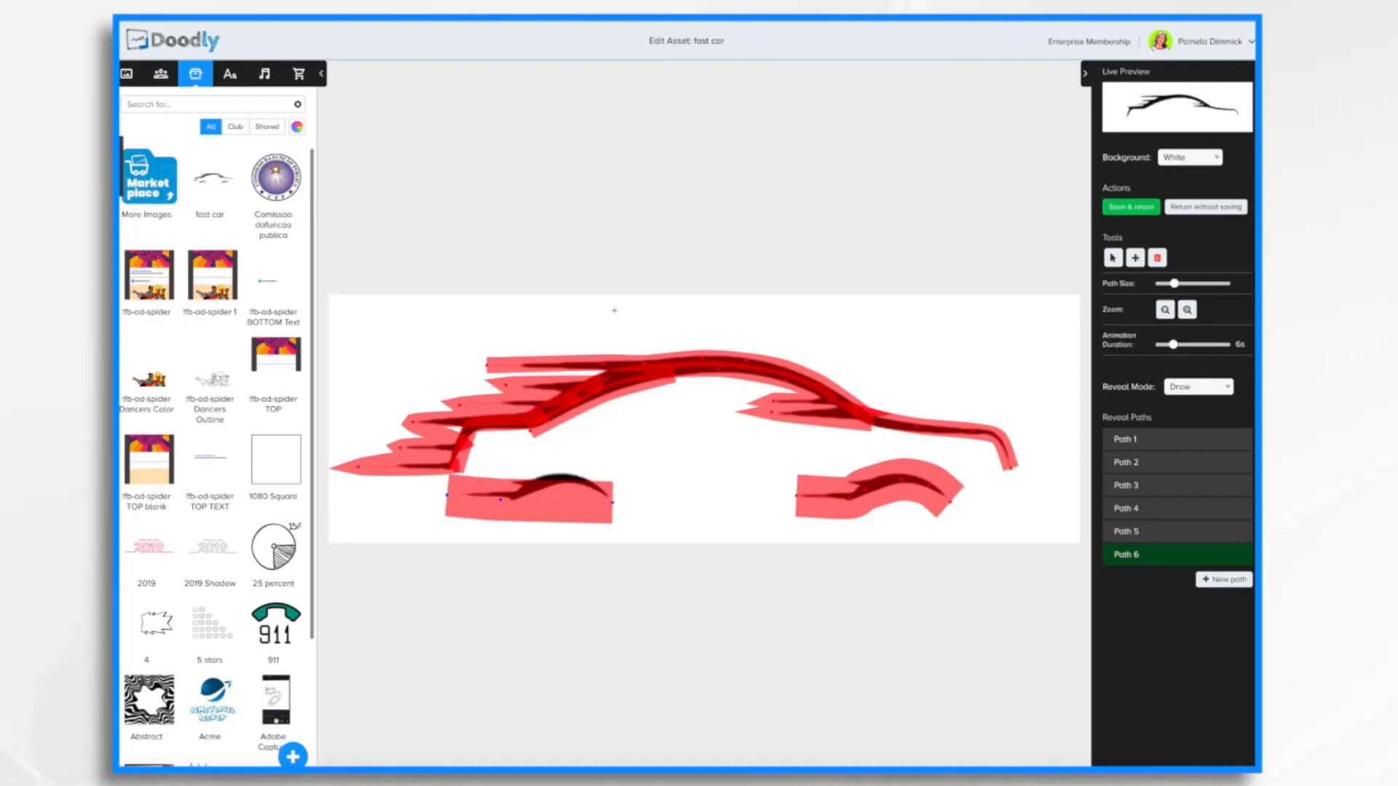
click(543, 487)
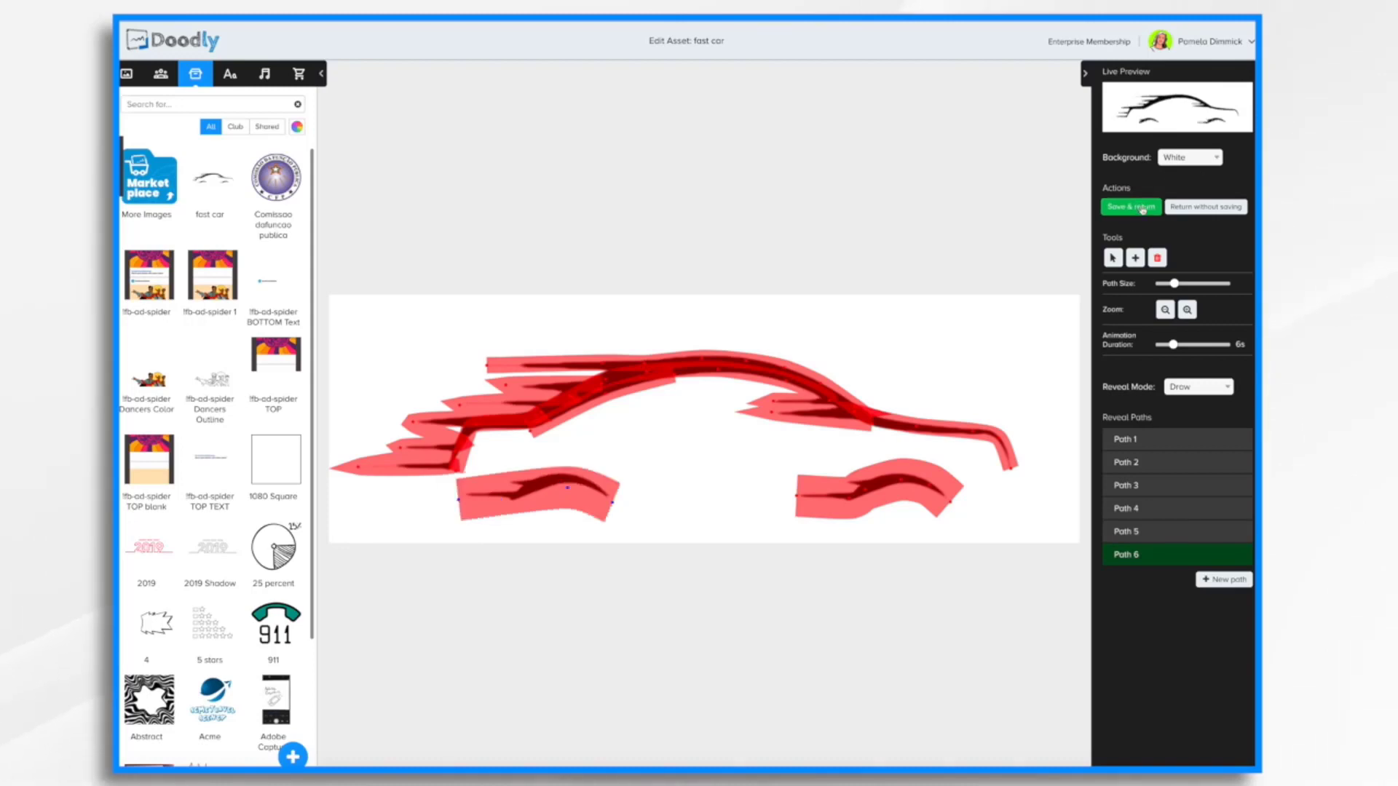
Step: Save the revised car paths, return to the scene and watch the video preview
click(1143, 207)
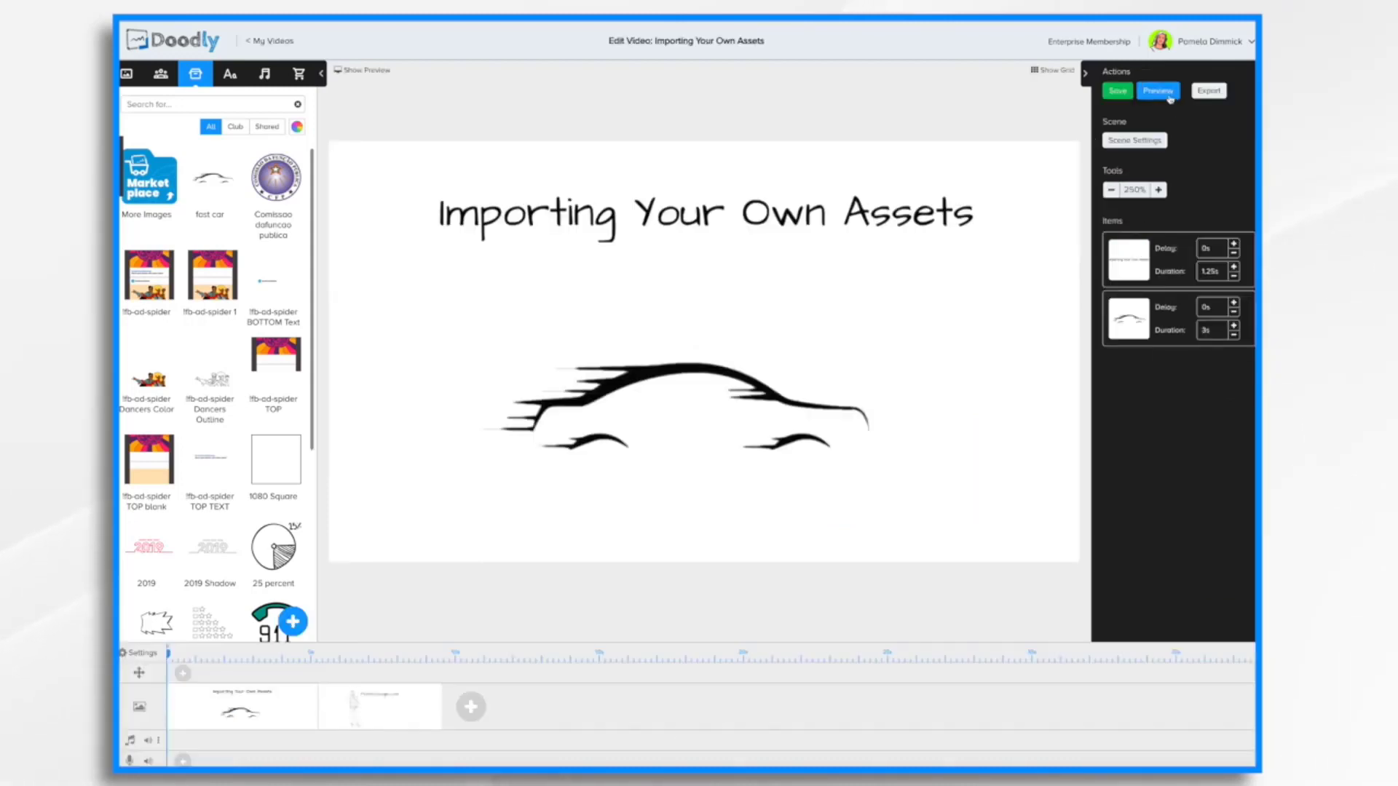
click(1169, 99)
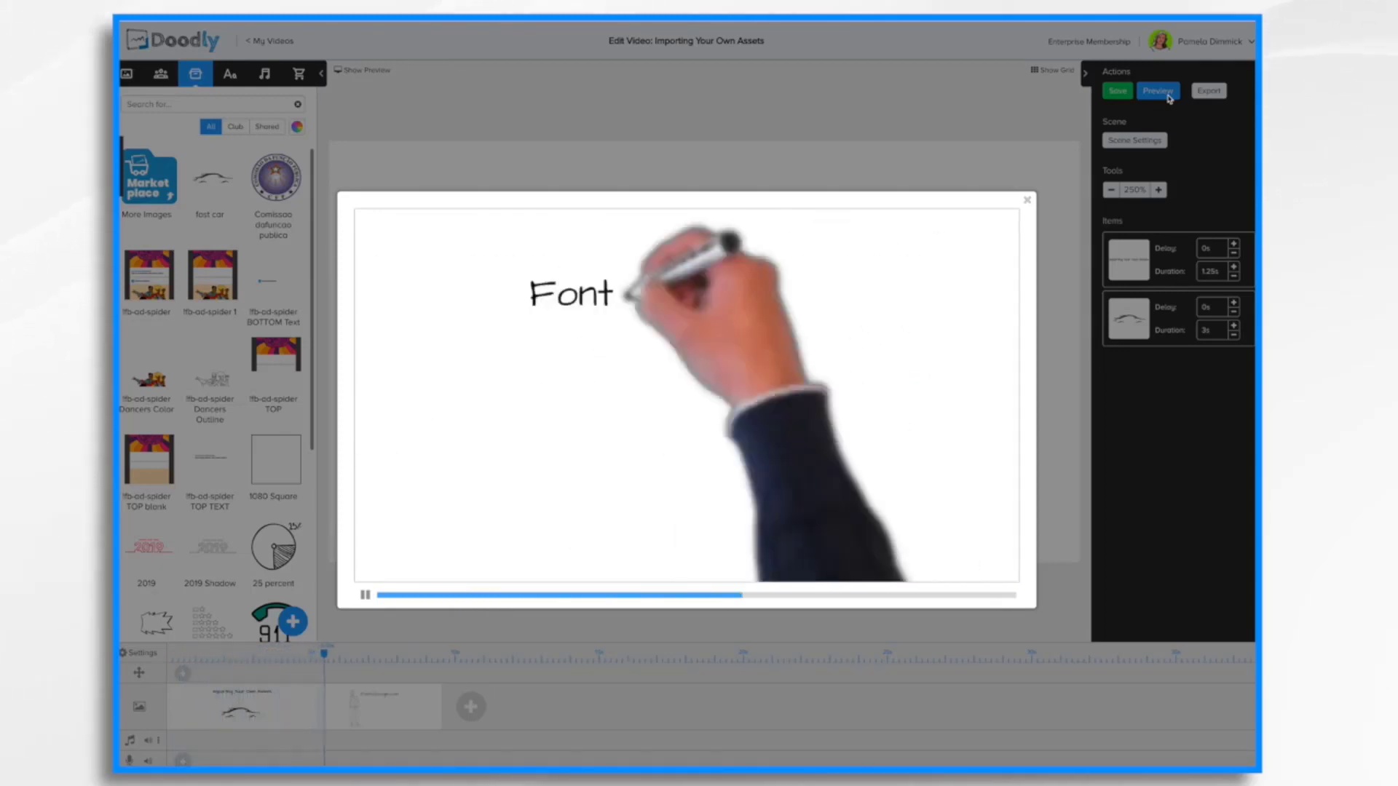
click(1027, 201)
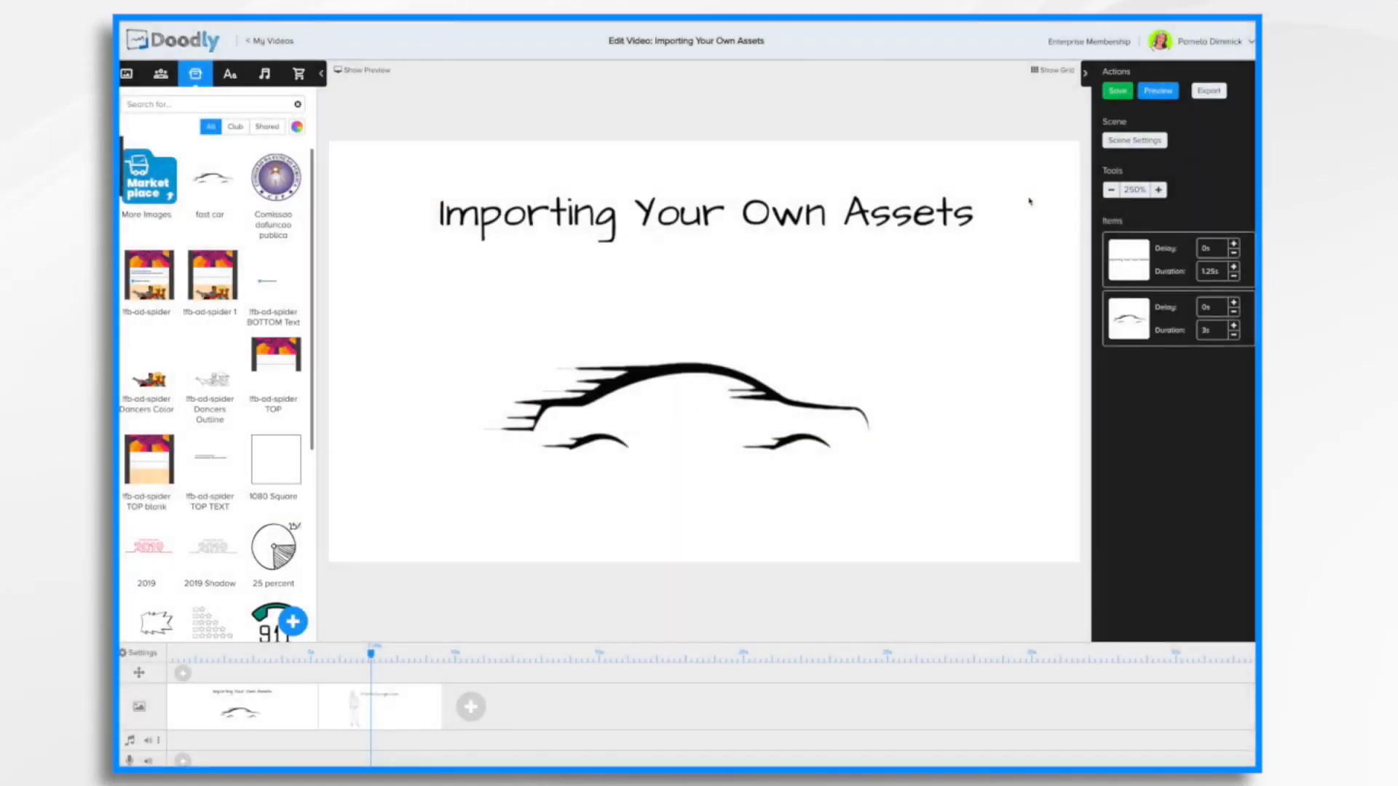
Step: Change the fast car asset's reveal mode to Fade, save it and preview the video
click(703, 369)
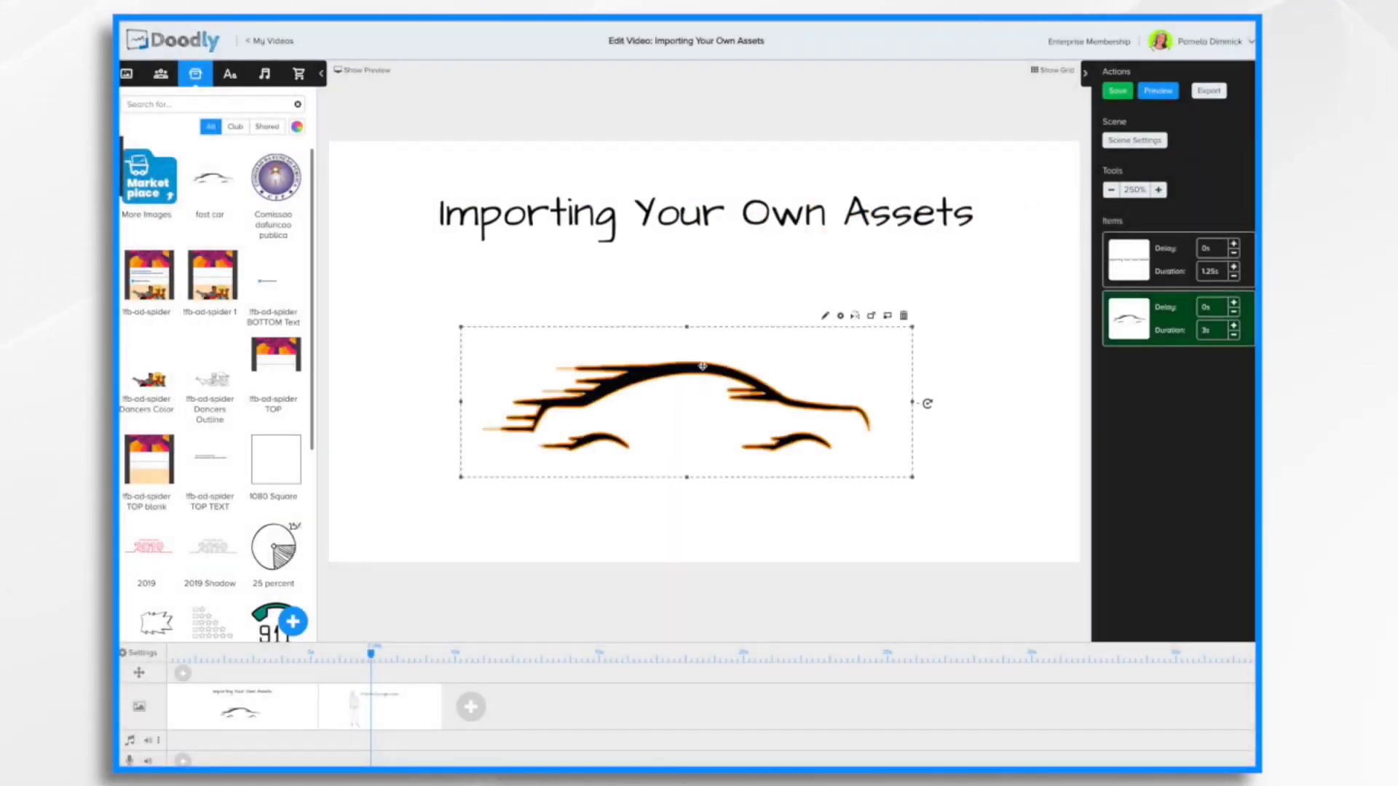
click(826, 321)
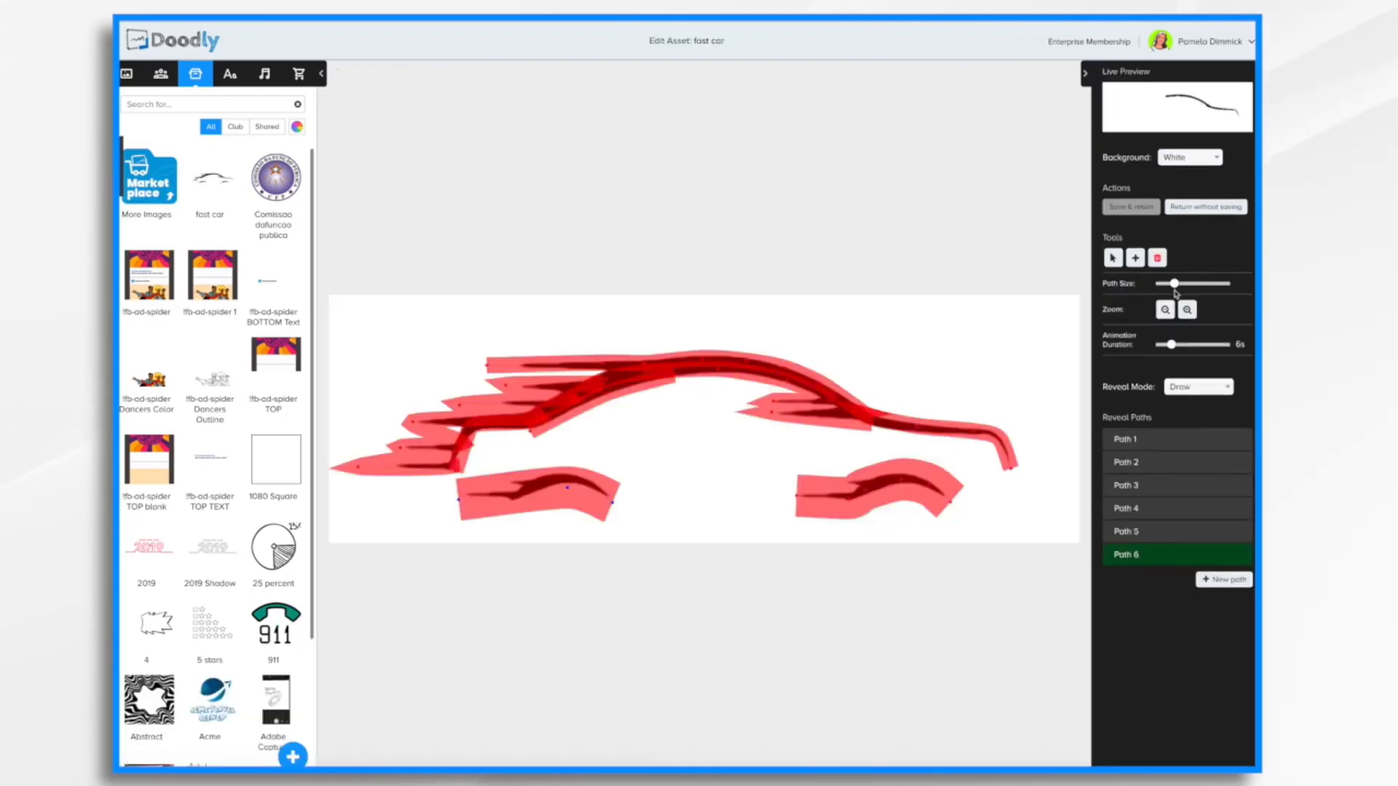
click(1197, 387)
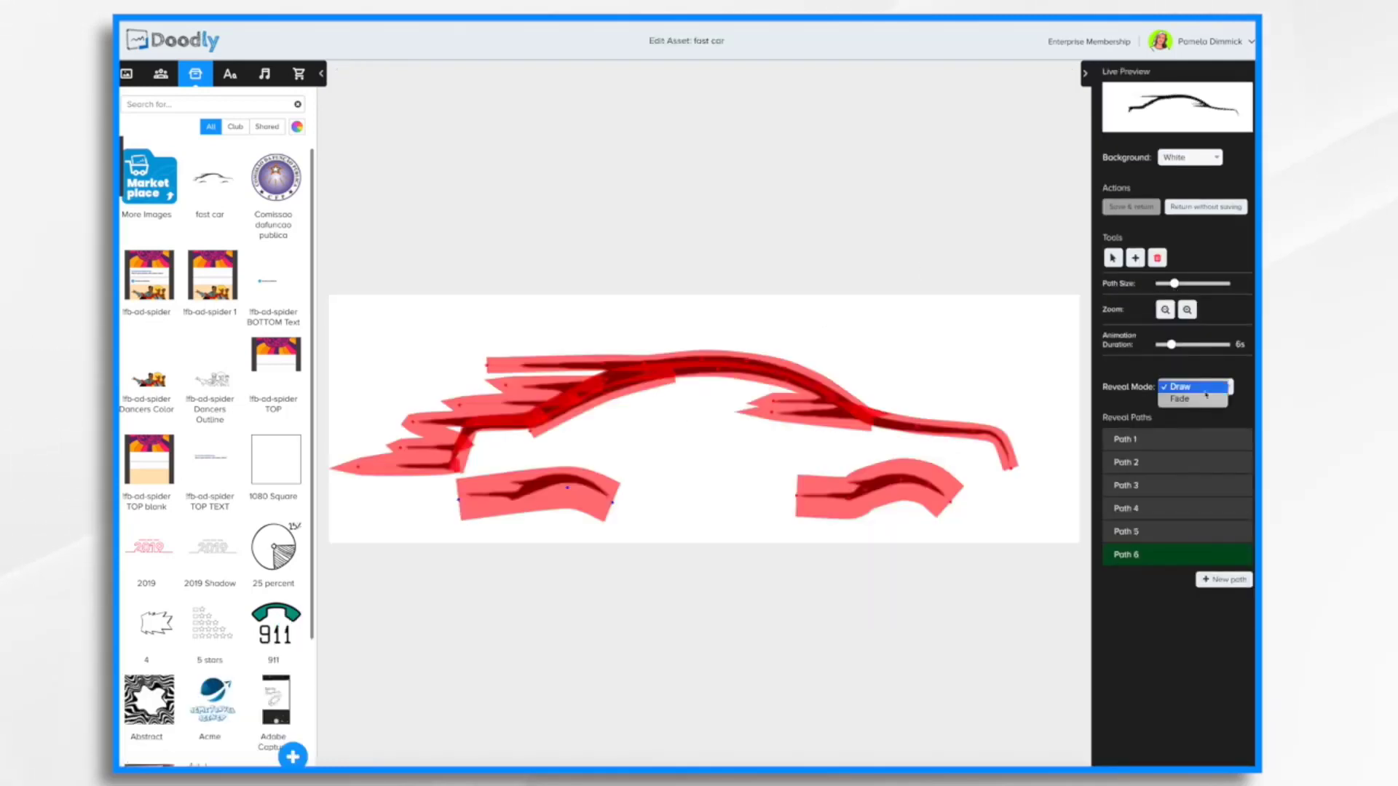
click(1198, 400)
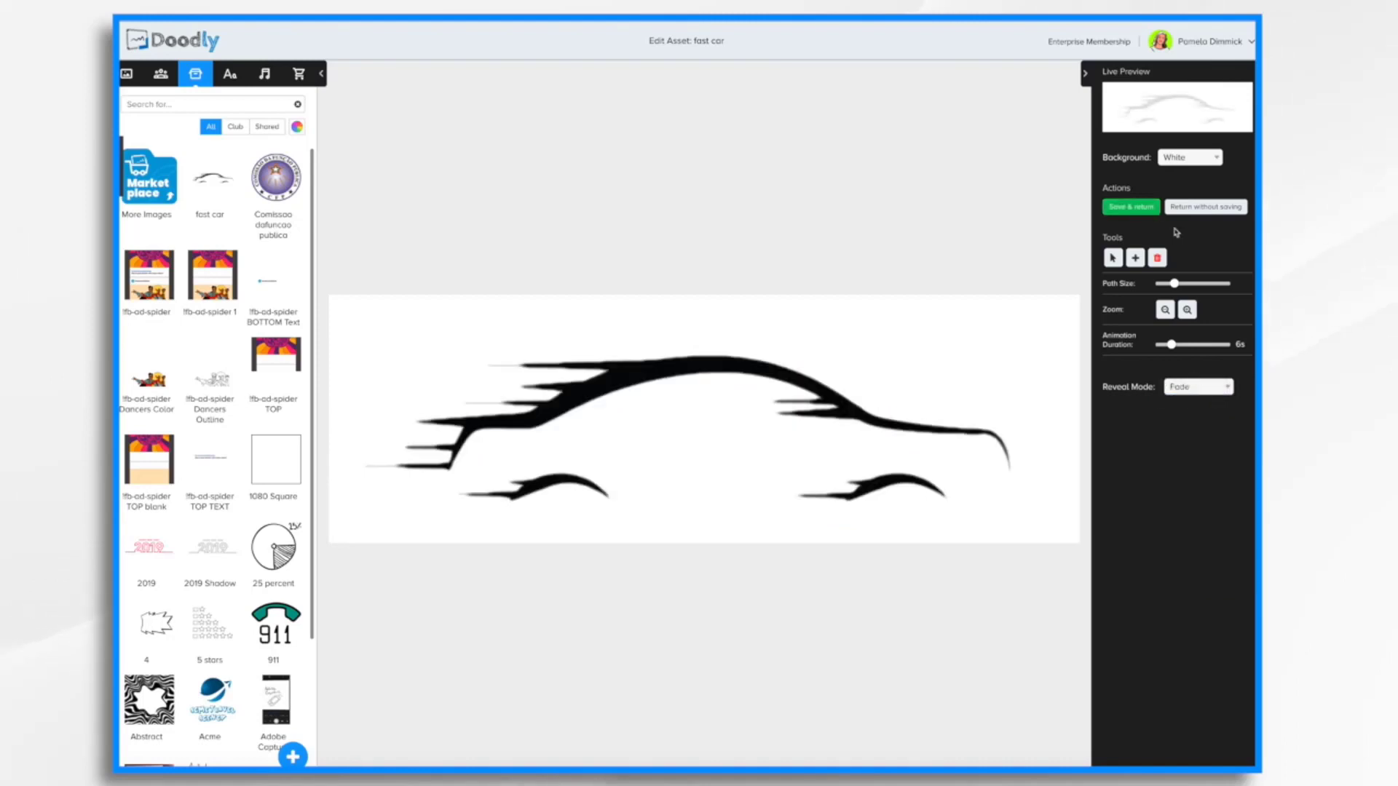
click(1143, 208)
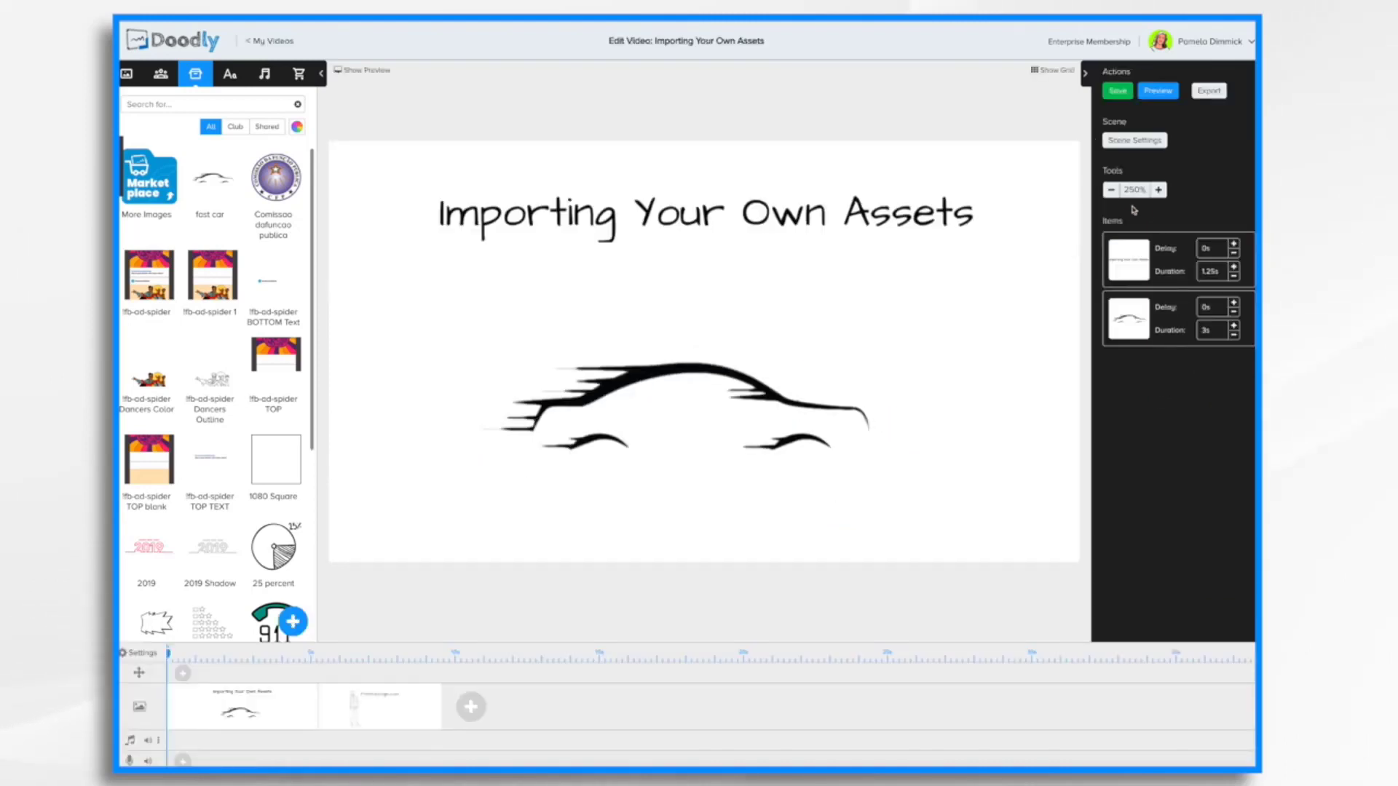
click(1157, 92)
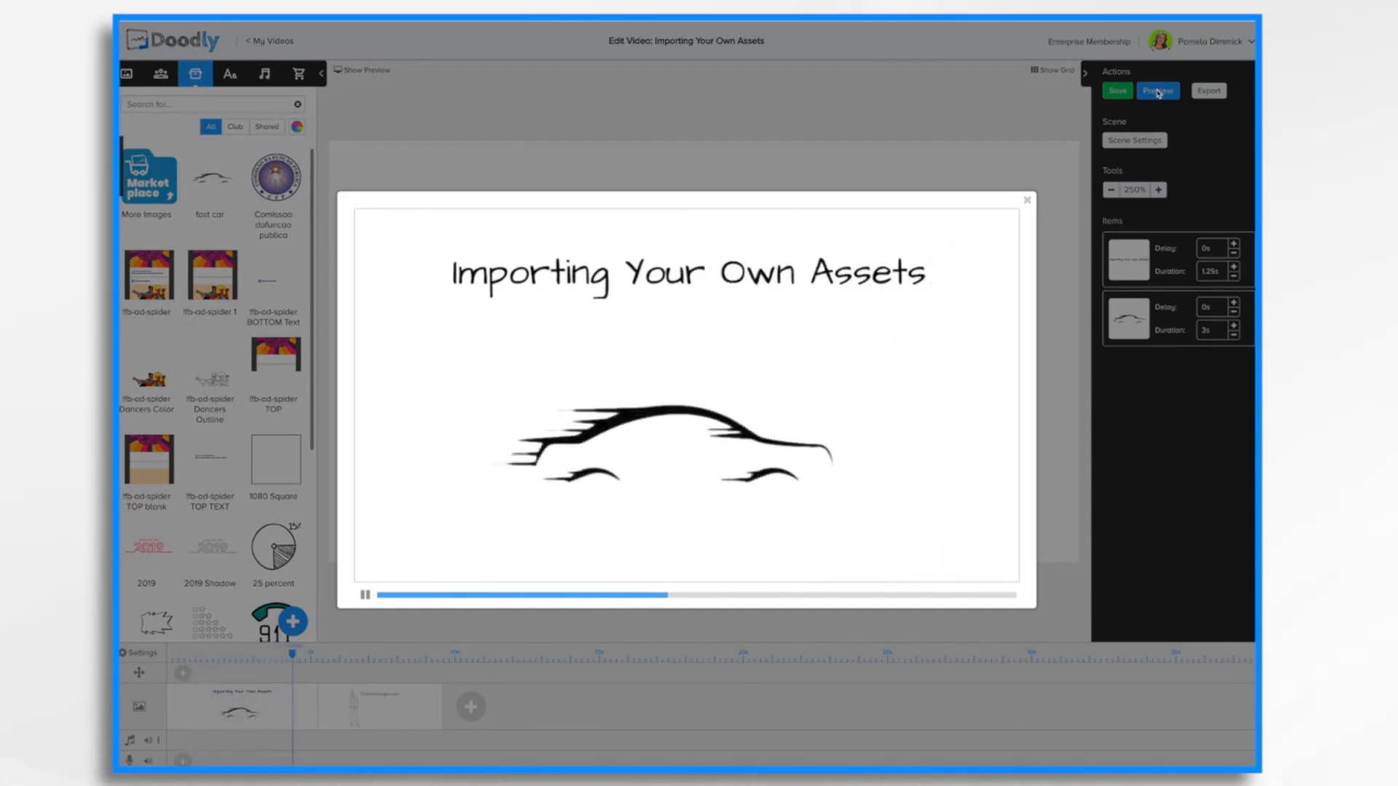
click(1026, 200)
Step: Move the car to the lower left of the scene and review its asset settings, returning without saving
drag(691, 366, 577, 393)
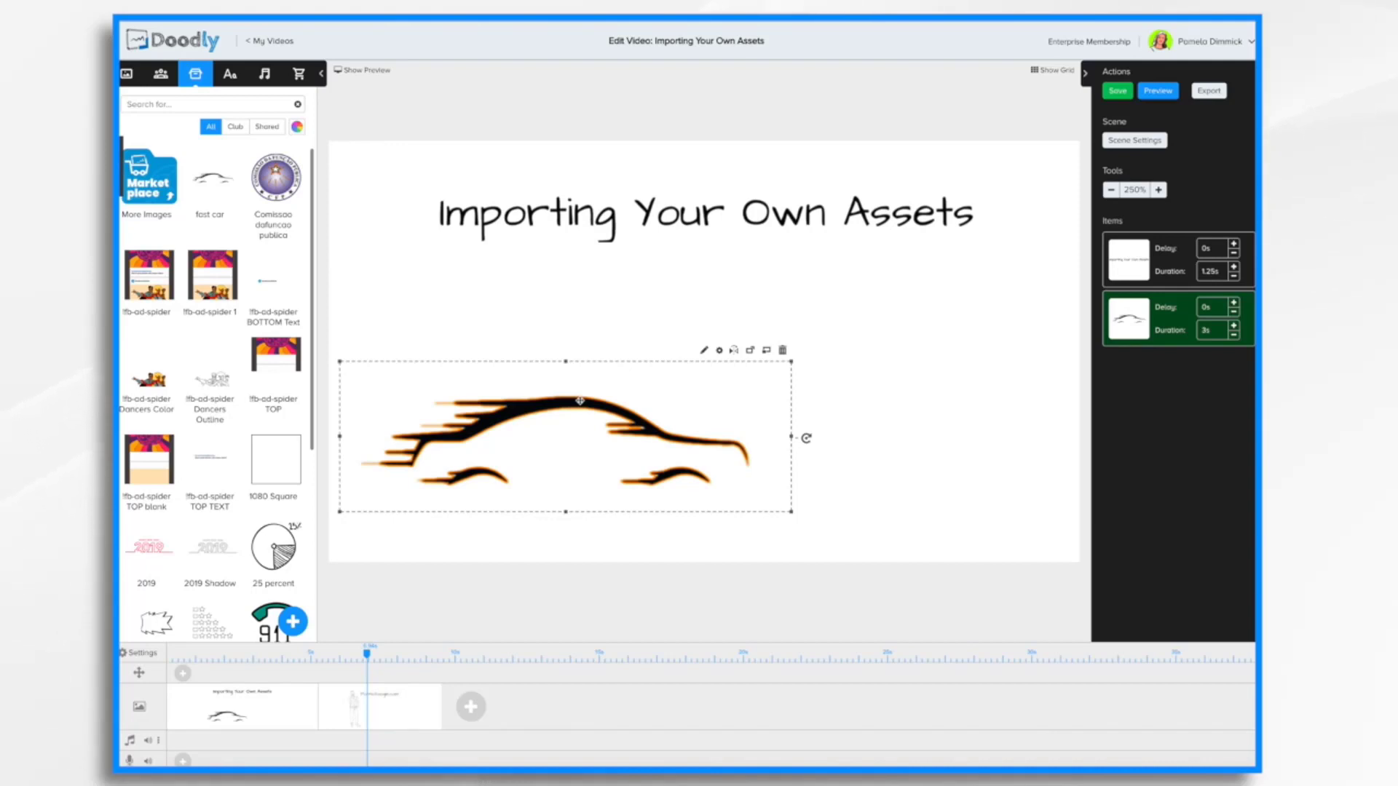
click(704, 351)
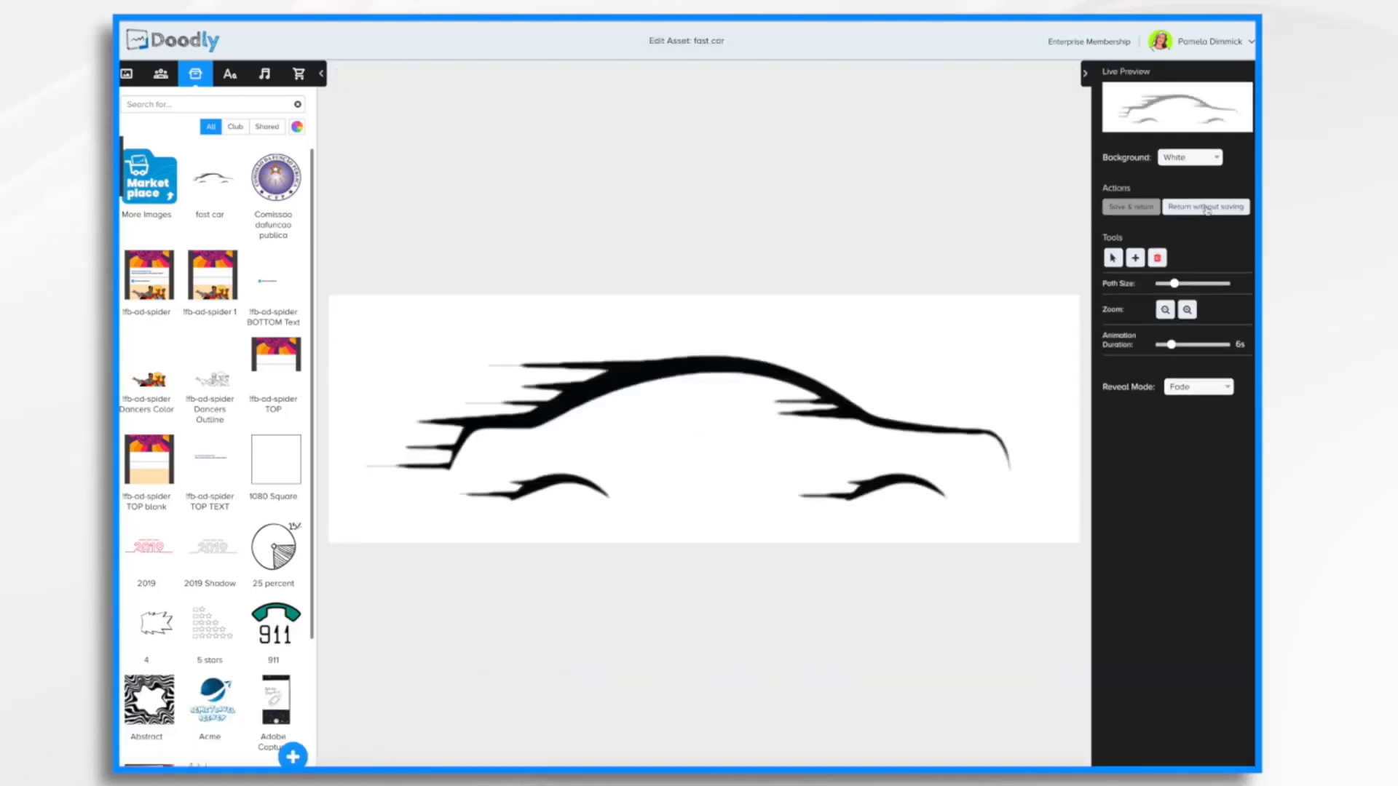
click(1206, 207)
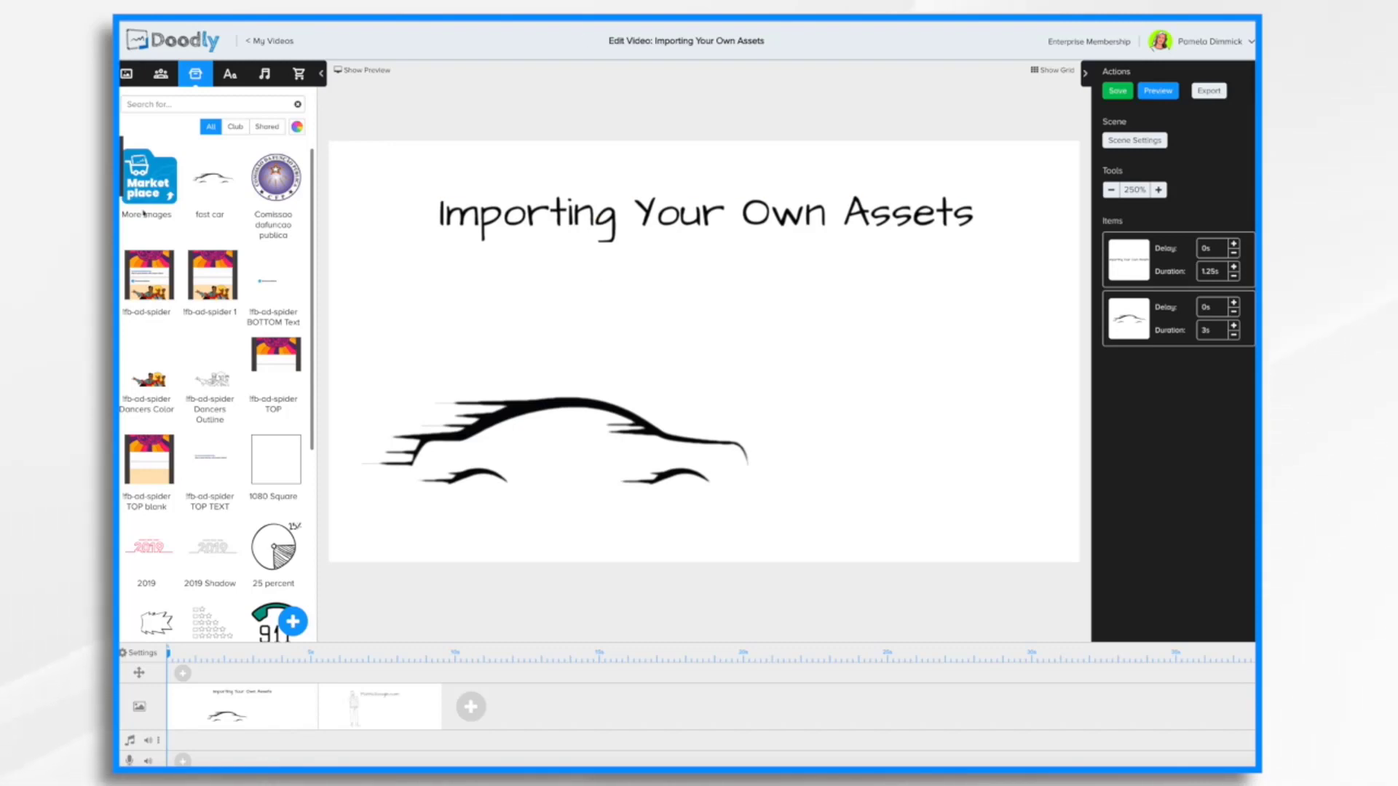
Step: Import dino.svg from the Downloads folder as a new prop and add it to the scene
click(294, 623)
click(710, 393)
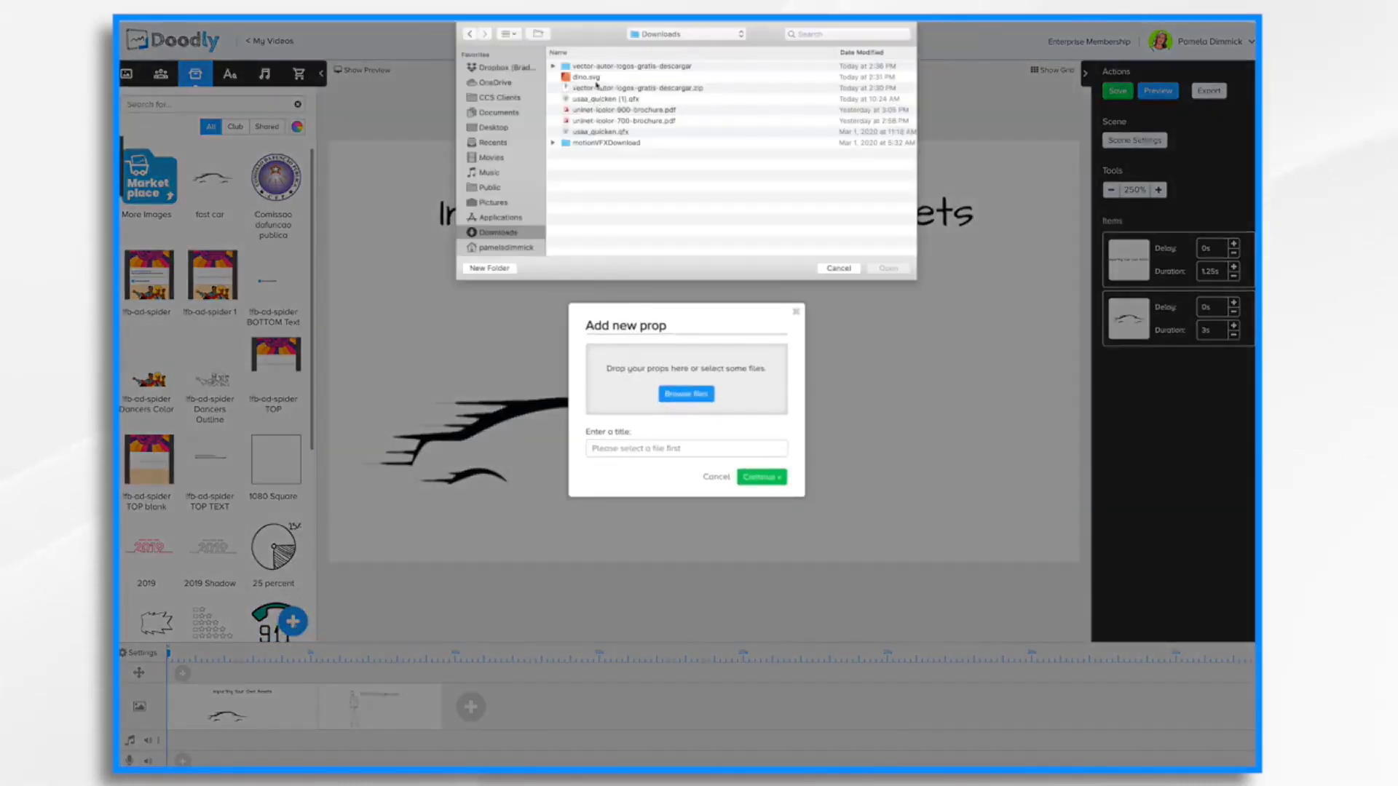
click(596, 79)
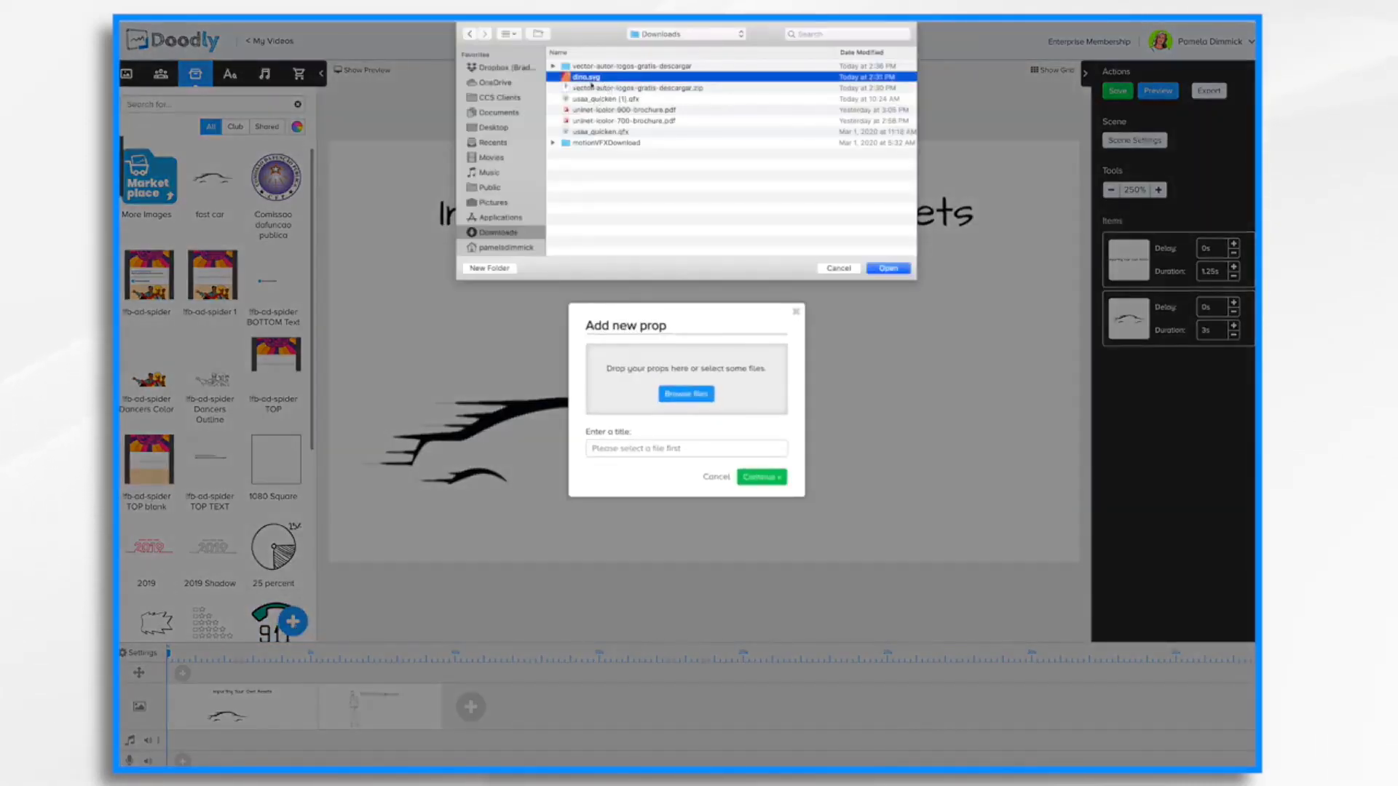
click(897, 268)
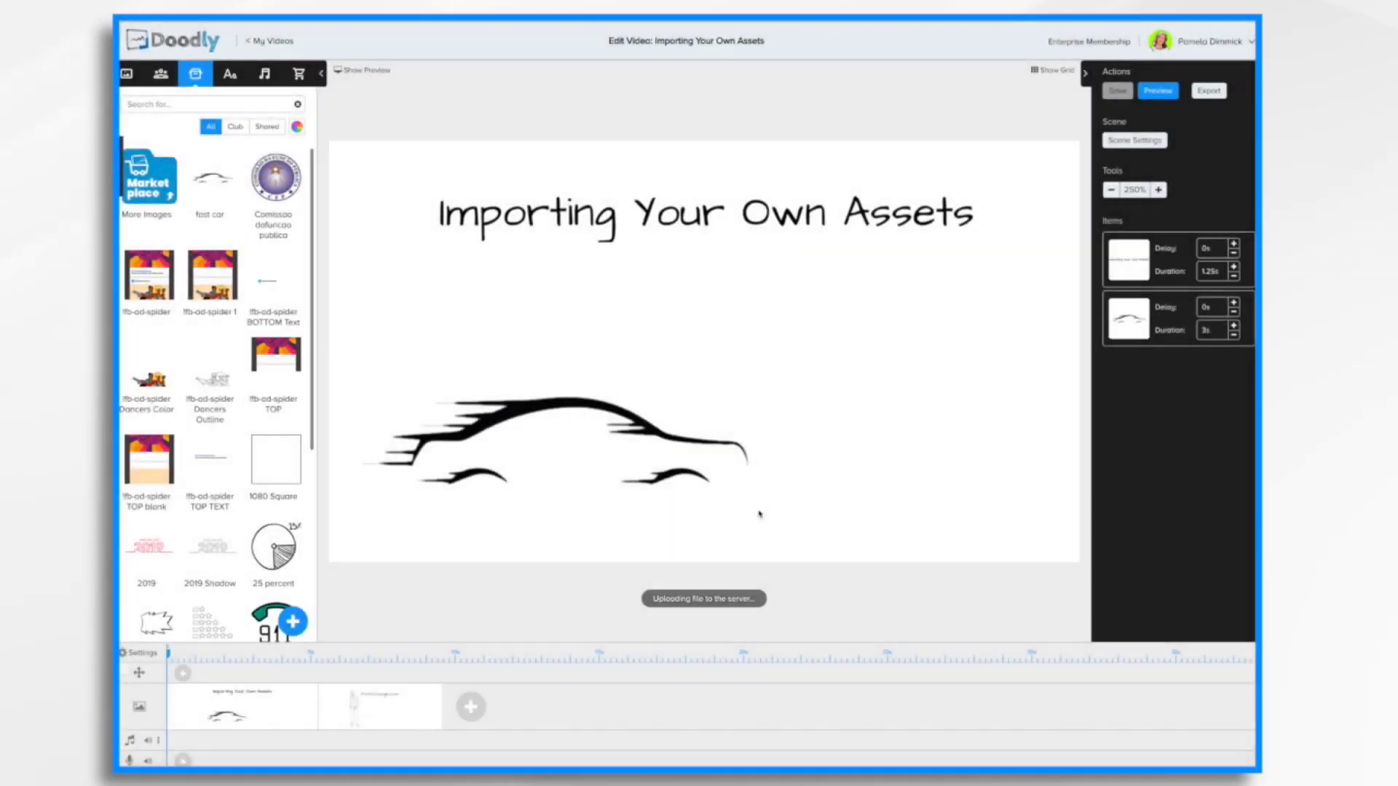
click(760, 511)
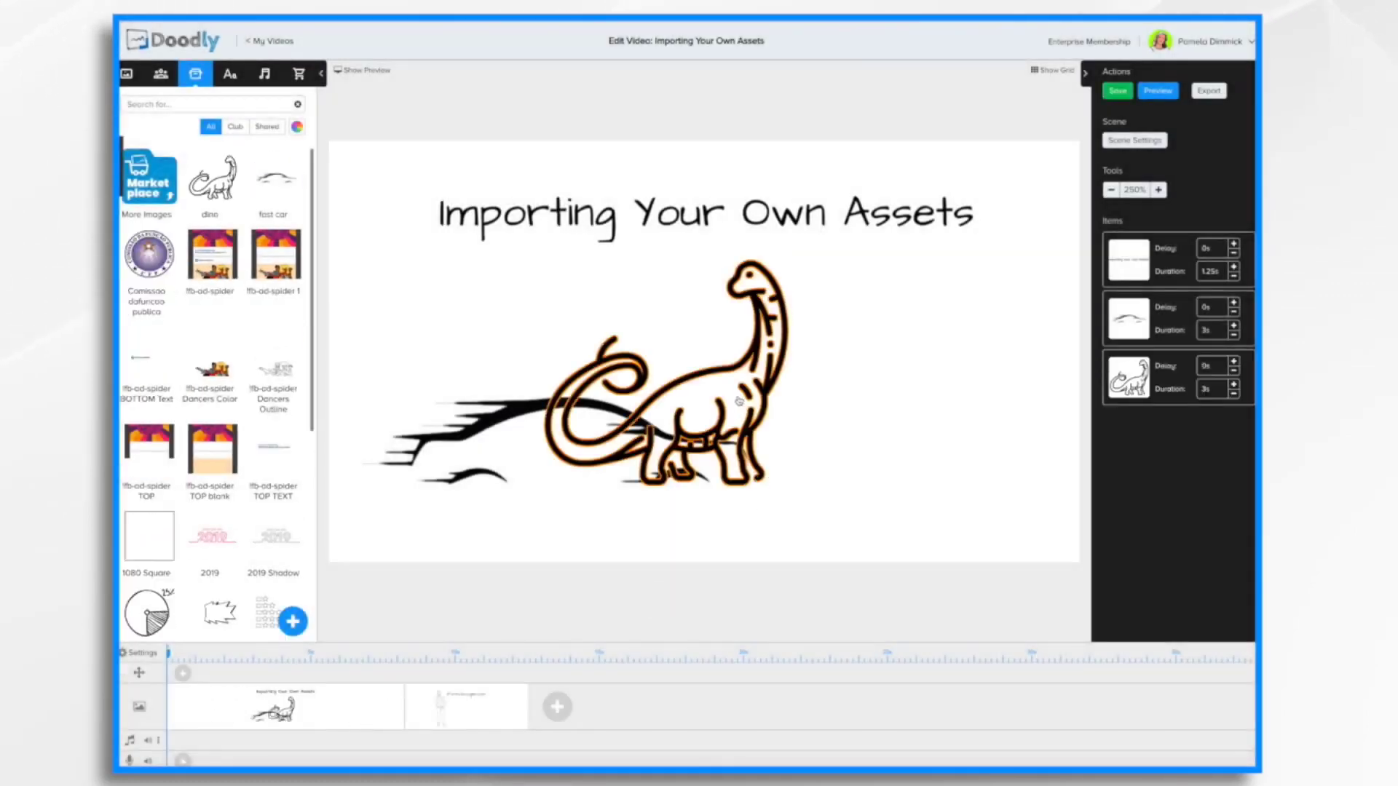
Step: Delete the car from the scene and place the dinosaur centrally below the title
drag(746, 399, 955, 435)
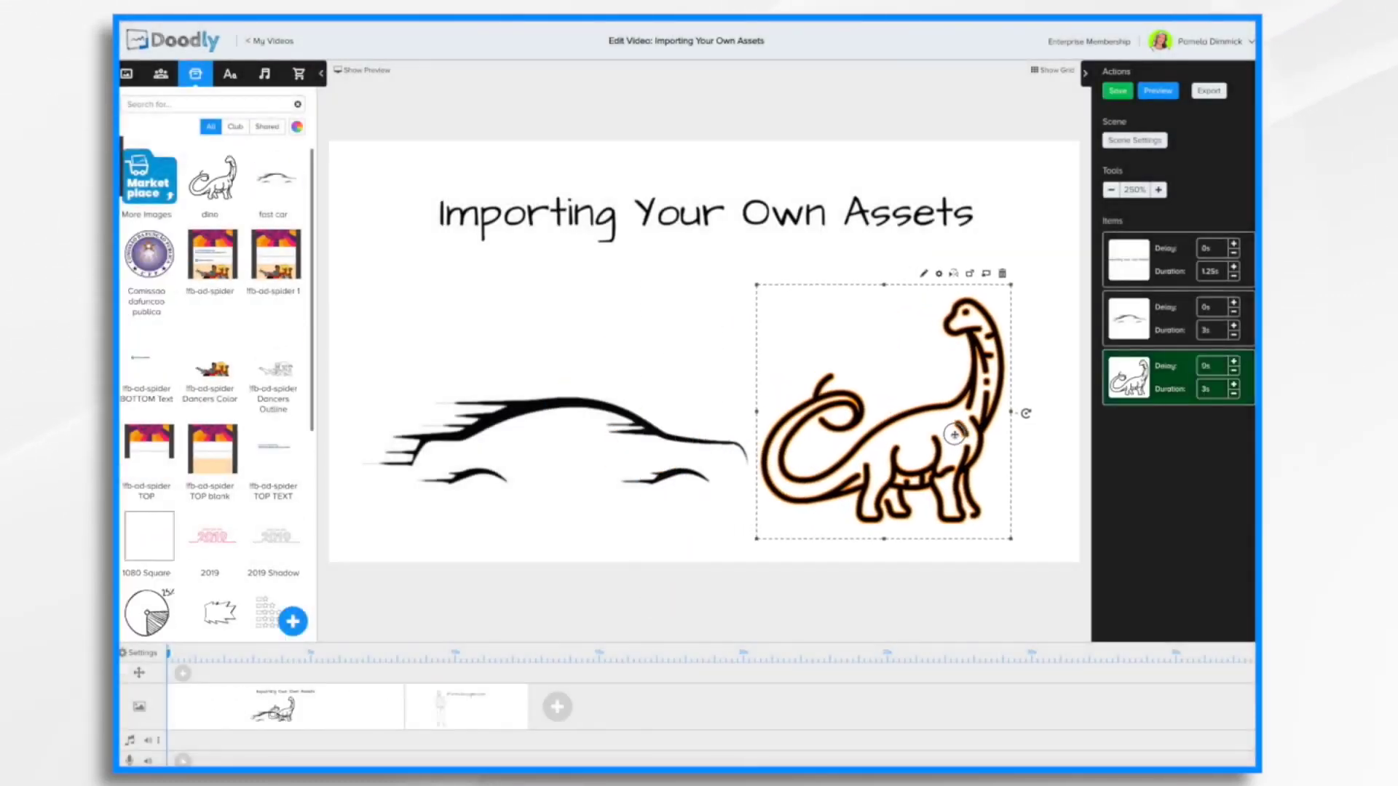
click(680, 418)
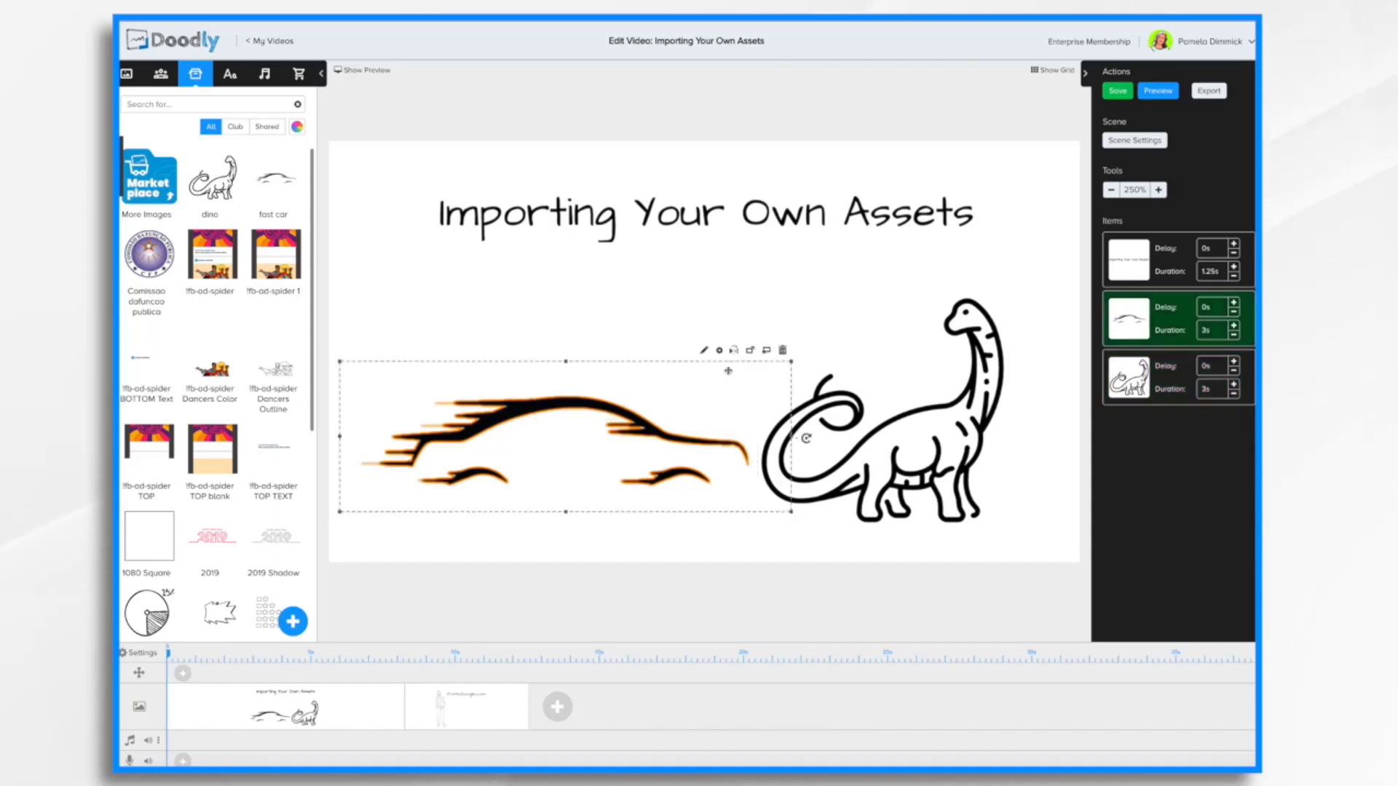
click(782, 350)
click(719, 427)
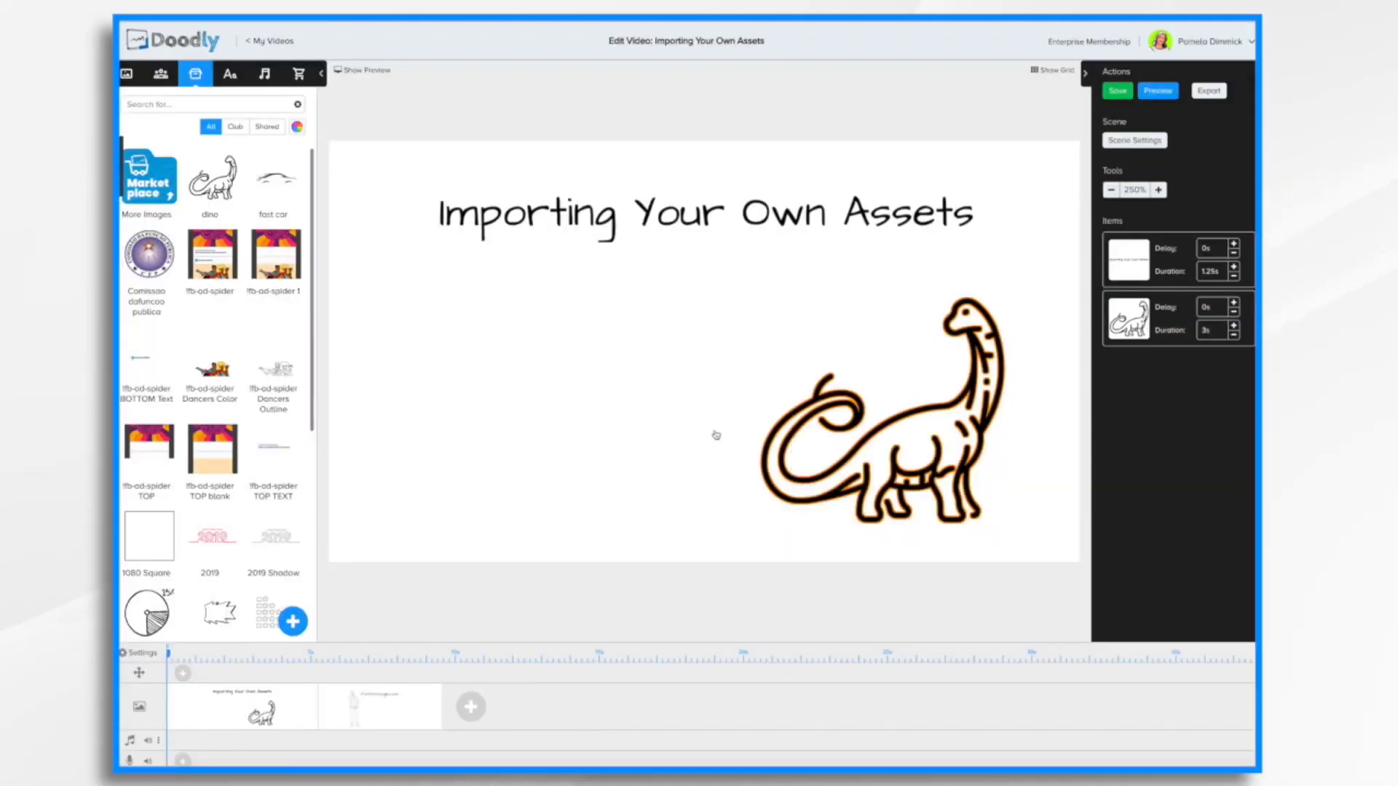
drag(953, 427, 728, 418)
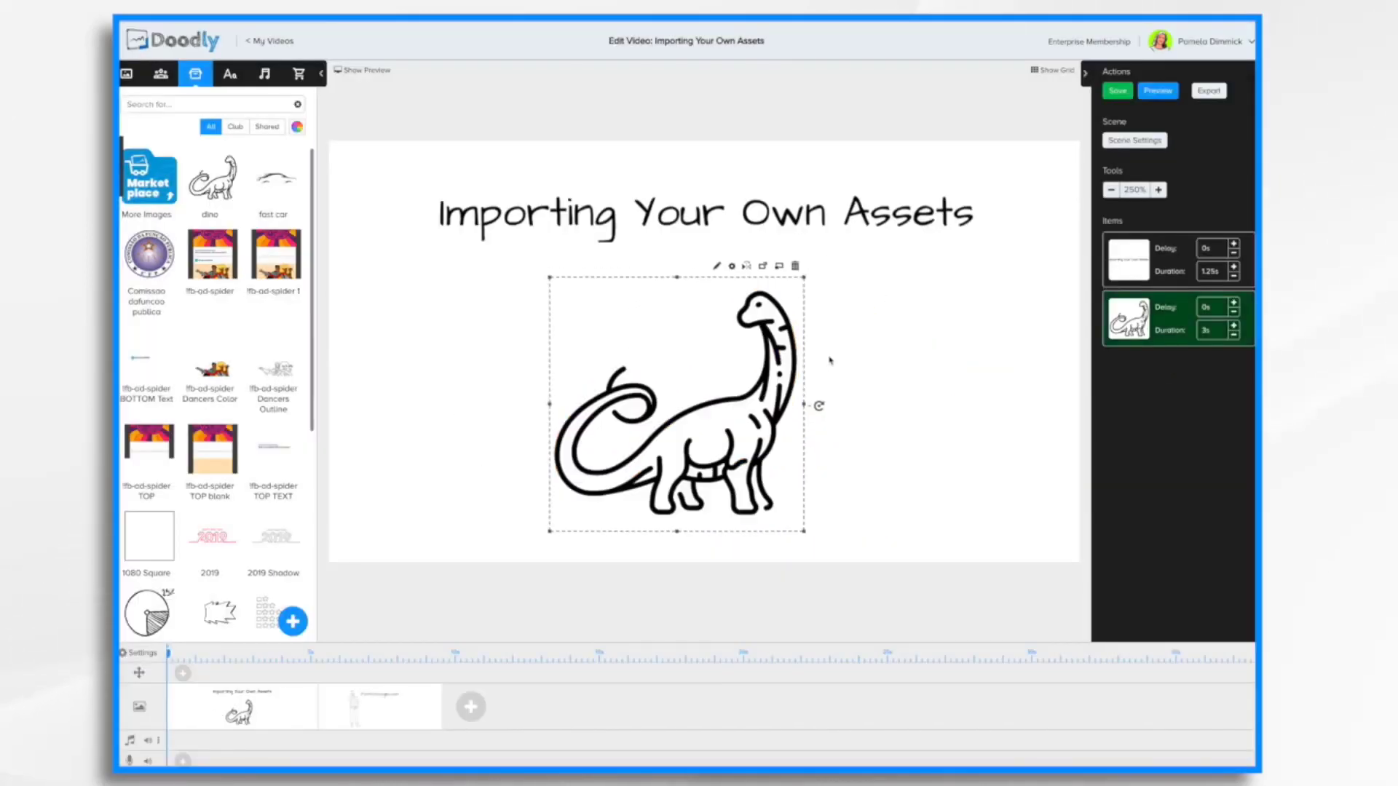
Step: Load the dino asset's SVG paths as its reveal paths, save them and preview the video
click(717, 267)
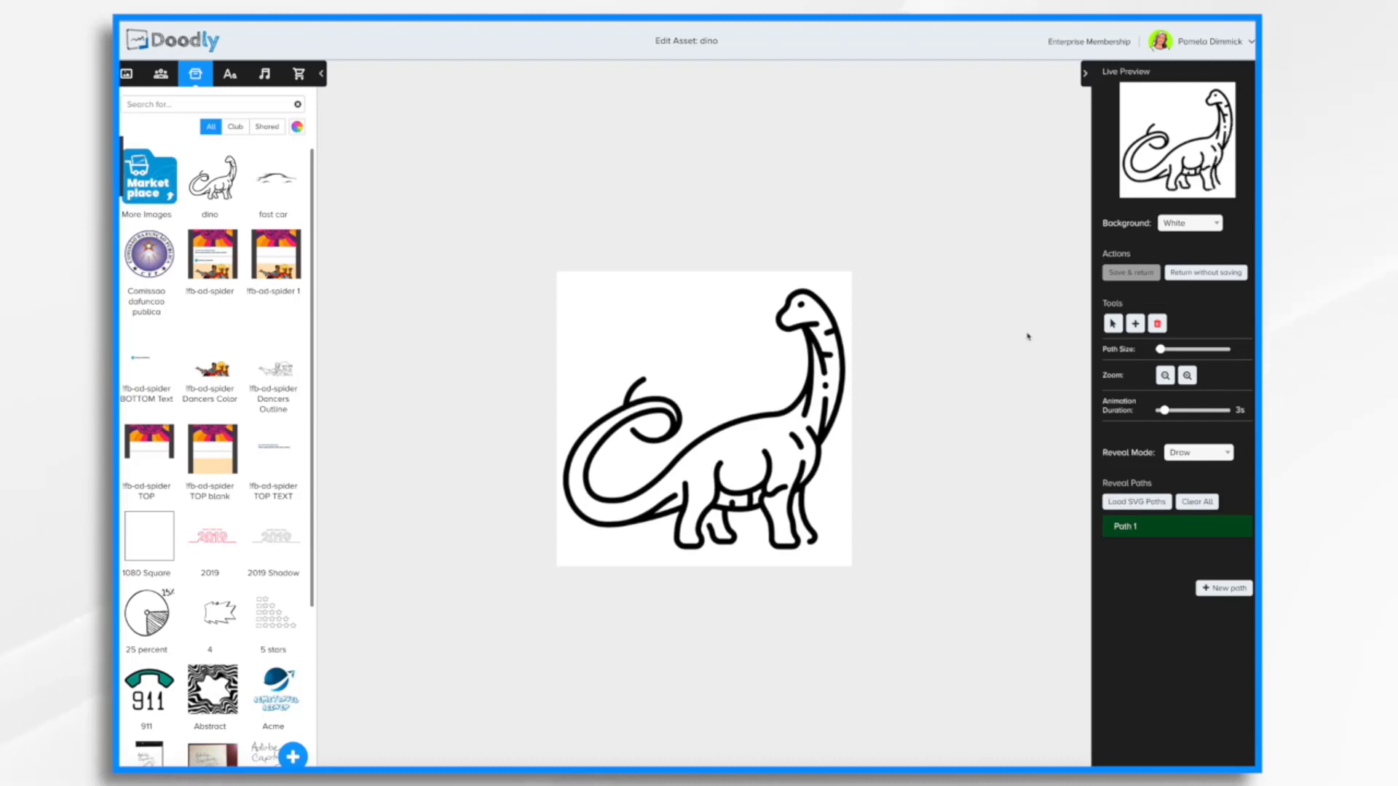
click(1134, 503)
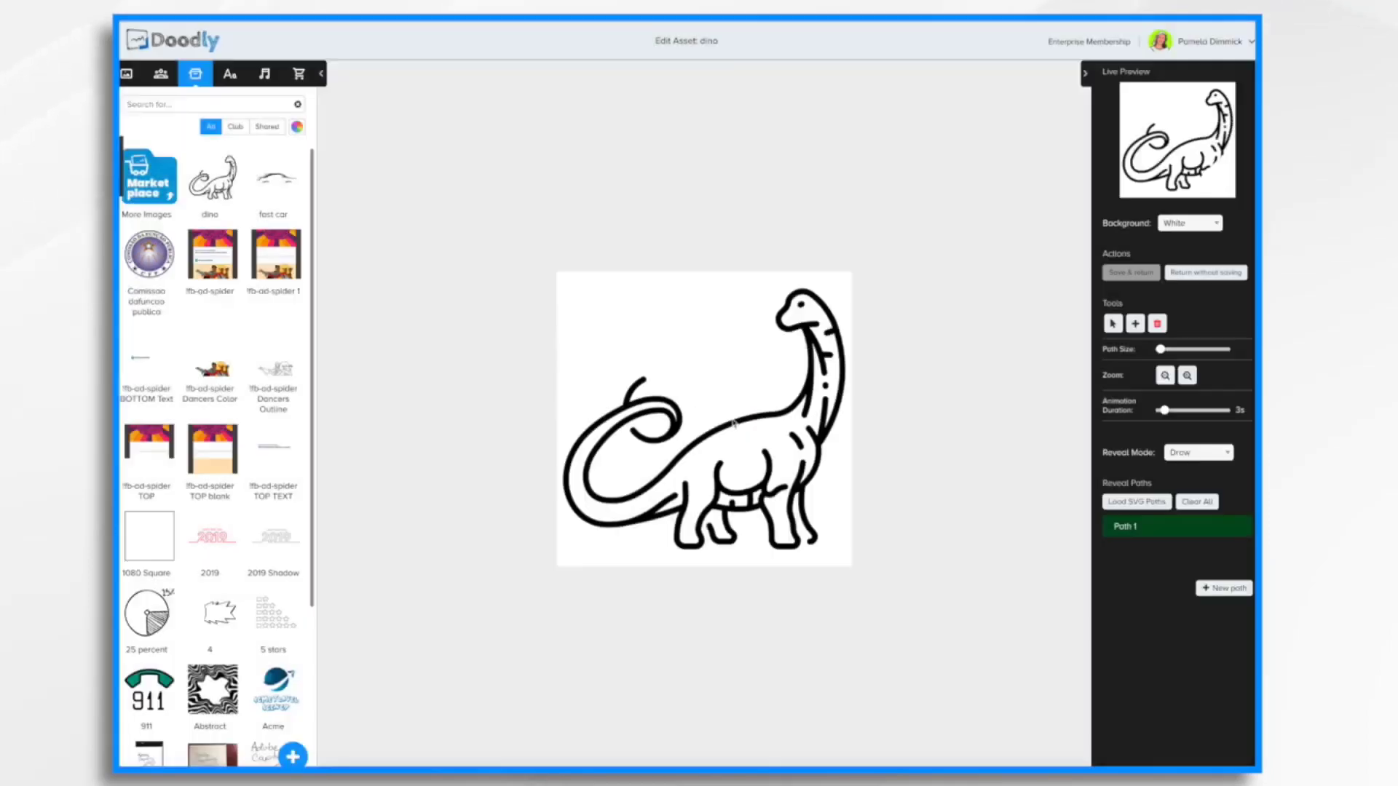
click(733, 424)
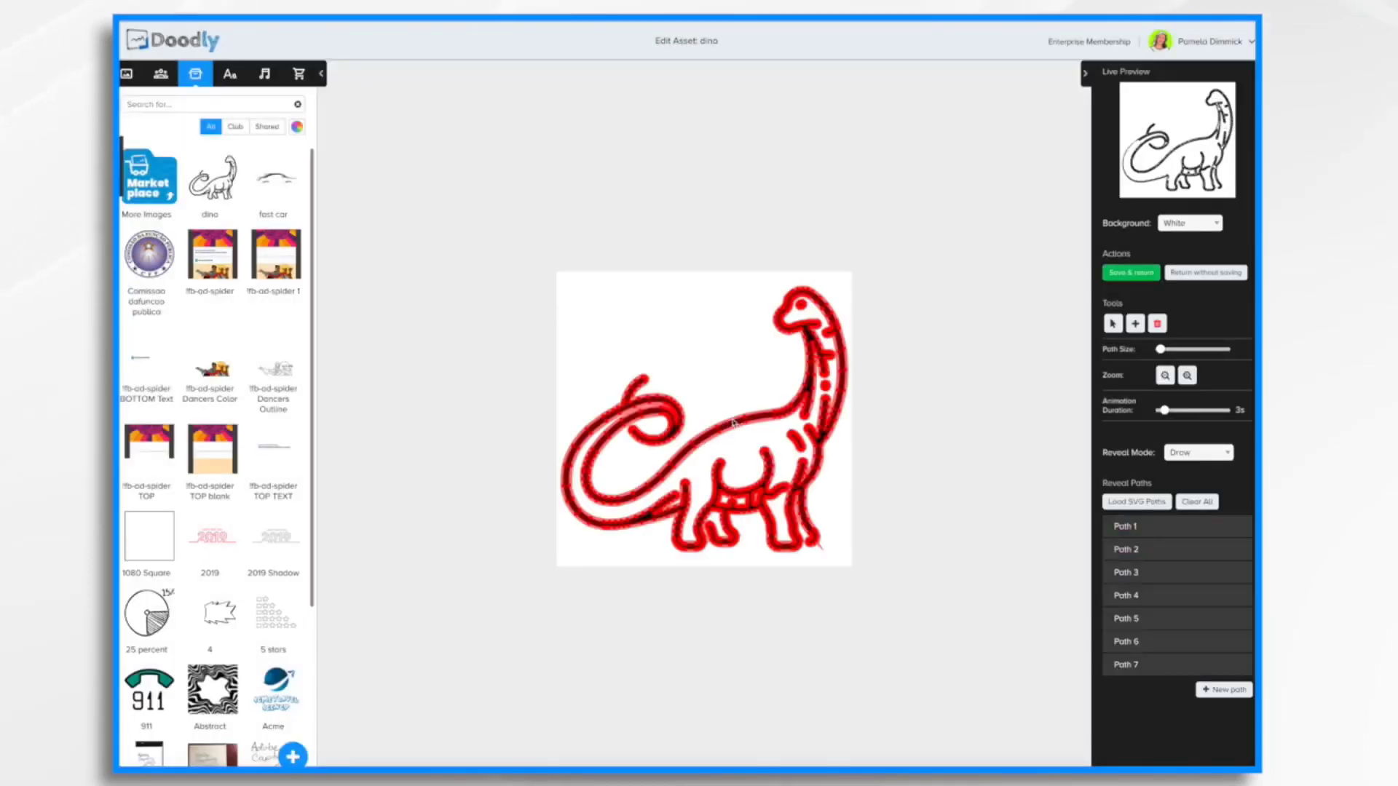
click(1130, 273)
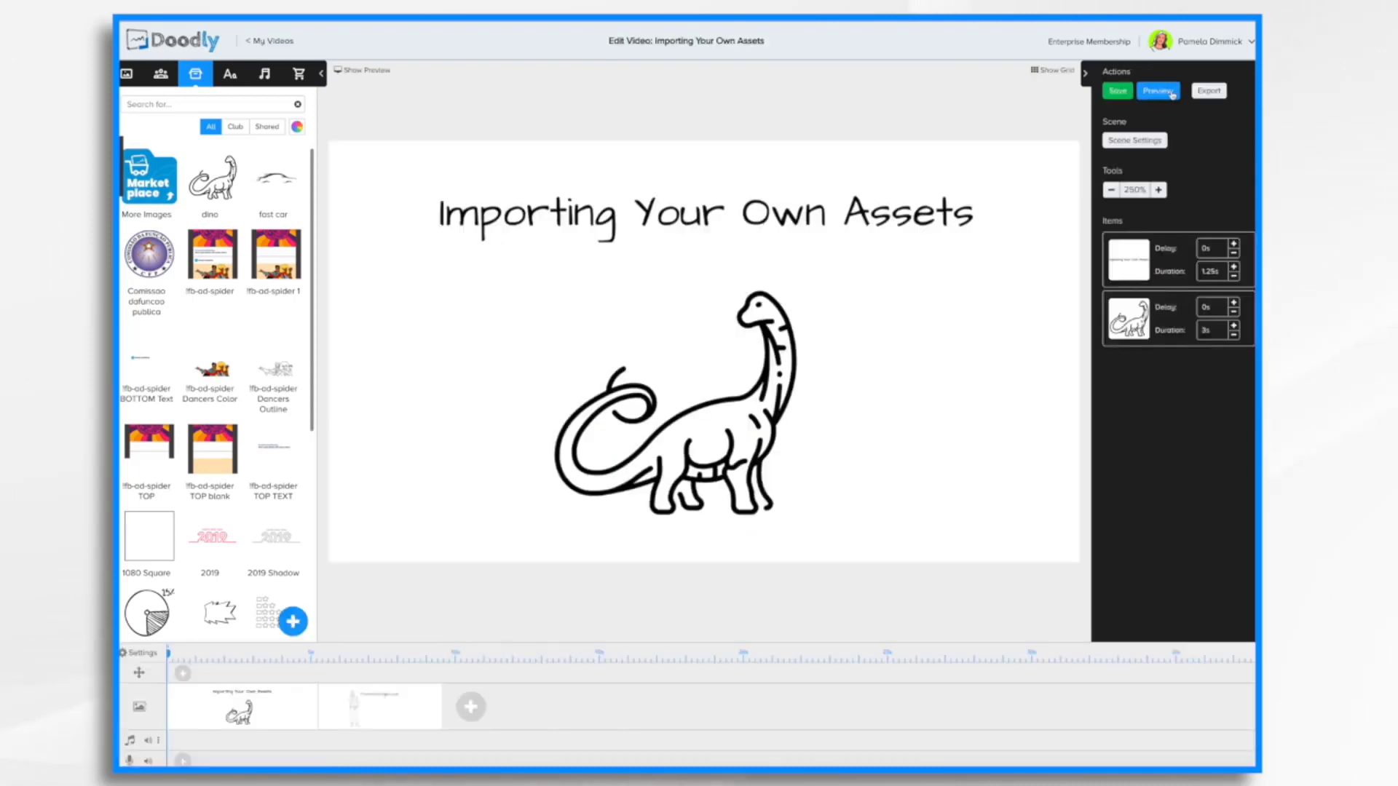
click(1171, 91)
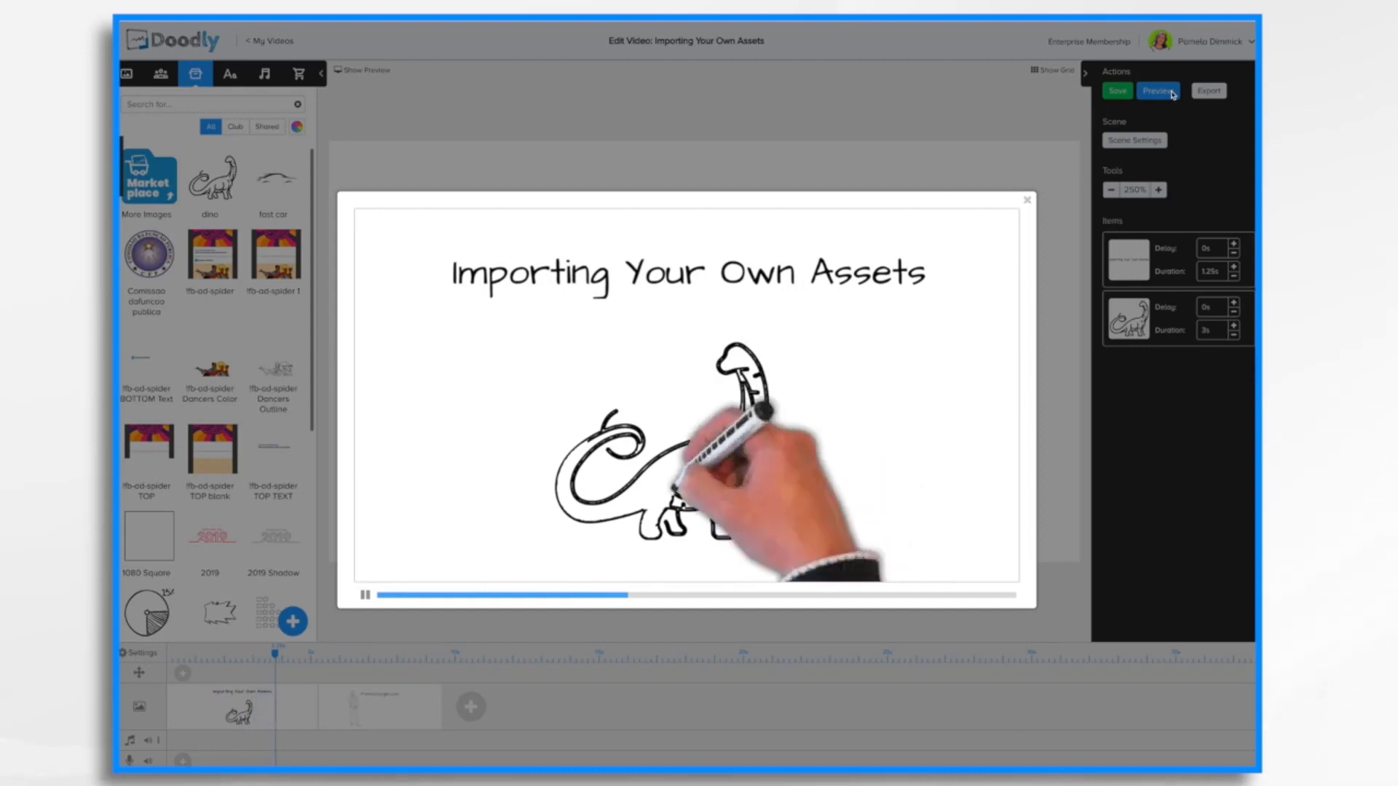
Step: Close the video preview and review the share options of the dino prop, cancelling without sharing it
click(1027, 200)
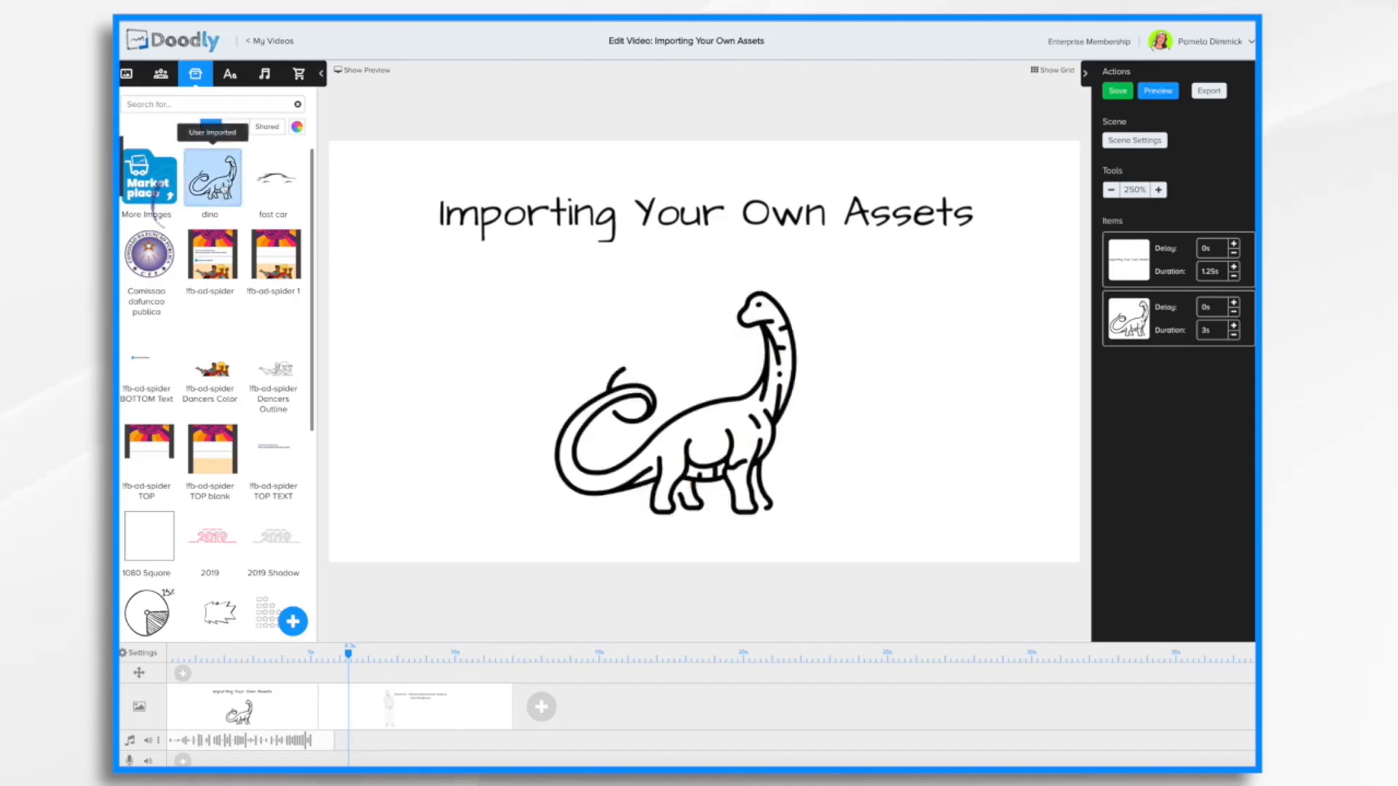
right_click(223, 187)
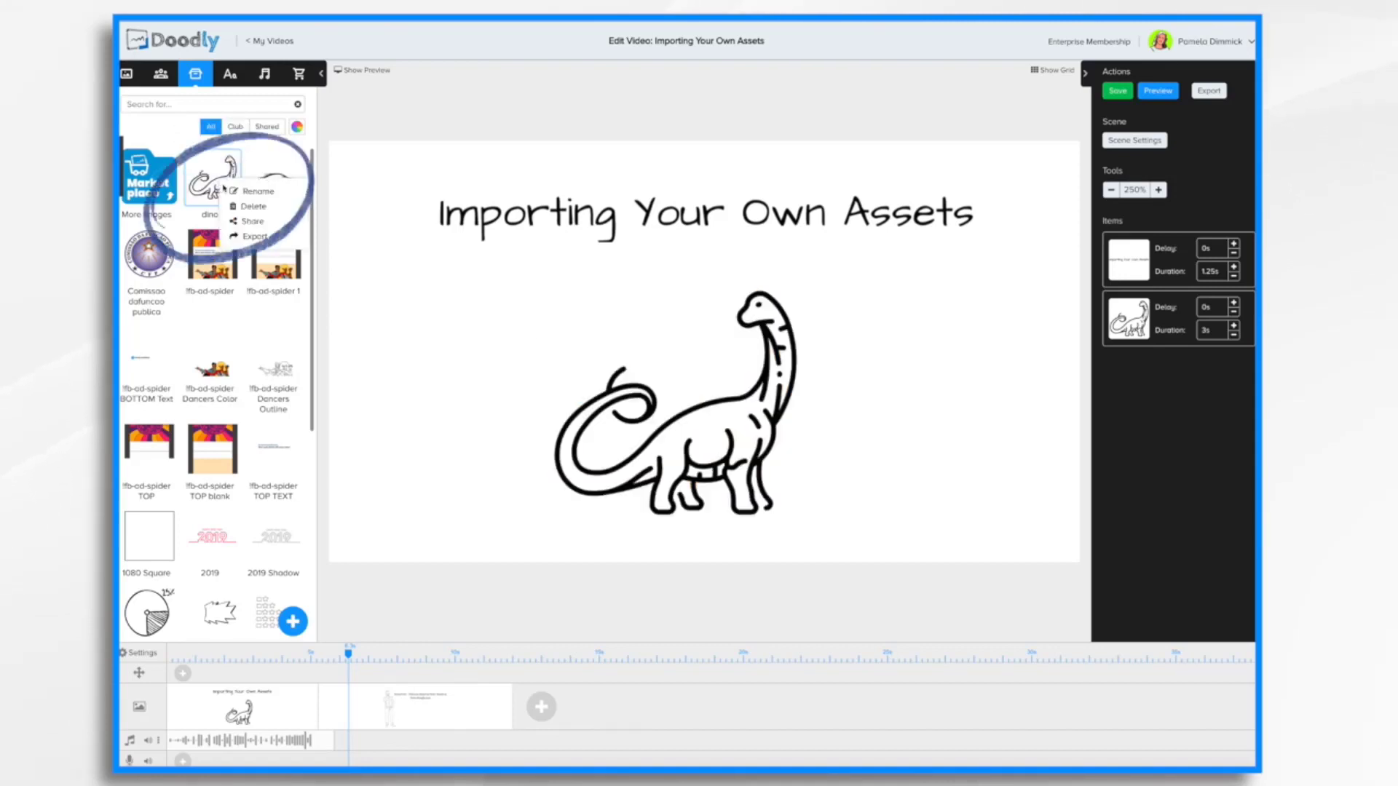
click(251, 221)
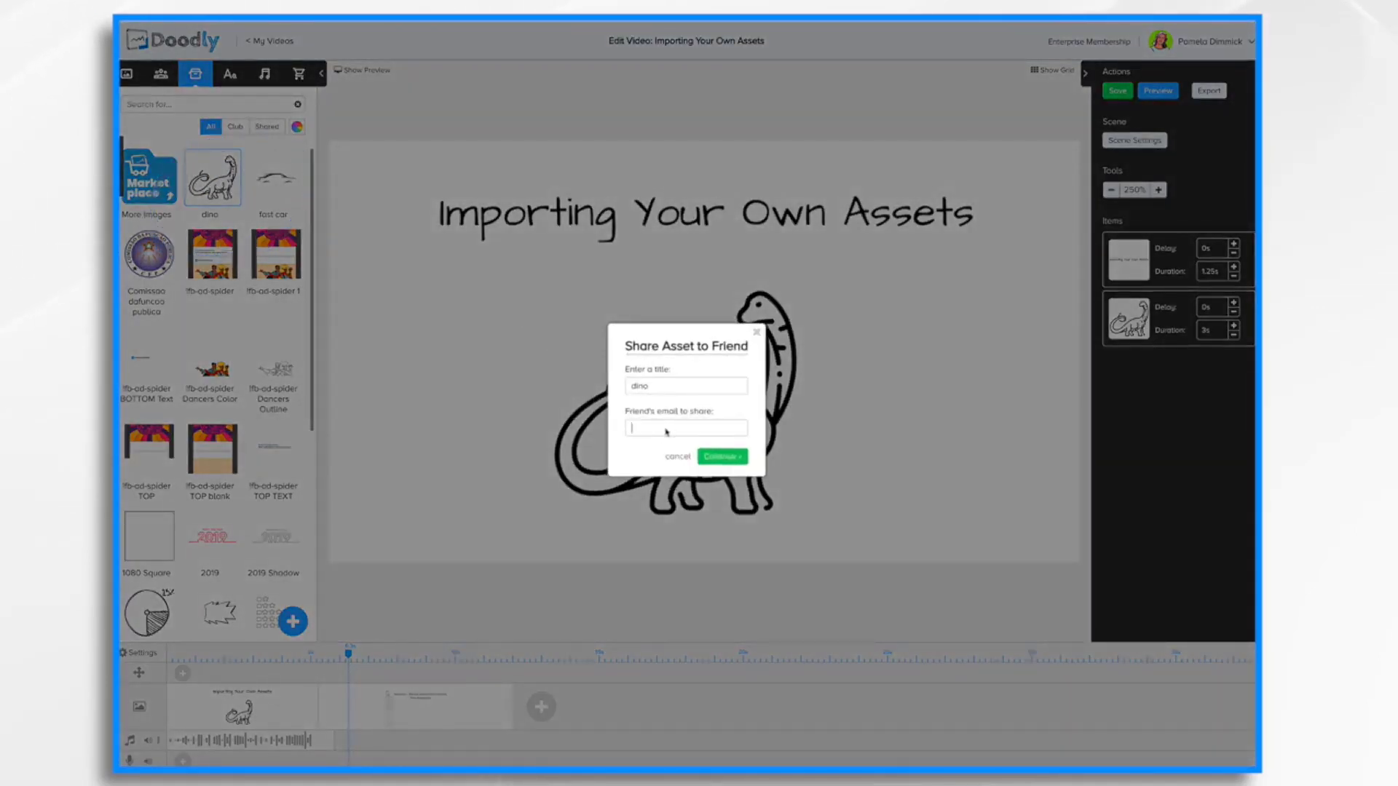
click(677, 455)
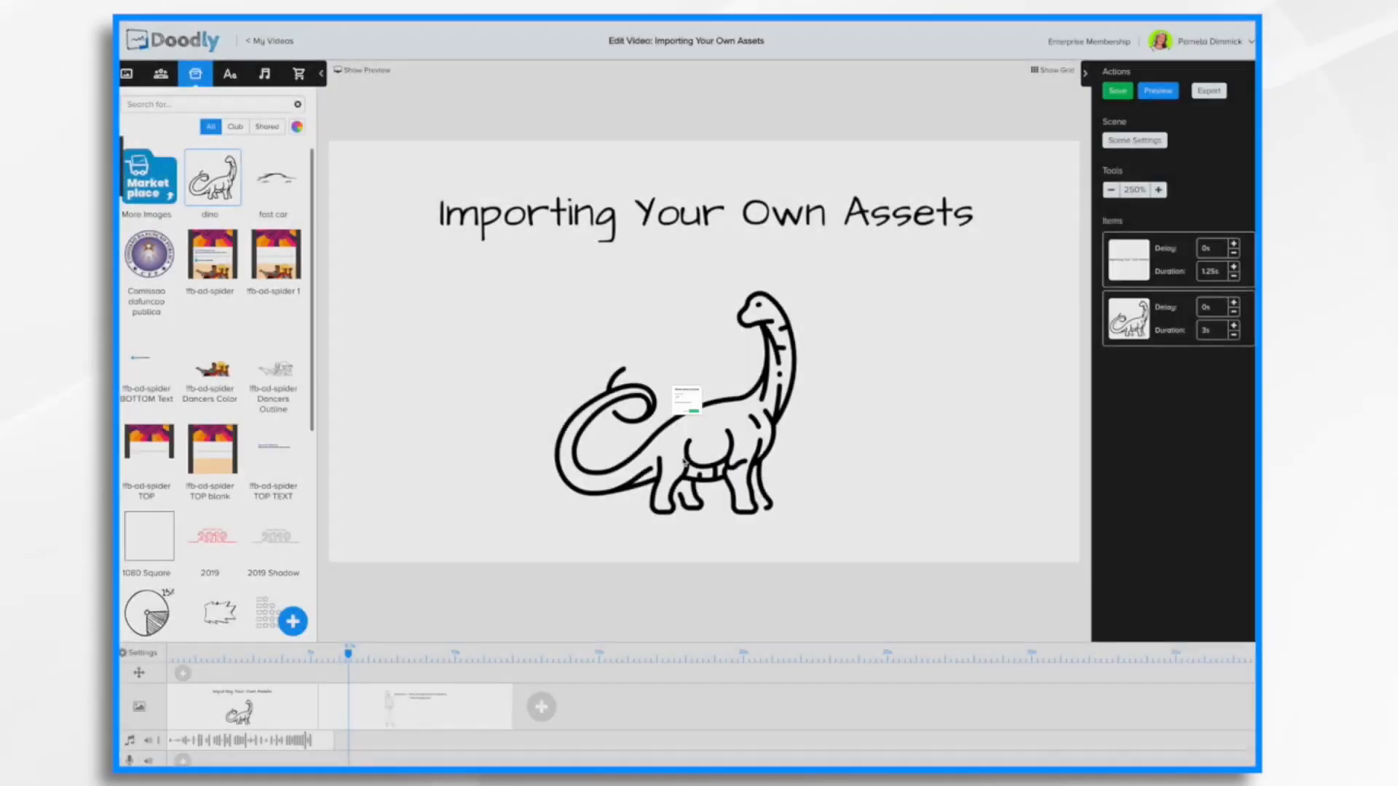
right_click(217, 191)
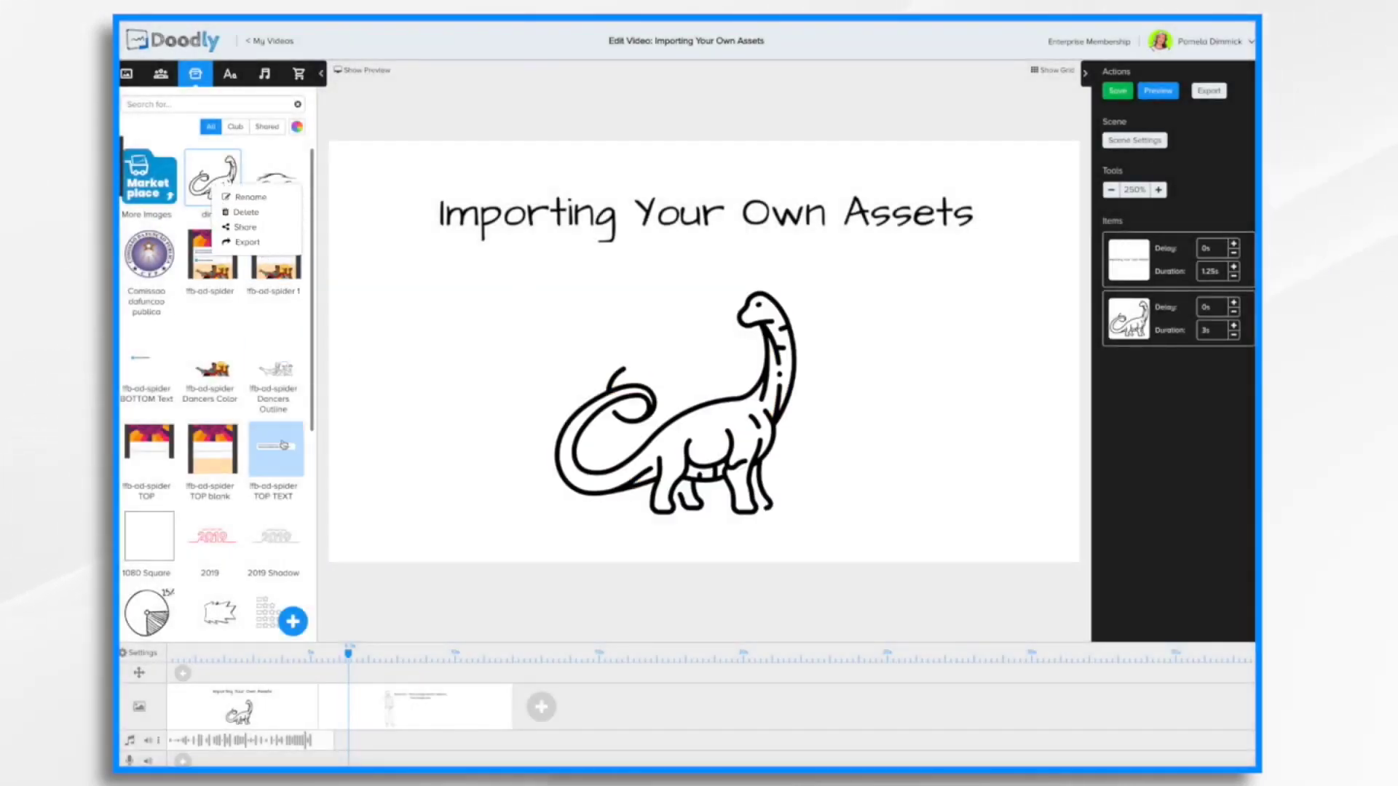
click(282, 150)
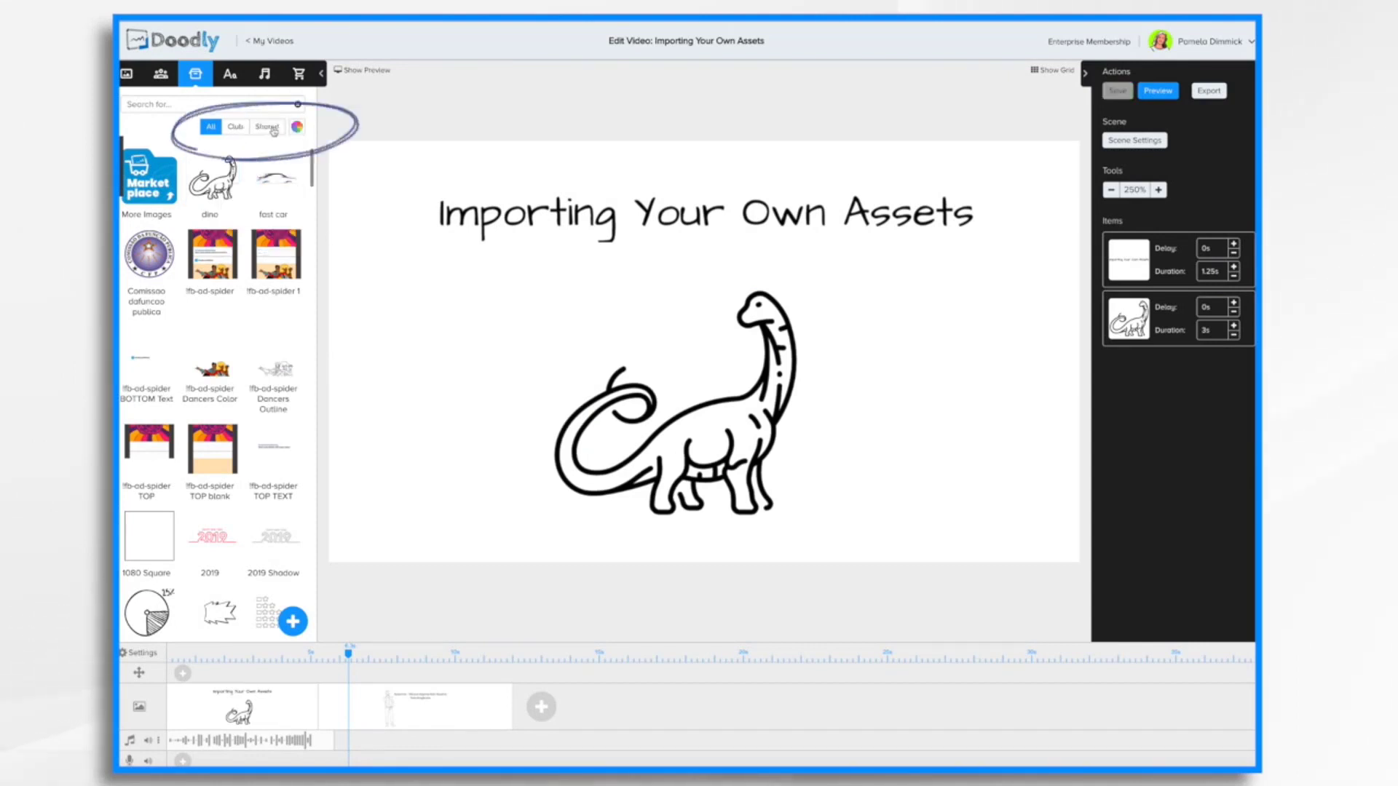
Step: Check the shared props, return to all props, and browse the recent bundles in the Doodly Marketplace
click(267, 127)
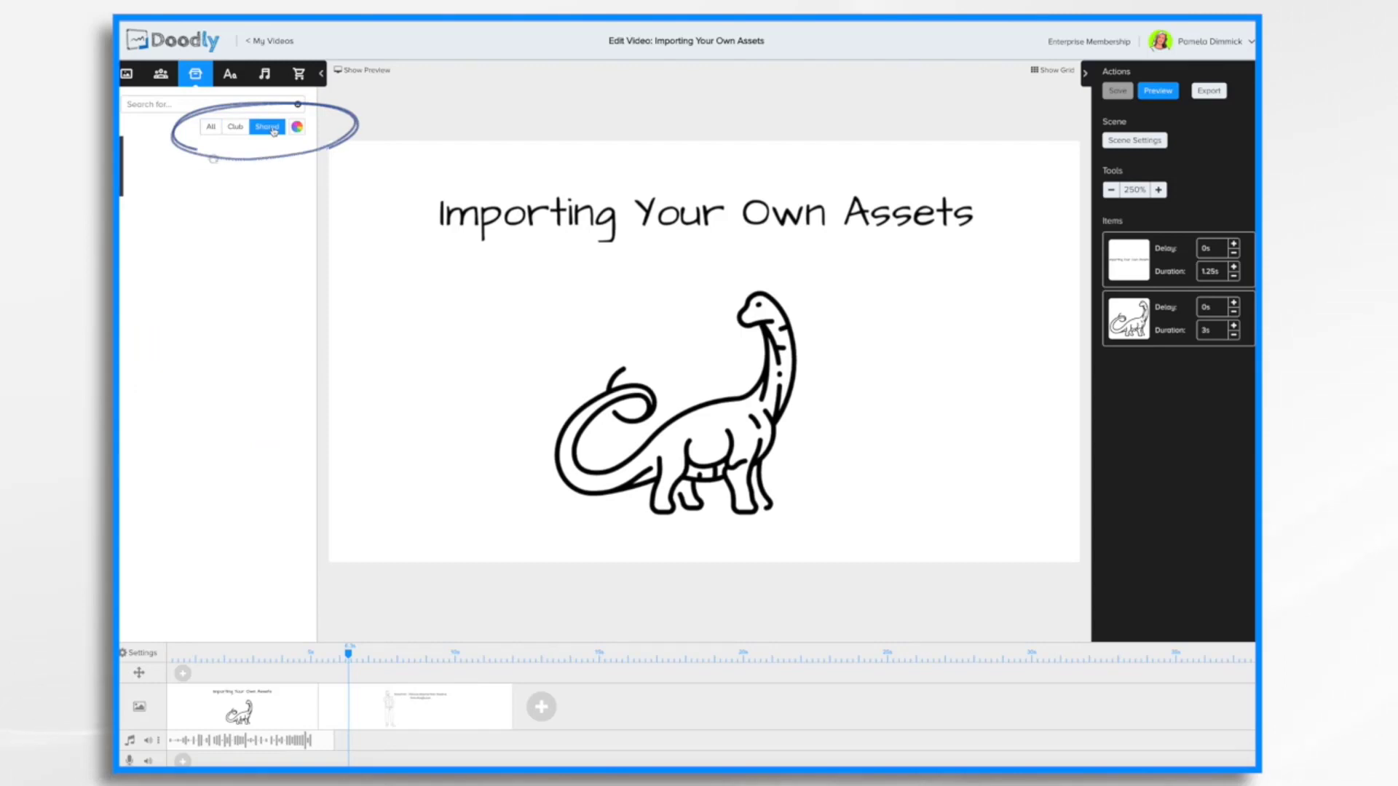
click(210, 126)
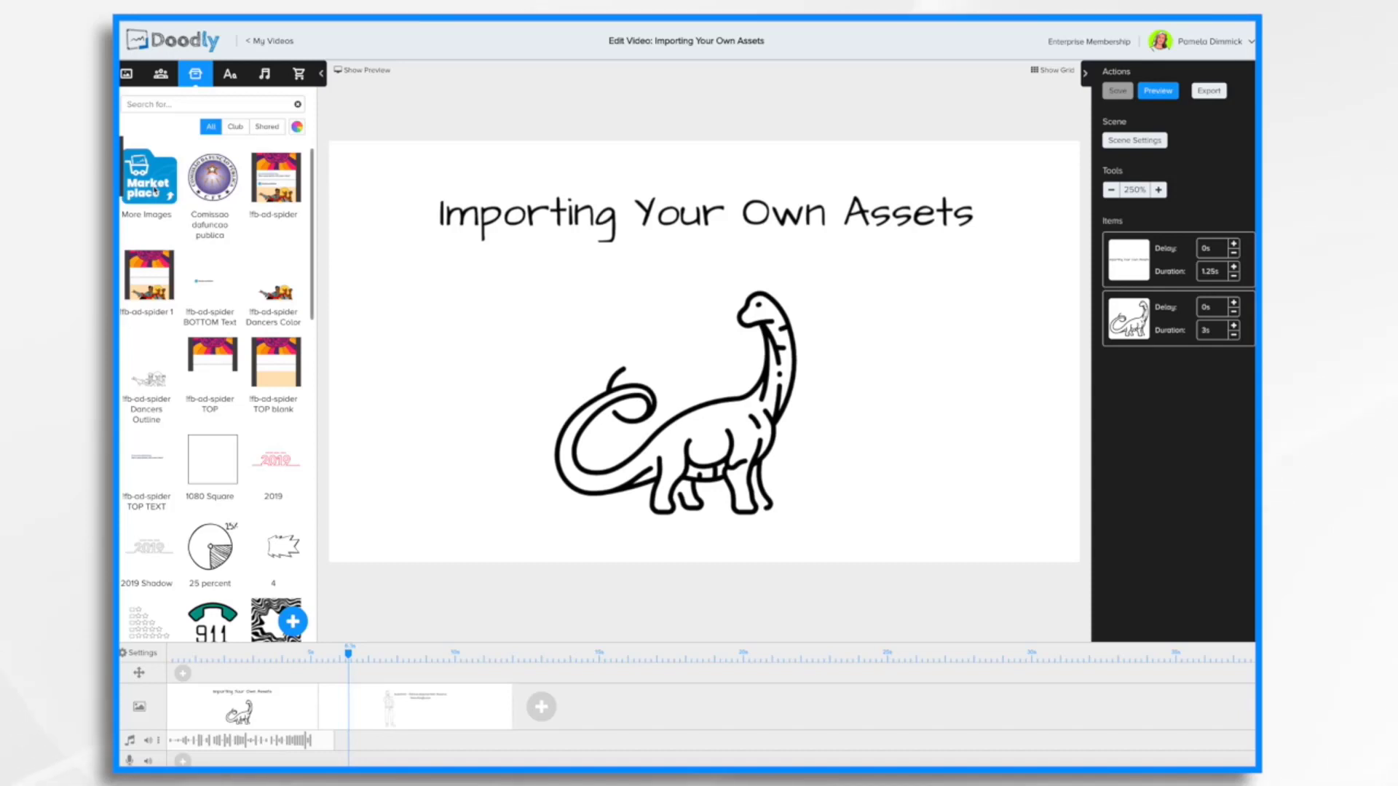
click(155, 191)
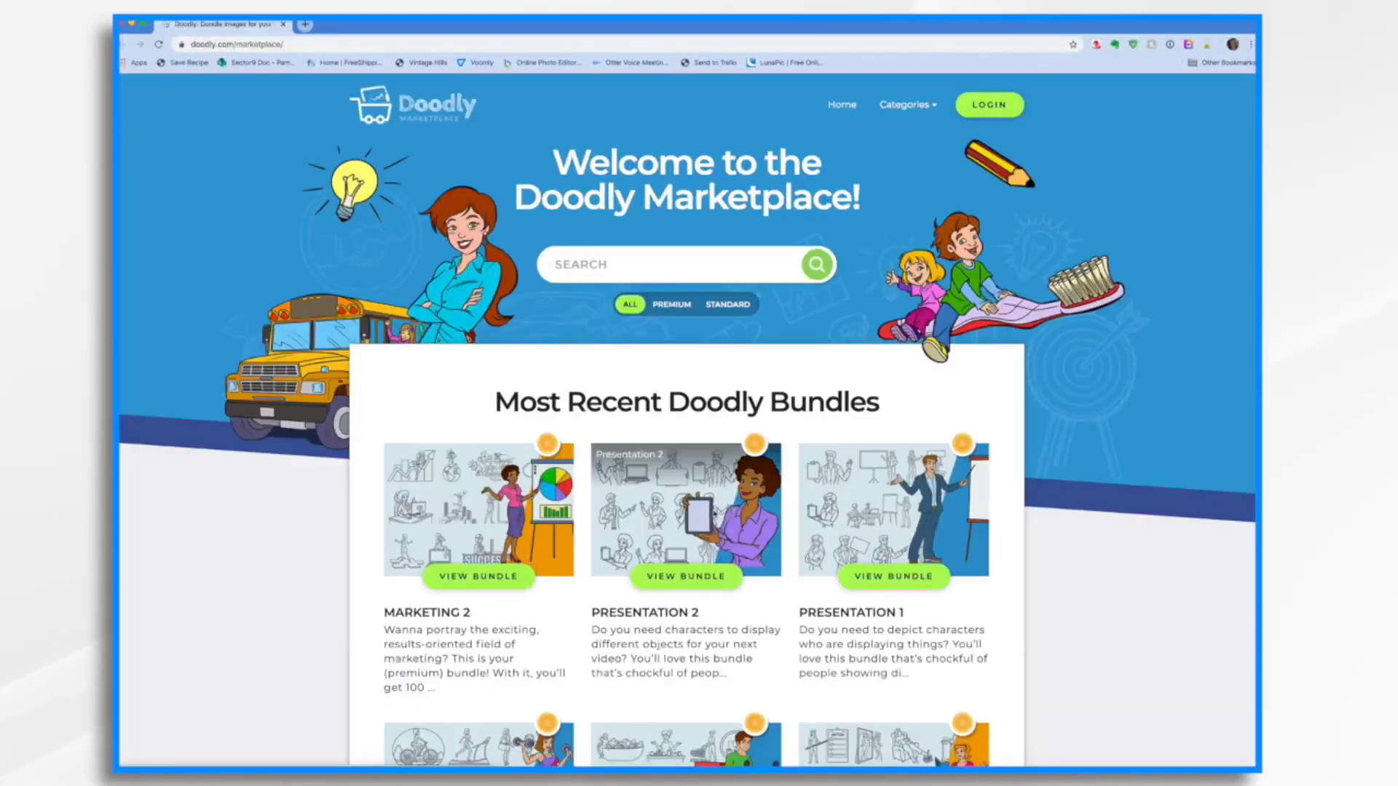
scroll(712, 510, down, 3)
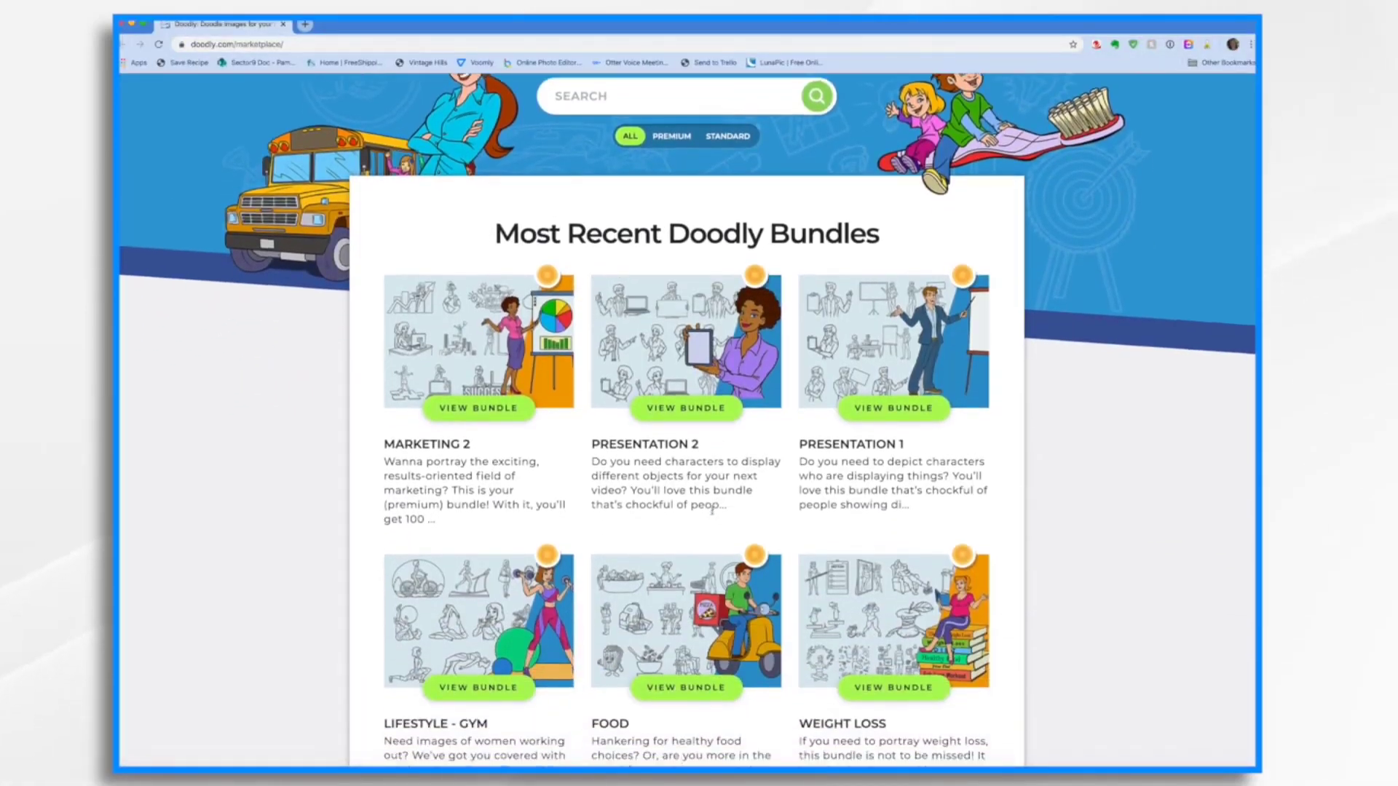
scroll(712, 510, down, 8)
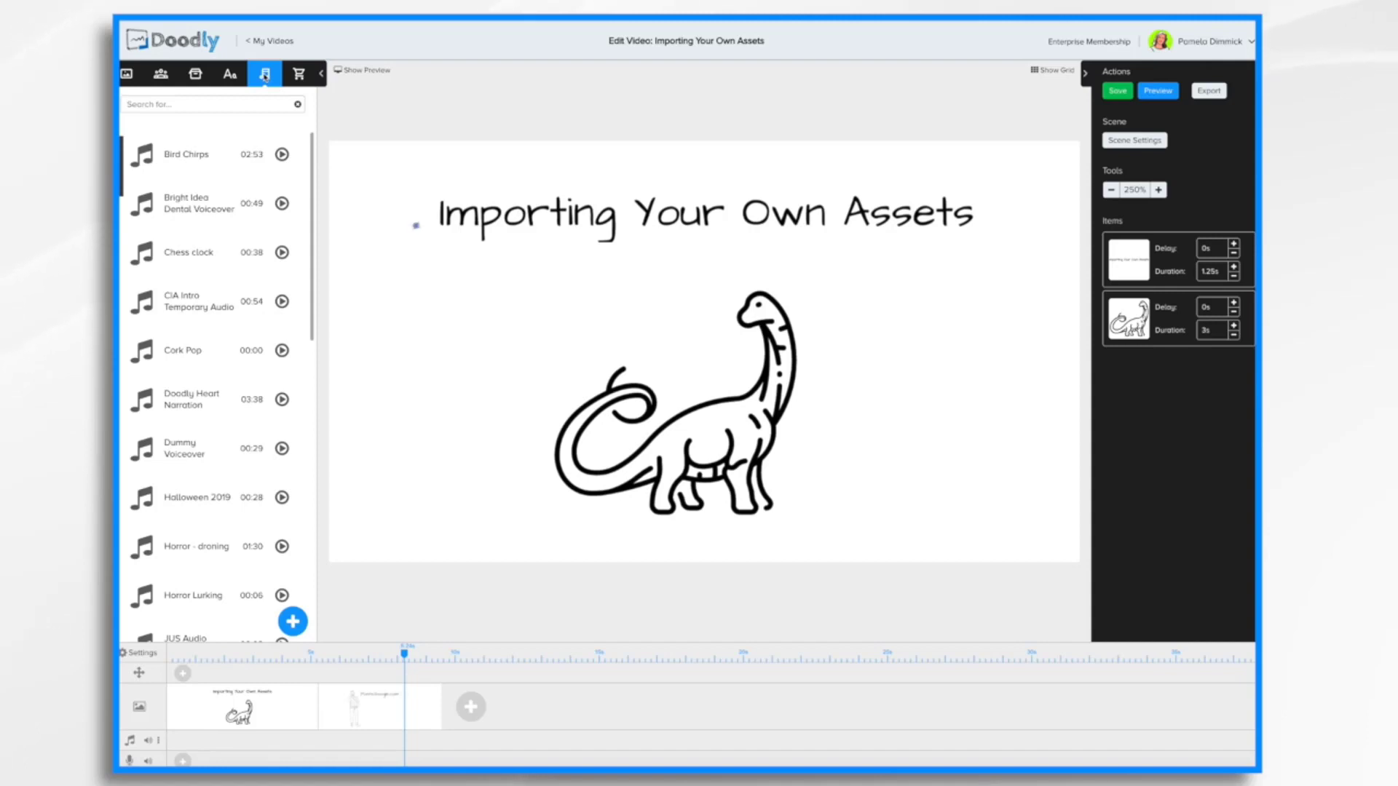
Step: Import AnimalBirdCart CTE01_18.4.mp3 as a new sound, place it at the start of the music track and play back the first scene
click(293, 621)
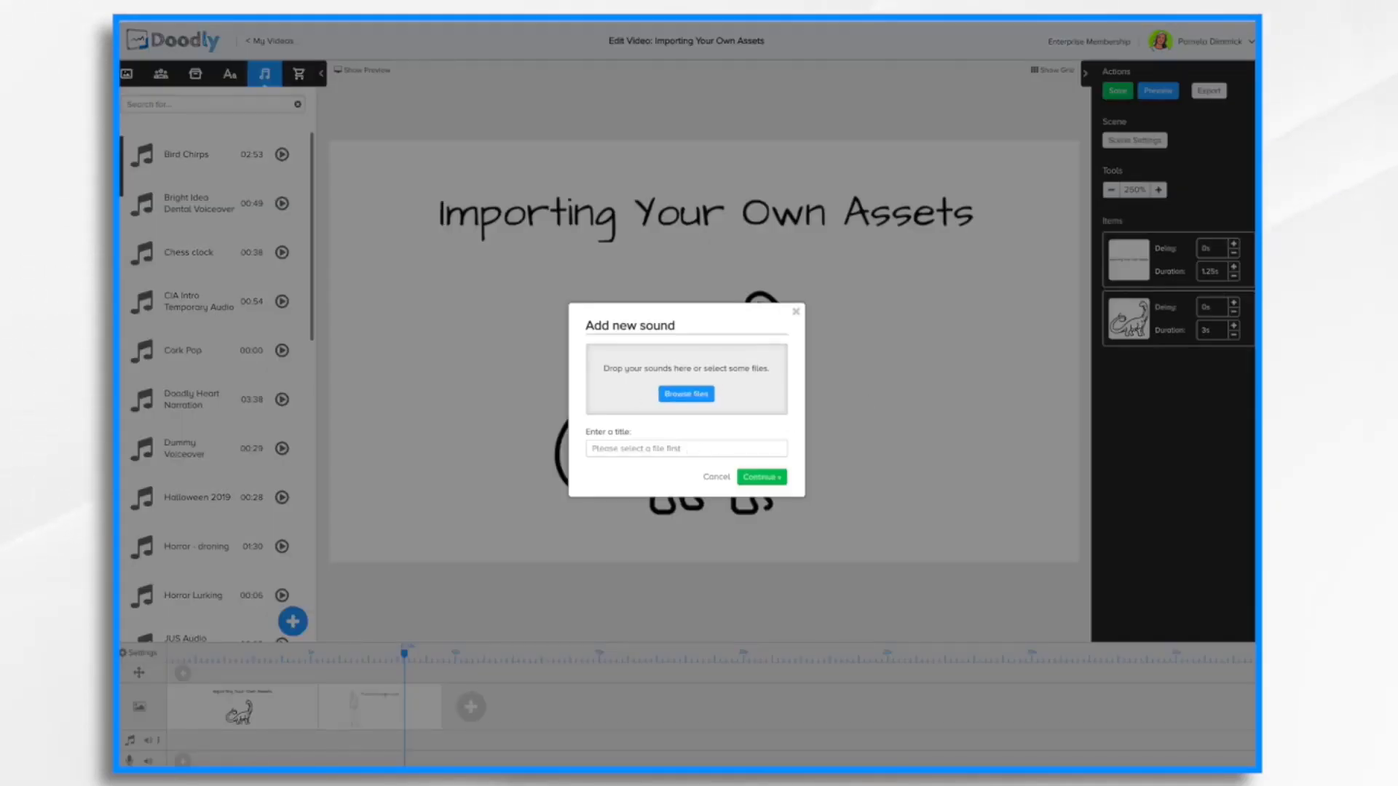
drag(1258, 233, 674, 386)
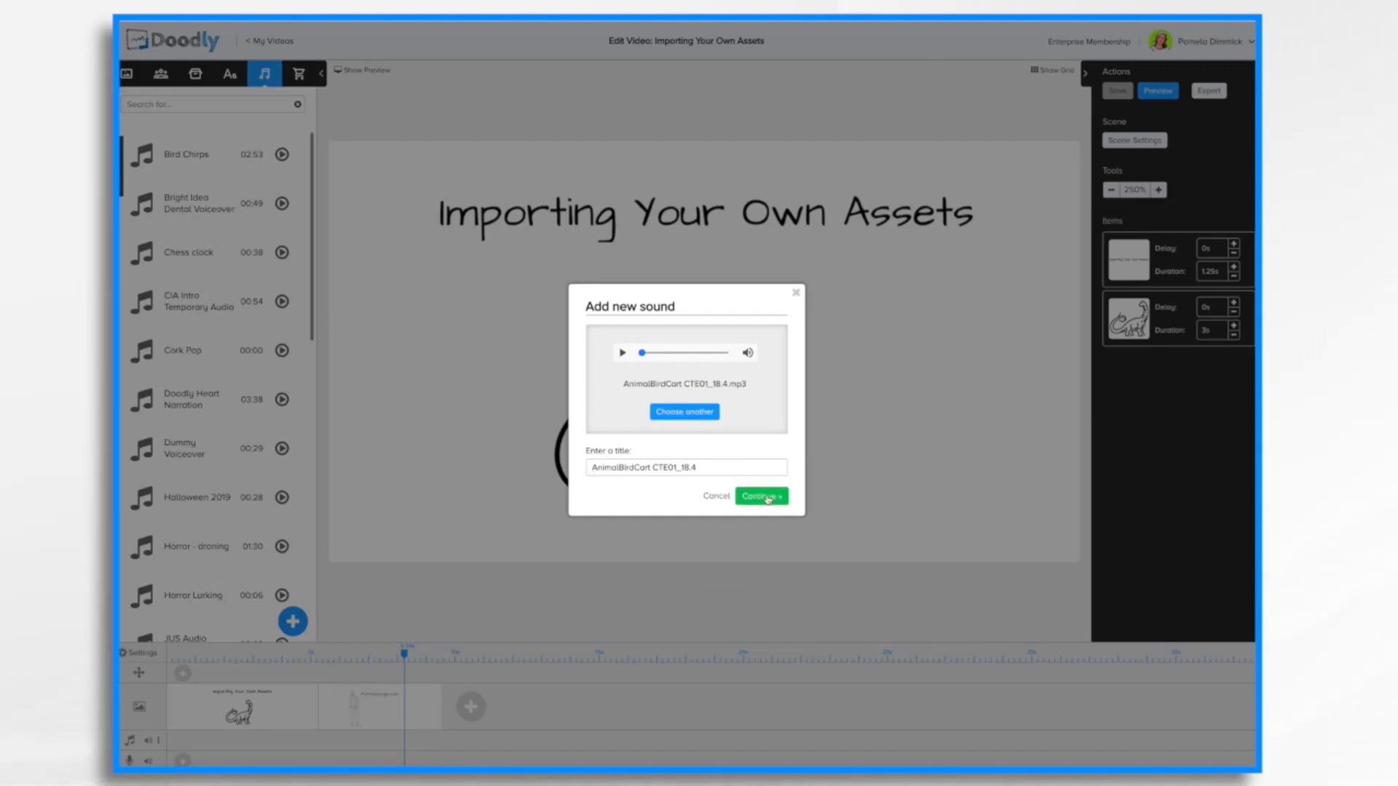
click(766, 497)
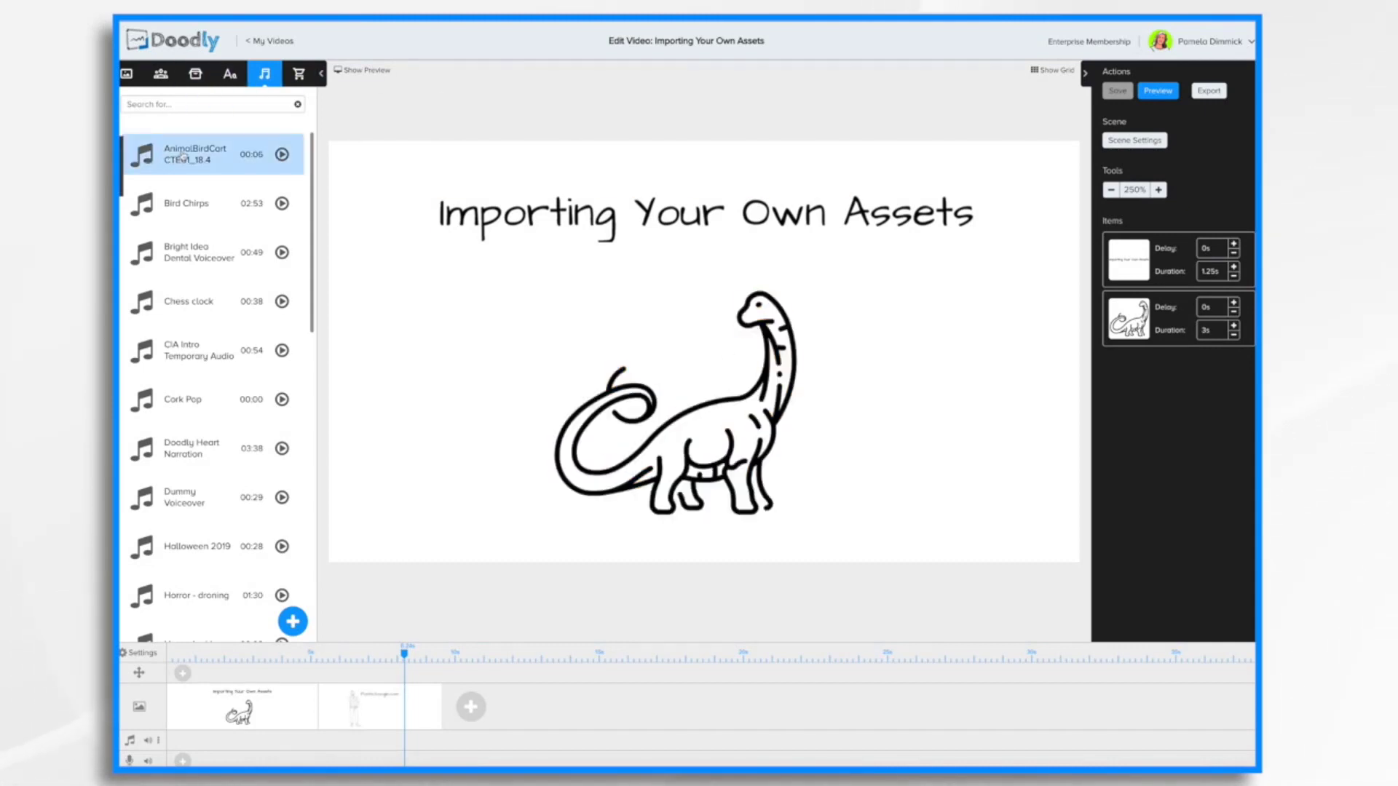
drag(182, 156, 260, 744)
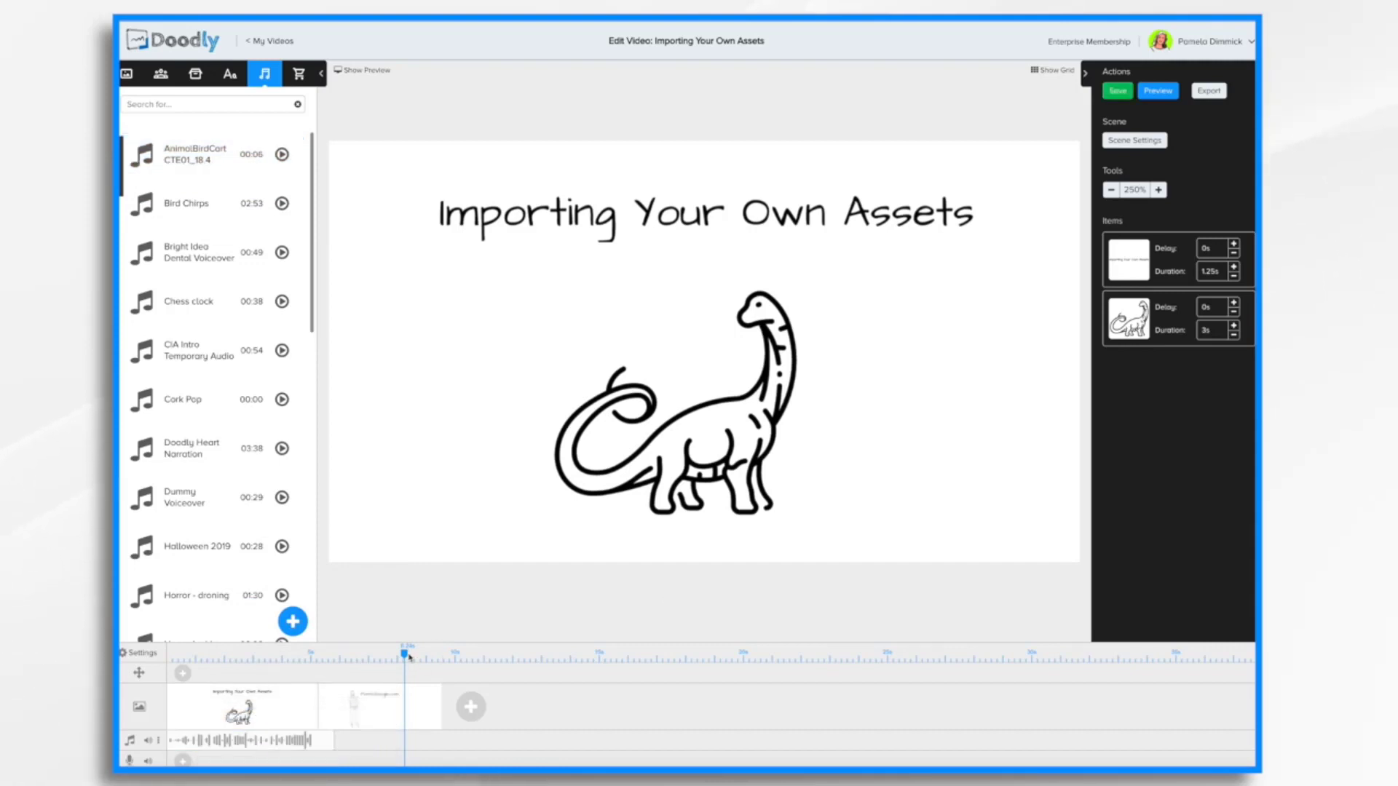
drag(405, 658, 248, 675)
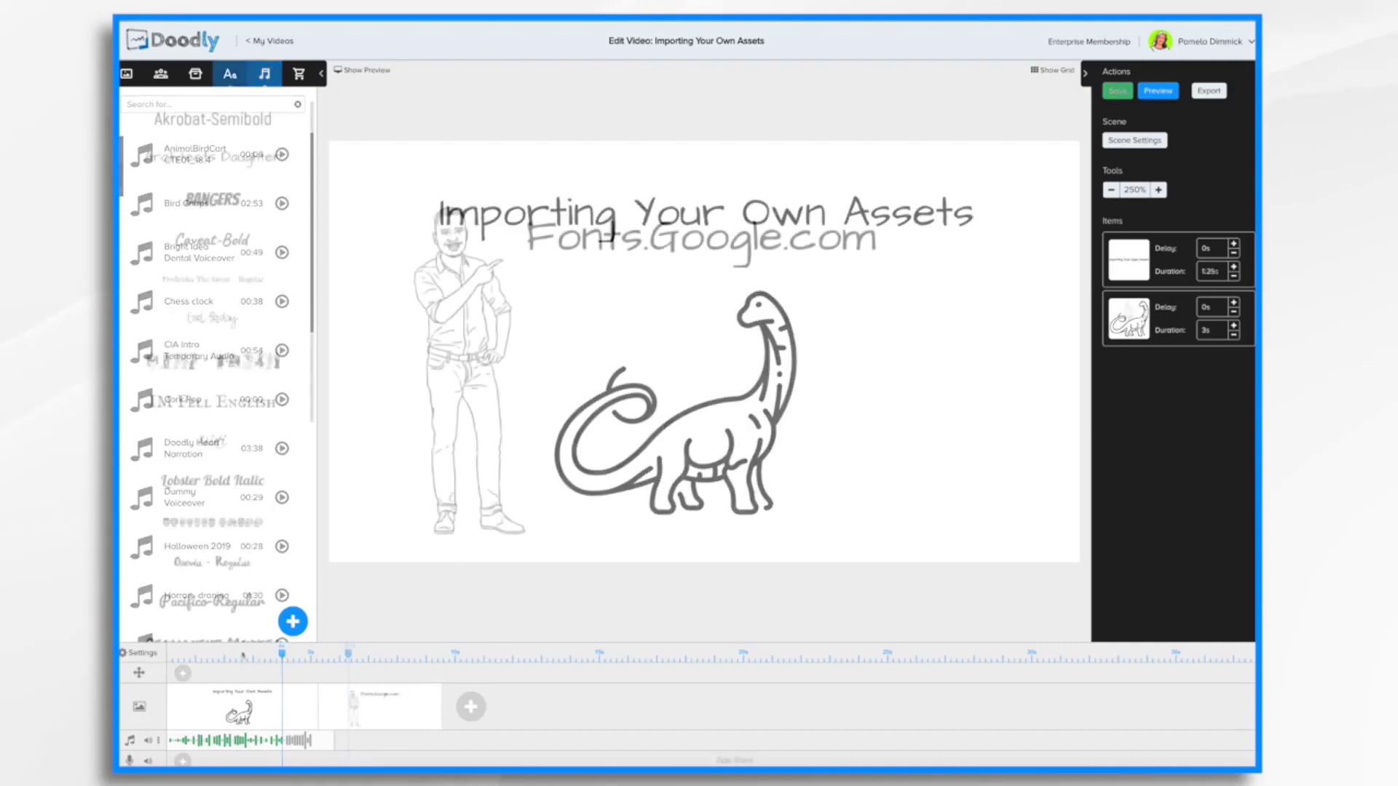
Step: Look through the full list of available fonts
scroll(231, 521, down, 5)
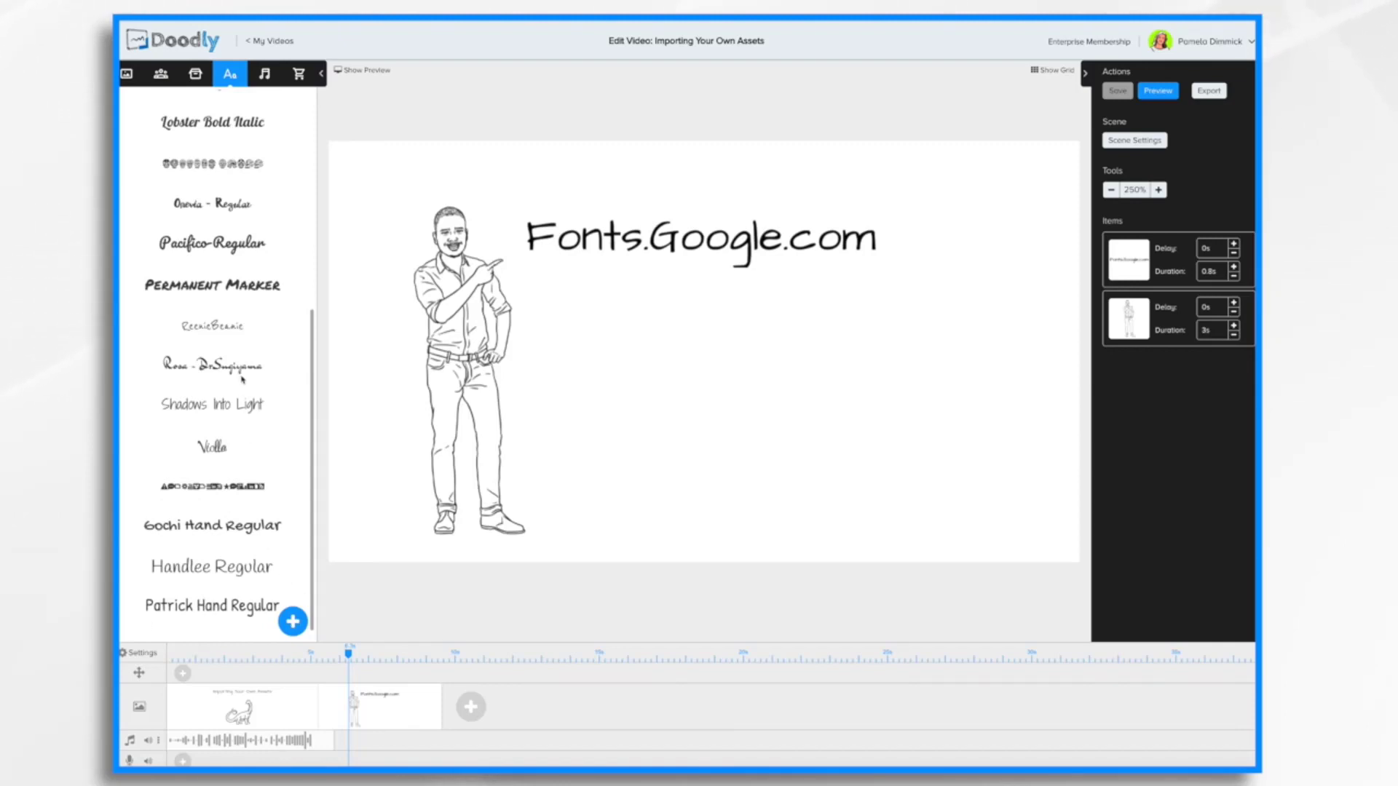
scroll(239, 348, up, 1)
scroll(239, 348, up, 5)
scroll(238, 348, down, 6)
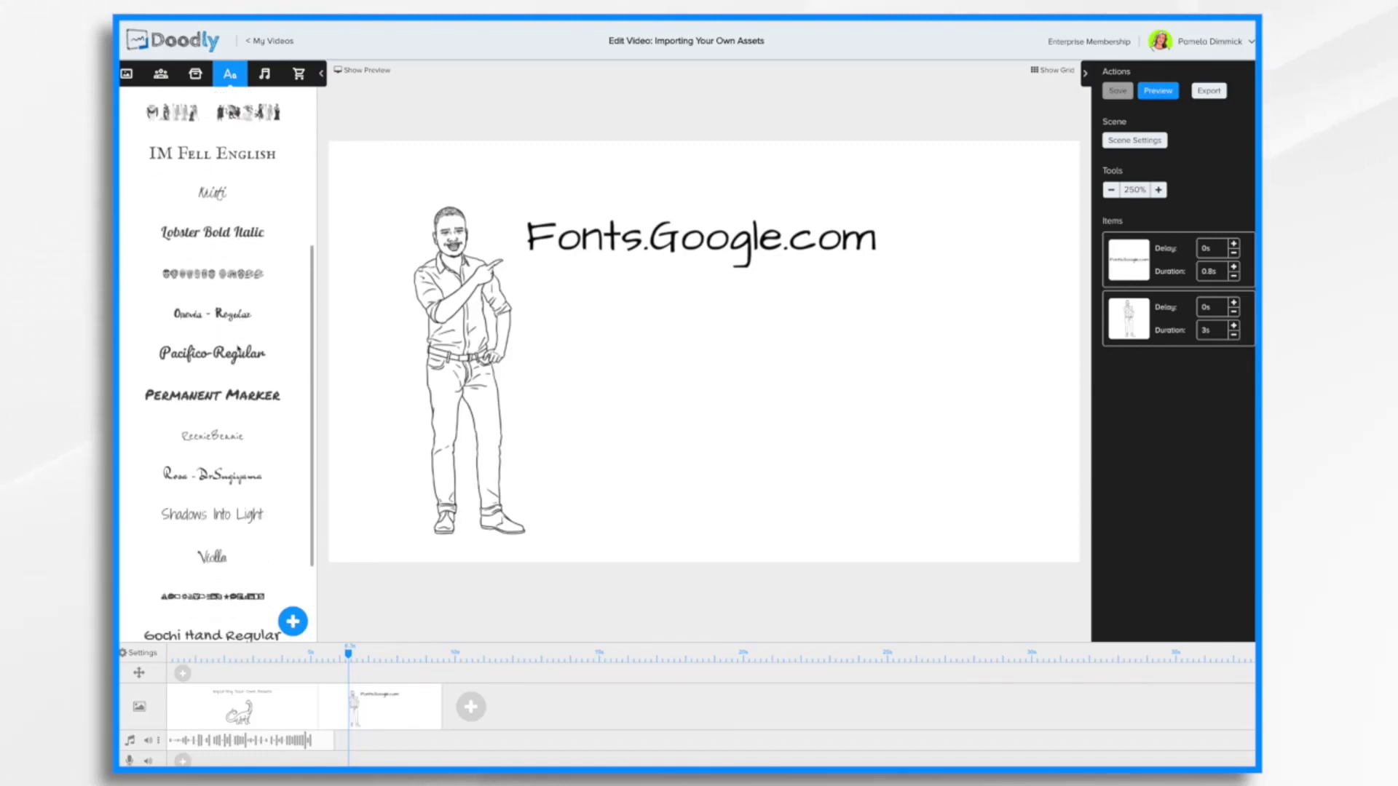
scroll(239, 348, up, 5)
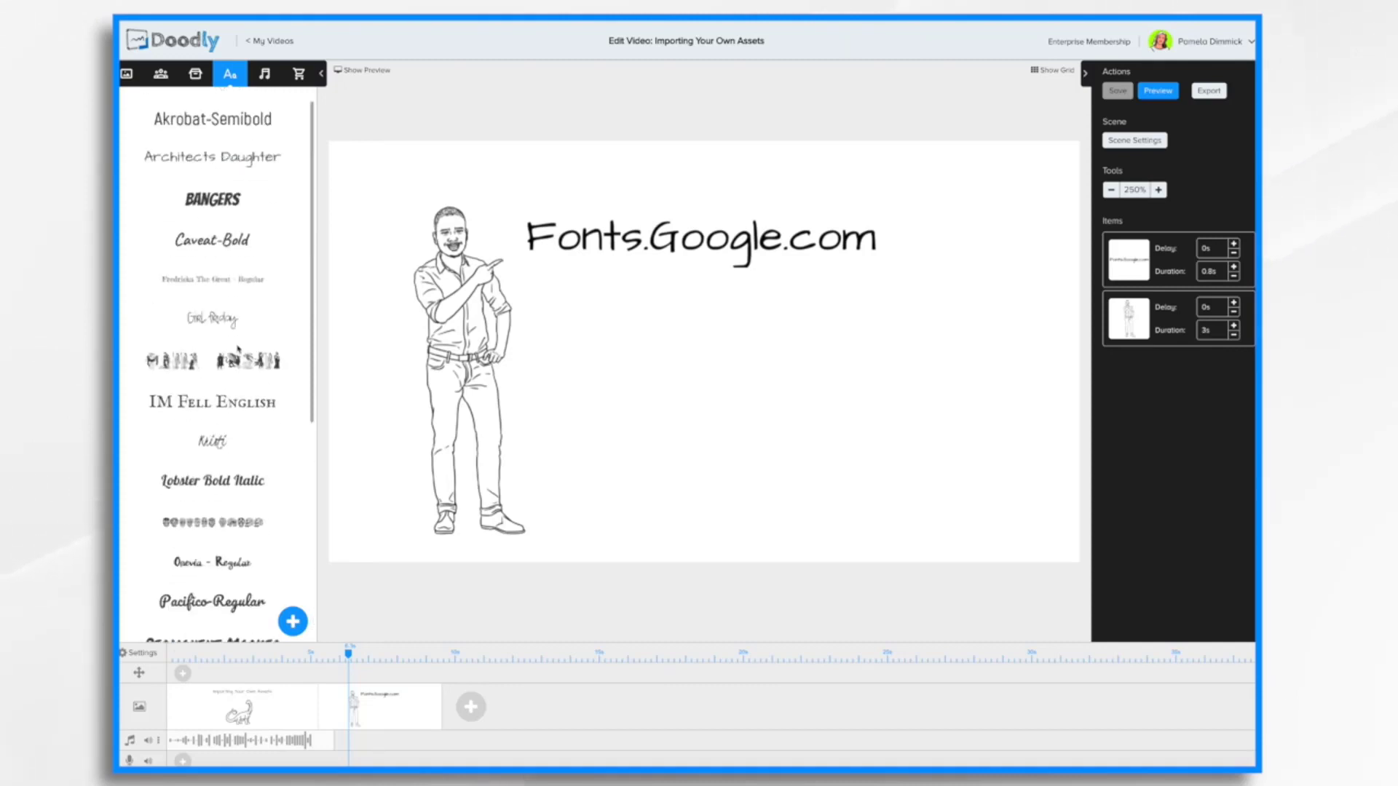
scroll(238, 348, down, 5)
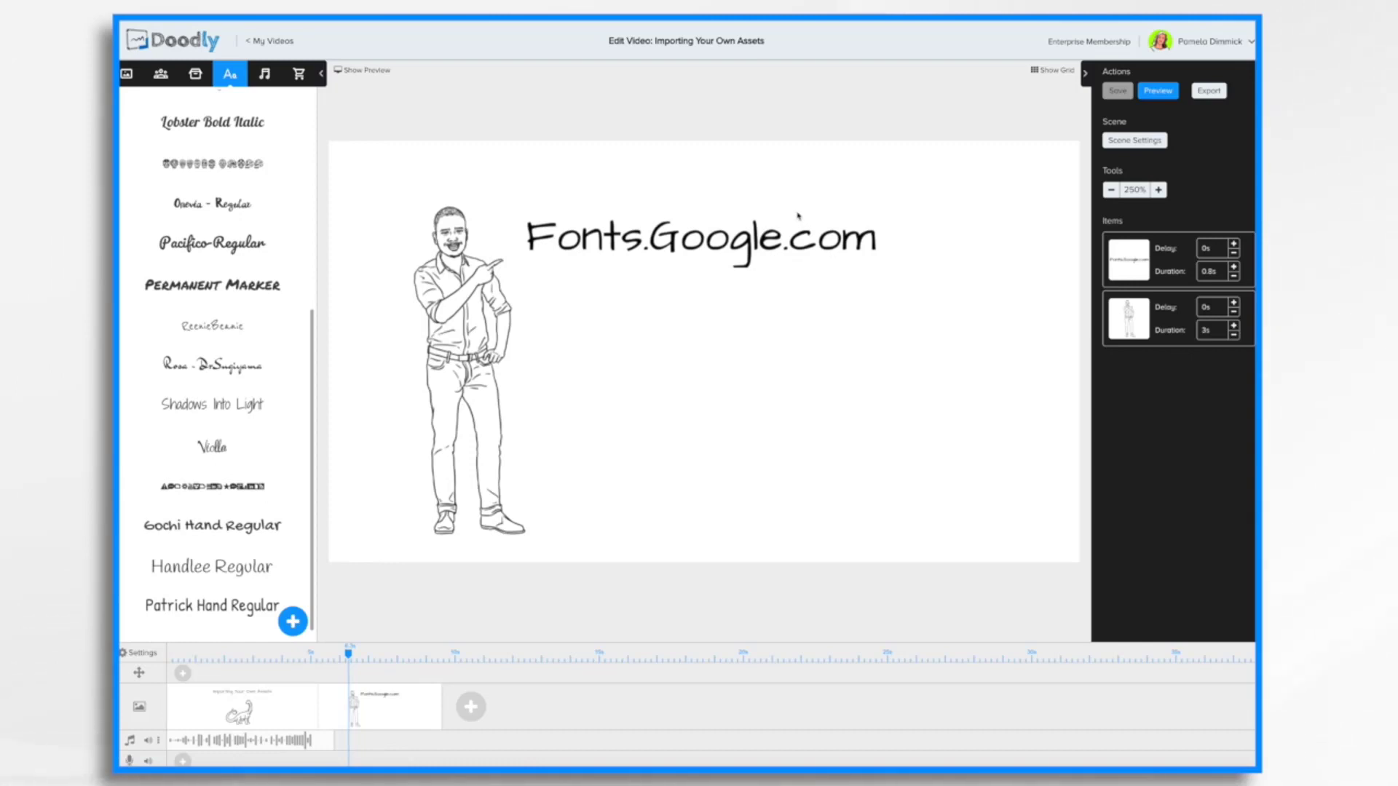
Step: Import Acme-Regular.ttf from the Acme folder in Downloads as a new font titled Acme-Regular
click(293, 622)
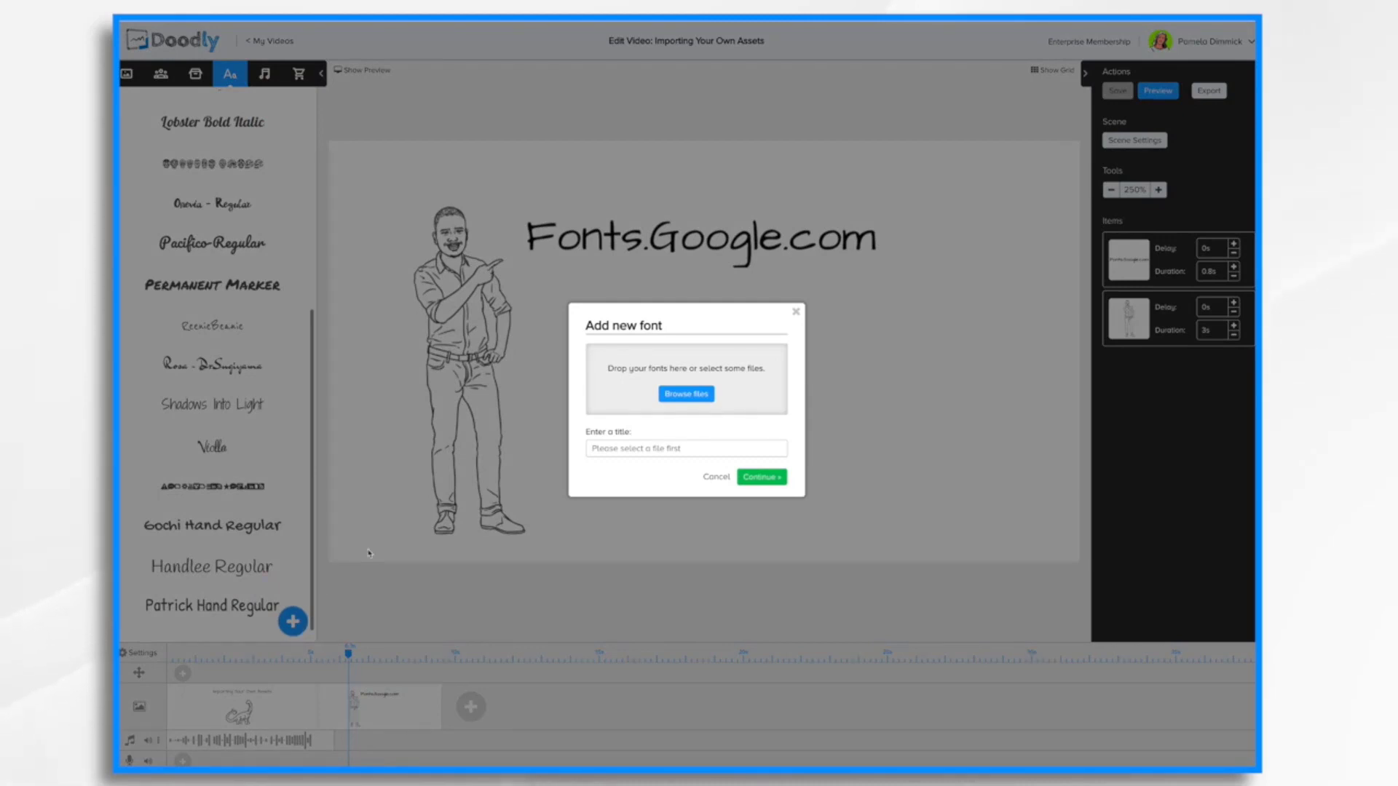
click(686, 394)
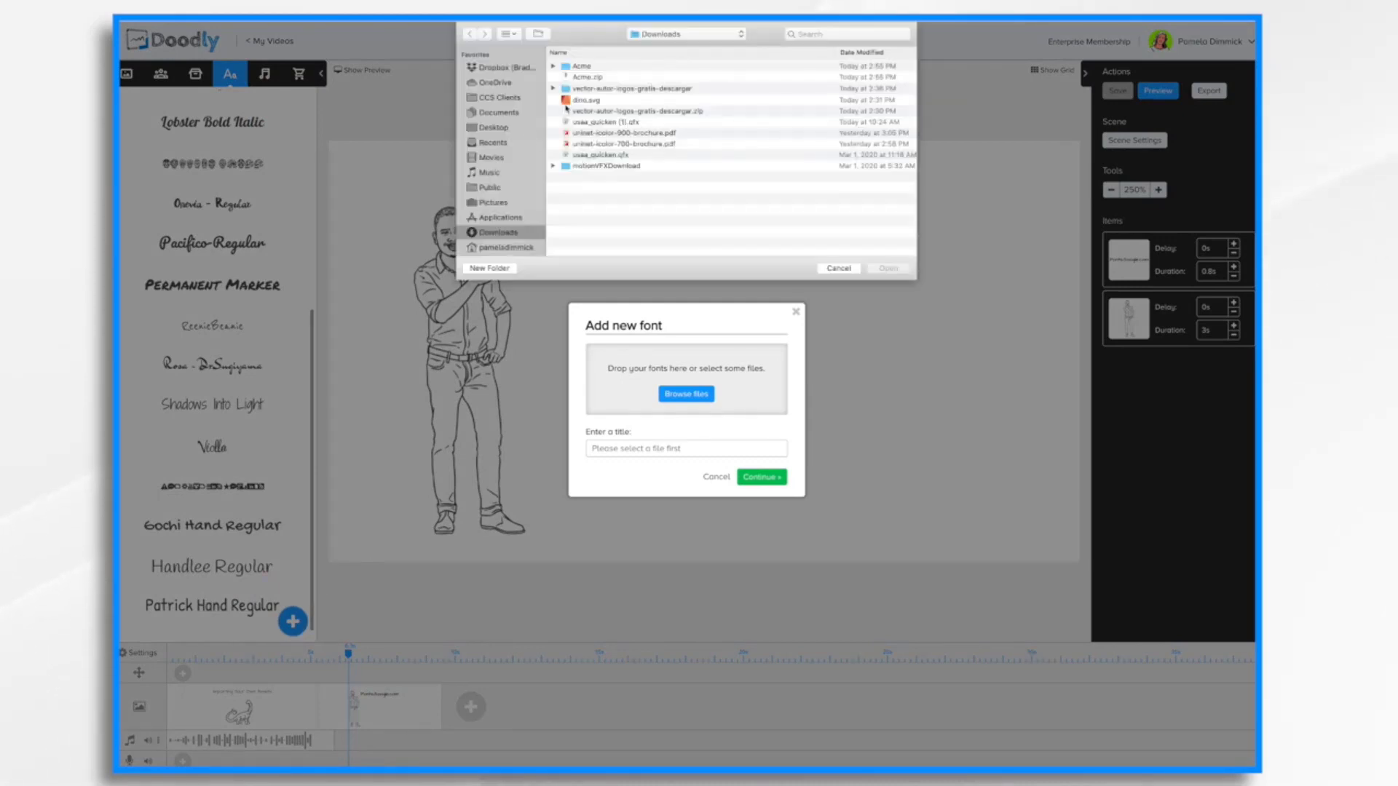
double_click(582, 67)
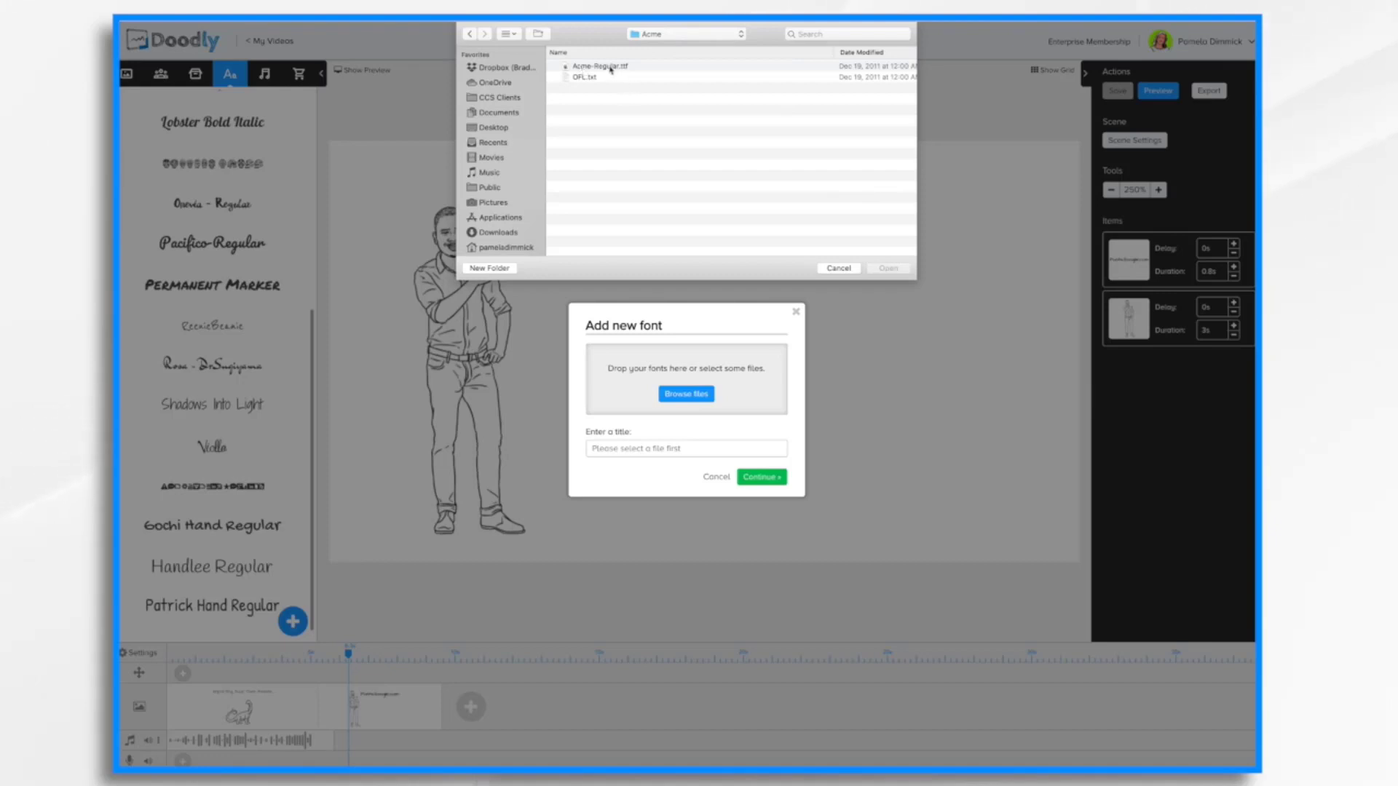
click(611, 67)
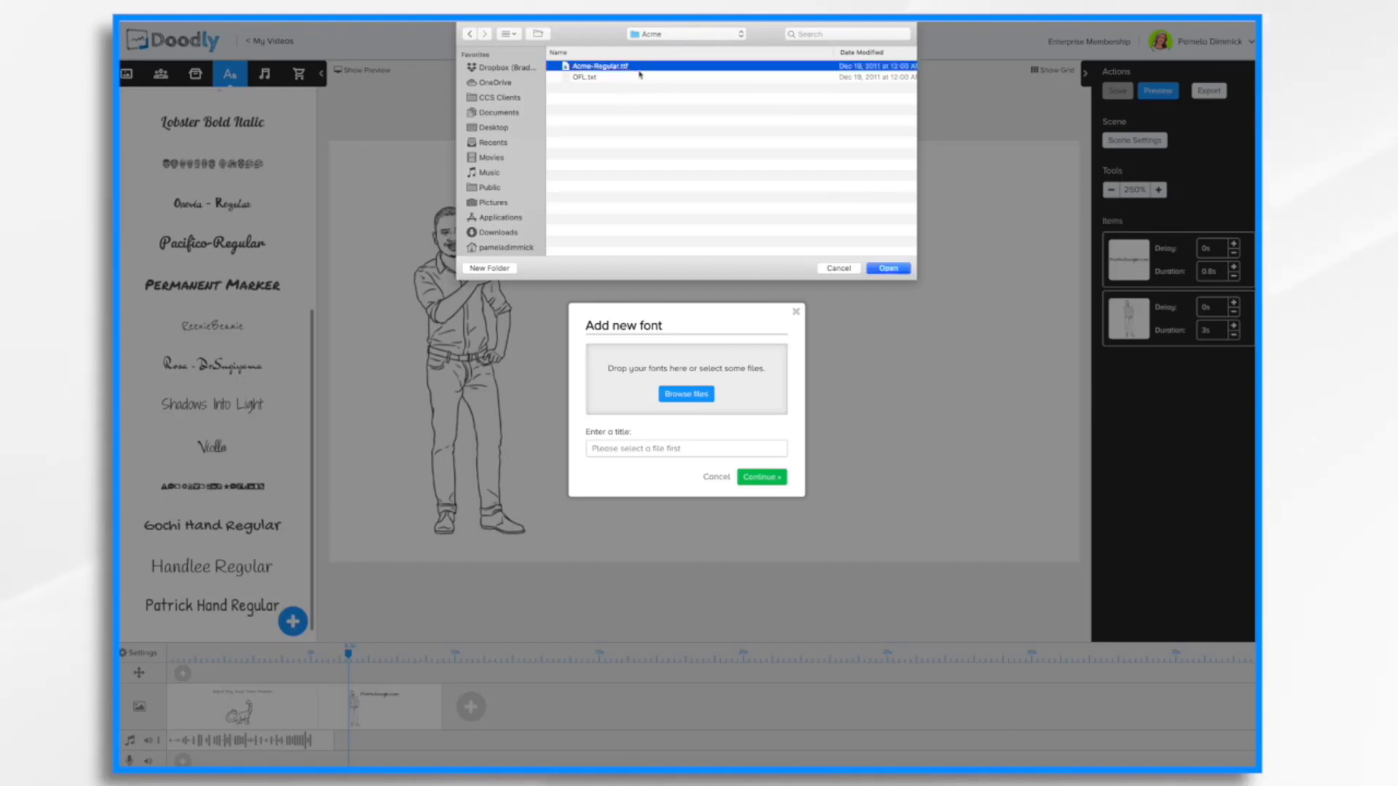
click(894, 270)
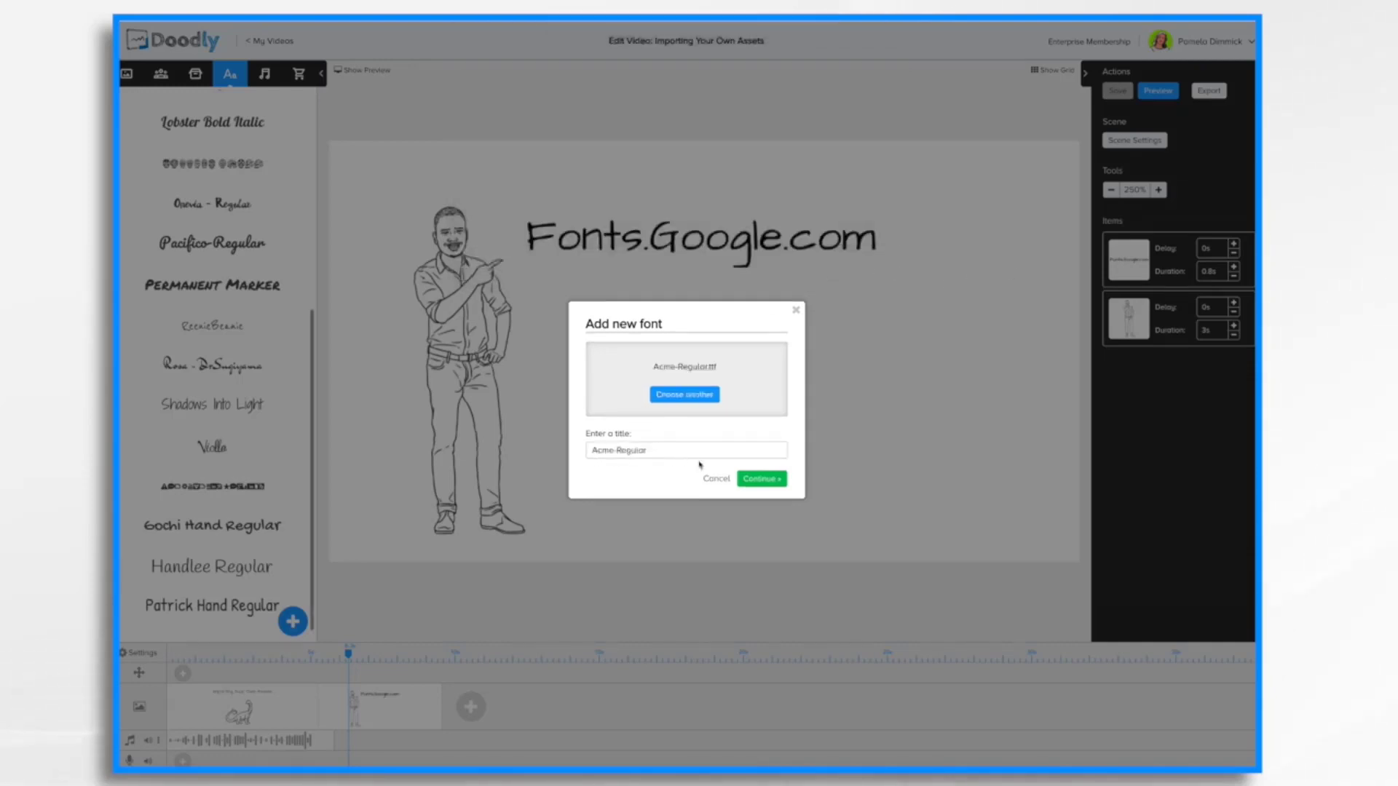
click(760, 479)
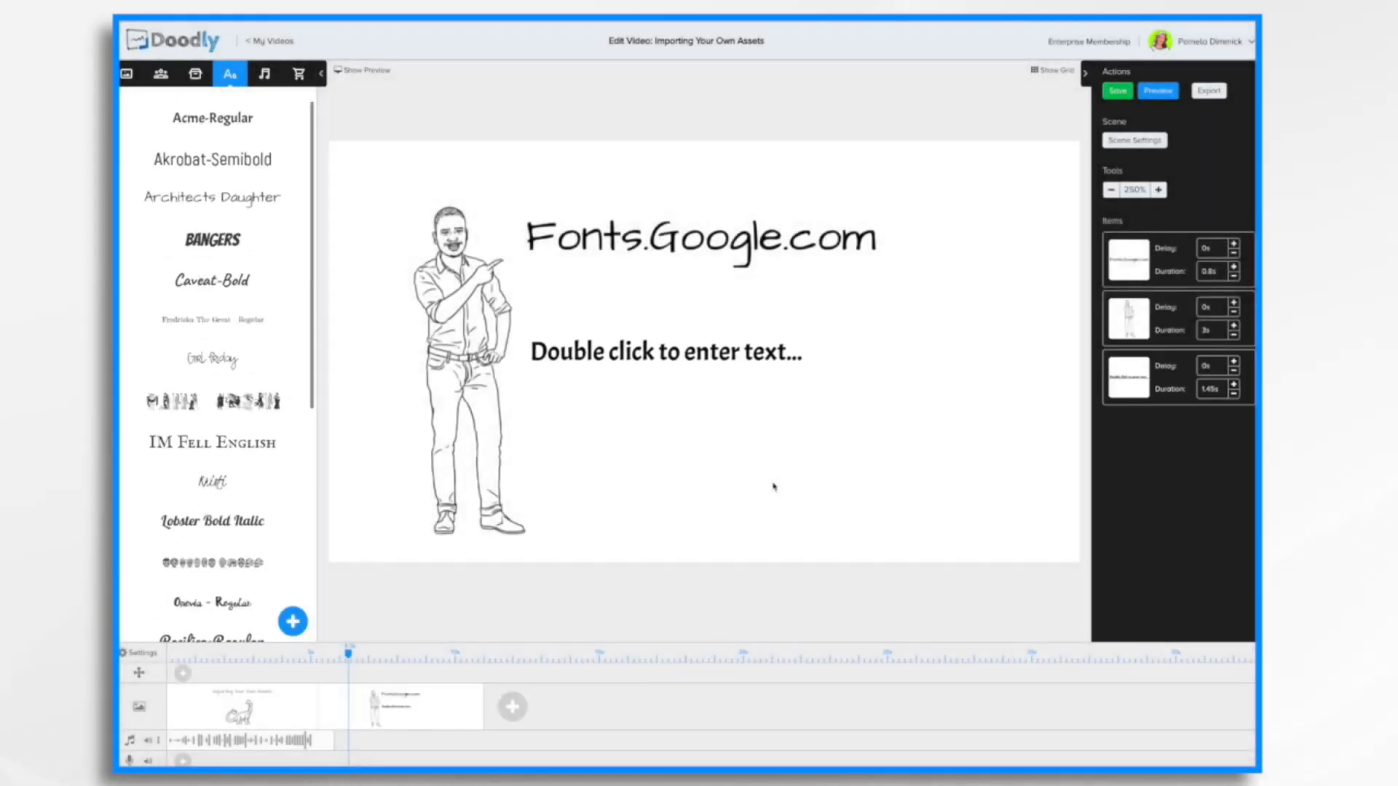
Step: Replace the placeholder text in the second scene with "Acme Font – This is an imported font I found on Fonts.Google.com"
double_click(645, 356)
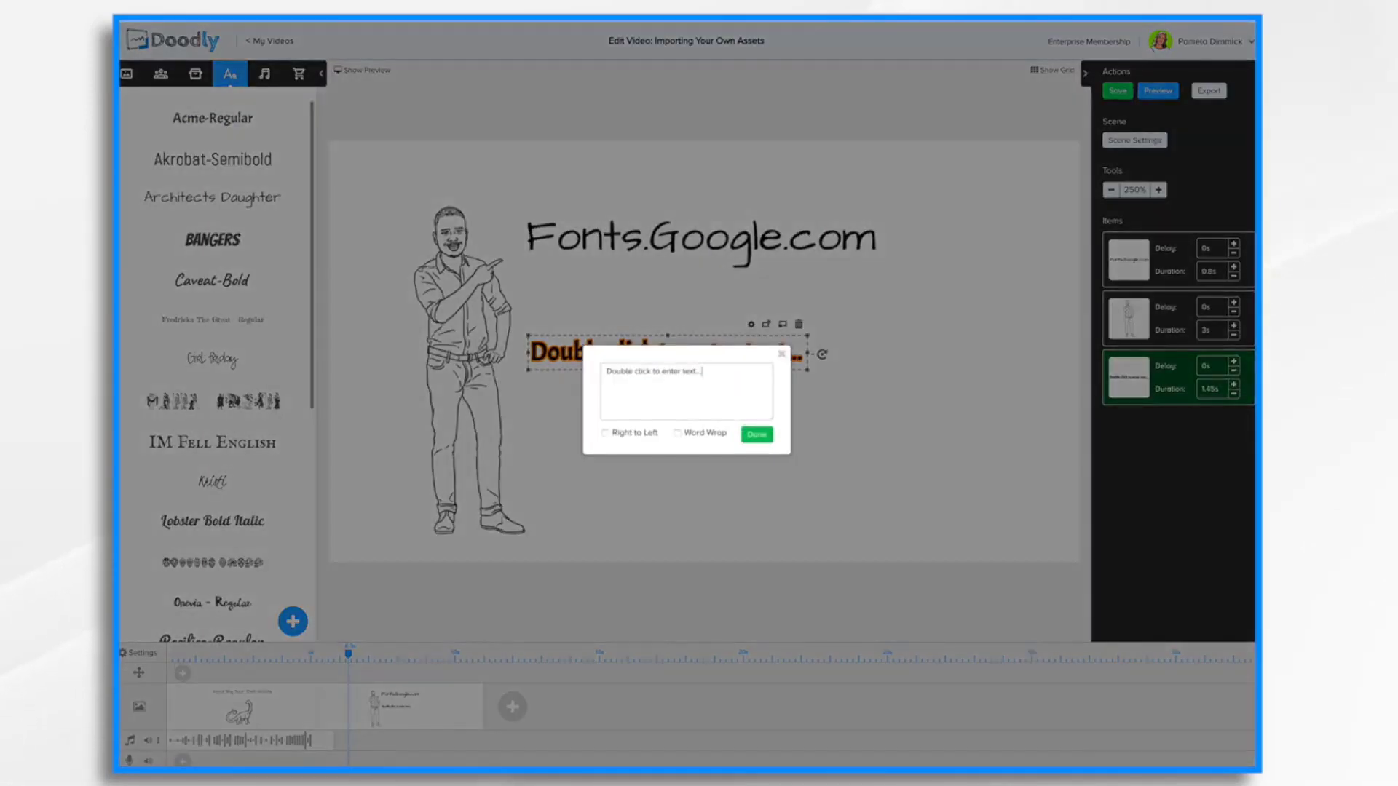
triple_click(702, 371)
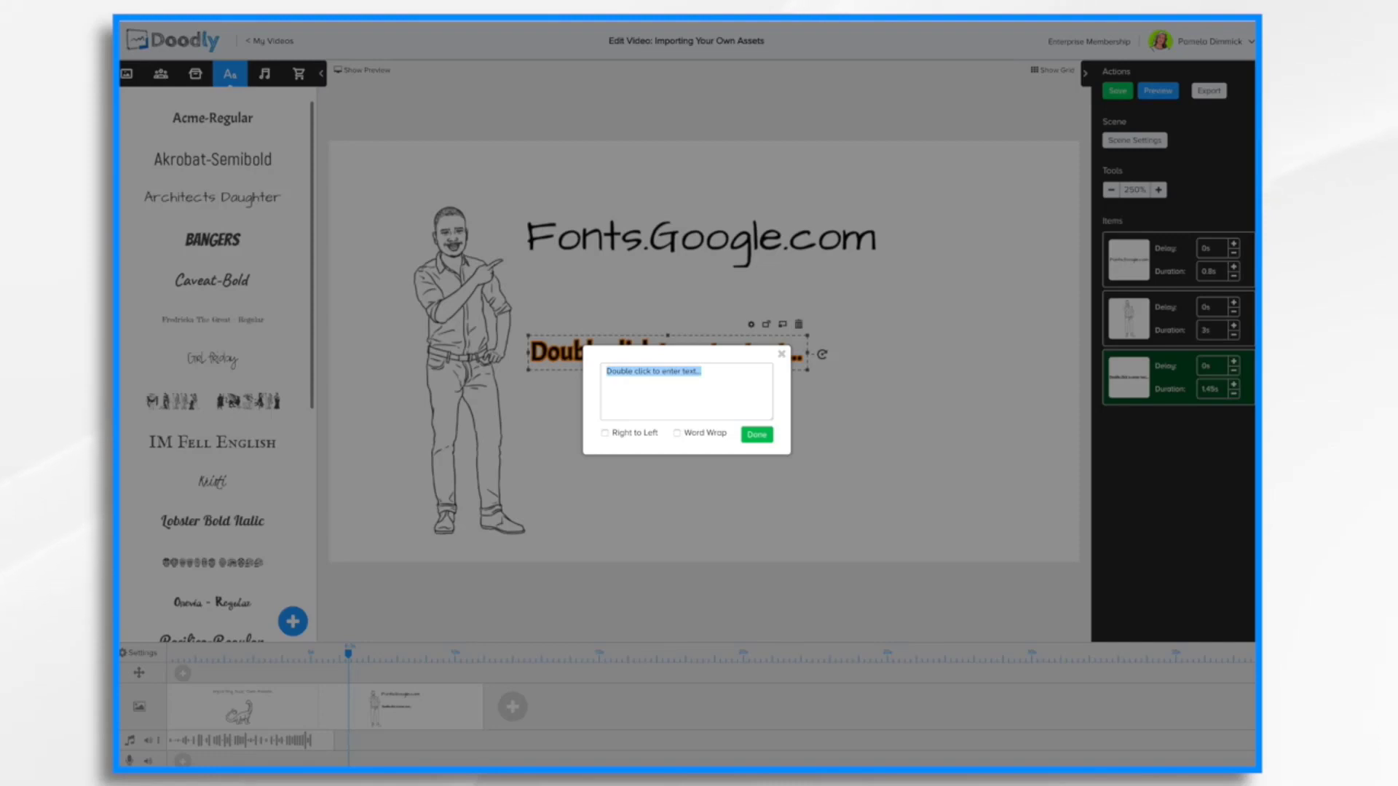
text(A)
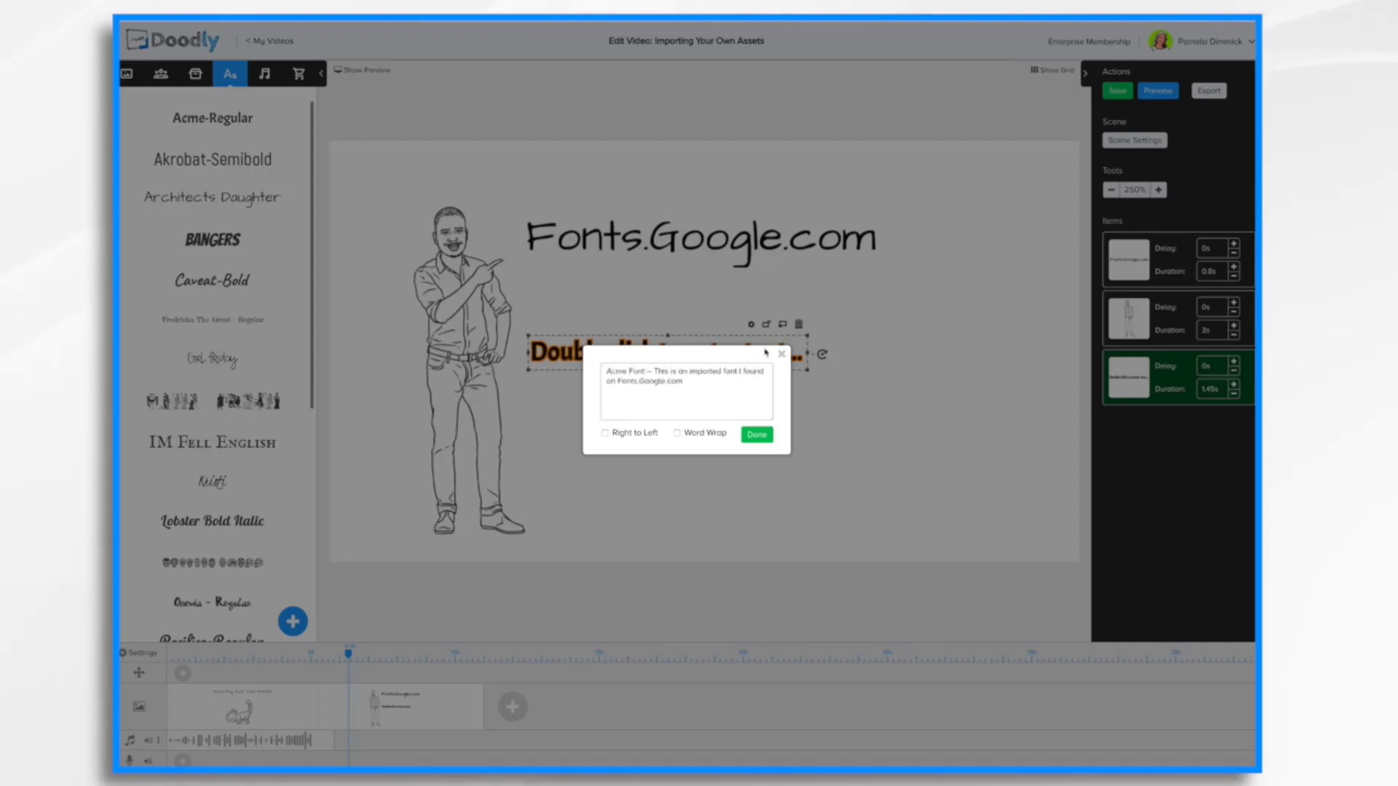
click(757, 436)
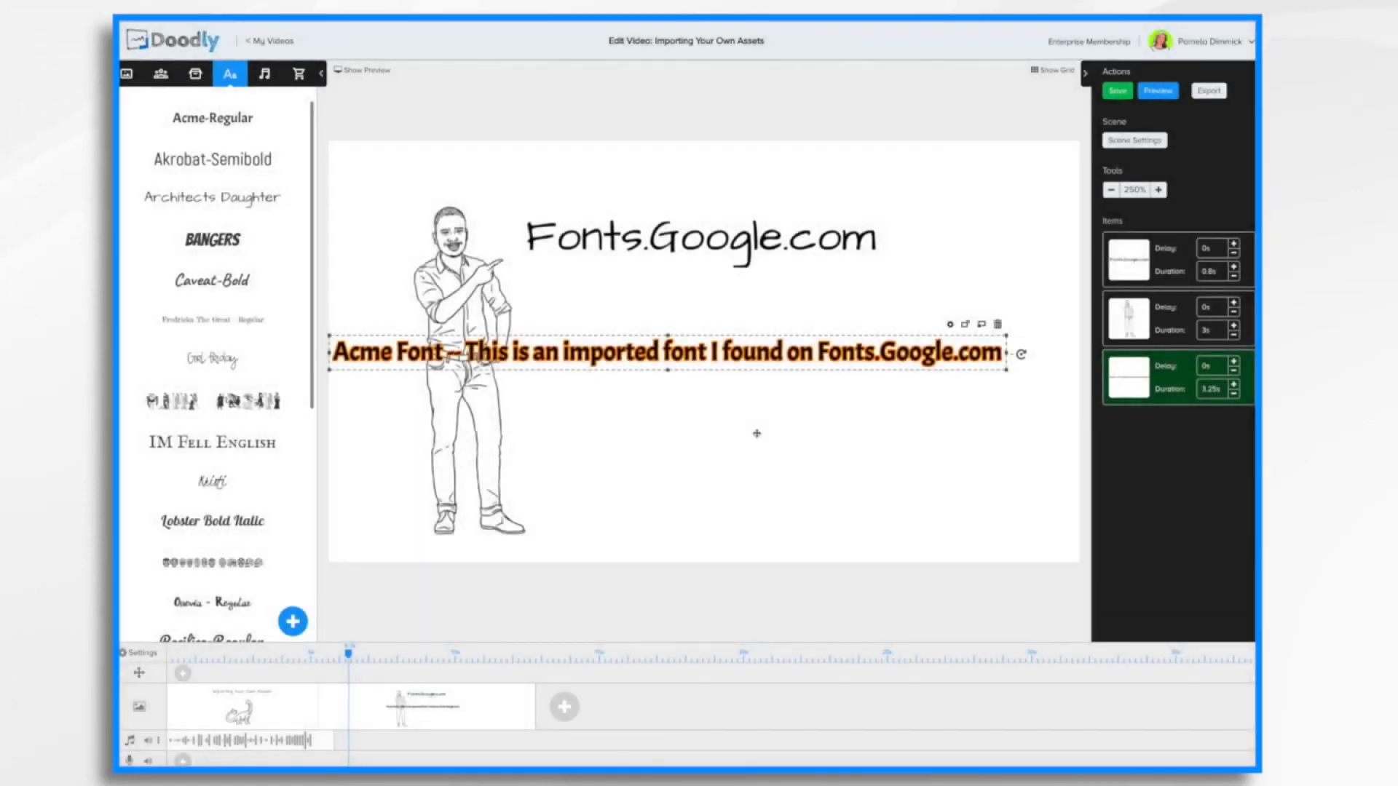
Step: Shift the Acme font text slightly right and up, try Right to Left, and apply only Word Wrap to it
drag(717, 357, 767, 343)
double_click(766, 343)
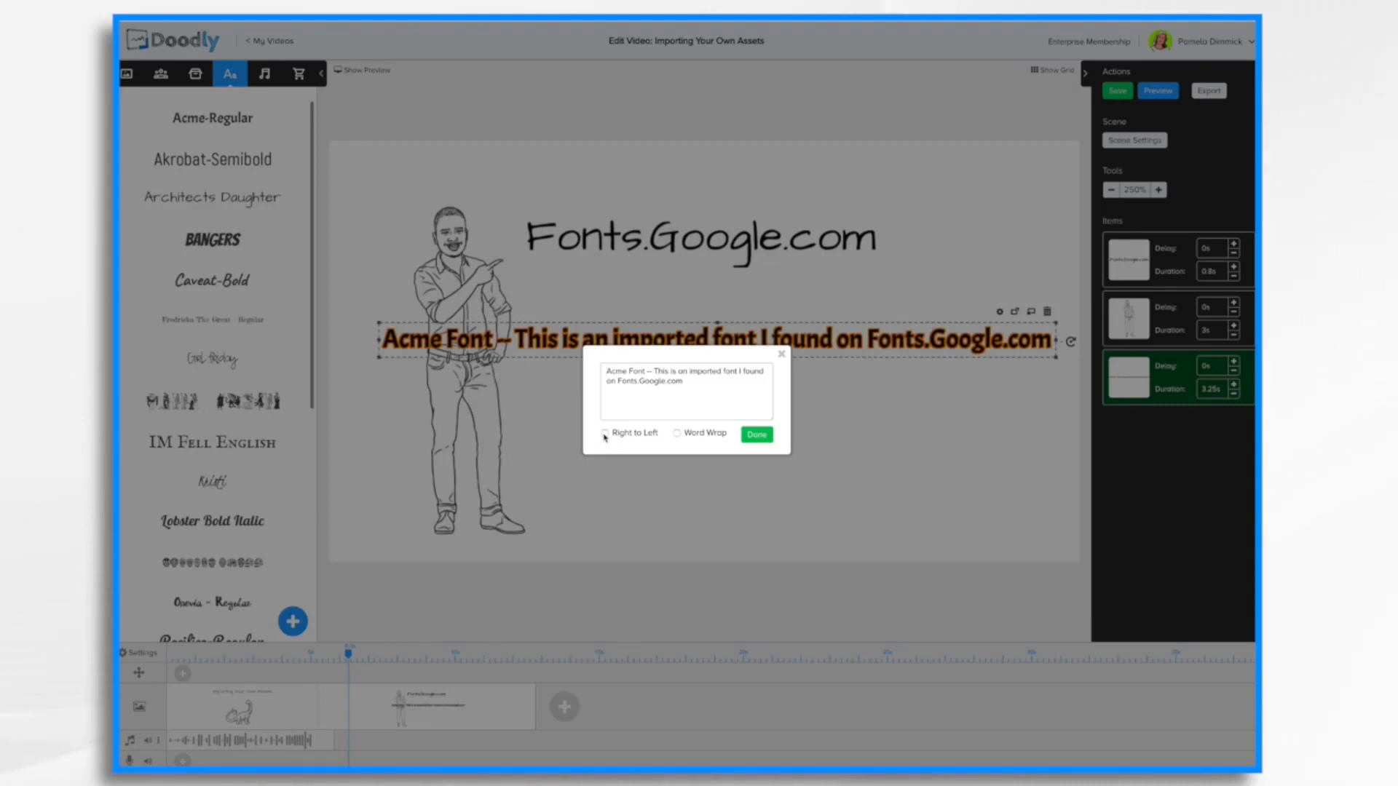
click(604, 434)
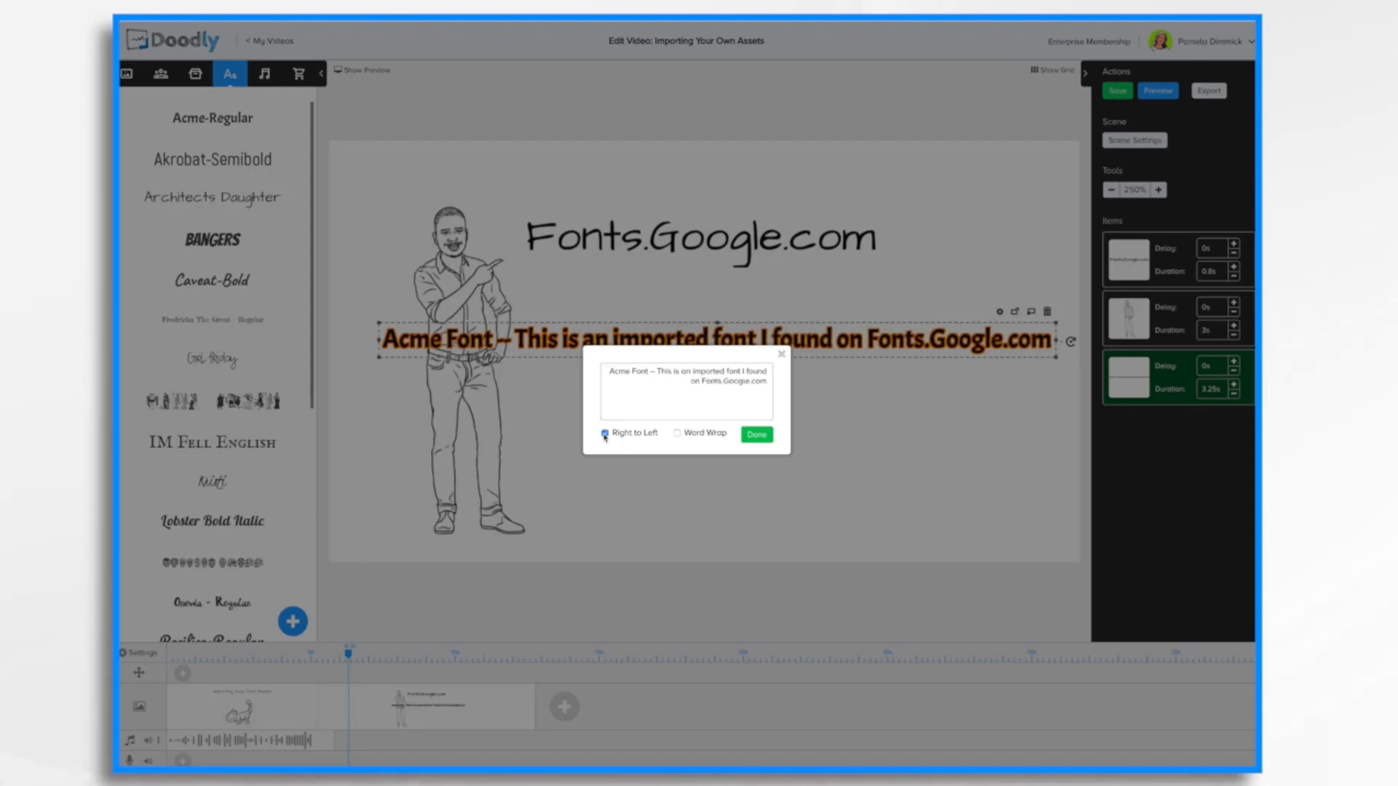
click(605, 434)
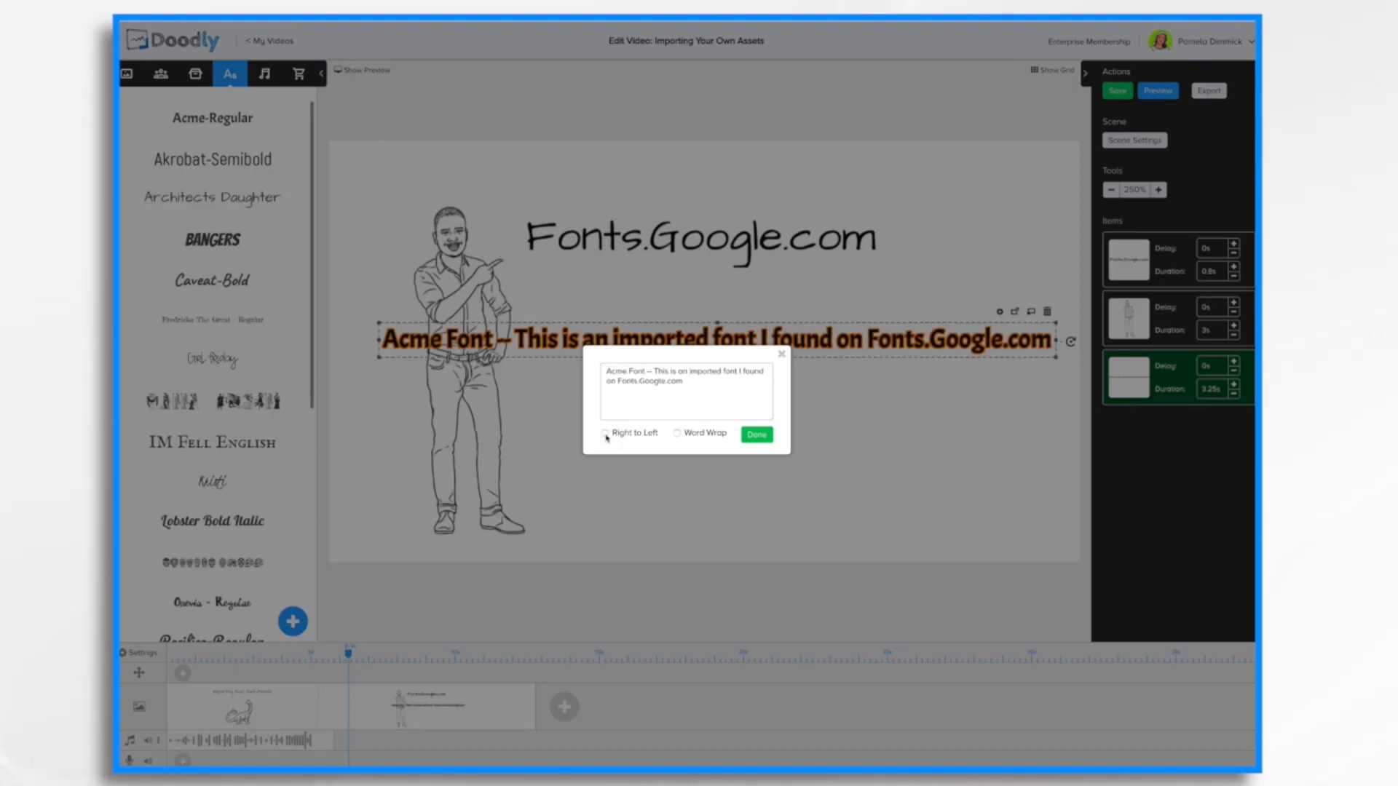
click(677, 433)
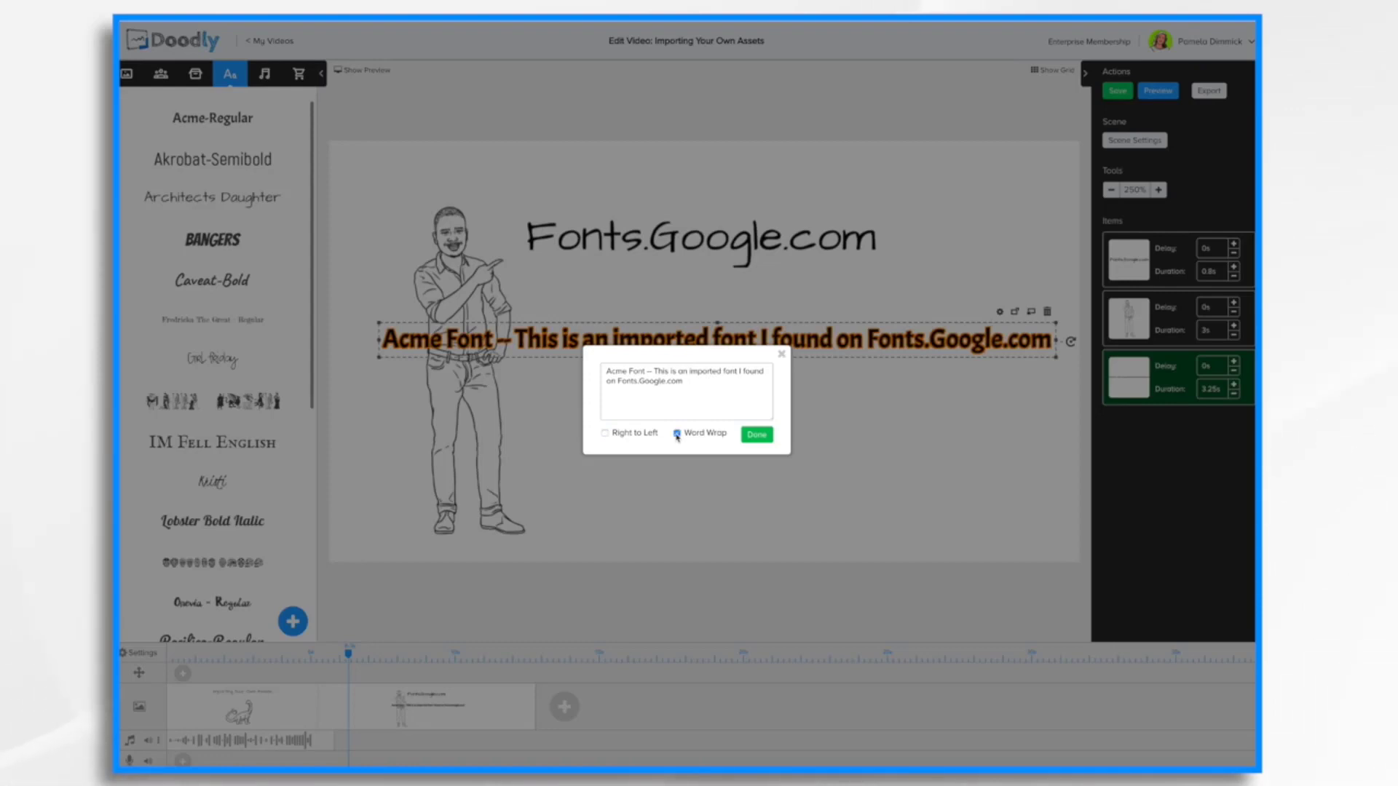
click(757, 434)
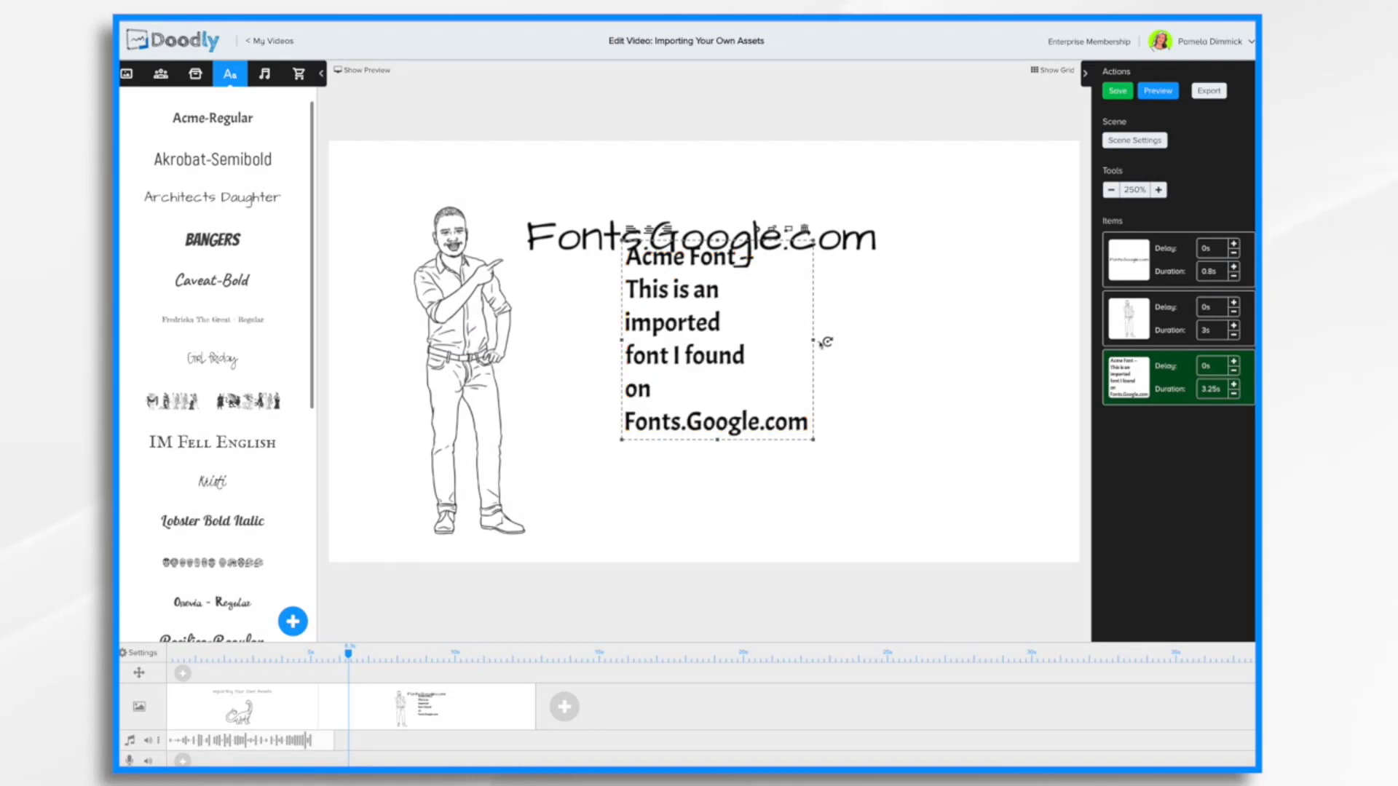
Step: Widen the Acme font text box so the text wraps onto two lines, and shift it slightly left
drag(813, 341, 986, 335)
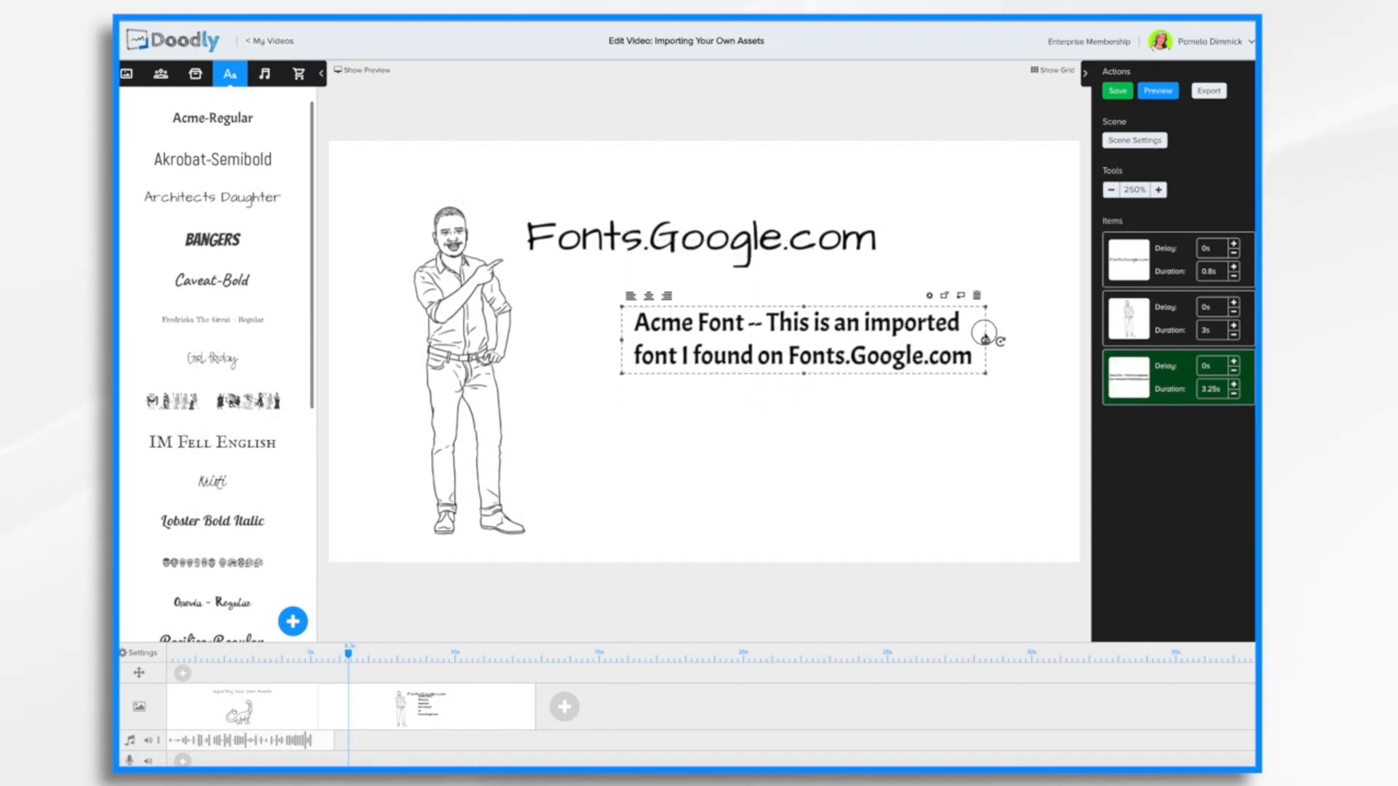
drag(663, 327, 623, 327)
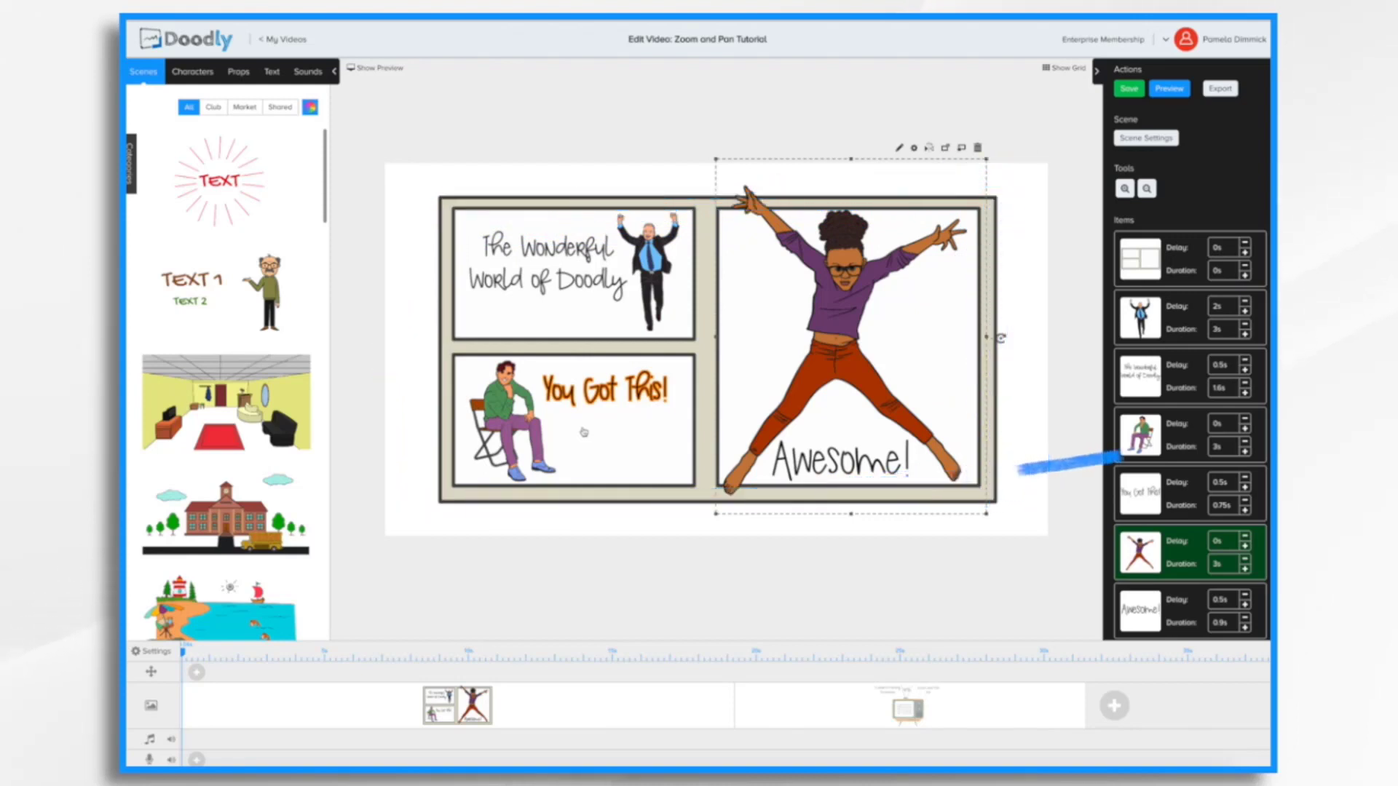
Step: Add a pan and zoom segment about 4 seconds long at the timeline's start, with its End frame fitted to the upper-left panel
click(197, 674)
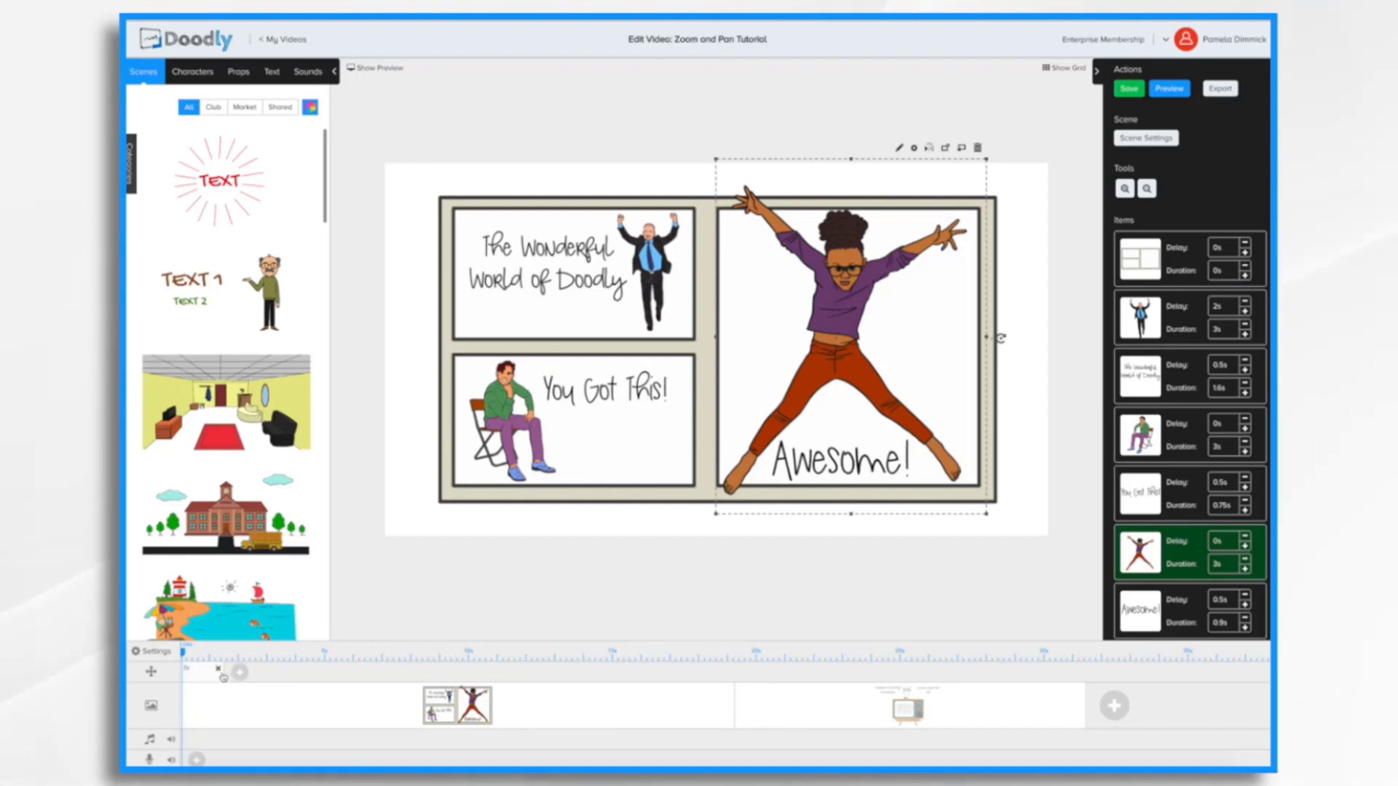
drag(223, 678, 294, 672)
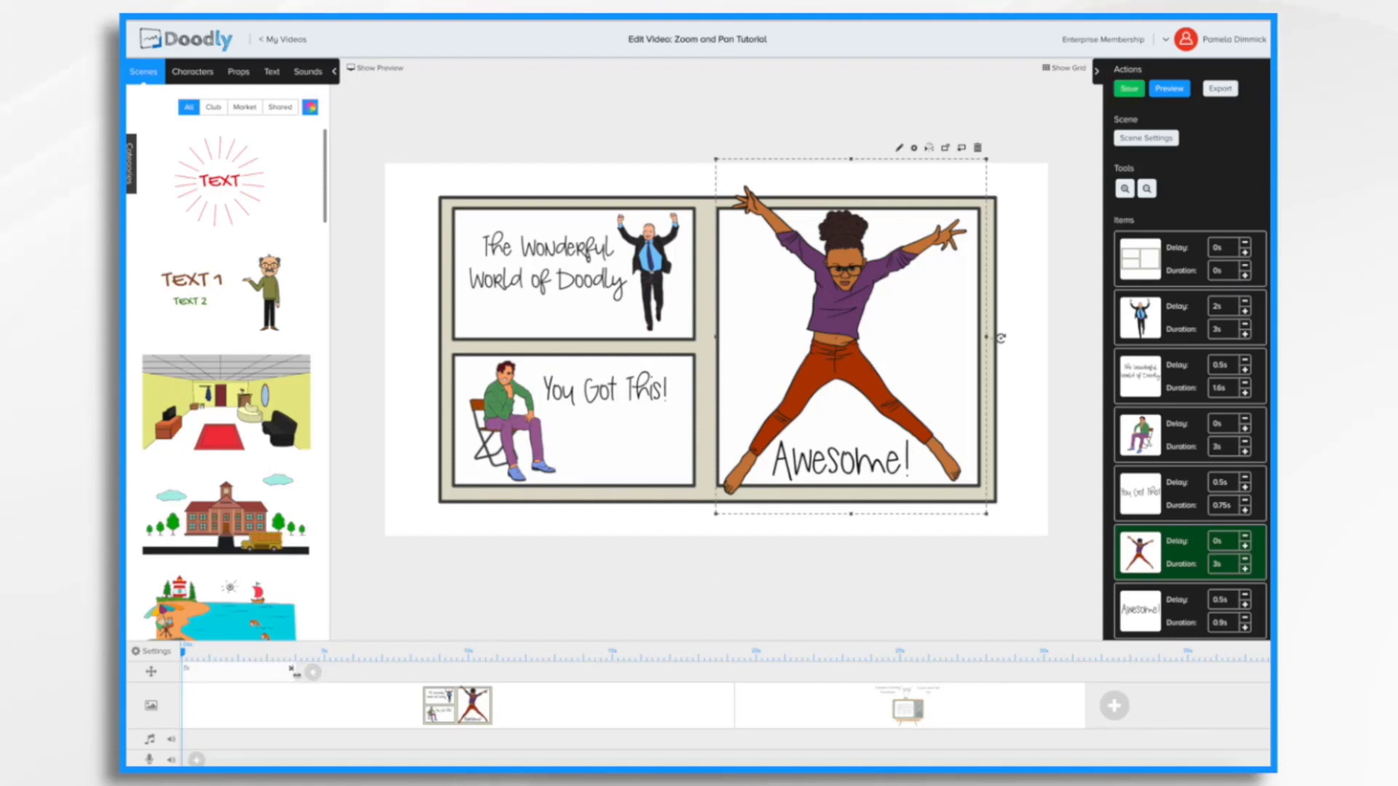
double_click(232, 676)
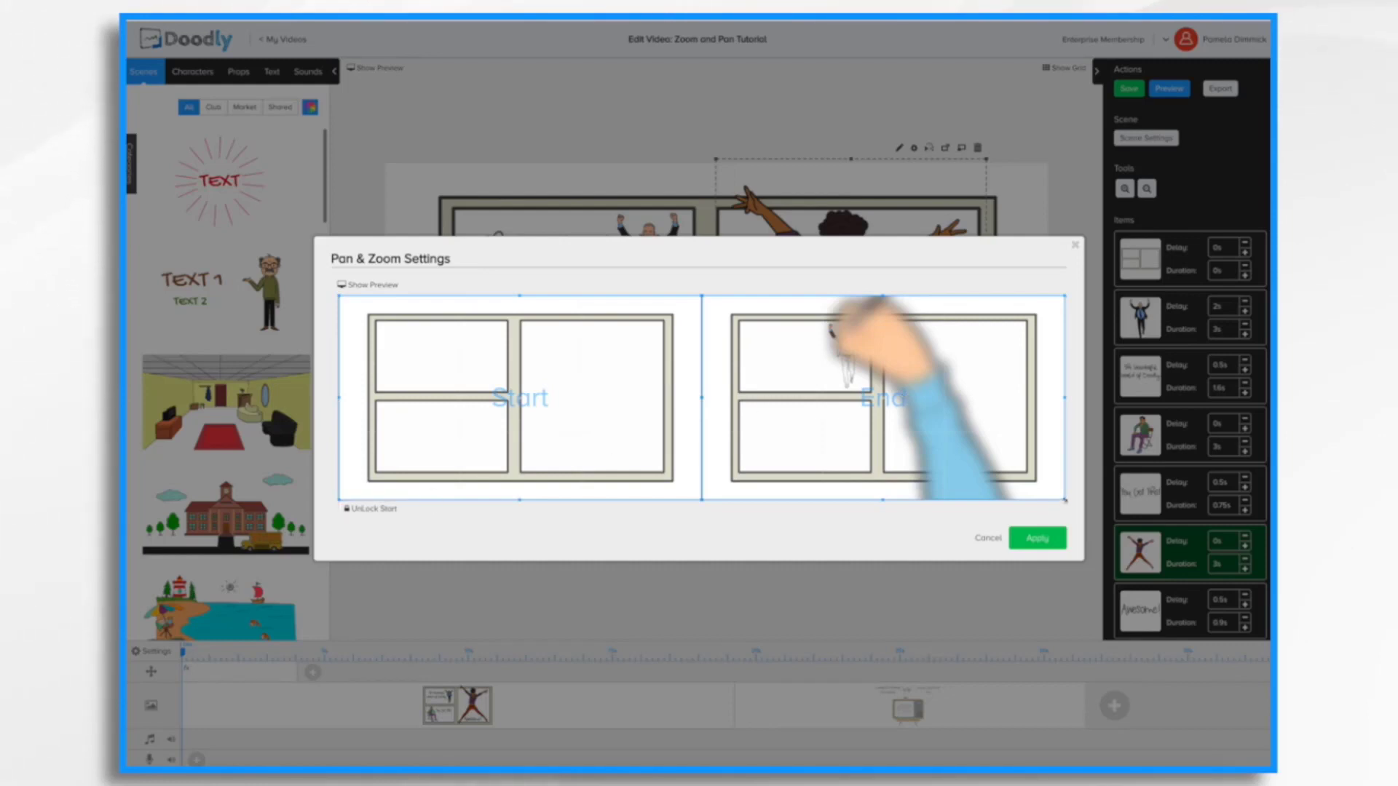
drag(1064, 500, 846, 382)
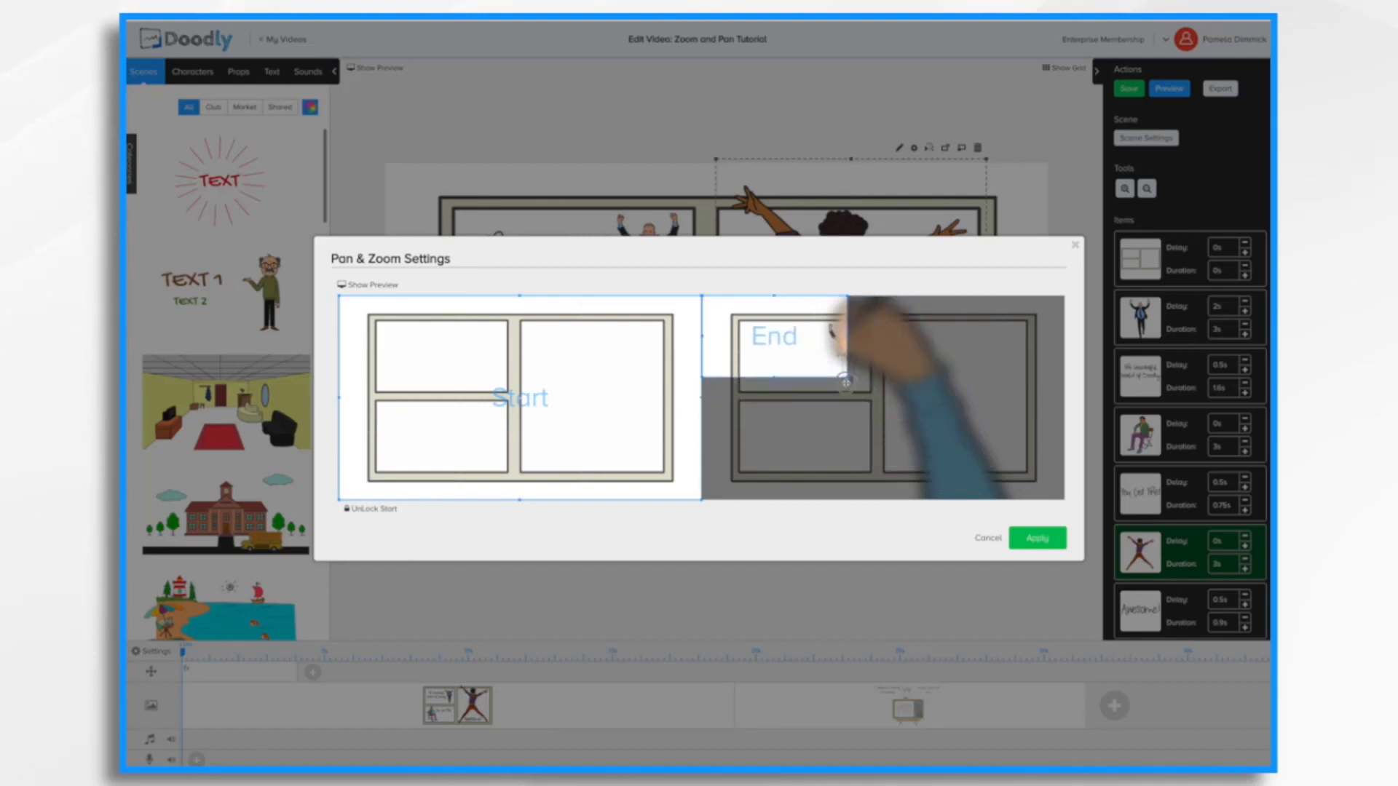
drag(776, 333, 807, 353)
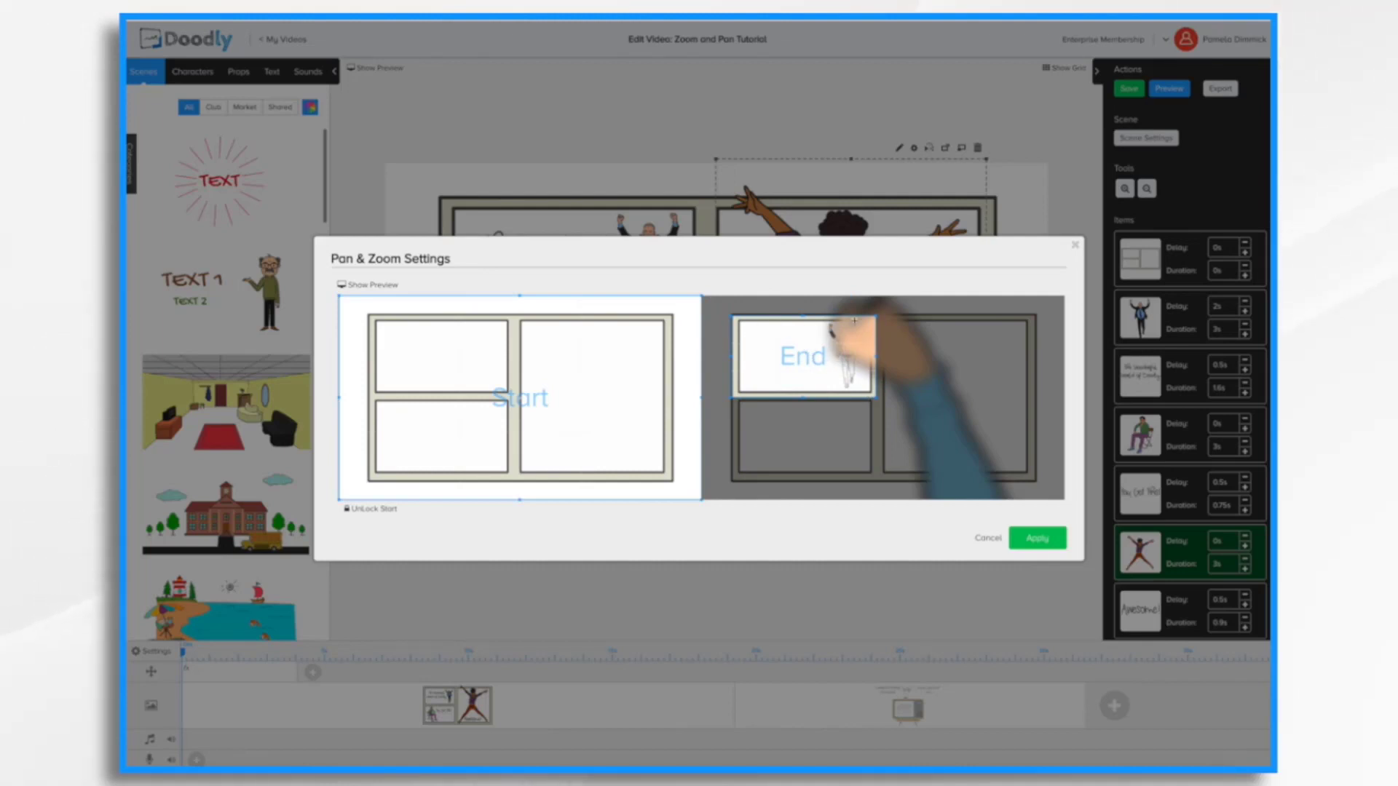
Step: Preview the pan and zoom, fine-tune the End frame around the upper-left panel, and replay the movement
click(356, 285)
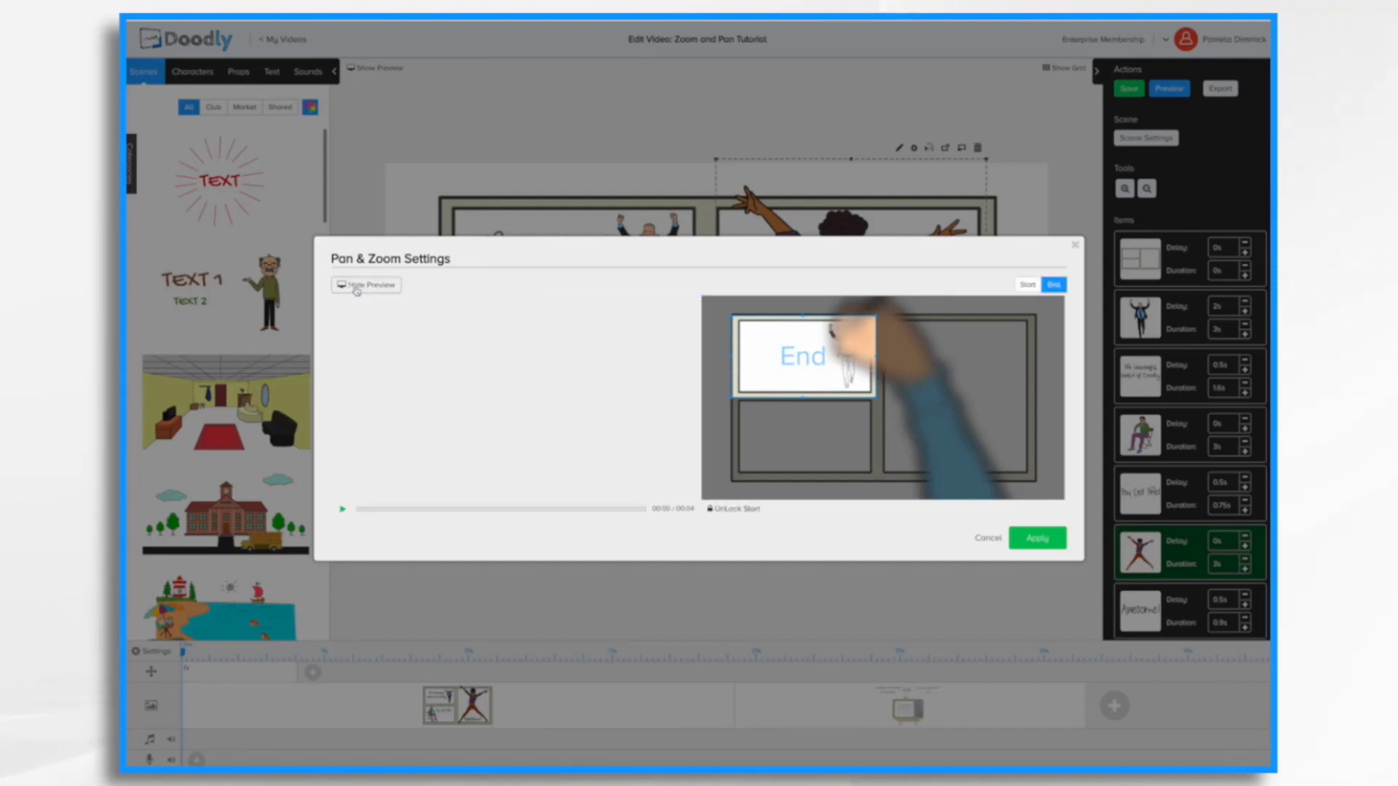
click(343, 511)
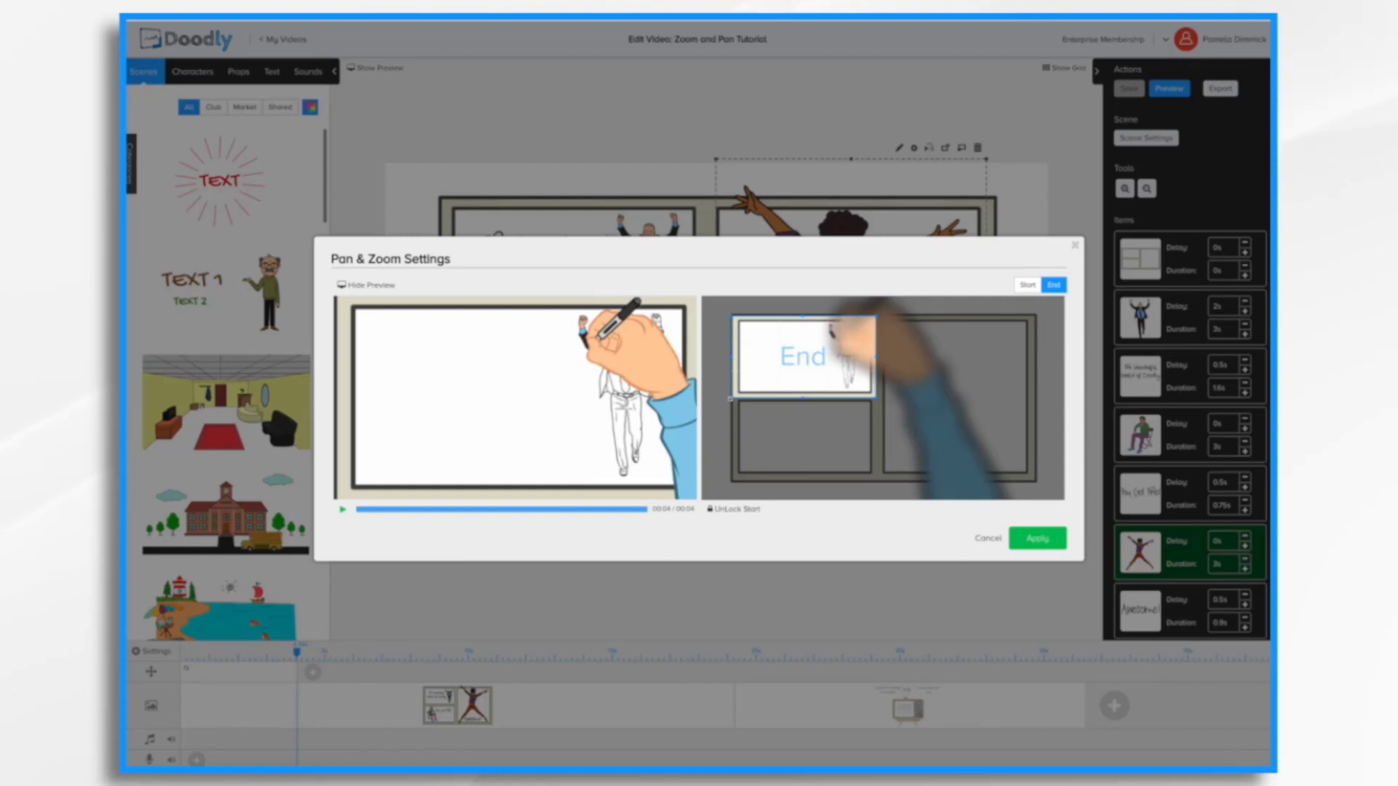
drag(733, 396, 737, 393)
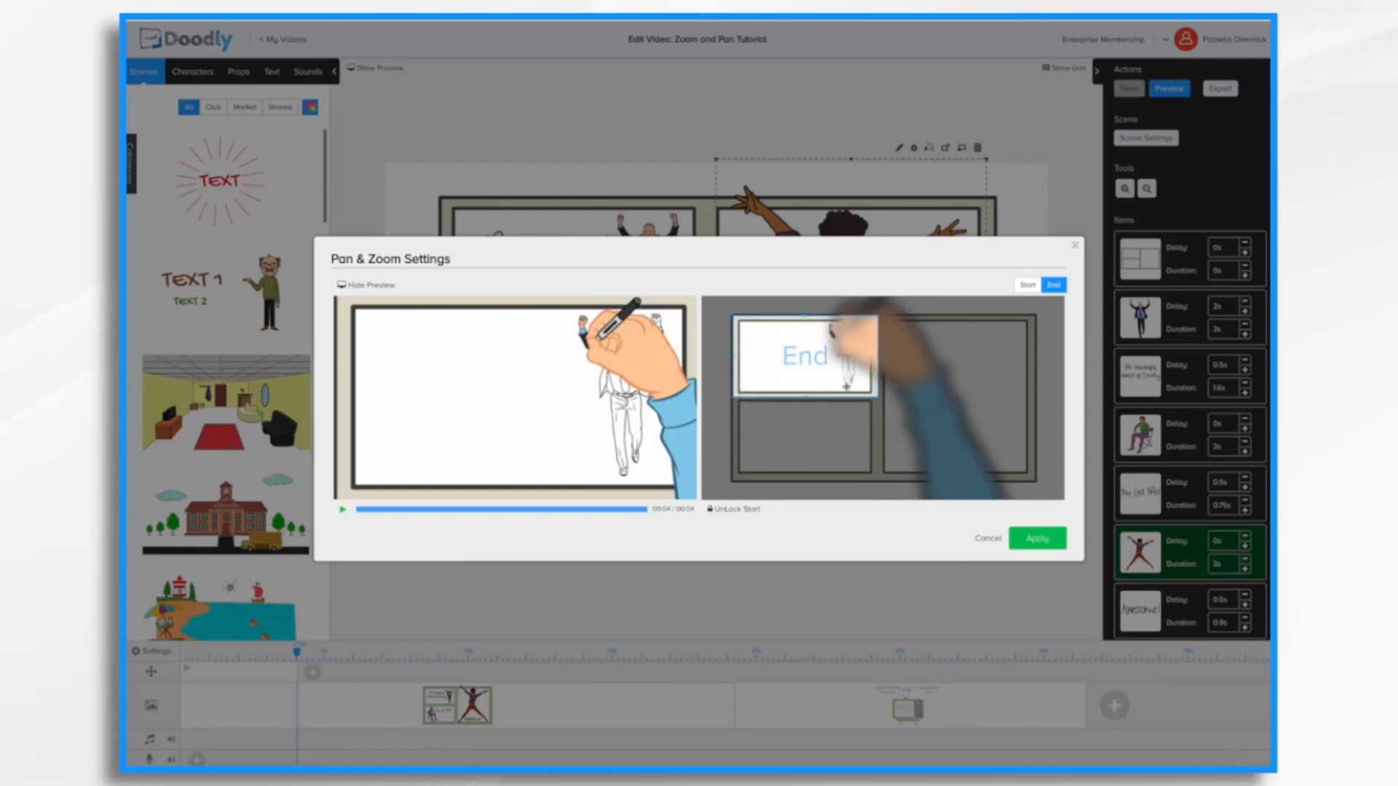
drag(879, 398, 874, 396)
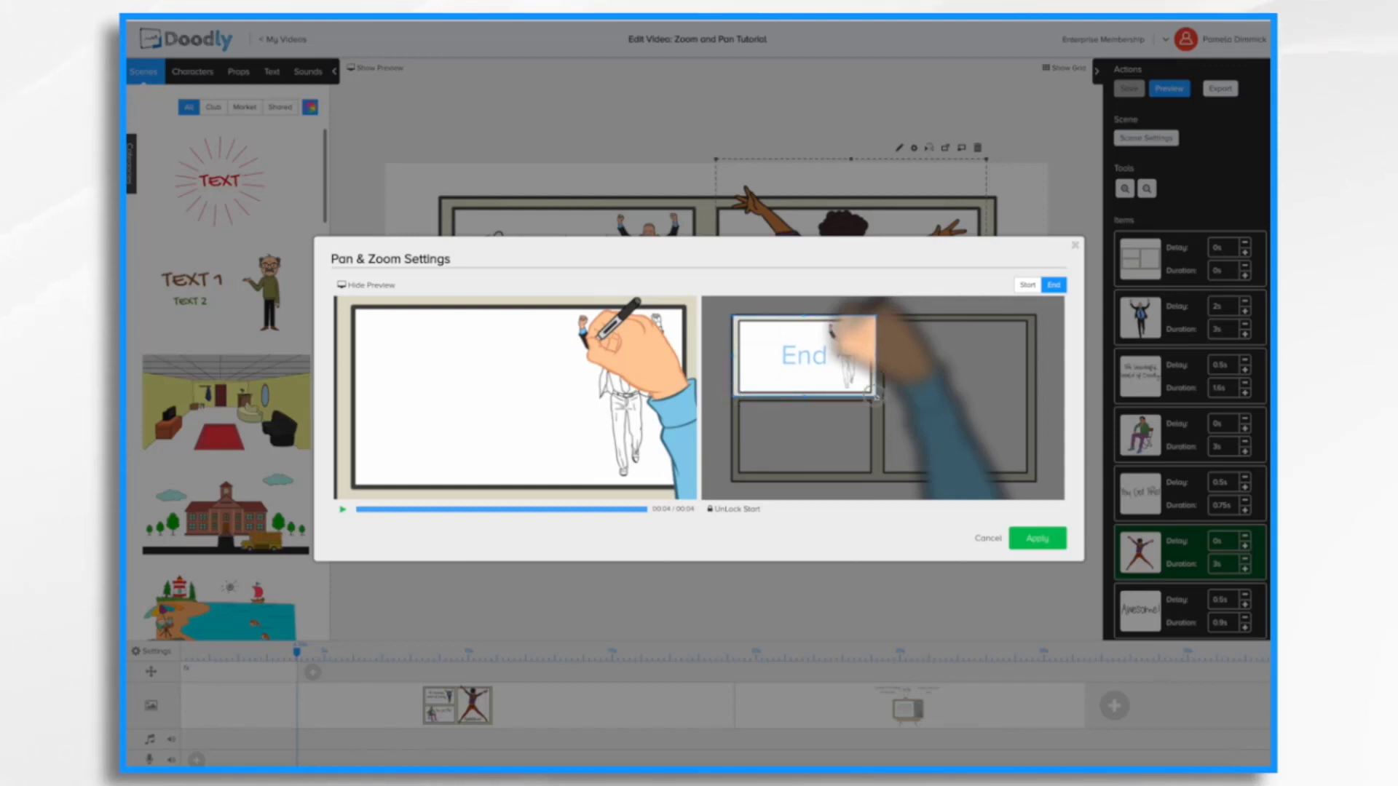
drag(811, 360, 812, 362)
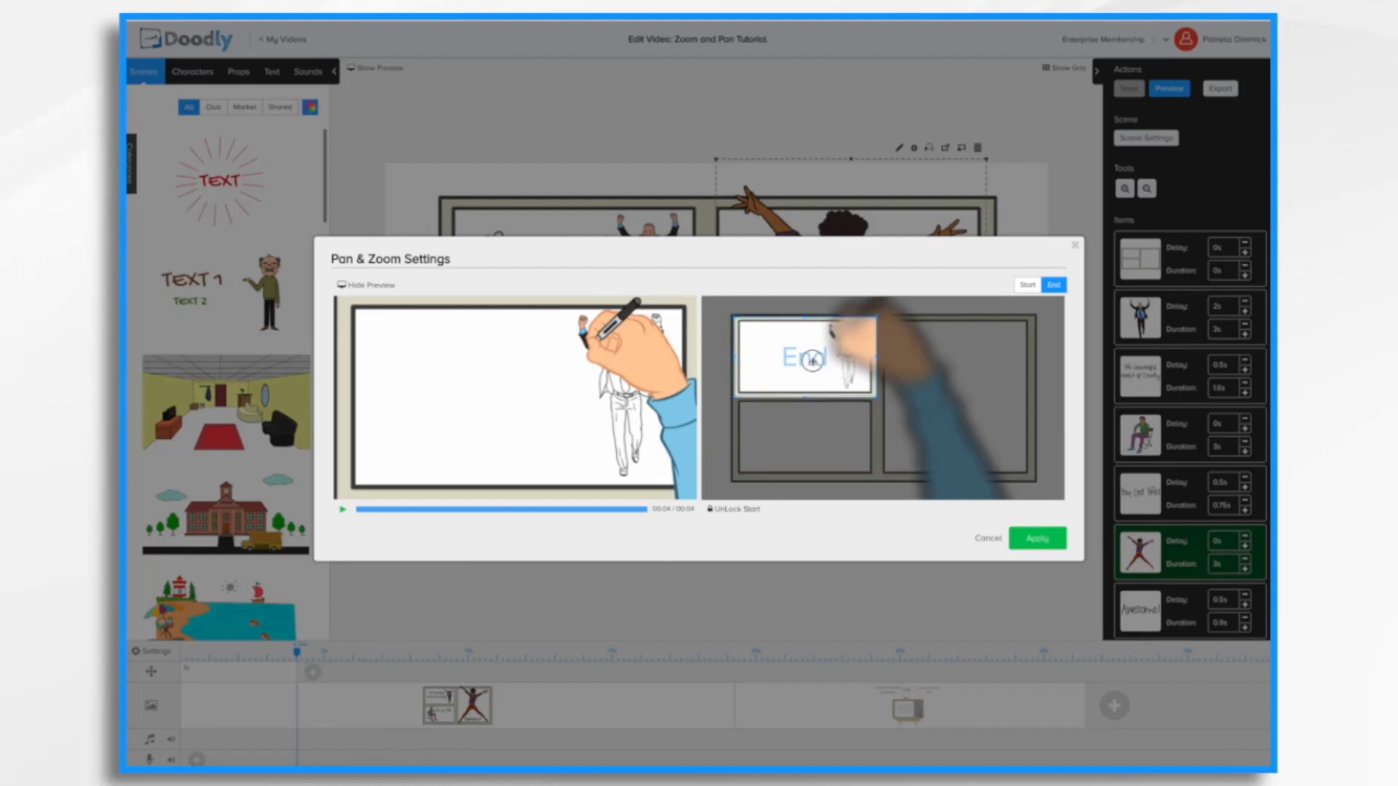
click(343, 510)
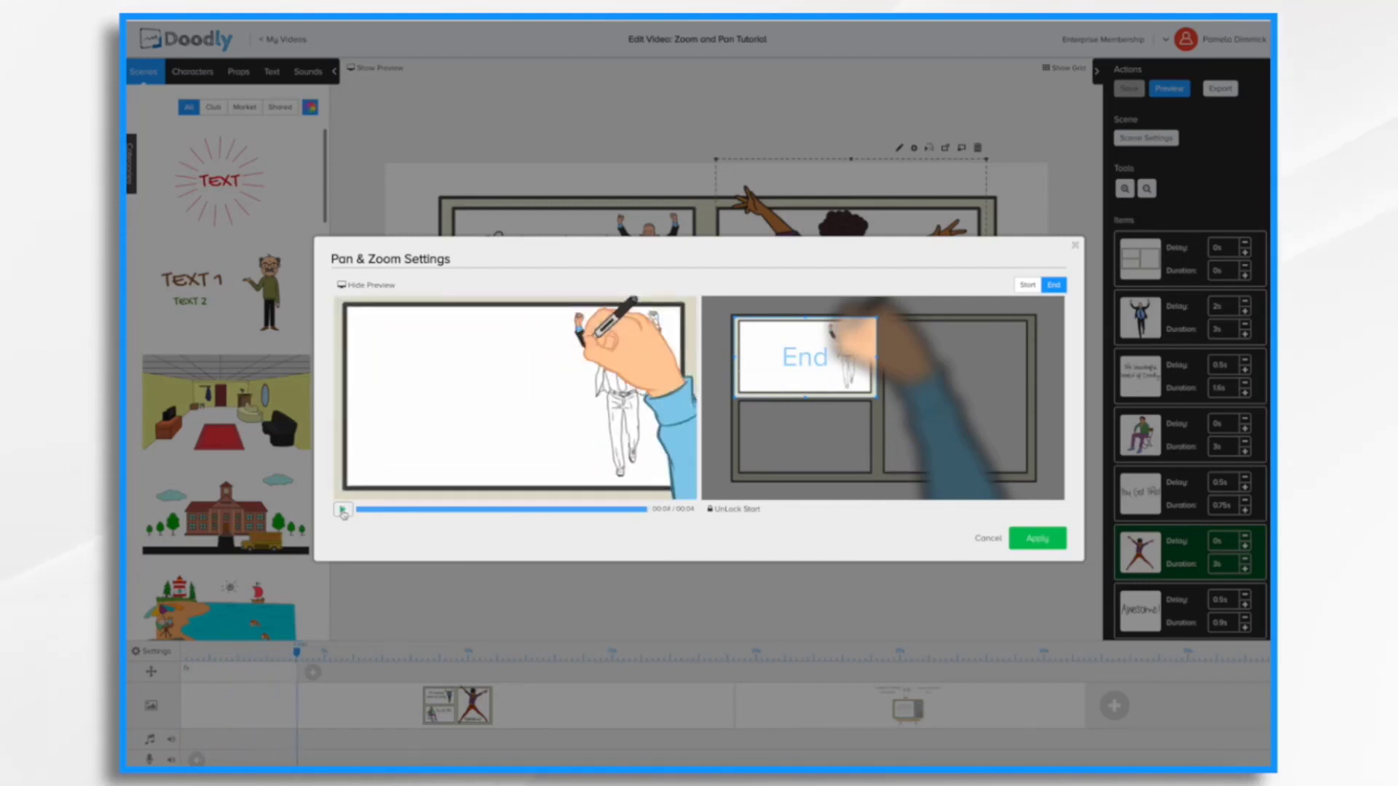
Step: Compare the Start and End frames of the first pan and zoom, and apply its settings
click(1056, 286)
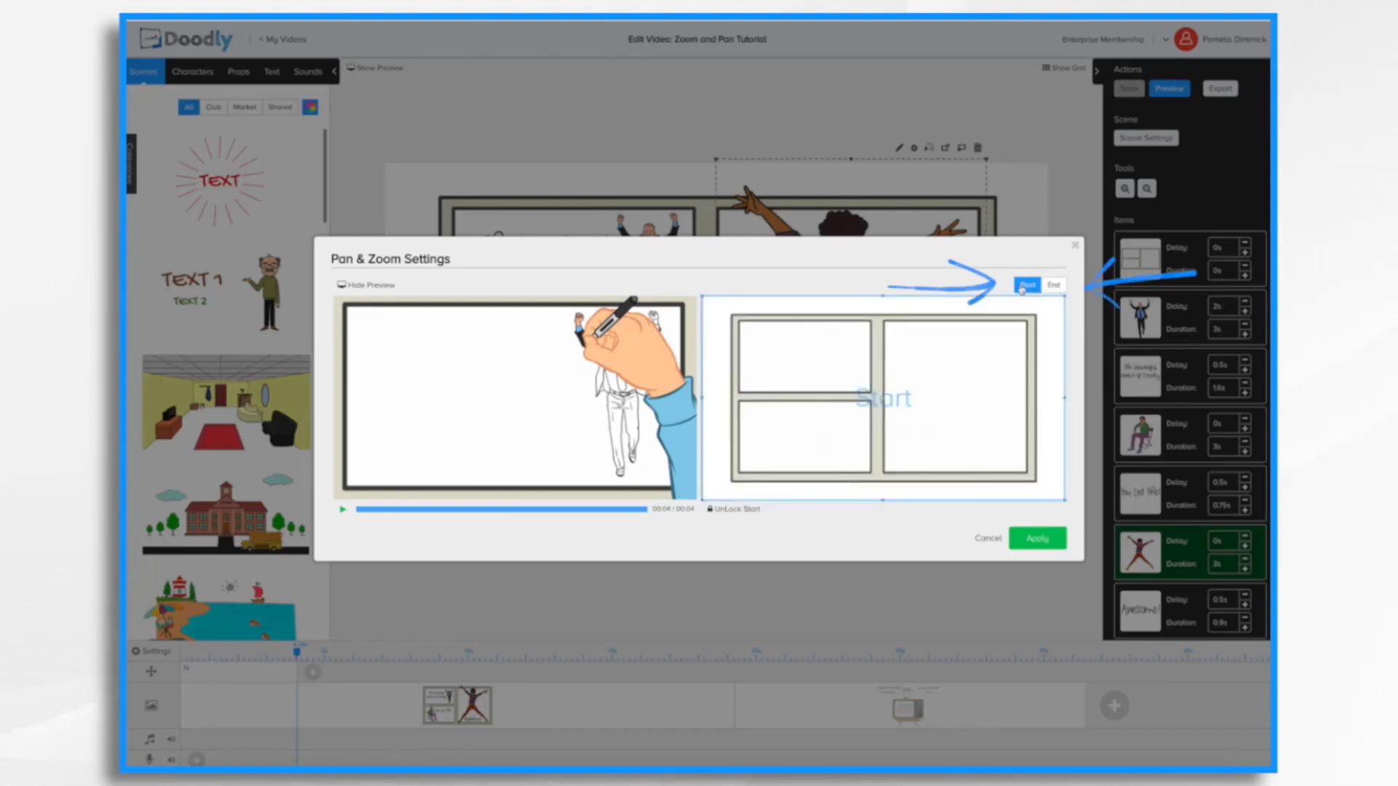
click(1022, 289)
click(1022, 289)
click(1023, 288)
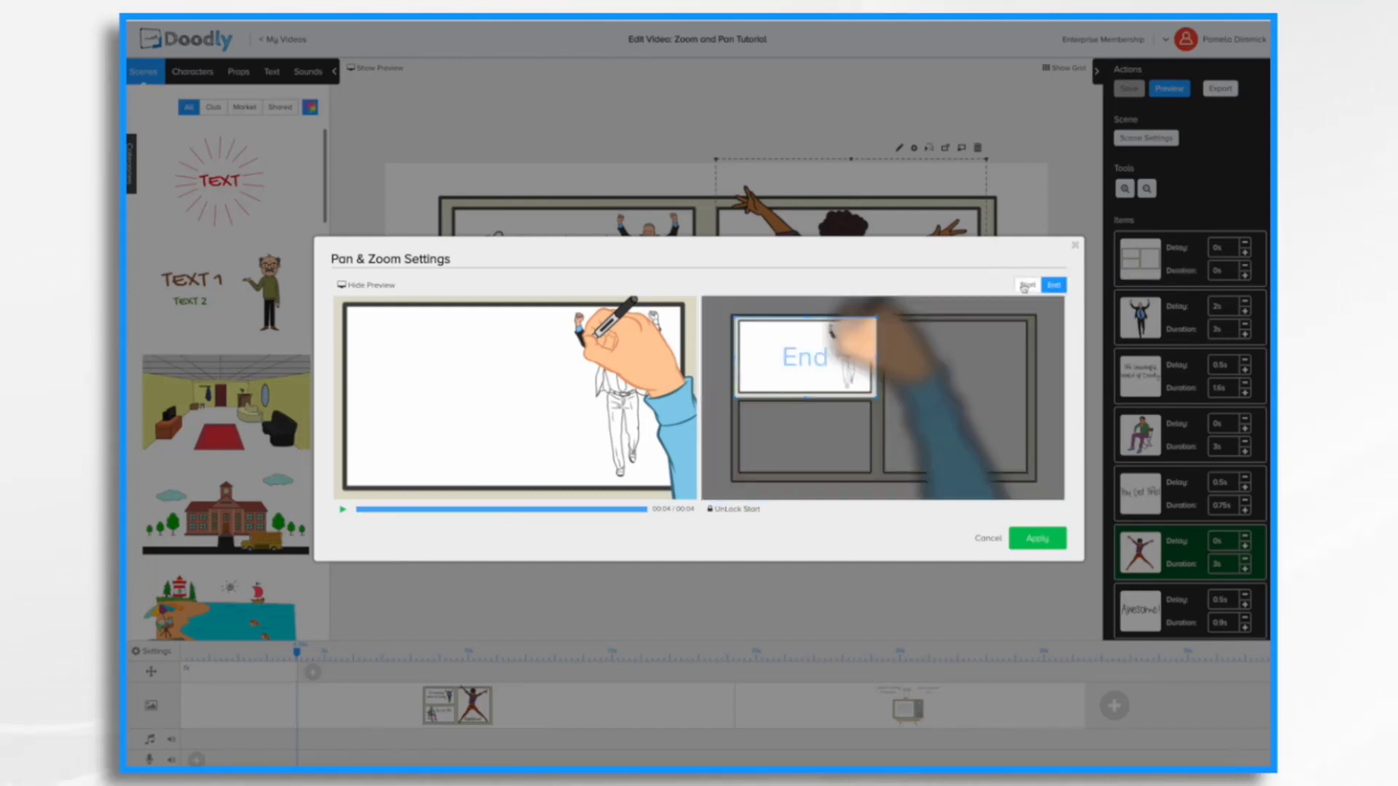
click(1059, 286)
click(1025, 288)
click(1035, 542)
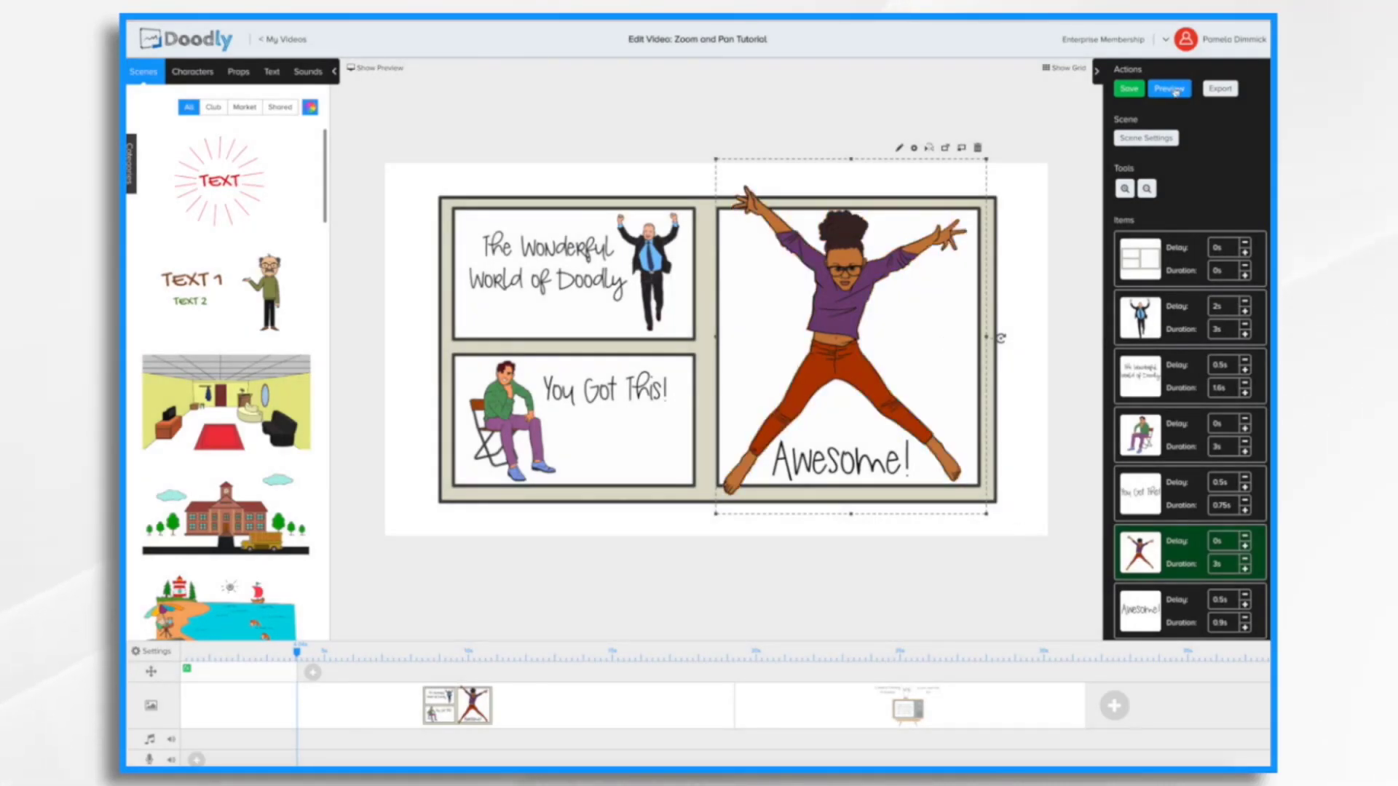
Step: Preview the video with the first pan and zoom, and save the project
click(1172, 89)
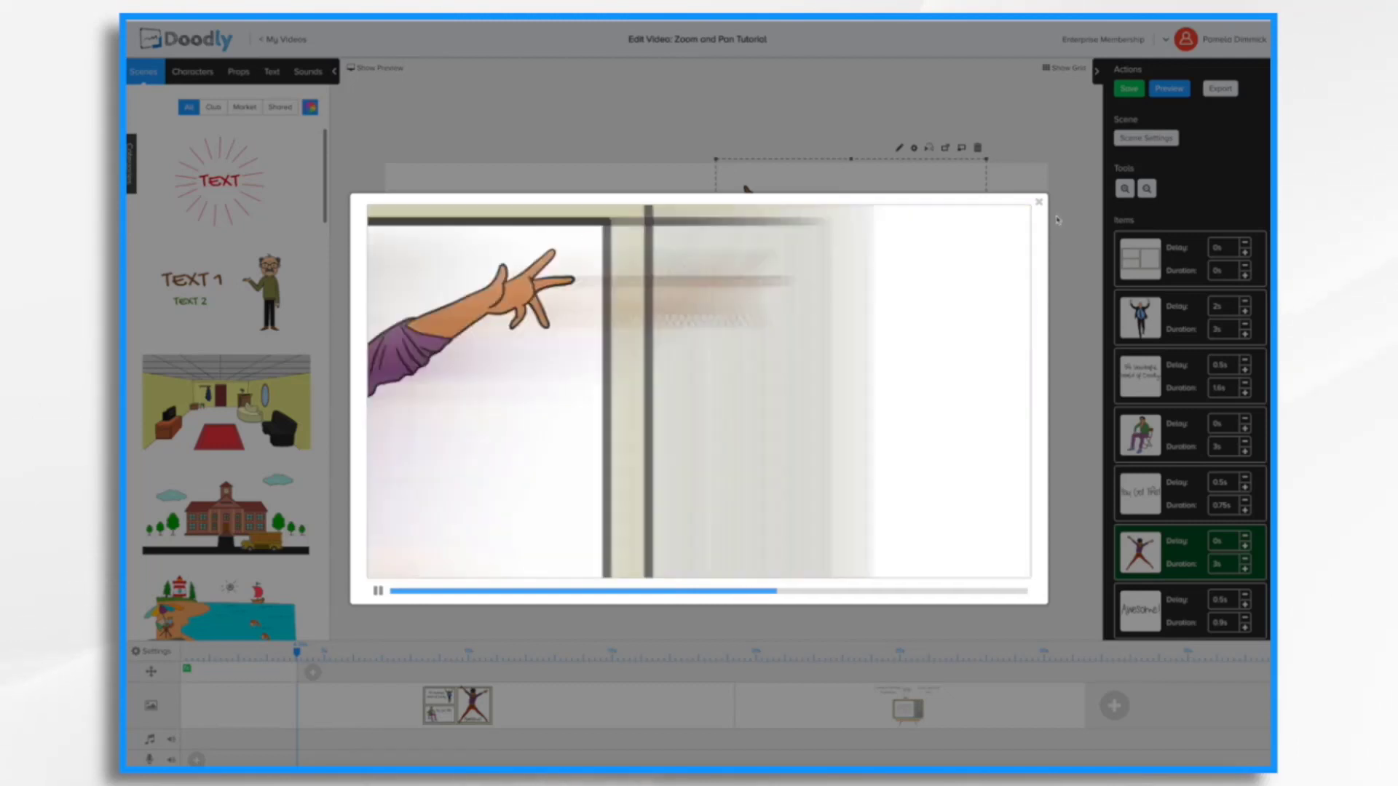
click(1038, 201)
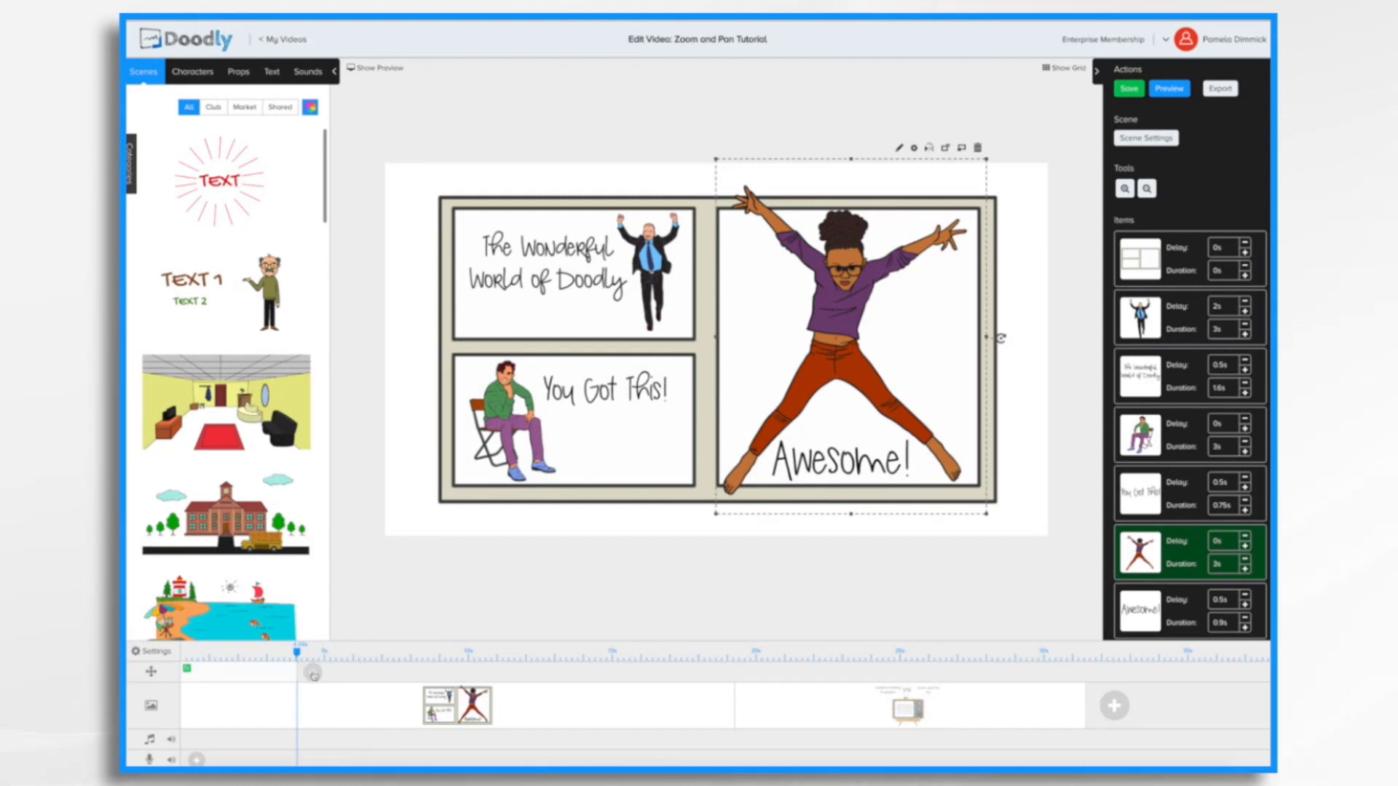
key(ctrl+s)
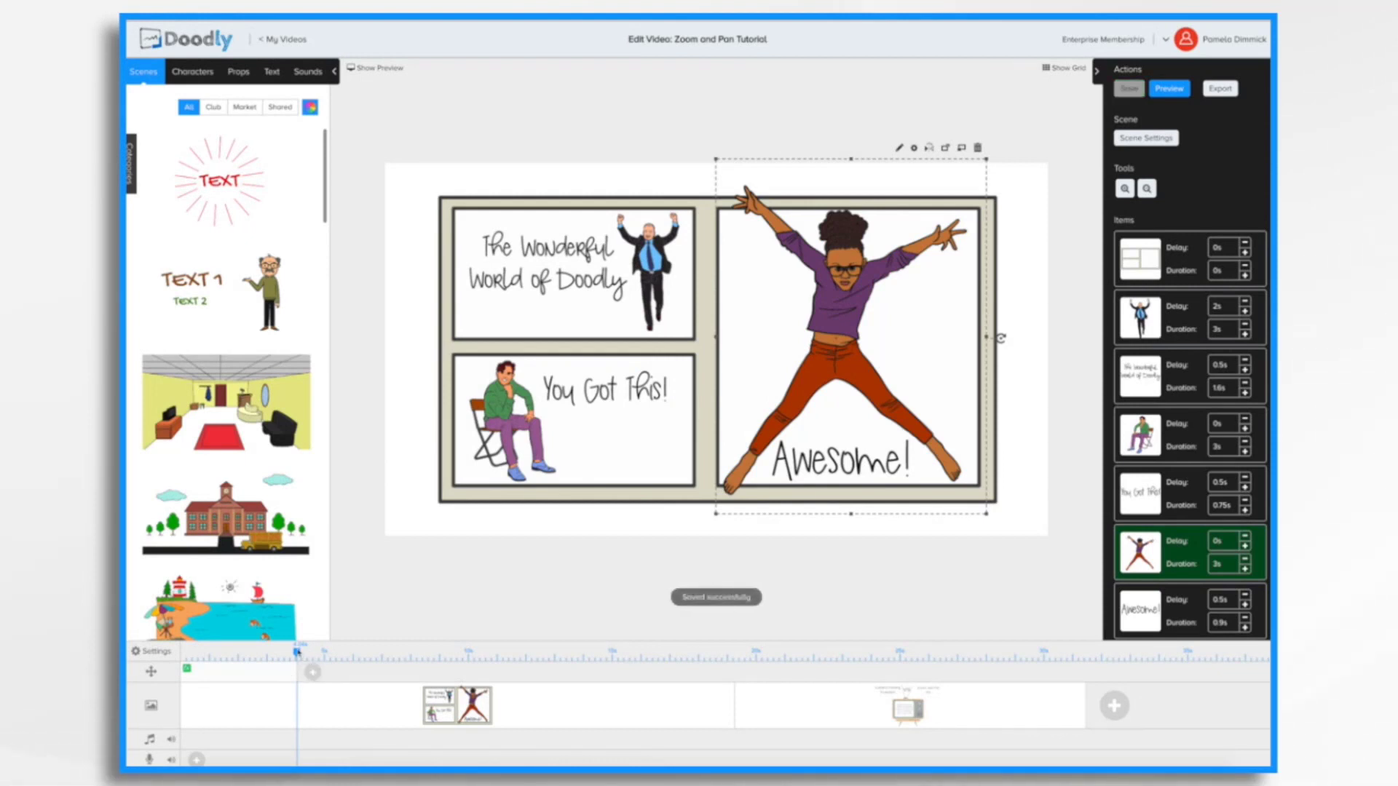
Step: Add a second pan and zoom segment starting shortly after the 5-second mark
drag(298, 650, 324, 651)
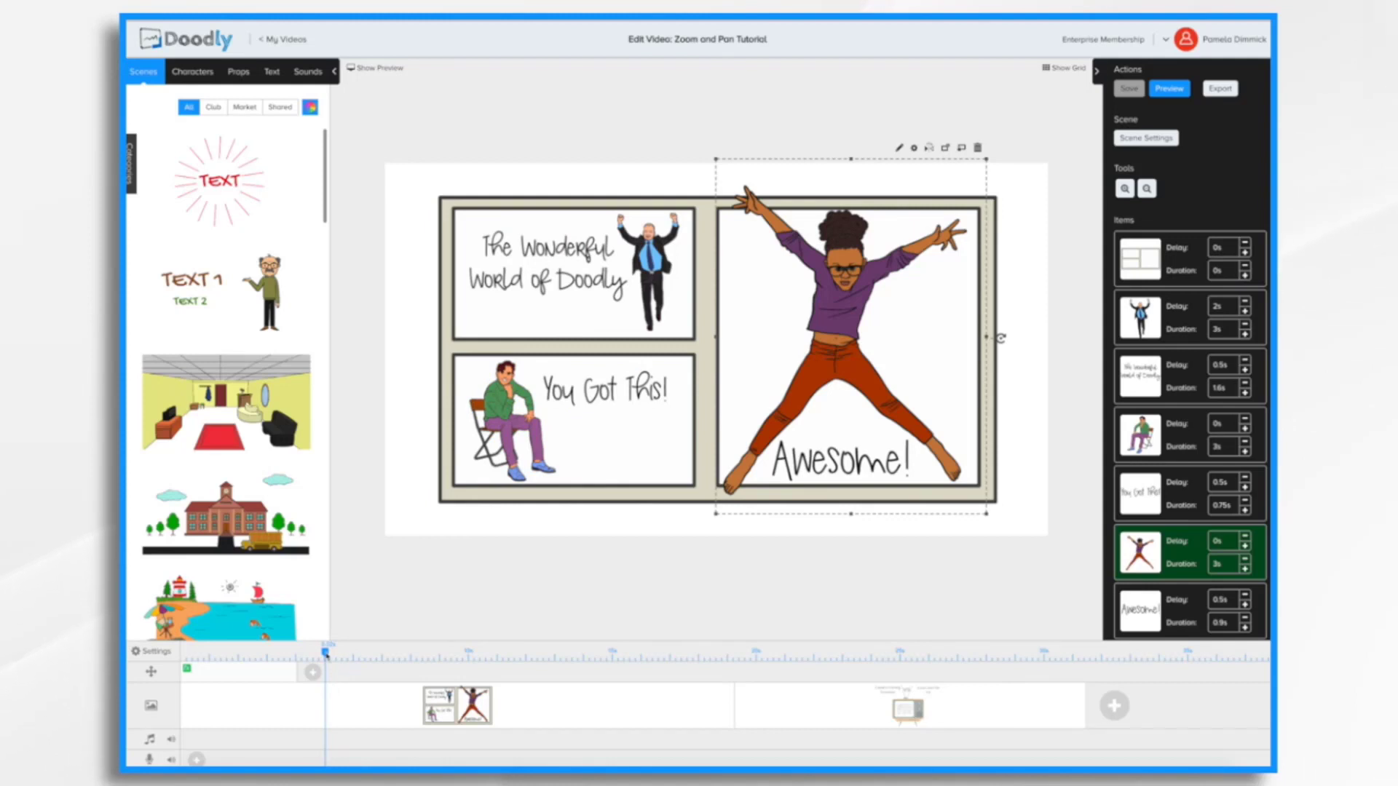
mouse_move(326, 652)
mouse_down()
mouse_move(355, 653)
mouse_move(336, 657)
mouse_up()
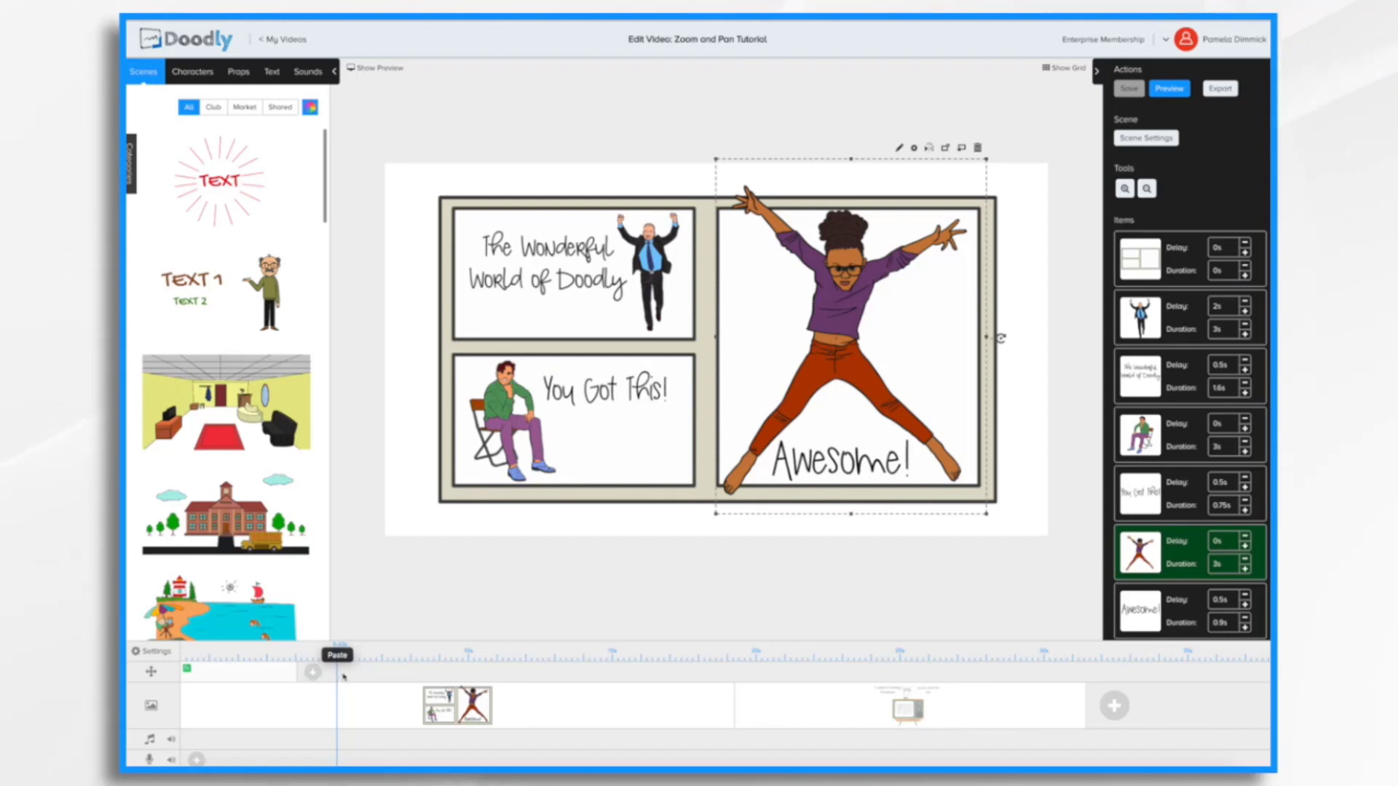
click(343, 675)
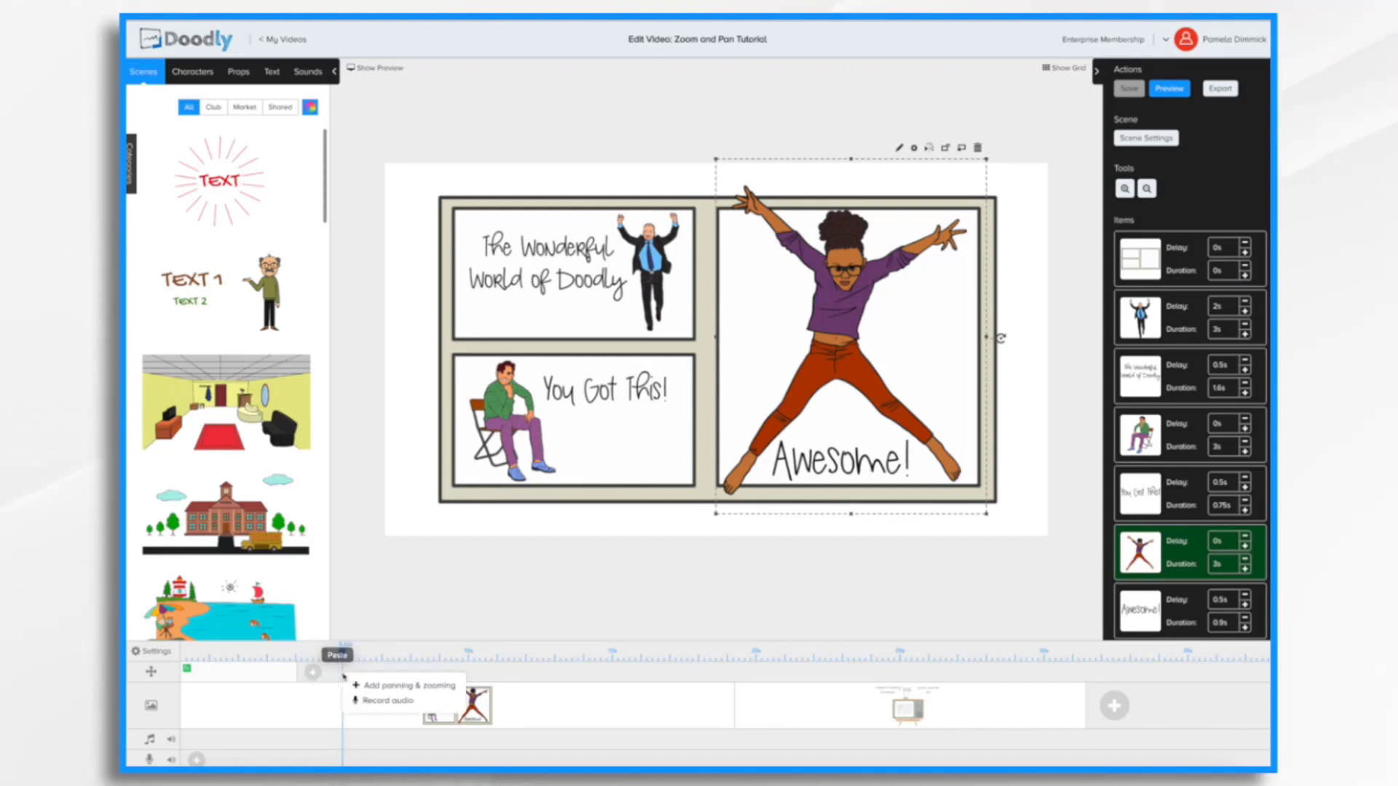
click(378, 685)
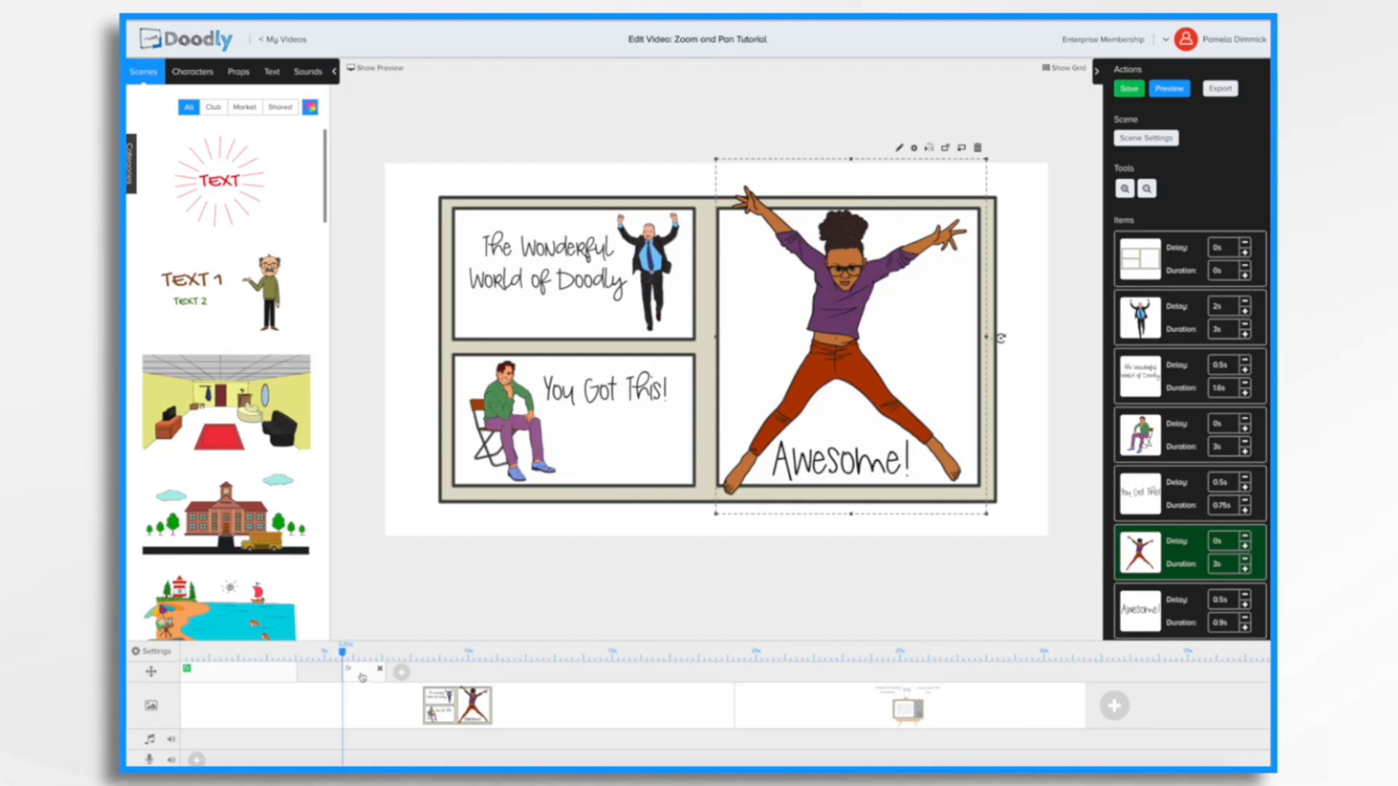
Step: Move the second pan and zoom's End frame to the lower-left panel, preview the movement, and apply the settings
click(362, 676)
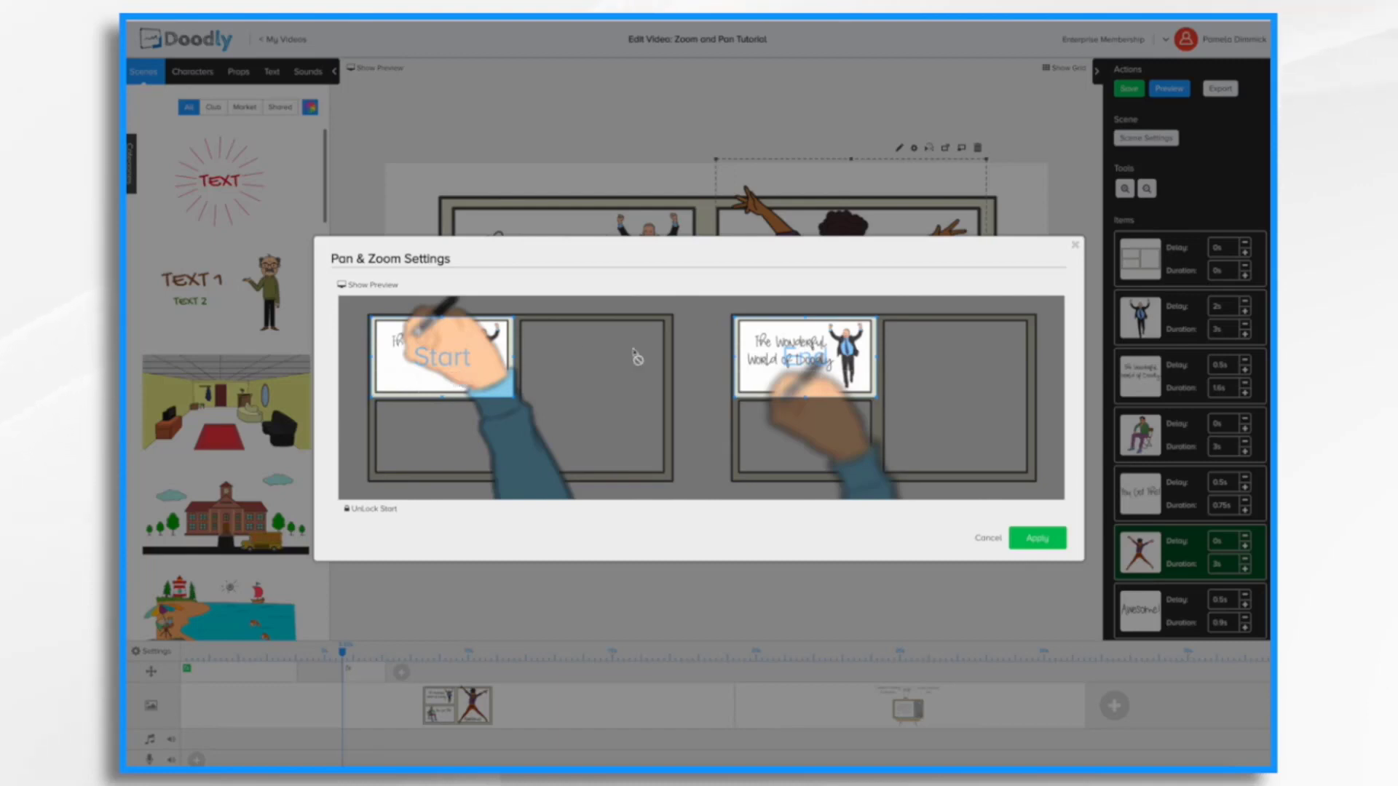
drag(804, 357, 811, 437)
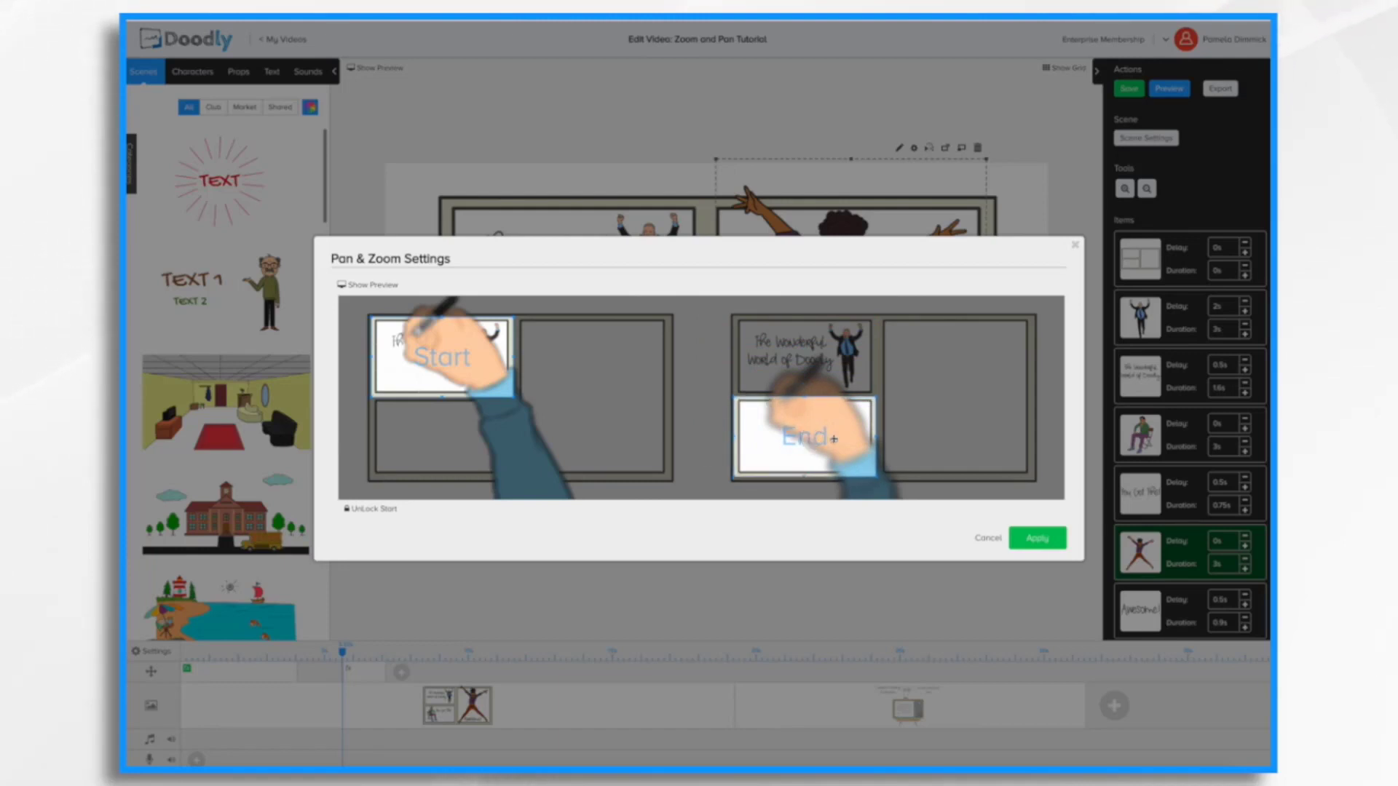
click(360, 286)
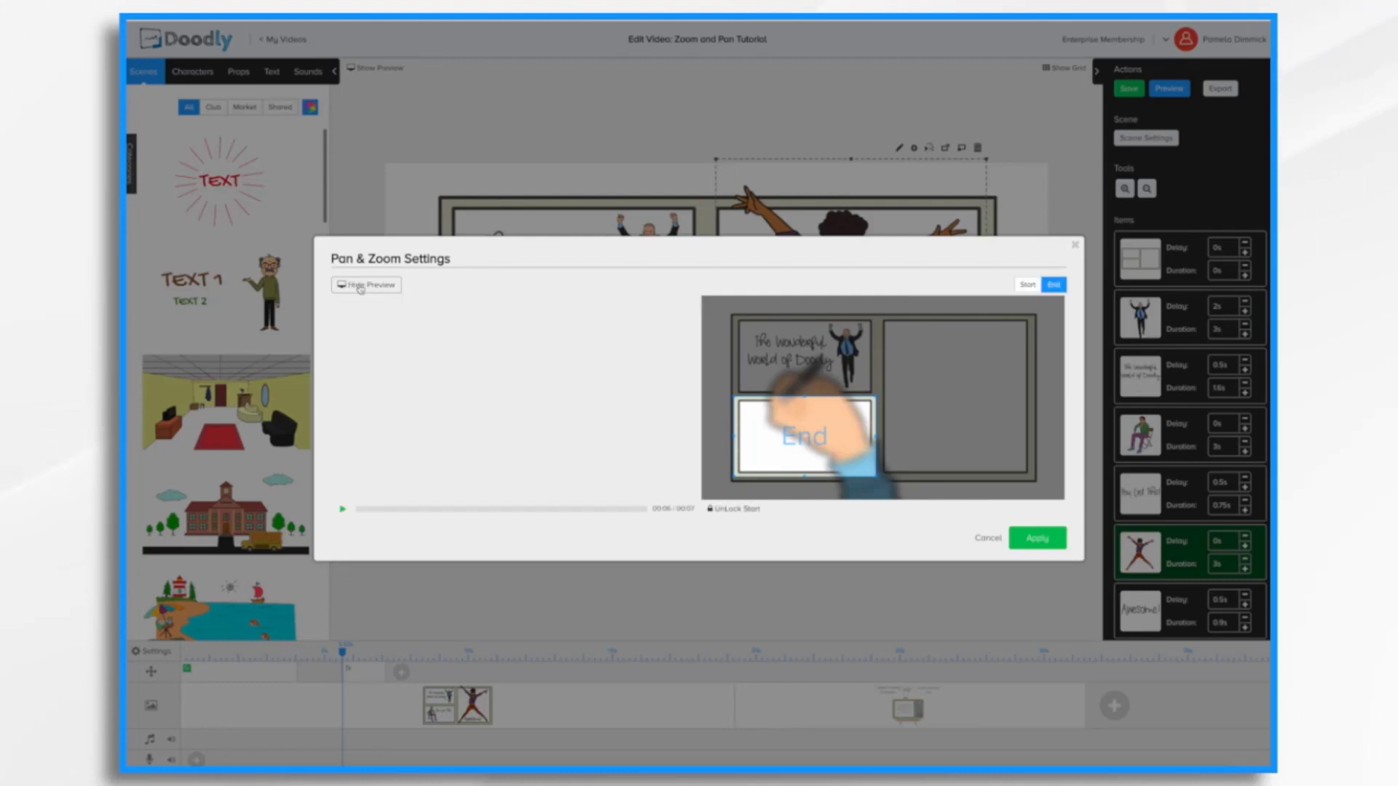
click(342, 509)
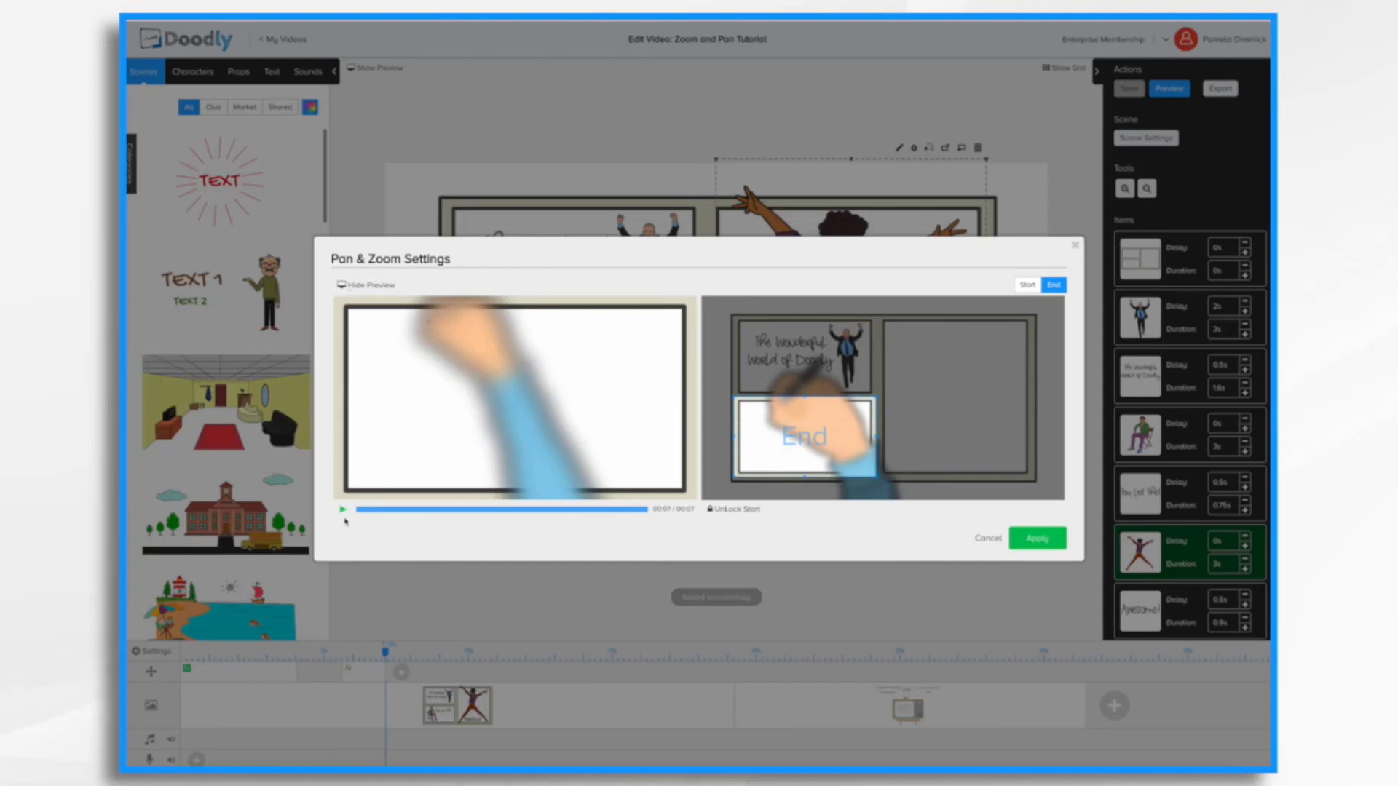
click(342, 510)
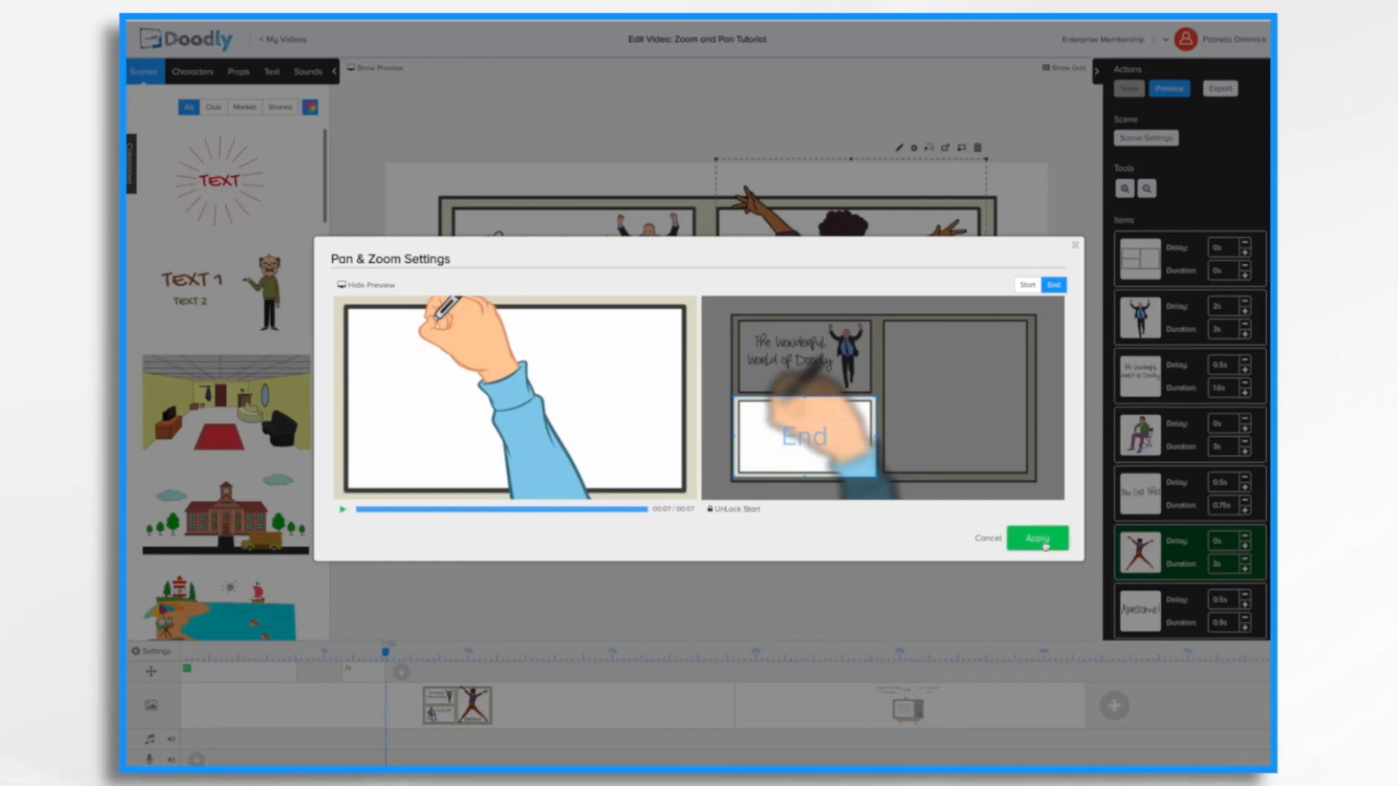
click(1038, 538)
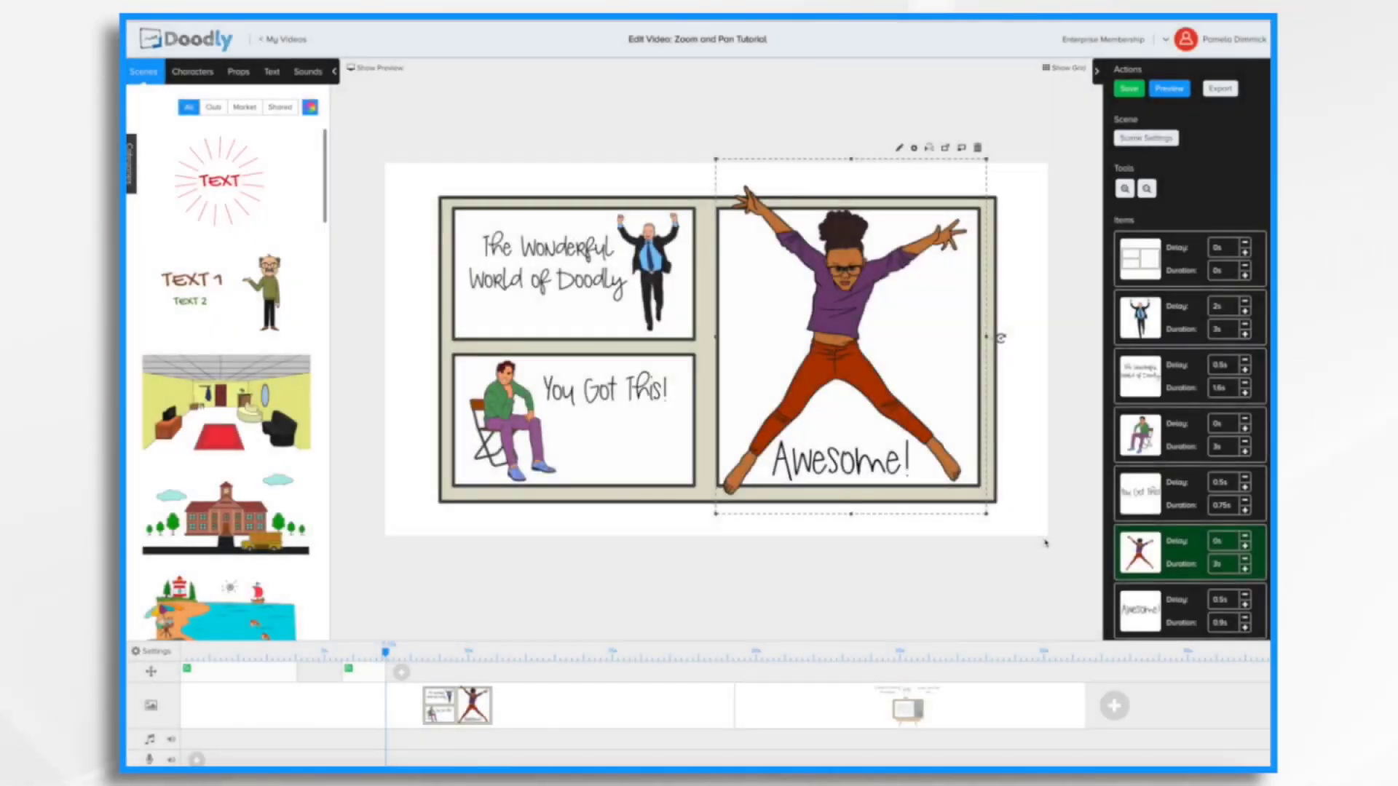
Step: Move the second pan and zoom segment about 2 seconds later in total, previewing the video after each shift to check the timing
click(367, 679)
drag(366, 678, 390, 682)
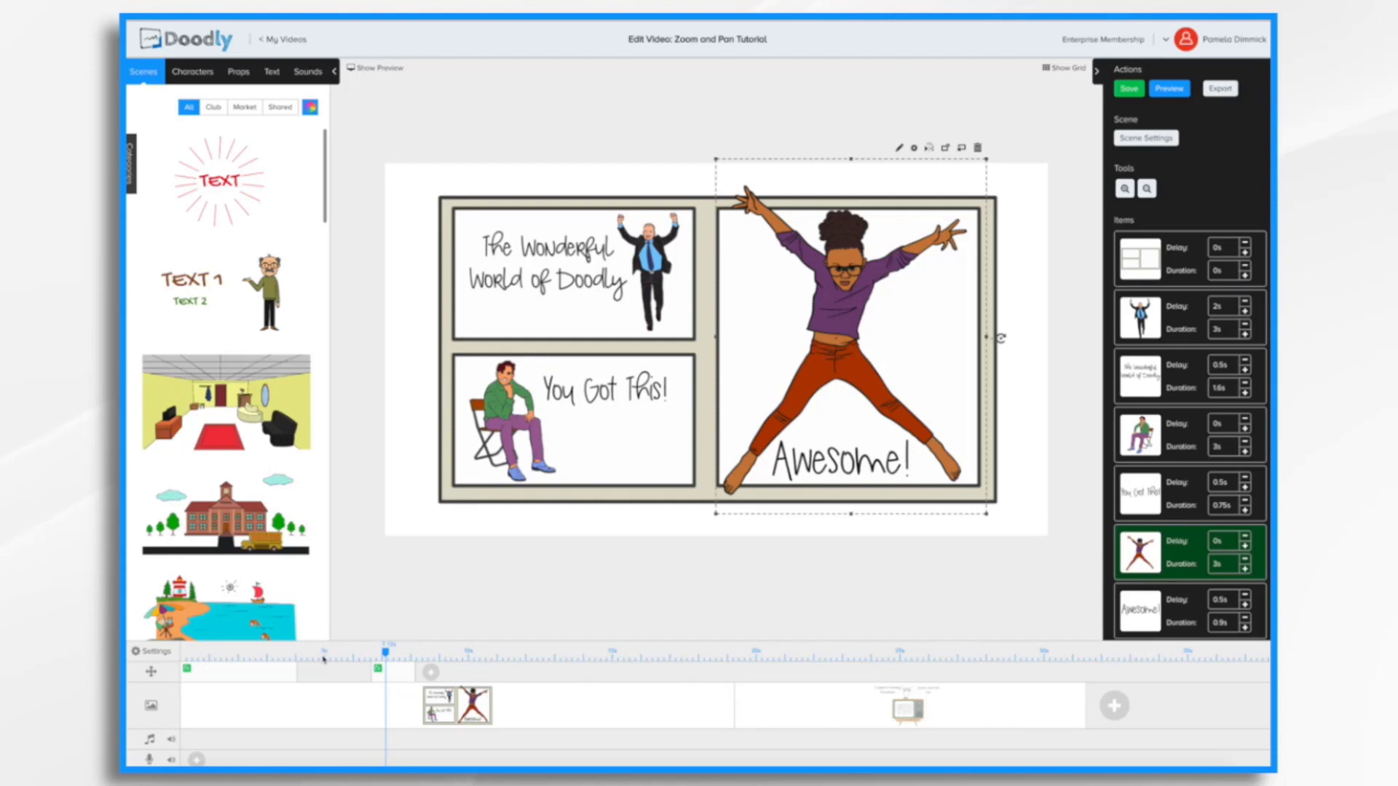
click(1178, 97)
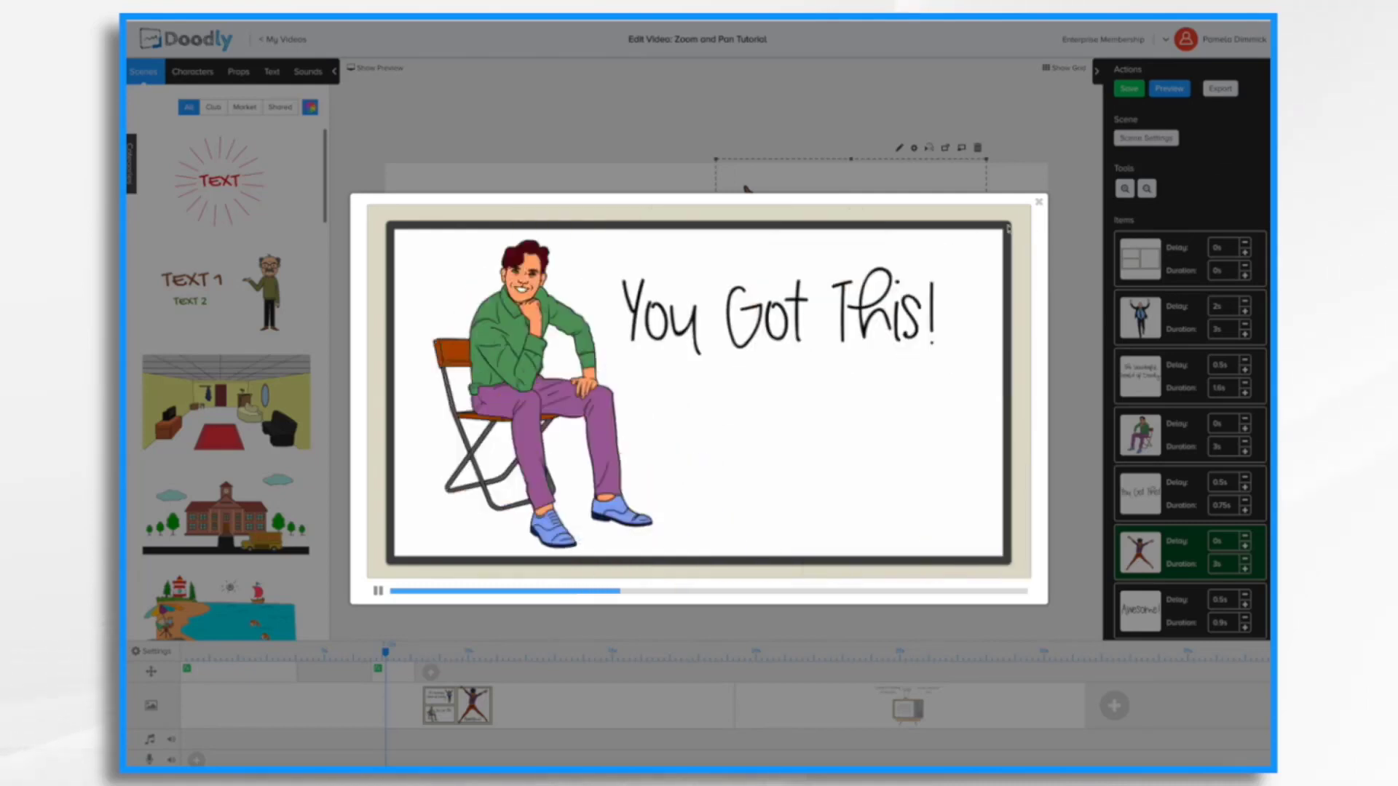
click(1038, 203)
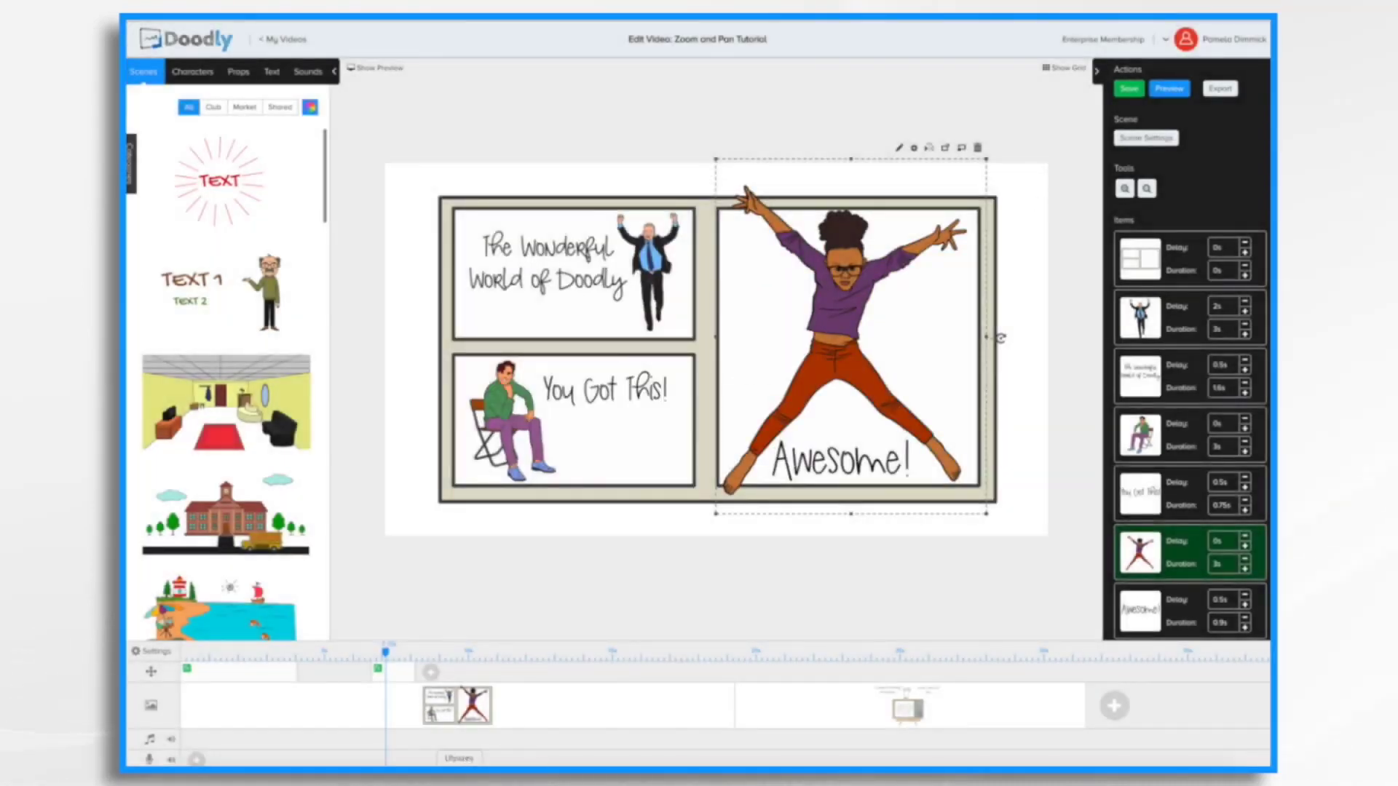
drag(402, 670, 427, 675)
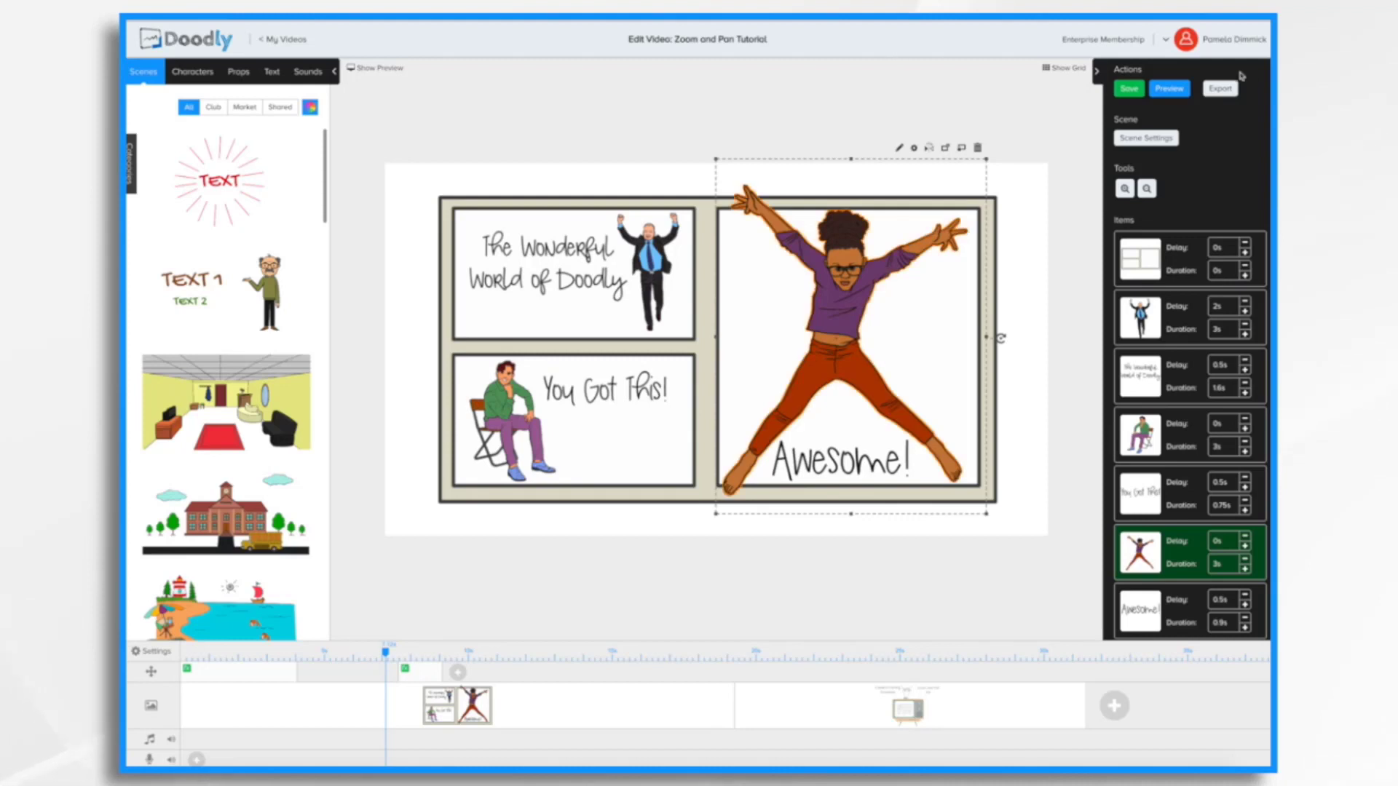
click(1171, 92)
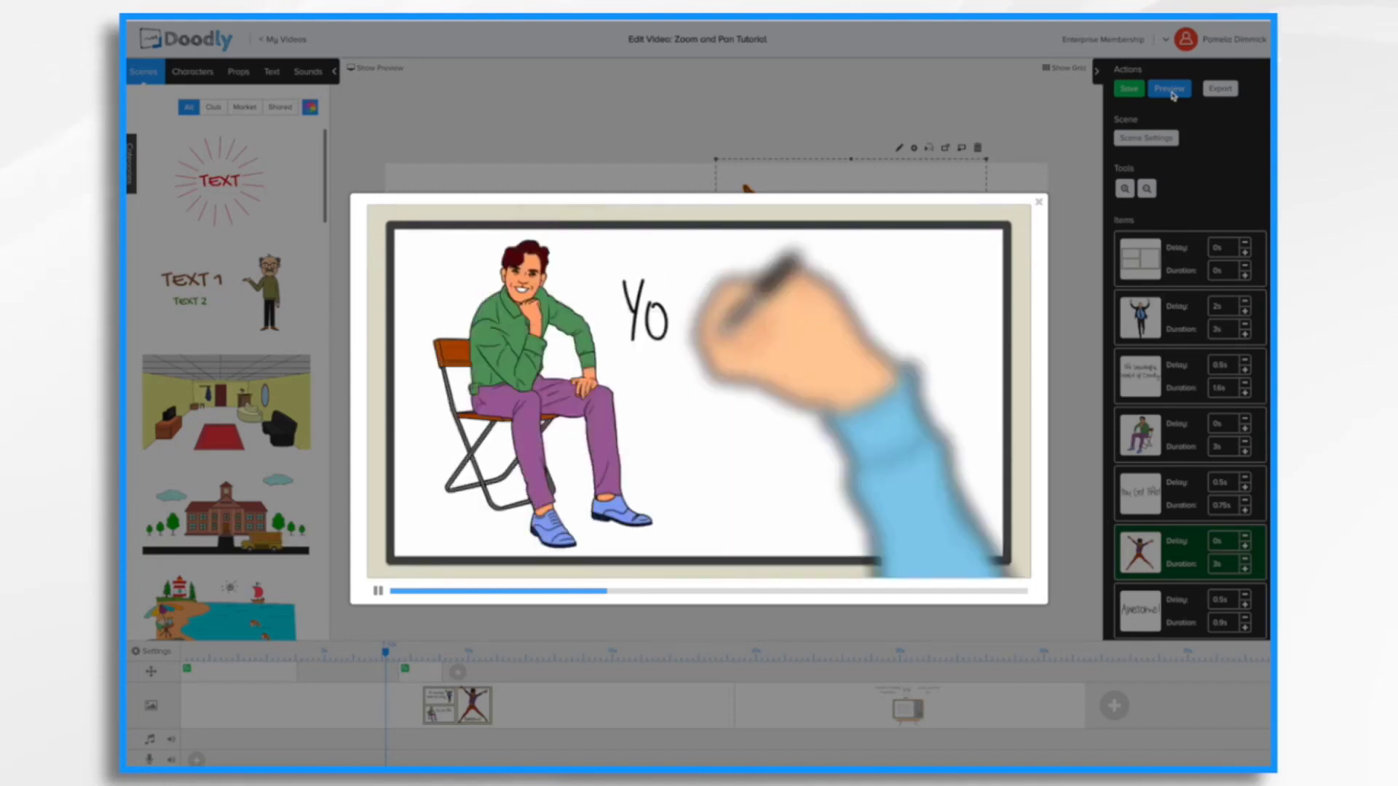
click(1039, 202)
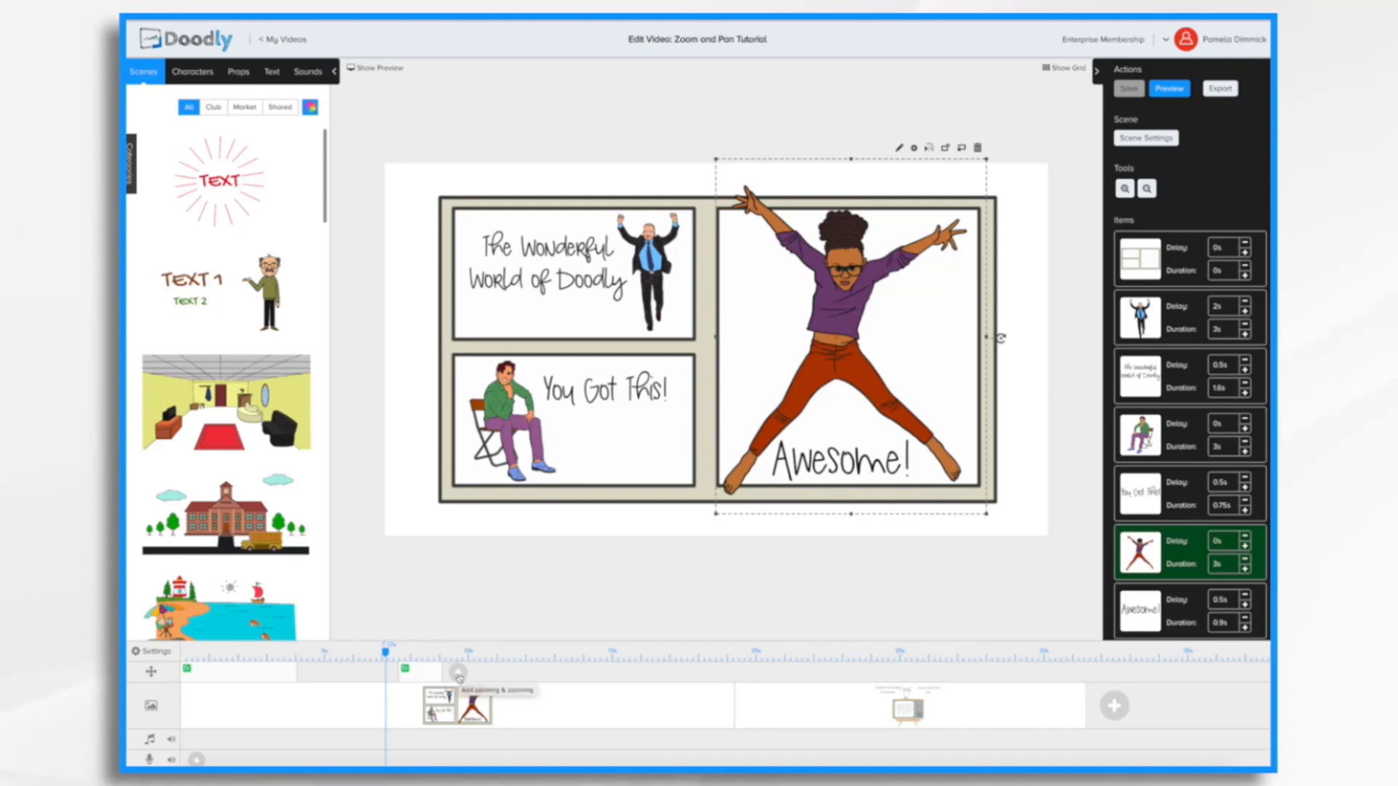
Step: Add a third pan and zoom segment directly after the second and enlarge its End frame to cover the whole scene
click(458, 674)
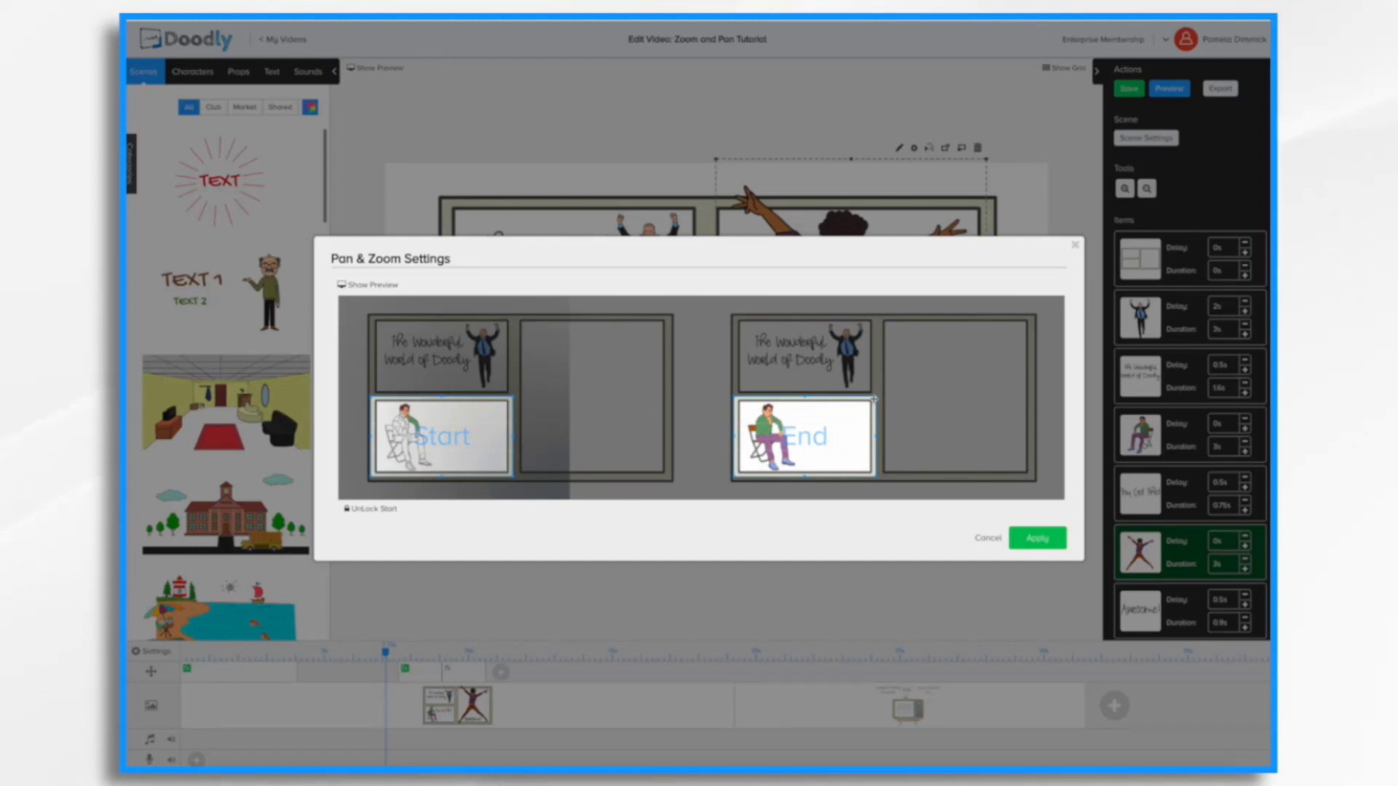
mouse_move(873, 399)
mouse_down()
mouse_move(981, 328)
mouse_move(909, 329)
mouse_move(839, 273)
mouse_up()
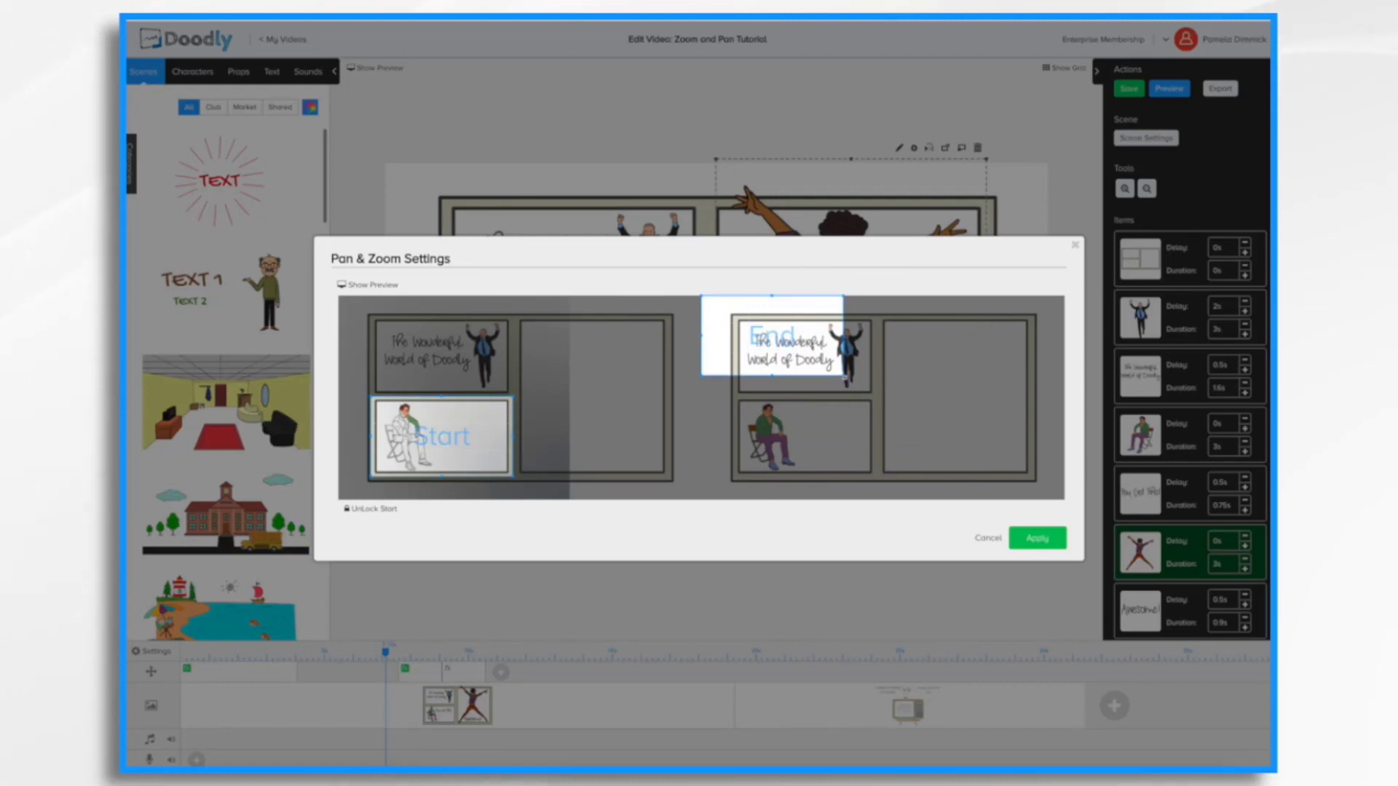
drag(843, 375, 1078, 537)
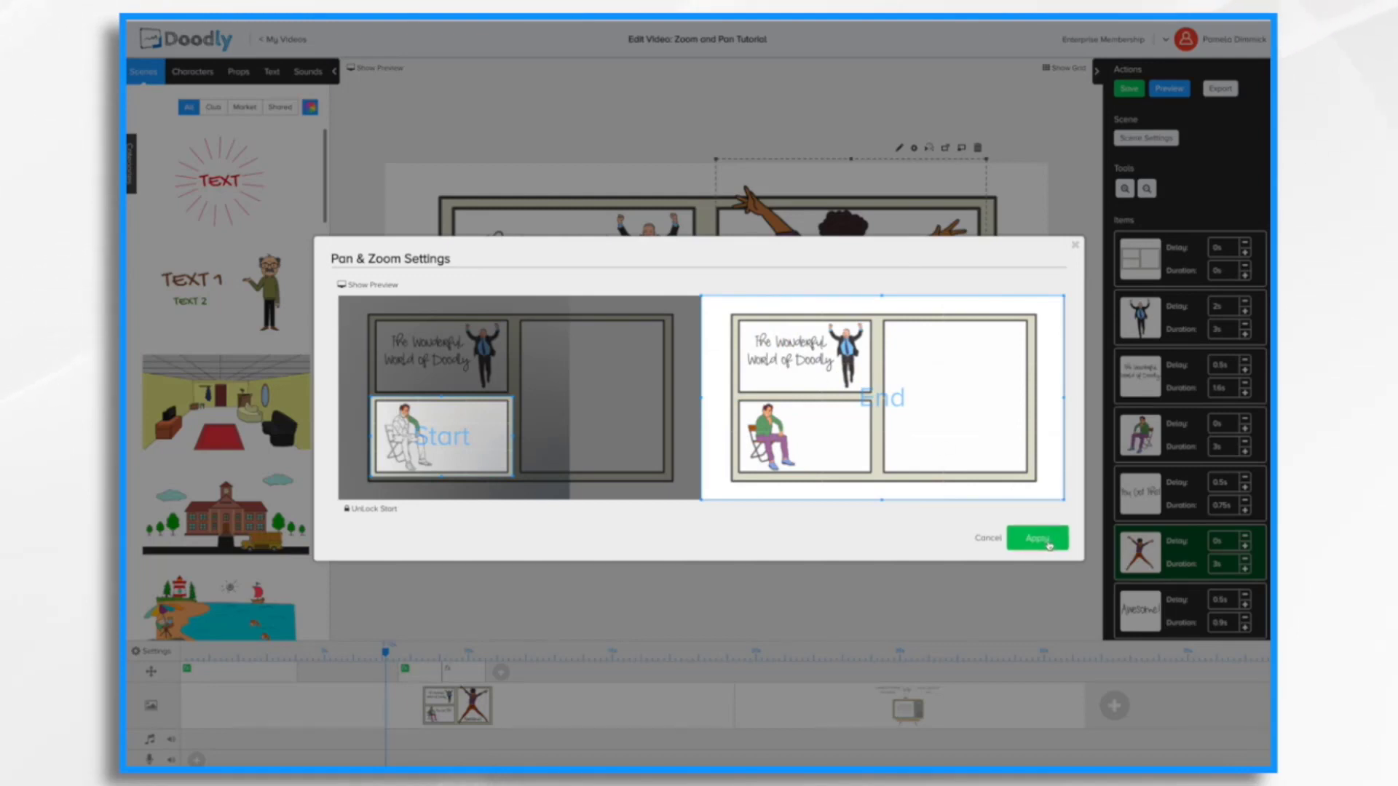
Step: Preview the third pan and zoom's movement inside its settings and apply them
click(367, 285)
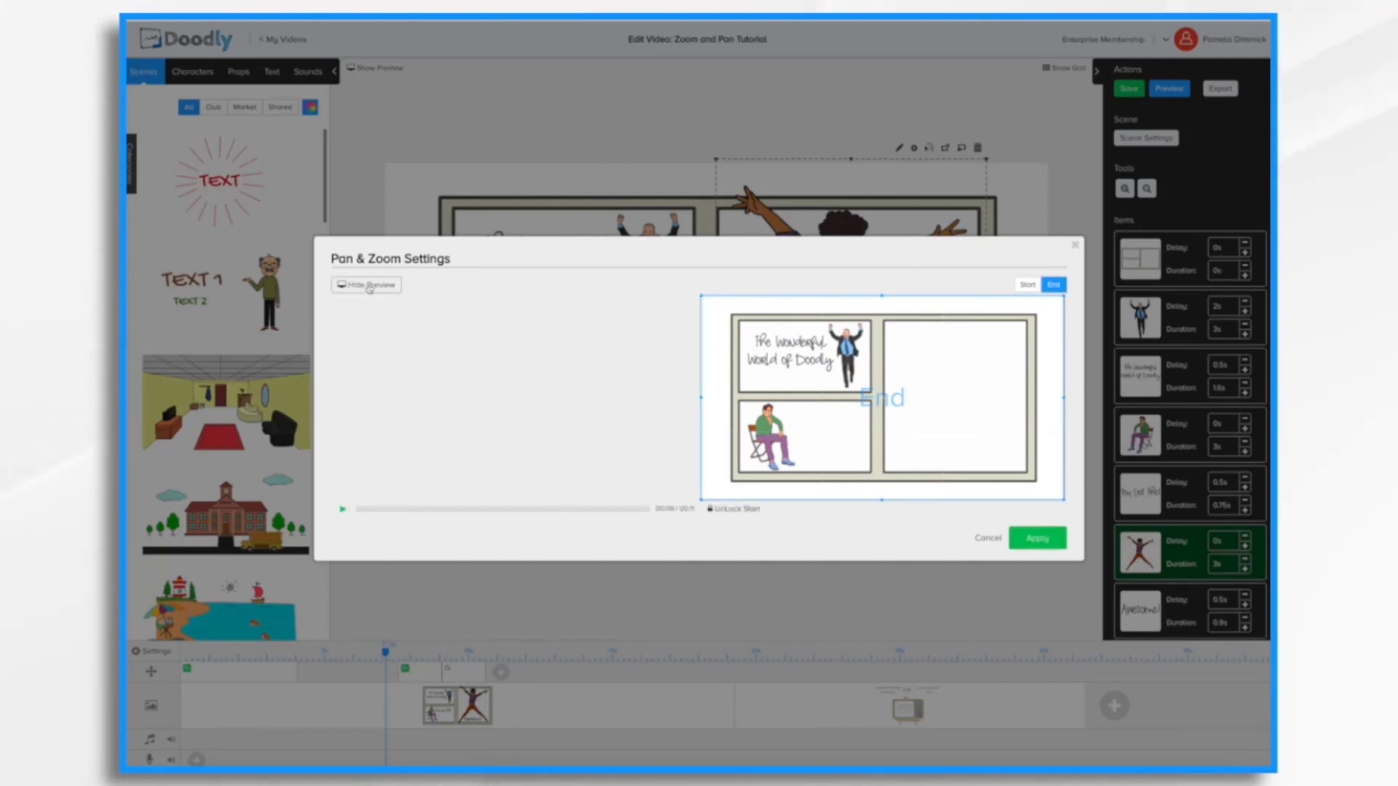
click(341, 510)
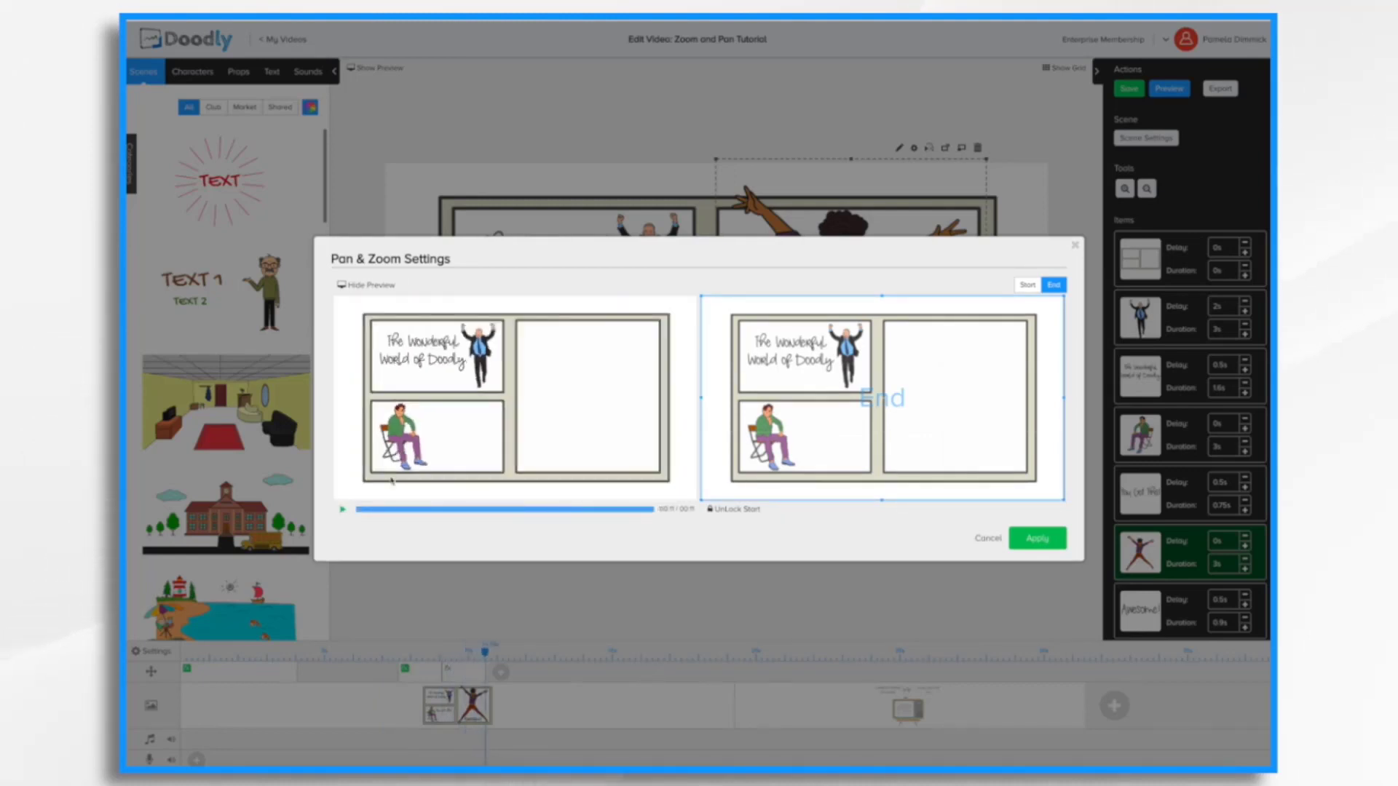
click(1045, 536)
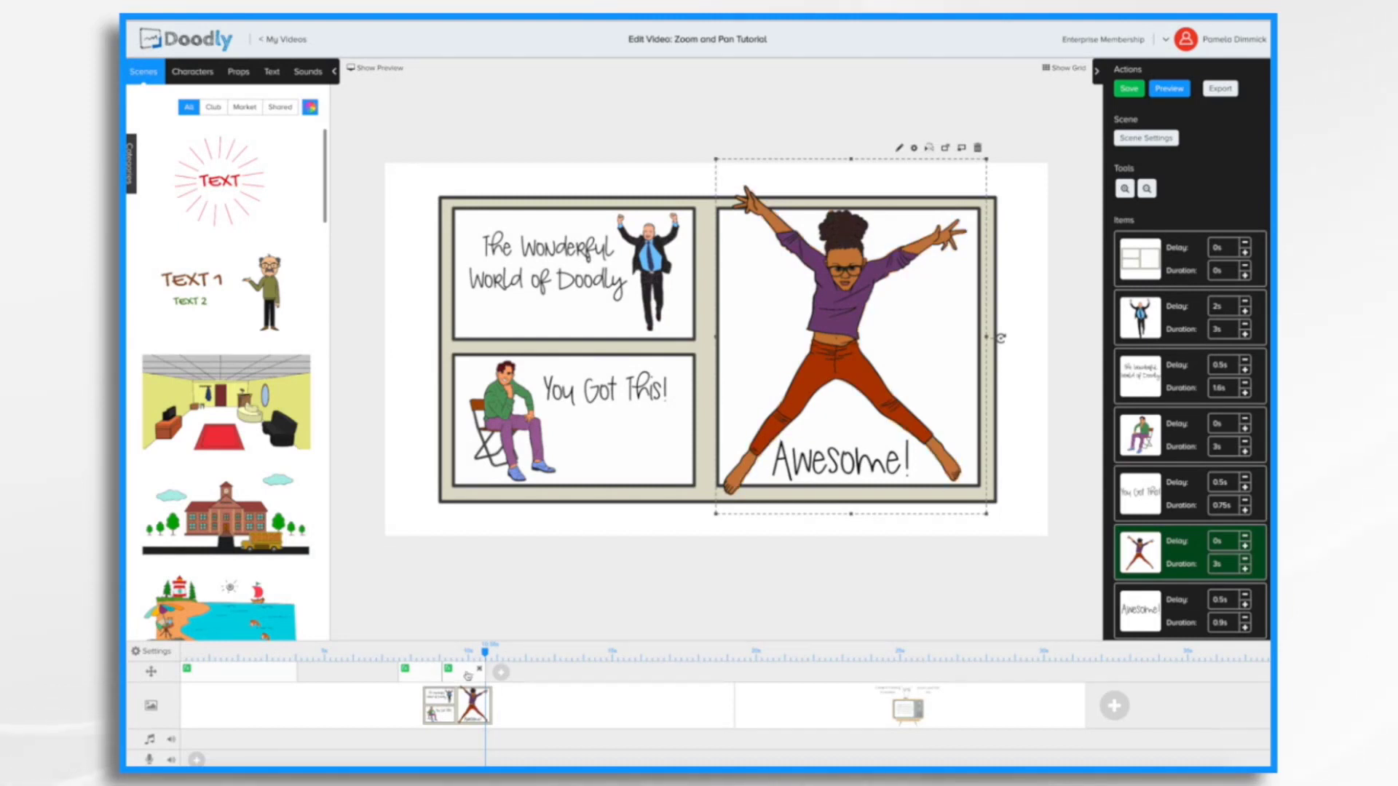
Step: Move the third pan and zoom segment about 2 seconds later in total, previewing the video after each shift to check the timing
drag(468, 675, 502, 677)
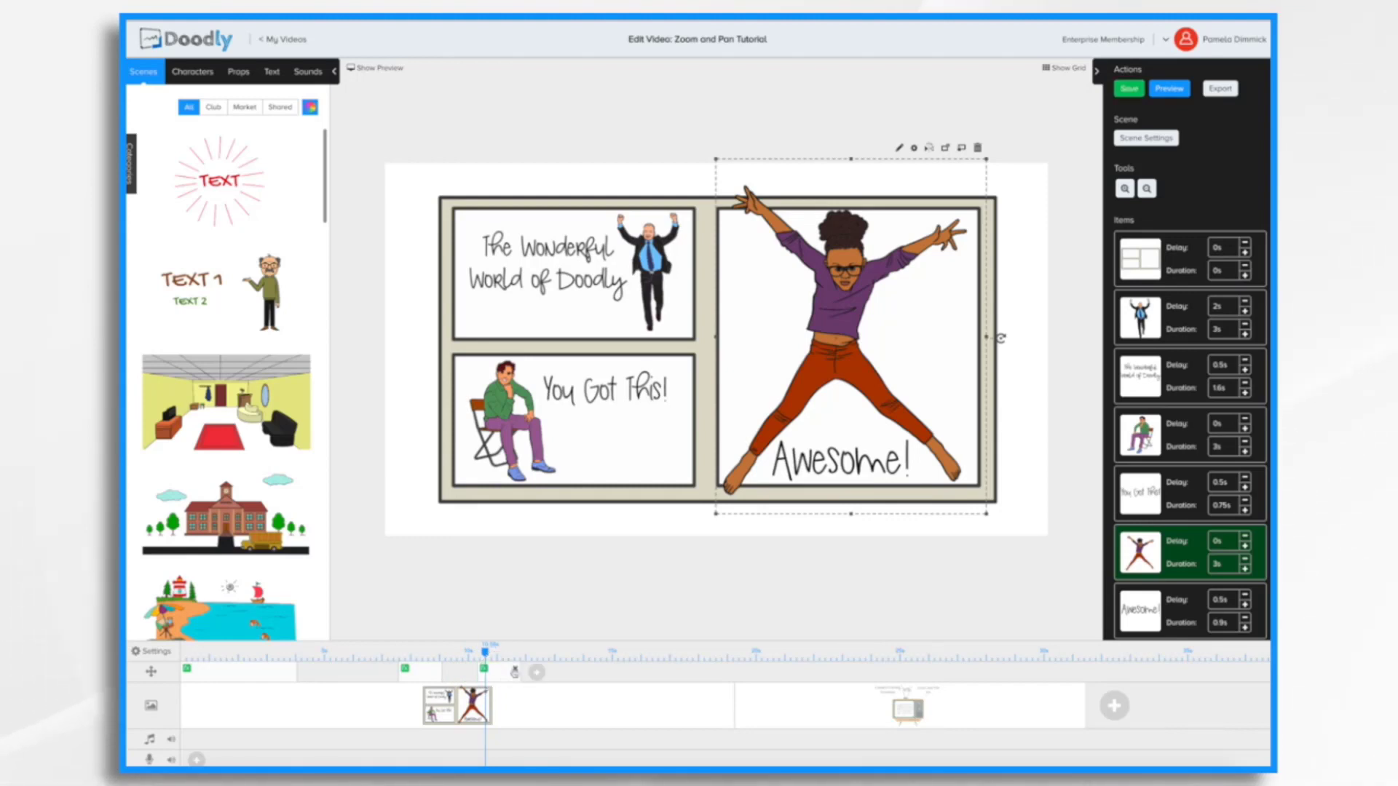
click(1169, 89)
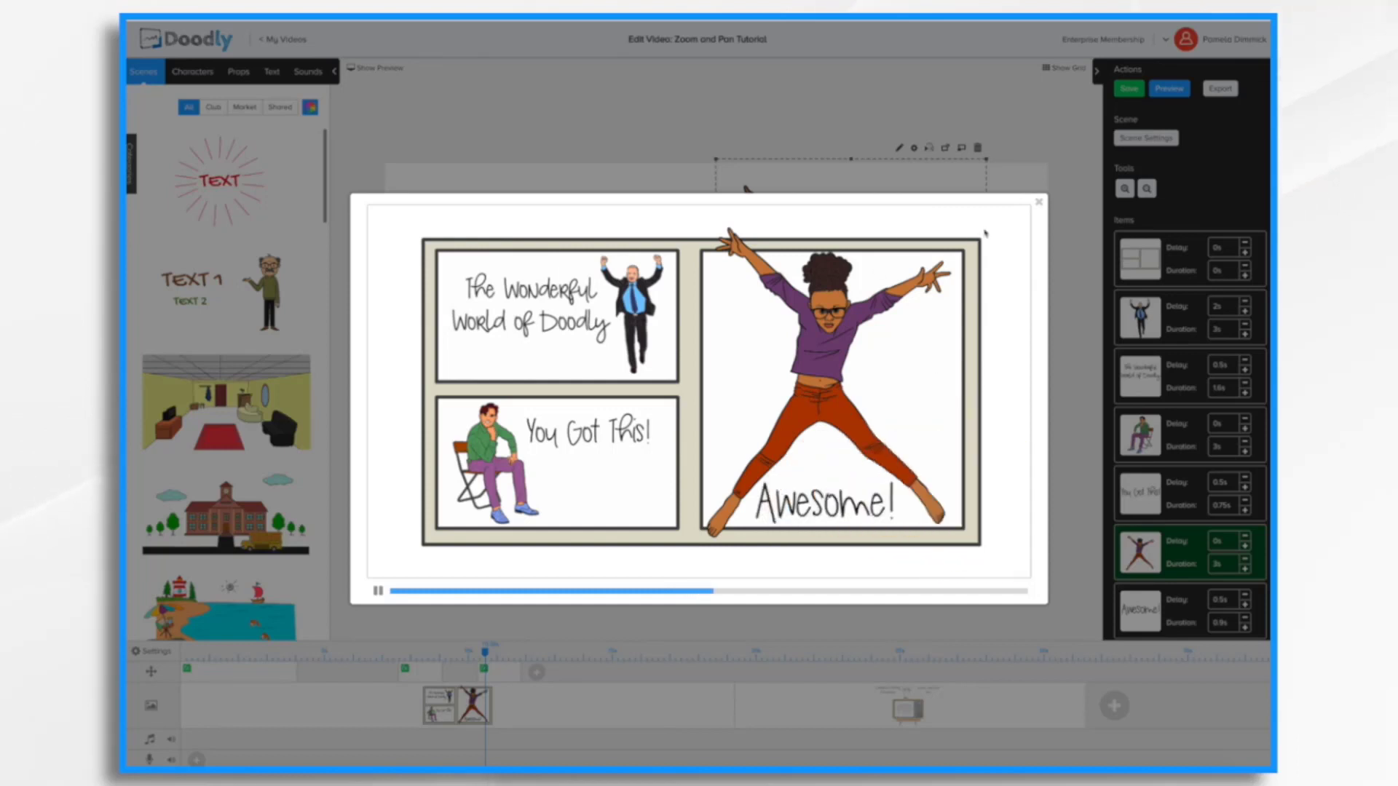
click(1038, 201)
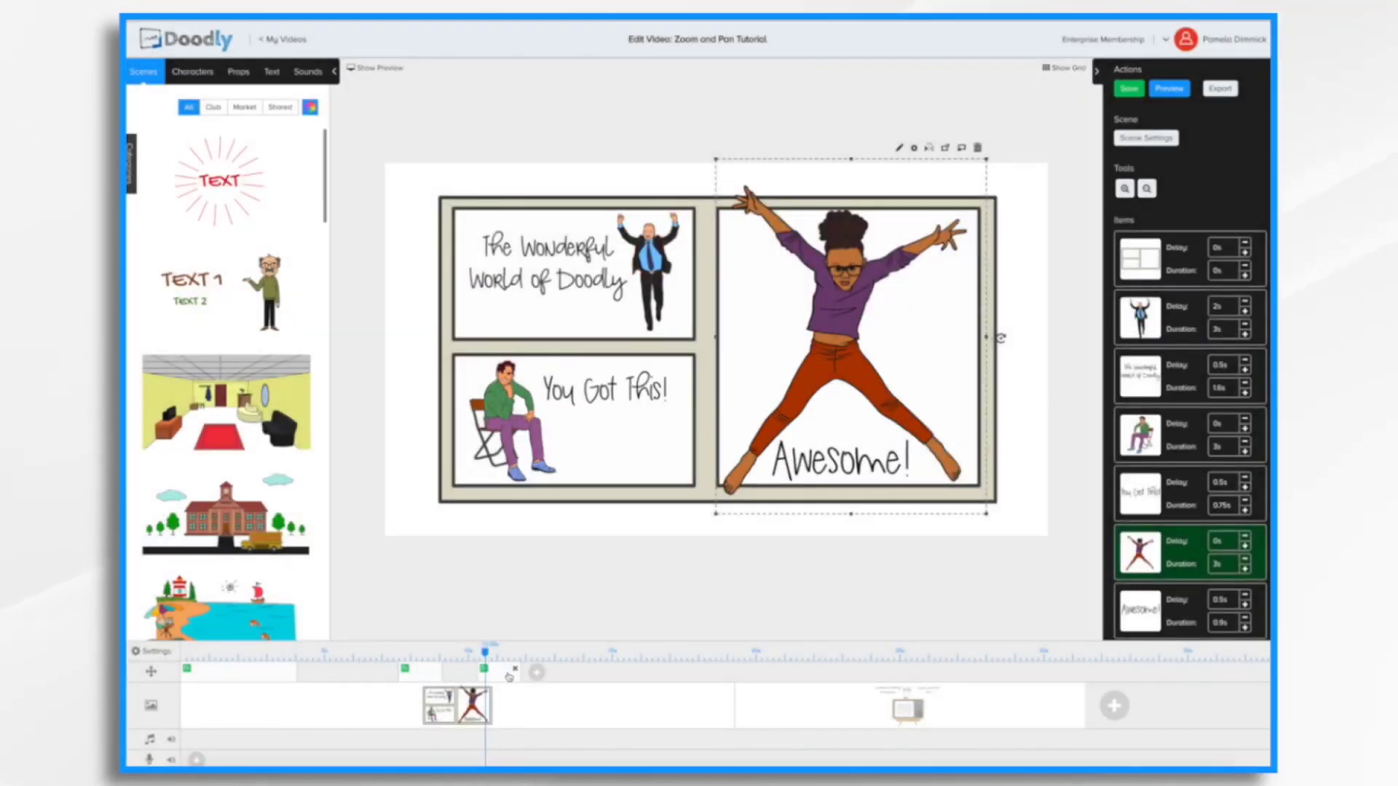
drag(508, 676, 535, 677)
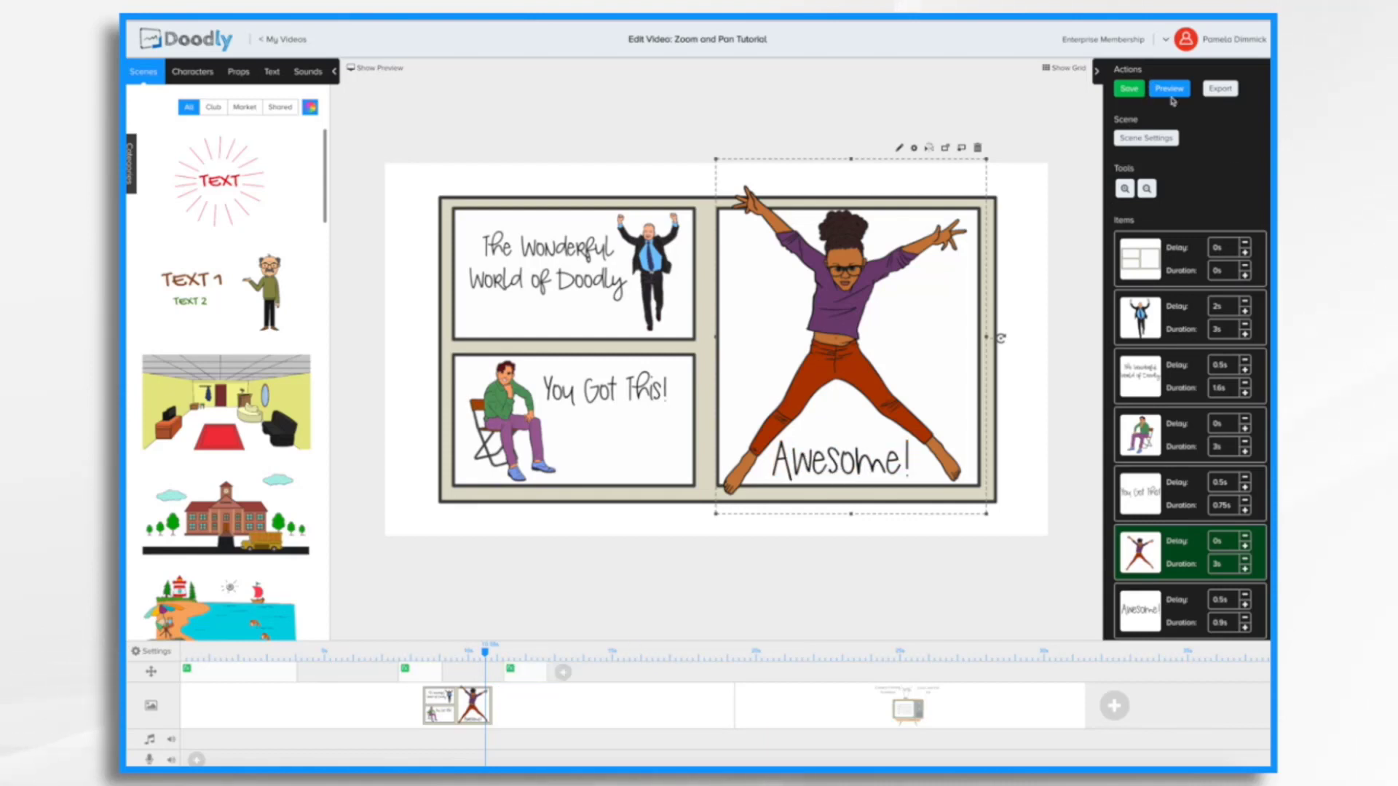
click(1171, 93)
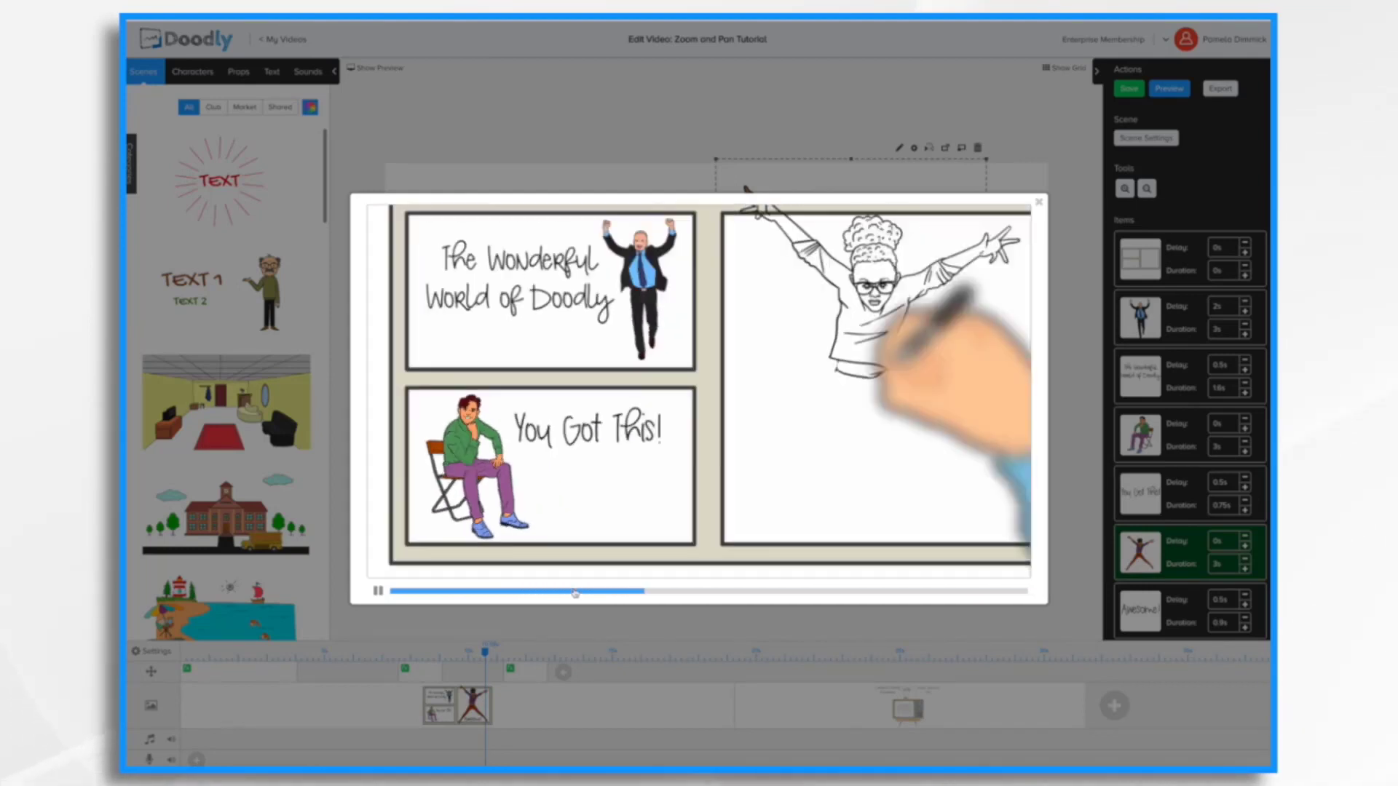
click(684, 688)
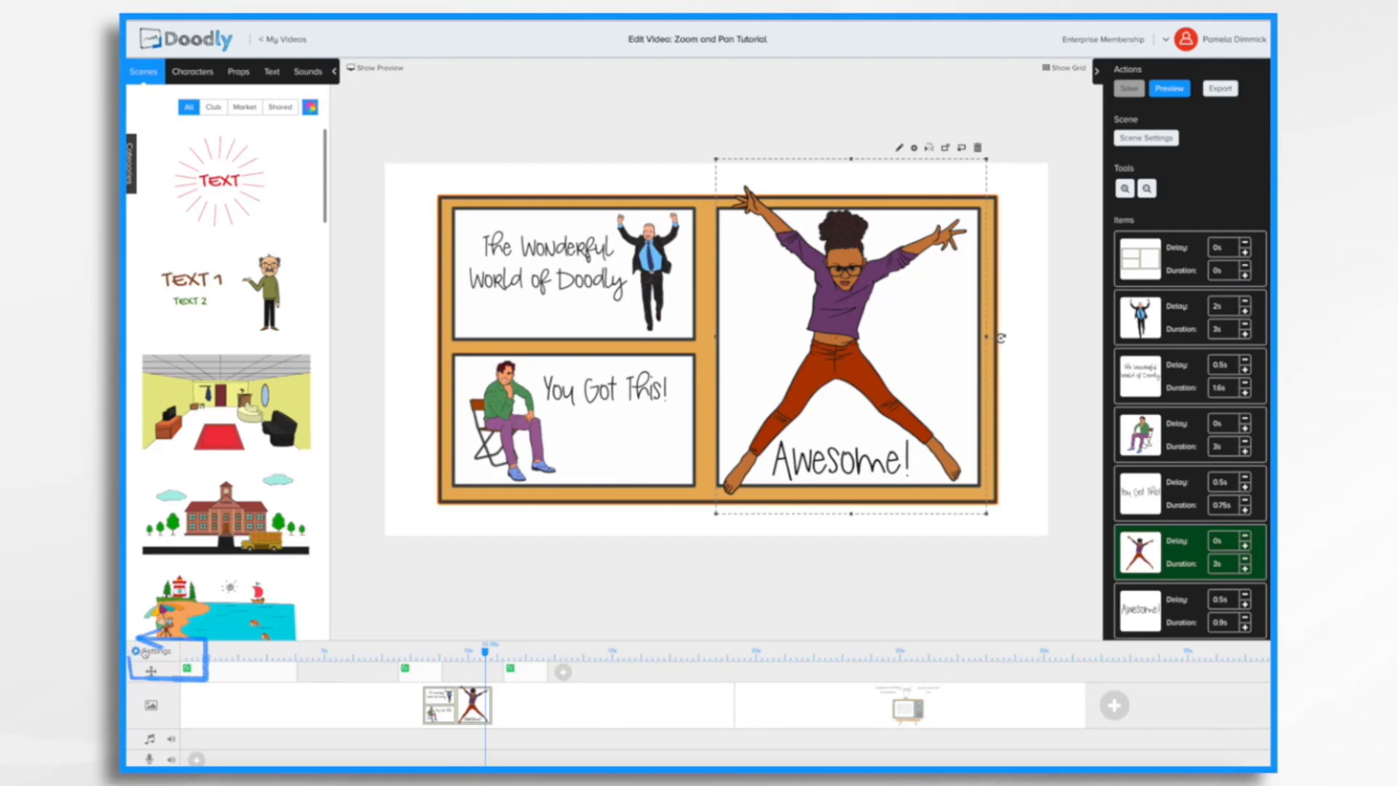
Step: Check the scene transition in the video settings, and preview the video from around its middle
click(164, 653)
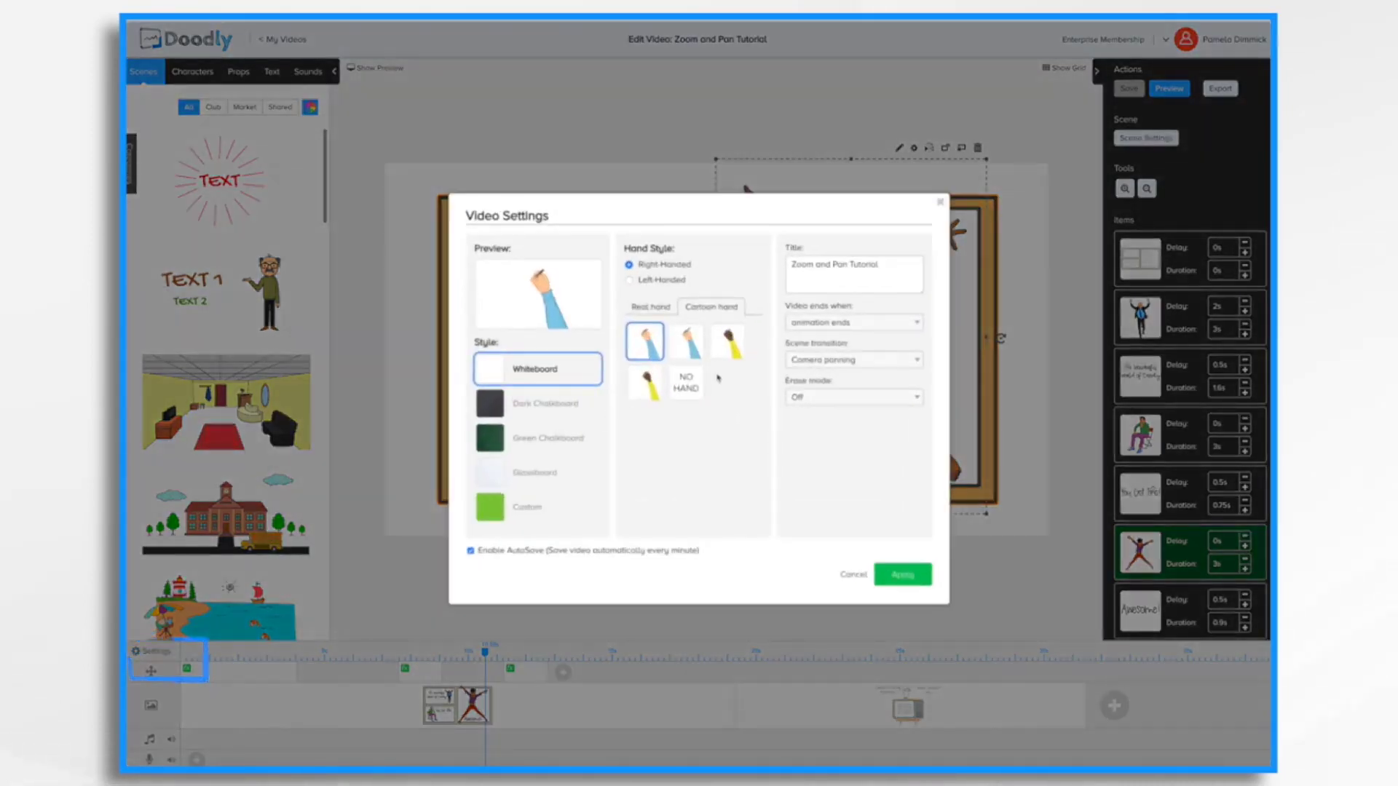
click(902, 574)
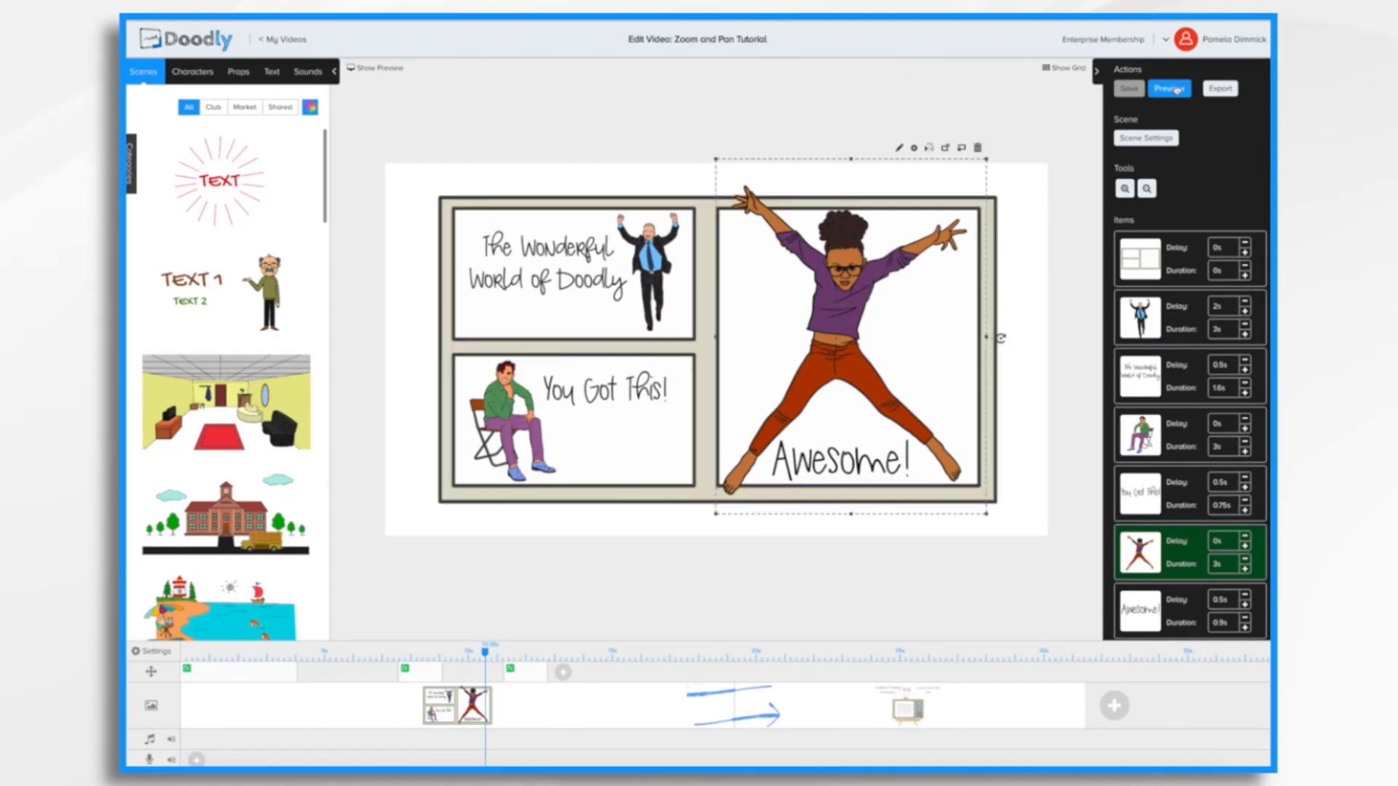
click(1169, 88)
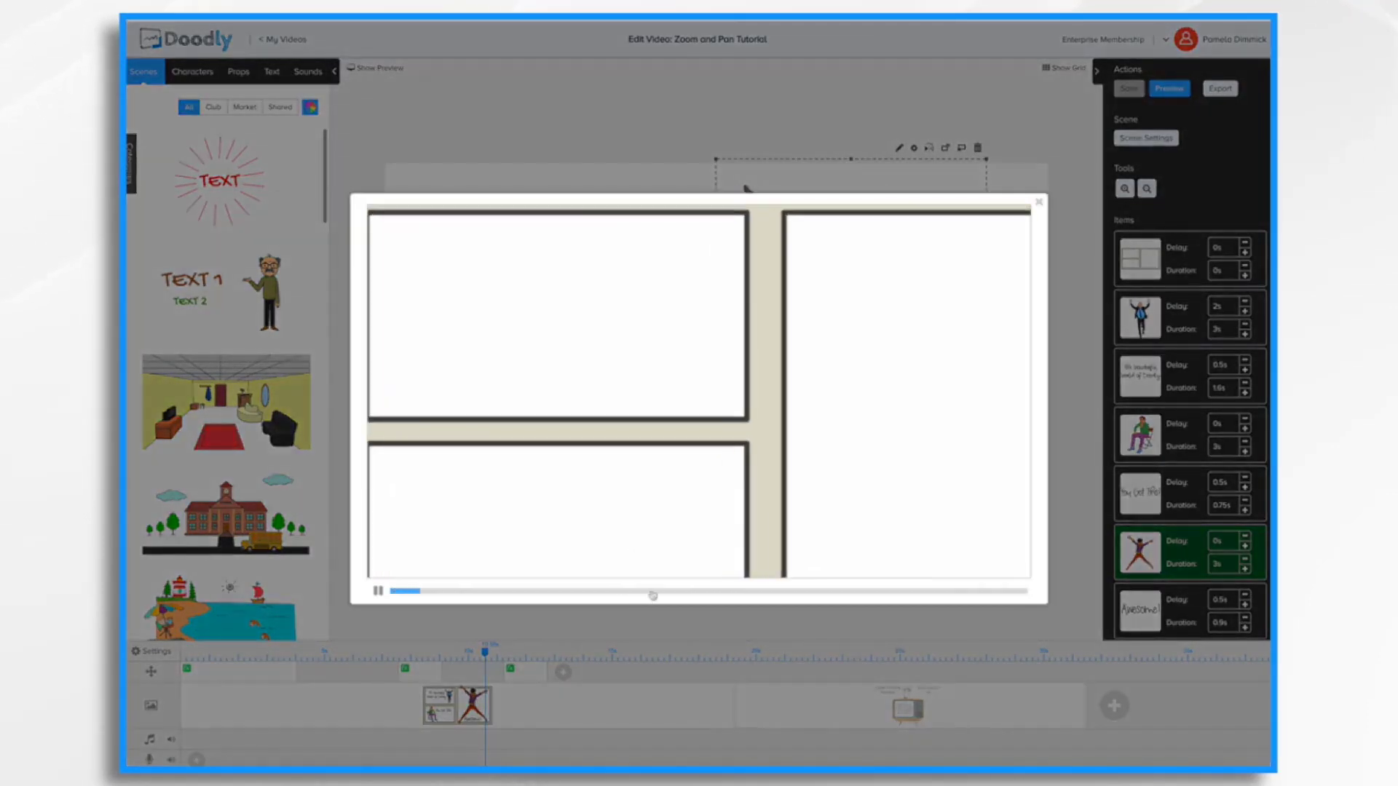
click(653, 592)
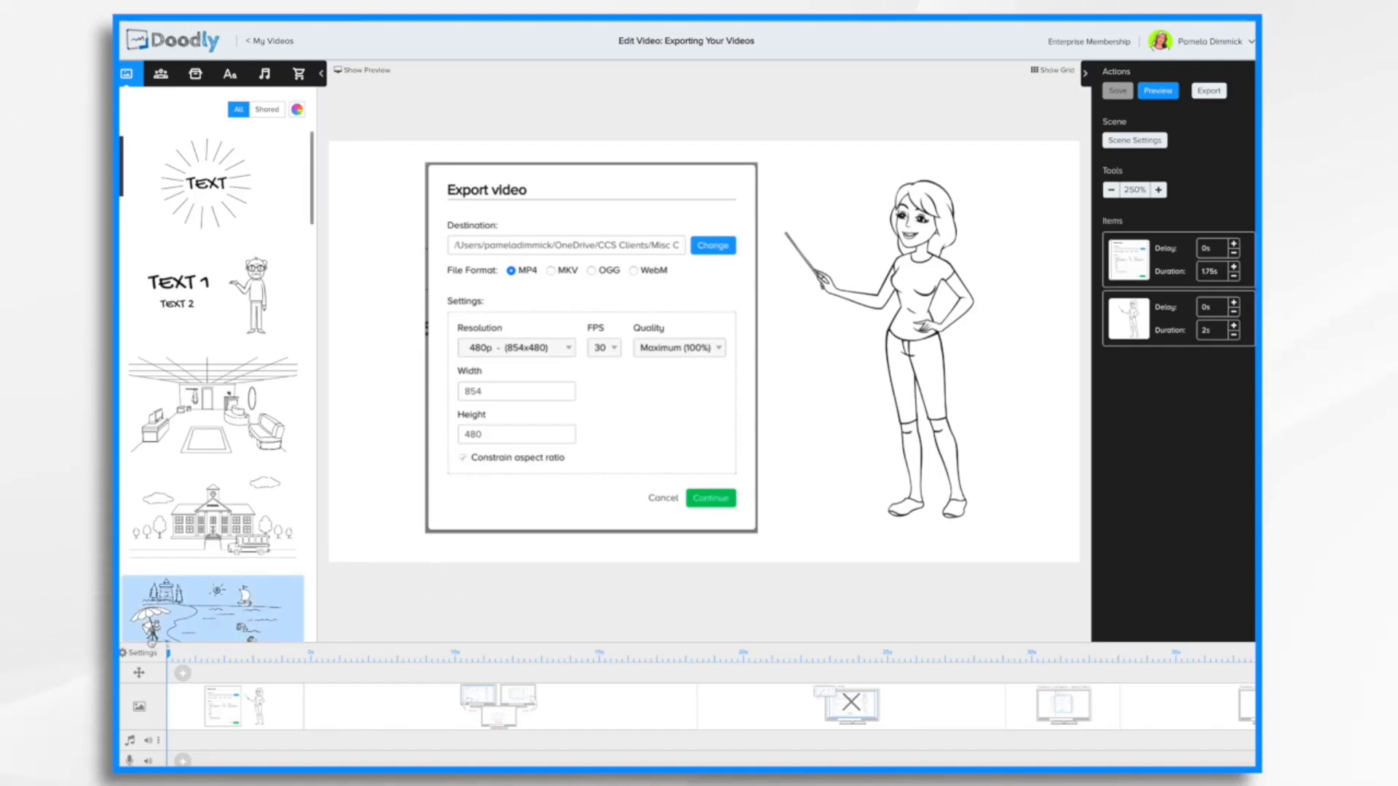
Step: Review the available resolutions in the video settings of the Exporting Your Videos project and close them without changes
click(142, 653)
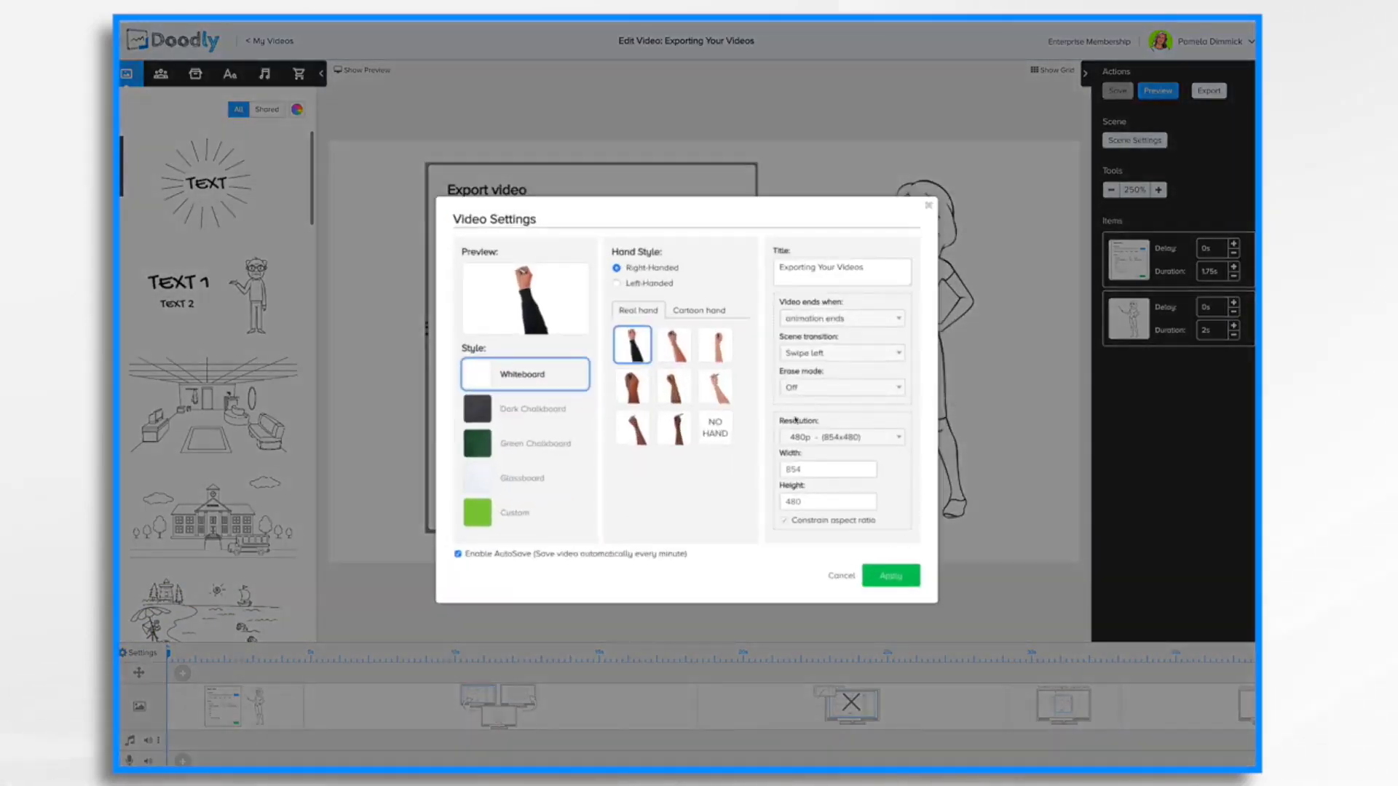
click(894, 439)
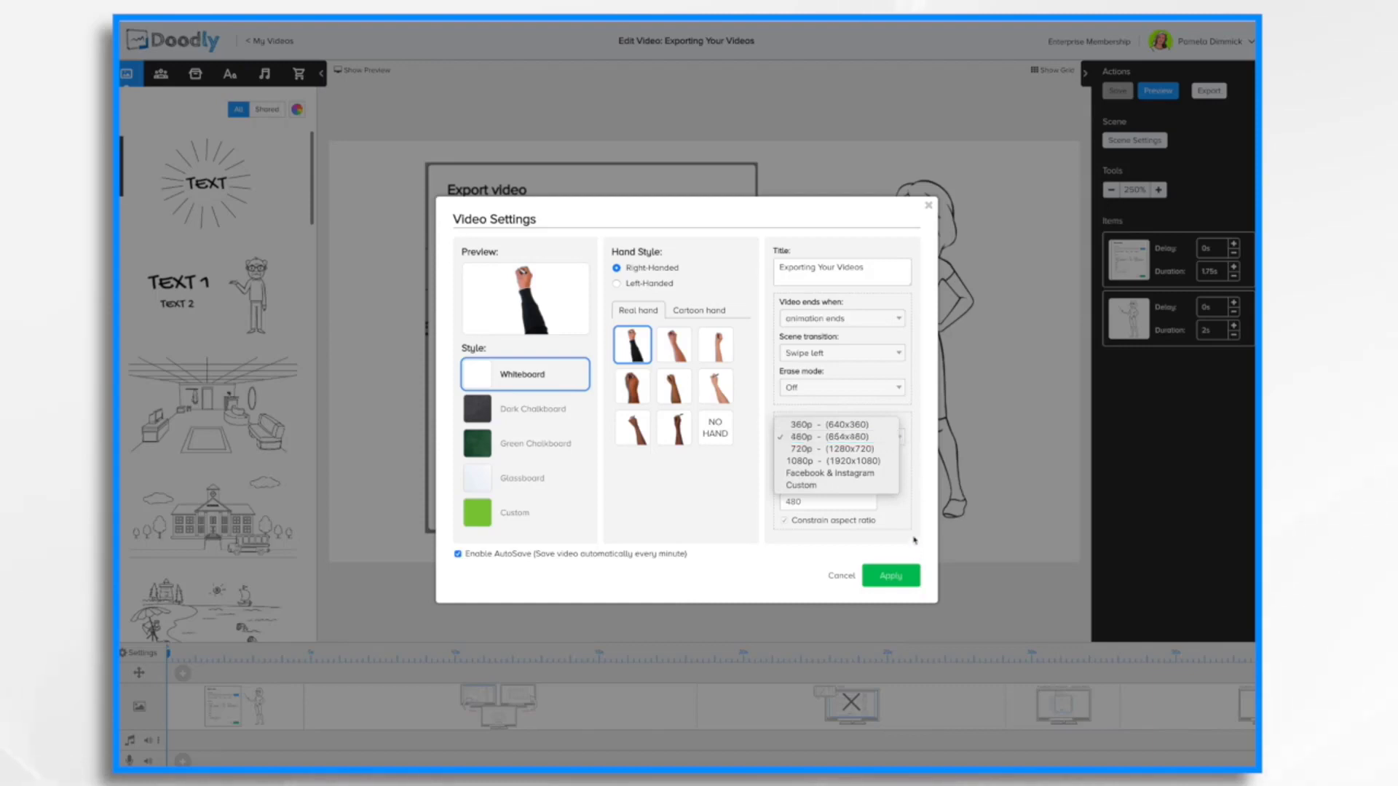
click(914, 540)
click(843, 577)
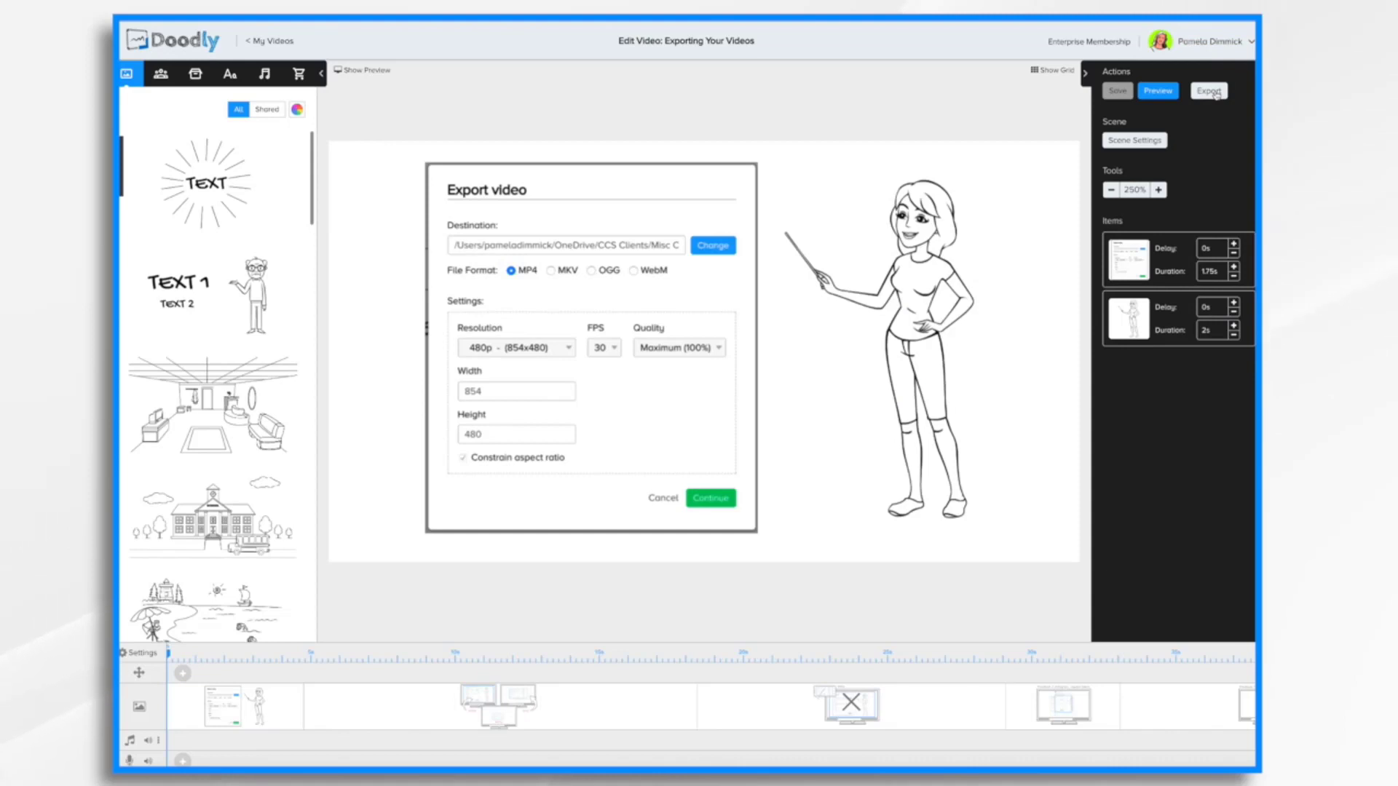
Step: Try the 1080p (1920x1080) resolution in the video export settings, and cancel the export
click(1214, 92)
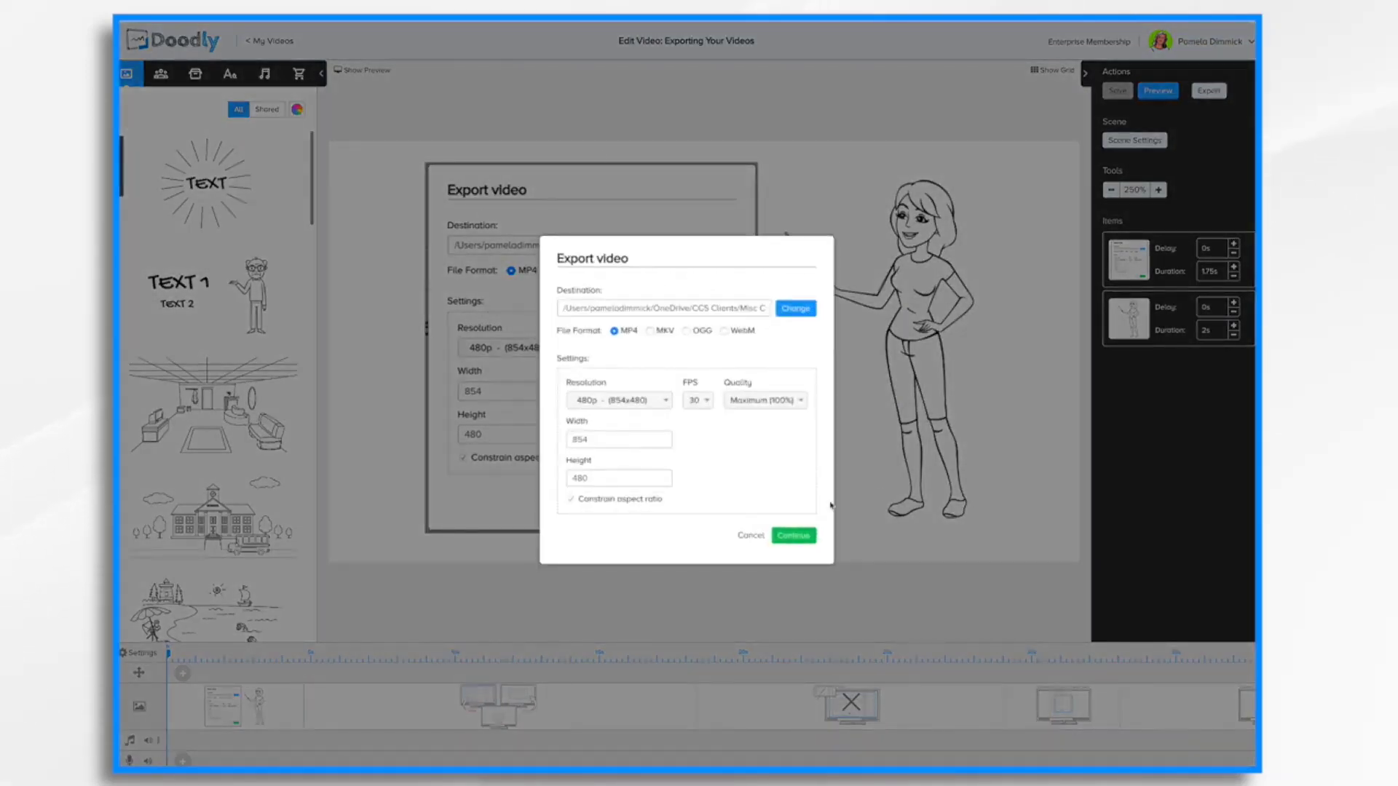
click(659, 402)
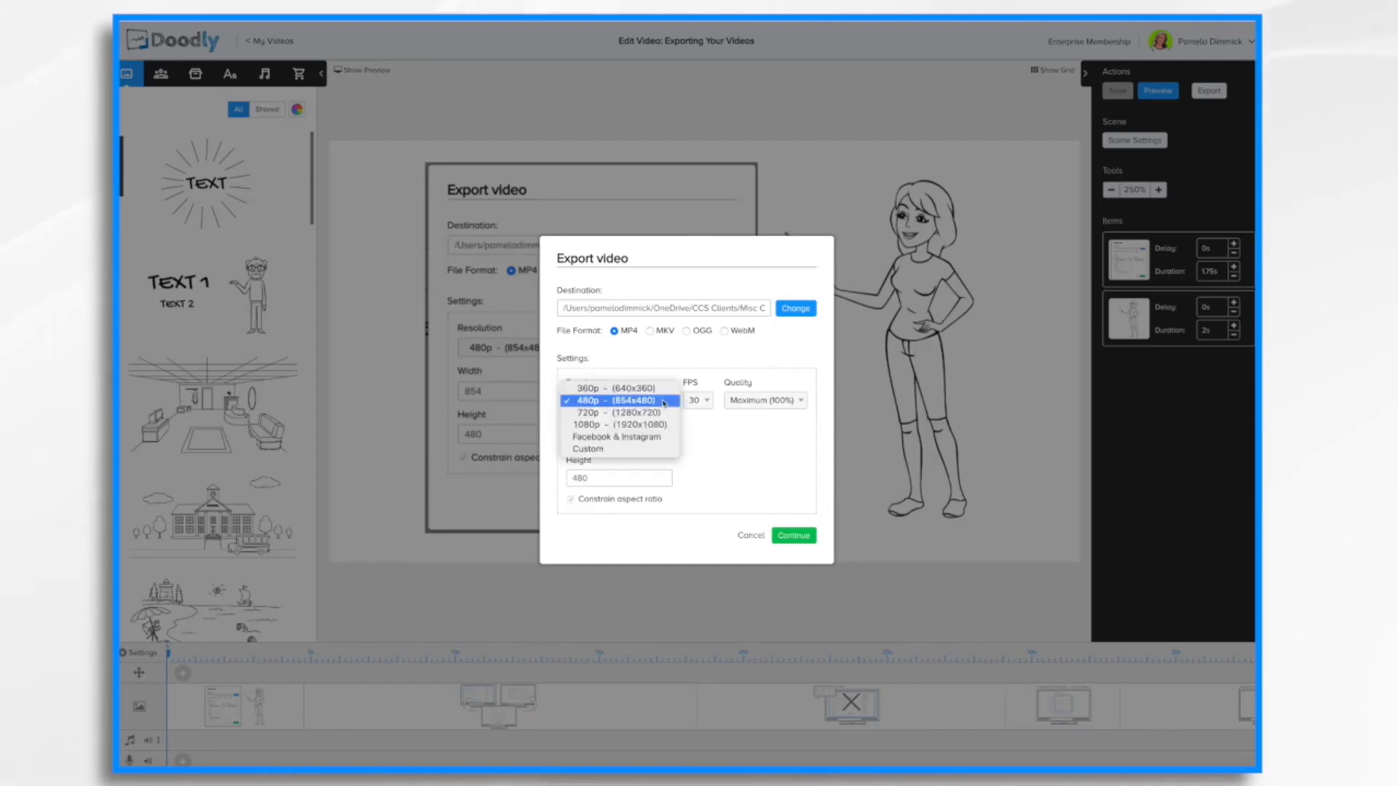
click(641, 425)
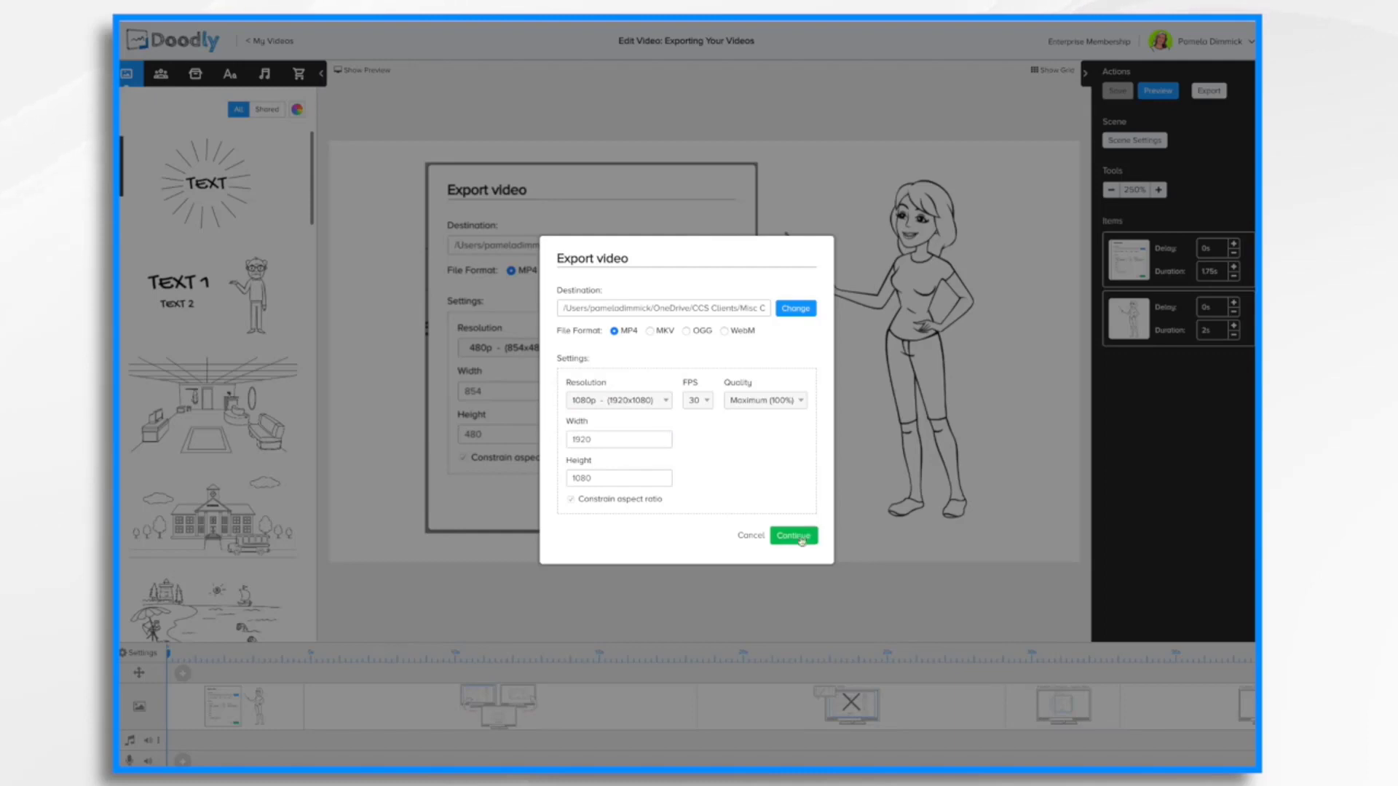
click(750, 538)
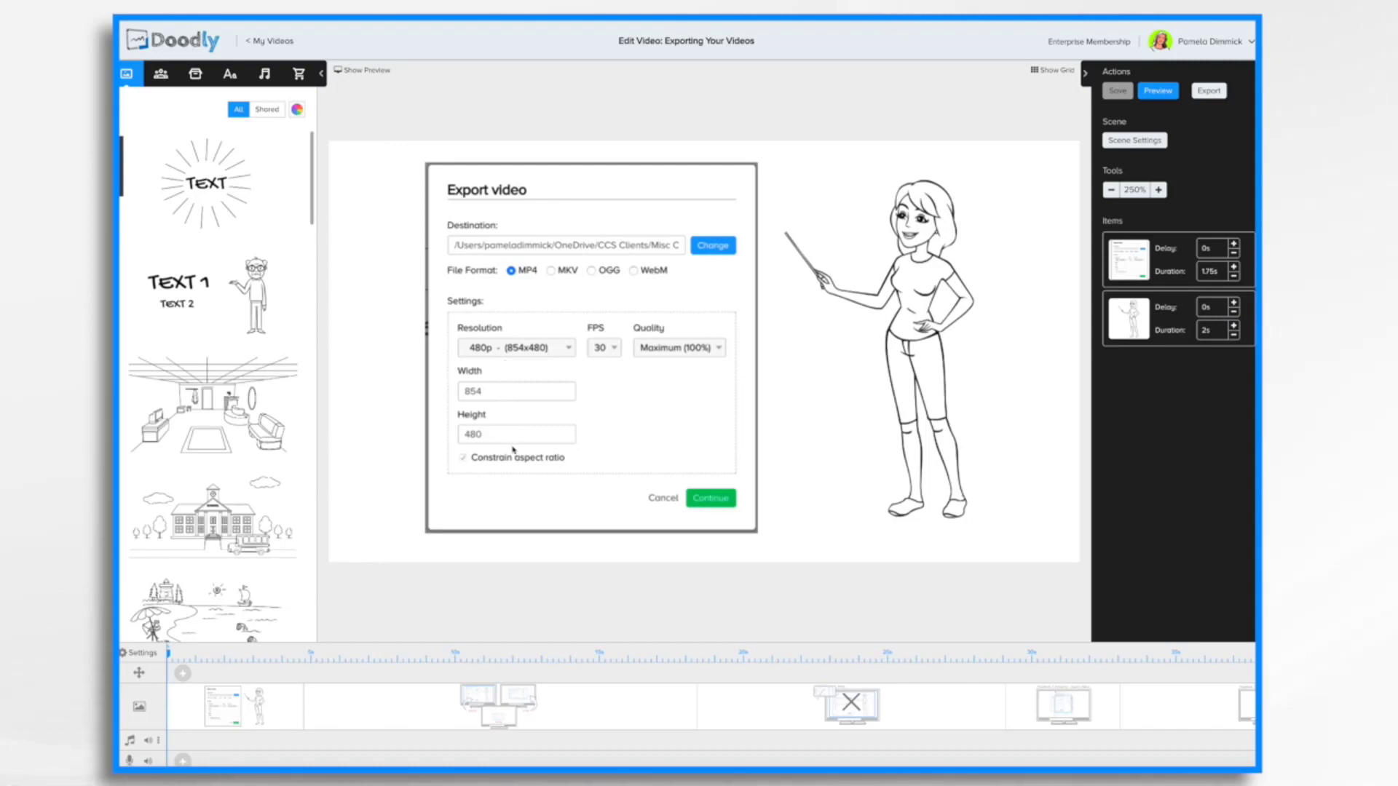
Step: Examine the scenes comparing 1080p, 720p and 480p videos and the square Facebook & Instagram format, and return to the first scene
click(546, 720)
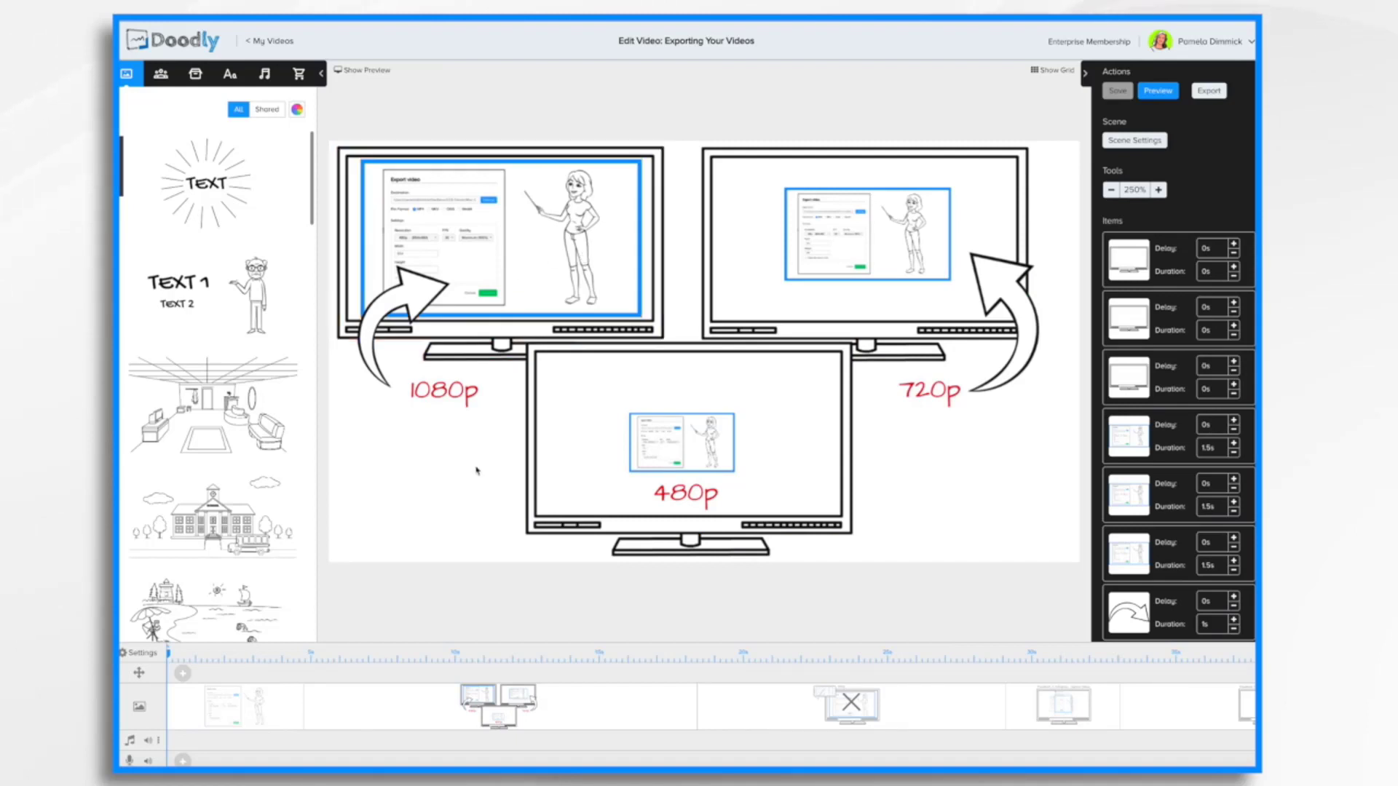
click(807, 718)
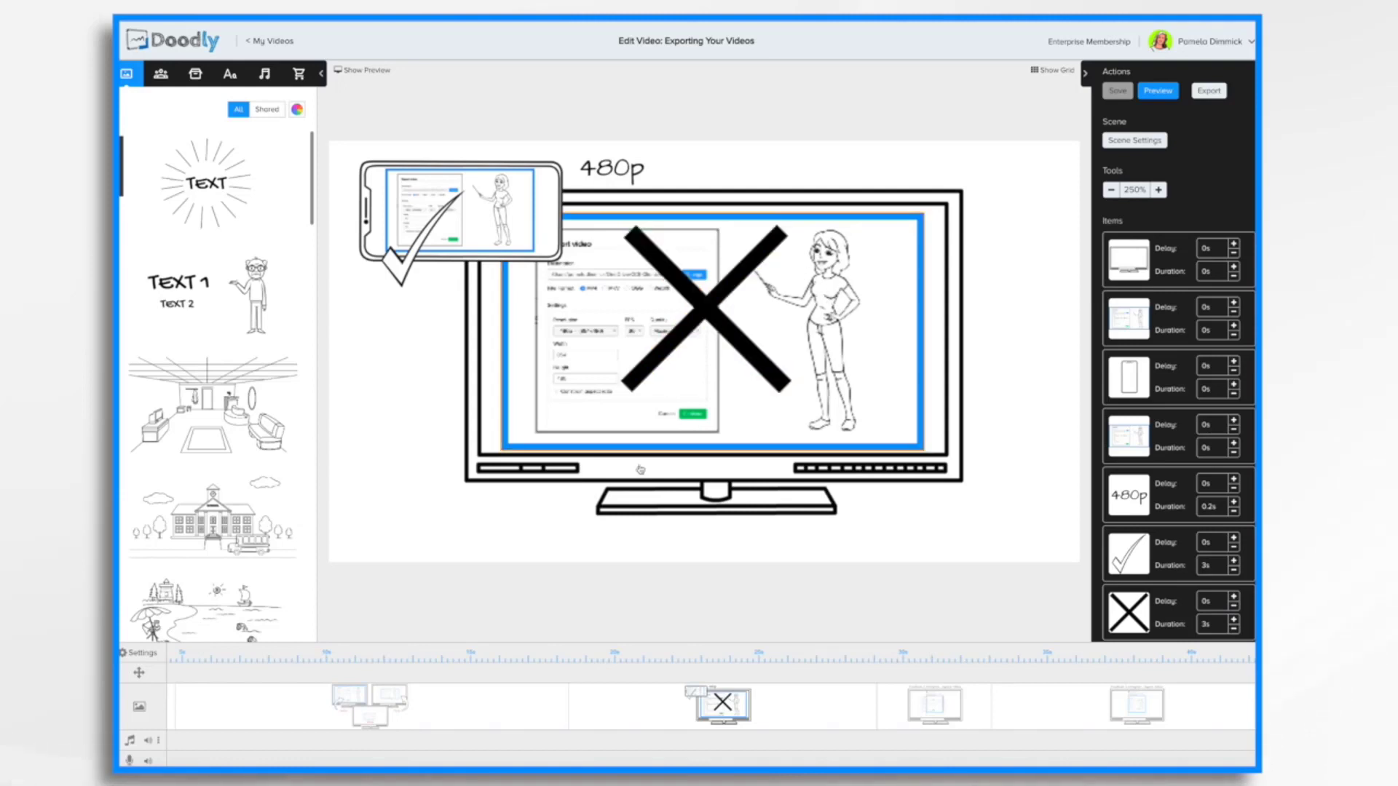
click(429, 711)
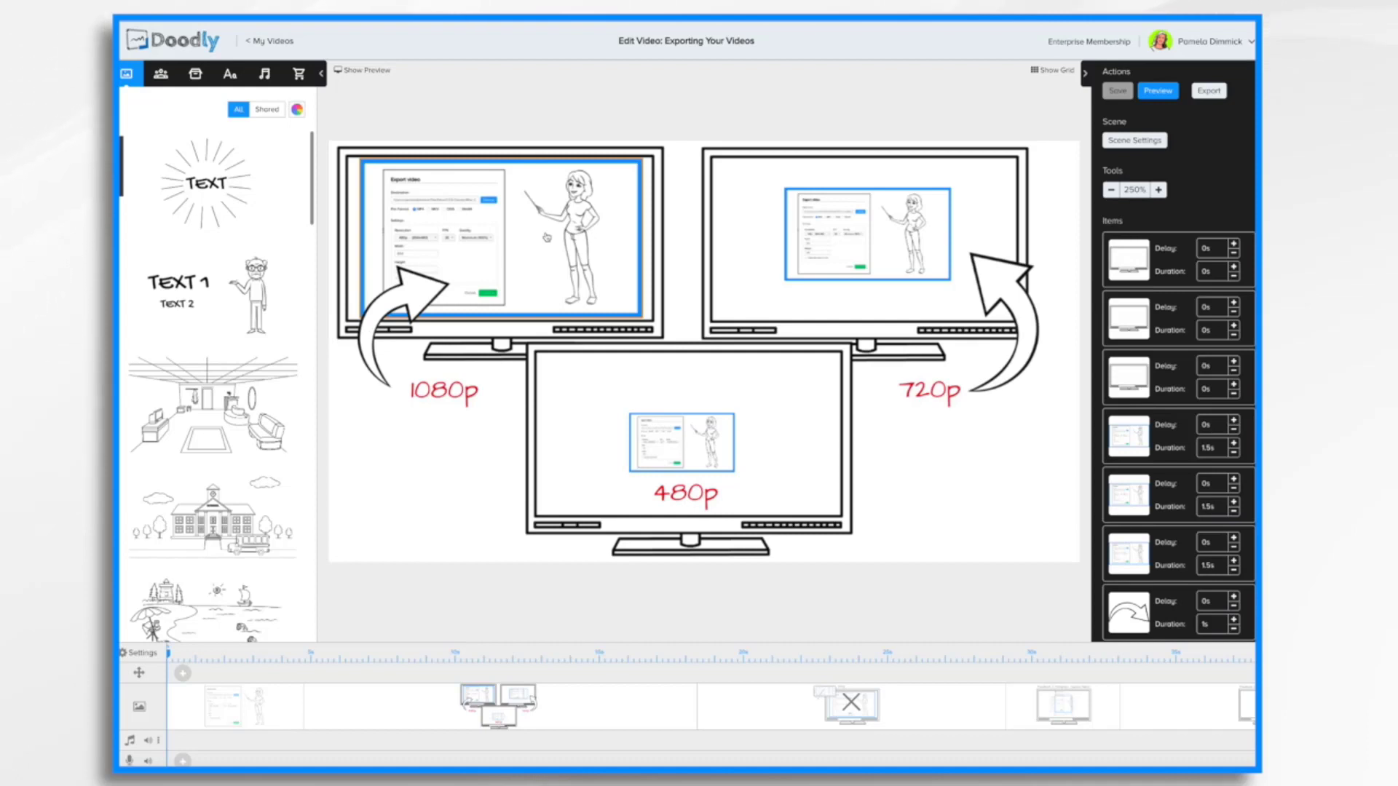
click(699, 455)
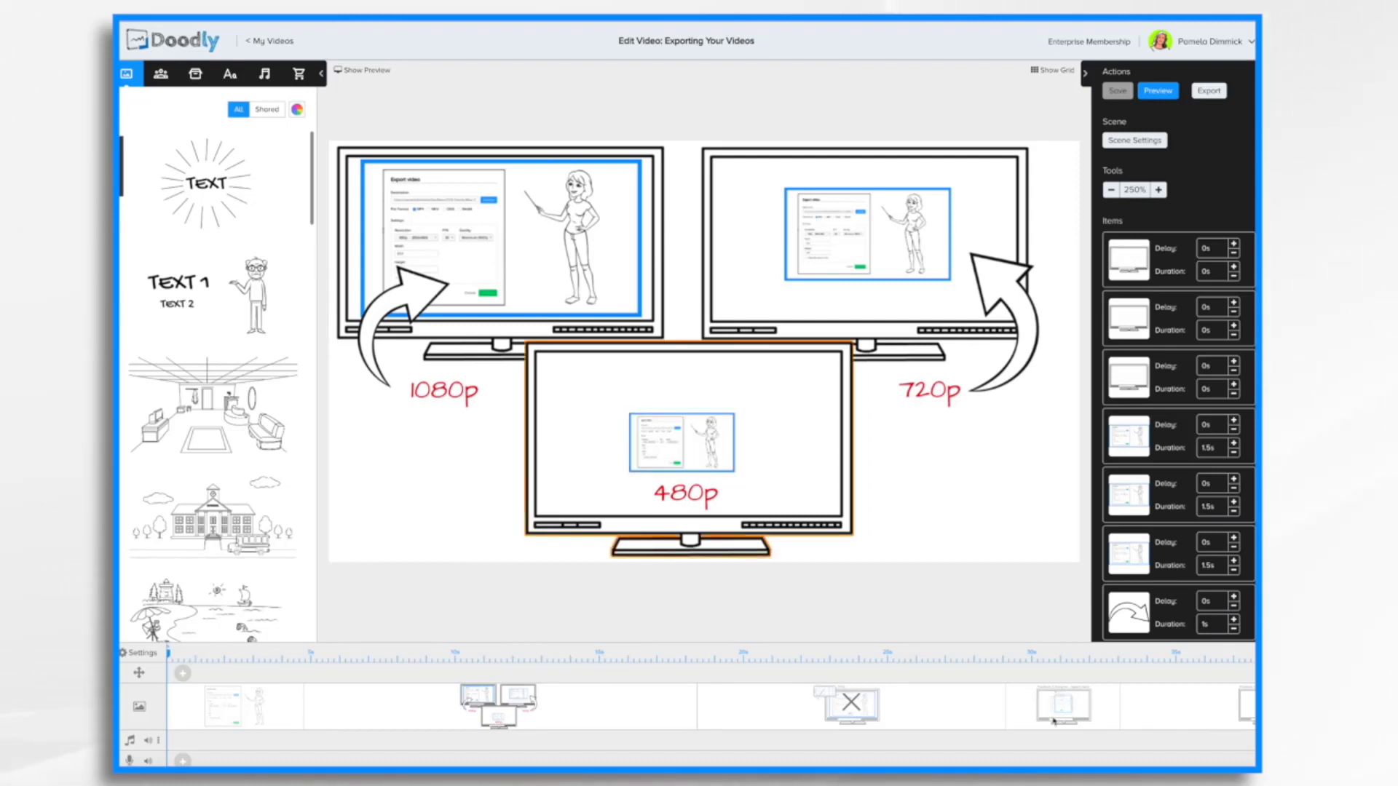
click(1054, 722)
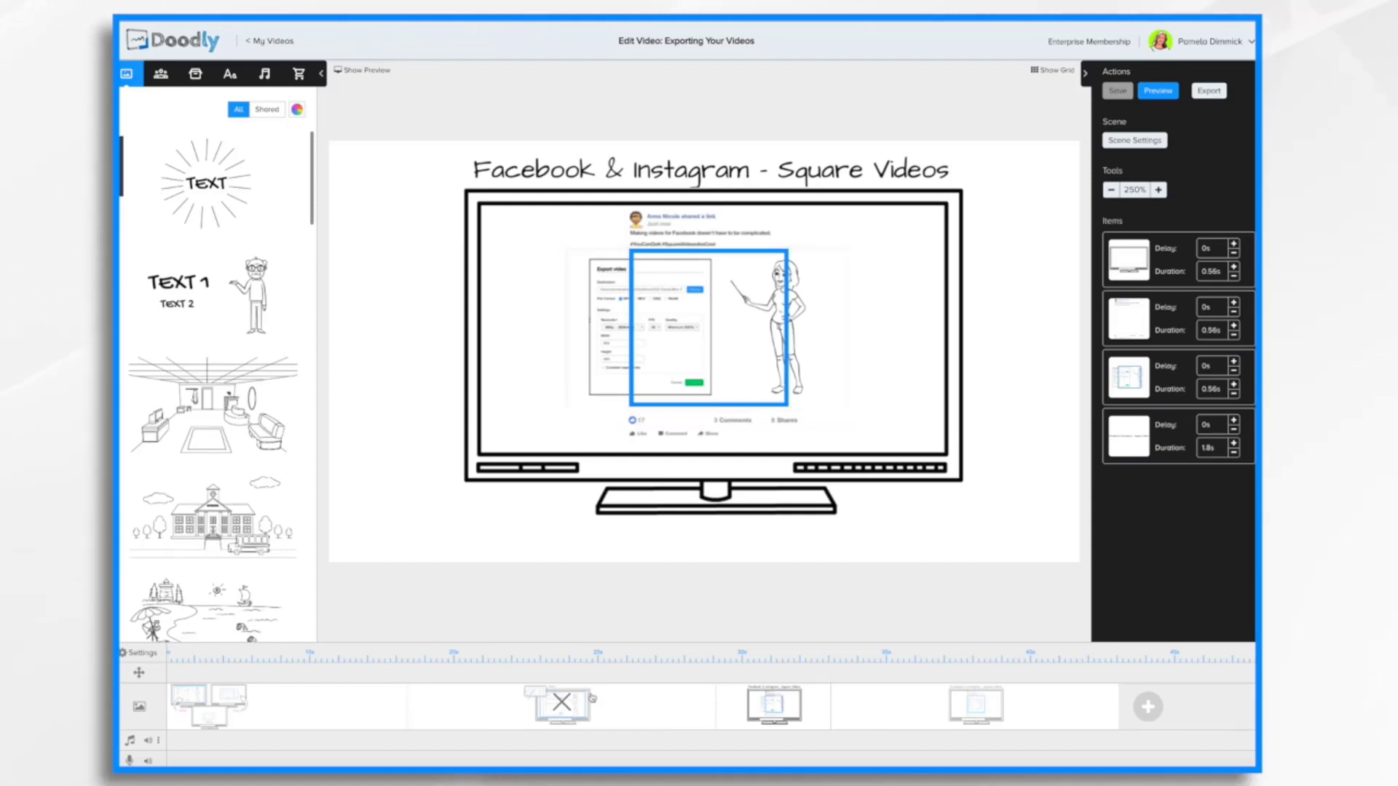
scroll(591, 726, left, 4)
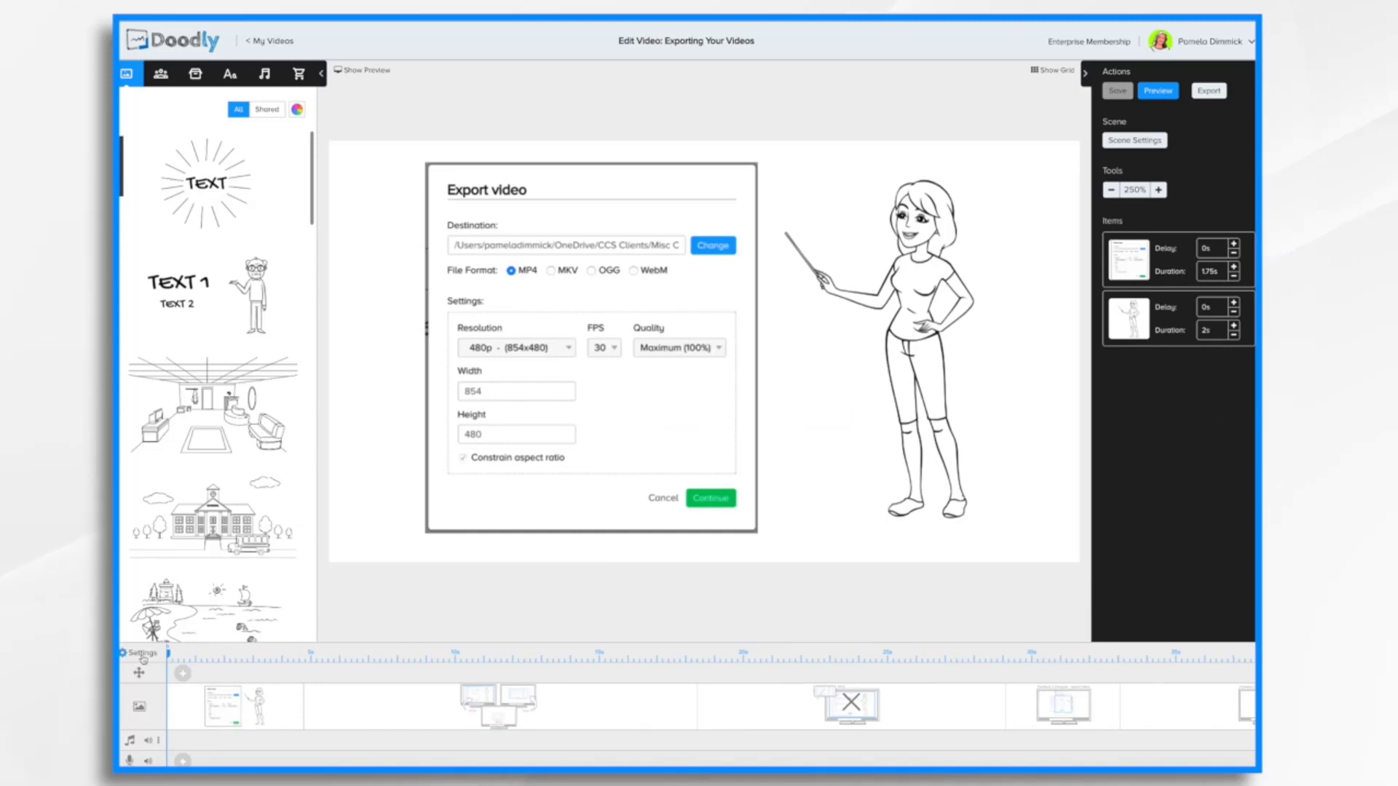
Step: Set the video's resolution to Facebook & Instagram at 1000 x 1000 in the video settings and apply it
click(139, 653)
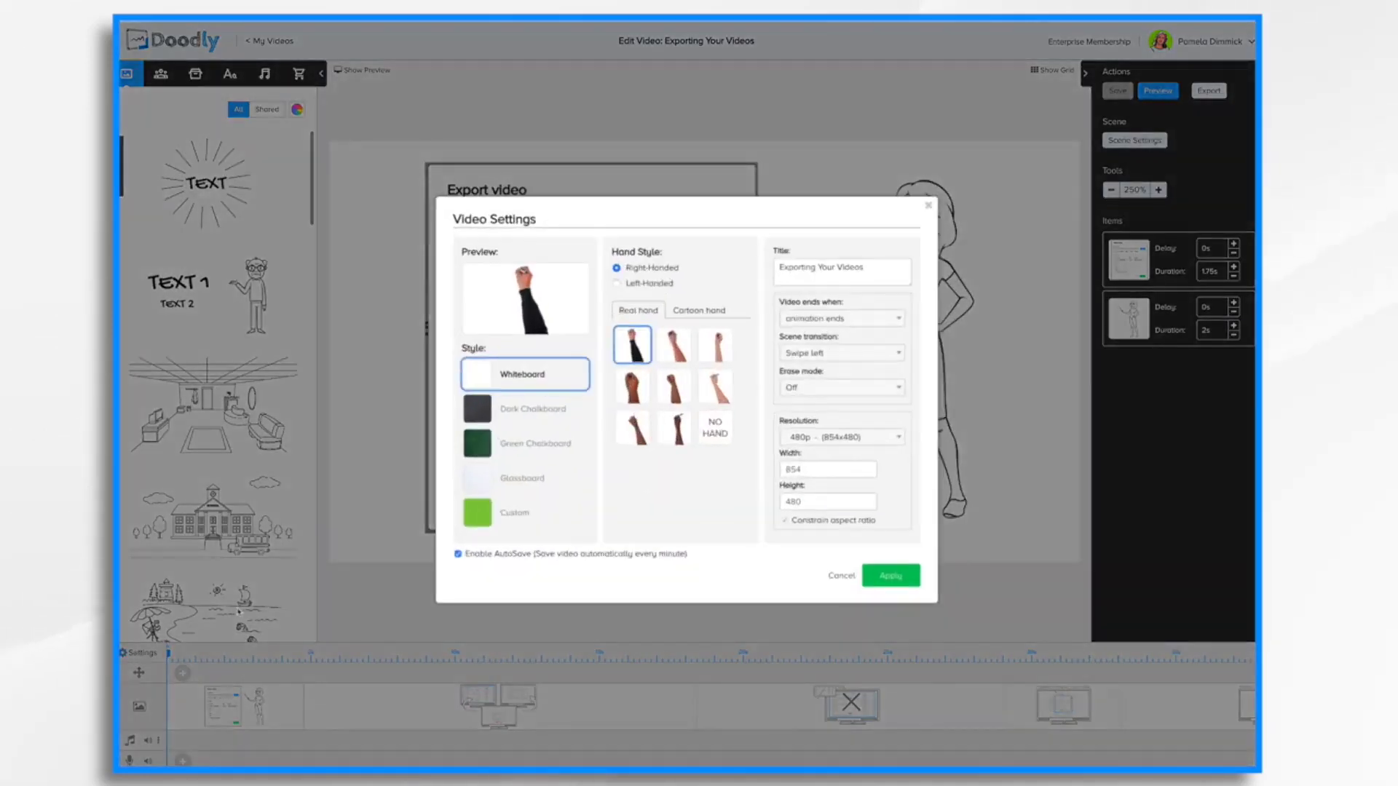
click(889, 437)
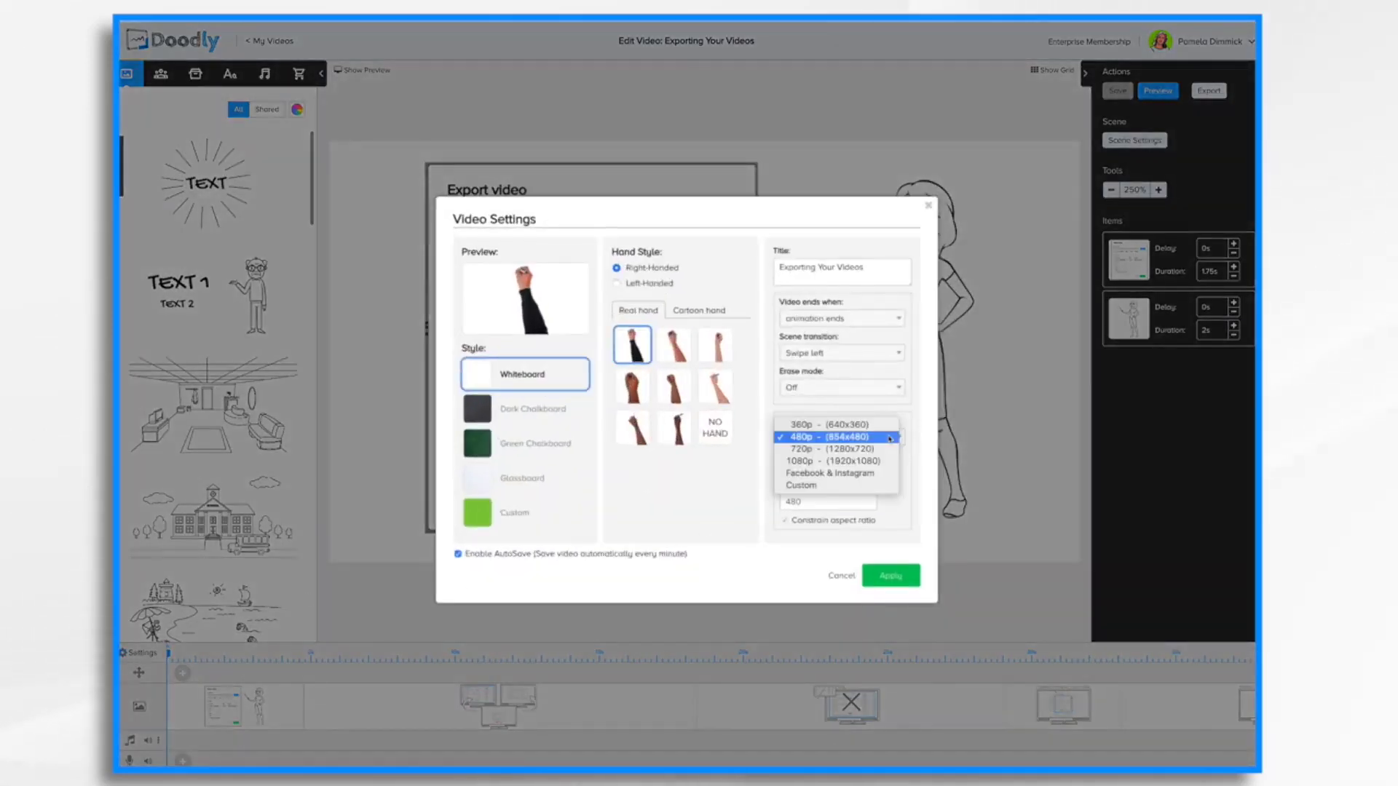
click(873, 475)
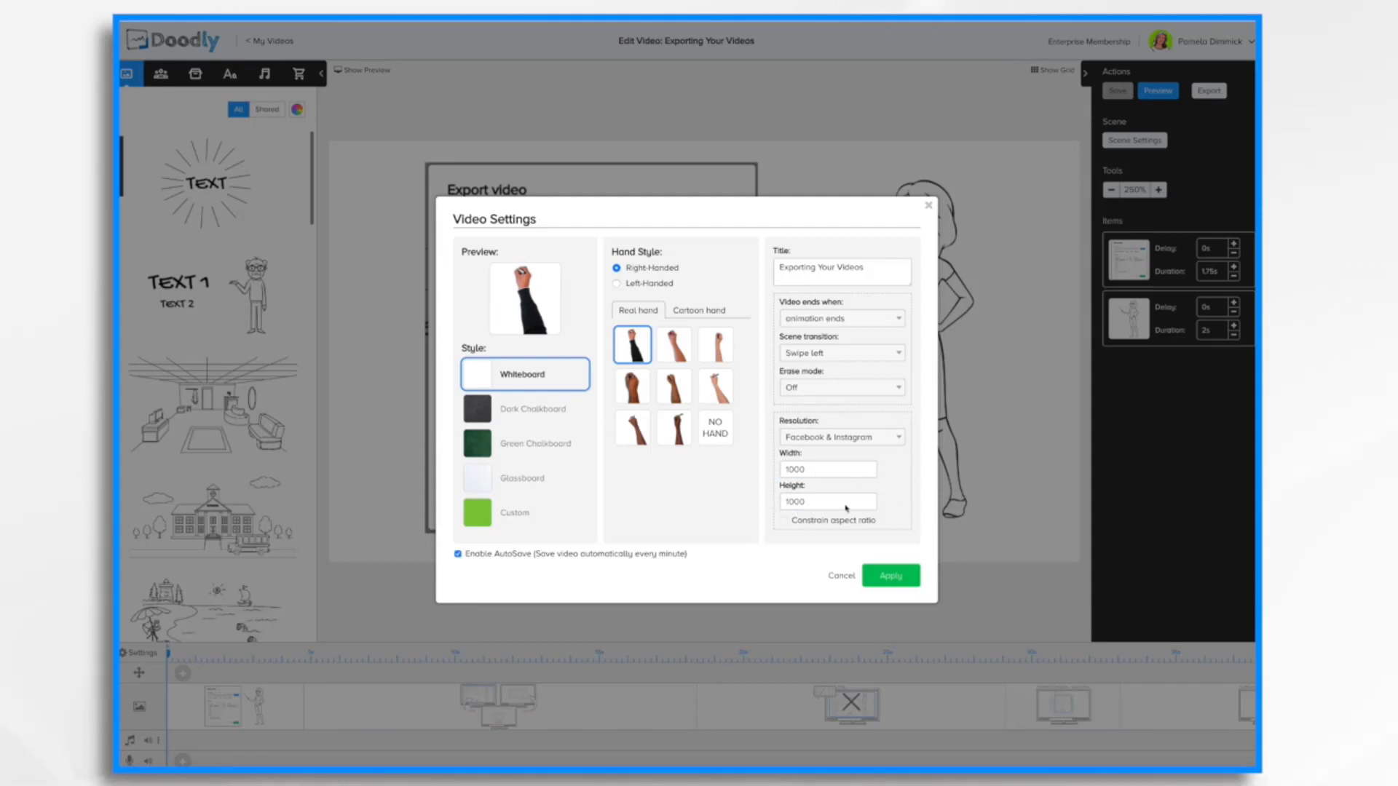
click(895, 581)
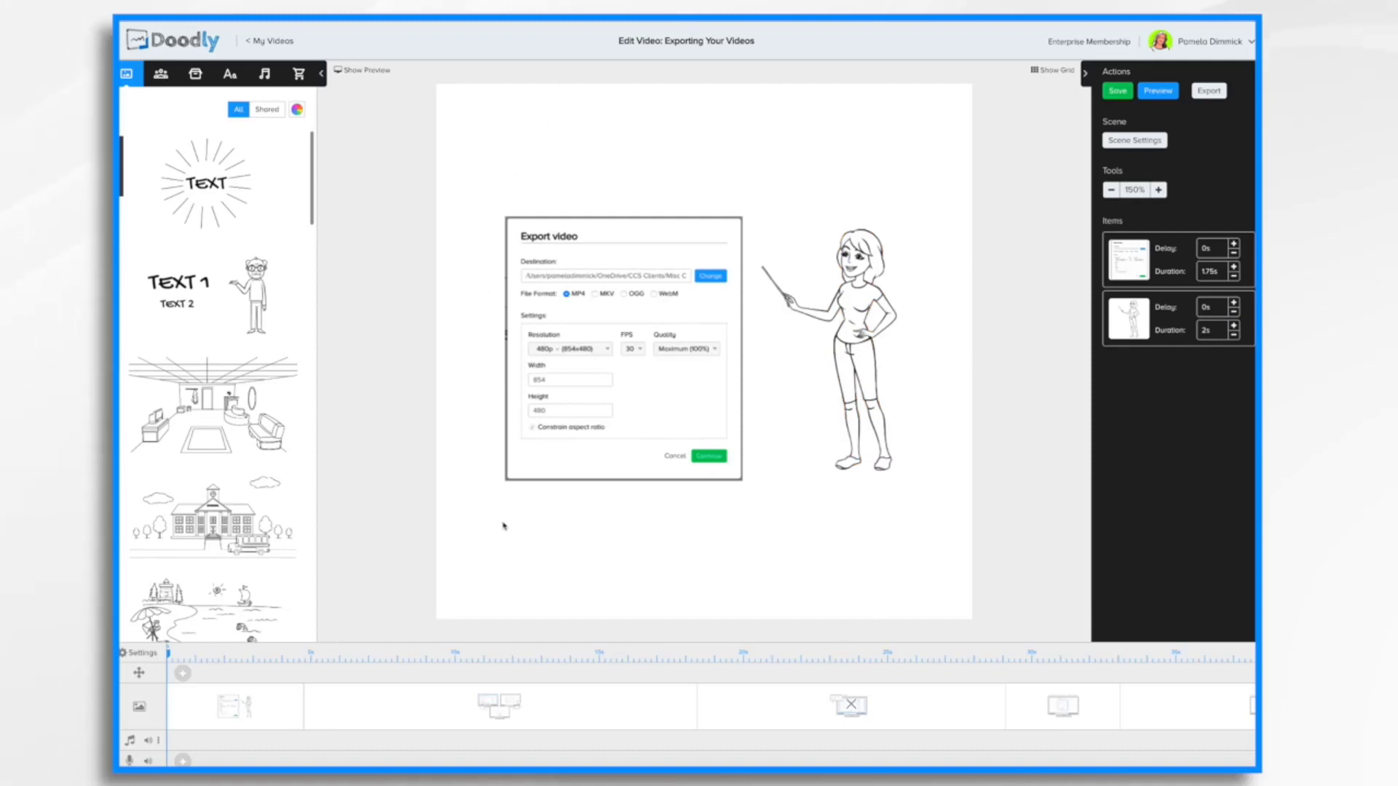
Step: Enlarge the Export video image in the first scene and move it down and left within the square canvas
click(690, 368)
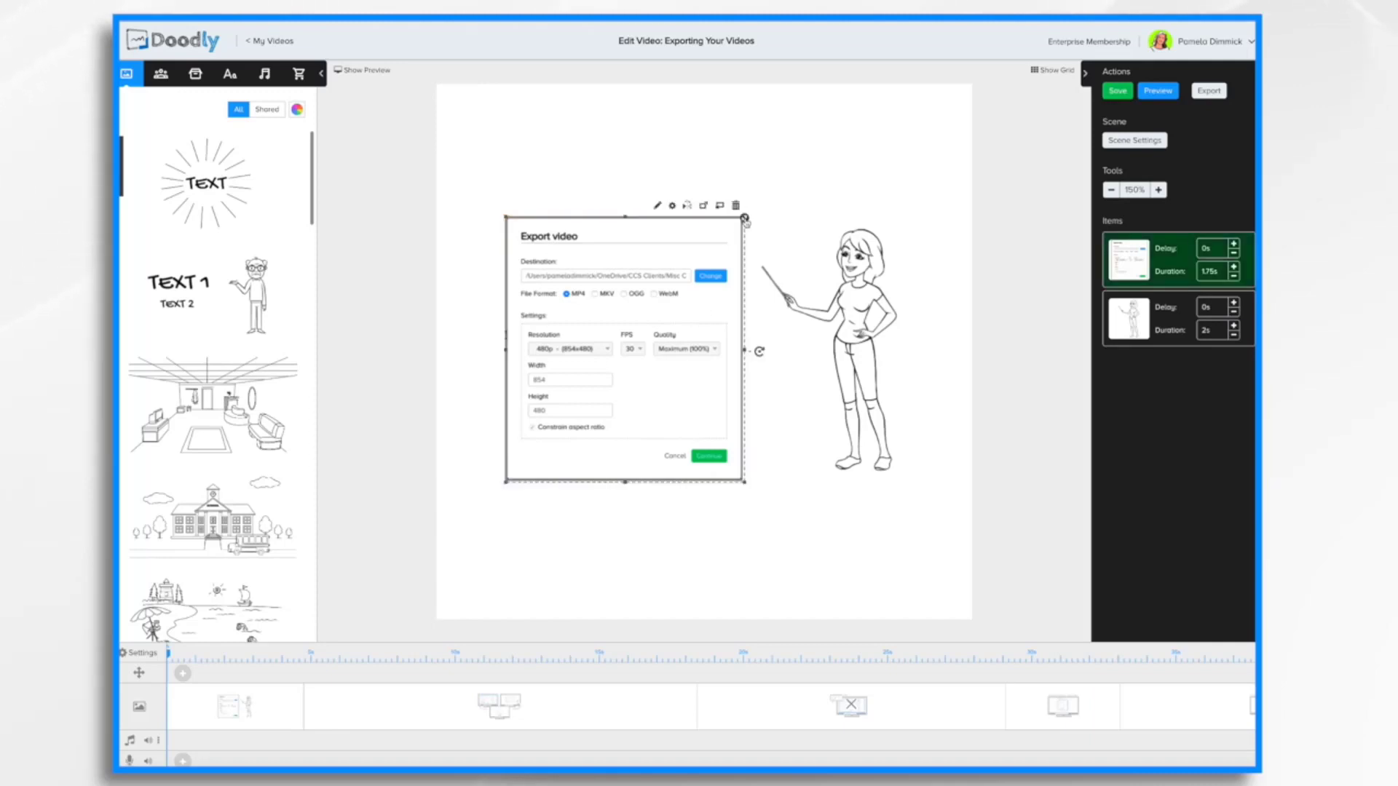
drag(744, 219, 898, 97)
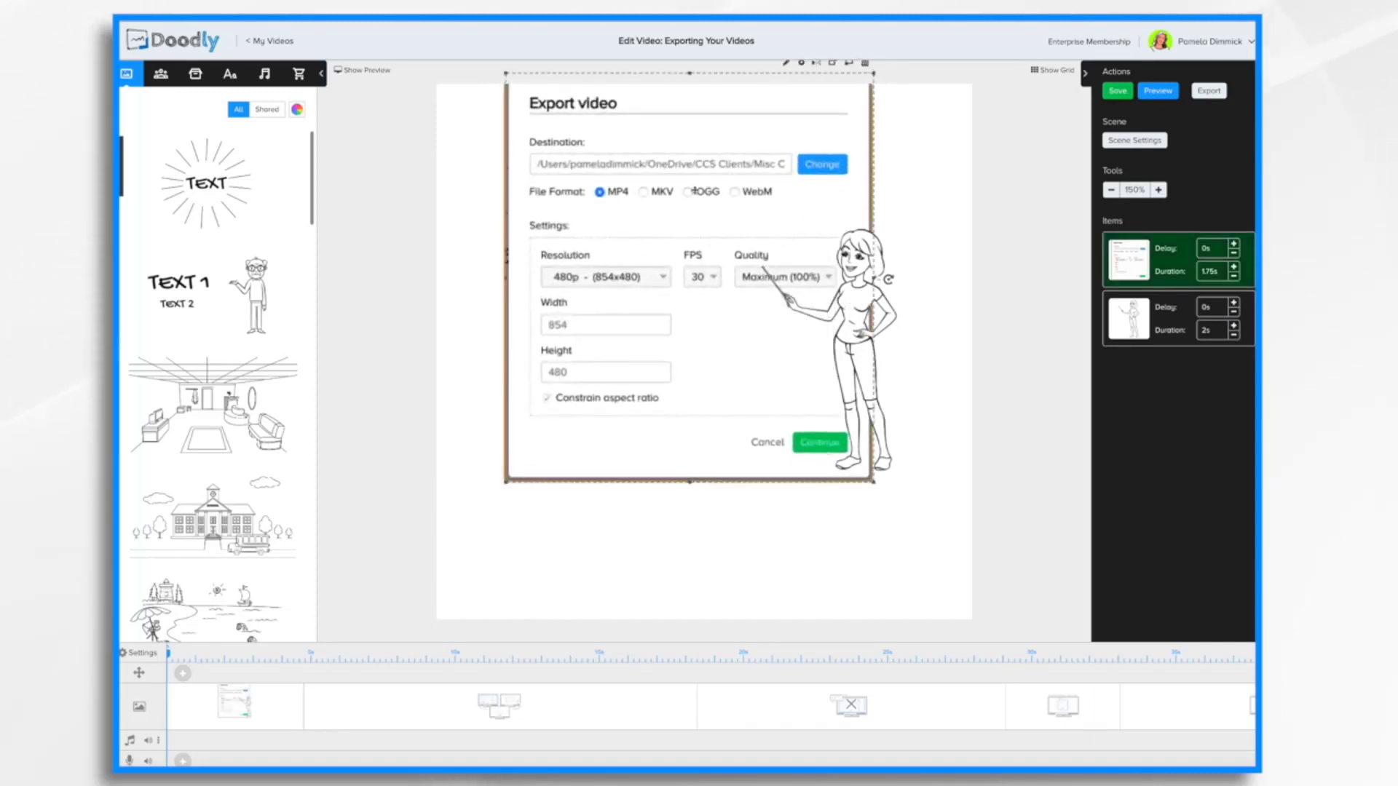
drag(692, 194, 649, 271)
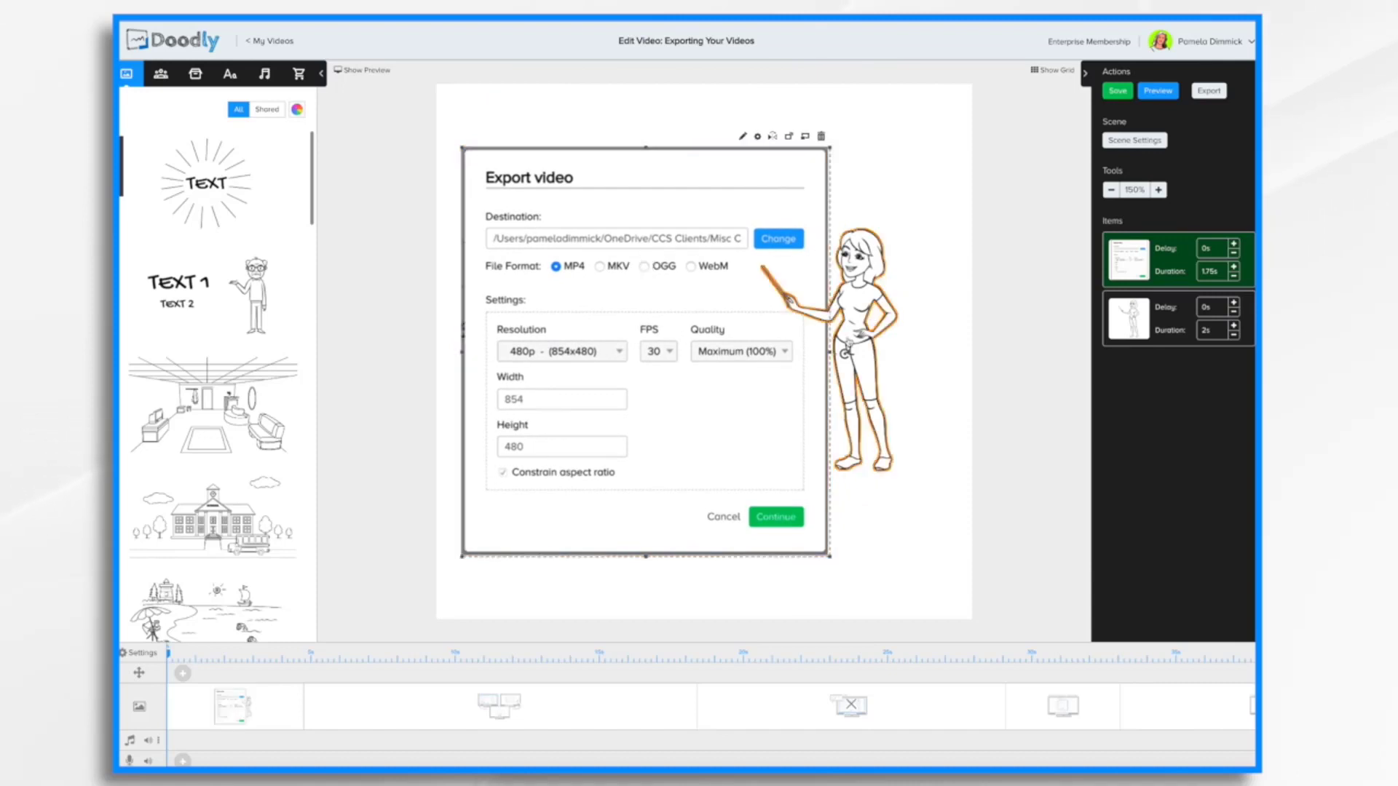
Step: Enlarge the woman with the pointer and place her at the canvas's right edge, pointing at the Export video image
click(875, 289)
drag(910, 220, 1016, 123)
drag(914, 224, 897, 296)
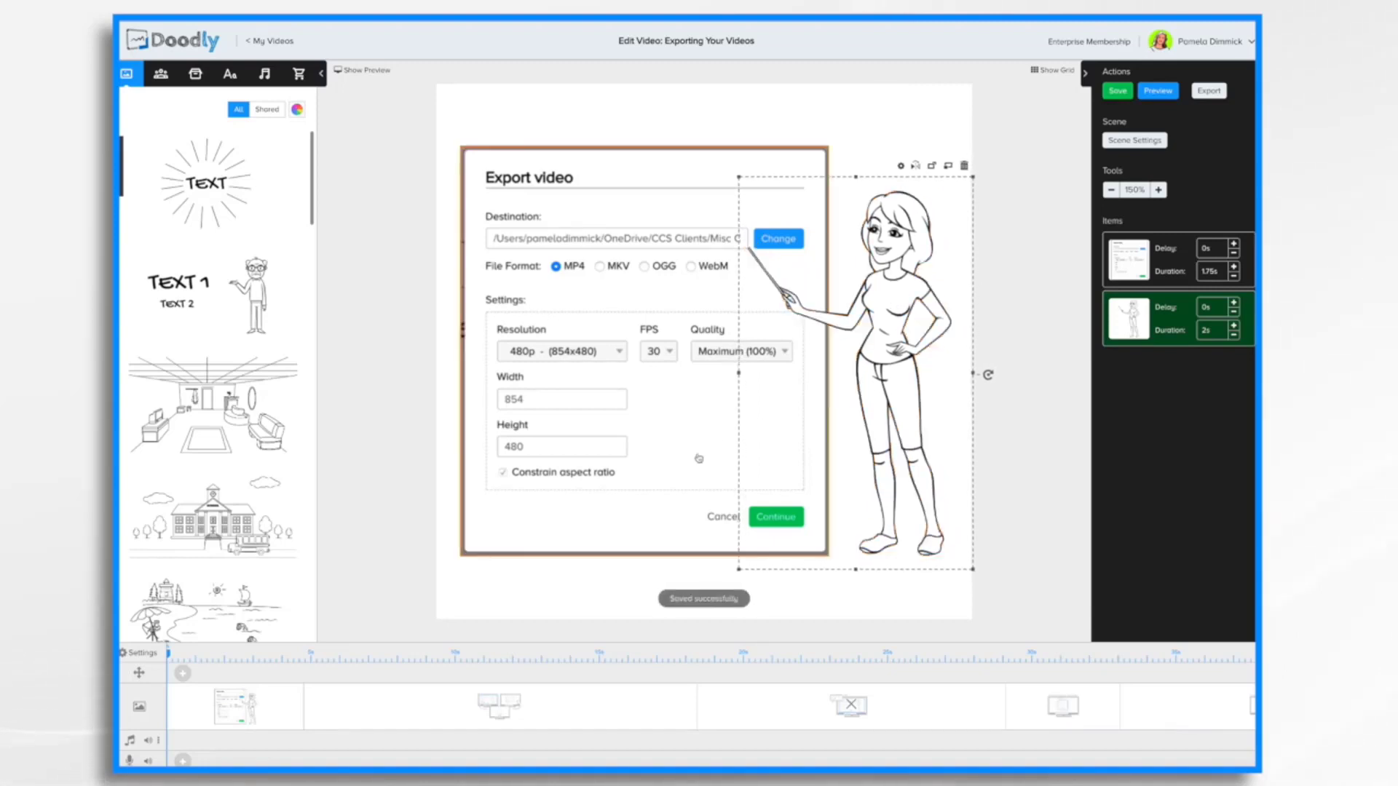
click(597, 585)
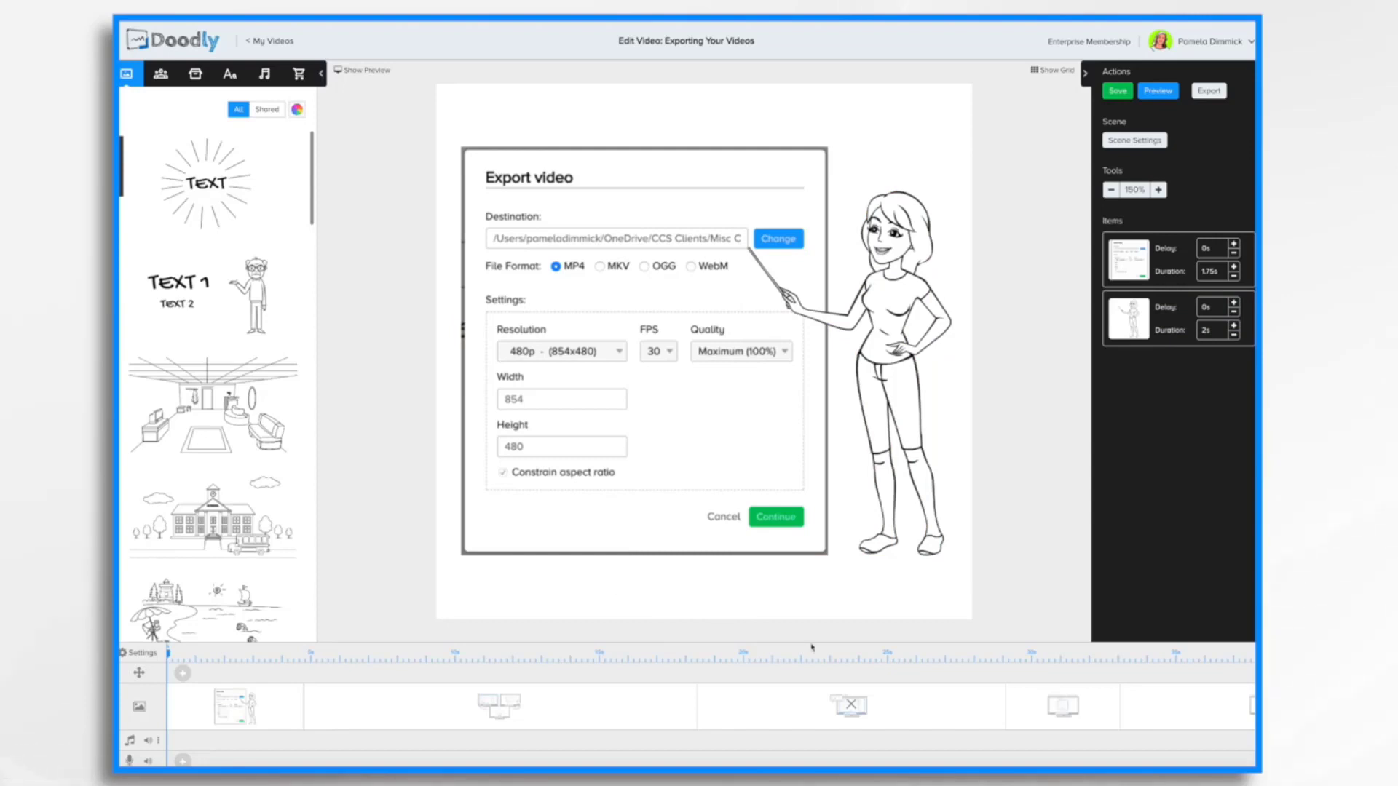
Step: Examine the Facebook & Instagram square video example in the last scene, and return to the first scene
scroll(1108, 703, right, 4)
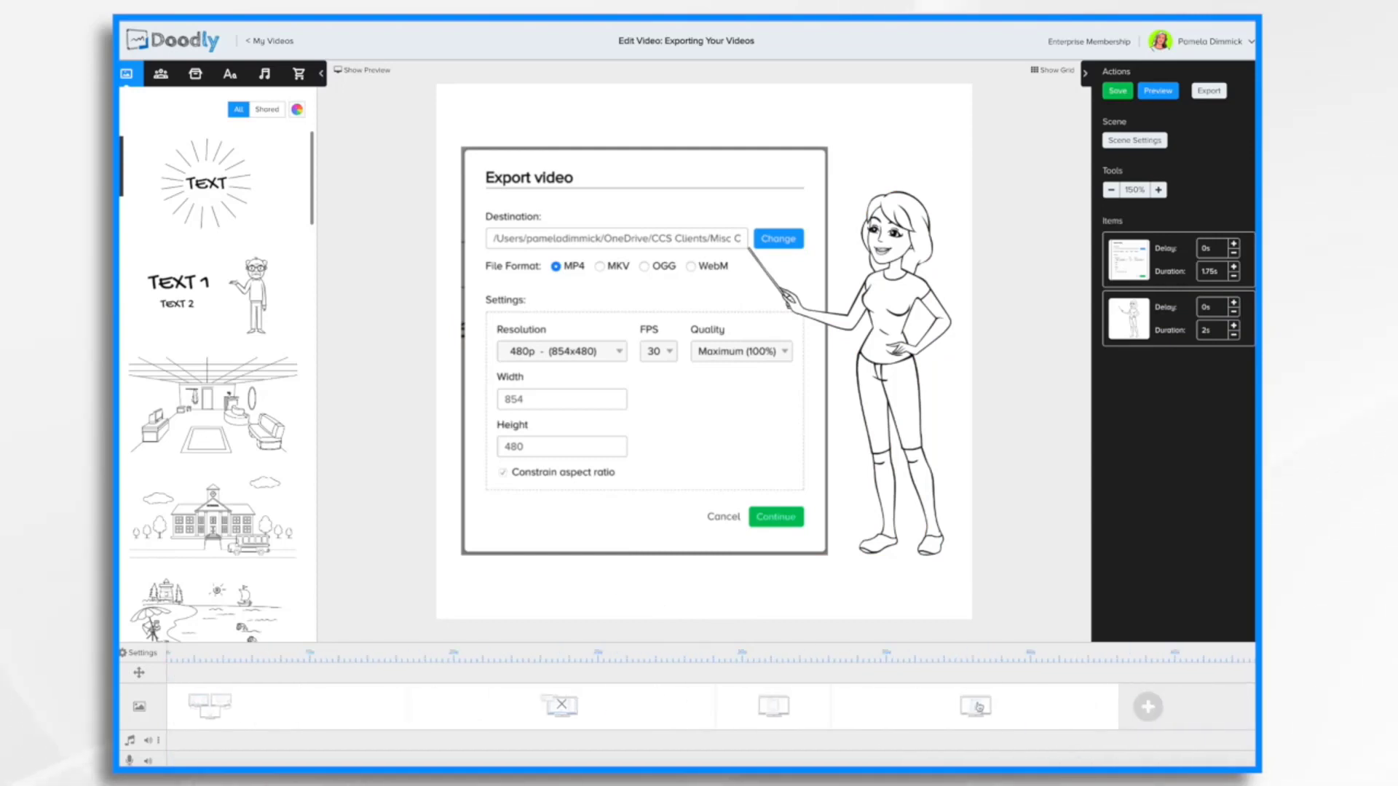
click(928, 712)
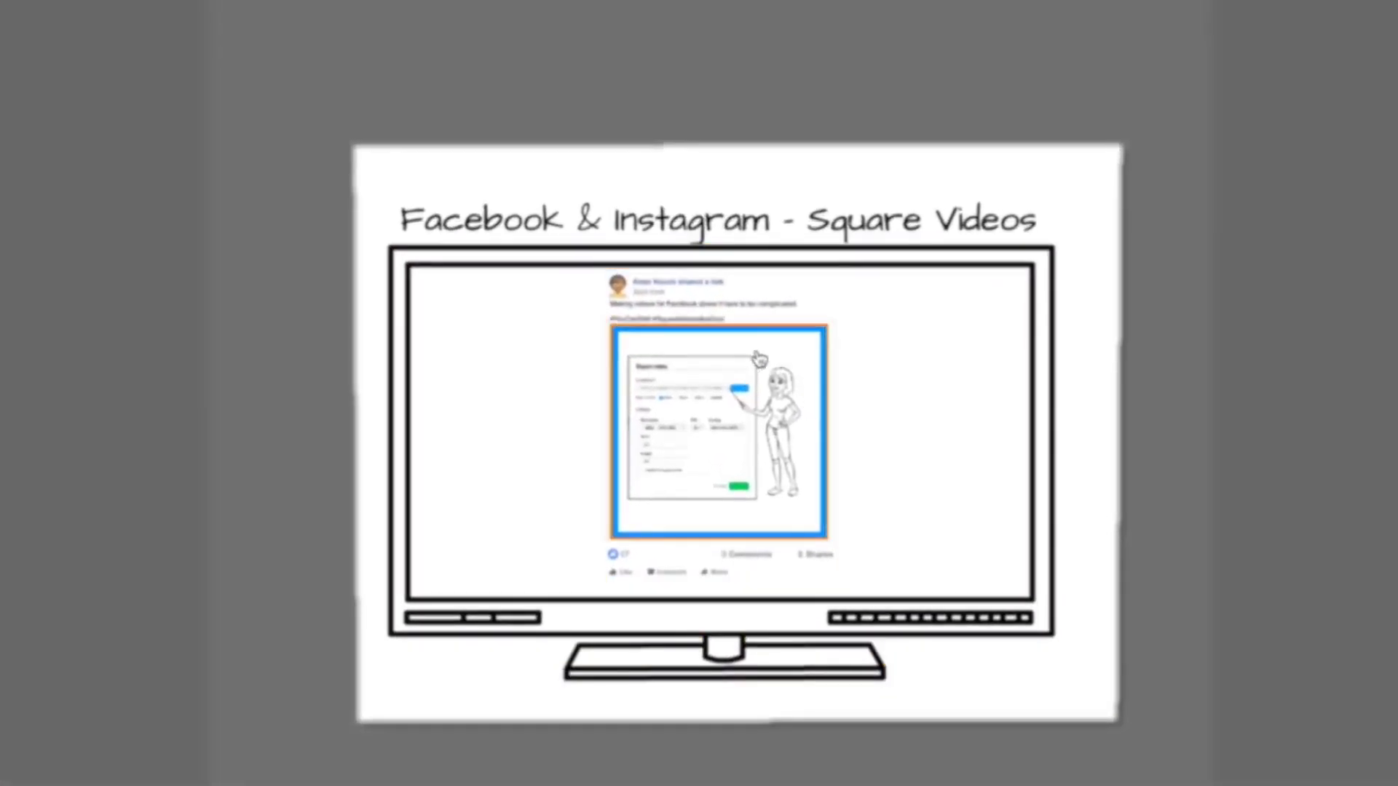
click(999, 520)
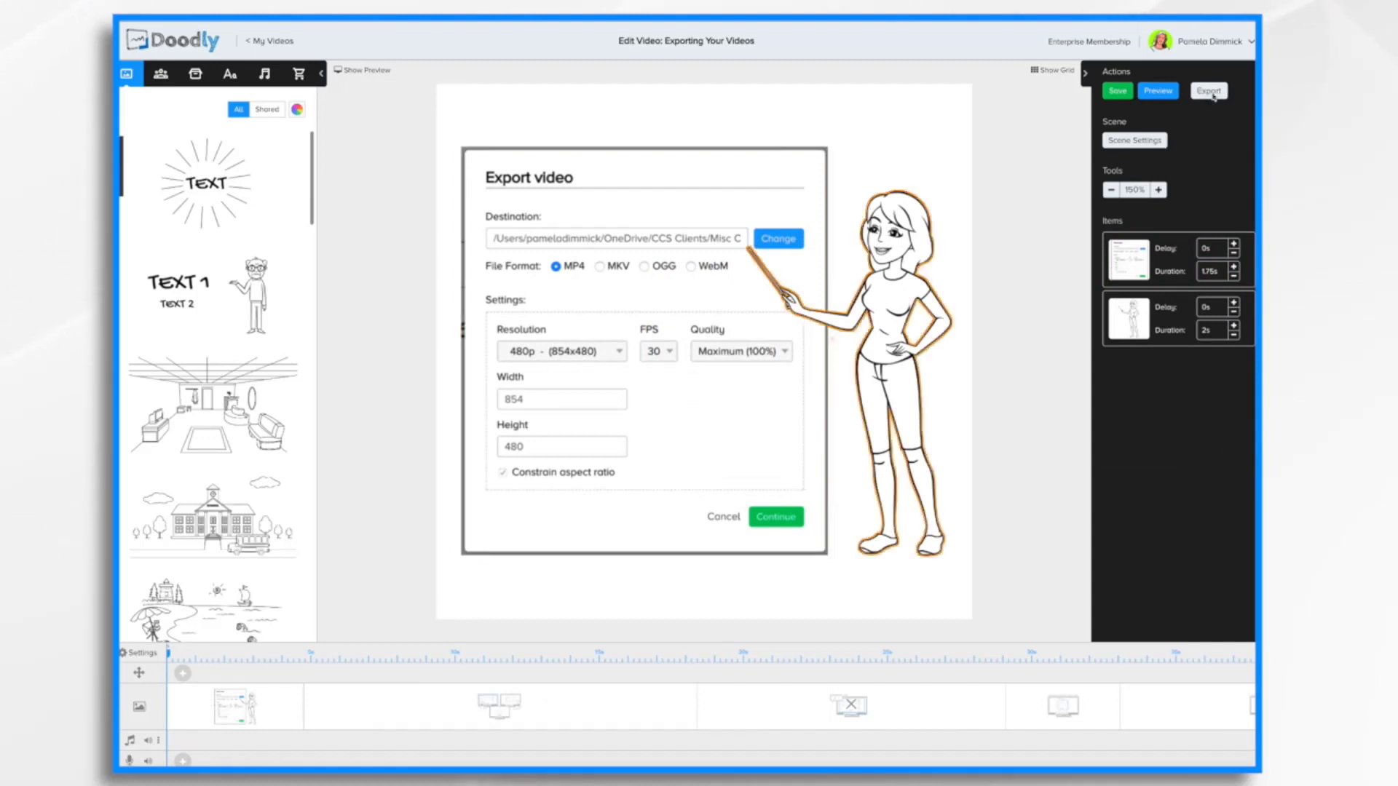
Step: Open the video's export settings and try a custom resolution of 1000 x 1200 before restoring Facebook & Instagram
click(1209, 92)
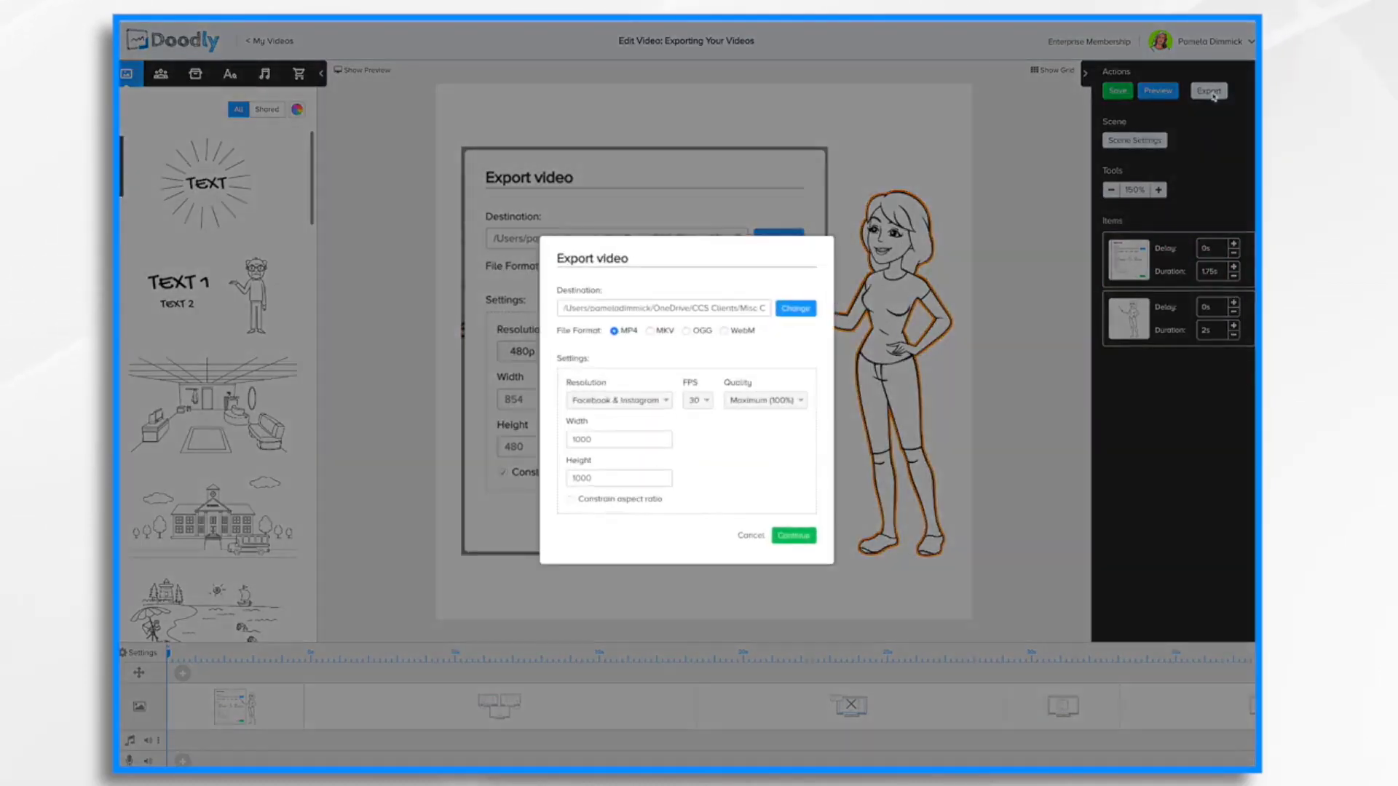
click(659, 399)
click(618, 413)
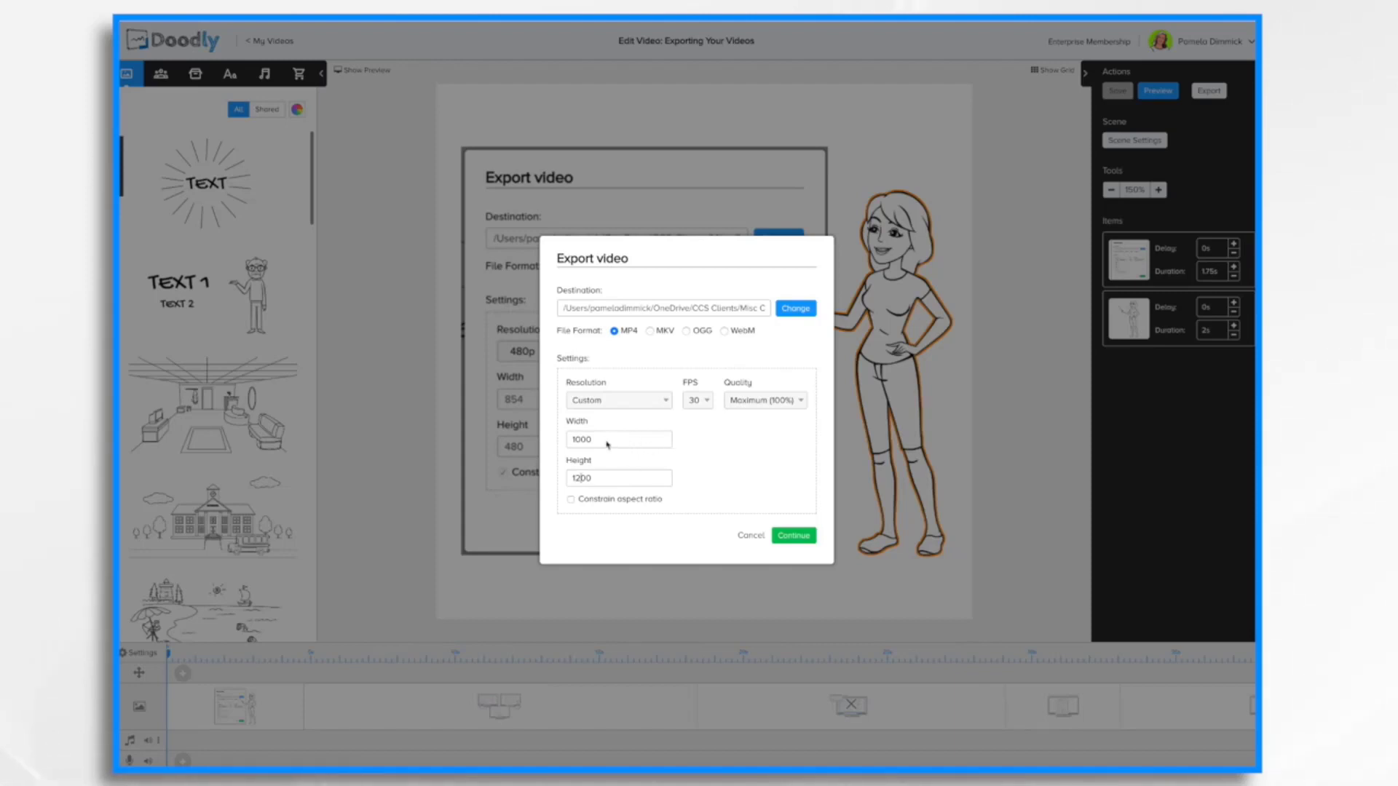
click(573, 500)
Step: Try a frame rate of 60 FPS for the export, and return it to 30 FPS
click(703, 400)
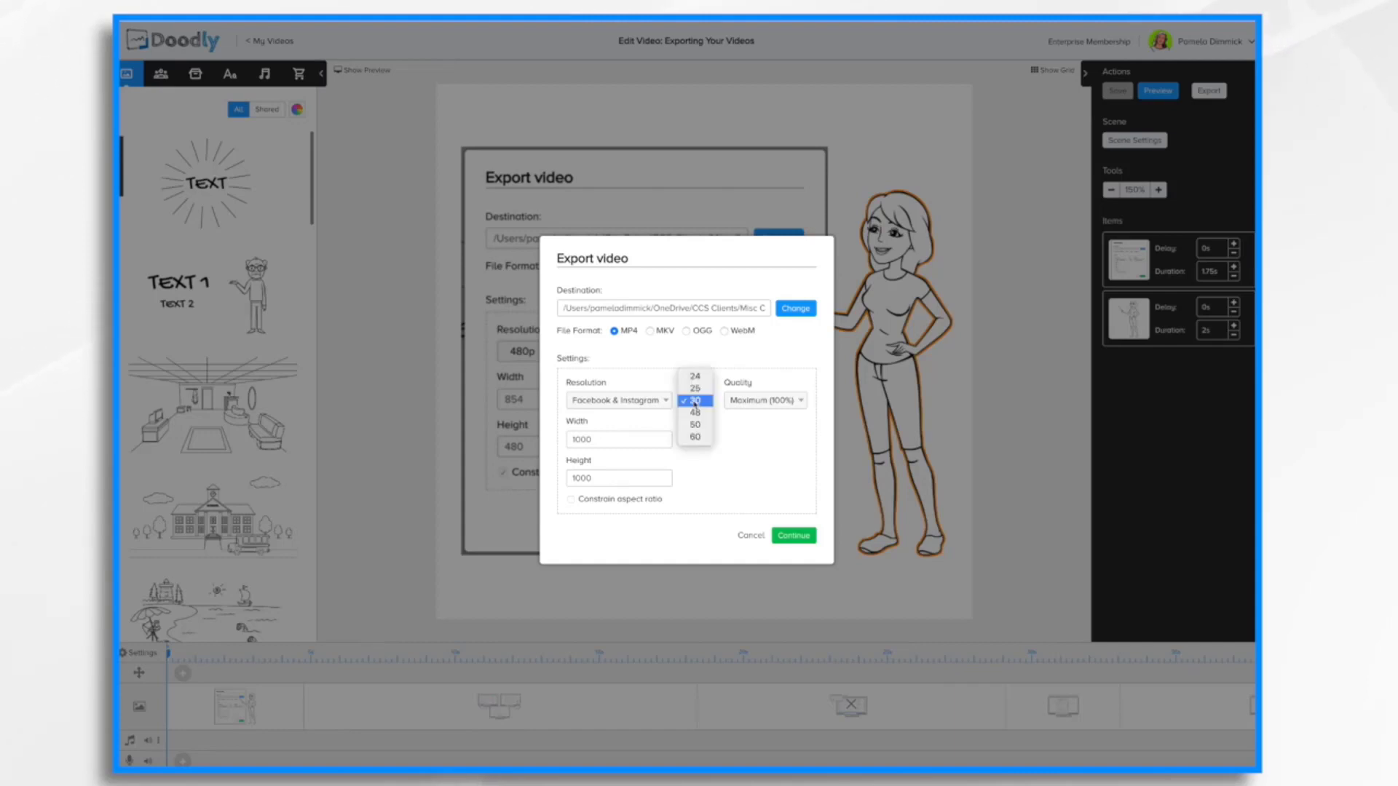
click(698, 440)
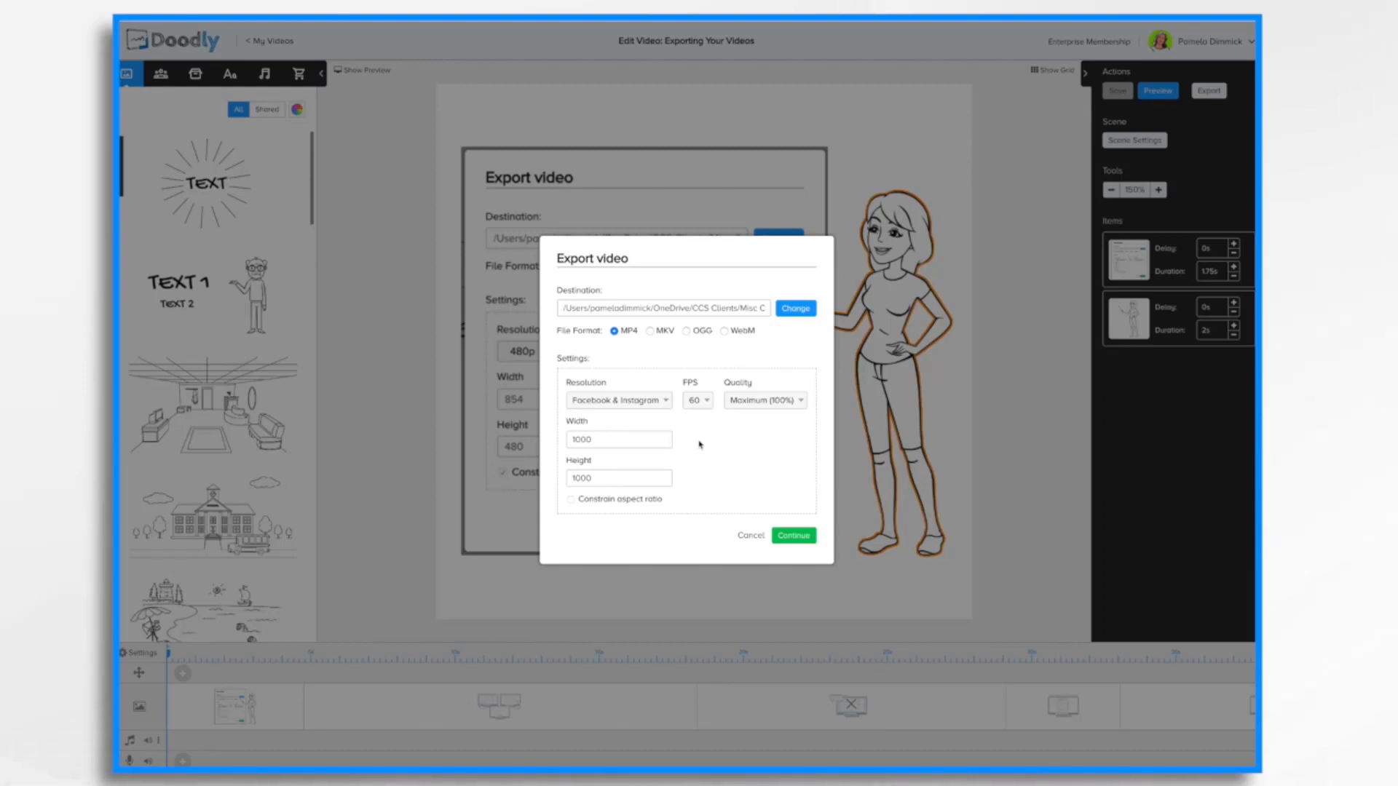
click(698, 400)
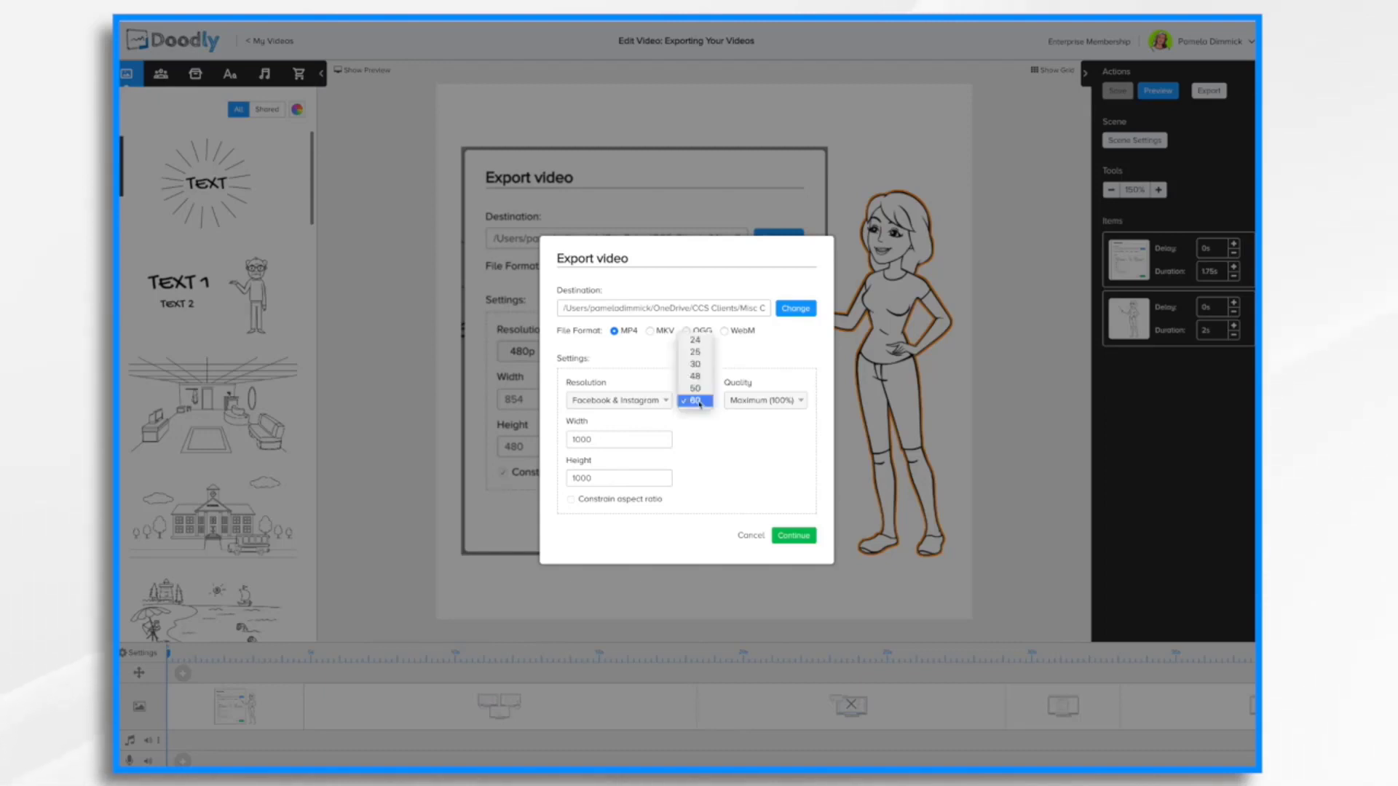
click(695, 364)
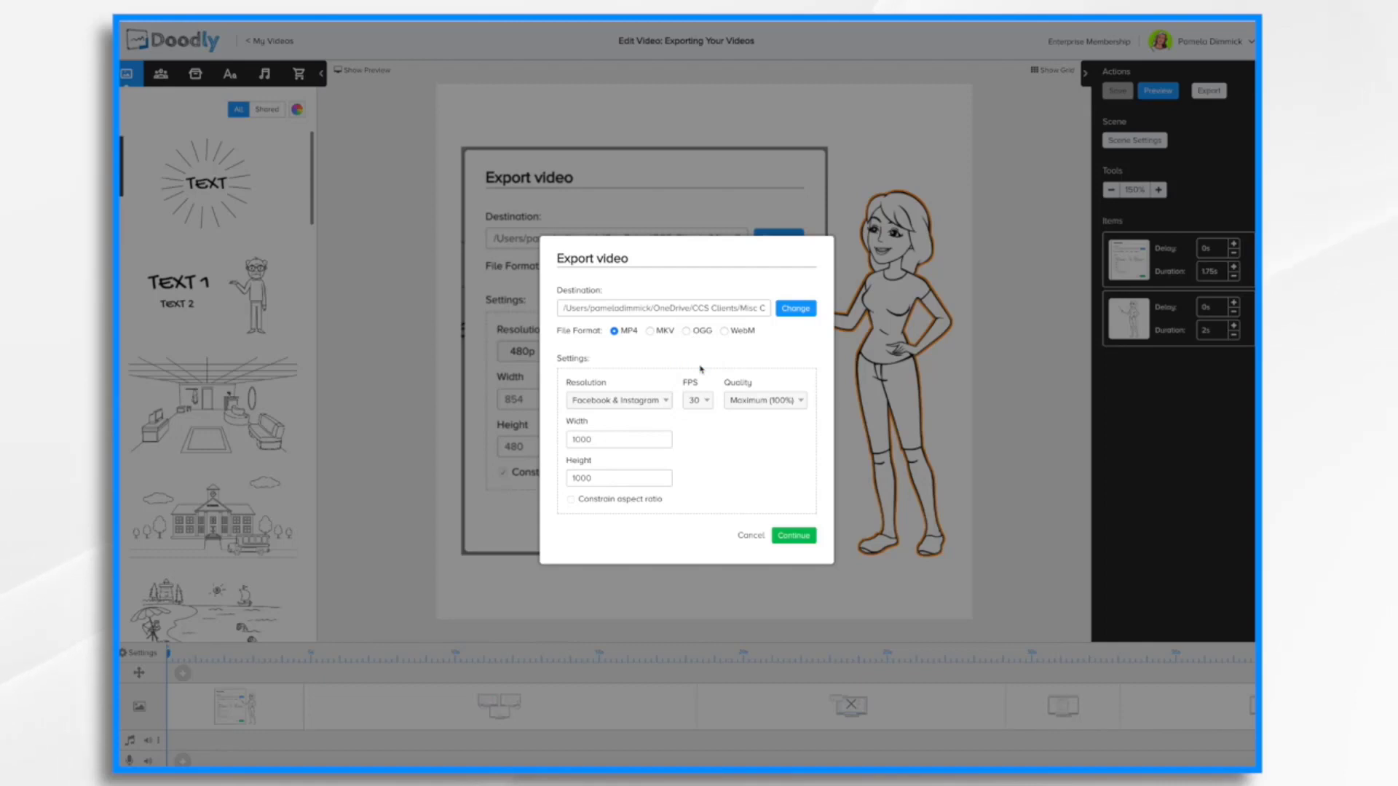
Step: Review the available frame rates and quality levels for the export without changing them
click(700, 404)
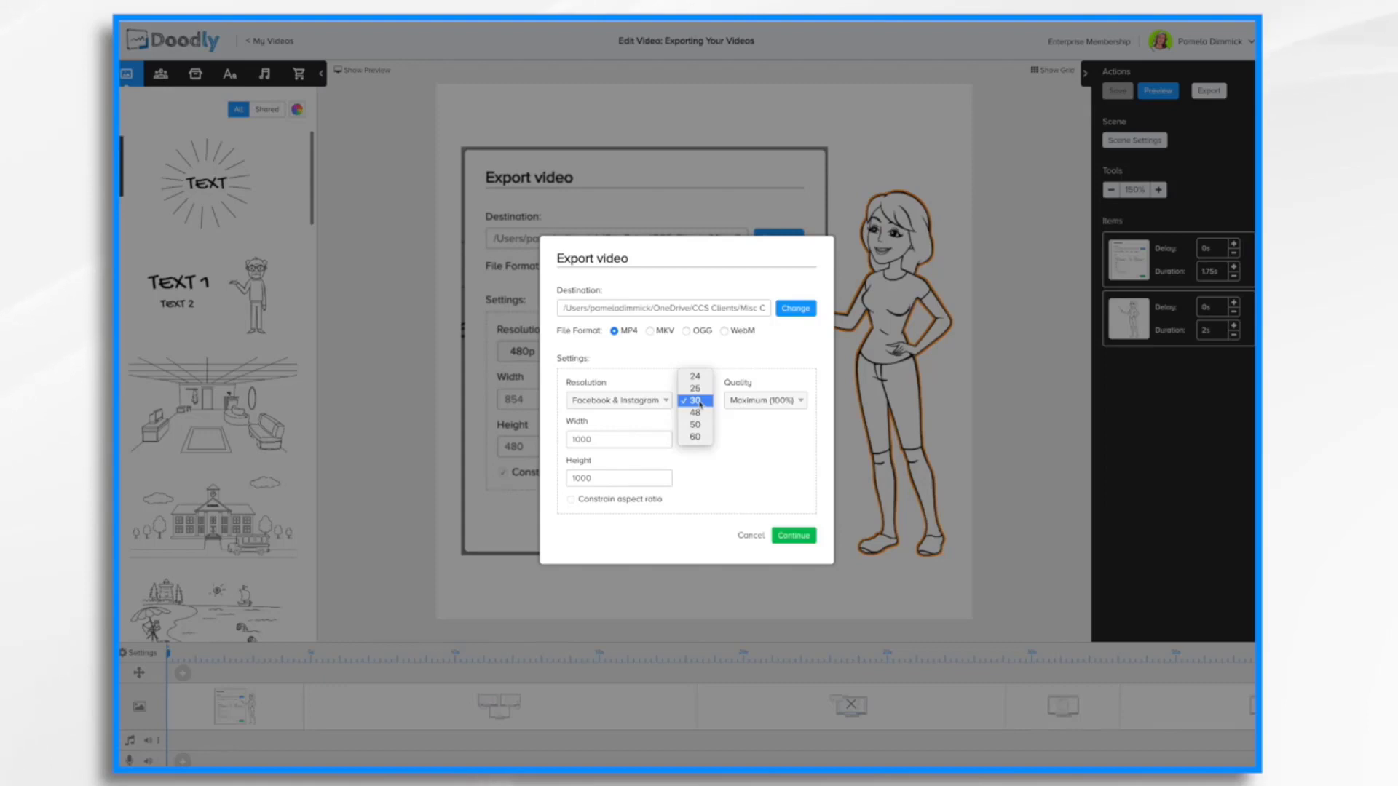
click(721, 413)
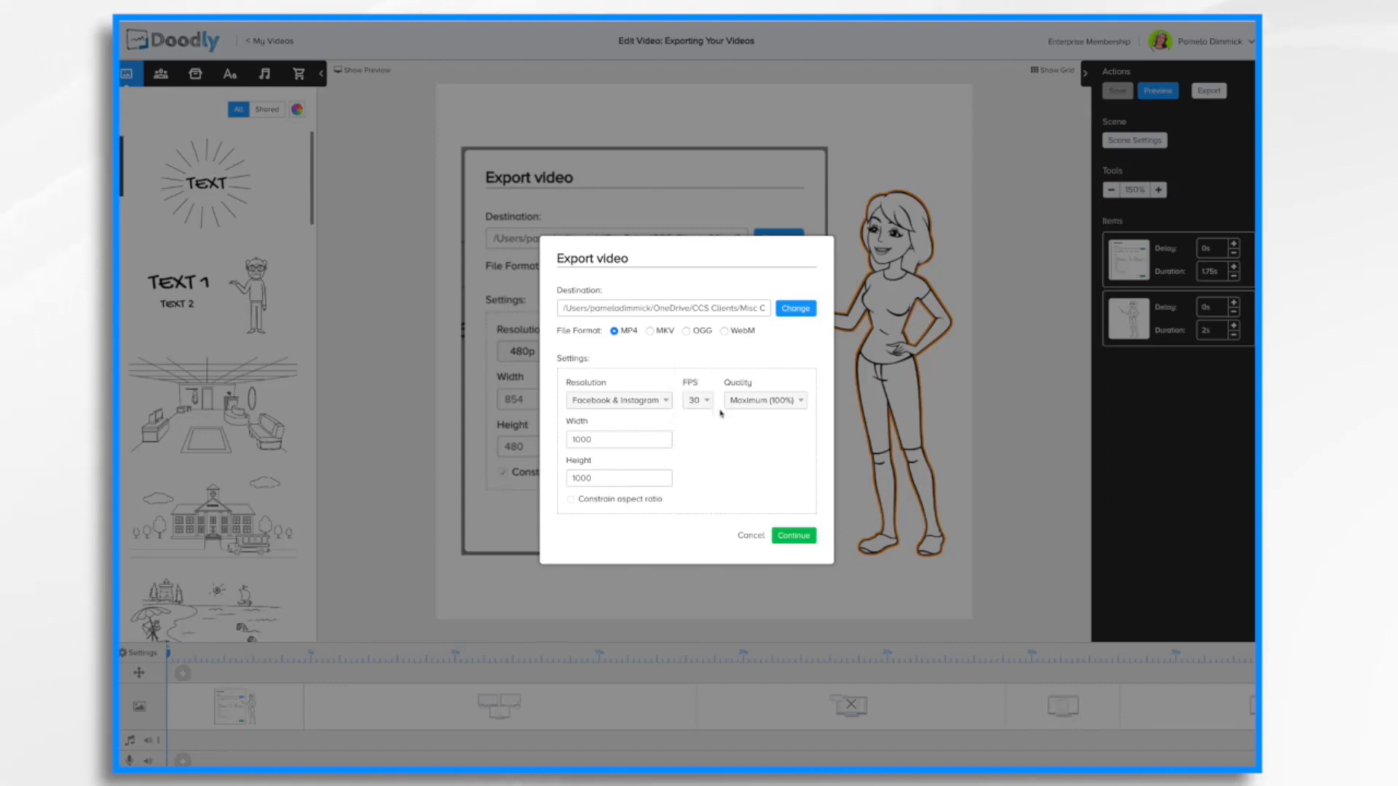
click(797, 402)
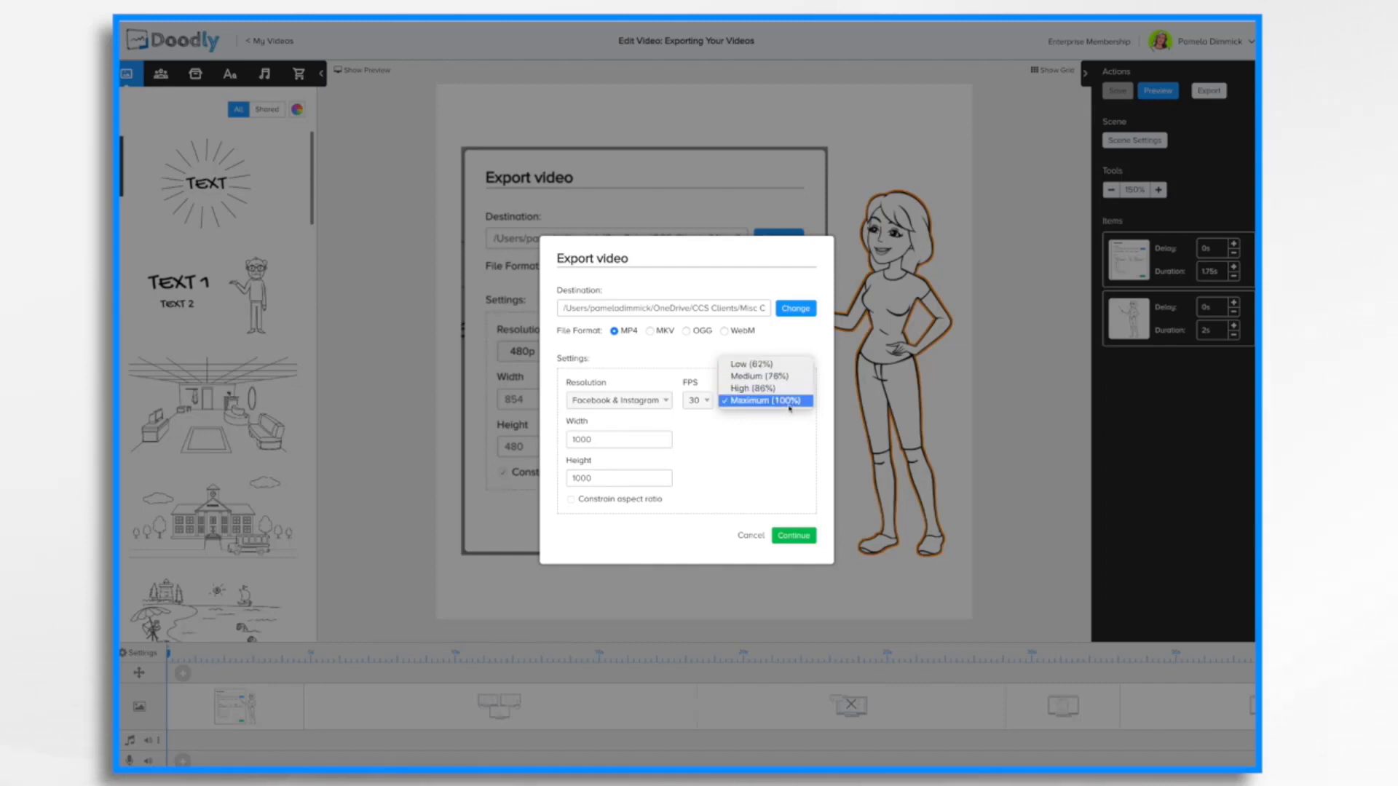
click(758, 447)
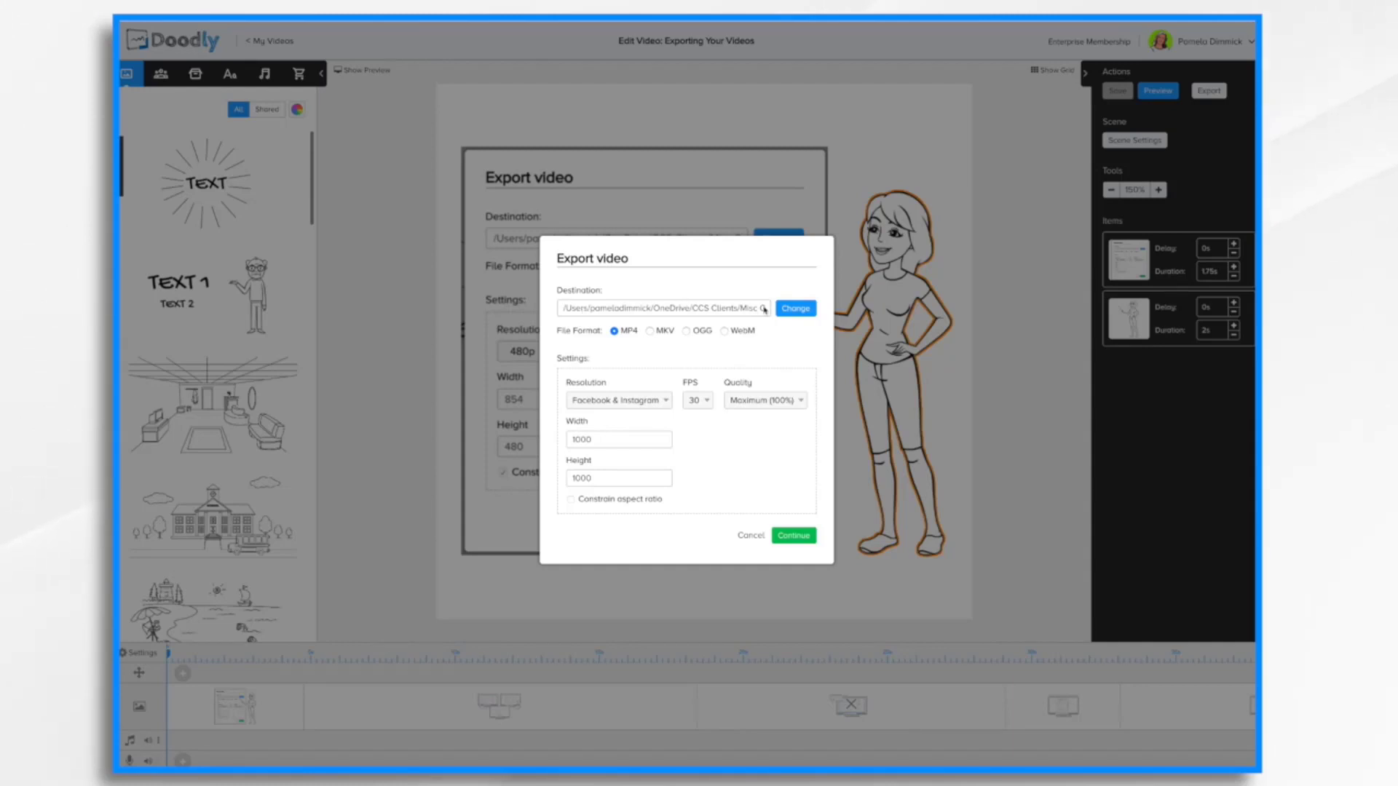
Step: Set the export destination to Exporting Your Videos.mp4 on the Desktop and export the video as MP4
click(792, 313)
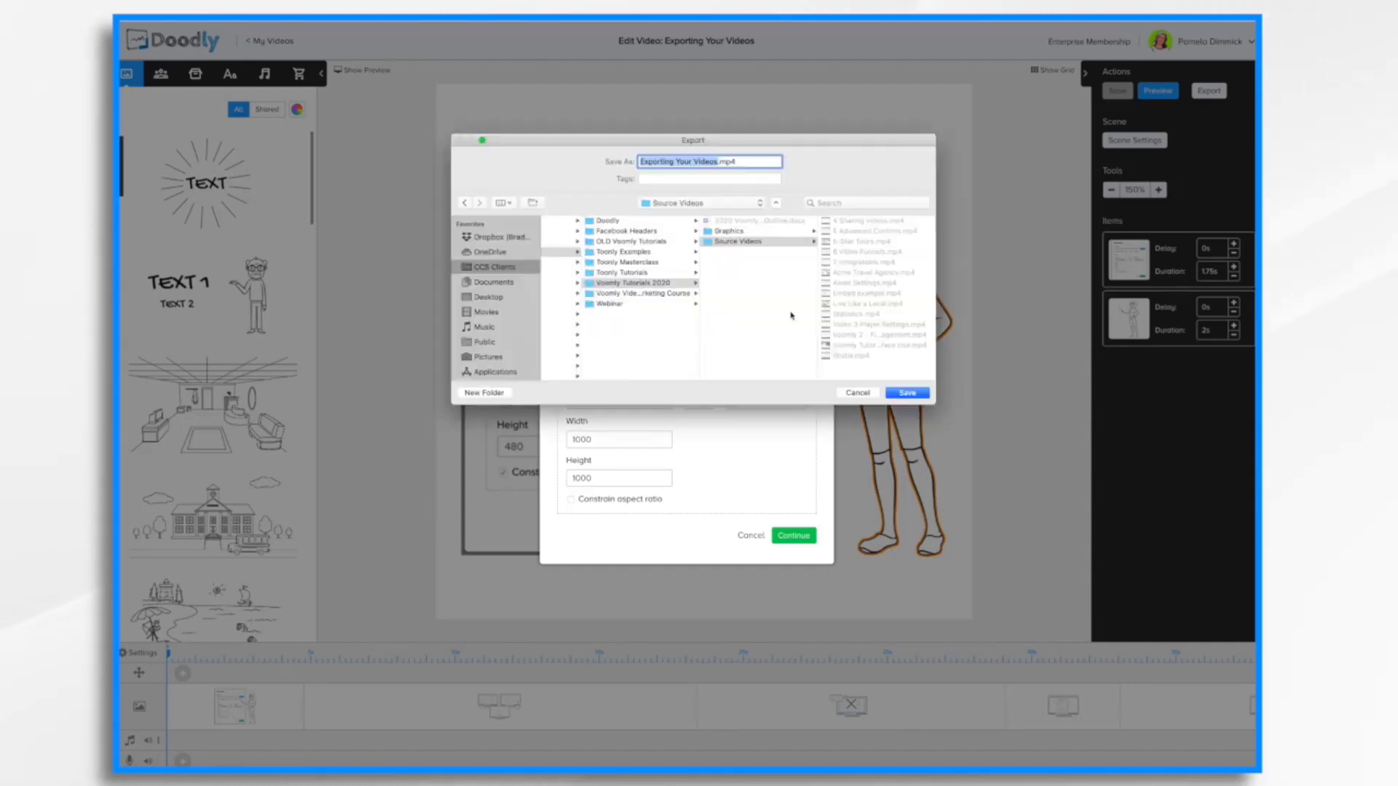
click(495, 299)
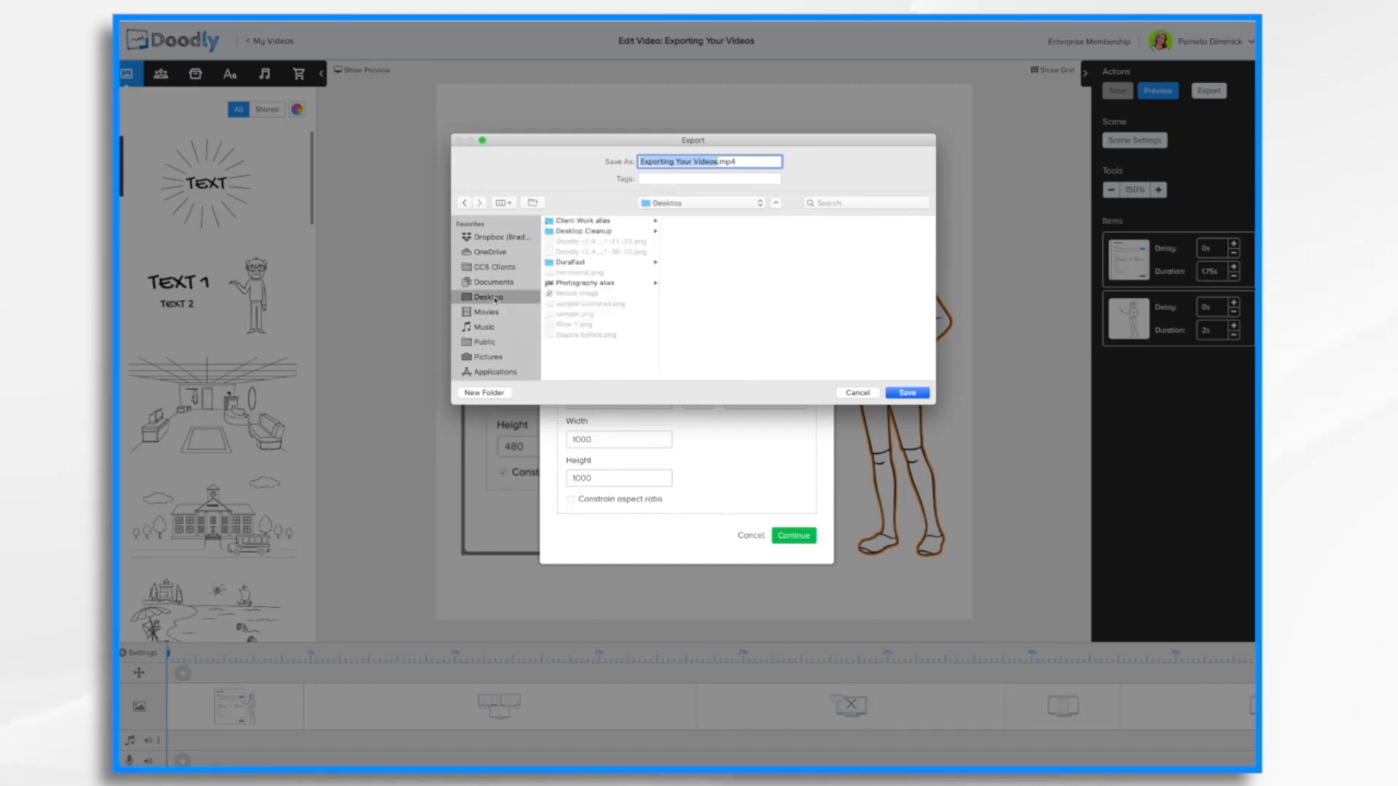
click(907, 393)
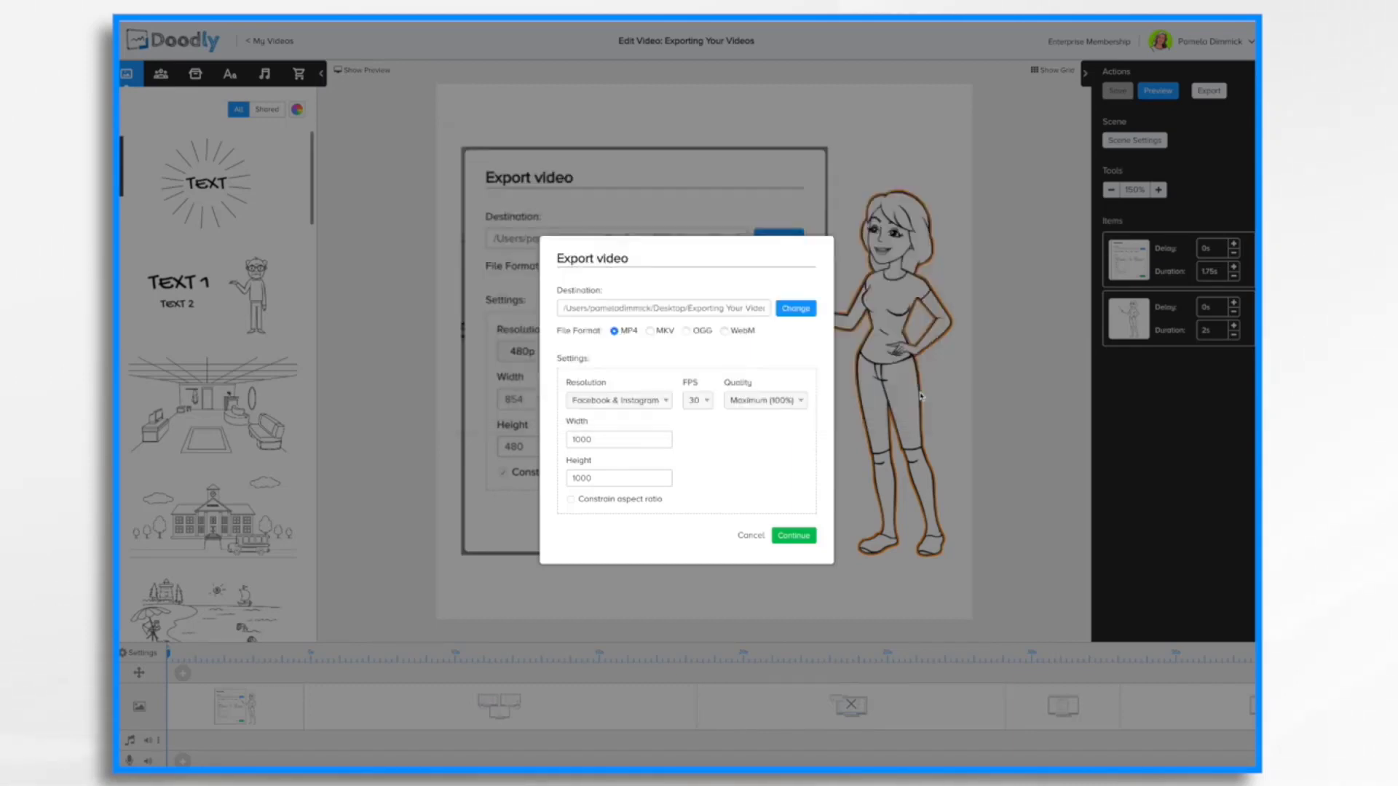
click(801, 543)
click(800, 536)
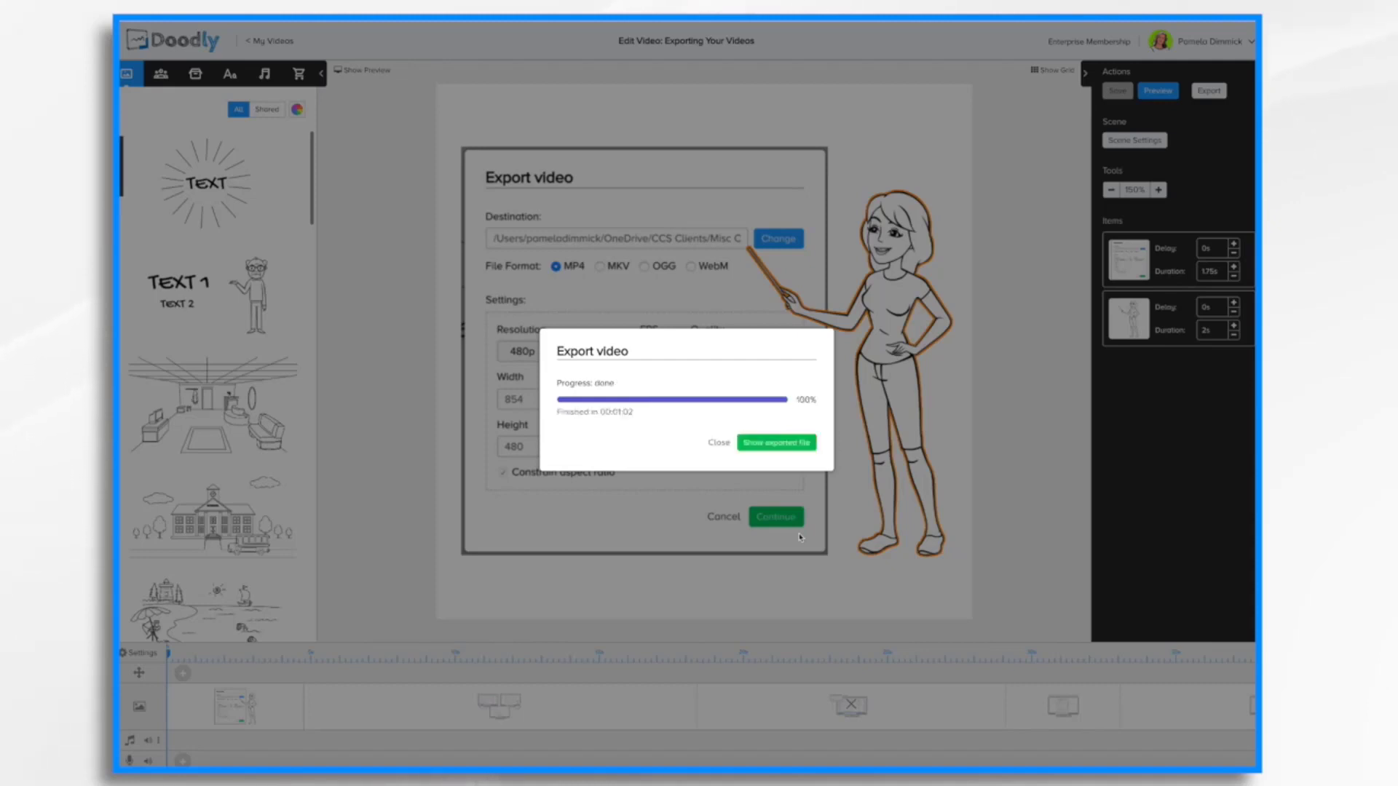
Step: Show the exported file in its folder, and play Exporting Your Videos.mp4 to check it
click(789, 449)
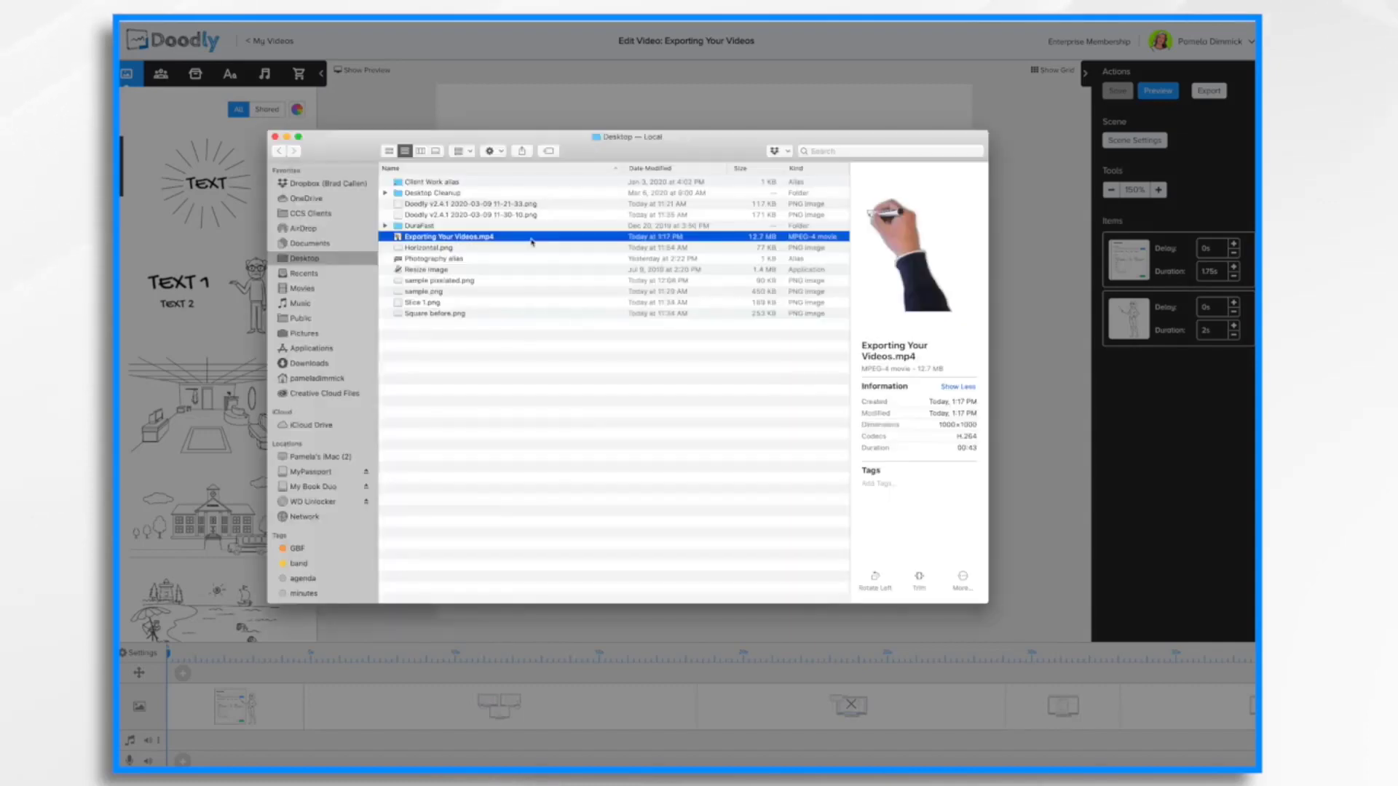
double_click(464, 241)
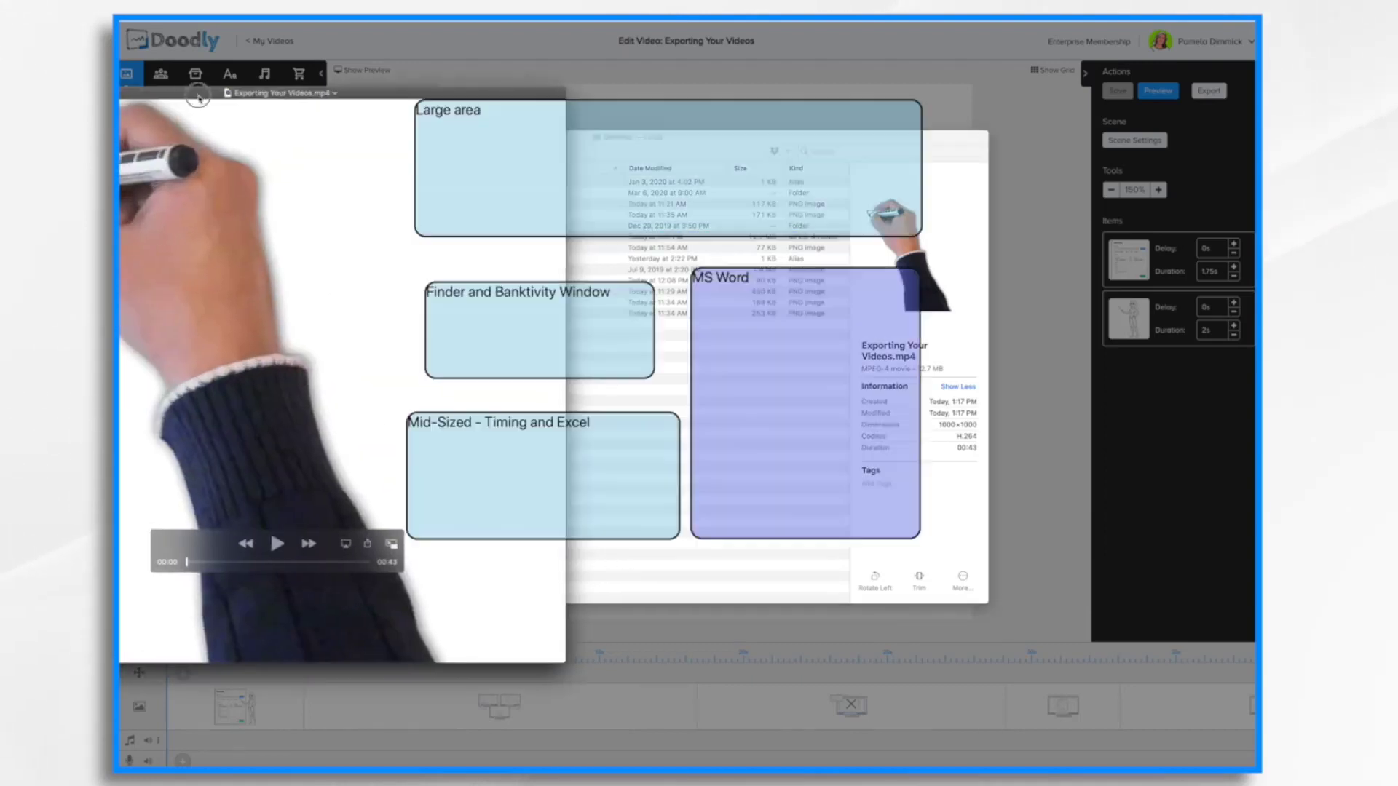
drag(186, 94, 382, 117)
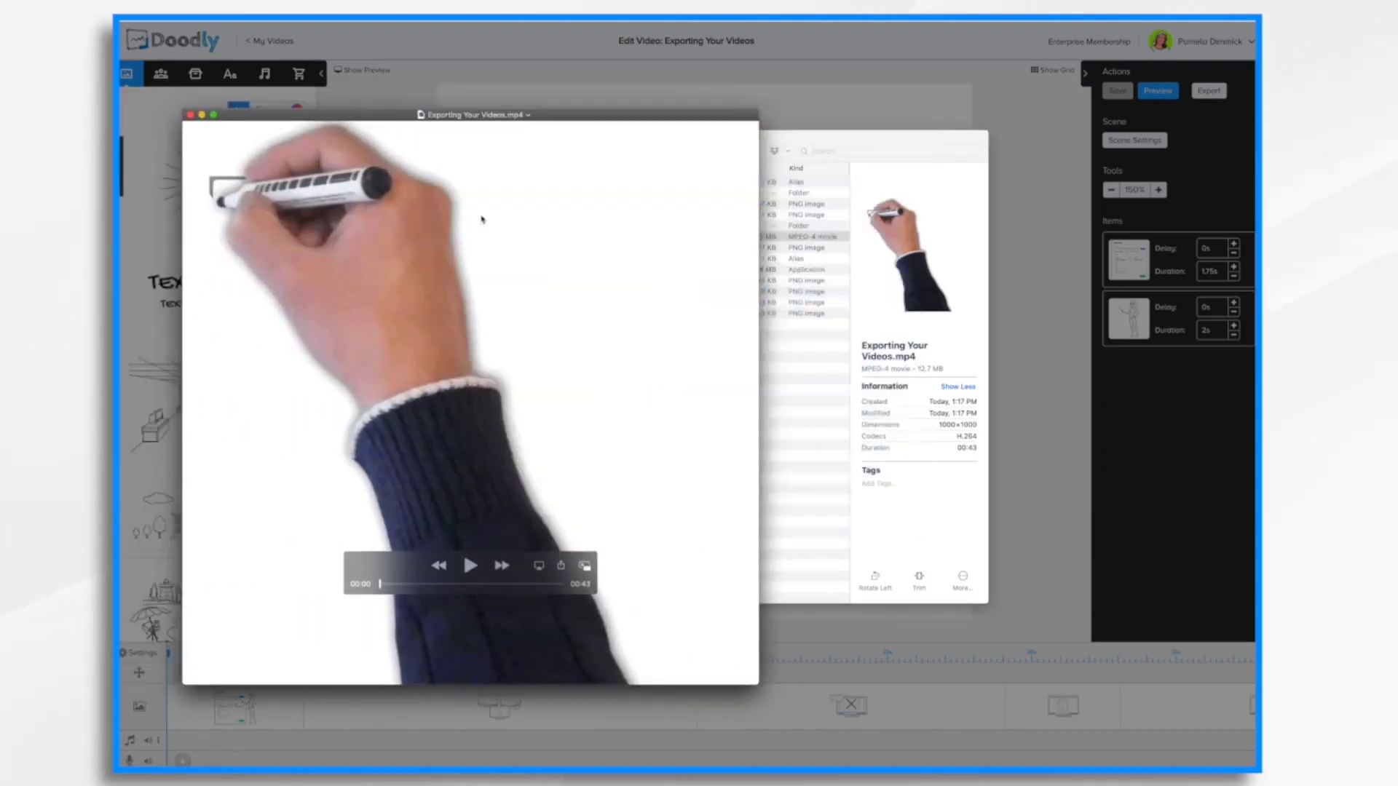
click(470, 565)
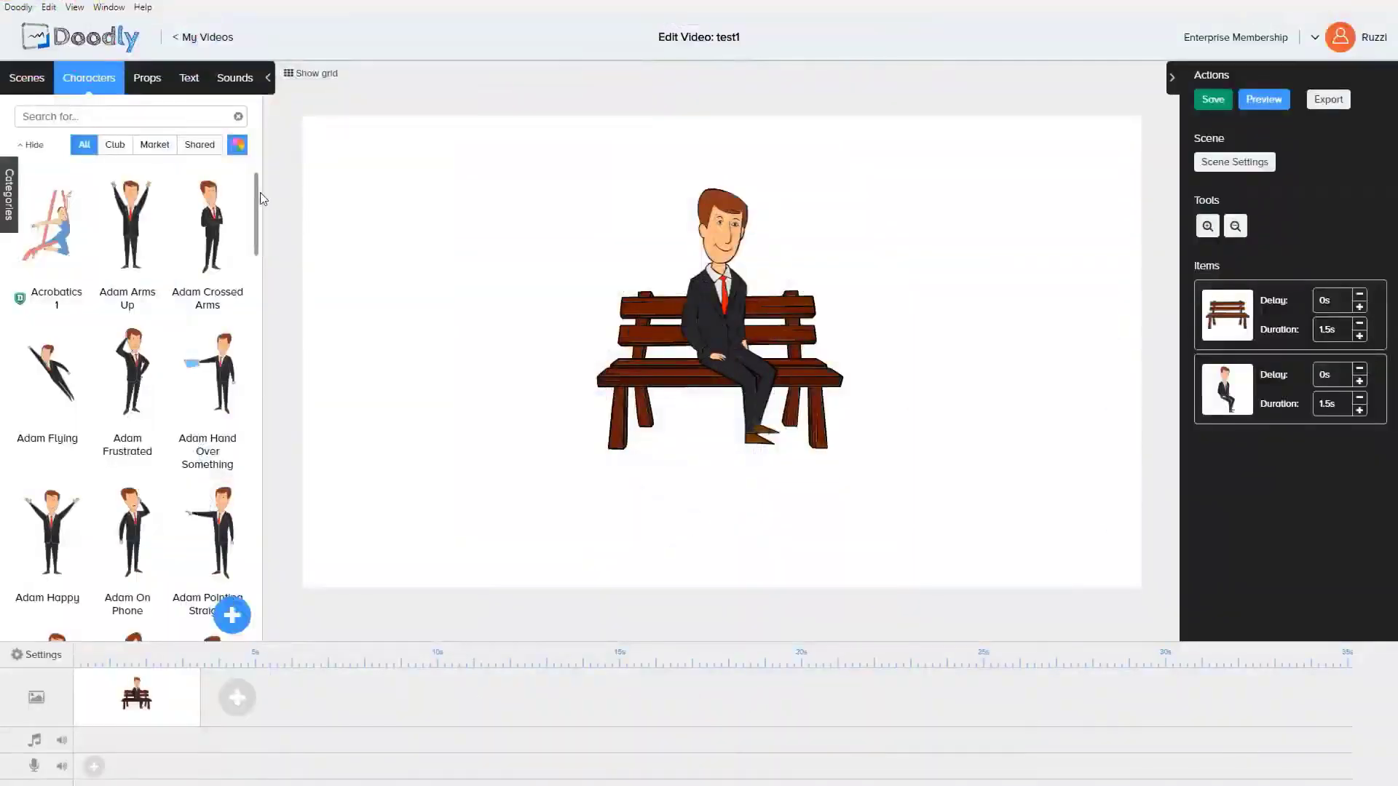
Step: Browse the Adam poses in the character library of the test1 video
drag(257, 191, 258, 214)
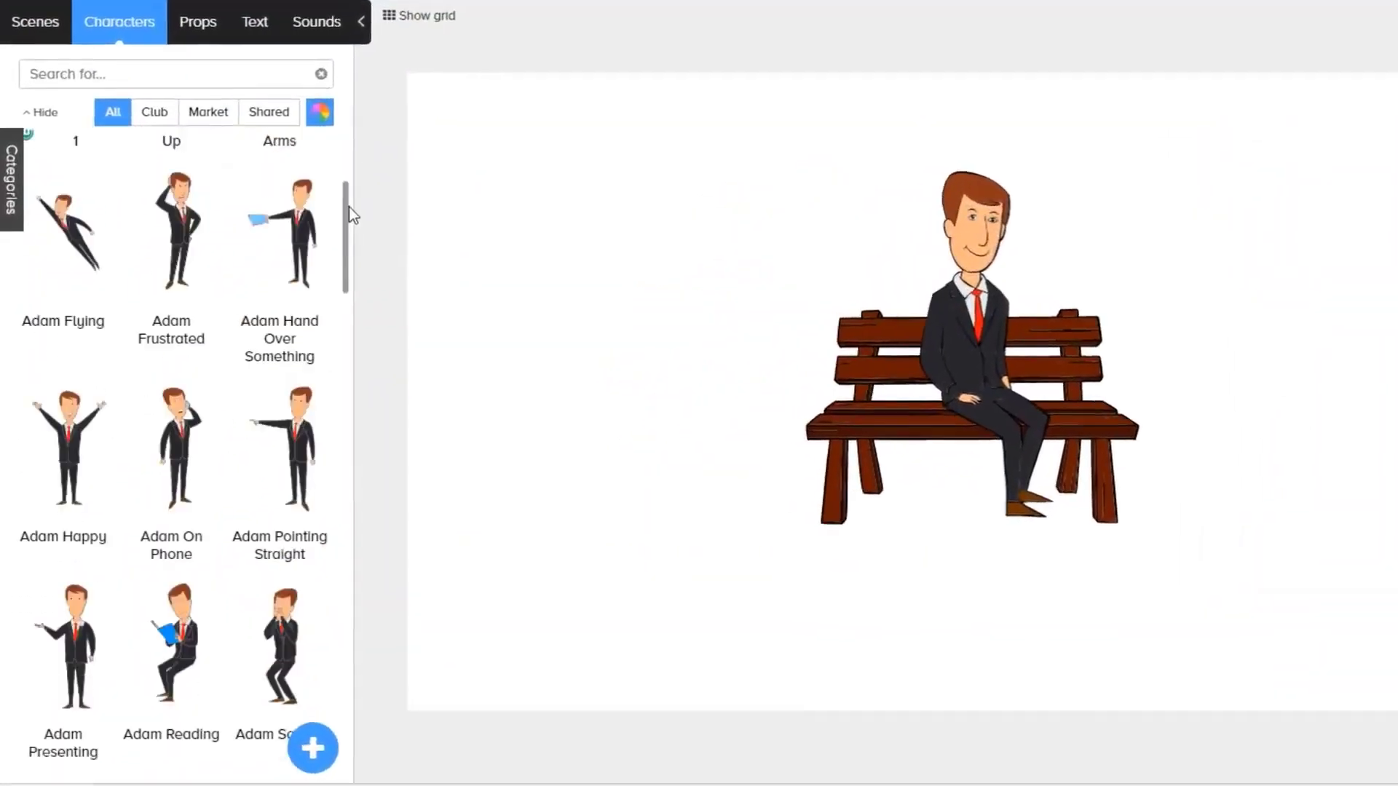
drag(348, 207, 329, 319)
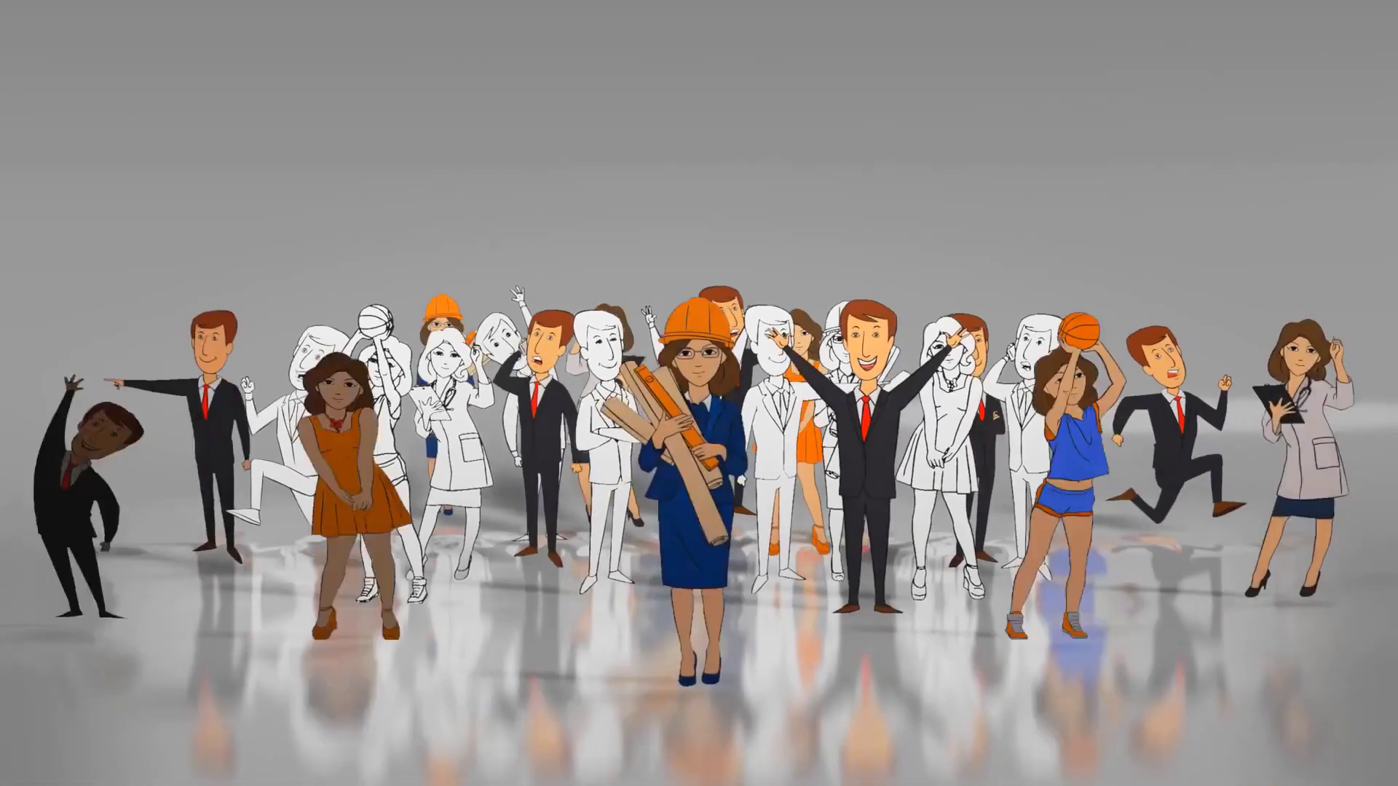